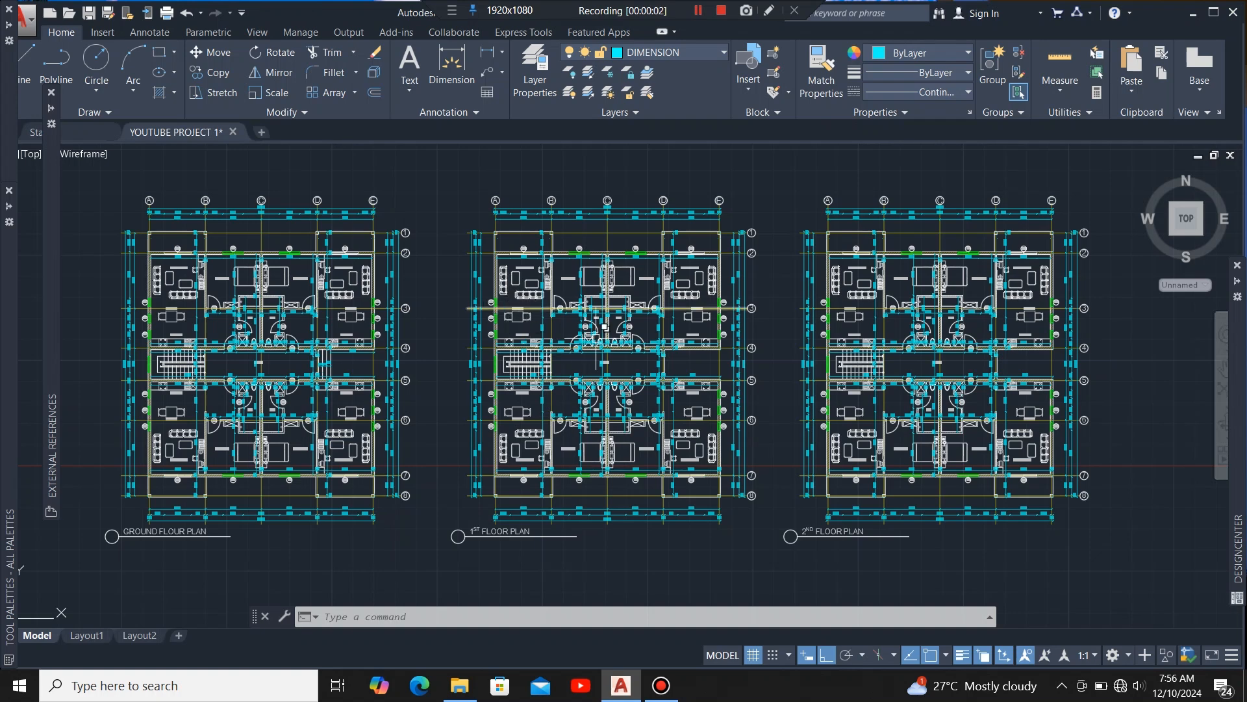
Step: Make the walls layer current for drawing above the ground floor plan
scroll(789, 383, down, 2)
scroll(449, 238, up, 2)
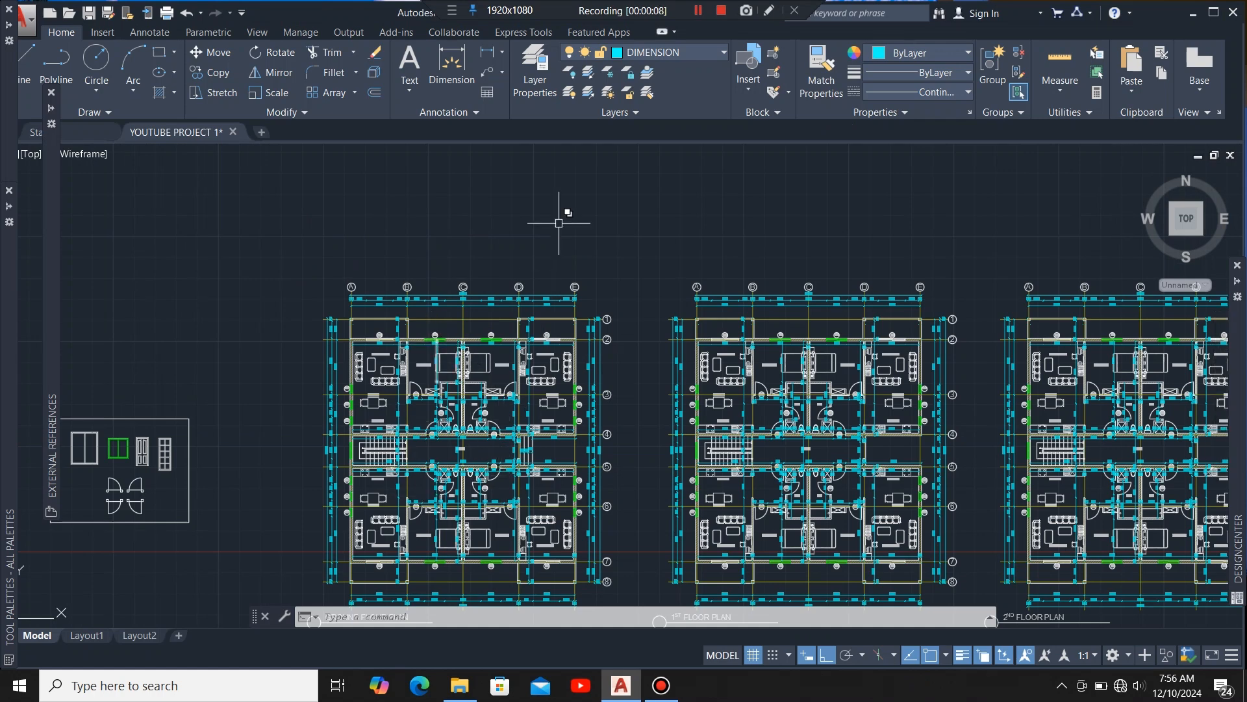
click(699, 50)
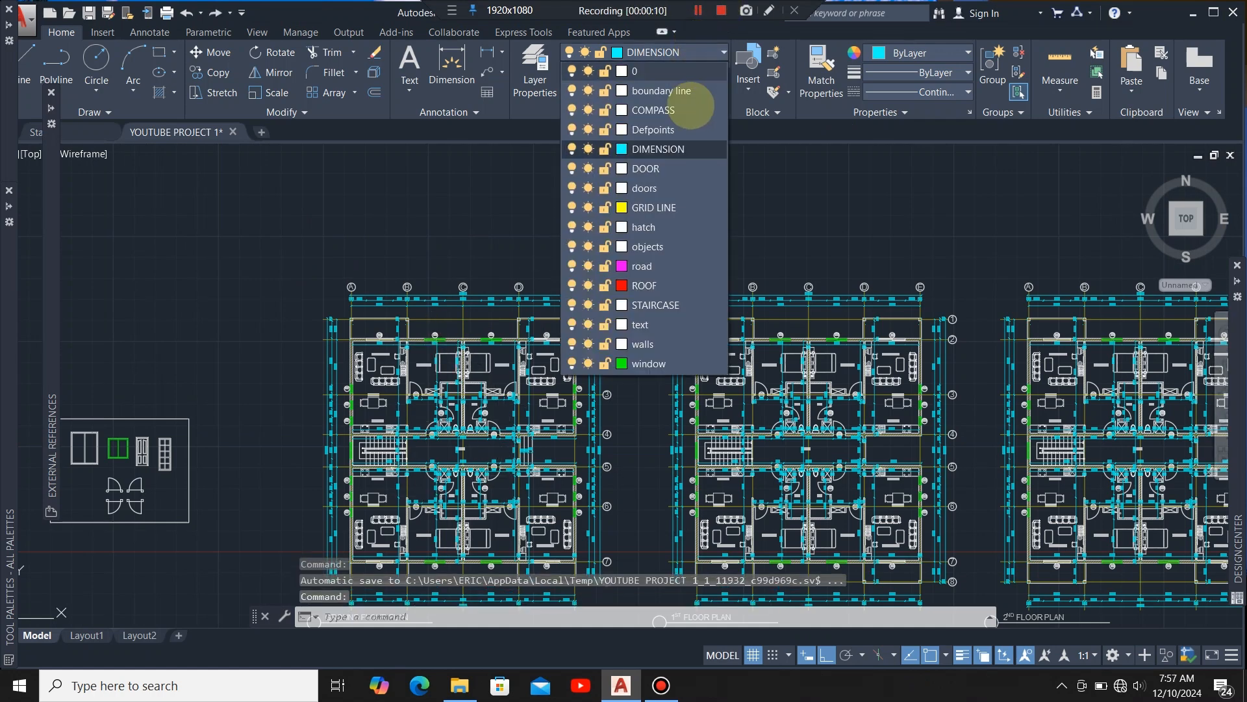
click(659, 342)
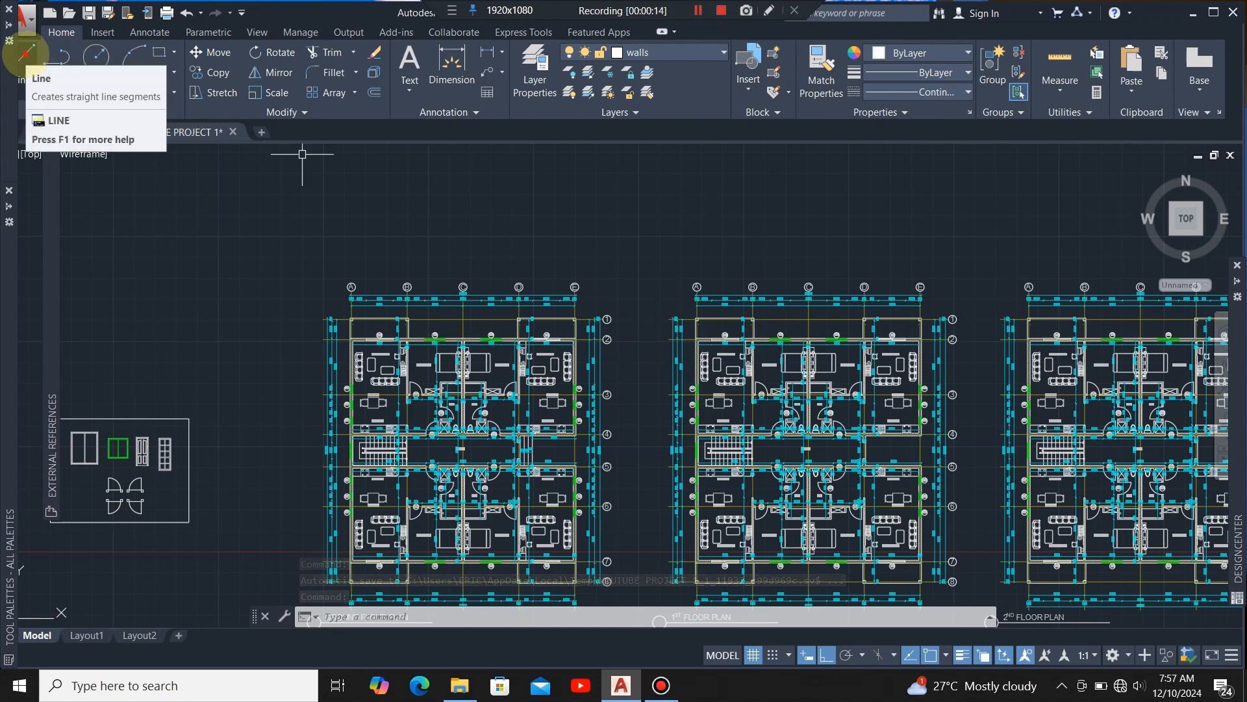
Step: Draw a horizontal line with Ortho mode on above the ground floor plan, extending beyond grids A and E
click(26, 54)
scroll(487, 419, down, 3)
scroll(409, 344, up, 4)
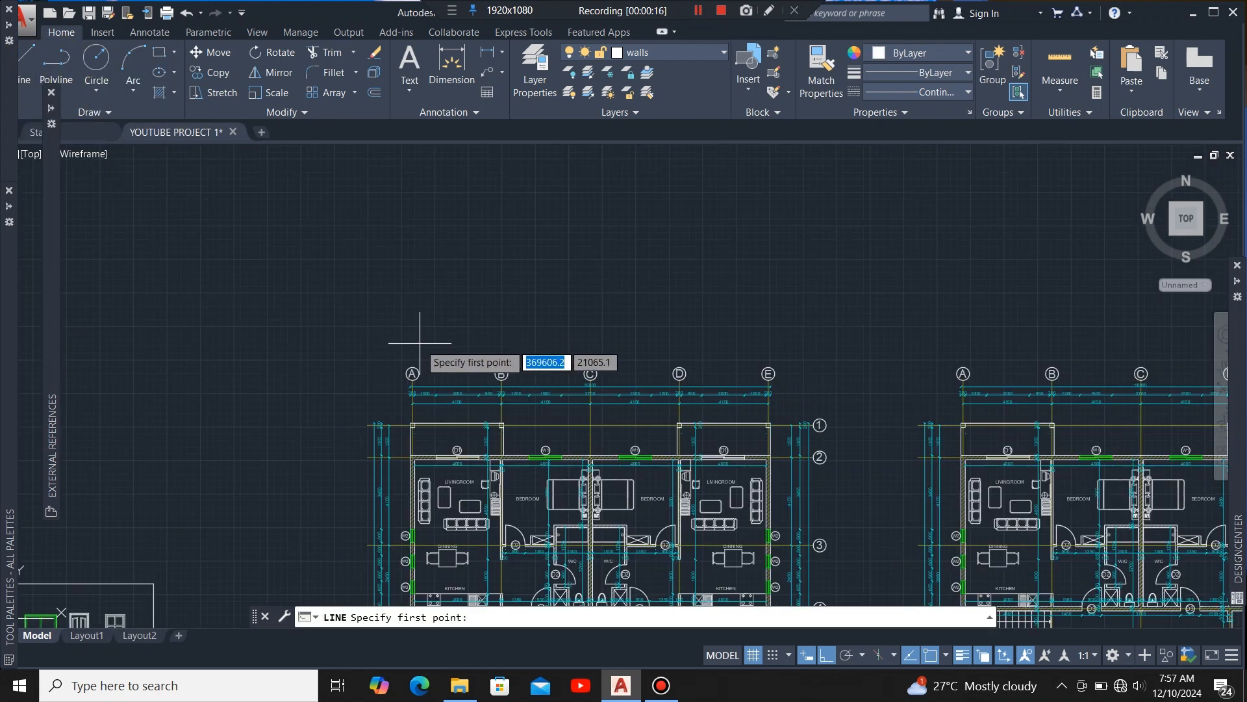
click(297, 313)
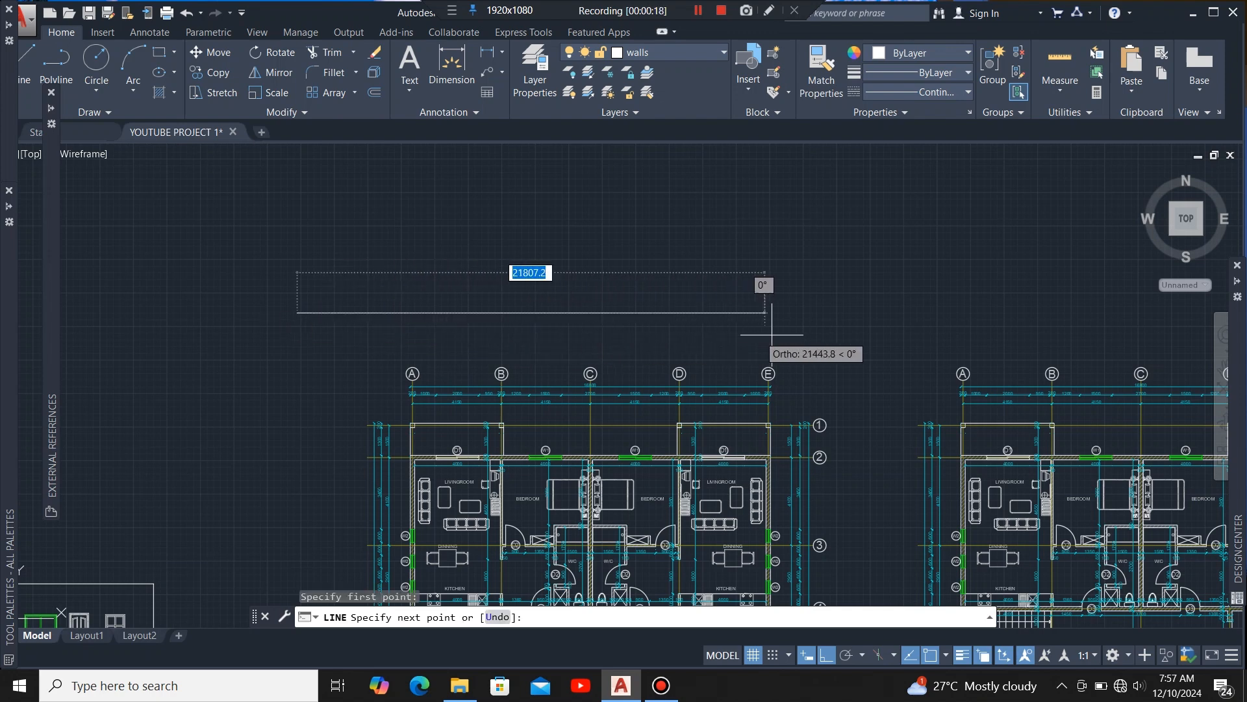
click(827, 655)
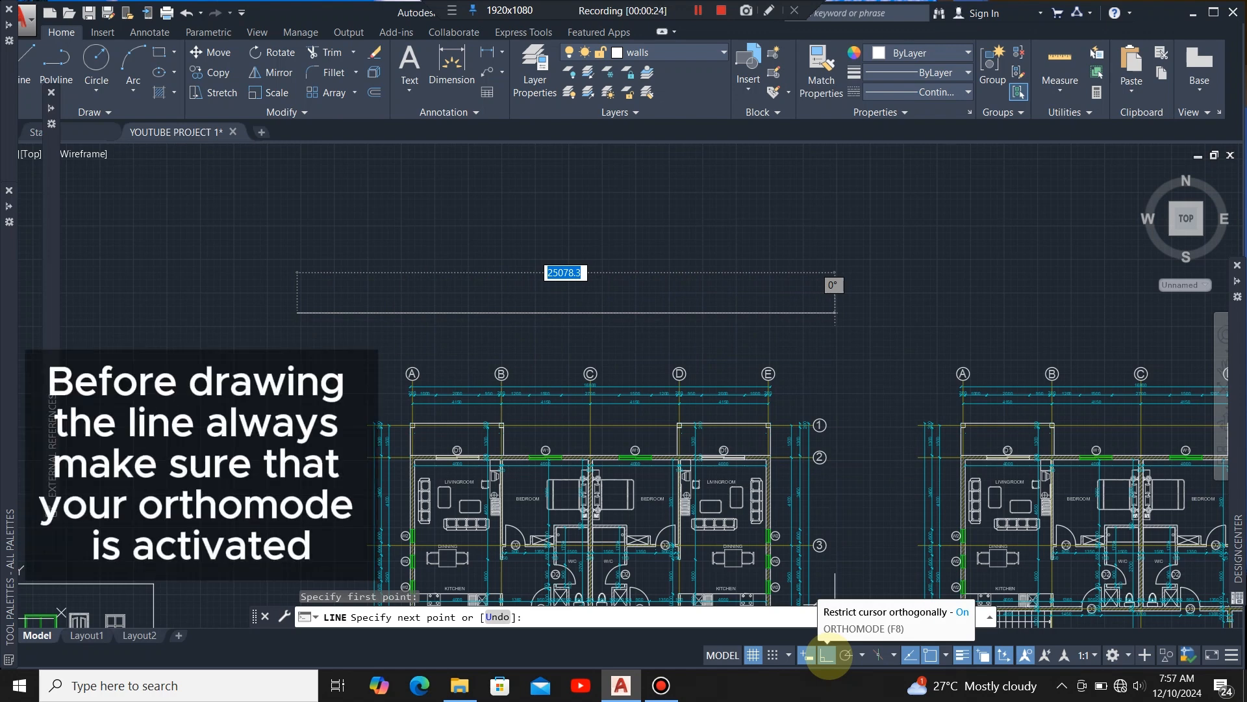
click(869, 312)
key(Escape)
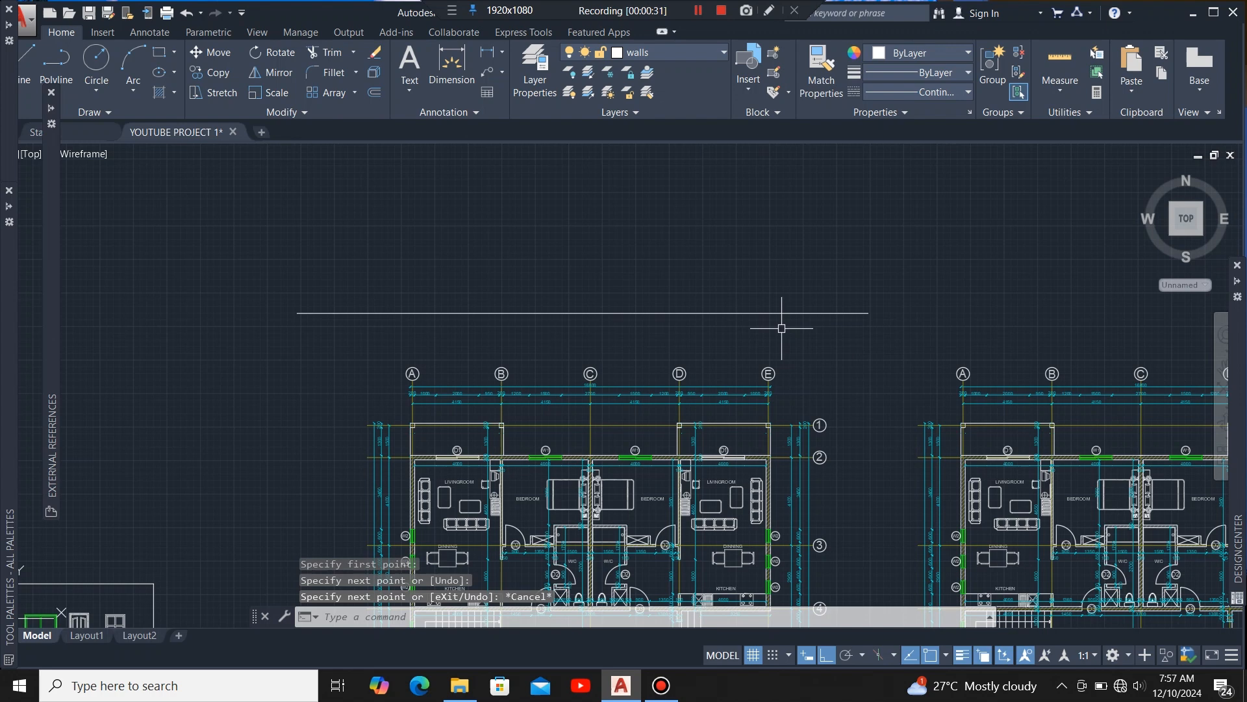
Step: Offset the horizontal line upward by 450 mm
click(723, 284)
click(671, 325)
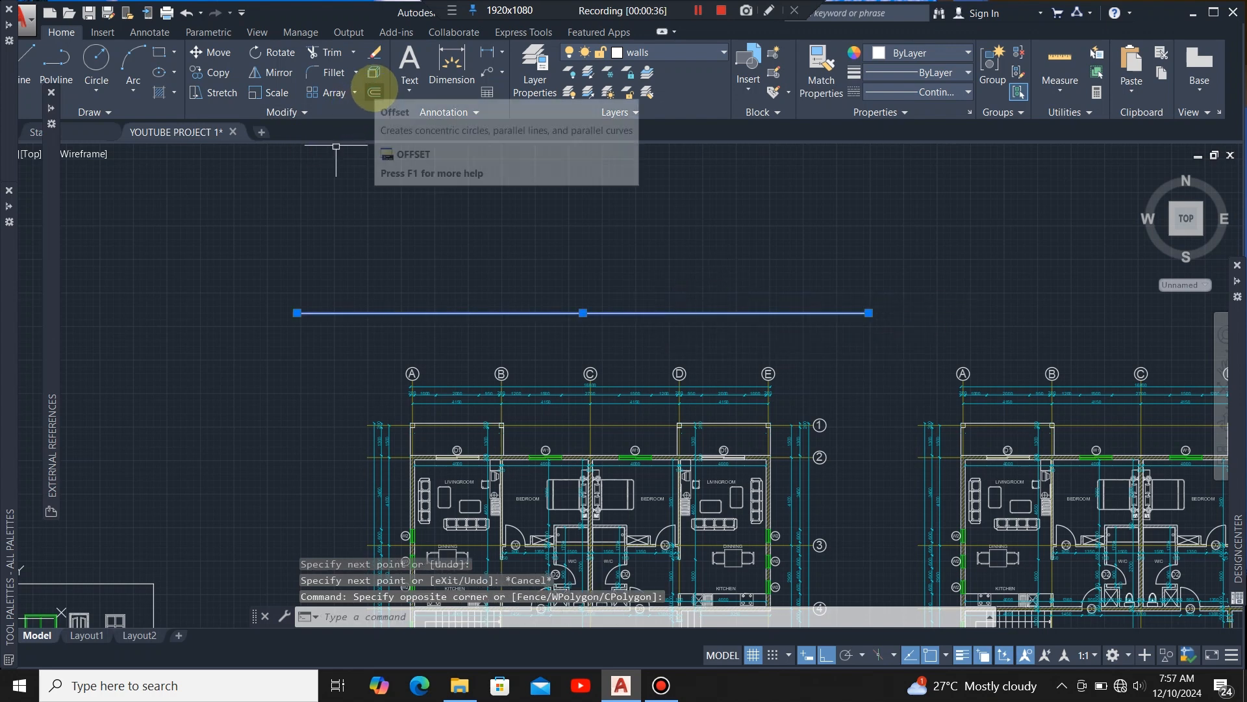
click(374, 91)
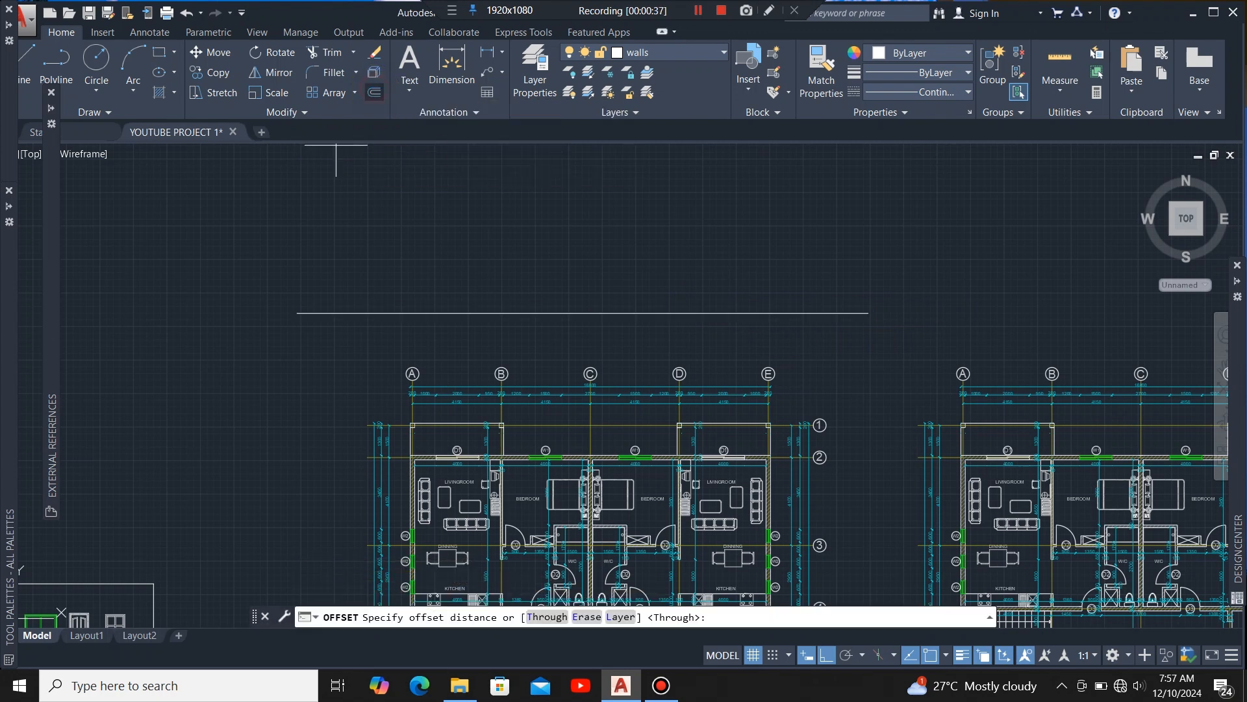
click(583, 313)
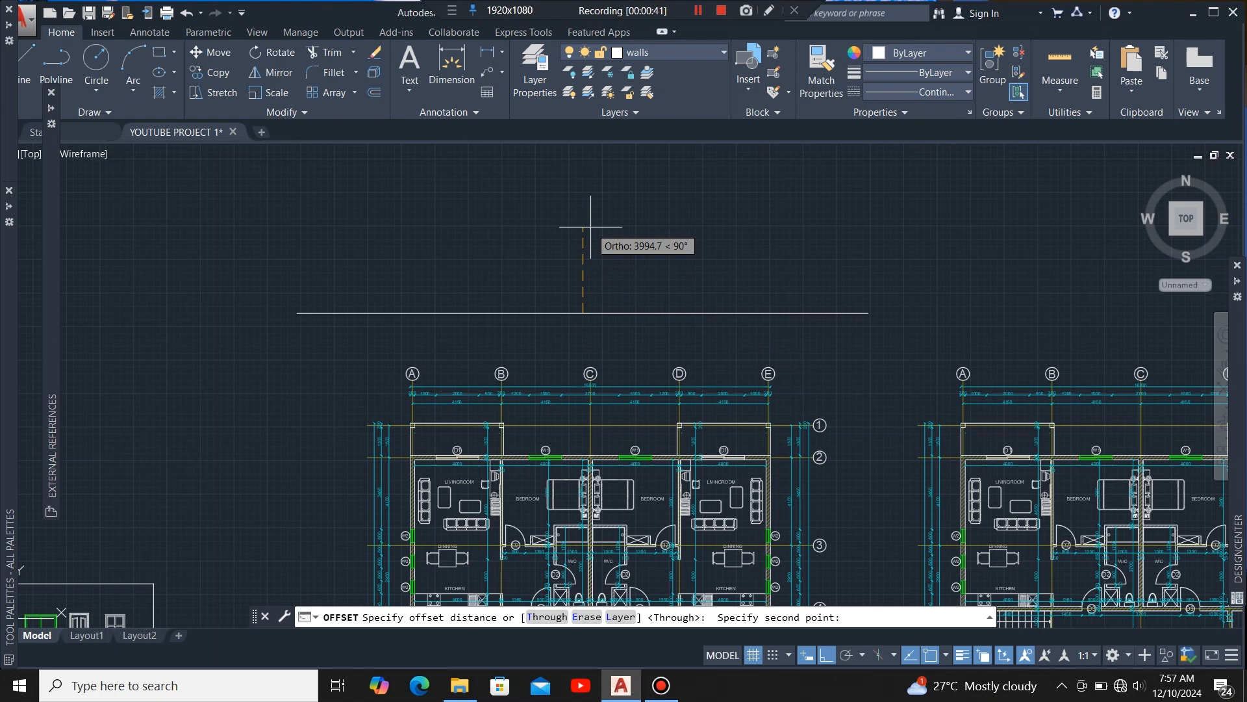
text(450)
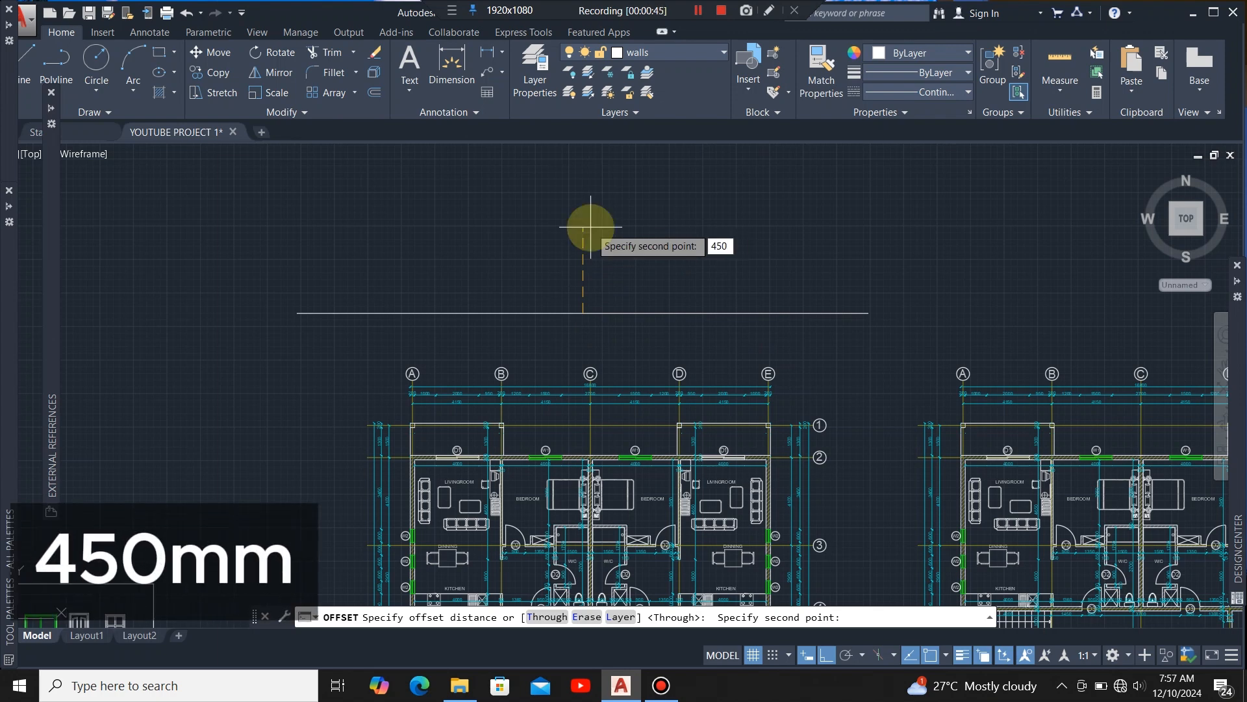
key(Return)
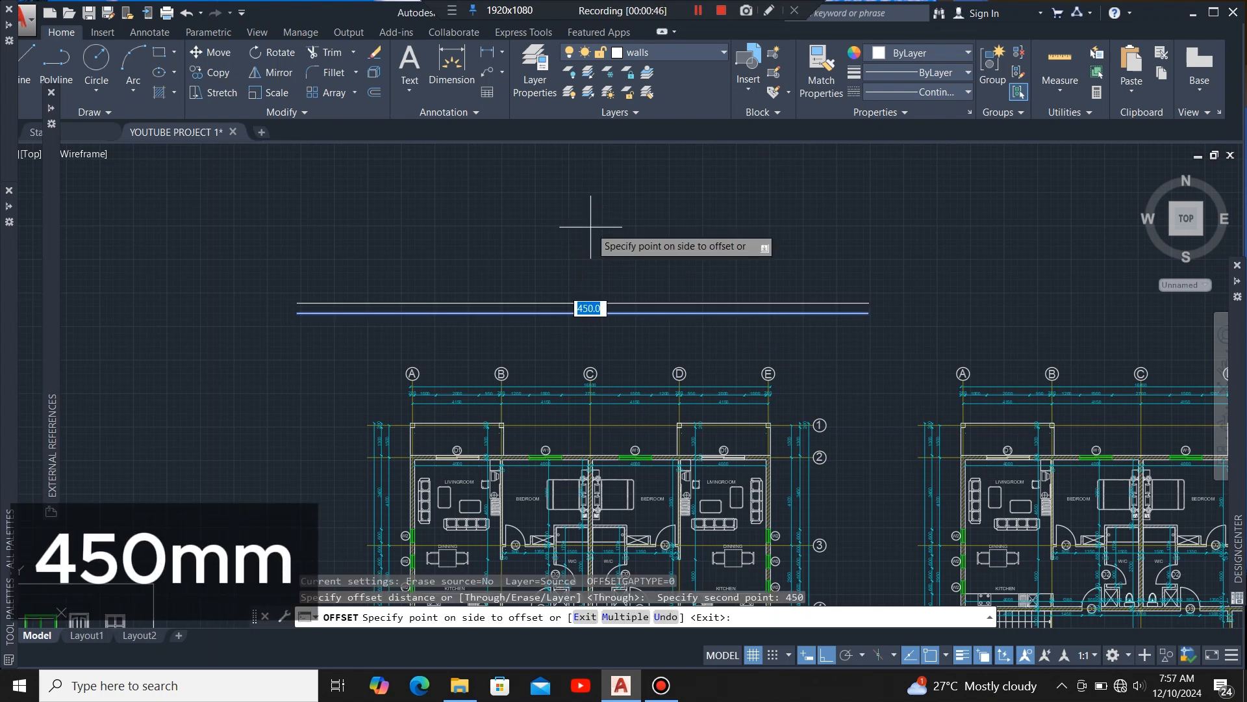
click(591, 224)
scroll(650, 266, down, 2)
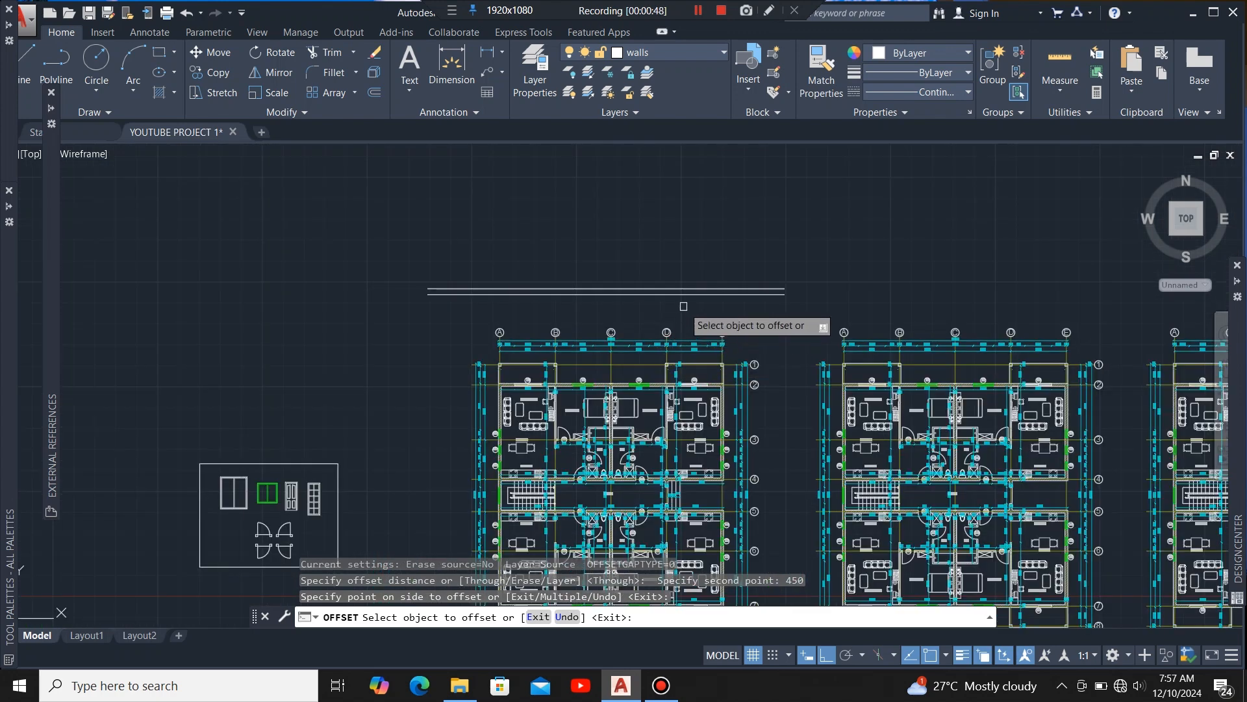
key(Escape)
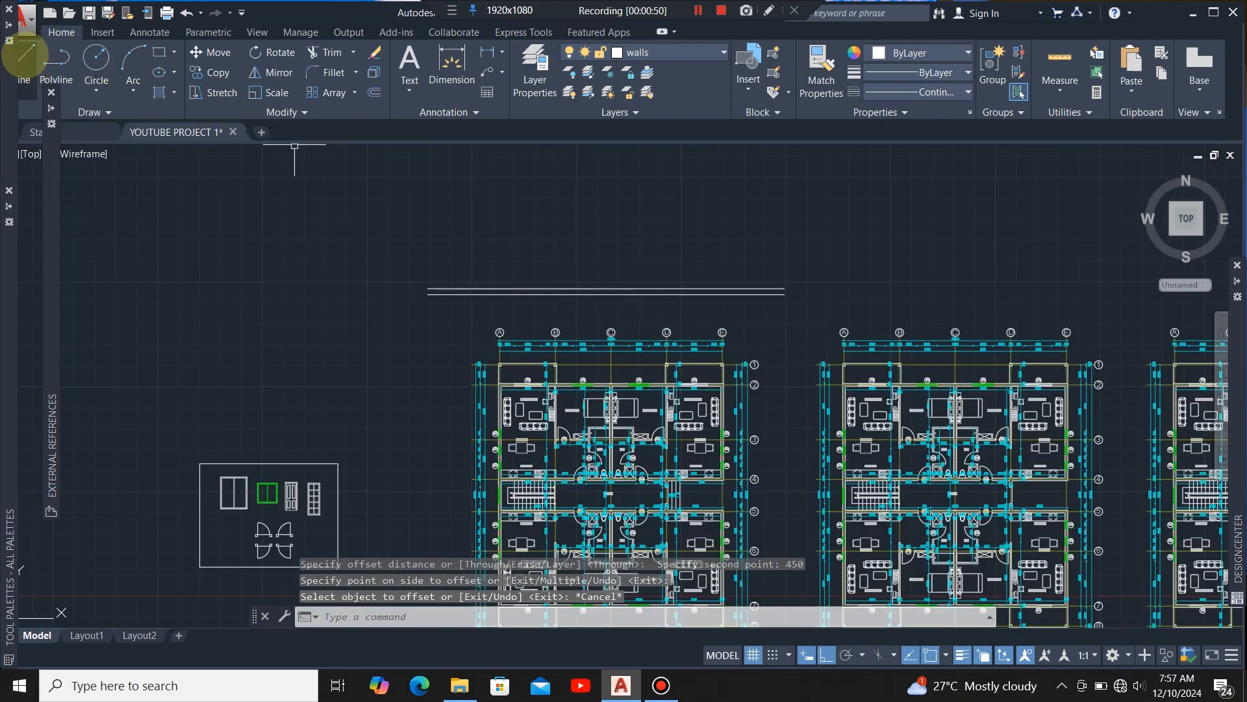
Step: Draw a vertical projection line from the ground floor plan's lower-left corner up past the two horizontal lines
click(26, 56)
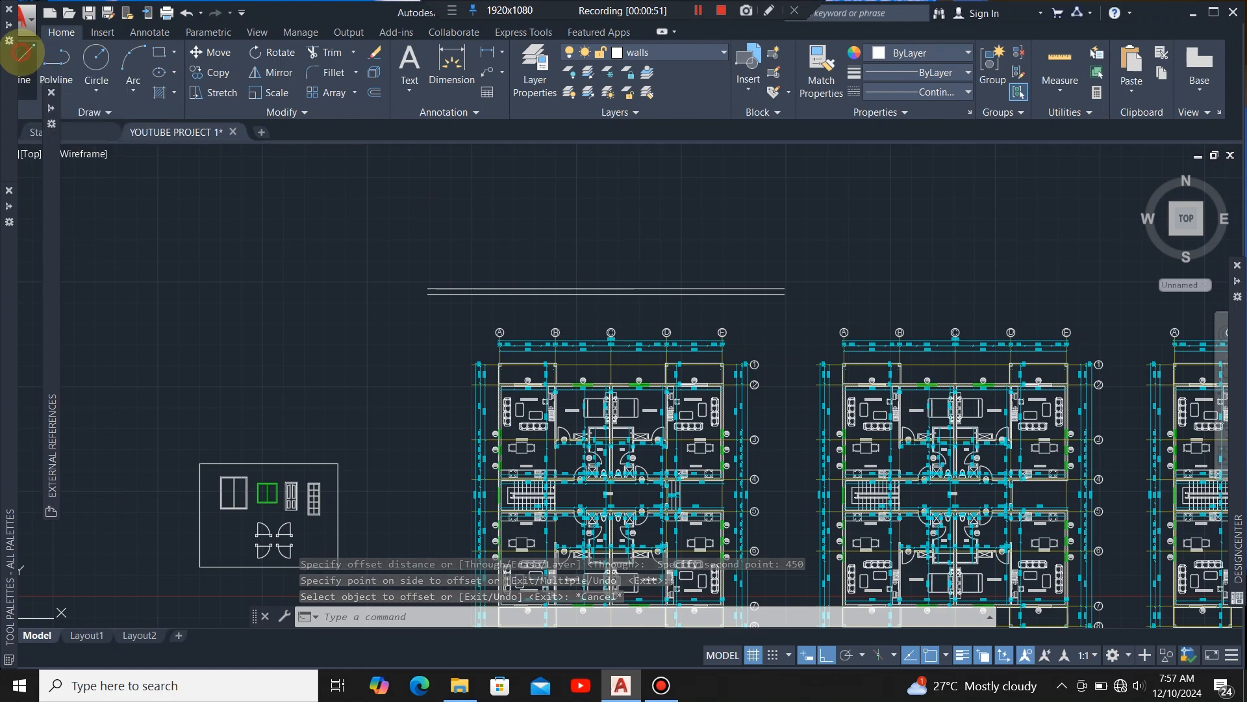
scroll(576, 272, down, 4)
scroll(574, 396, up, 9)
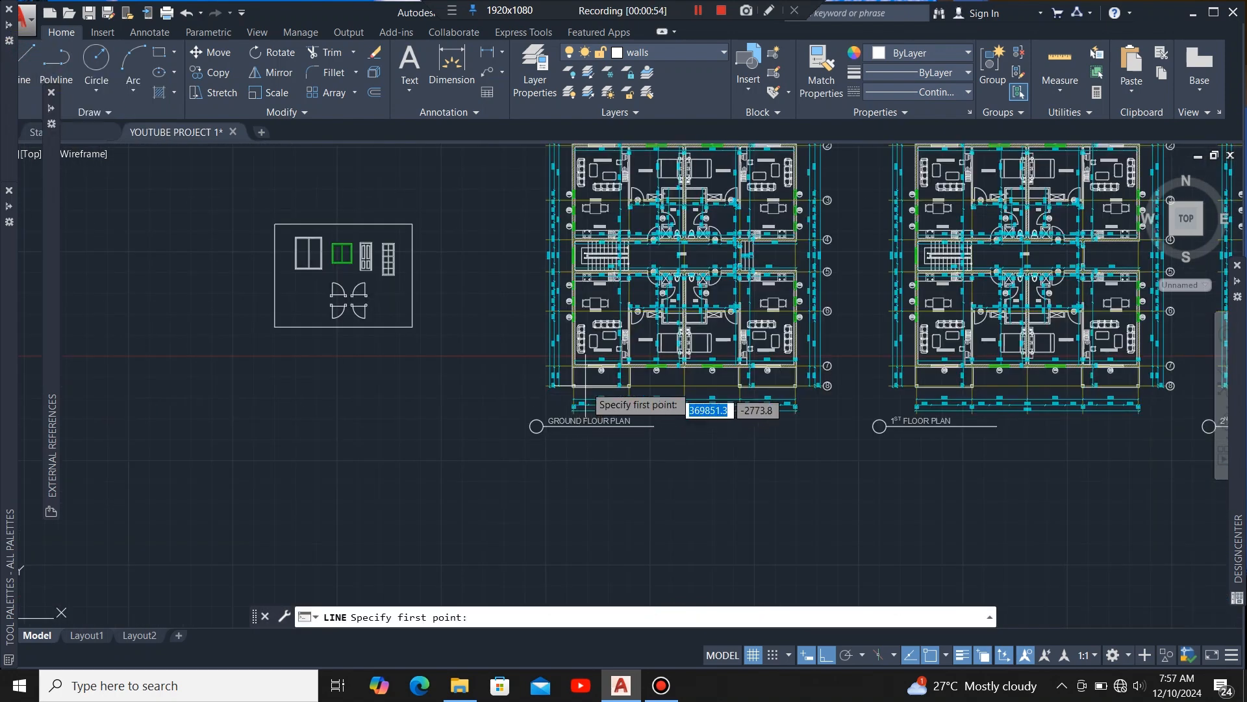
scroll(579, 406, up, 2)
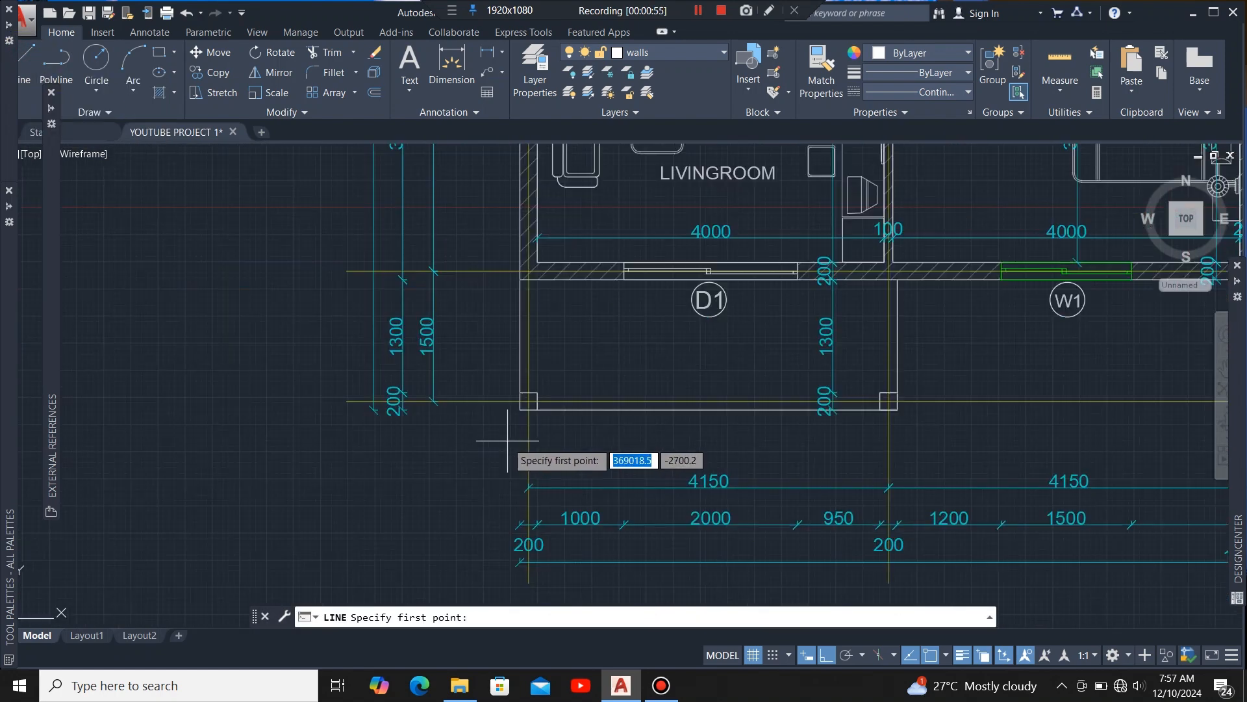
click(521, 409)
scroll(494, 455, down, 6)
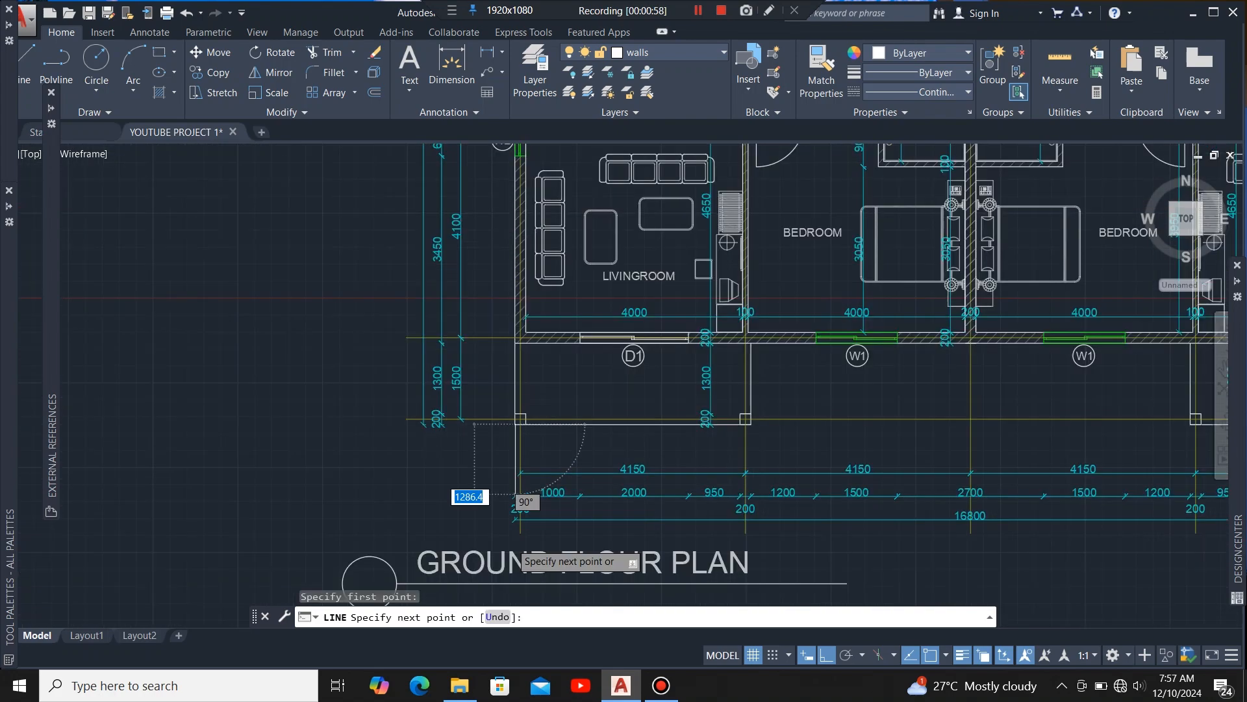
scroll(492, 481, down, 3)
scroll(527, 354, up, 5)
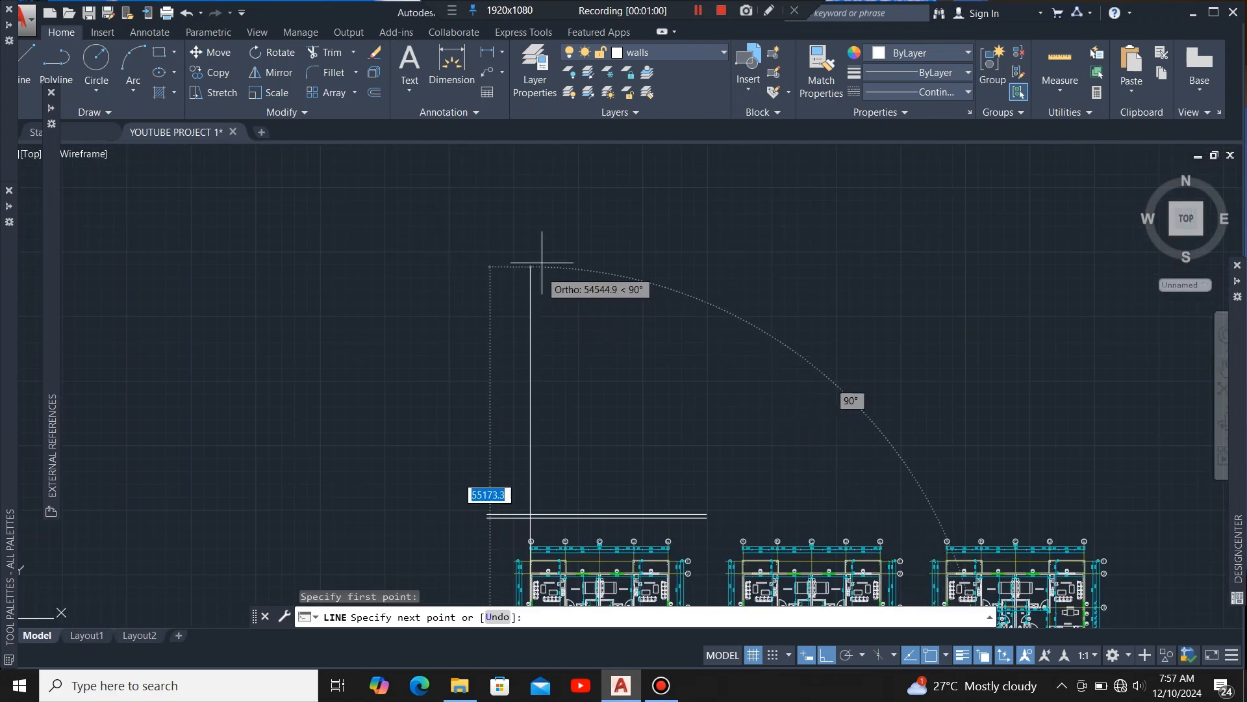
click(544, 220)
key(Escape)
Step: Copy the vertical projection line from the plan's lower-left corner to the inner edge of the corner column
click(583, 323)
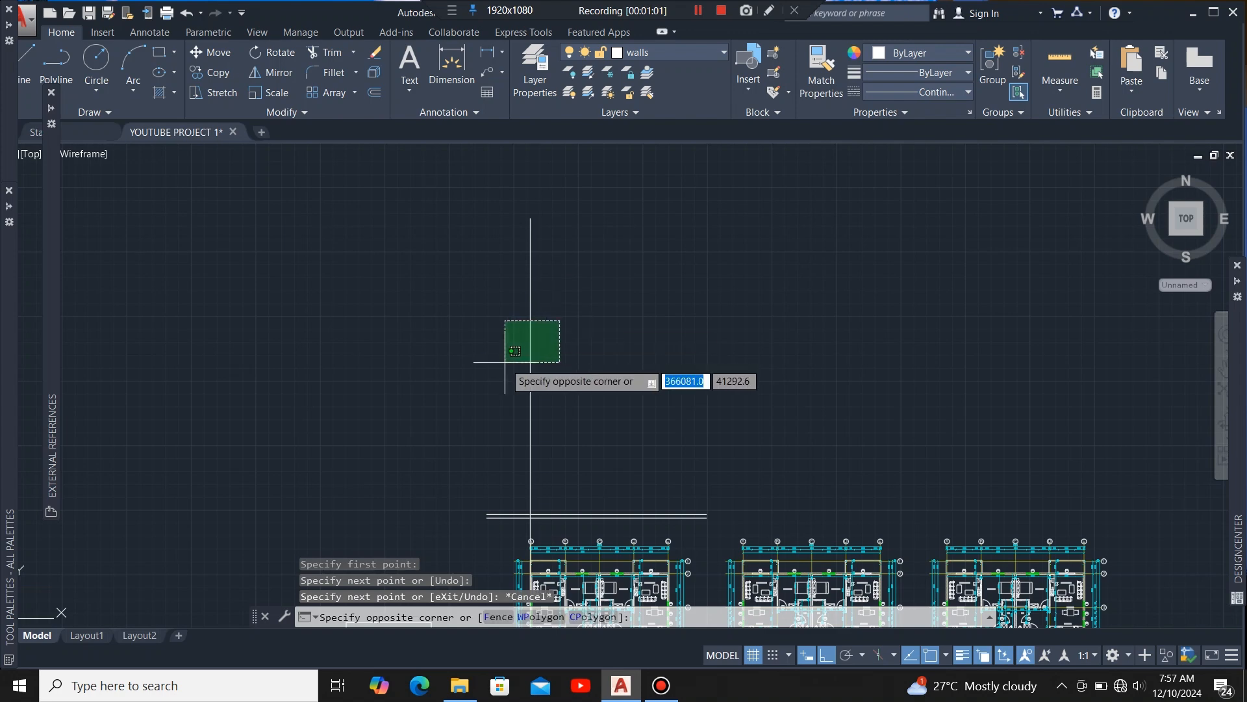
click(503, 358)
click(210, 72)
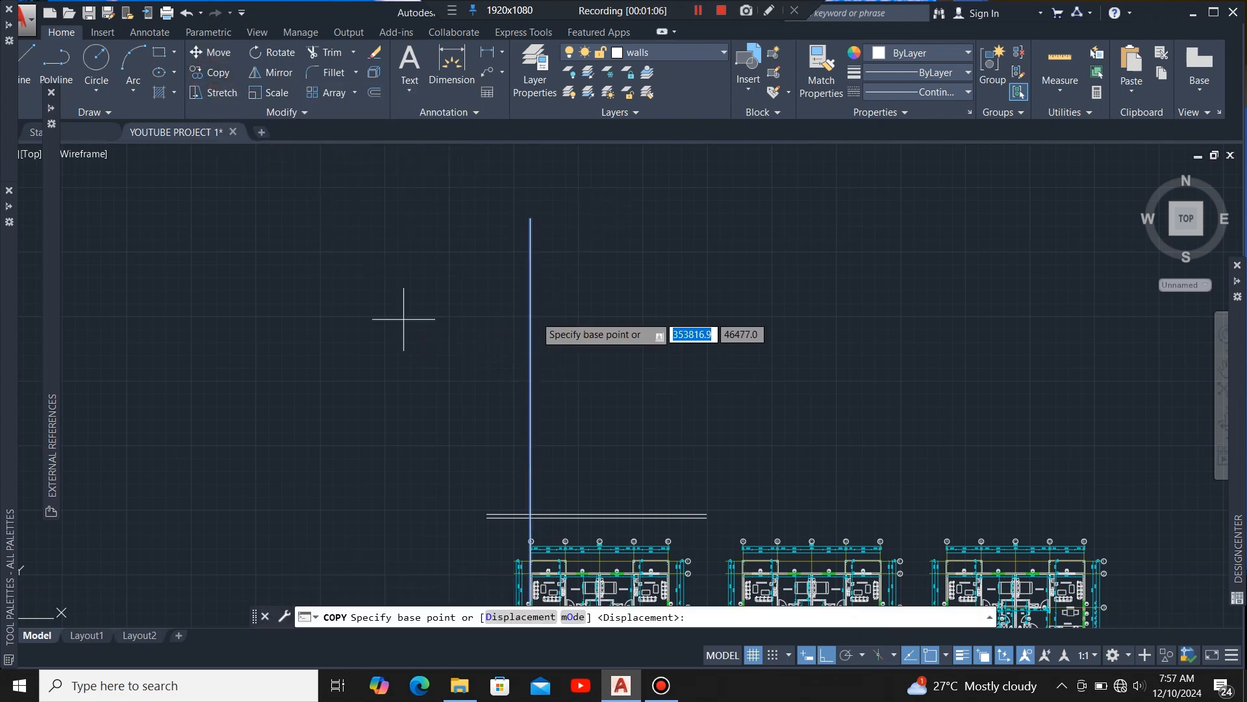
scroll(605, 242, down, 5)
scroll(575, 455, up, 10)
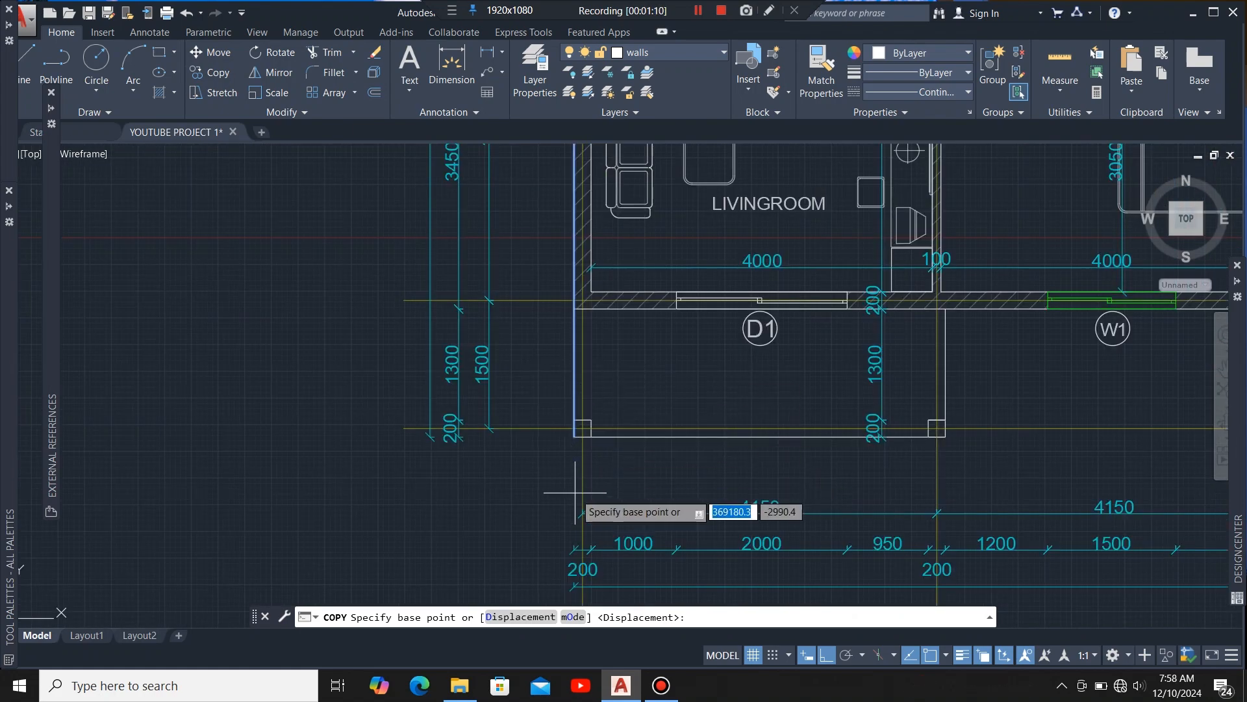
scroll(644, 436, down, 3)
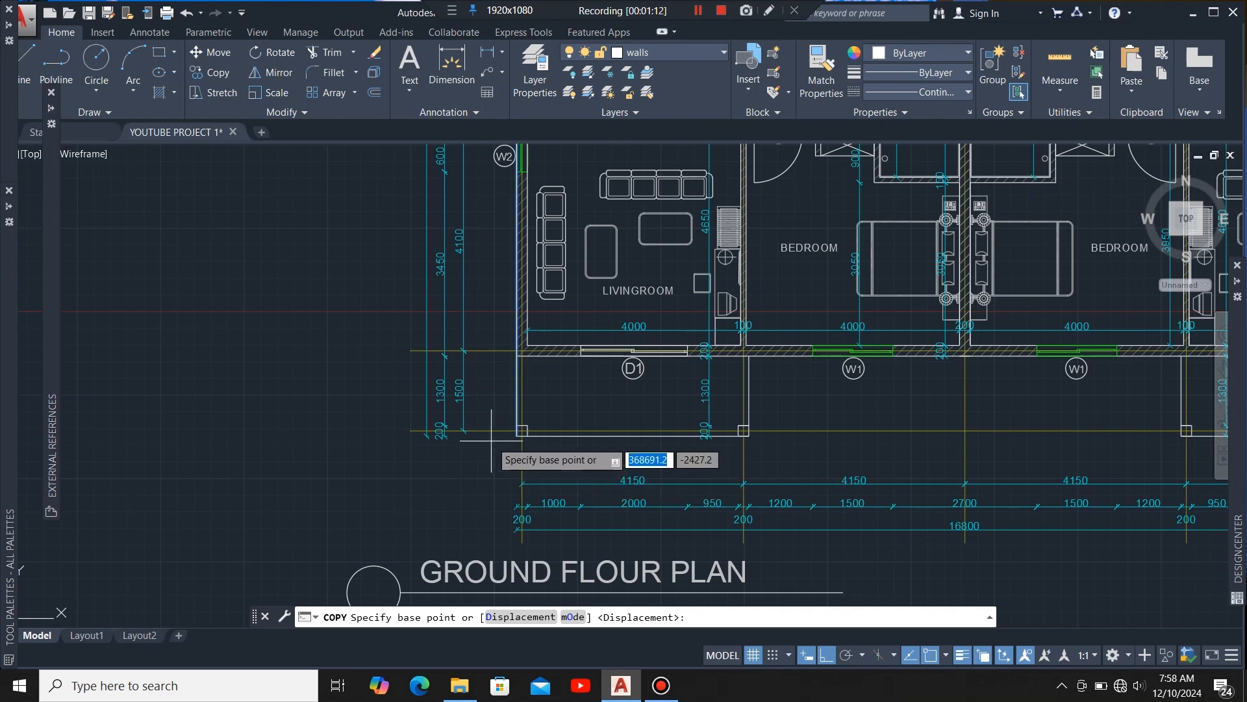
scroll(523, 437, up, 7)
click(567, 427)
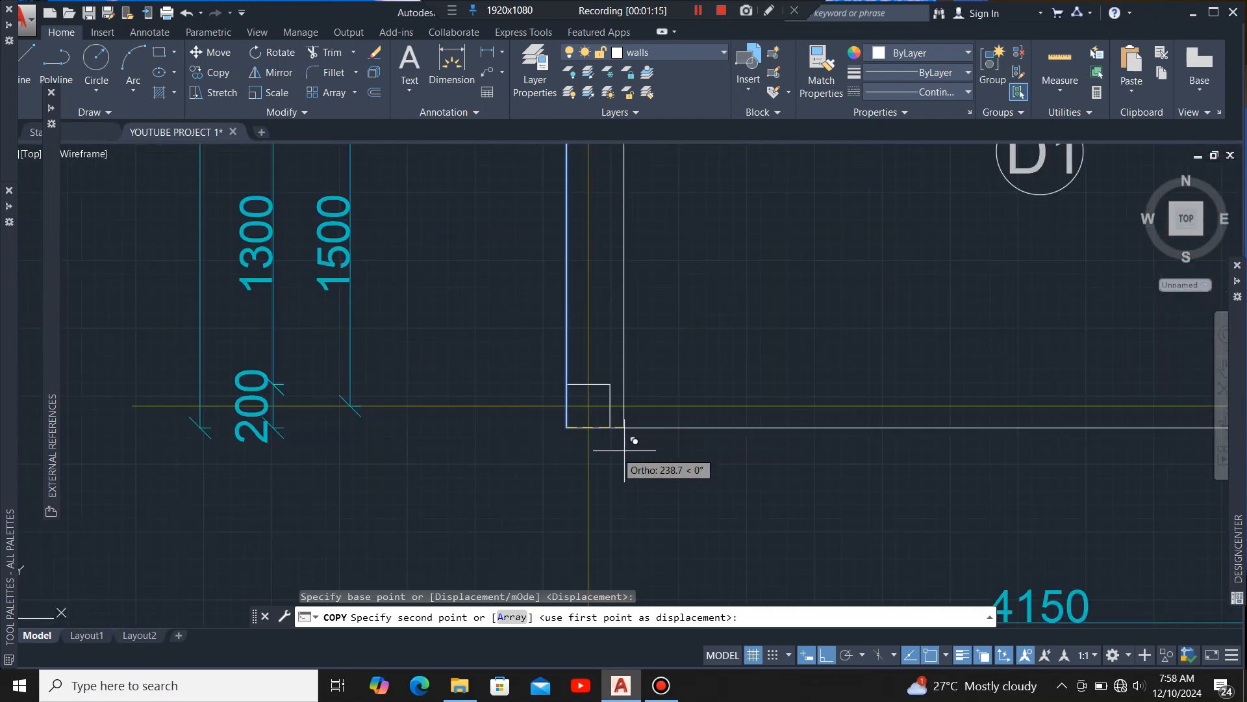
Step: Place copies of the projection line at both edges of the left D1 door and at the second porch column's left edge
scroll(539, 305, down, 3)
scroll(677, 409, up, 5)
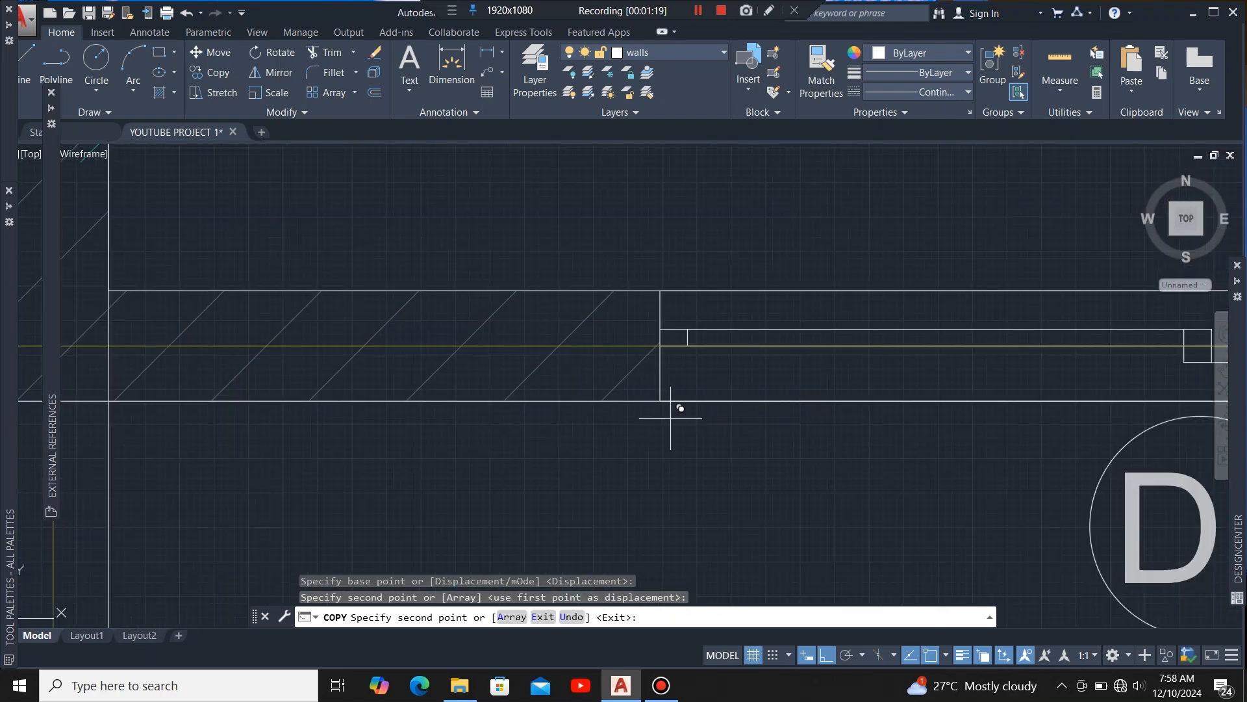
click(660, 401)
scroll(650, 416, down, 4)
scroll(640, 390, up, 5)
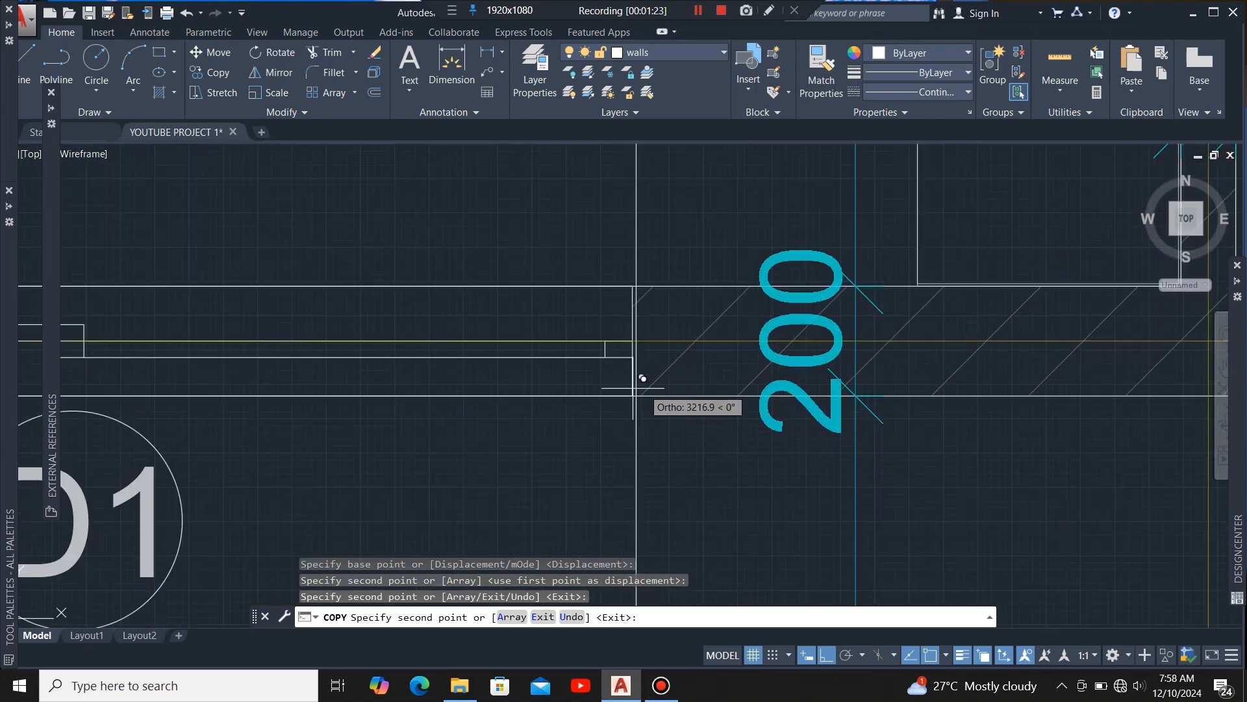
click(642, 384)
scroll(642, 384, down, 4)
scroll(704, 457, up, 5)
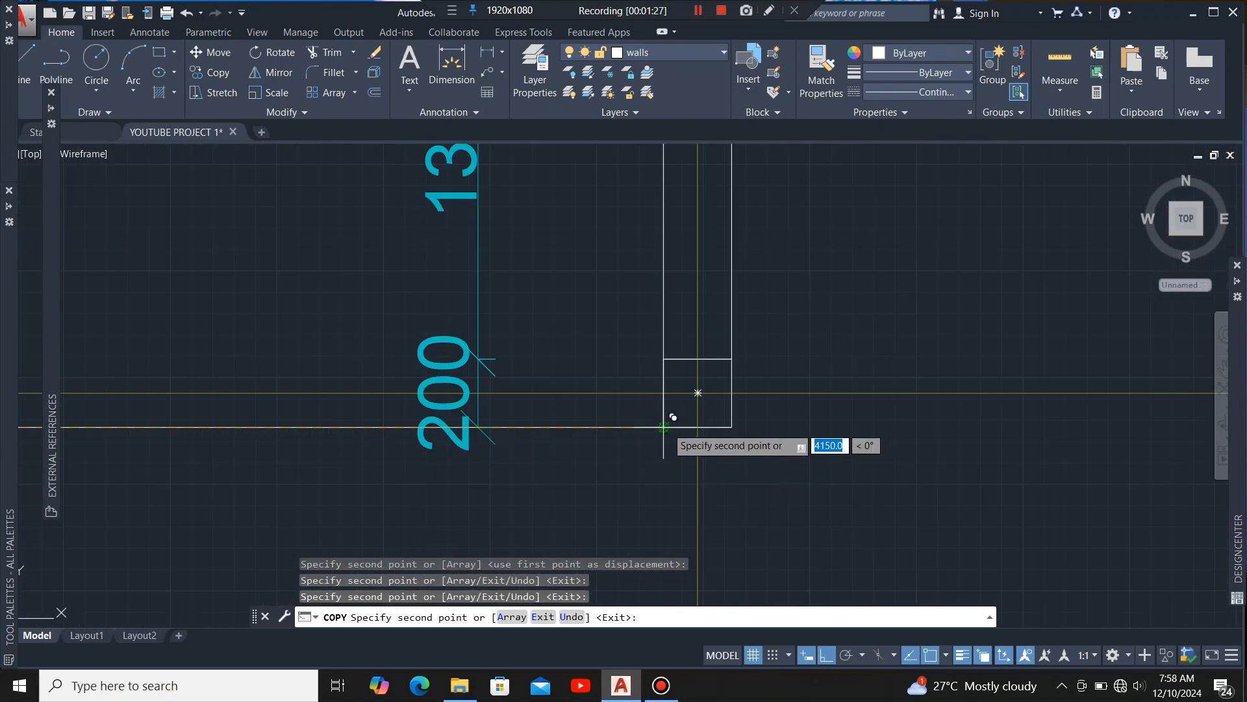
click(667, 426)
Step: Place copies of the projection line at both edges of the left bedroom's W1 window
scroll(649, 442, down, 4)
scroll(752, 298, up, 5)
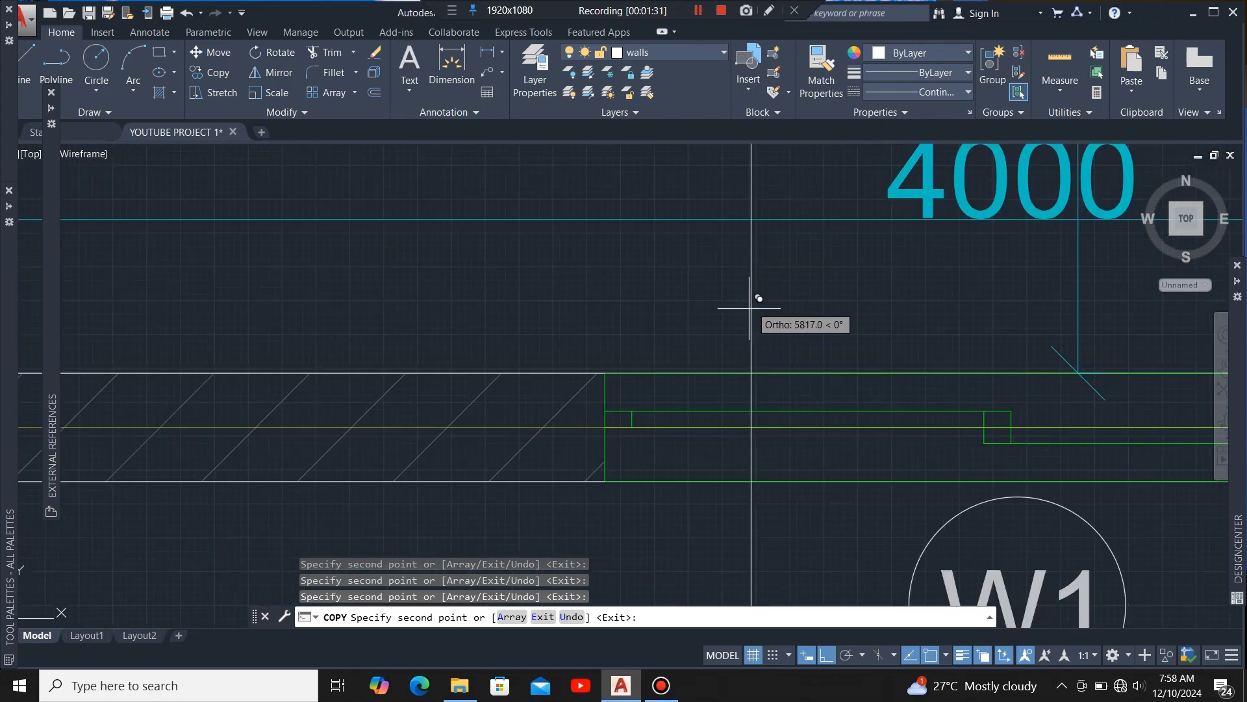
click(604, 482)
scroll(576, 438, down, 4)
scroll(824, 423, up, 4)
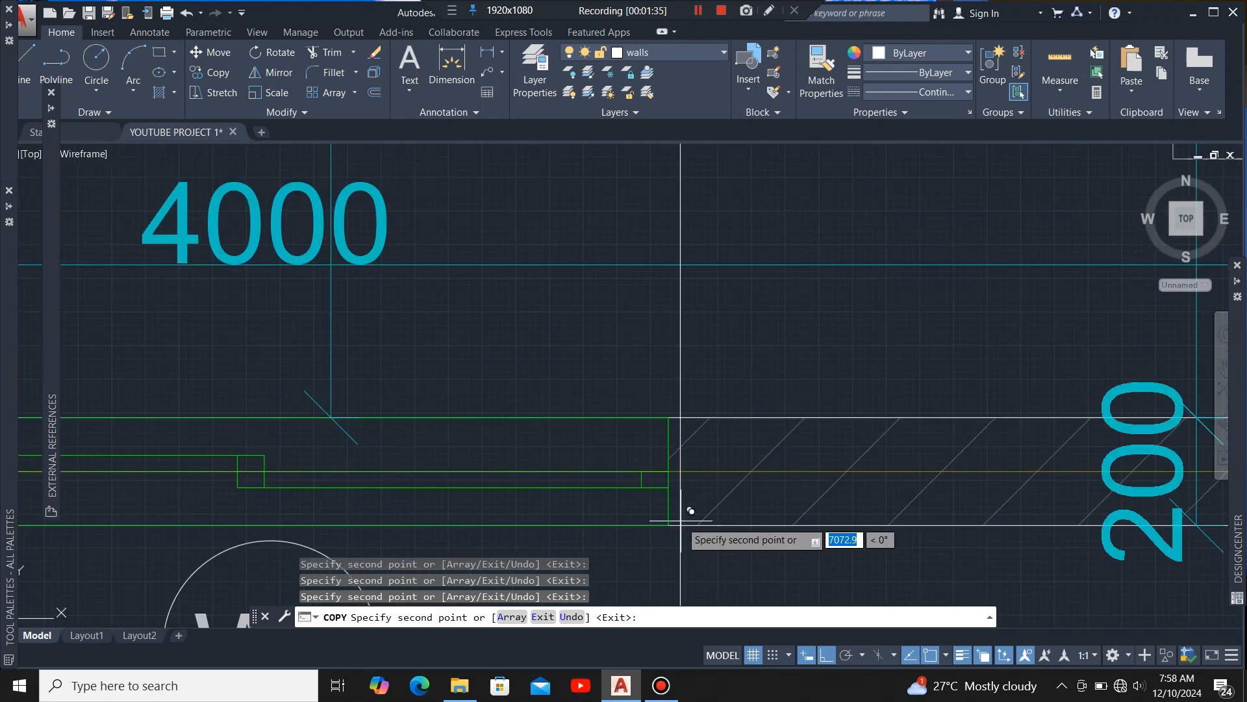
click(672, 523)
Step: Place copies of the projection line at both edges of the right bedroom's W1 window
scroll(649, 429, down, 4)
scroll(718, 383, up, 4)
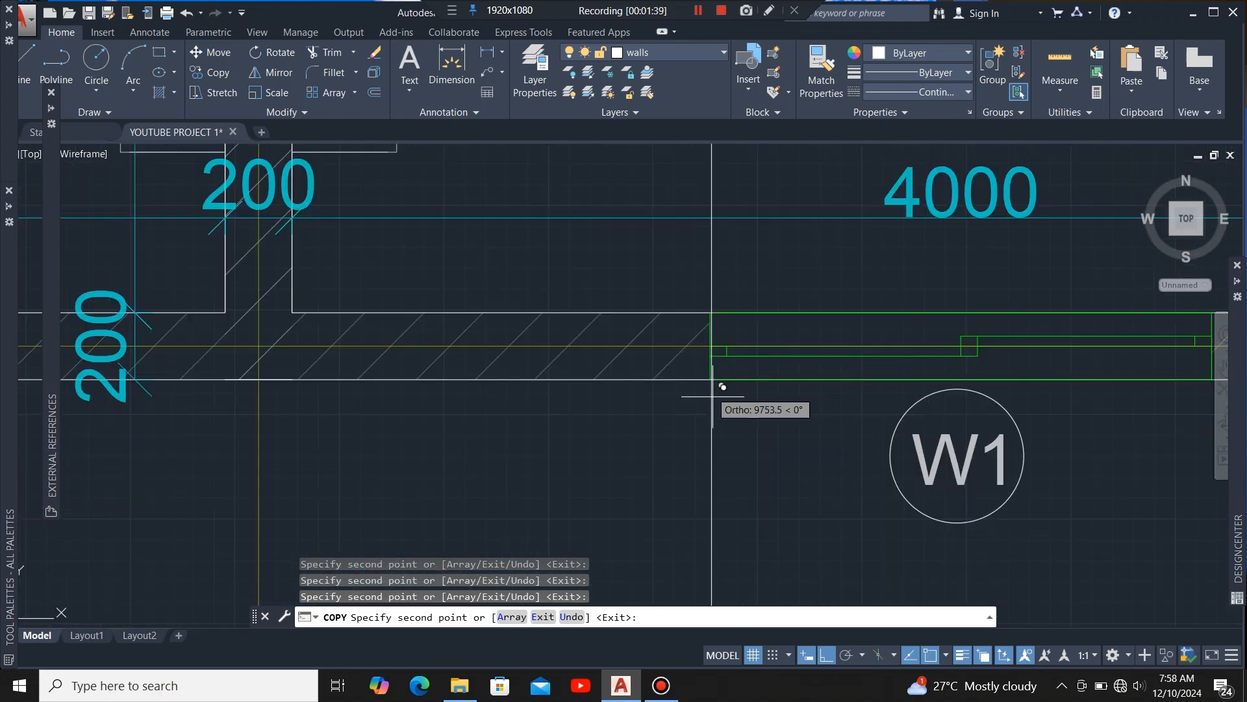
click(711, 380)
scroll(567, 440, down, 5)
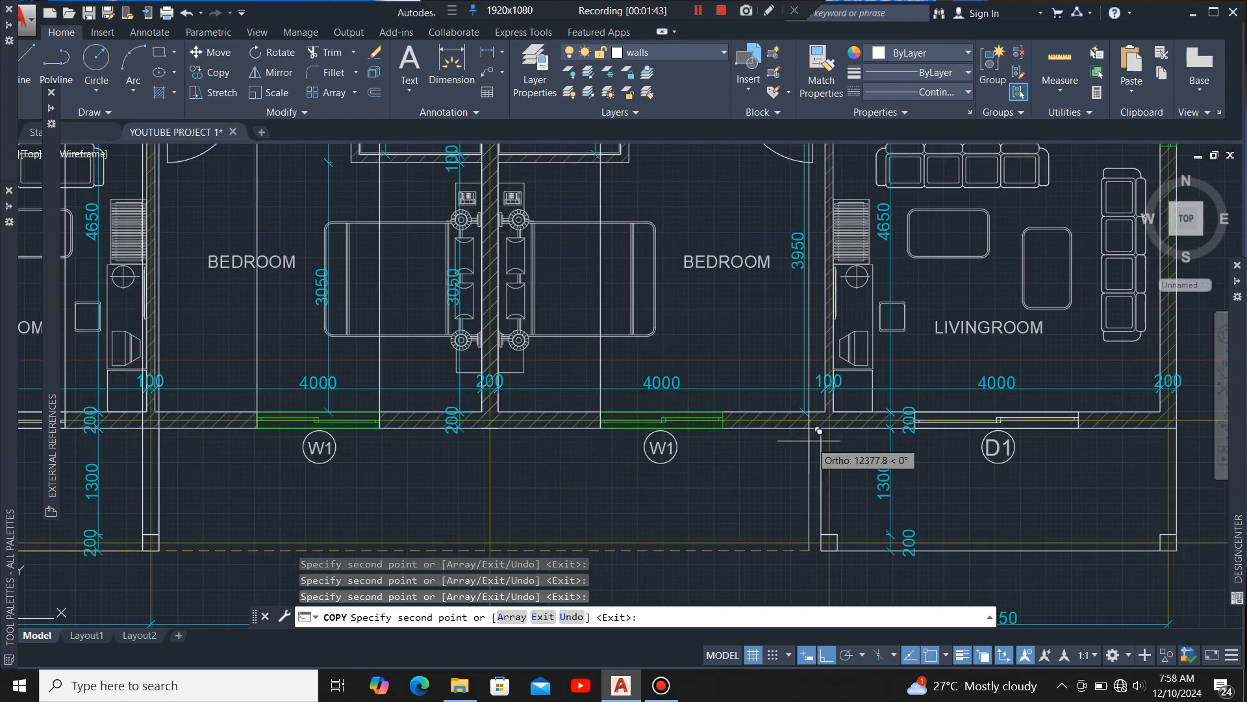
scroll(724, 427, up, 7)
click(741, 427)
Step: Place copies of the projection line at both edges of the right porch's left column
scroll(618, 537, down, 5)
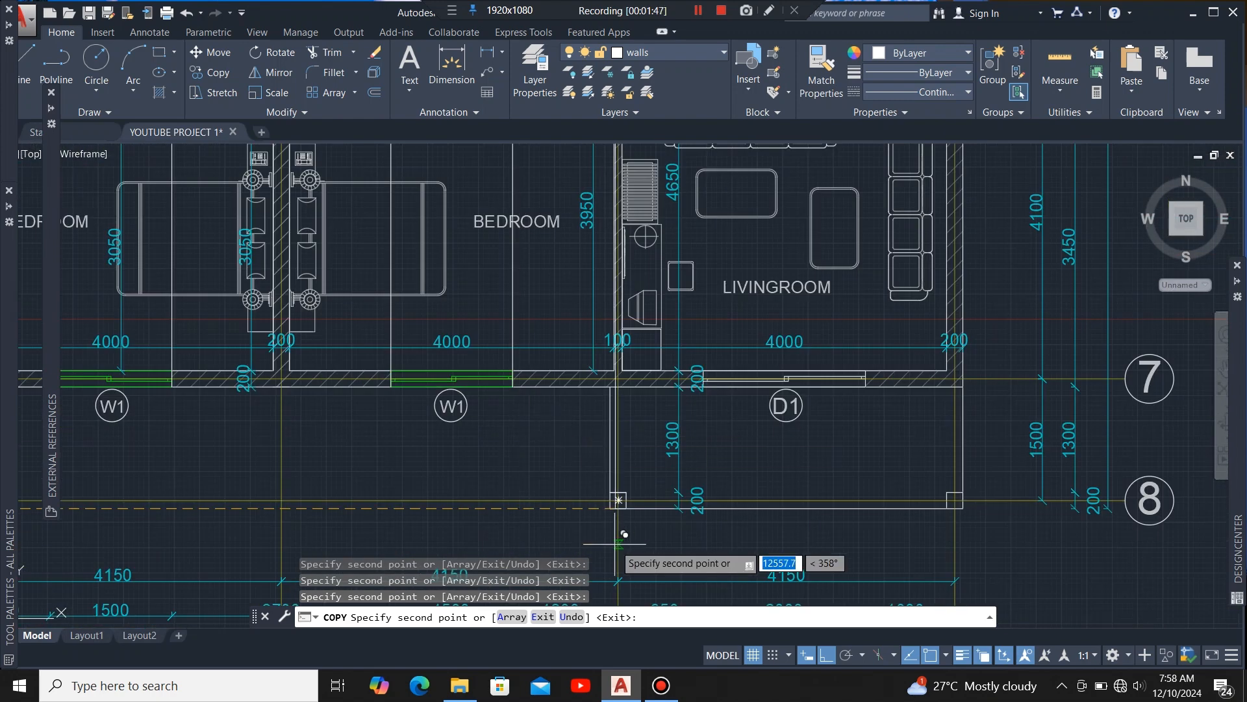
scroll(611, 483, up, 5)
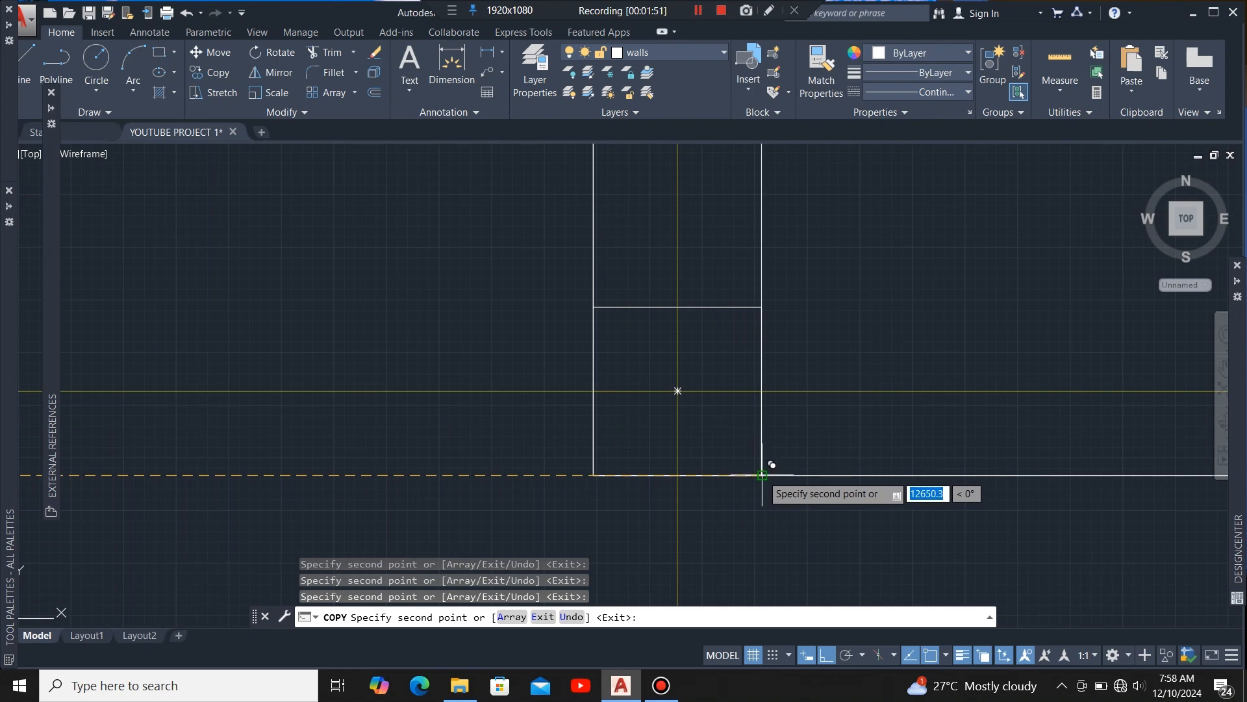
scroll(771, 465, down, 3)
Step: Place copies of the projection line at both edges of the right living room's D1 door
scroll(554, 448, up, 8)
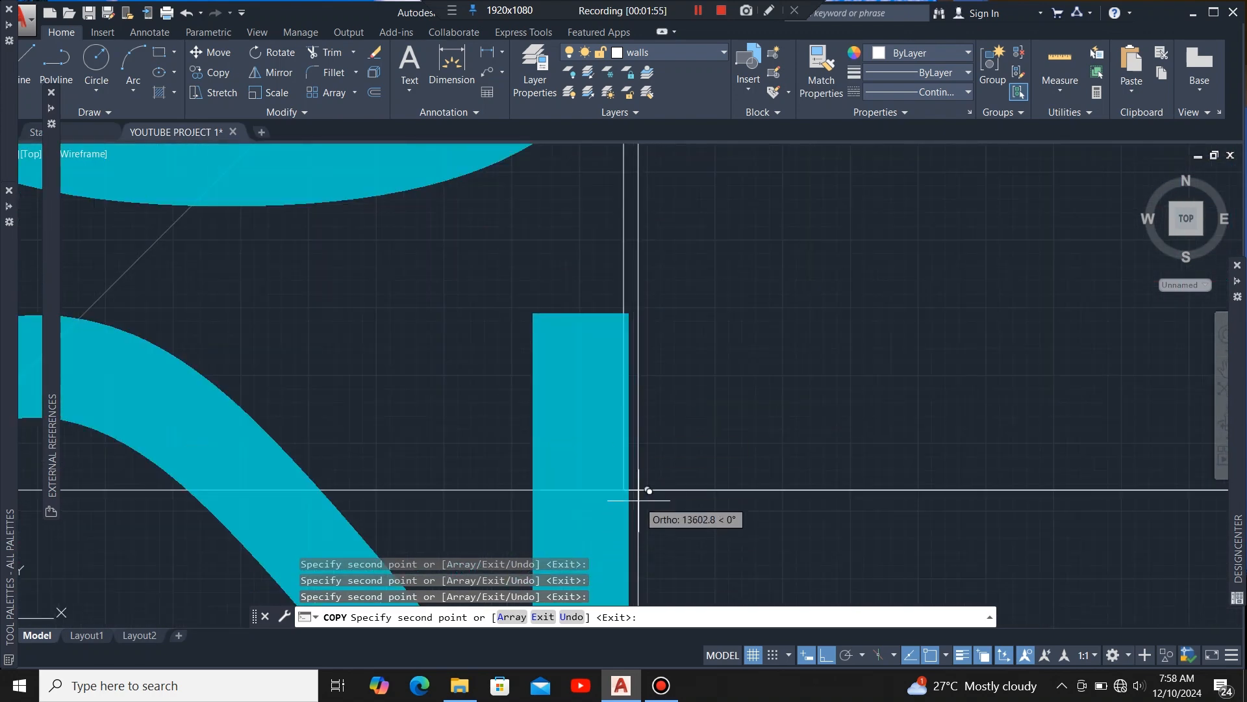
scroll(599, 432, up, 3)
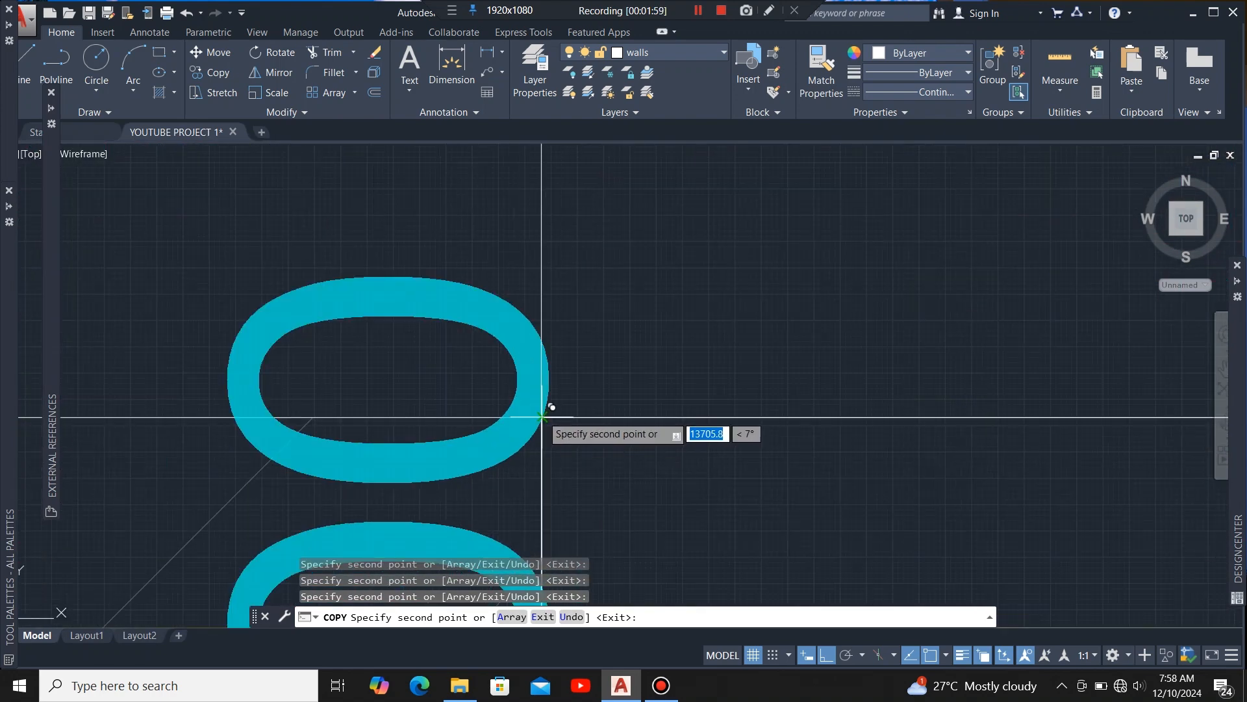
scroll(558, 428, down, 6)
scroll(806, 432, up, 6)
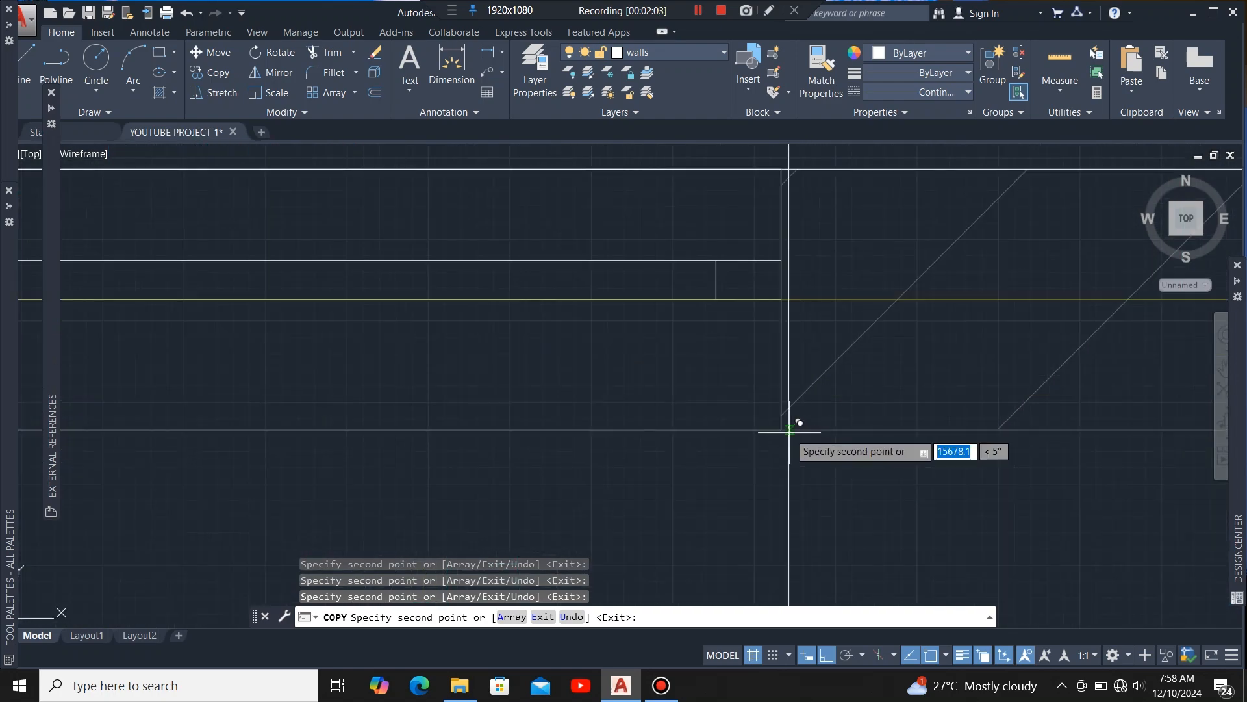
scroll(779, 442, down, 6)
Step: Place copies of the projection line at both edges of the plan's lower-right corner column and finish copying
scroll(649, 520, up, 5)
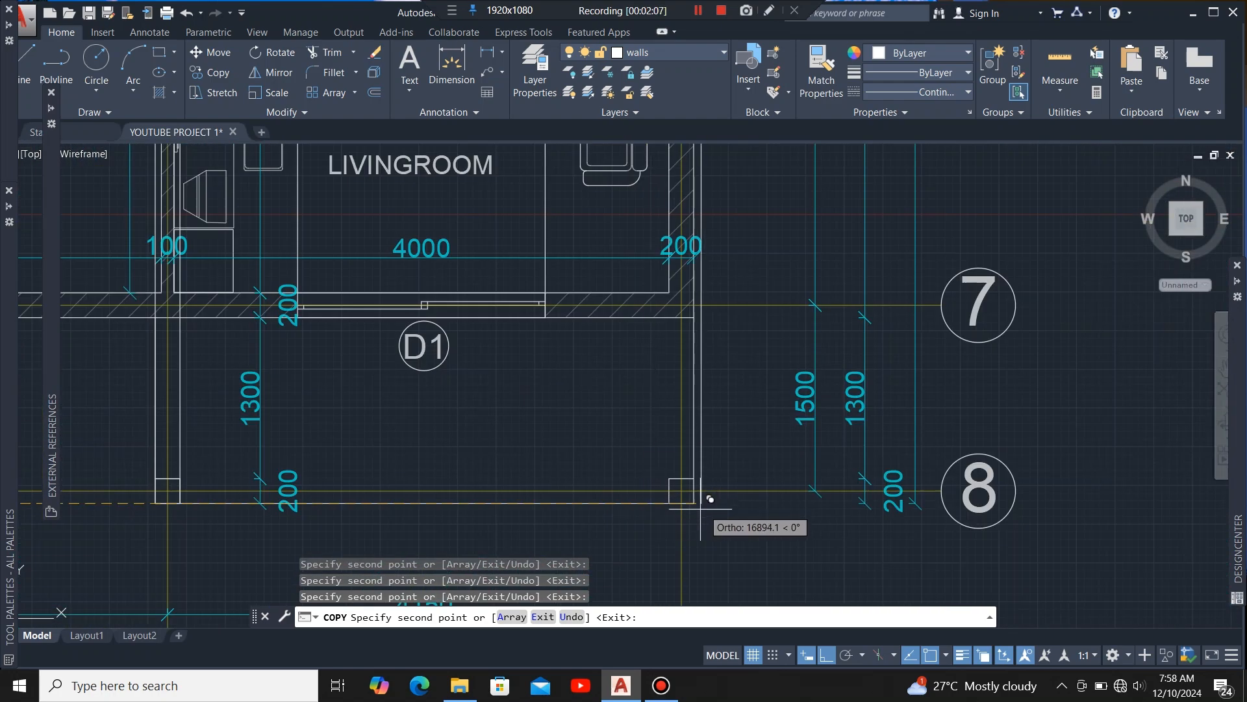
scroll(700, 509, up, 4)
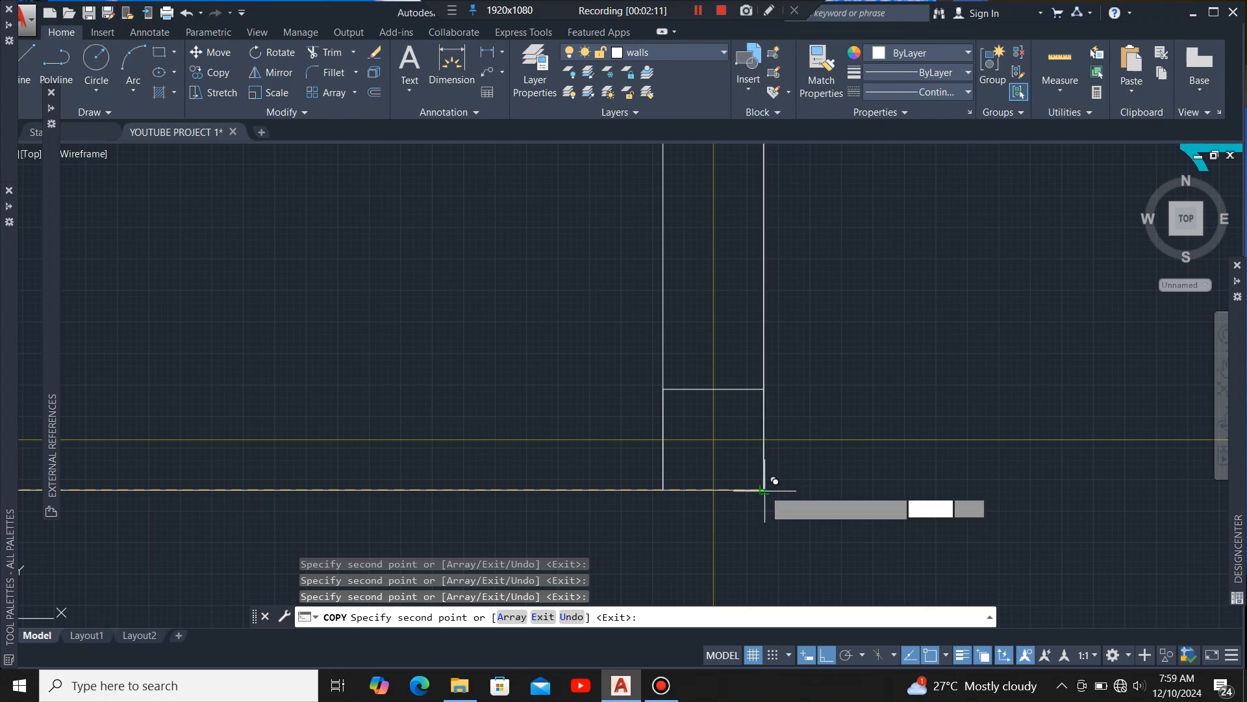
scroll(775, 481, down, 8)
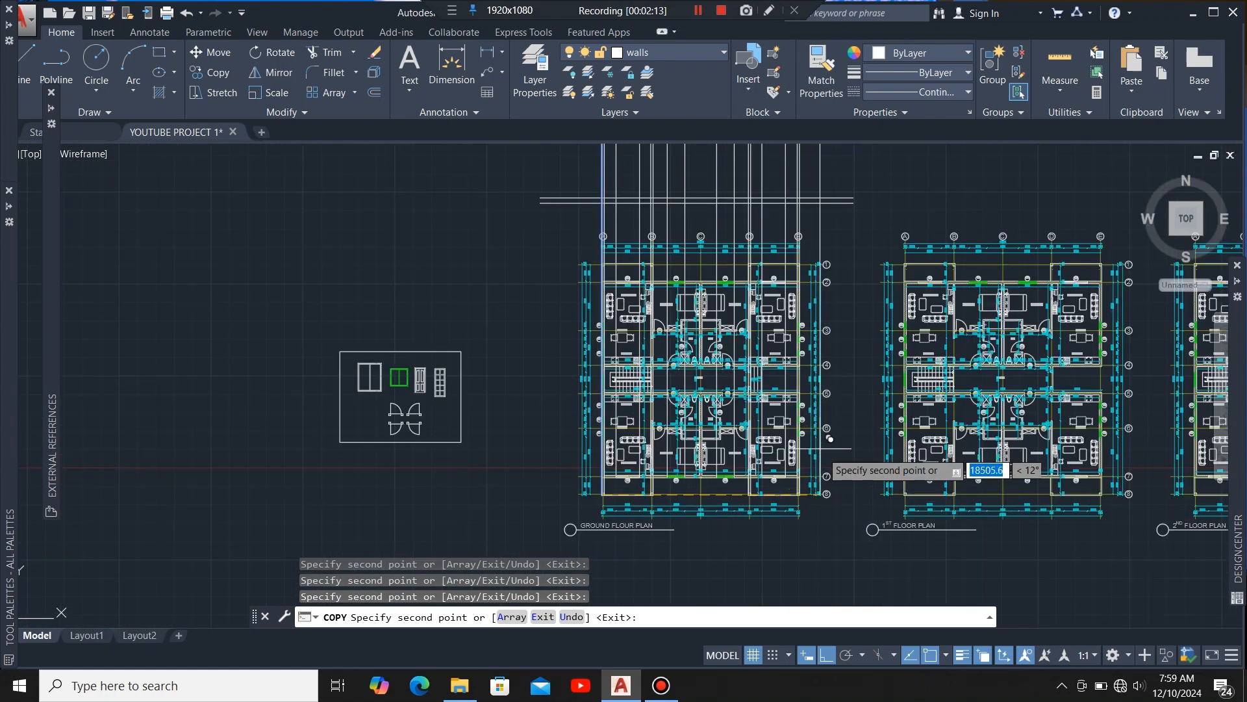
key(Escape)
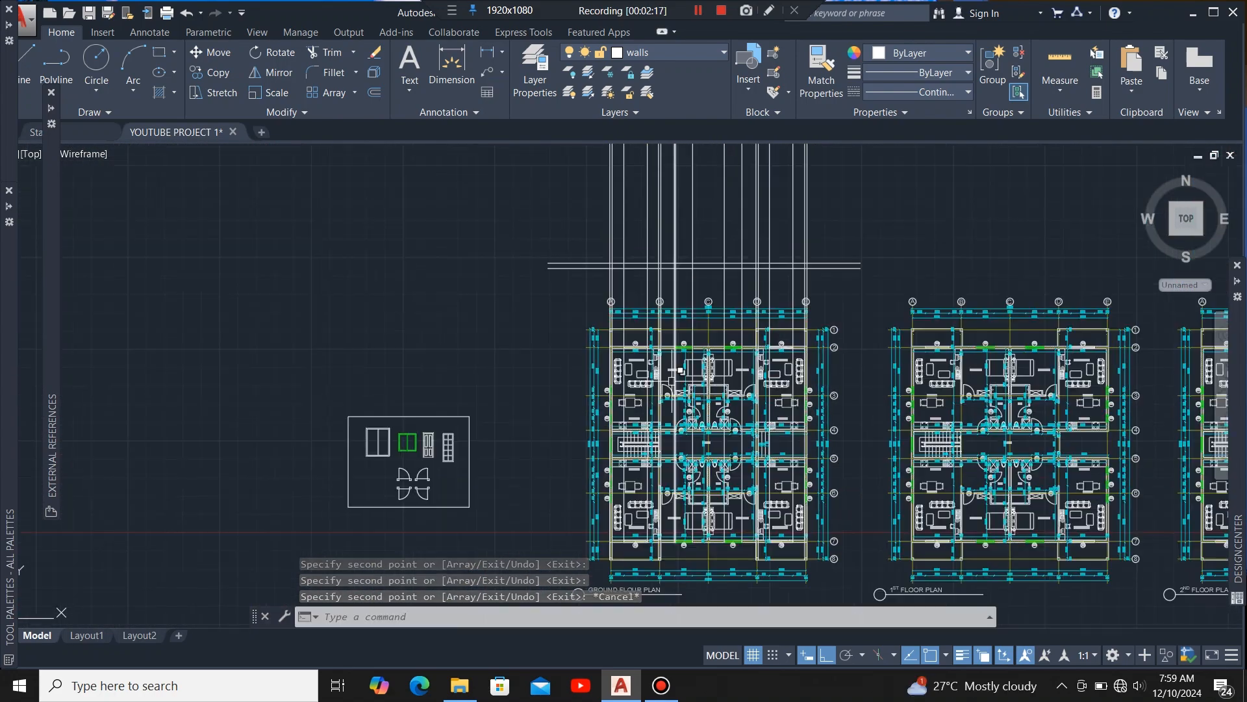
Step: Offset the upper ground line 900 mm upward to mark the window level
scroll(702, 169, up, 6)
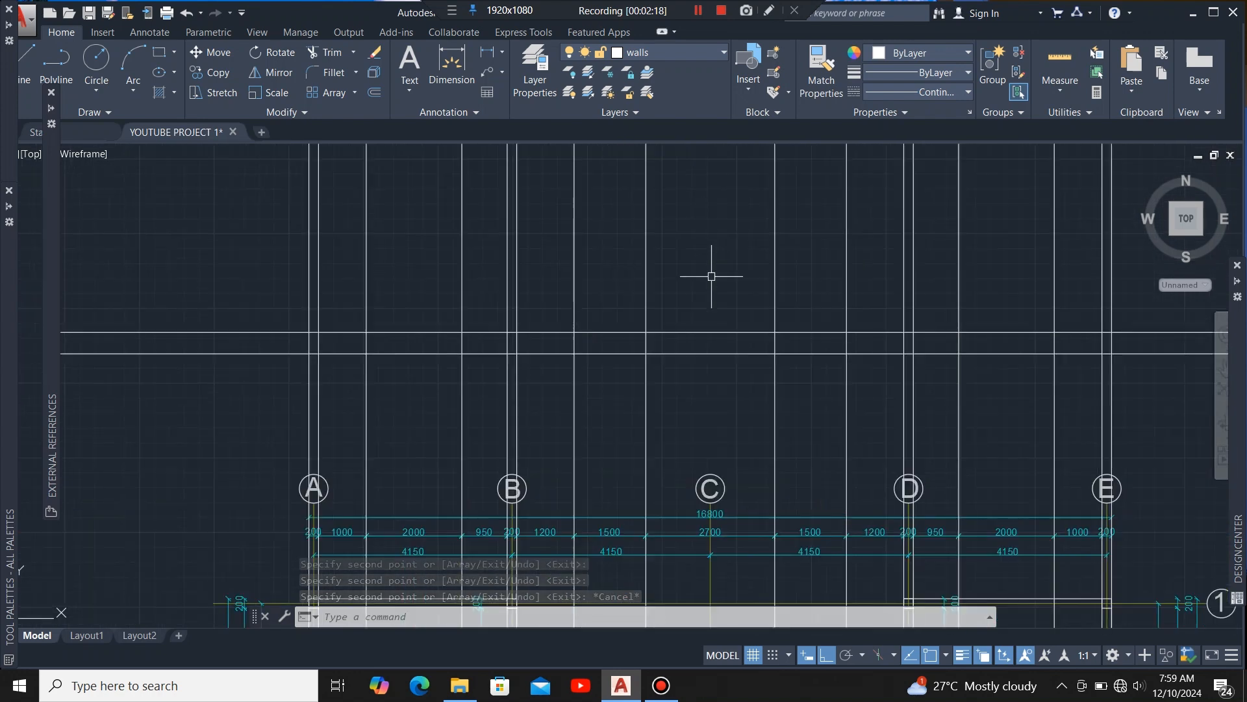
click(713, 333)
scroll(710, 337, down, 4)
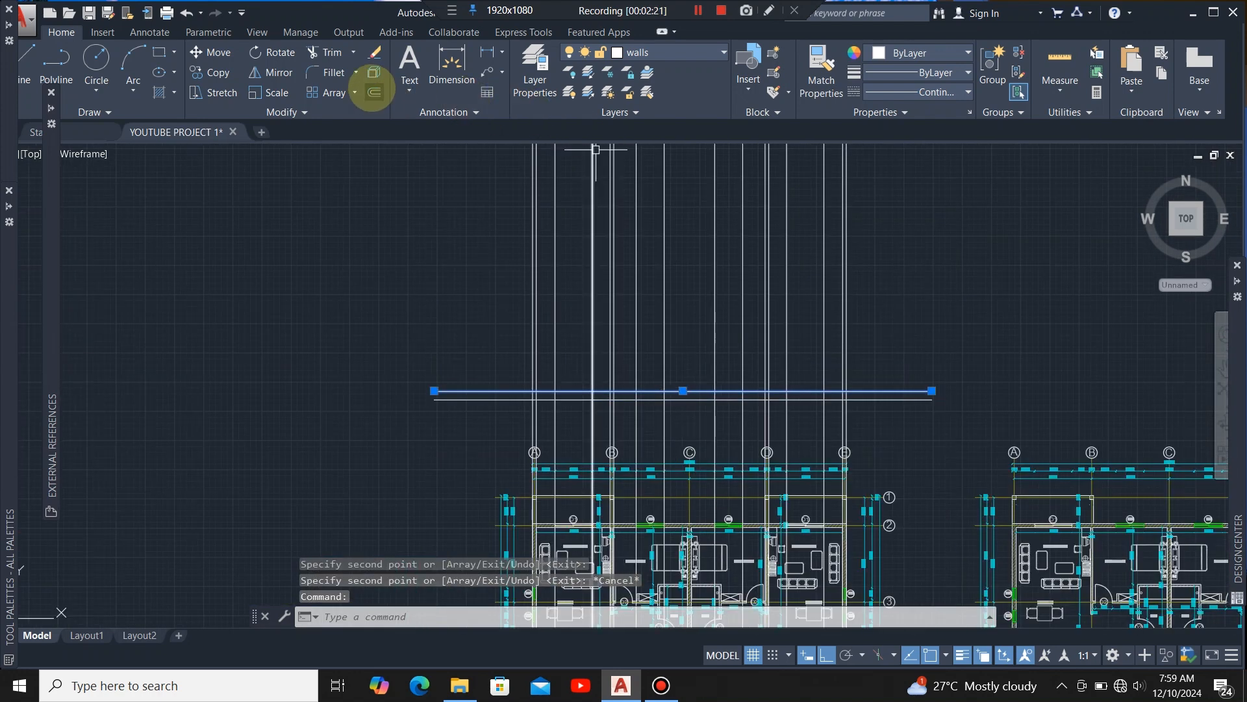
click(373, 91)
scroll(656, 377, up, 4)
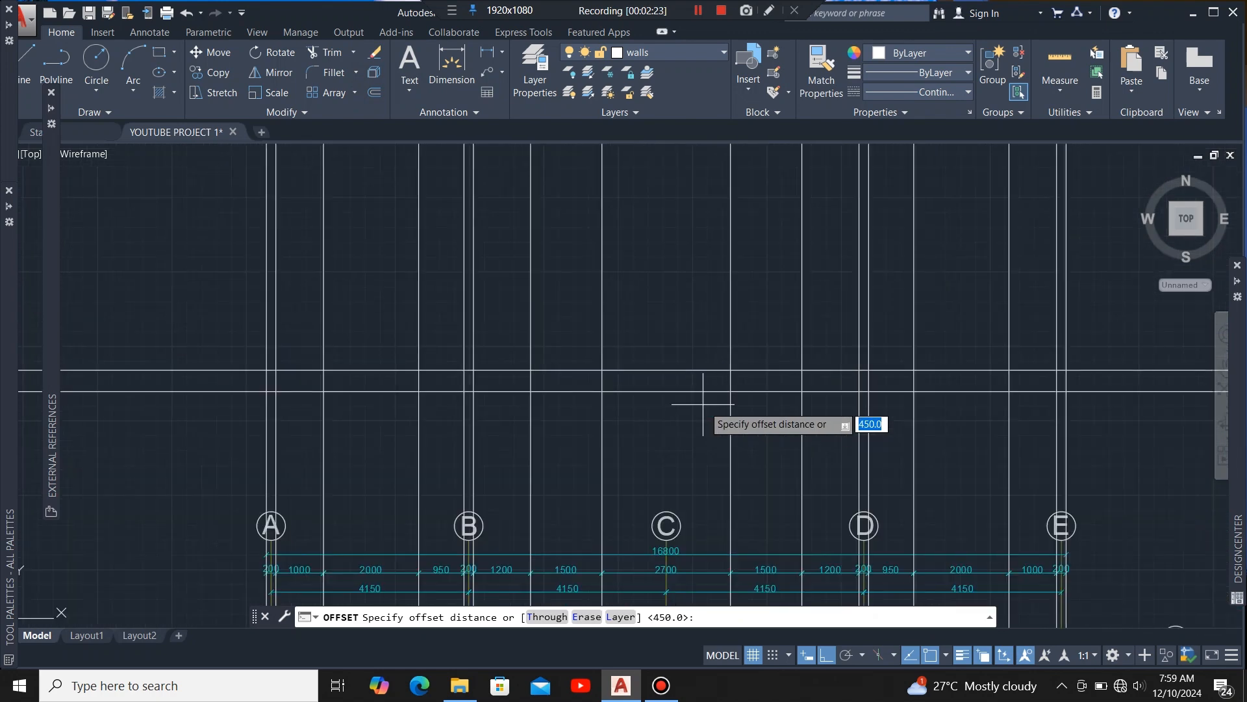
click(659, 370)
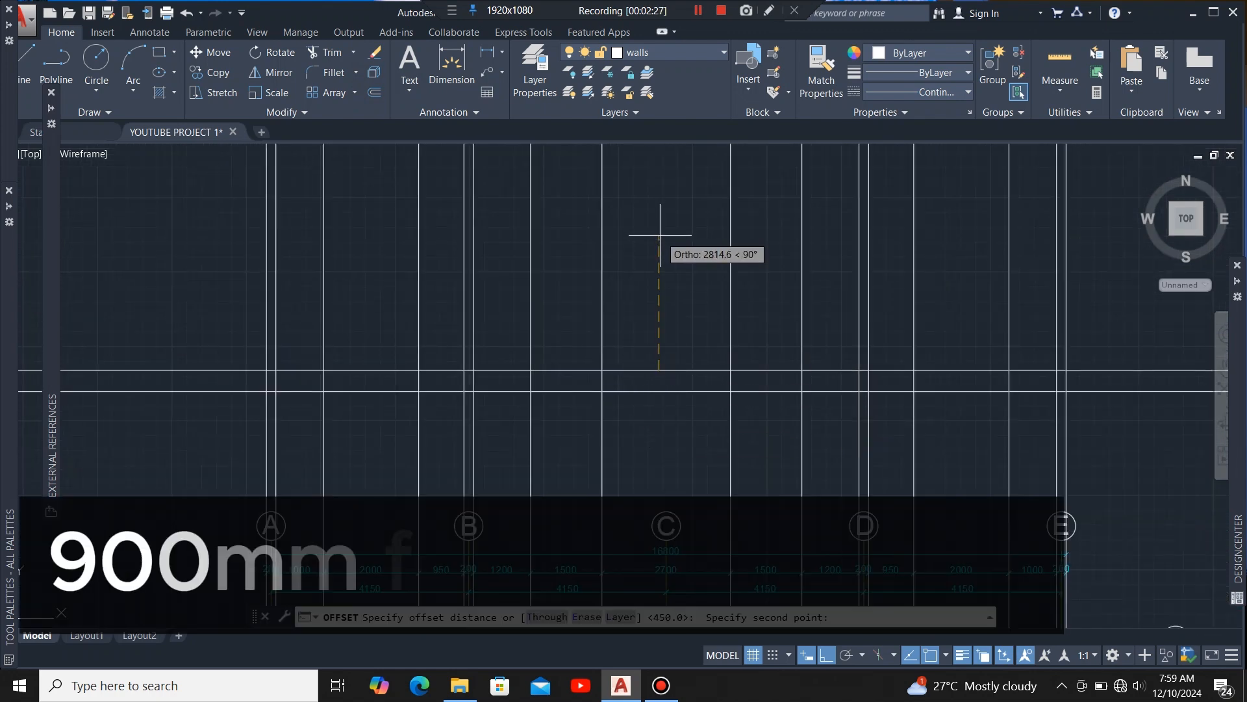
text(90)
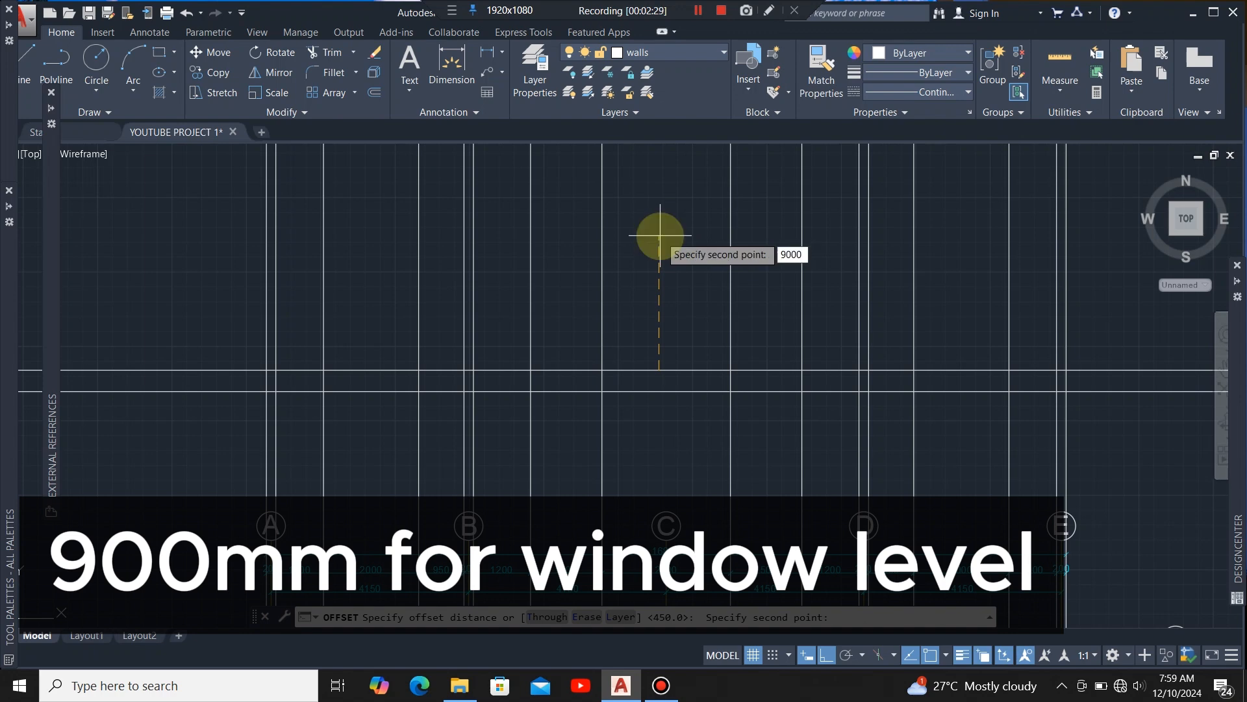
text(0)
key(Return)
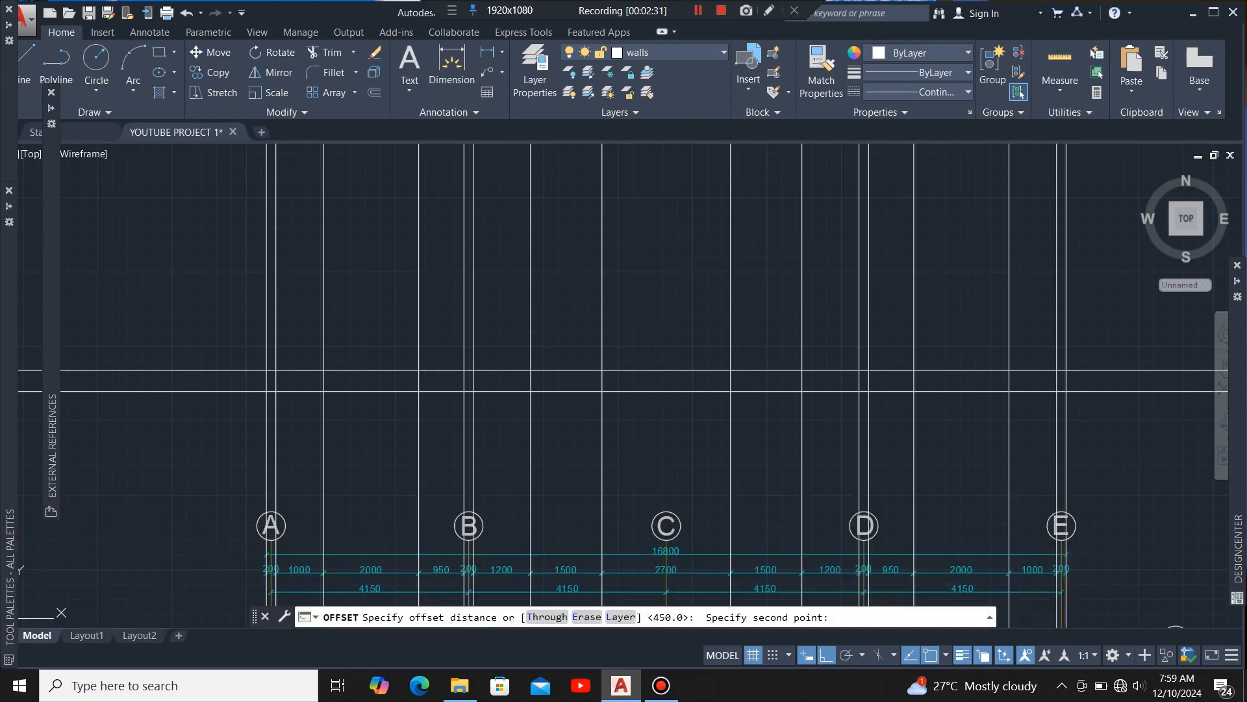
click(660, 267)
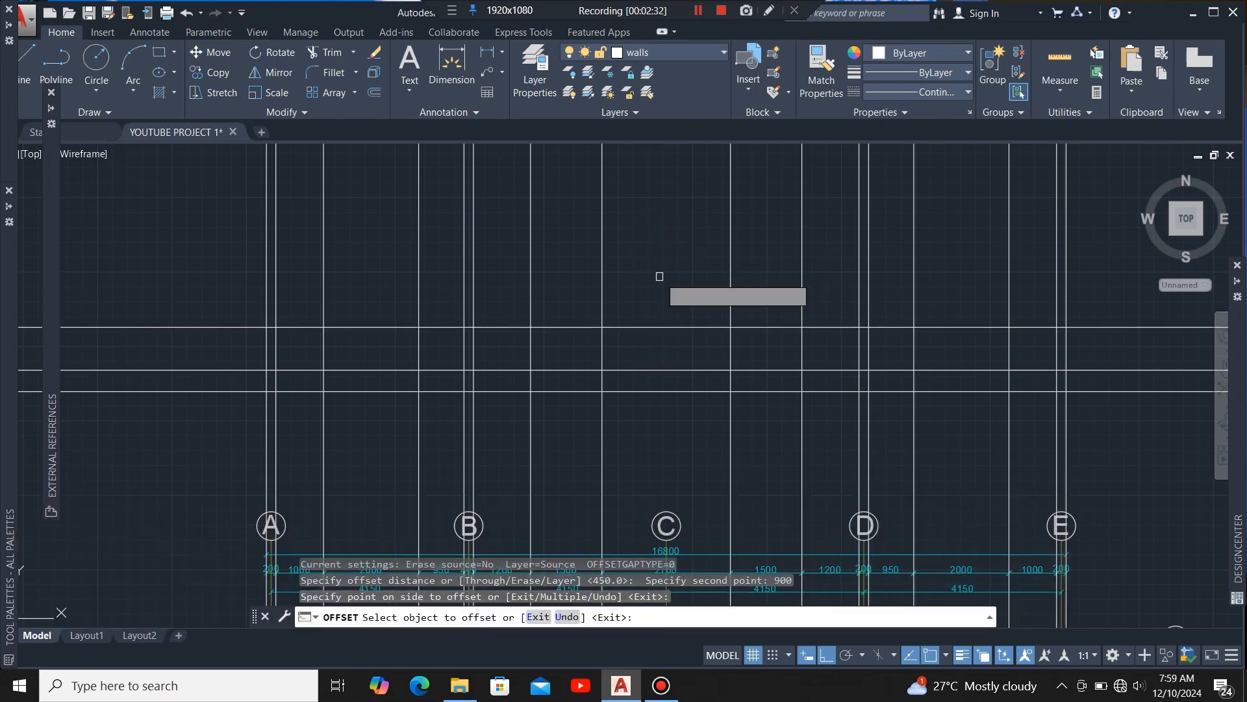
Step: Offset the upper ground line 3000 mm upward to mark the ground floor wall height
click(686, 368)
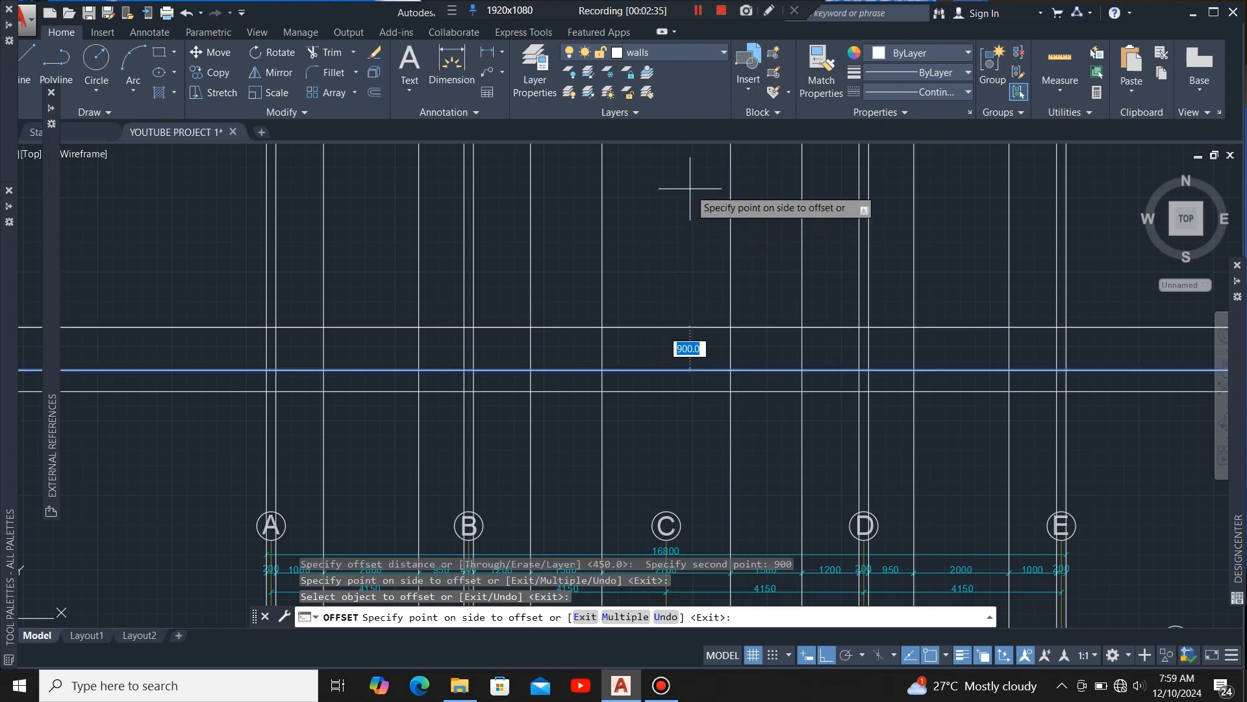
text(3)
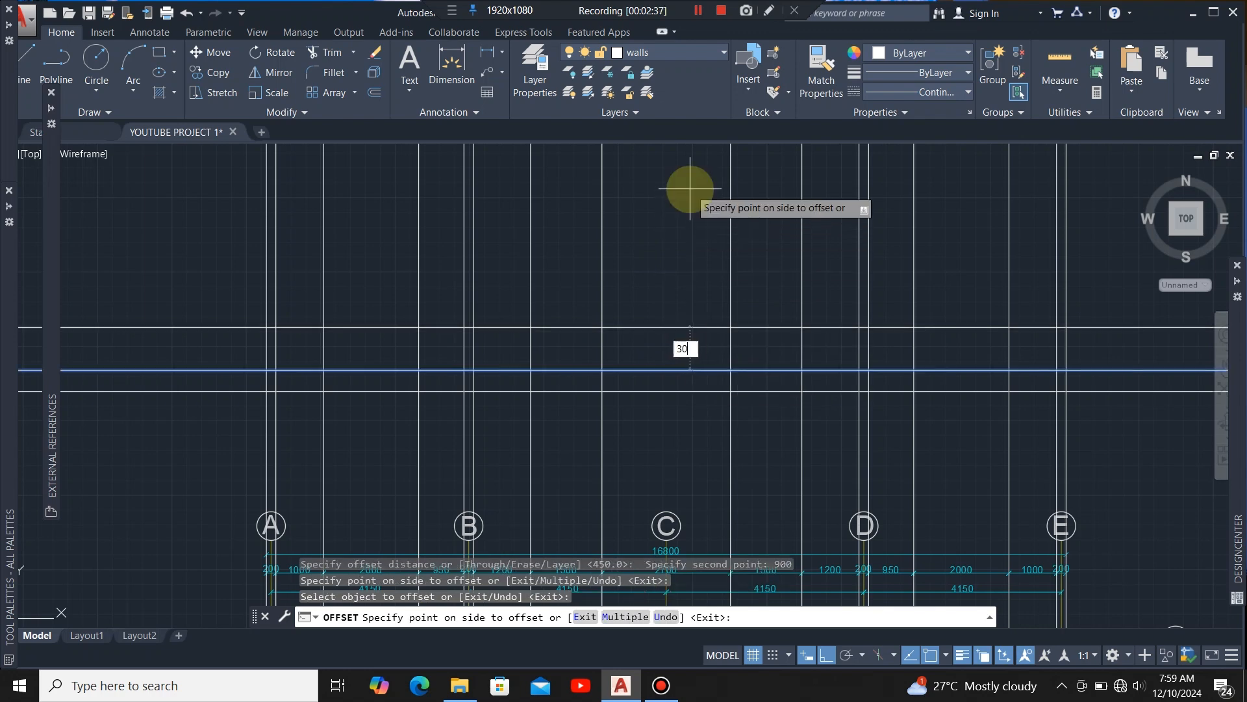
key(Return)
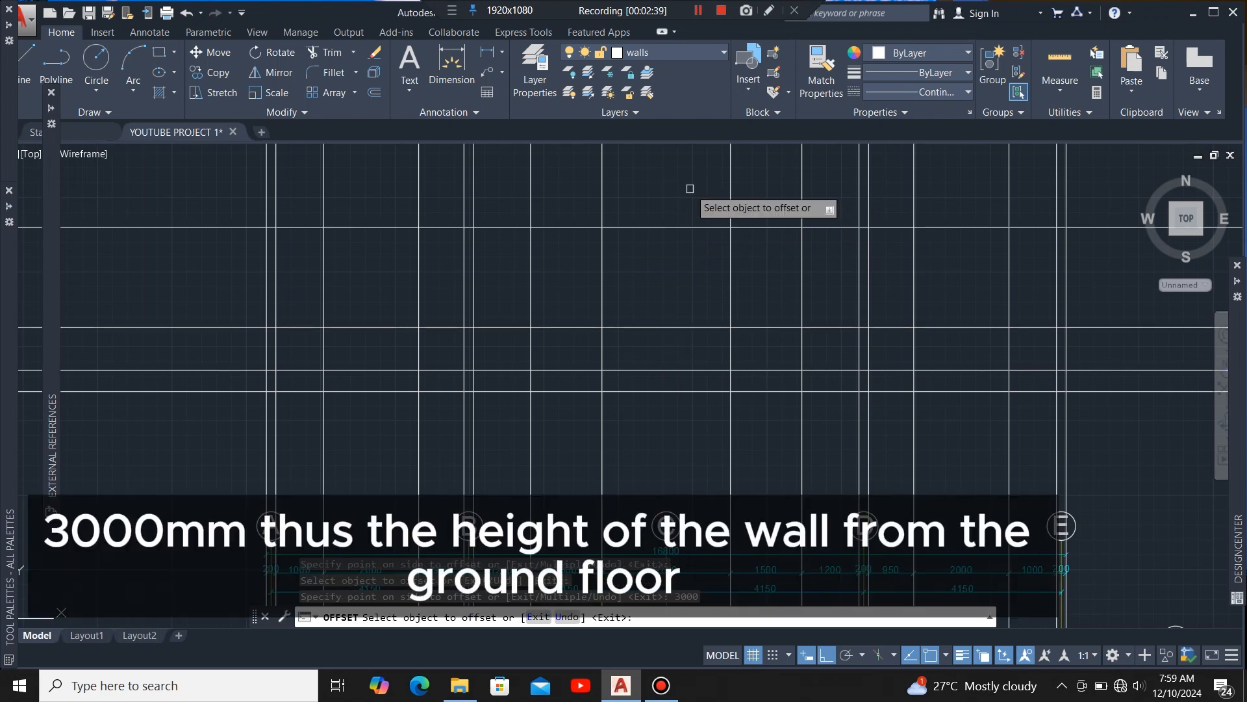
scroll(692, 289, down, 3)
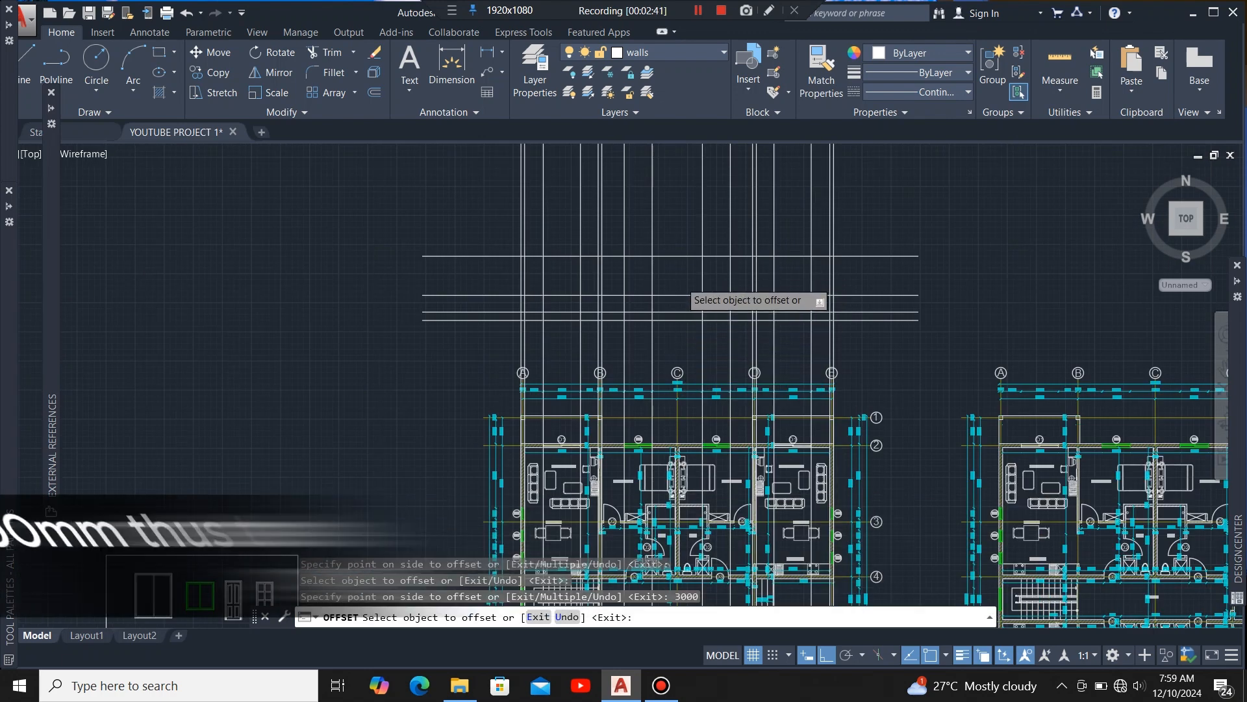
scroll(691, 283, up, 3)
key(Escape)
Step: Examine the D1 and W1 openings on the ground floor plan and the door and window elevations in the framed symbol set
scroll(697, 281, down, 4)
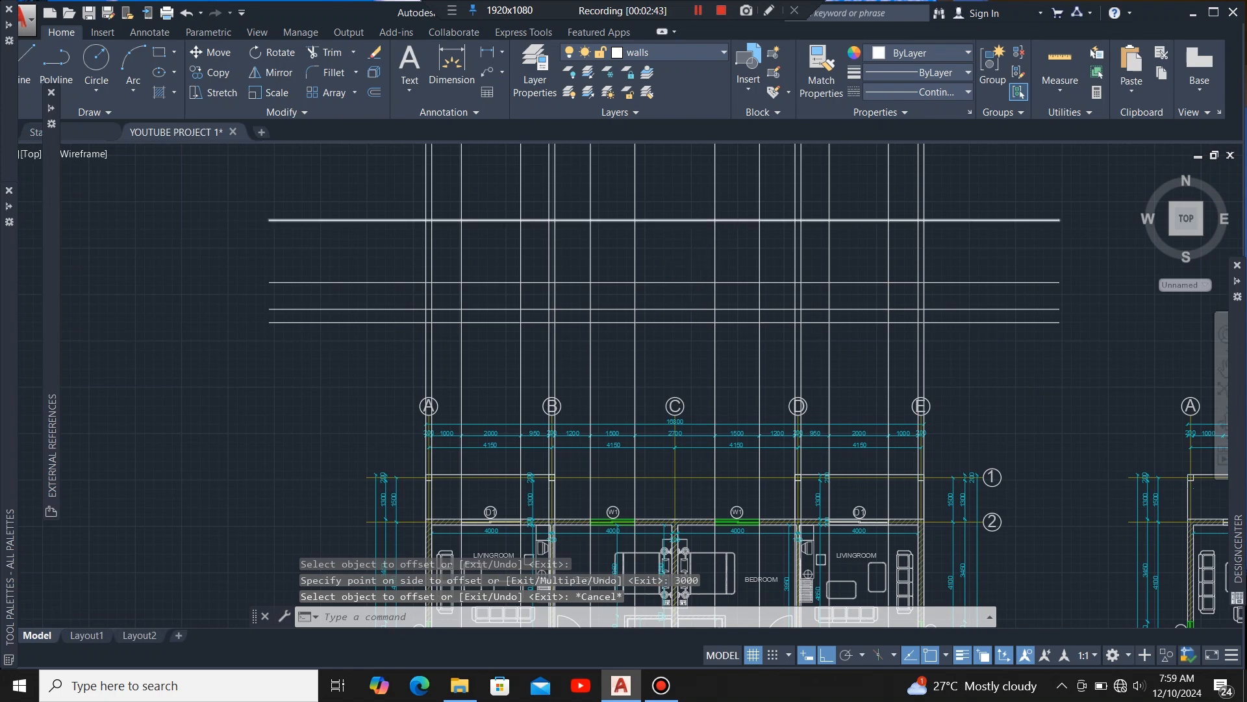
scroll(582, 209, down, 4)
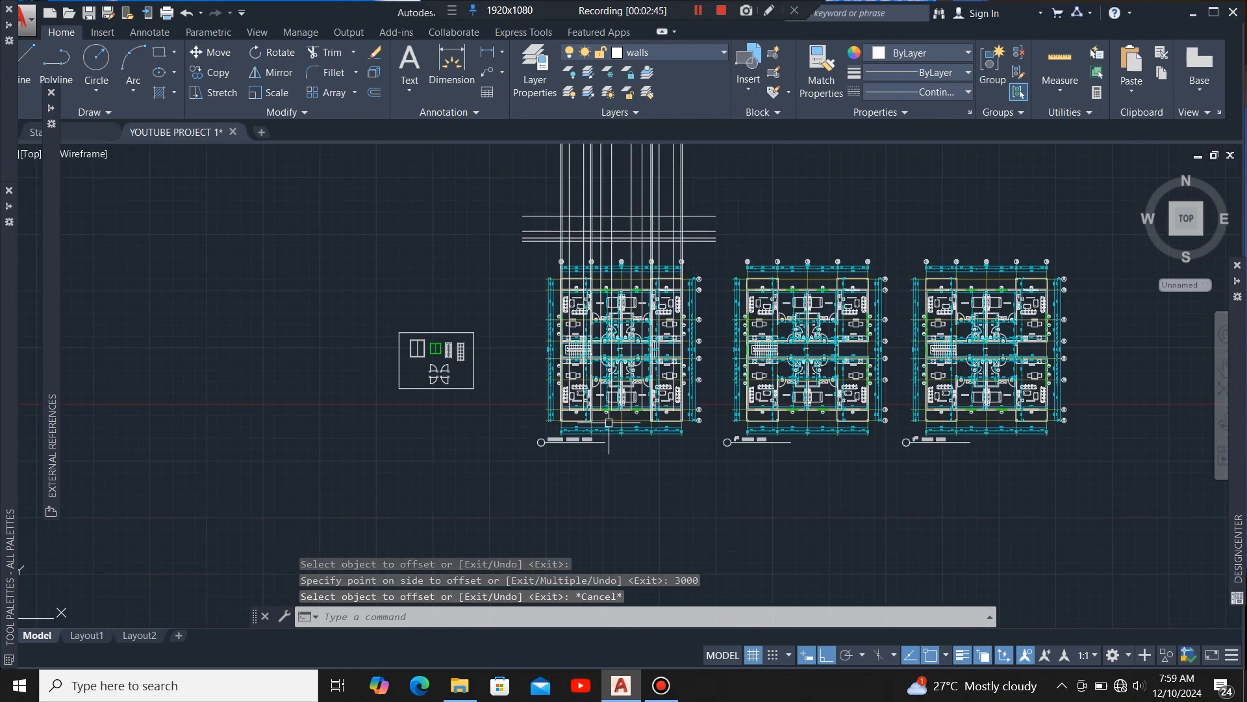
scroll(609, 422, up, 8)
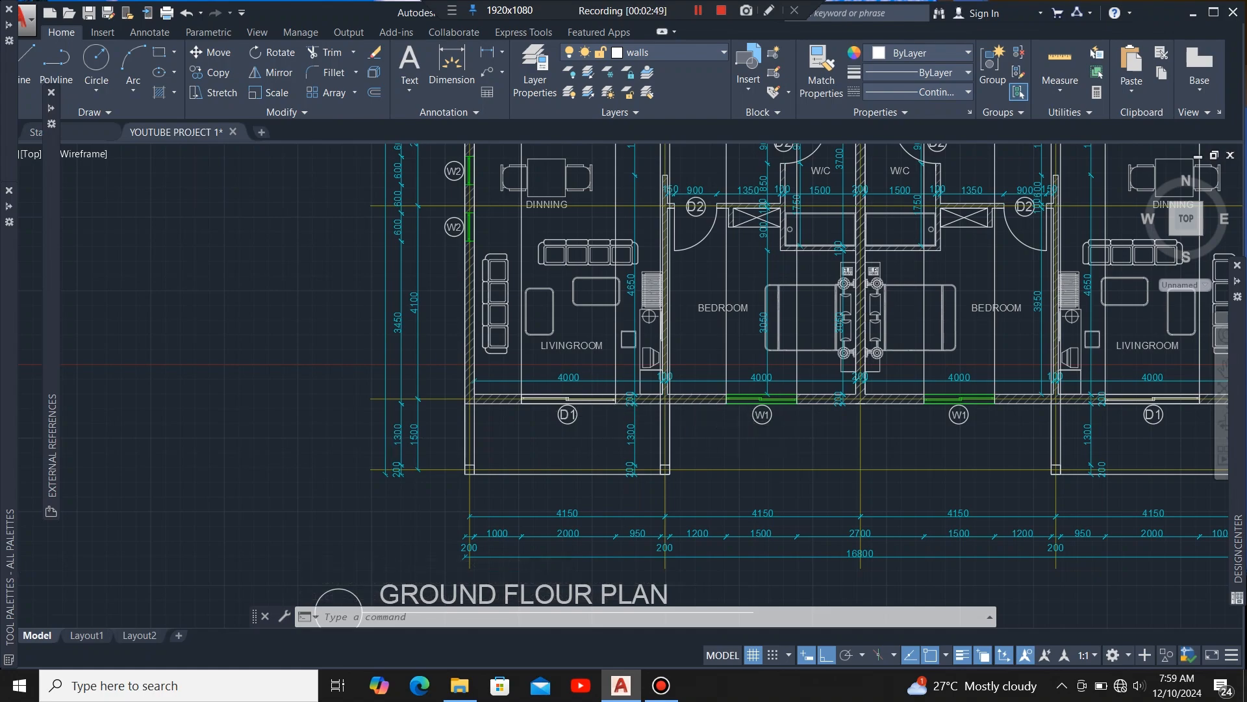
scroll(719, 431, down, 4)
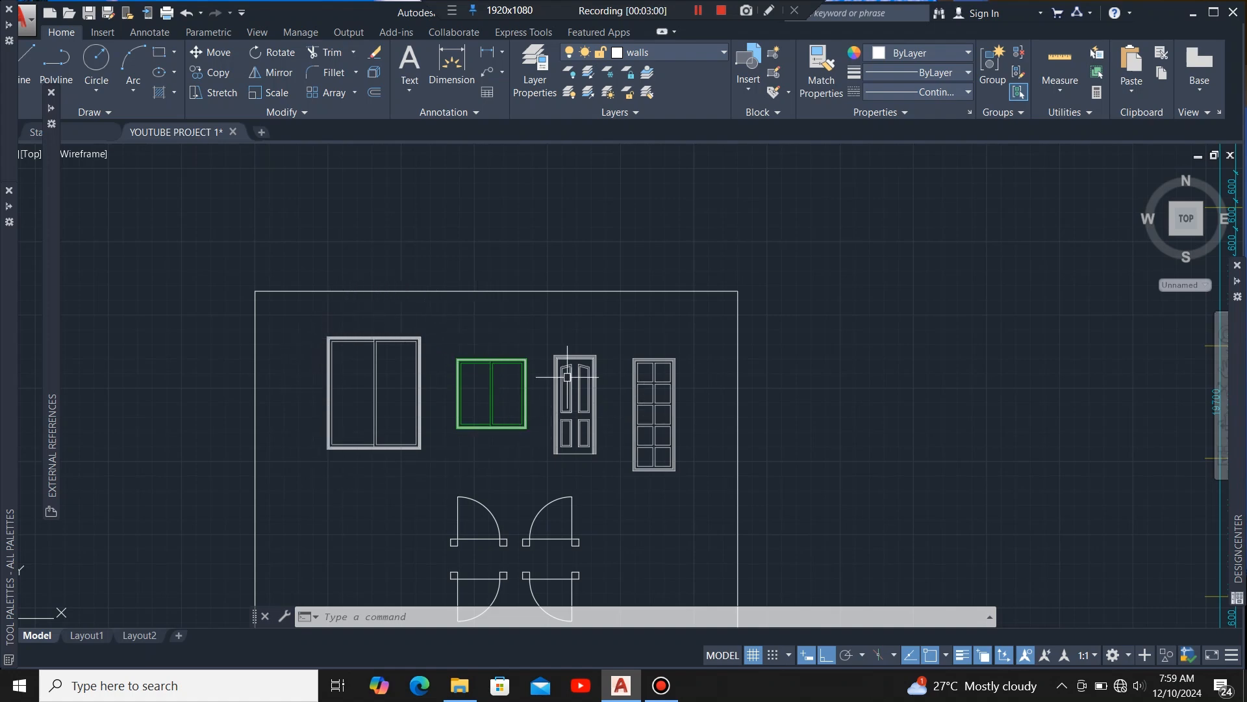
scroll(421, 369, down, 2)
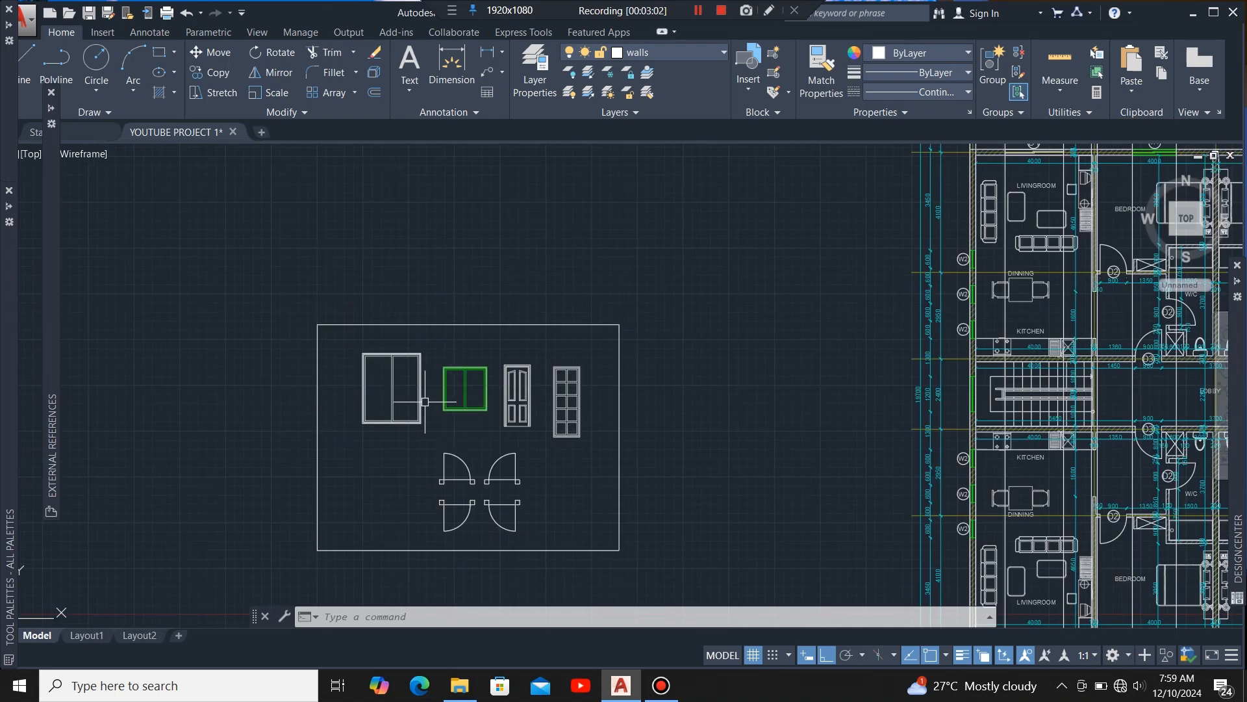
scroll(425, 401, up, 2)
scroll(380, 363, up, 2)
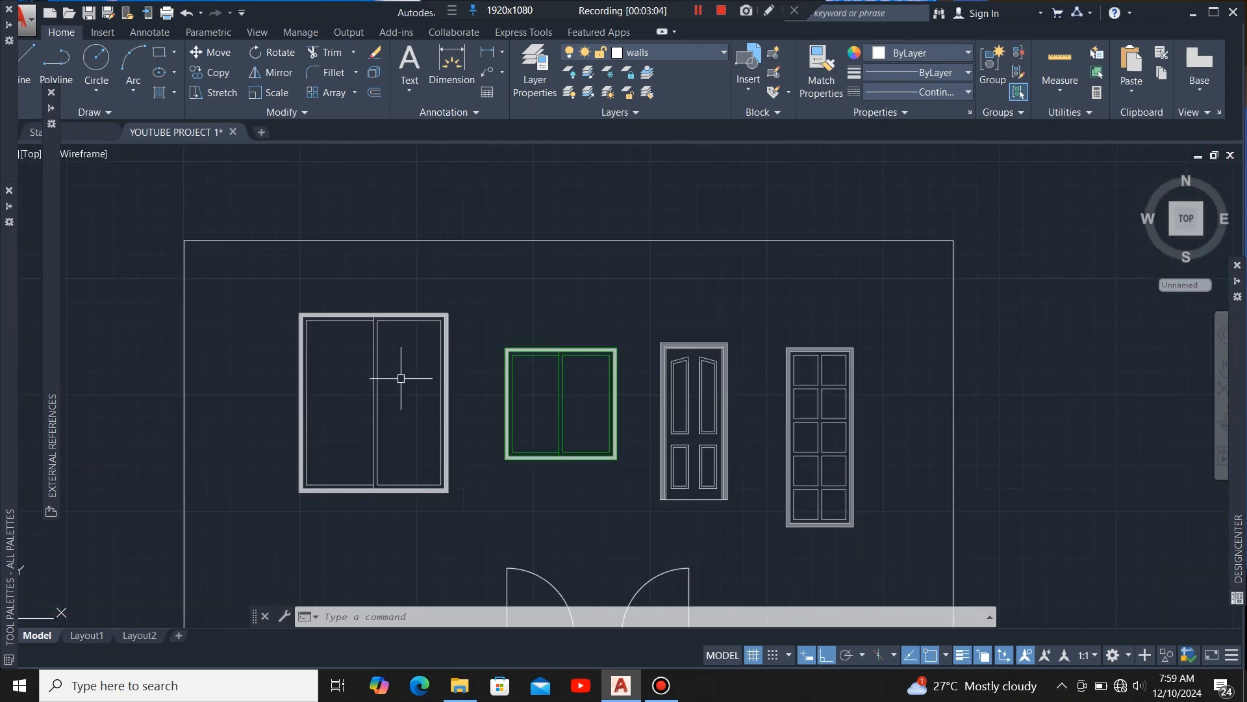
Step: Select the two-panel D1 door elevation in the framed symbol set and start copying it from its lower-left corner
click(474, 273)
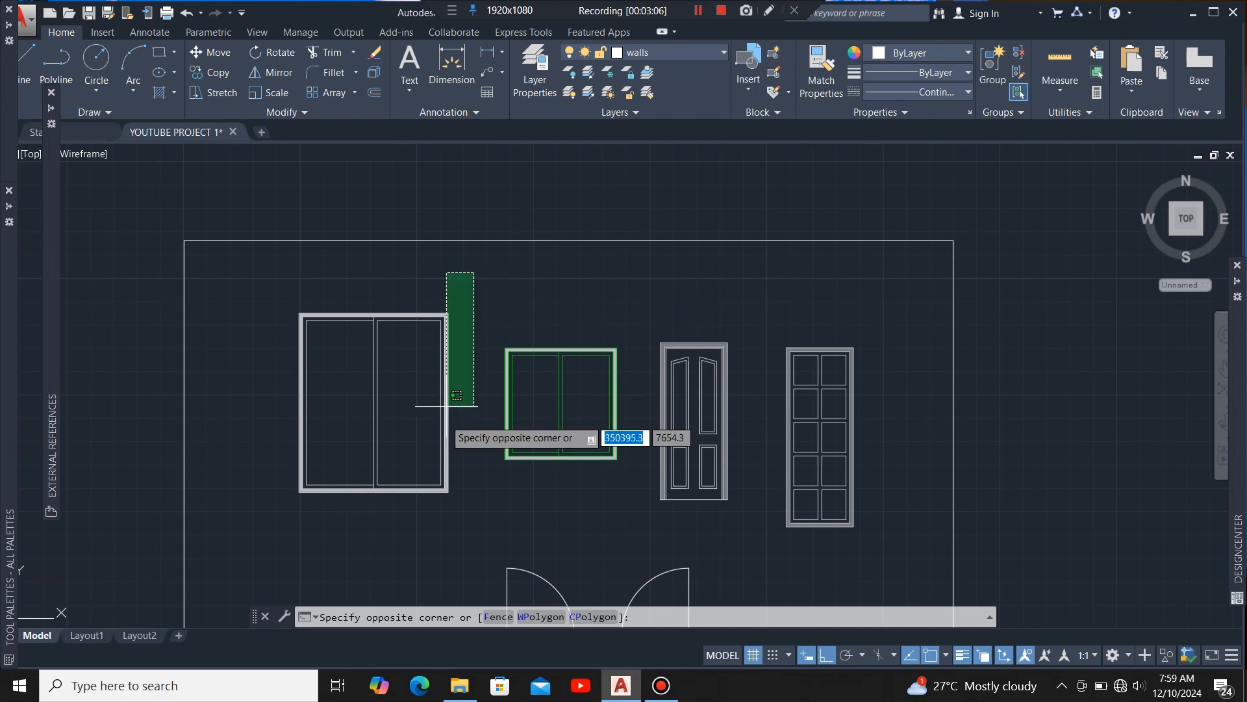
click(261, 541)
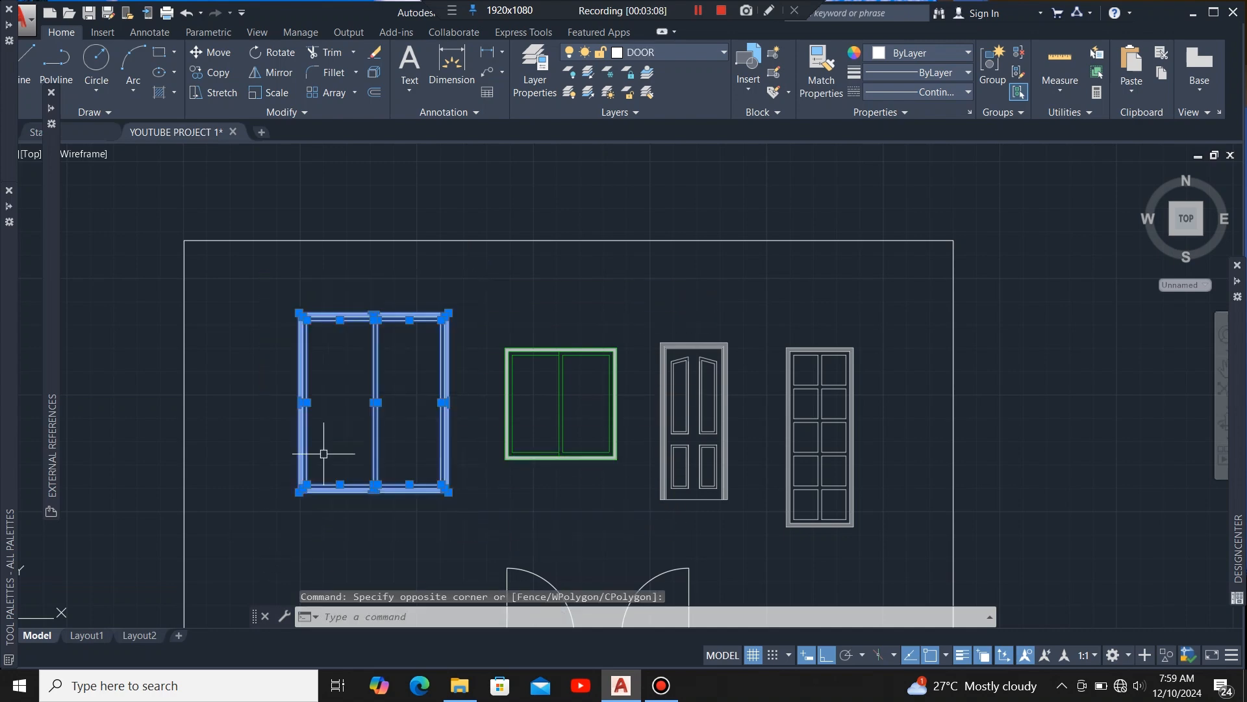
scroll(417, 324, up, 2)
scroll(373, 290, down, 5)
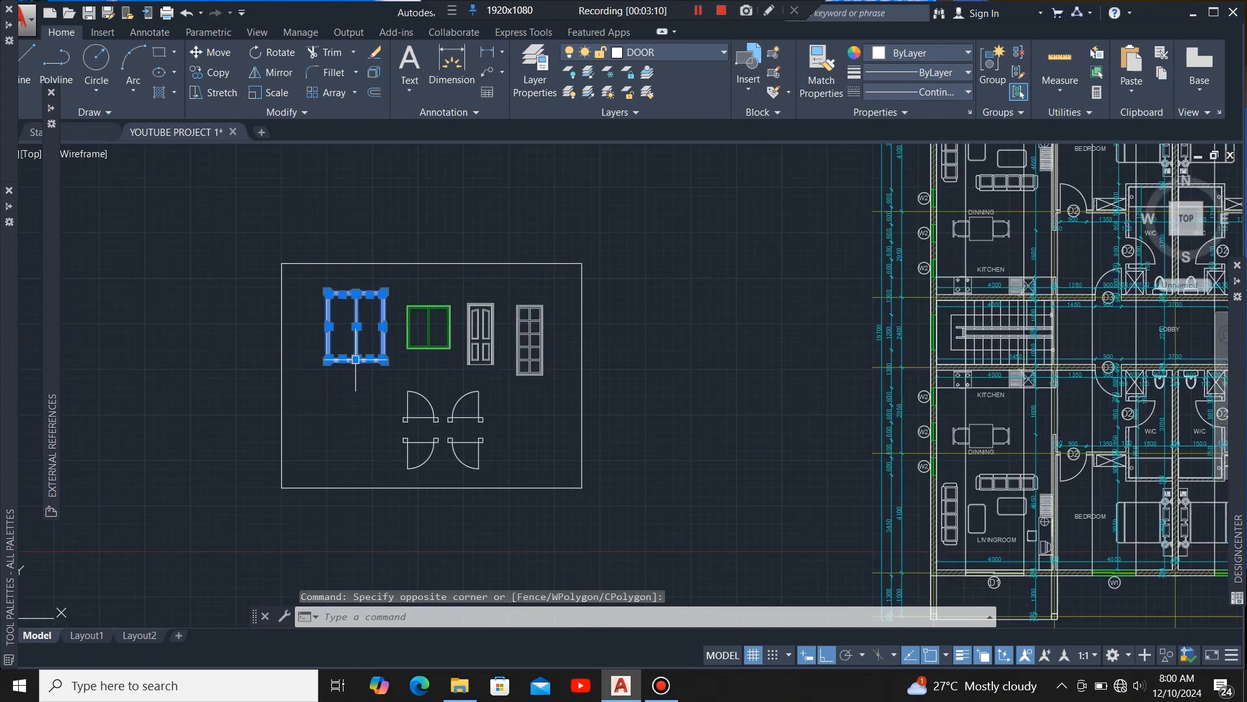
scroll(460, 488, up, 6)
scroll(505, 408, up, 4)
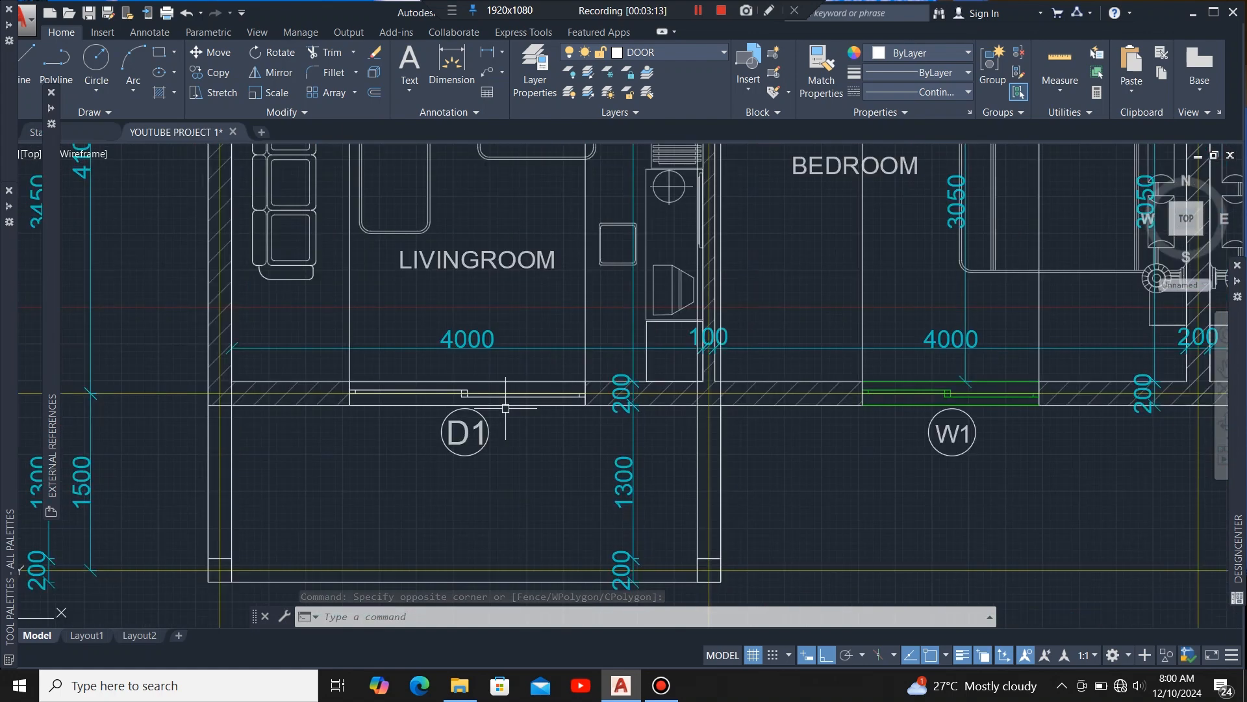
scroll(484, 435, down, 6)
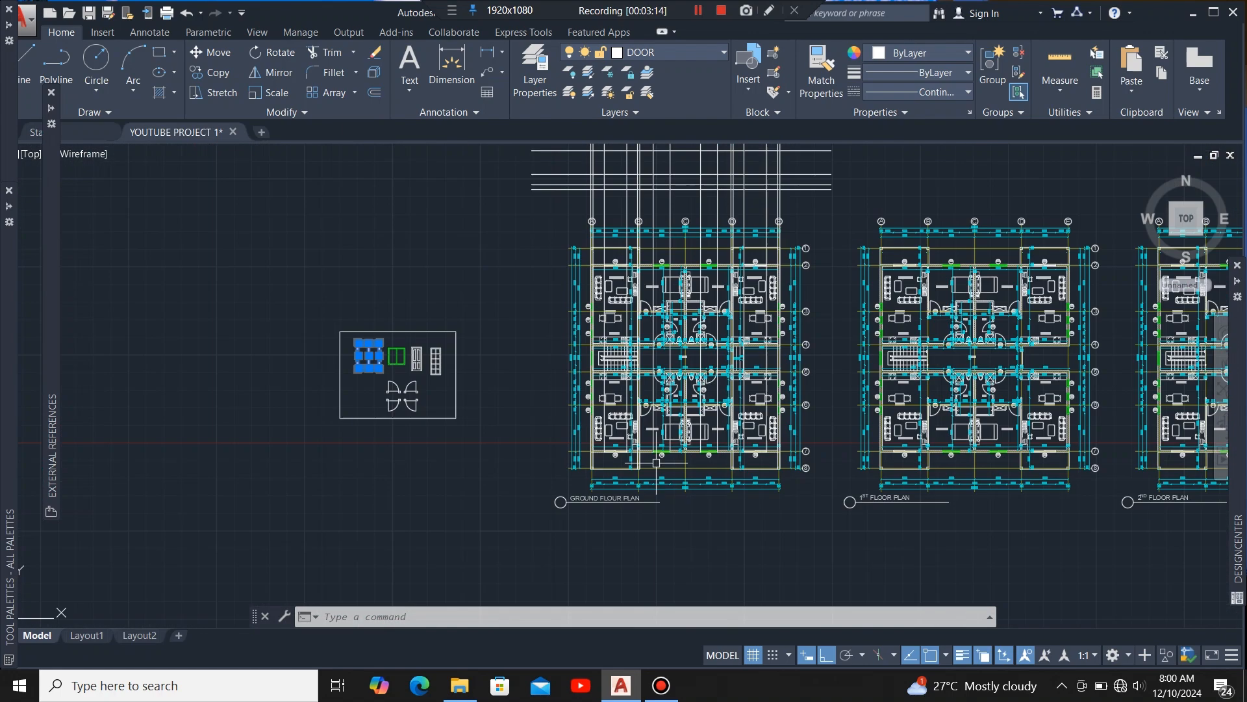
scroll(361, 373, up, 9)
scroll(444, 438, down, 2)
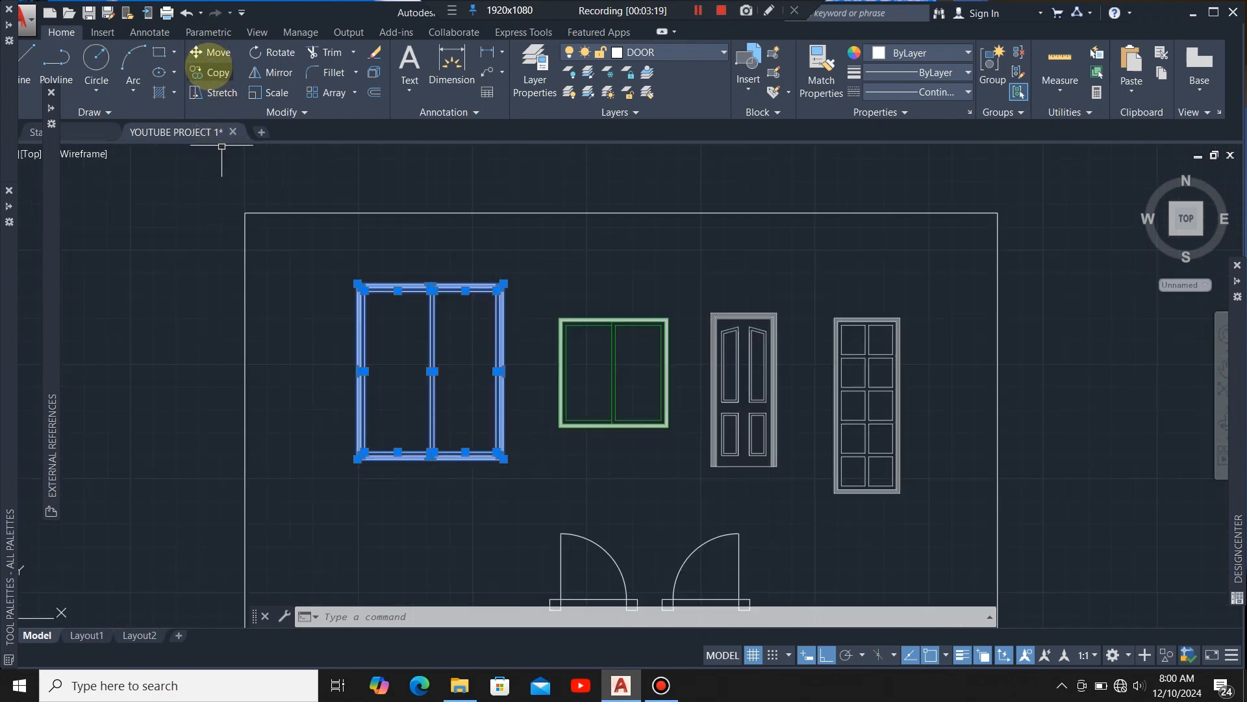
click(208, 72)
scroll(344, 503, up, 8)
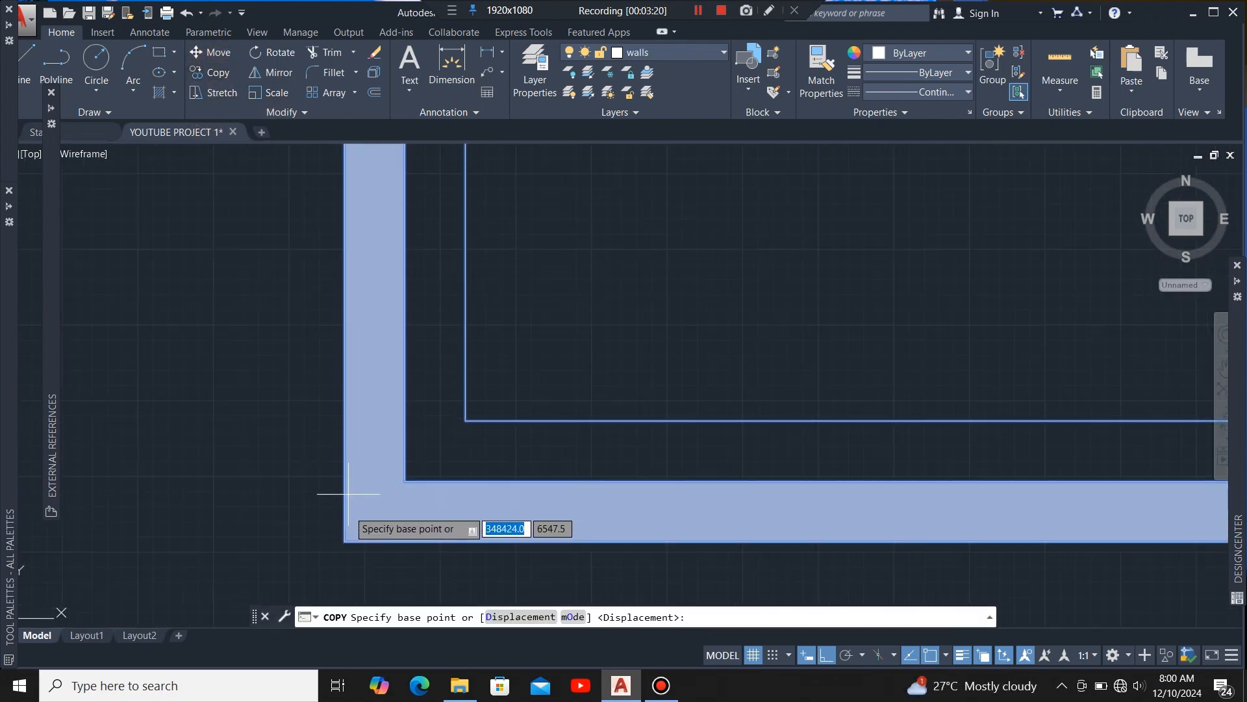
click(345, 540)
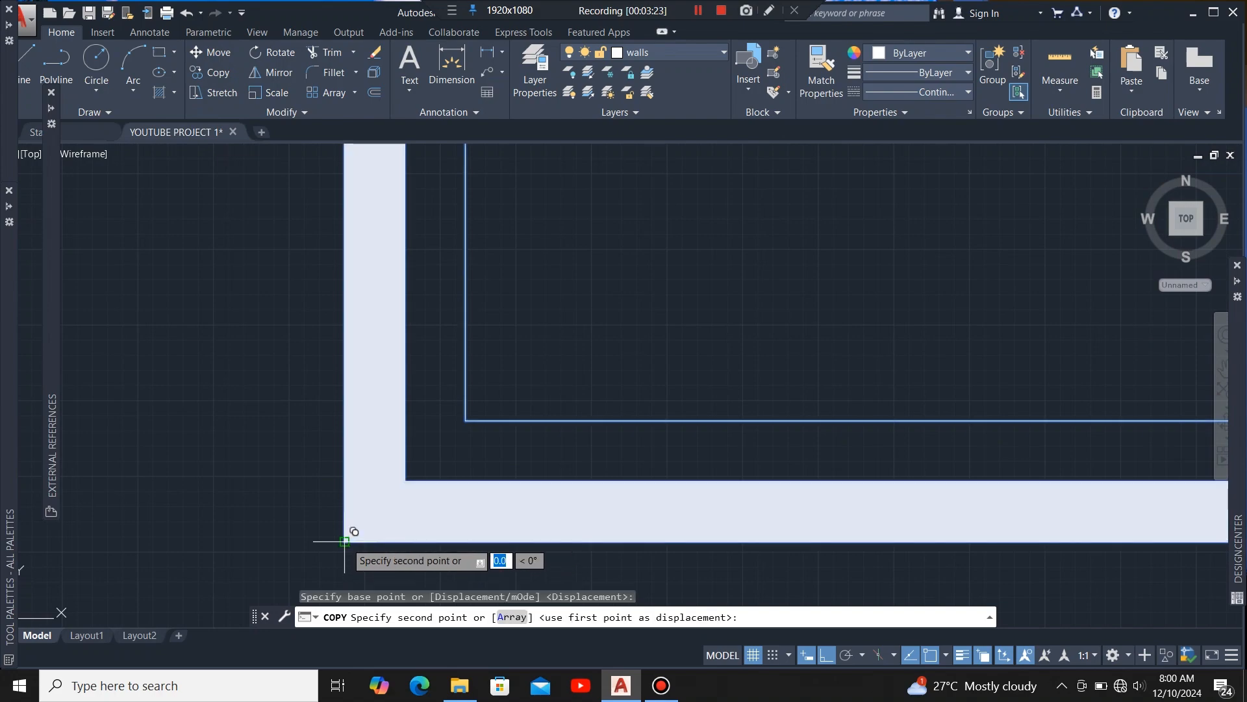
Step: Place the D1 door copy where the left edge line of the D1 opening between grids A and B meets the upper ground line
scroll(345, 541, down, 10)
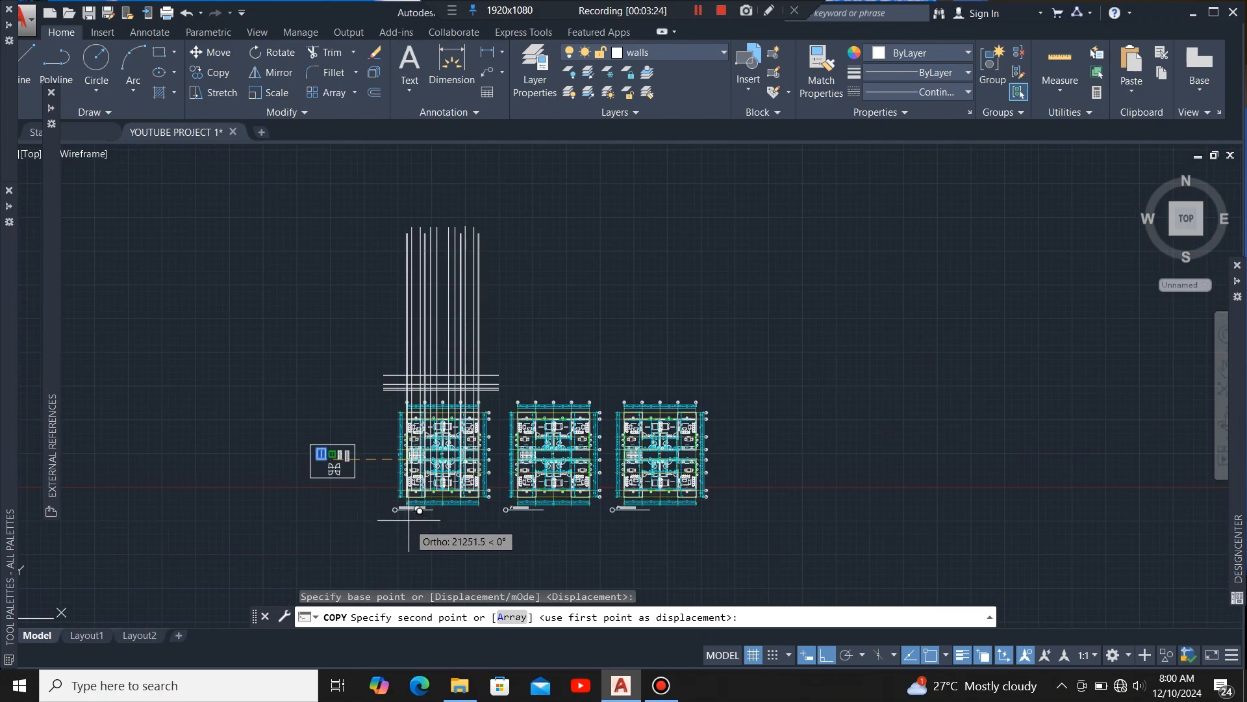
scroll(409, 519, up, 9)
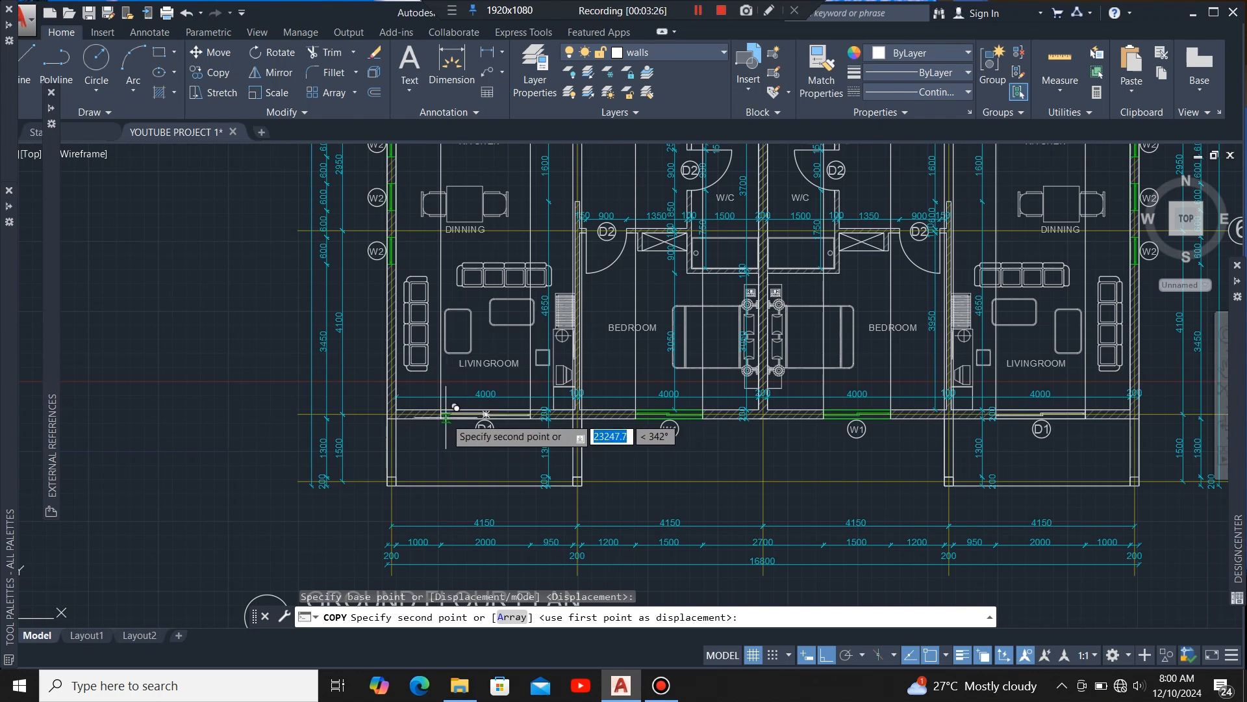
scroll(455, 407, up, 5)
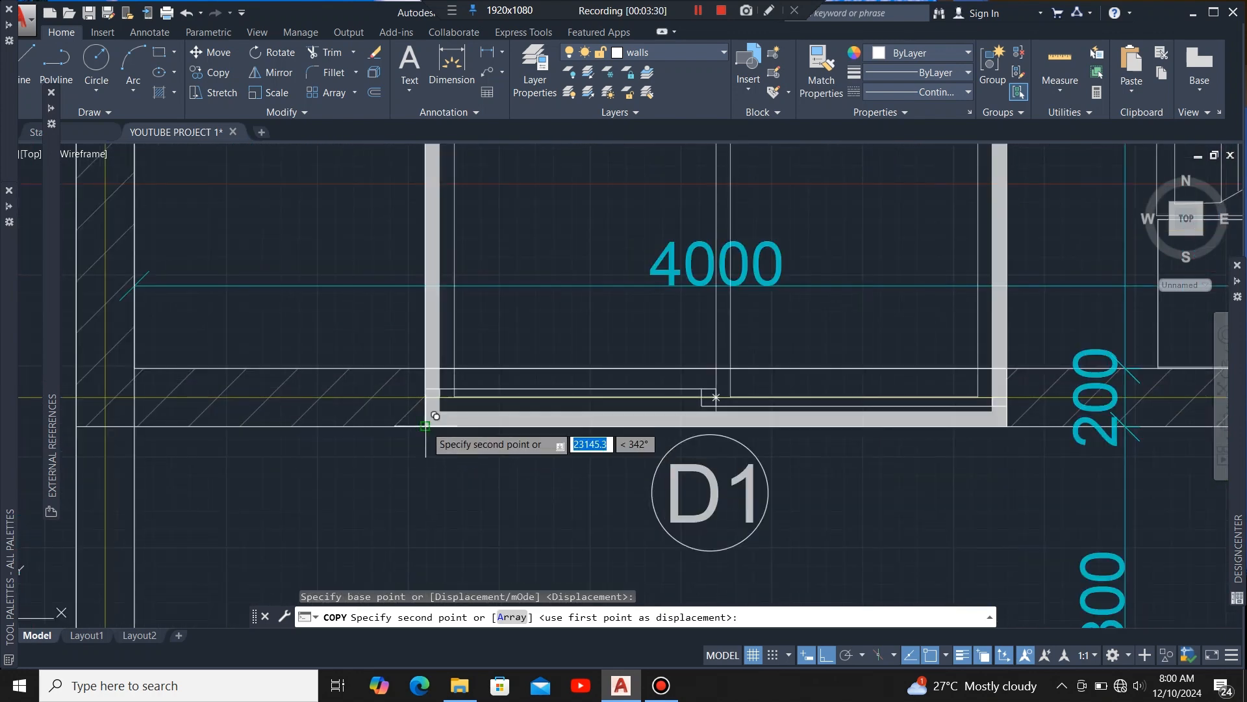
scroll(428, 427, down, 6)
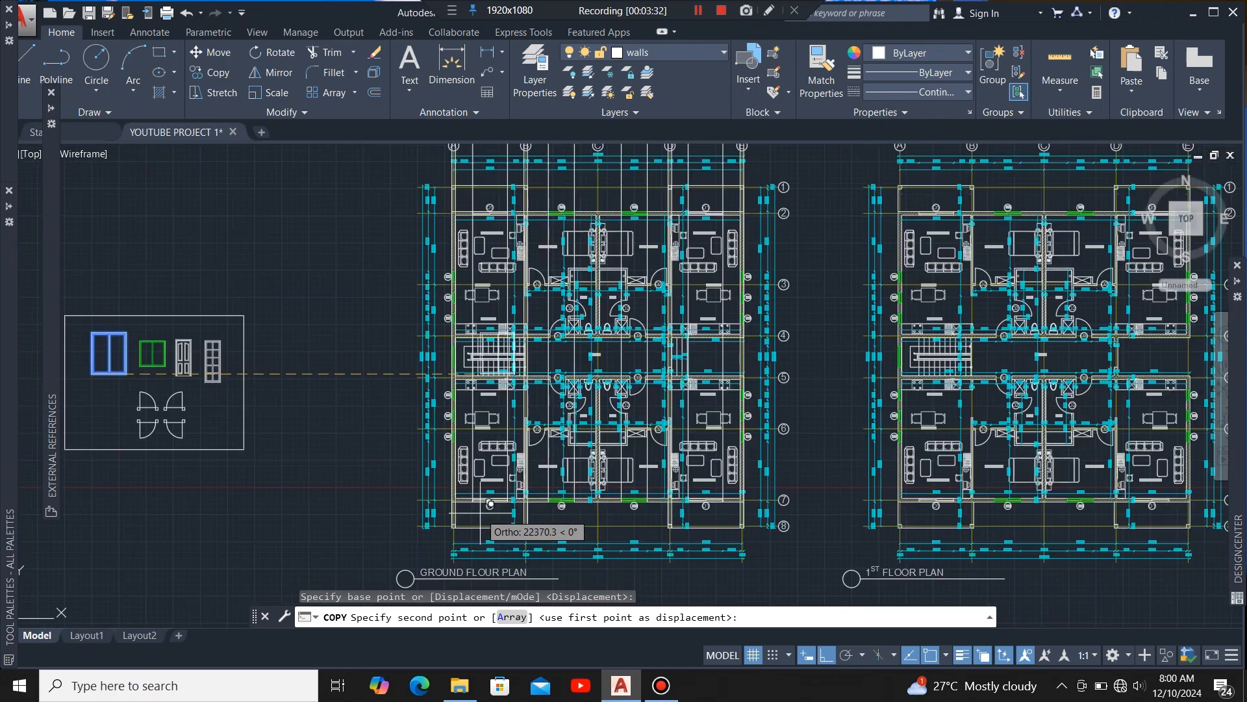
scroll(473, 338, down, 1)
scroll(494, 315, up, 5)
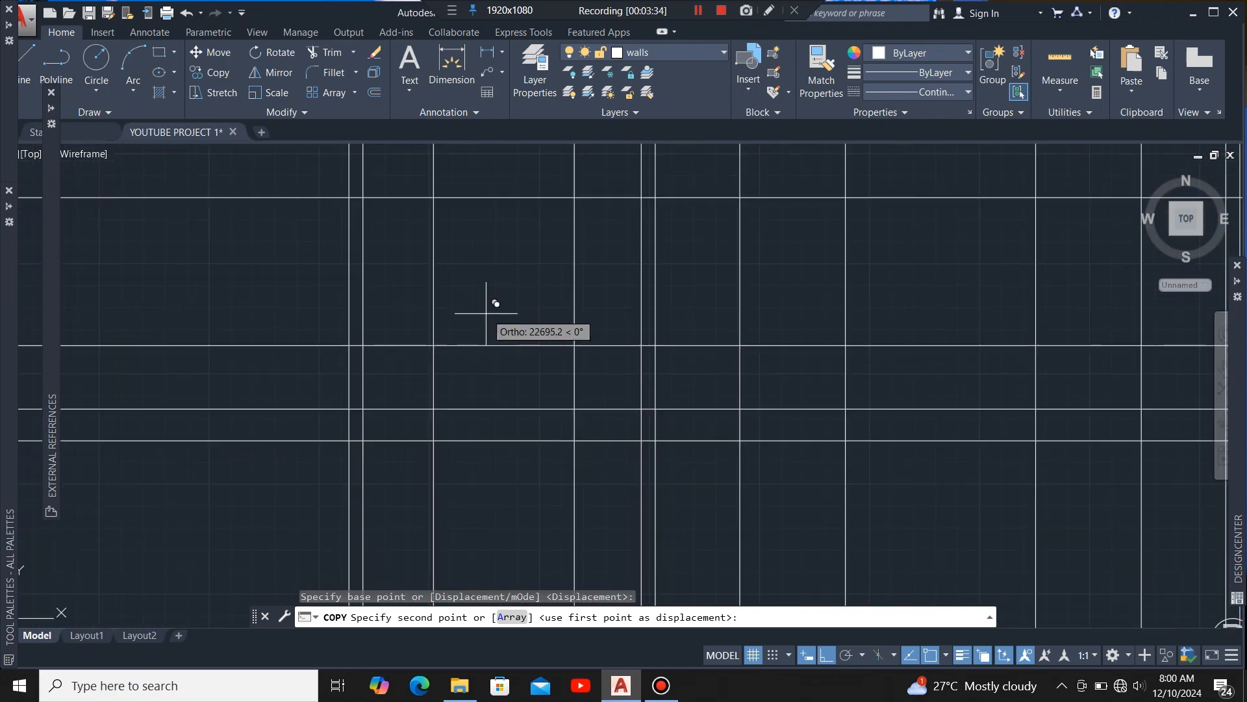
scroll(441, 408, up, 2)
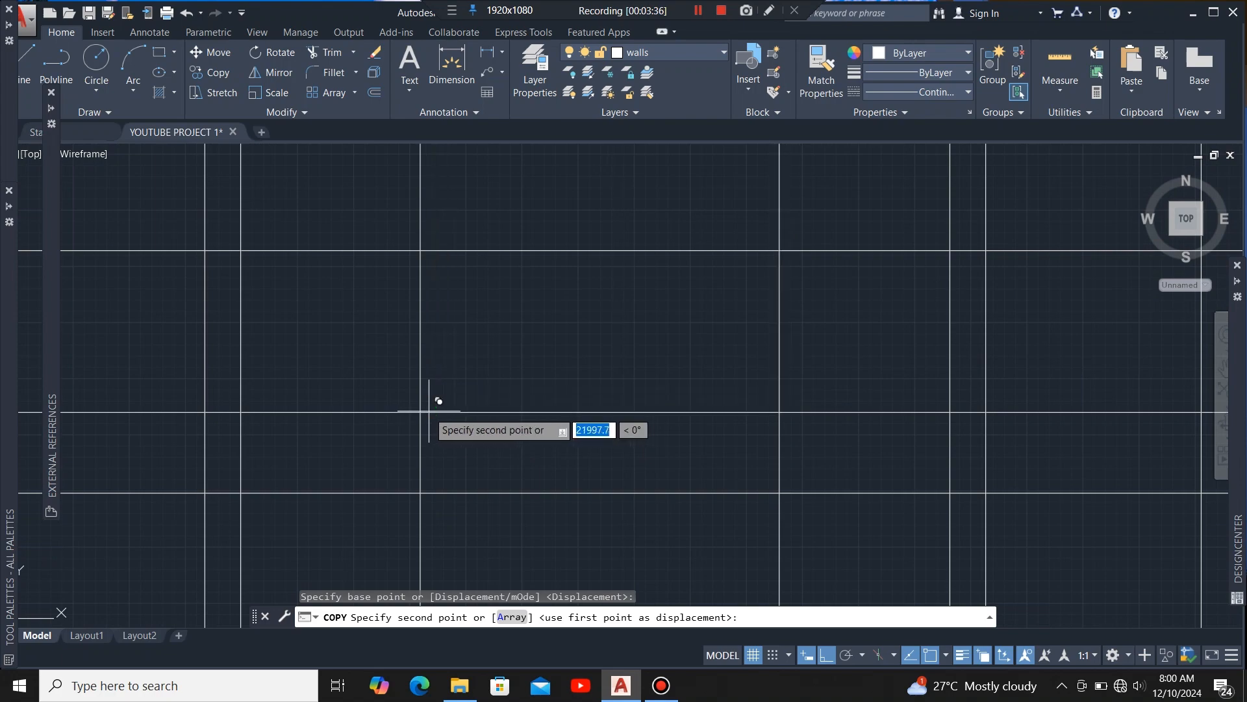
scroll(425, 411, down, 2)
scroll(426, 406, up, 2)
click(426, 405)
Step: Place a second D1 door copy on the upper ground line at the D1 opening between grids D and E and finish copying
scroll(403, 312, down, 5)
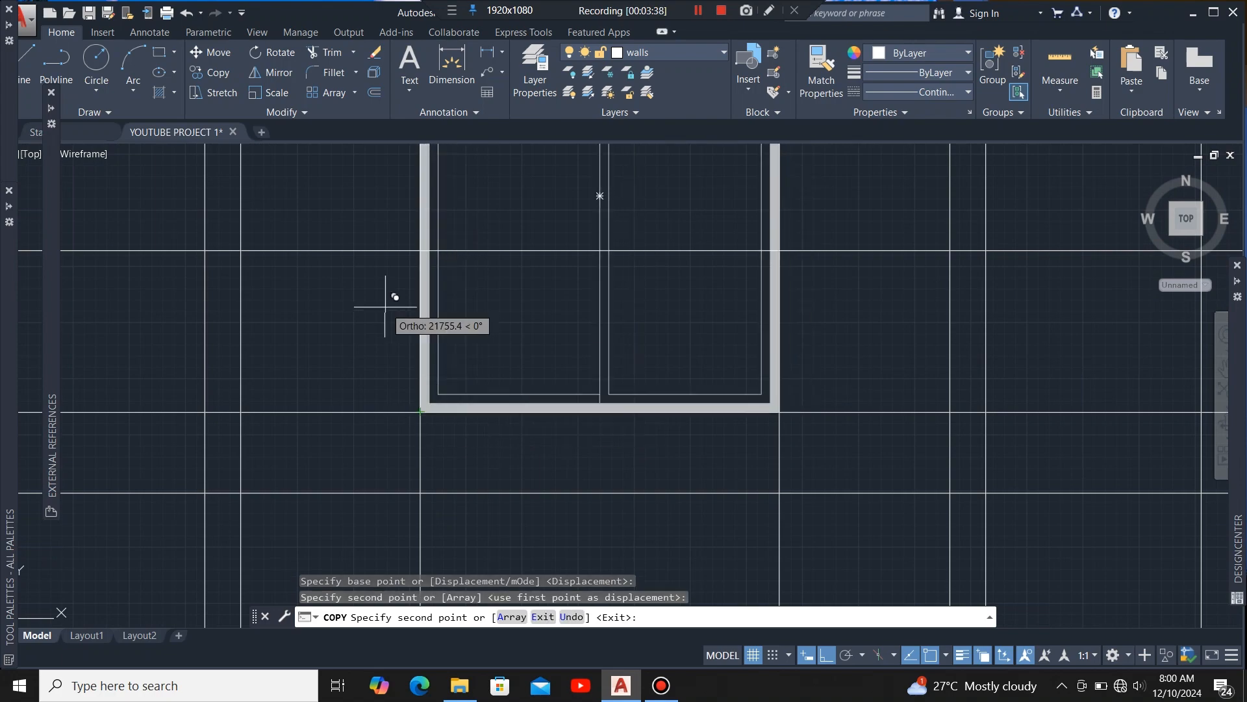
scroll(447, 312, down, 5)
scroll(526, 450, up, 10)
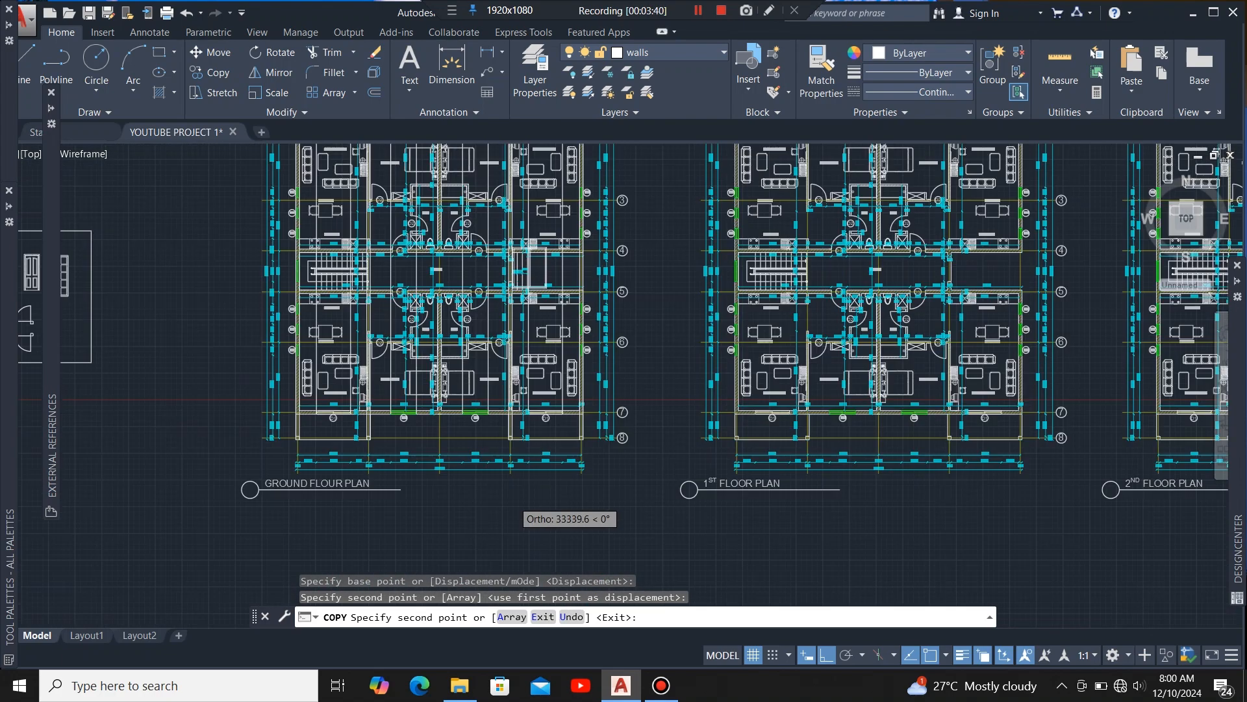
scroll(565, 378, down, 6)
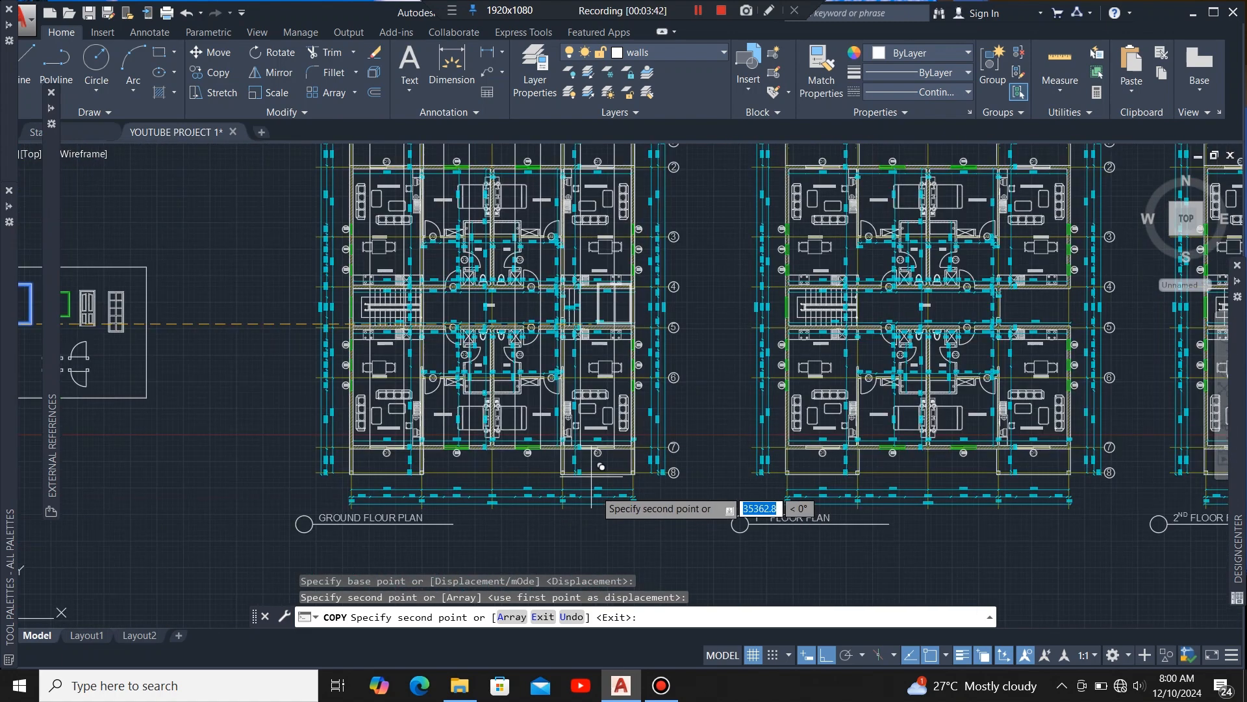
scroll(597, 292, up, 4)
scroll(595, 276, up, 5)
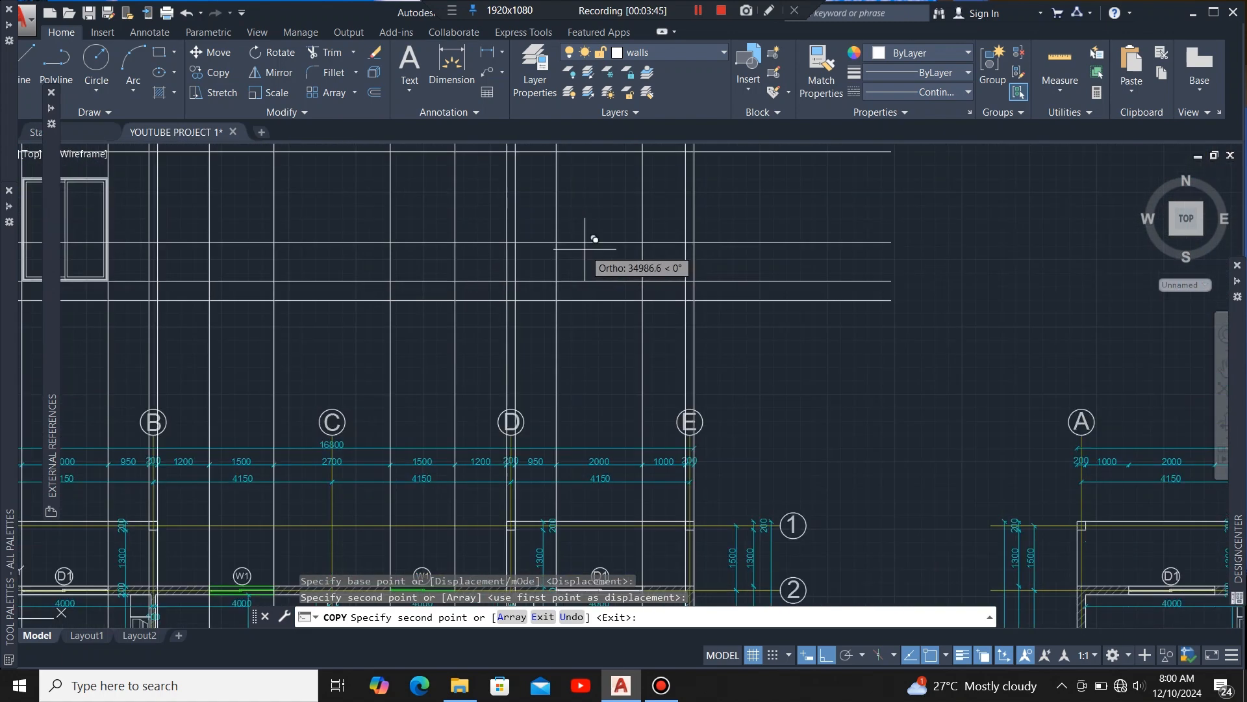
click(531, 298)
scroll(729, 403, down, 3)
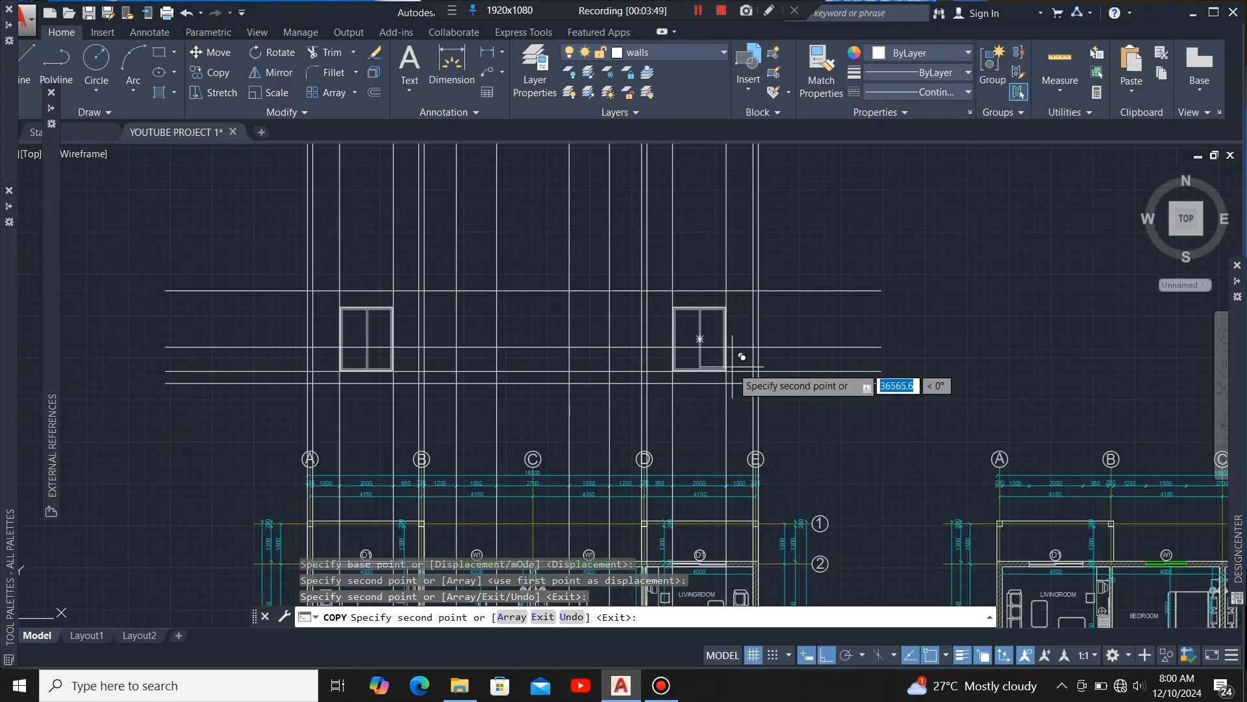
scroll(721, 361, up, 2)
key(Escape)
scroll(858, 305, down, 4)
Step: Select the green W1 window elevation in the framed symbol set and start copying it from its lower-left corner
scroll(874, 296, down, 2)
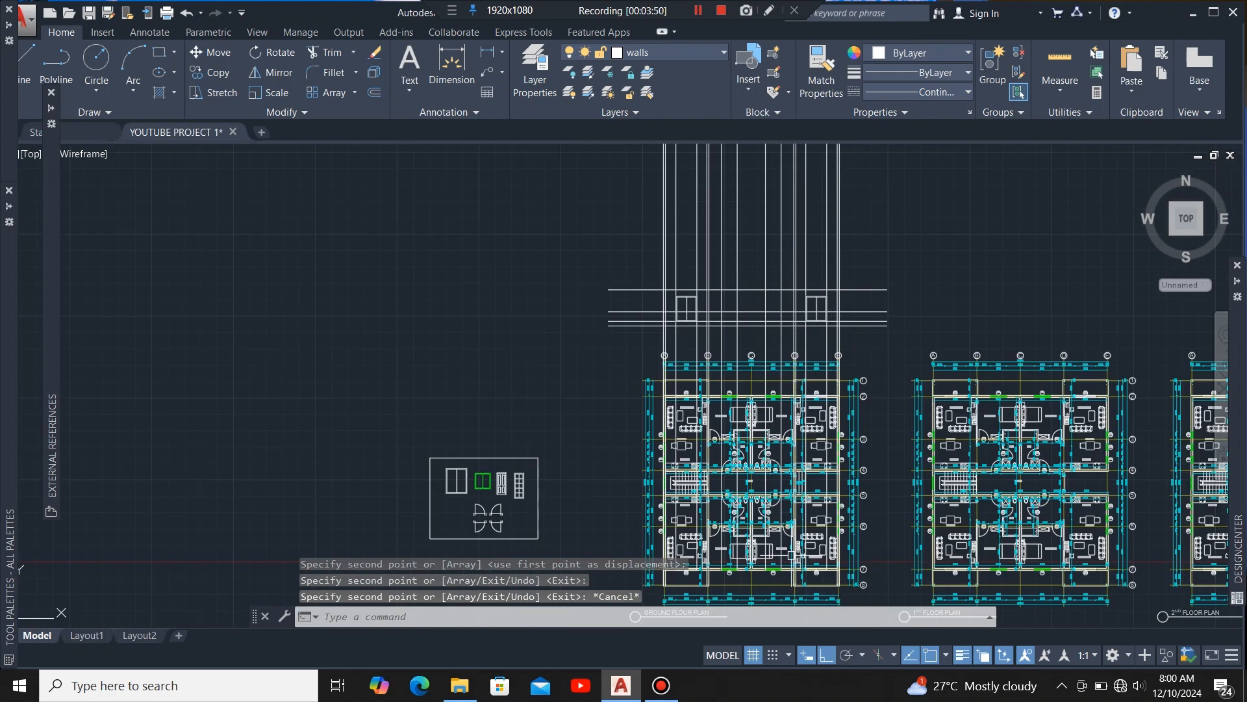
scroll(792, 565, up, 4)
scroll(631, 316, down, 4)
scroll(637, 404, up, 2)
scroll(624, 393, up, 4)
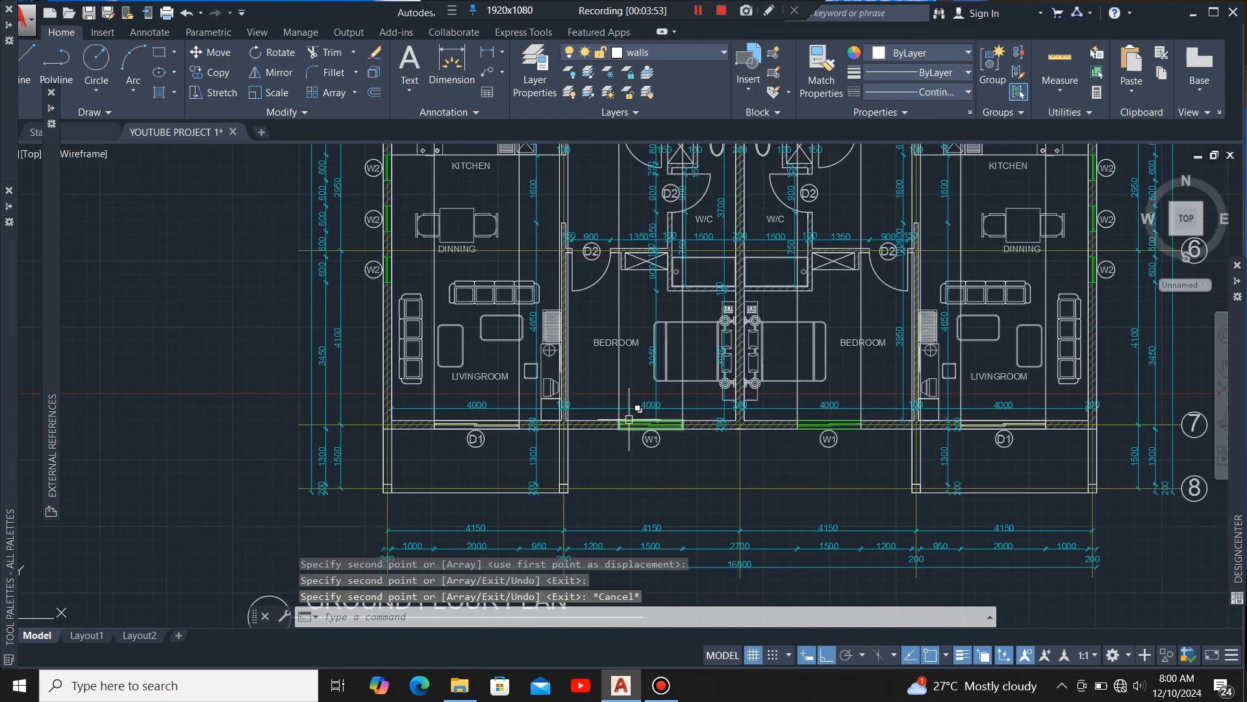
scroll(671, 440, up, 2)
scroll(700, 500, down, 4)
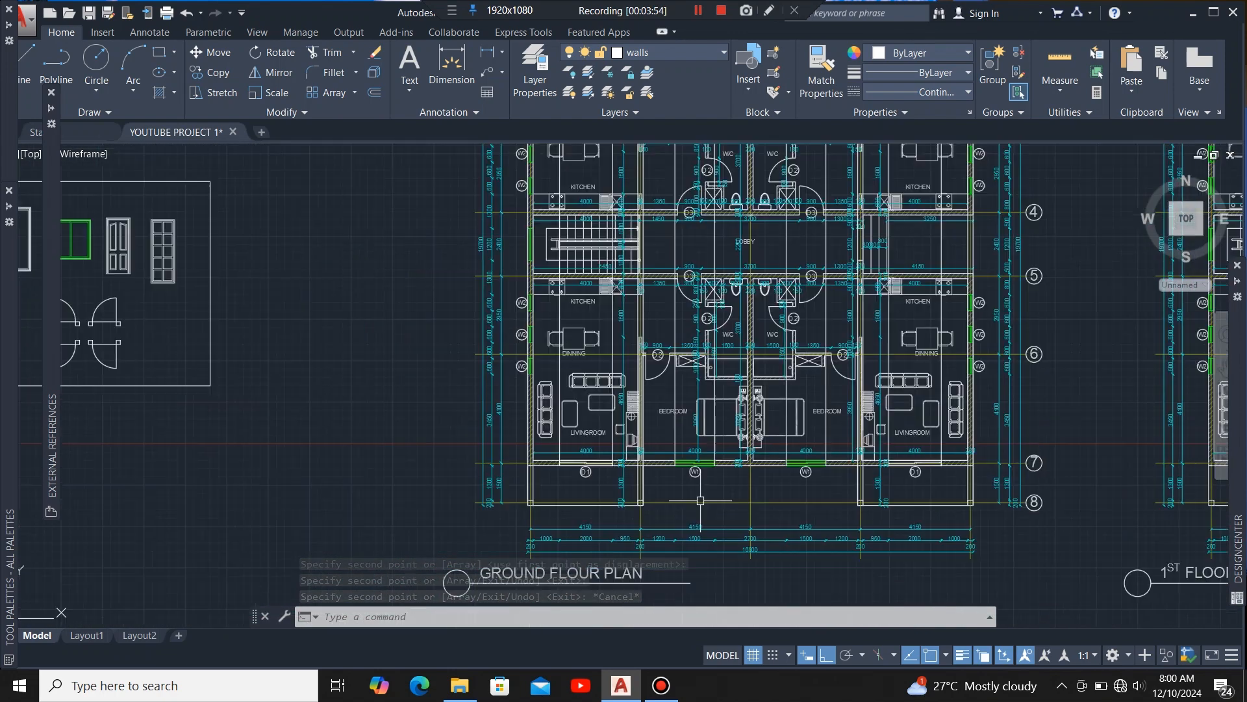
scroll(715, 422, down, 2)
scroll(325, 299, up, 8)
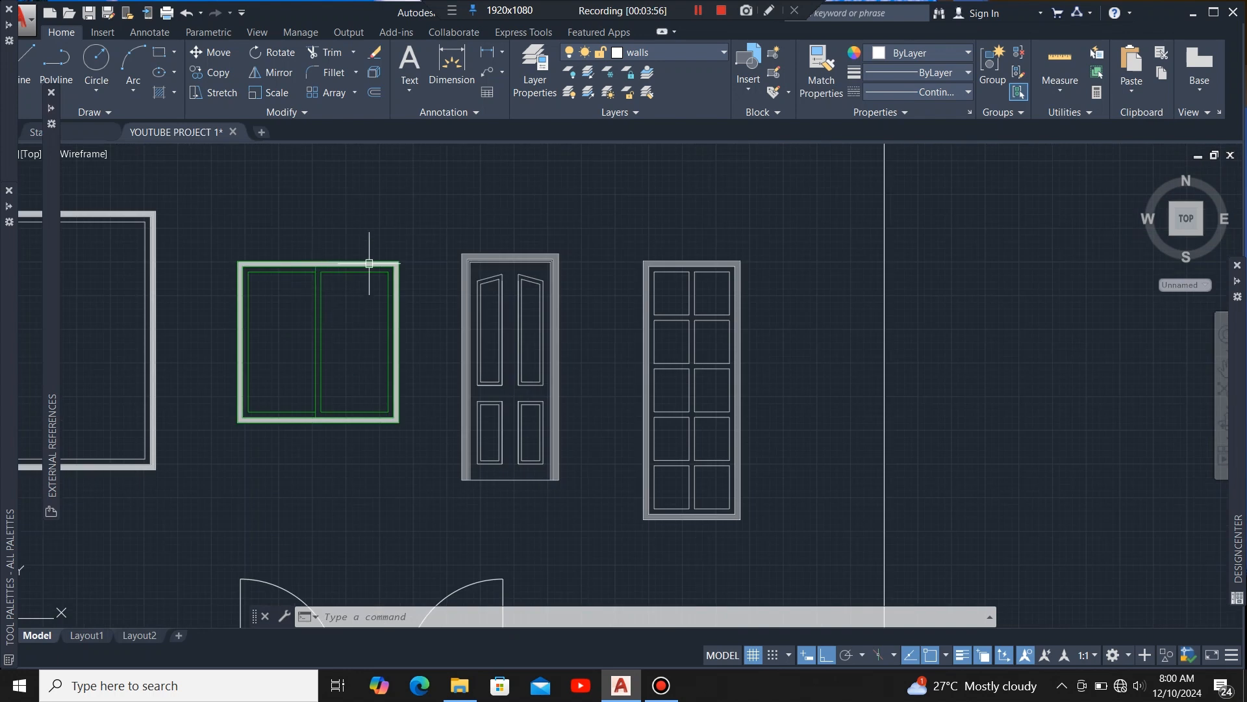
click(421, 221)
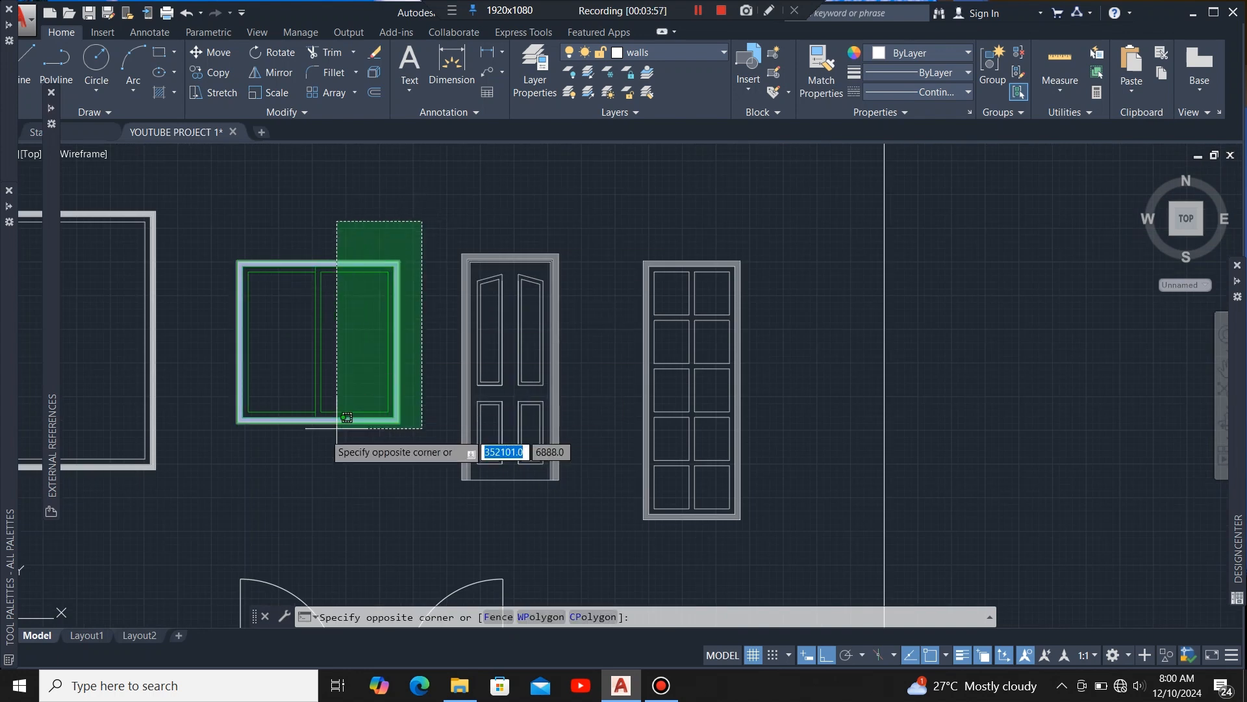
click(204, 449)
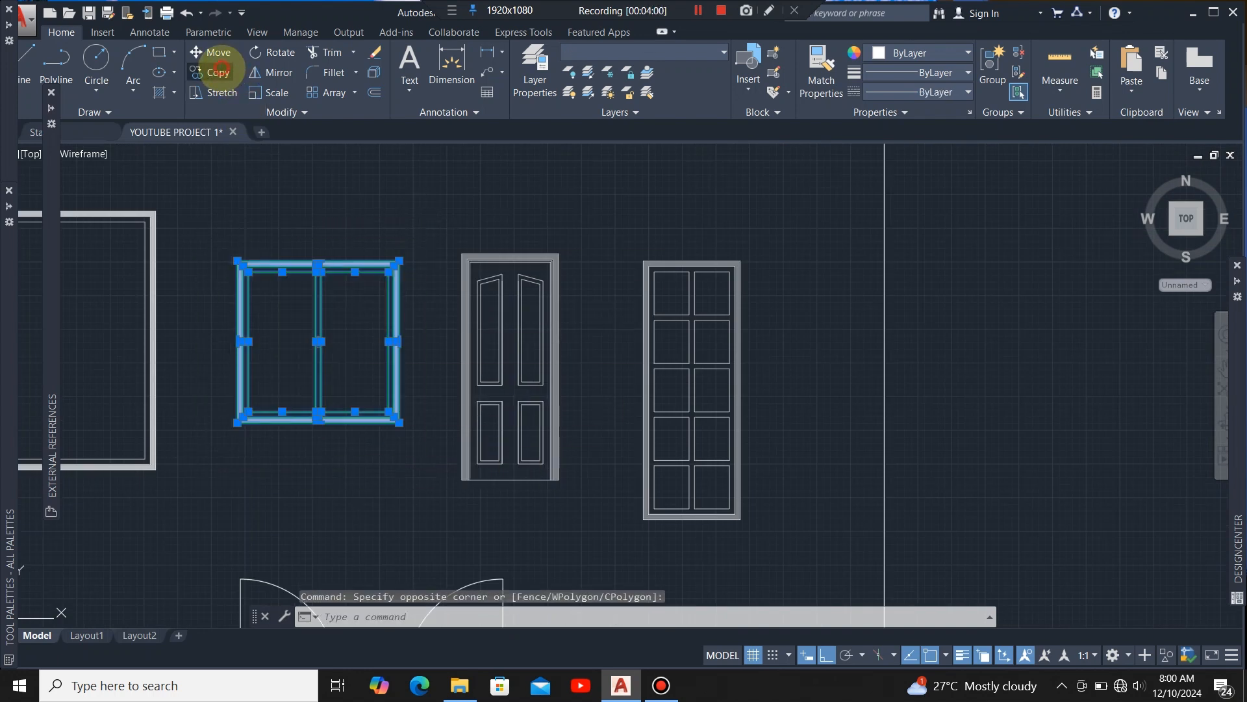
click(218, 70)
scroll(278, 419, up, 6)
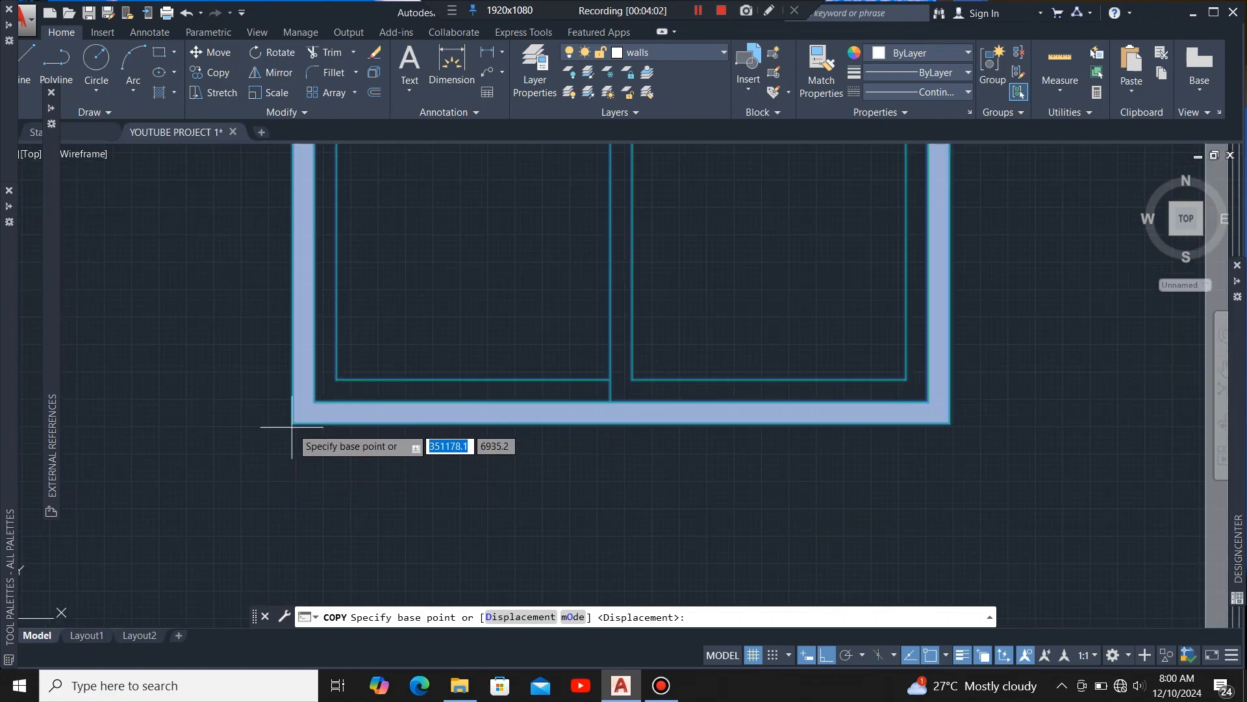
click(291, 424)
Step: Place the W1 window copy on the window level line at the left edge line of the W1 opening between grids B and C
scroll(270, 426, down, 10)
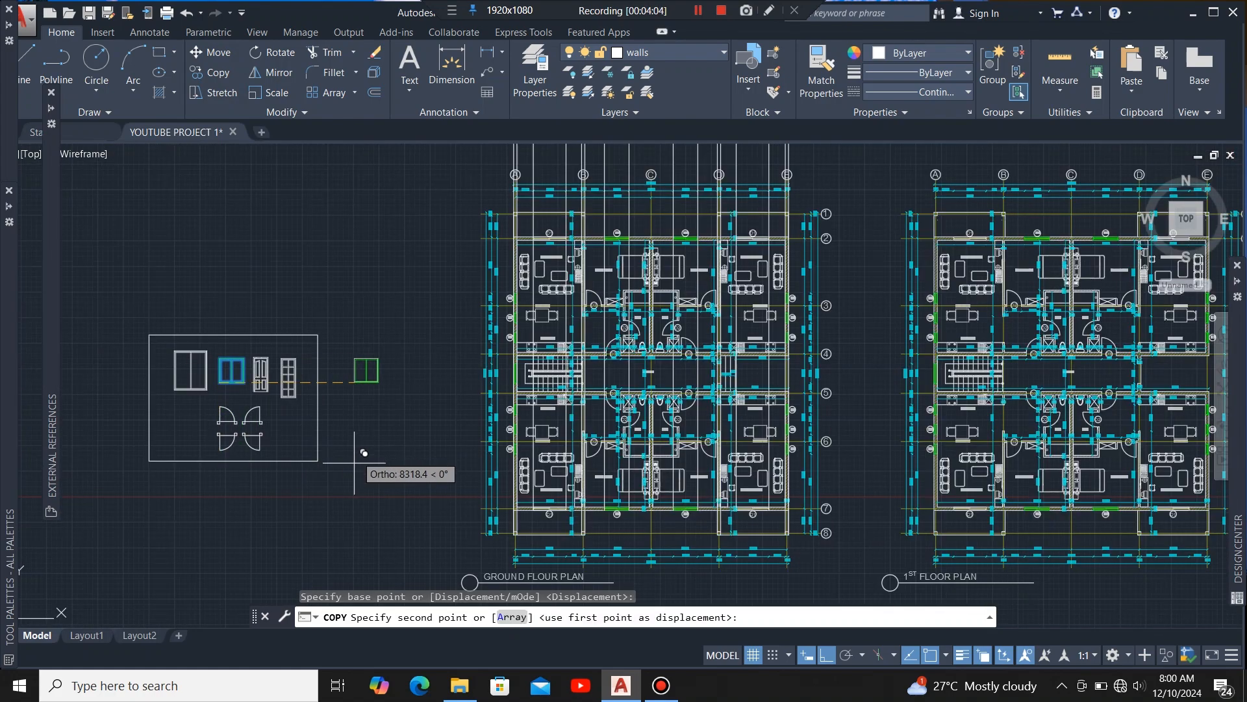
scroll(364, 452, down, 2)
scroll(528, 473, up, 6)
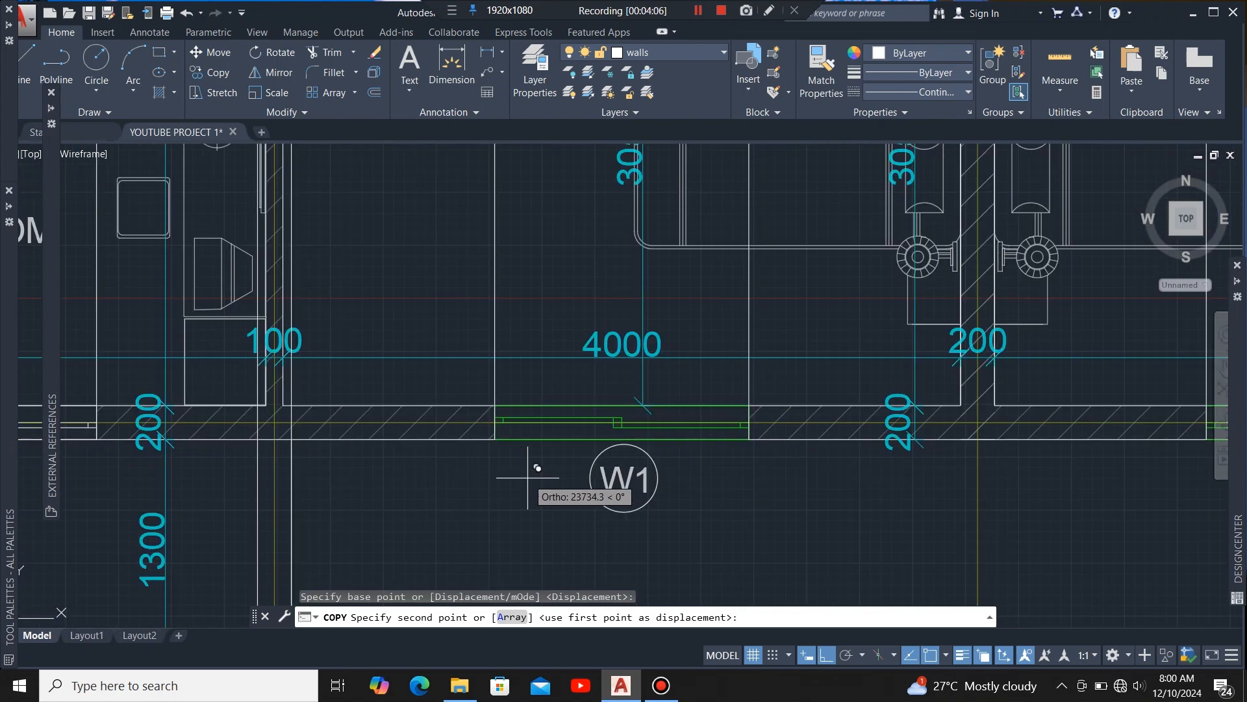
scroll(528, 472, down, 1)
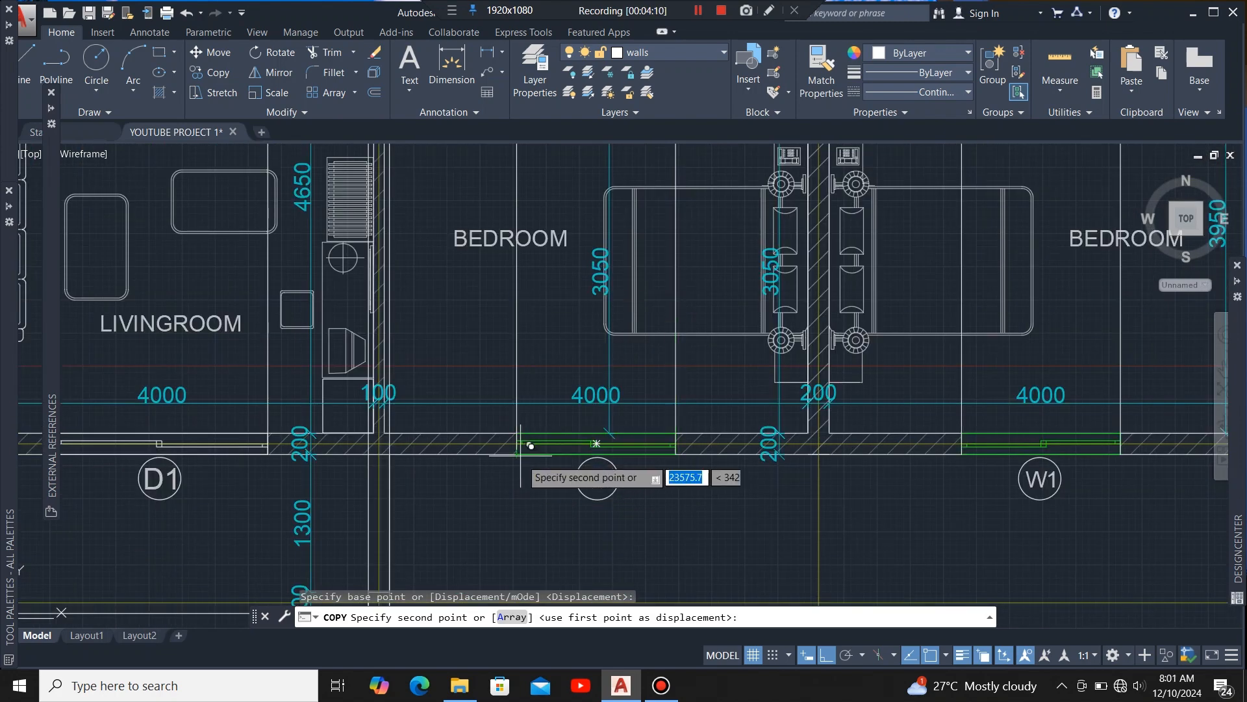
scroll(527, 454, down, 8)
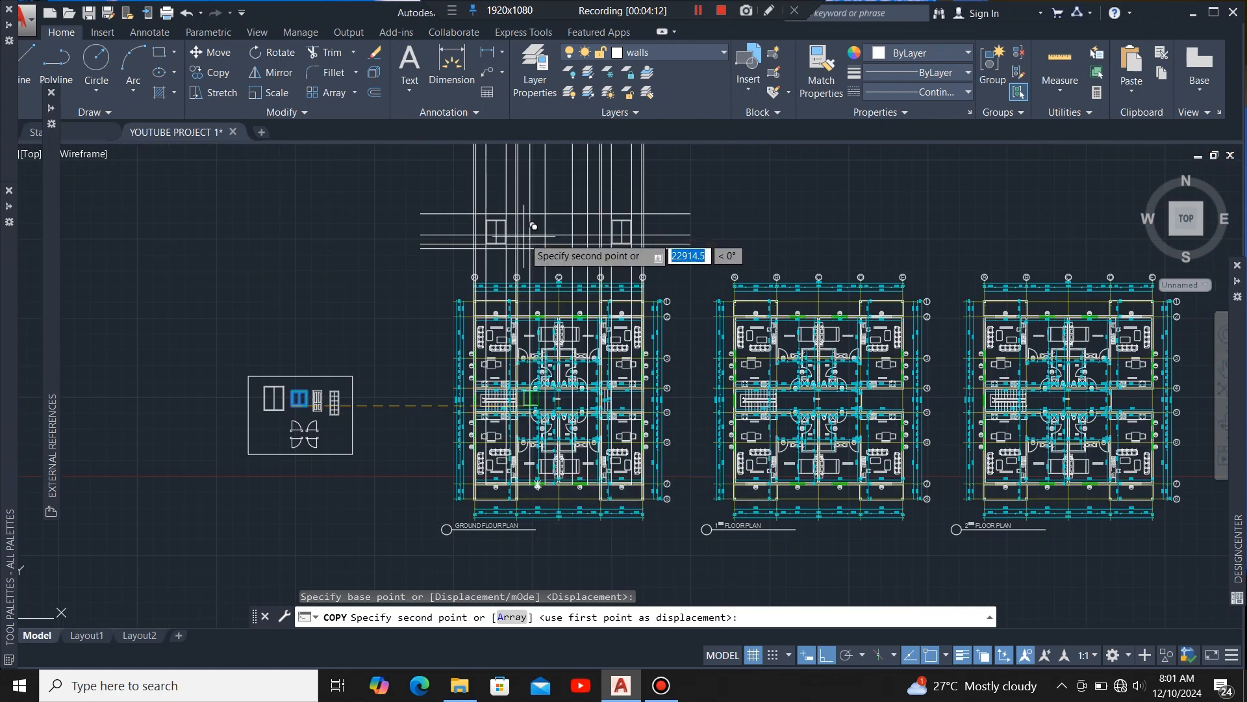
scroll(544, 482, up, 6)
scroll(549, 468, down, 4)
scroll(551, 459, down, 3)
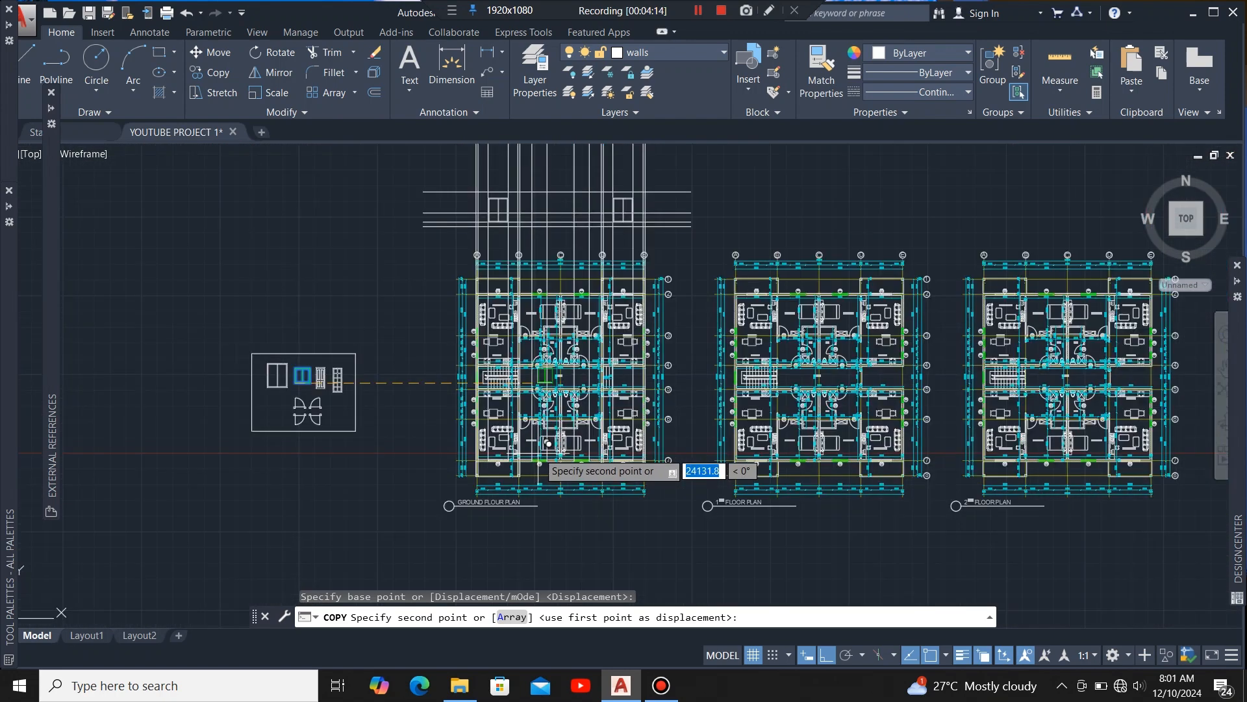
scroll(553, 312, up, 6)
scroll(560, 259, up, 5)
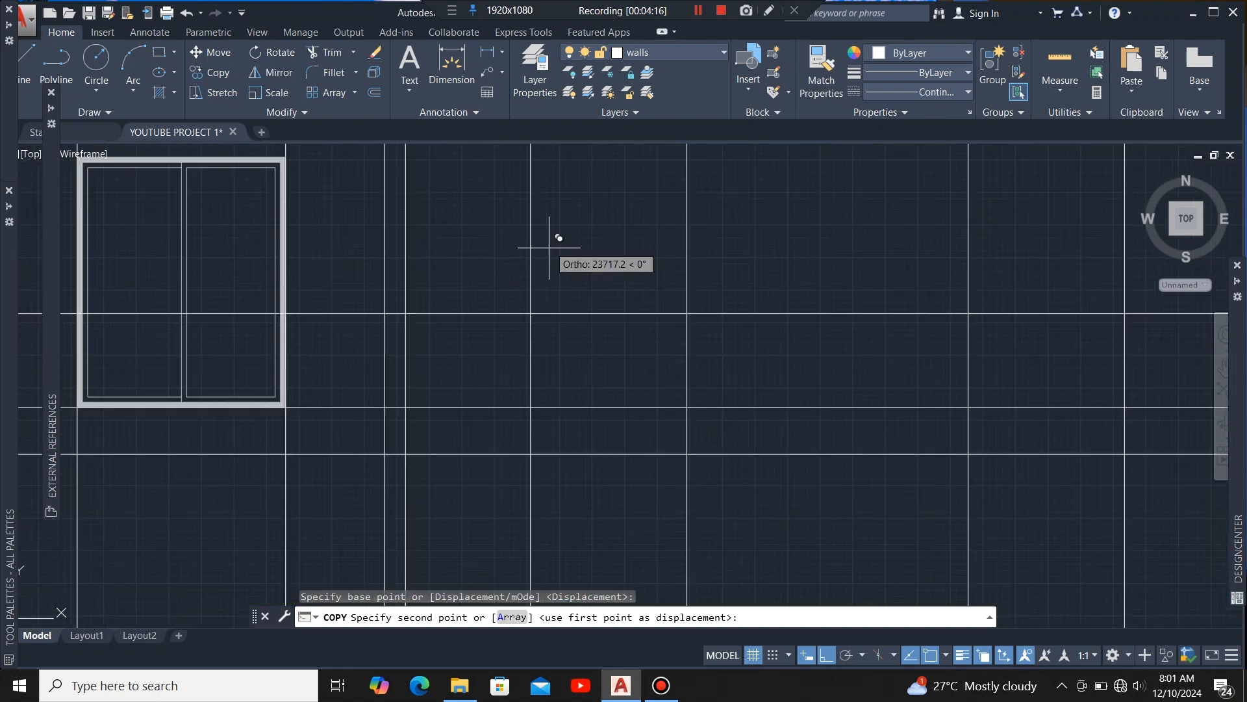
click(538, 303)
Step: Place a second W1 window copy on the window level line at the W1 opening between grids C and D and finish copying
scroll(537, 313, down, 5)
scroll(572, 287, up, 8)
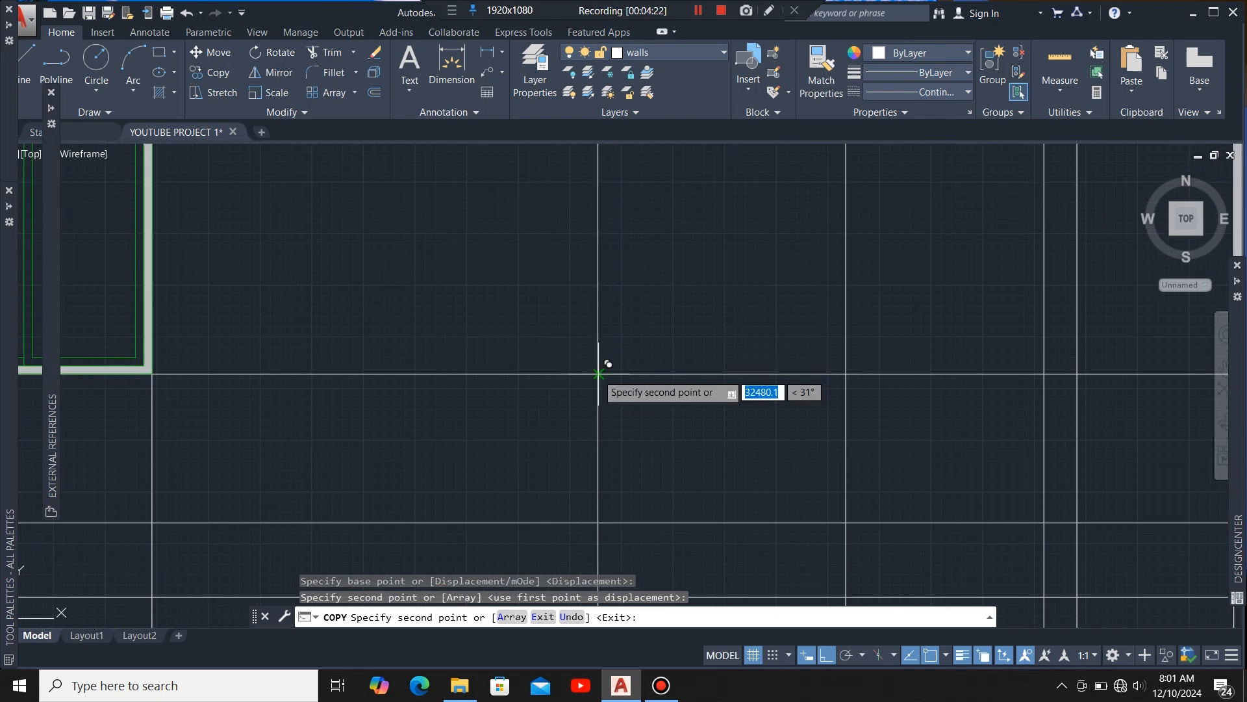
scroll(598, 374, down, 8)
click(710, 346)
key(Escape)
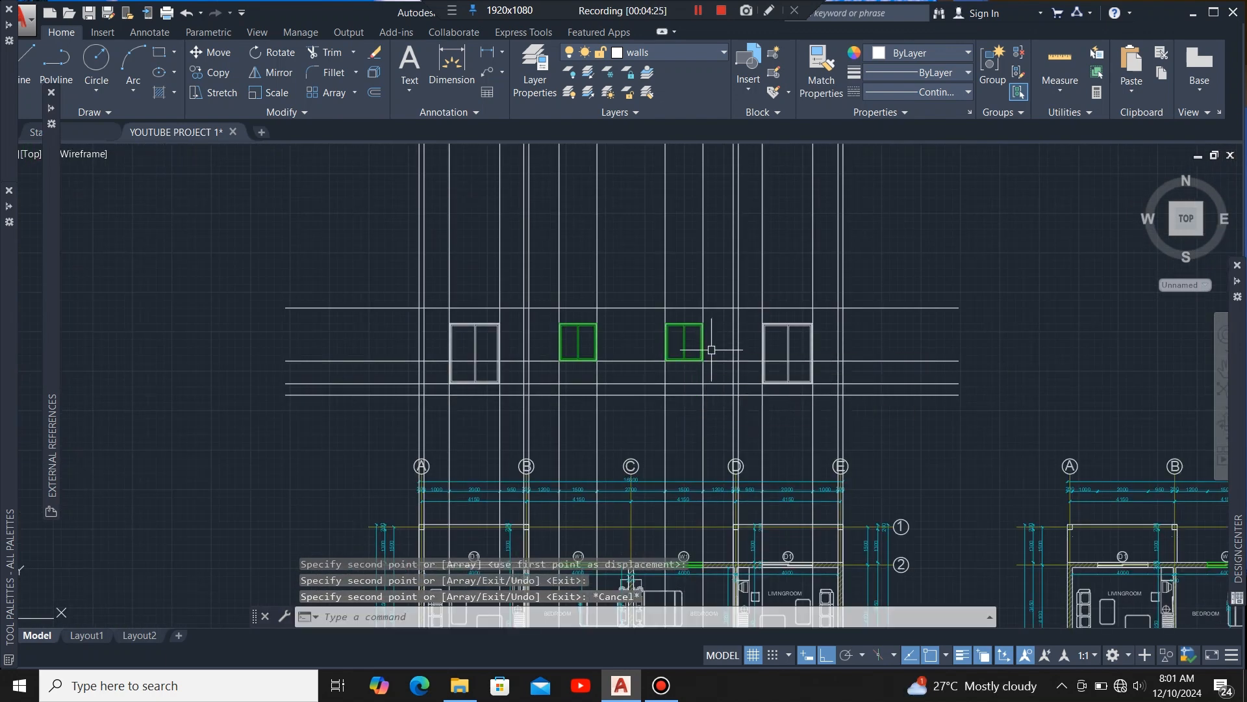
scroll(699, 356, up, 6)
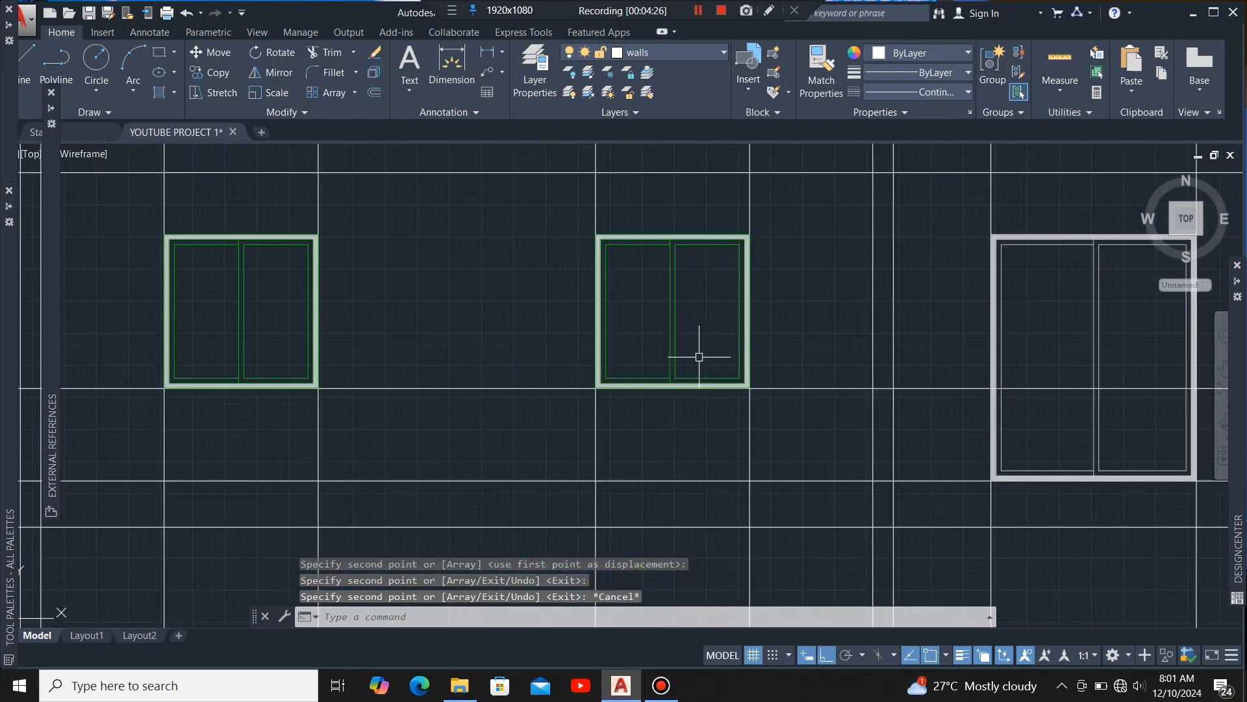
Step: Delete the horizontal window level line running along the undersides of the two W1 windows
scroll(822, 381, down, 4)
scroll(664, 388, up, 3)
click(692, 350)
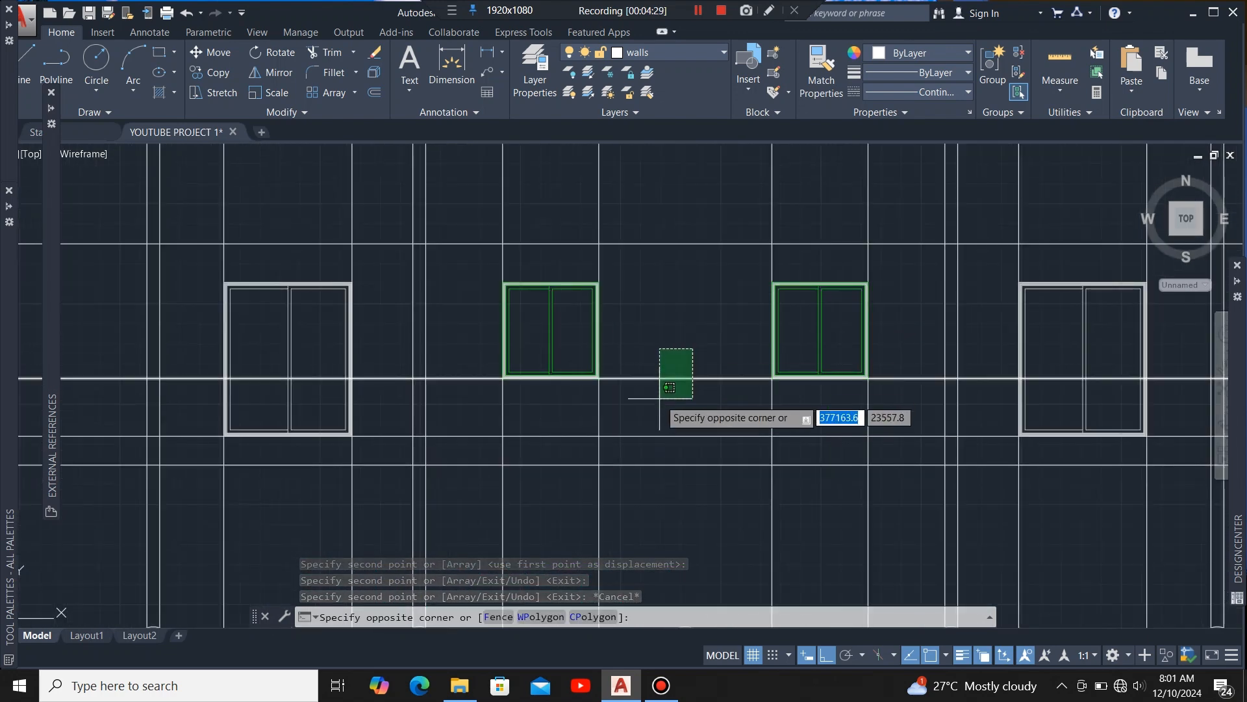
click(663, 395)
key(Delete)
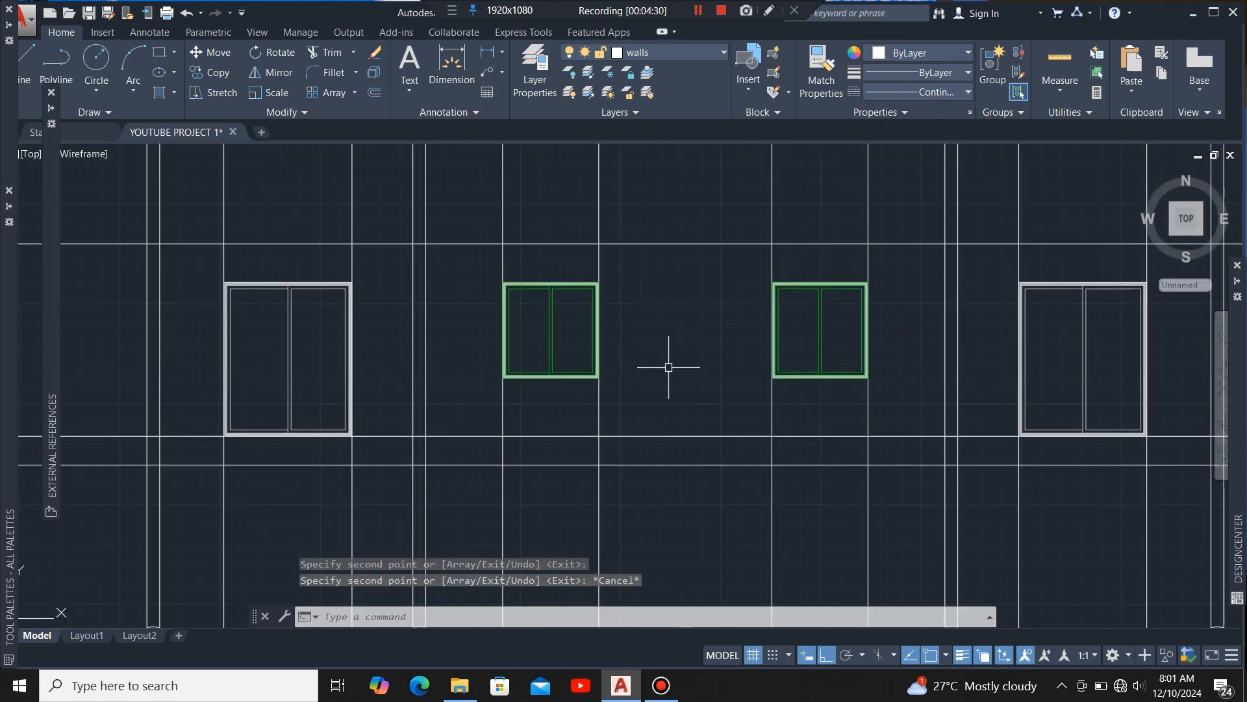
Step: Delete the eight vertical projection lines at the edges of the two W1 windows and two D1 doors
scroll(676, 345, down, 3)
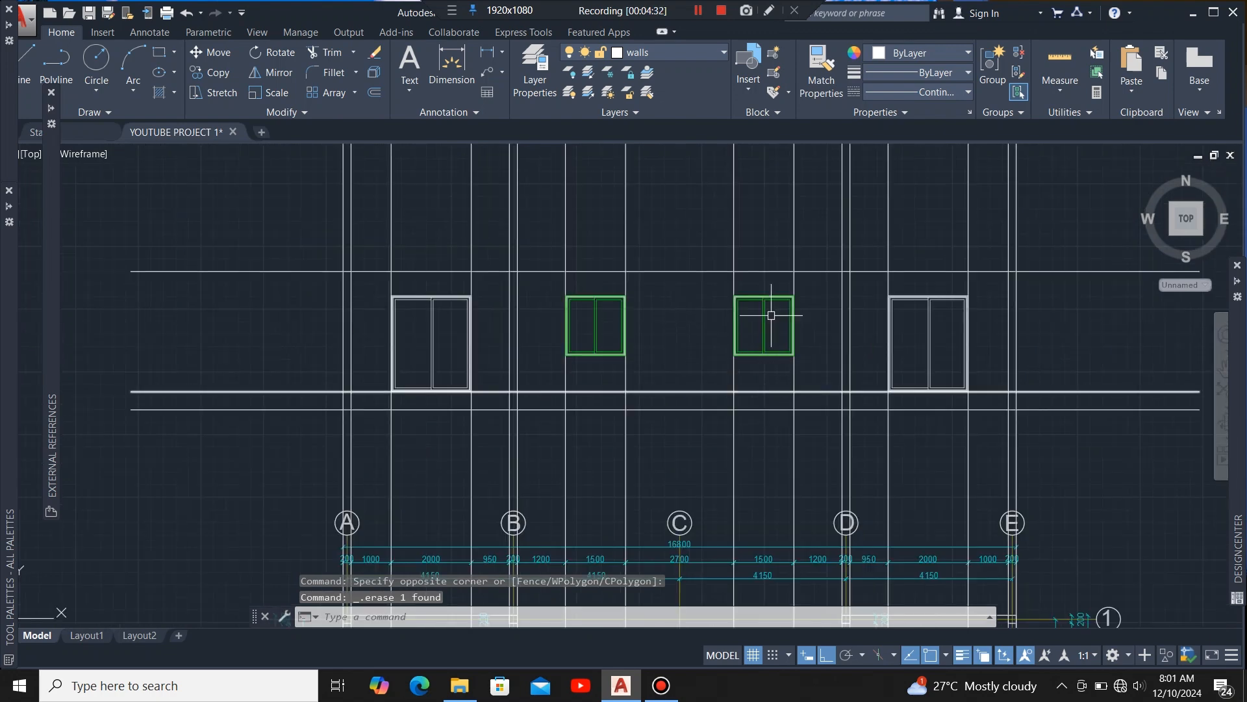
click(816, 188)
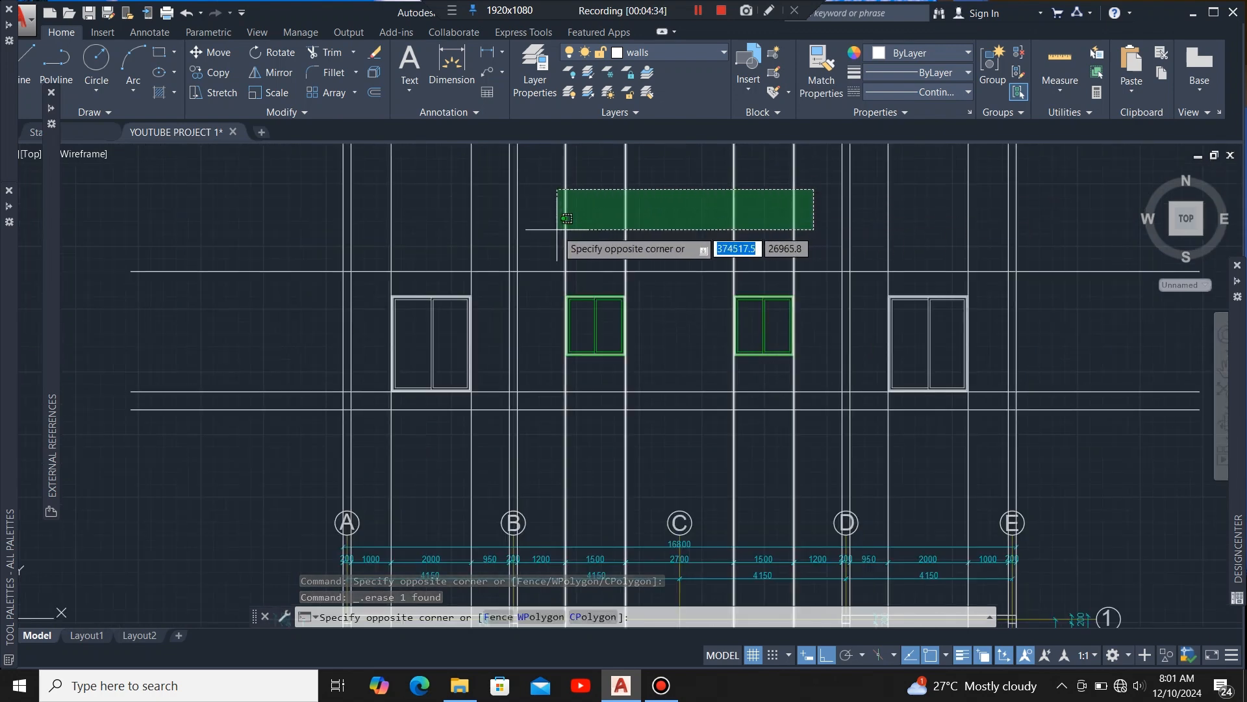
click(559, 226)
click(482, 220)
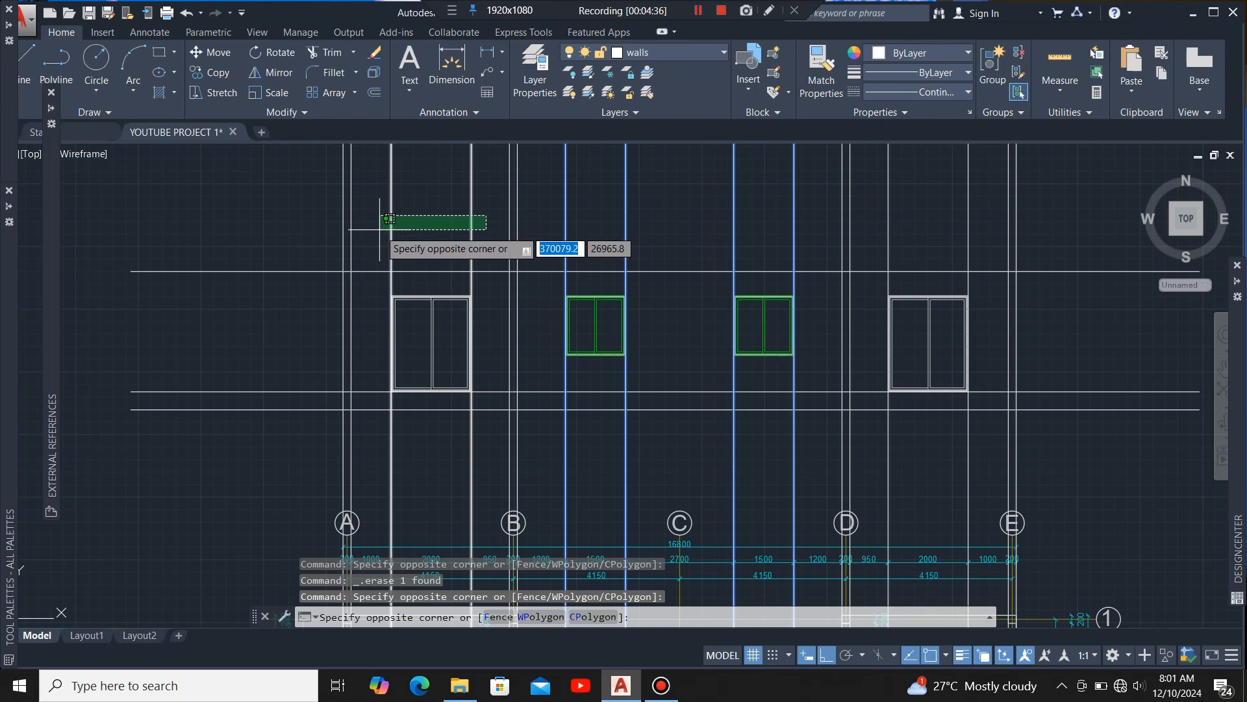
click(387, 214)
click(981, 209)
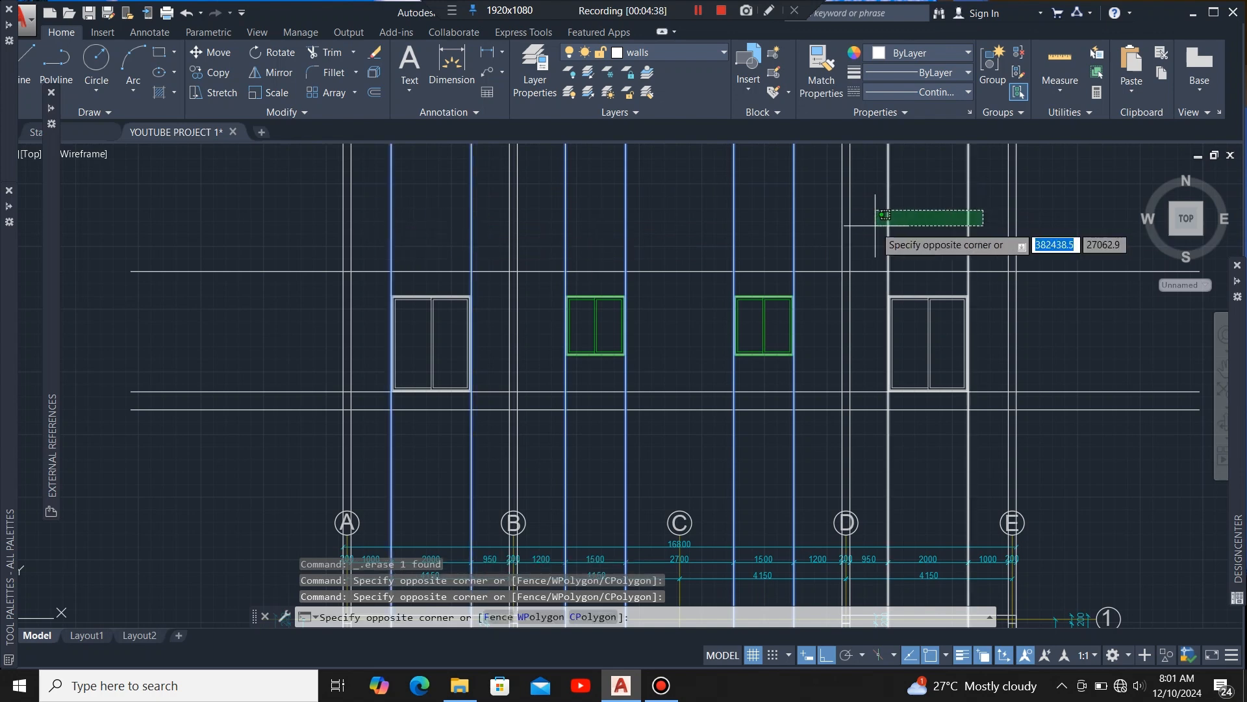
click(886, 229)
key(Delete)
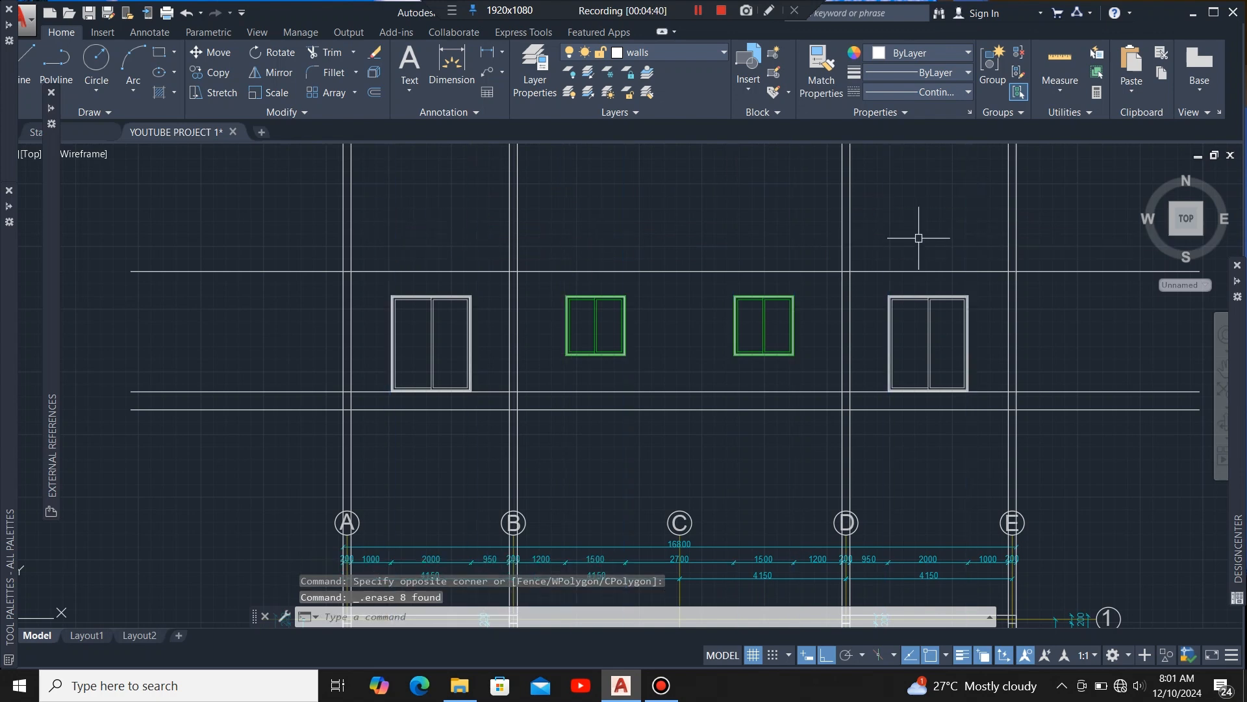
Step: Trim the vertical wall lines above the elevation's top line, using the top line and lowest ground line as cutting edges
scroll(710, 276, down, 2)
scroll(709, 351, up, 2)
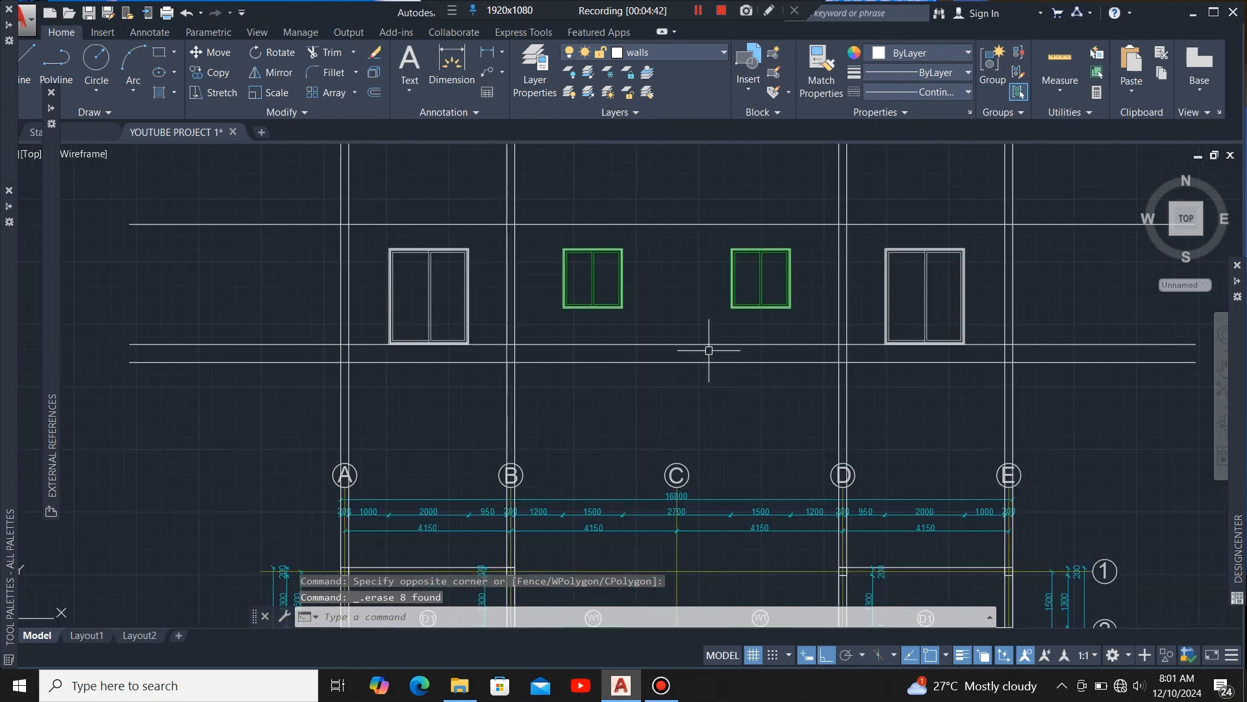
scroll(722, 383, down, 3)
scroll(903, 364, up, 3)
click(932, 382)
scroll(949, 388, down, 4)
scroll(790, 403, up, 4)
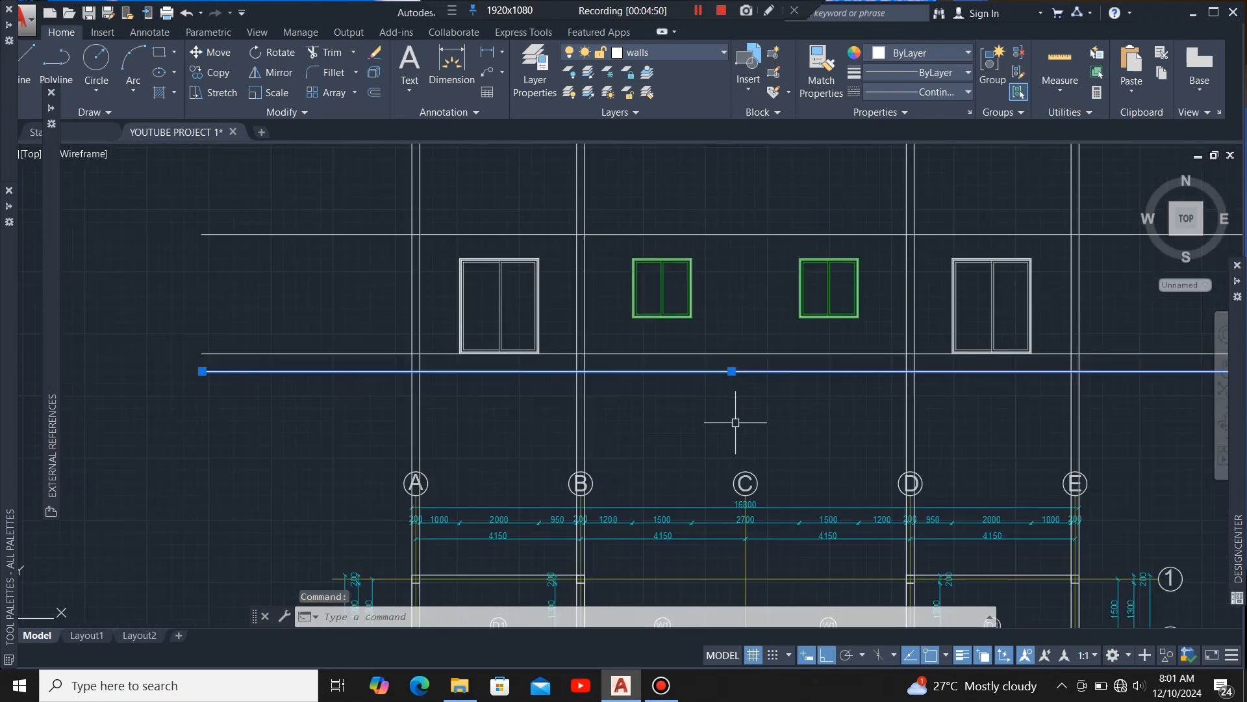
scroll(649, 424, down, 2)
click(715, 307)
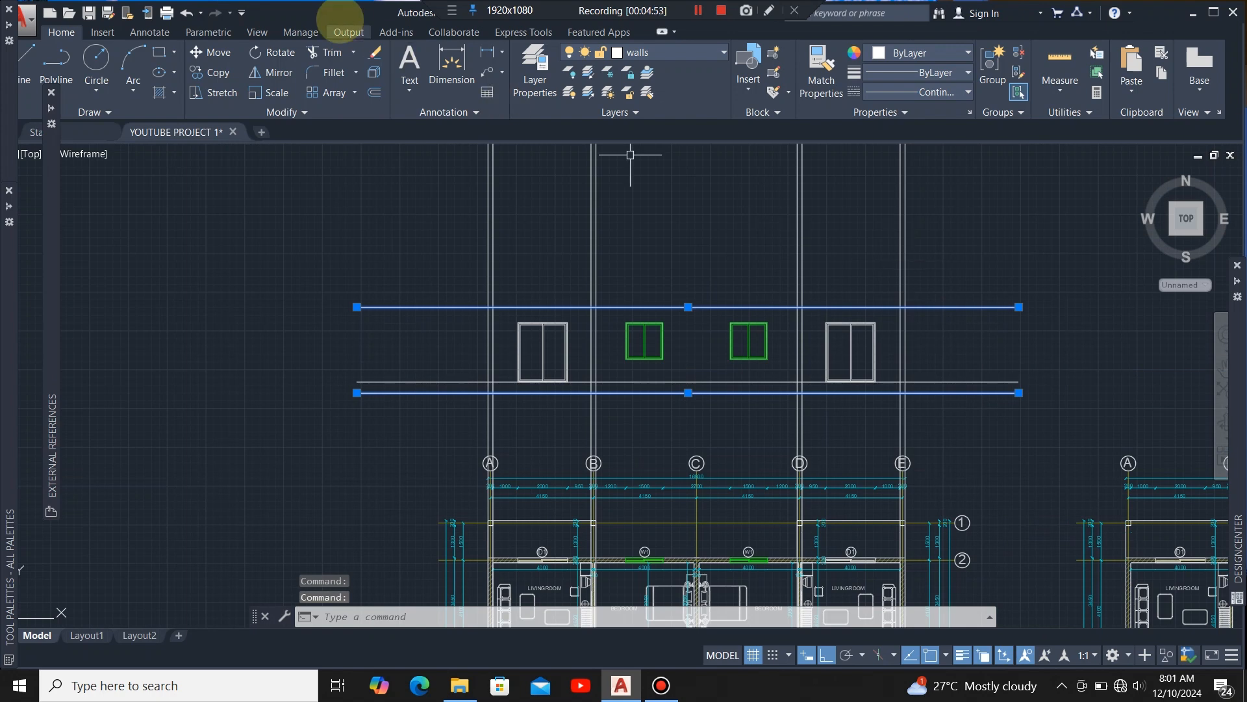
click(330, 50)
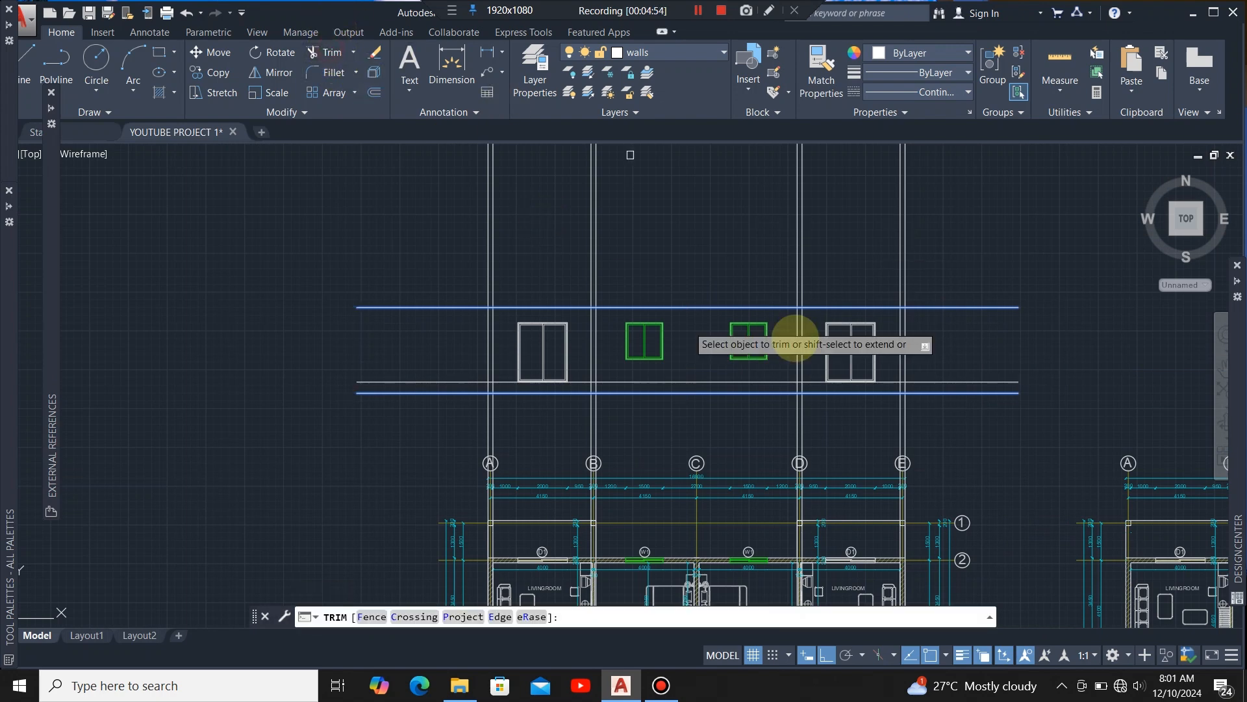
click(946, 250)
click(331, 272)
click(332, 271)
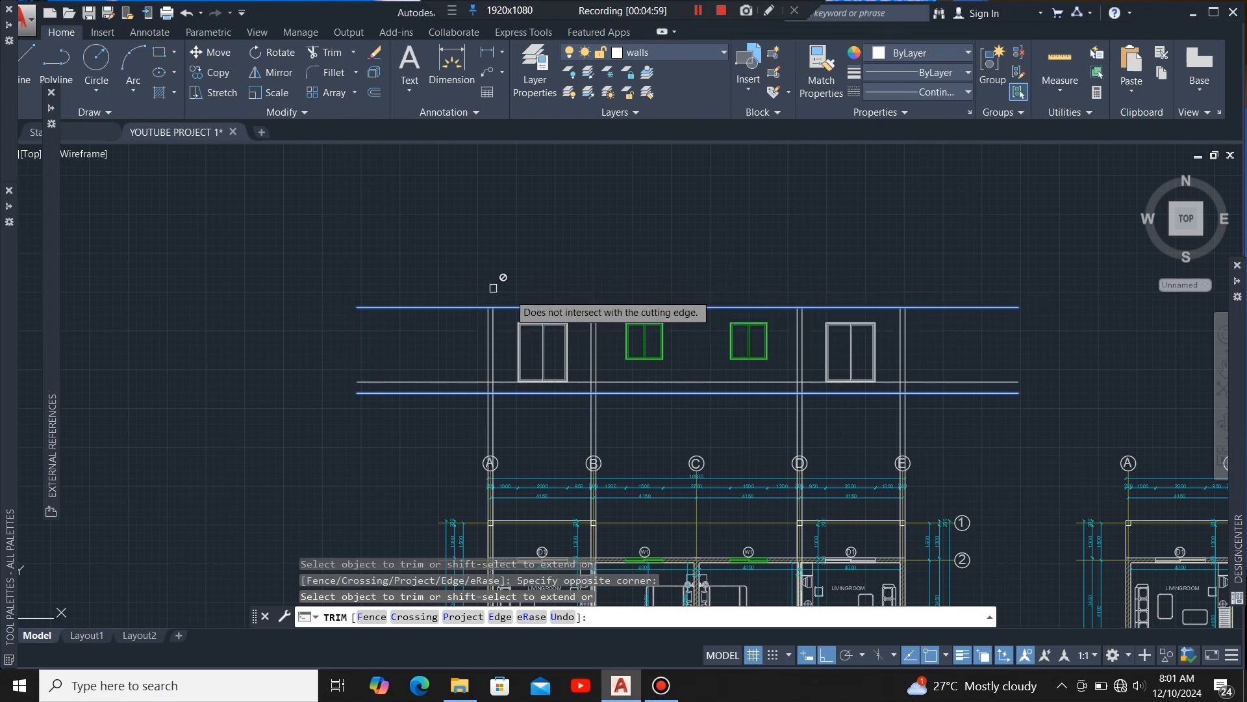
scroll(422, 356, up, 4)
key(Escape)
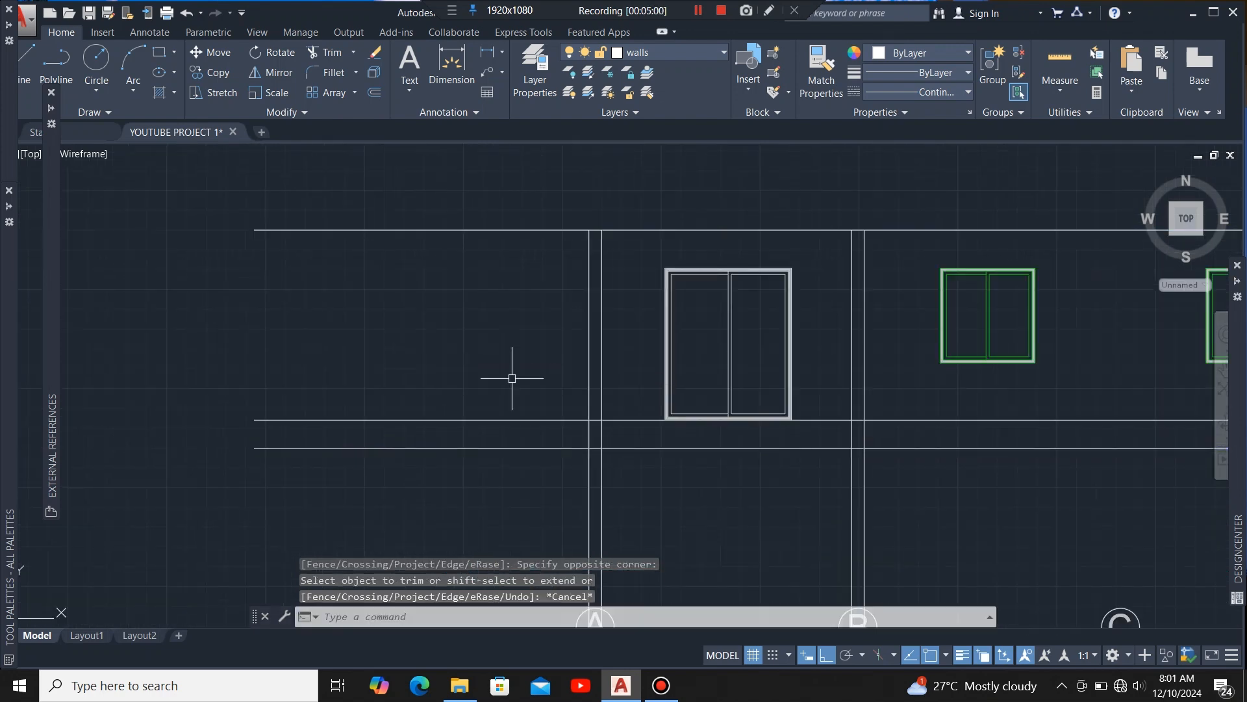
Step: Using the outermost wall lines at grids A and E as cutting edges, trim the three horizontal lines beyond grid E
click(590, 344)
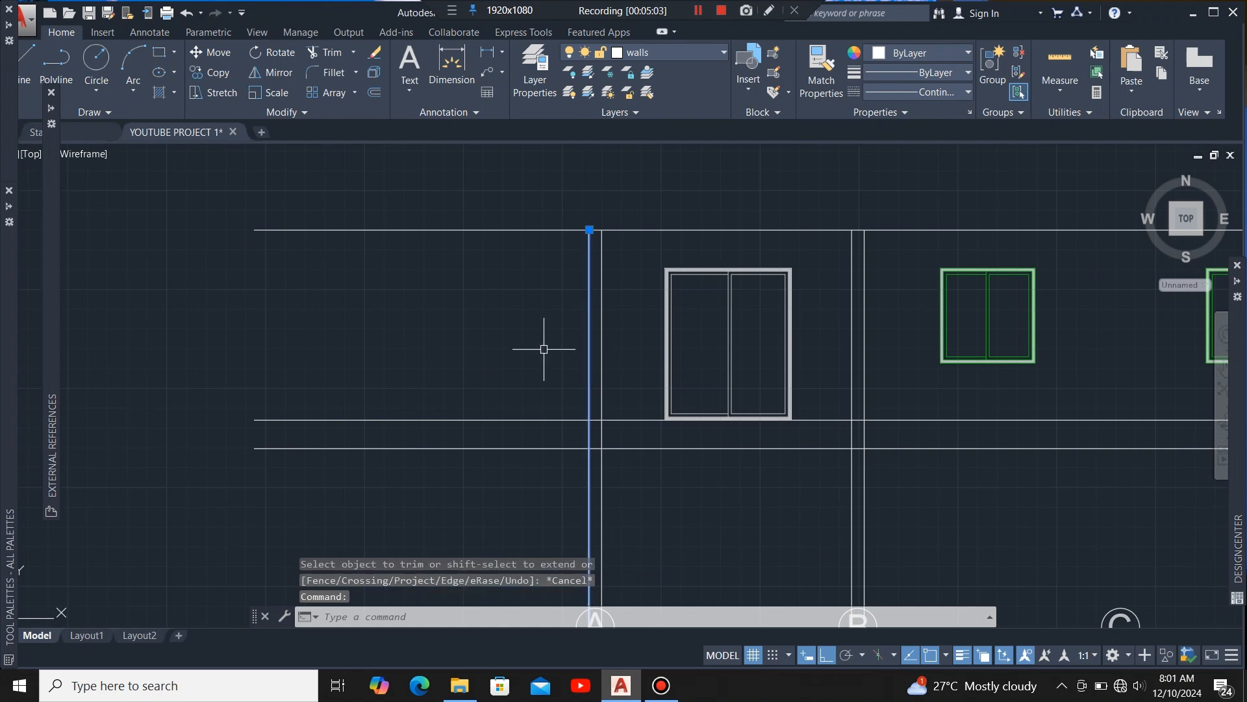
scroll(377, 325, down, 4)
scroll(923, 331, up, 6)
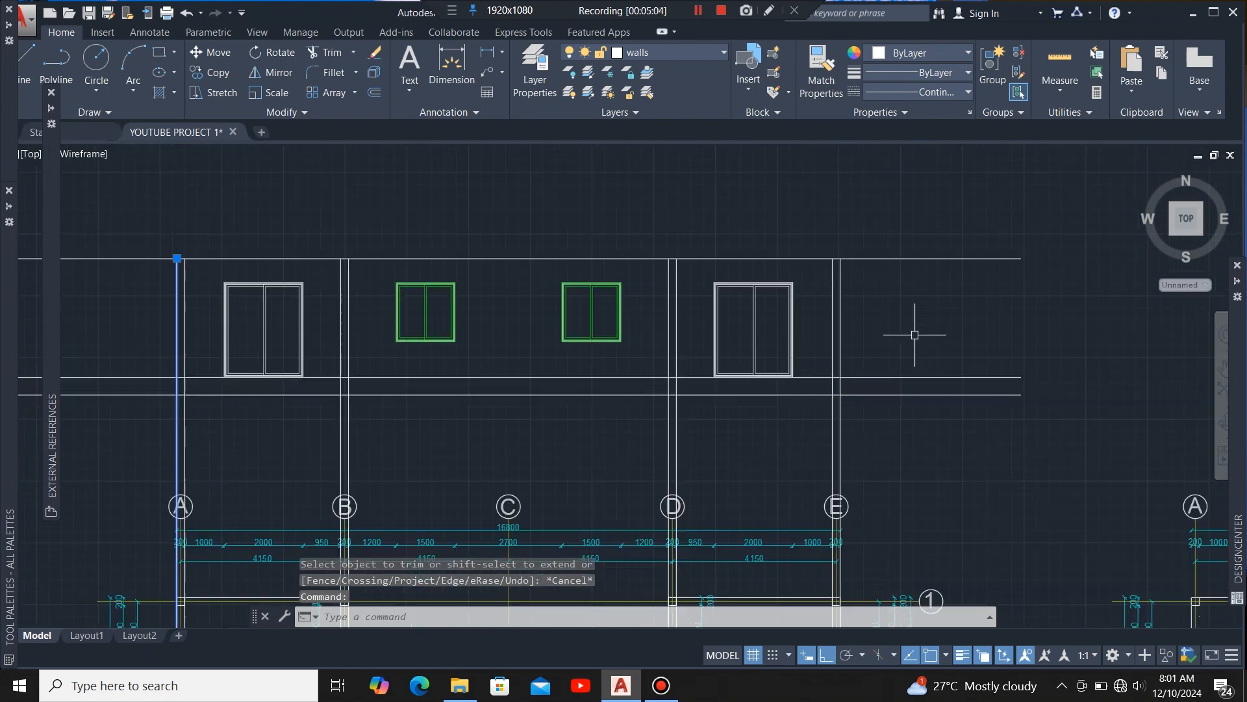
click(726, 337)
scroll(726, 338, down, 8)
click(335, 53)
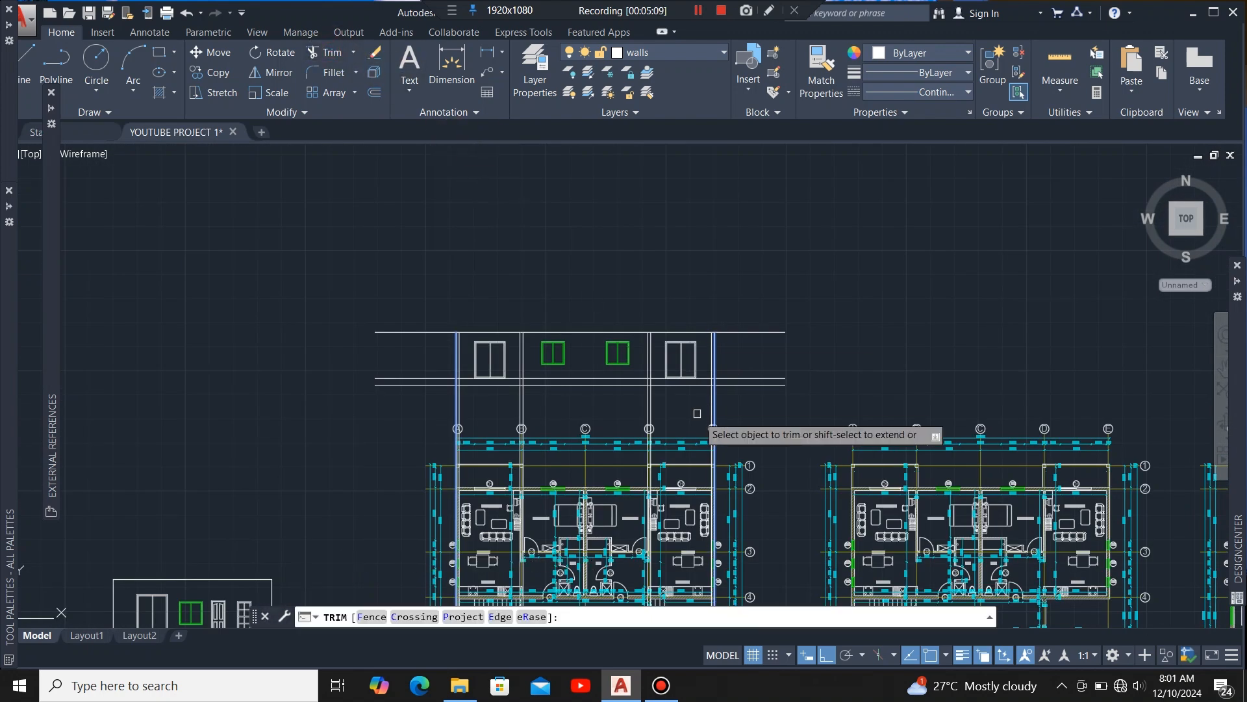
scroll(708, 405, up, 4)
click(800, 388)
click(758, 174)
Step: Trim the overhanging ends of the three horizontal lines beyond the outermost wall line at grid A and finish trimming
scroll(965, 329, down, 2)
click(357, 362)
click(261, 241)
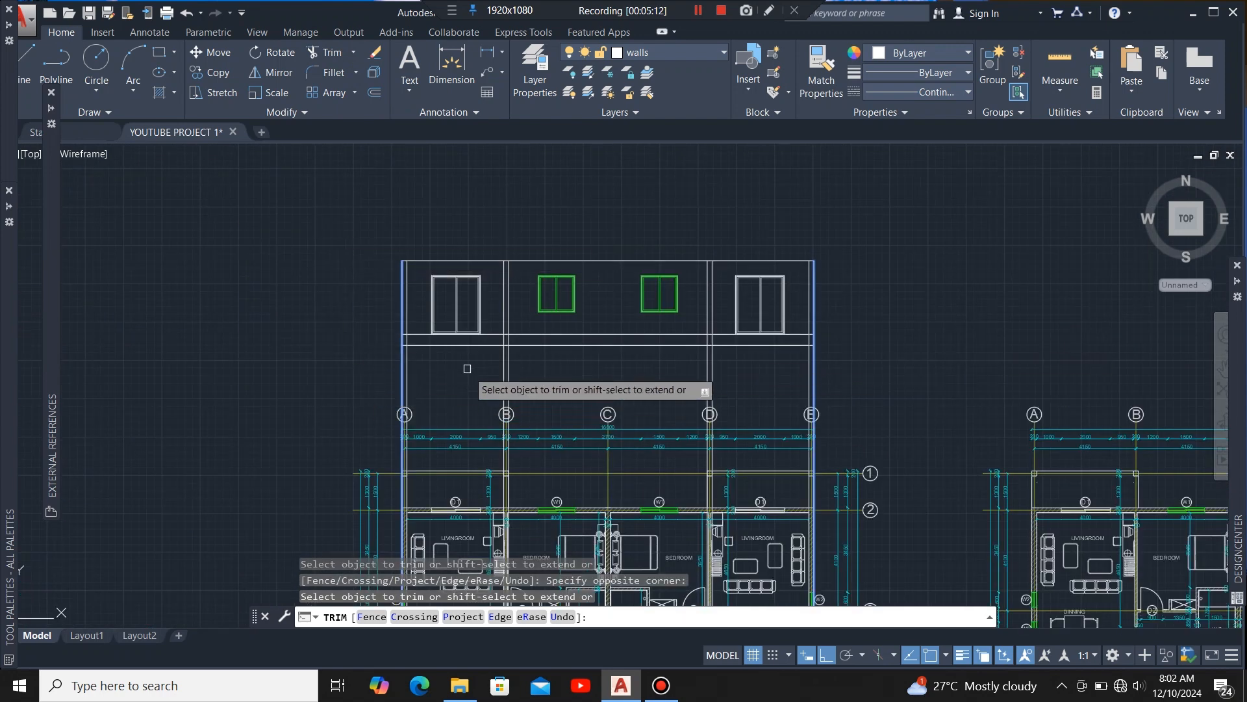
scroll(467, 360, up, 2)
key(Escape)
Step: Examine the trimmed elevation against the ground floor plan, including the porch area between grids 7 and 8
scroll(509, 214, up, 2)
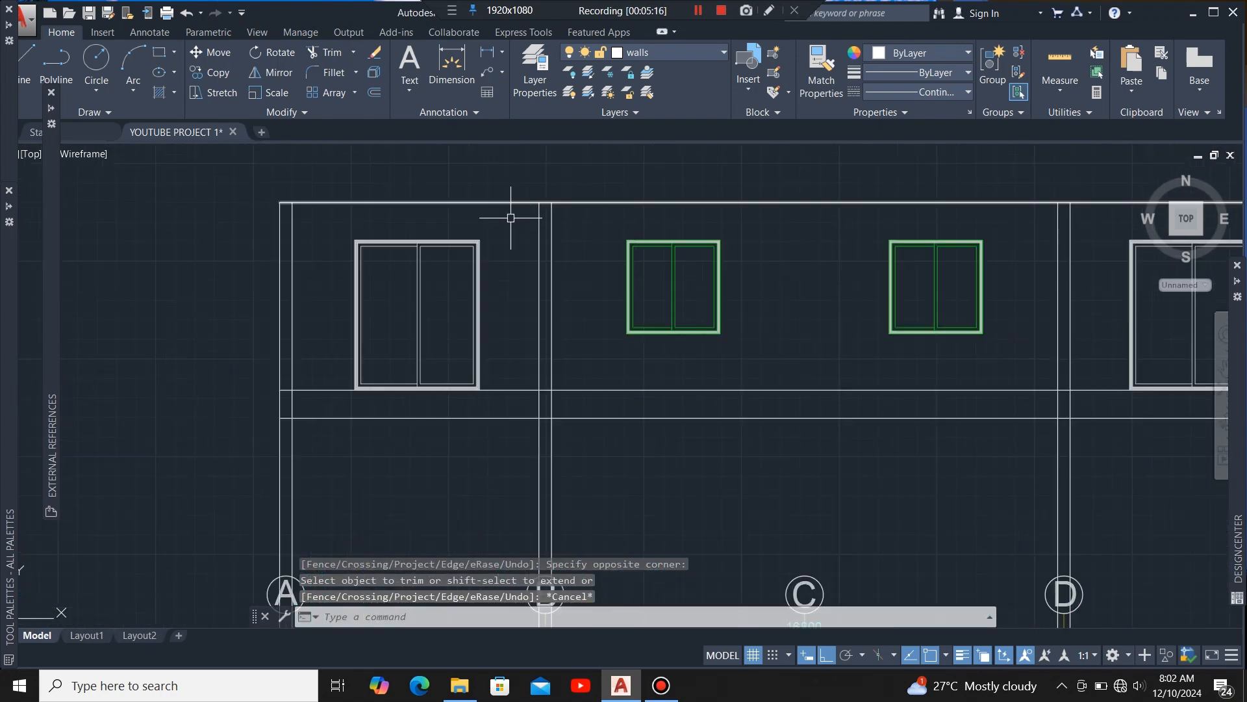
scroll(510, 208, up, 2)
scroll(501, 245, down, 2)
scroll(472, 249, down, 2)
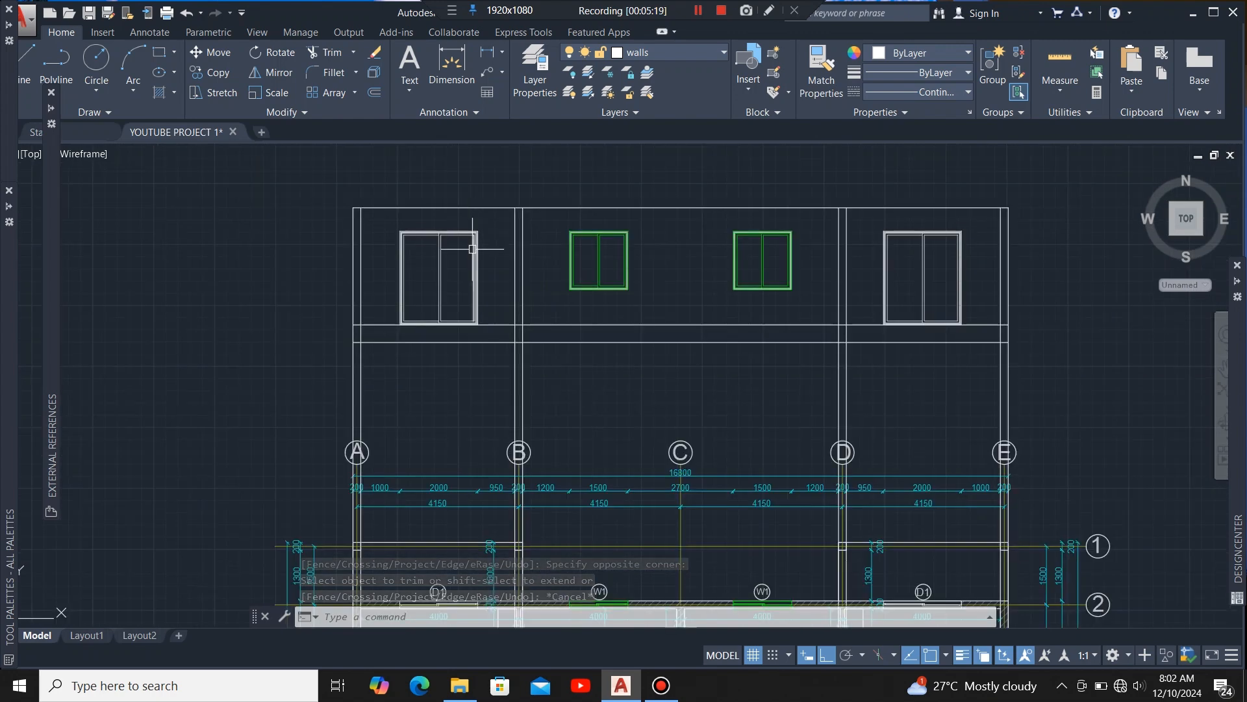
scroll(655, 210, up, 2)
scroll(514, 252, down, 2)
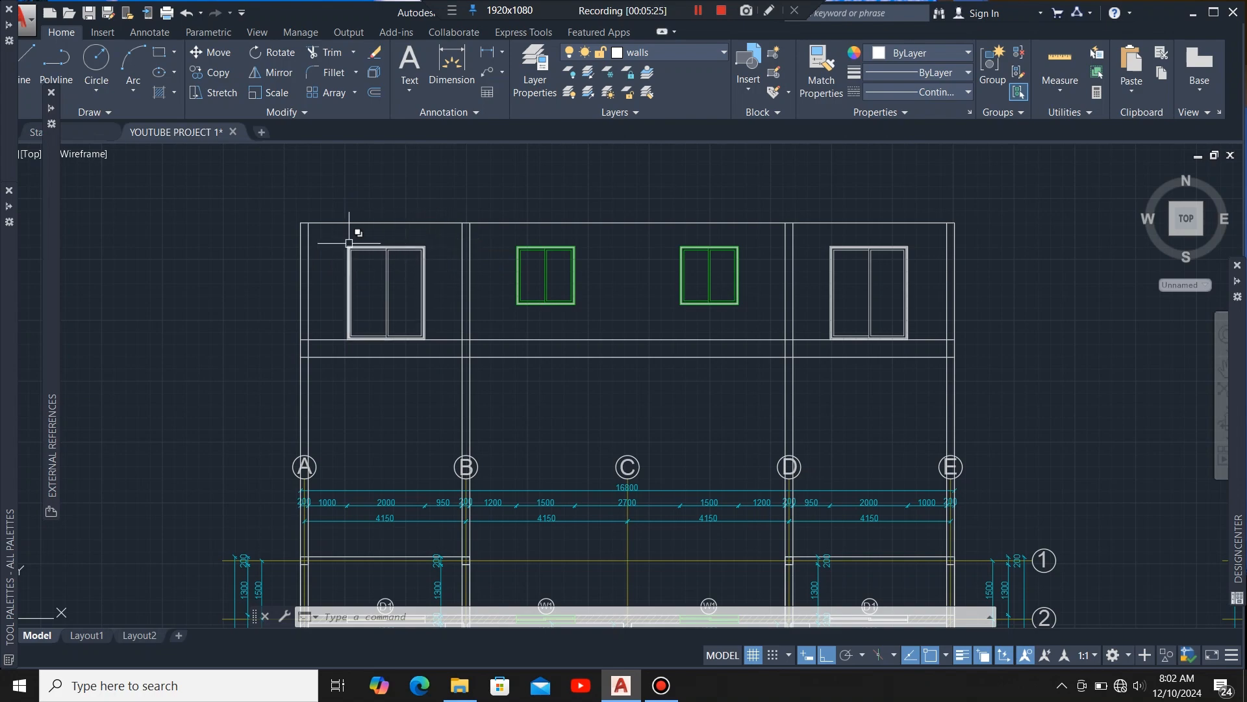
scroll(273, 394, down, 5)
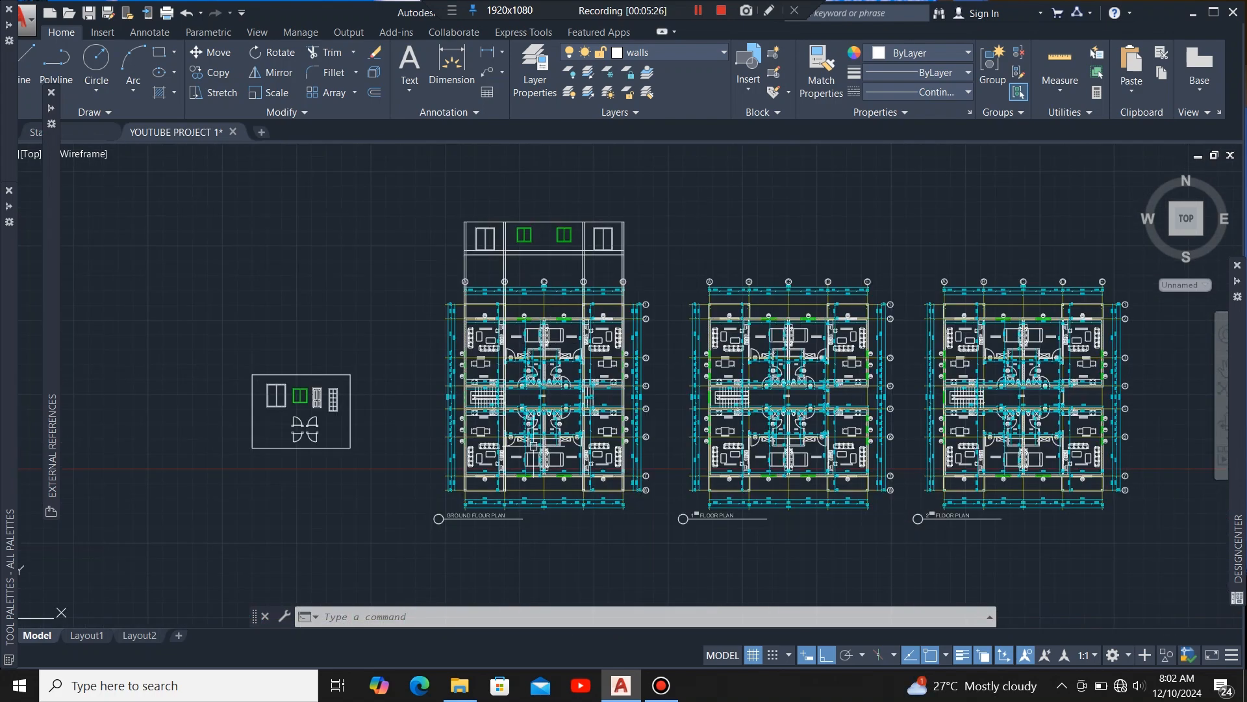
scroll(507, 513, up, 2)
scroll(470, 471, up, 3)
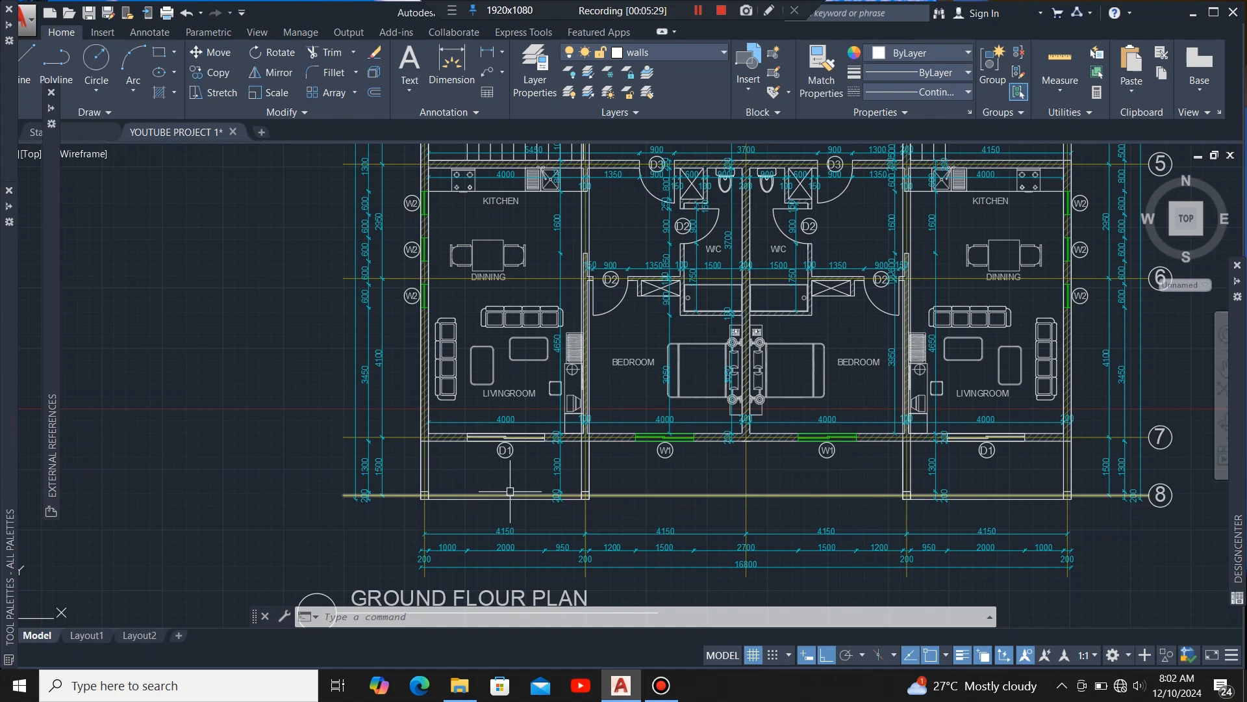
scroll(513, 491, up, 2)
scroll(493, 454, down, 2)
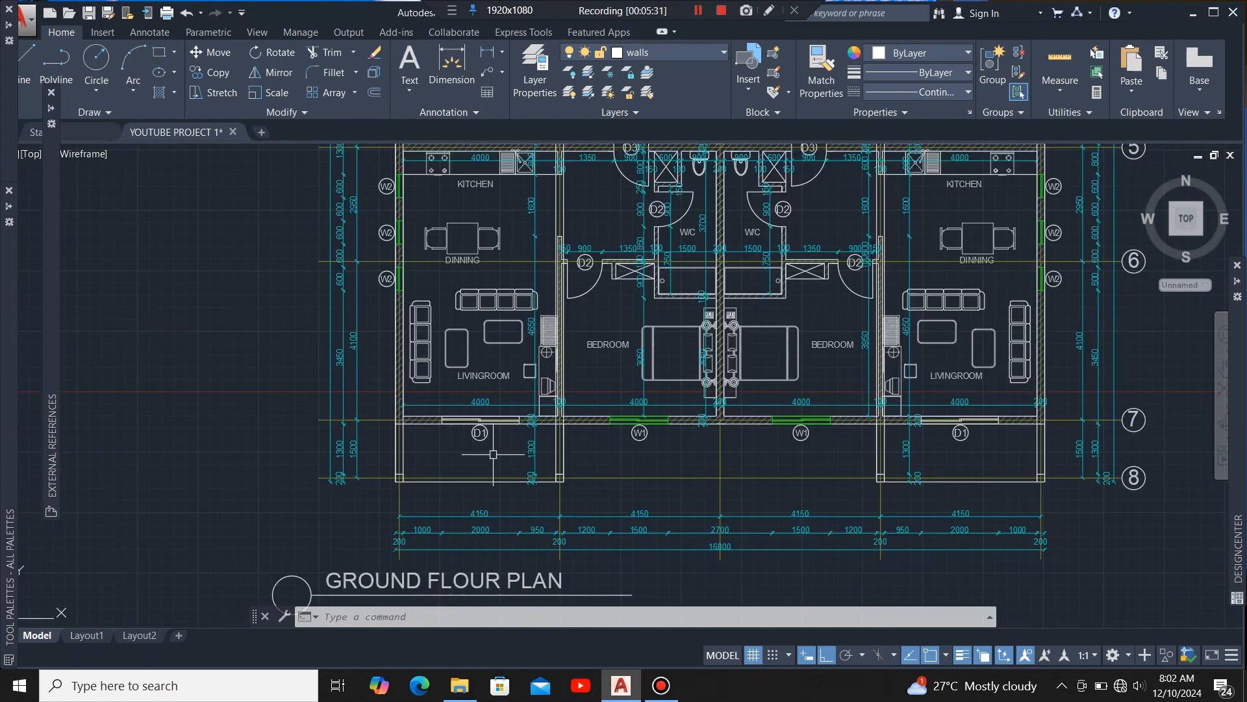
scroll(424, 439, up, 2)
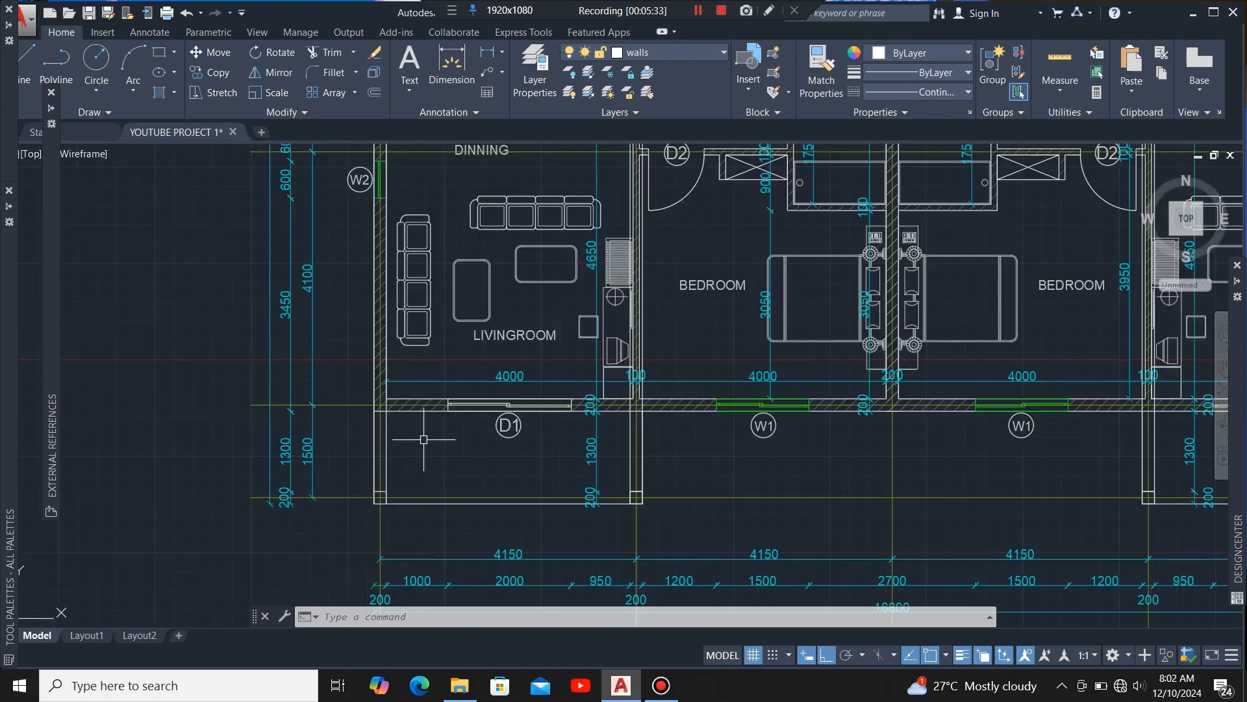
scroll(440, 369, down, 5)
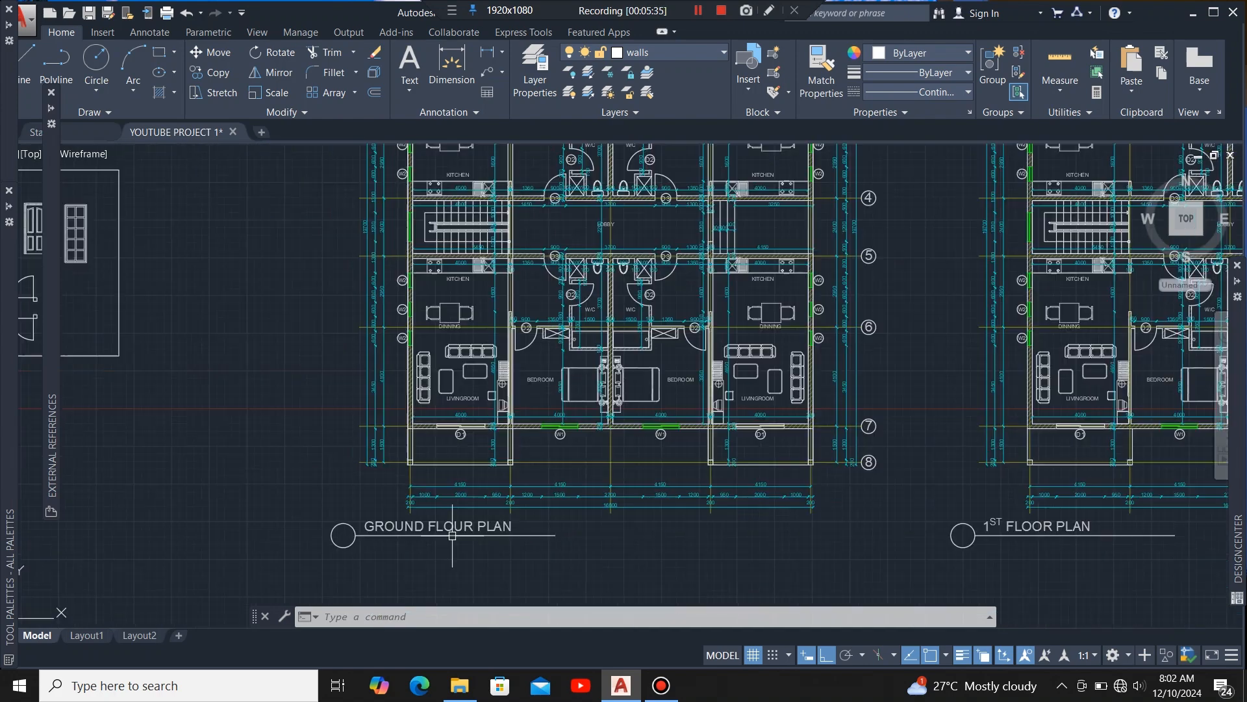
scroll(505, 226, up, 4)
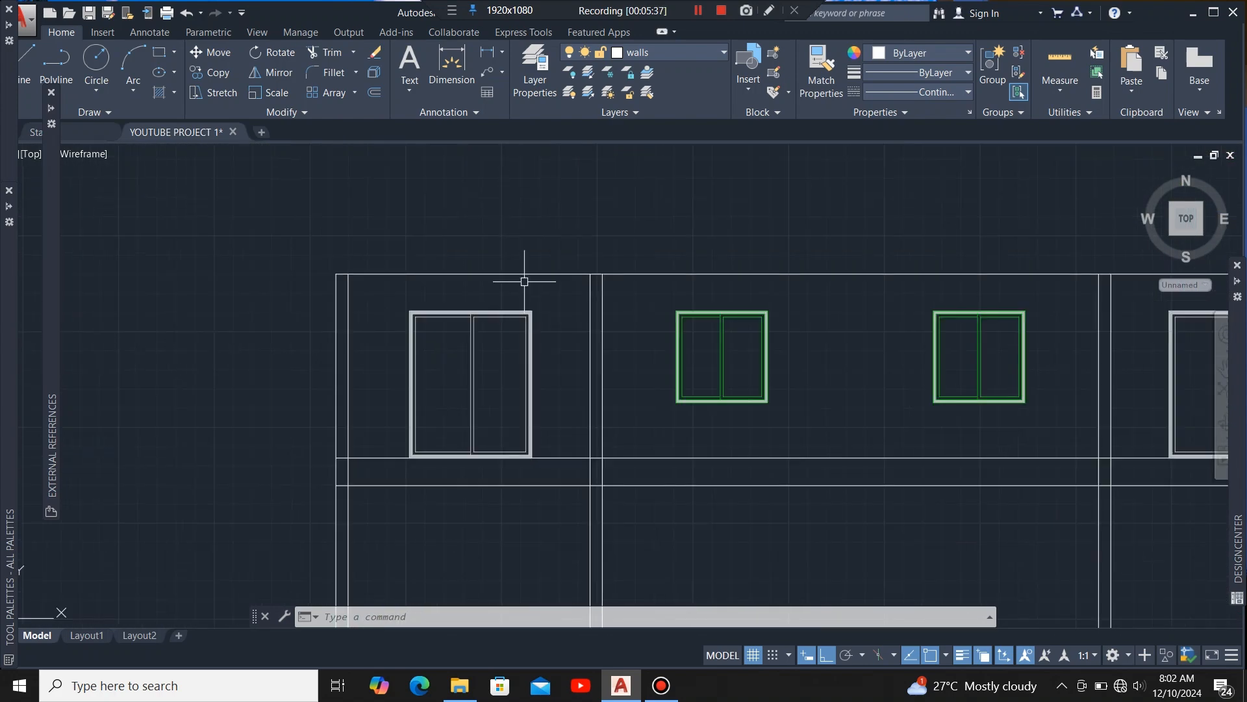
scroll(524, 273, down, 3)
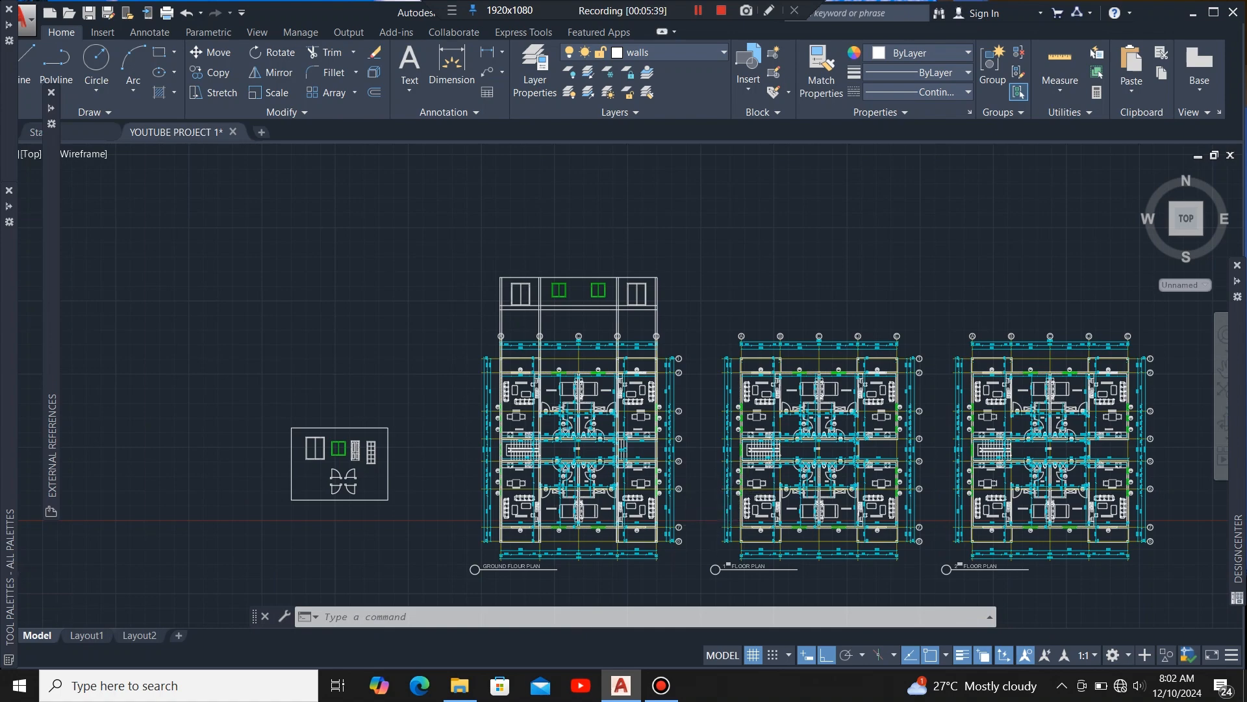
scroll(691, 514, up, 4)
scroll(455, 364, down, 4)
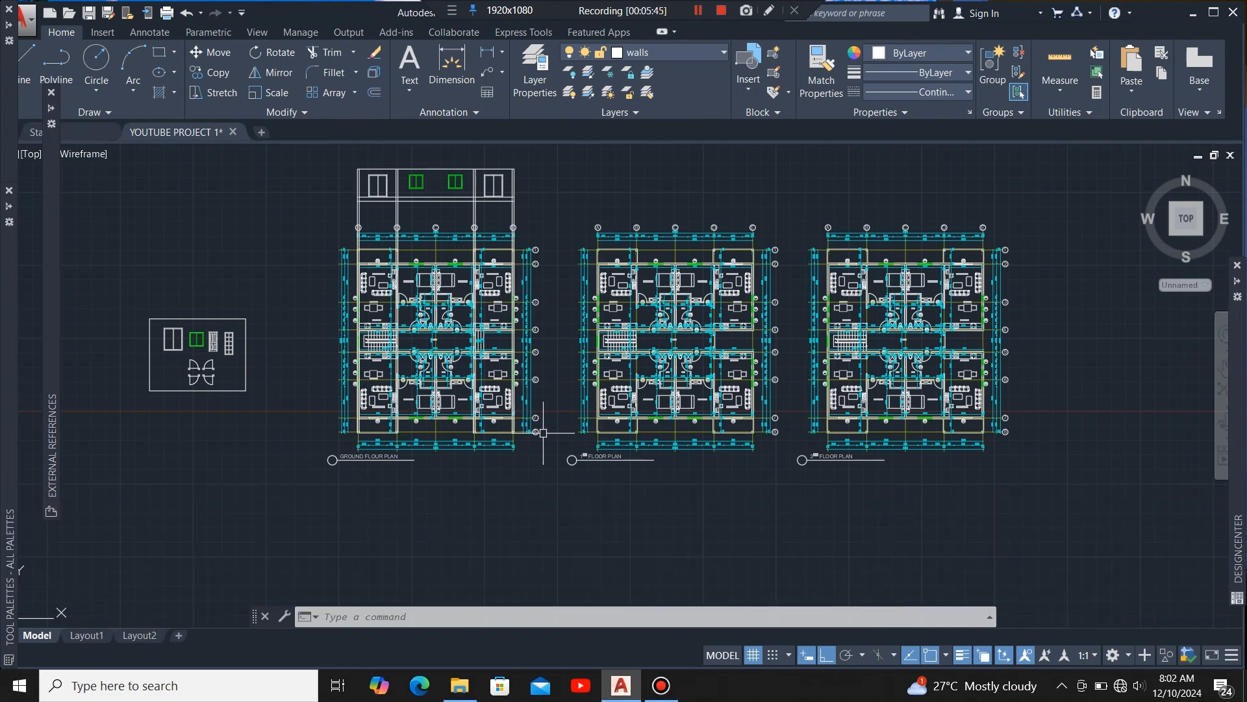
scroll(632, 436, down, 2)
scroll(664, 366, up, 2)
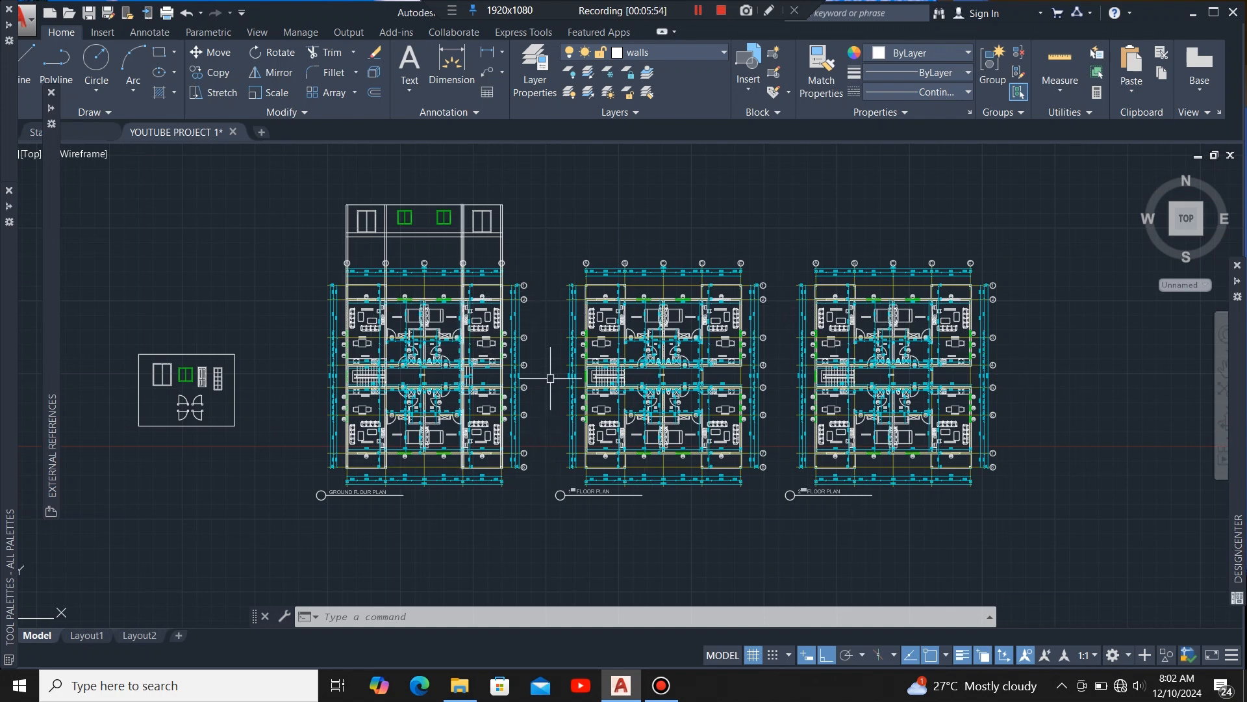
scroll(407, 244, up, 2)
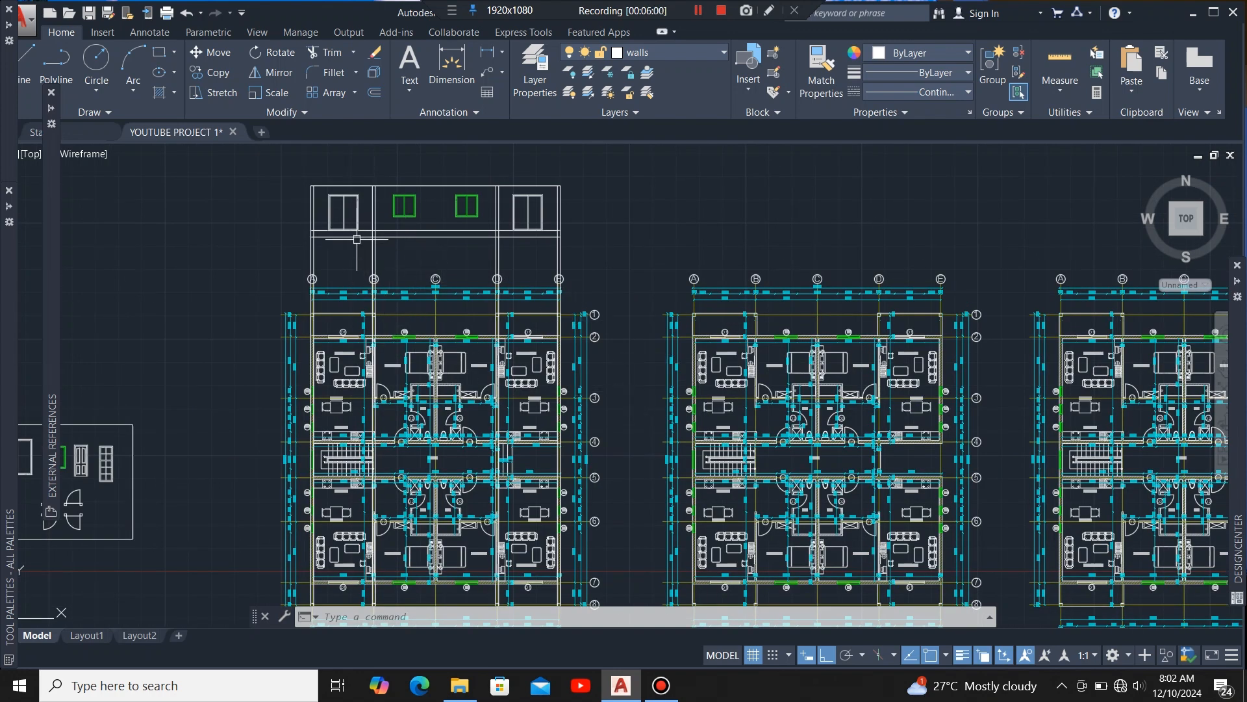
Step: Start a dimension on the elevation and make DIMENSION the current layer
scroll(308, 185, up, 6)
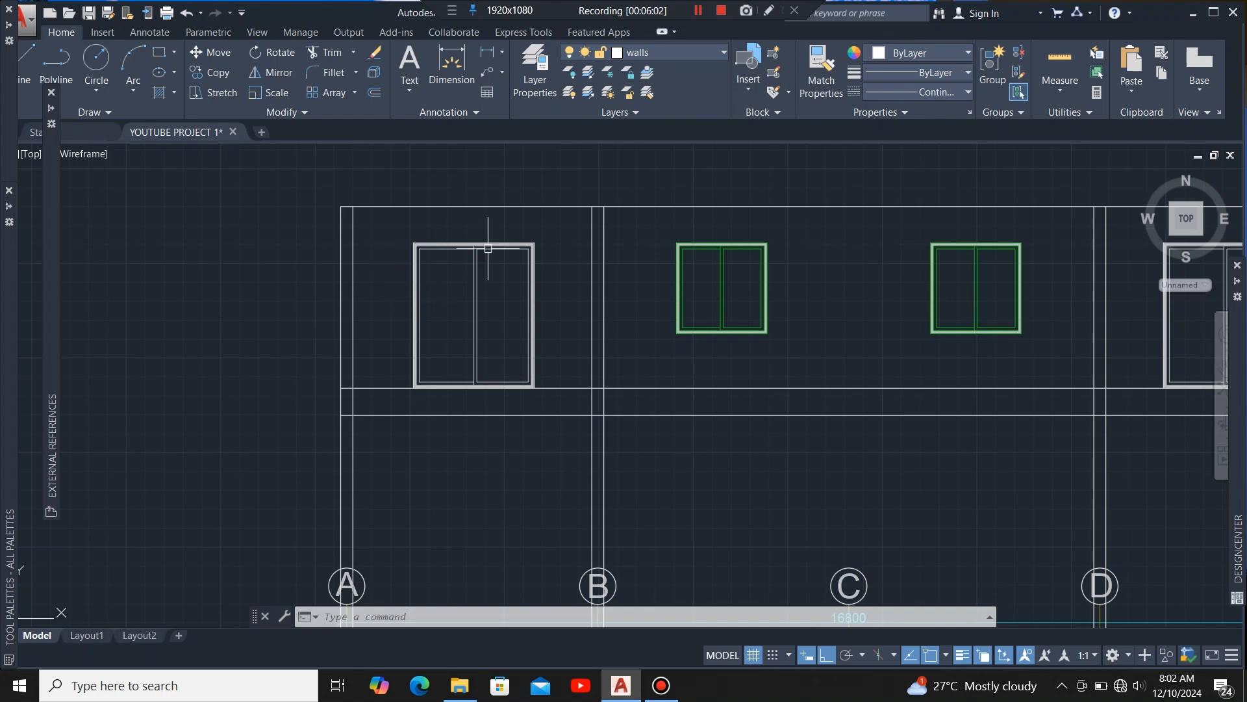
scroll(578, 198, up, 2)
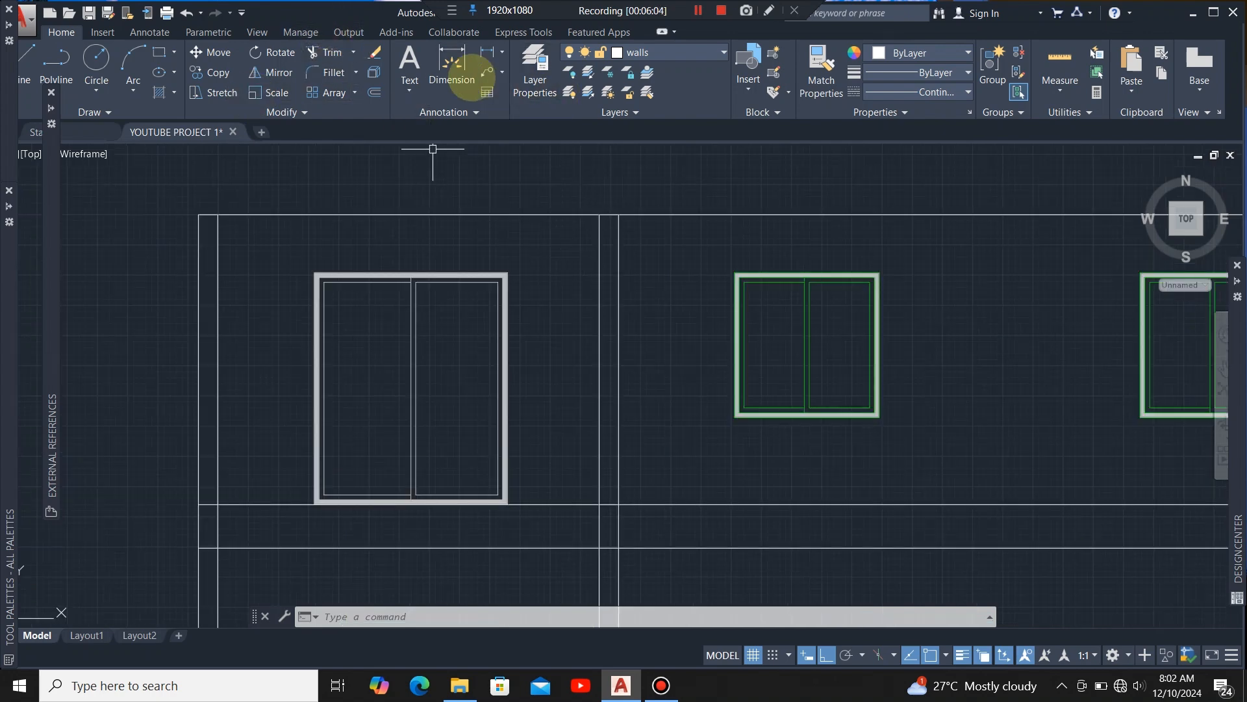
click(458, 68)
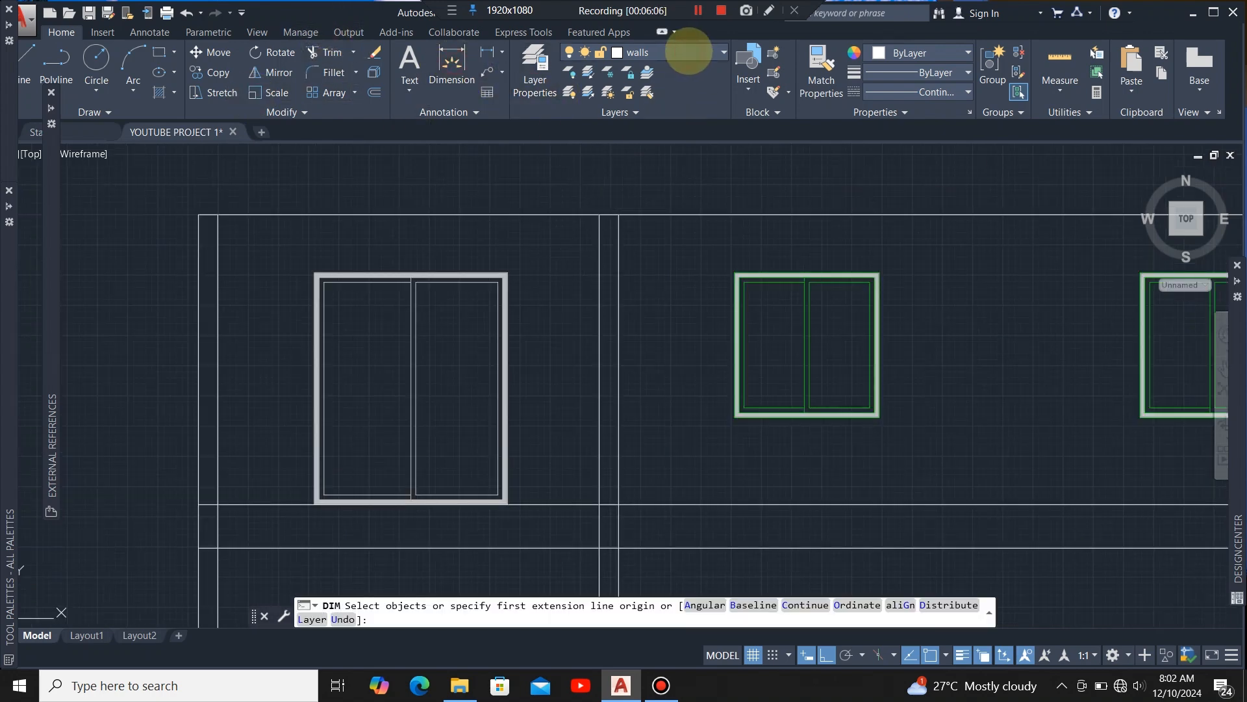
click(689, 52)
click(649, 129)
Step: Measure the vertical gap between the upper corner of the door between grids A and B and the elevation's top line
scroll(495, 246, up, 5)
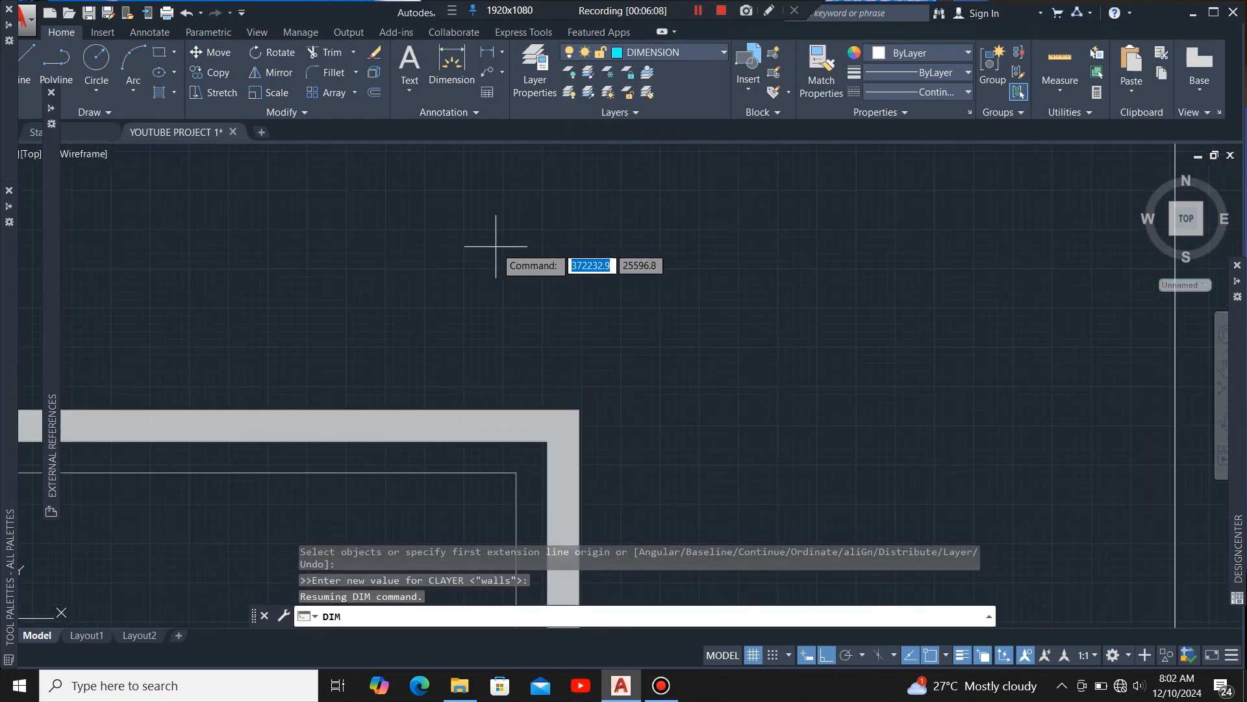
click(582, 406)
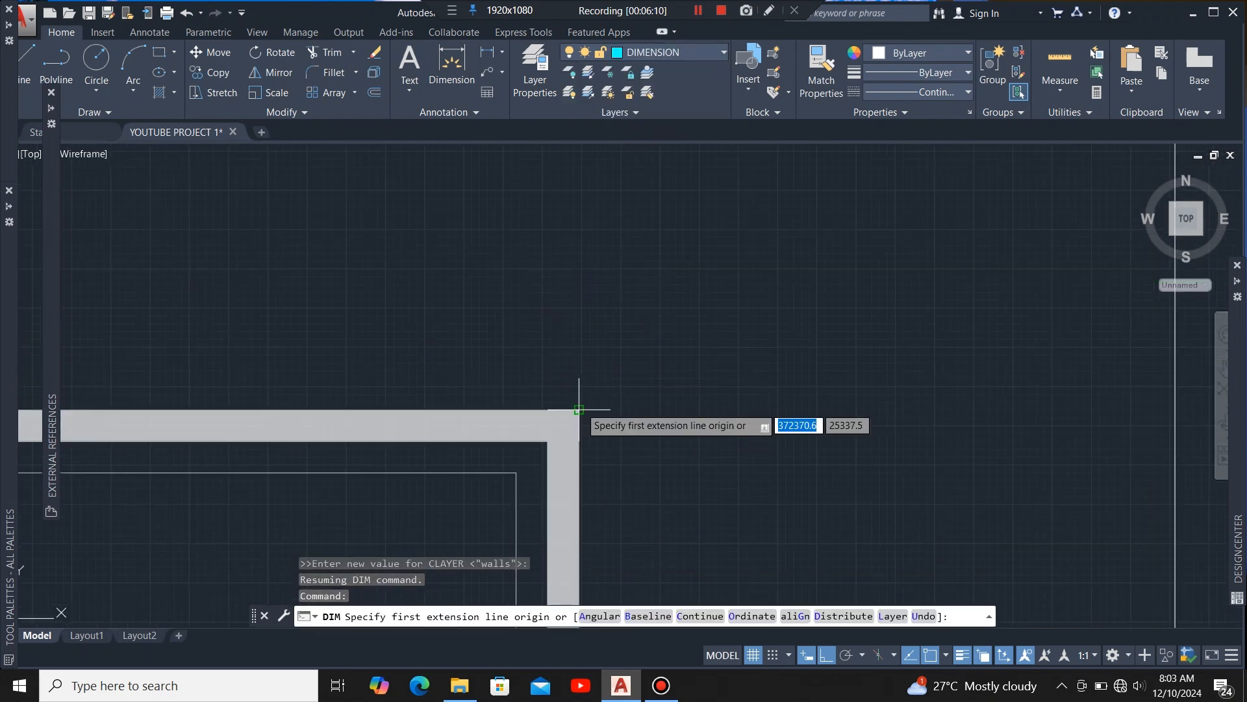
click(579, 410)
scroll(576, 405, down, 3)
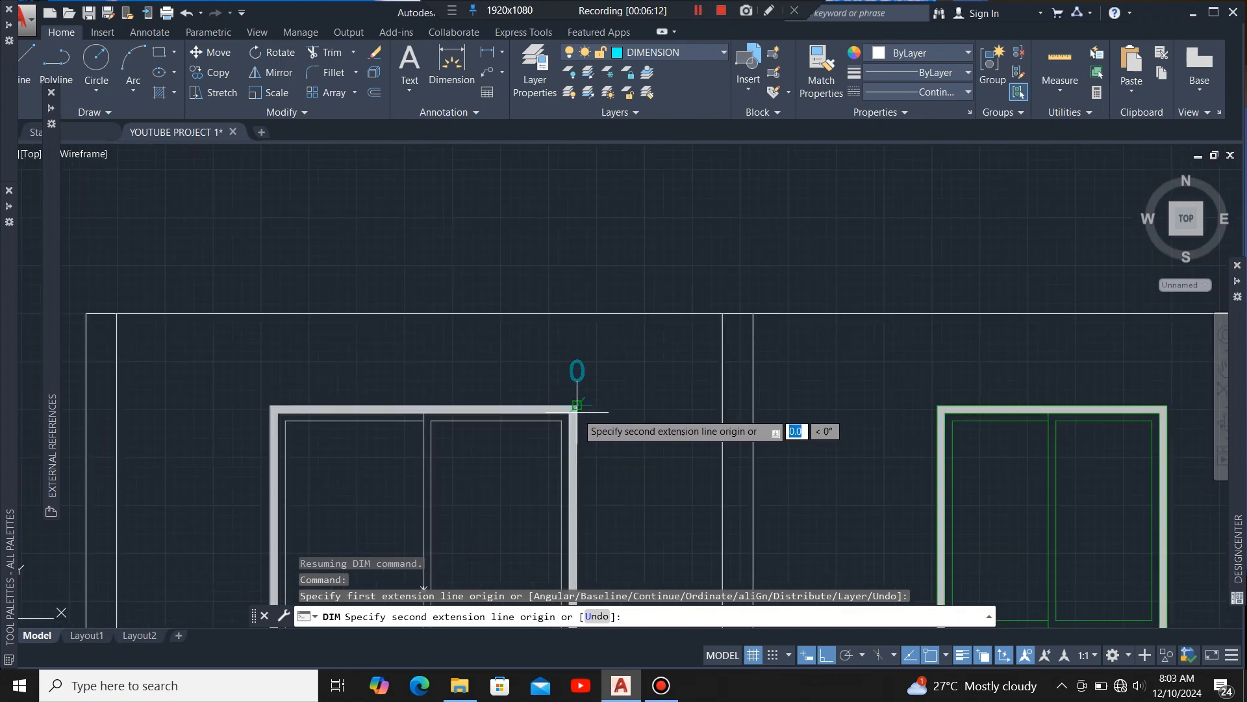
scroll(577, 405, up, 4)
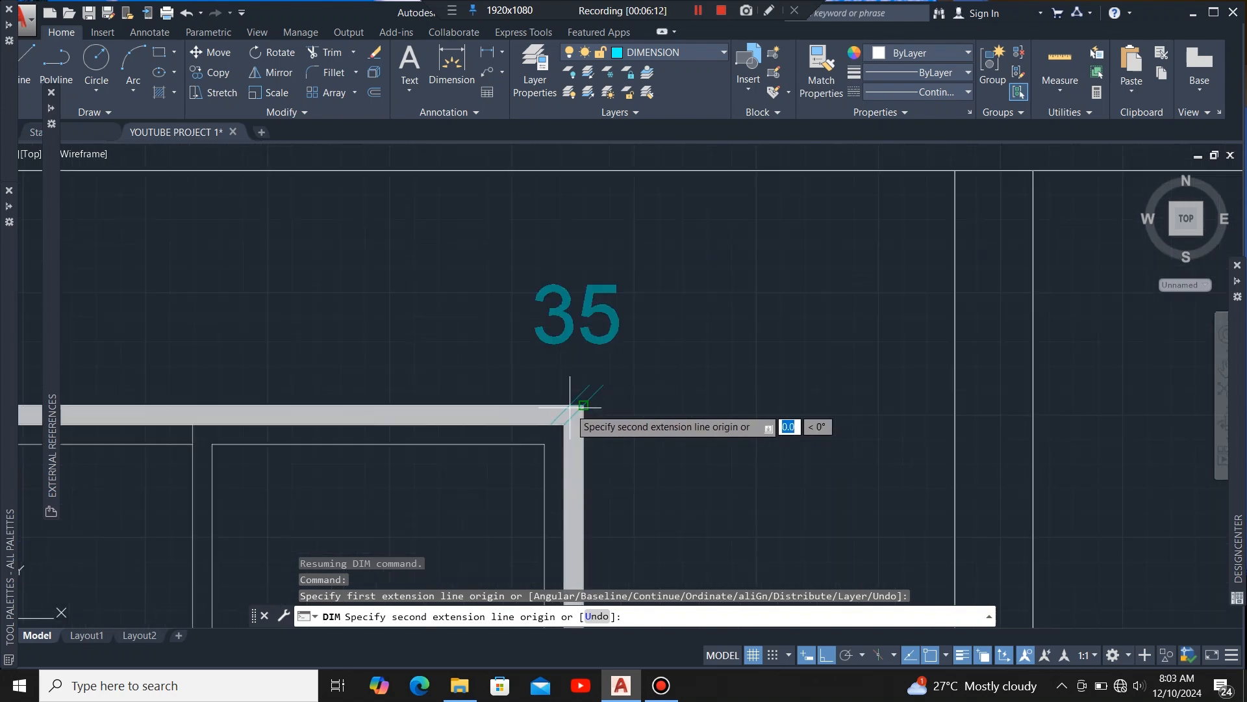
click(584, 171)
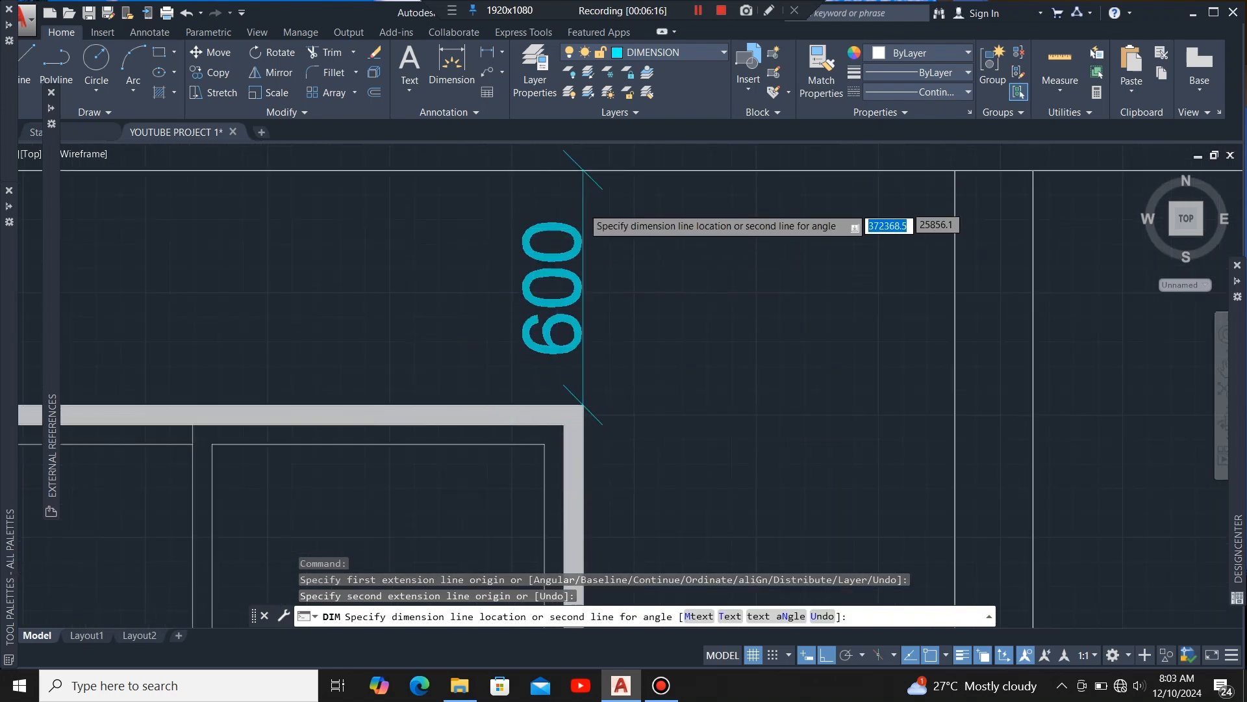
scroll(583, 206, down, 3)
scroll(585, 208, up, 3)
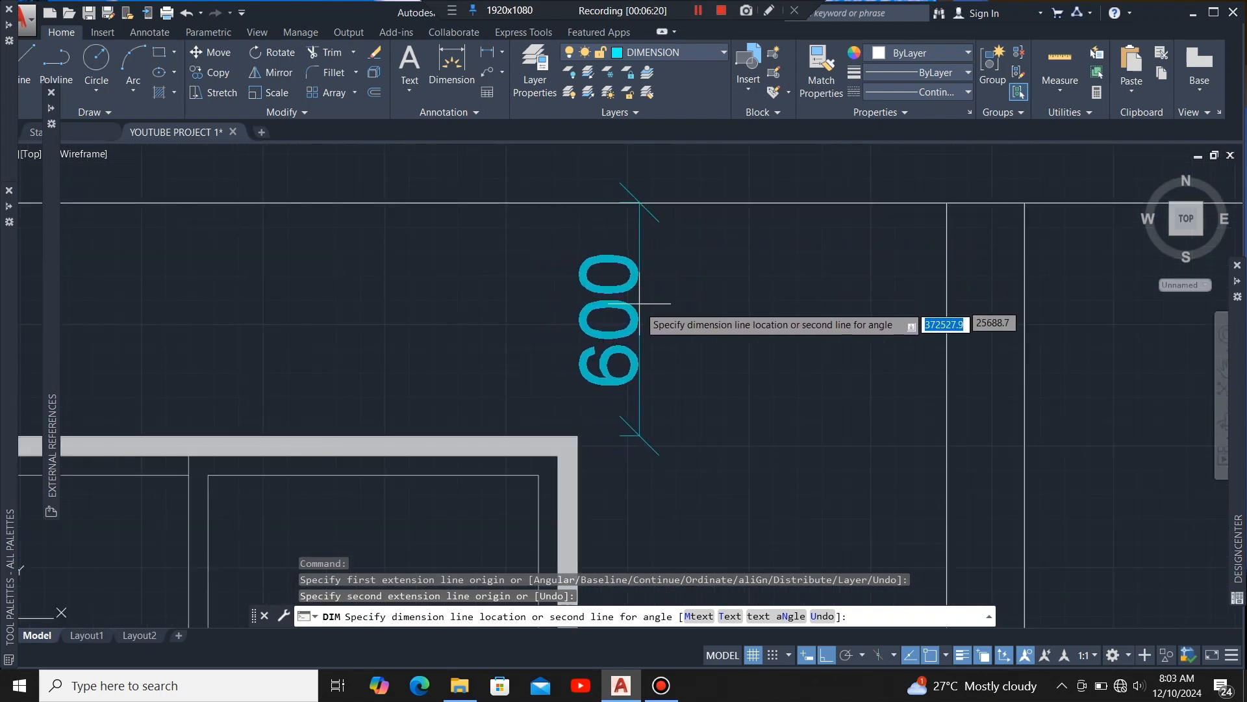
scroll(645, 321, down, 3)
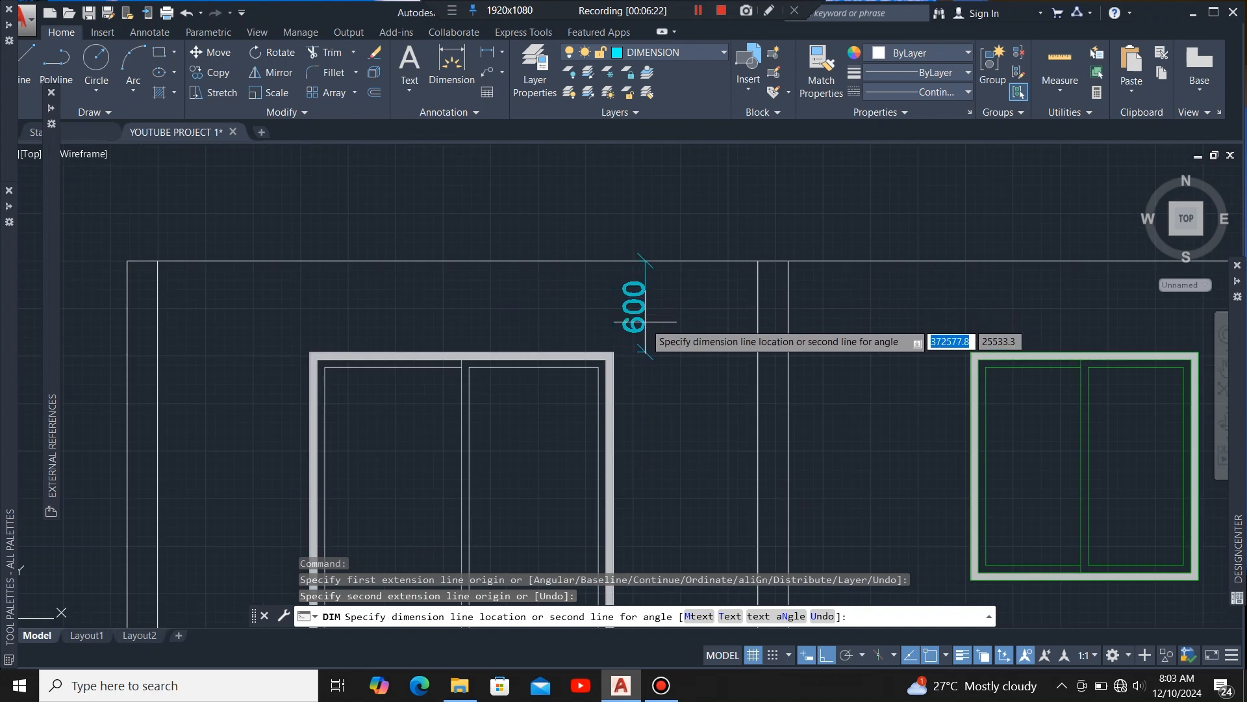
key(Escape)
Step: Offset the elevation's top horizontal line 600 mm downward to the head level of the doors and windows
scroll(657, 334, down, 4)
scroll(674, 270, up, 3)
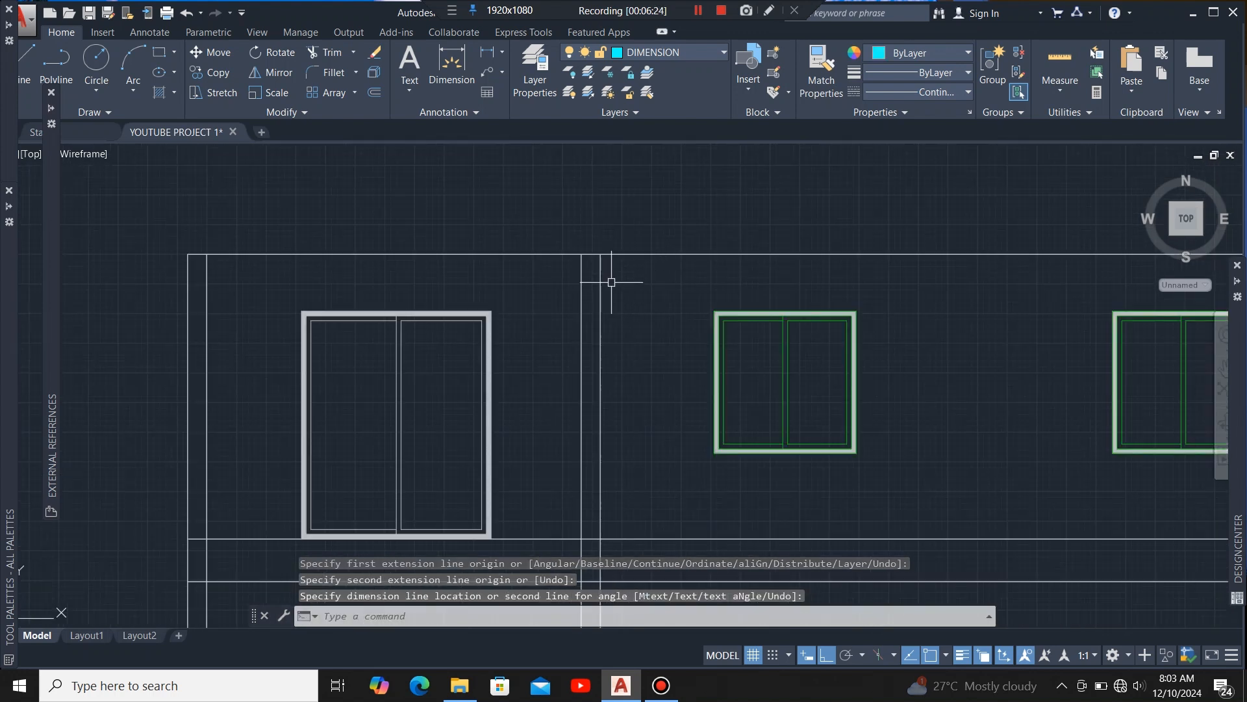
scroll(611, 282, up, 2)
click(656, 252)
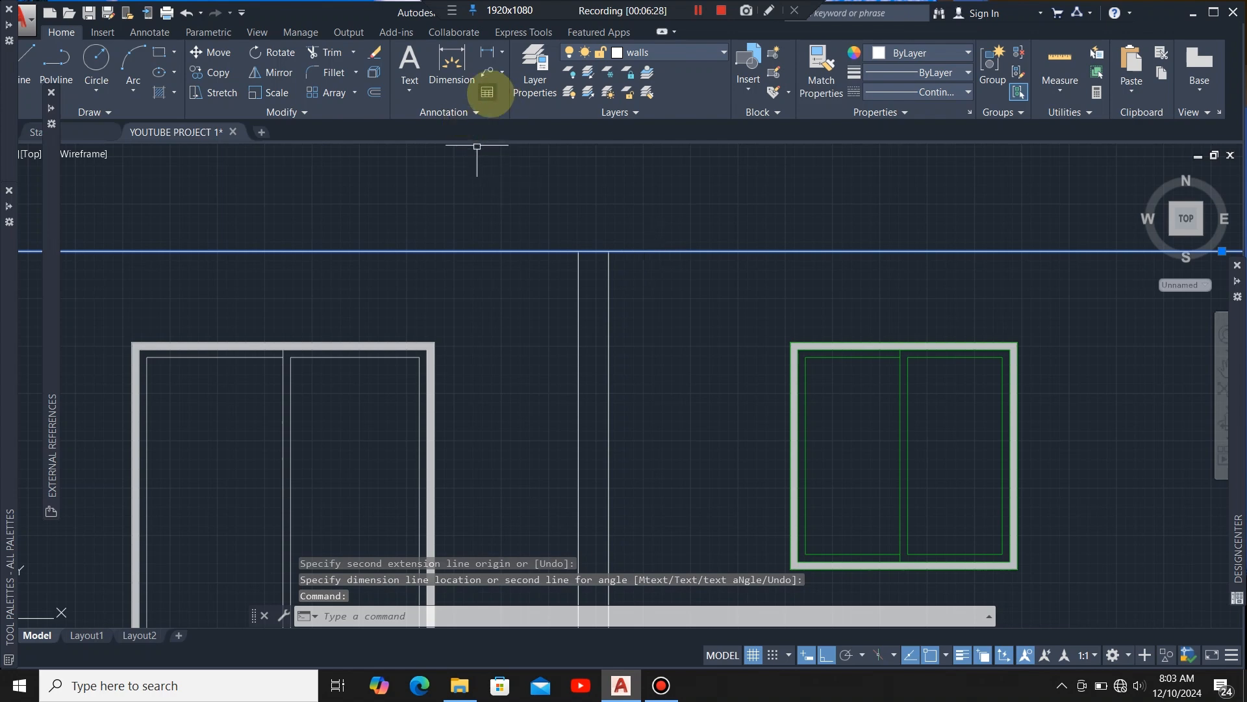
click(374, 90)
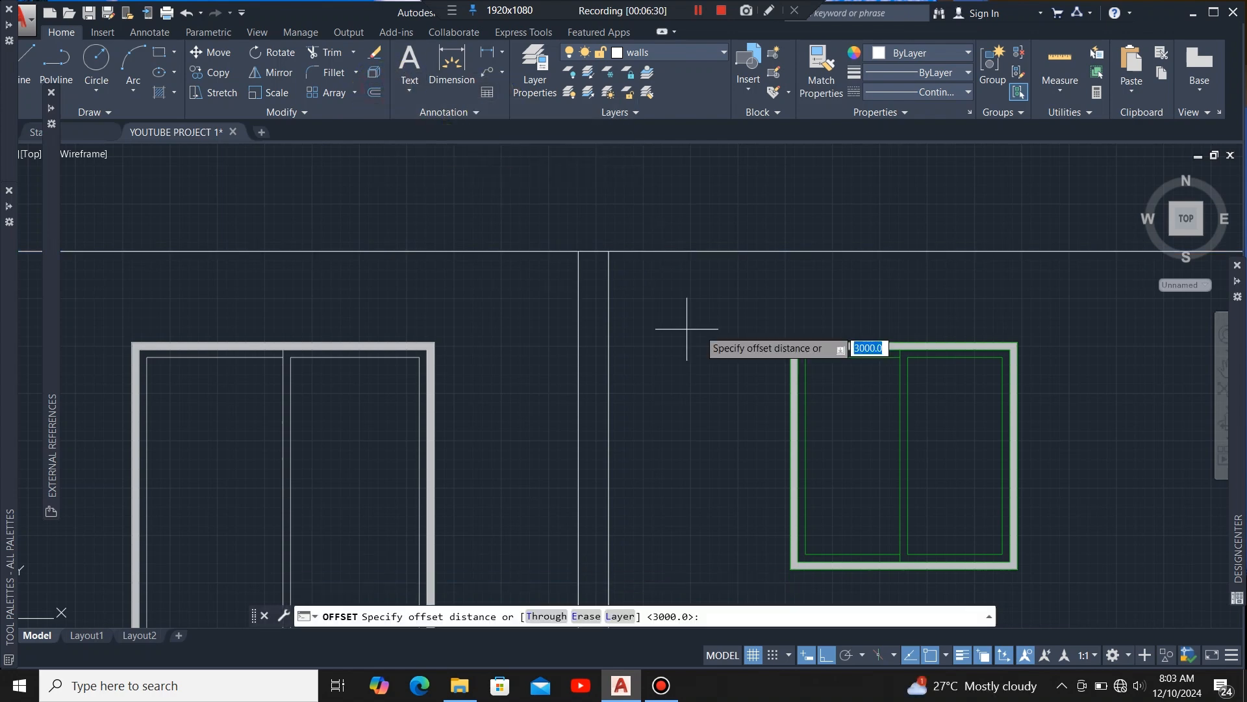
click(713, 252)
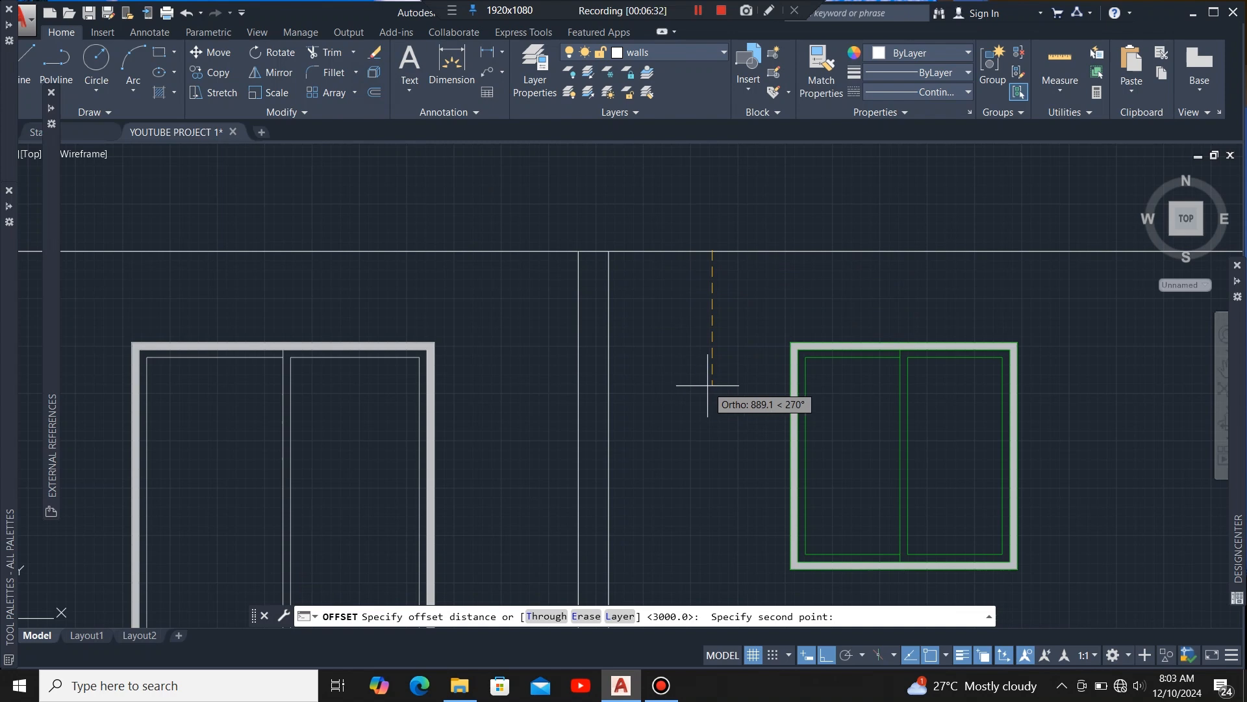
text(600)
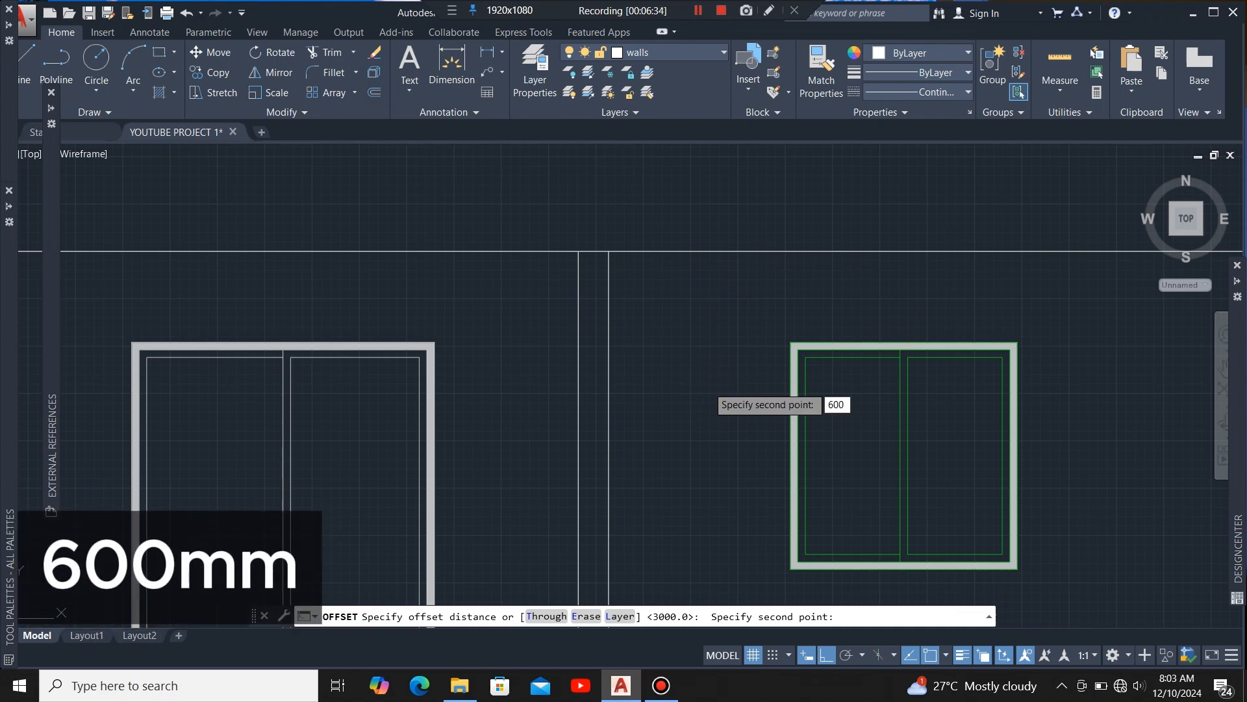
key(Return)
click(709, 380)
scroll(668, 279, down, 3)
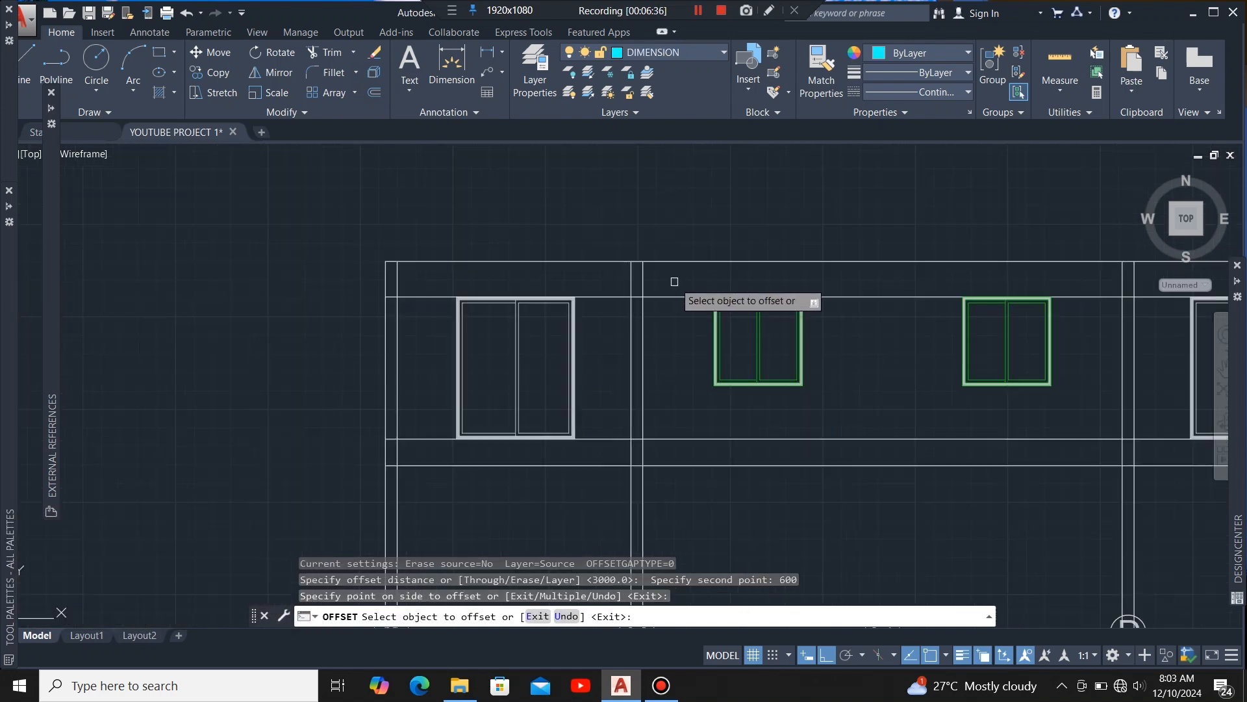
scroll(601, 313, up, 2)
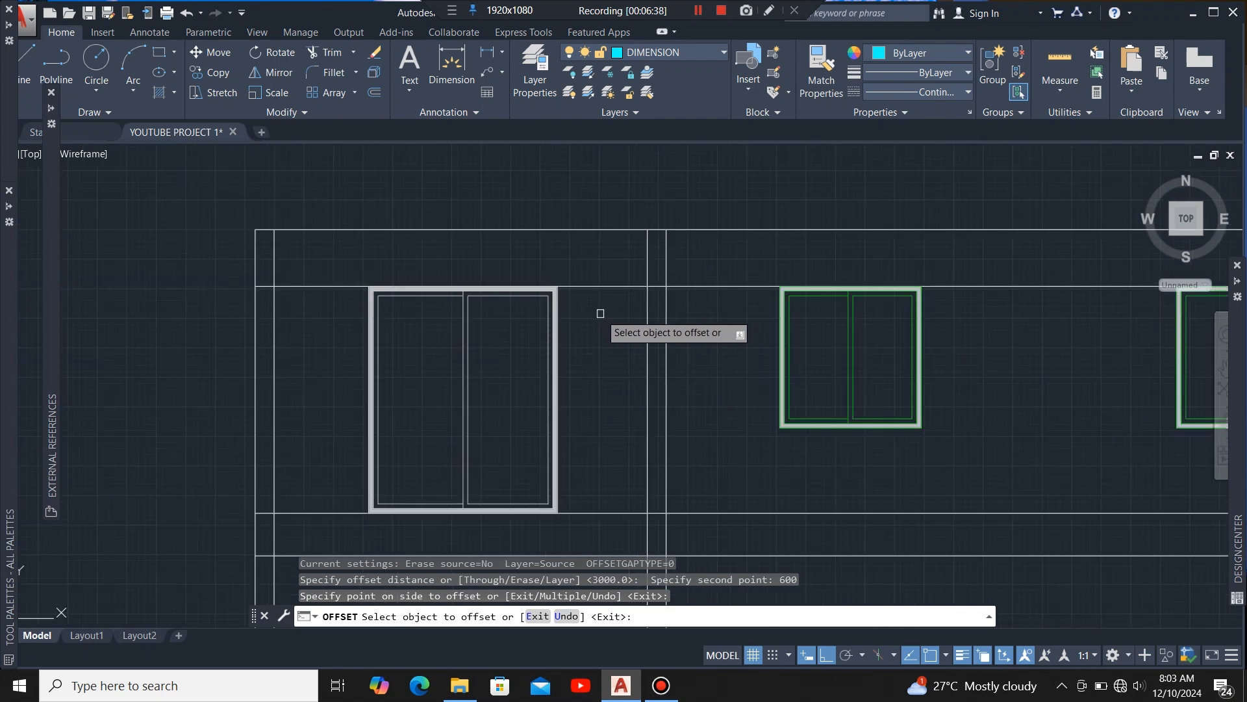
key(Escape)
Step: Fillet the wall line on the door side of grid B with the door-head line, using a 400 mm radius
click(646, 333)
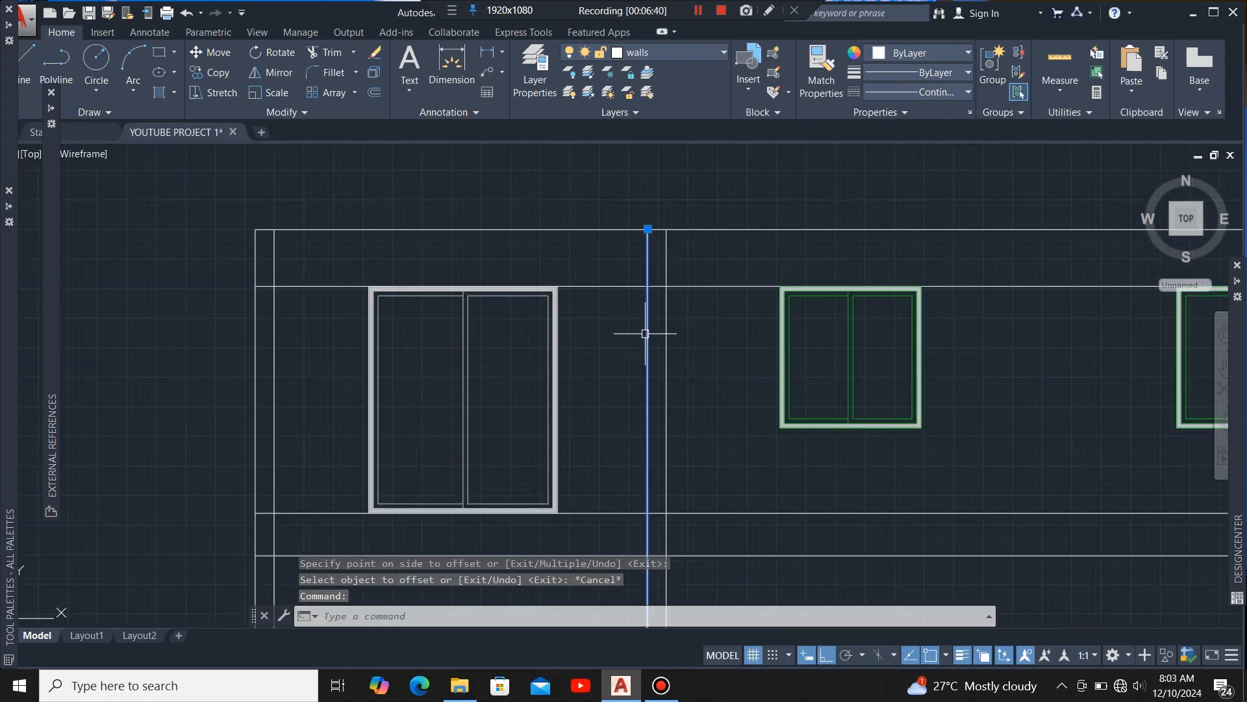
scroll(633, 335, down, 4)
scroll(619, 334, up, 3)
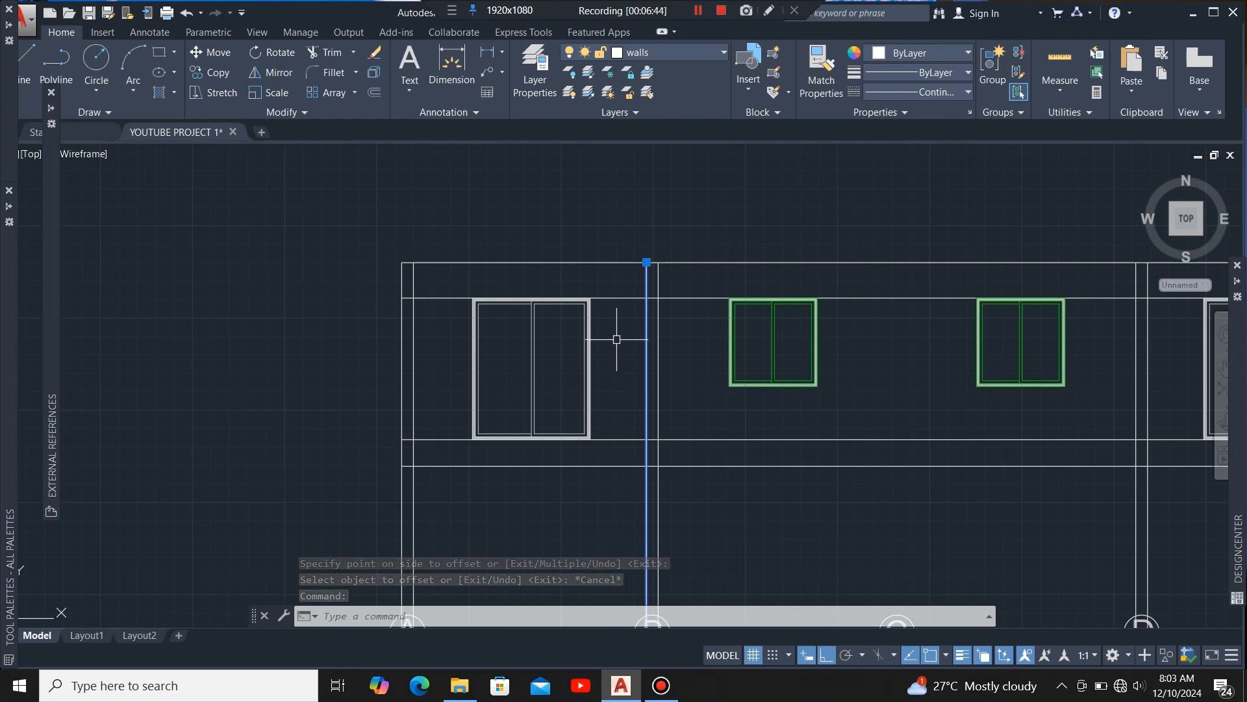
text(F)
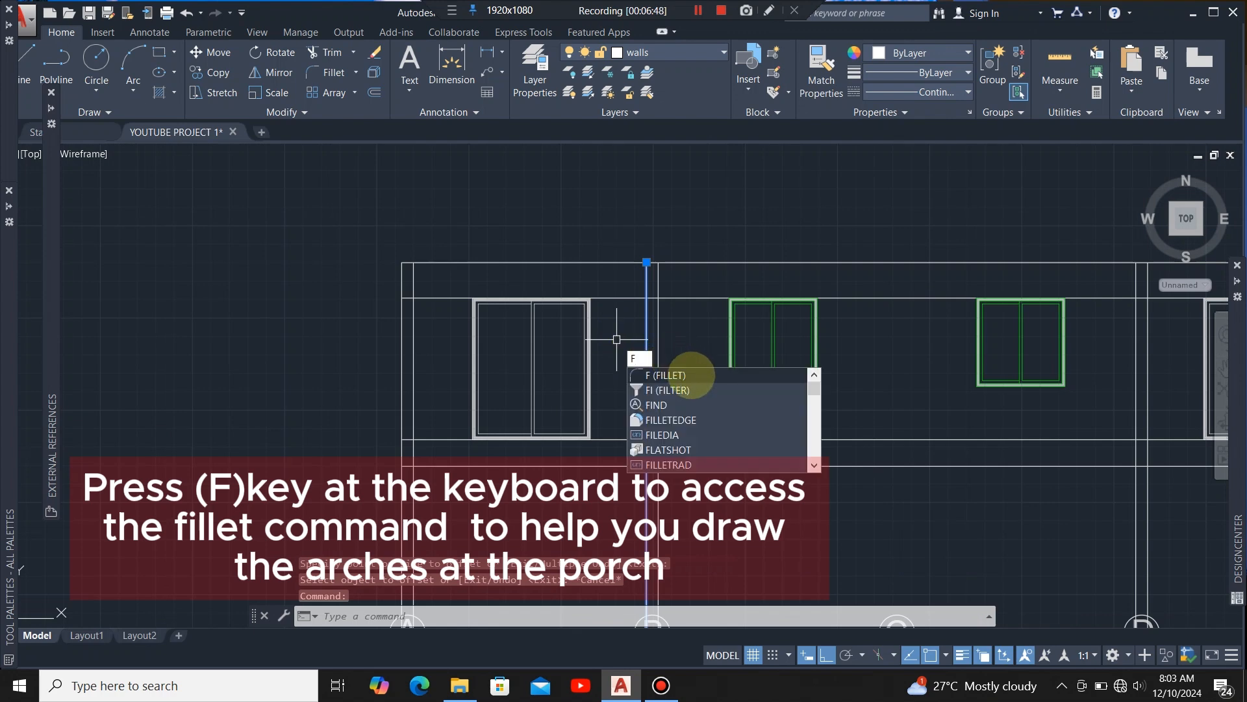
click(692, 375)
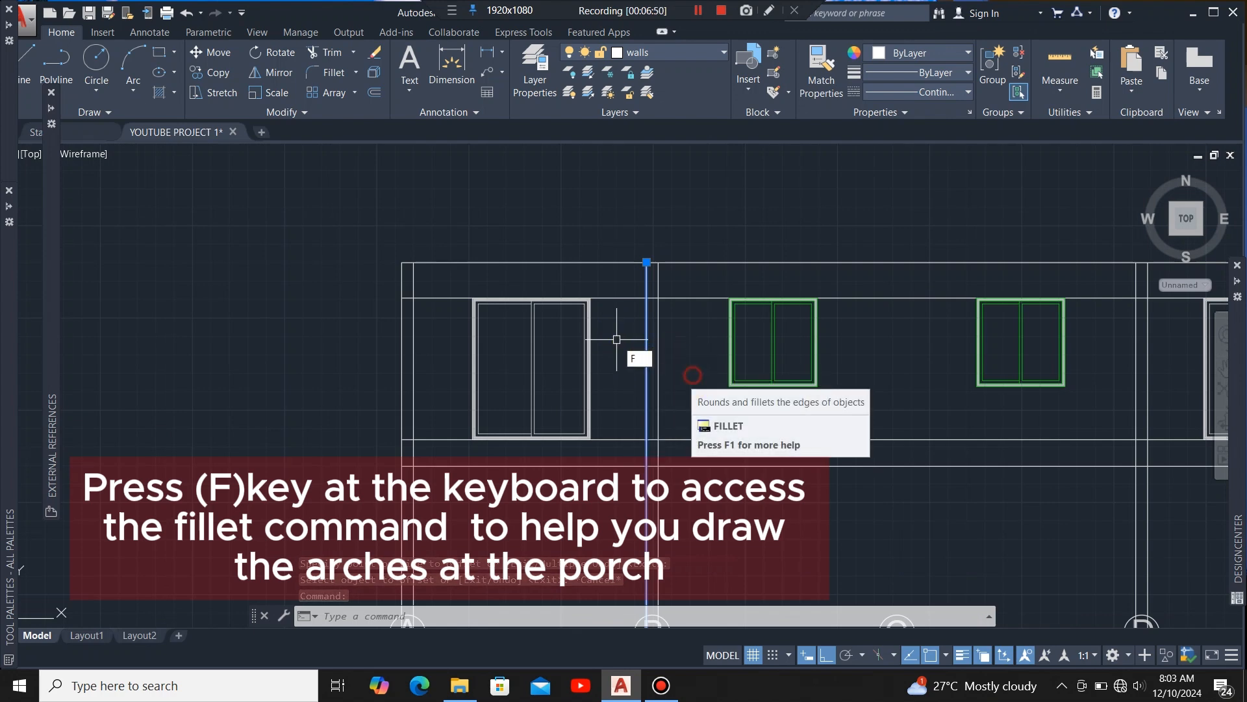
scroll(628, 313, up, 3)
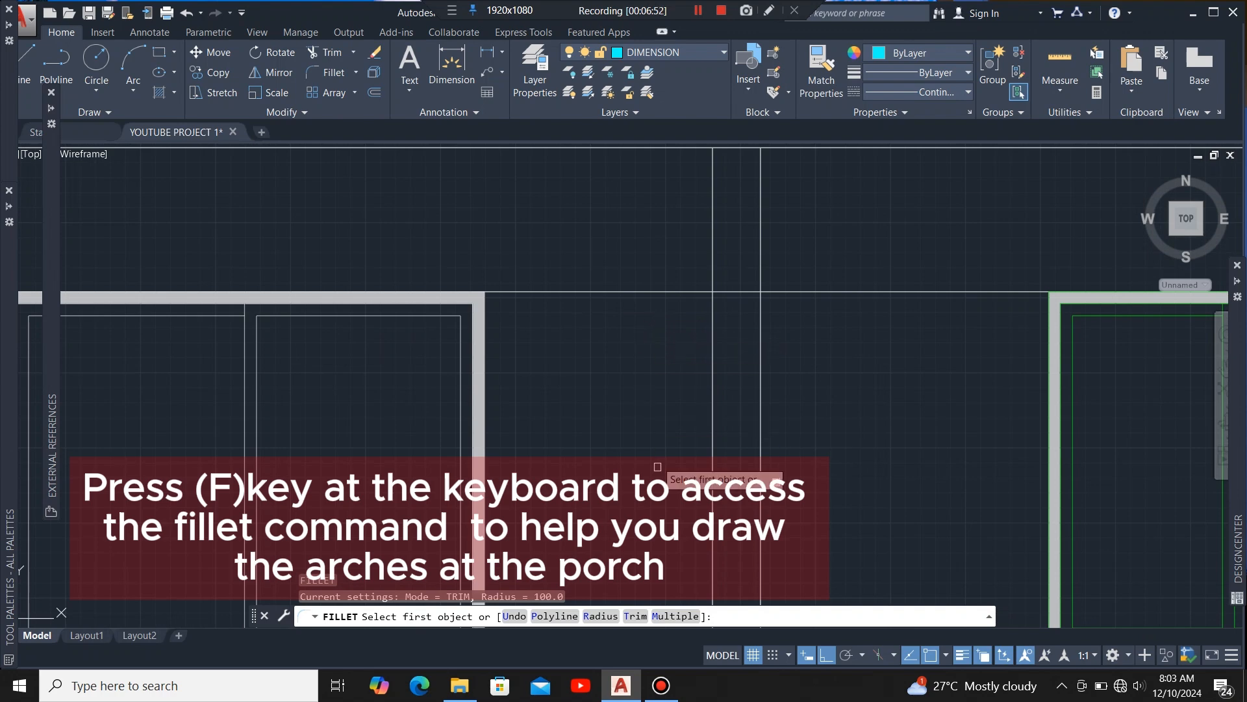
click(713, 349)
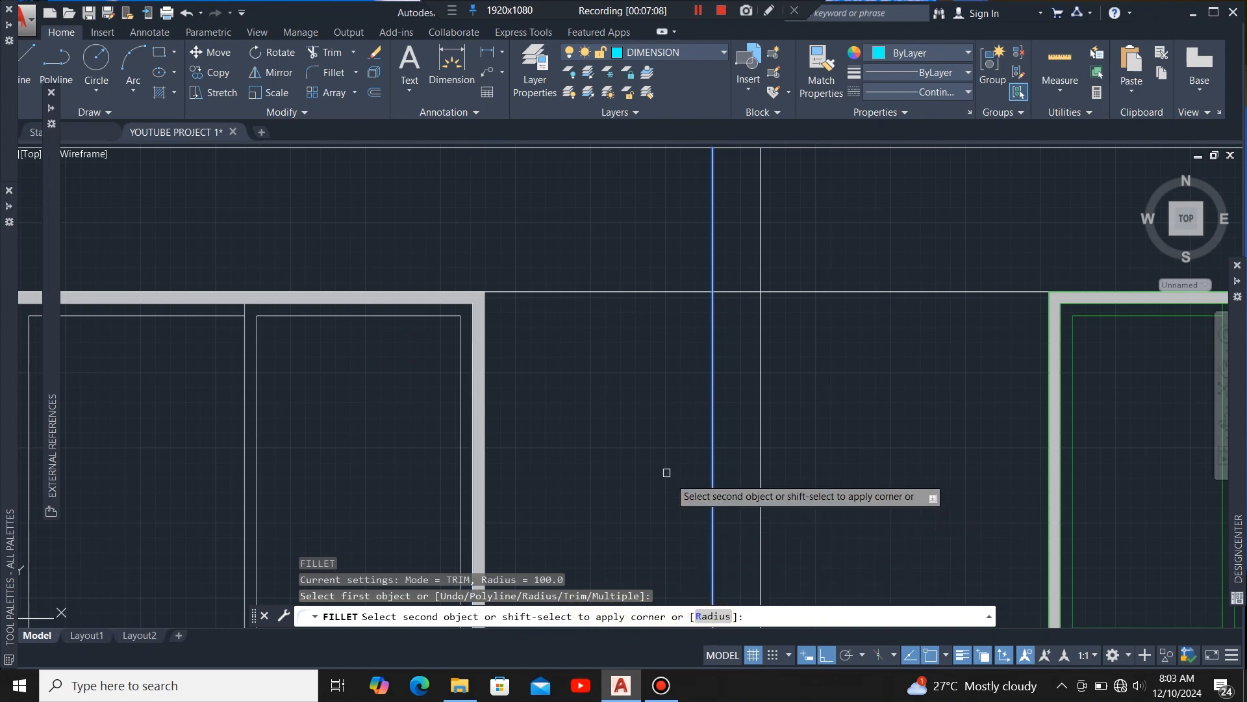
click(714, 616)
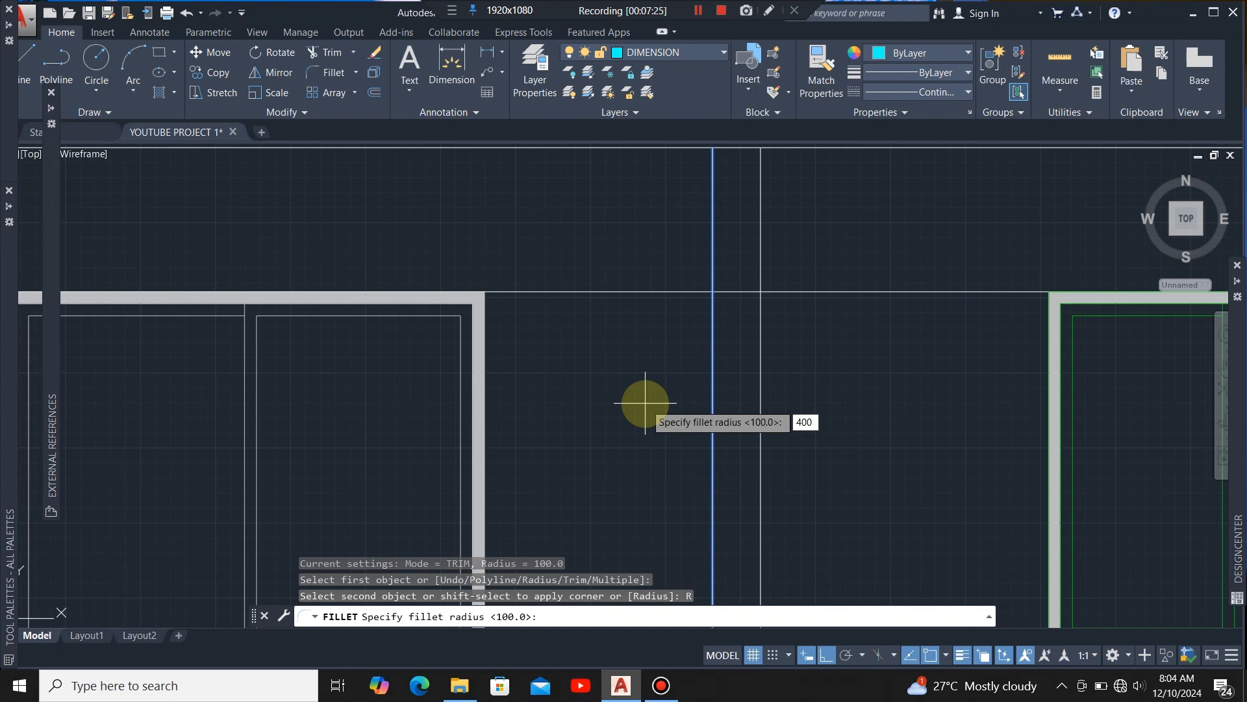
key(Return)
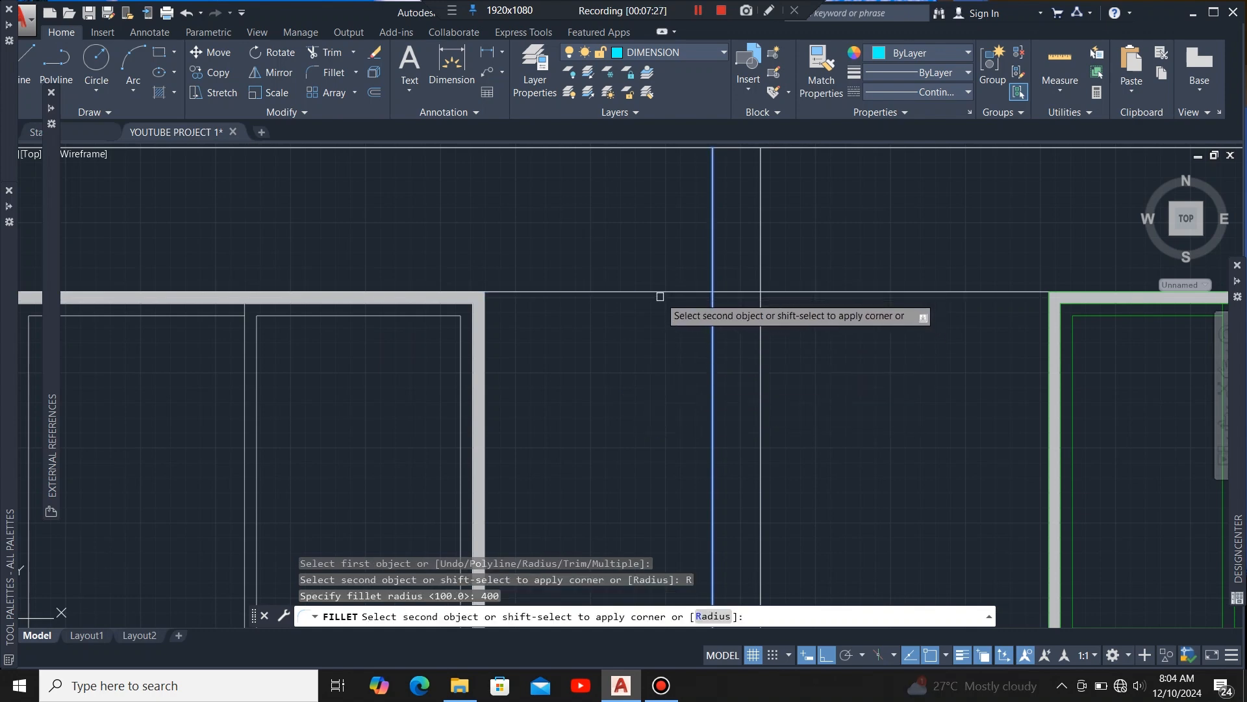
click(651, 290)
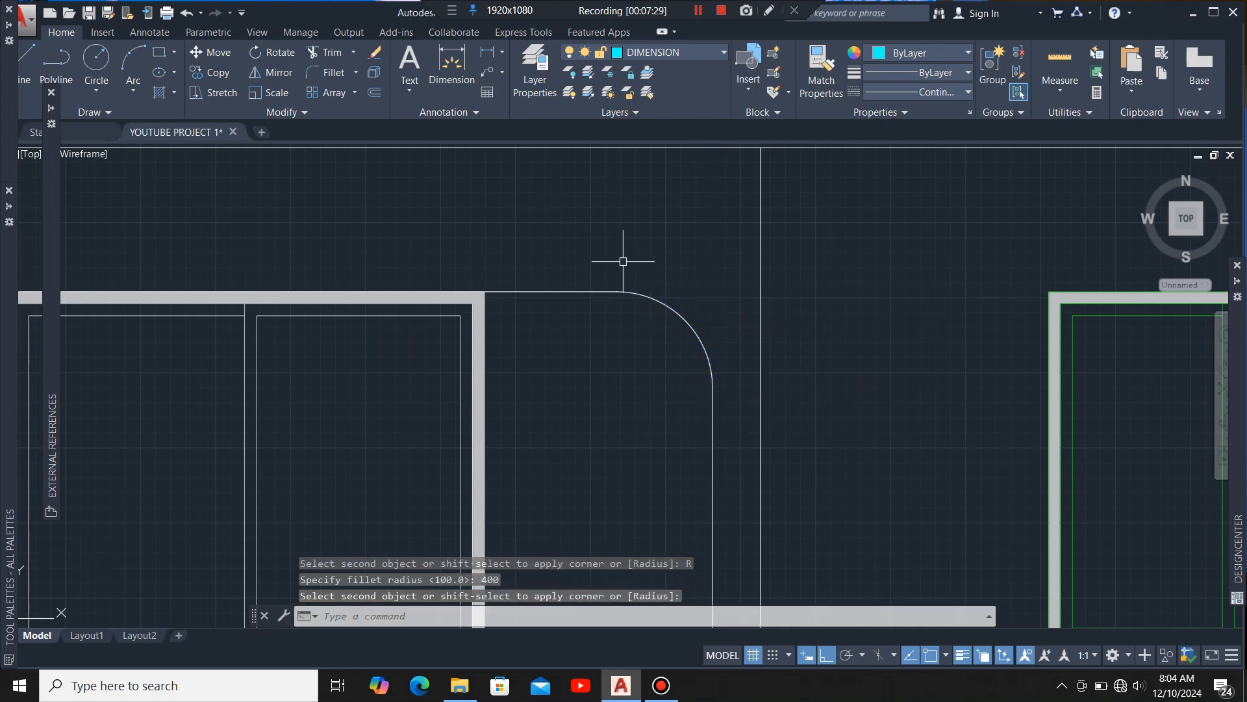
Step: Fillet the inner wall line at grid A with the door-head line at a 400 mm radius to complete the porch arch
scroll(685, 303, down, 4)
scroll(500, 292, up, 2)
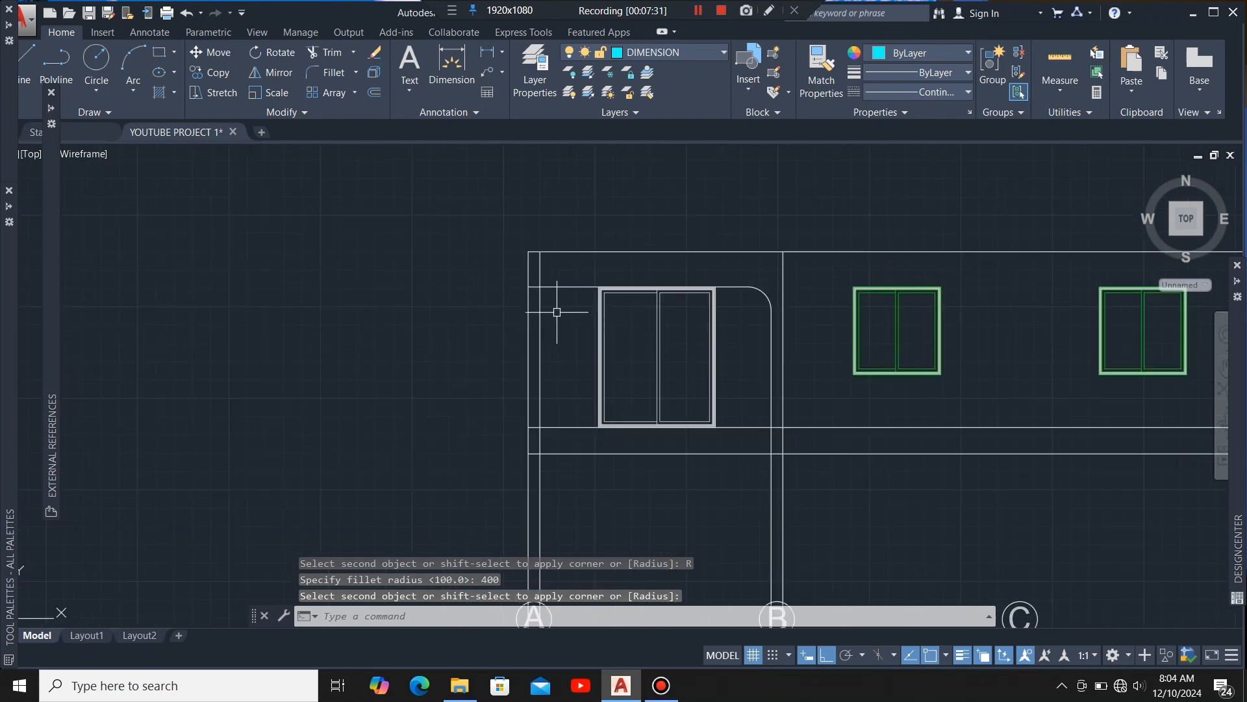
scroll(561, 294, up, 2)
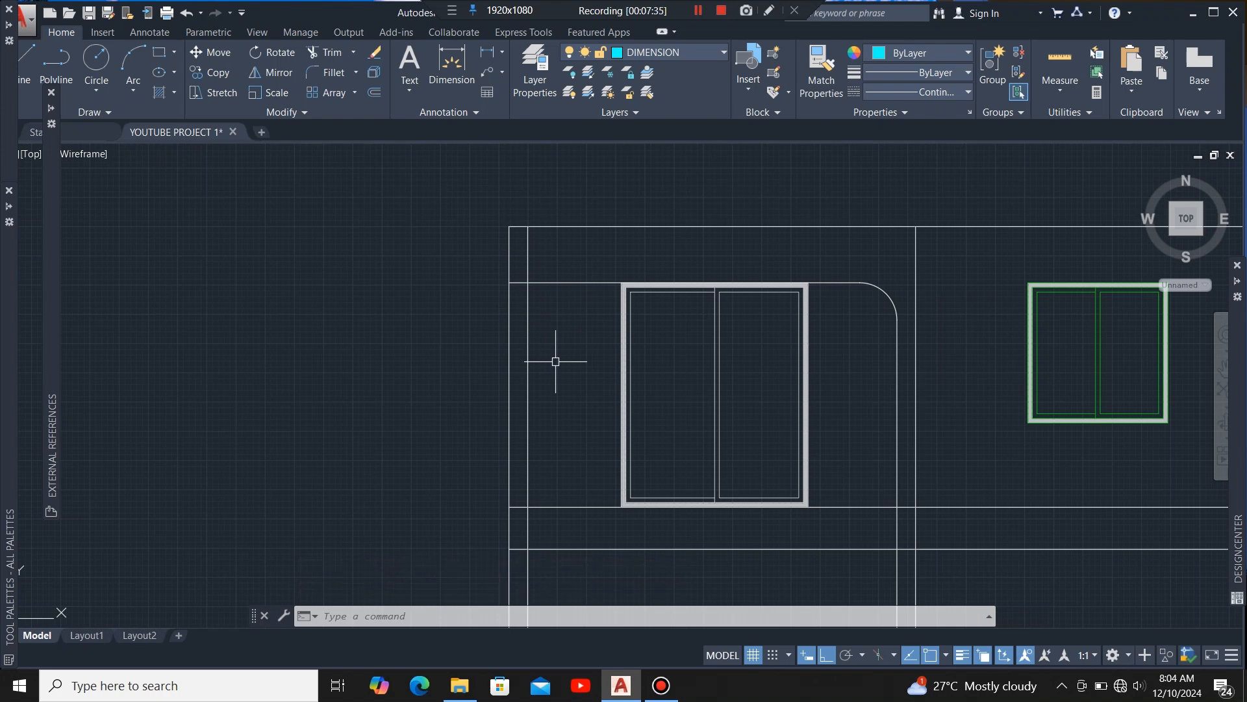
key(Return)
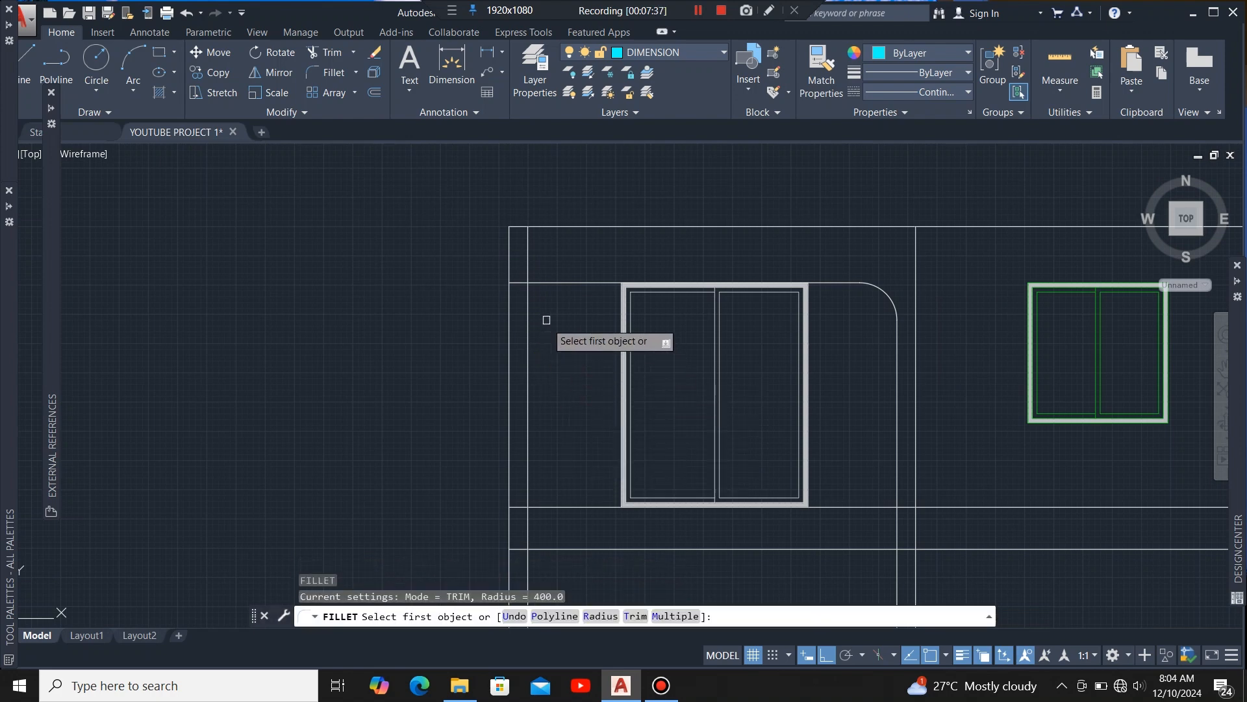
click(529, 313)
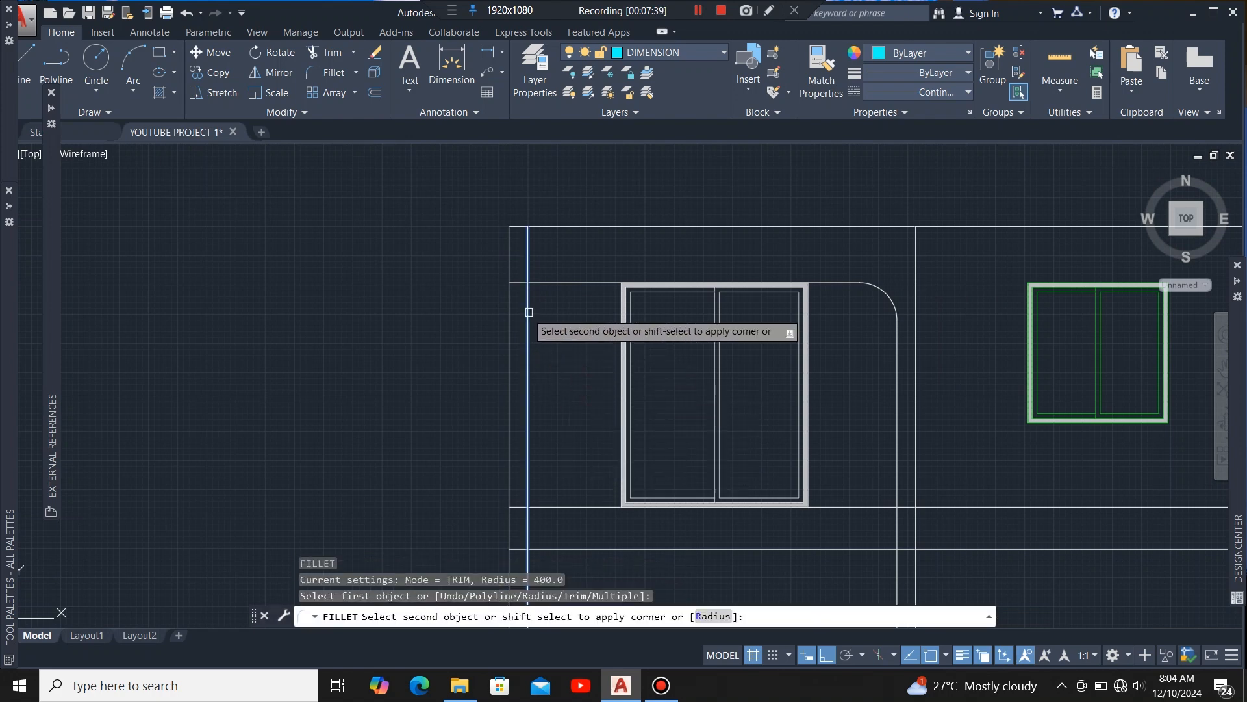
click(550, 284)
Step: Examine the arched porch opening between grids A and B and the matching bay between grids D and E
scroll(446, 320, down, 4)
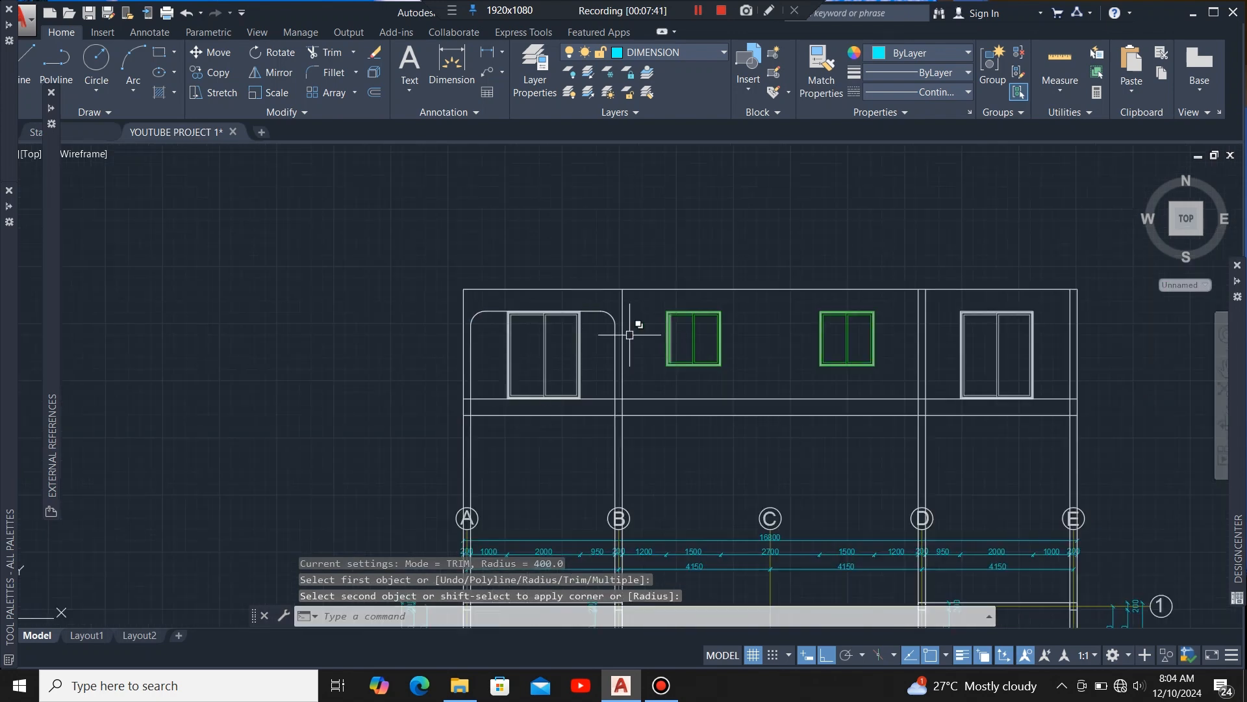
scroll(487, 326, up, 2)
scroll(491, 297, up, 2)
scroll(601, 354, down, 4)
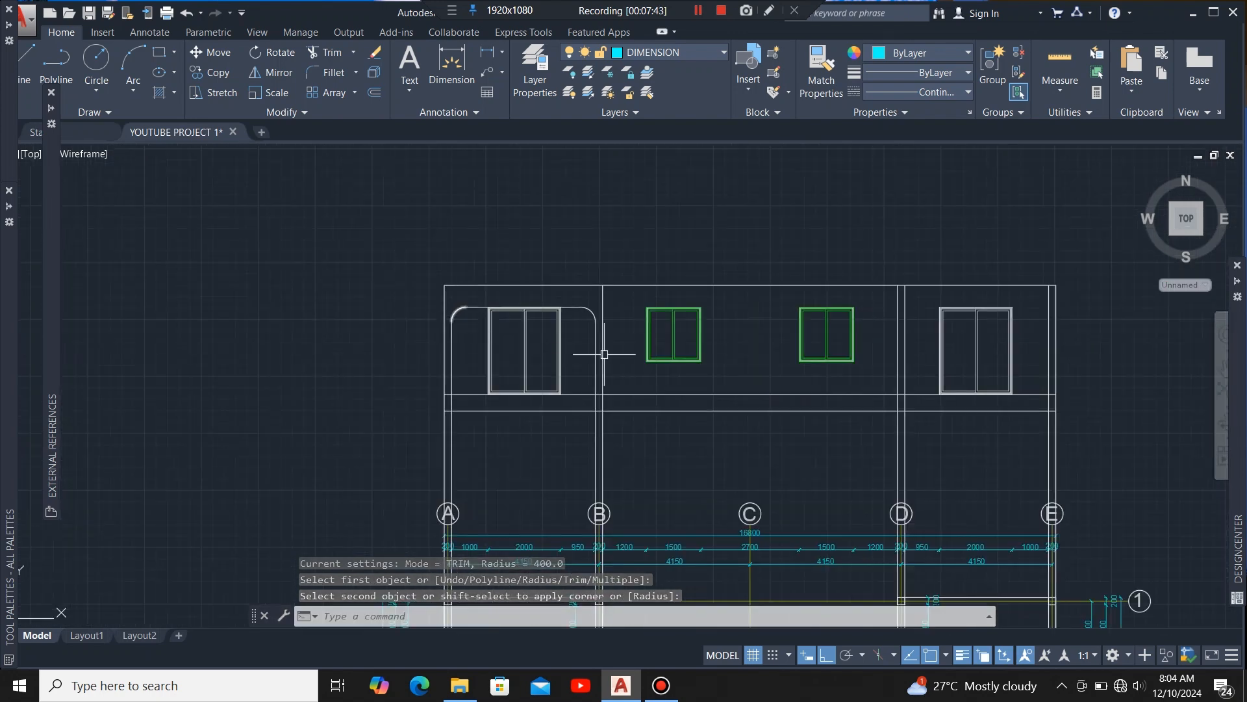
scroll(654, 362, up, 2)
scroll(449, 358, down, 4)
scroll(653, 338, up, 2)
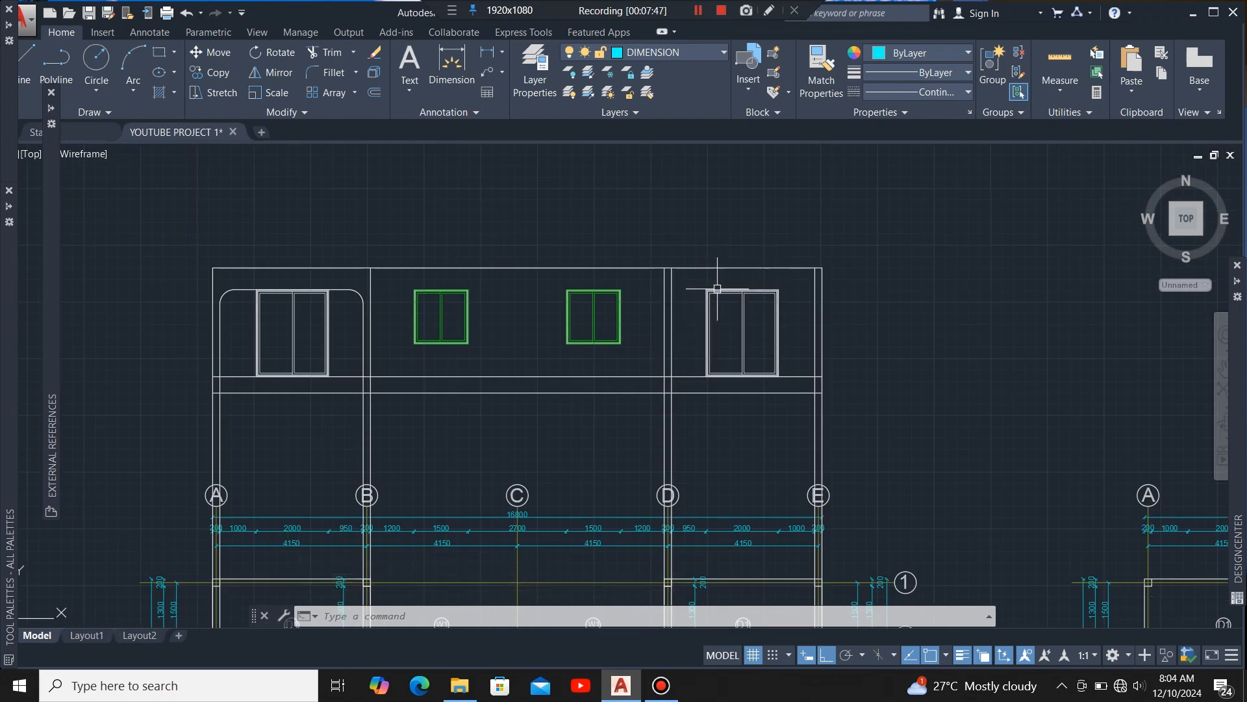
scroll(717, 288, down, 2)
scroll(465, 326, up, 2)
scroll(514, 318, down, 2)
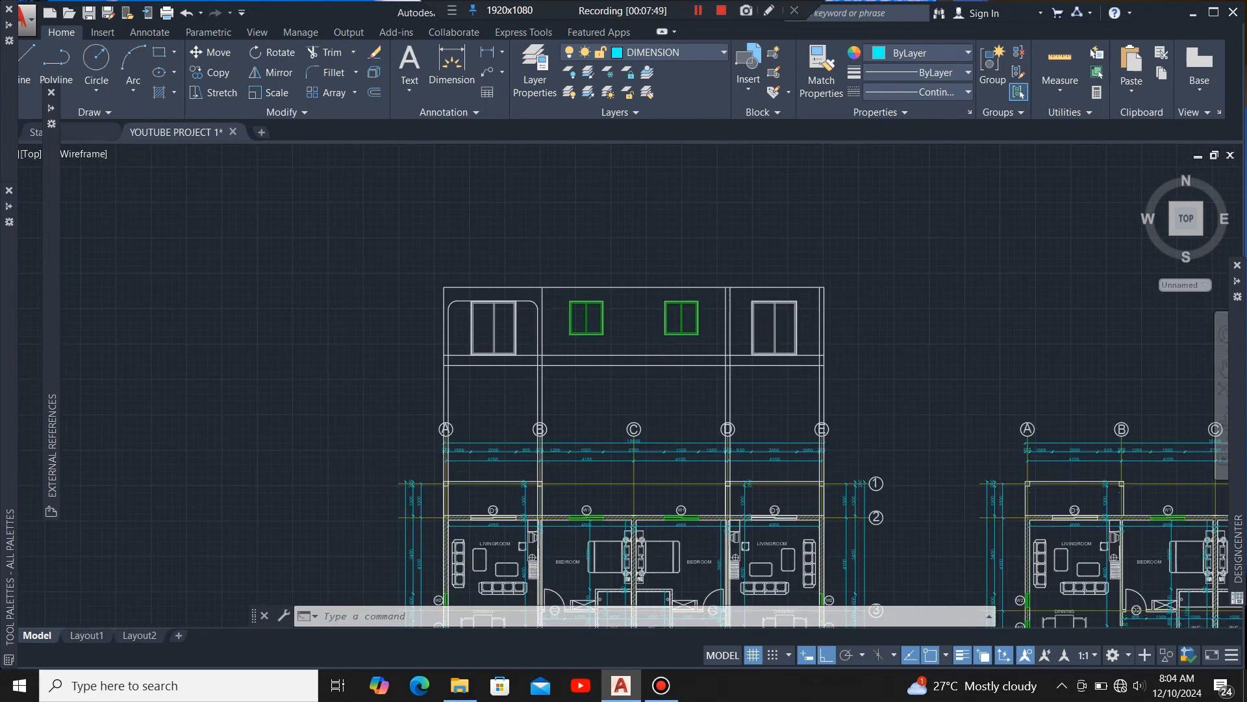
scroll(793, 303, up, 4)
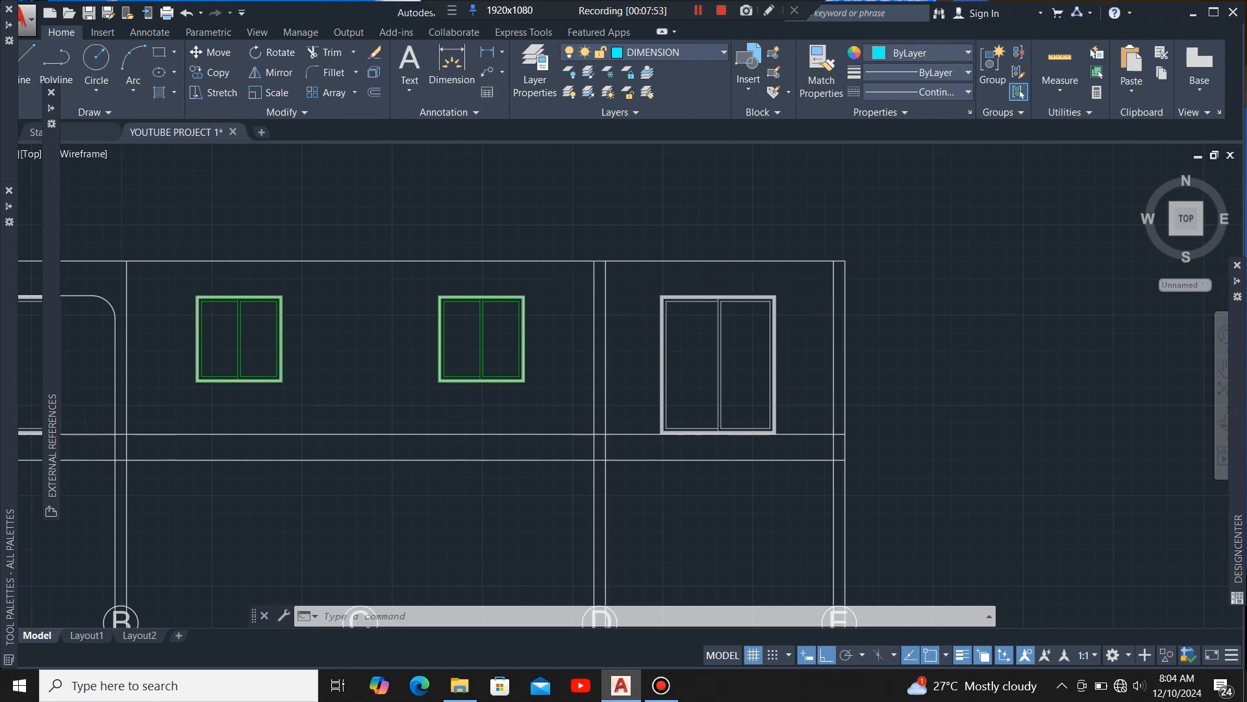
Step: Offset the elevation's top horizontal line 600 mm downward again to give the grid D–E bay a door-head line
scroll(699, 267, up, 2)
click(697, 260)
scroll(708, 276, down, 2)
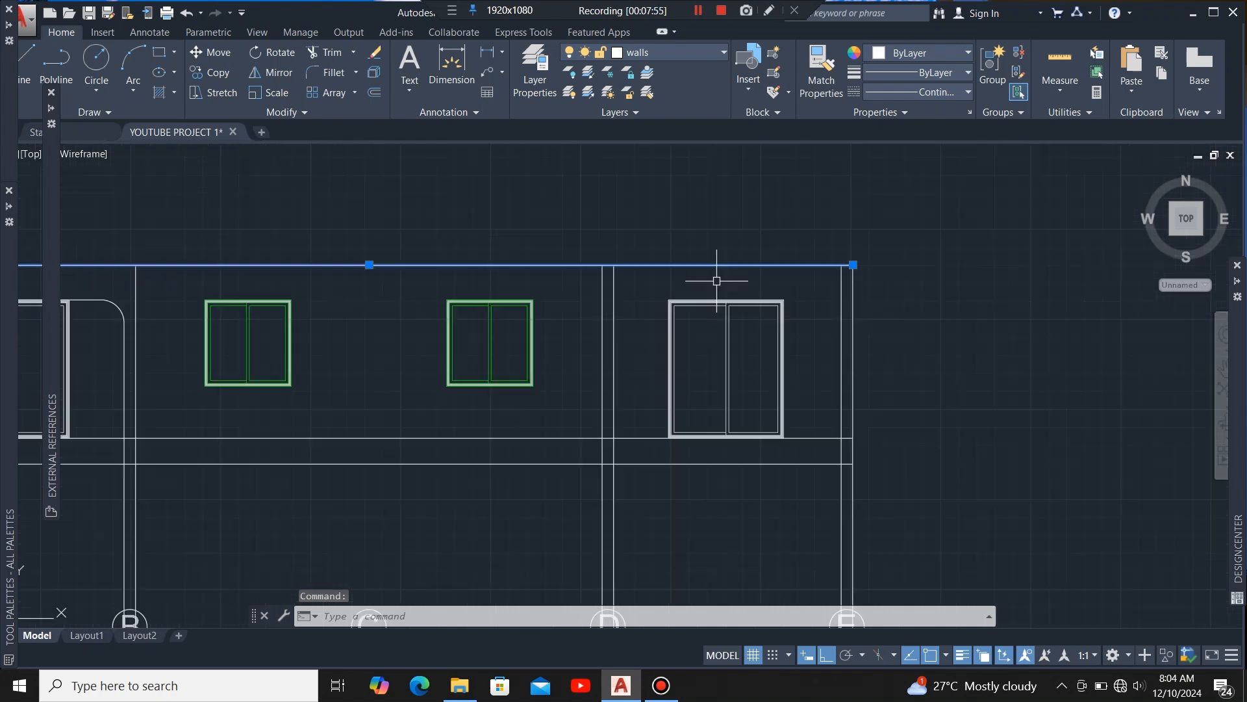
click(374, 92)
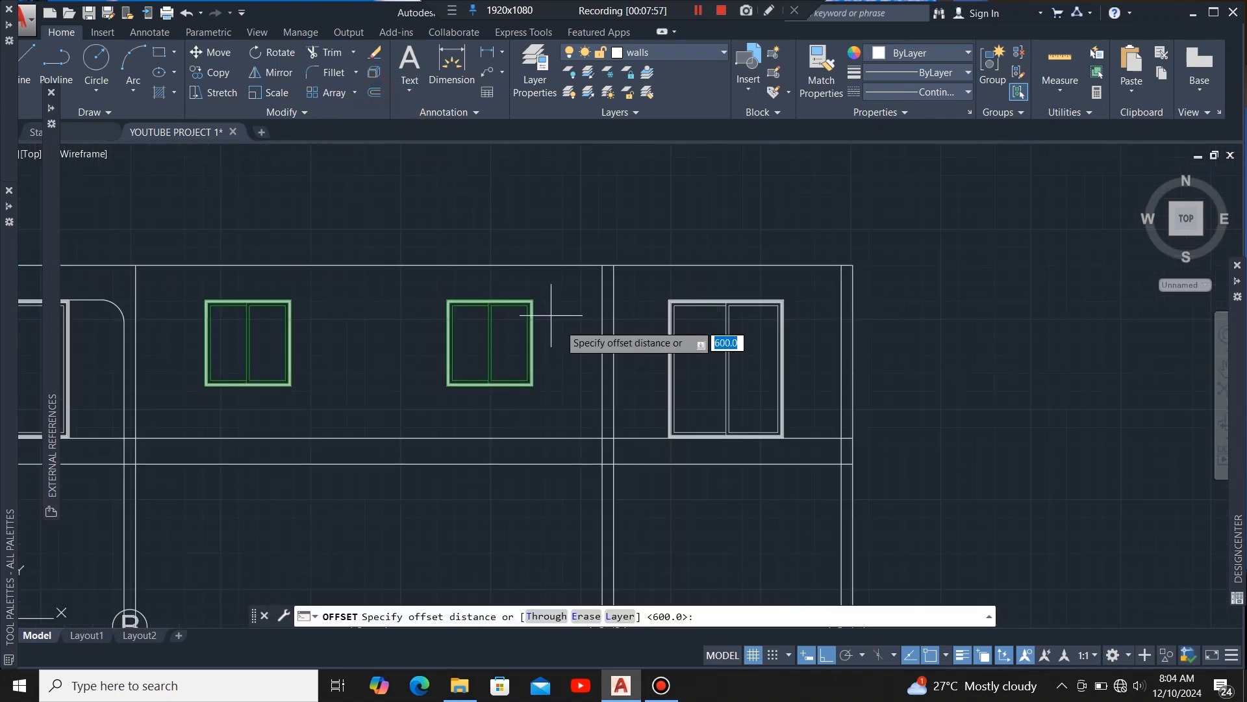
scroll(635, 280, up, 2)
click(636, 253)
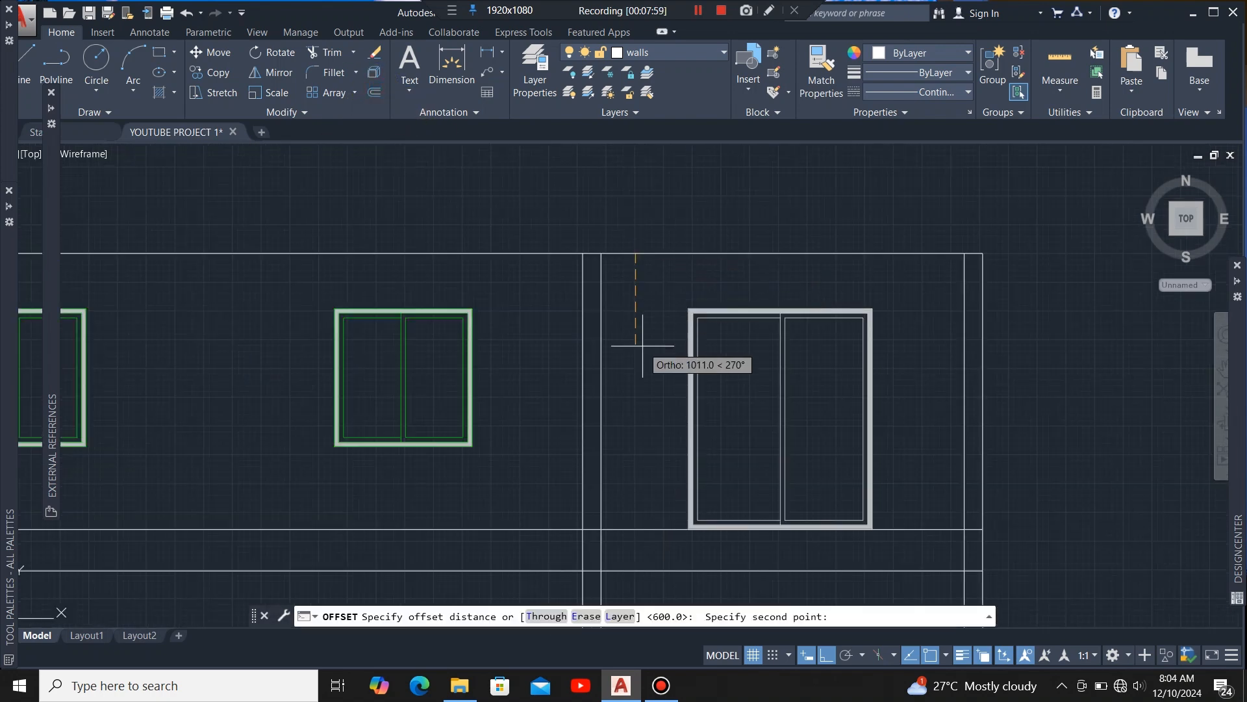
text(600)
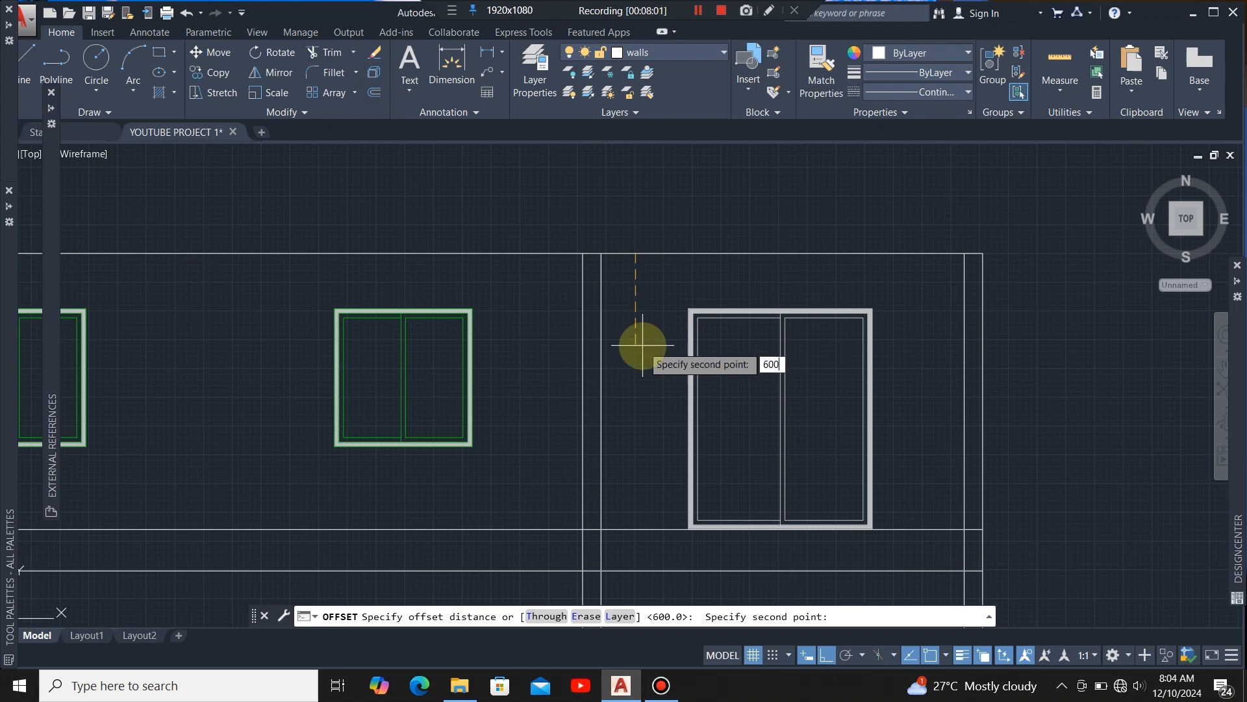
key(Return)
click(642, 345)
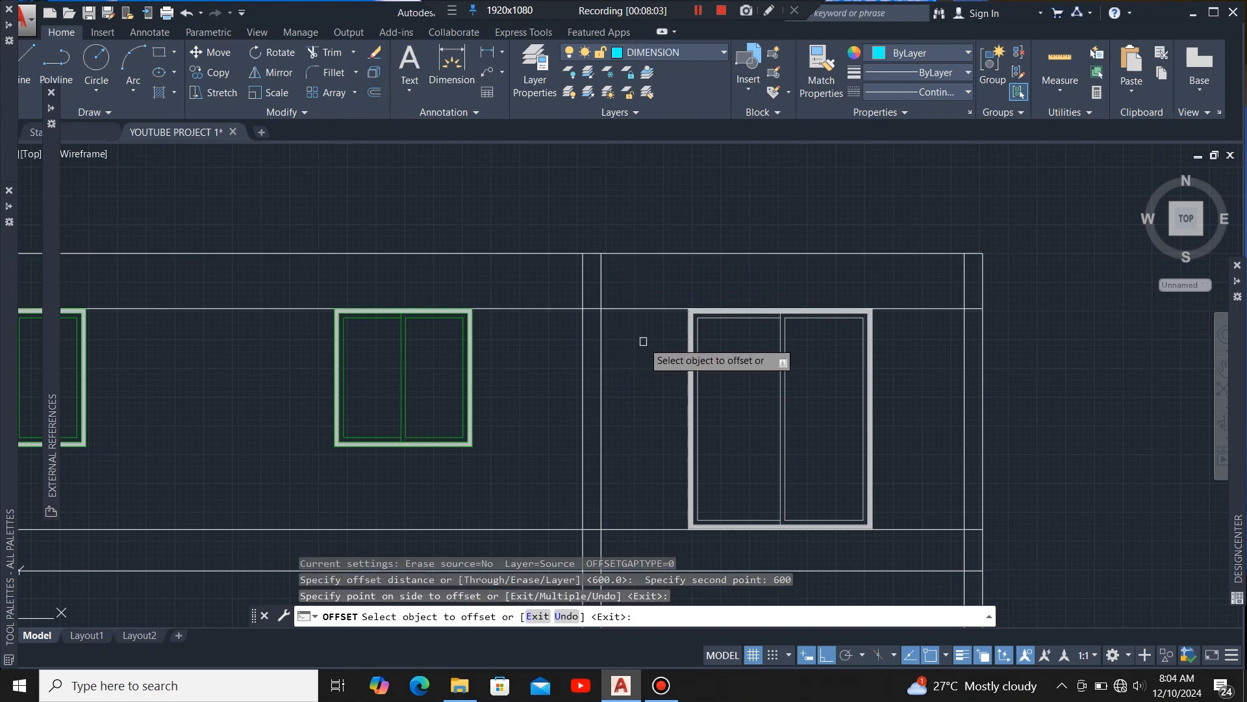
key(Escape)
Step: Fillet the wall line on the door side of grid D with the door-head line, using a 400 mm radius
scroll(610, 345, up, 1)
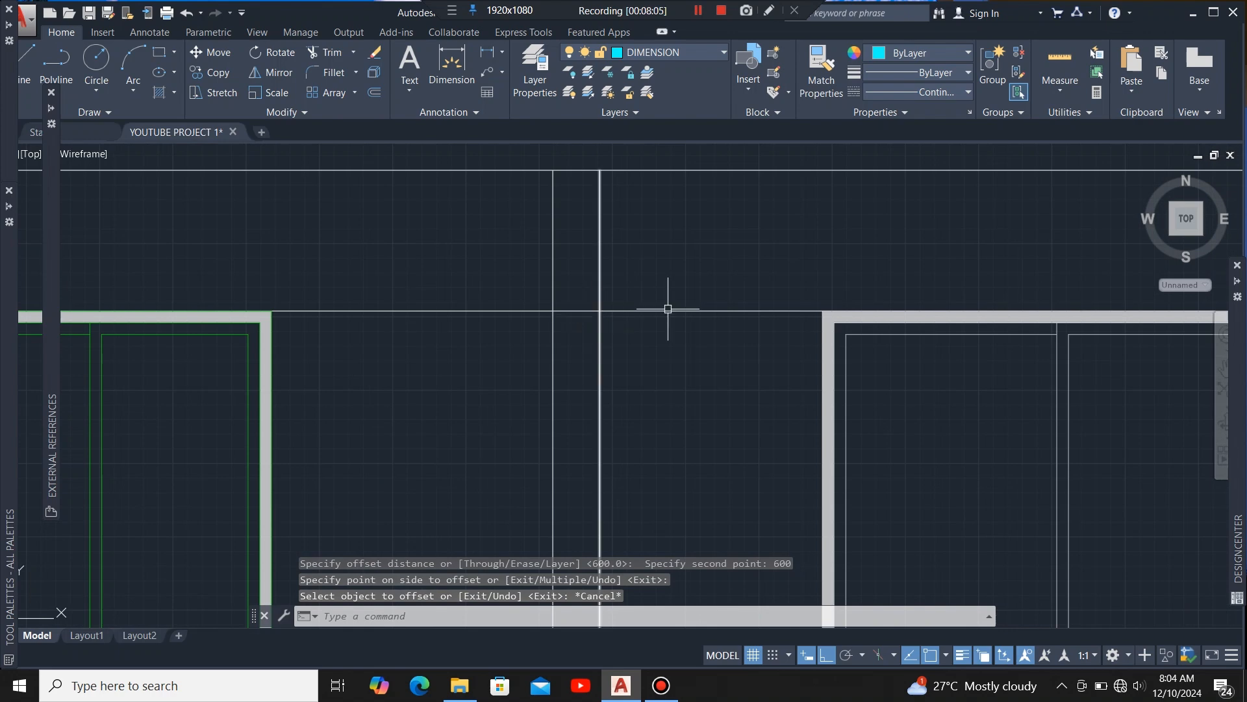
scroll(669, 312, down, 5)
scroll(624, 345, up, 4)
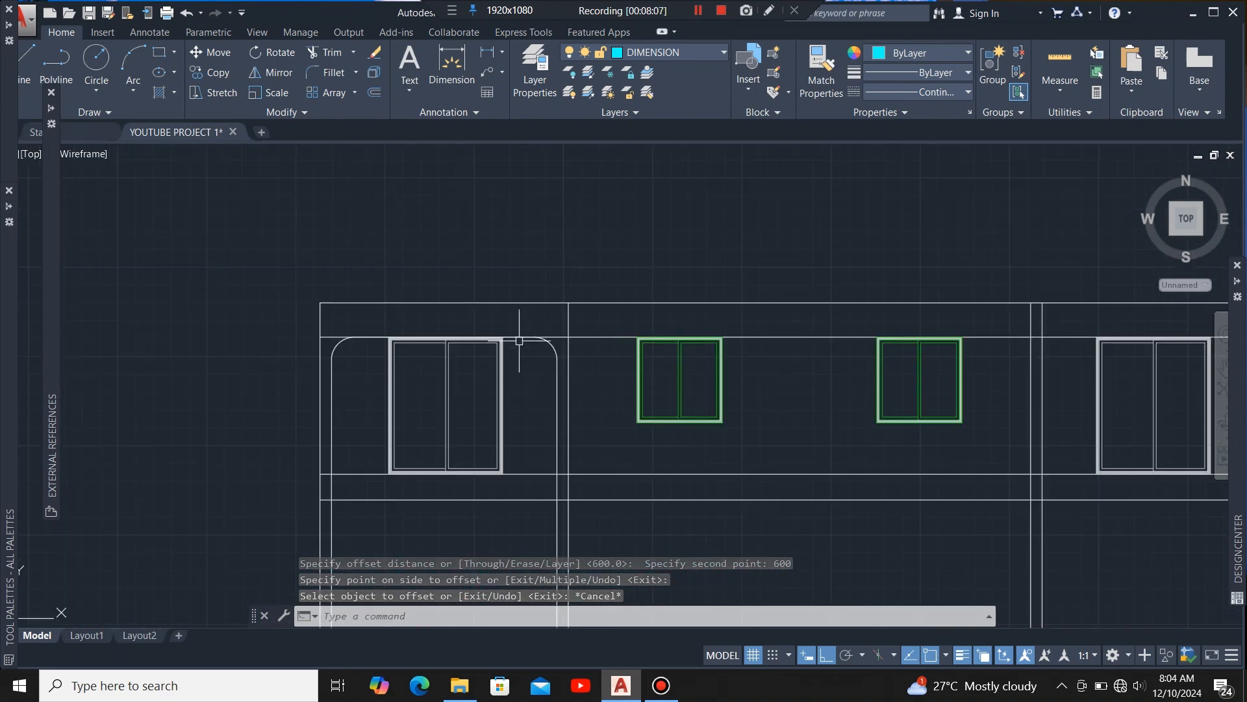
scroll(576, 442, down, 5)
scroll(607, 354, up, 7)
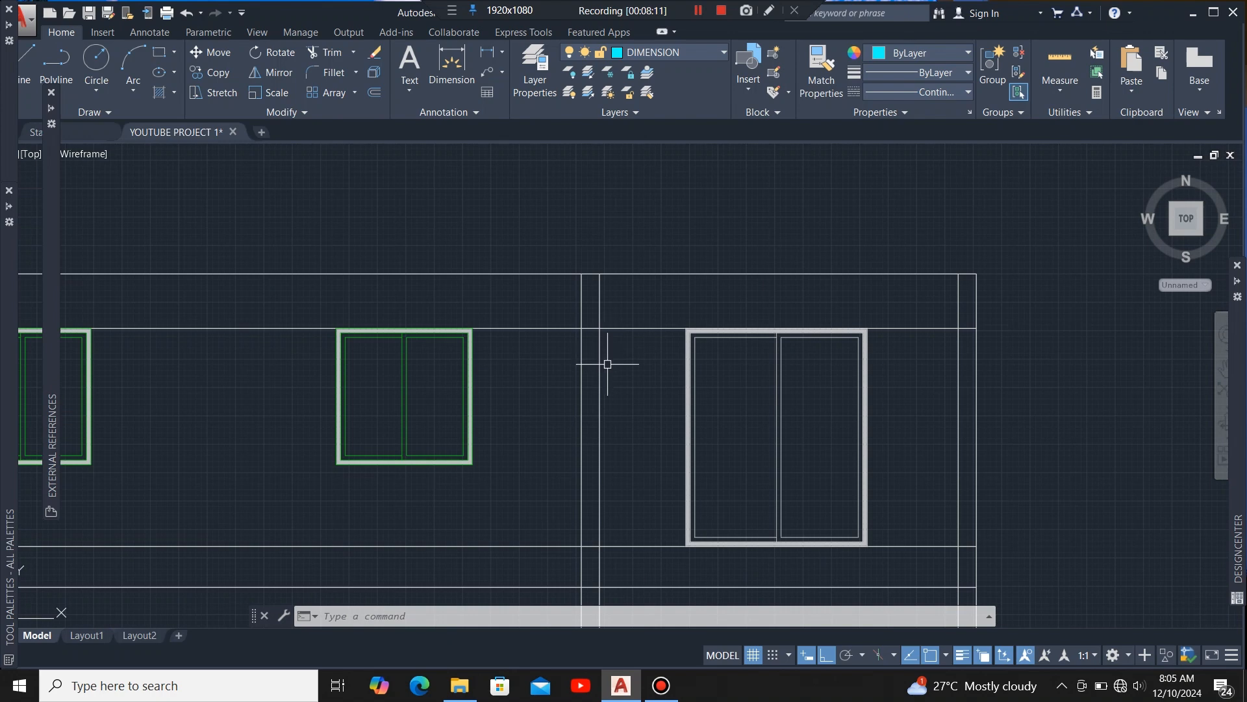
key(Return)
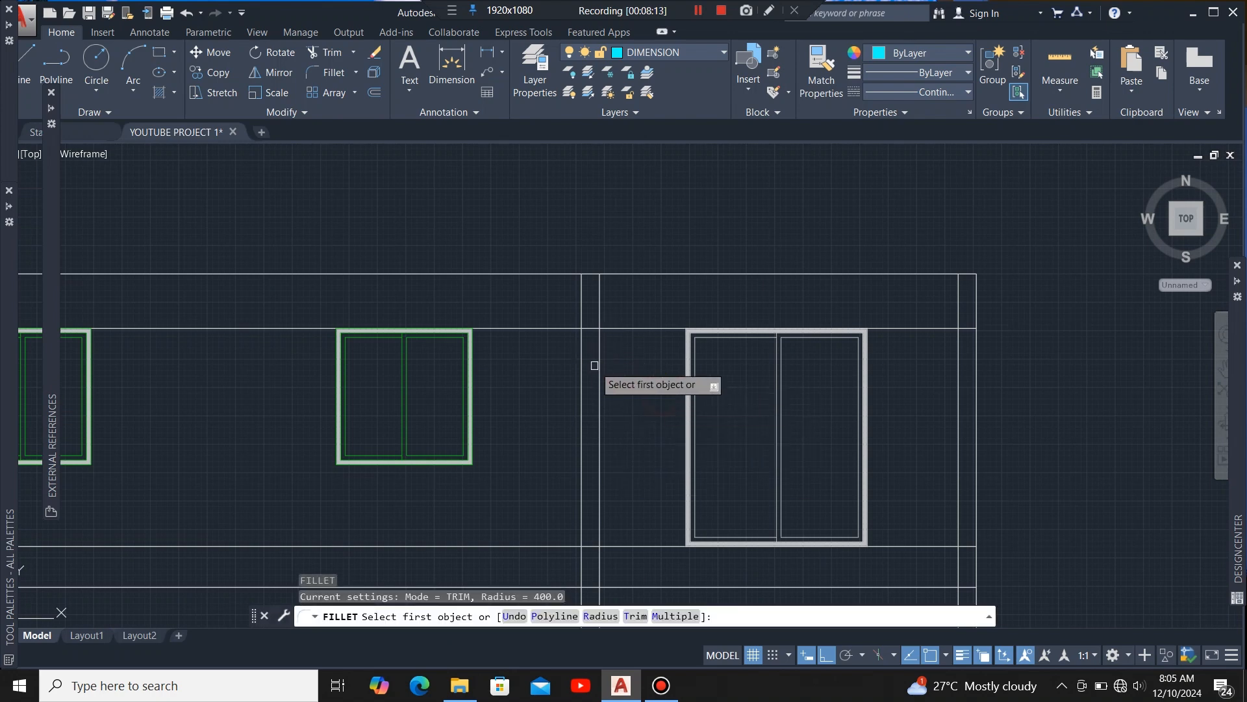
click(599, 361)
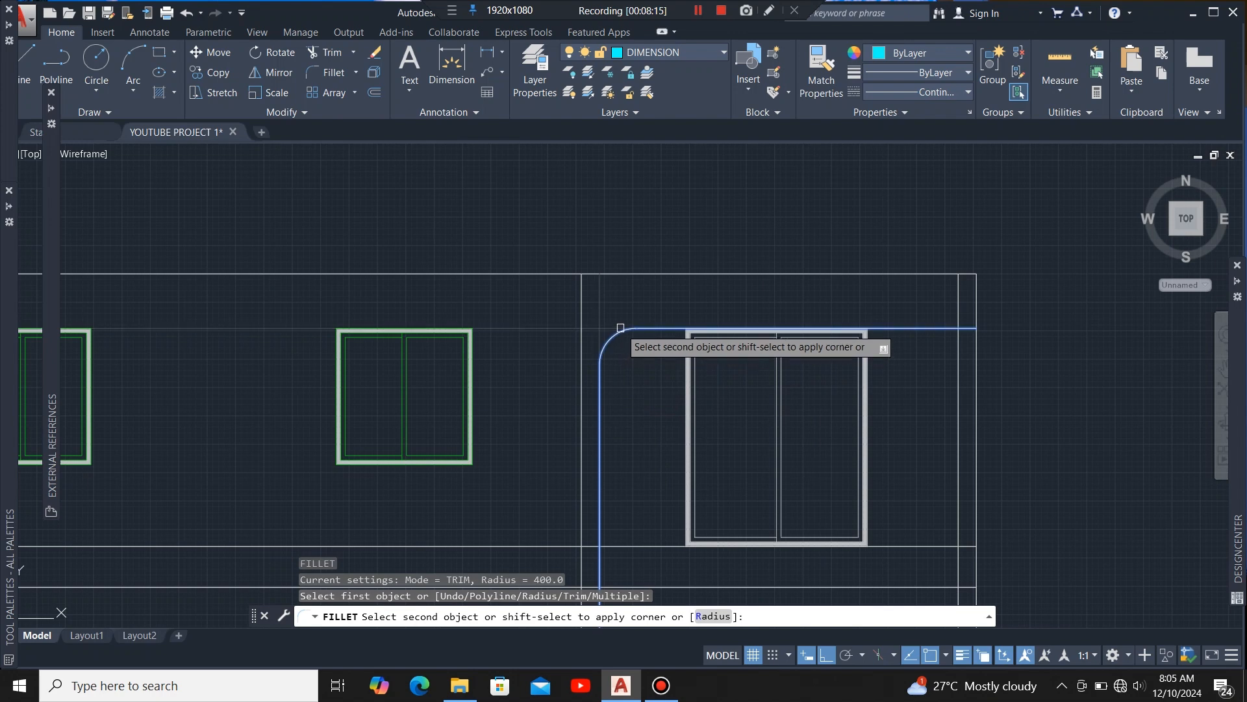
click(612, 328)
scroll(584, 351, down, 5)
scroll(710, 375, up, 3)
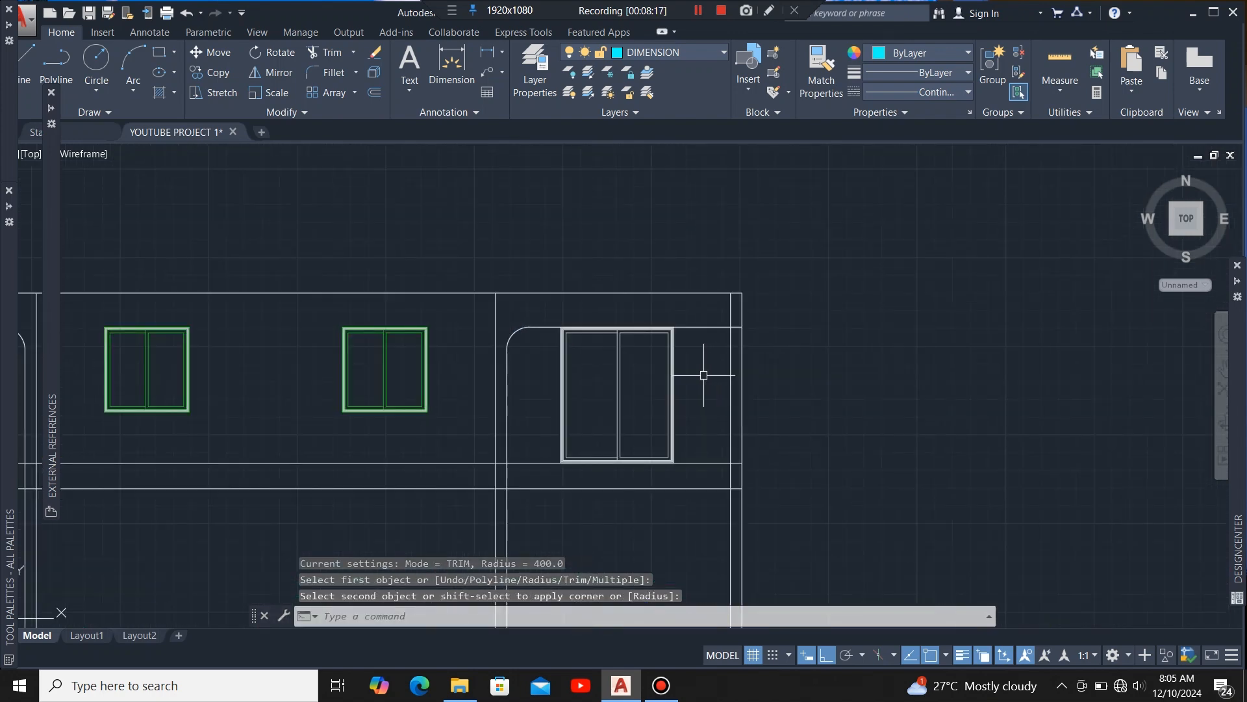
Step: Fillet the inner wall line at grid E with the door-head line at a 400 mm radius to complete the second porch arch
text(f)
key(Return)
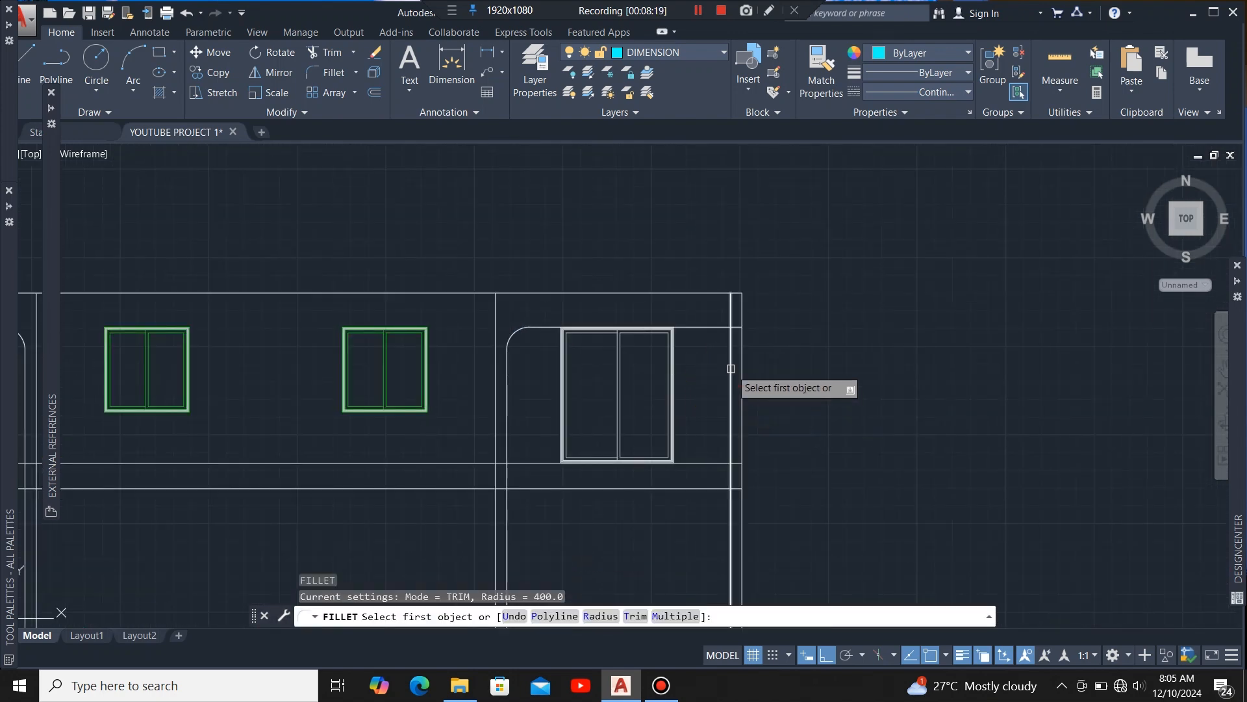
click(731, 384)
click(711, 327)
scroll(746, 334, down, 2)
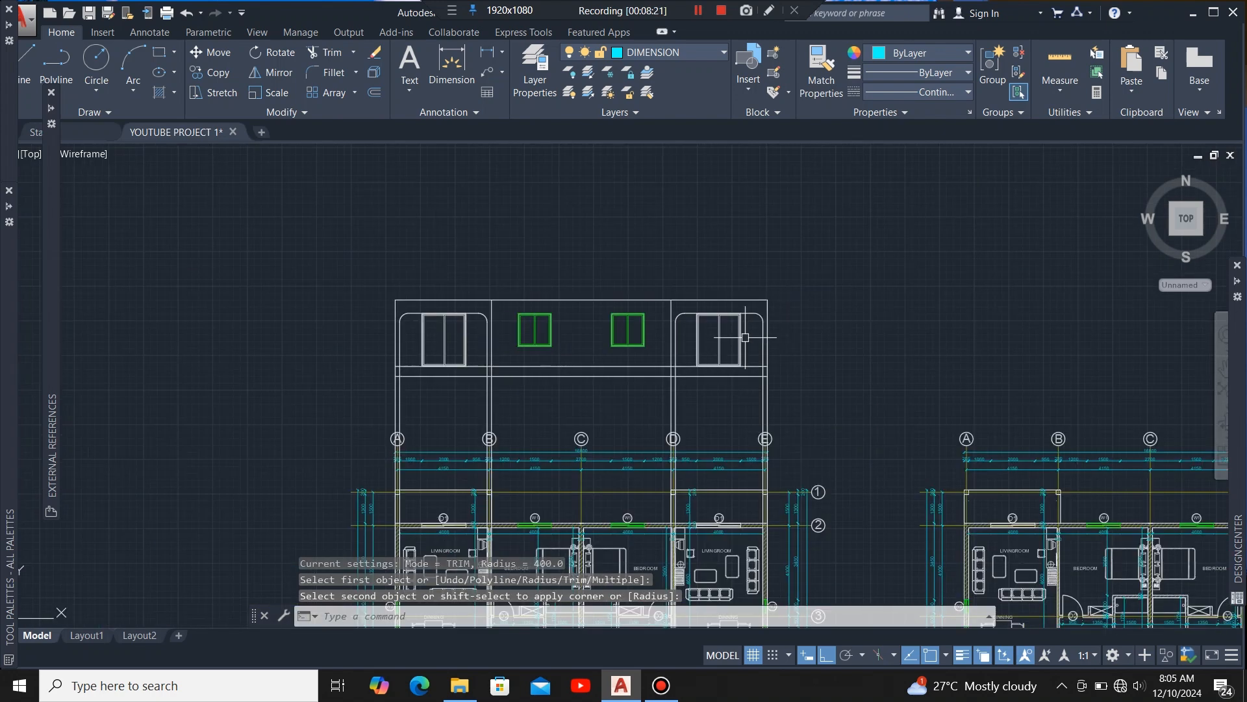
scroll(762, 318, down, 2)
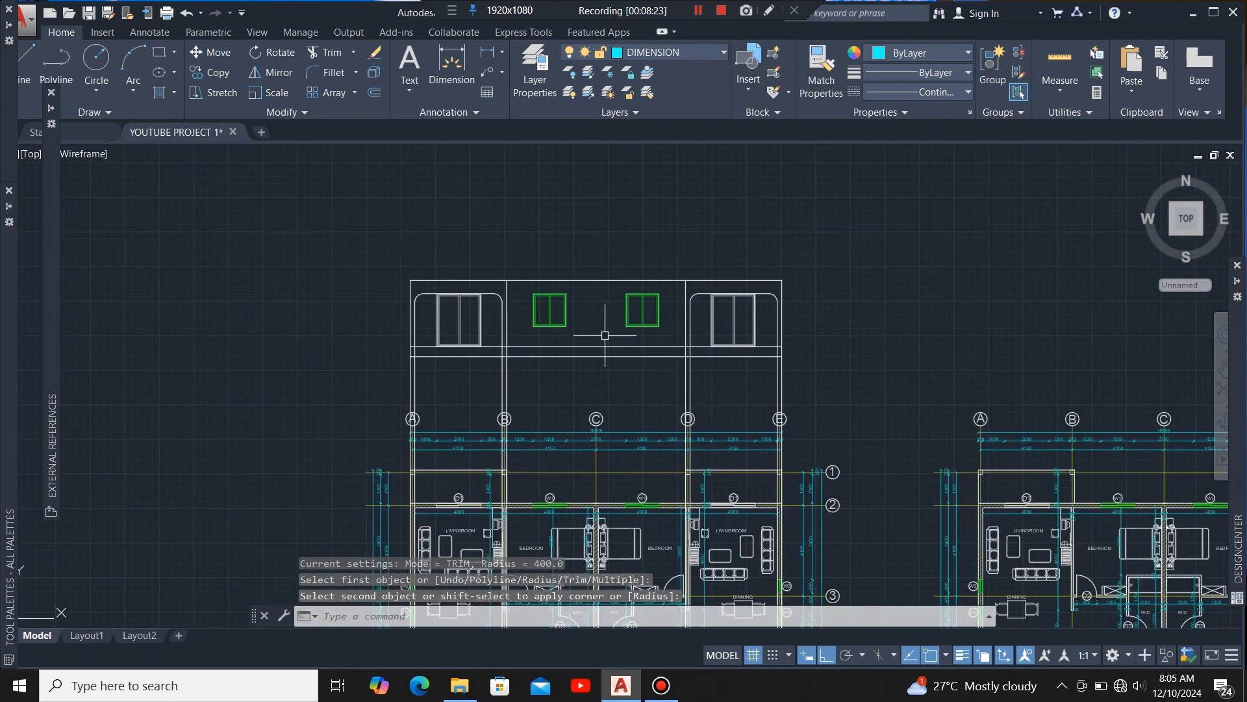
scroll(605, 335, up, 2)
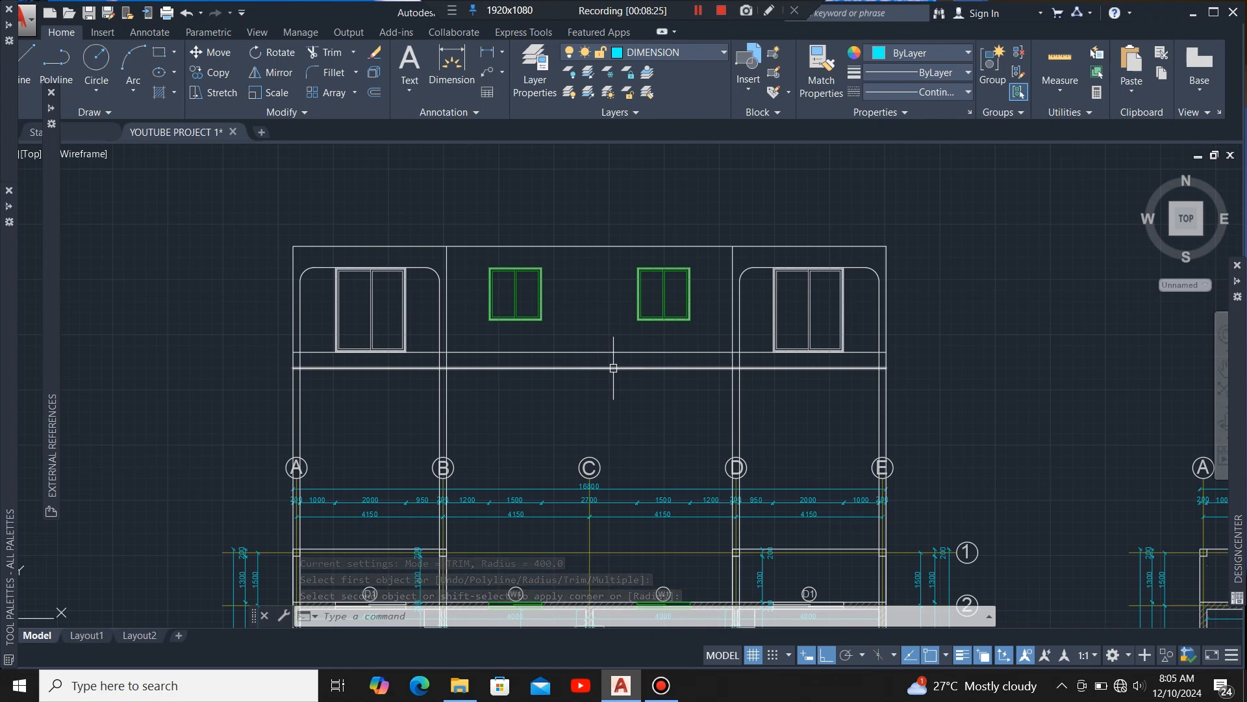
click(617, 368)
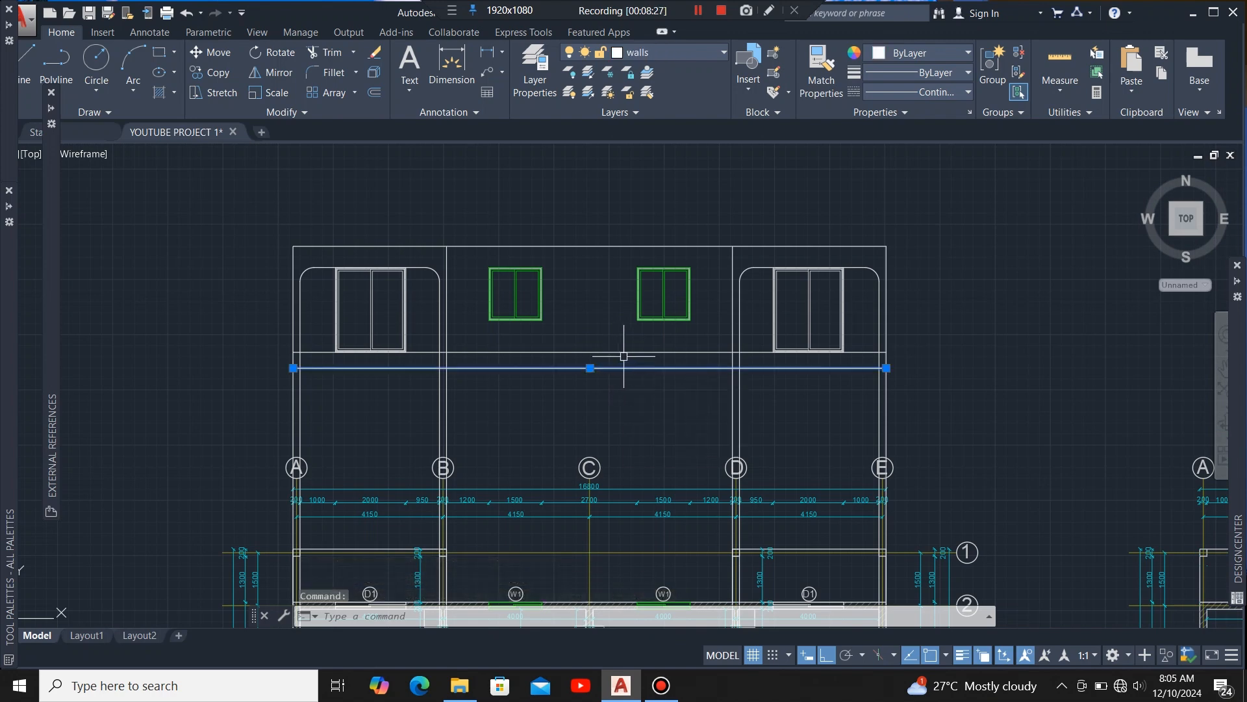
click(627, 352)
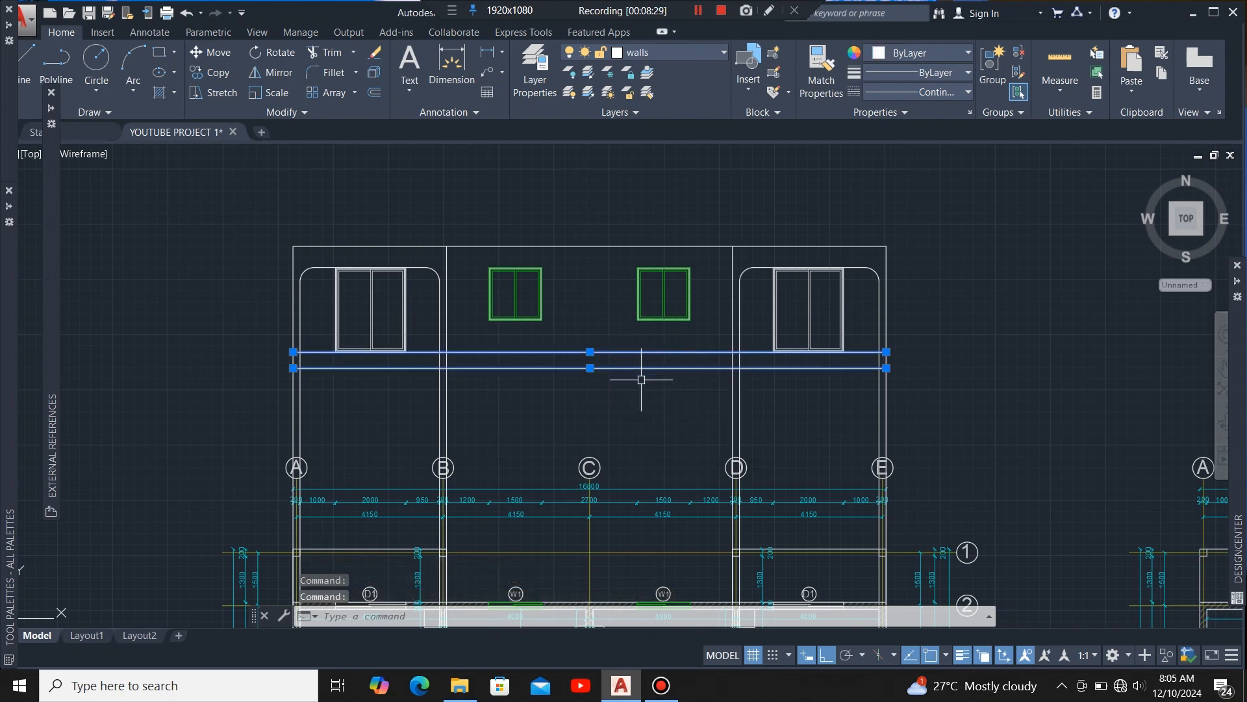
key(Escape)
click(641, 352)
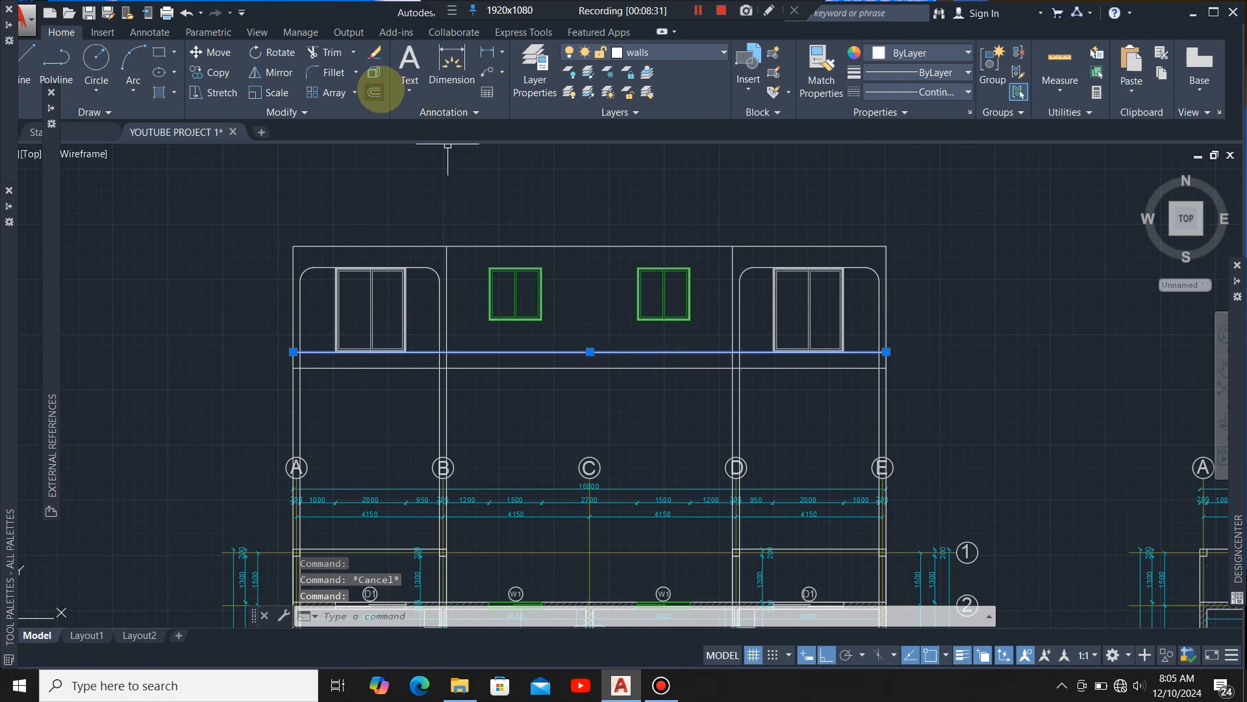
click(377, 92)
scroll(895, 400, up, 2)
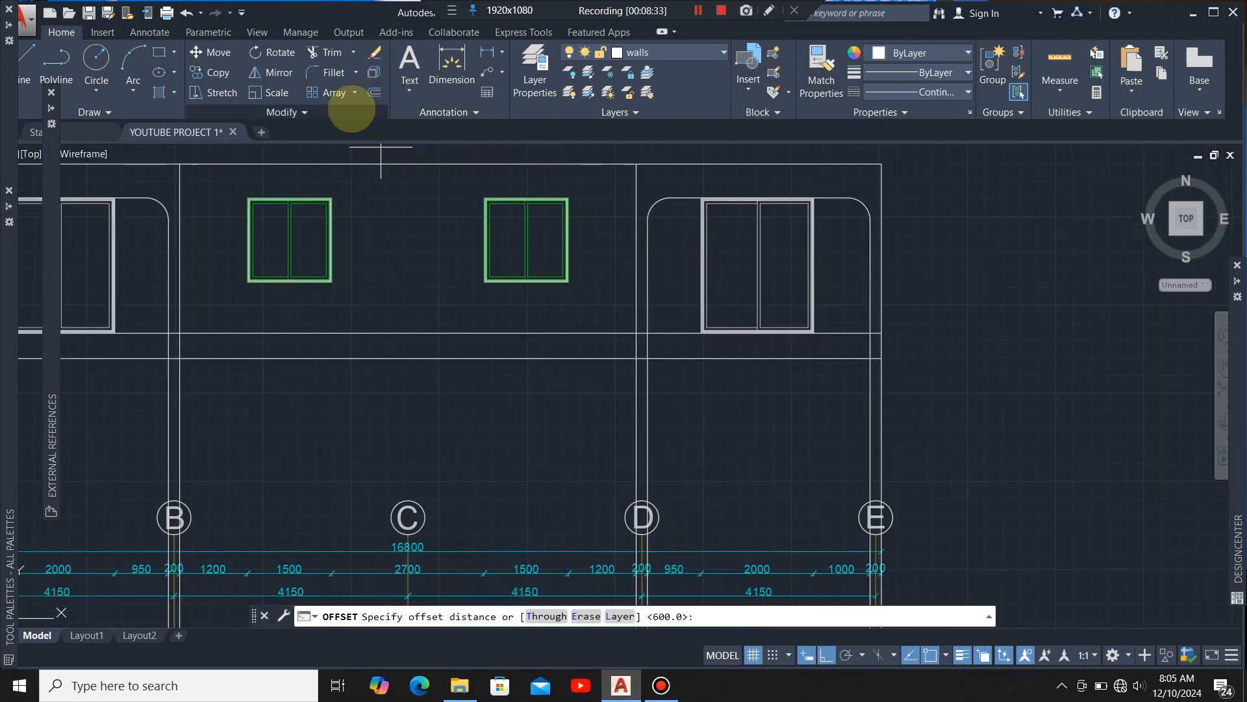
key(Escape)
Step: Trim the inner wall lines between grids A and E below the floor line at the door sills, using that line as cutting edge
click(431, 334)
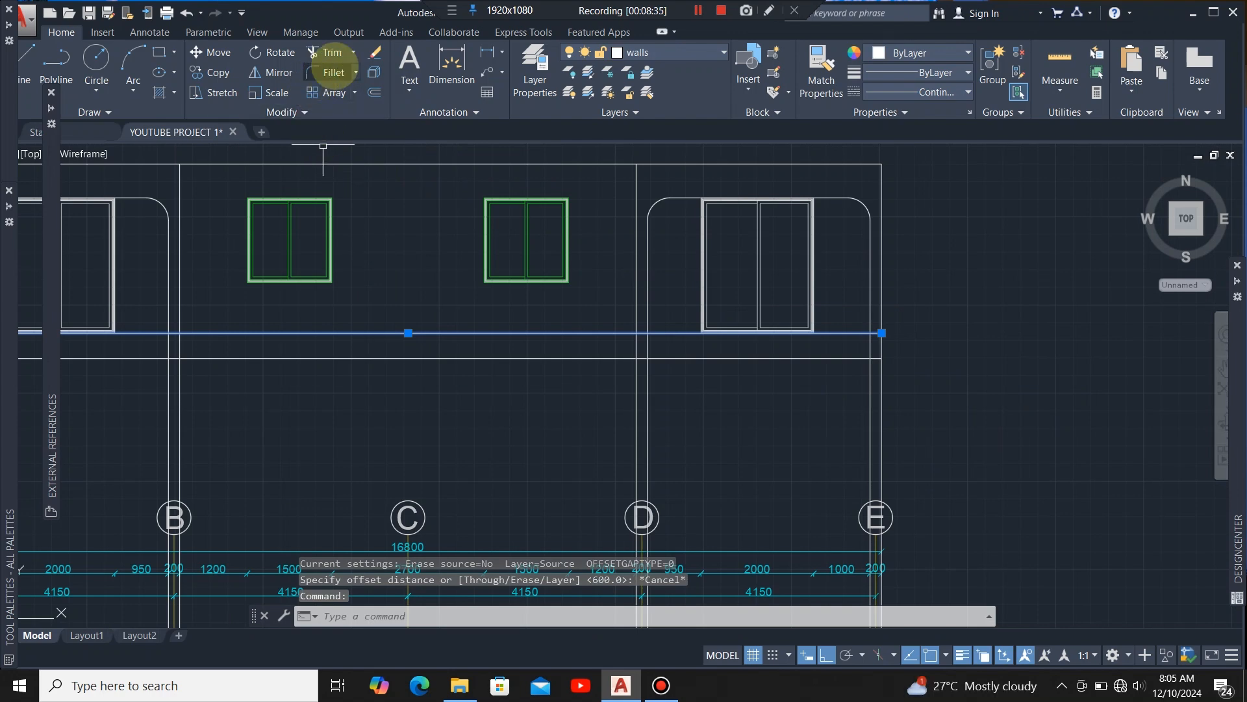
click(332, 53)
scroll(906, 458, down, 3)
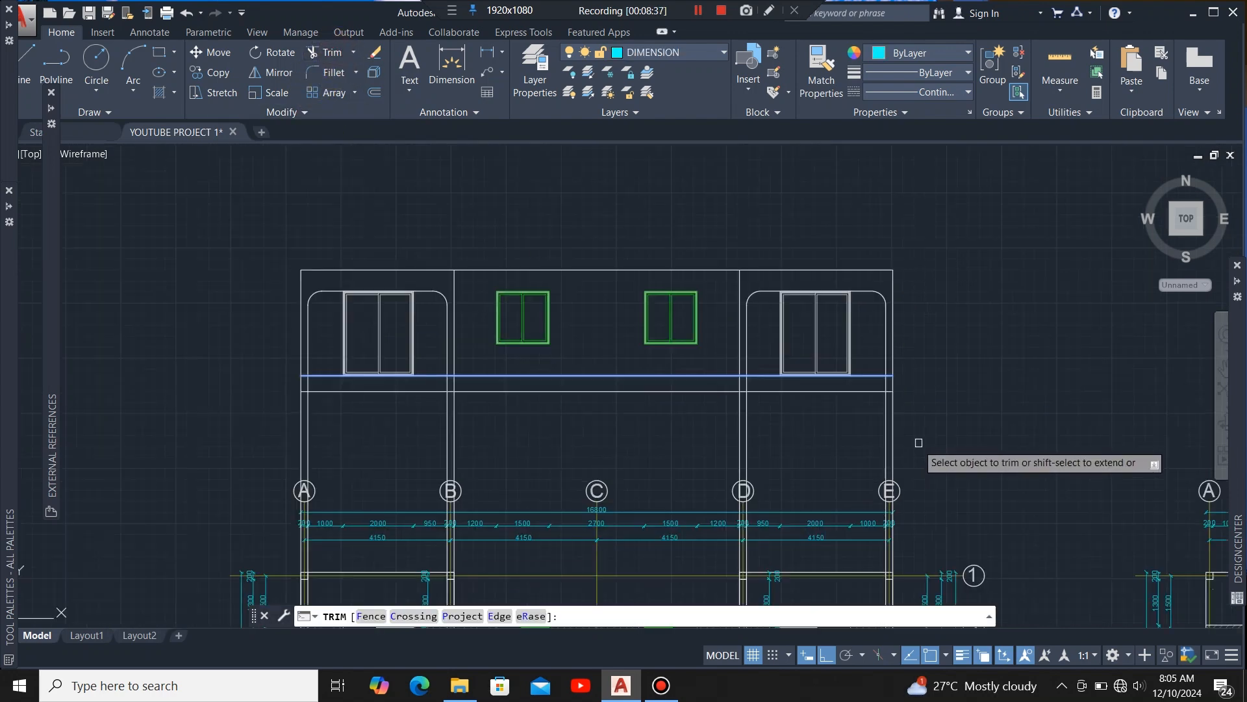
mouse_move(941, 429)
mouse_down()
mouse_move(260, 416)
mouse_move(280, 430)
mouse_up()
click(1062, 456)
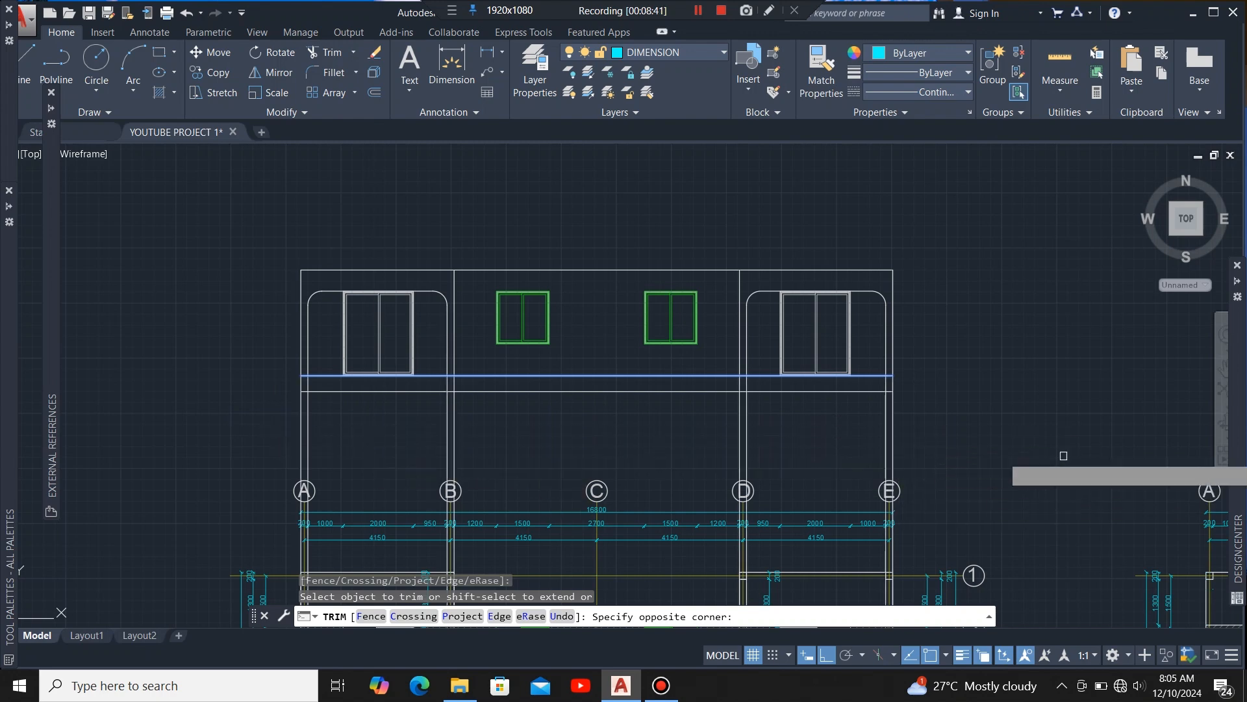
scroll(886, 431, up, 3)
click(902, 388)
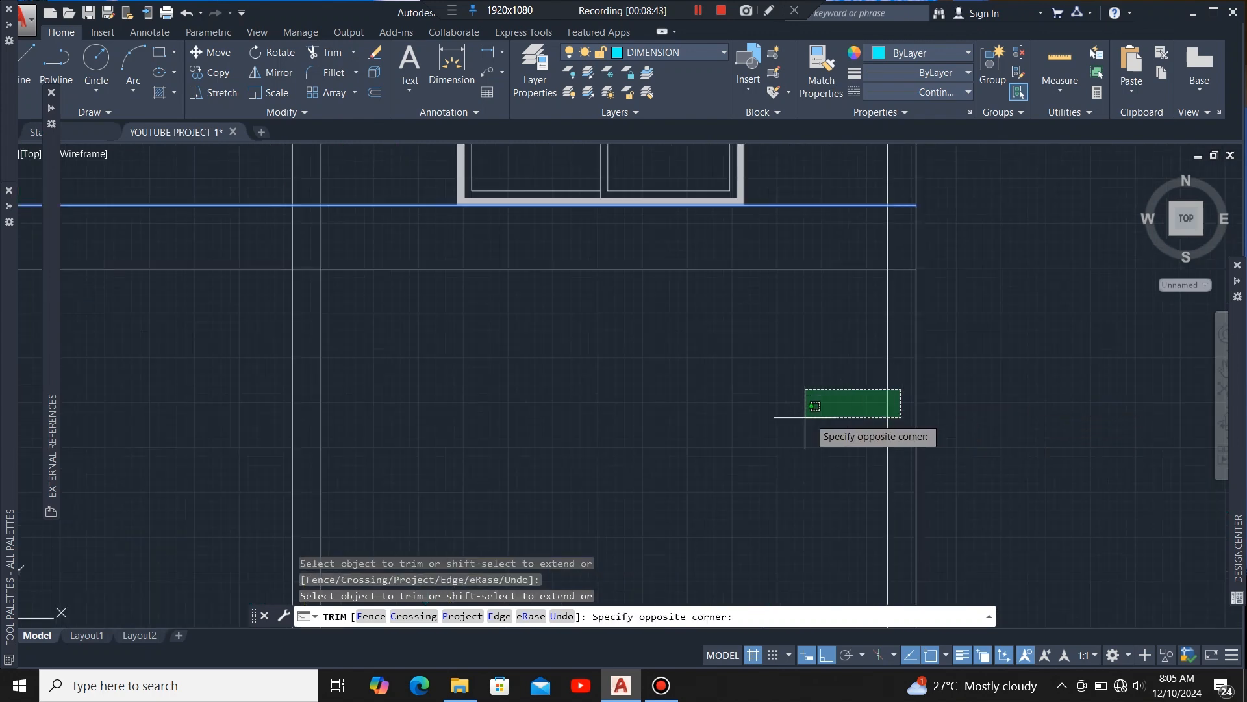
scroll(890, 404, down, 3)
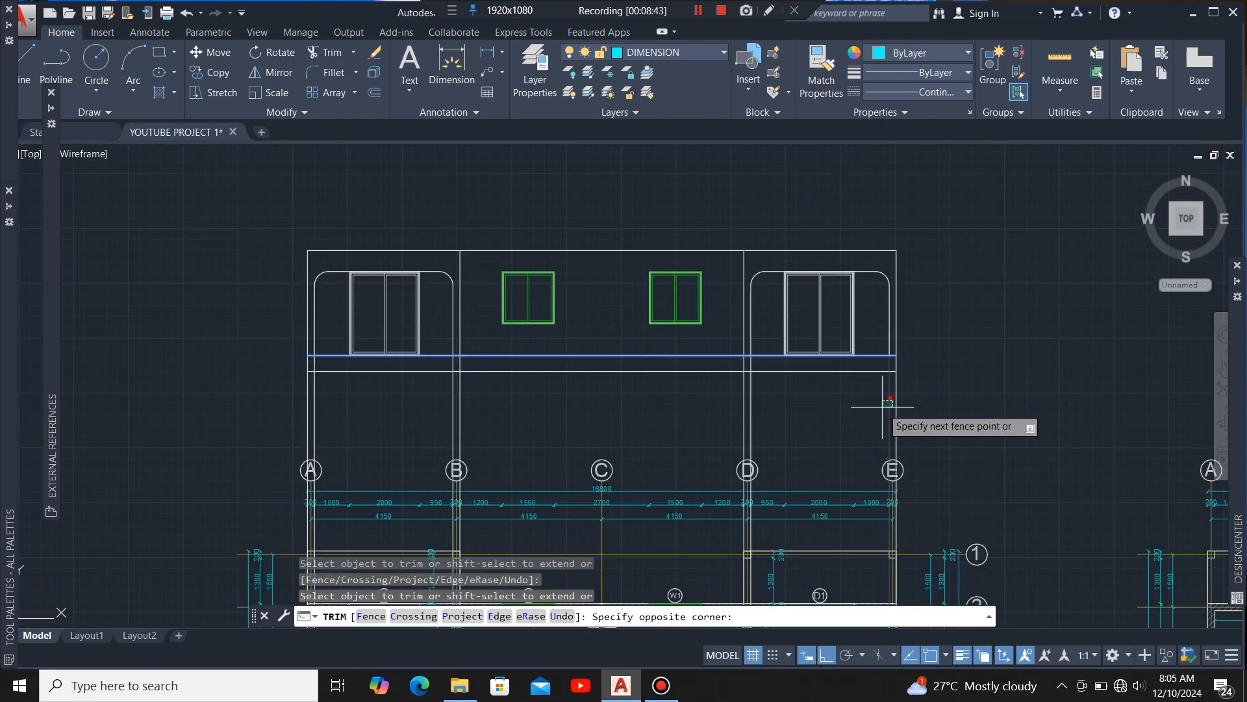
click(311, 418)
key(Escape)
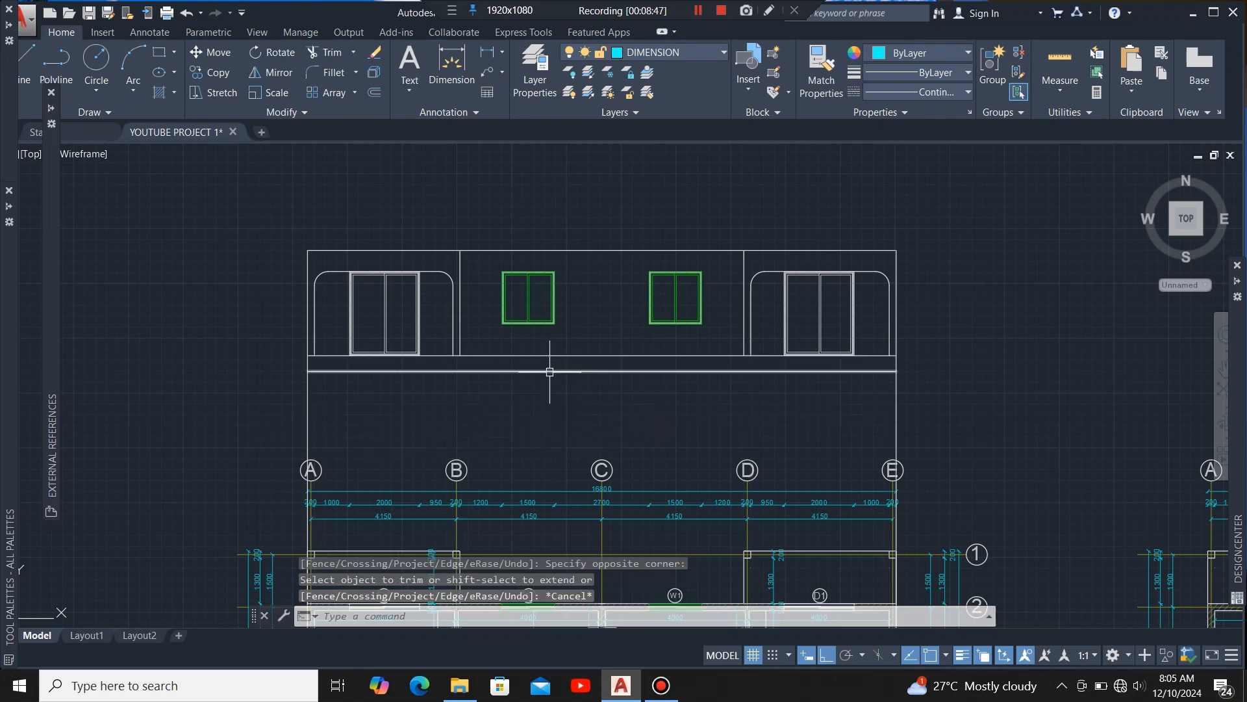
Step: Trim the two outer wall lines at grids A and E below the elevation's base line, using that line as cutting edge
click(552, 371)
click(328, 52)
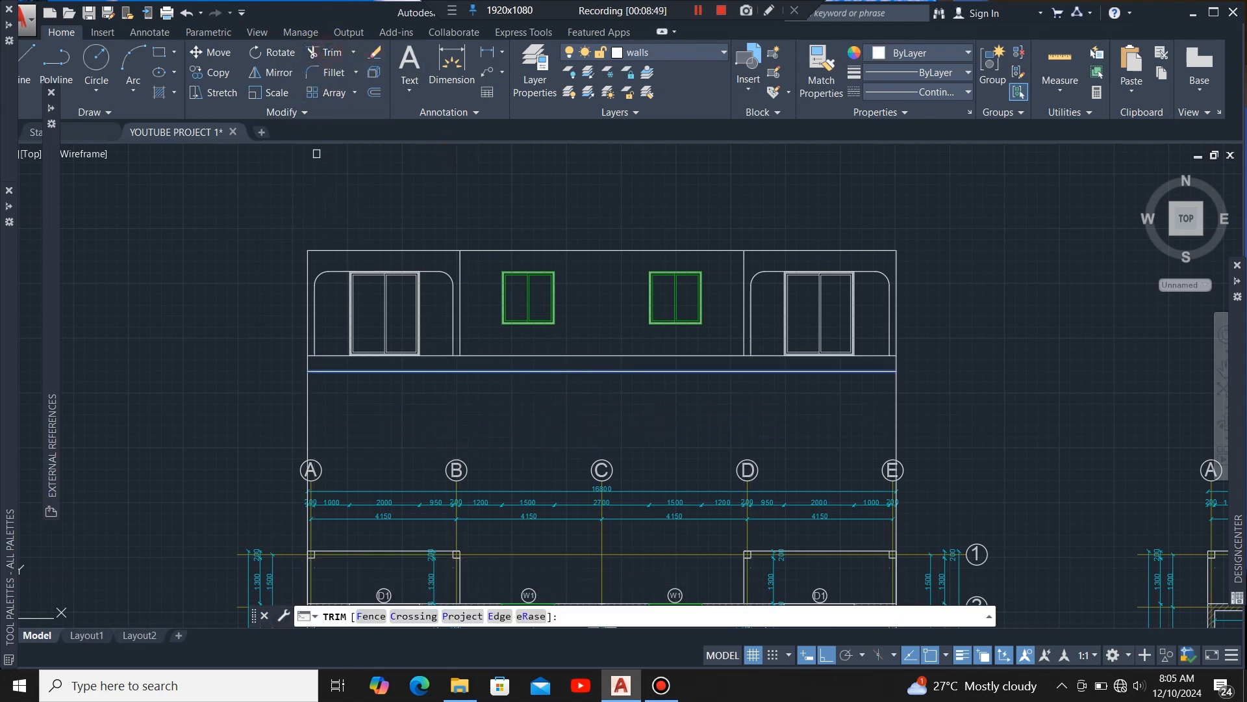
click(991, 398)
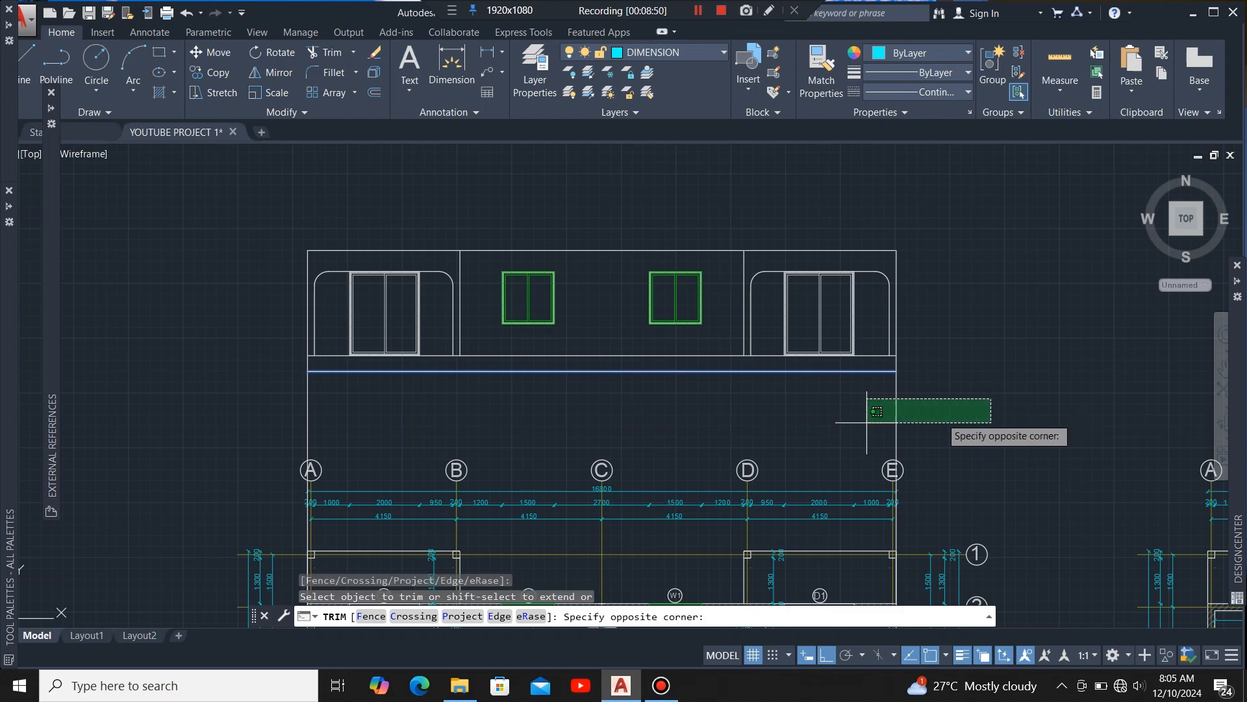
click(247, 415)
scroll(593, 326, up, 2)
key(Escape)
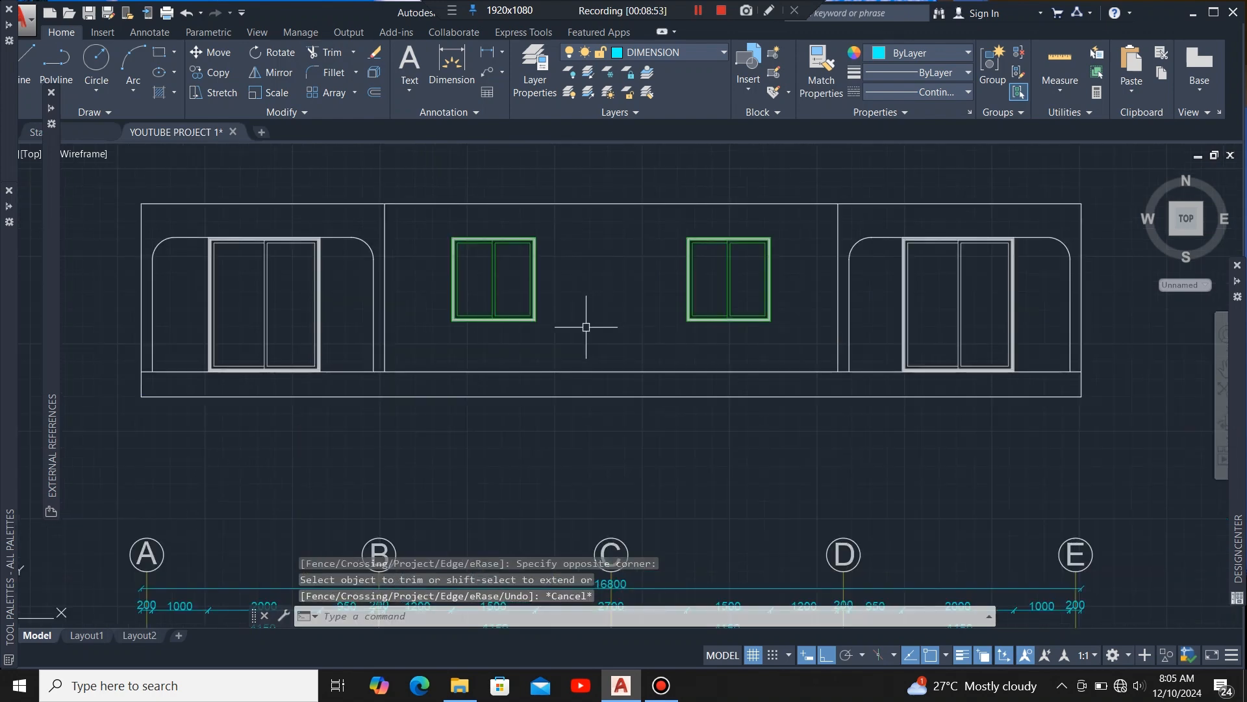
Step: Examine the trimmed ground floor elevation and its position above the floor plans
scroll(559, 339, down, 4)
scroll(559, 339, up, 2)
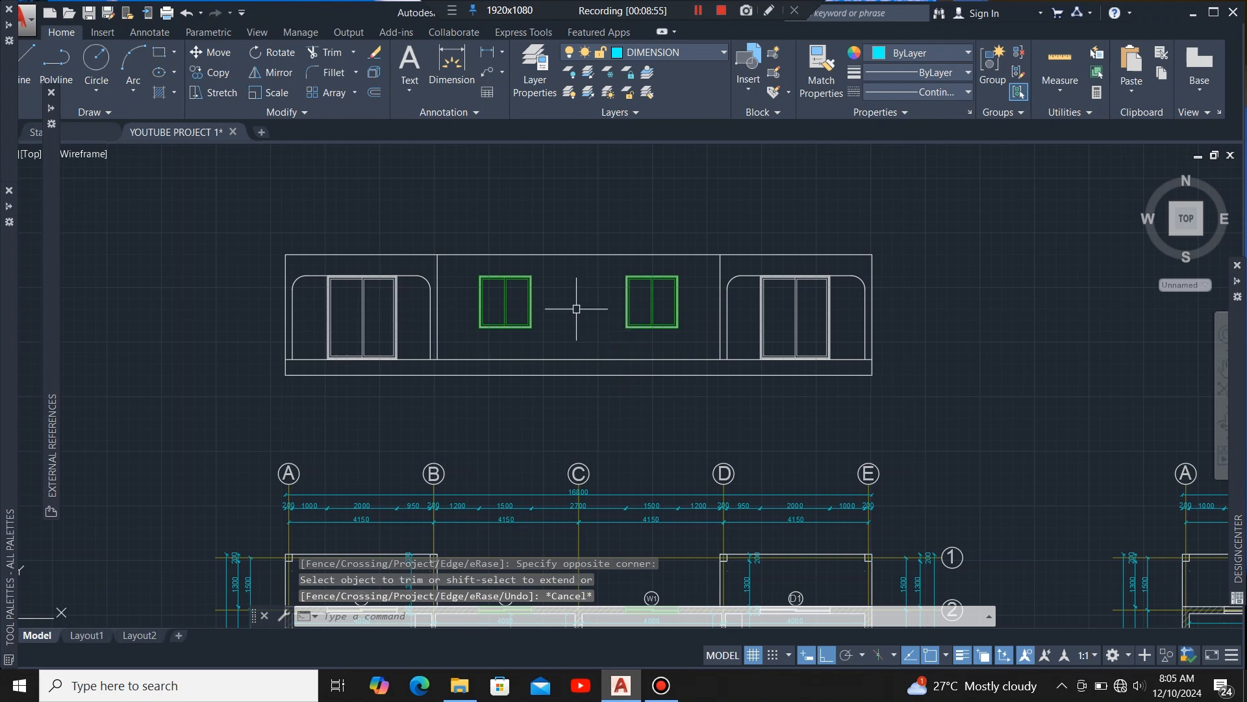
scroll(559, 322, down, 1)
scroll(562, 280, up, 3)
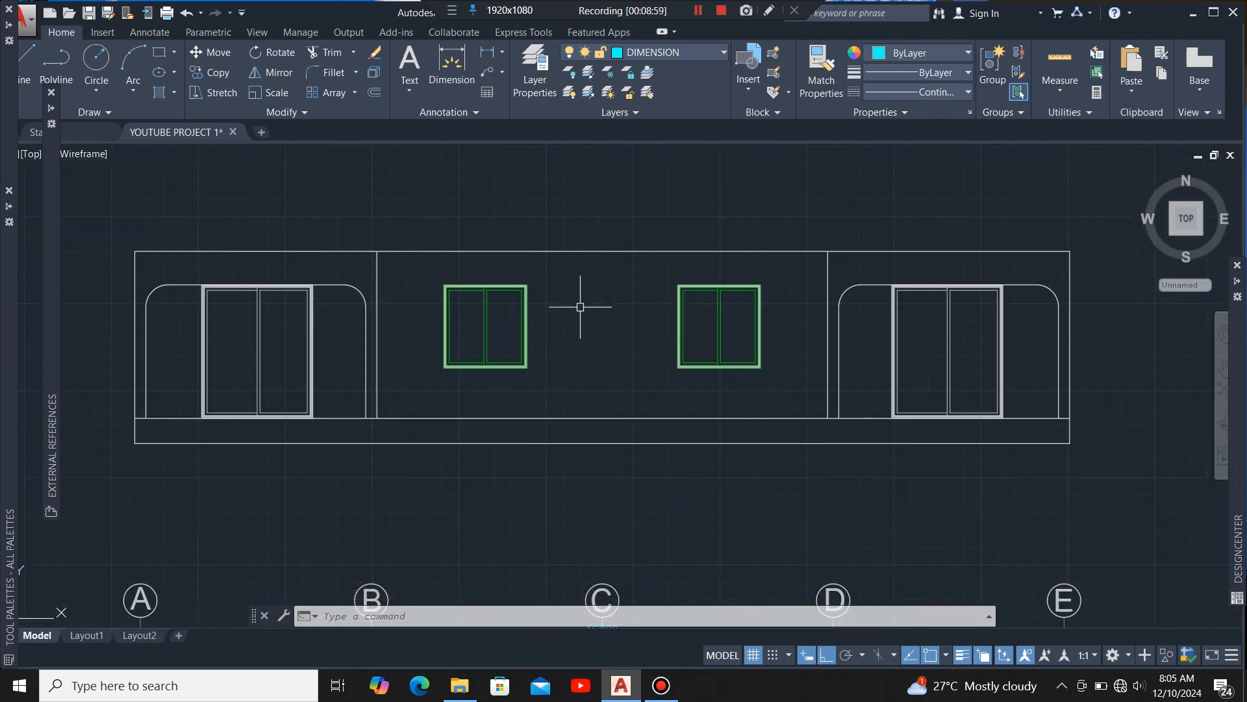
scroll(580, 306, down, 4)
scroll(599, 306, up, 4)
scroll(597, 325, down, 4)
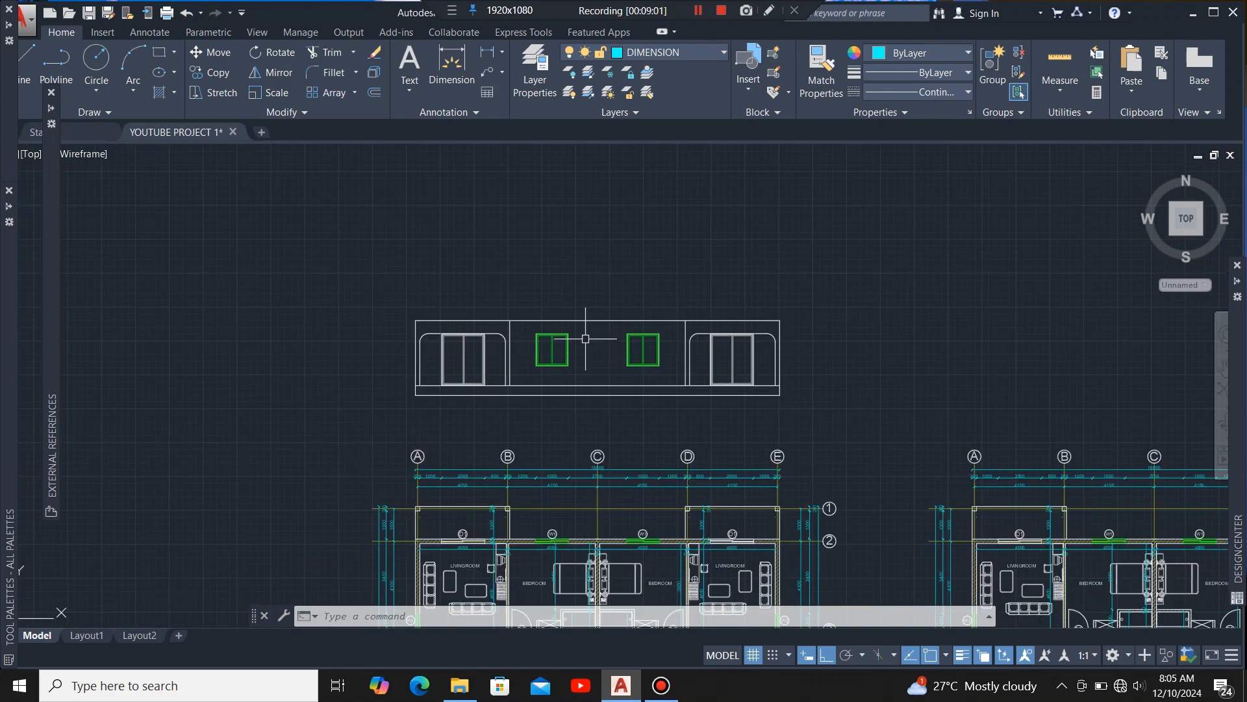
scroll(597, 344, up, 2)
scroll(599, 312, down, 4)
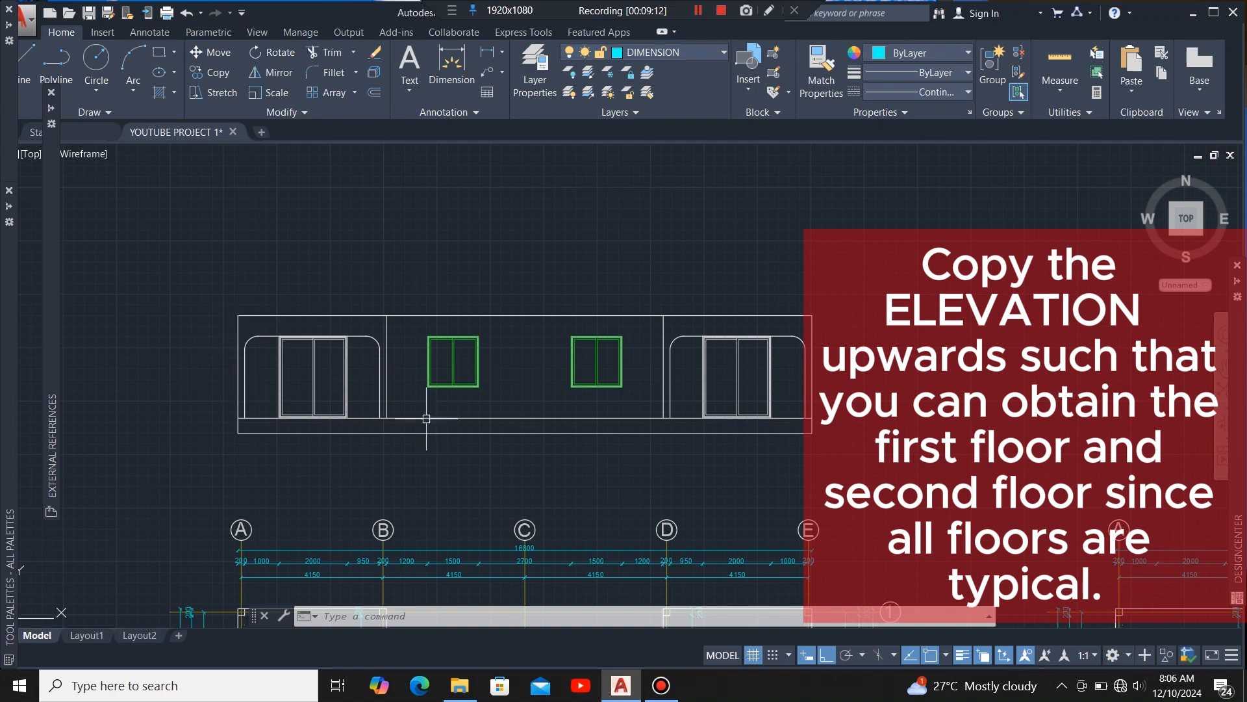
scroll(547, 440, down, 2)
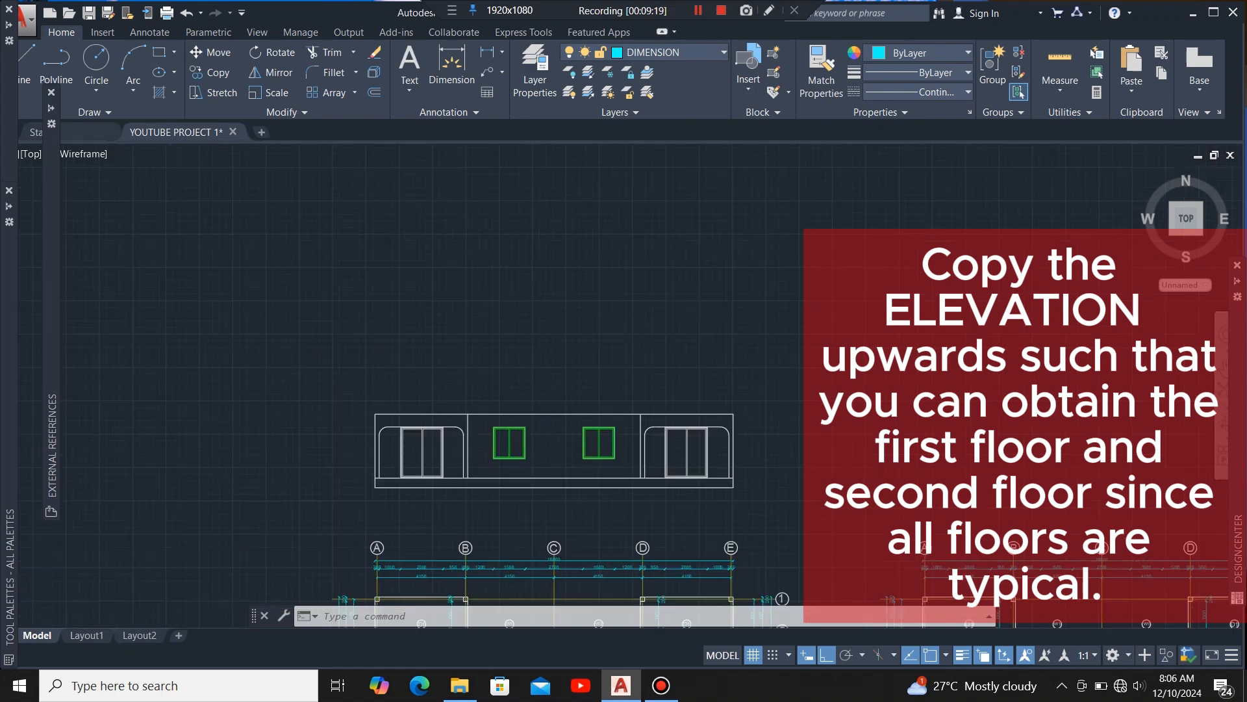
scroll(537, 319, down, 6)
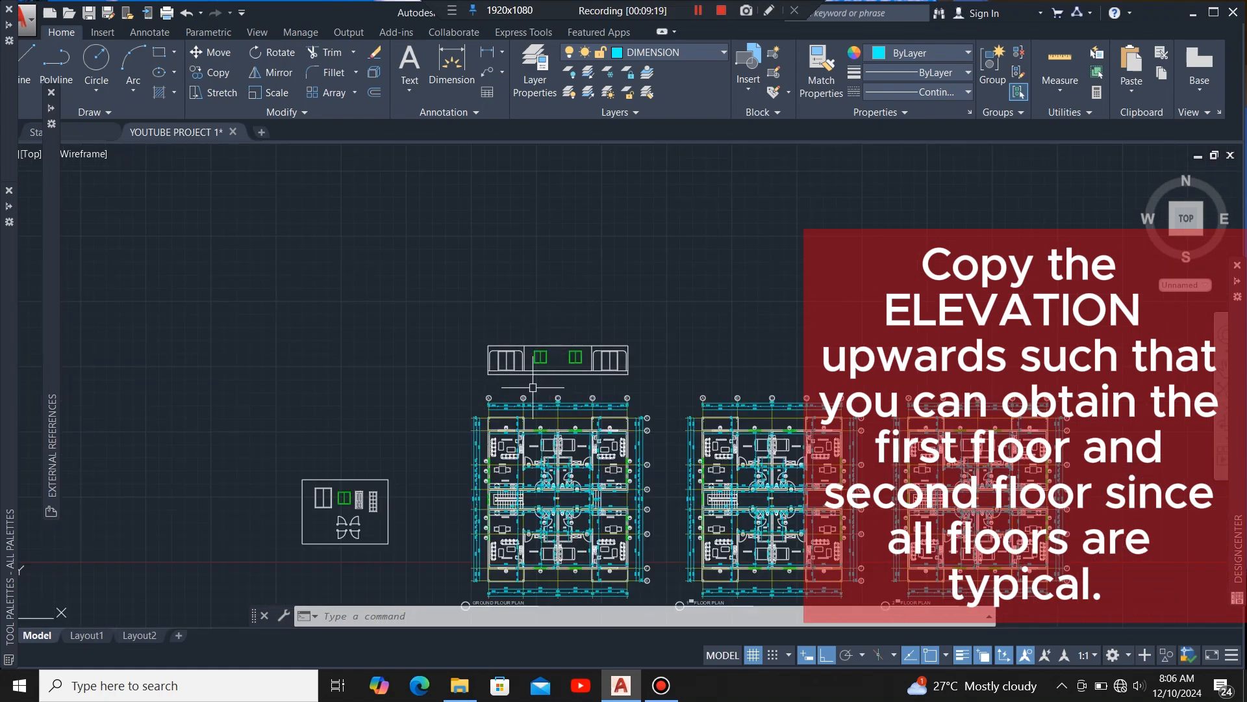
scroll(642, 503, up, 2)
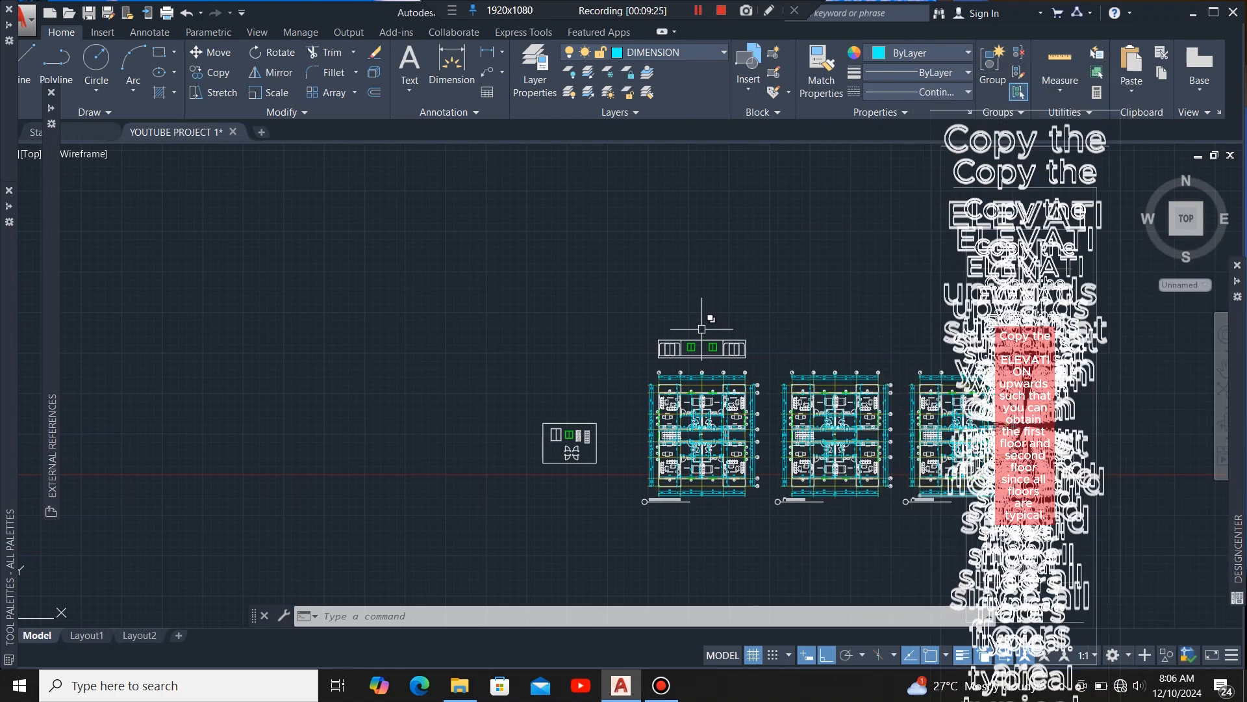
Step: Copy the ground floor elevation above the floor line upward, from the grid B wall's base to its top, as the first floor
scroll(714, 315, up, 4)
scroll(804, 382, up, 4)
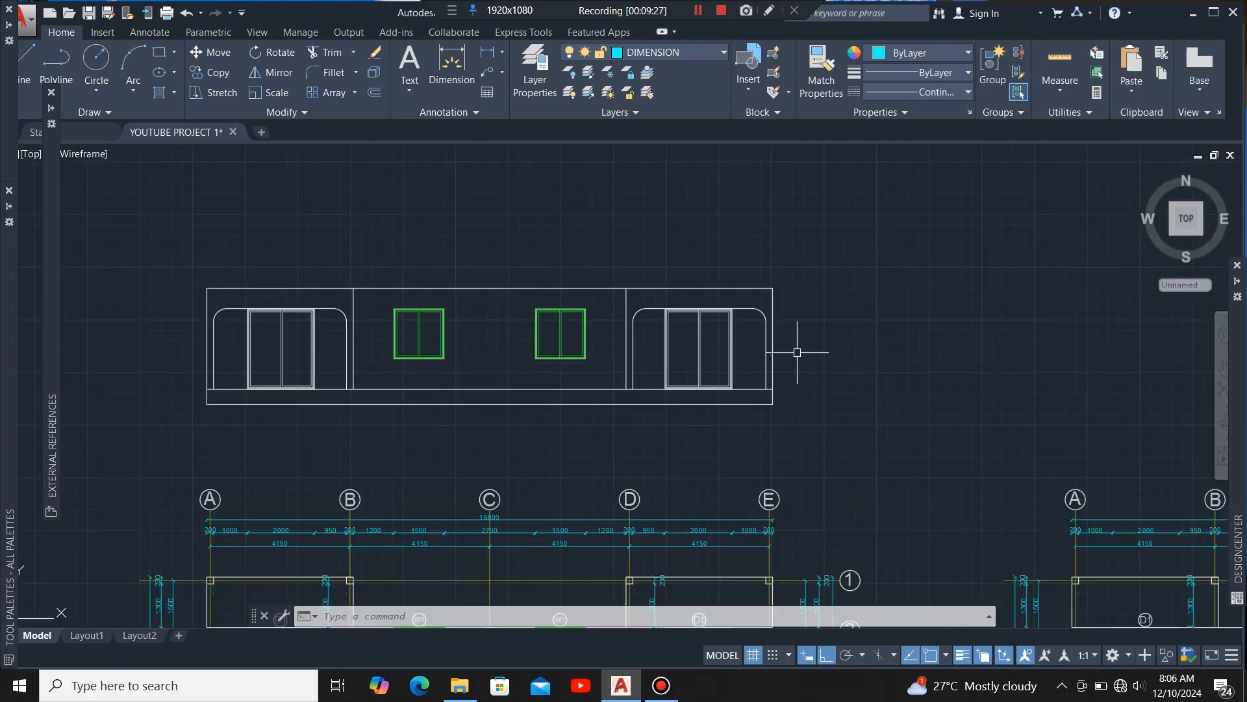
click(830, 240)
scroll(159, 367, up, 4)
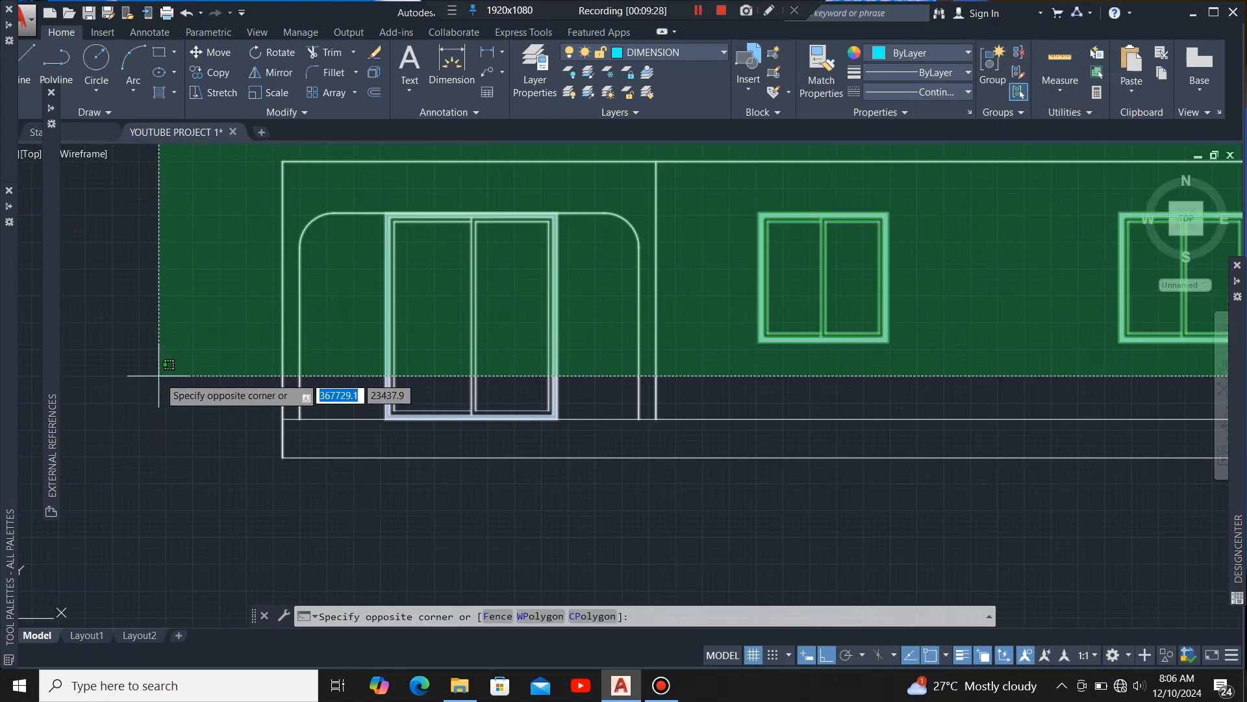
scroll(249, 401, up, 4)
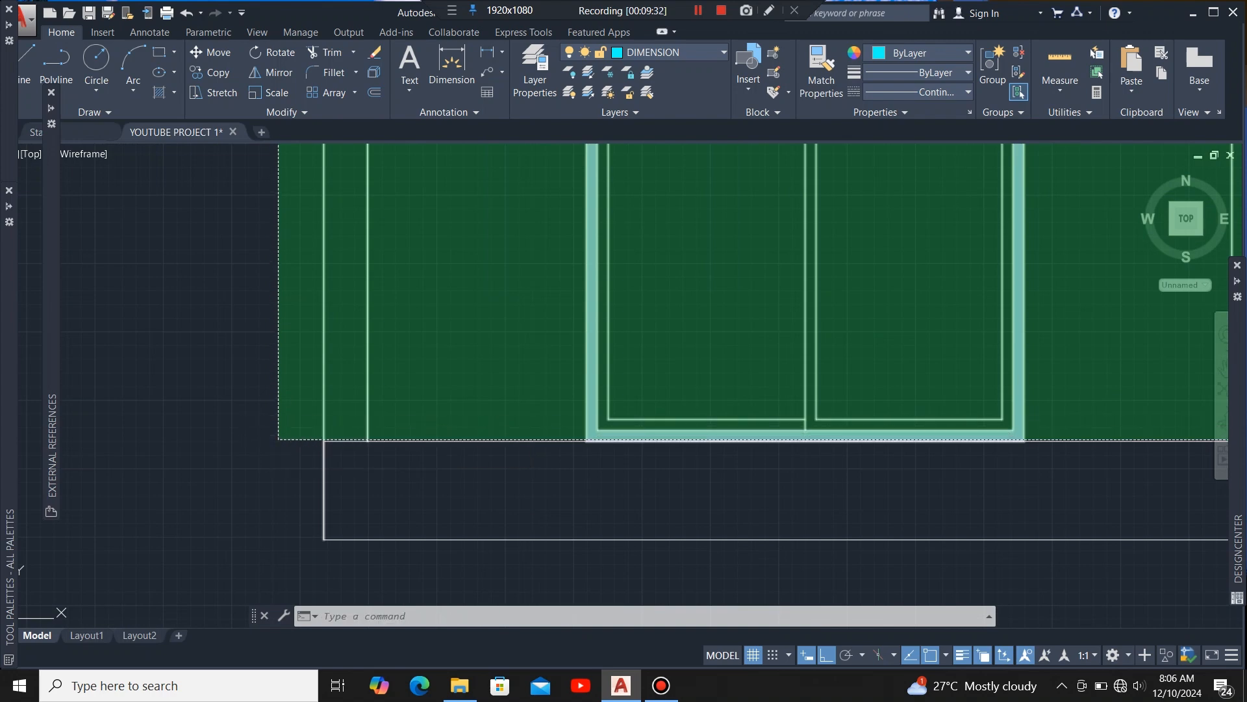
click(280, 439)
scroll(214, 448, down, 5)
scroll(288, 395, down, 2)
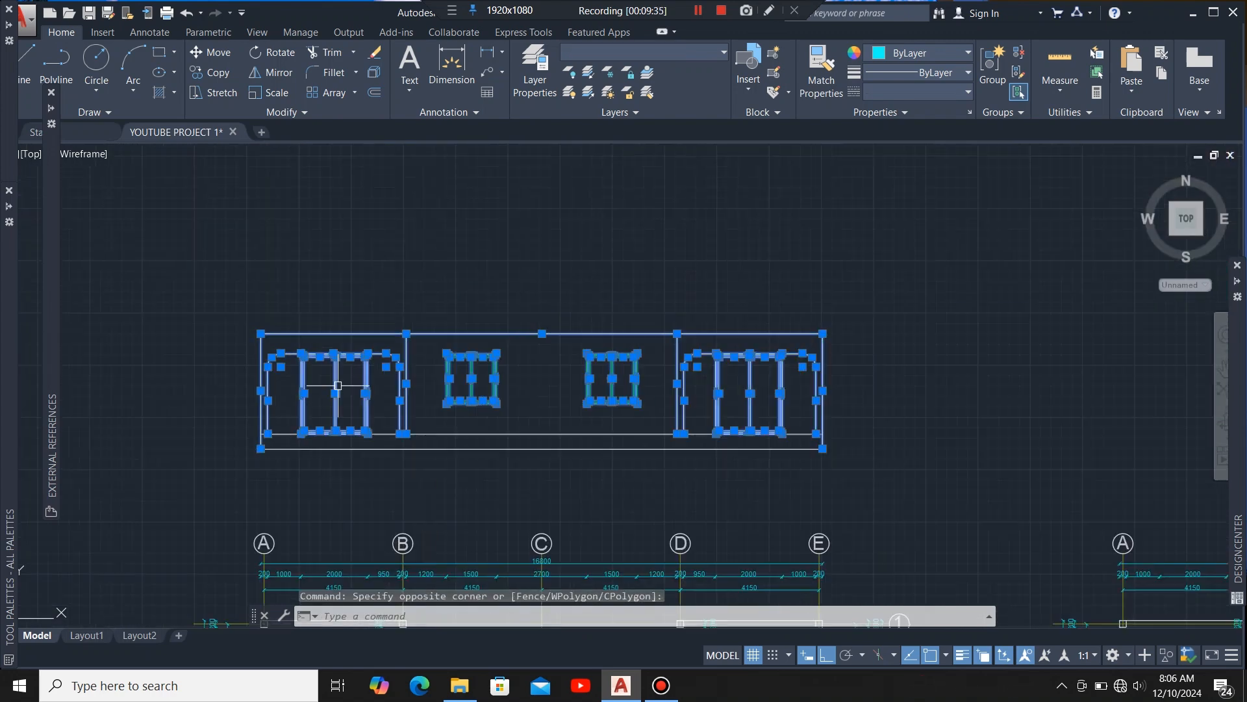
click(218, 70)
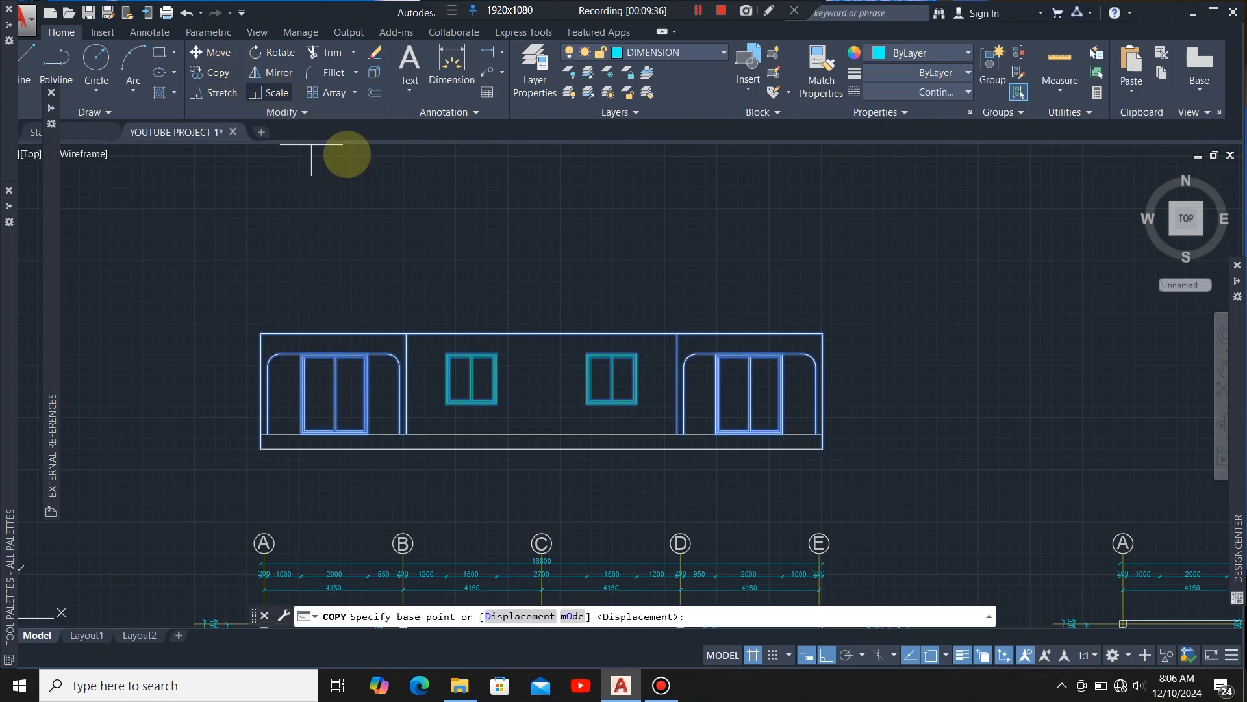
scroll(446, 449, up, 2)
scroll(485, 464, up, 3)
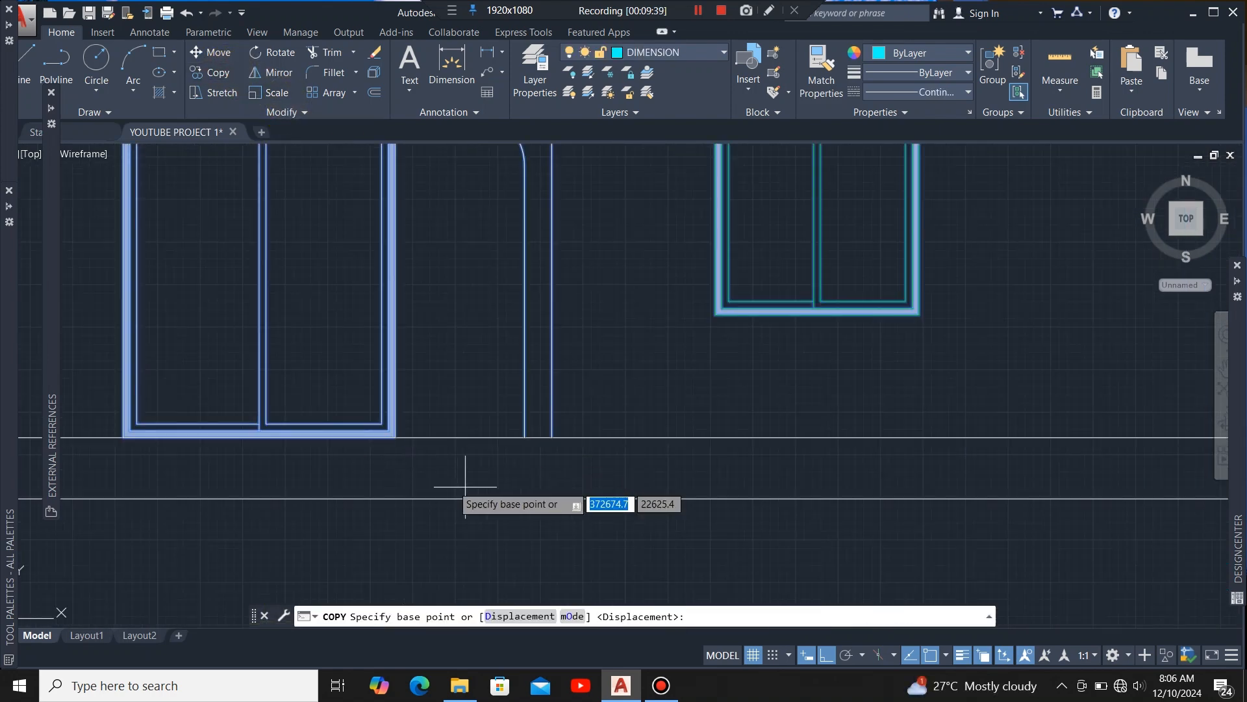
click(551, 437)
scroll(546, 454, down, 5)
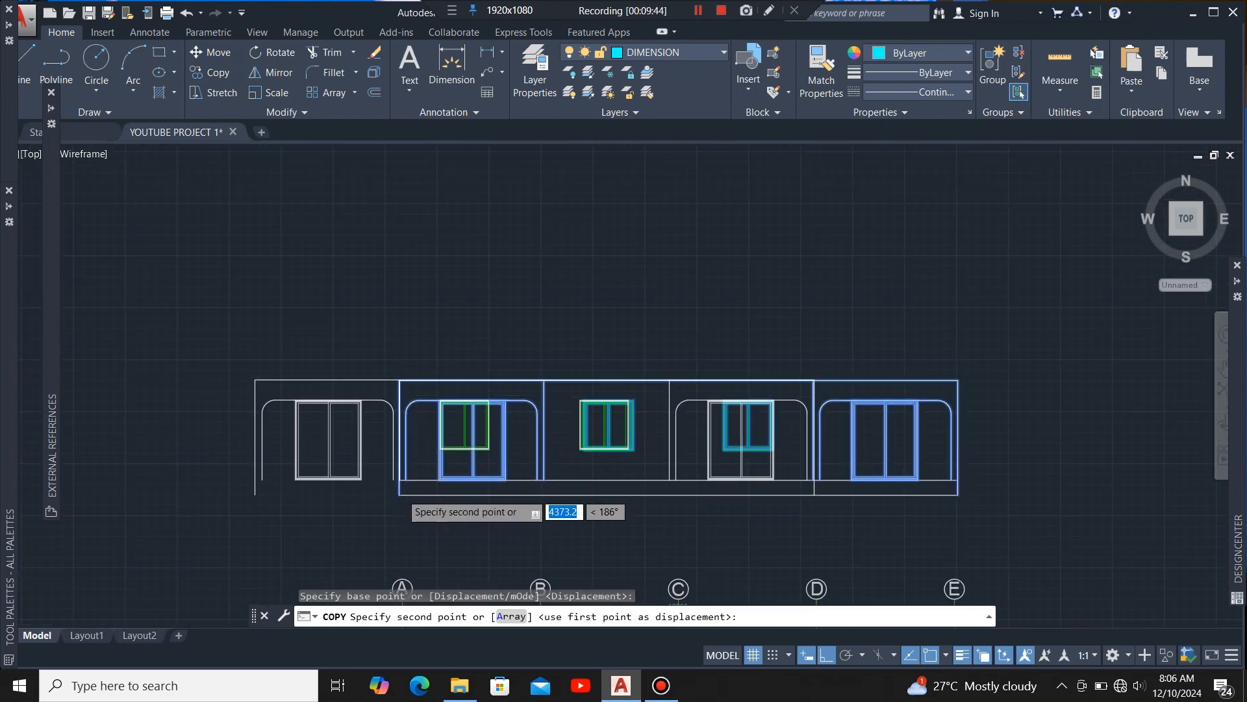
scroll(409, 477, up, 4)
scroll(409, 477, down, 4)
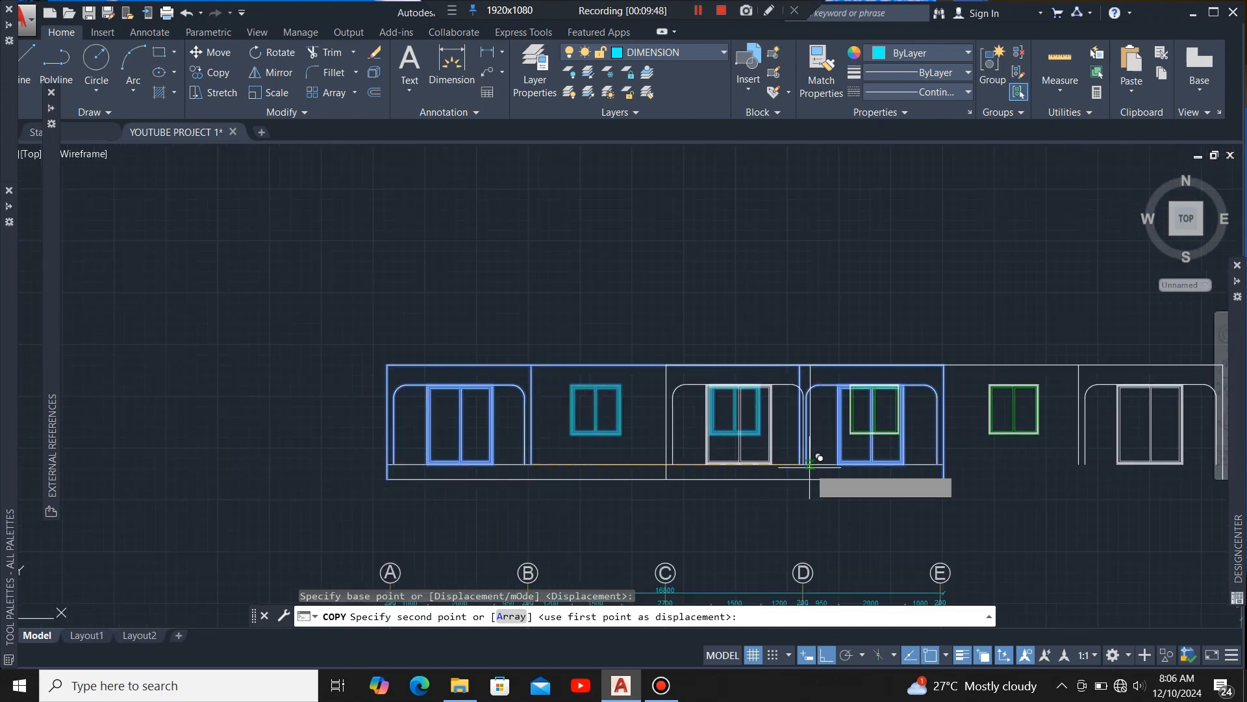
scroll(816, 454, up, 5)
scroll(528, 317, up, 5)
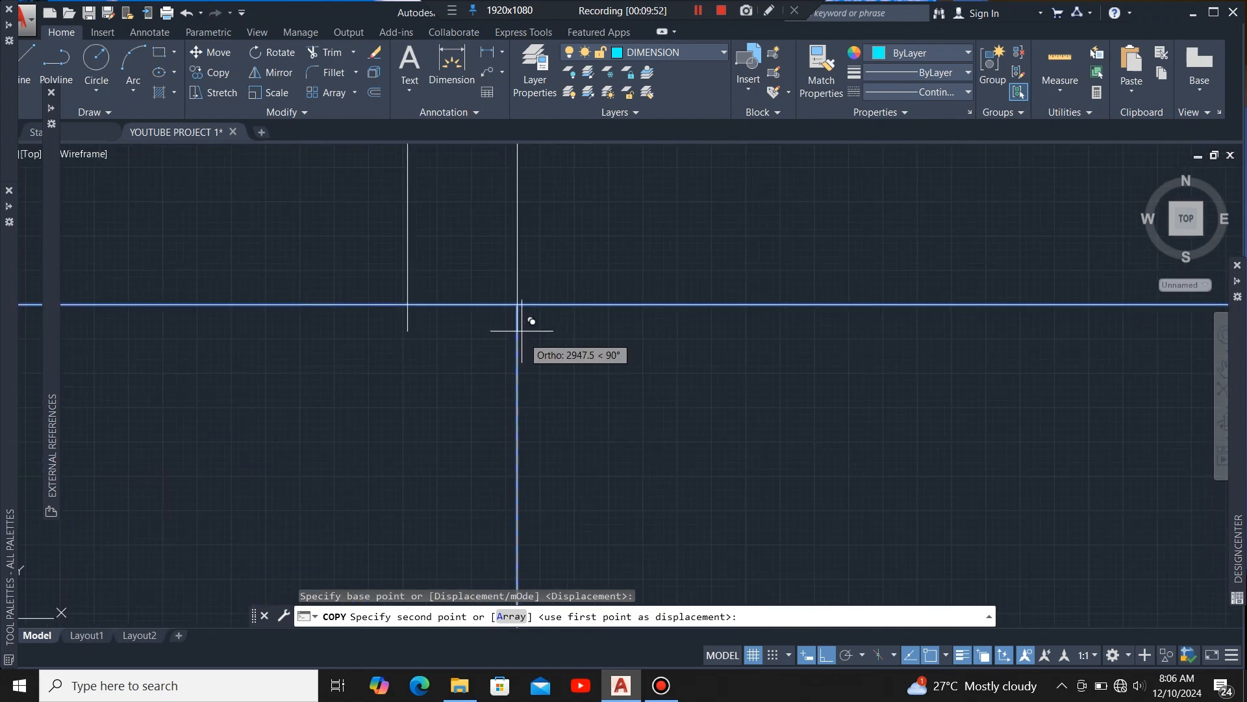
click(518, 307)
scroll(518, 308, down, 6)
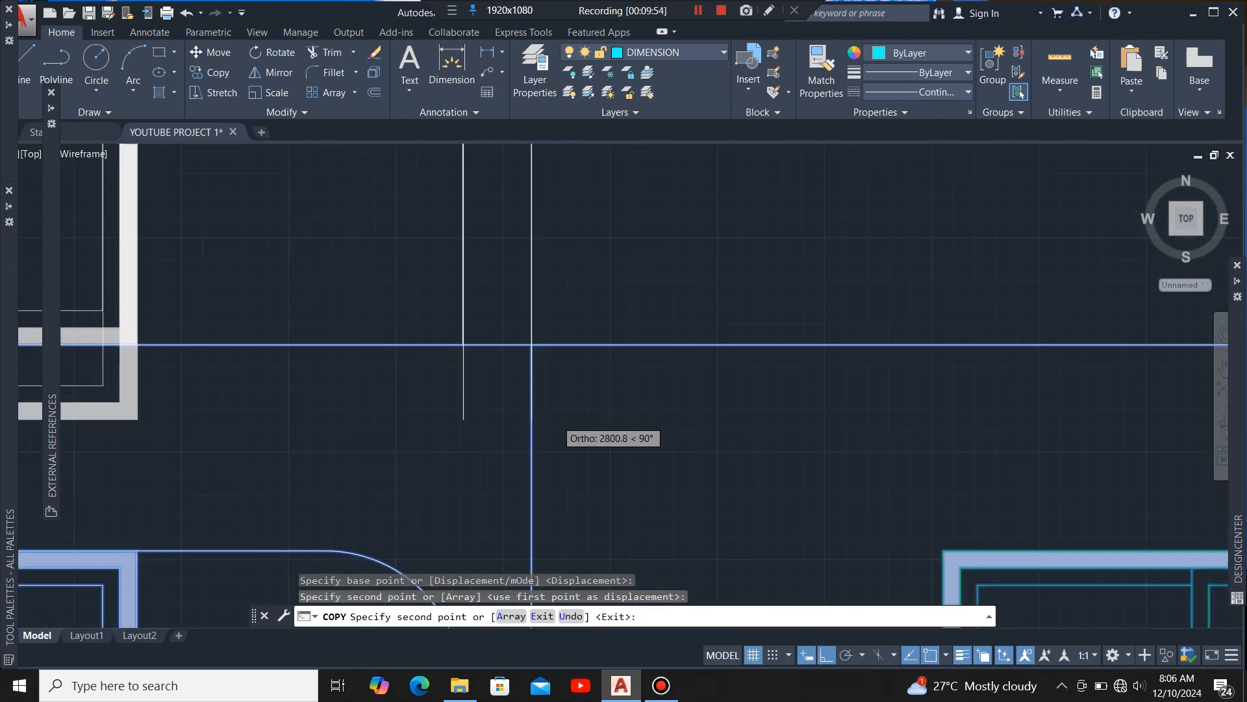
Step: Place another copy of the storey on top of the first floor at the grid B wall line as the second floor
scroll(544, 404, up, 8)
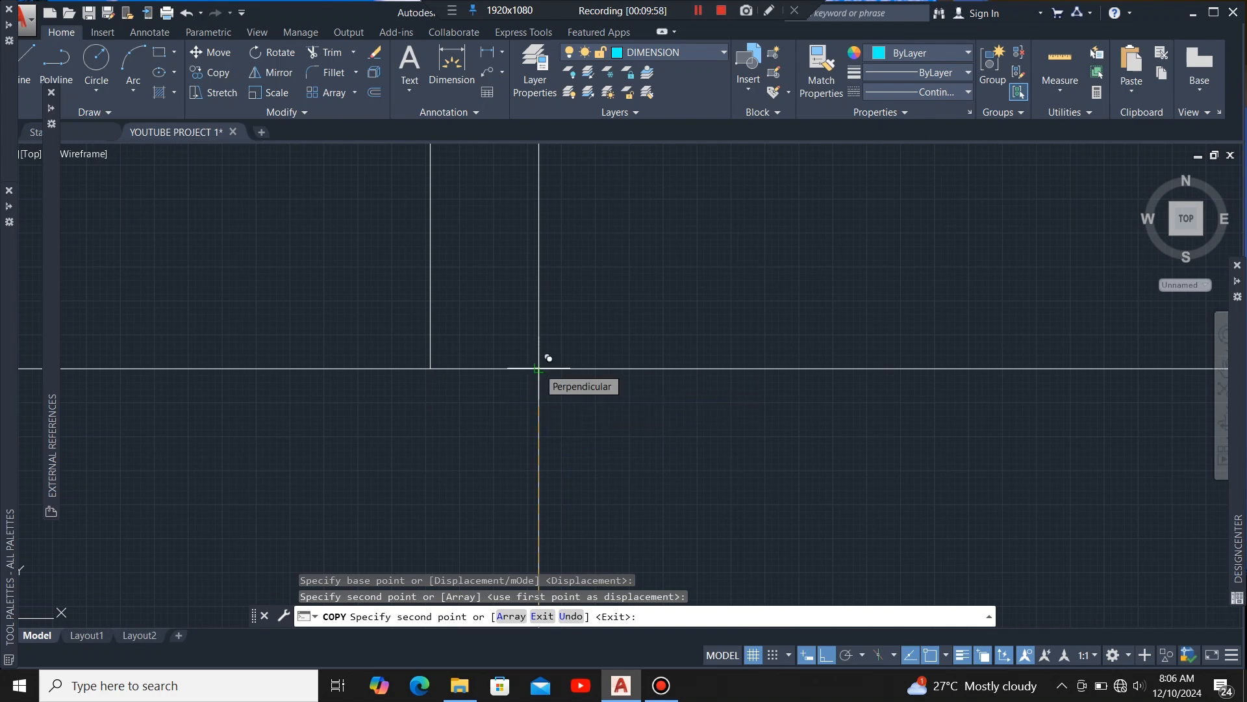
click(539, 369)
scroll(539, 368, down, 10)
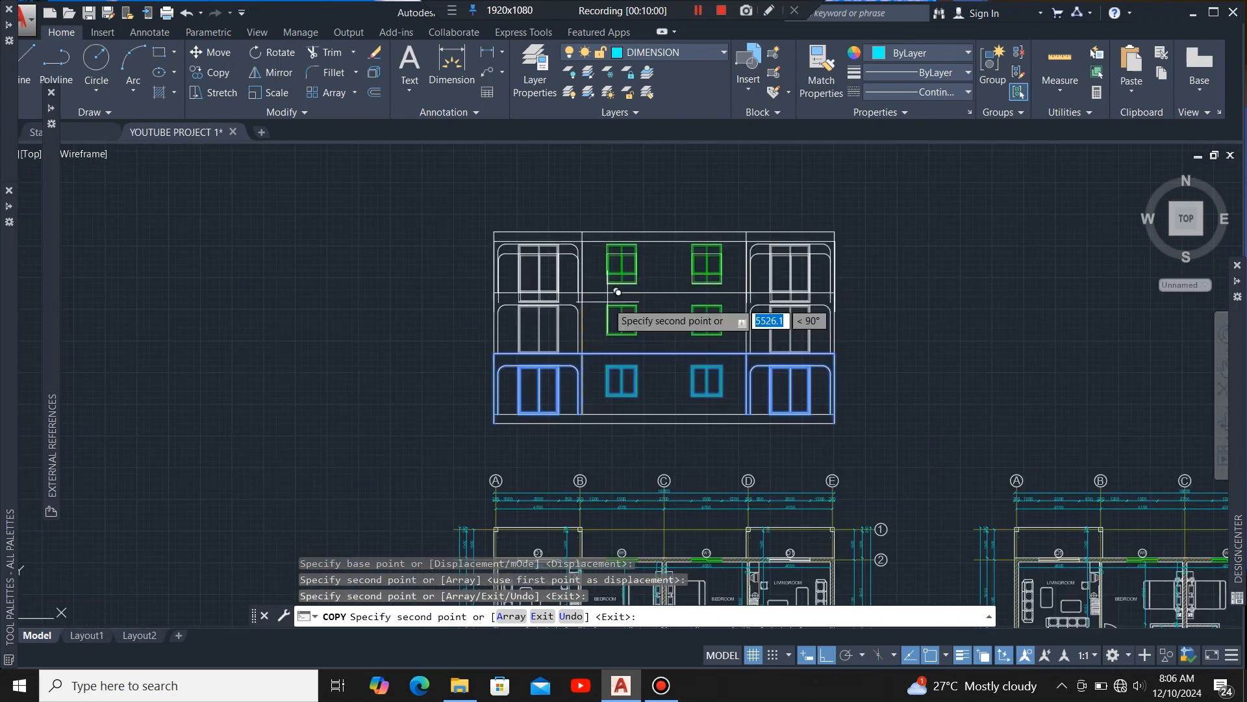
key(Escape)
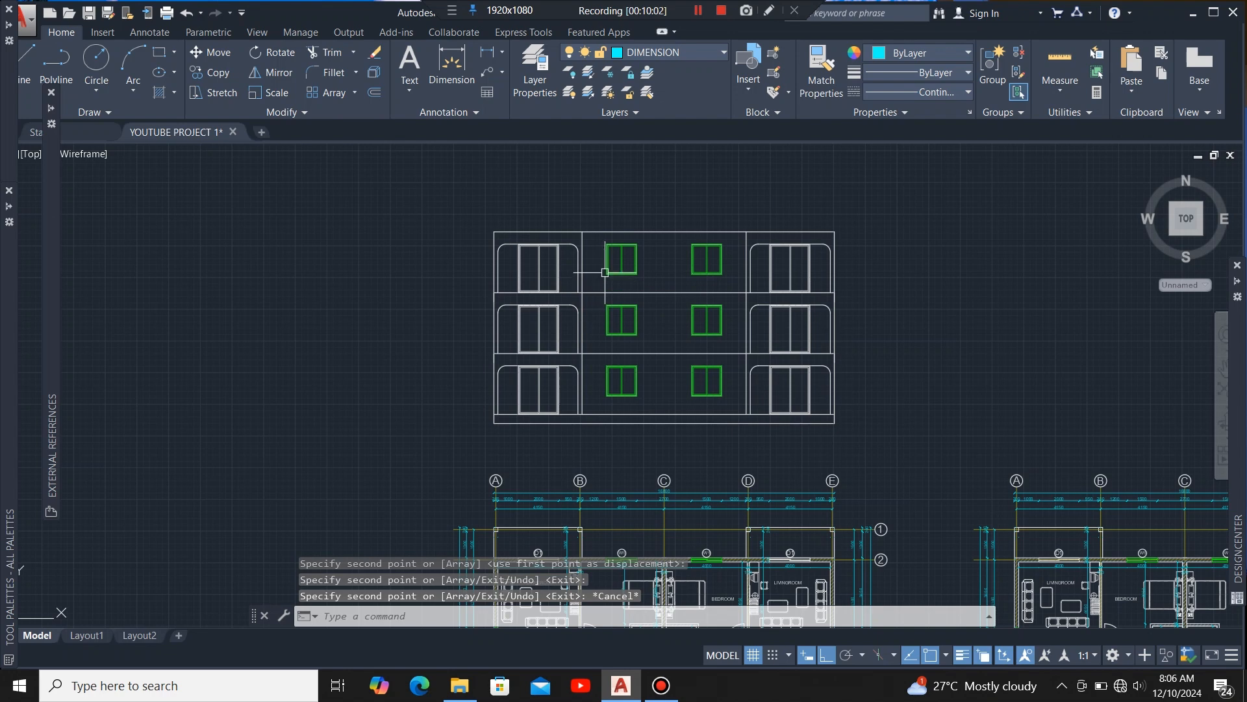
Step: Stretch the upper end of the second floor's outer wall line at grid A upward past the top line
scroll(669, 247, up, 2)
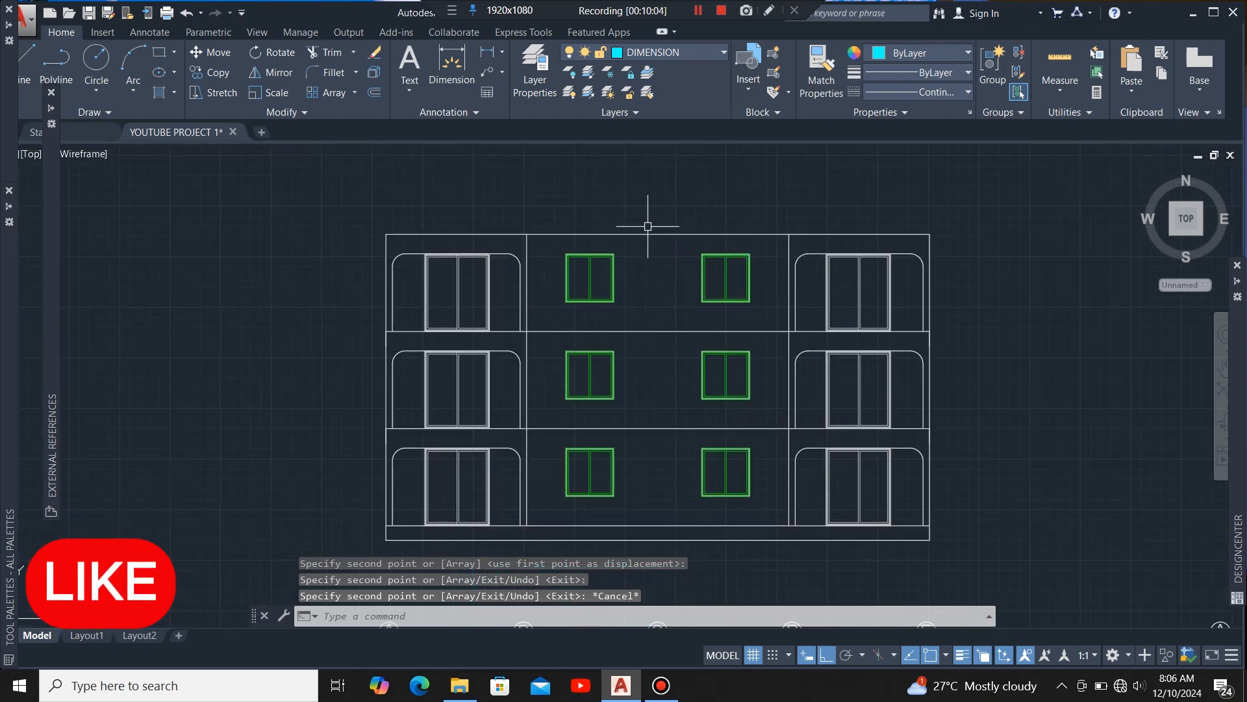
scroll(502, 329, down, 2)
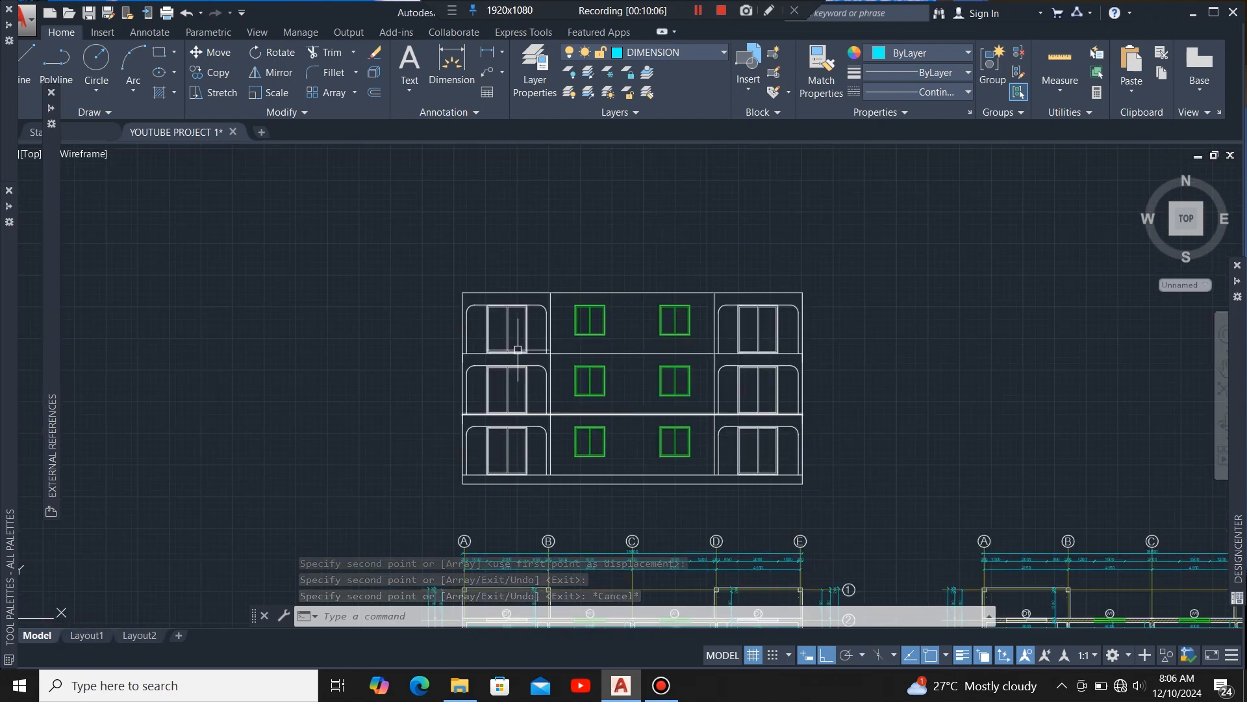
scroll(481, 285, up, 4)
scroll(373, 287, down, 4)
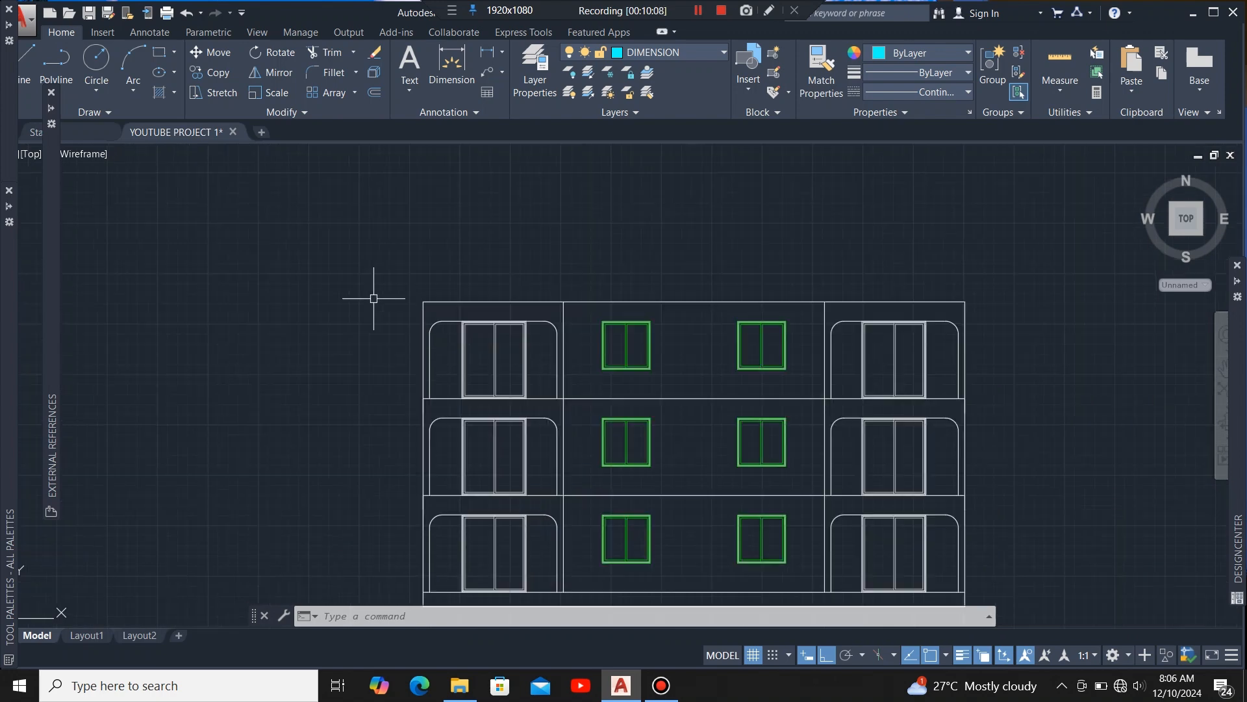
scroll(354, 285, up, 3)
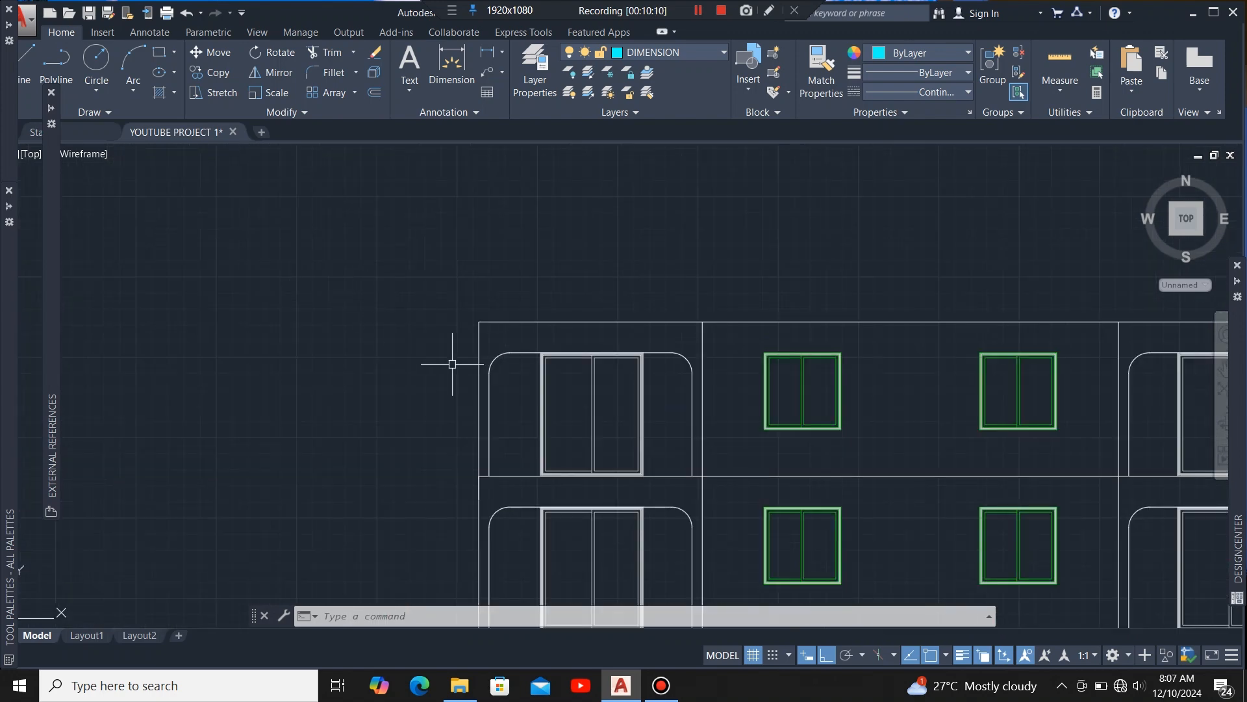
scroll(471, 315, up, 2)
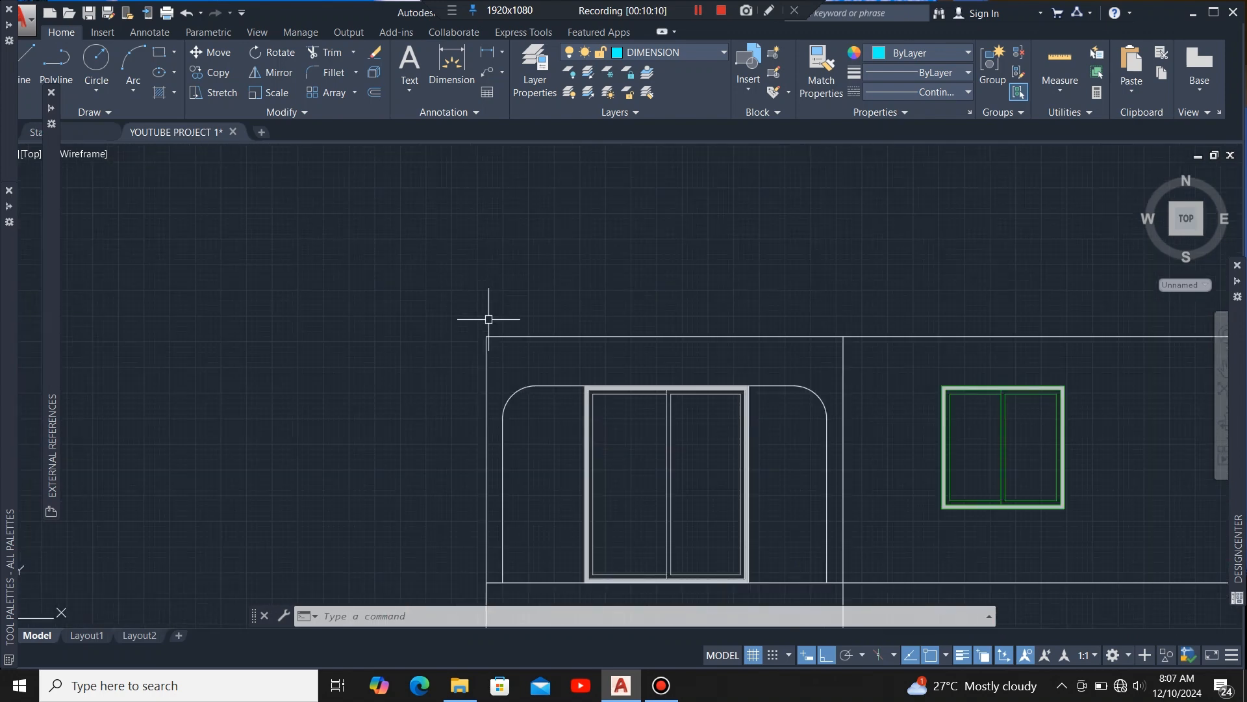
click(485, 355)
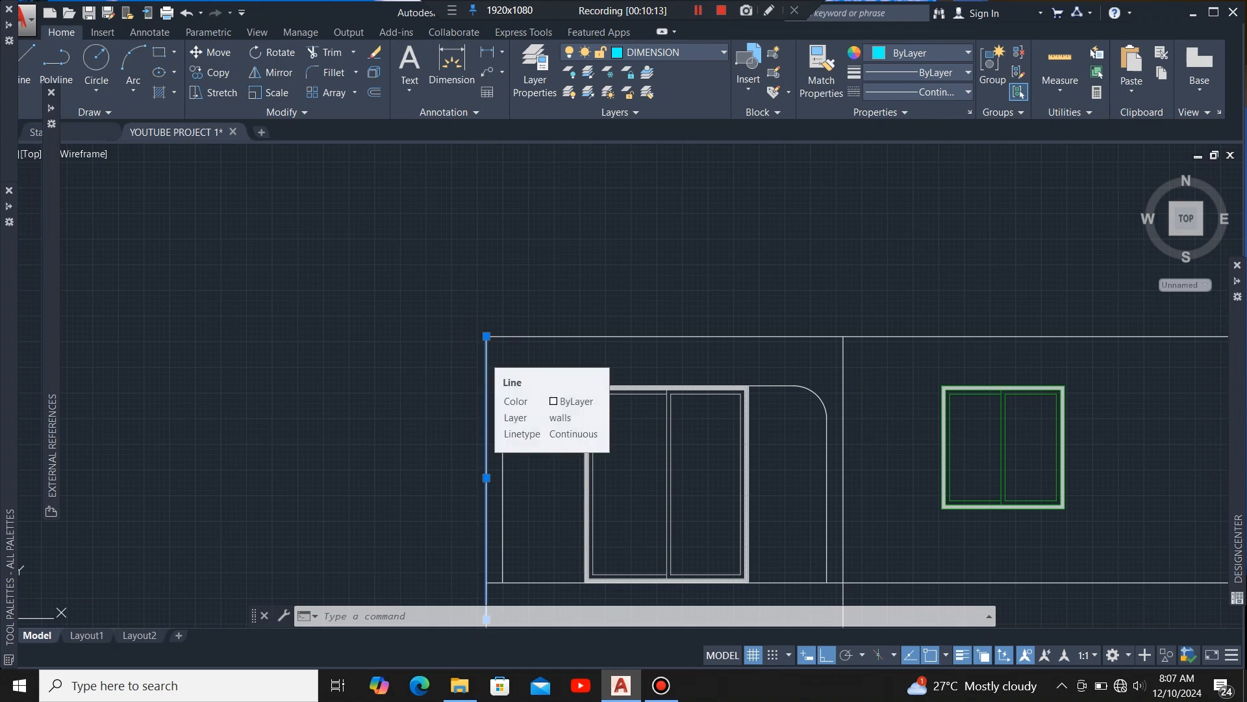
click(487, 336)
scroll(490, 312, down, 4)
scroll(488, 215, up, 4)
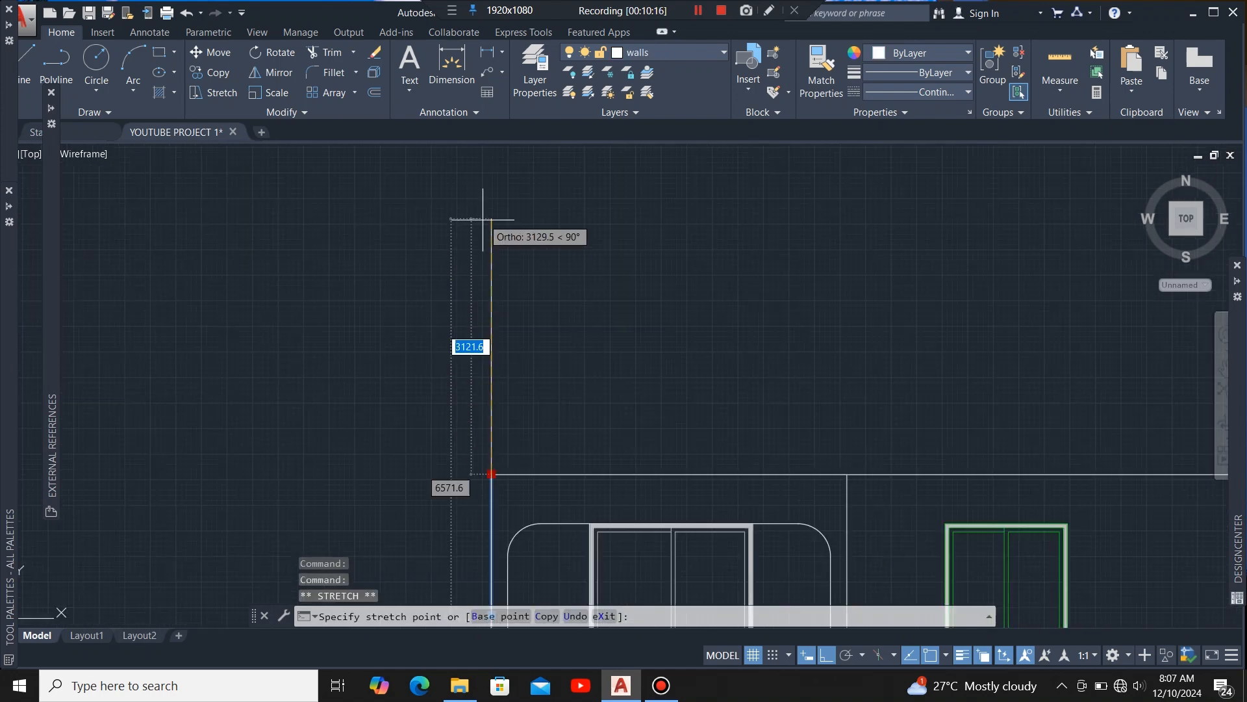
click(490, 360)
scroll(494, 364, down, 4)
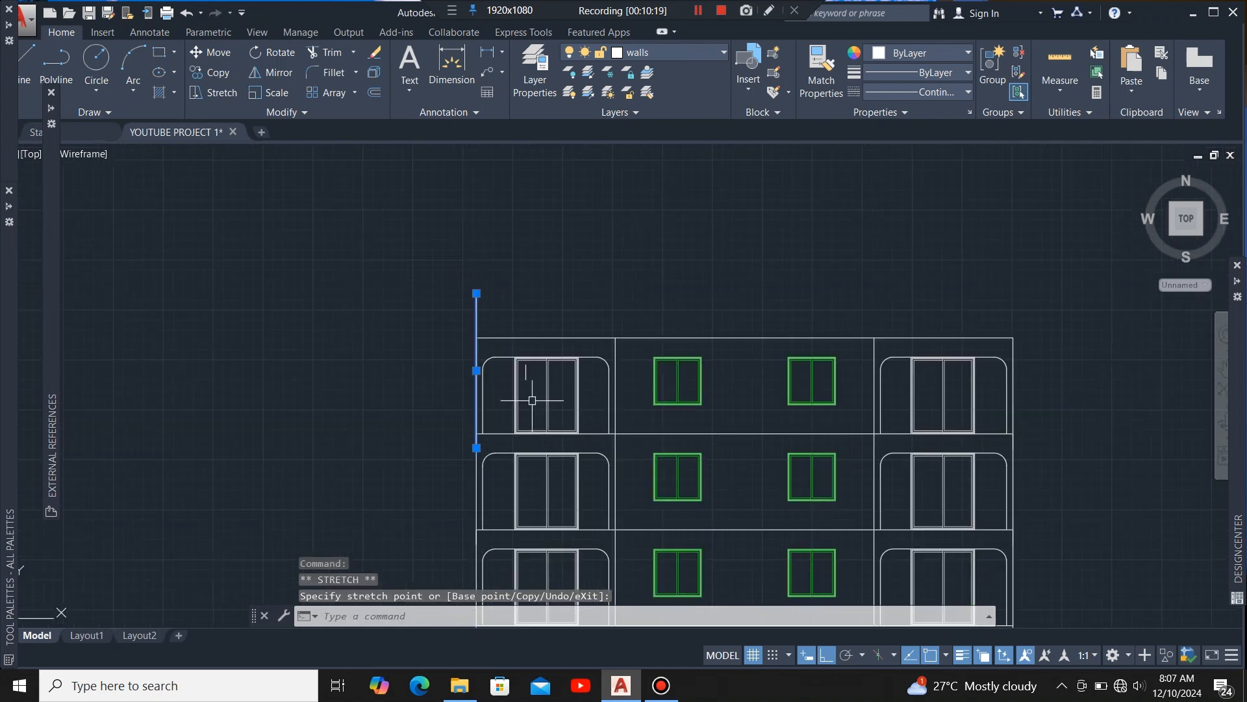
Step: Stretch the upper end of the second floor's wall line at grid B above the top line, about level with grid A's
scroll(635, 342, up, 2)
click(635, 342)
scroll(635, 335, up, 4)
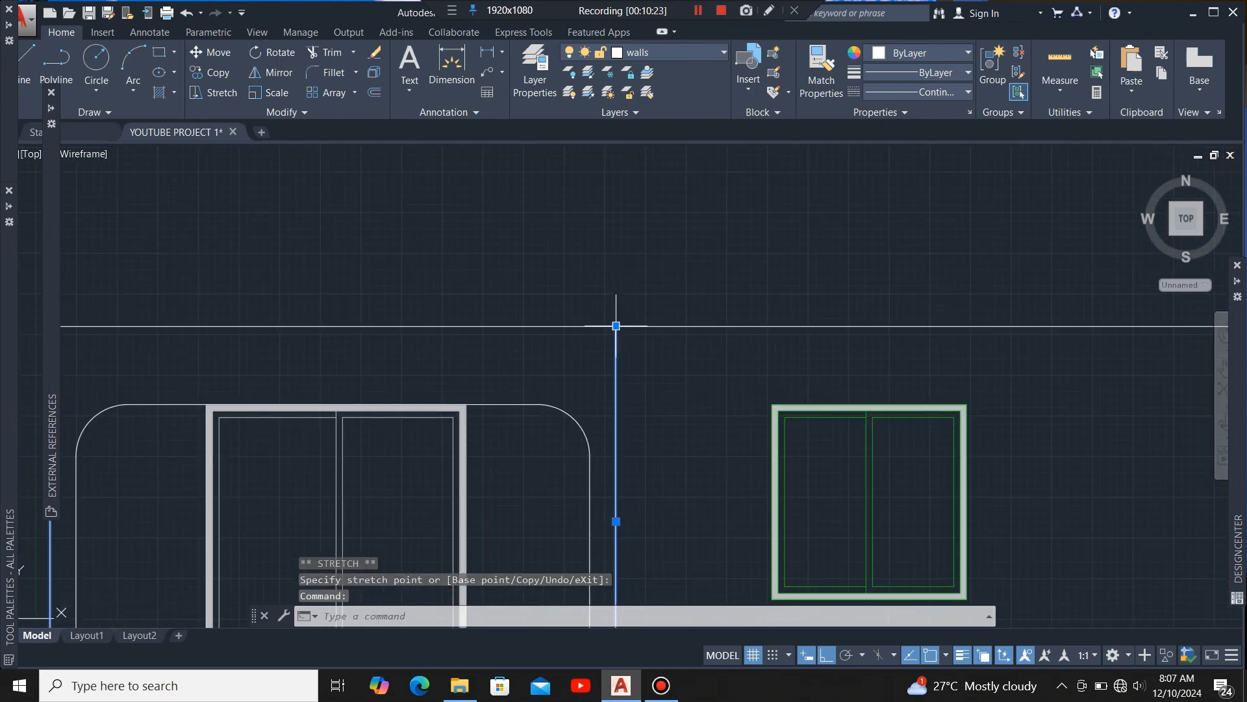
click(616, 326)
scroll(611, 273, down, 4)
scroll(650, 306, down, 4)
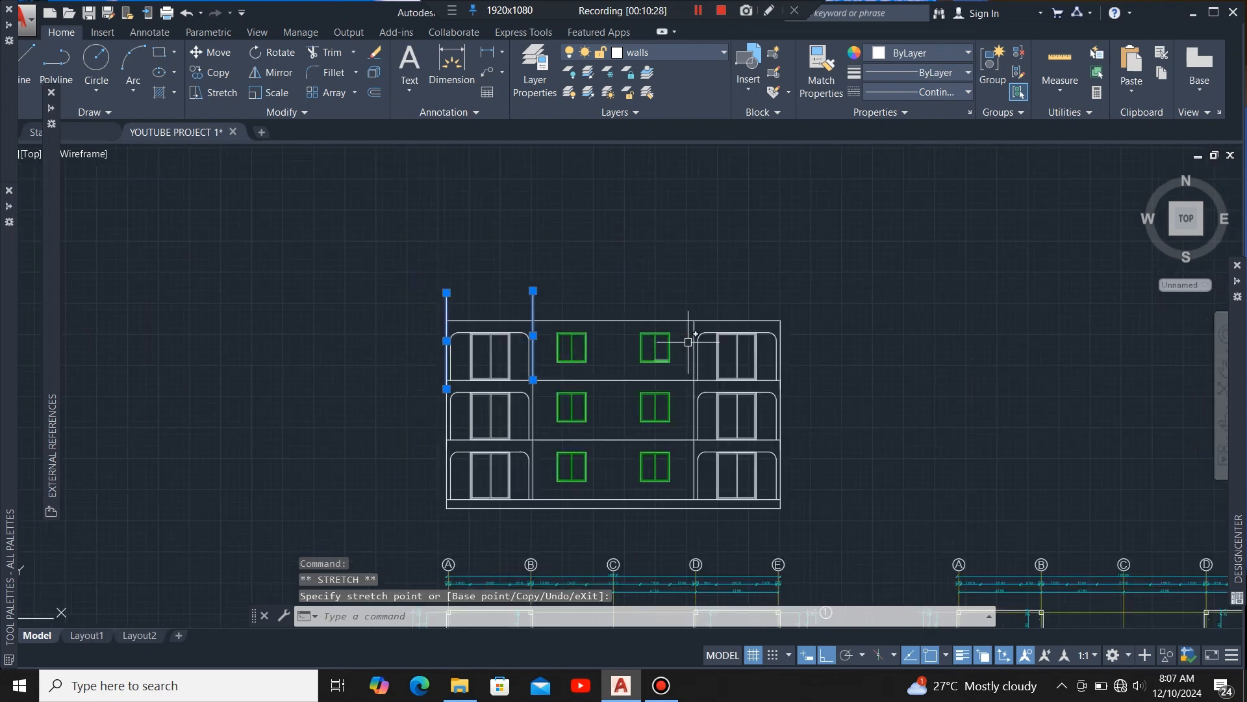
Step: Stretch the upper end of the second floor's wall line at grid D upward beyond the top line
scroll(689, 341, up, 5)
click(657, 289)
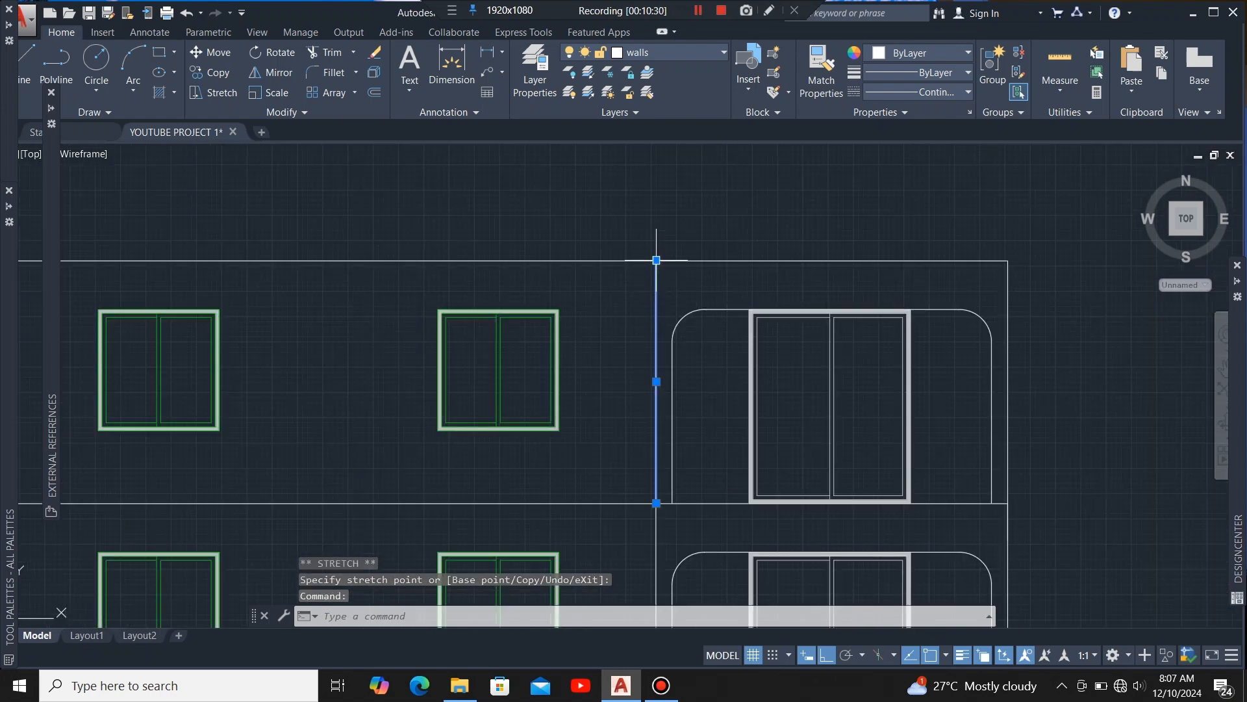
click(657, 261)
scroll(651, 309, down, 5)
scroll(651, 263, up, 2)
click(645, 269)
Step: Stretch the upper end of the second floor's outer wall line at grid E above the top line and clear the selection
scroll(799, 360, up, 5)
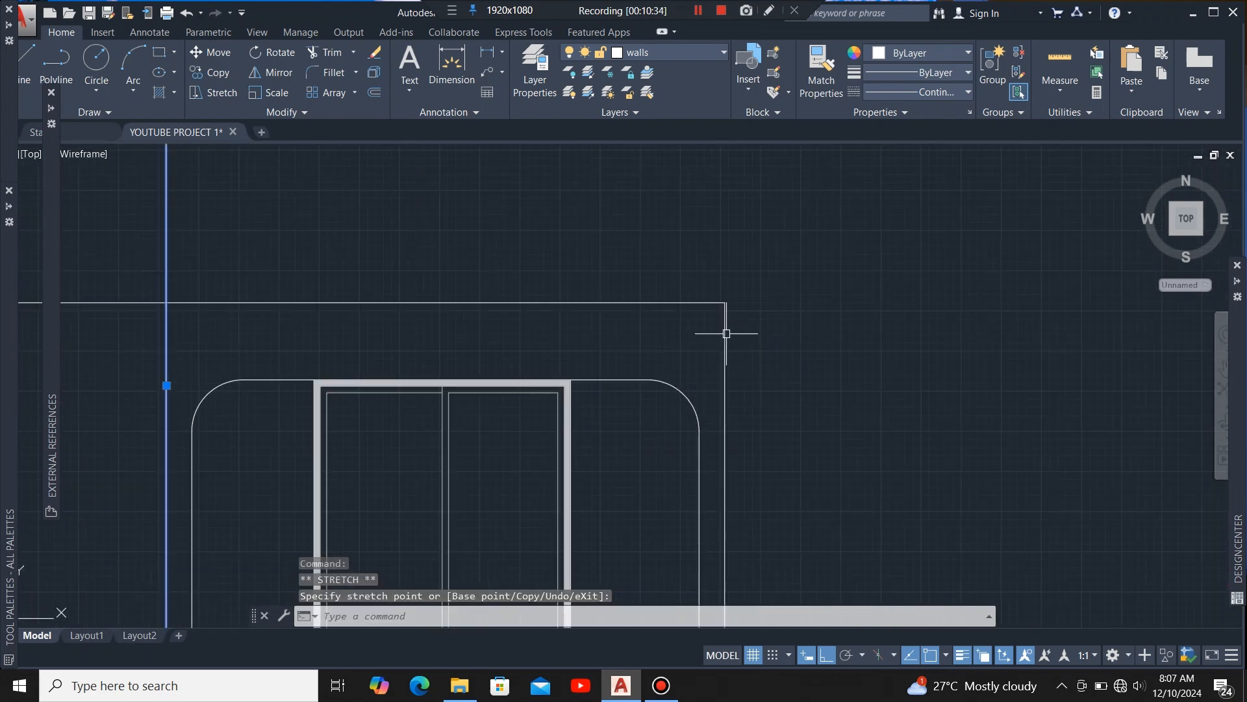
click(725, 334)
click(727, 301)
scroll(734, 396, down, 4)
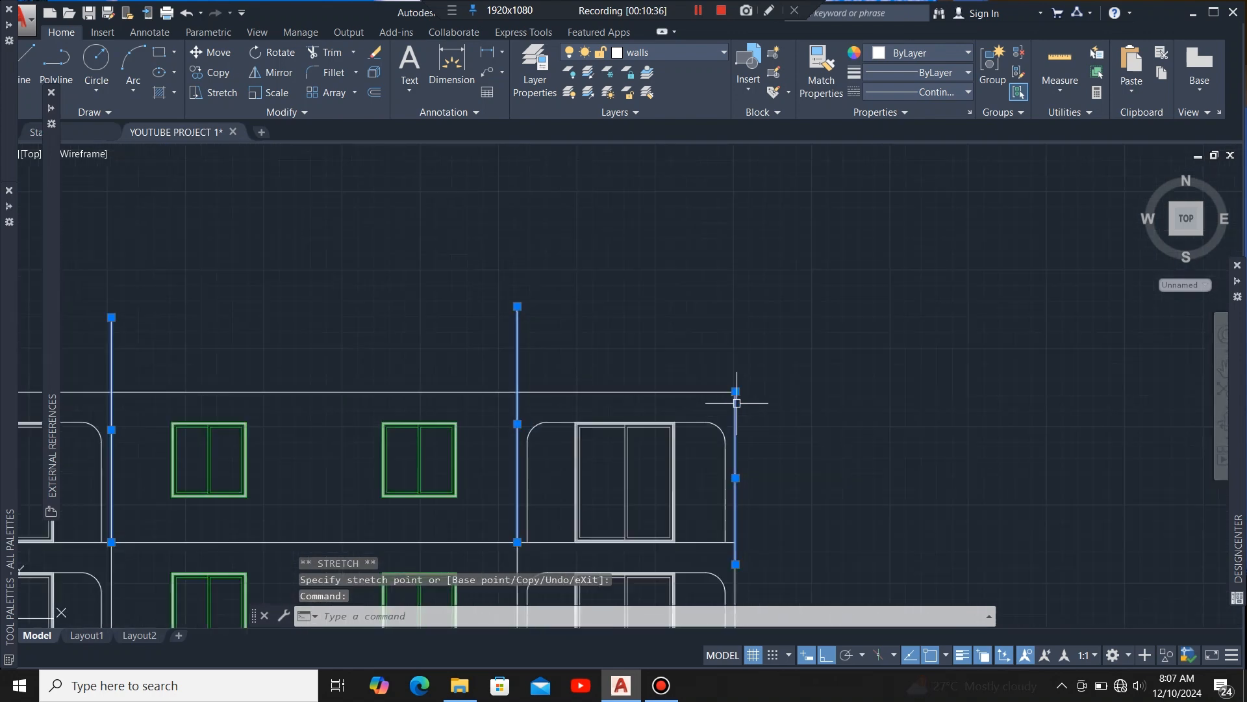
click(733, 280)
scroll(733, 279, down, 5)
scroll(617, 325, up, 4)
scroll(533, 333, down, 2)
scroll(538, 319, up, 5)
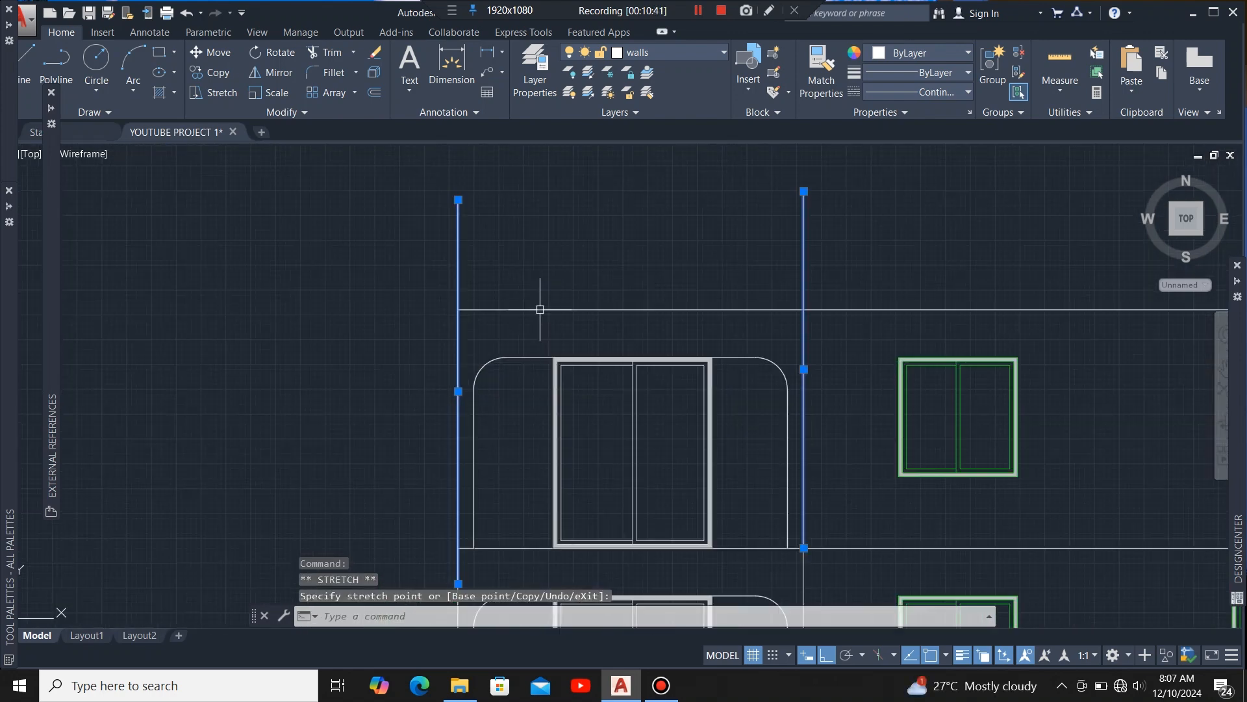
scroll(520, 314, down, 5)
key(Escape)
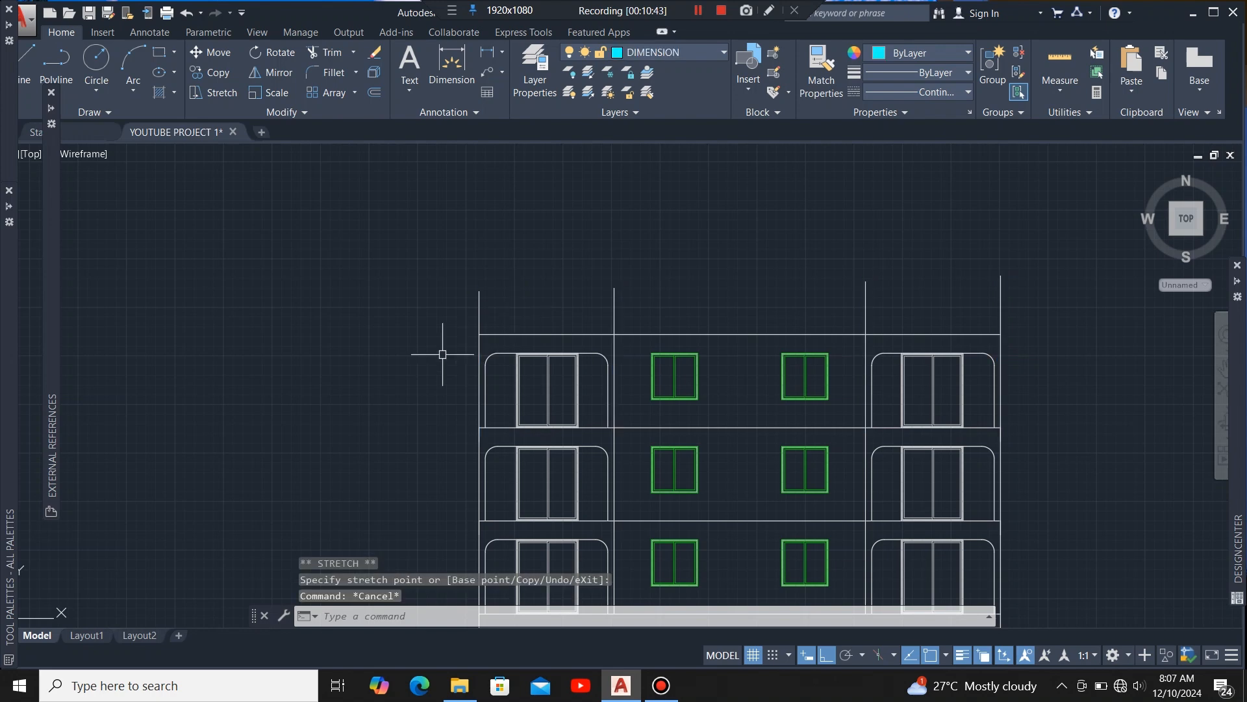
Step: Offset the extended wall line at grid A by 50 mm towards the outside of the building
scroll(494, 333, up, 4)
click(566, 272)
click(518, 297)
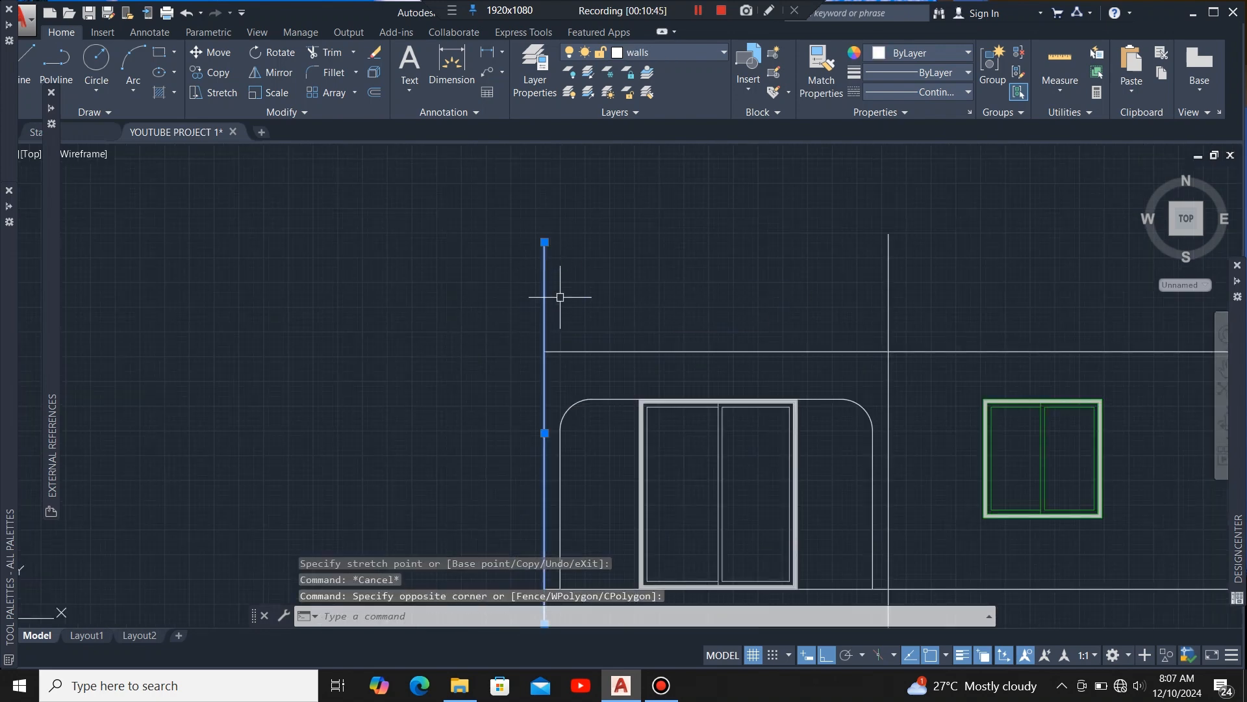
scroll(562, 297, up, 2)
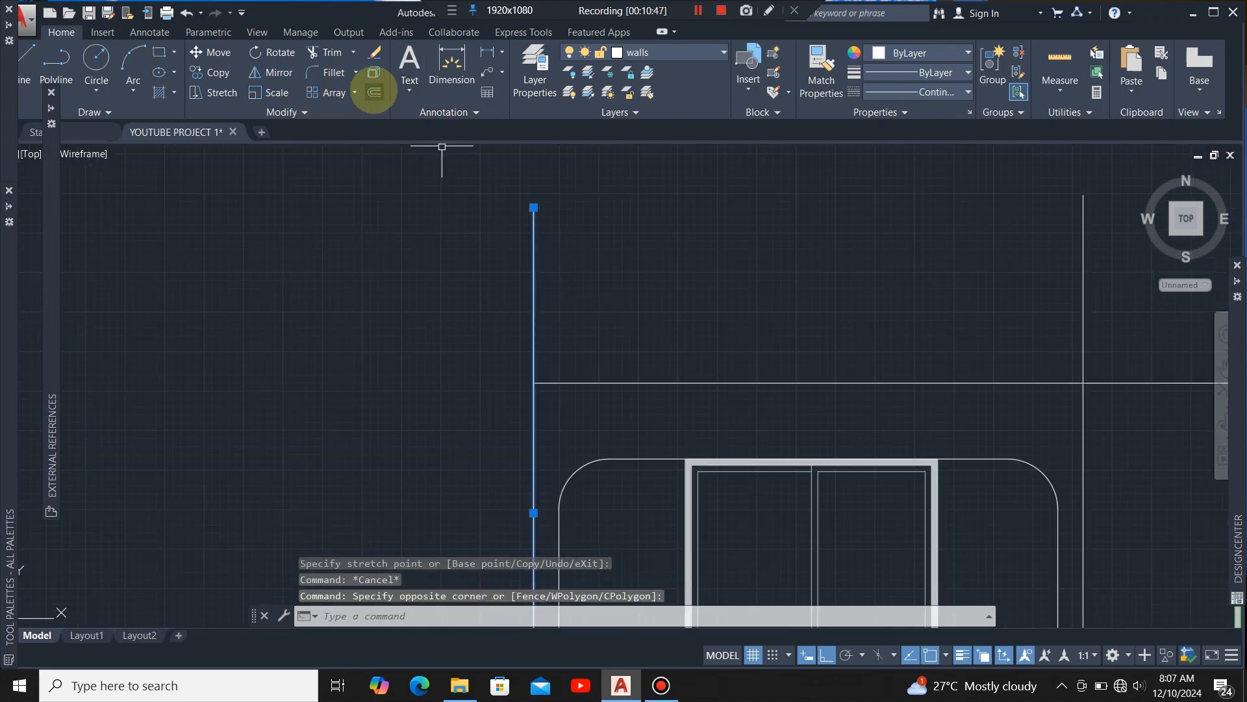
click(375, 92)
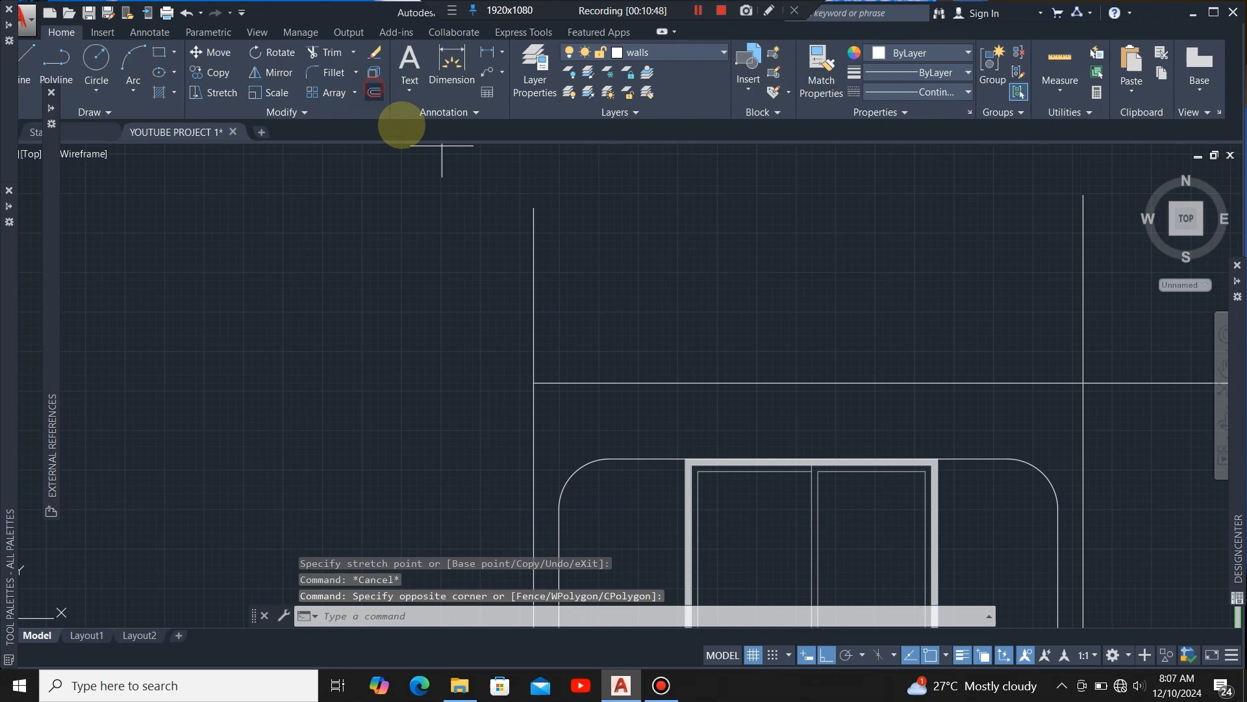
click(534, 285)
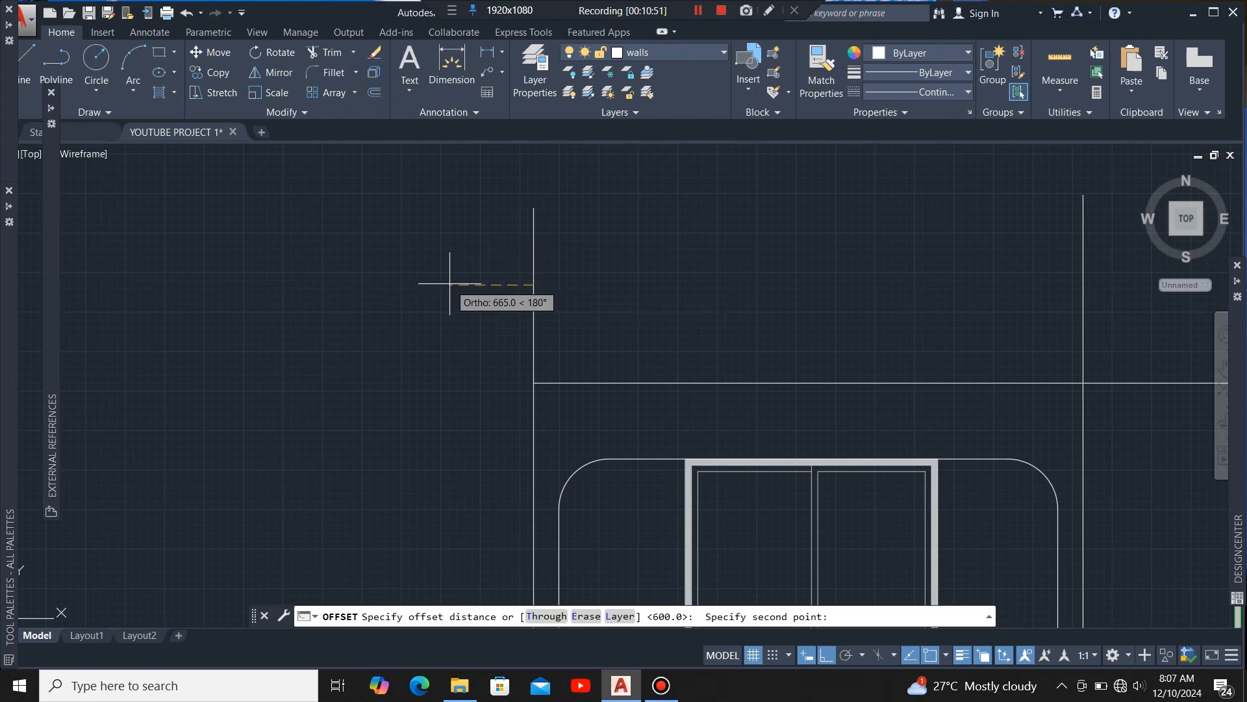
text(50)
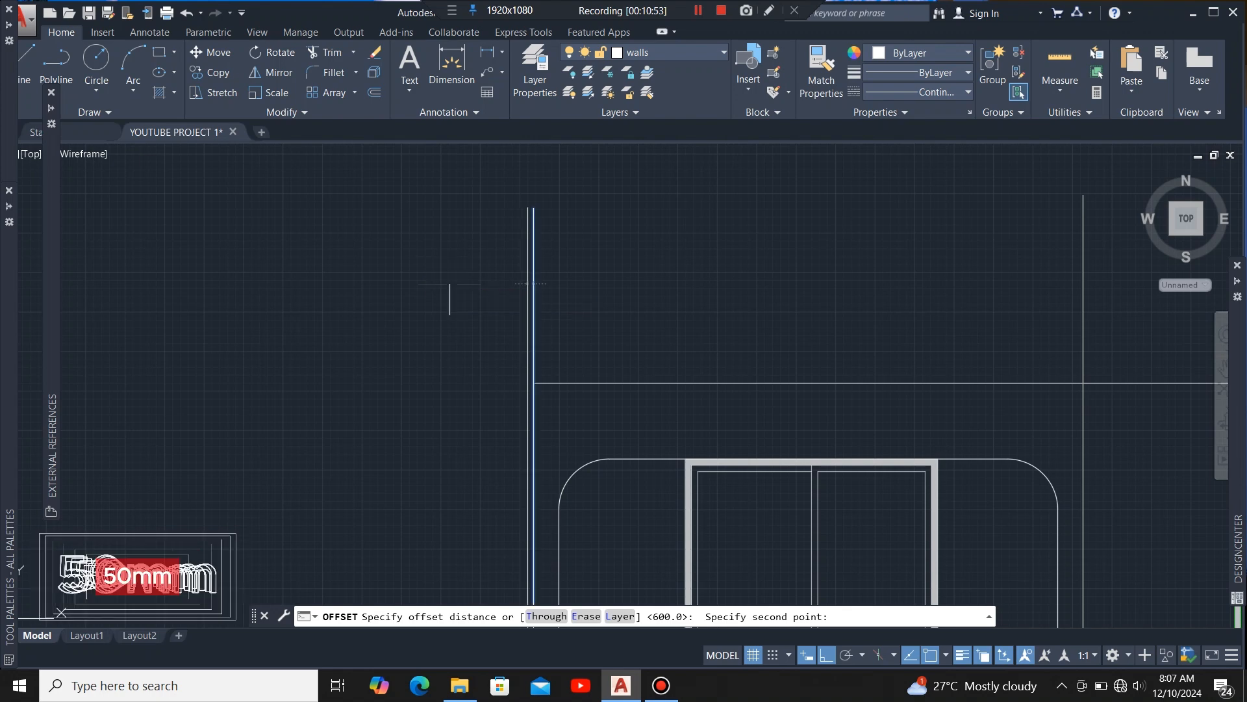
key(Return)
click(456, 281)
Step: Offset the extended wall line at grid B by 50 mm towards the middle bay
scroll(827, 413, down, 2)
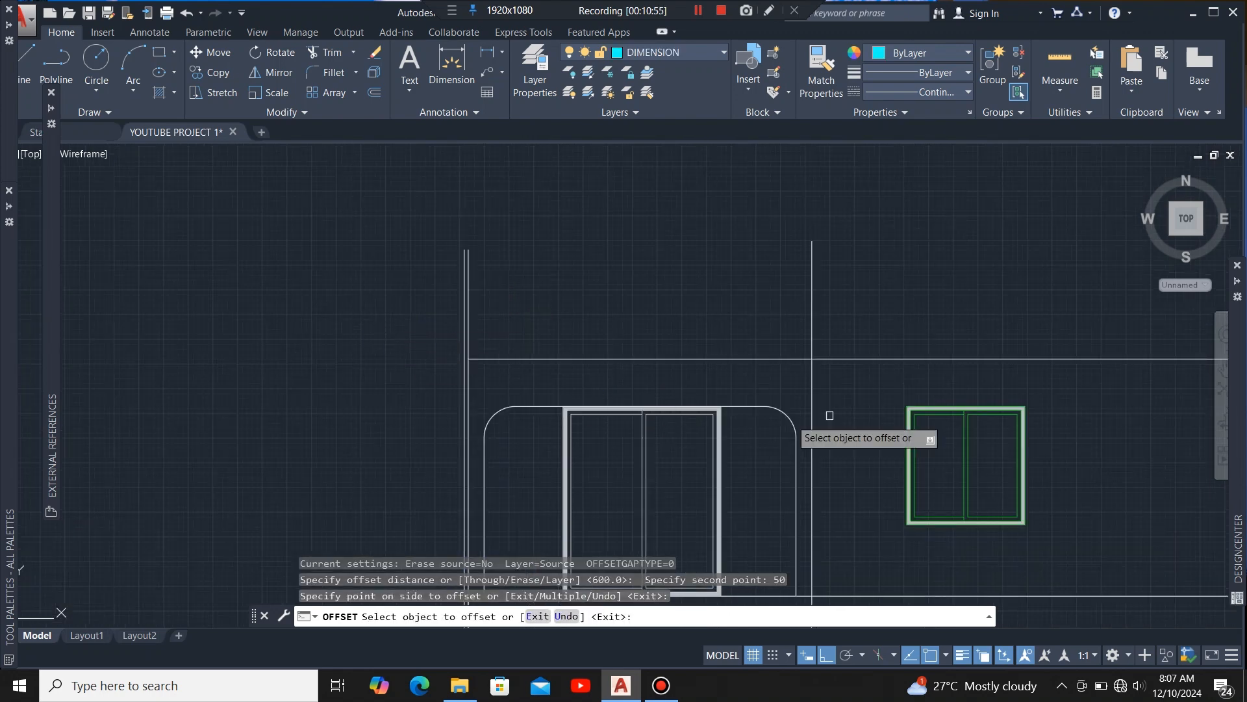
scroll(850, 348, up, 4)
click(732, 323)
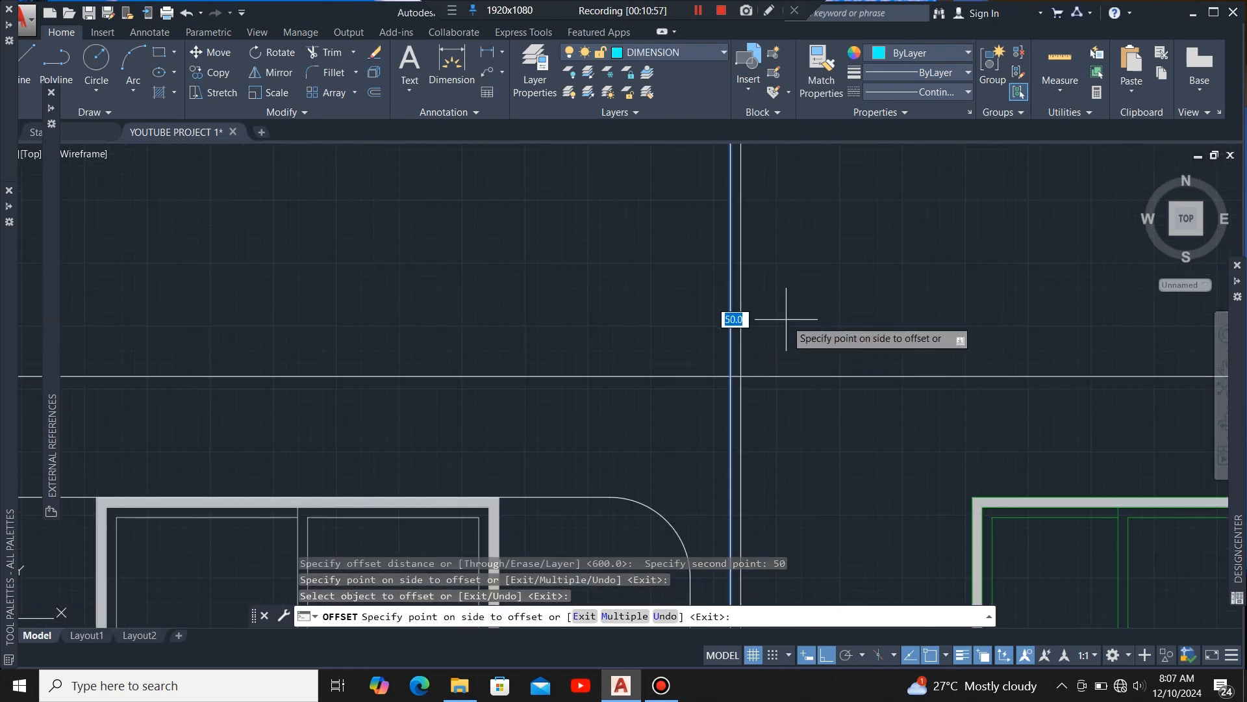
click(786, 318)
Step: Offset the extended wall lines by 50 mm, at grid D towards the middle bay and at grid E towards the outside
scroll(843, 373, down, 3)
scroll(965, 325, up, 5)
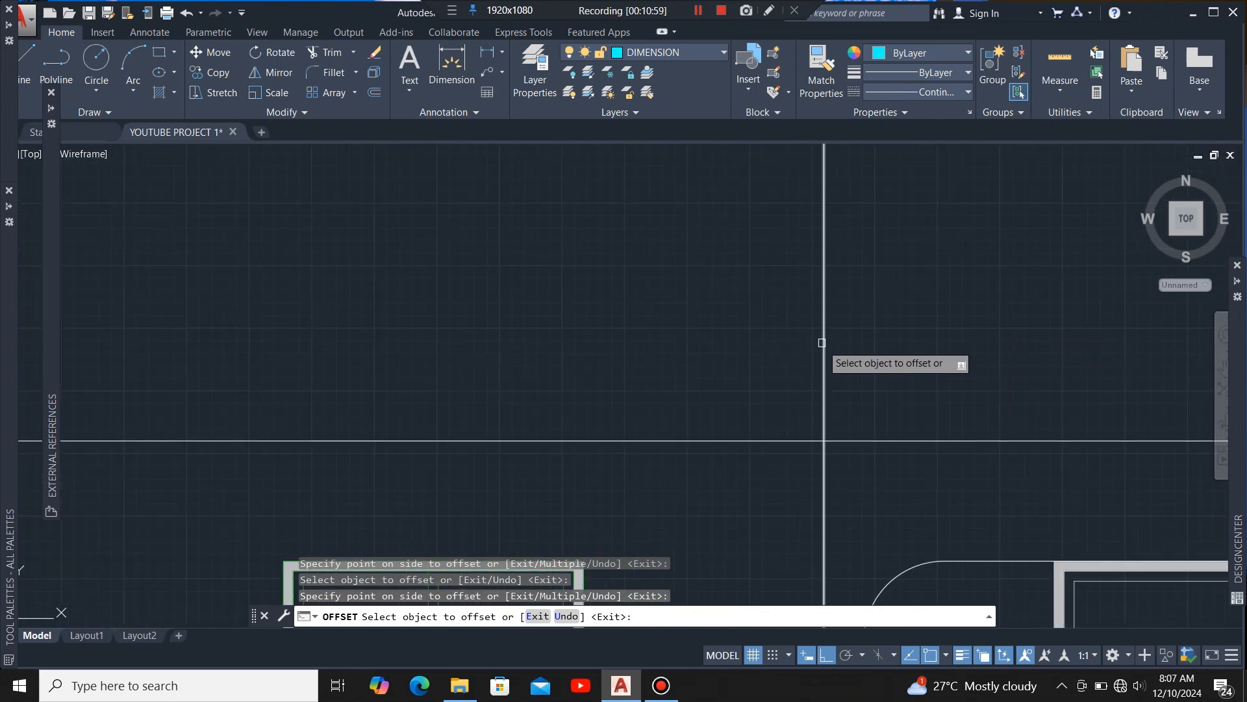
scroll(690, 418, down, 3)
scroll(782, 356, up, 4)
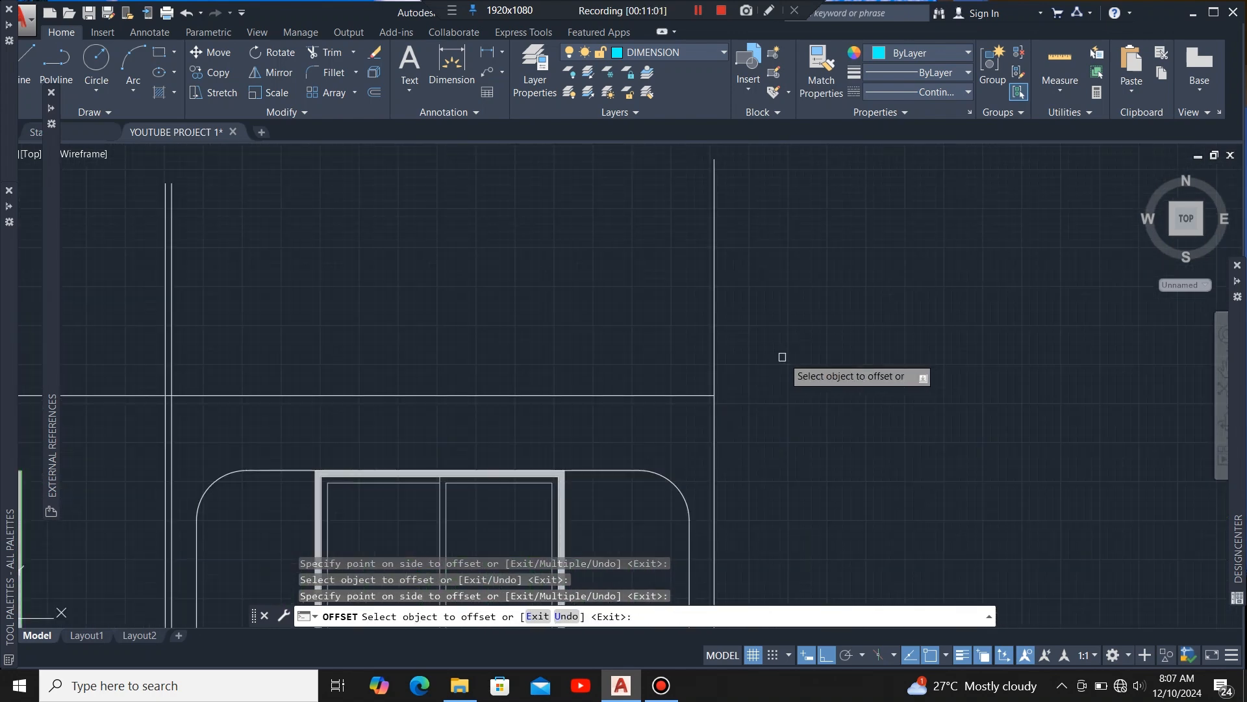
click(797, 358)
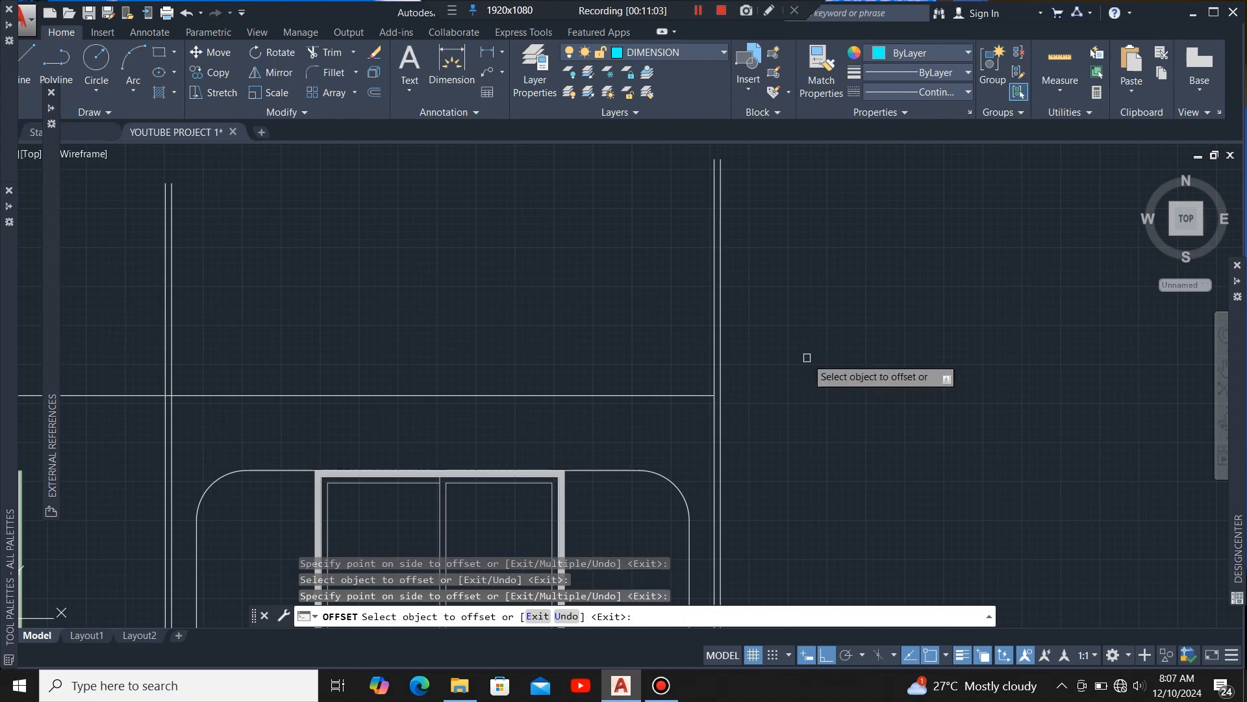
Step: Offset the second floor's top horizontal line 700 mm upward and end the Offset command
scroll(735, 387, down, 4)
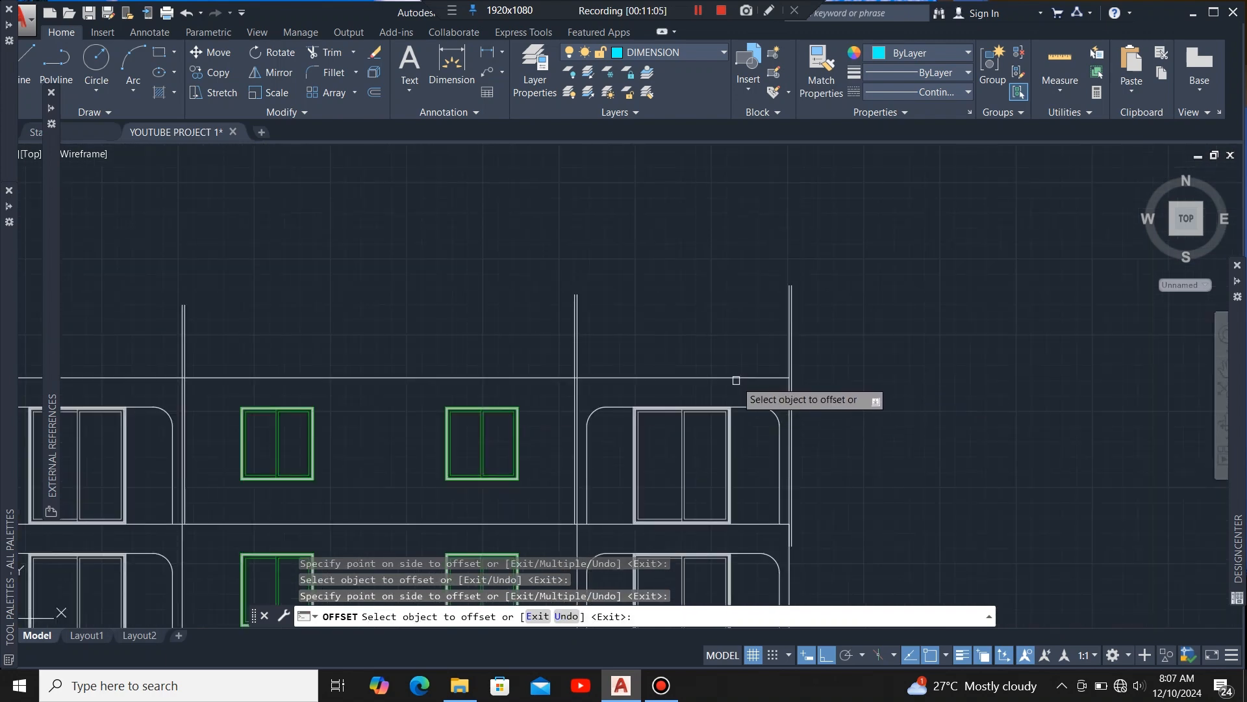
click(740, 376)
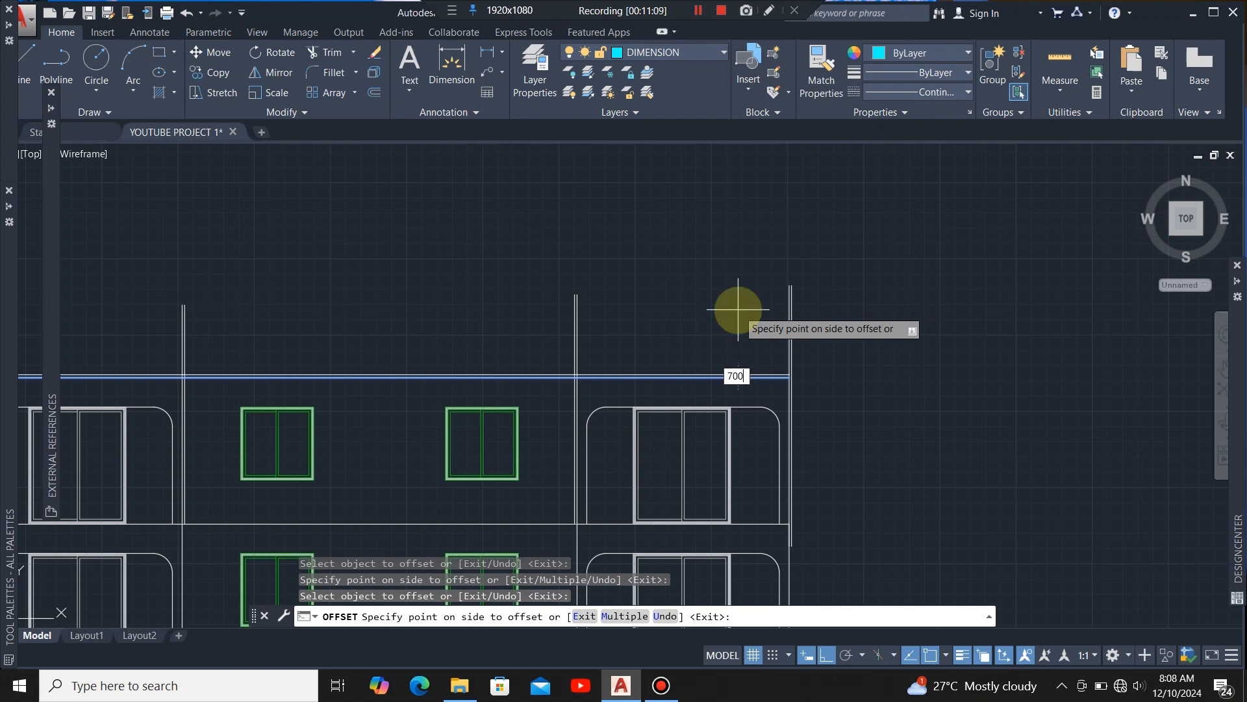
click(738, 309)
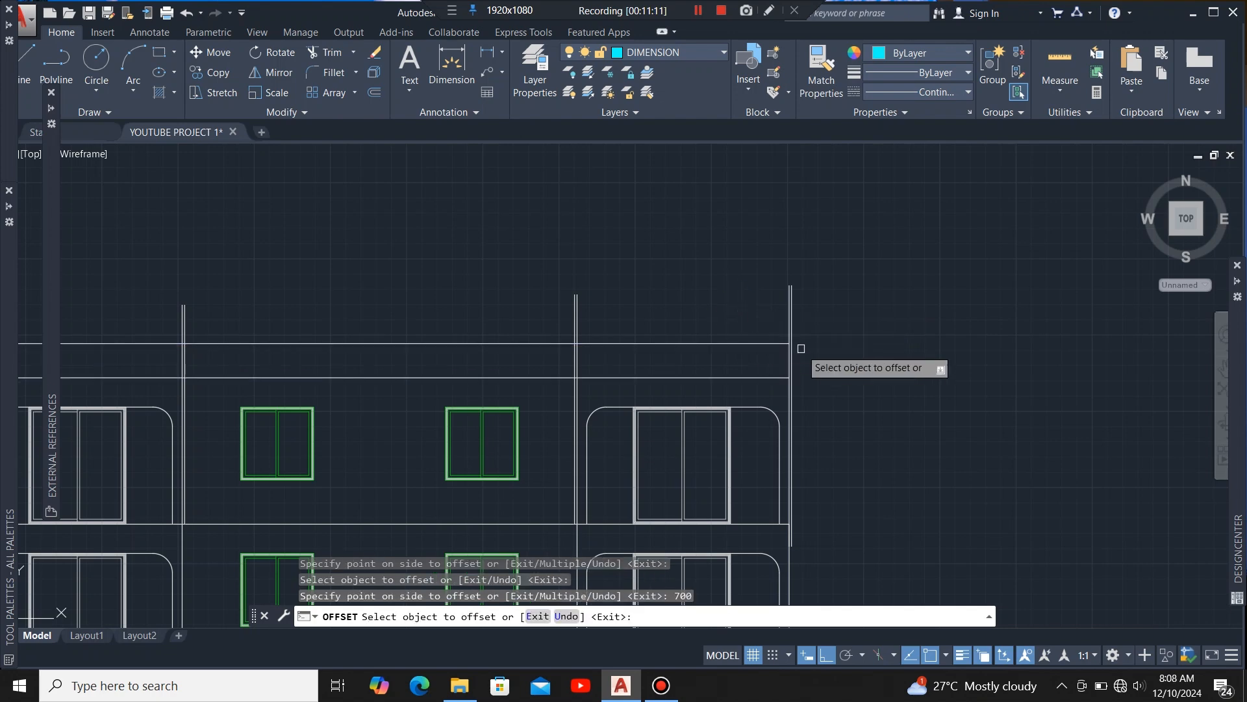
scroll(805, 356, up, 3)
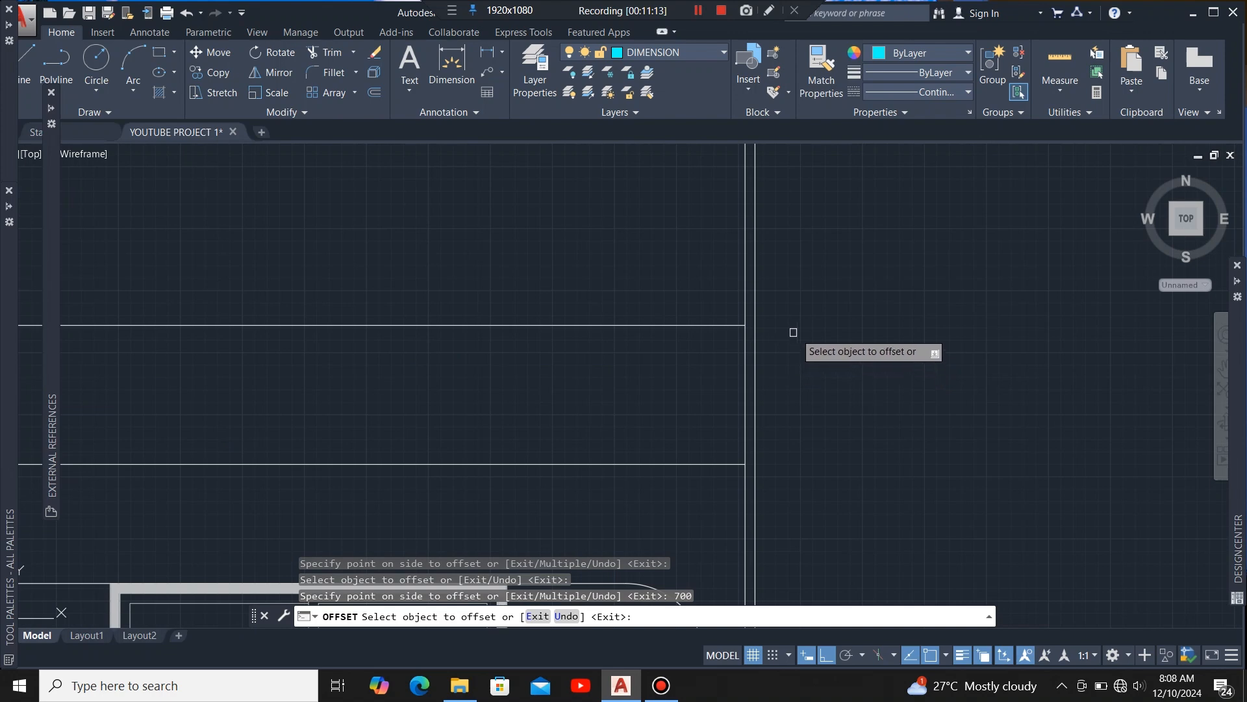
scroll(786, 344, down, 3)
scroll(773, 348, up, 3)
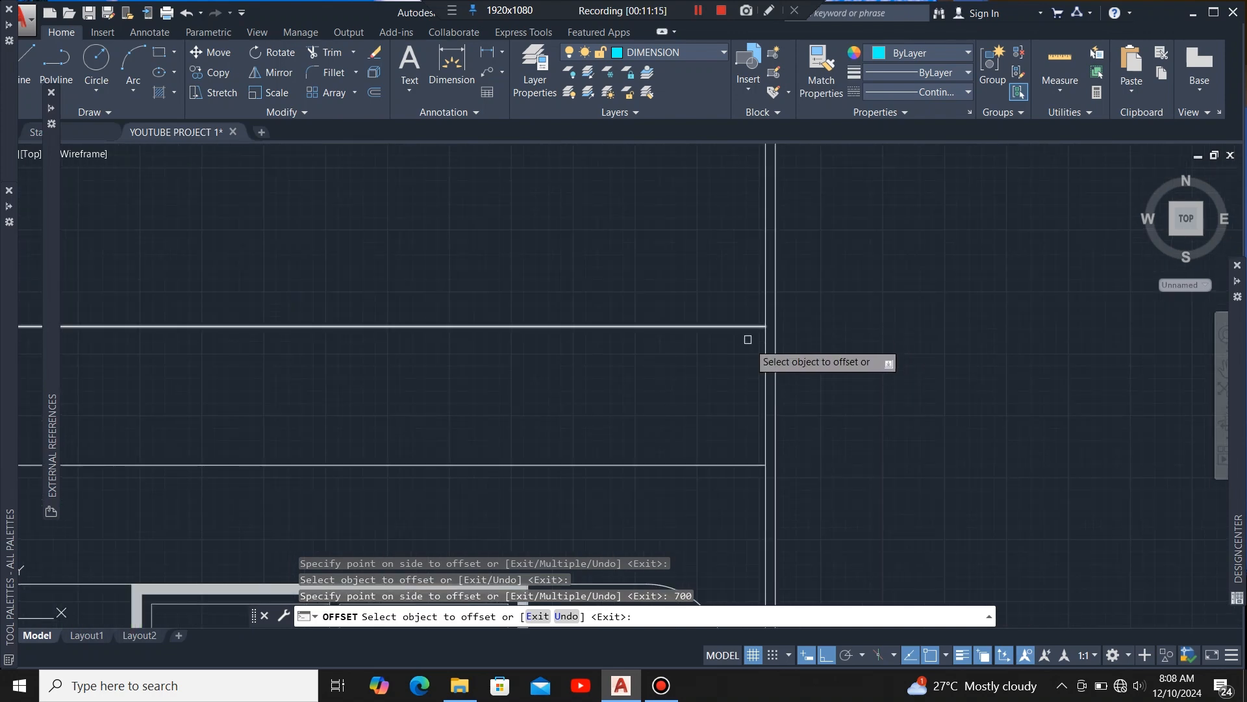
key(Escape)
Step: Stretch the grid E end of the new upper horizontal line slightly past the outermost wall line
scroll(788, 336, up, 4)
click(704, 310)
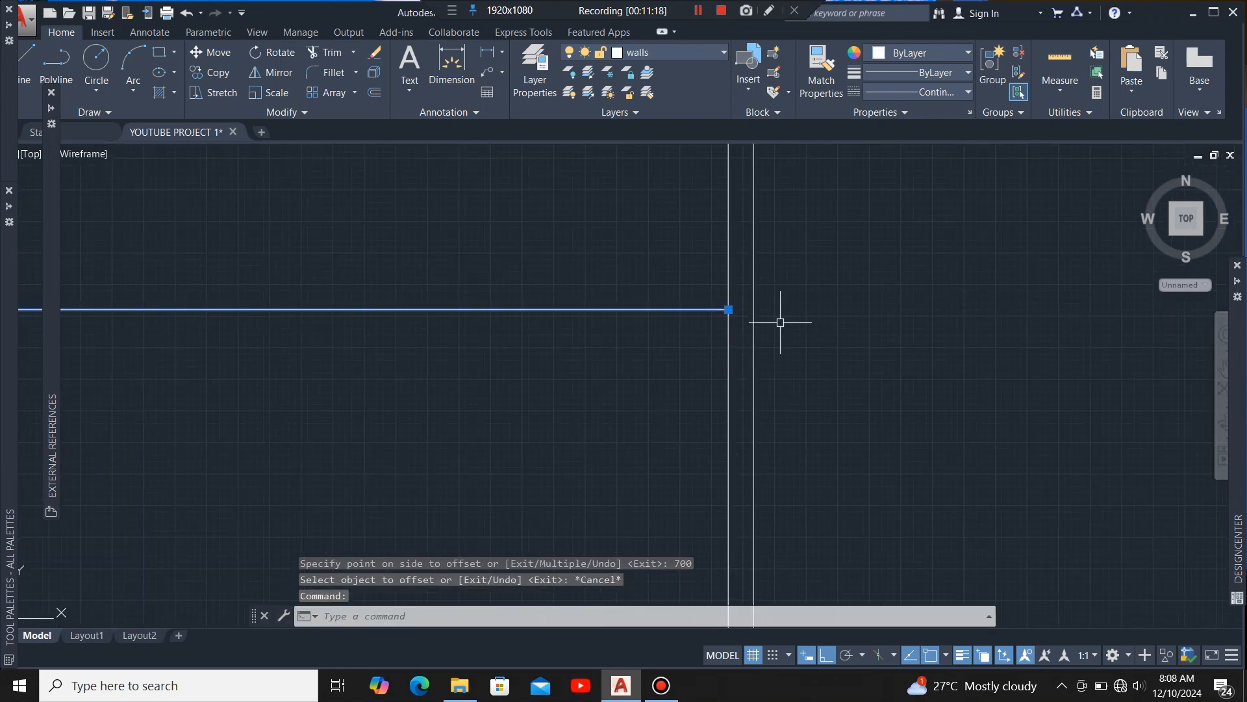
scroll(754, 338, up, 3)
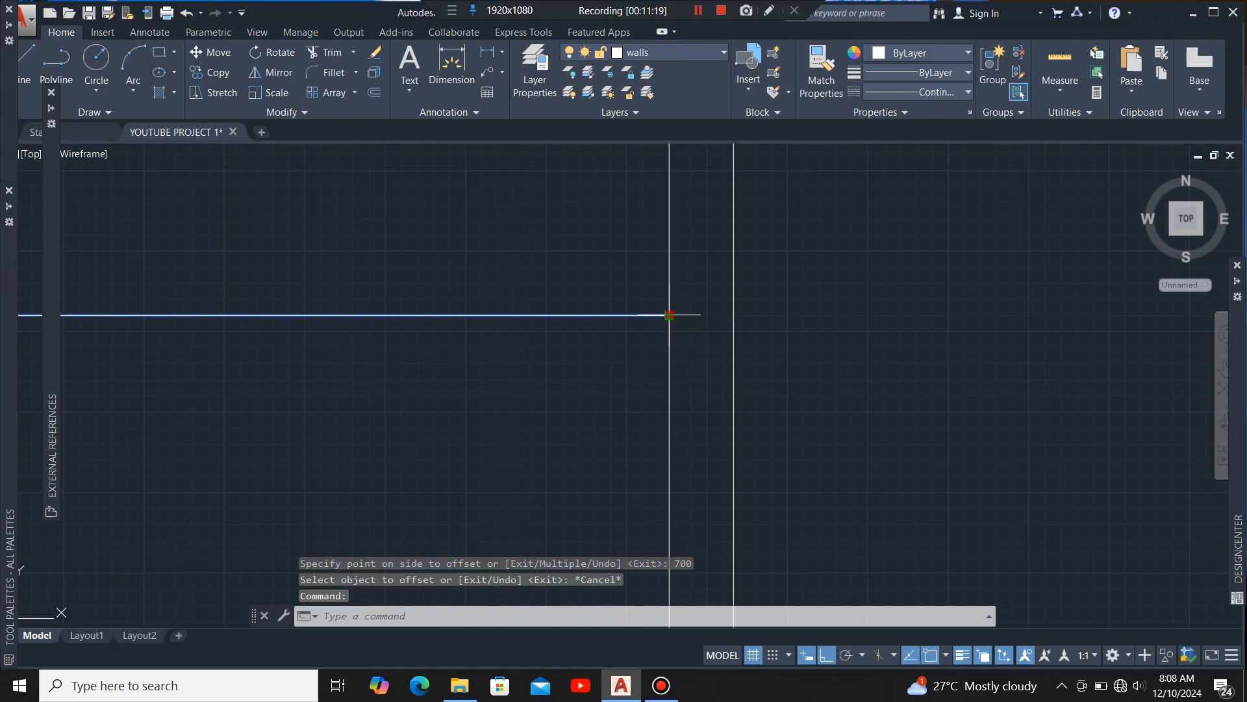
click(671, 315)
scroll(1020, 353, down, 4)
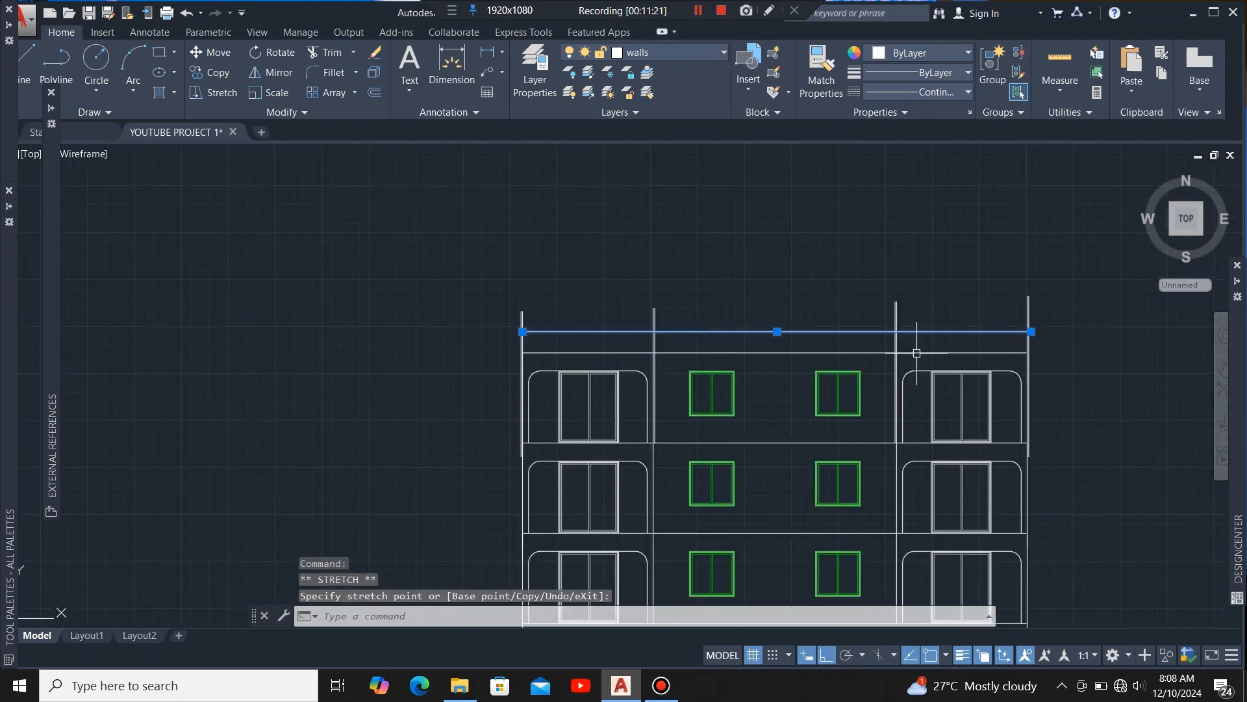
Step: Stretch the grid A end of the upper horizontal line slightly past the outer offset wall line
scroll(504, 331, up, 4)
scroll(624, 296, up, 4)
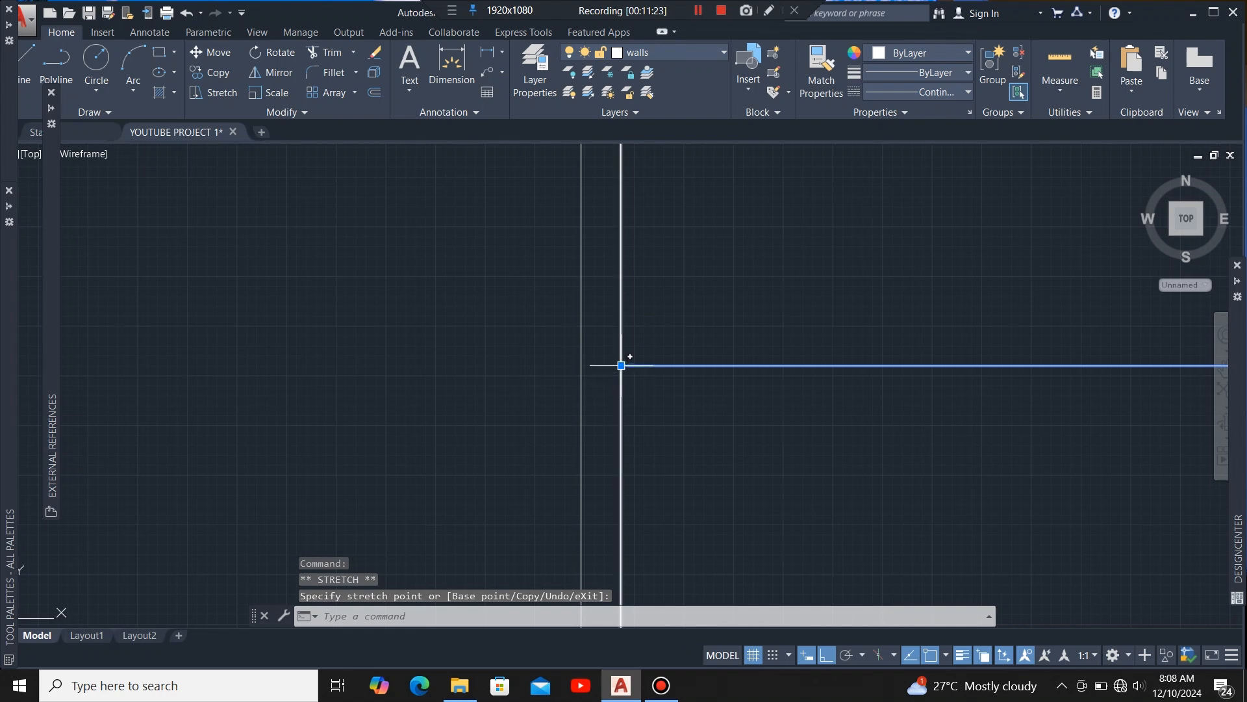
click(508, 375)
scroll(390, 390, down, 3)
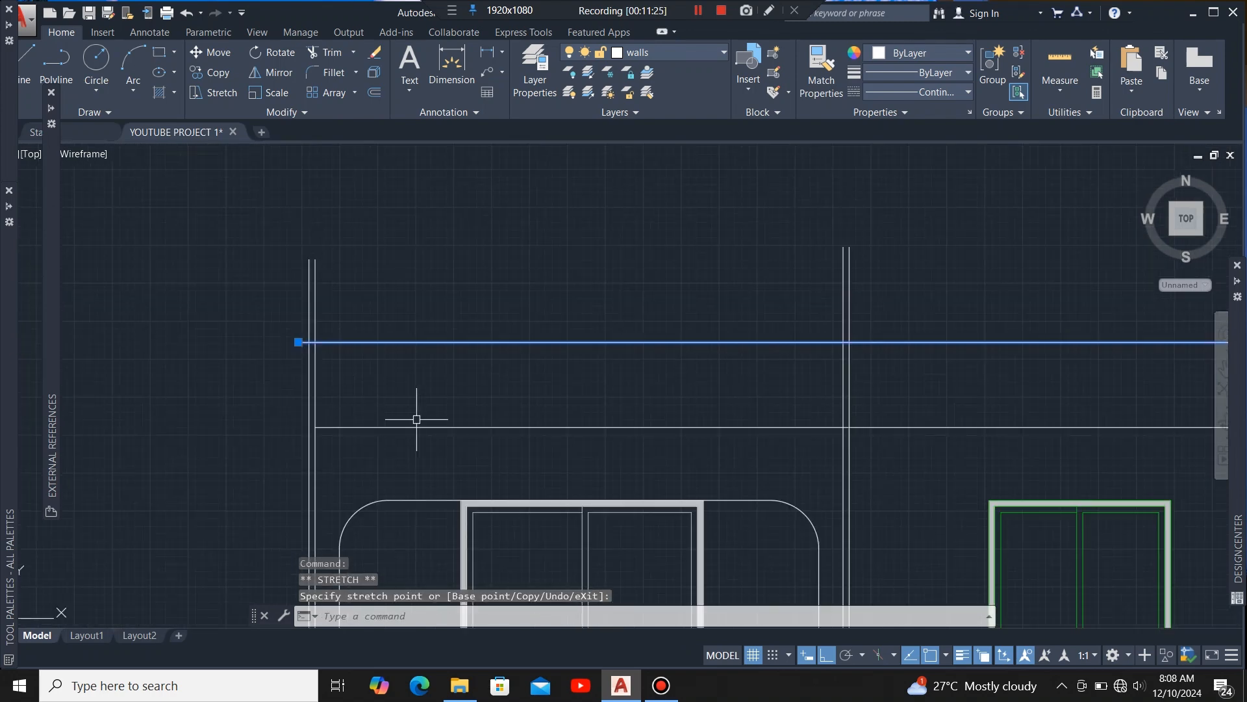
Step: Offset the stretched upper horizontal line 50 mm downward and end the Offset command
scroll(456, 325, down, 4)
scroll(724, 344, up, 6)
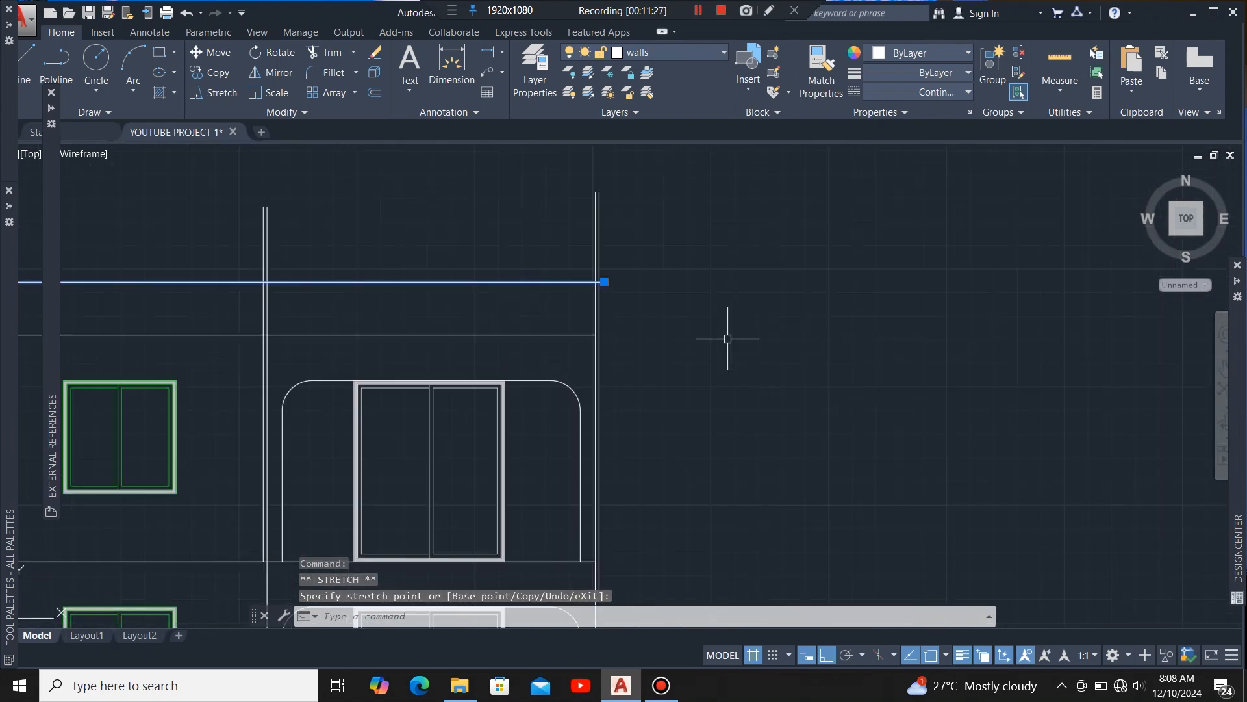
scroll(511, 258, up, 2)
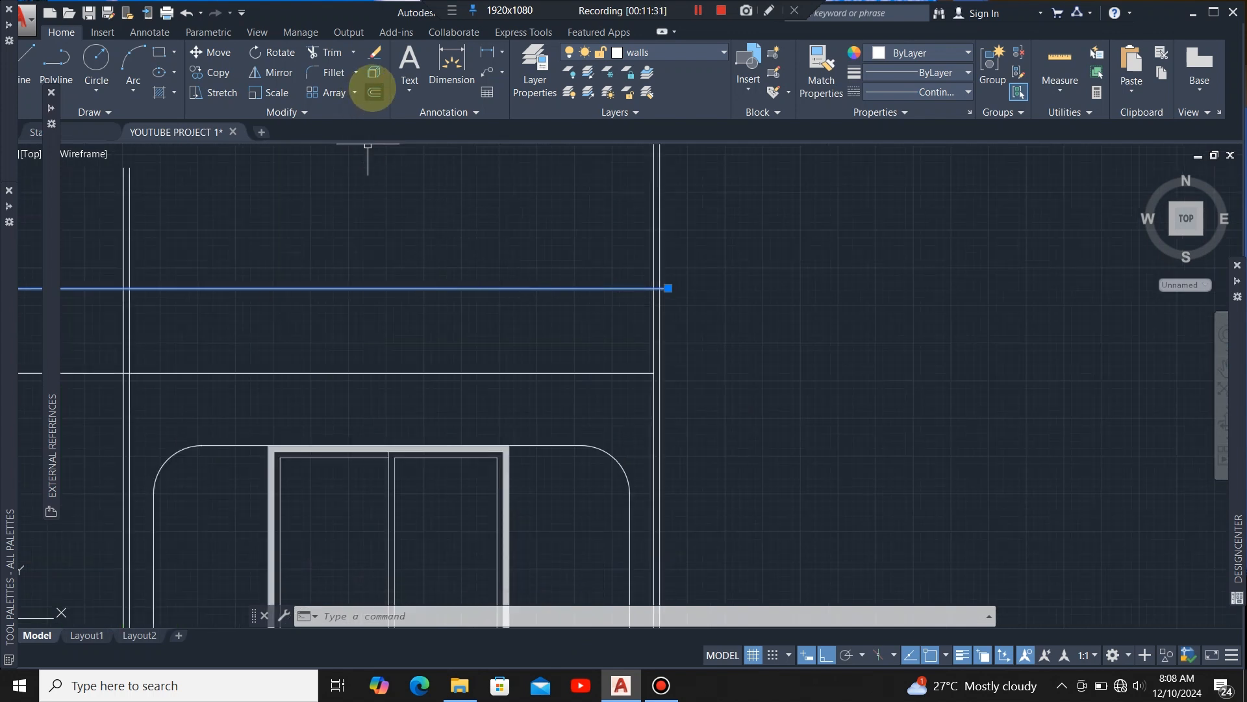
click(373, 92)
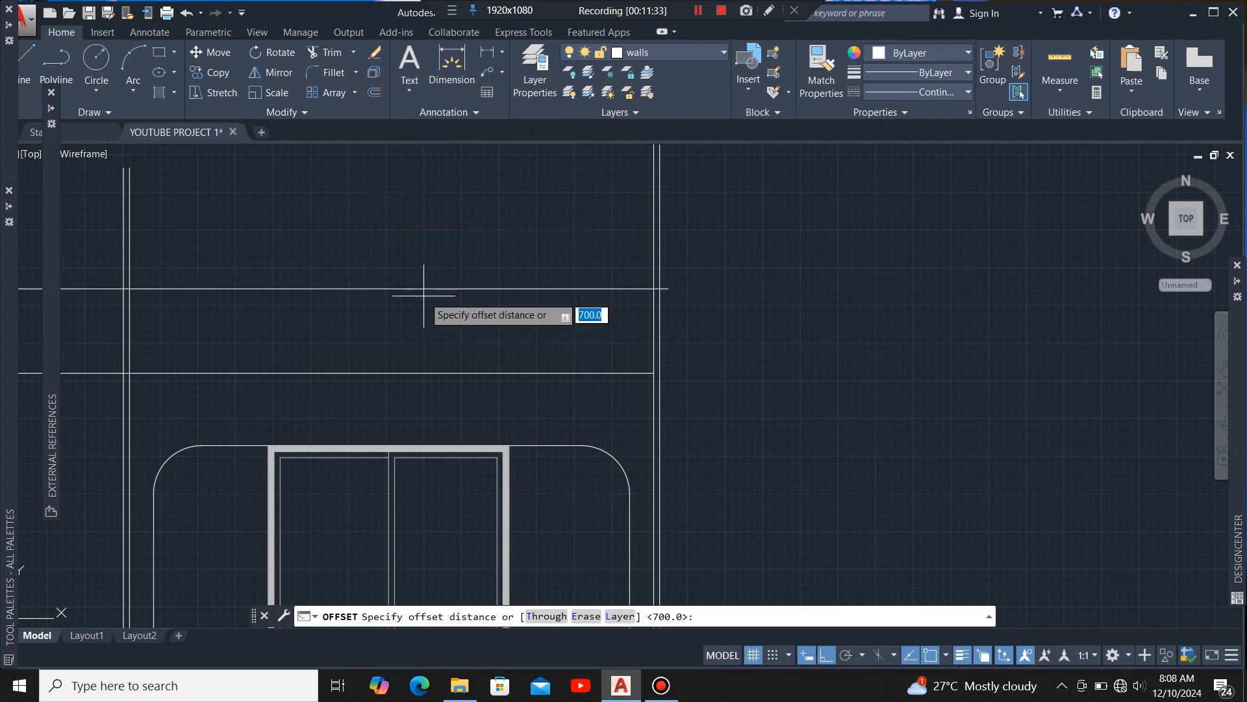
click(429, 288)
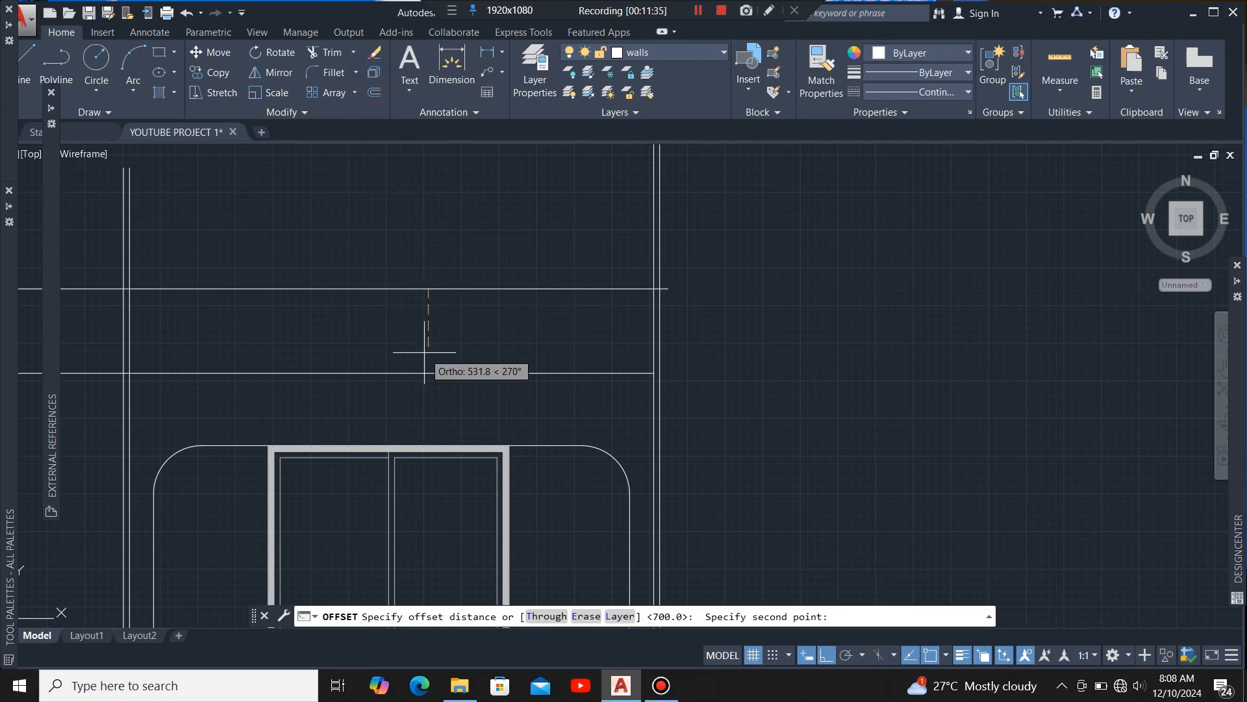
text(5)
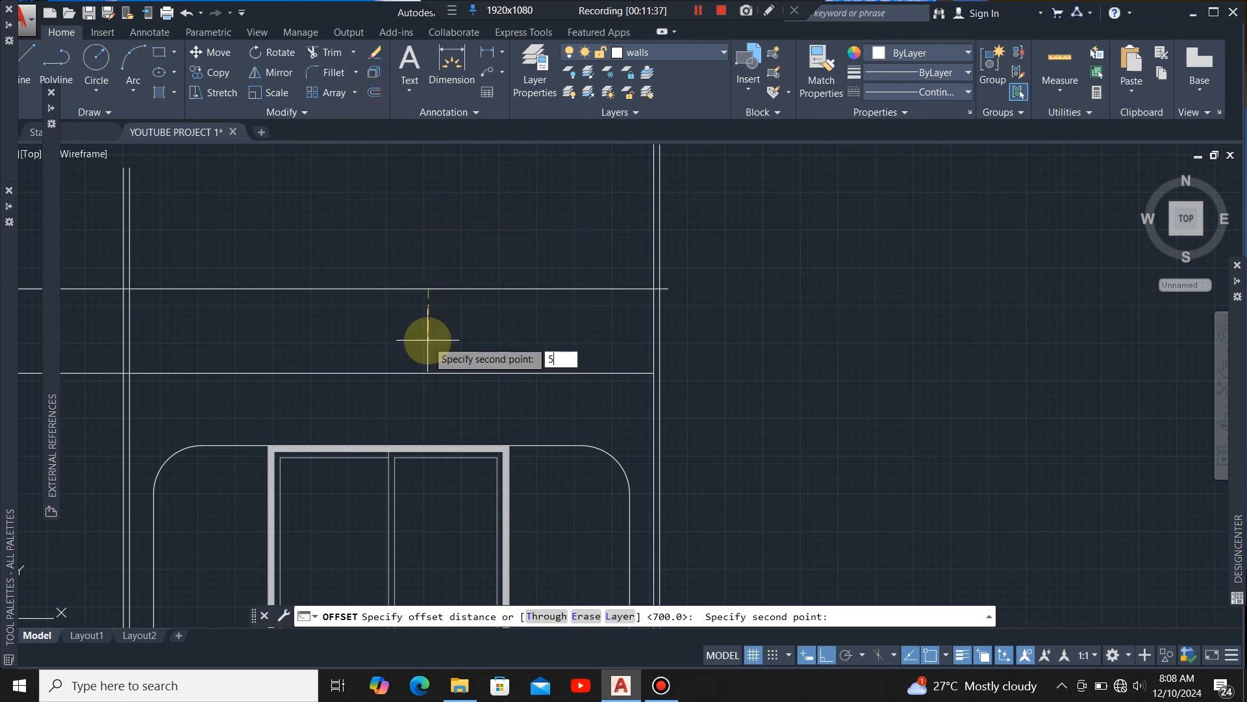
text(0)
key(Return)
click(426, 289)
click(432, 343)
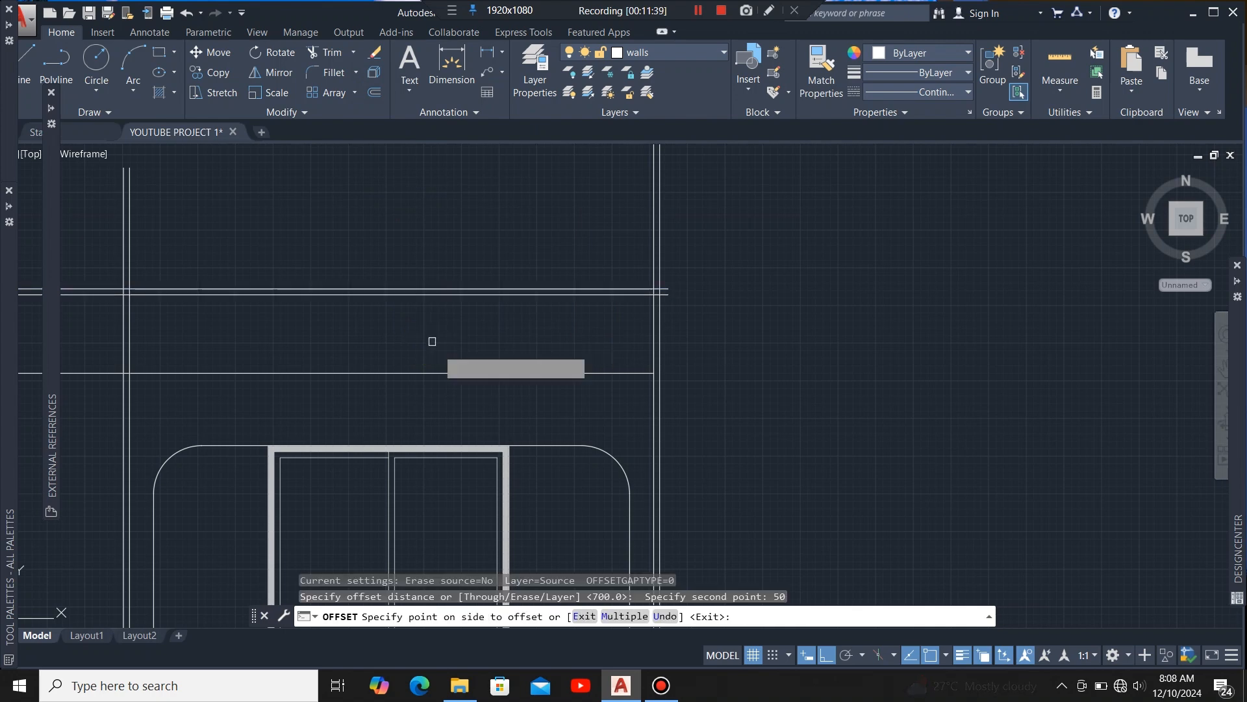
scroll(653, 289, up, 9)
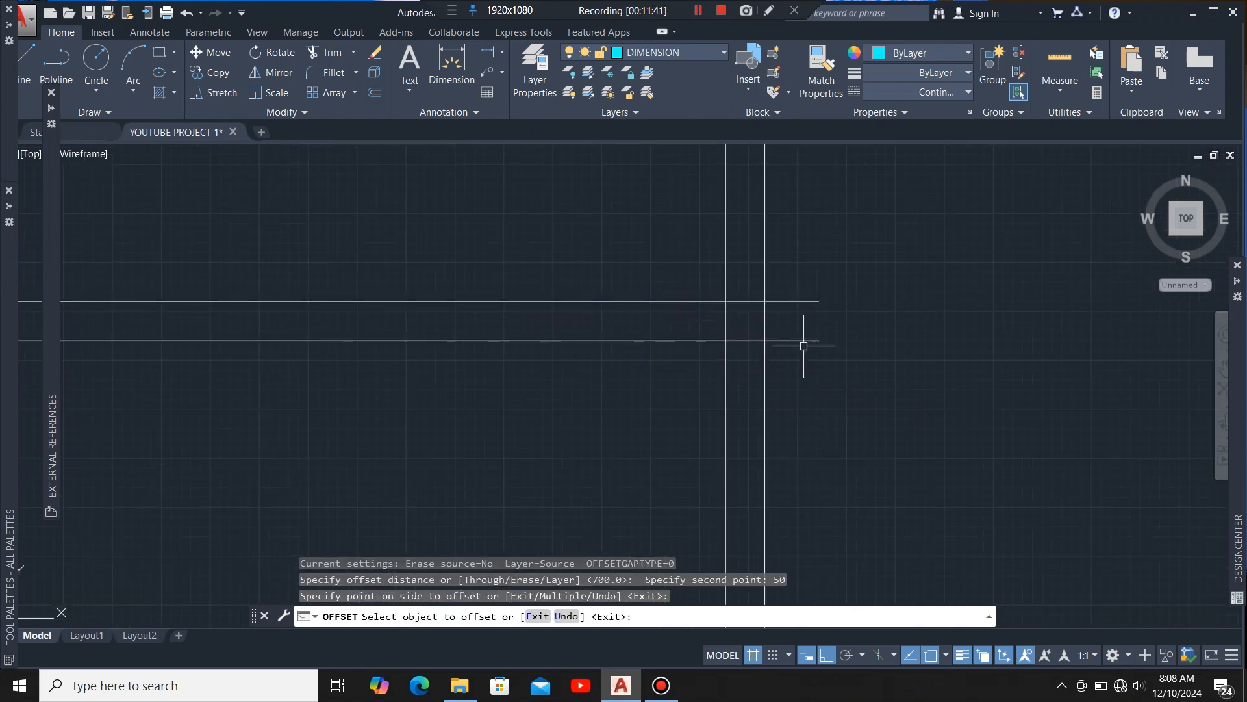
key(Escape)
Step: Select both upper horizontal lines with the crossing wall lines, and trim all wall line ends projecting above the uppermost line
click(901, 248)
scroll(985, 376, down, 9)
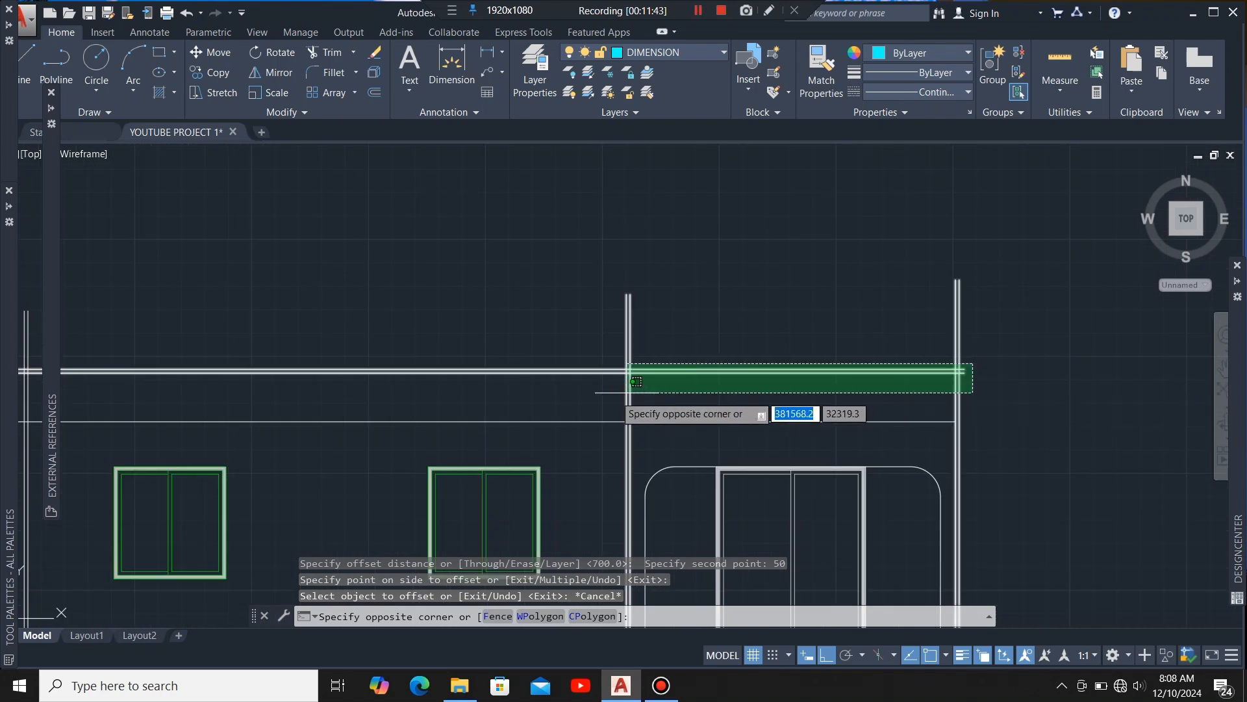
scroll(828, 388, down, 4)
scroll(454, 380, up, 4)
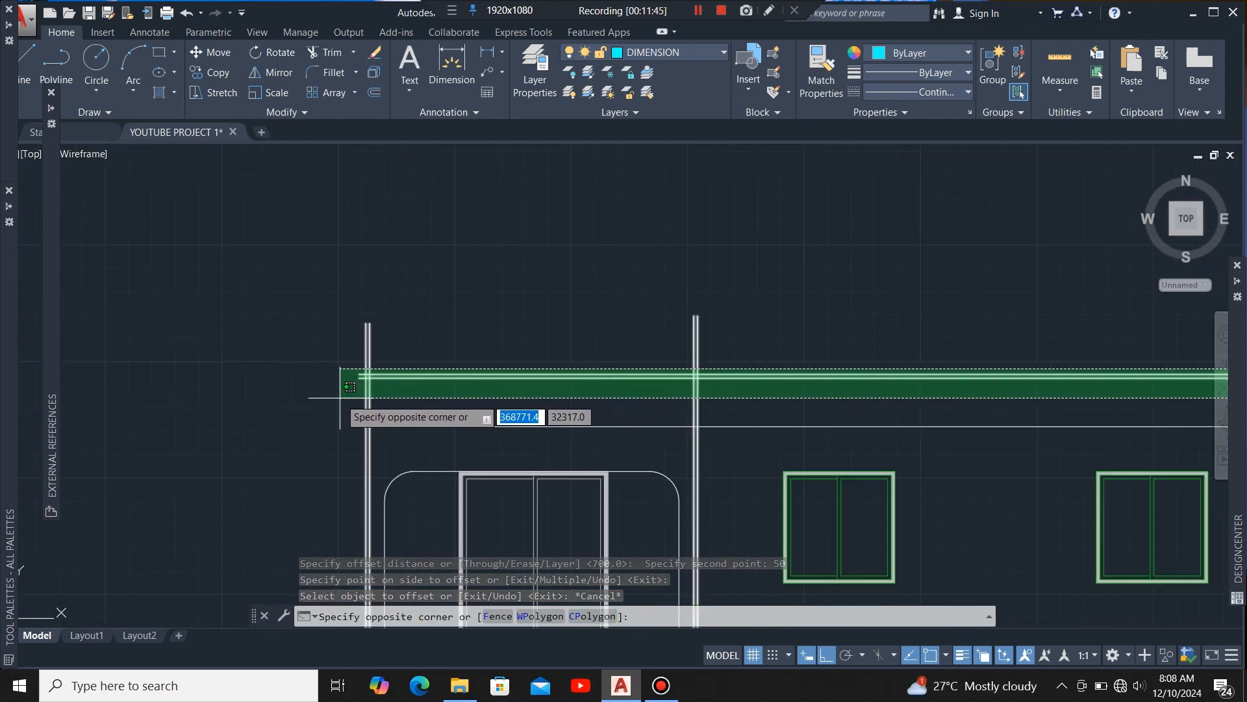
click(341, 393)
click(328, 52)
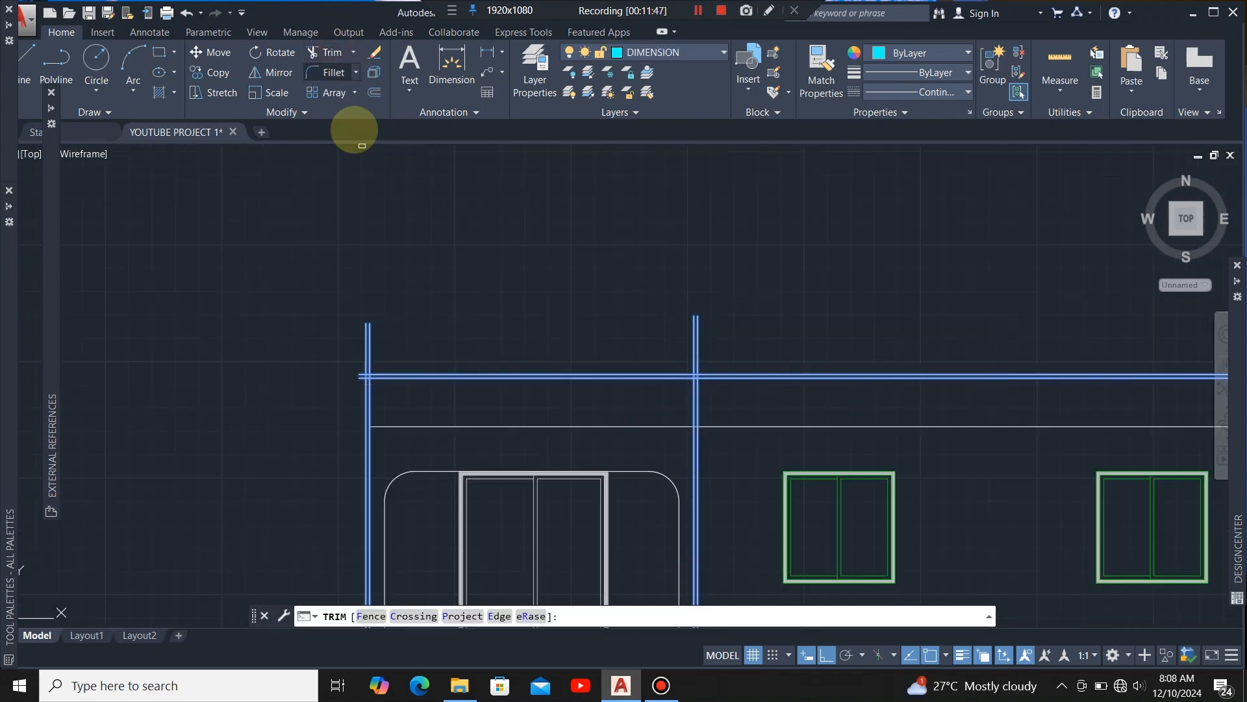
scroll(296, 276, down, 4)
click(885, 267)
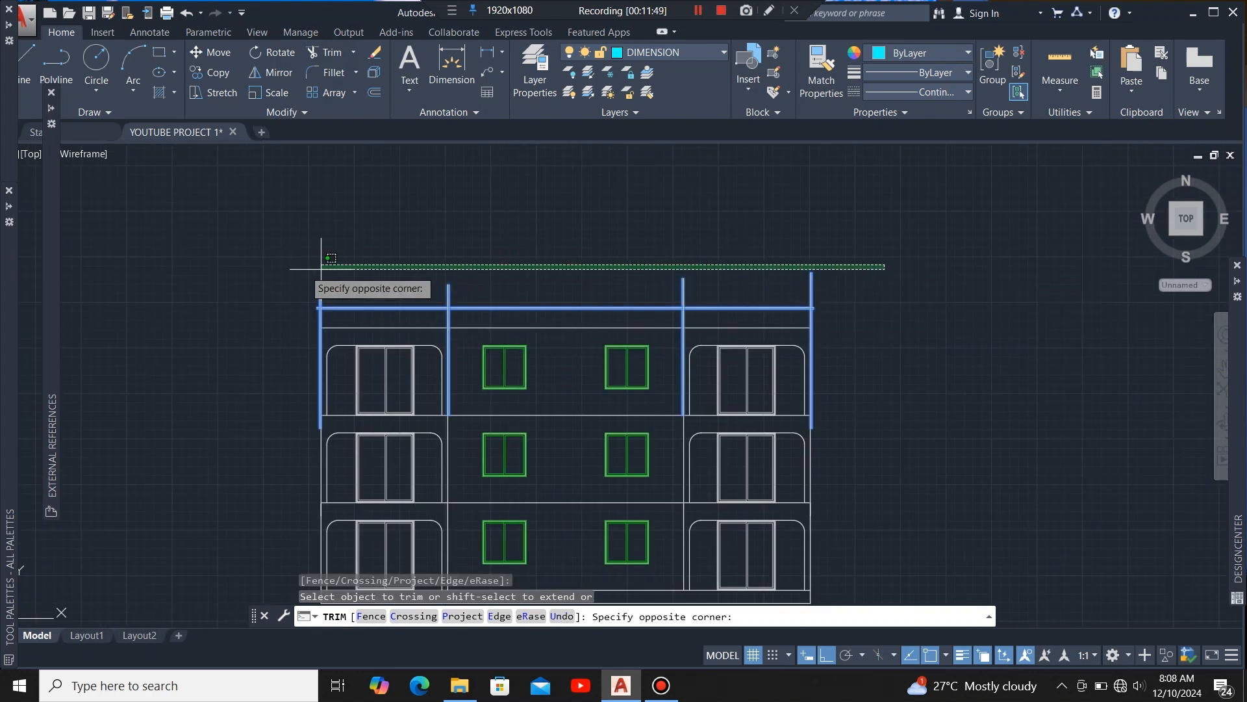
click(263, 297)
Step: Trim the ends of both upper horizontal lines that project beyond the outermost wall line at grid E
scroll(803, 319, up, 6)
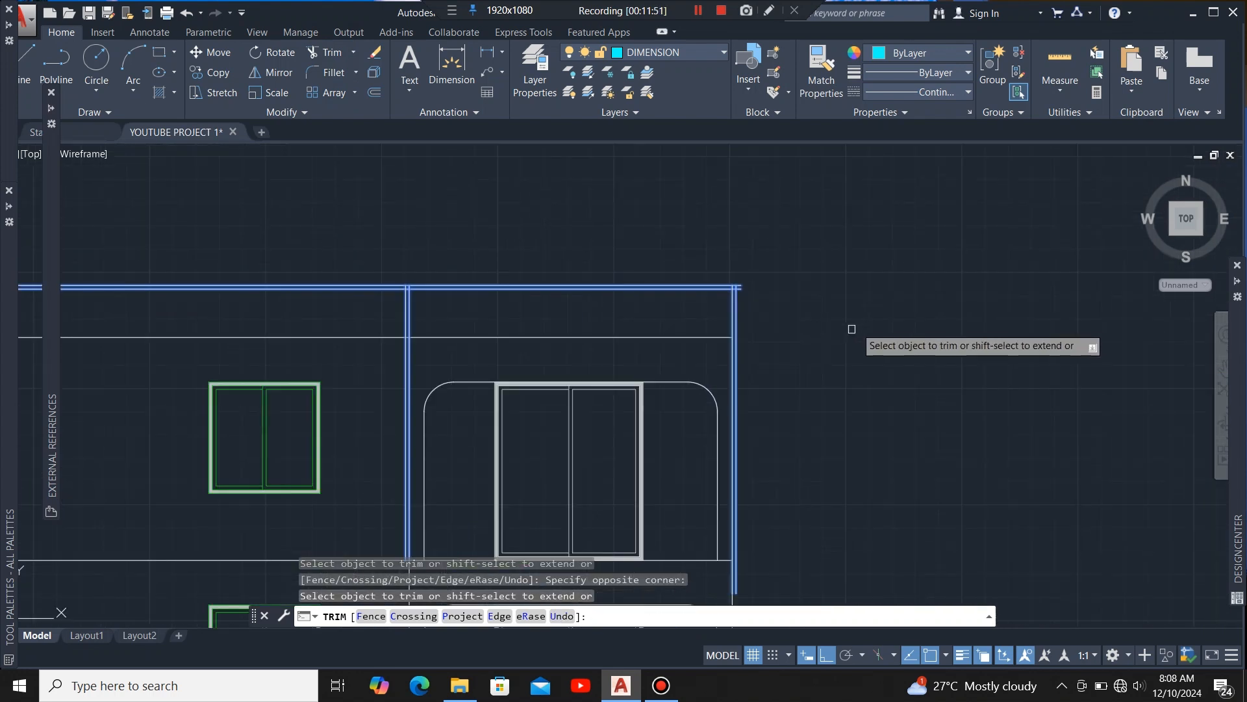
scroll(715, 261, down, 4)
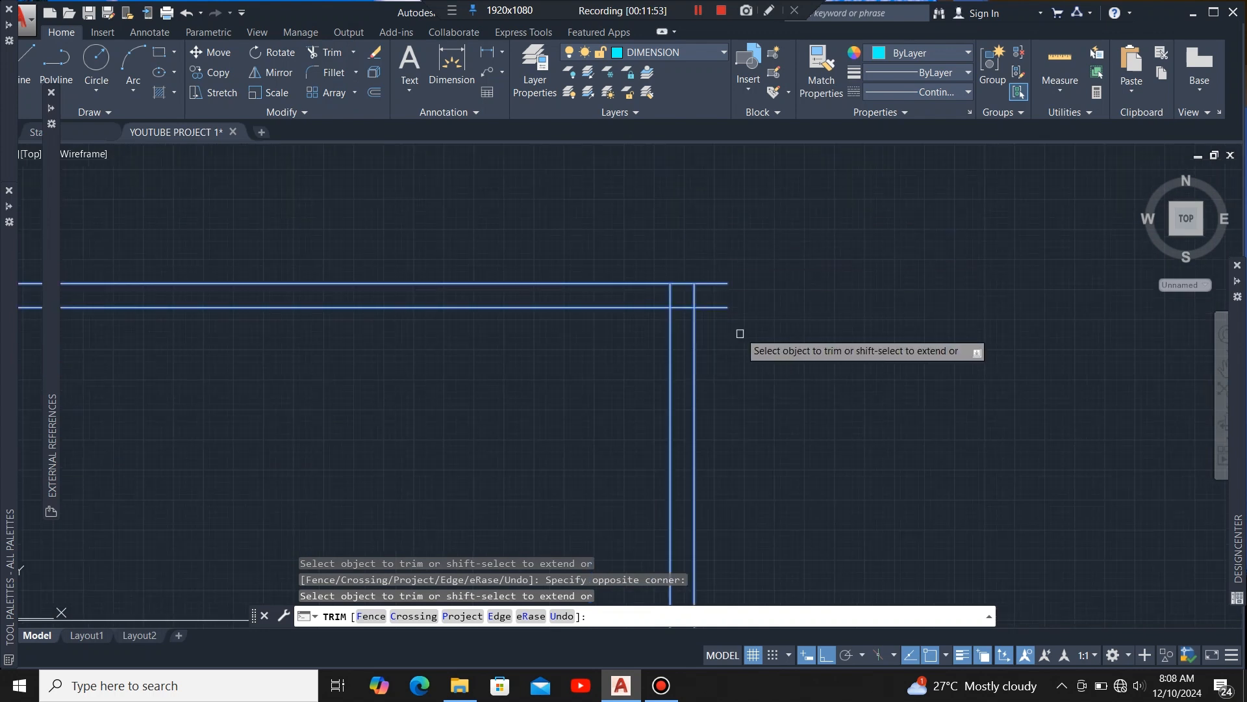
click(739, 343)
click(722, 252)
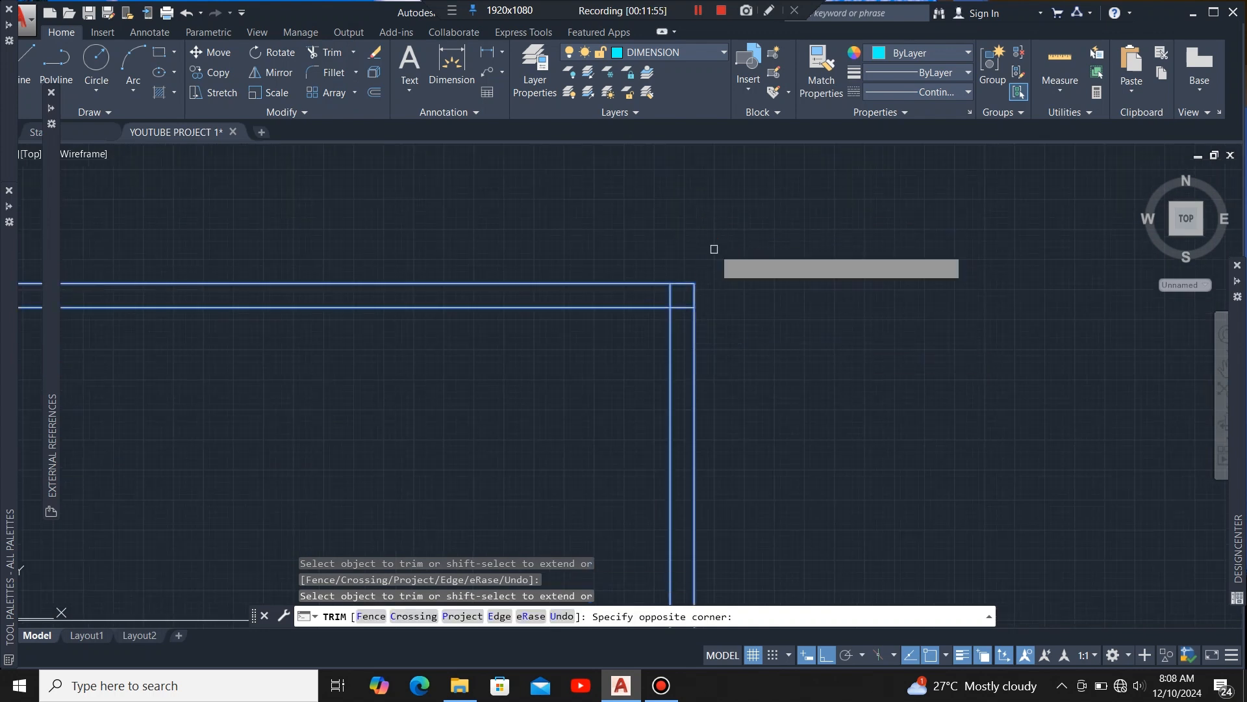
Step: Trim the outer wall line at grid E and the extra offset wall lines at grids D and B below the 50 mm top band
click(694, 352)
scroll(838, 293, down, 3)
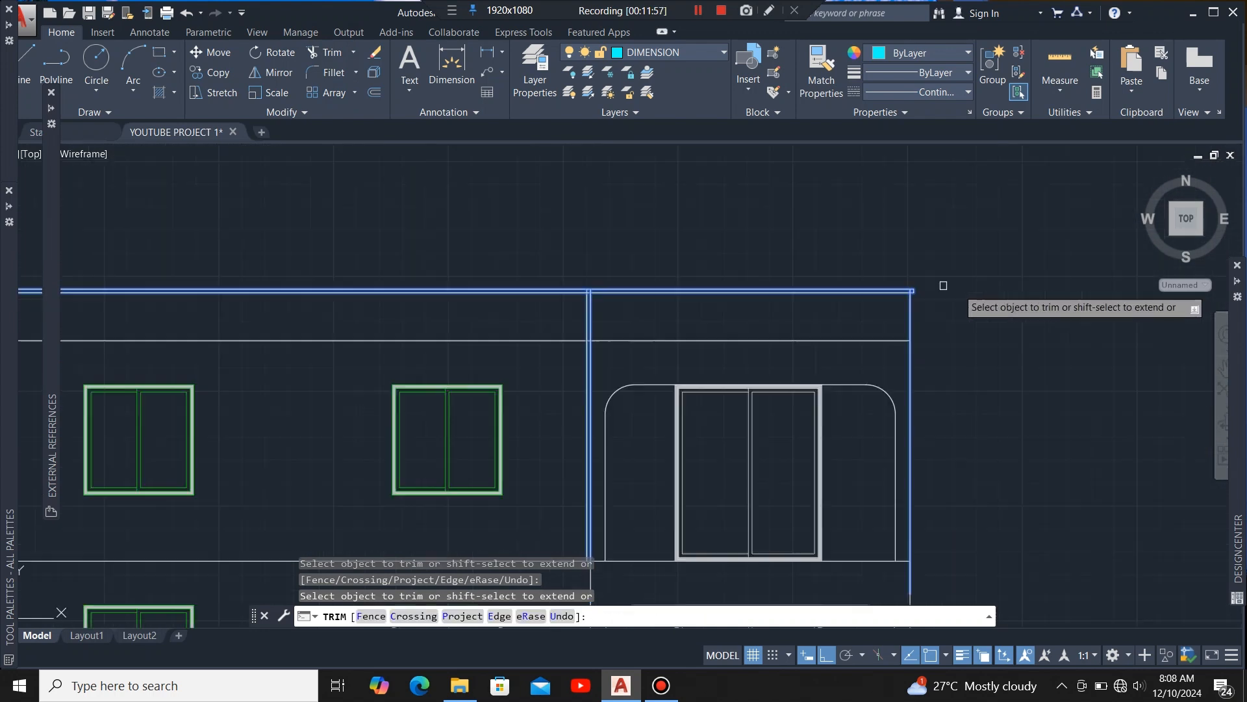
scroll(588, 330, up, 5)
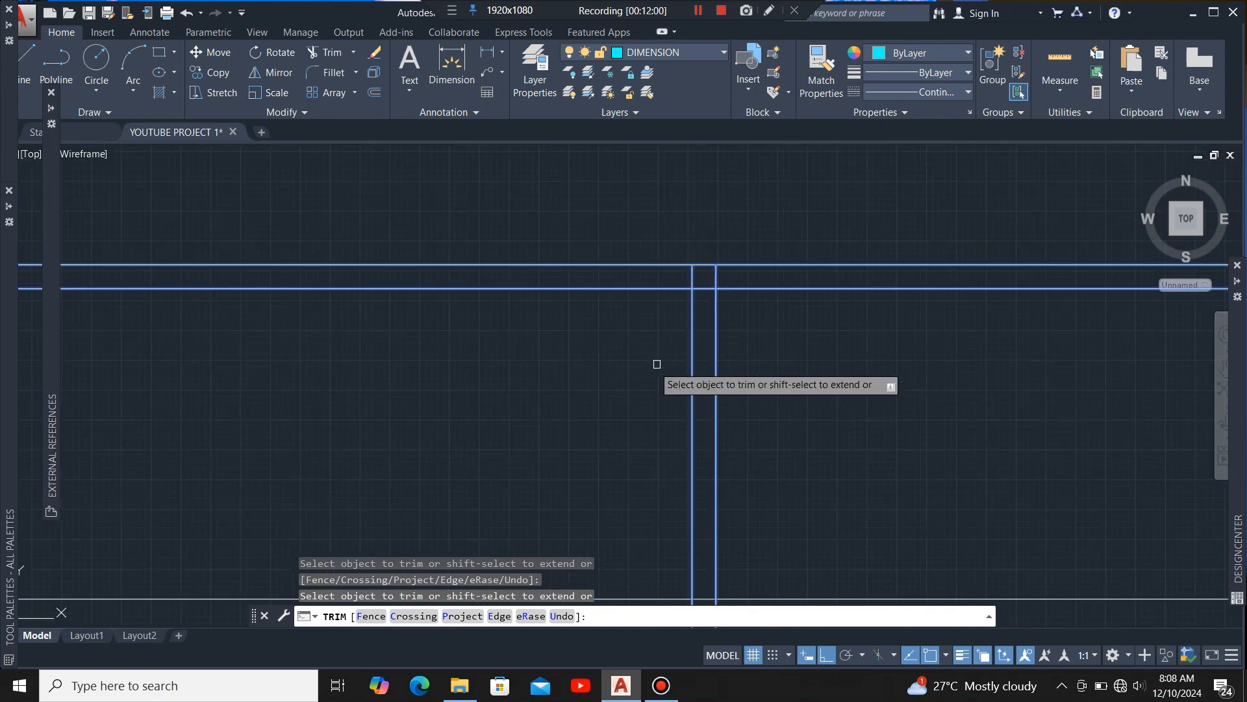
click(691, 357)
scroll(688, 358, down, 4)
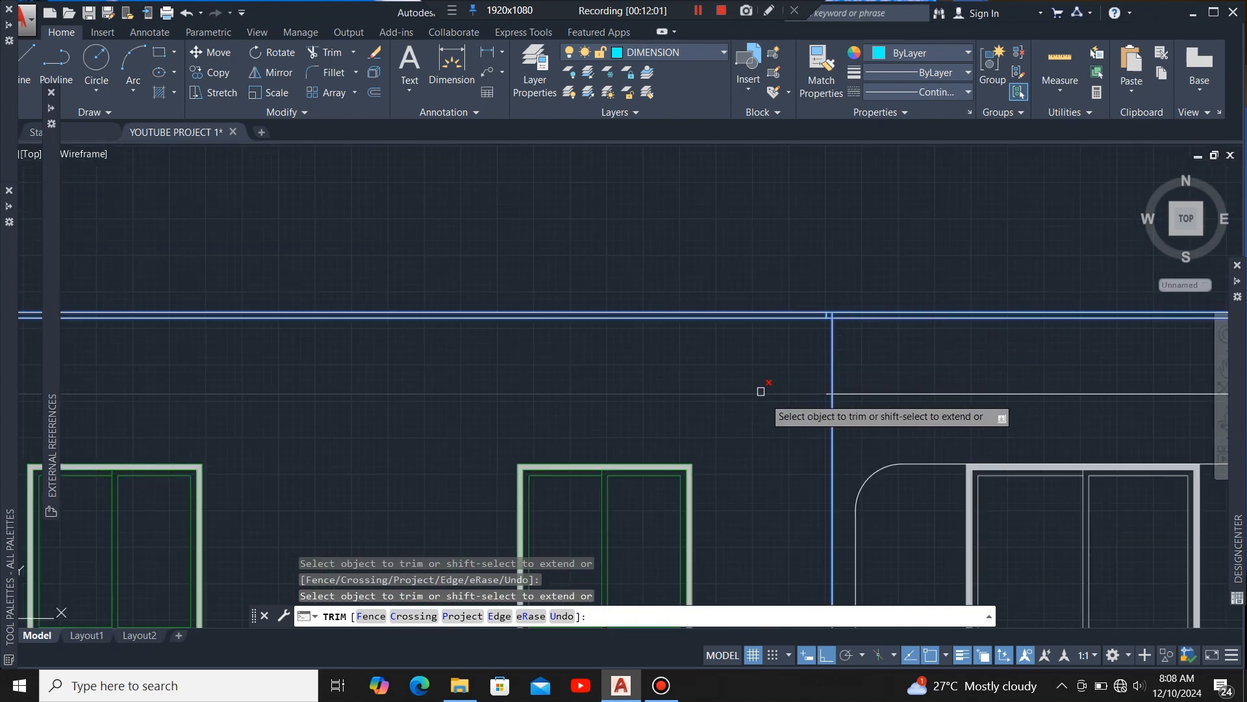
scroll(530, 357, up, 6)
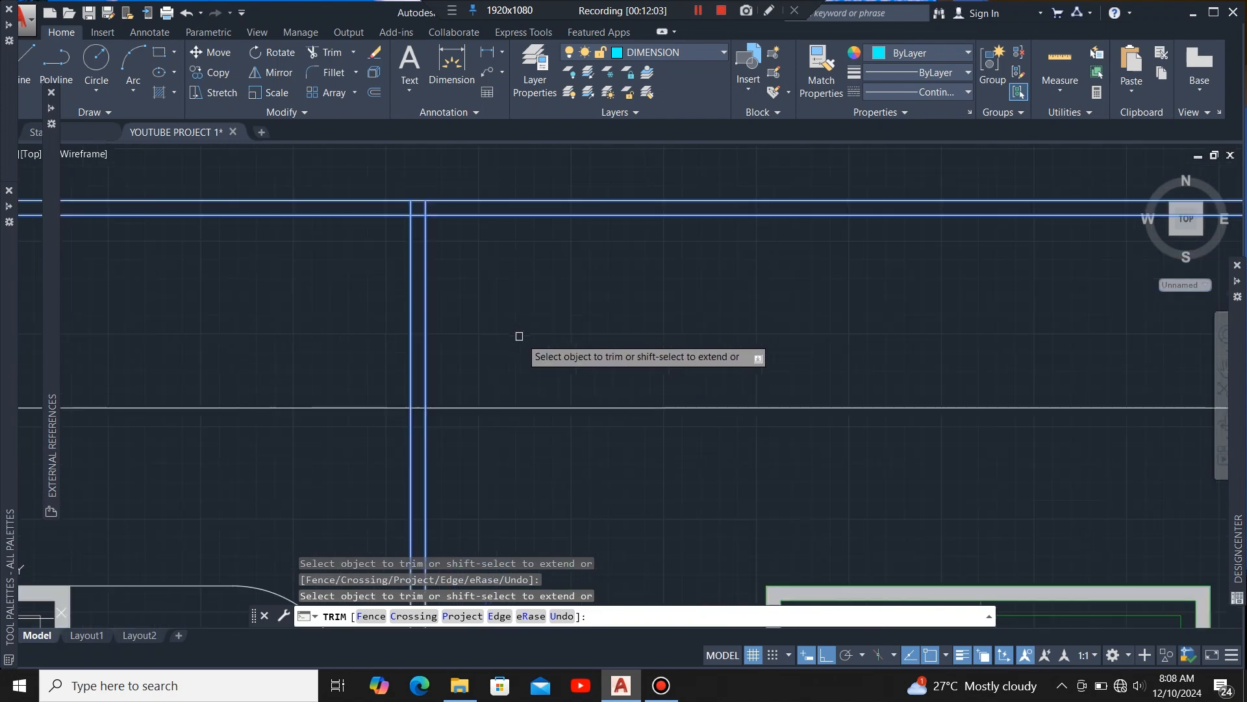
scroll(747, 305, down, 5)
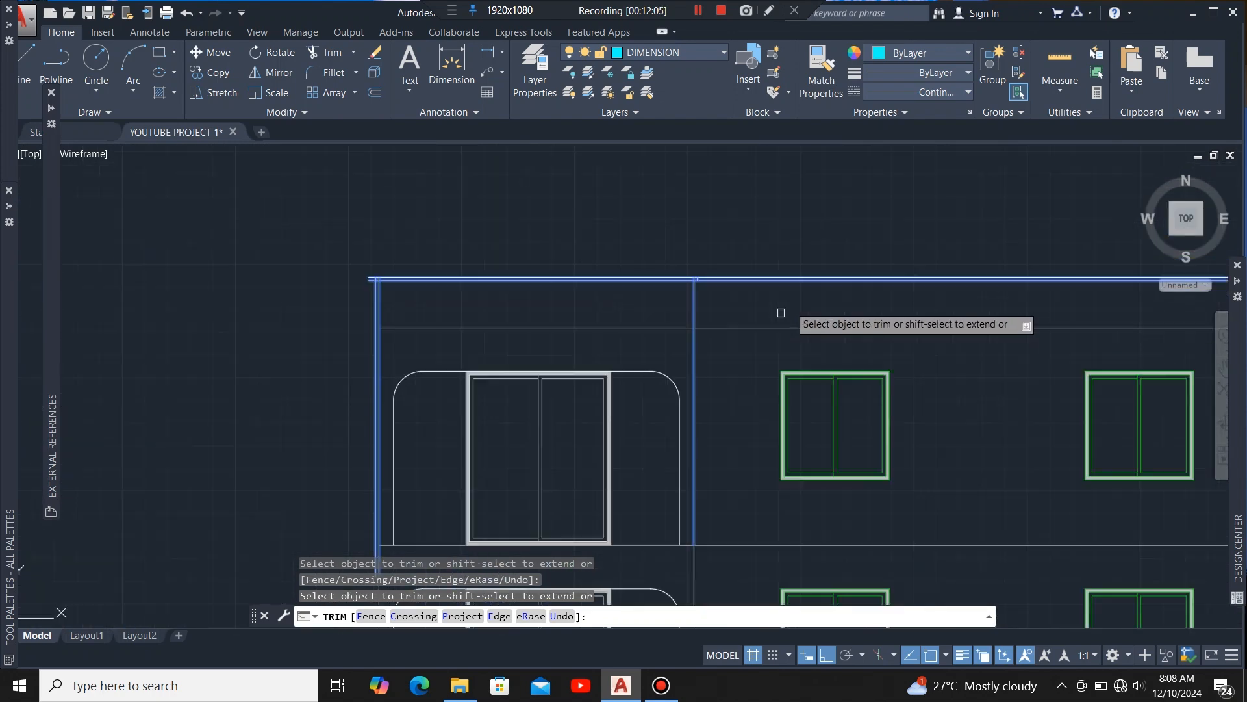
Step: Trim the outer wall line at grid A below the top band, and the ends of both band lines projecting beyond it
scroll(305, 314, up, 5)
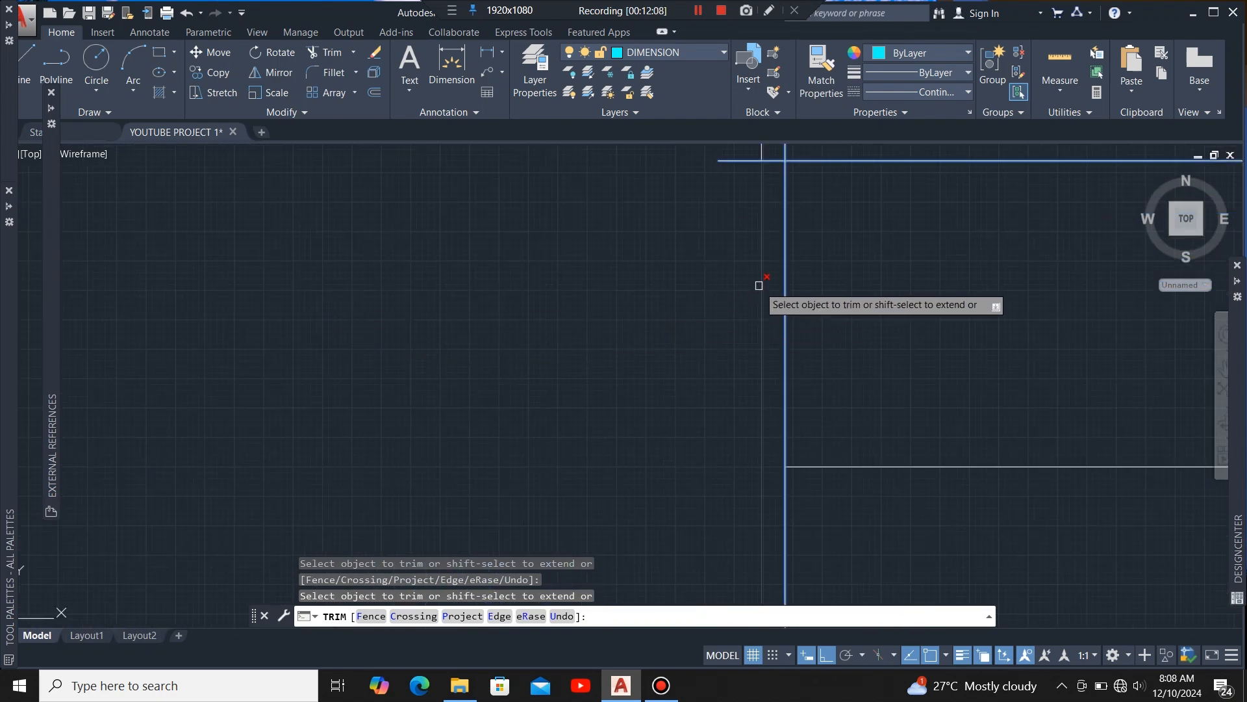
scroll(648, 386, down, 3)
scroll(640, 350, up, 3)
click(680, 325)
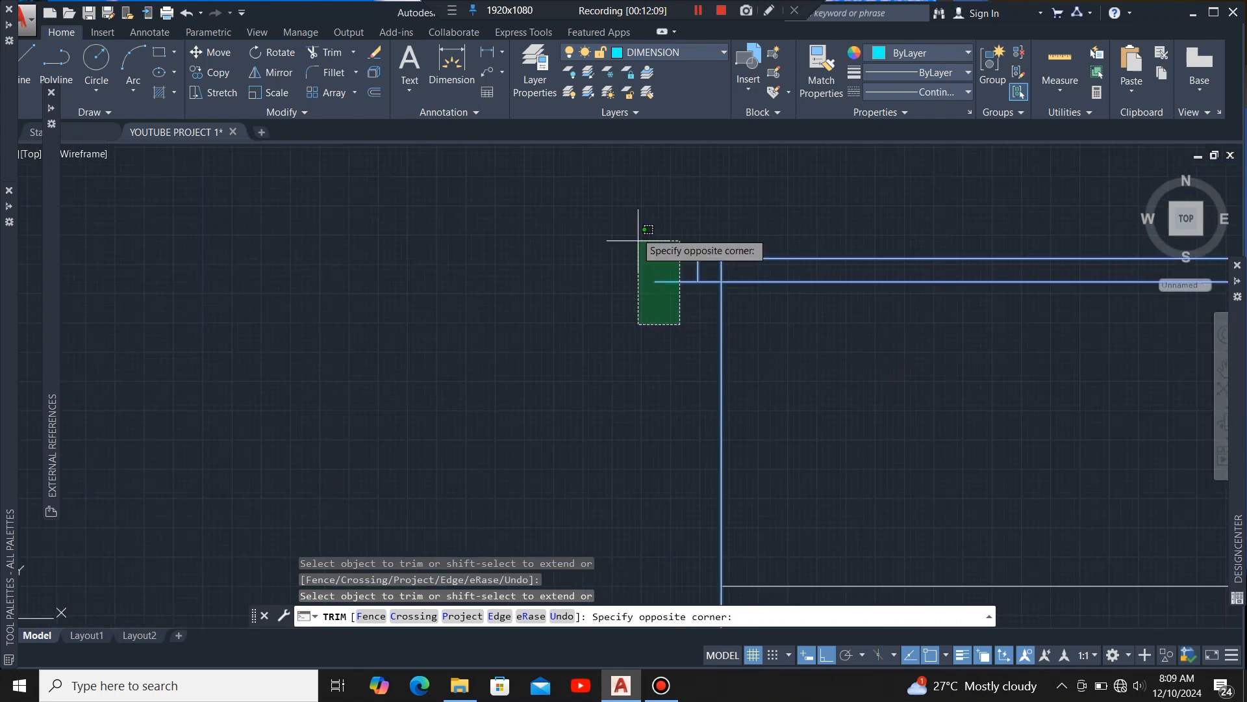
click(635, 209)
Step: Trim the remaining wall line segments between the two top band lines at grids A, B, D and E, and end the Trim command
scroll(449, 274, down, 3)
scroll(546, 279, up, 5)
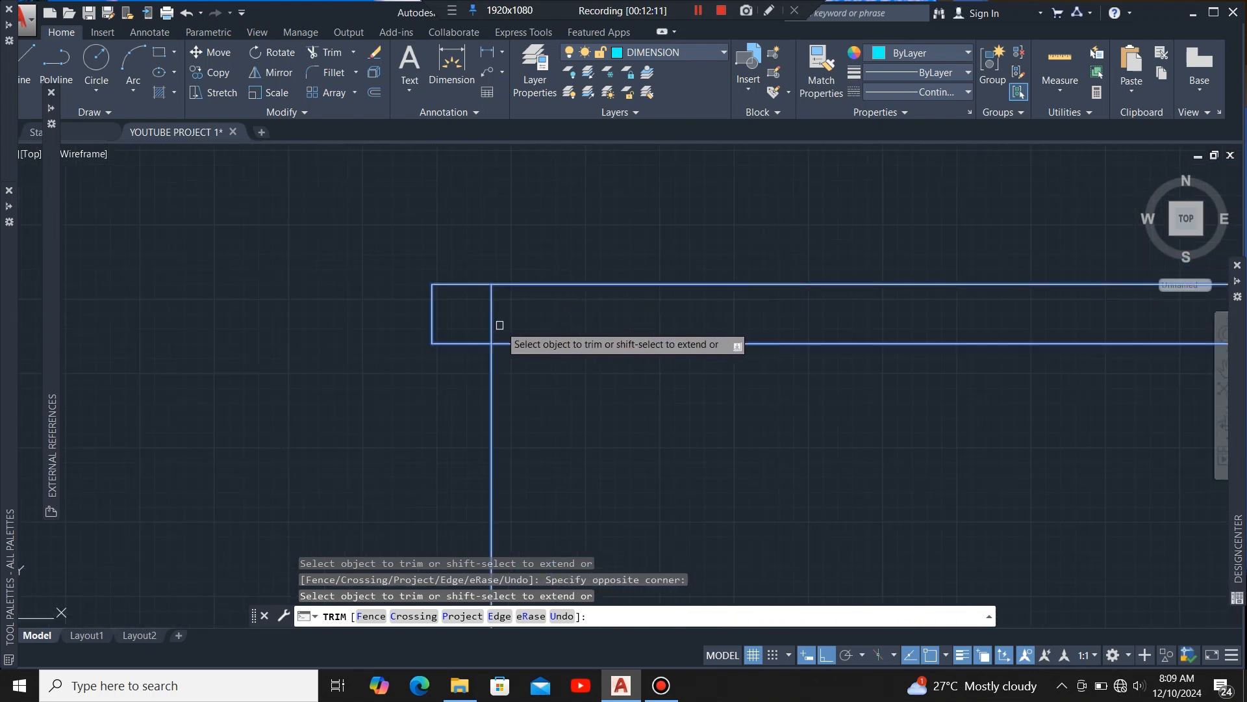
scroll(325, 358, down, 4)
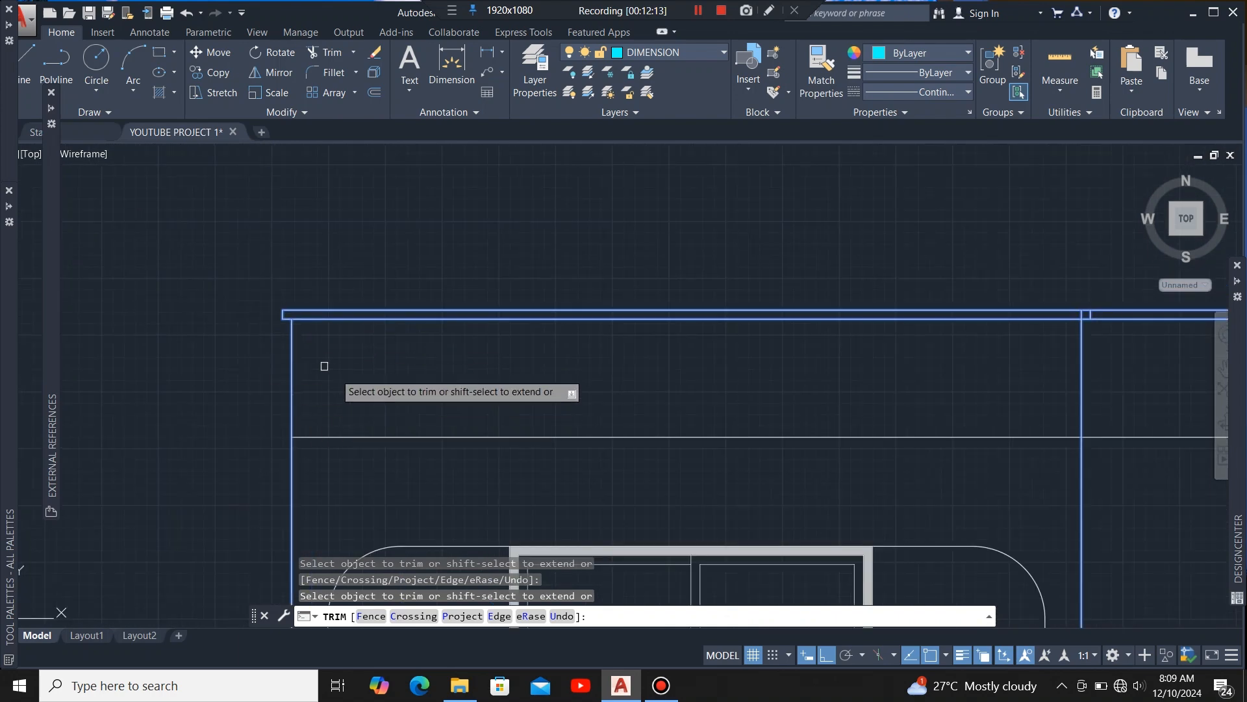
scroll(511, 324, up, 2)
scroll(578, 326, up, 8)
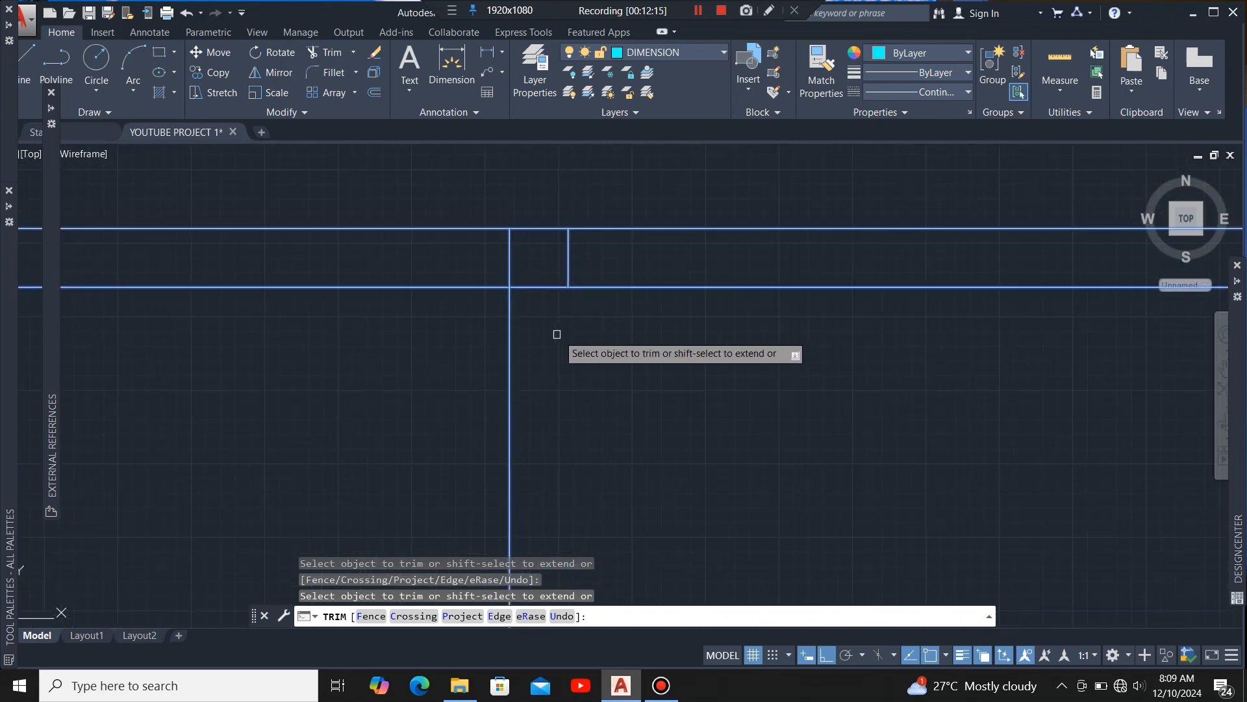
click(510, 252)
scroll(397, 341, down, 7)
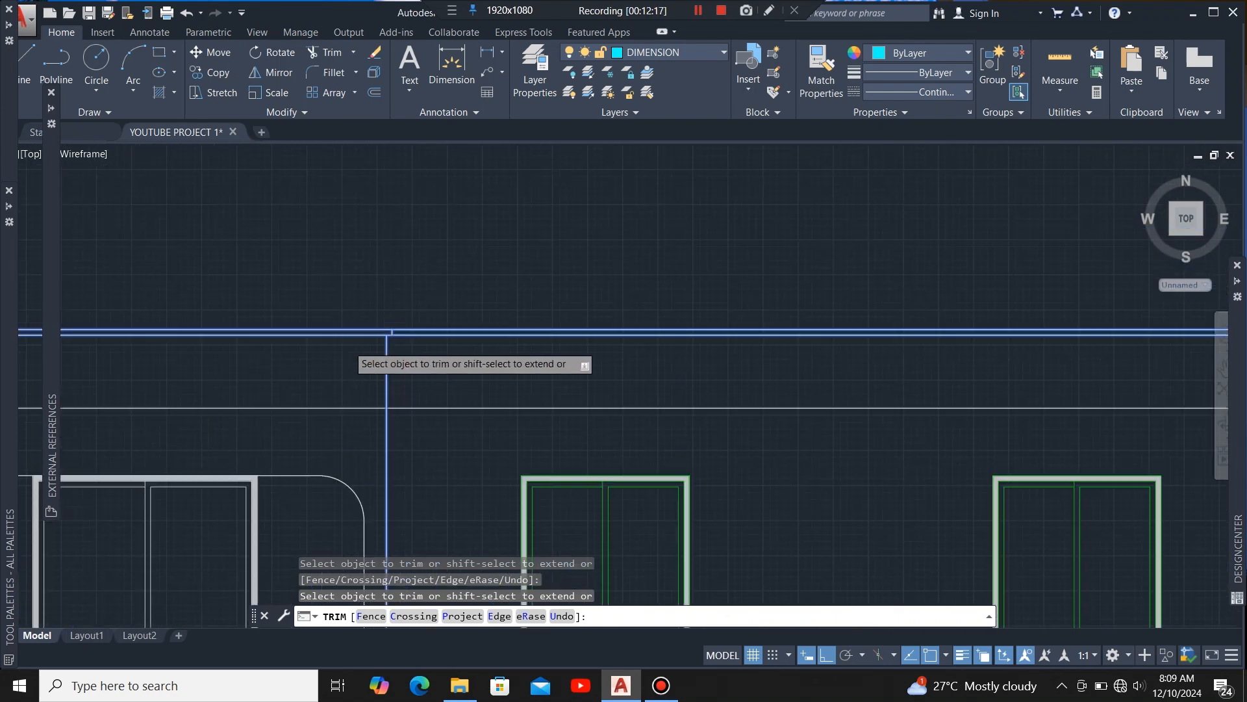
scroll(728, 326, up, 5)
scroll(721, 328, up, 5)
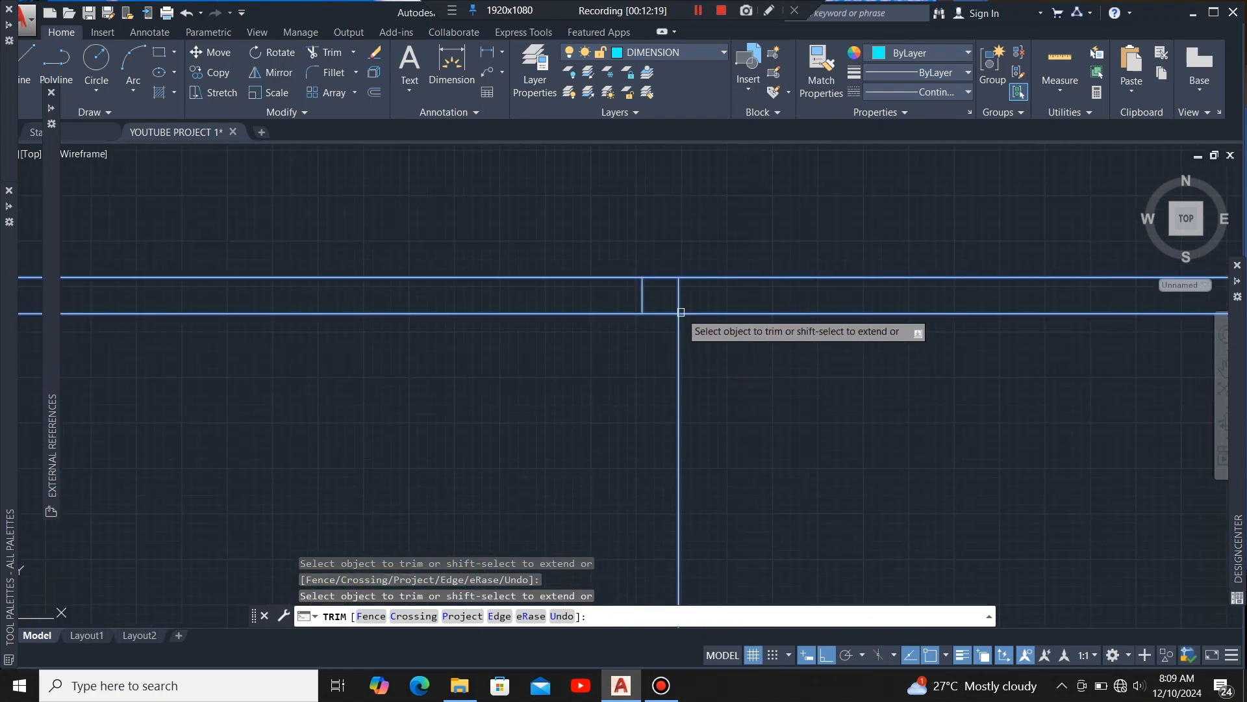
scroll(507, 377, down, 5)
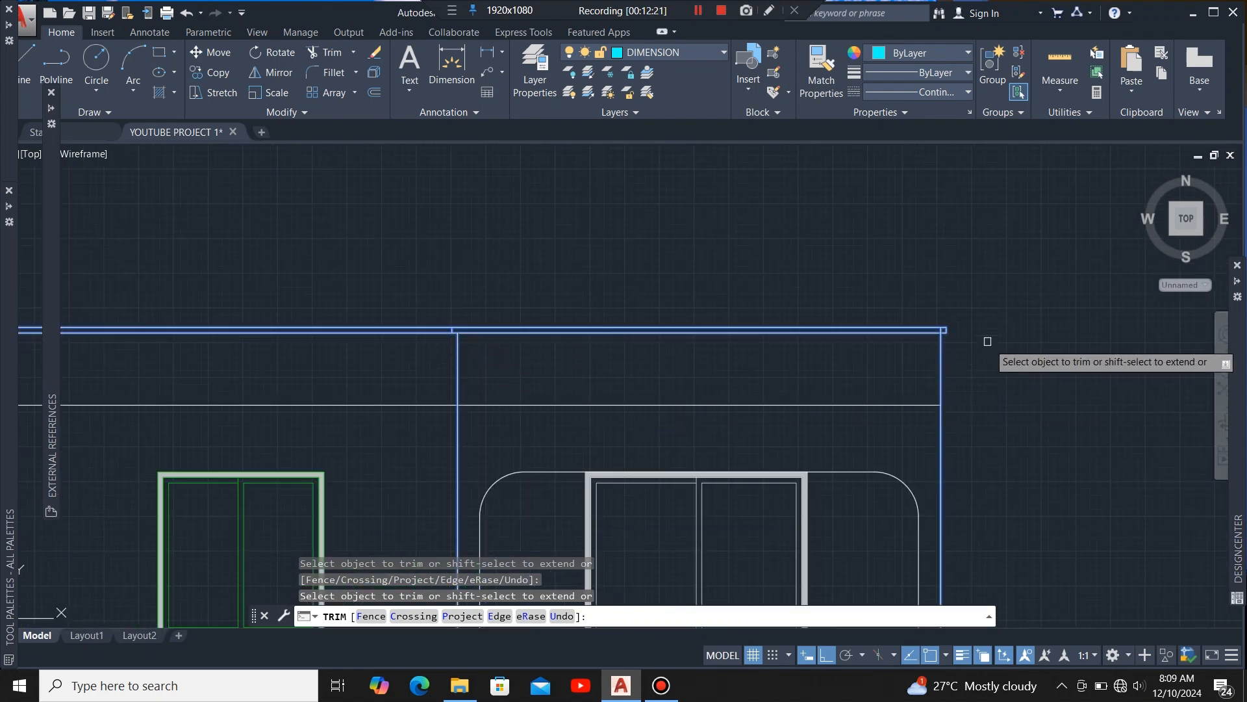
scroll(825, 319, up, 6)
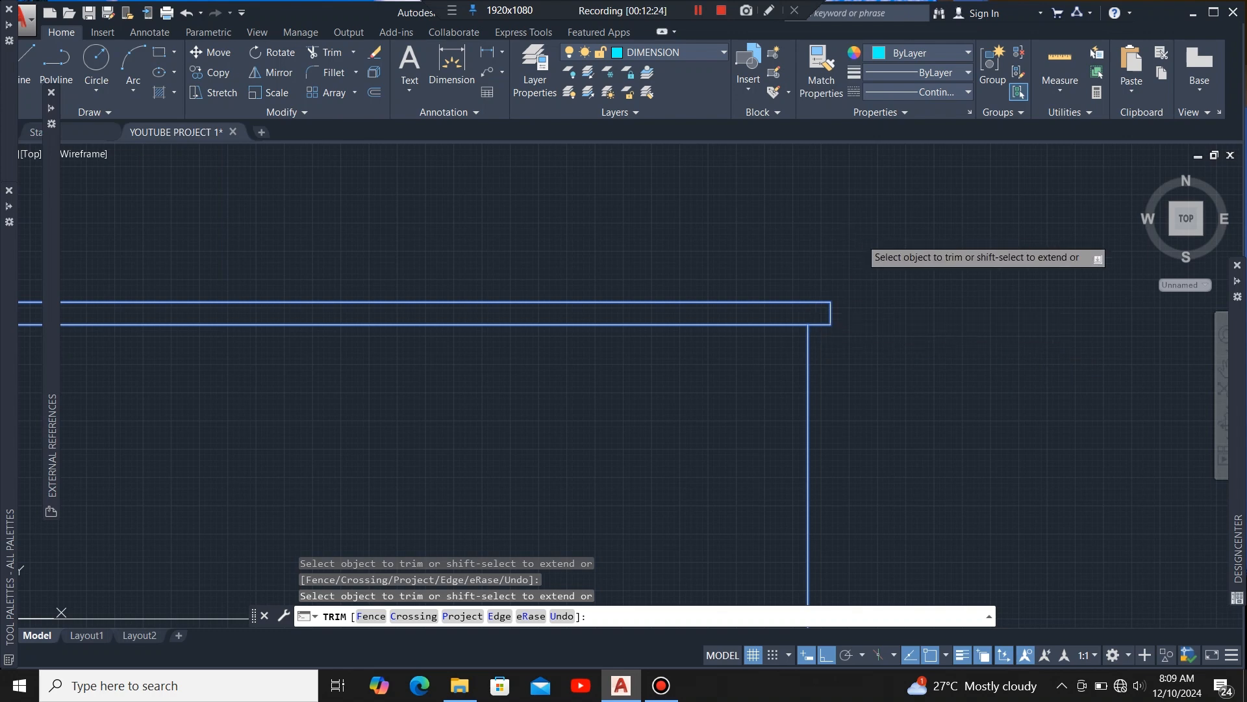
scroll(894, 341, down, 6)
scroll(884, 257, up, 3)
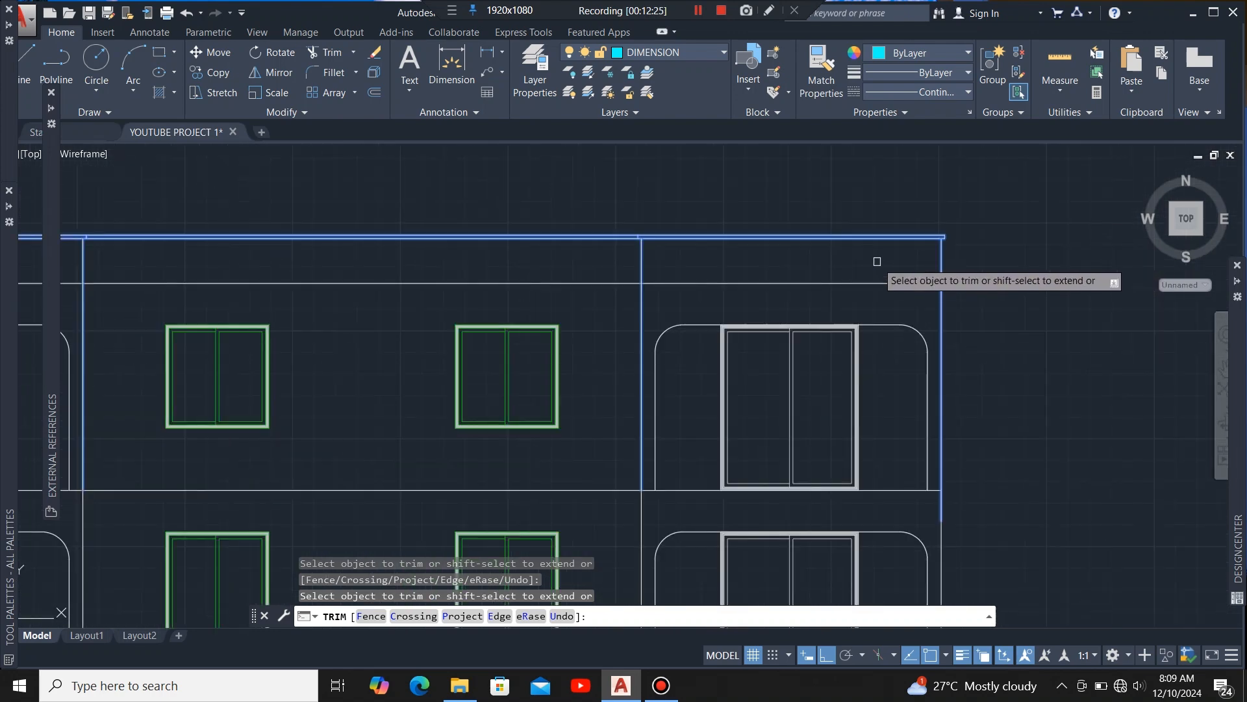
key(Escape)
Step: Examine the whole three-storey elevation, checking the parapet and its overhanging top band against the floor plan below
scroll(961, 223, down, 4)
scroll(960, 223, up, 2)
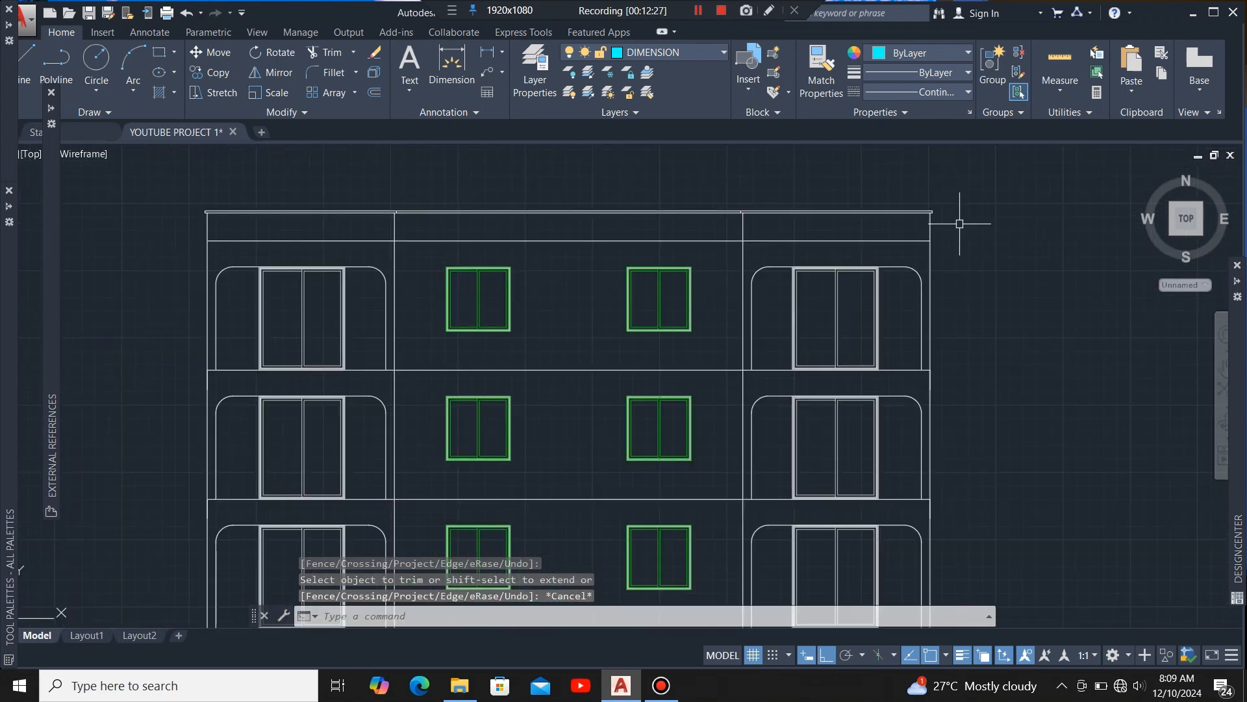
scroll(974, 236, down, 2)
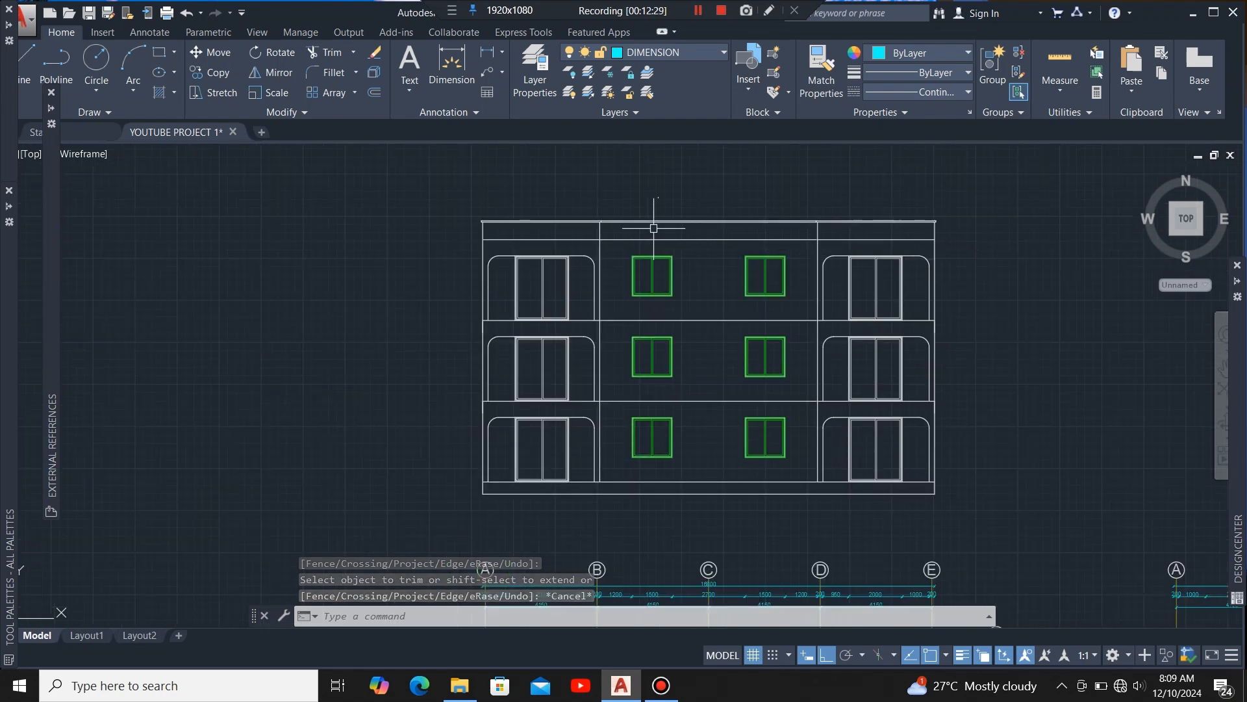
scroll(510, 234, up, 4)
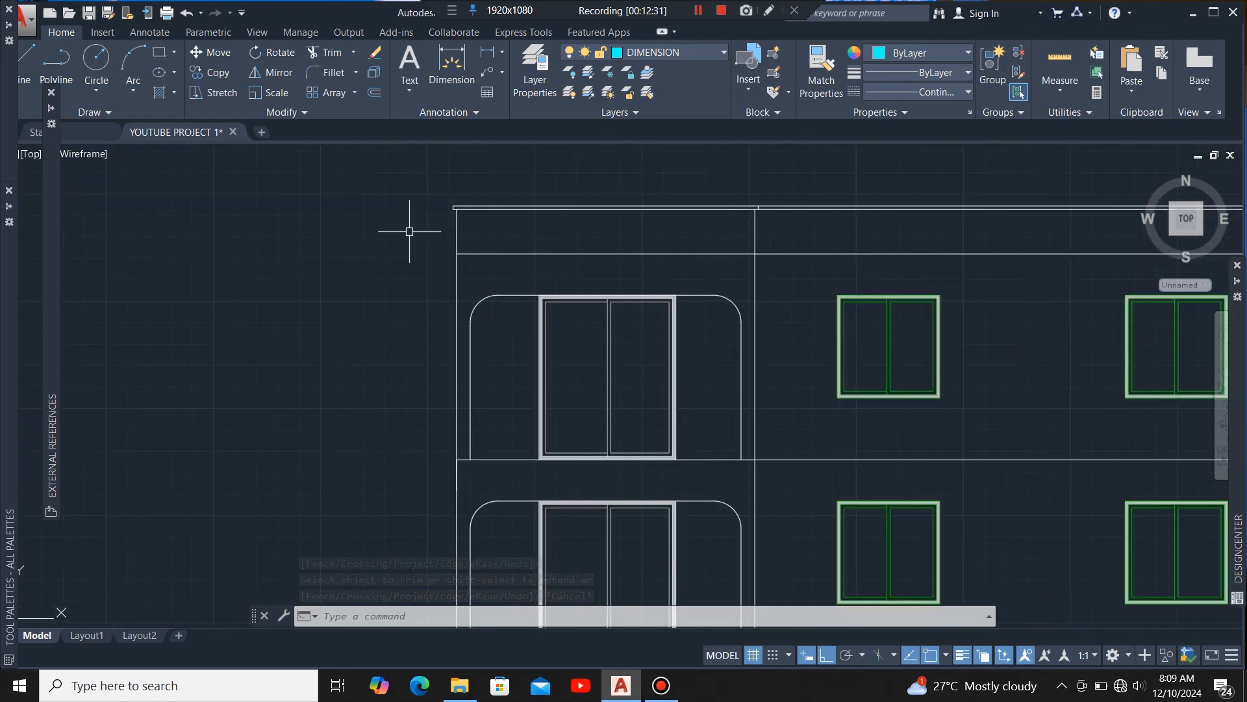
scroll(487, 236, down, 2)
scroll(578, 231, up, 2)
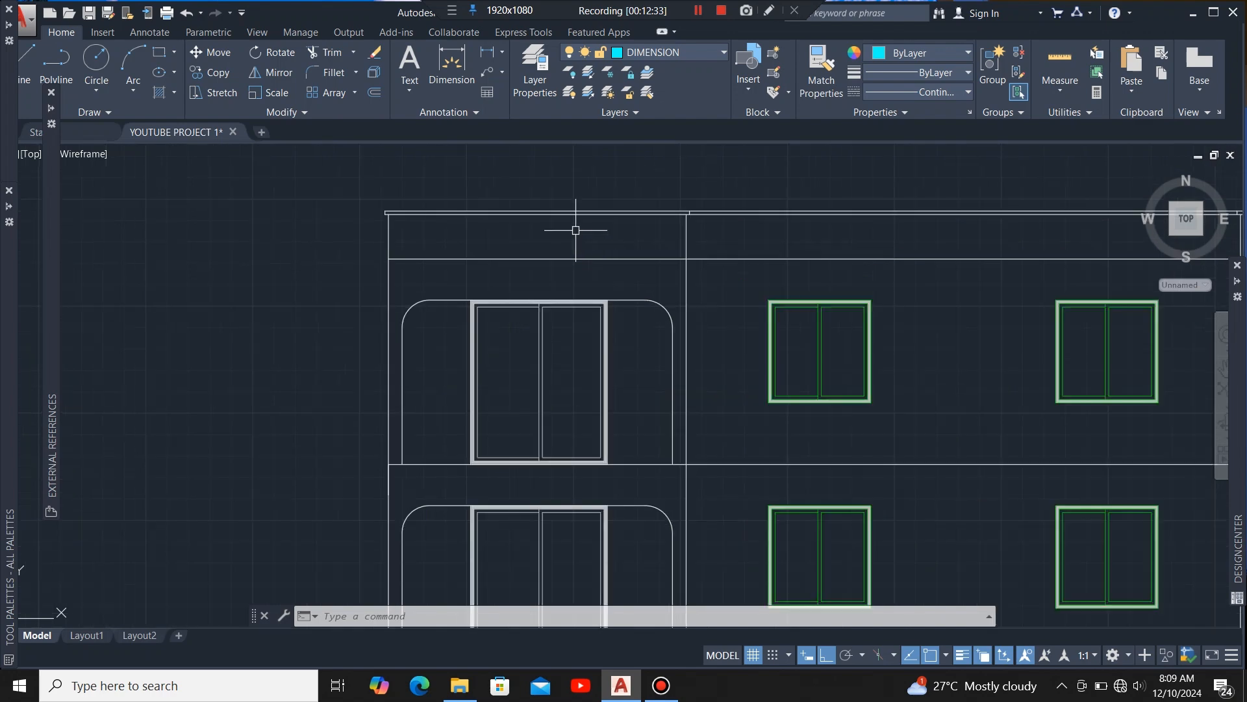
scroll(469, 292, down, 2)
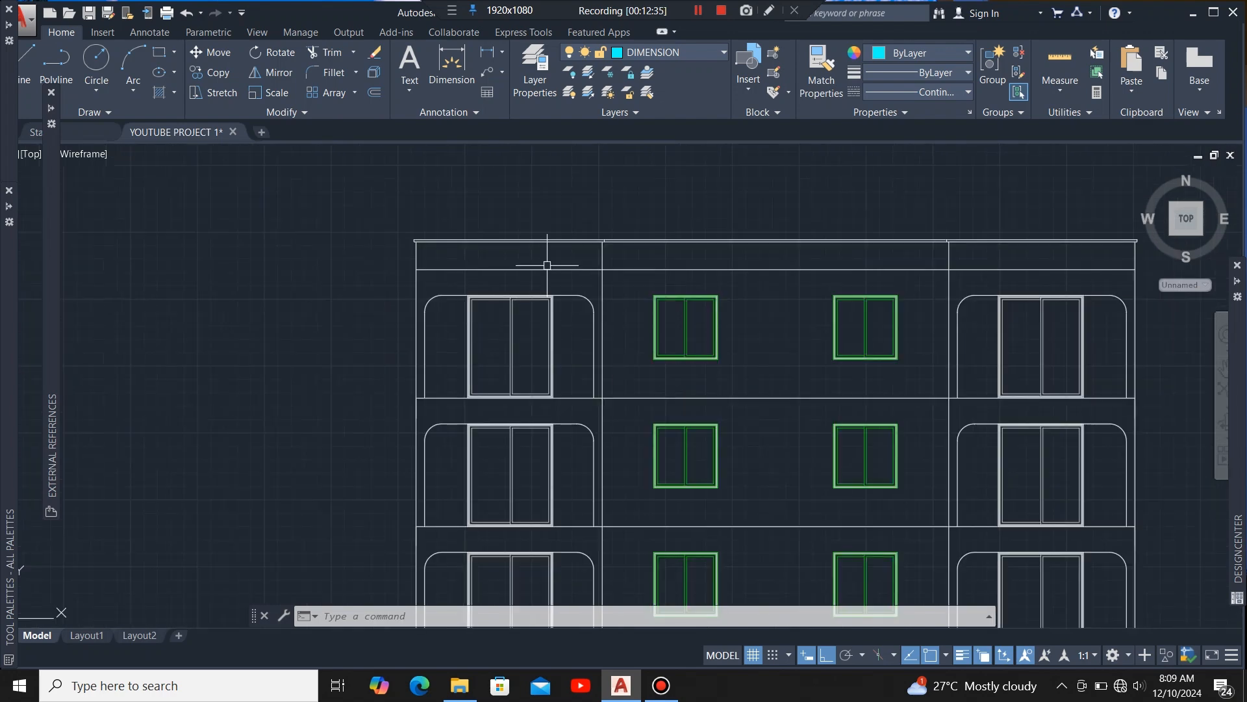
scroll(610, 276, down, 2)
scroll(737, 276, up, 2)
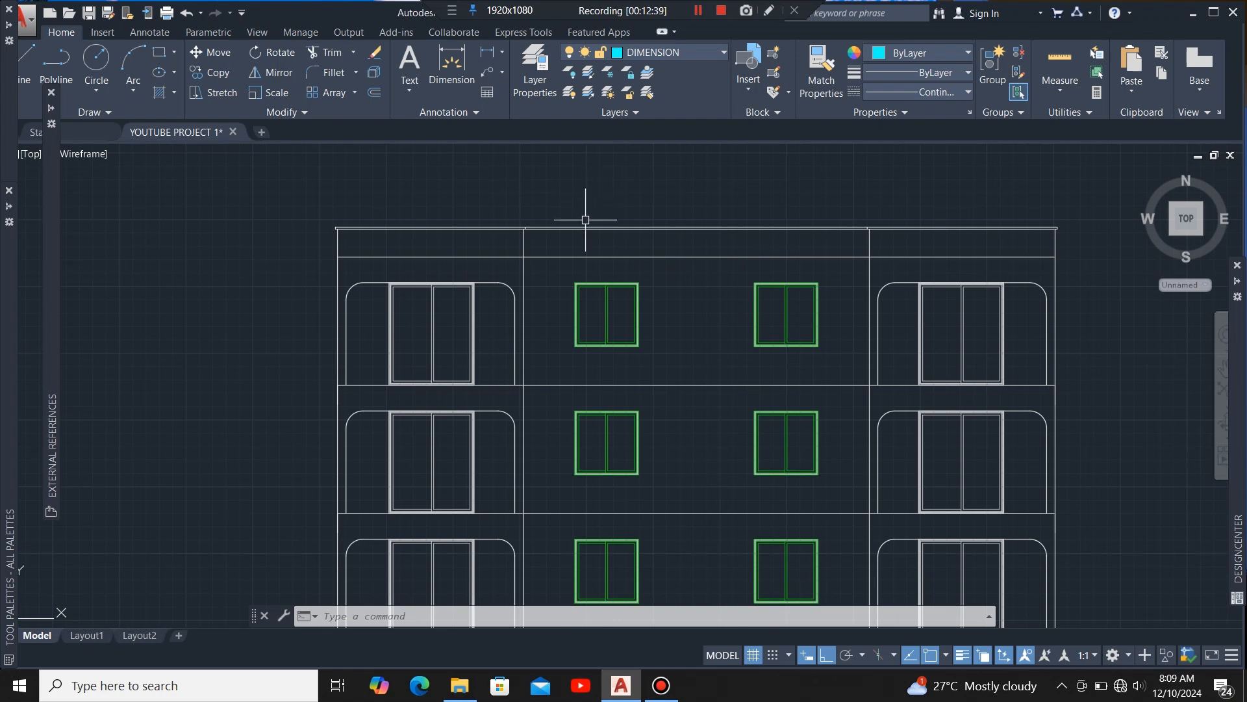
scroll(657, 245, down, 3)
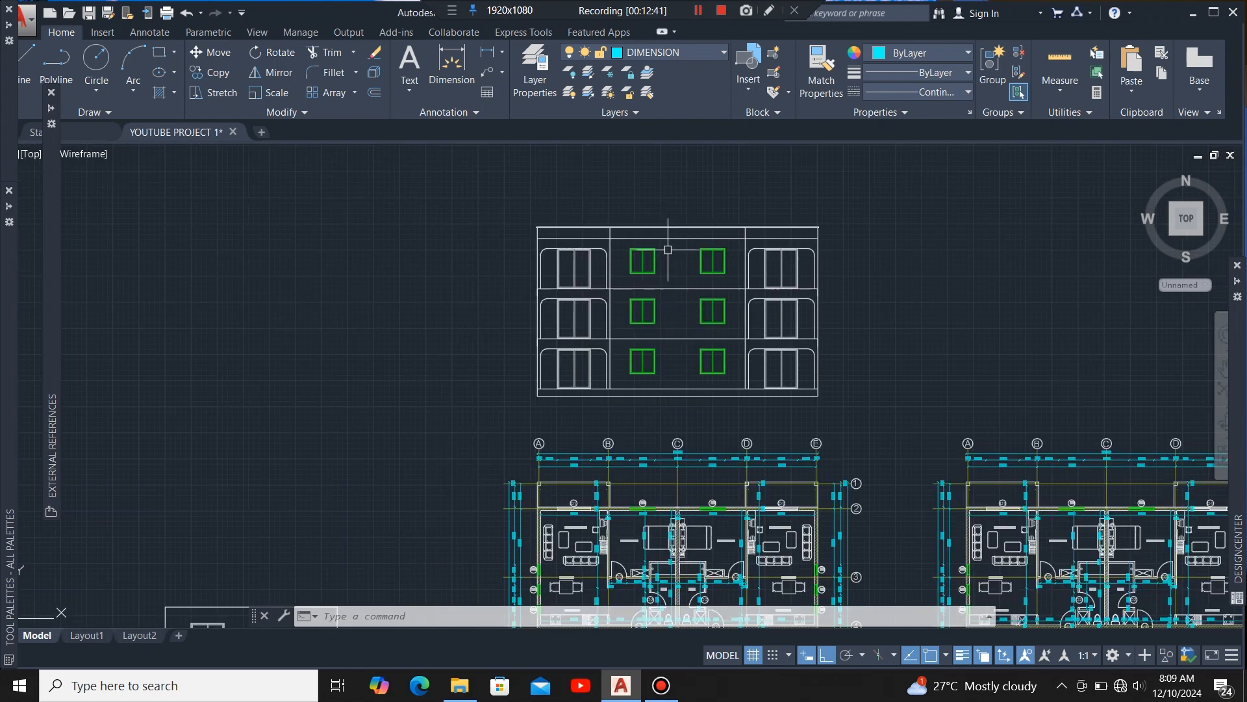
scroll(669, 251, up, 2)
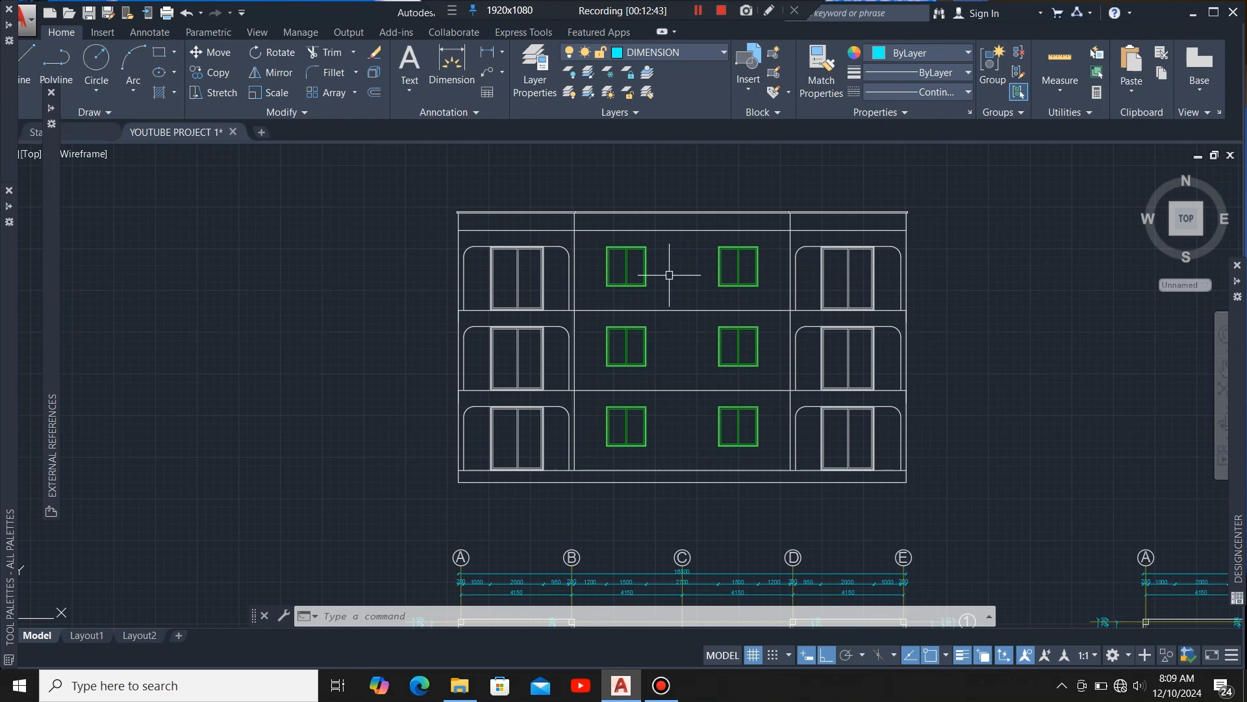
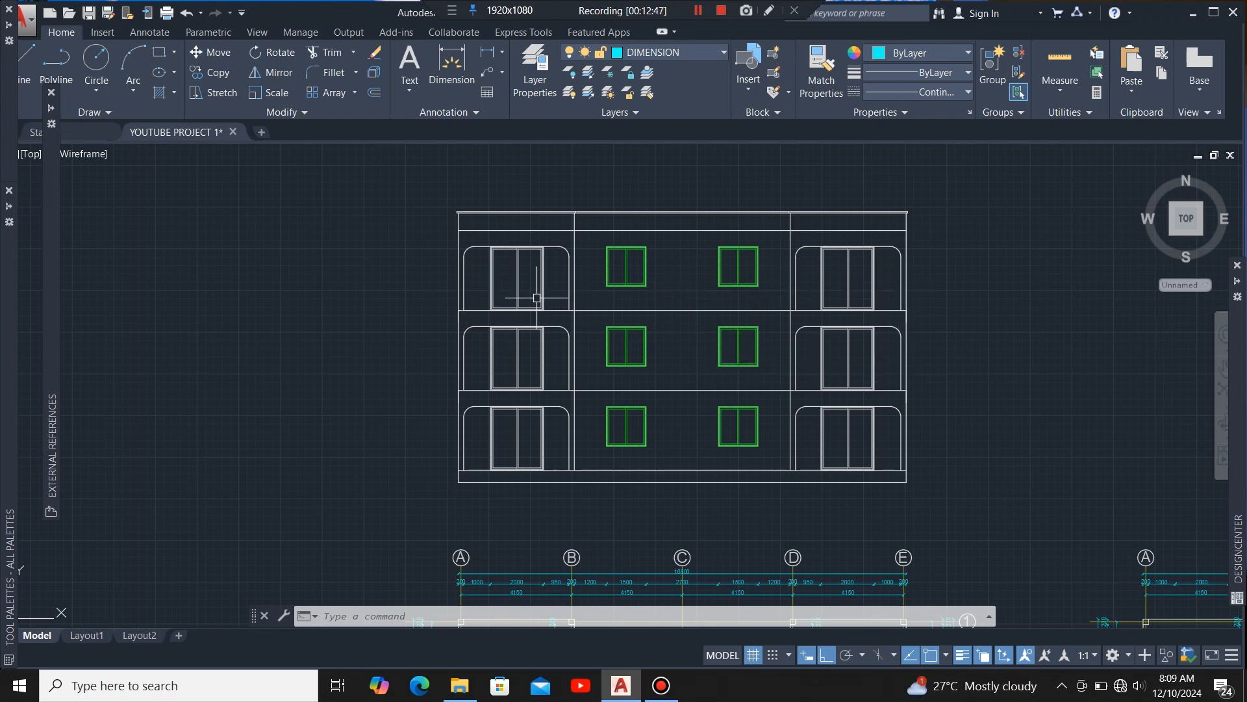
scroll(775, 321, down, 2)
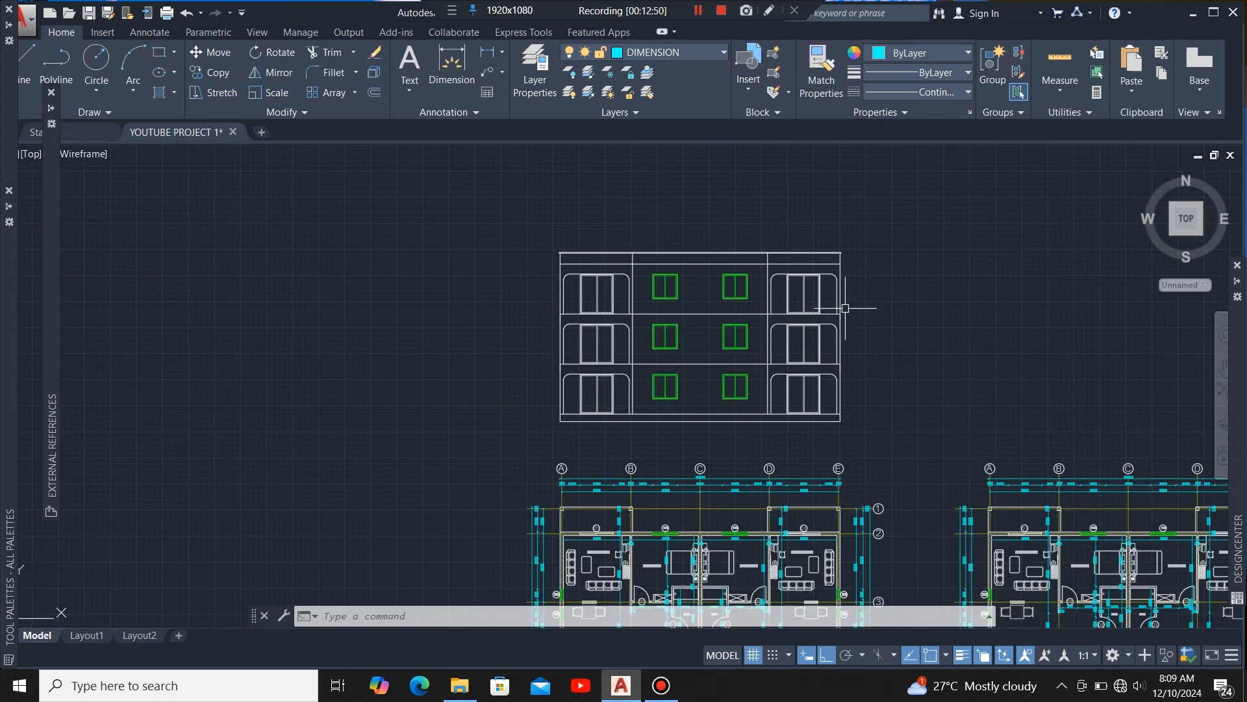
scroll(845, 308, up, 2)
scroll(839, 305, up, 2)
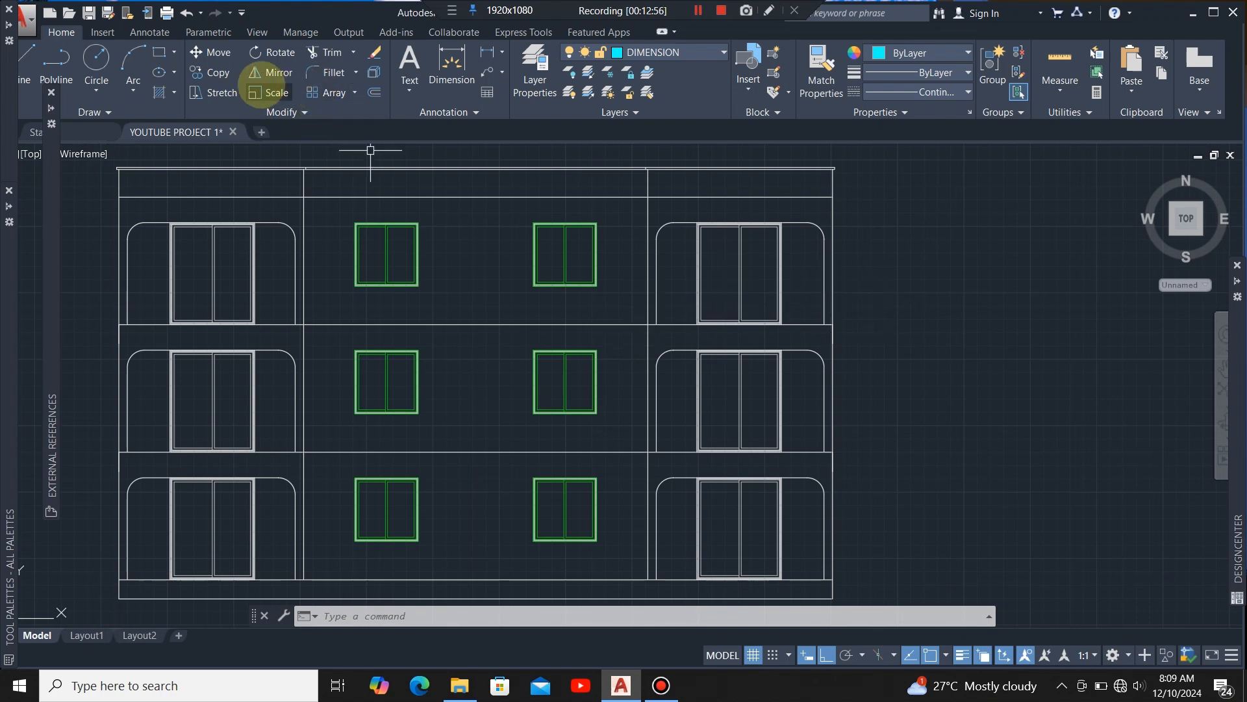
Step: Make objects the current layer
click(680, 49)
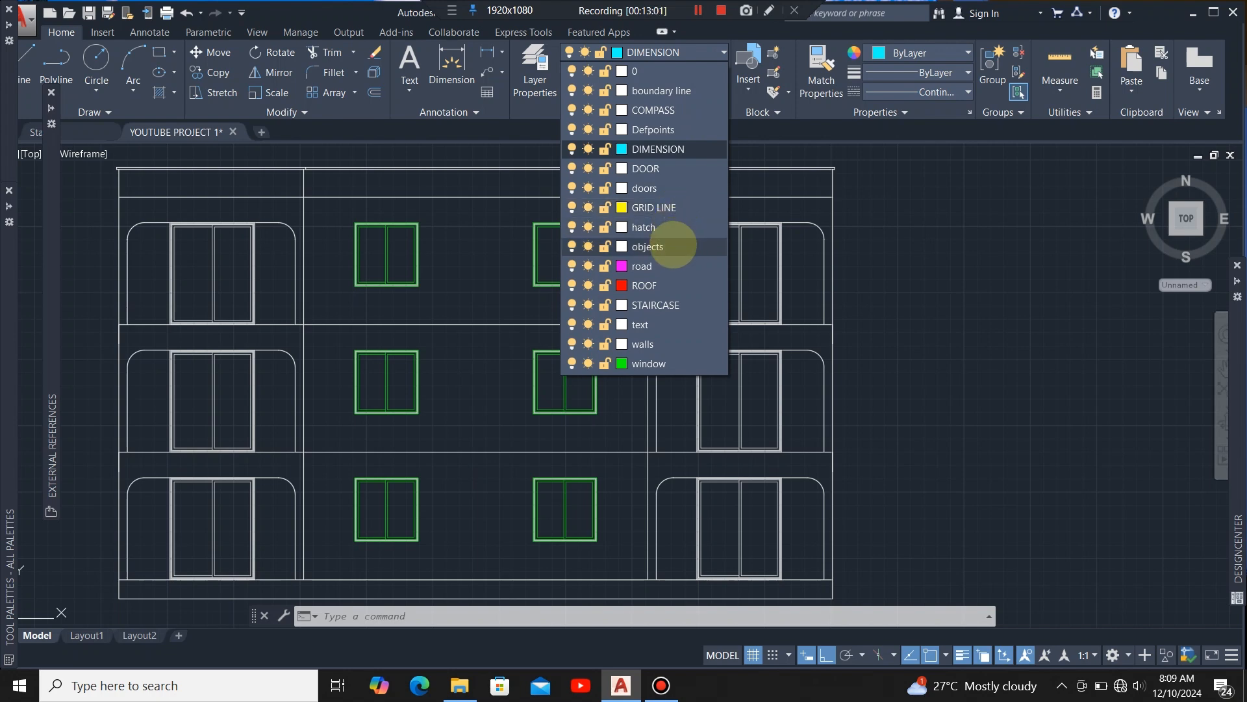
click(650, 246)
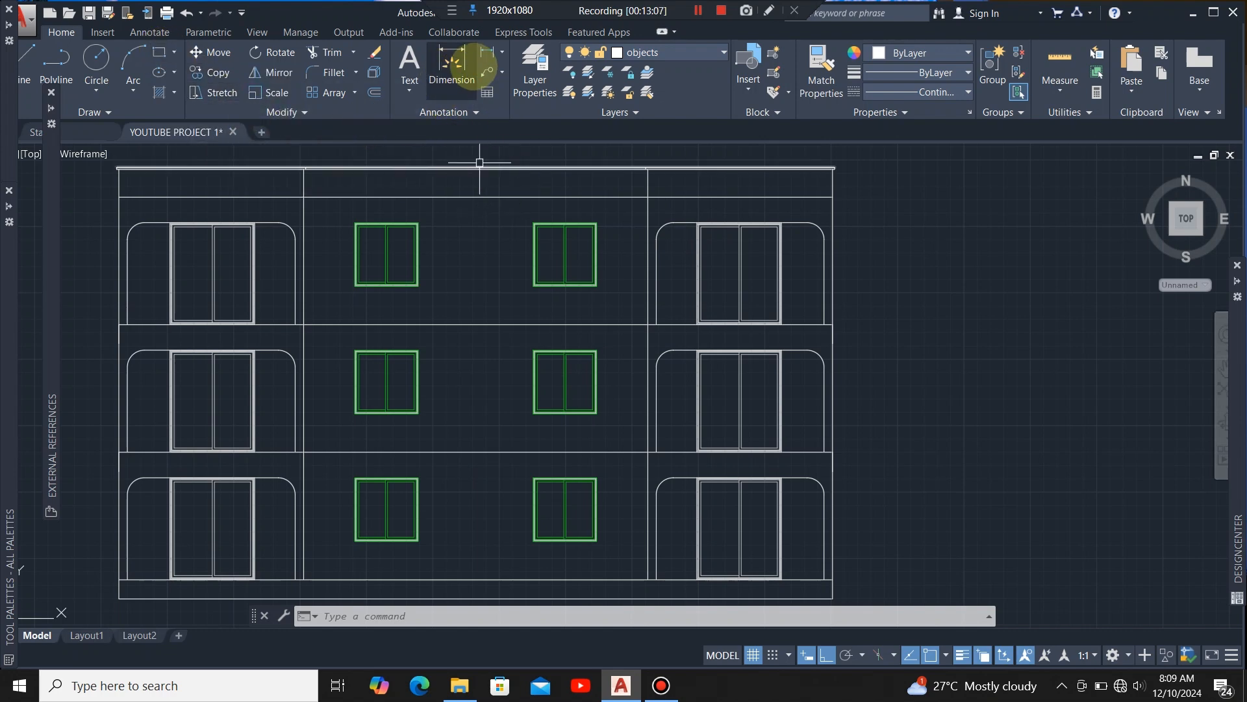
Step: Measure the clear width between the sides of the arched opening between grids D and E with a temporary dimension, without placing it
click(452, 62)
scroll(747, 344, up, 5)
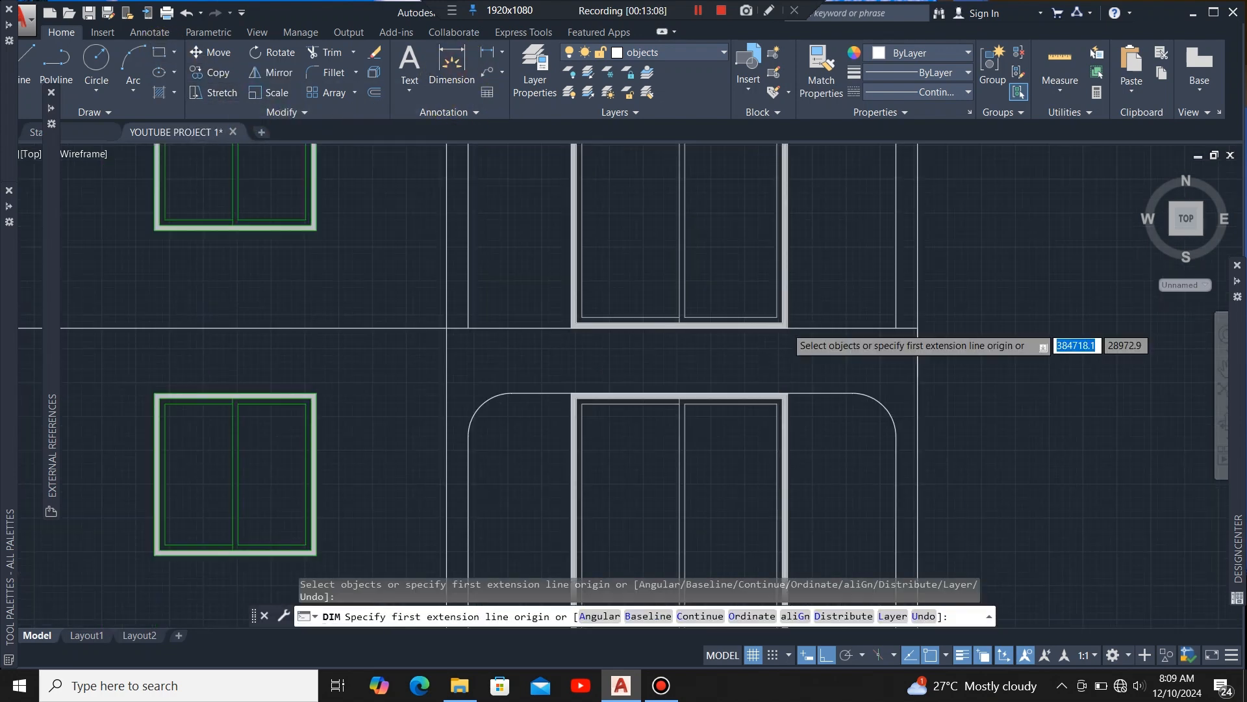
click(277, 329)
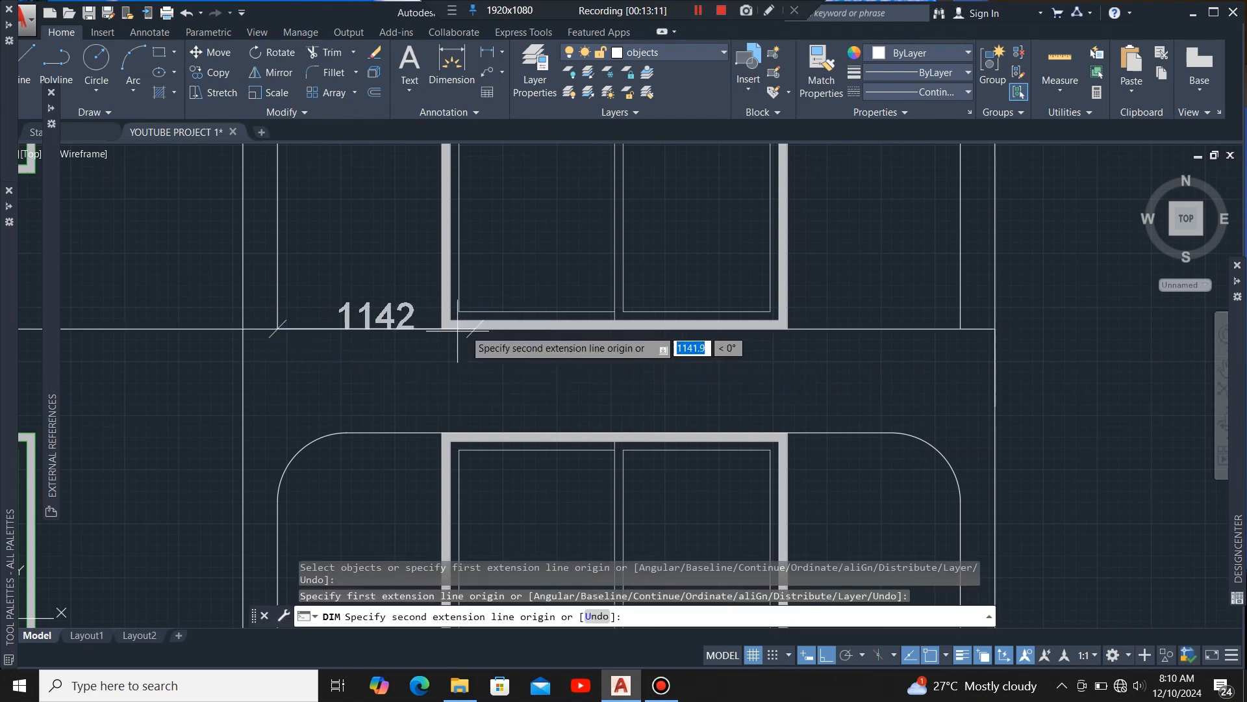
click(961, 328)
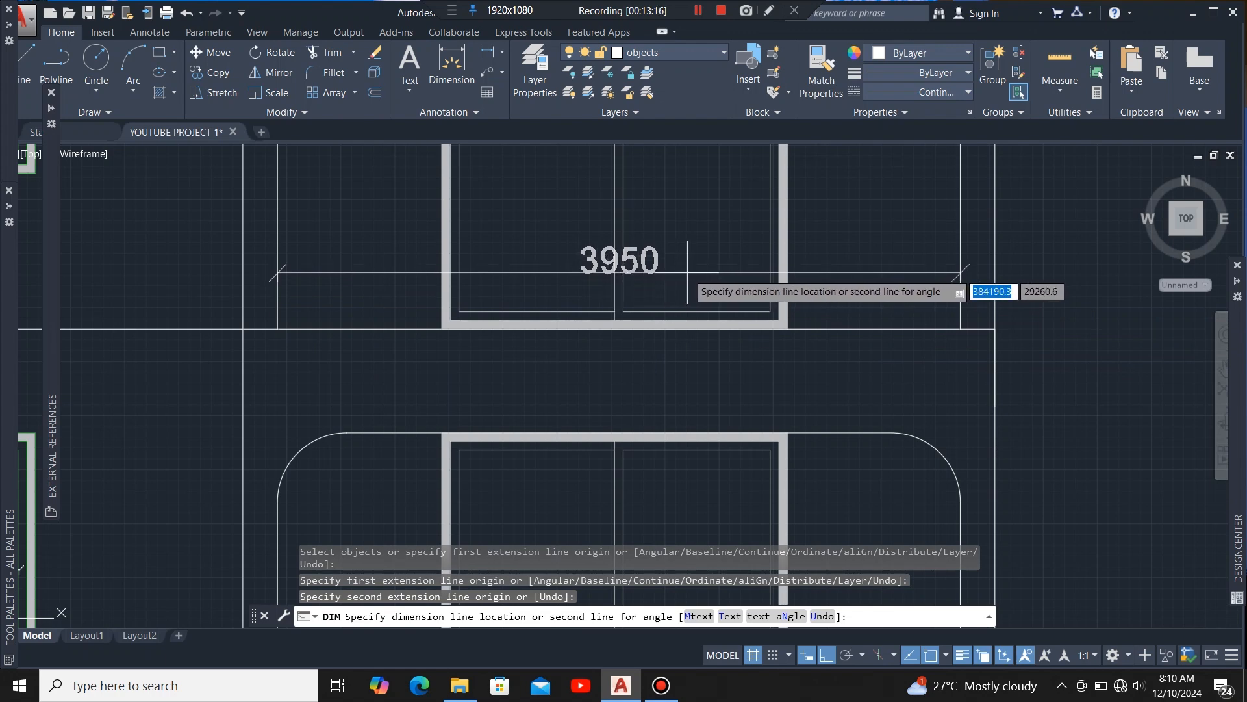
scroll(691, 295, down, 4)
key(Escape)
scroll(618, 347, down, 2)
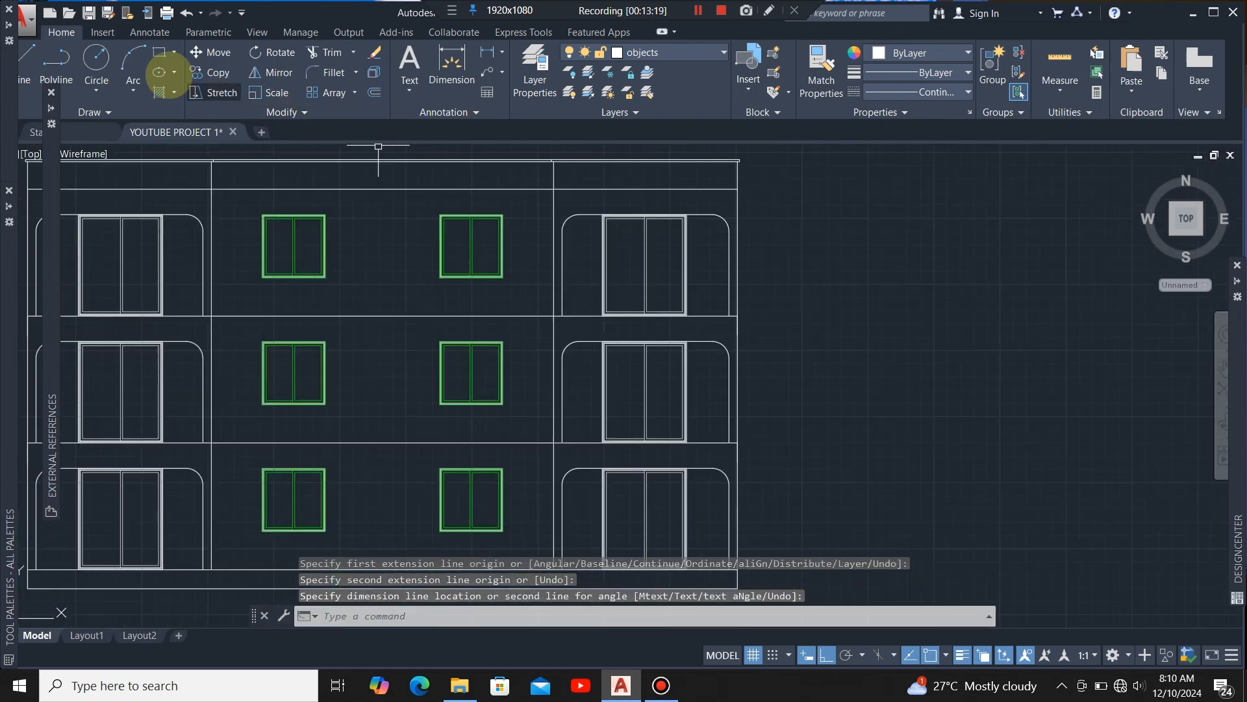
Step: Draw a rectangle 3950 mm wide and 1000 mm high in the empty space beside the grid E side of the elevation
click(159, 52)
scroll(532, 390, down, 3)
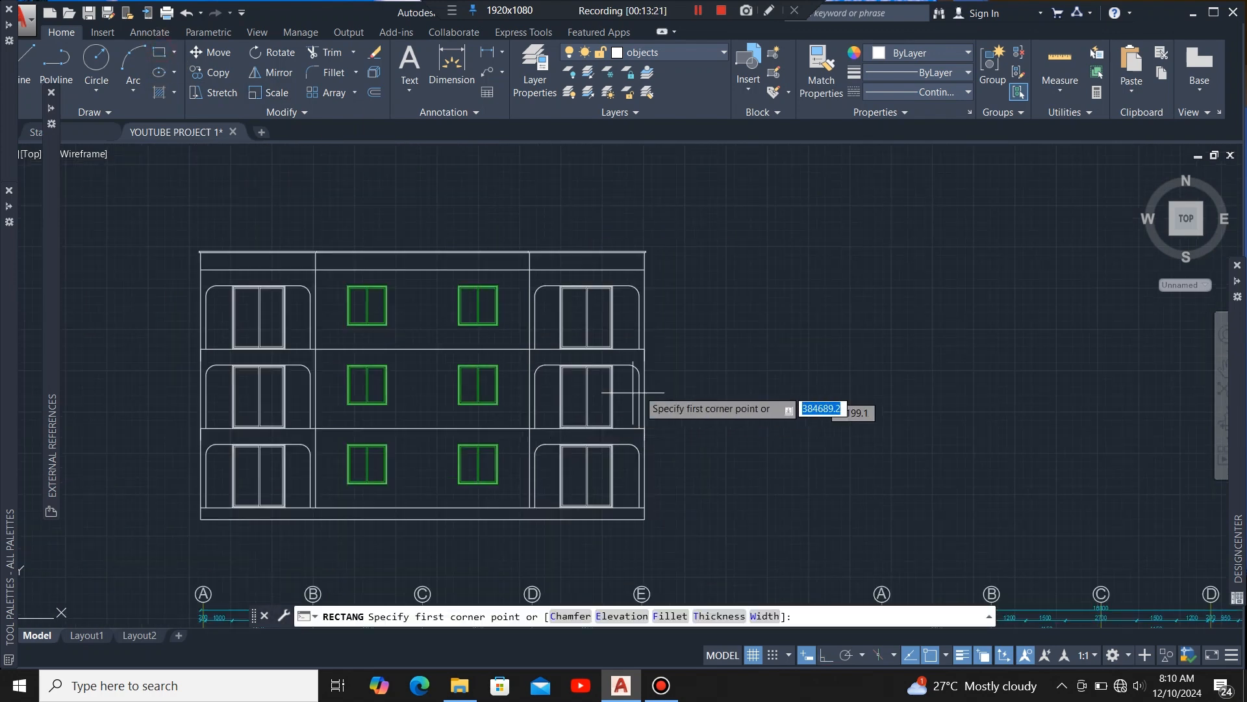
scroll(682, 321, up, 6)
click(639, 323)
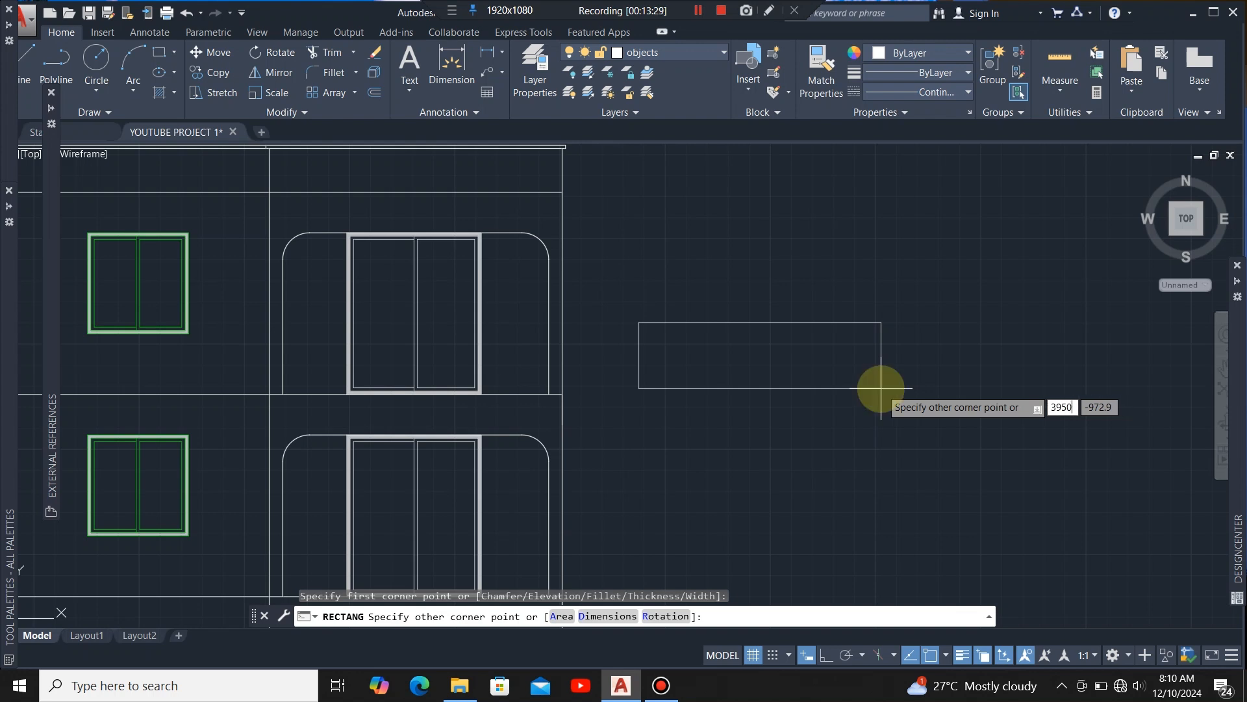
key(Tab)
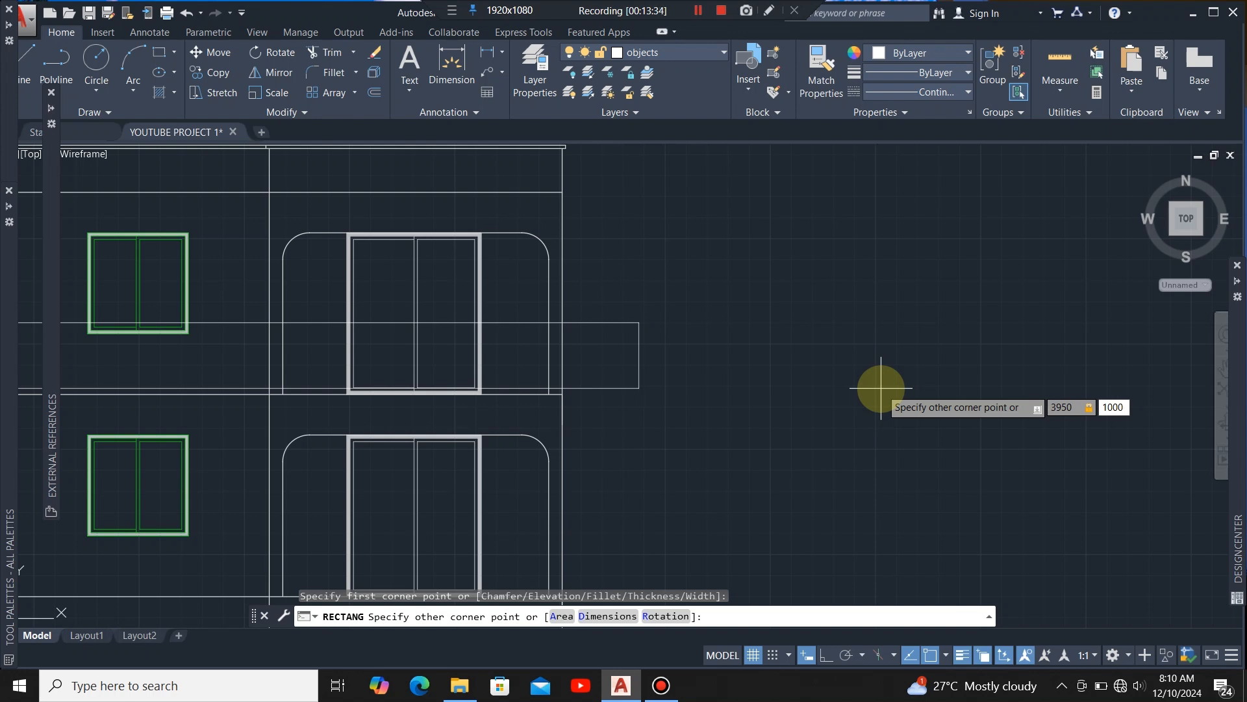
text(1000)
key(Return)
key(F8)
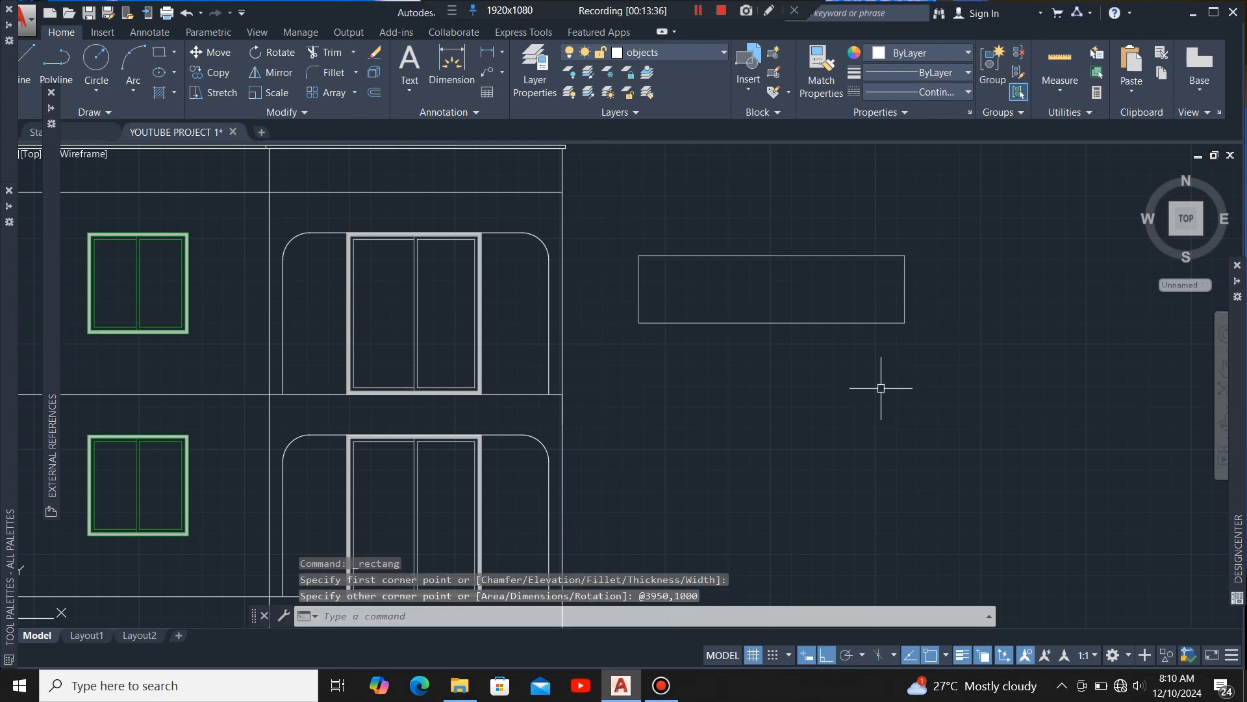
Step: Explode the 3950 × 1000 mm rectangle beside the building elevation into separate lines
scroll(887, 298, up, 4)
scroll(884, 295, down, 6)
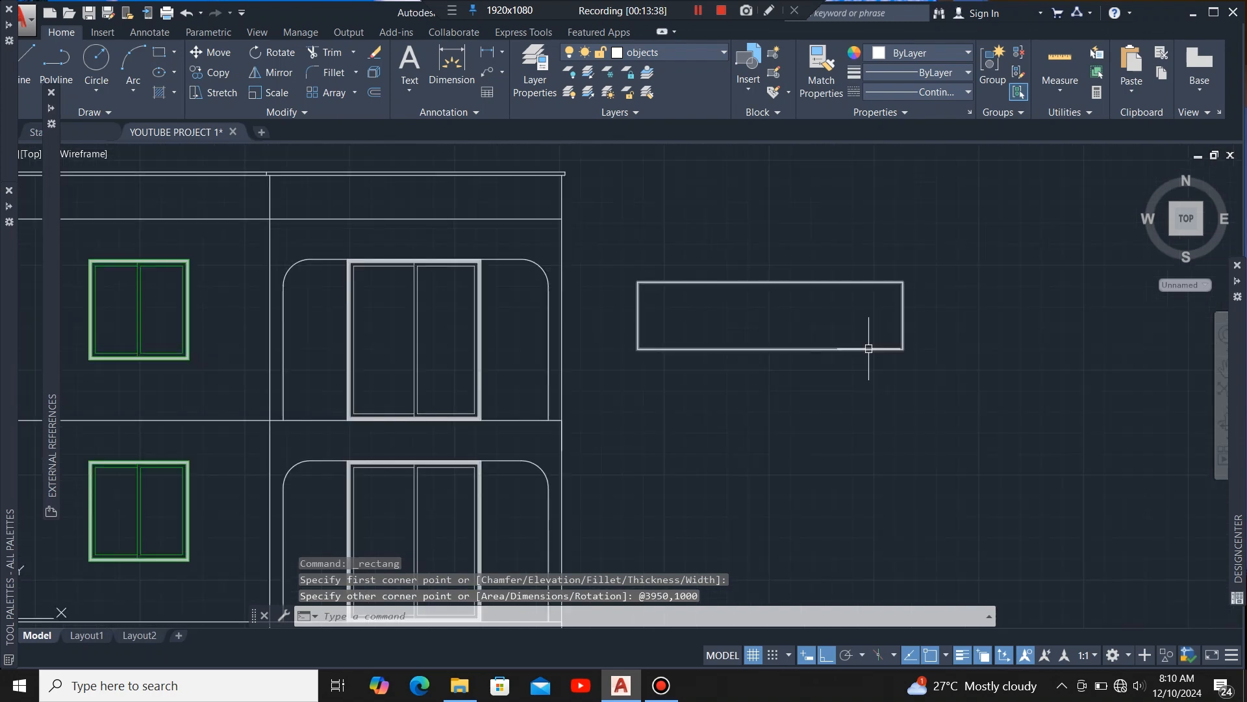
scroll(864, 341, up, 4)
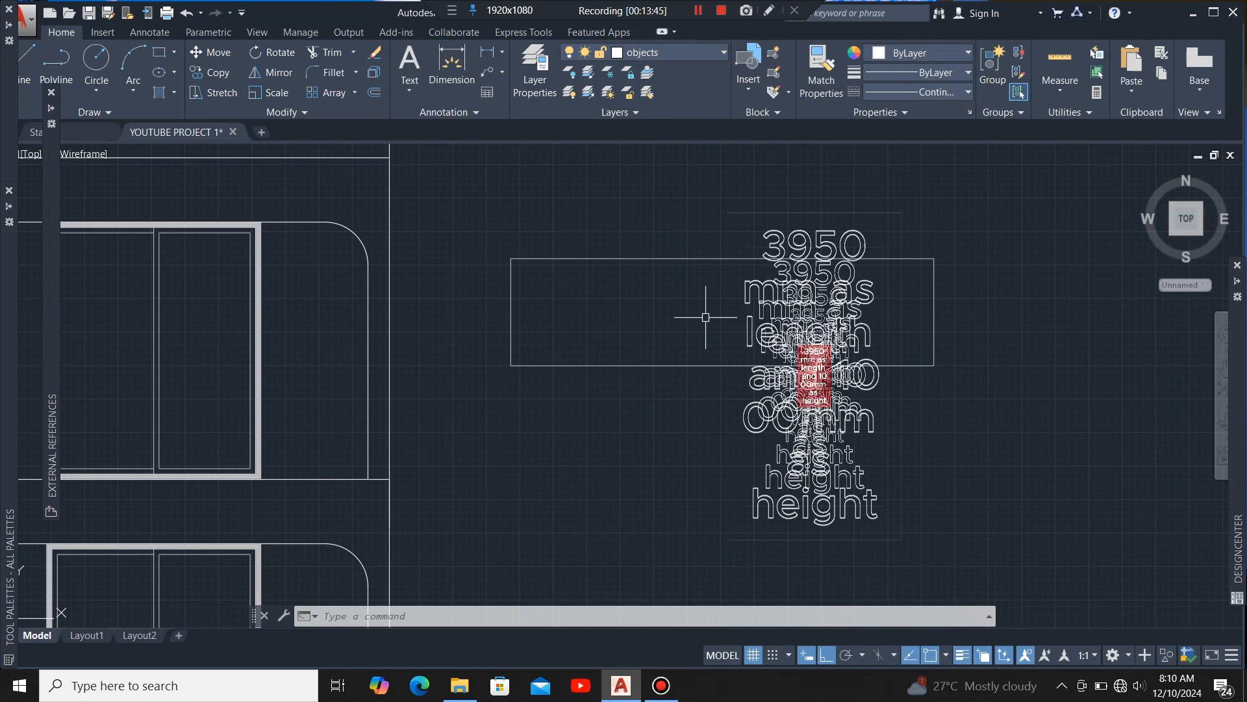
scroll(671, 322, down, 2)
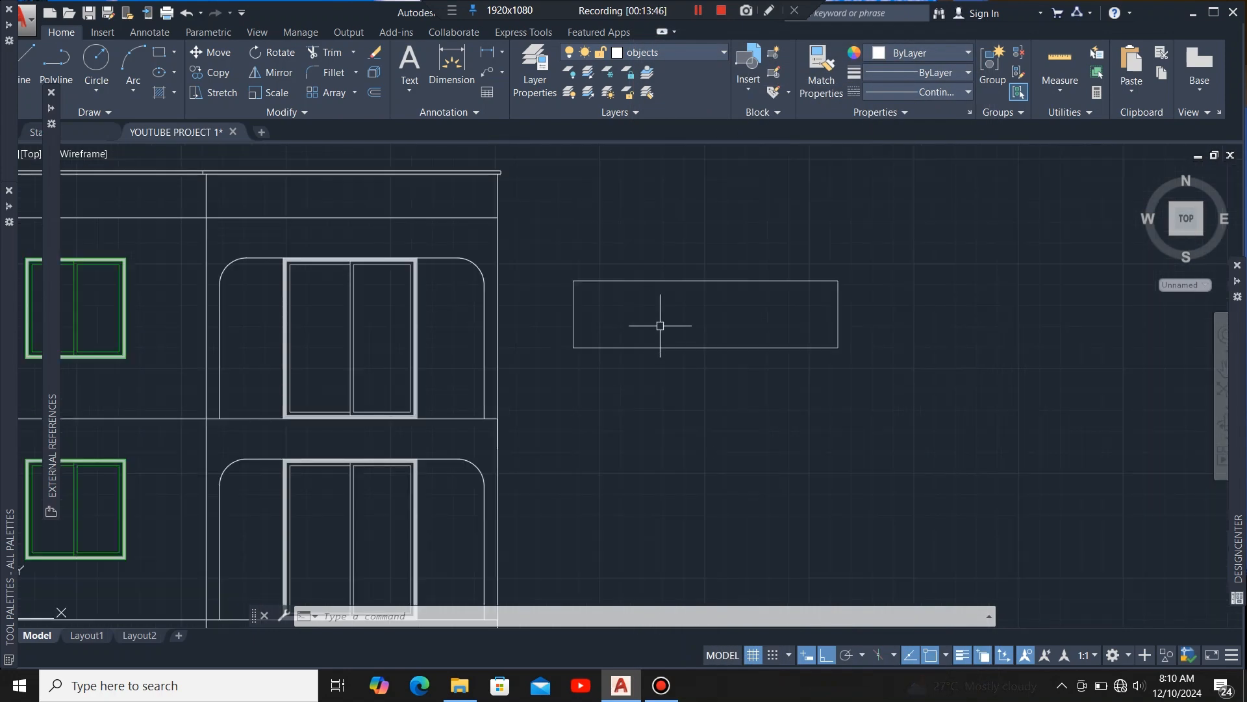
scroll(660, 325, up, 2)
click(725, 337)
click(641, 429)
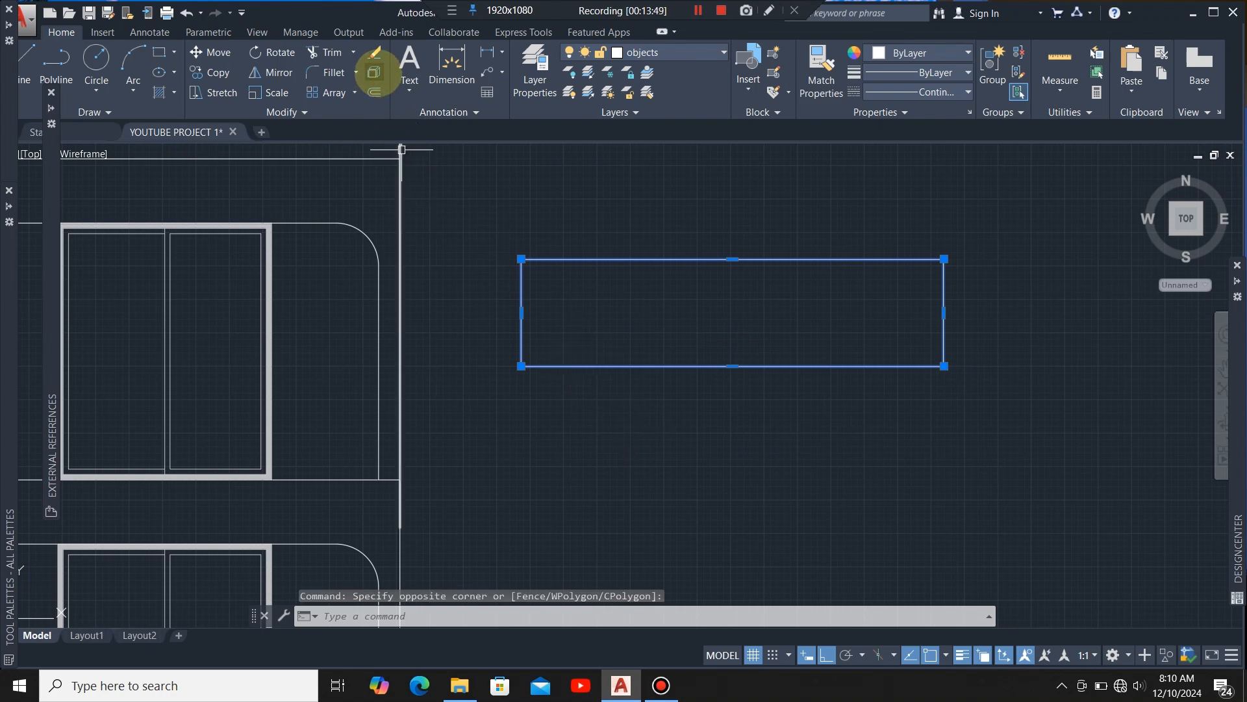
click(374, 72)
key(Escape)
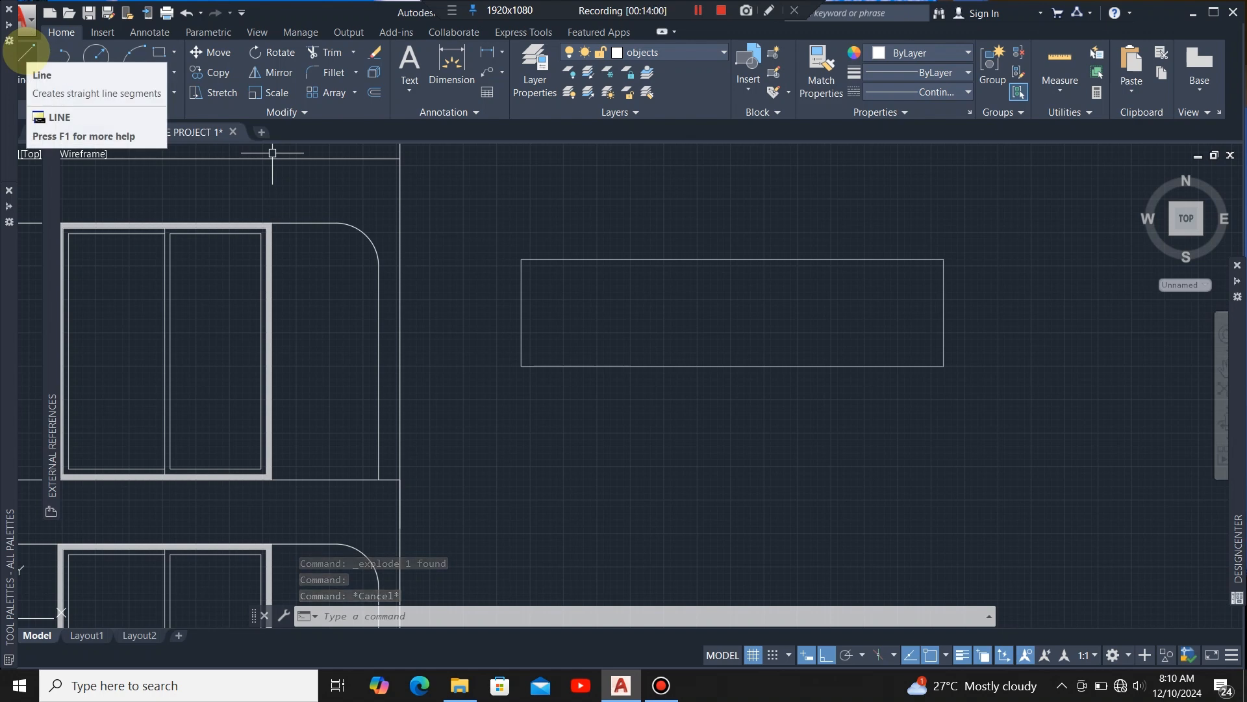
Step: Draw a vertical line from the midpoint of the rectangle's upper edge straight down to its lower edge
click(26, 50)
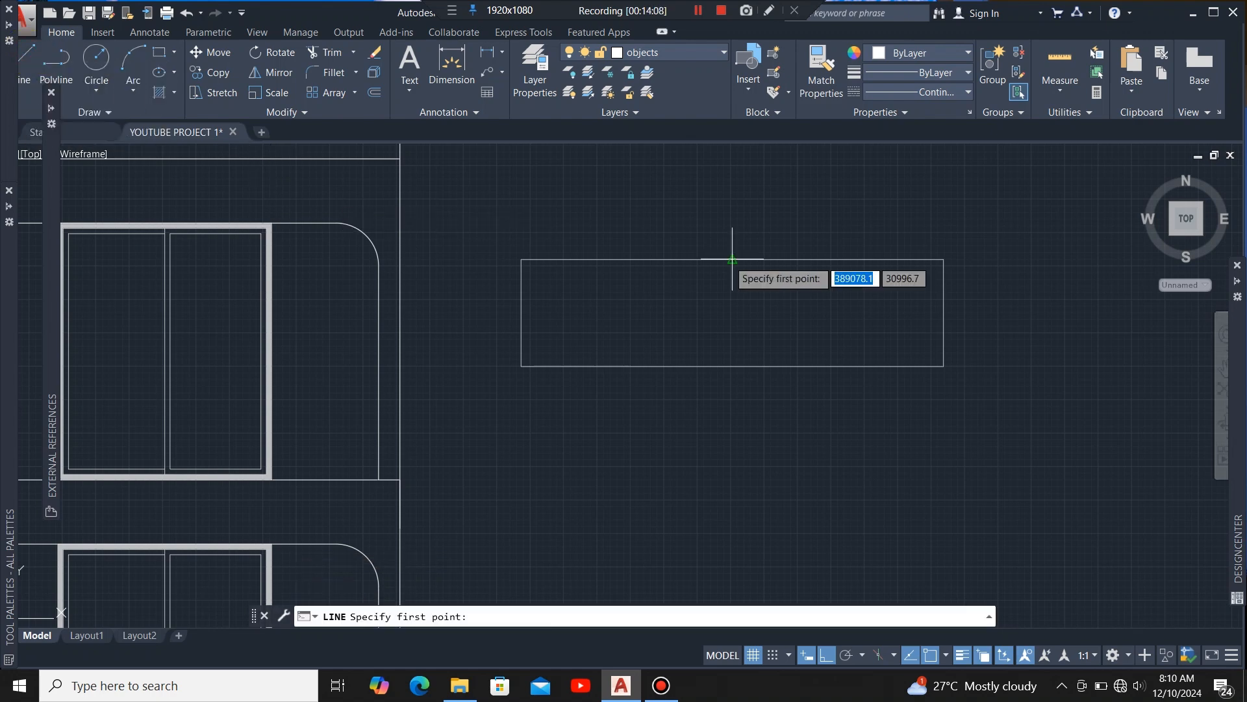
click(729, 259)
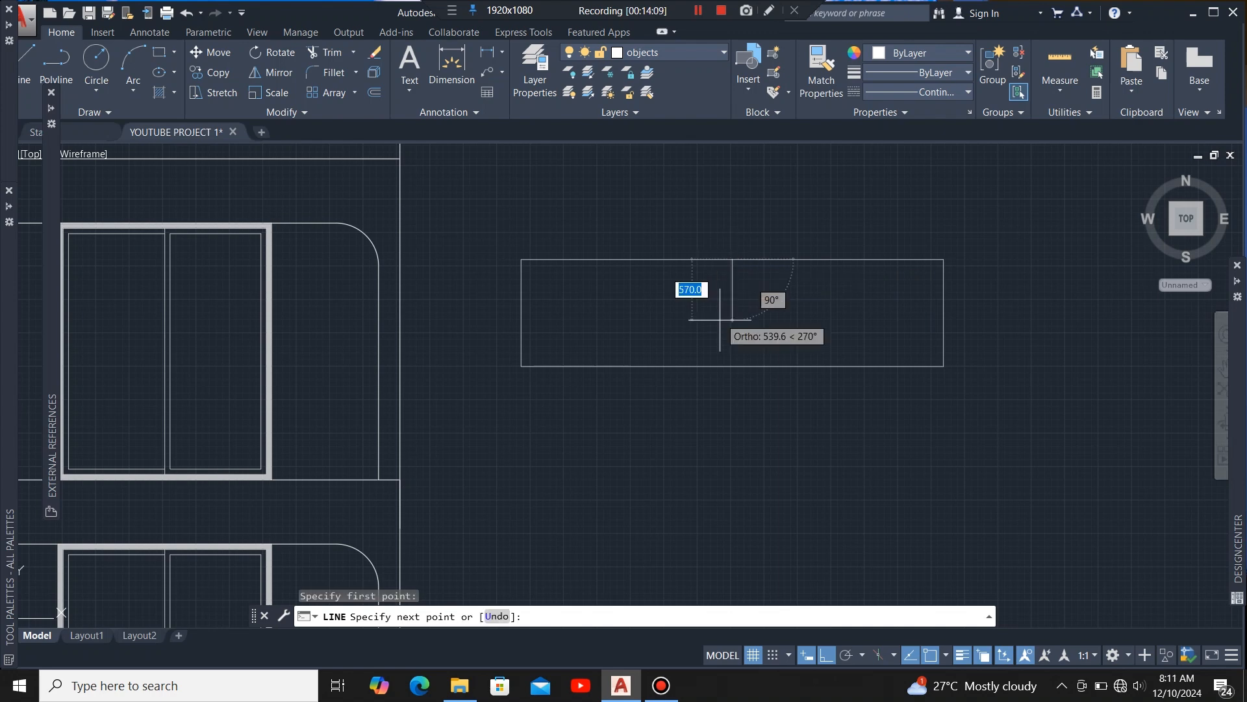
scroll(728, 369, up, 4)
scroll(729, 376, down, 4)
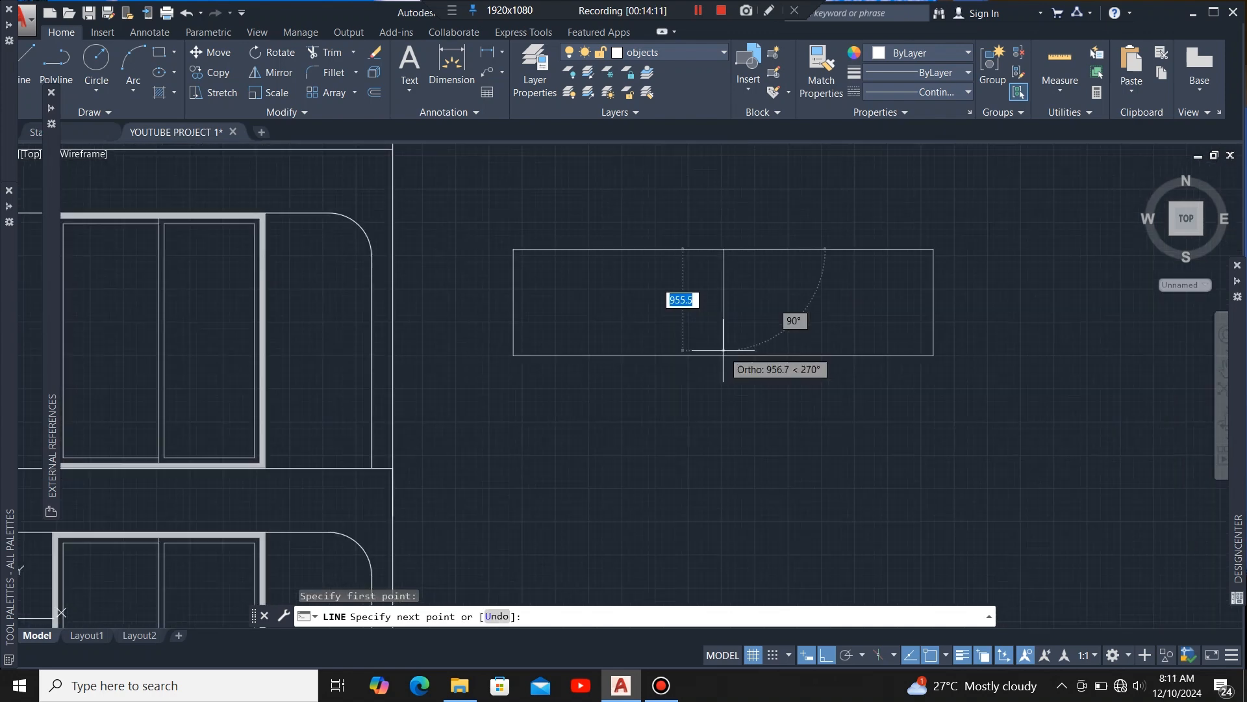
scroll(723, 368, up, 4)
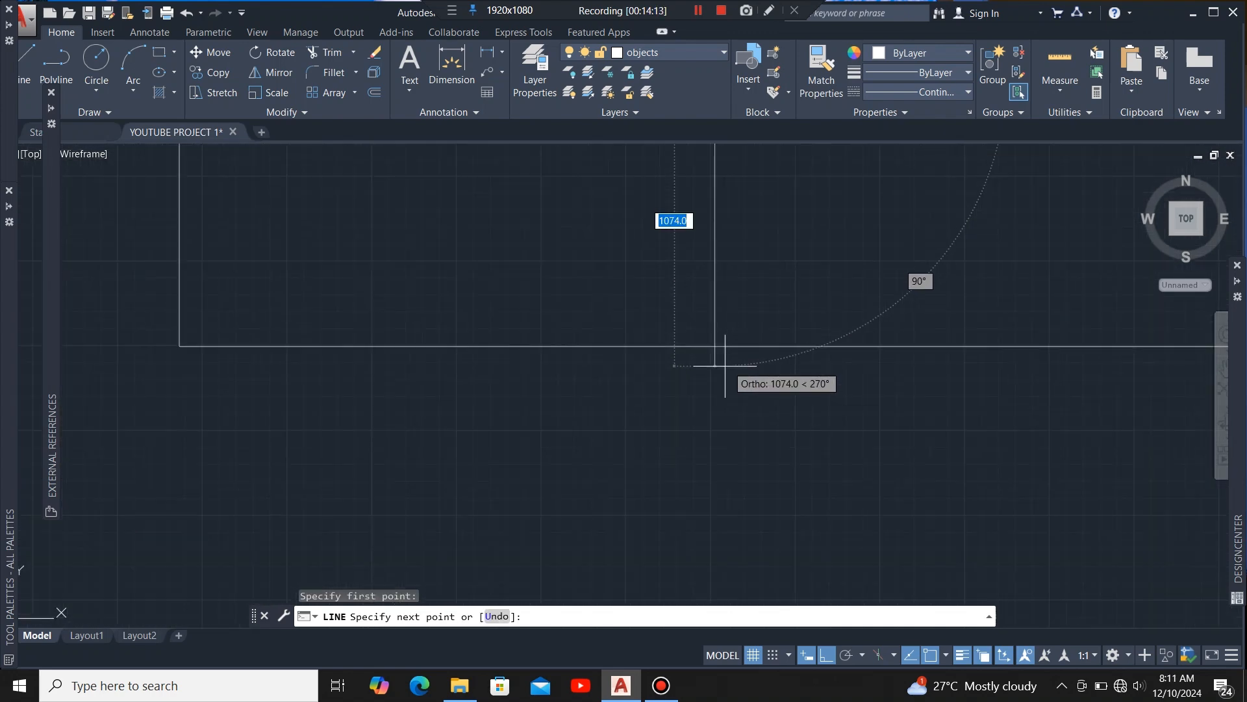
click(714, 346)
key(Escape)
Step: Offset the rectangle's centre line 200 mm to the left, and offset the new line 50 mm further left to form the first baluster
scroll(728, 354, down, 5)
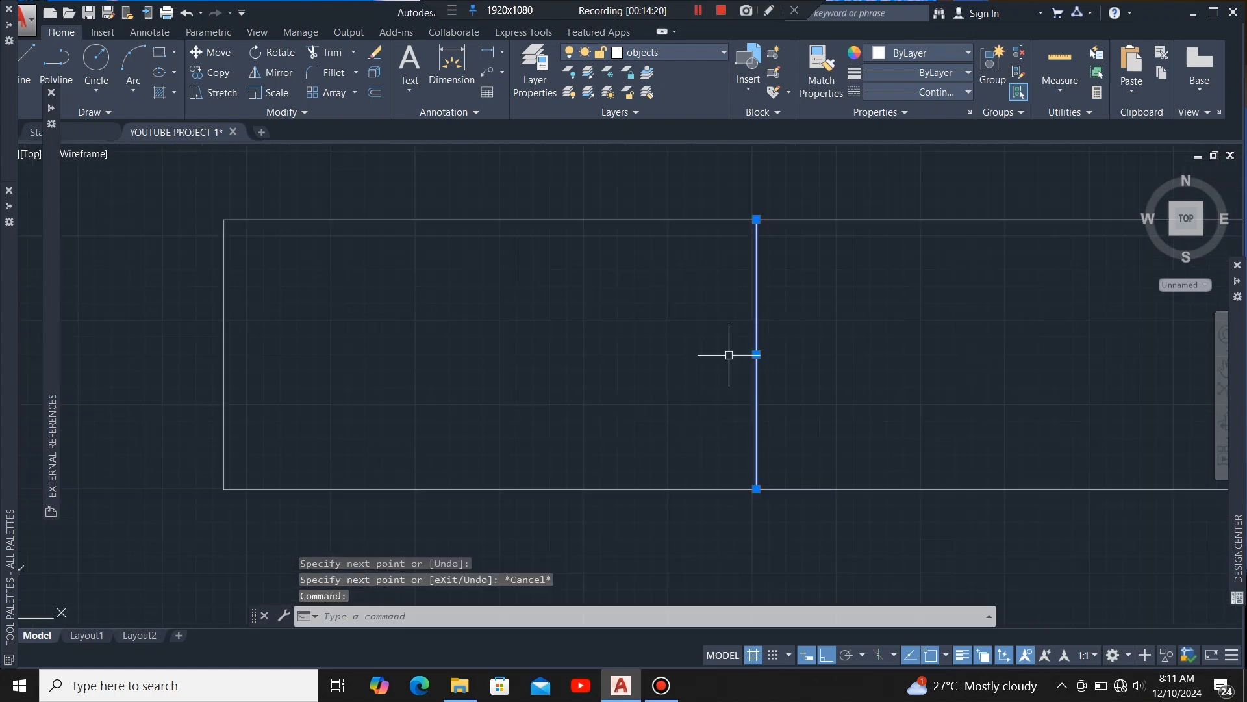
click(375, 89)
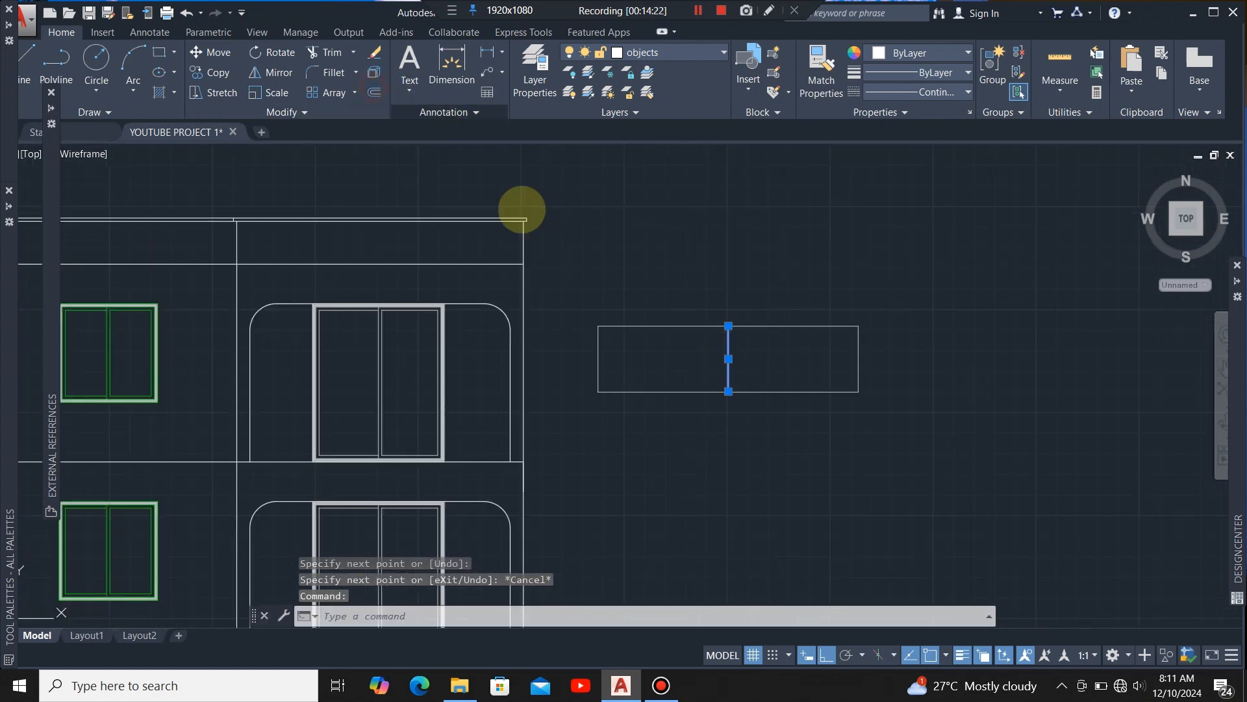
scroll(686, 373, up, 4)
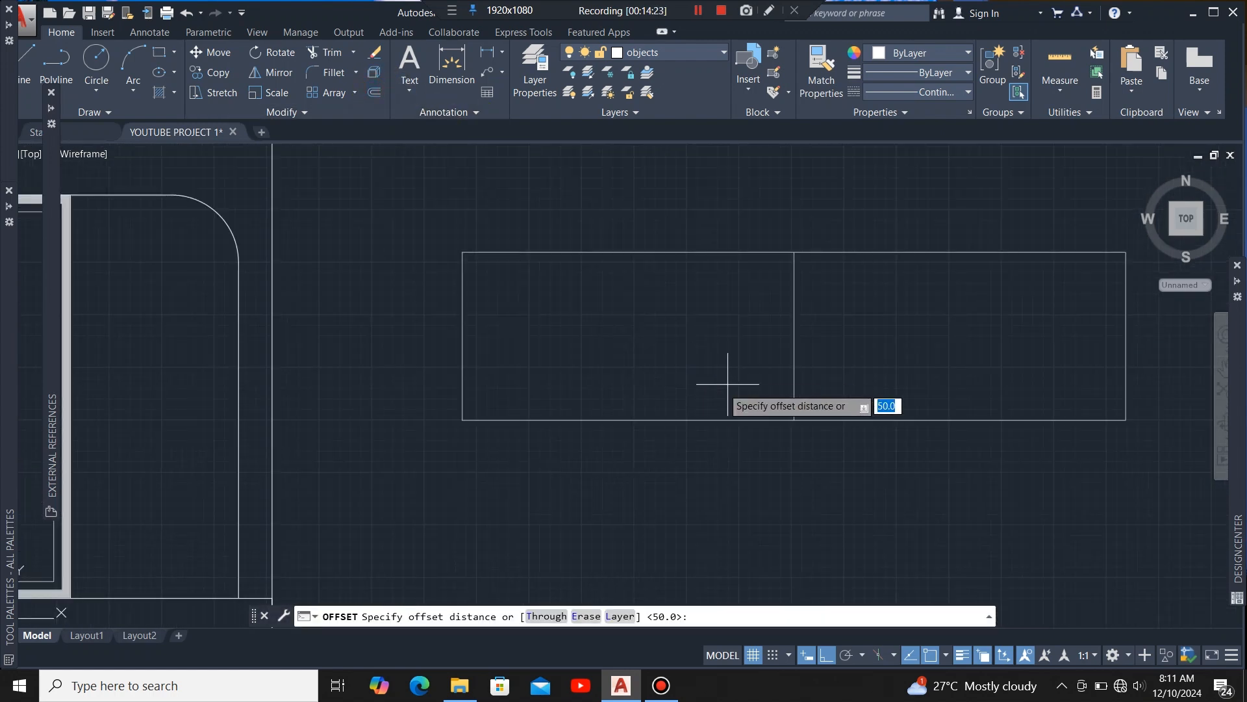
click(793, 328)
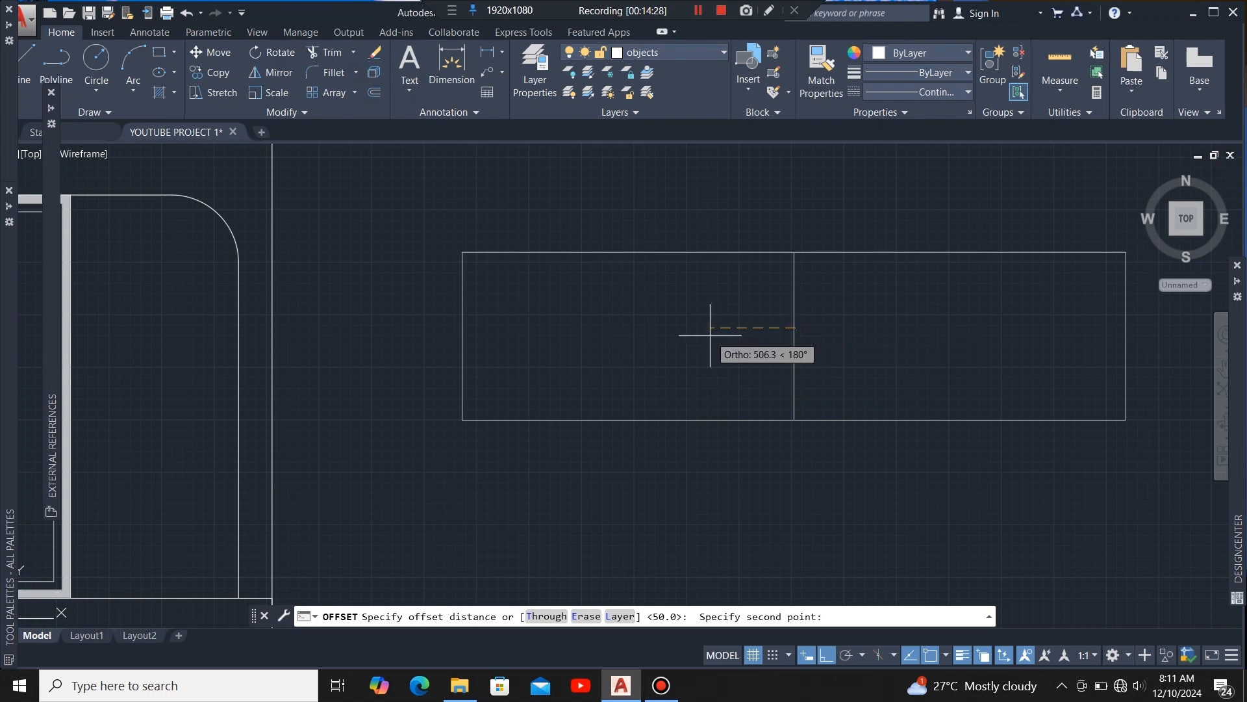
text(200)
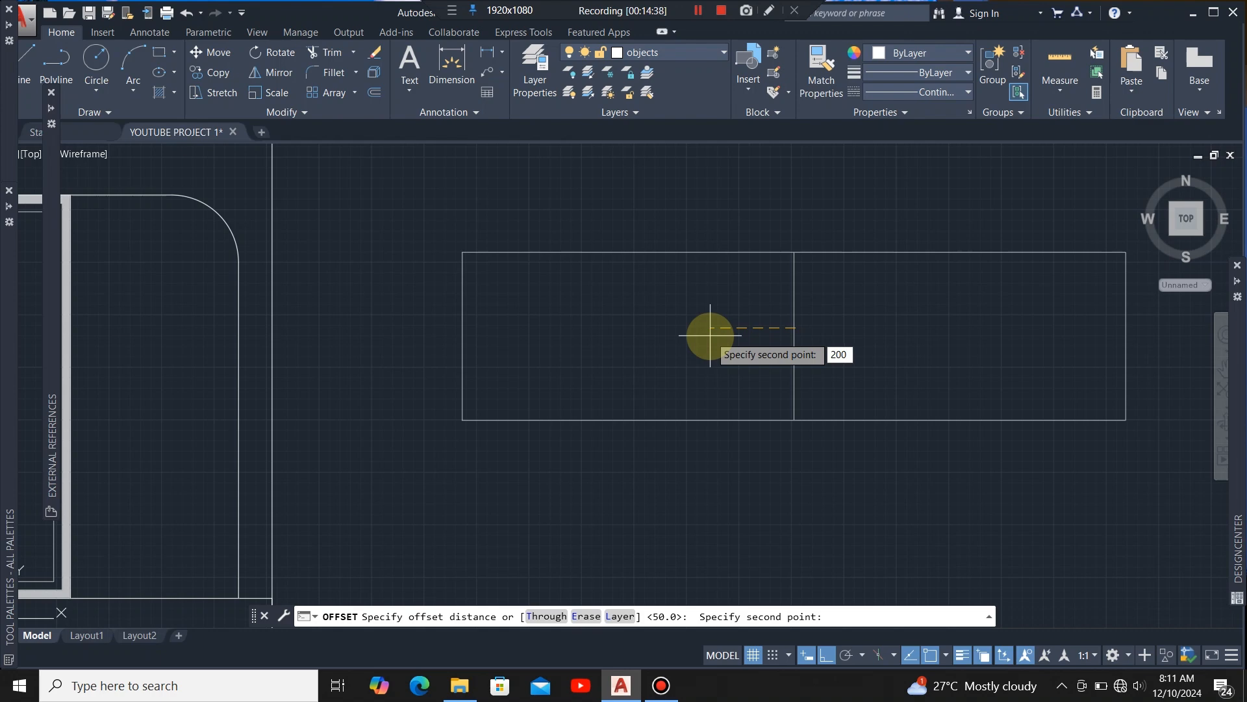
key(Return)
click(794, 335)
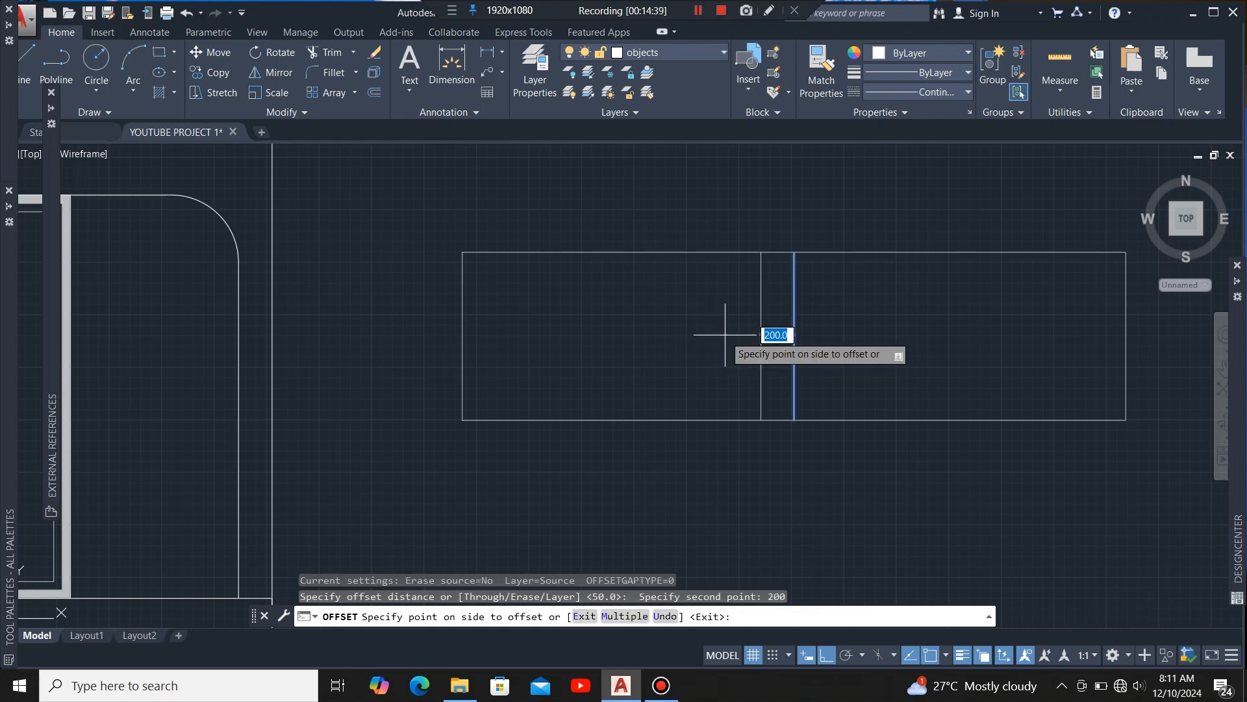
click(722, 339)
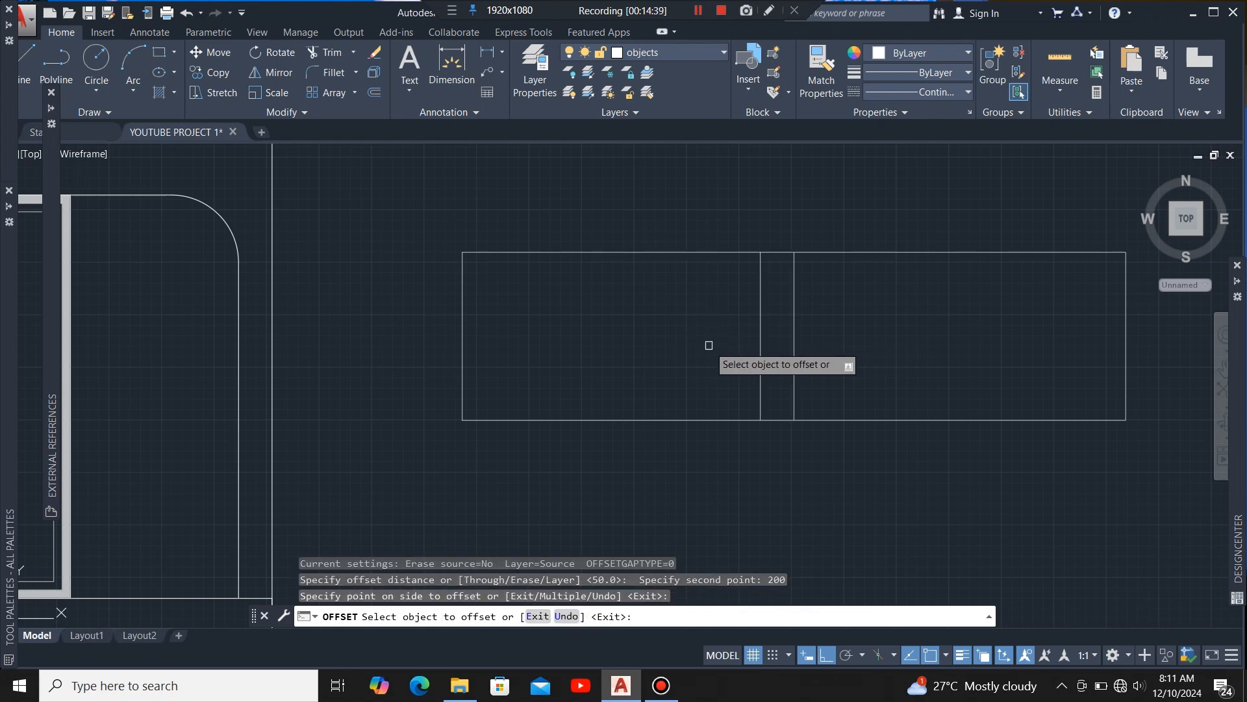
click(759, 334)
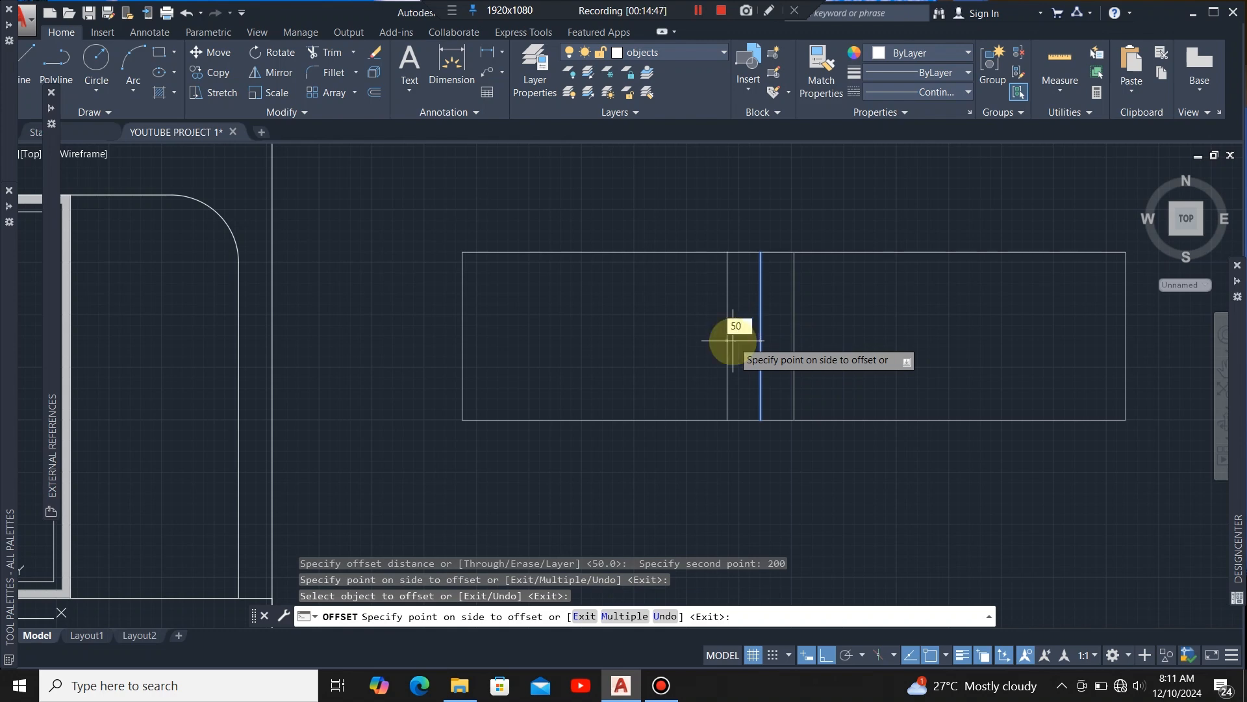
key(Return)
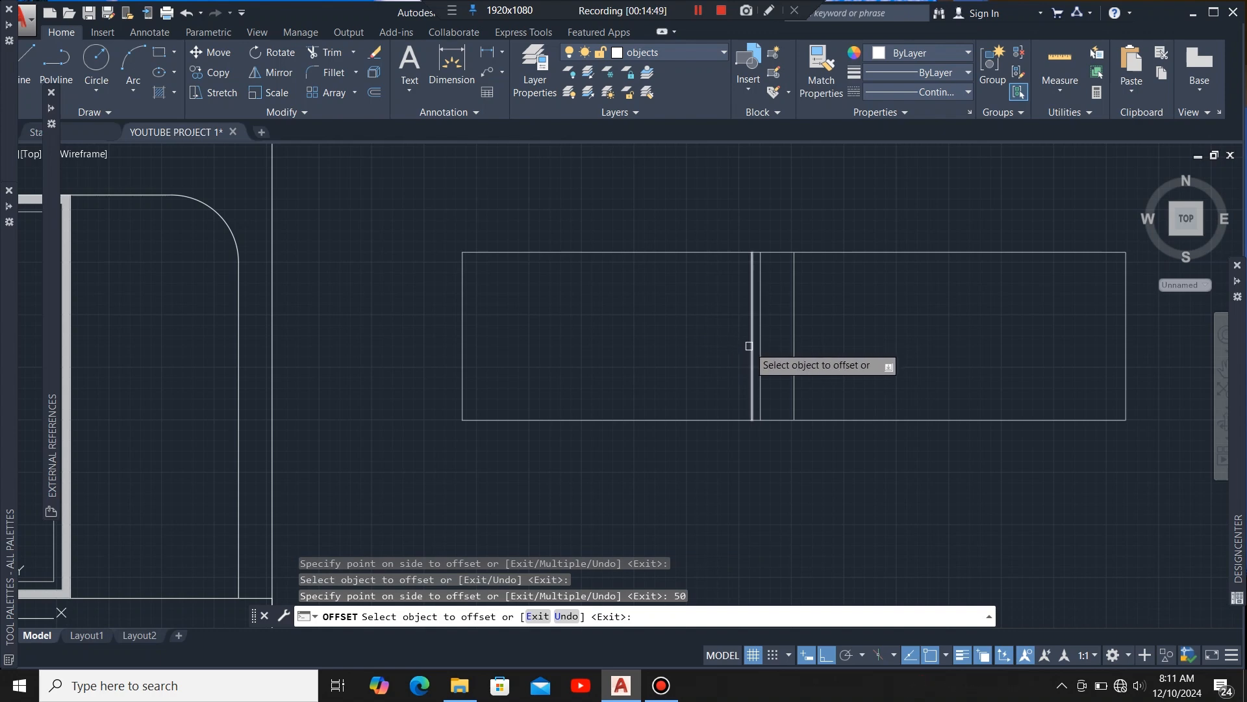
Step: Add the second and third balusters leftward by offsetting the outermost line alternately 200 mm and 50 mm
click(749, 346)
click(623, 369)
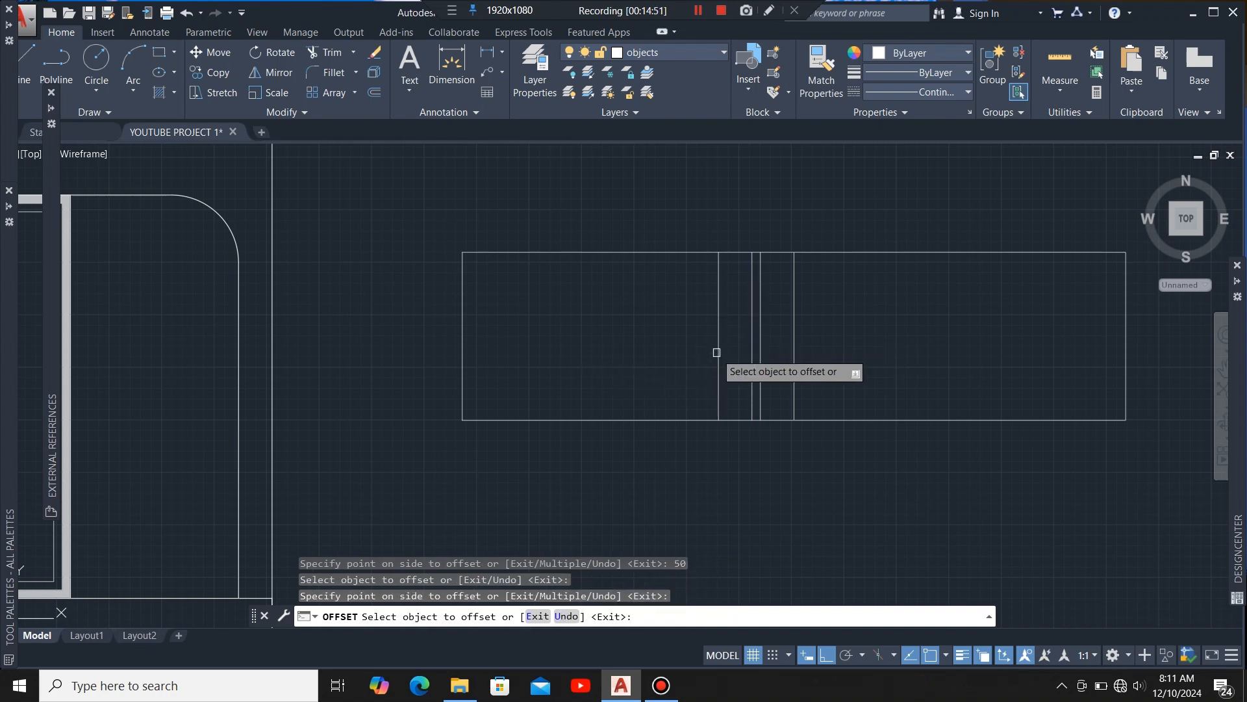
click(719, 350)
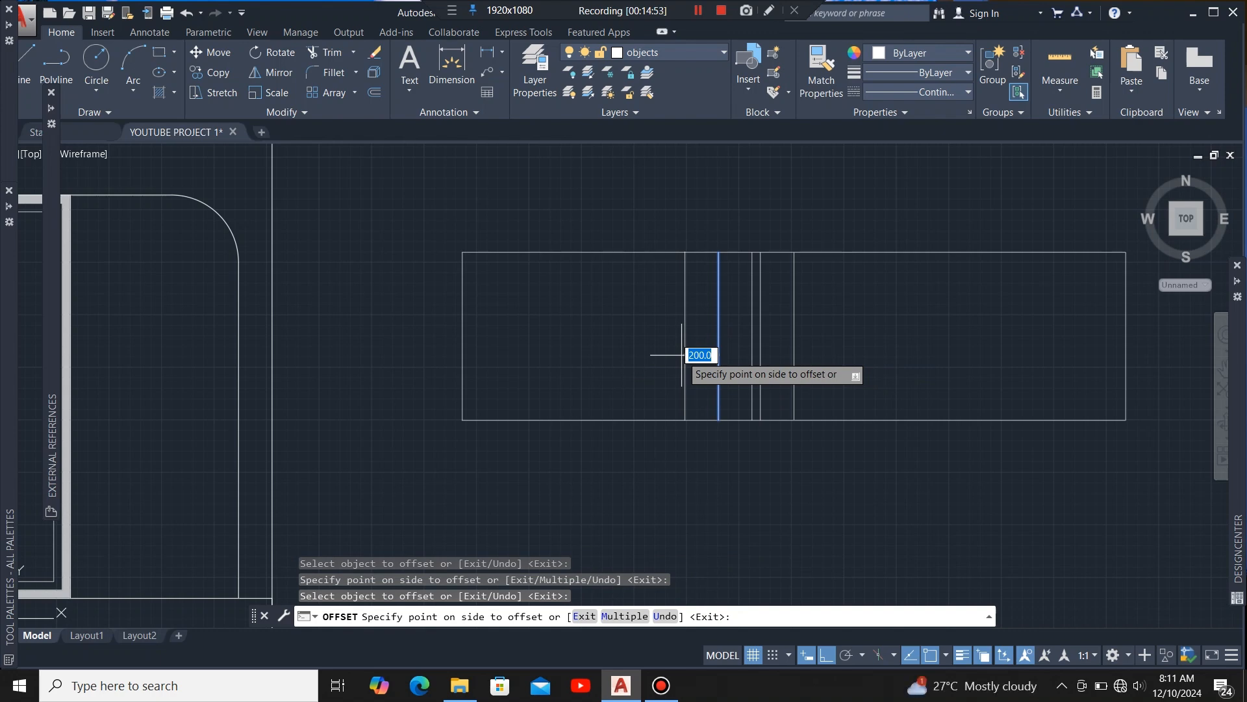
key(Return)
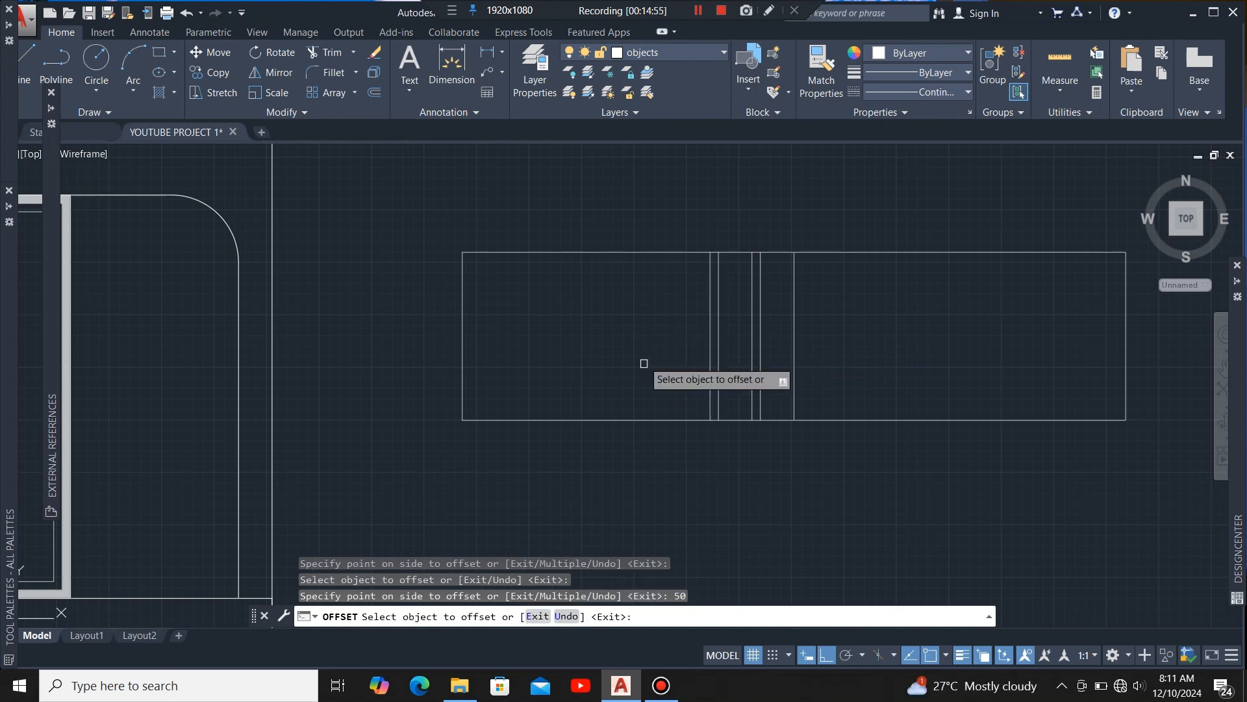
click(711, 333)
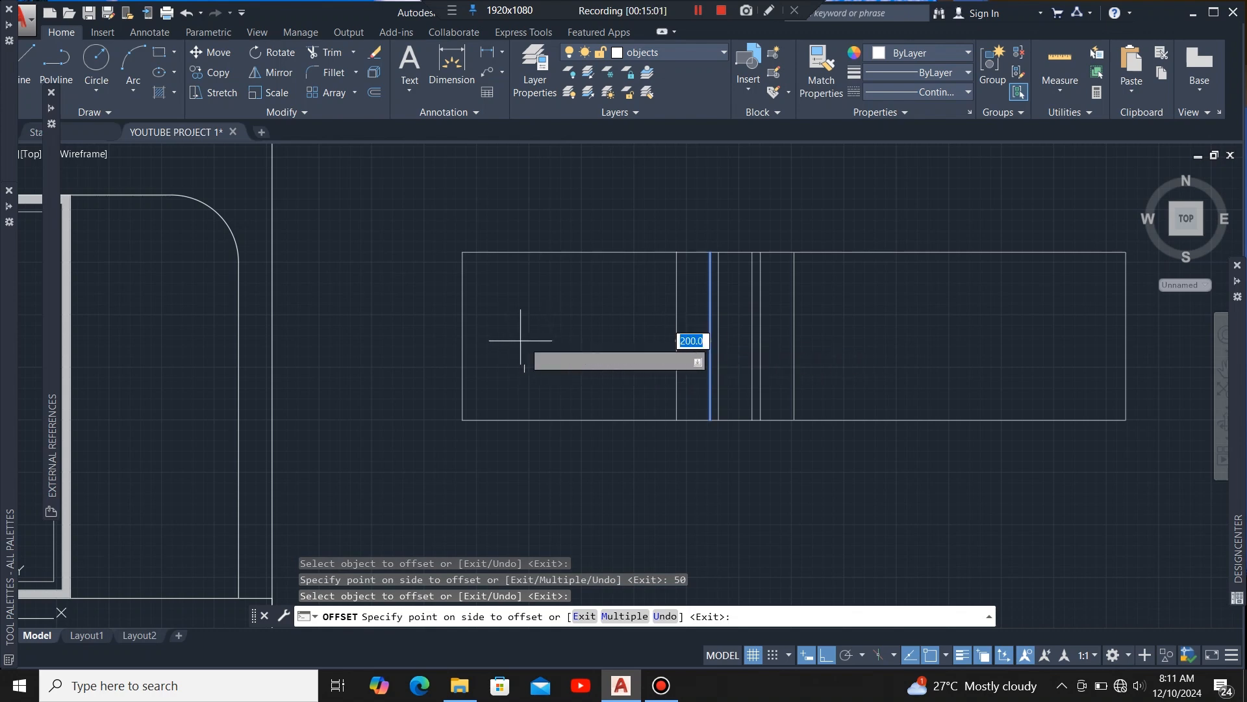
click(662, 339)
click(675, 355)
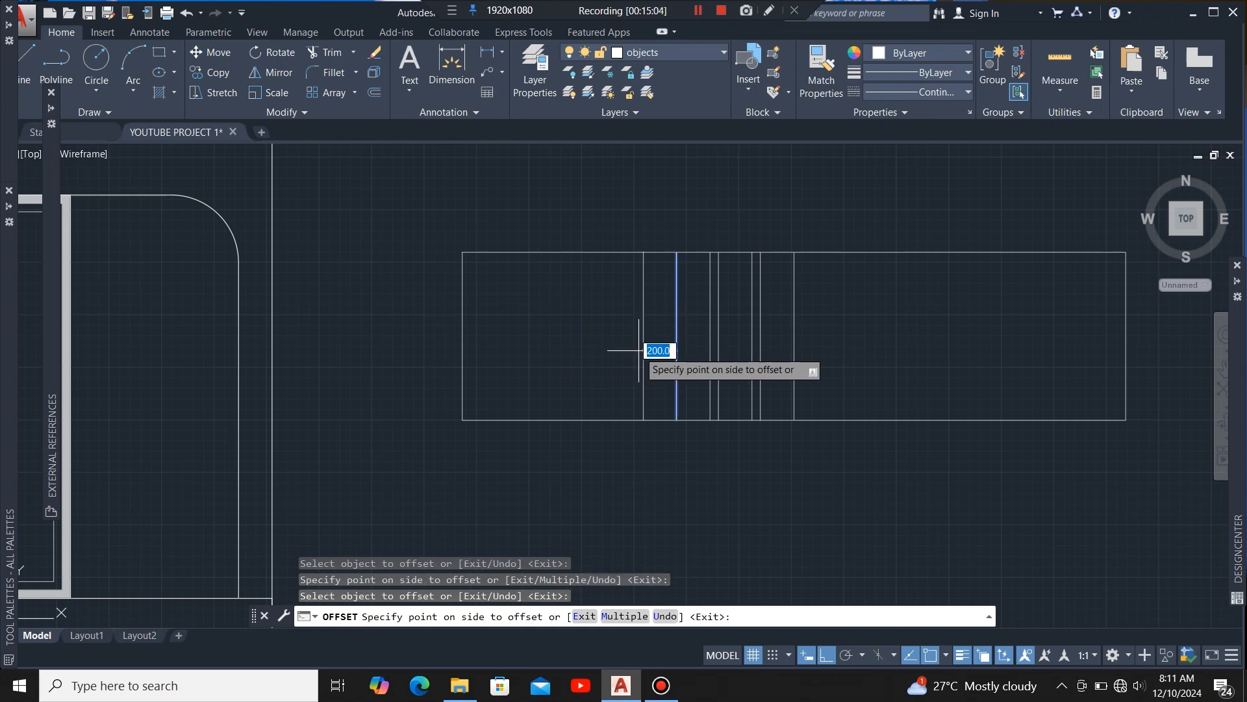
key(Return)
Step: Continue the alternating 200 mm and 50 mm offsets to the left to create the fourth and fifth balusters
click(666, 340)
click(632, 359)
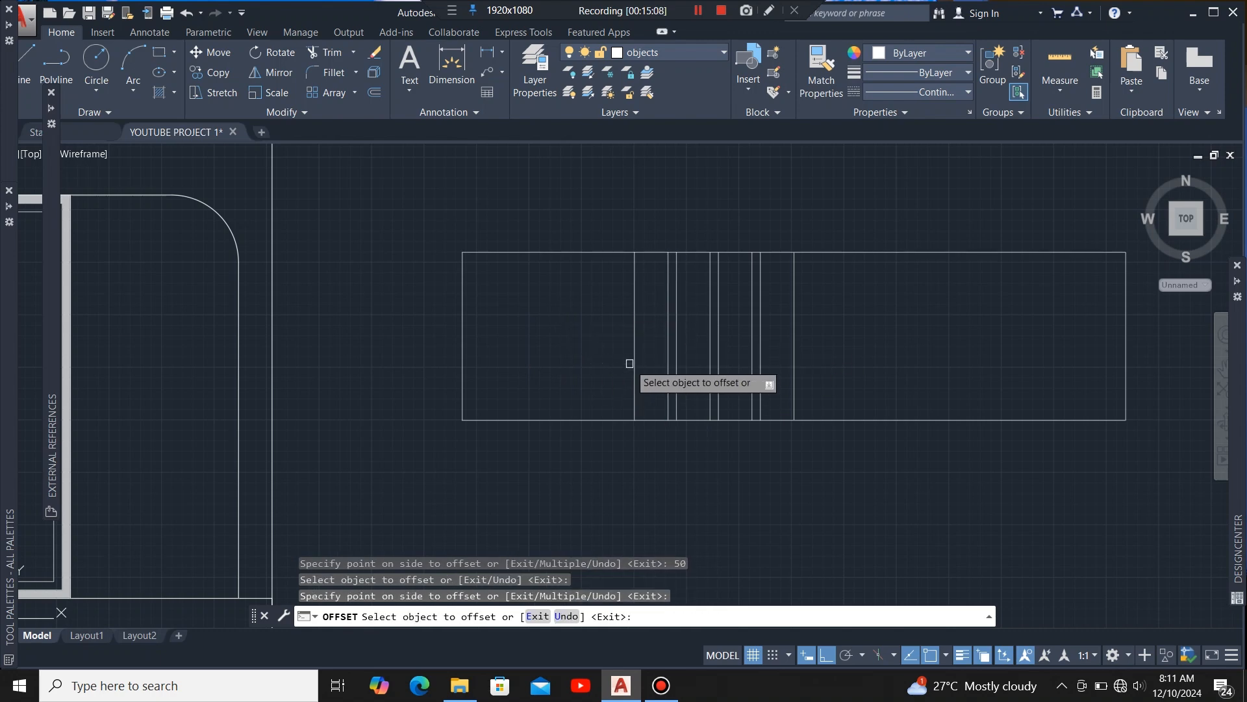
click(633, 360)
text(50)
key(Return)
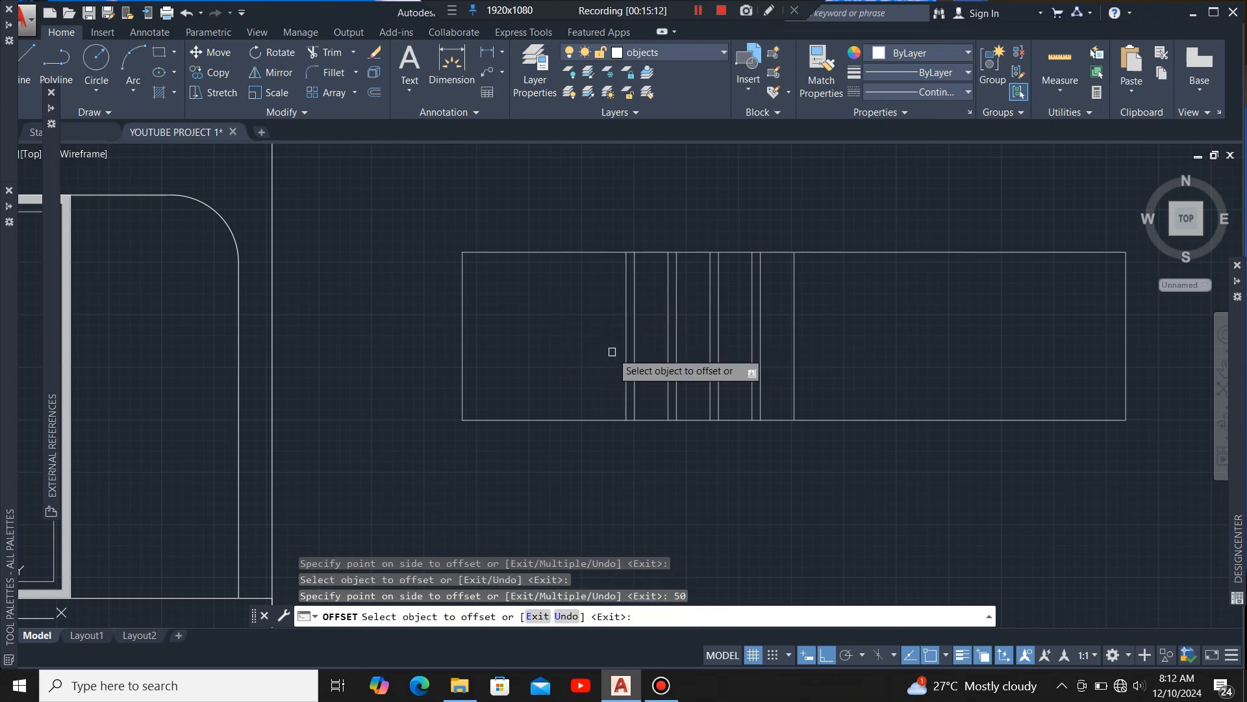
click(628, 335)
click(565, 356)
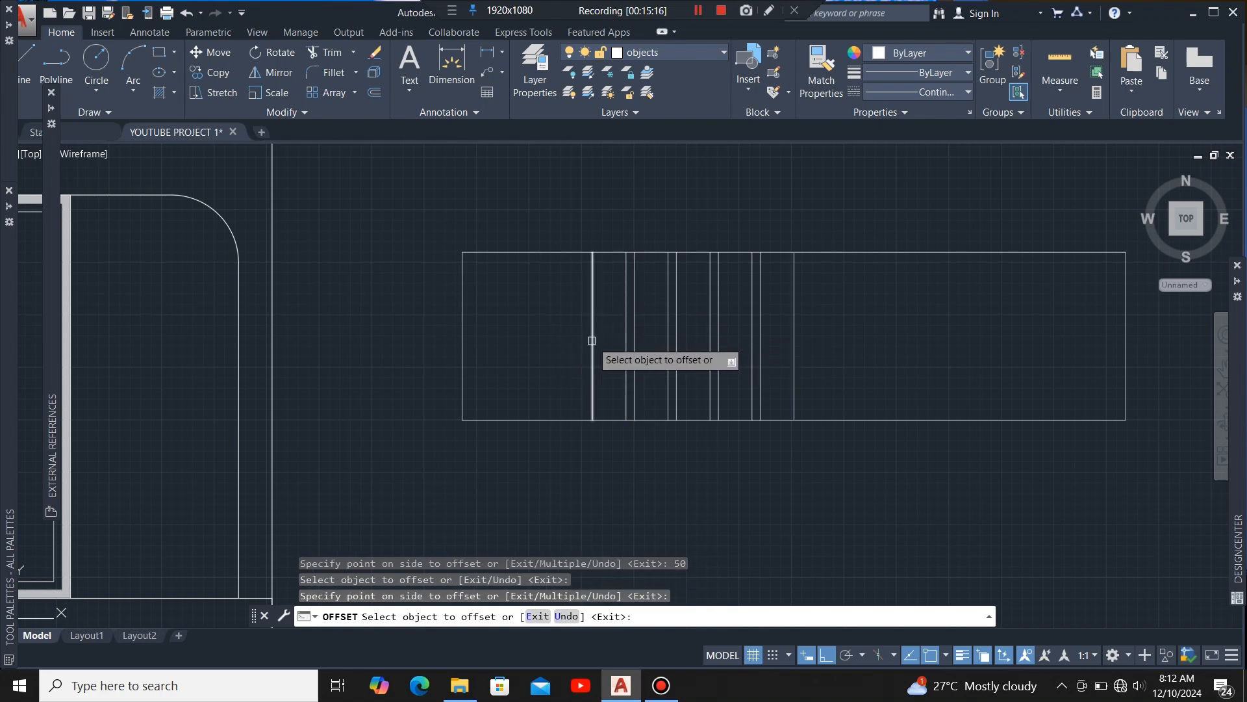
click(592, 340)
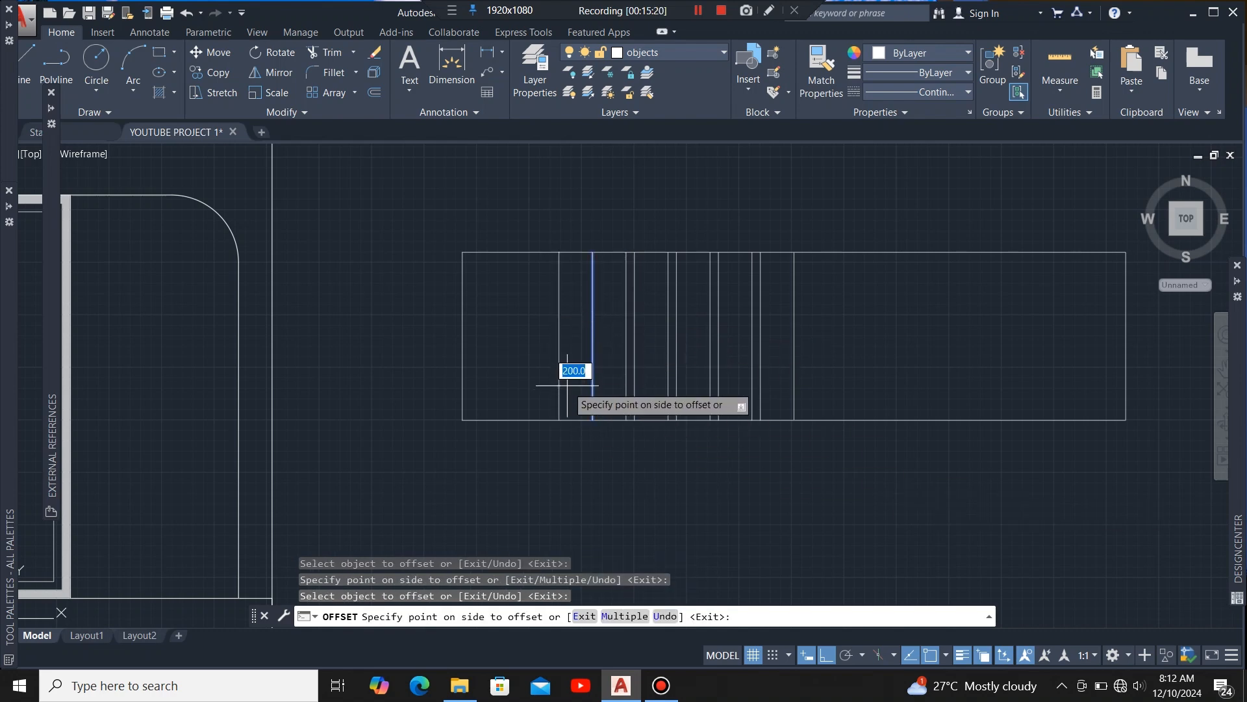
text(50)
key(Return)
Step: Create the sixth and seventh balusters toward the rectangle's left end with further 200 mm and 50 mm offsets
click(583, 337)
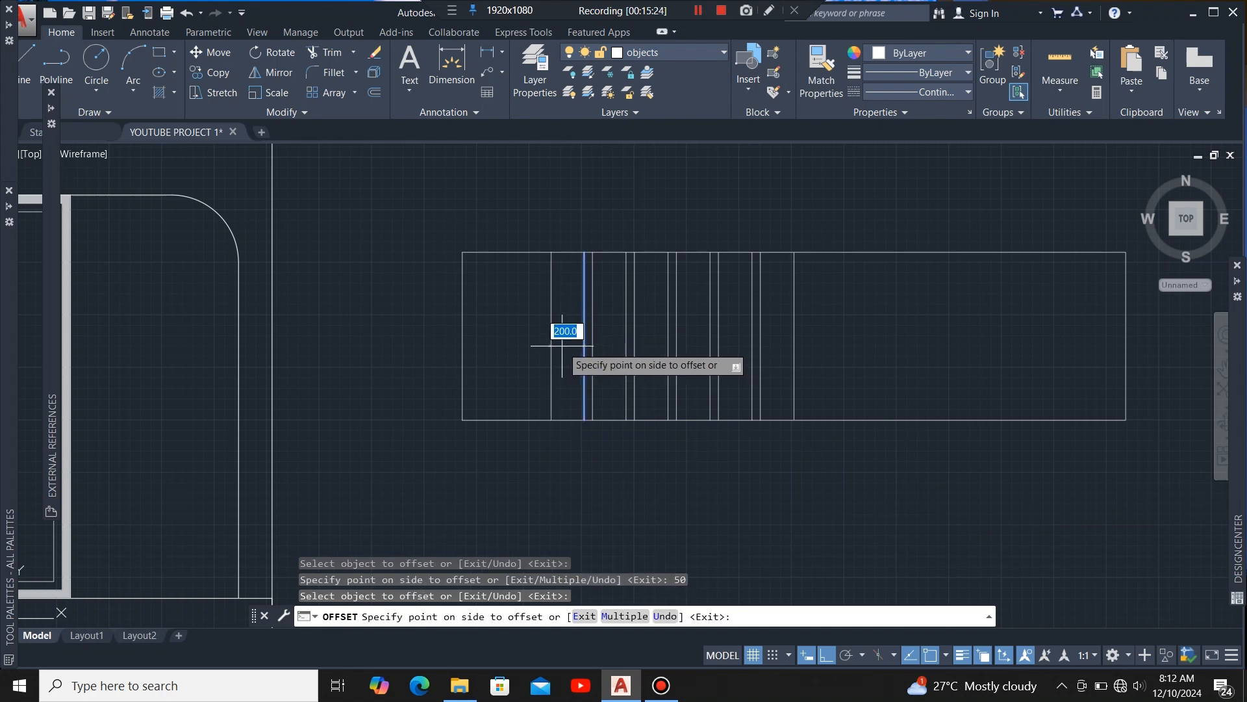
click(562, 341)
click(550, 341)
text(50)
key(Return)
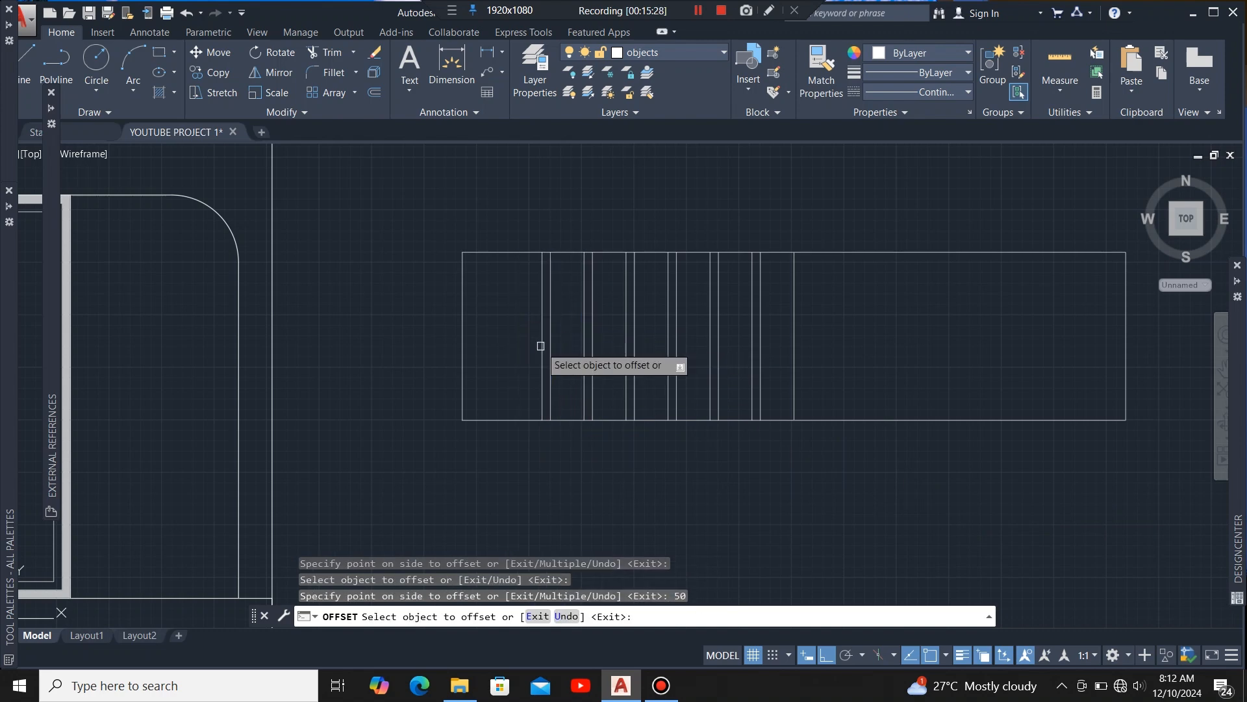
click(542, 342)
click(523, 348)
click(507, 355)
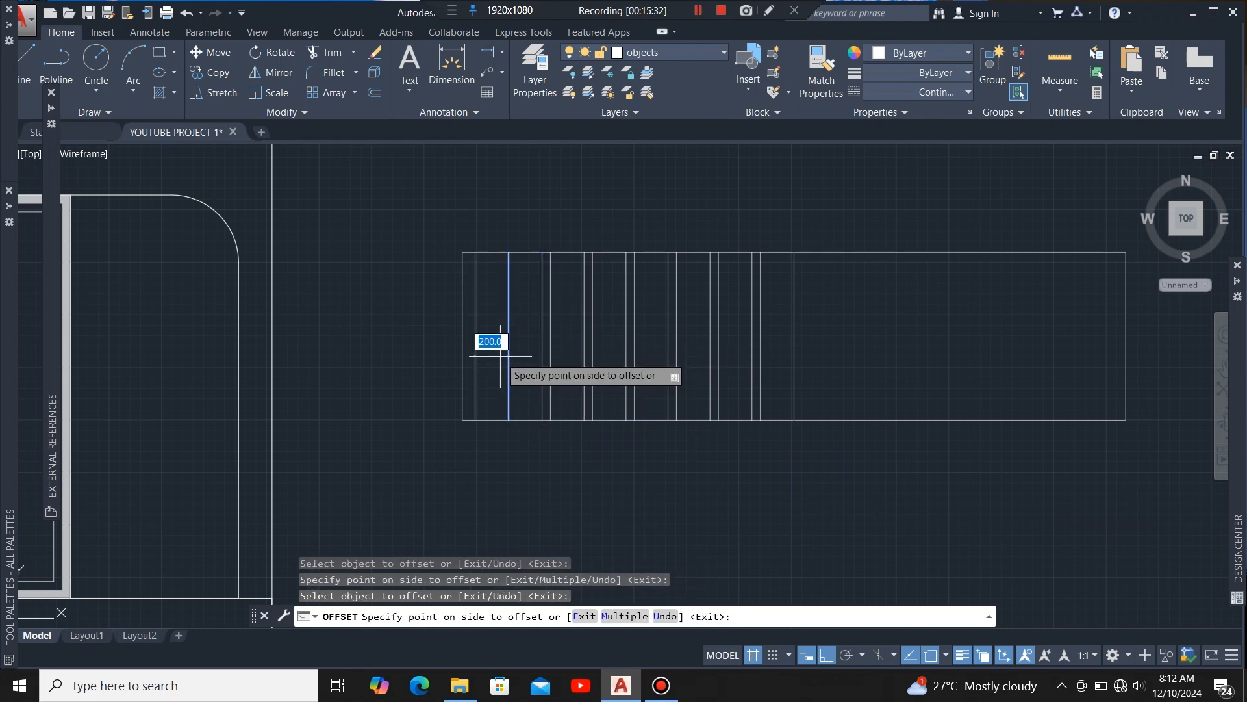
text(50)
key(Return)
Step: Examine the baluster line spacing and the remaining gap at the rectangle's left end
scroll(669, 314, down, 3)
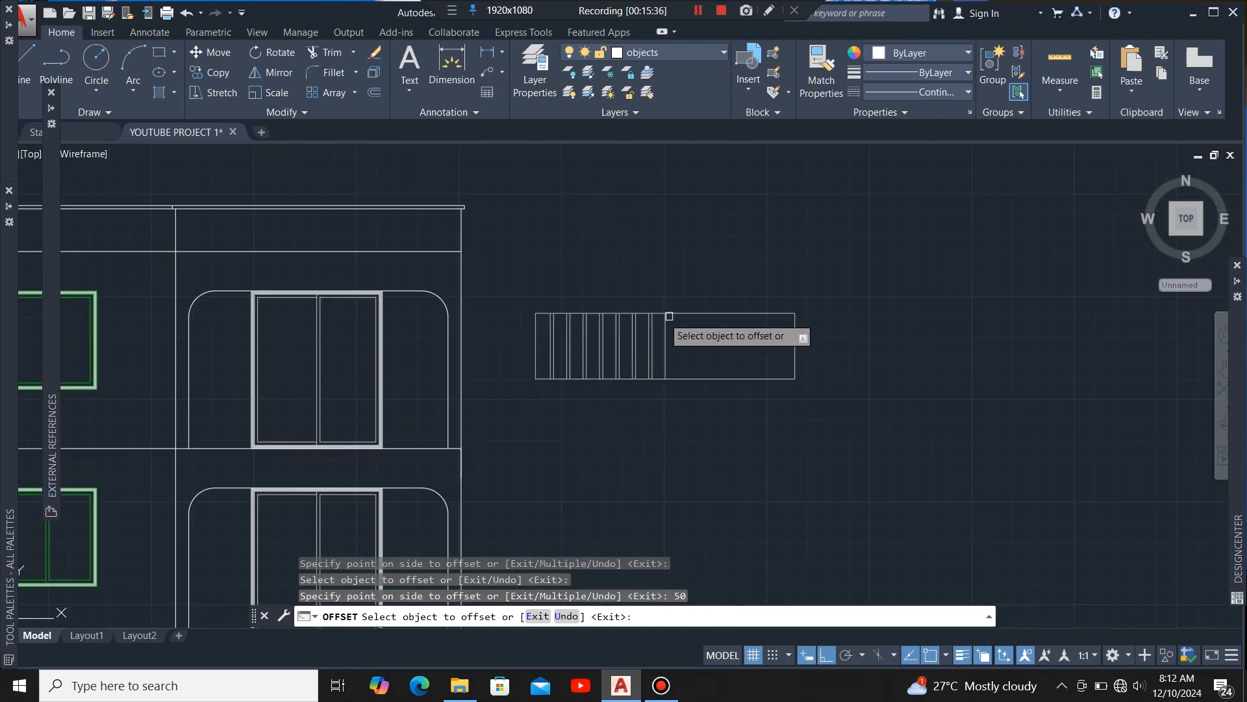
scroll(699, 362, up, 3)
scroll(454, 301, up, 2)
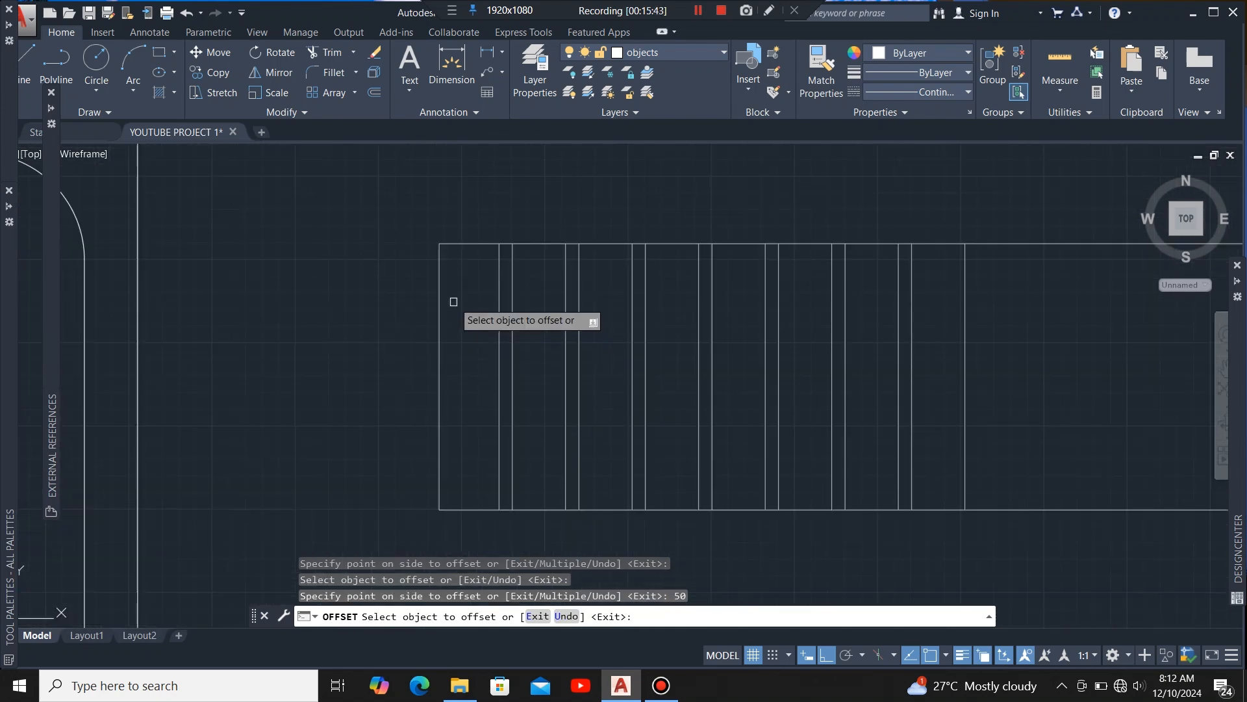
scroll(449, 307, down, 2)
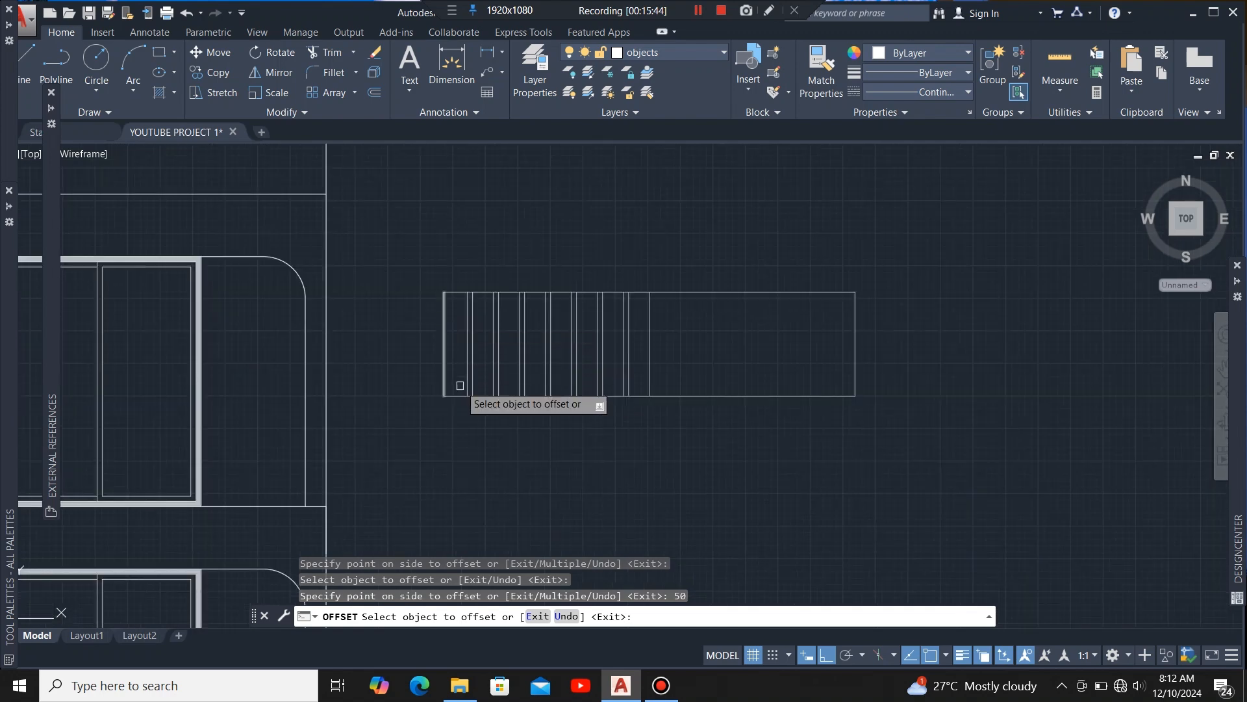
scroll(455, 383, up, 2)
scroll(450, 309, down, 1)
scroll(451, 308, down, 1)
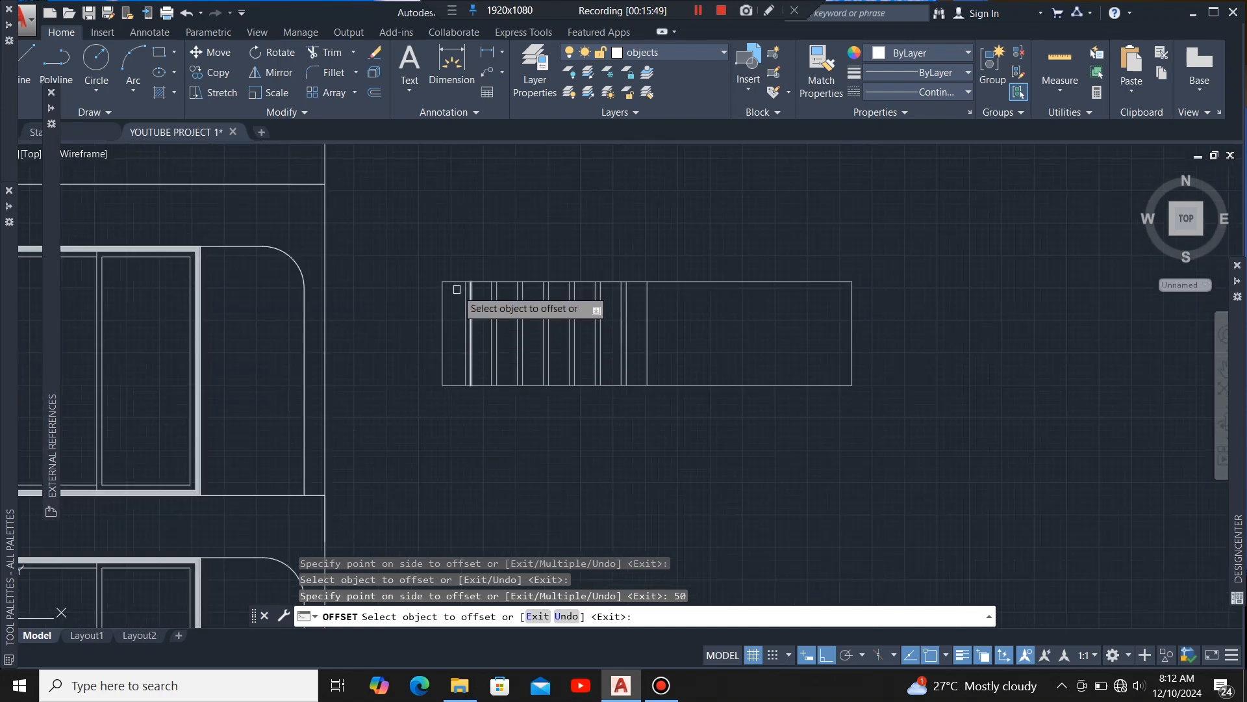
scroll(455, 316, up, 1)
scroll(494, 311, down, 1)
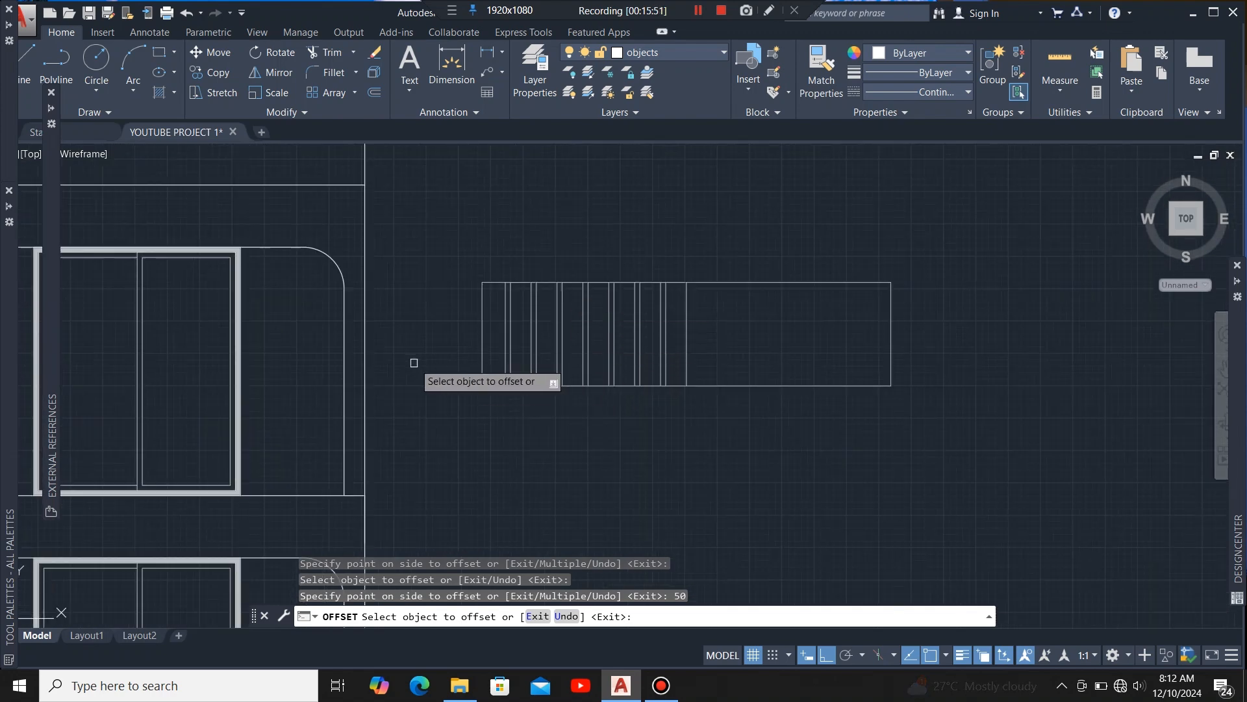
Step: Compare the half-filled railing rectangle and its baluster spacing with the arched balcony openings on the building elevation
scroll(650, 364, down, 2)
scroll(383, 384, up, 2)
scroll(389, 387, down, 1)
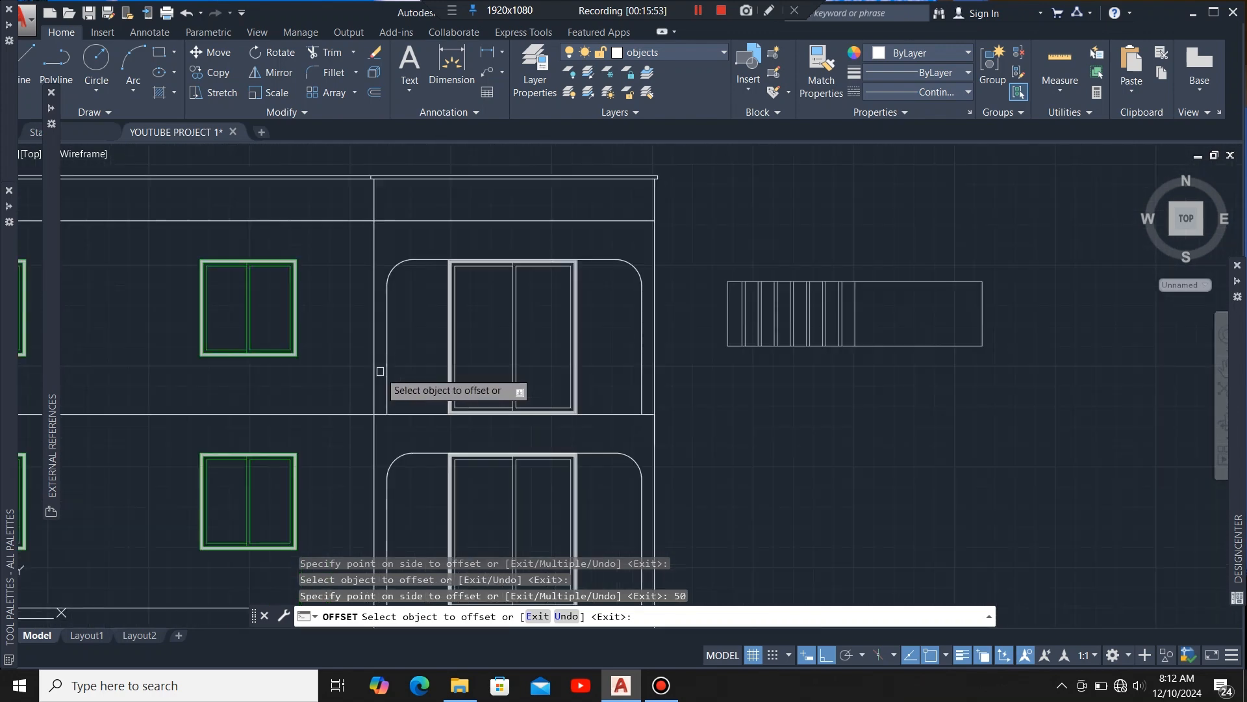
scroll(735, 354, up, 3)
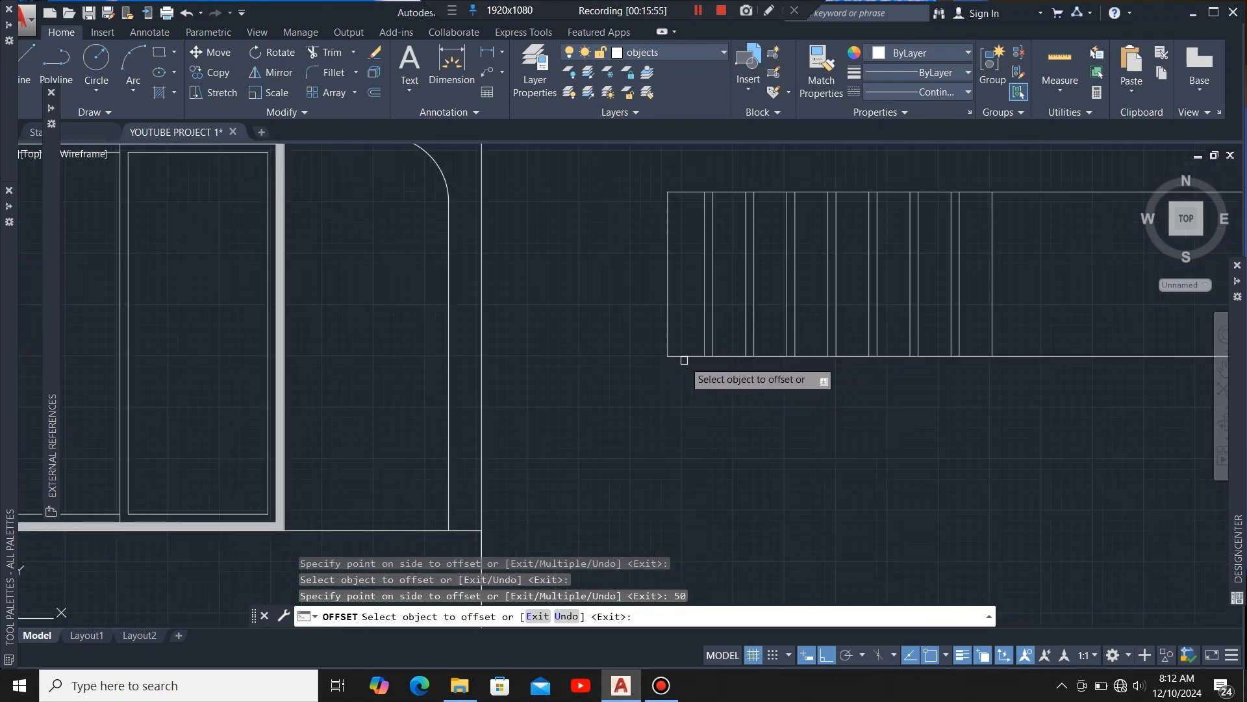
scroll(738, 348, down, 2)
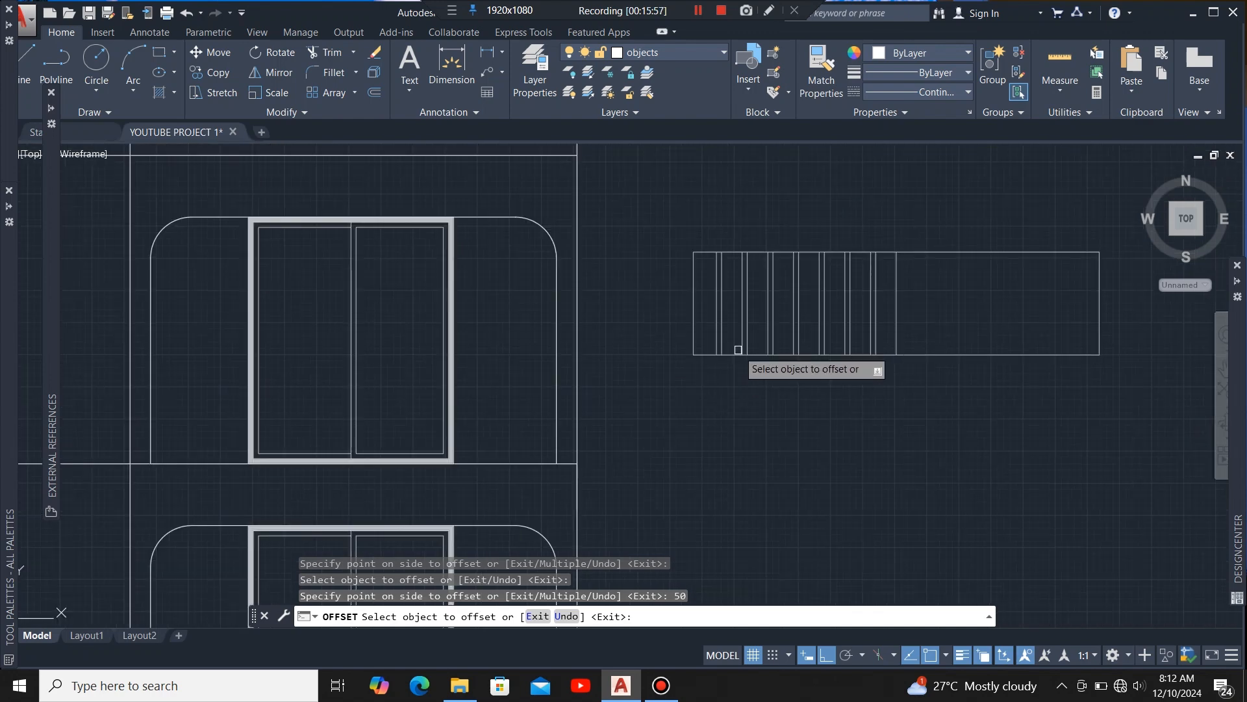
scroll(730, 340, up, 2)
scroll(734, 318, down, 3)
scroll(537, 352, up, 3)
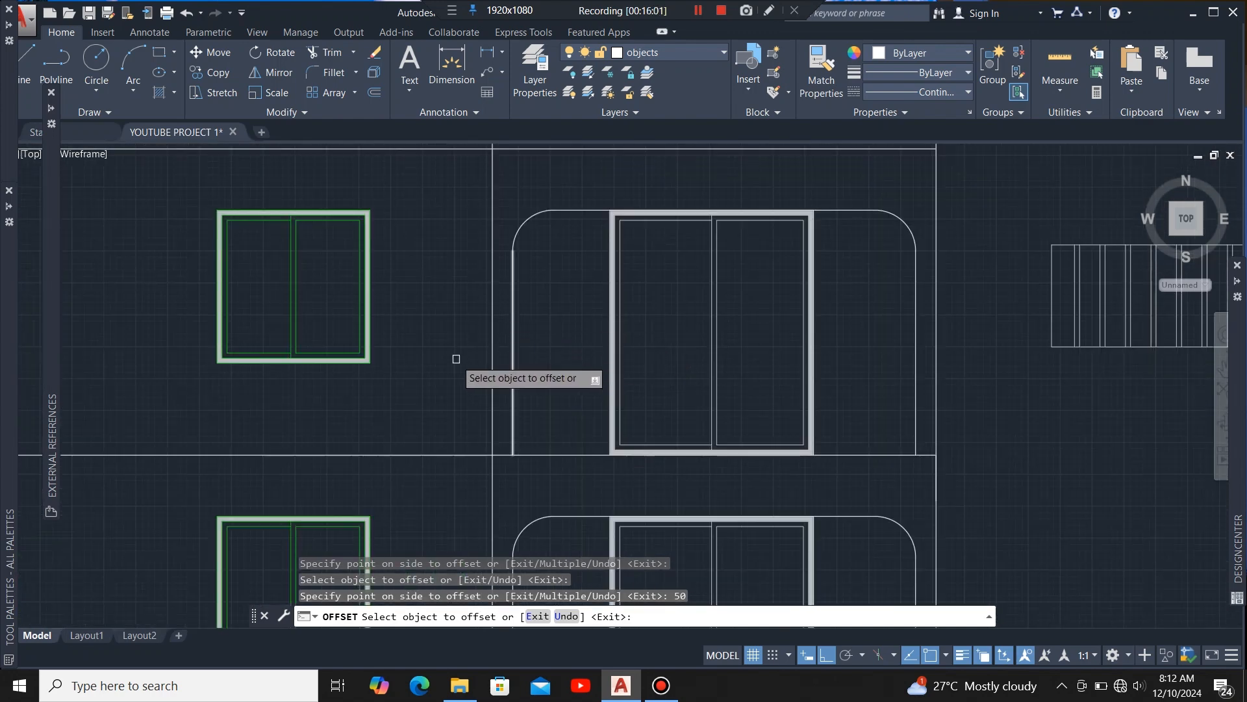
scroll(519, 371, down, 3)
scroll(708, 351, up, 3)
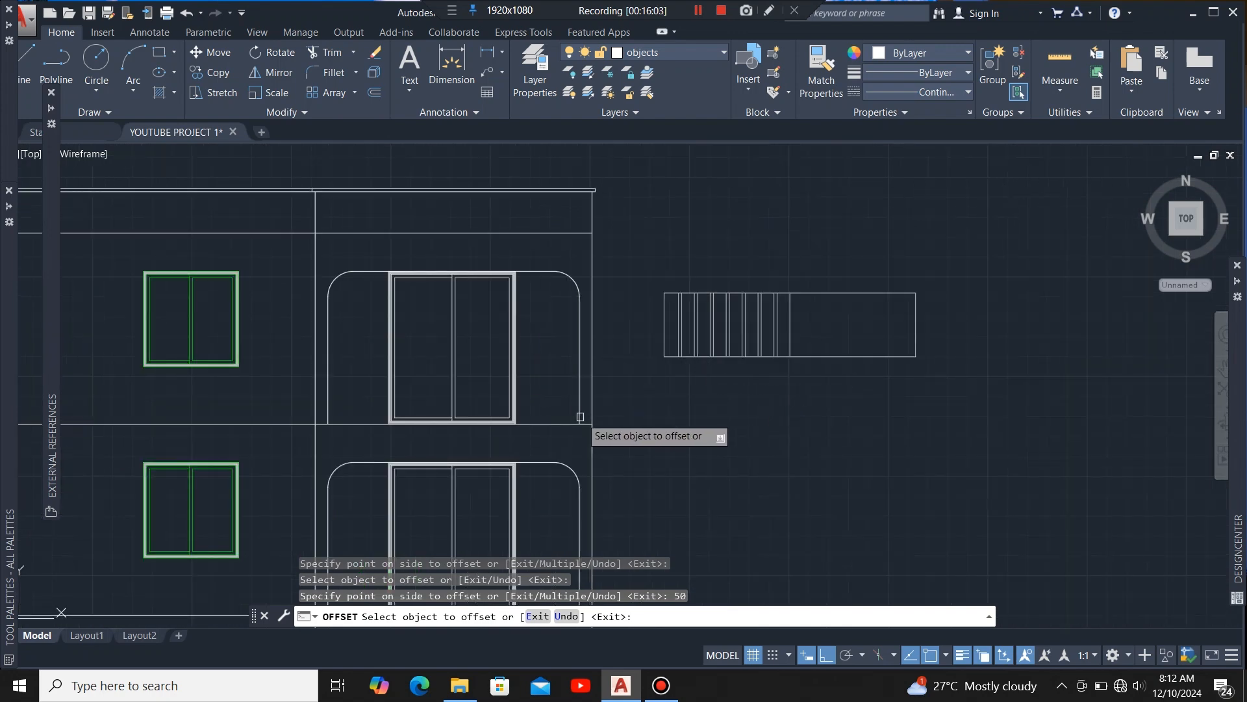
scroll(585, 383, up, 4)
scroll(588, 380, down, 2)
scroll(584, 384, down, 3)
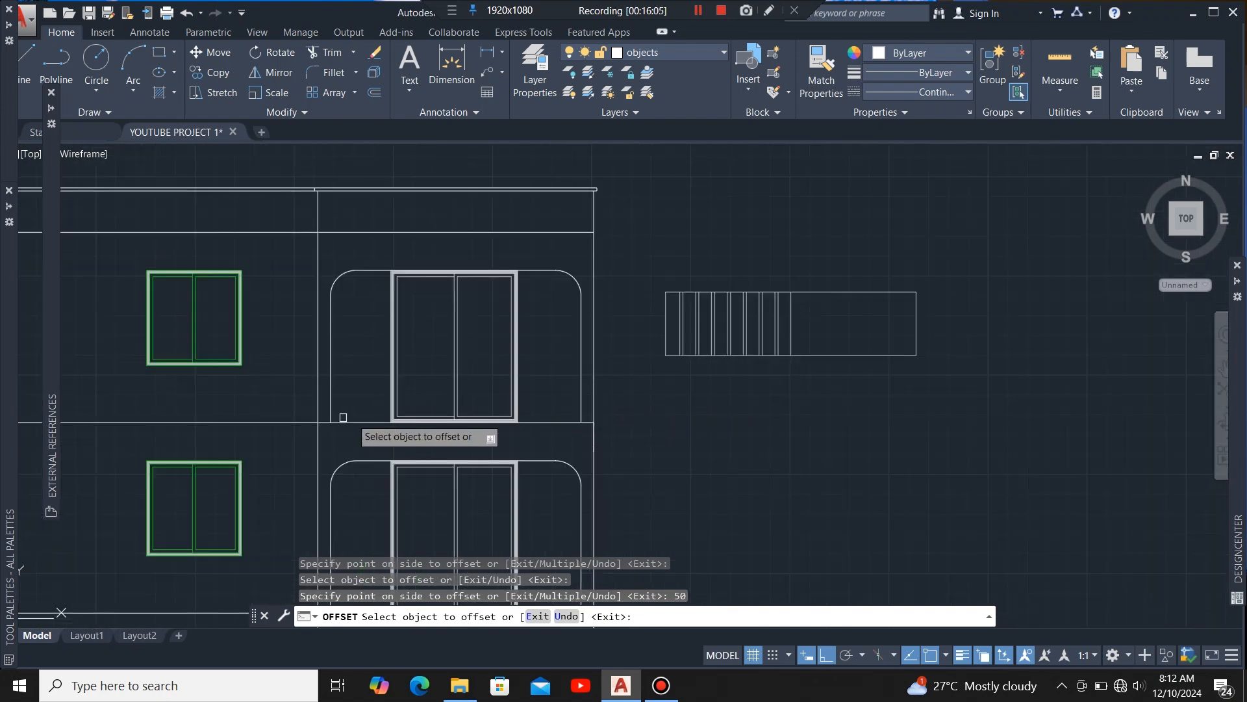
scroll(793, 332, up, 3)
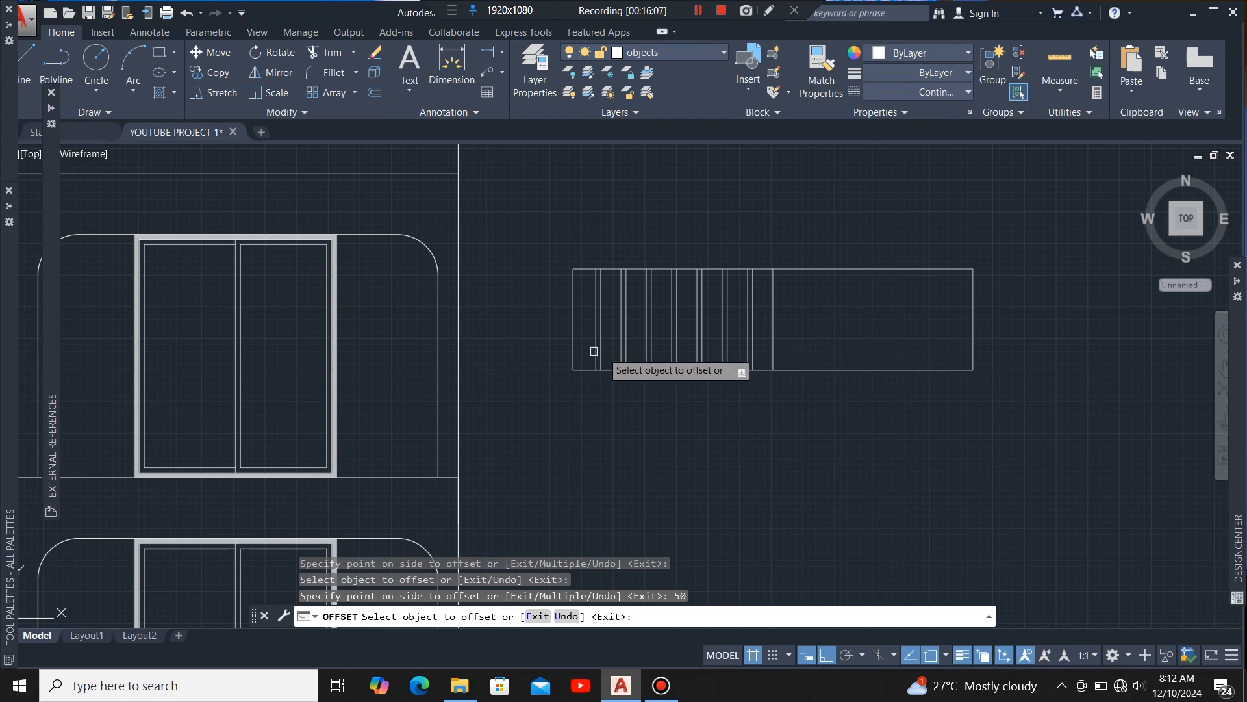
scroll(747, 322, up, 2)
key(Escape)
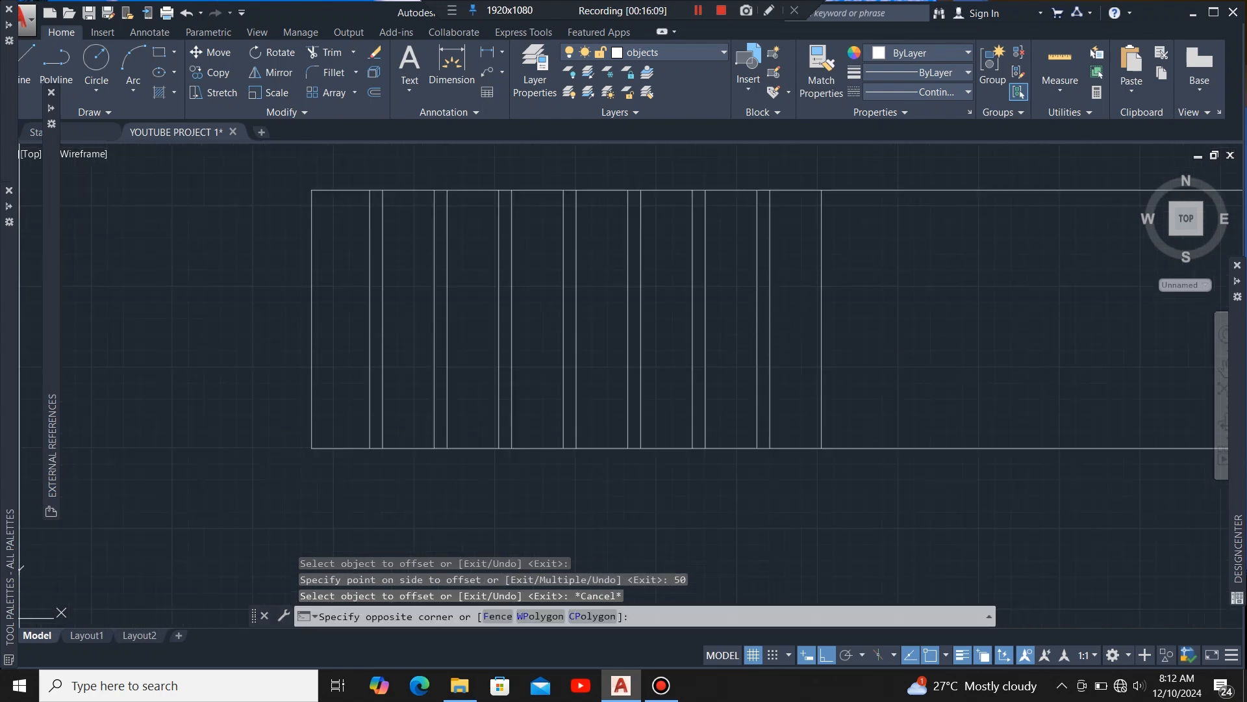
Step: Mirror the seven balusters about the railing's vertical centre line to fill the empty half, keeping the source objects
click(356, 362)
scroll(370, 362, down, 1)
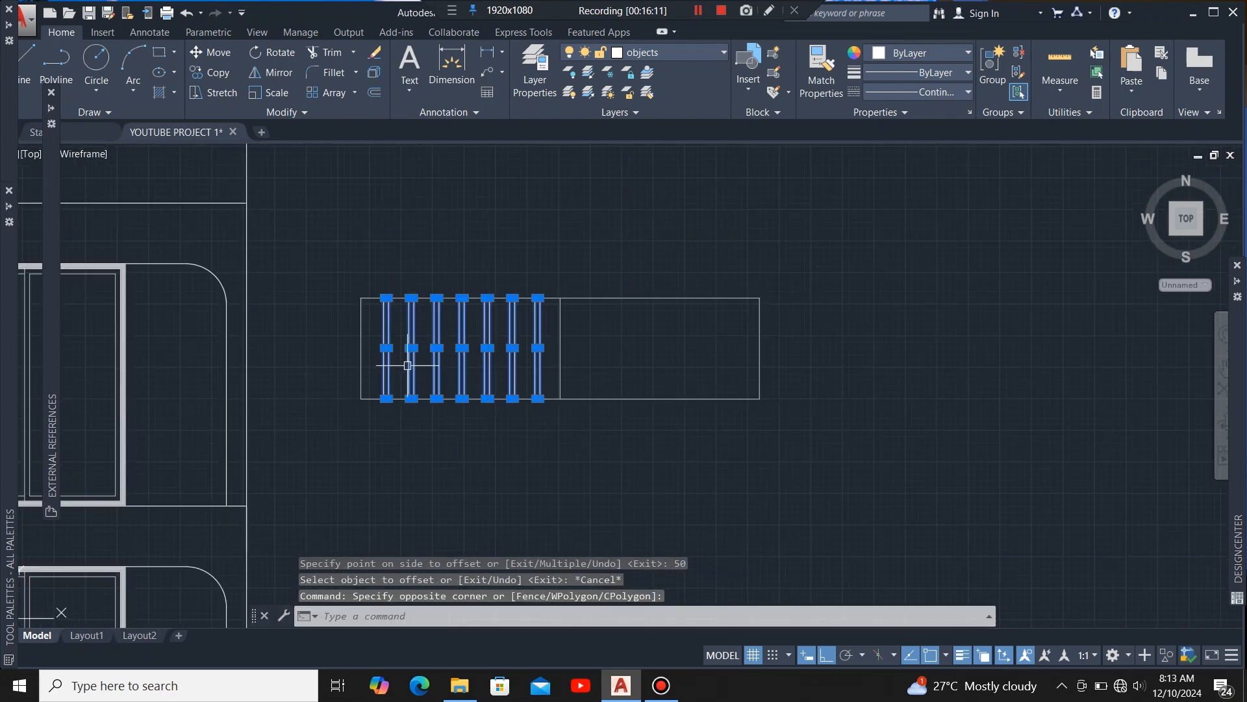
scroll(569, 331, up, 2)
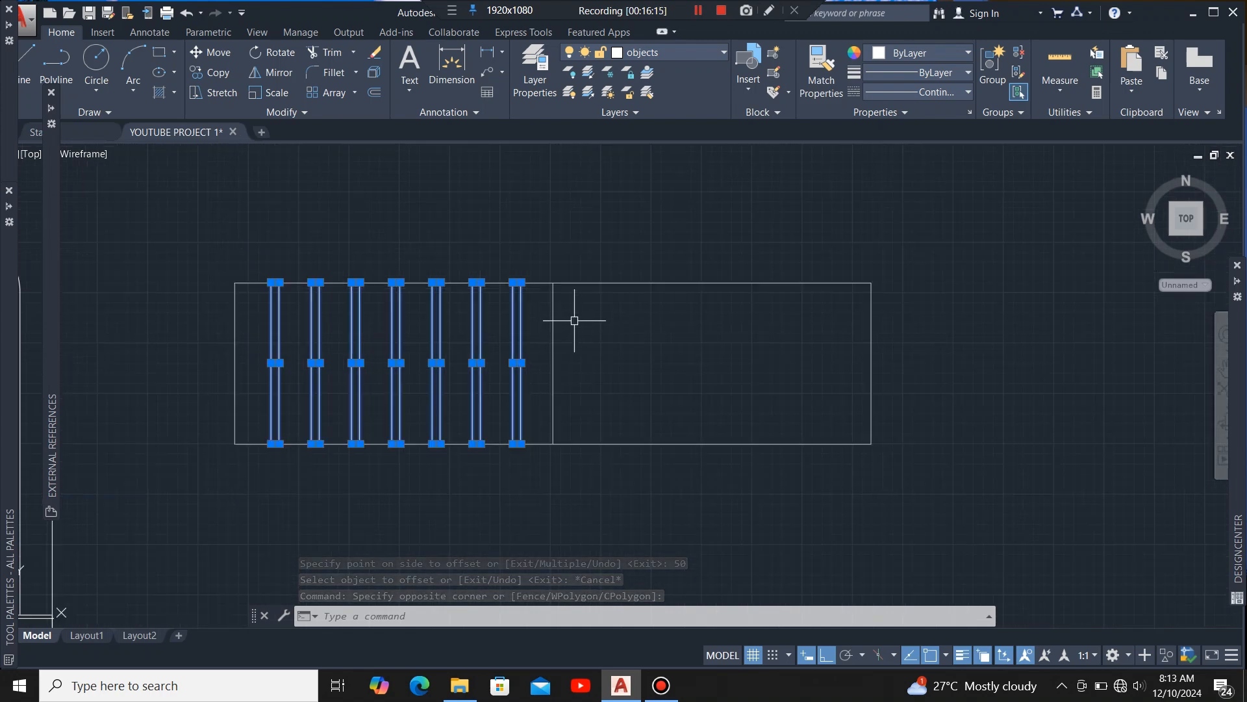
scroll(602, 312, down, 3)
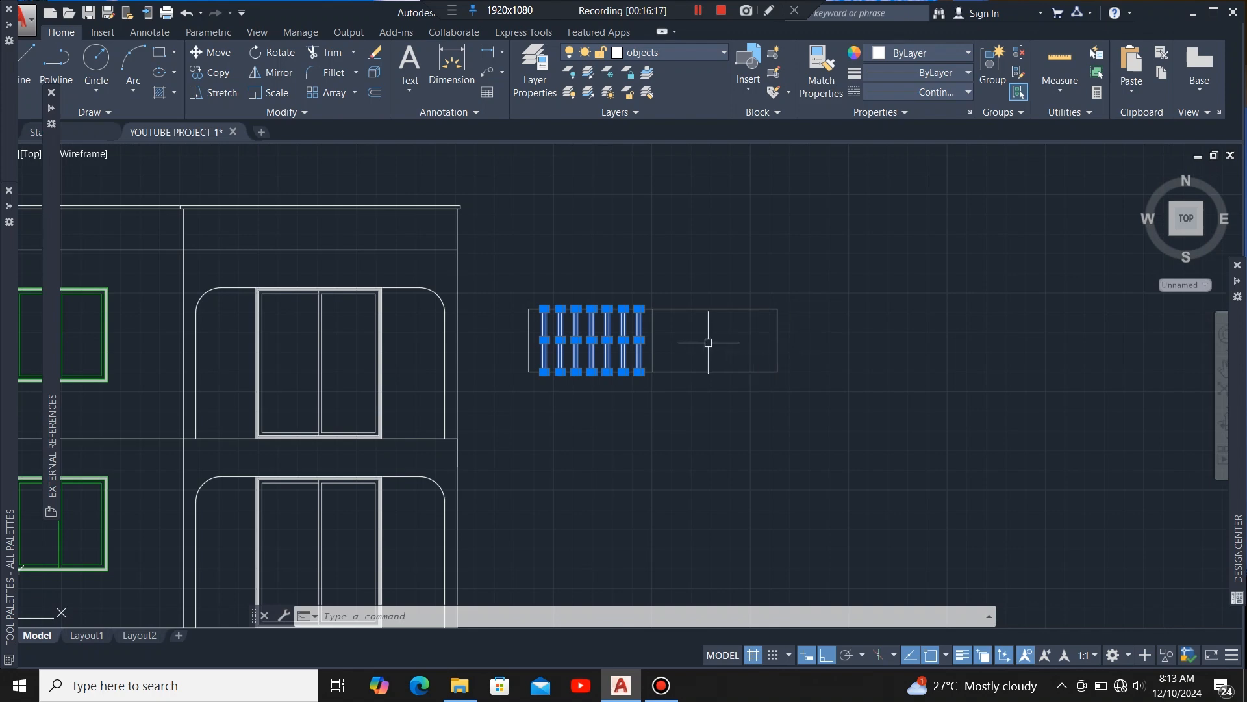
scroll(745, 267, down, 2)
scroll(702, 317, up, 2)
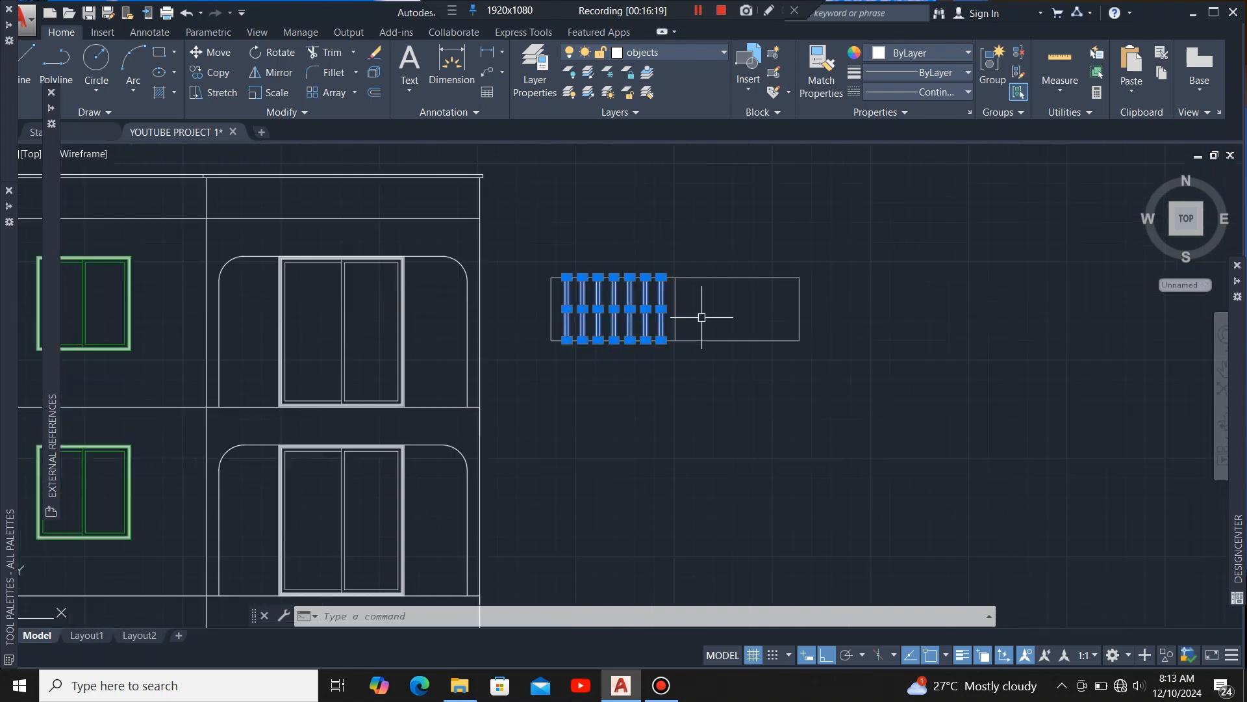
scroll(692, 302, up, 2)
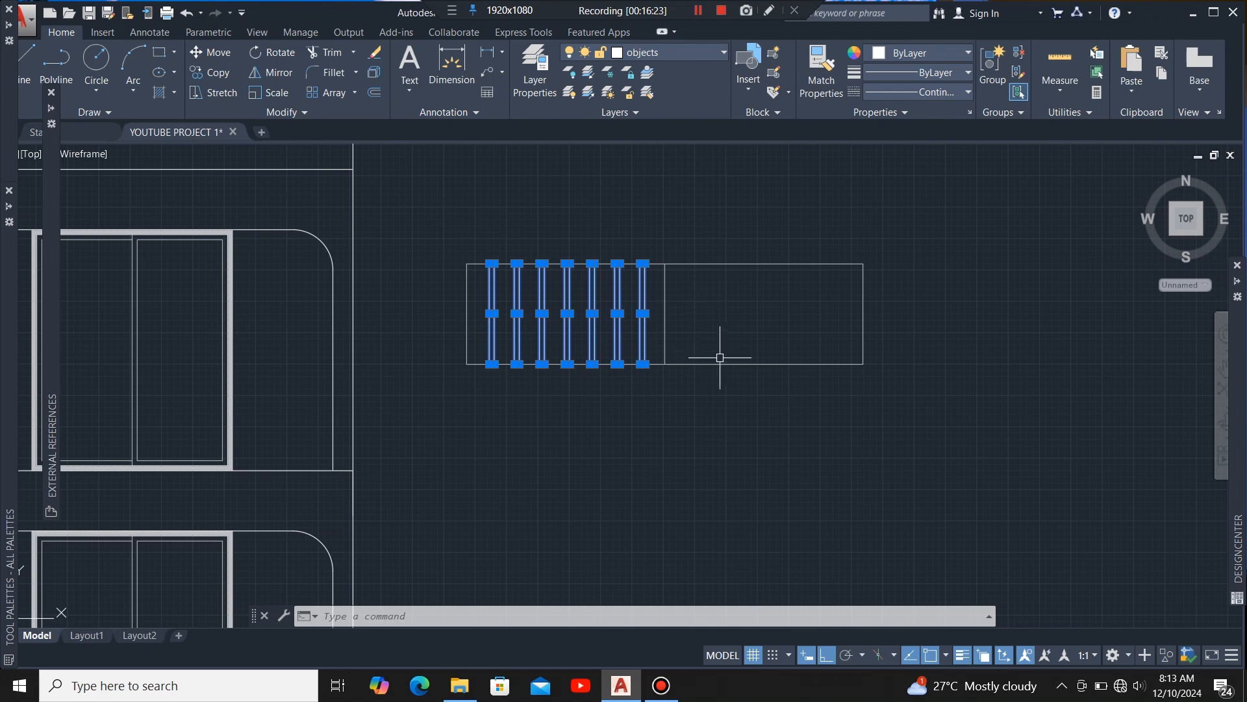
scroll(674, 283, up, 2)
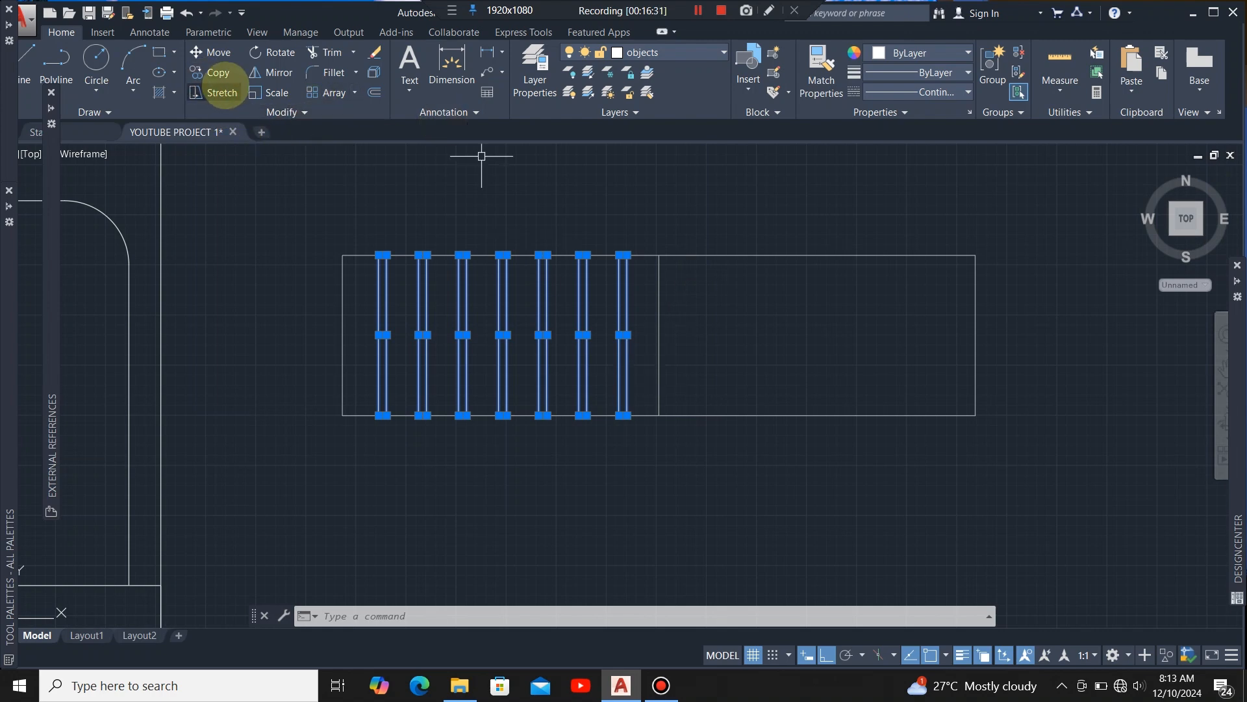
click(278, 72)
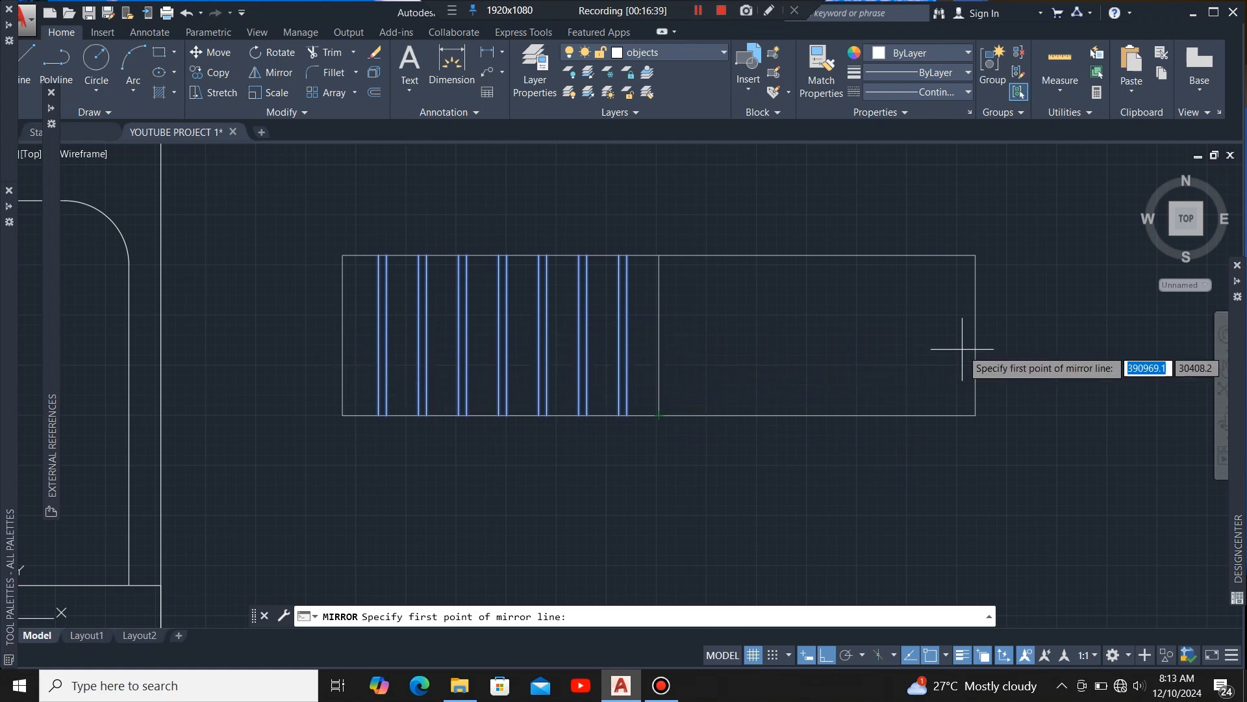
click(659, 415)
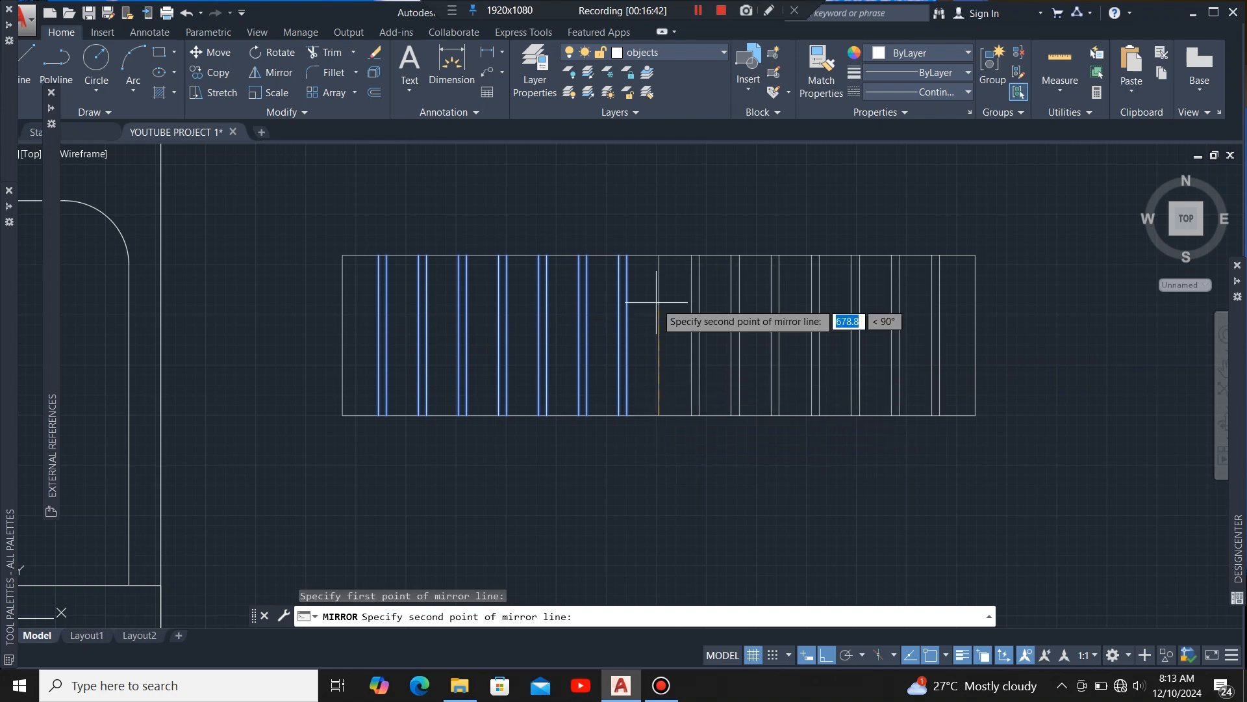
click(659, 255)
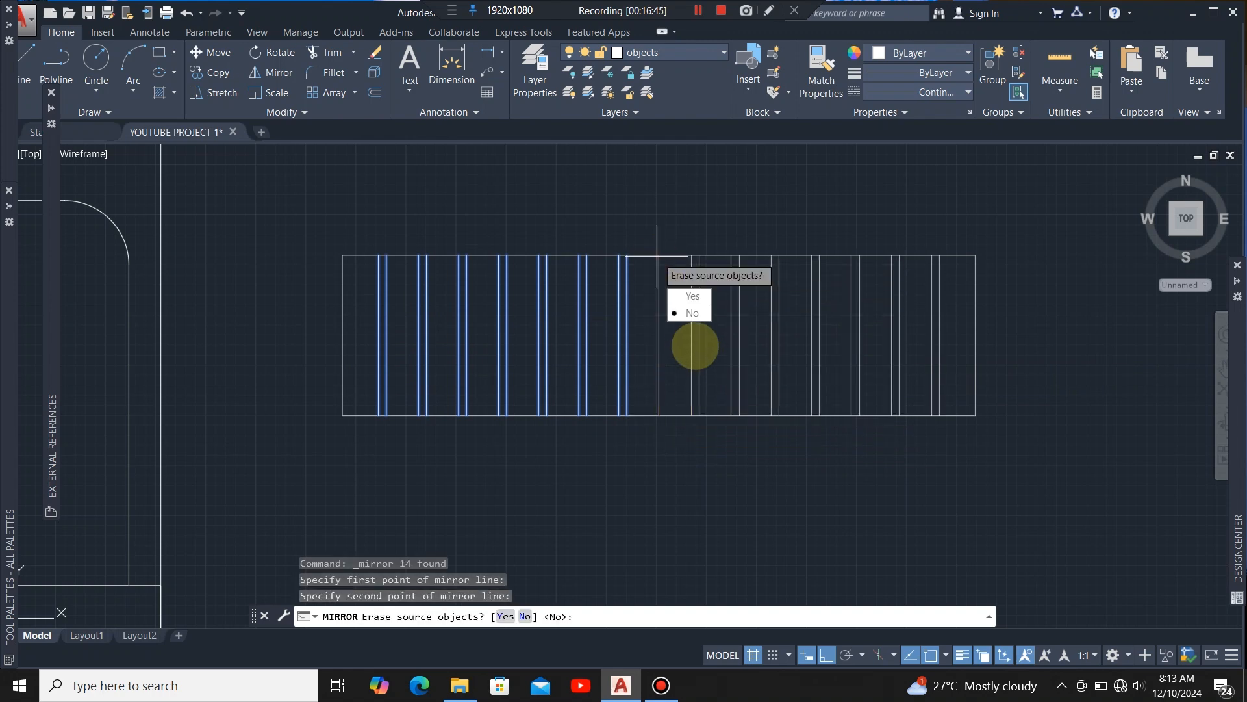
click(692, 312)
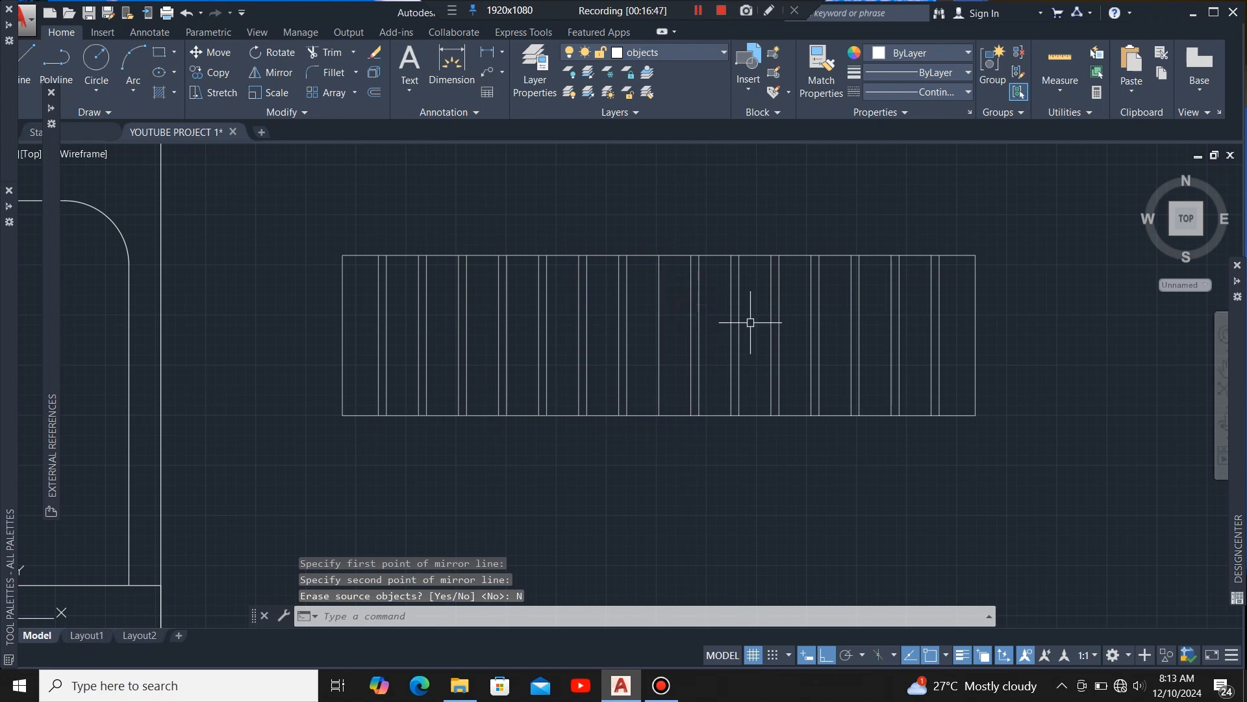
Step: Offset the railing's vertical centre line 25 mm to both sides to form the middle baluster
scroll(622, 294, up, 2)
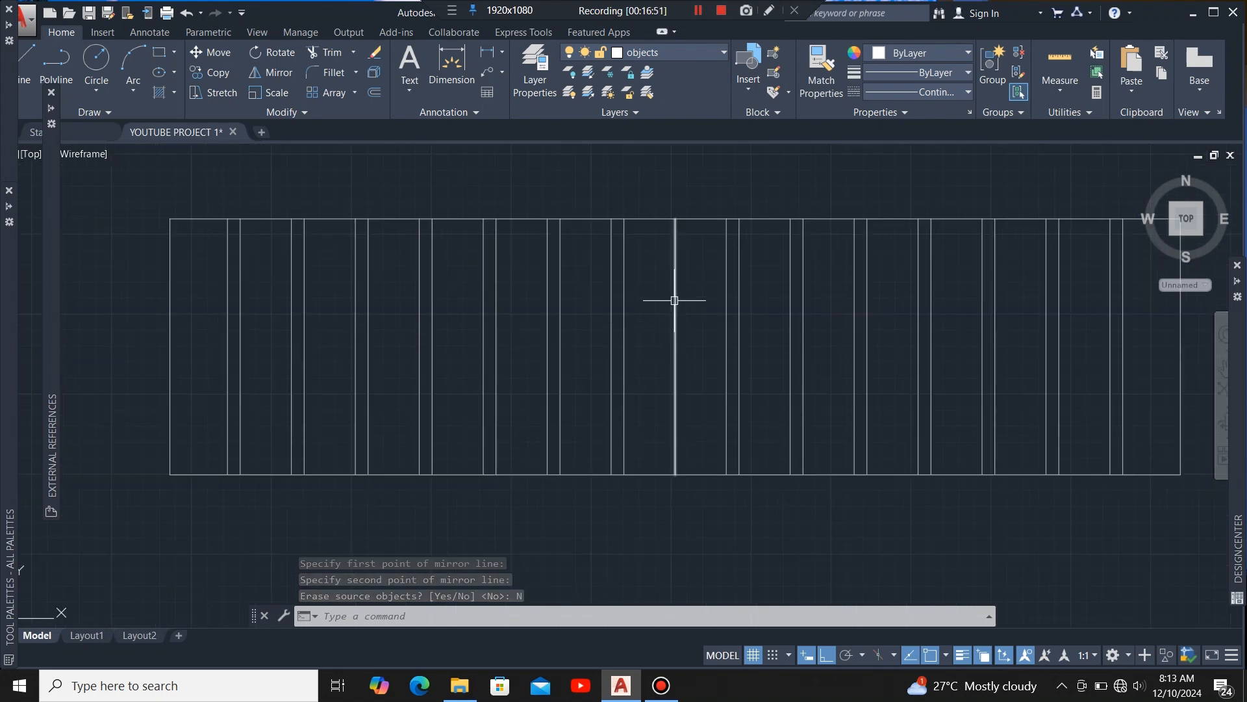
click(675, 302)
scroll(676, 325, up, 2)
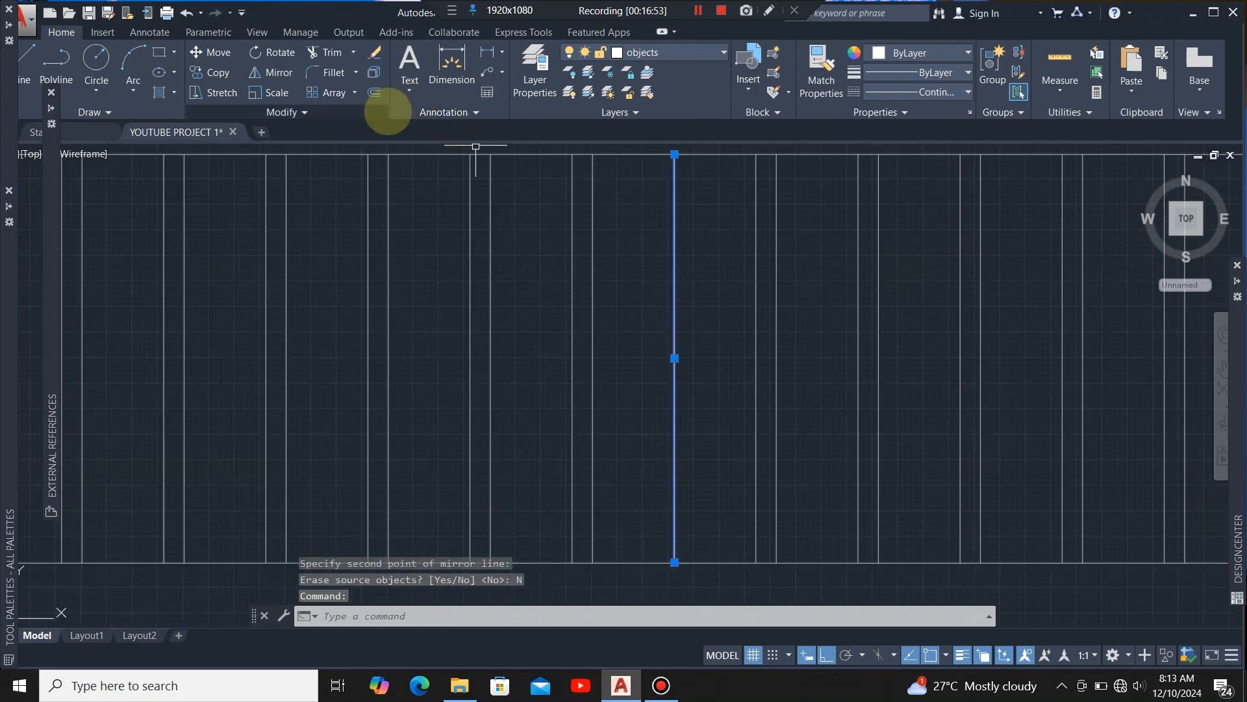
click(374, 91)
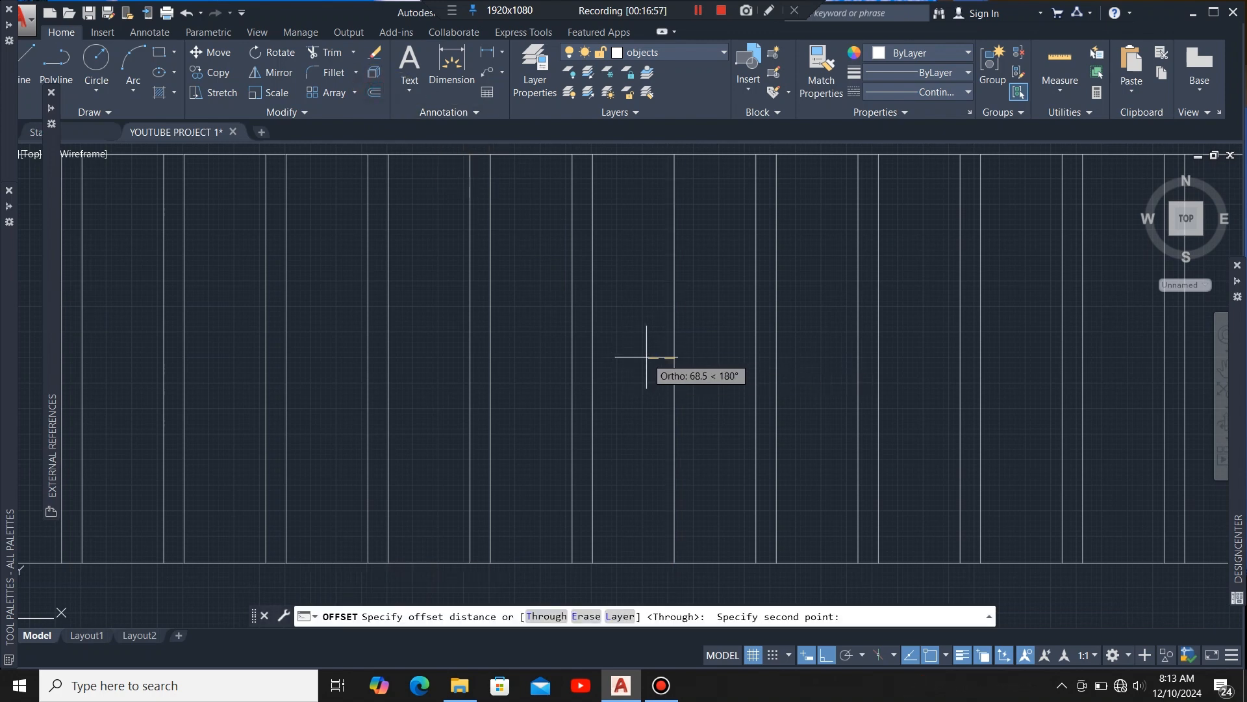
text(25)
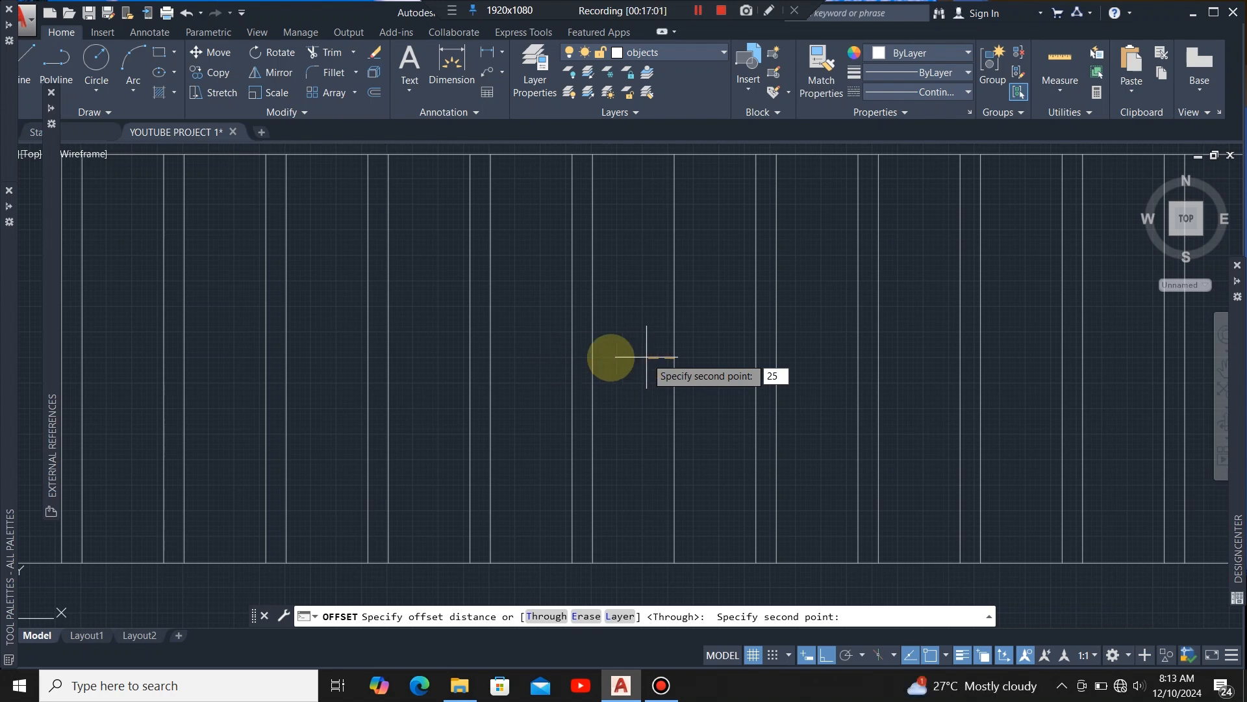
key(Return)
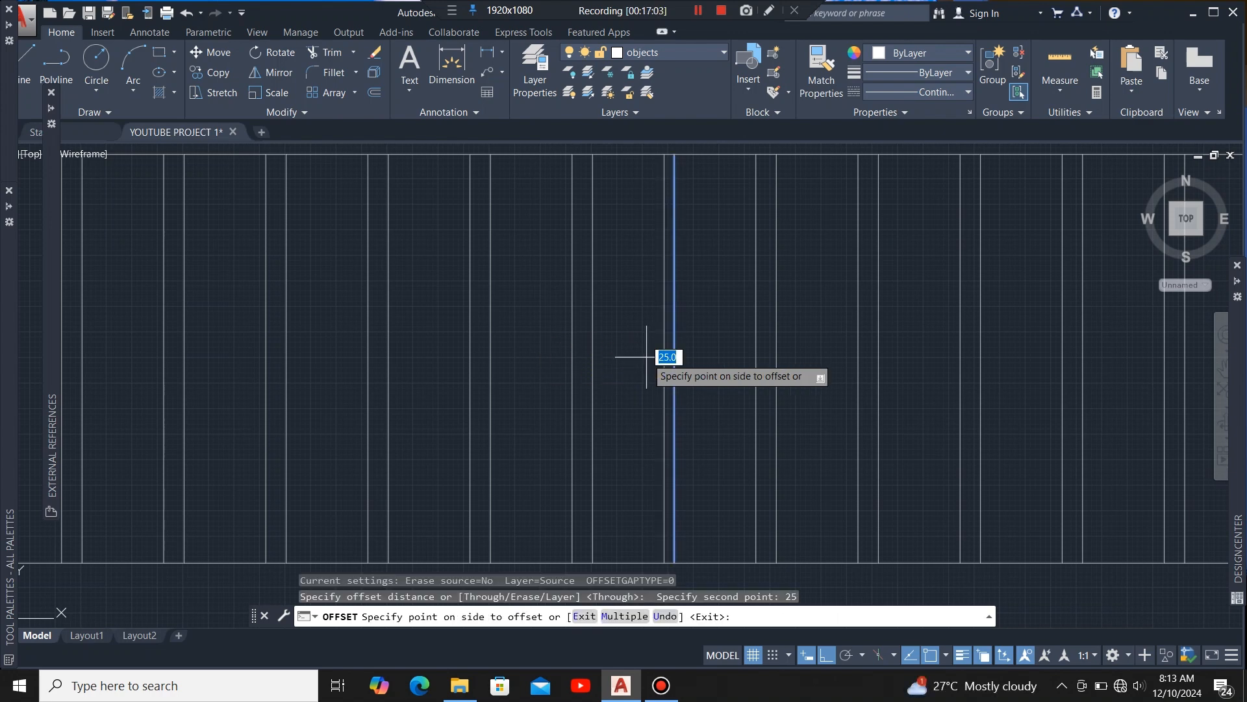
click(610, 357)
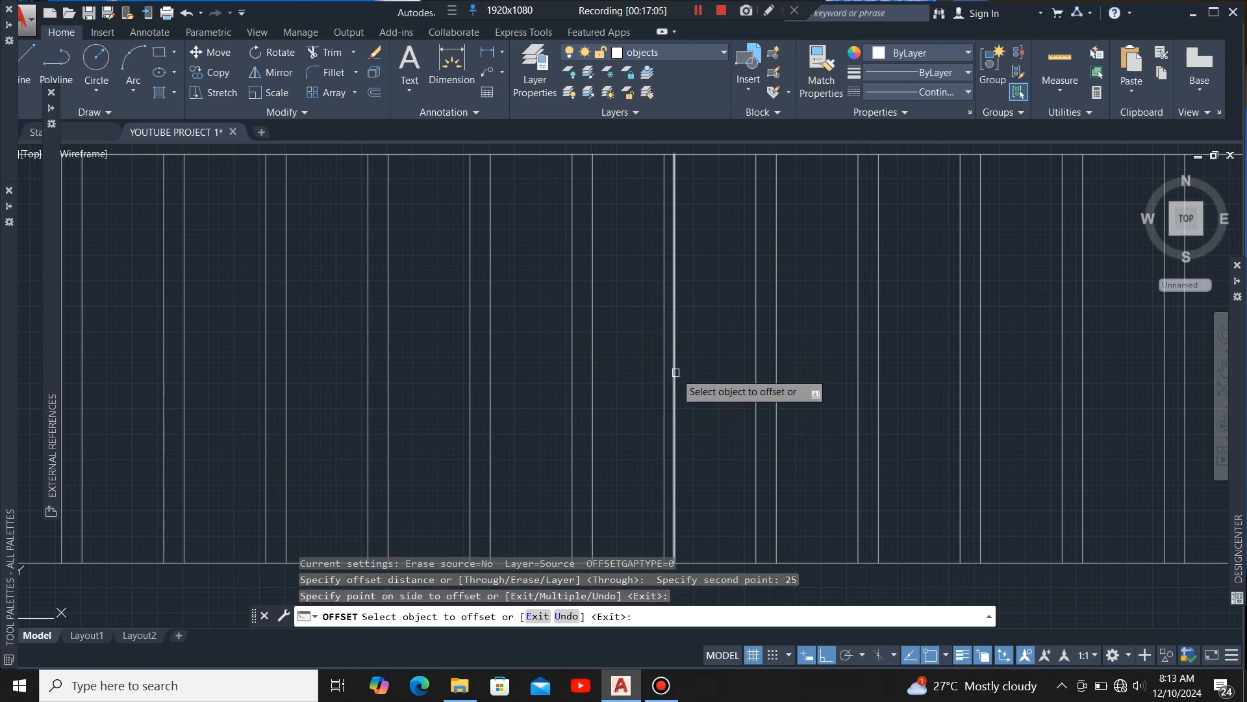
click(674, 371)
click(715, 377)
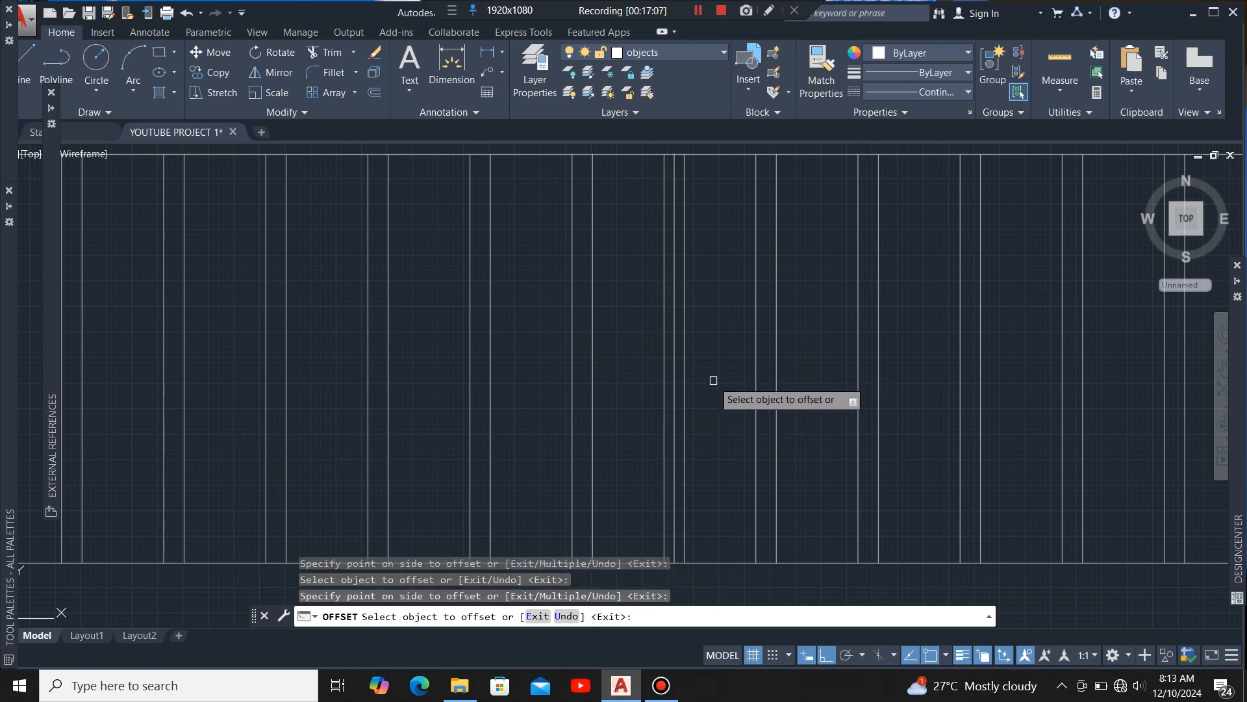
key(Escape)
Step: Delete the original vertical centre line inside the middle baluster
click(676, 351)
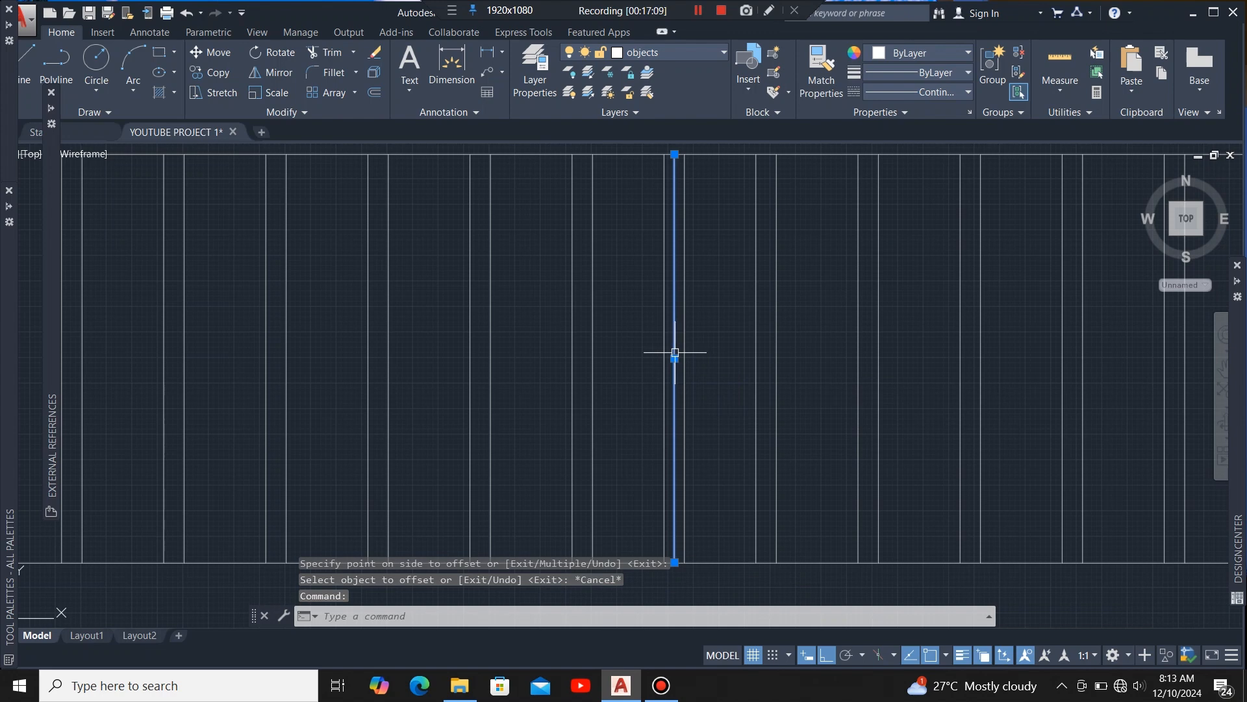
scroll(694, 291, down, 2)
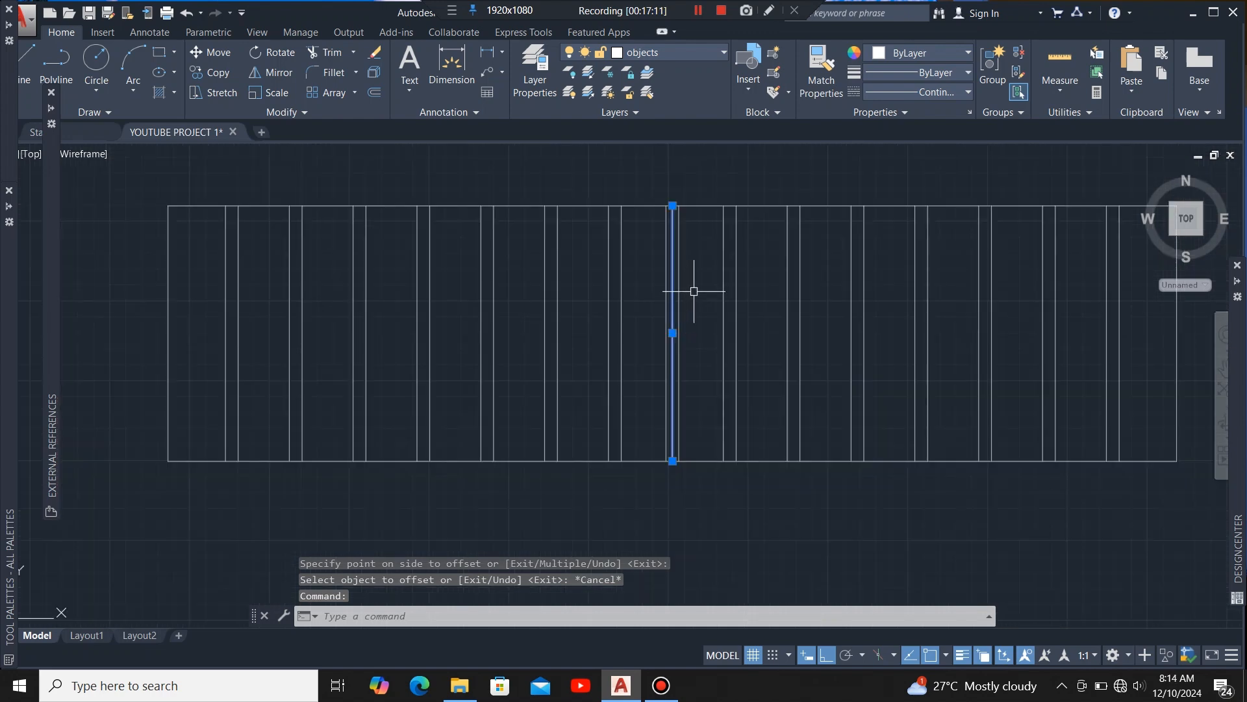
key(Delete)
scroll(683, 321, down, 4)
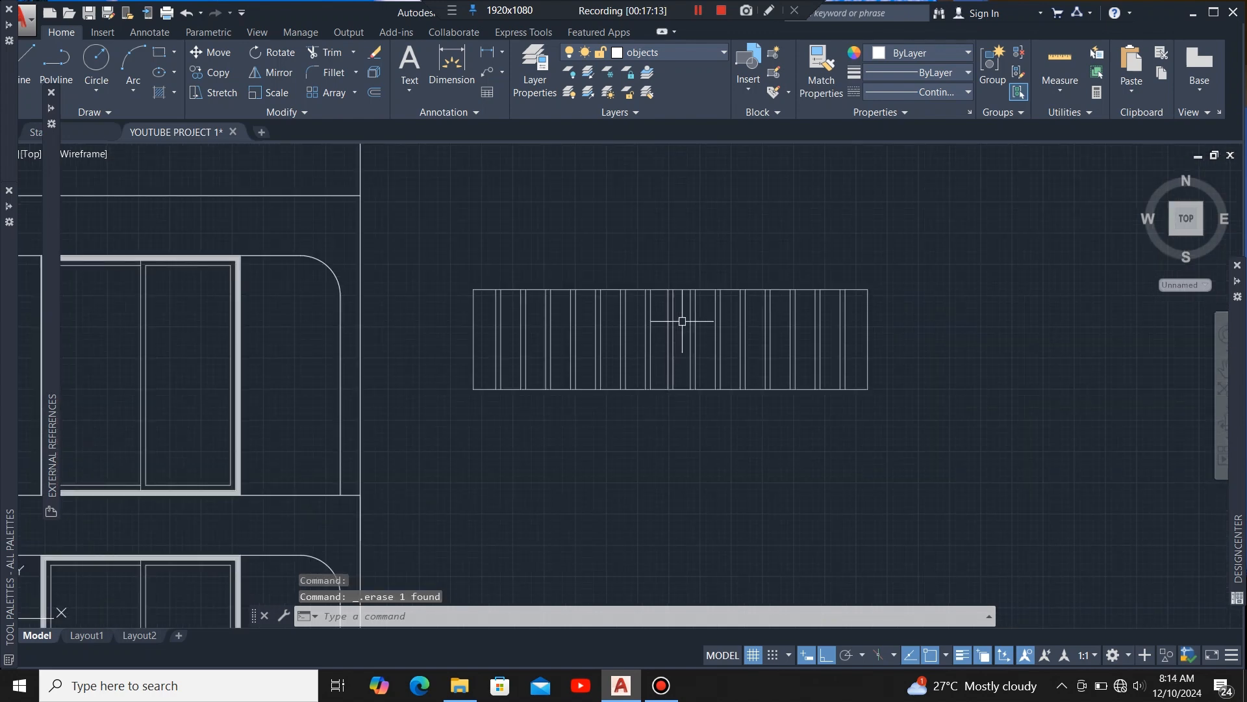
Step: Offset the railing's top edge 50 mm downward and offset the resulting line a further 150 mm down for the horizontal rails
scroll(736, 301, up, 2)
scroll(695, 293, up, 4)
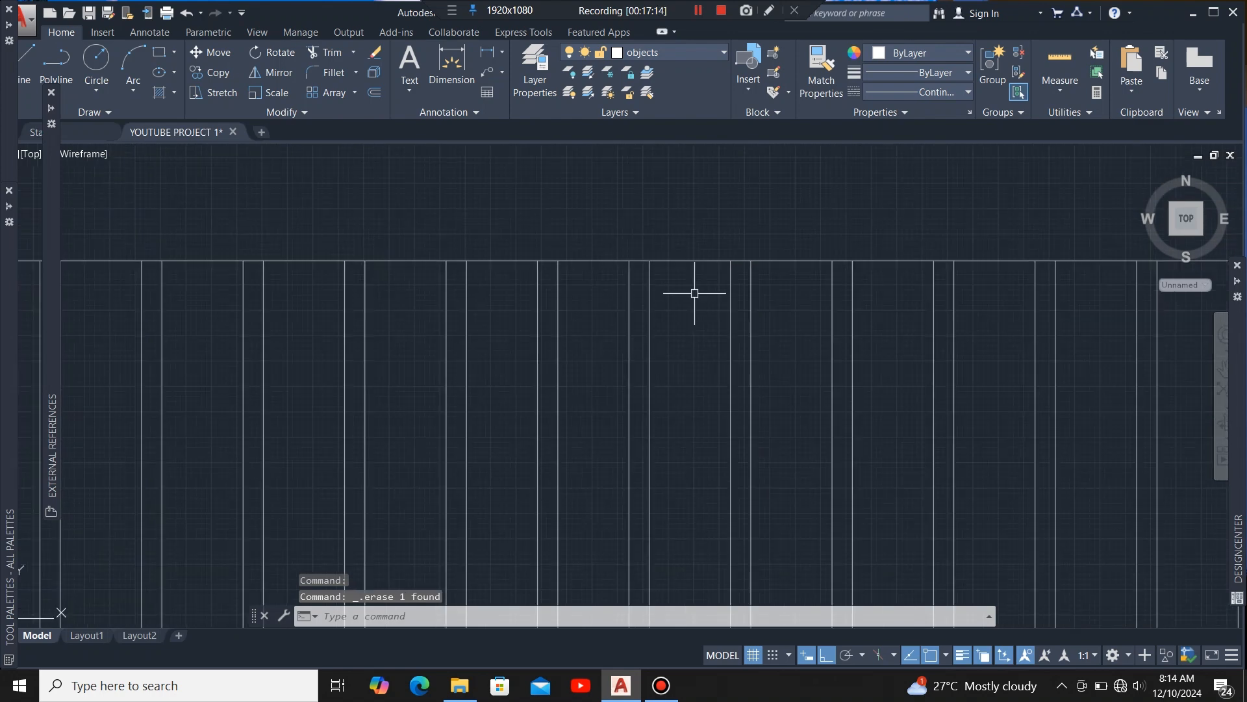
click(684, 262)
scroll(685, 262, down, 3)
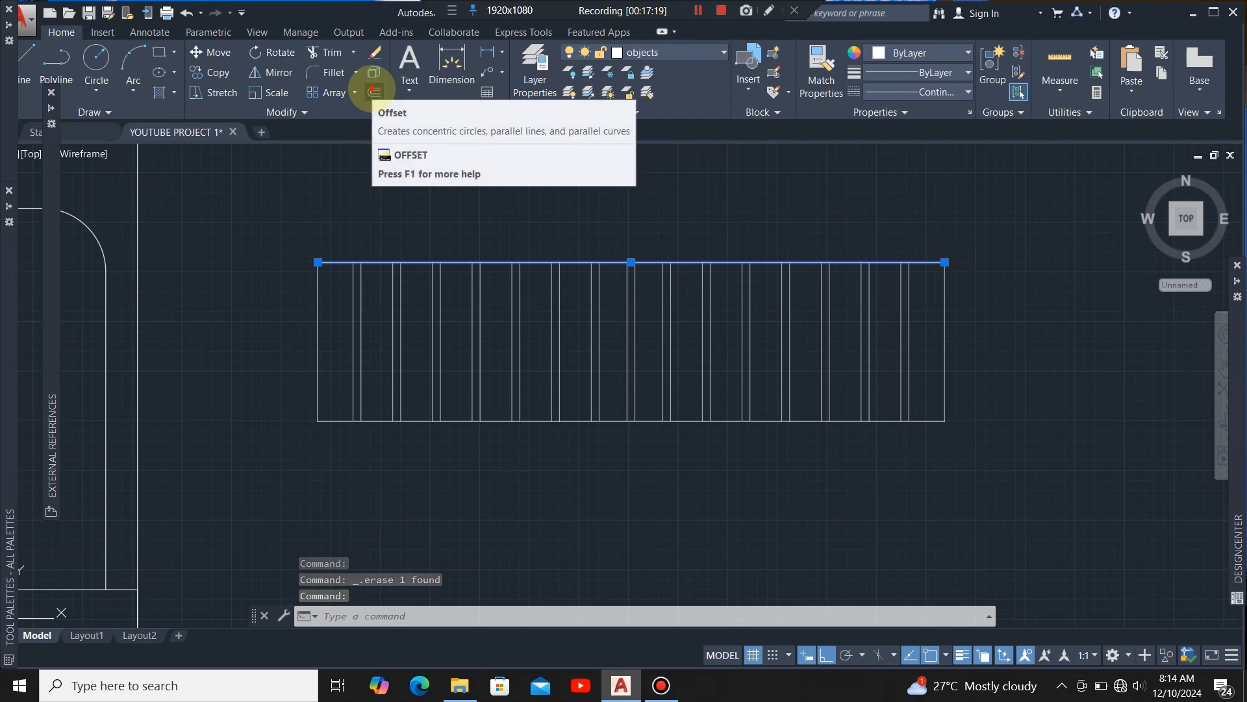
click(374, 92)
scroll(643, 258, up, 3)
click(661, 277)
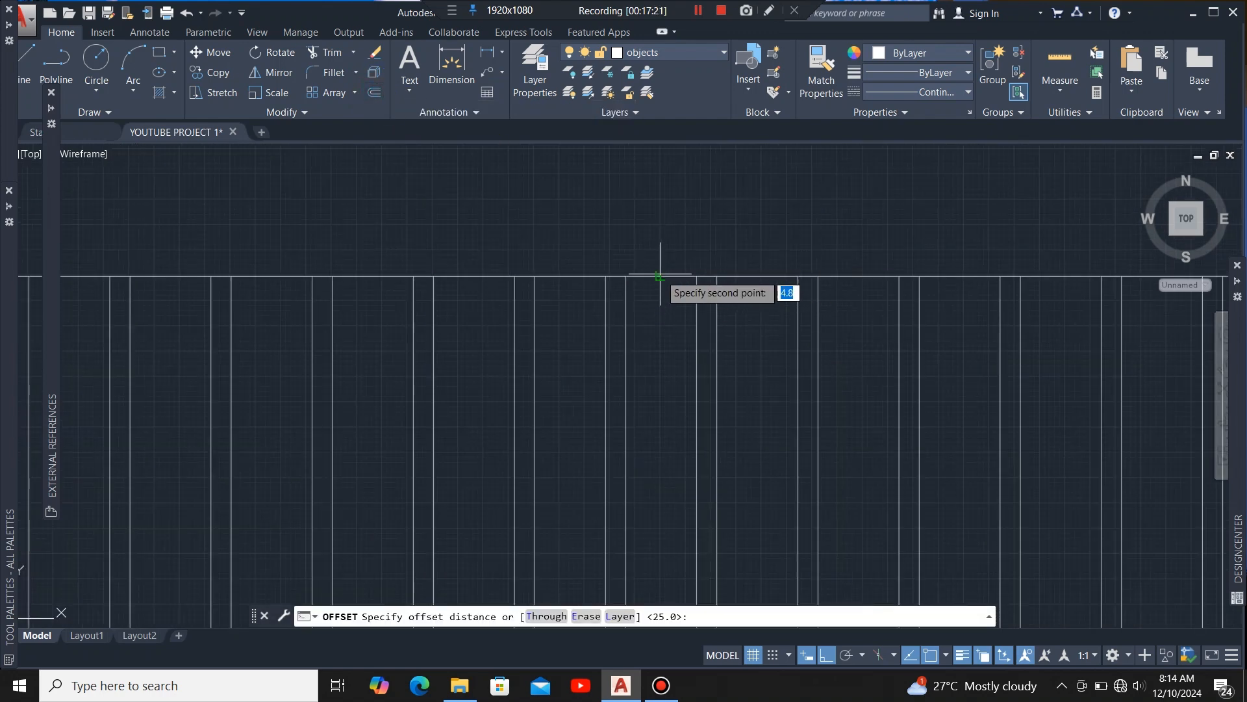
text(5)
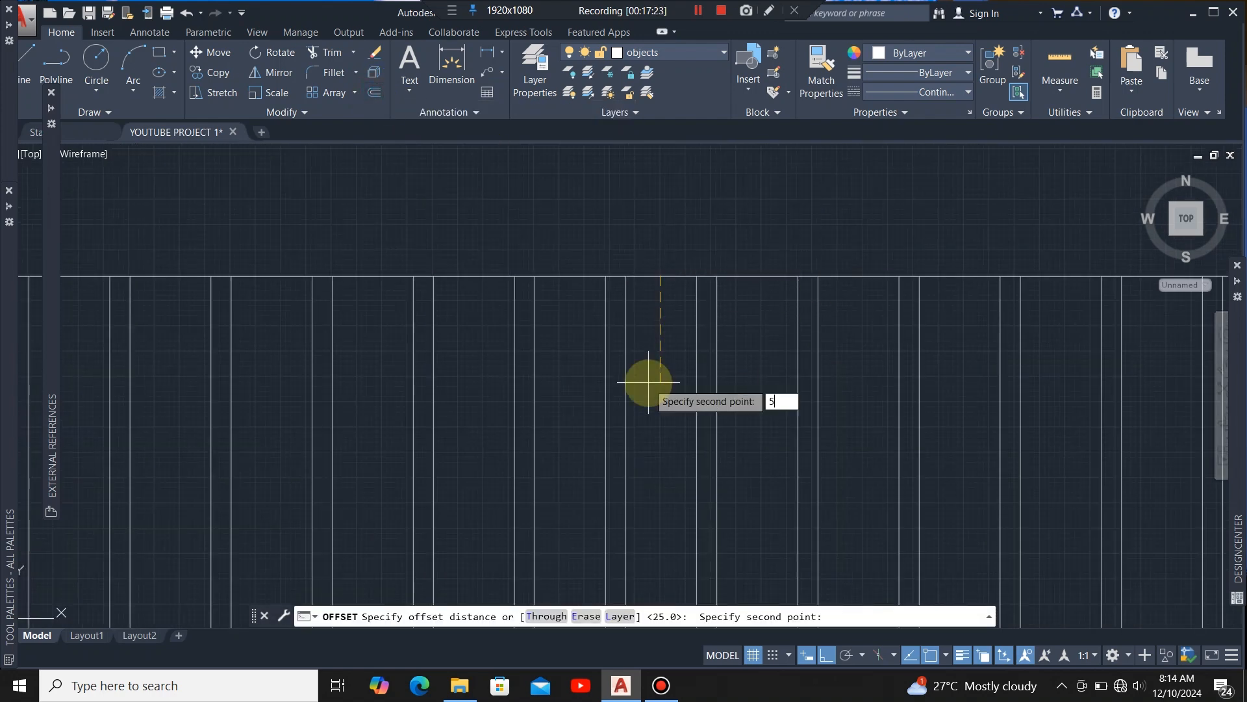
text(0)
key(Return)
click(649, 382)
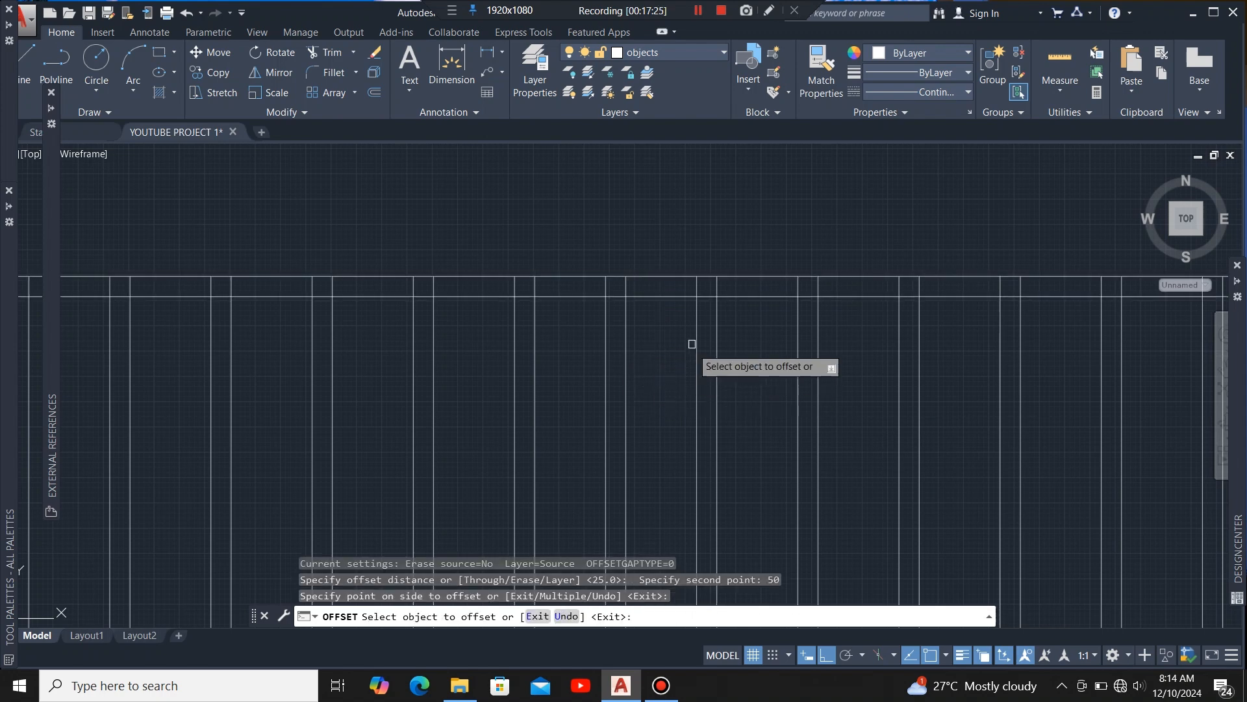
click(660, 296)
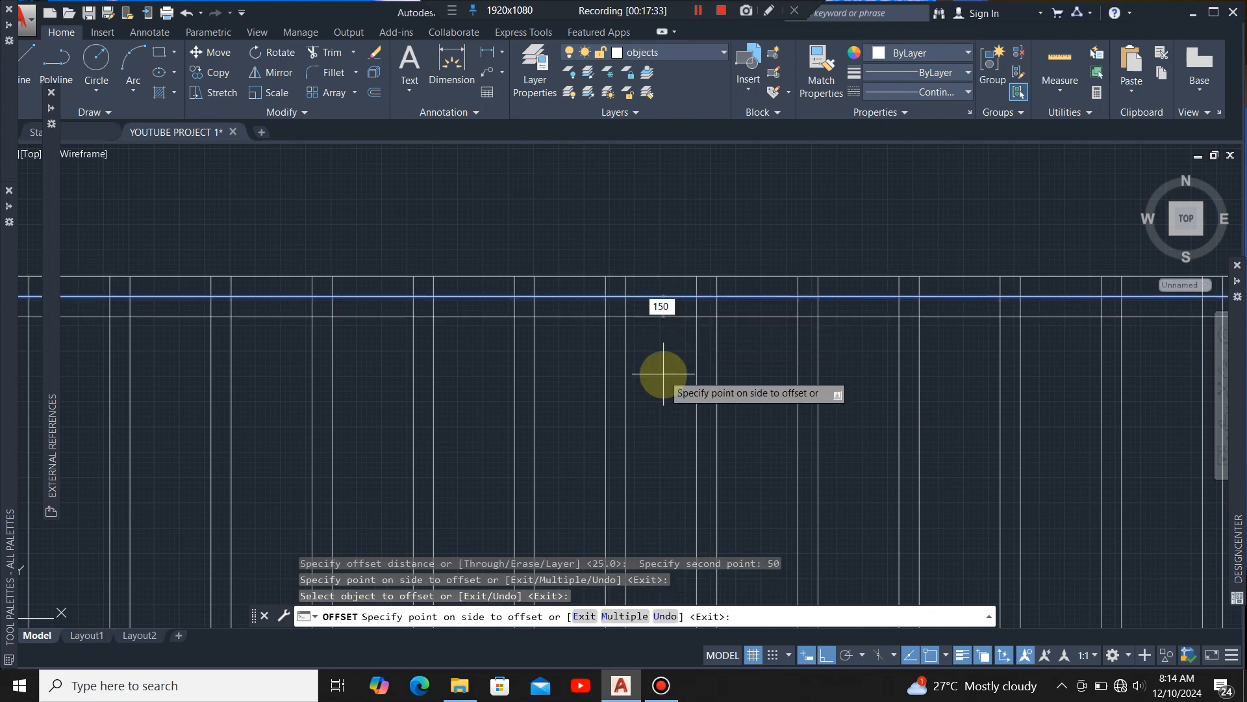
key(Return)
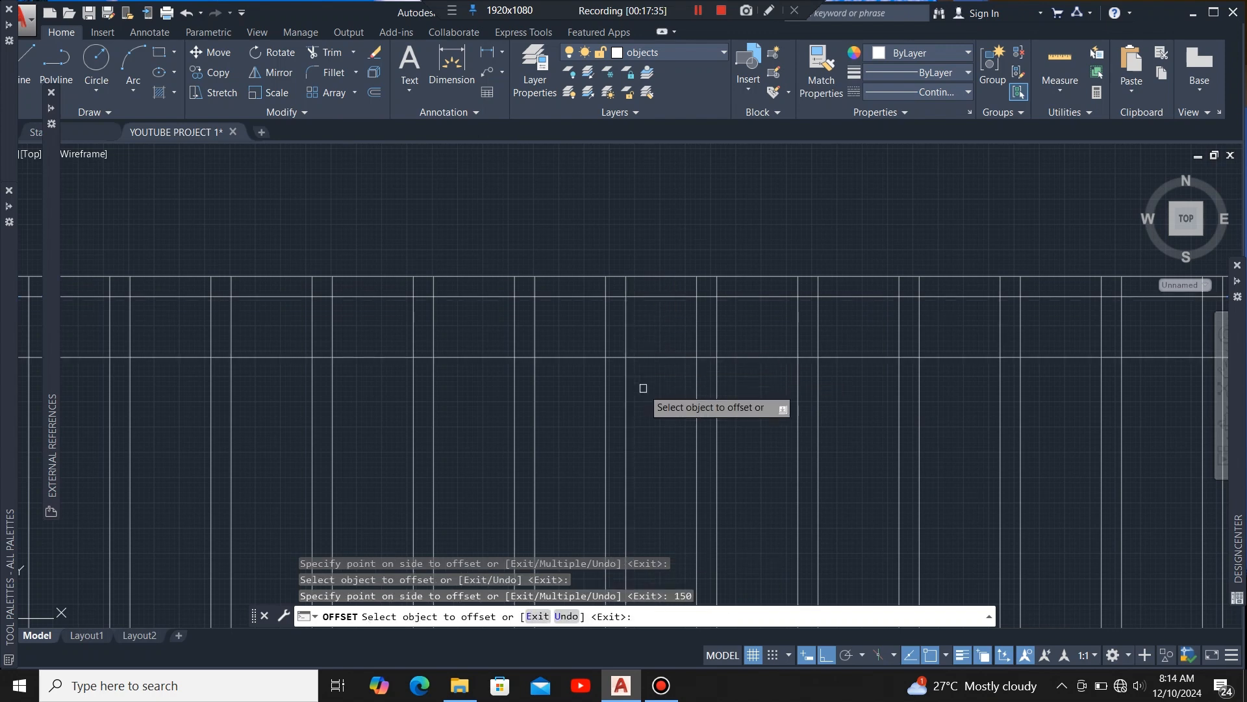
Step: Offset the lowest horizontal line 50 mm downward to complete the second rail
click(659, 357)
click(658, 386)
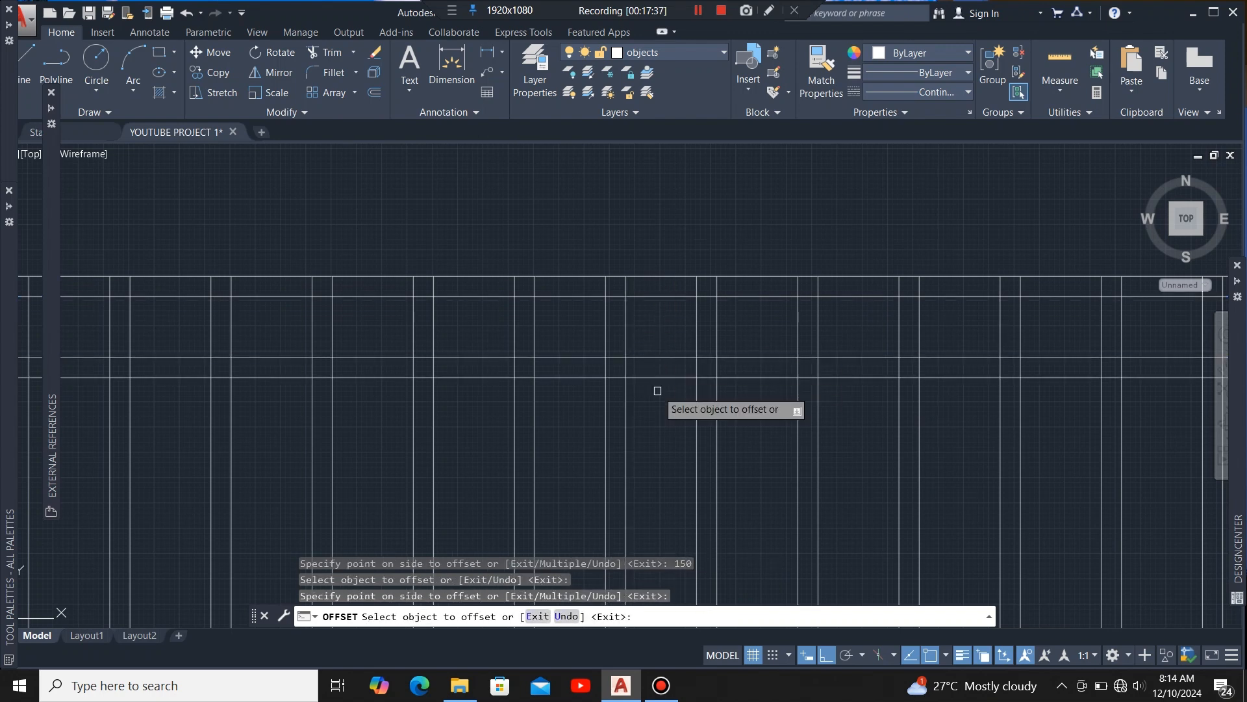
Step: Offset the railing's bottom edge 50 mm upward
scroll(659, 341, down, 5)
scroll(656, 341, up, 5)
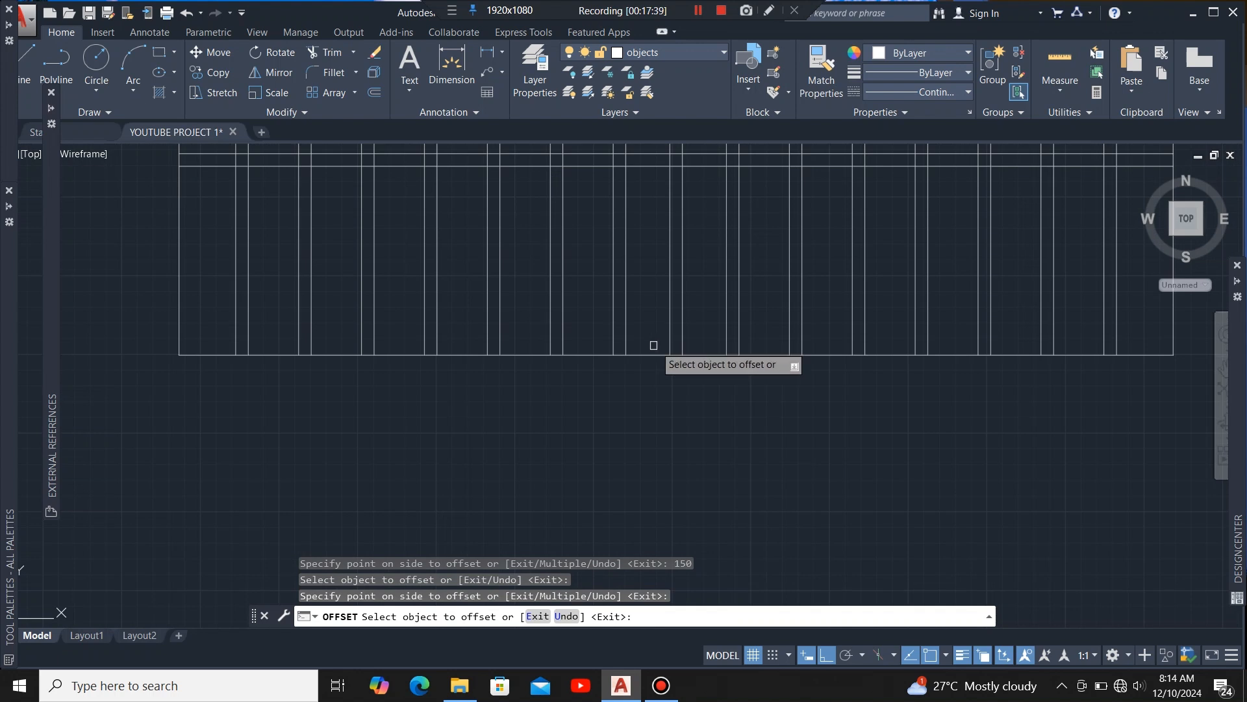
click(647, 354)
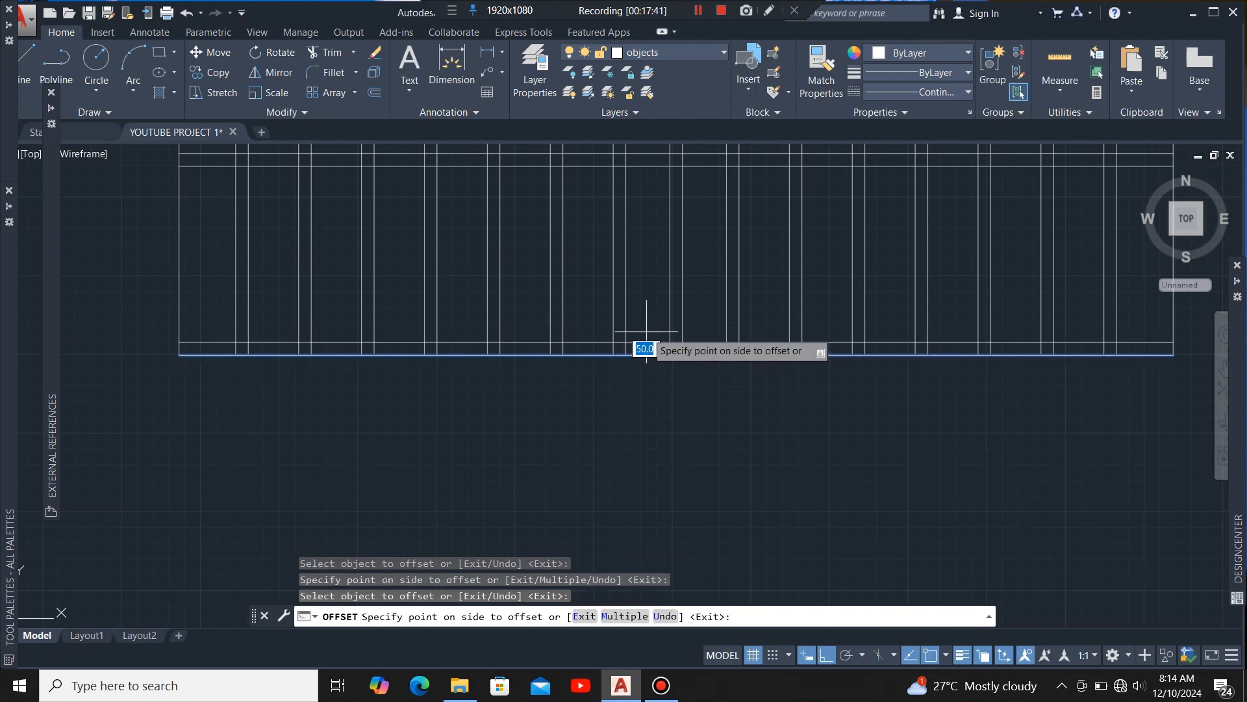
click(649, 341)
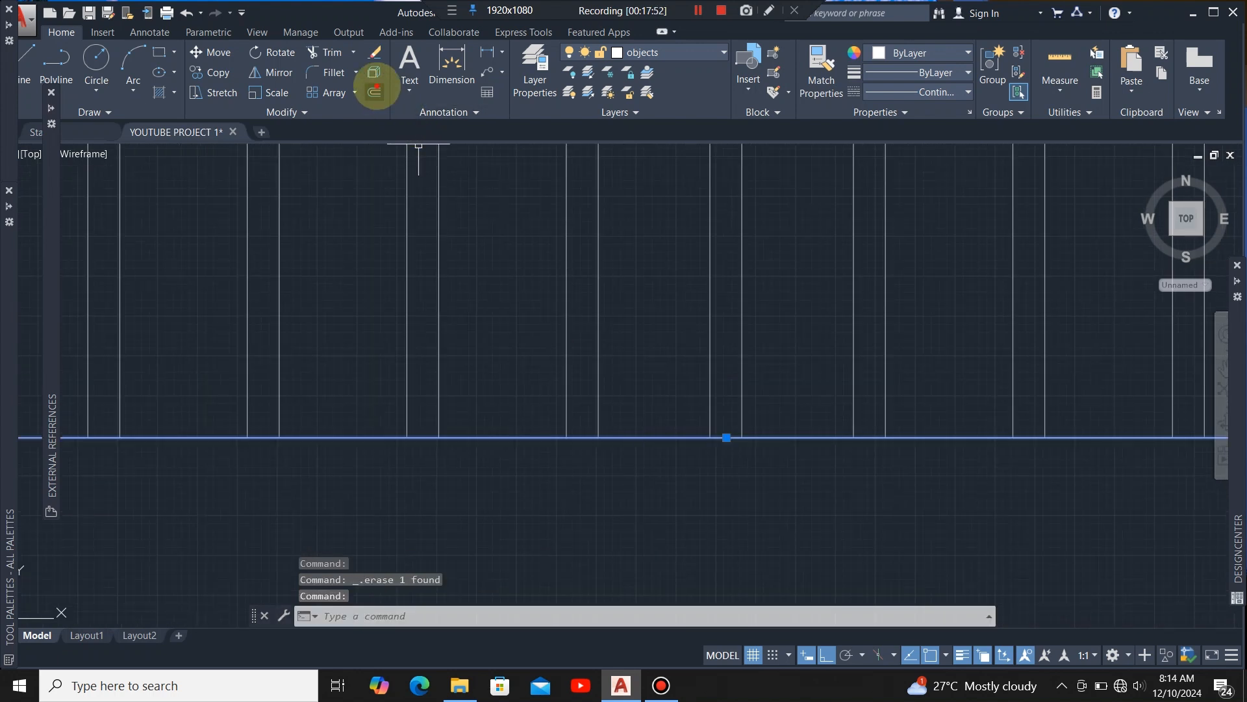
Step: Offset the railing's bottom edge 200 mm upward and offset the resulting line a further 50 mm up for the lower rail
click(376, 91)
click(669, 437)
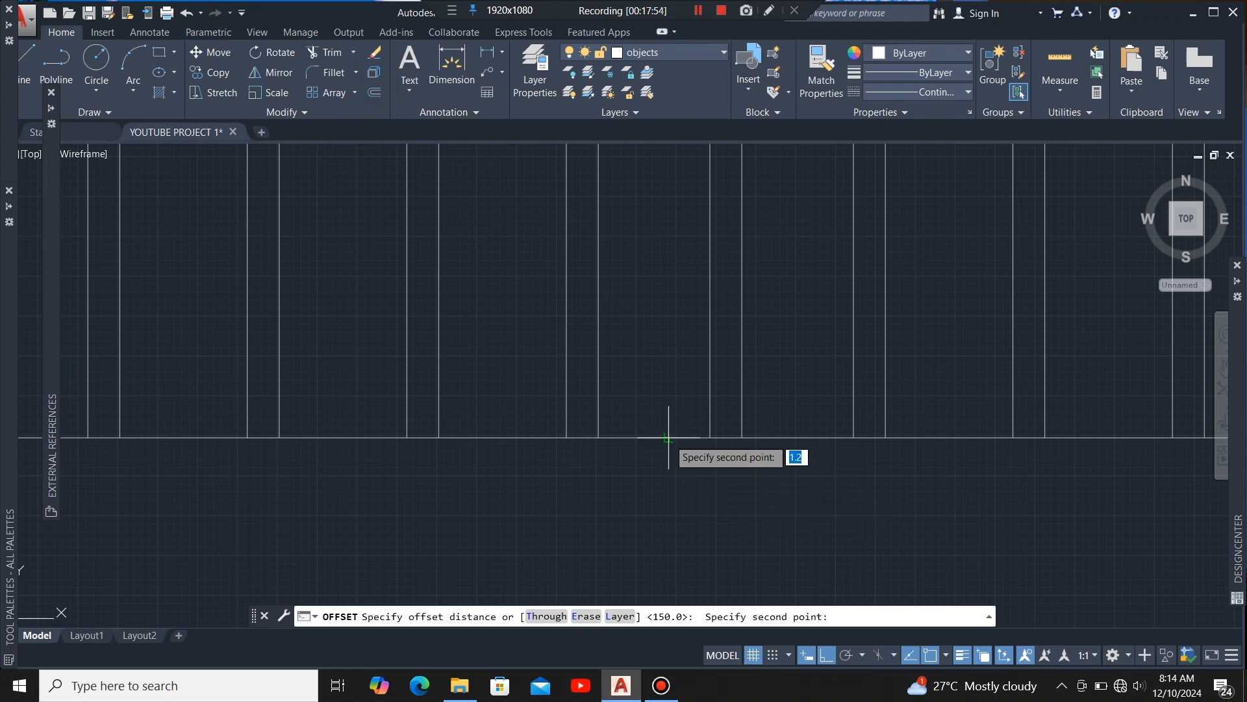
key(Return)
click(663, 269)
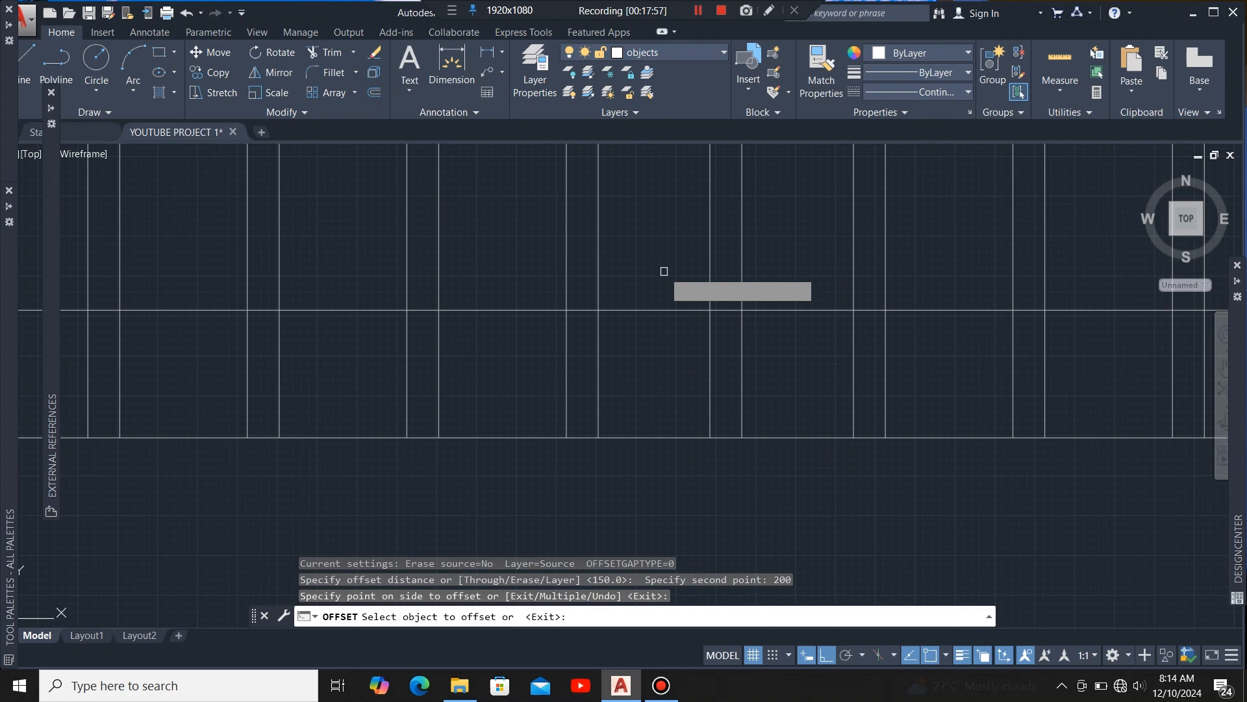
click(669, 310)
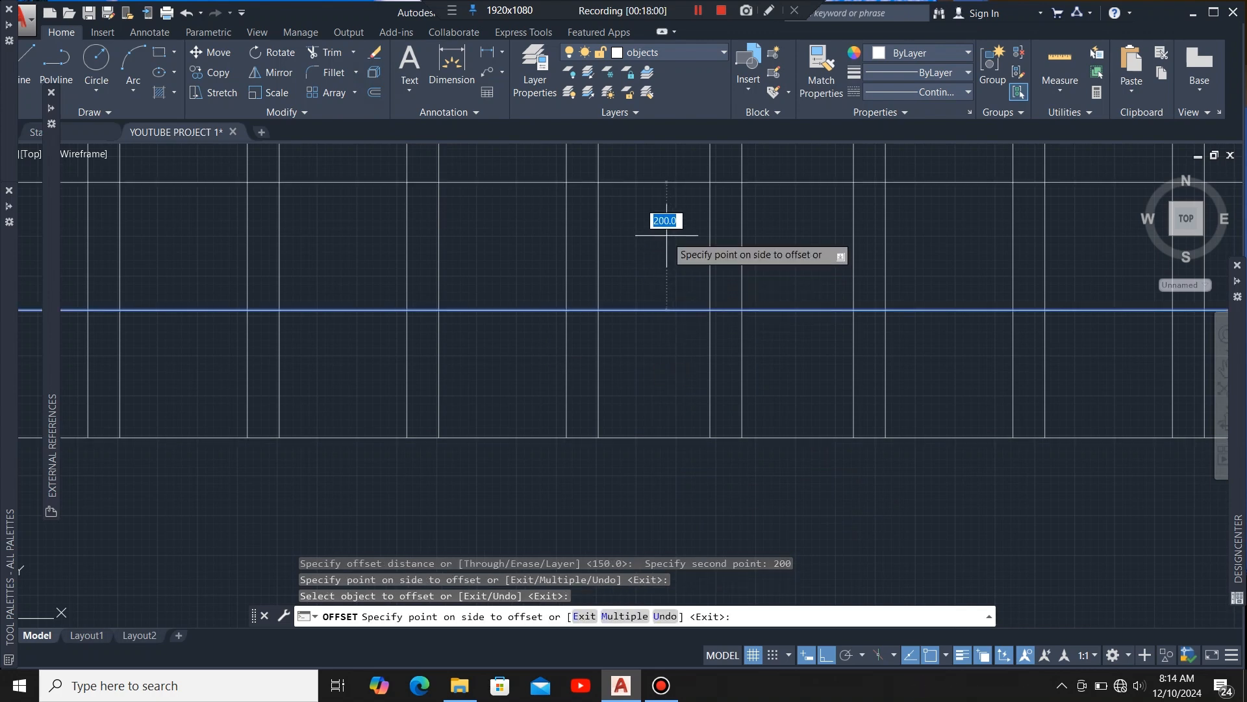
text(50)
key(Return)
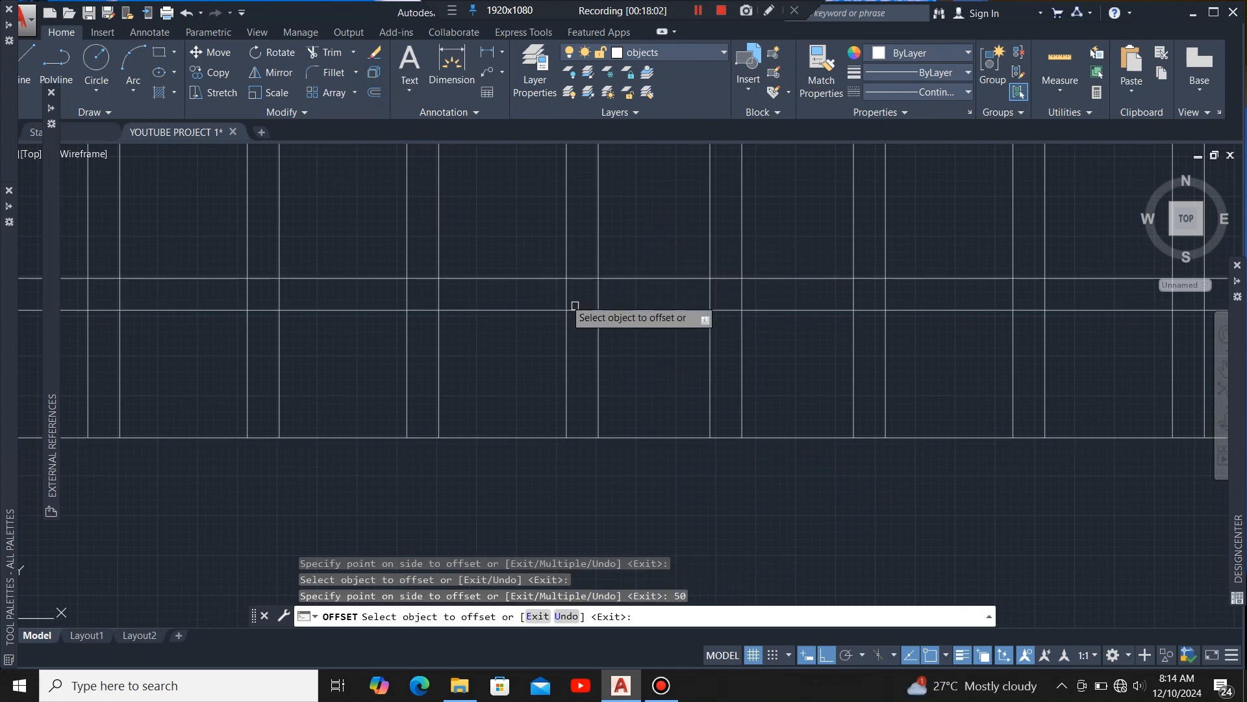
scroll(617, 373, down, 5)
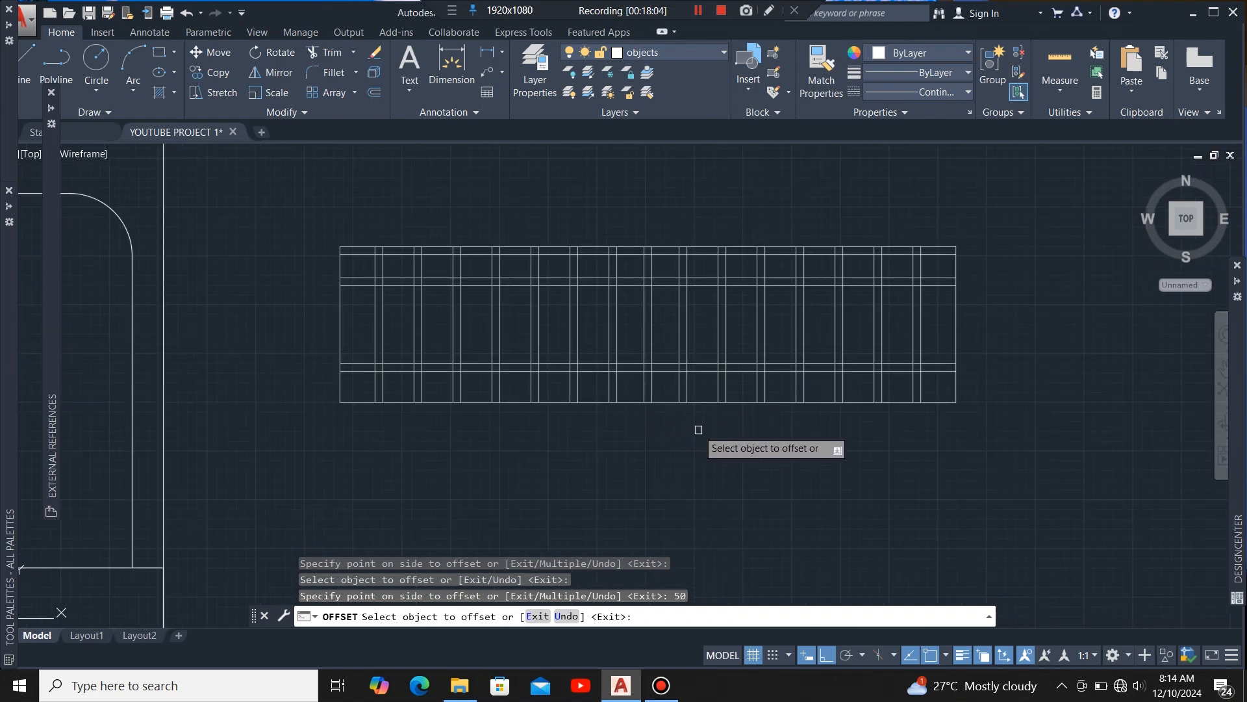
key(Escape)
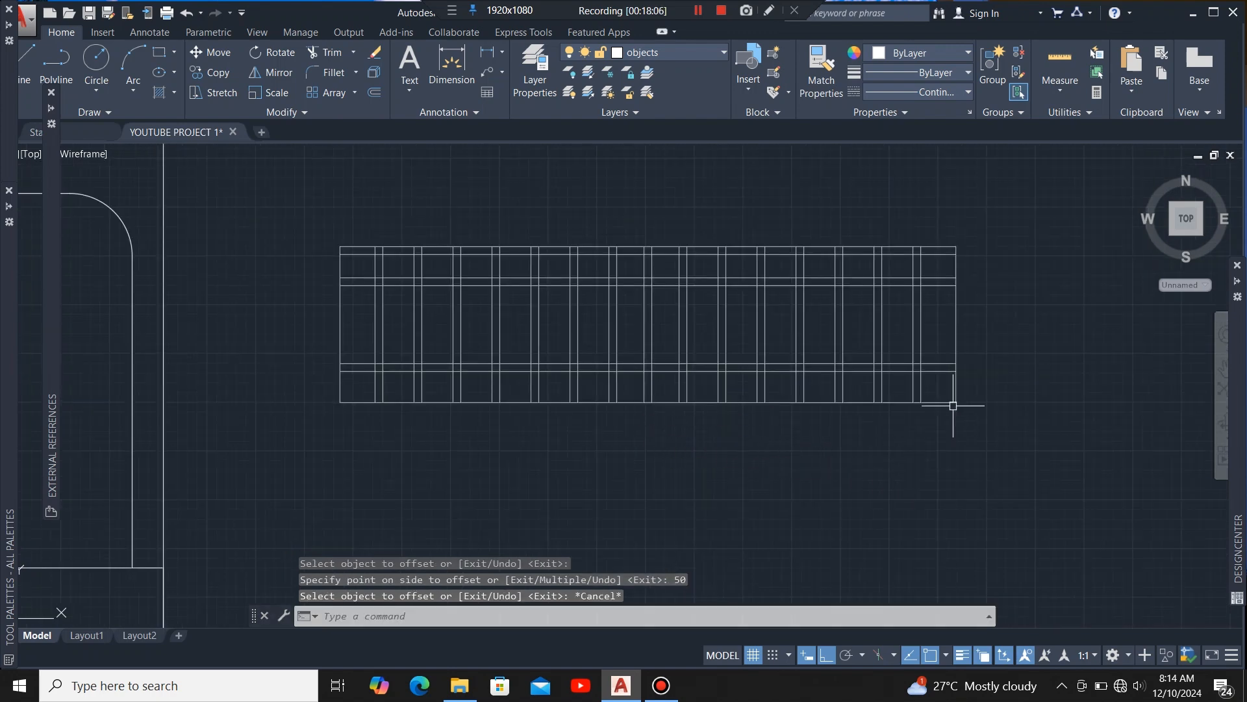
Step: Using the whole railing as cutting edges, trim the right end line between the rails and the bottom right corner beyond the last baluster
click(988, 228)
click(254, 447)
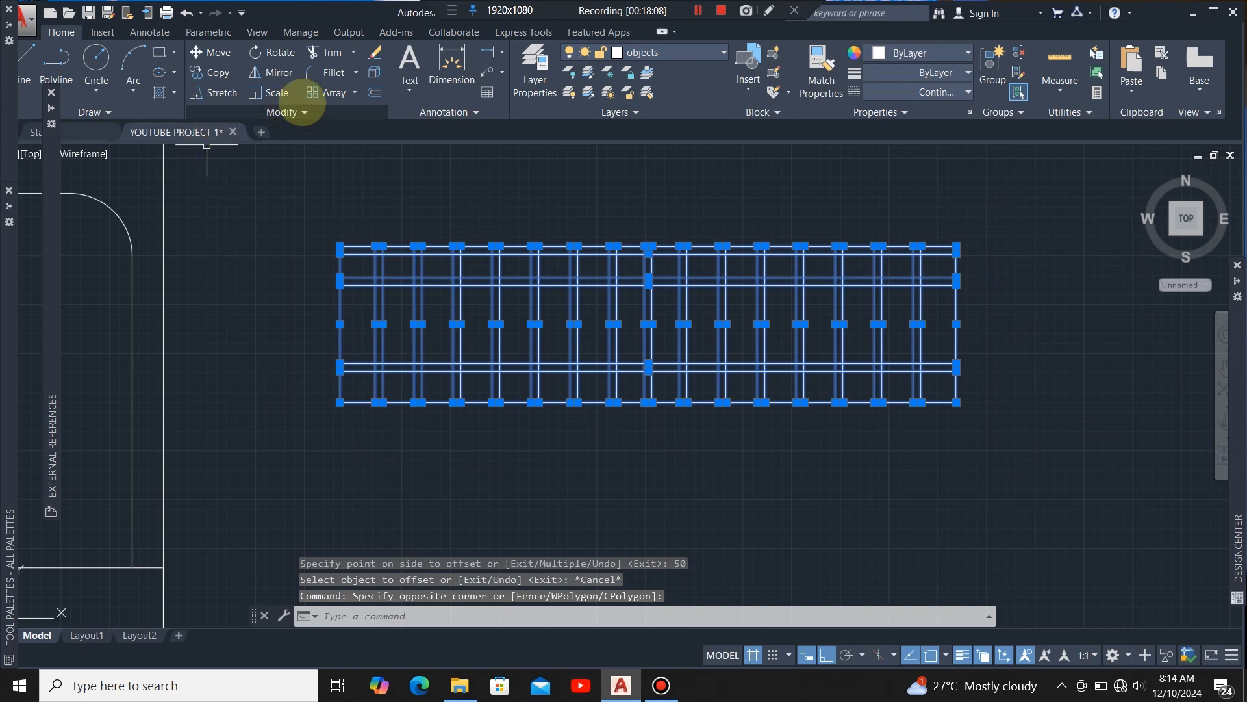
click(328, 51)
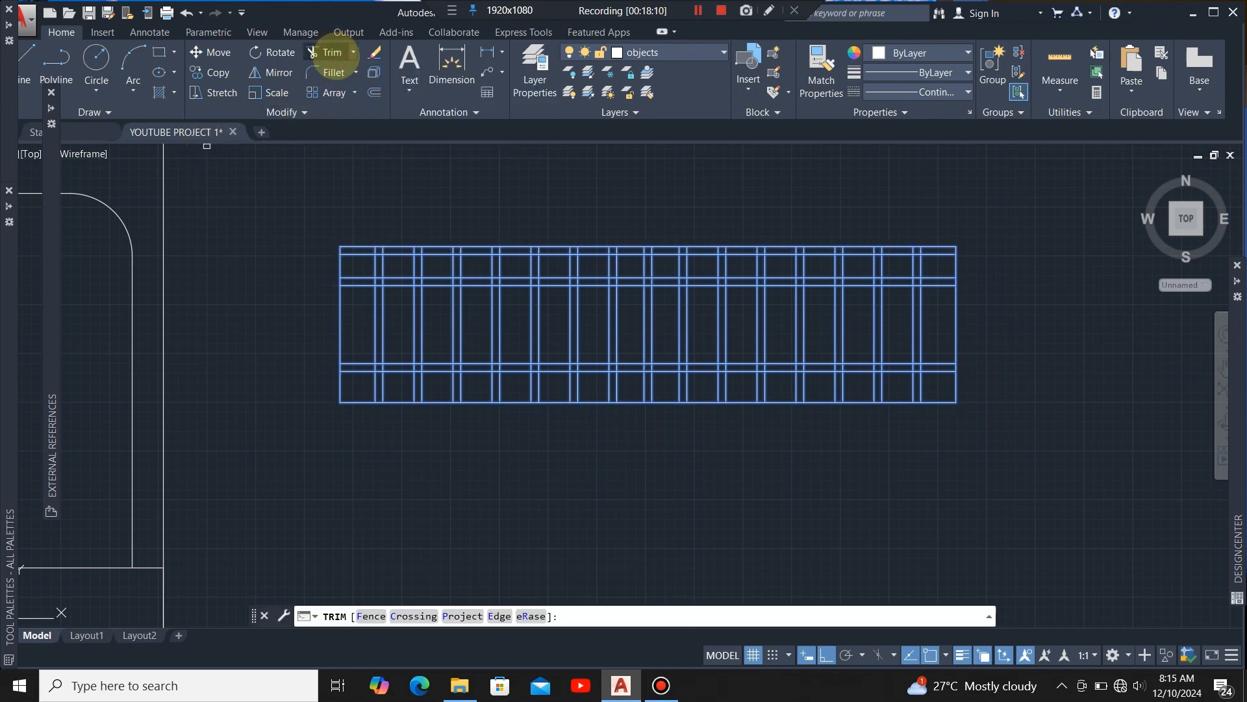
scroll(973, 258, up, 4)
click(952, 267)
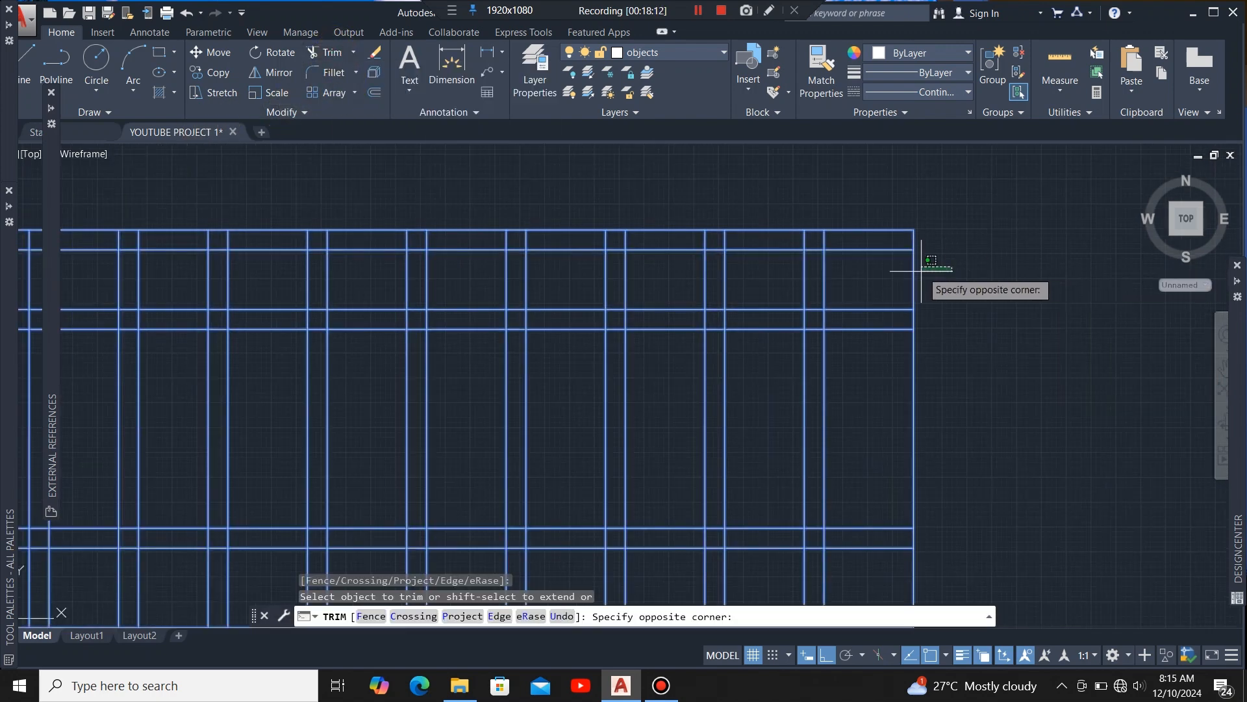
click(903, 274)
scroll(885, 381, down, 4)
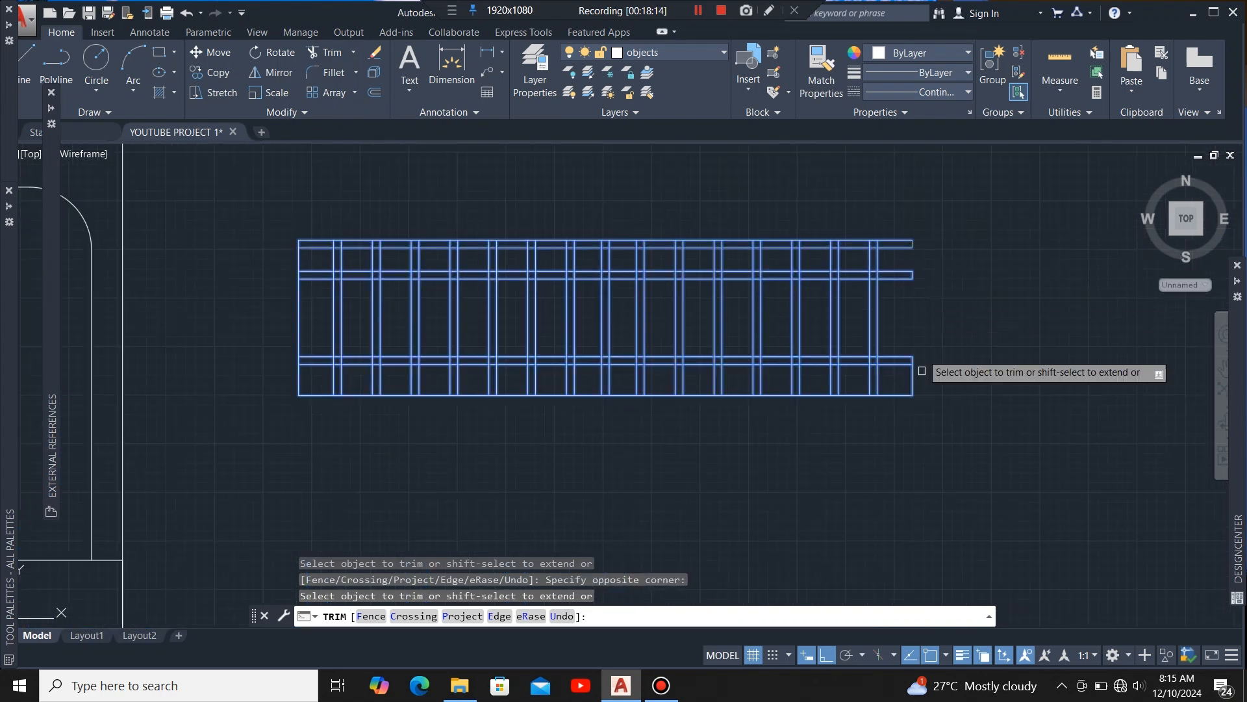
scroll(933, 390, up, 4)
click(928, 379)
click(836, 465)
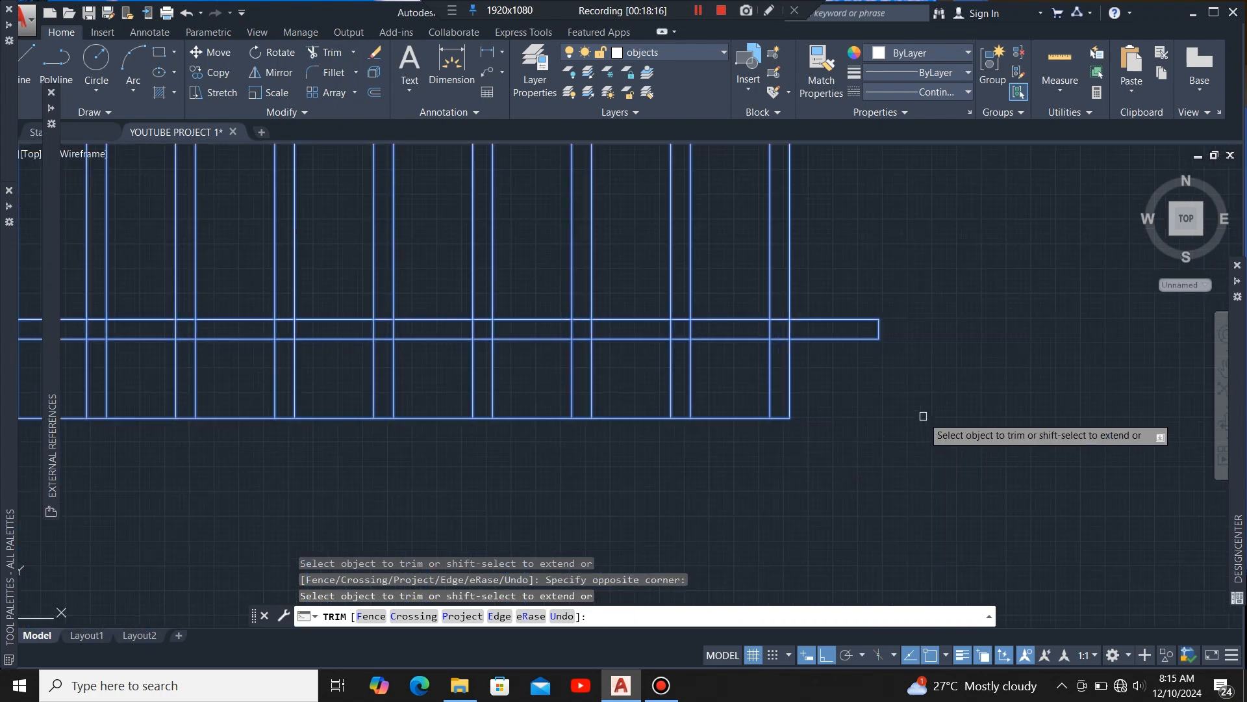
Step: Trim the railing's bottom edge between the balusters, working from the right end to the middle
scroll(875, 416, down, 3)
scroll(875, 417, up, 3)
click(903, 417)
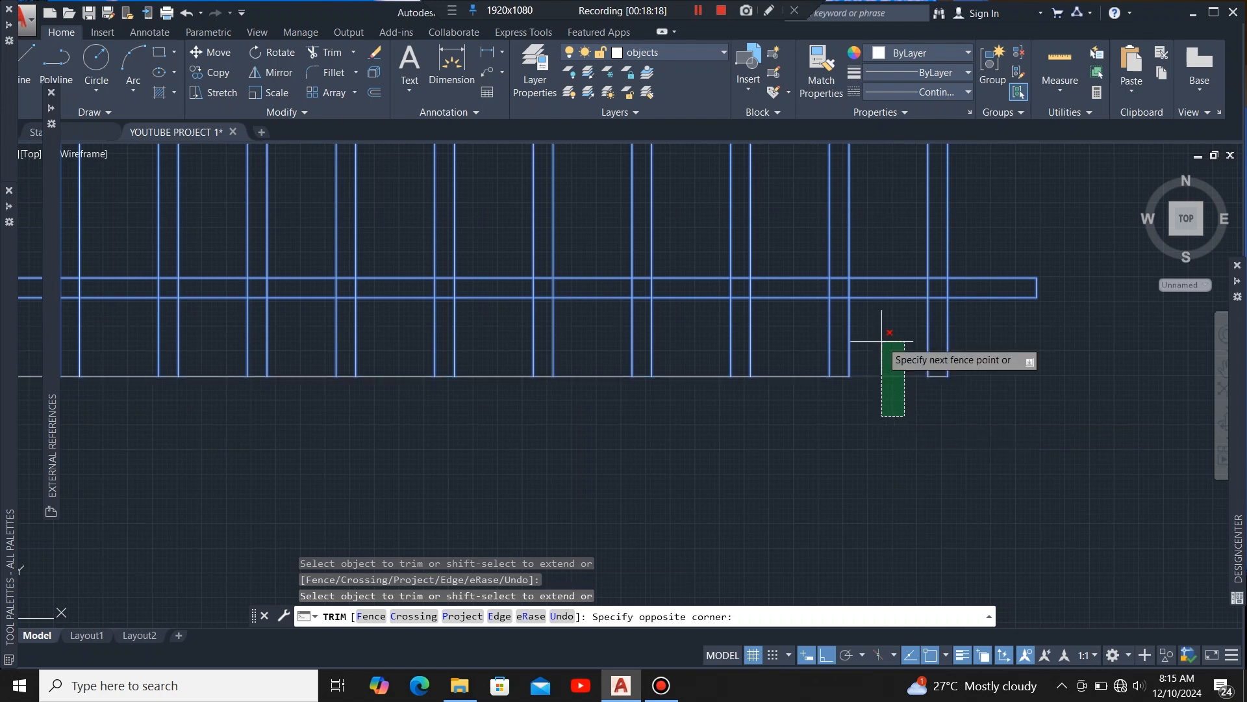
click(885, 335)
click(810, 410)
click(789, 345)
click(716, 408)
click(692, 340)
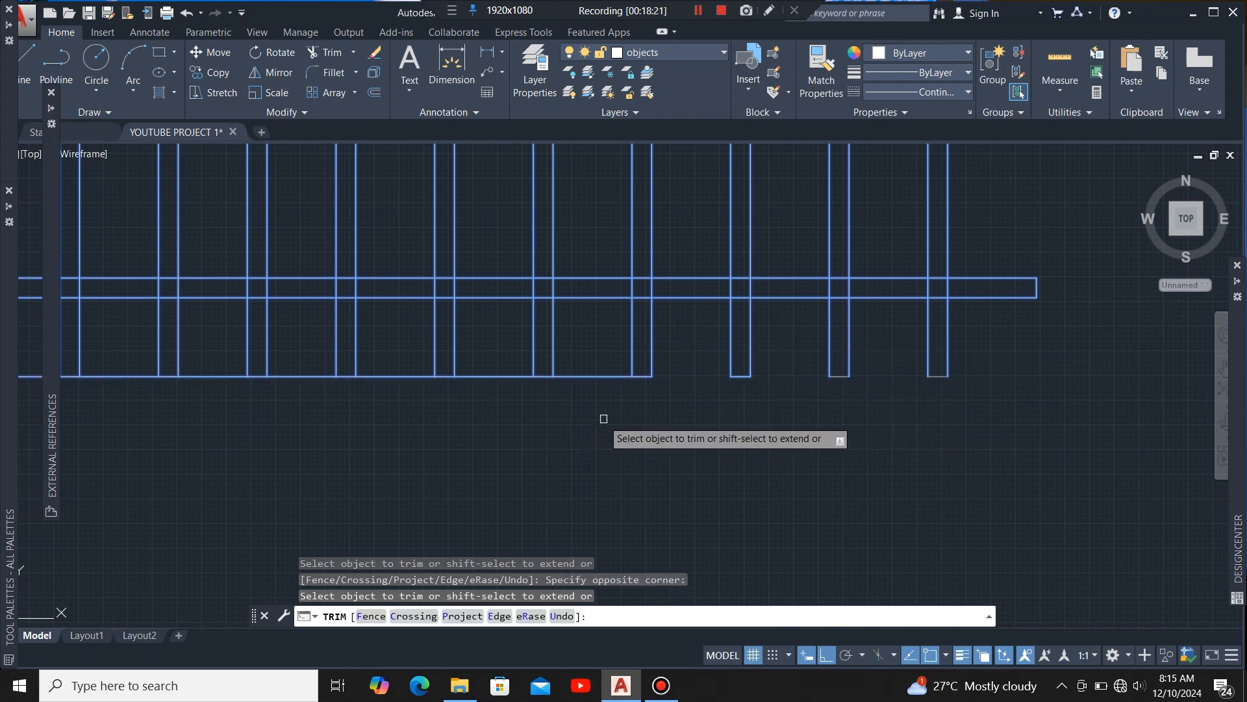
click(602, 418)
click(586, 332)
click(503, 424)
click(501, 339)
scroll(486, 396, up, 2)
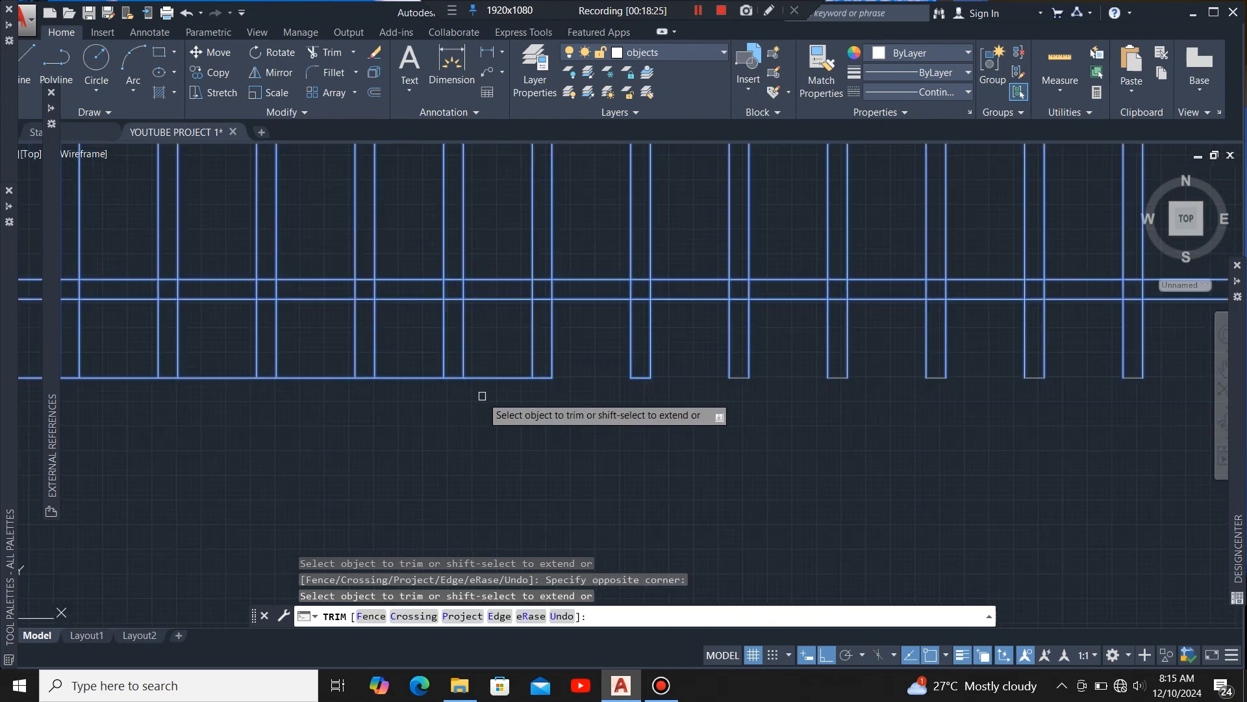
Step: Trim the remaining bottom edge between the balusters in the railing's left half, including the bottom left corner
scroll(379, 355, down, 2)
middle_drag(379, 355, 909, 354)
click(825, 384)
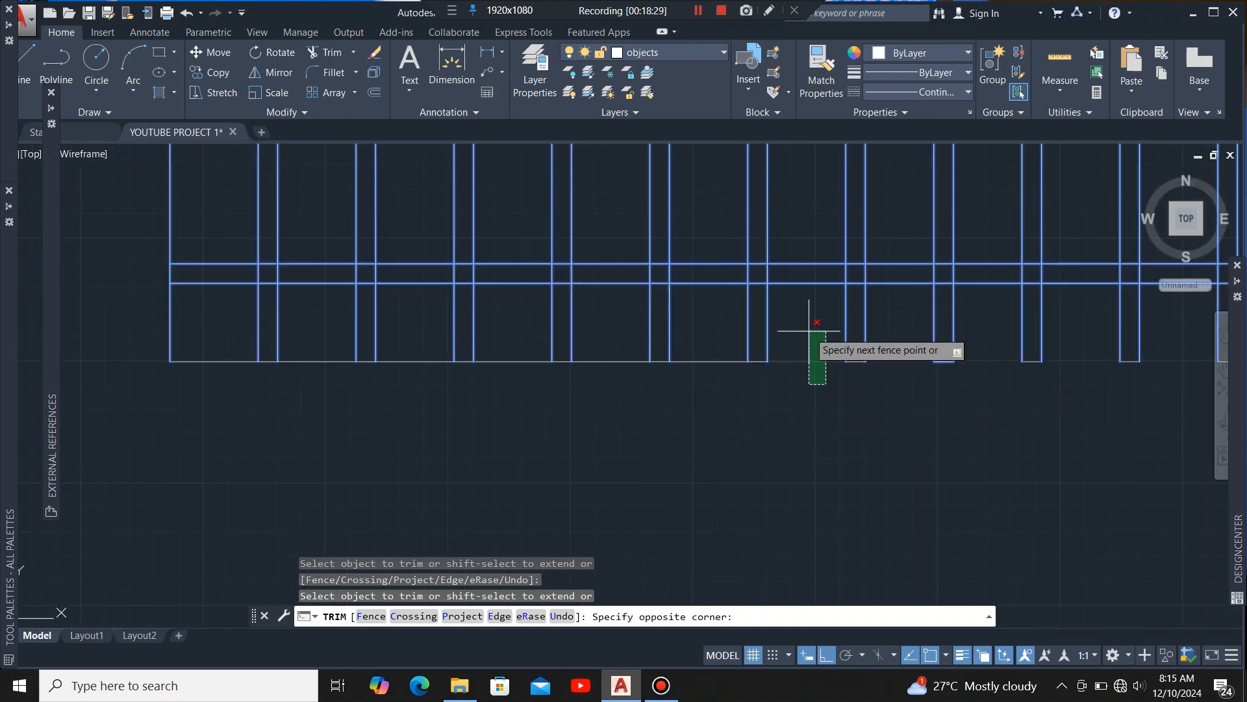
click(809, 329)
click(708, 419)
click(710, 323)
click(719, 363)
click(607, 363)
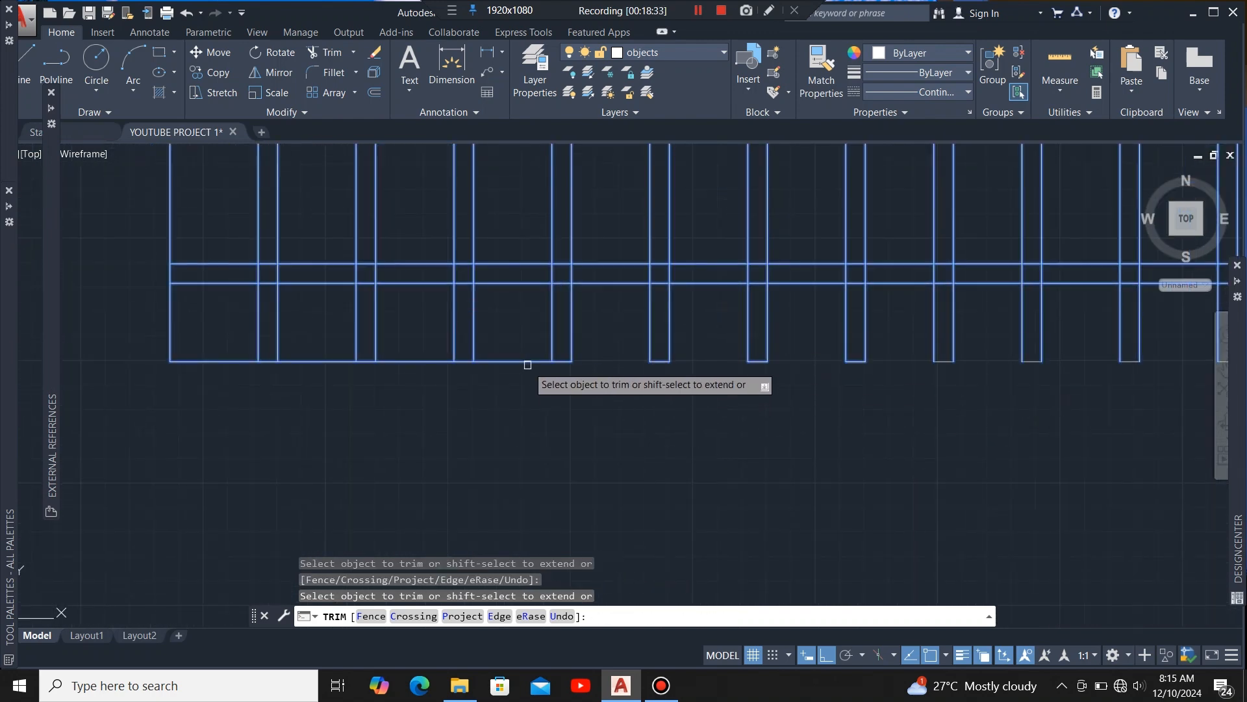
click(529, 363)
click(423, 362)
click(324, 361)
click(212, 389)
click(113, 328)
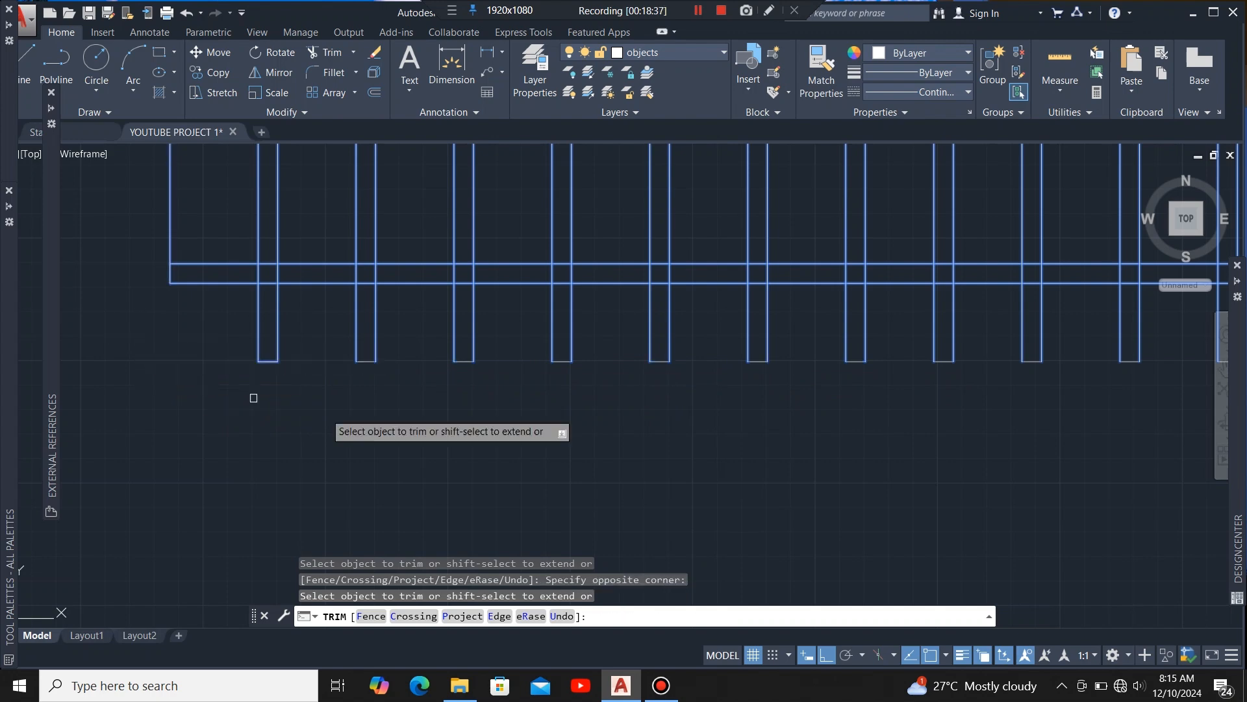
Step: Trim the railing's left end line in the gaps between the three horizontal rails
scroll(244, 293, down, 2)
middle_drag(244, 293, 582, 474)
click(567, 377)
click(517, 354)
click(563, 303)
click(523, 304)
scroll(455, 310, down, 2)
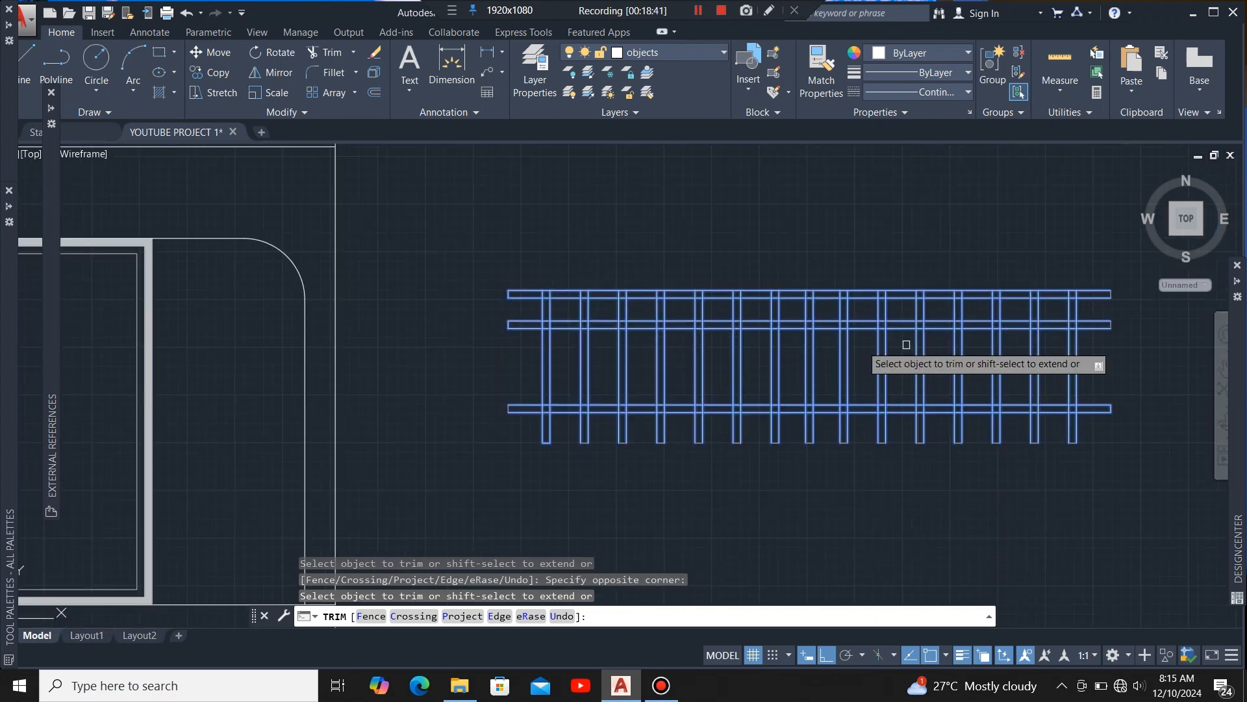
Step: Trim all the baluster lines that run through the top rail with one crossing selection
scroll(1137, 300, up, 6)
click(901, 275)
scroll(966, 284, down, 6)
scroll(408, 280, up, 6)
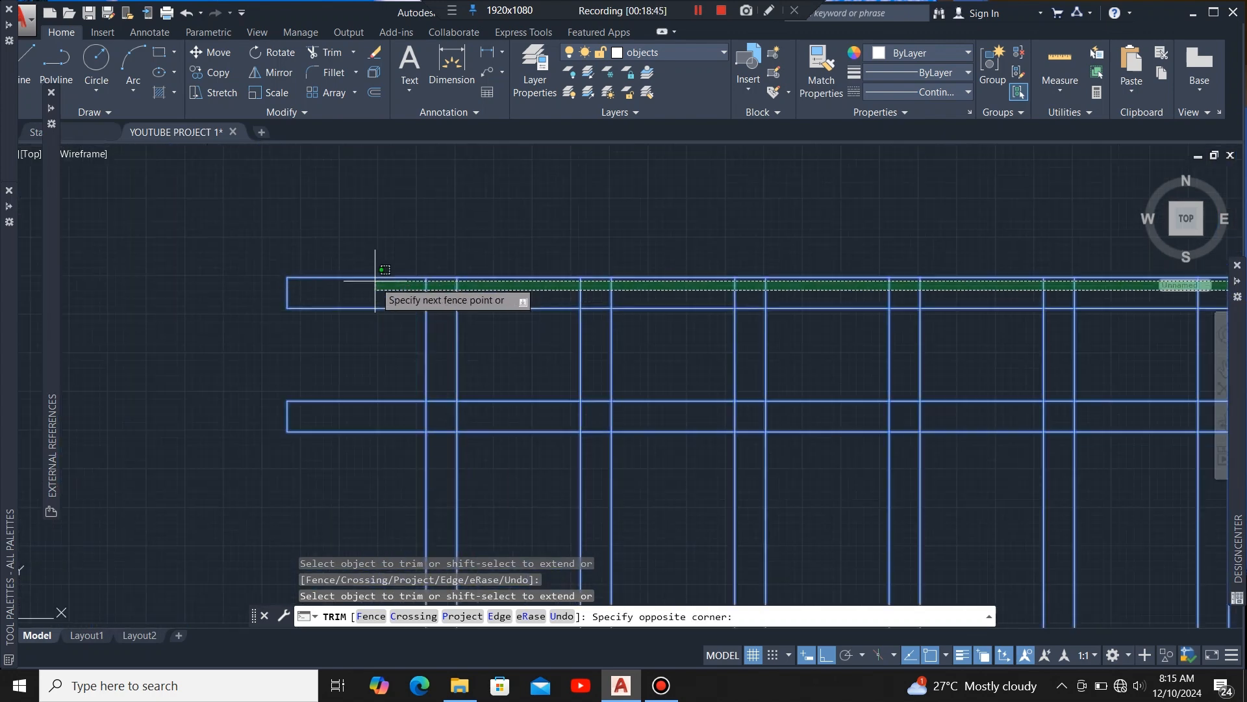
scroll(377, 280, up, 2)
click(384, 295)
scroll(482, 233, down, 6)
scroll(523, 320, down, 2)
scroll(1037, 317, up, 4)
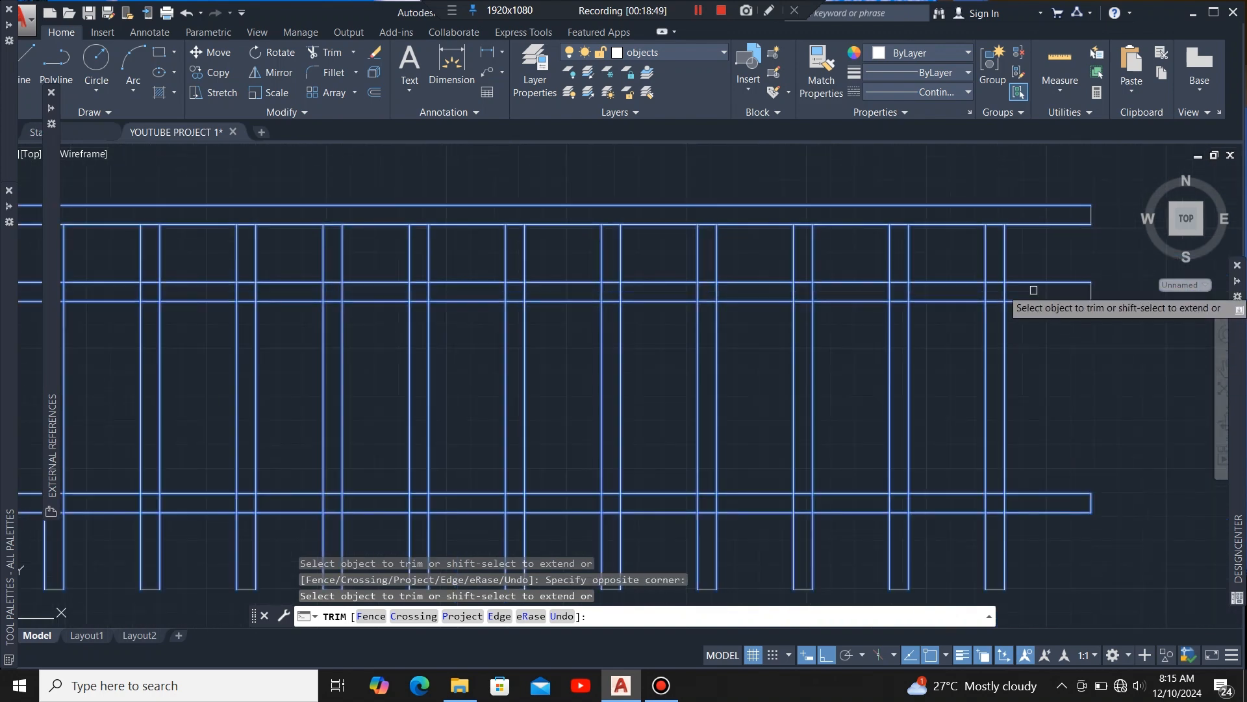
Step: Trim the baluster lines that cross the second rail
click(1005, 290)
click(1035, 286)
scroll(1025, 290, down, 6)
scroll(689, 291, up, 6)
scroll(587, 283, down, 8)
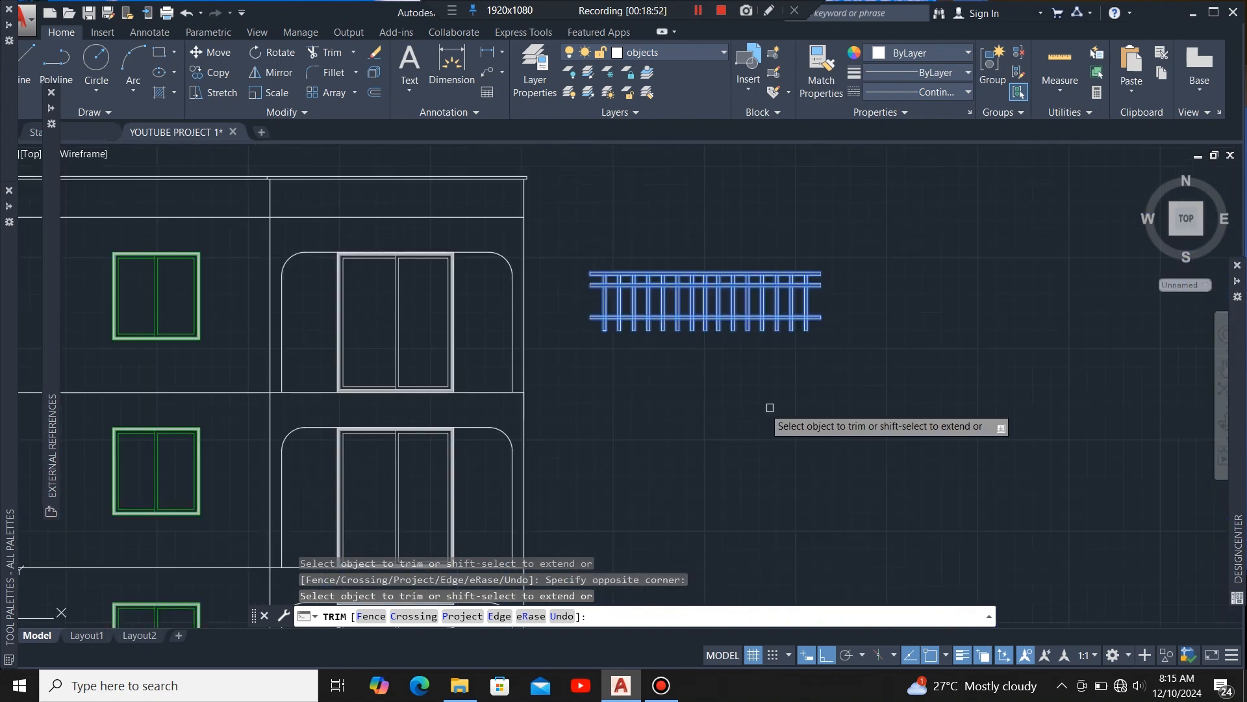
Step: Trim the baluster lines that cross the lower rail and end the Trim command
scroll(822, 318, up, 8)
scroll(873, 332, down, 6)
scroll(521, 330, up, 6)
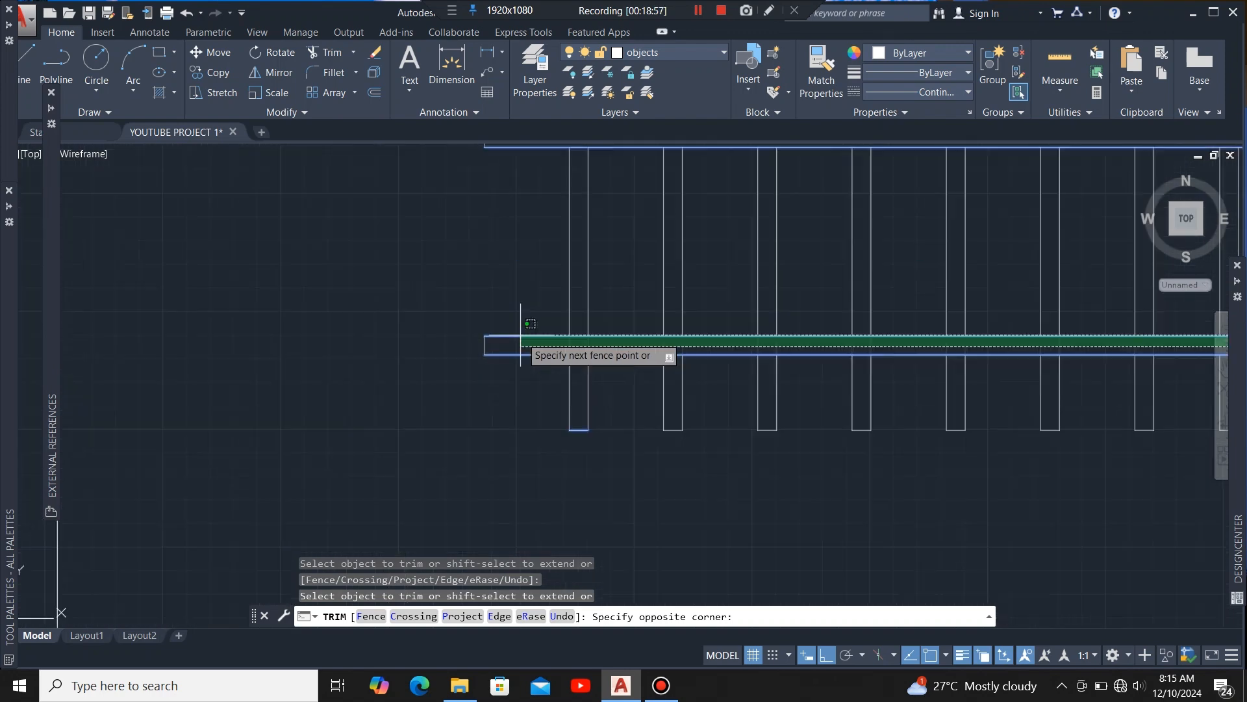
click(531, 344)
scroll(529, 350, down, 6)
scroll(722, 390, up, 2)
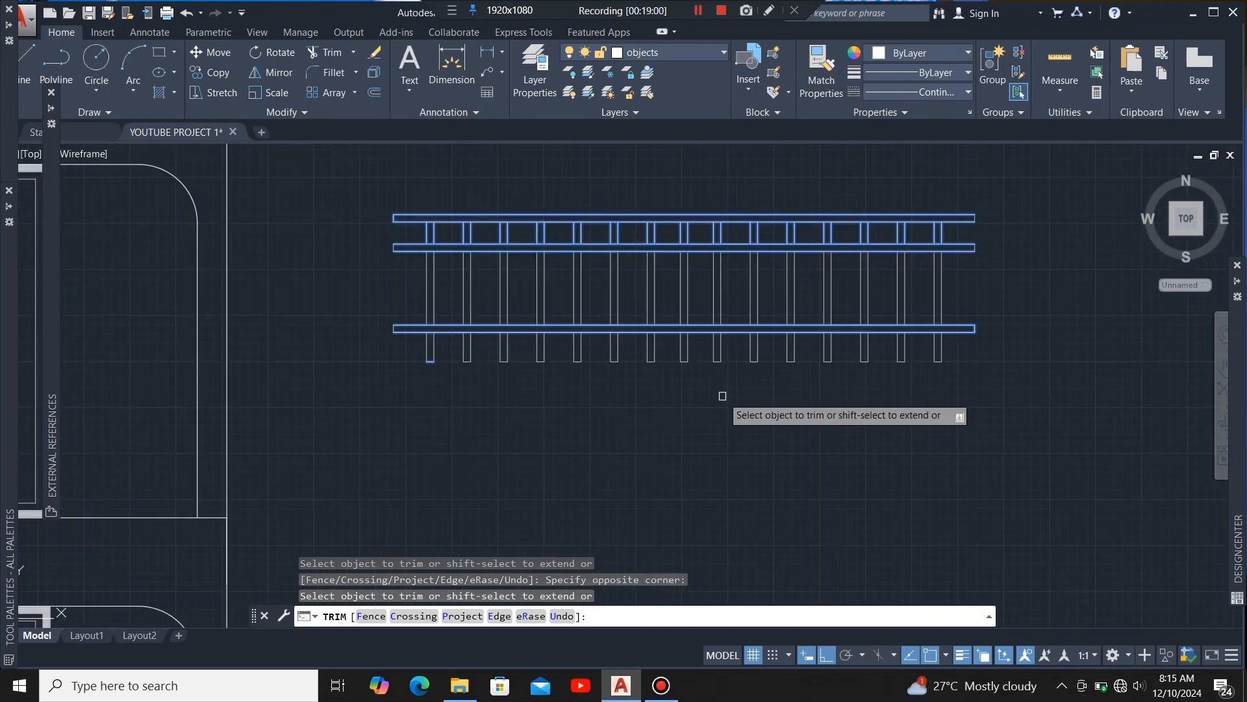
key(Escape)
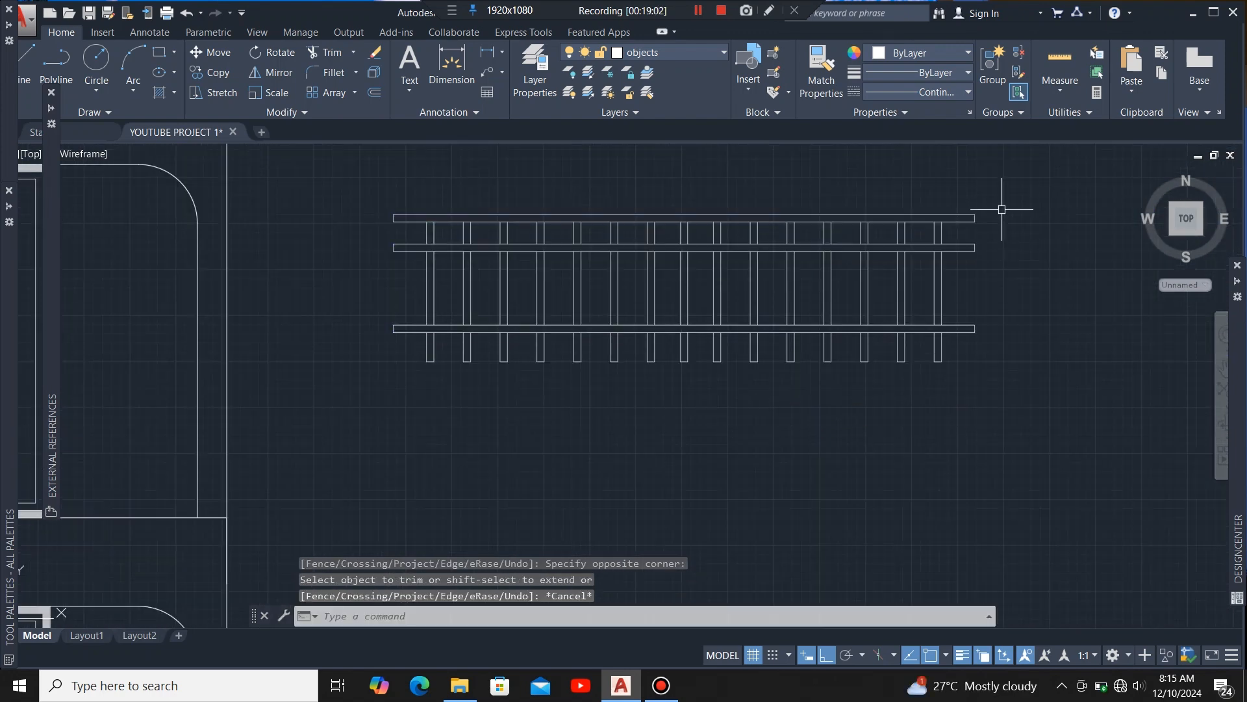
Step: Define the whole railing as a block named "gaurd rail", with its base point at the bottom-left corner of the first baluster
click(1008, 174)
click(308, 474)
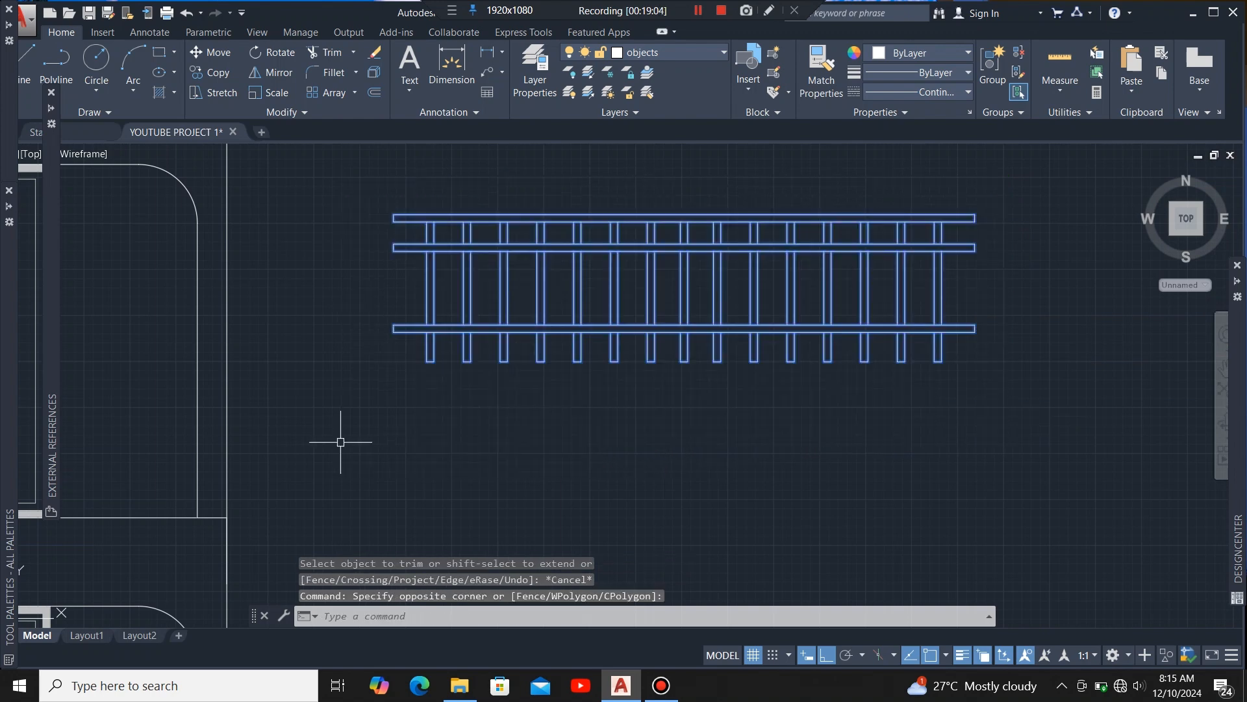
scroll(820, 379, down, 1)
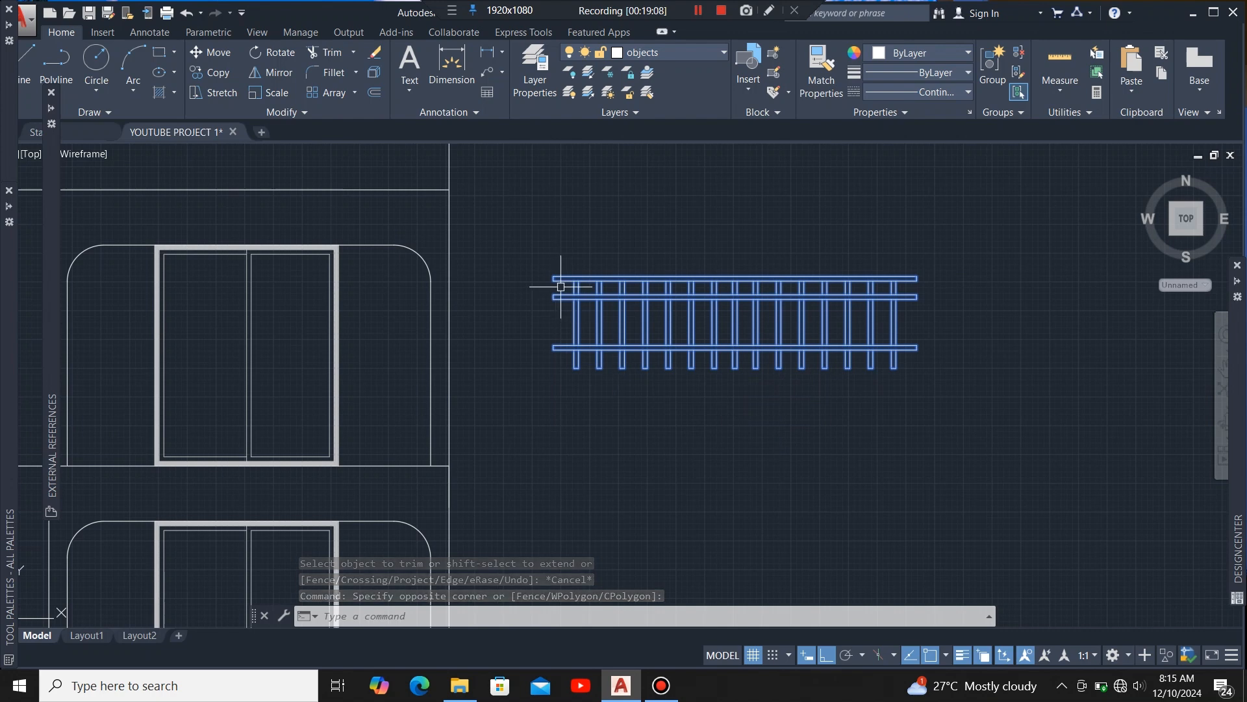
scroll(556, 281, up, 2)
scroll(577, 305, down, 2)
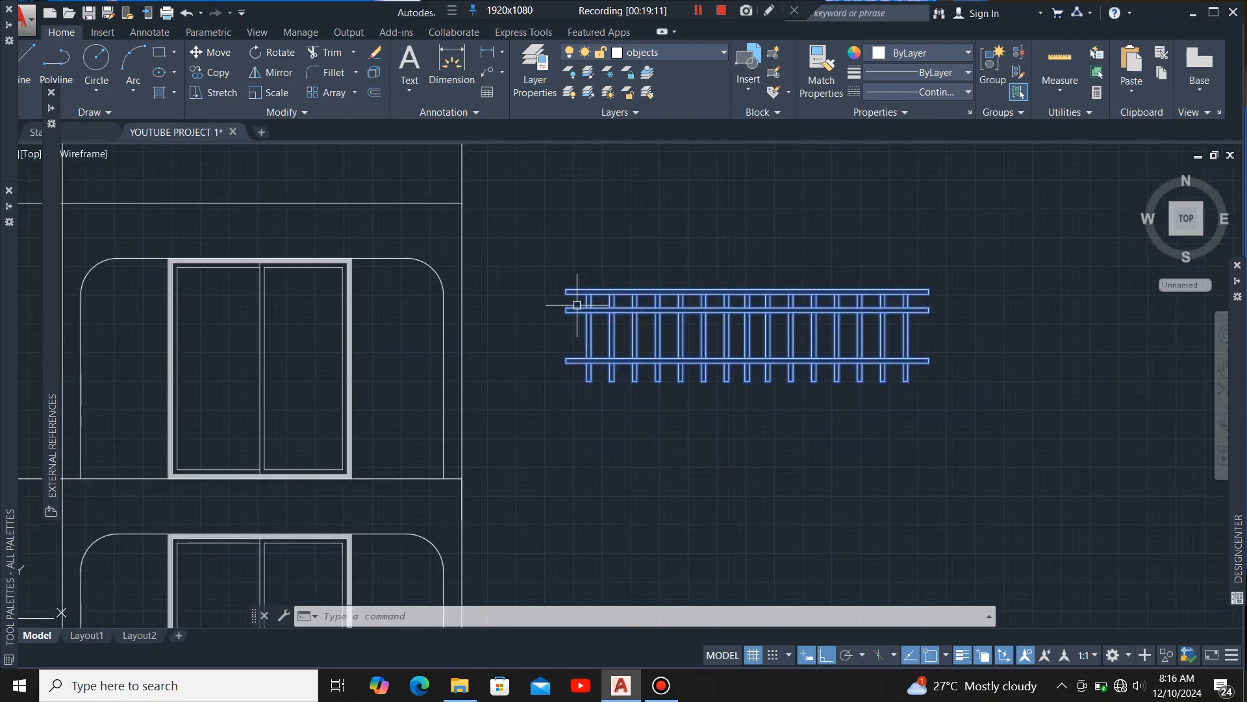
scroll(832, 266, down, 2)
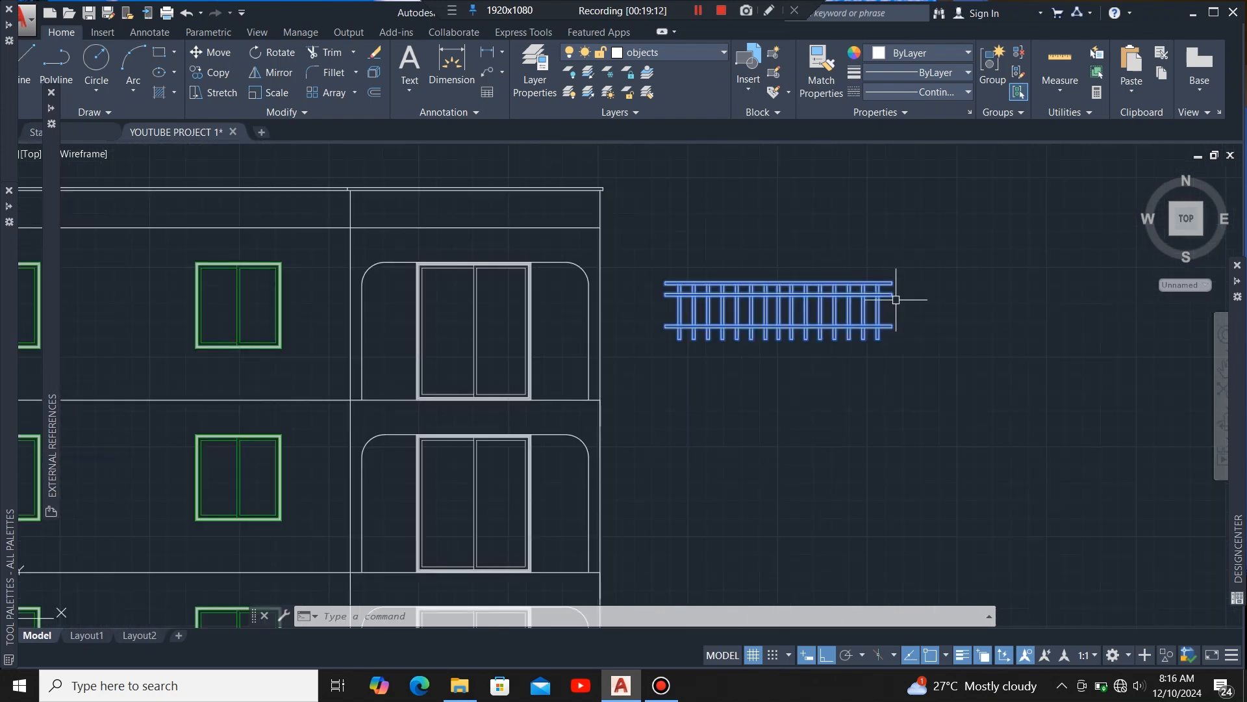
scroll(943, 303, down, 2)
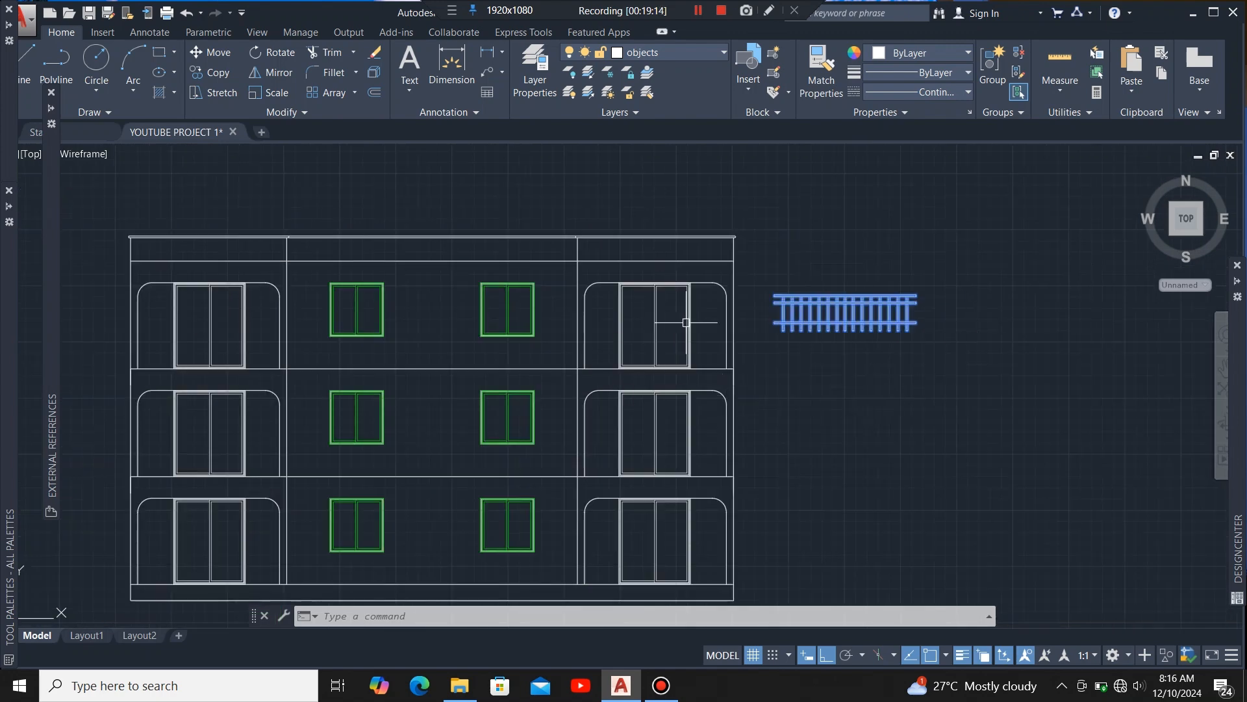
scroll(702, 325, down, 2)
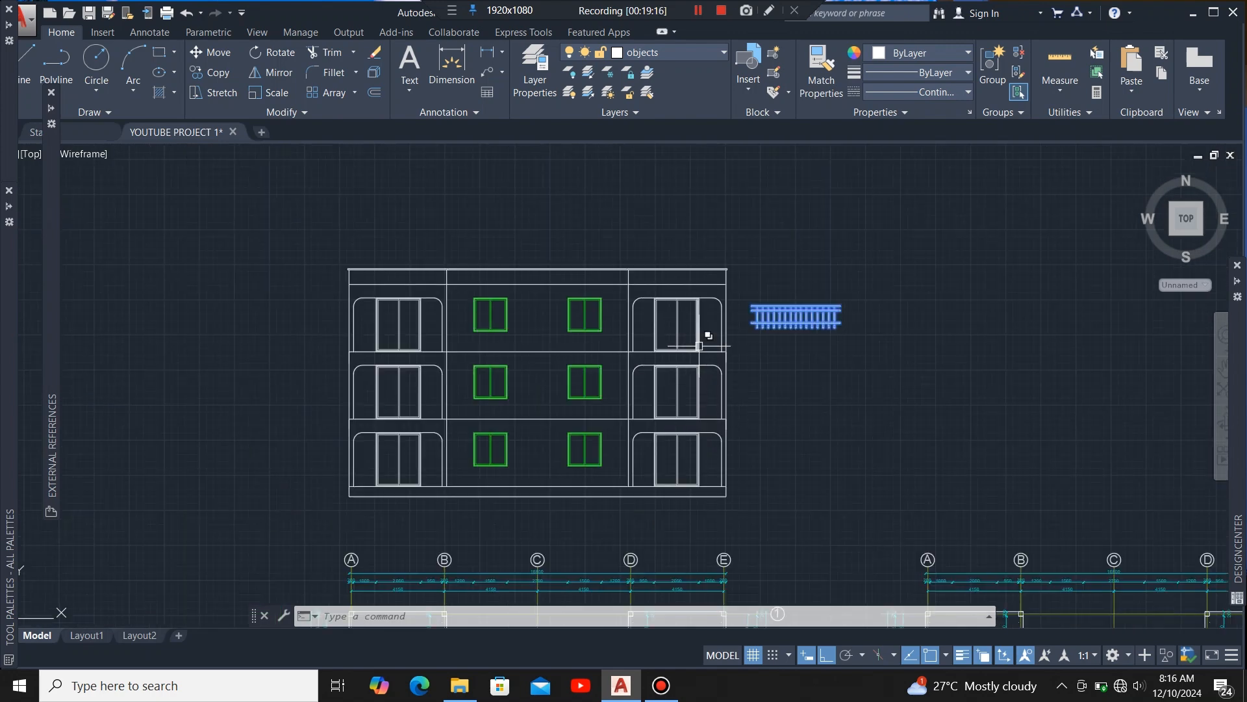
scroll(702, 334, up, 2)
scroll(696, 334, down, 2)
scroll(813, 289, up, 5)
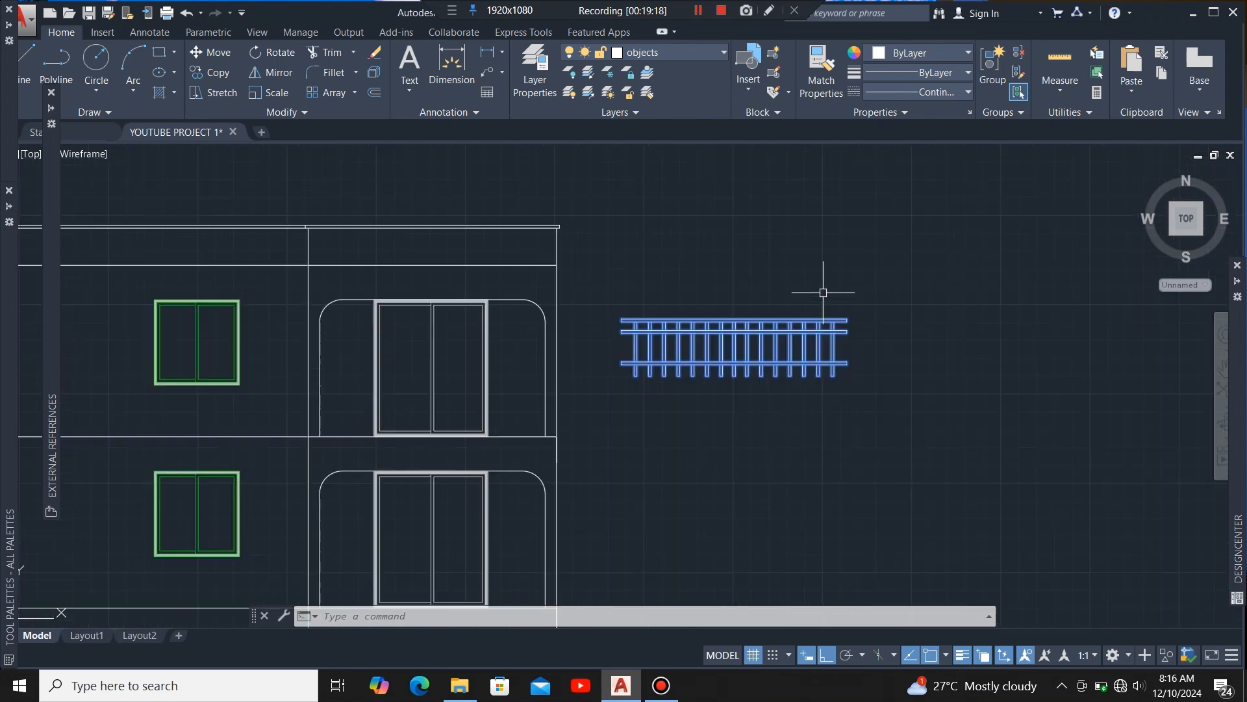
scroll(779, 375, up, 3)
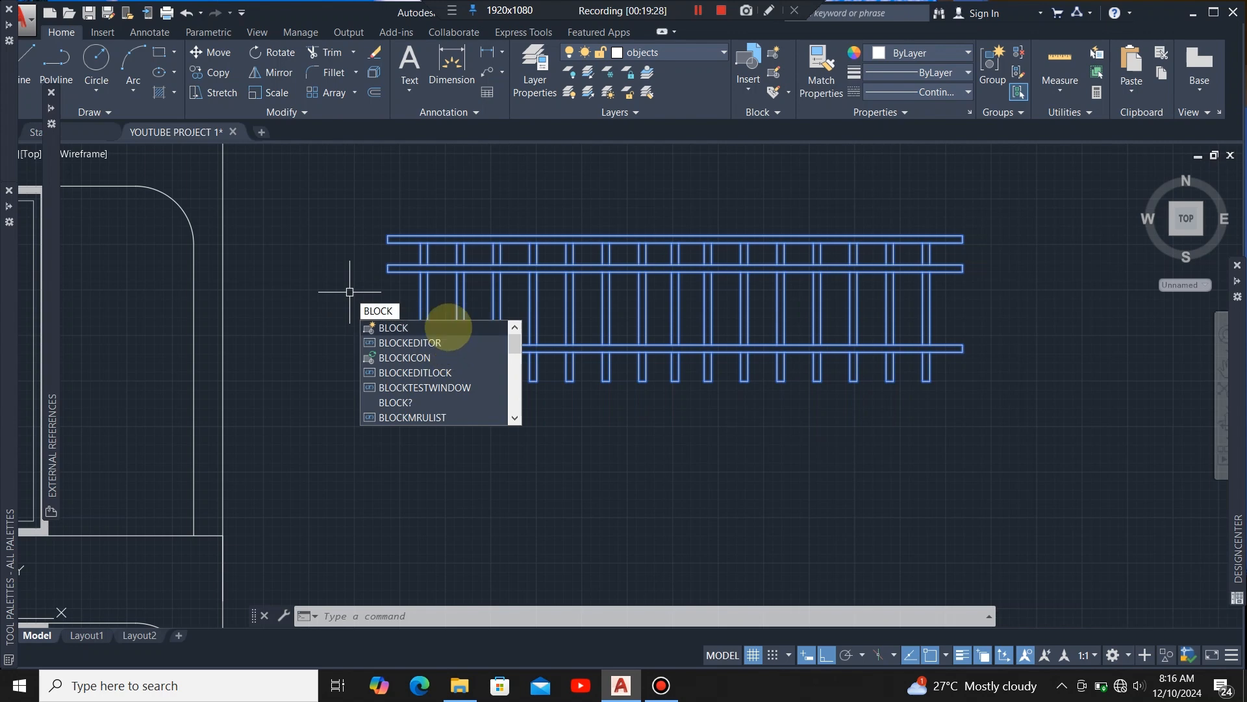
click(446, 328)
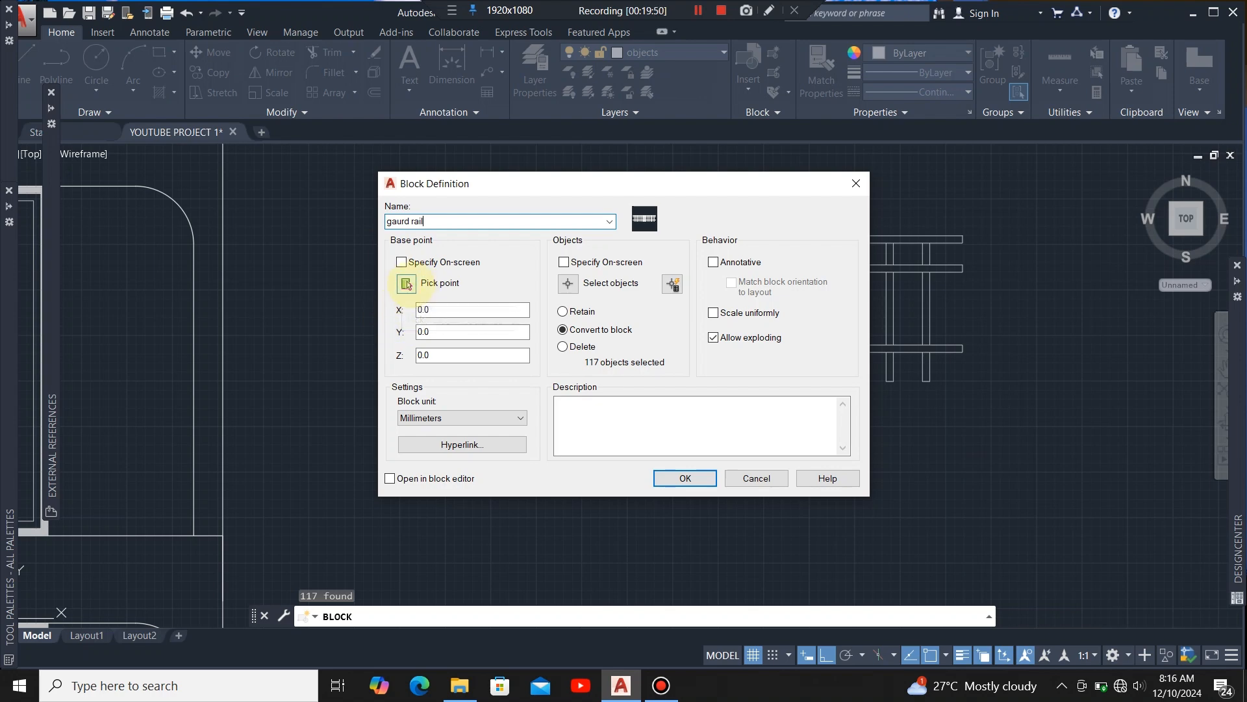
click(406, 283)
scroll(406, 393, up, 5)
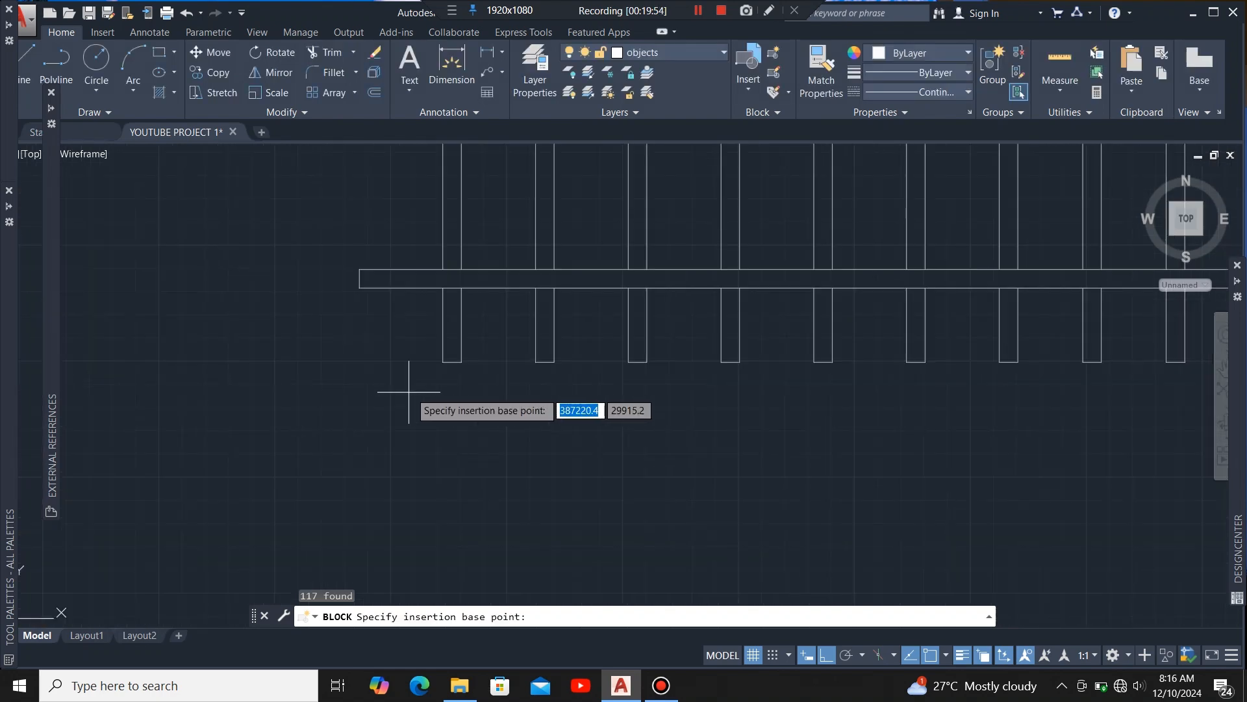
click(444, 361)
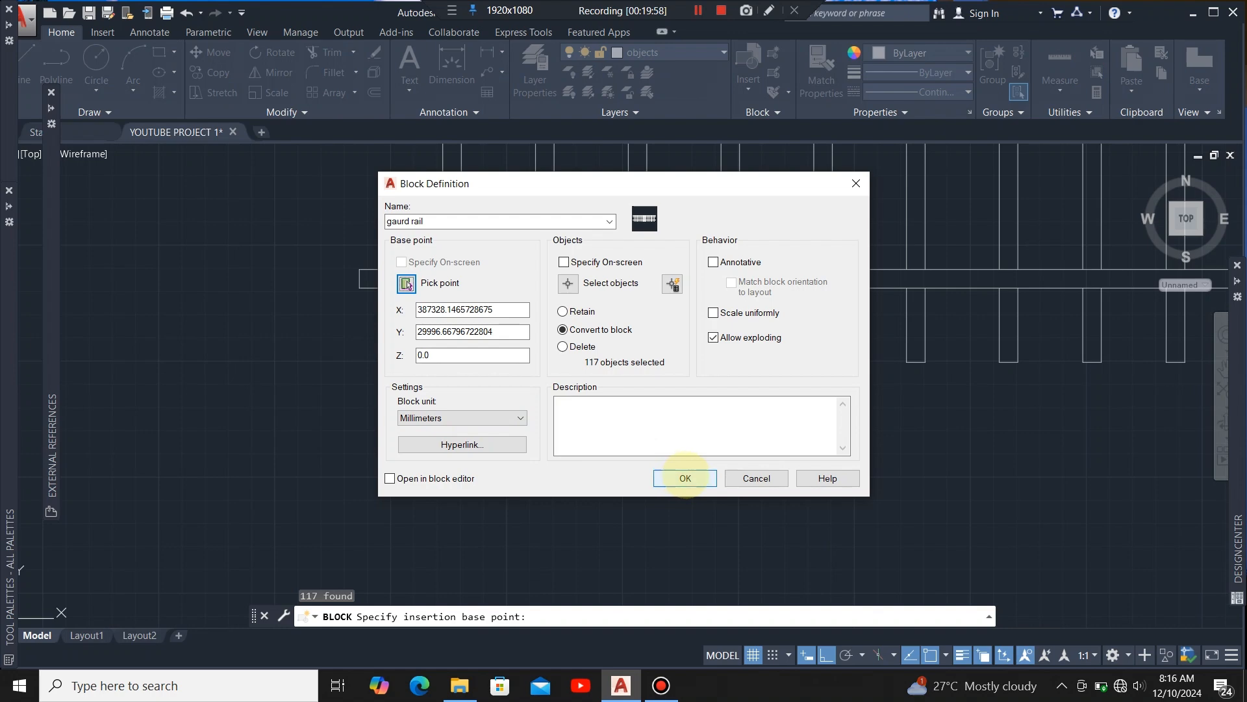
click(685, 479)
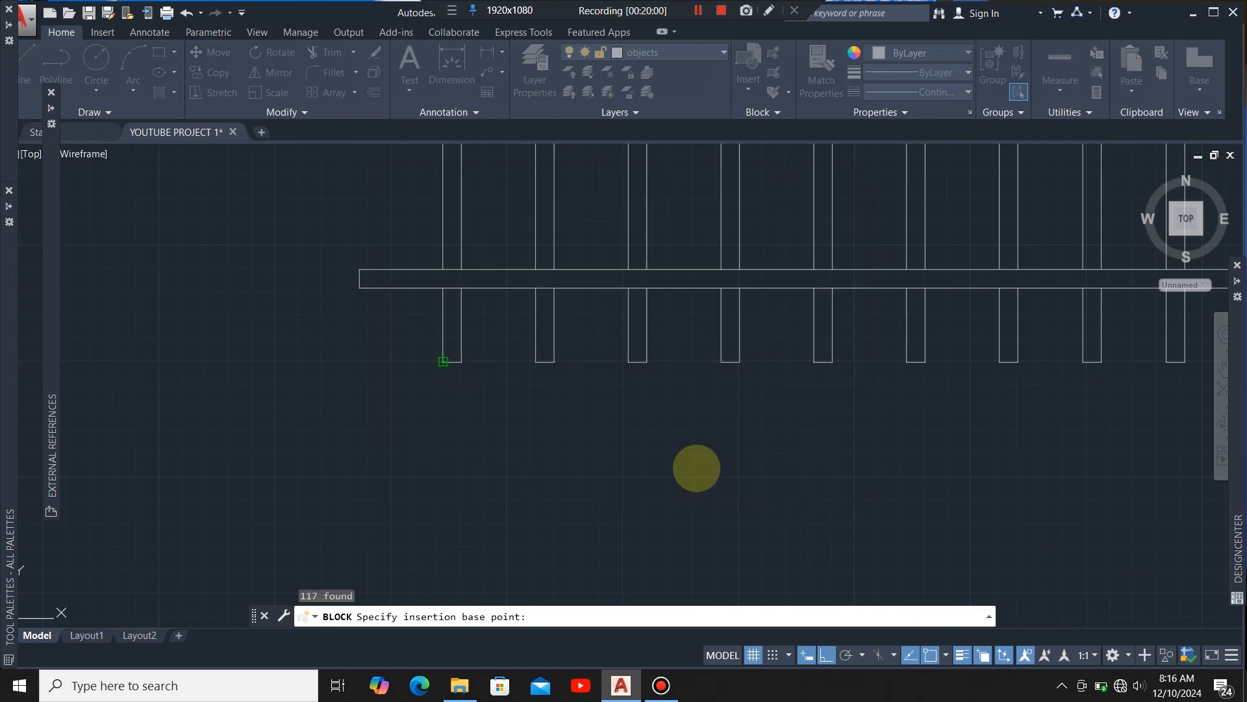
Step: Delete the railing block beside the elevation
scroll(552, 396, down, 10)
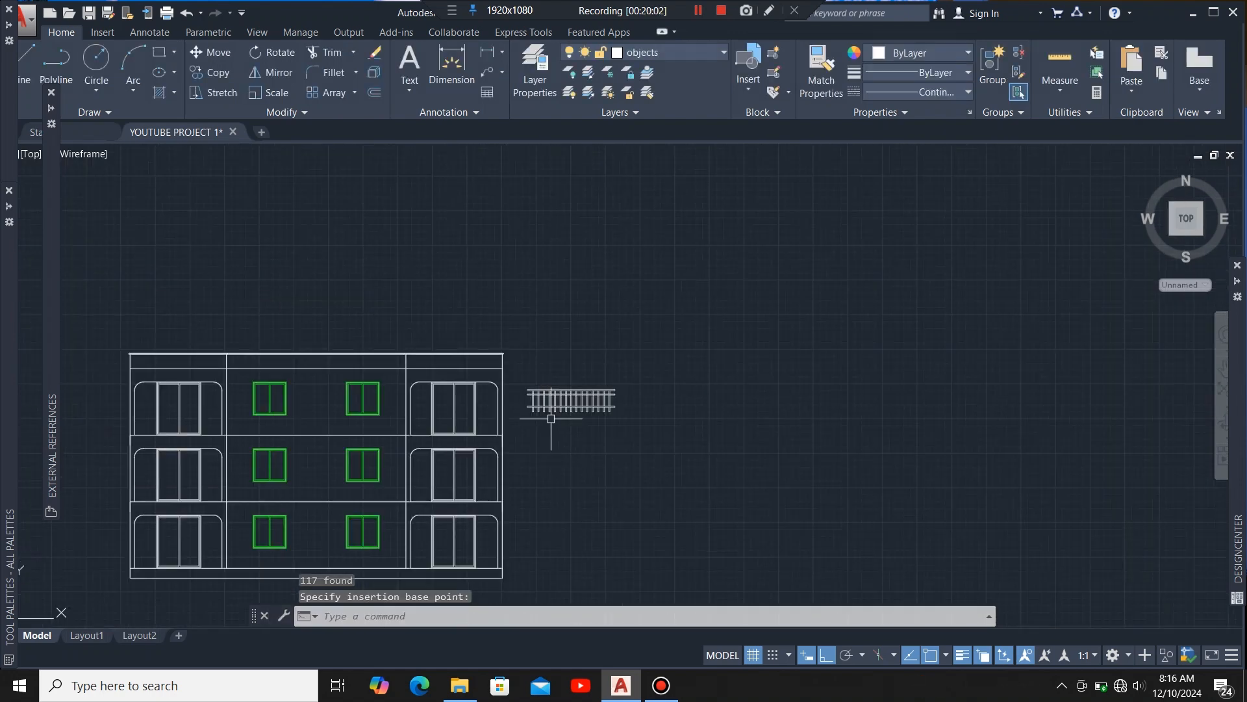
scroll(565, 406, up, 8)
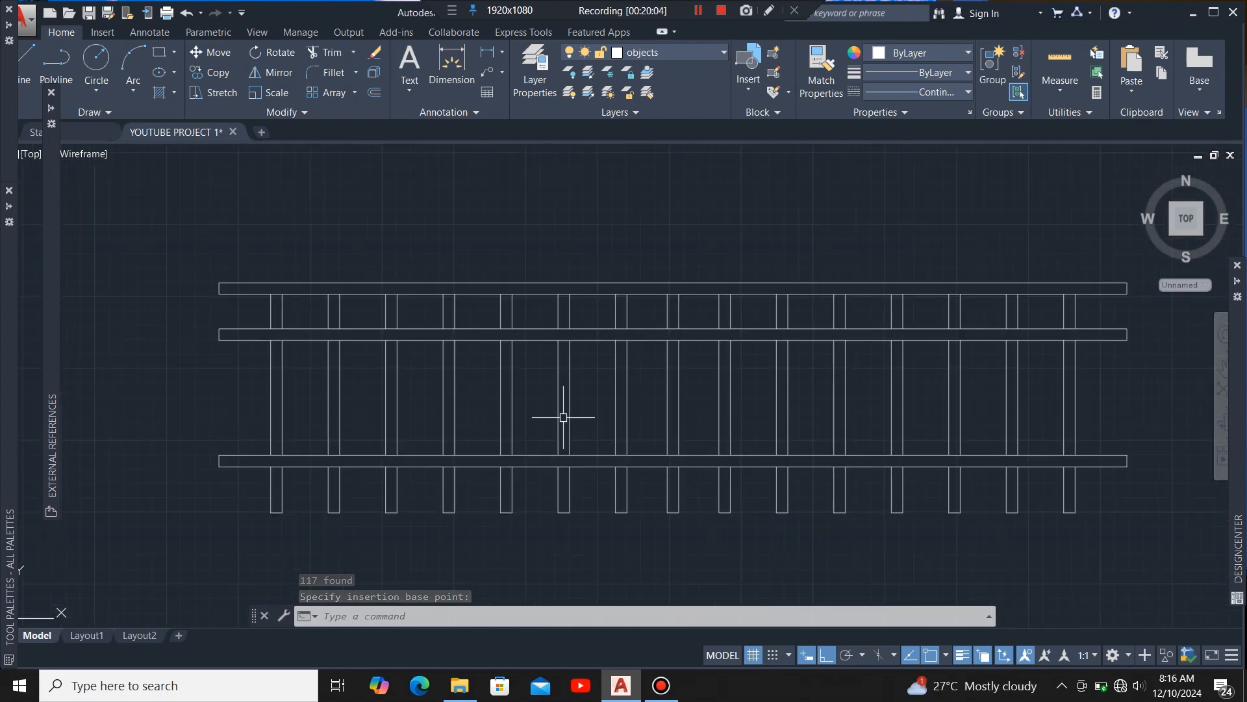
click(566, 408)
scroll(724, 246, down, 6)
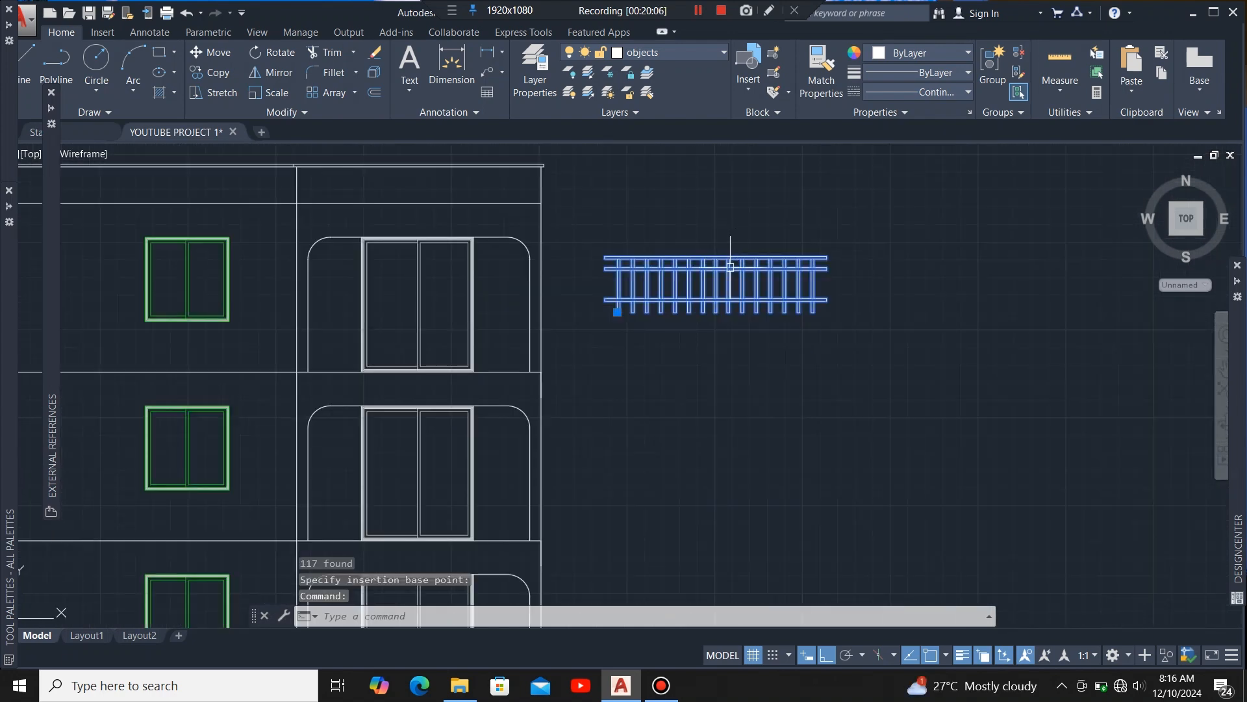
scroll(704, 259, up, 2)
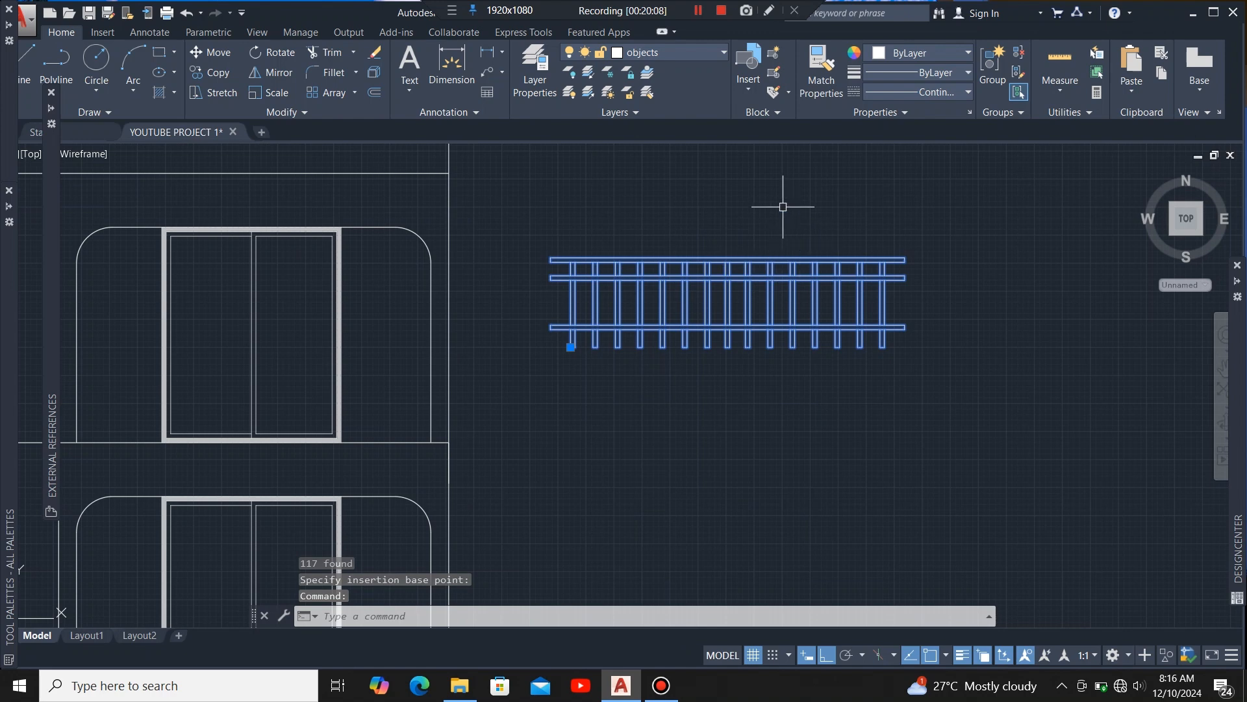
key(Delete)
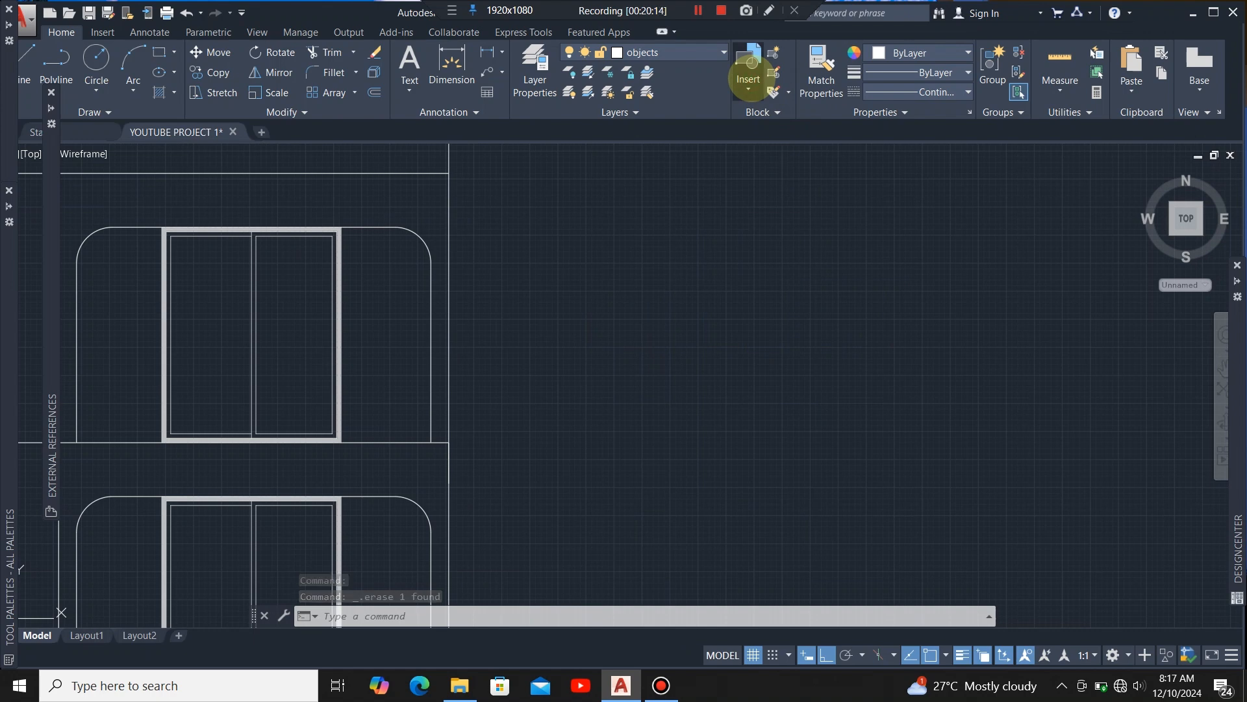
Step: Insert the "gaurd rail" block on the floor line of the ground-floor left balcony
click(748, 69)
scroll(820, 205, down, 1)
scroll(819, 205, down, 4)
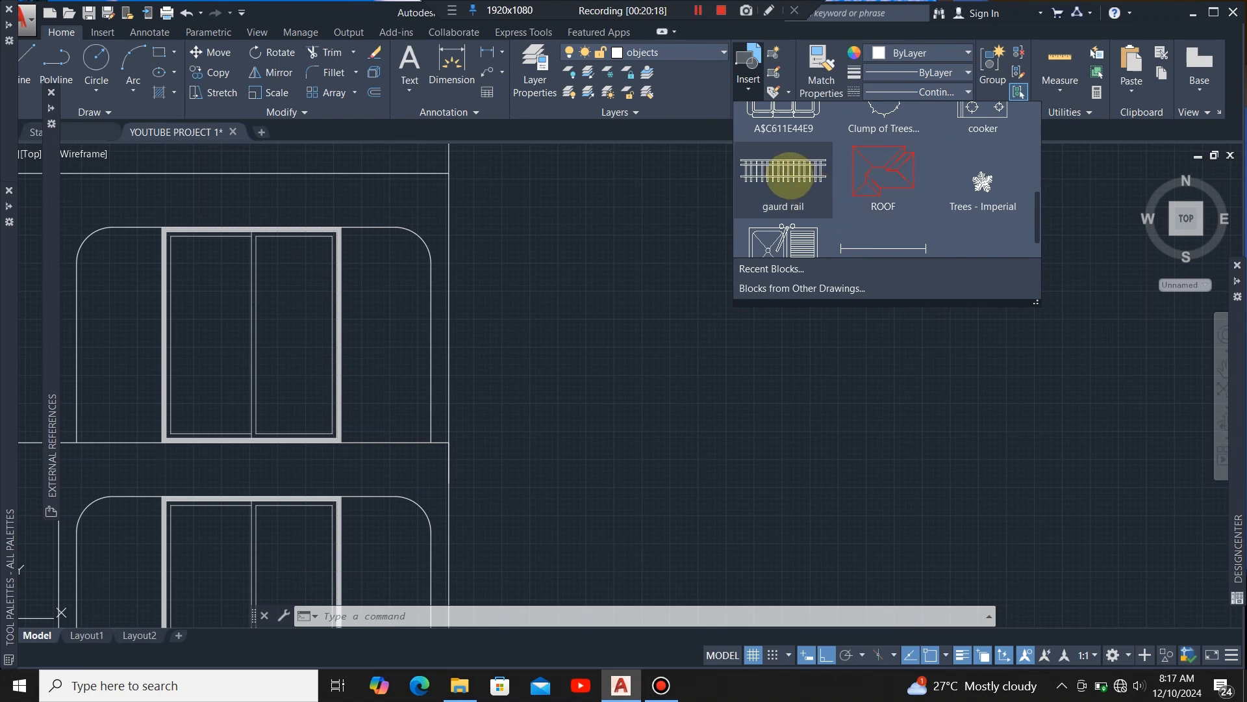
click(789, 175)
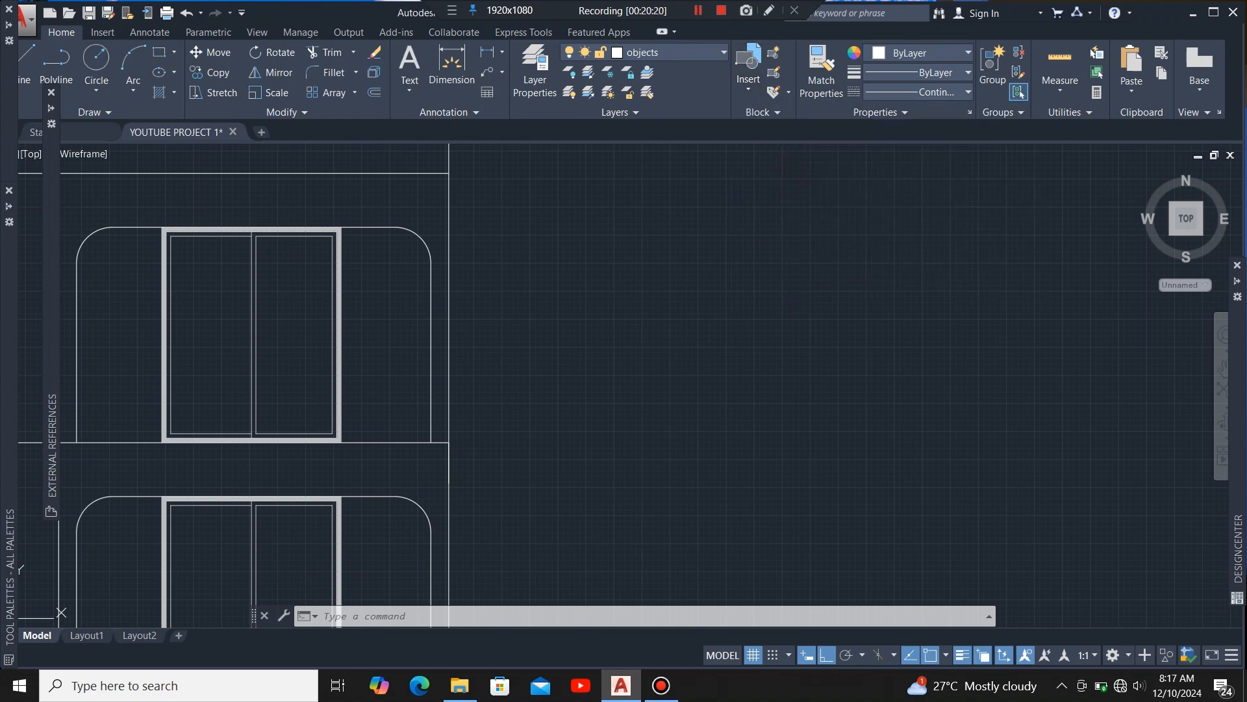
scroll(788, 283, down, 5)
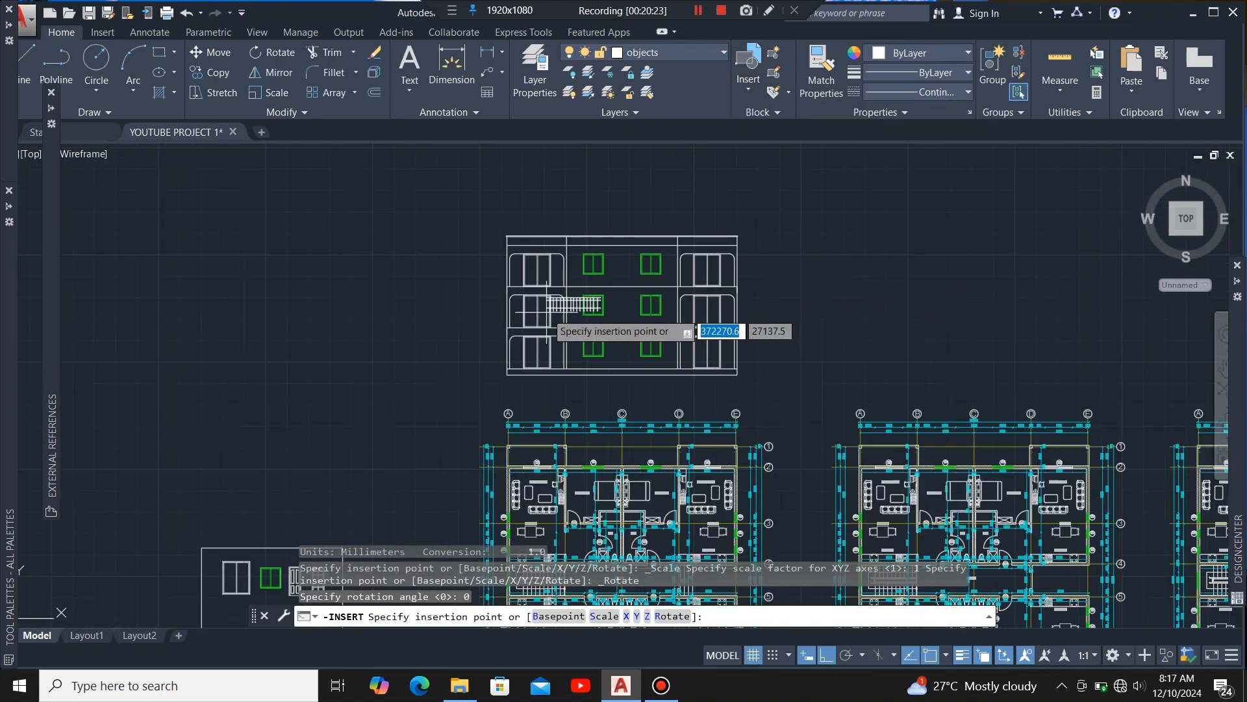
scroll(494, 367, up, 8)
scroll(479, 372, up, 5)
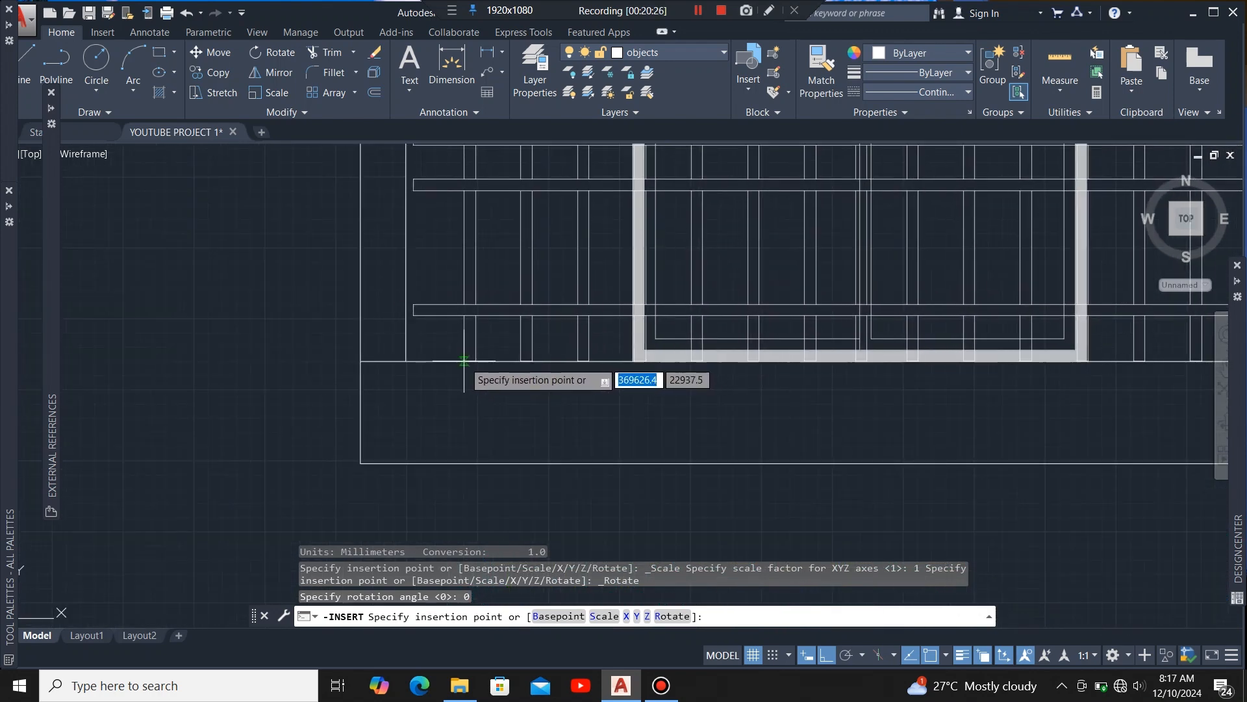
click(510, 415)
Step: Move the inserted railing horizontally so its left end meets the left edge of the balcony opening
scroll(558, 416, down, 3)
scroll(621, 385, up, 3)
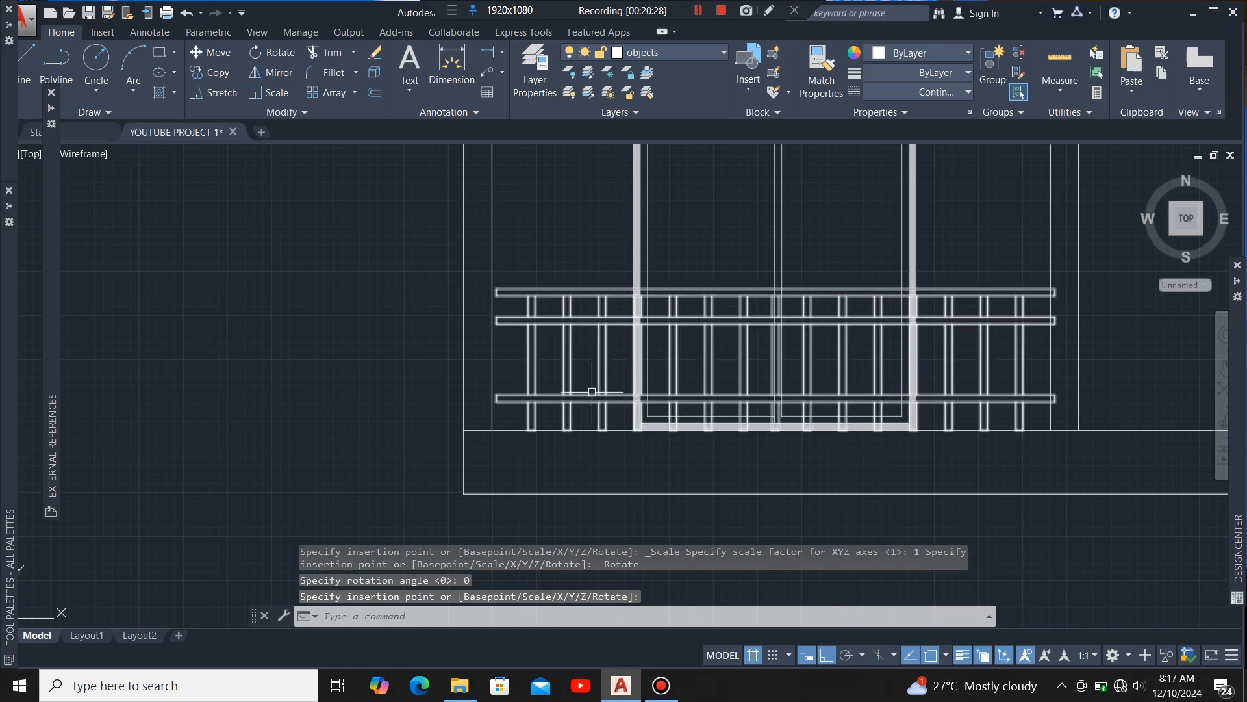
click(591, 394)
scroll(488, 293, up, 4)
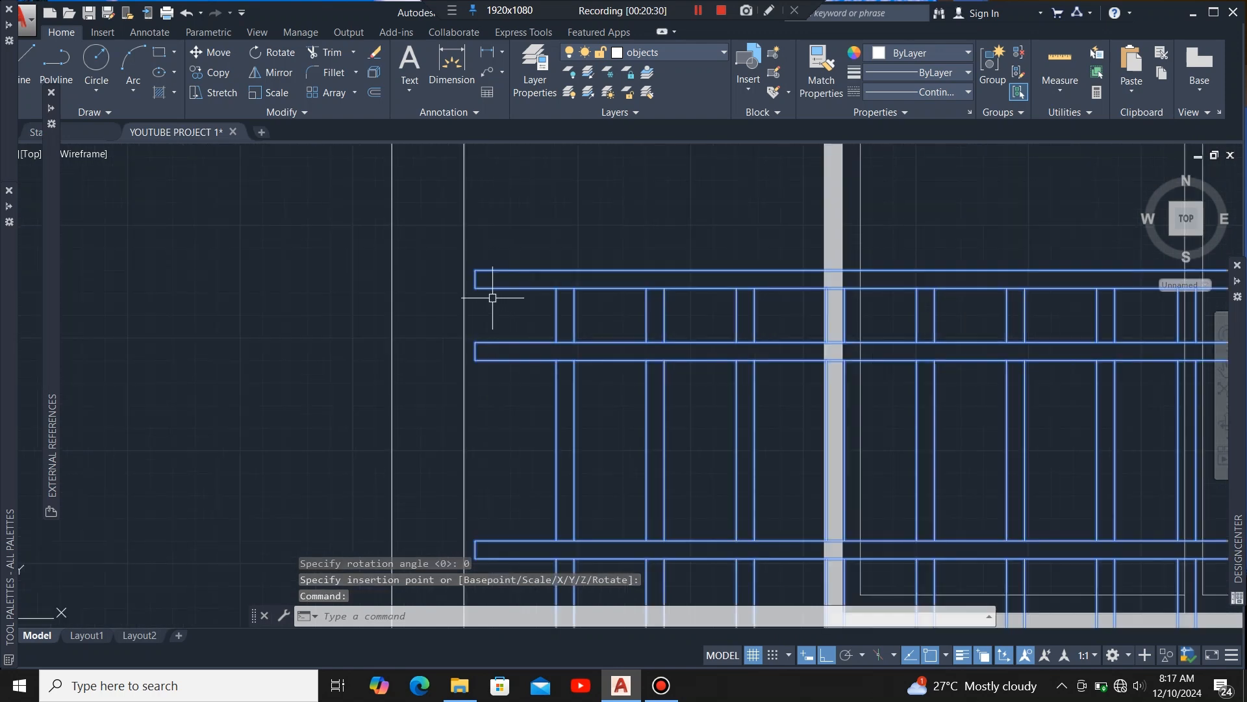
click(212, 52)
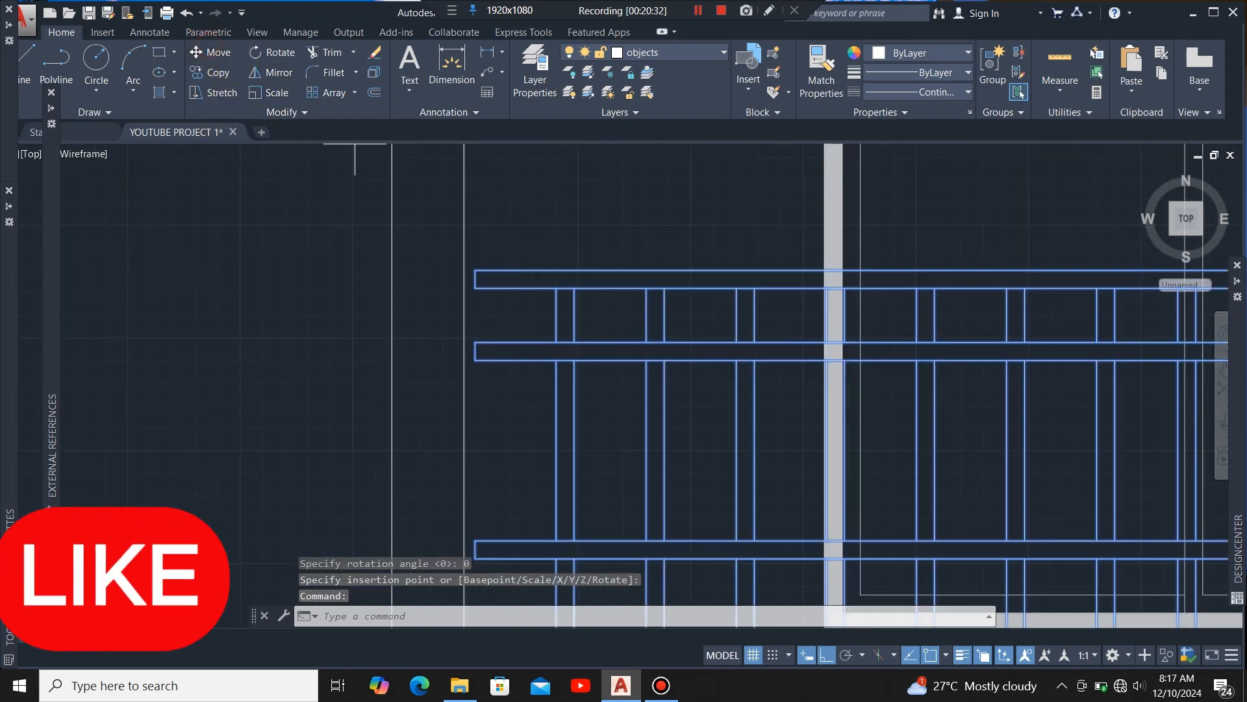
scroll(446, 295, up, 5)
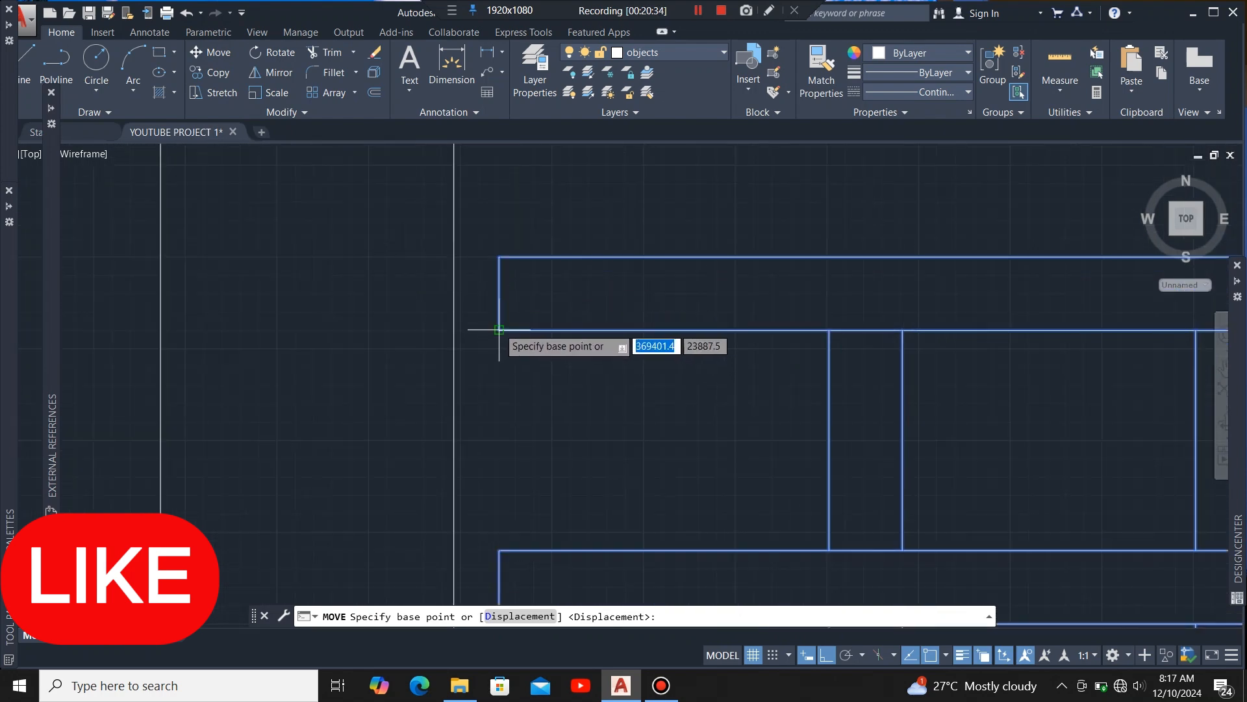
click(499, 329)
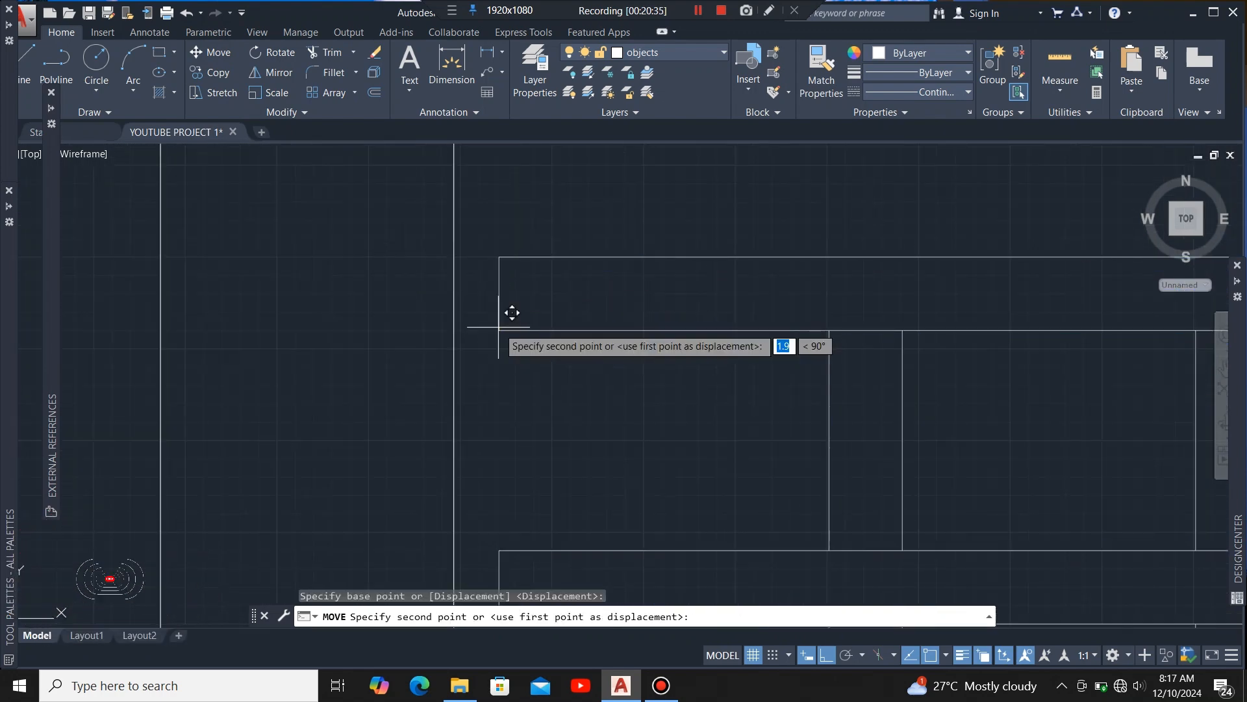
click(468, 315)
scroll(385, 328, down, 3)
scroll(701, 311, up, 3)
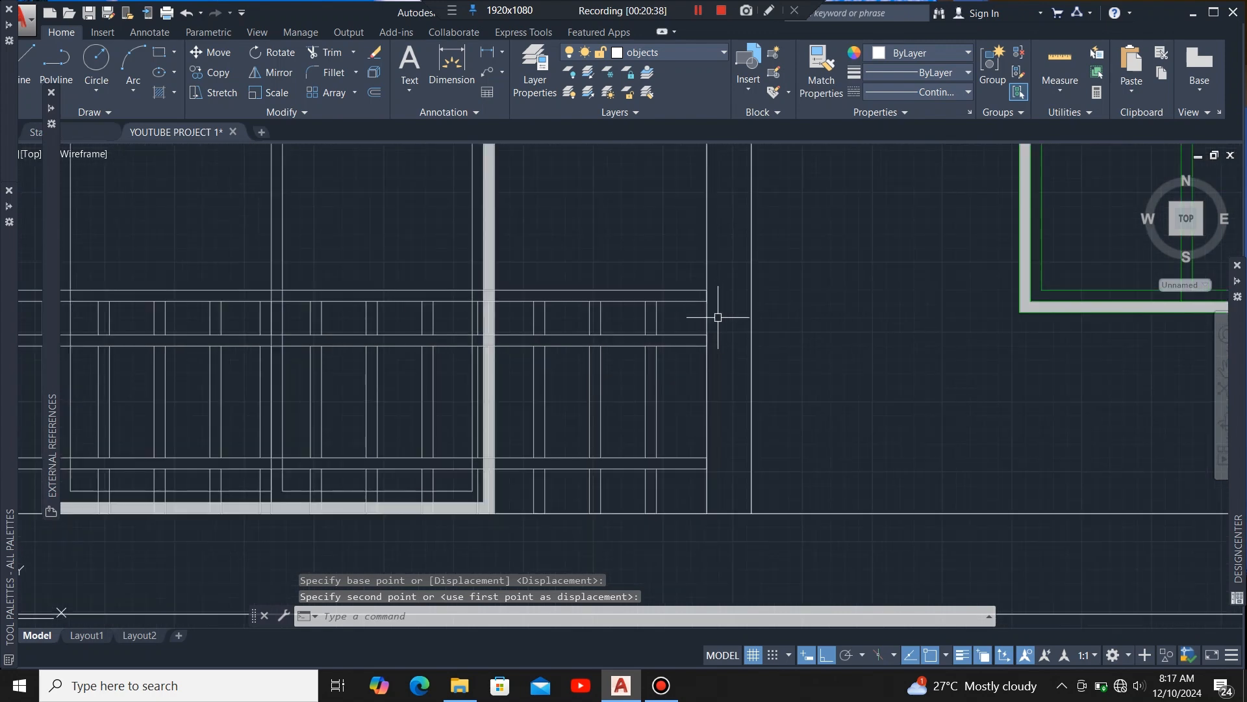
Step: Copy the railing by its lower rail's right end to the right edge of the ground-floor right balcony opening and end Copy
scroll(717, 314, down, 4)
scroll(659, 320, up, 2)
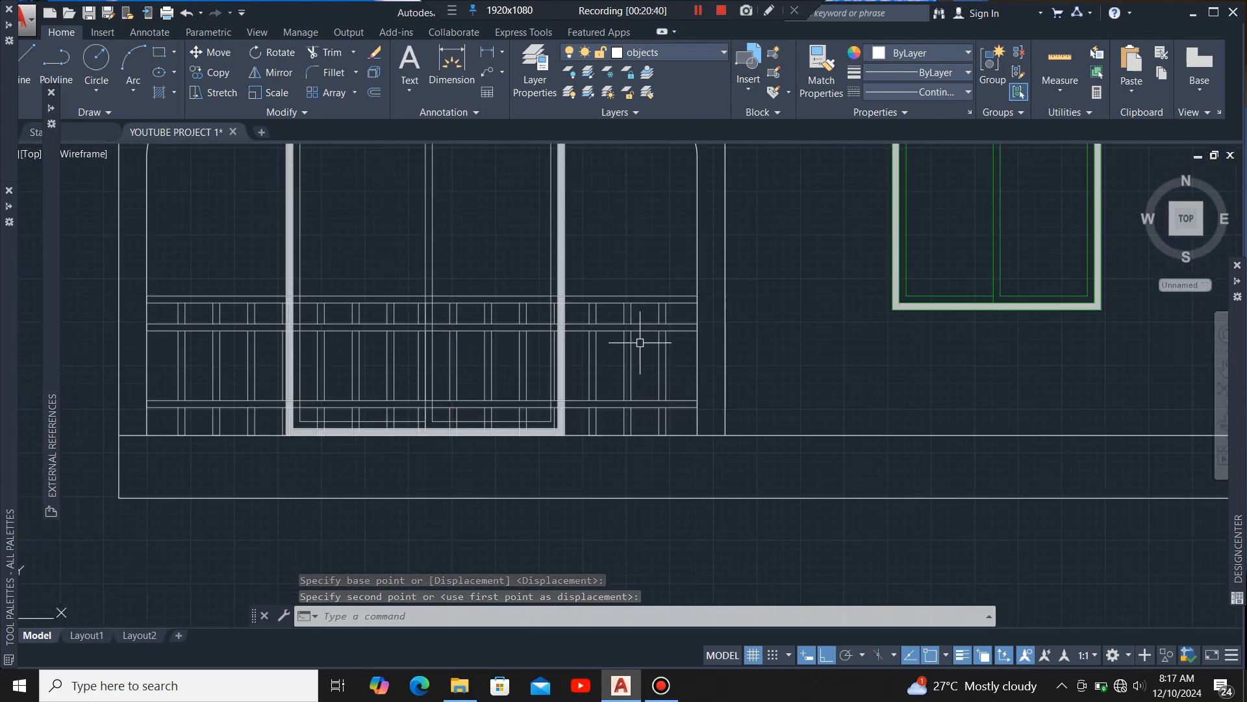
click(640, 333)
scroll(556, 378, down, 5)
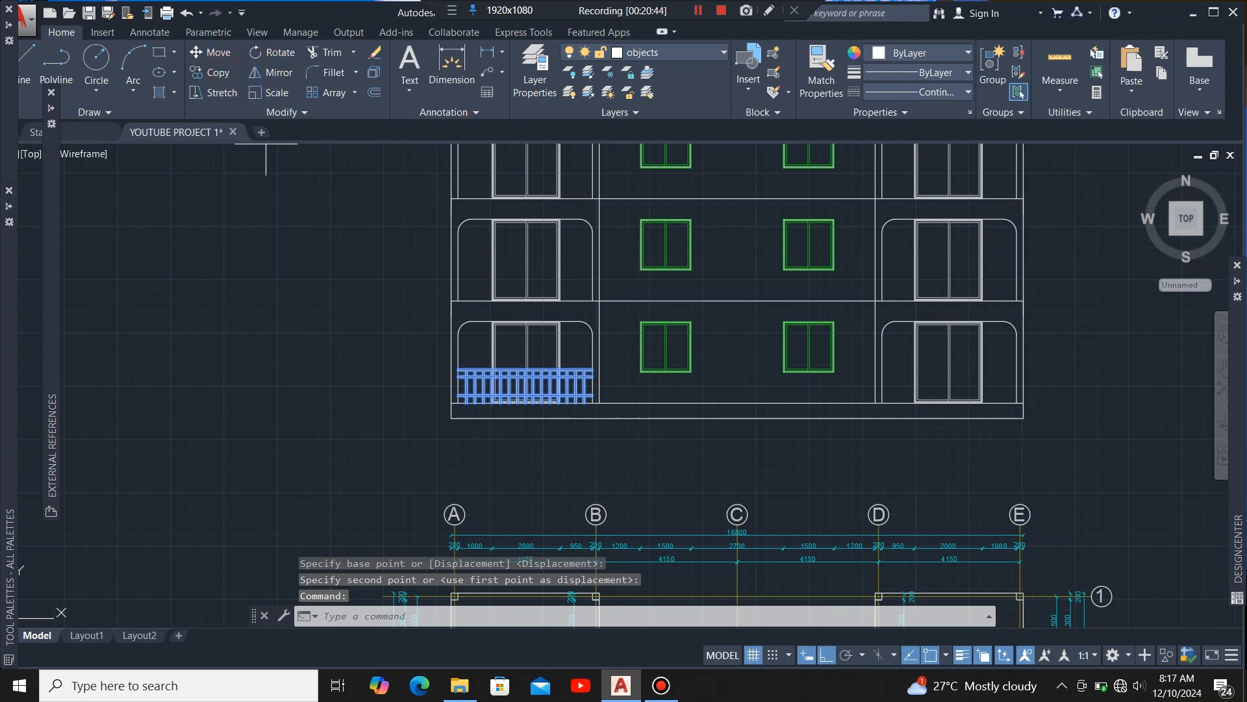
click(218, 73)
scroll(604, 435, up, 5)
scroll(471, 412, up, 2)
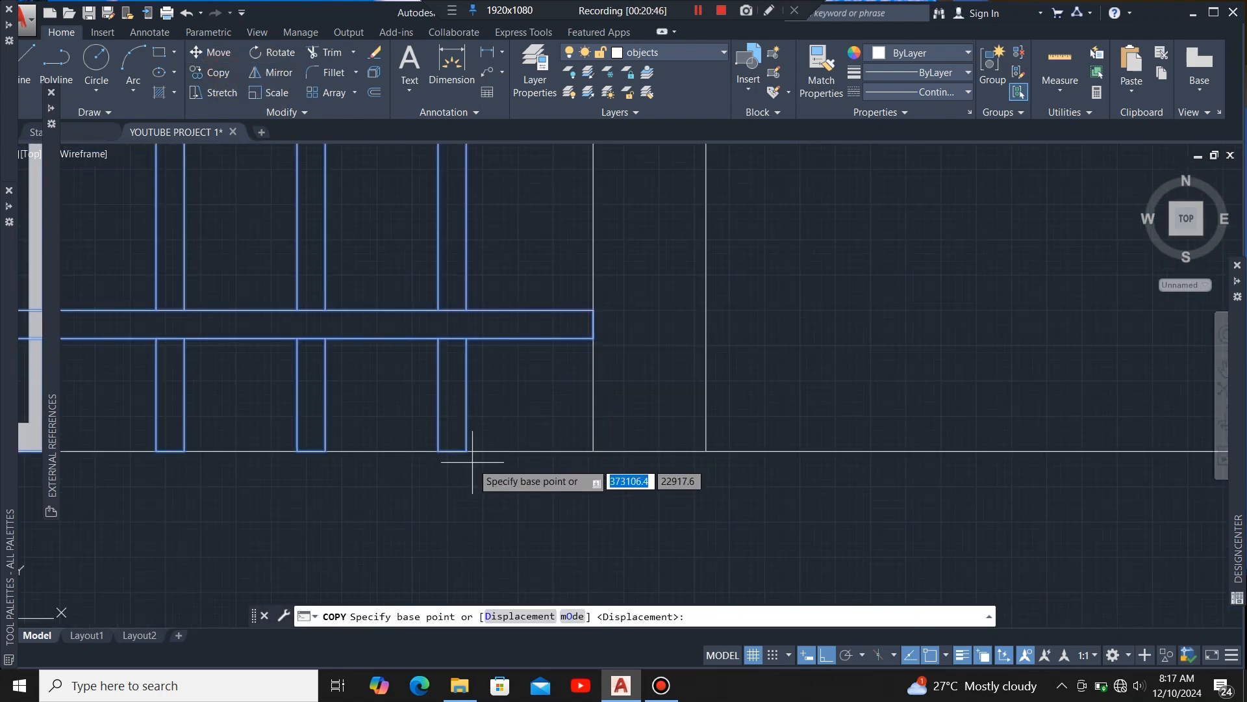
click(594, 338)
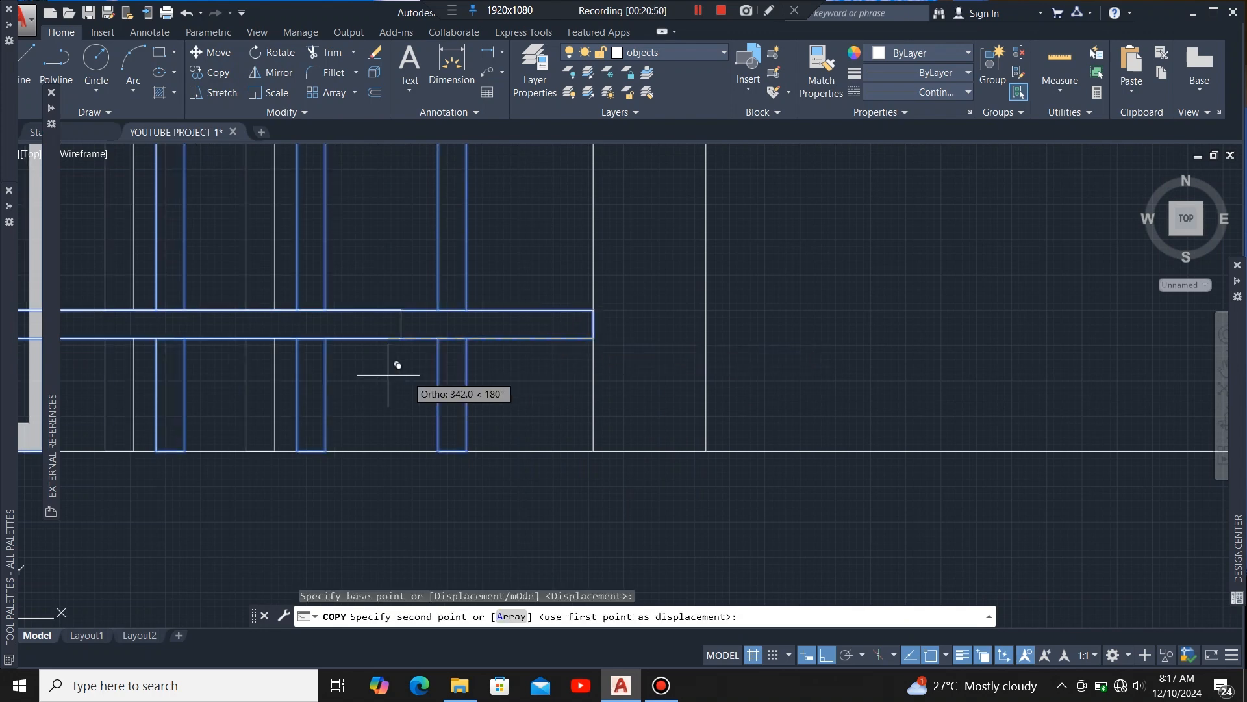
scroll(422, 390, down, 5)
scroll(1068, 378, up, 4)
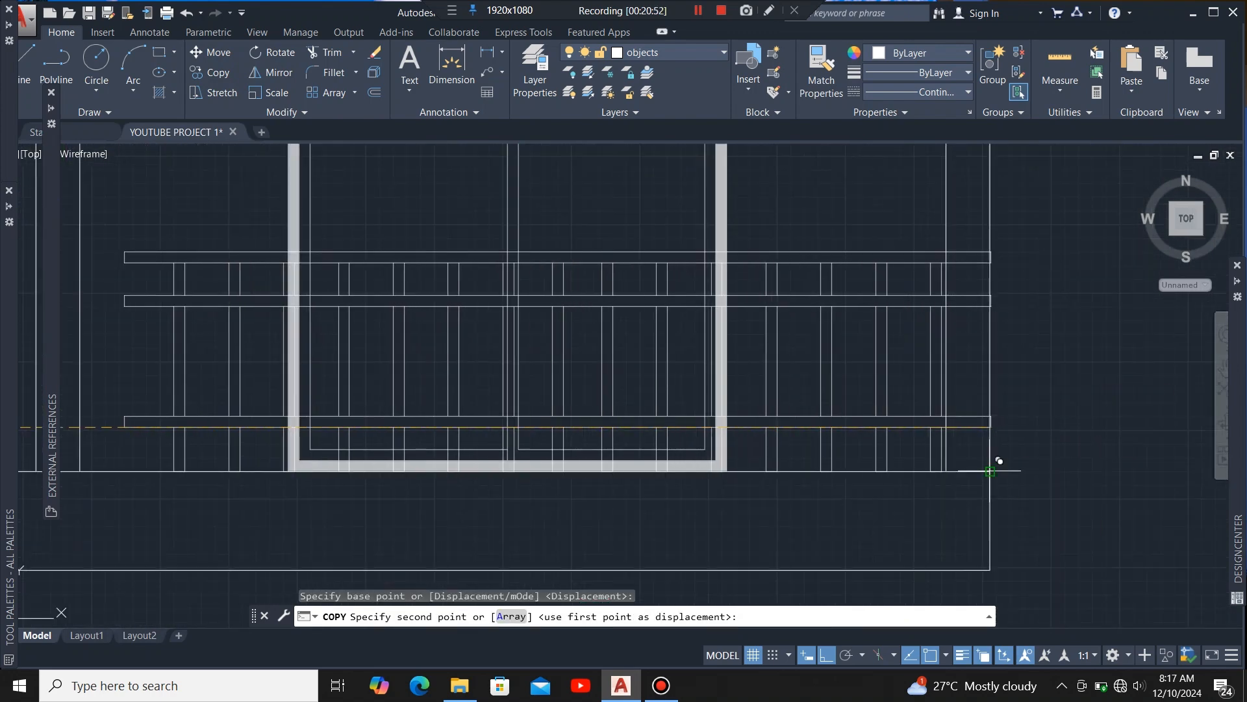
scroll(994, 426, up, 3)
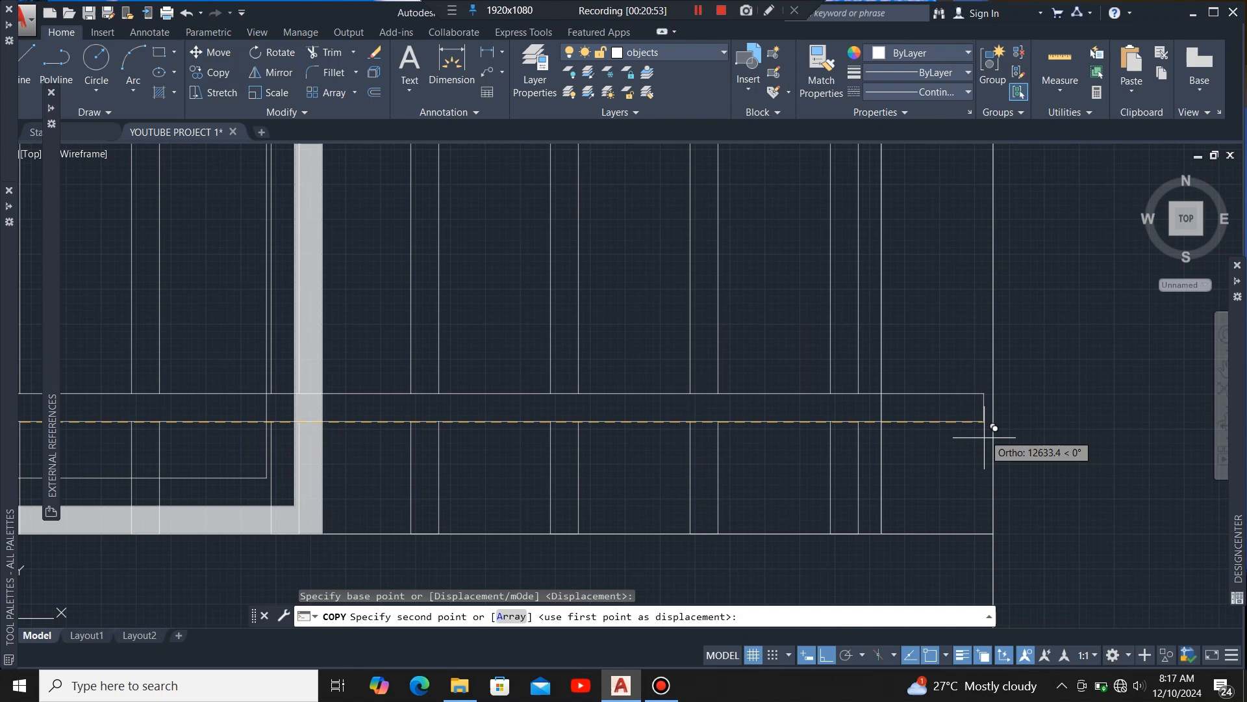
click(882, 421)
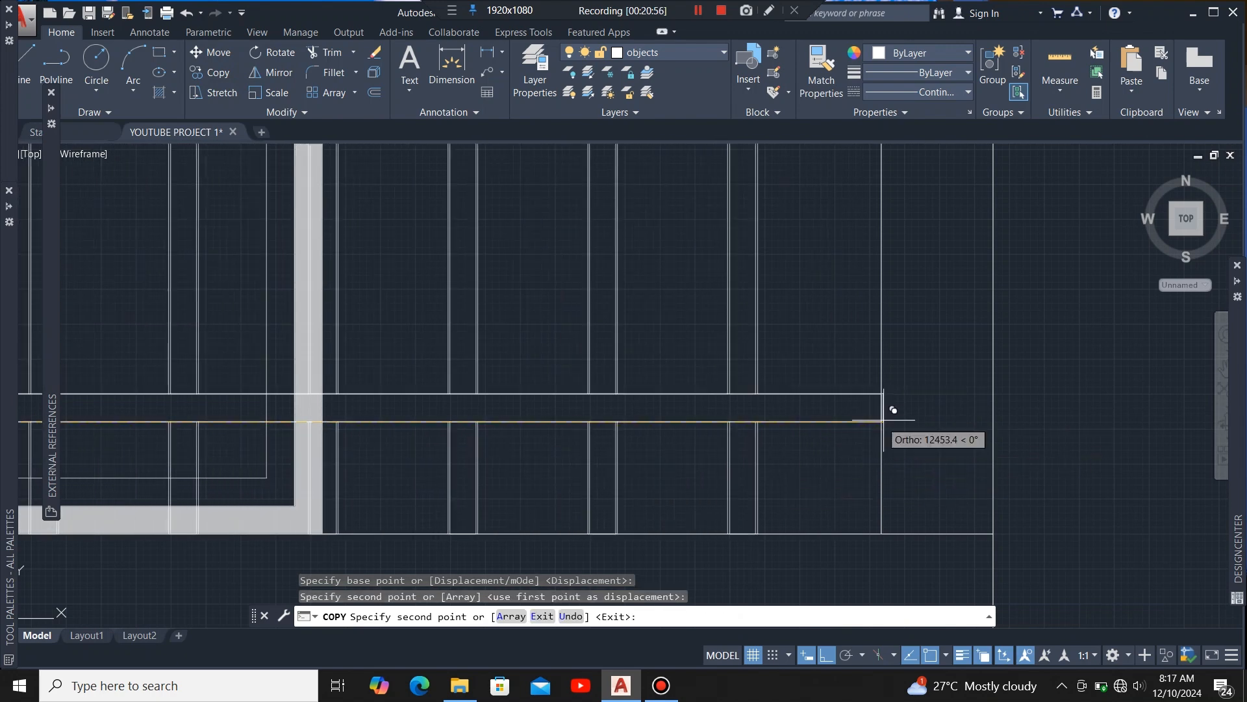
scroll(888, 422, down, 2)
key(Escape)
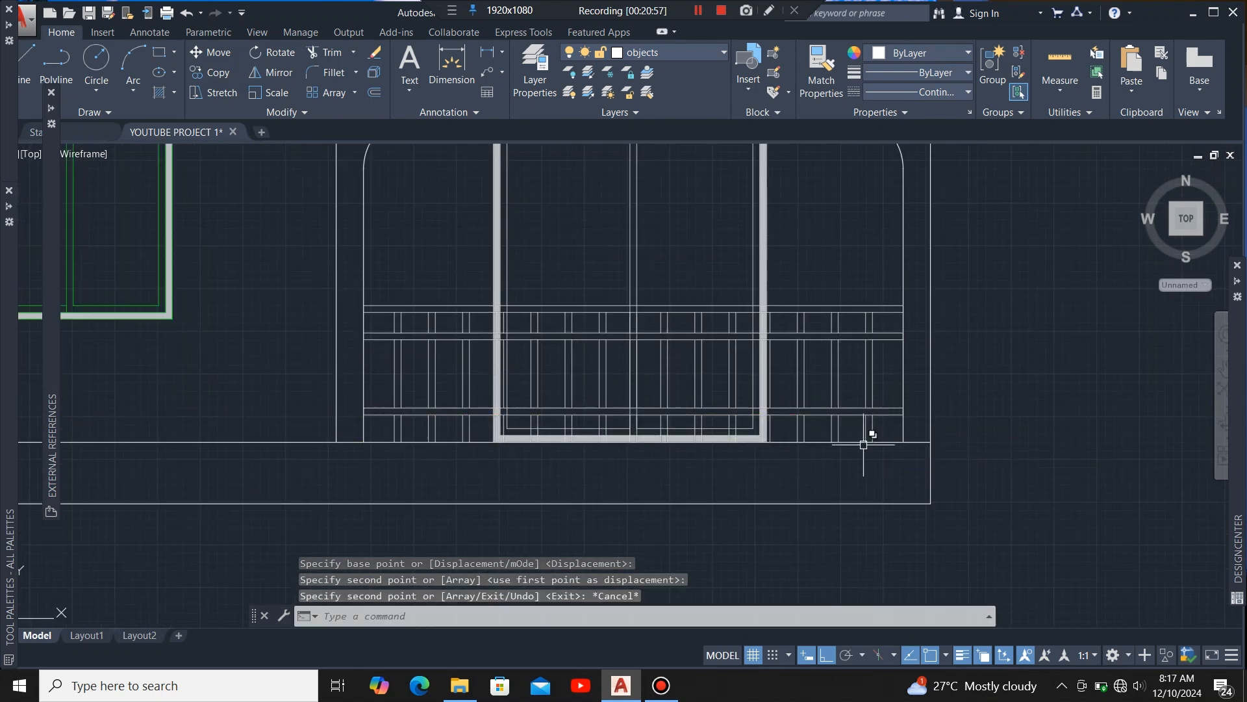
Step: Copy both ground-floor railings straight up from the left balcony's lower-left corner to the matching corner on the first floor
click(864, 351)
scroll(607, 398, down, 3)
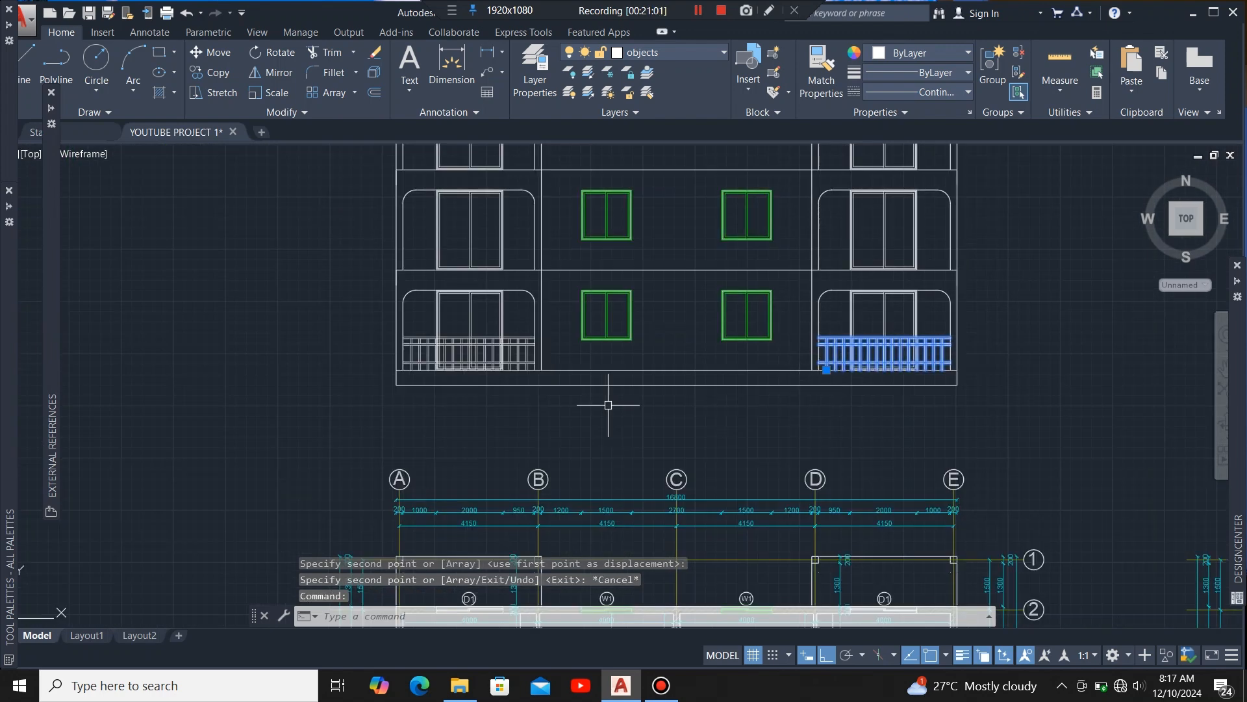
scroll(509, 369, up, 3)
click(573, 321)
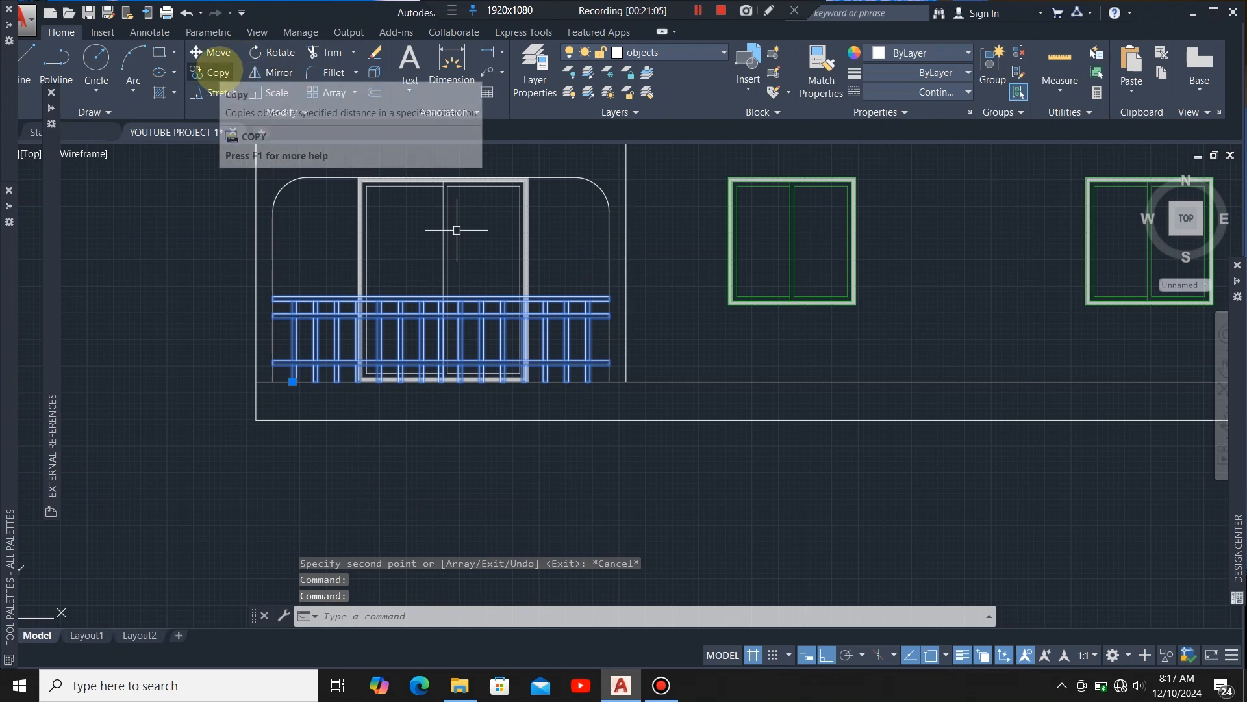
click(214, 73)
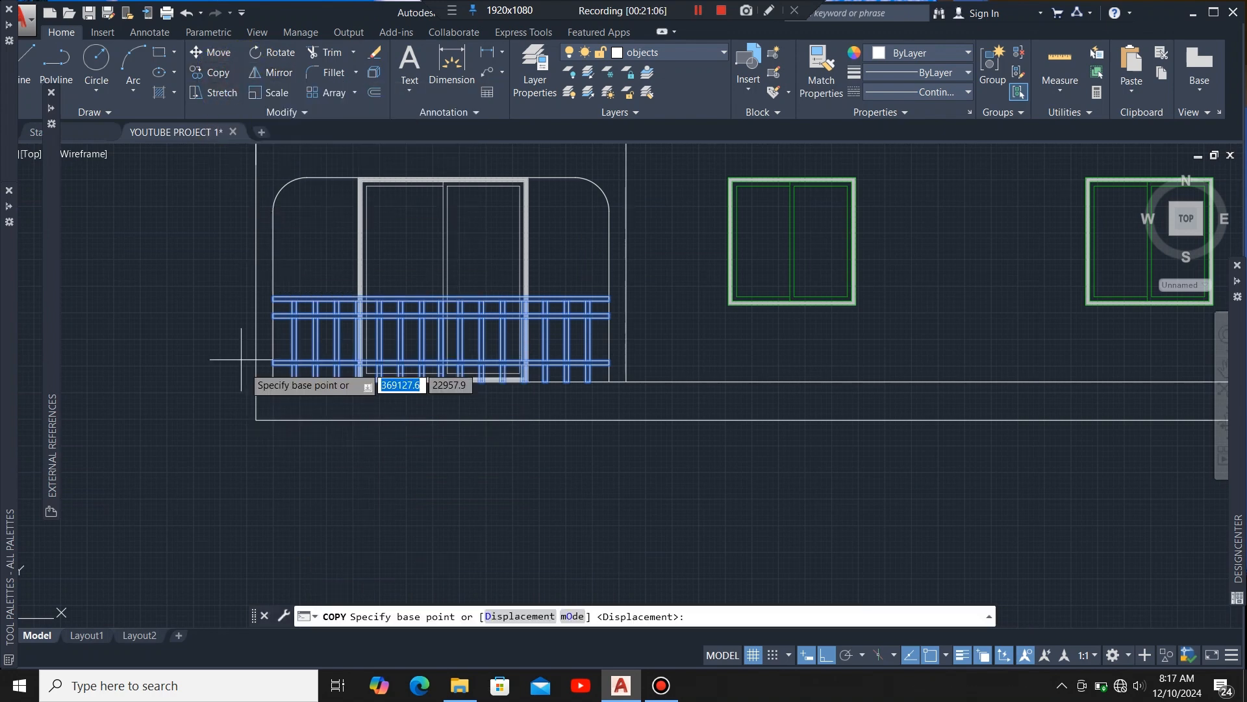
scroll(241, 350, up, 5)
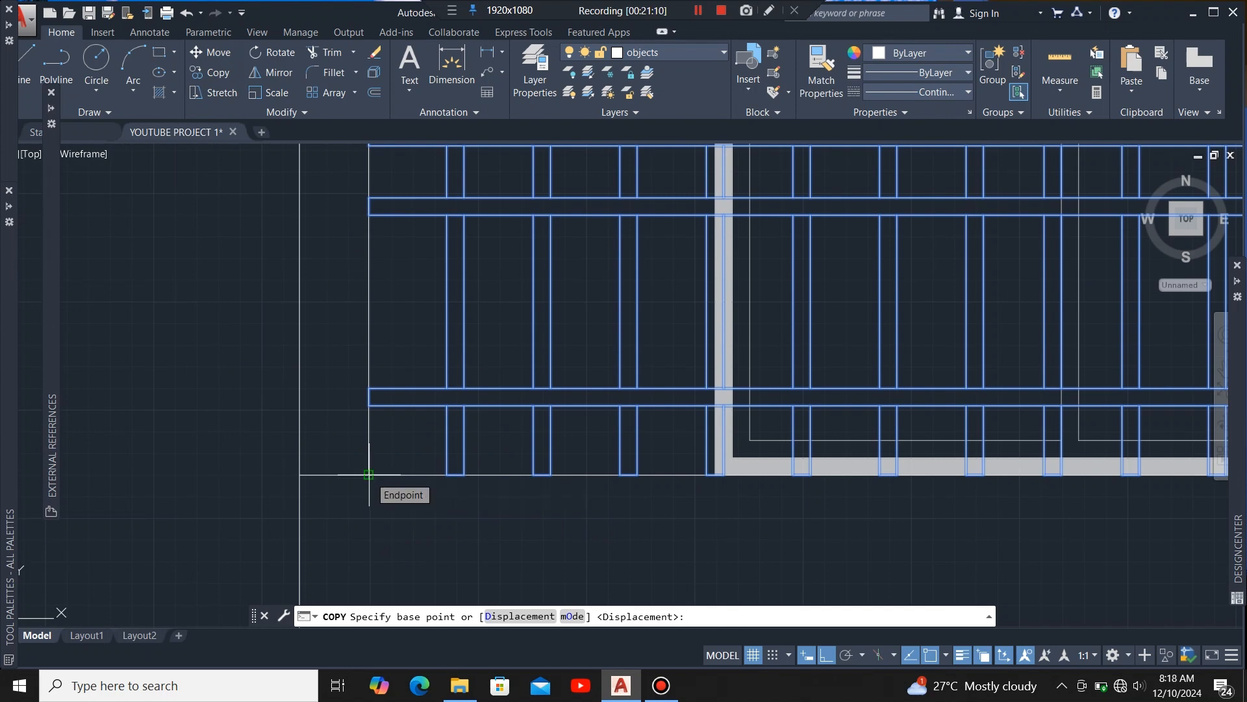
click(368, 474)
scroll(372, 371, down, 4)
scroll(382, 445, up, 5)
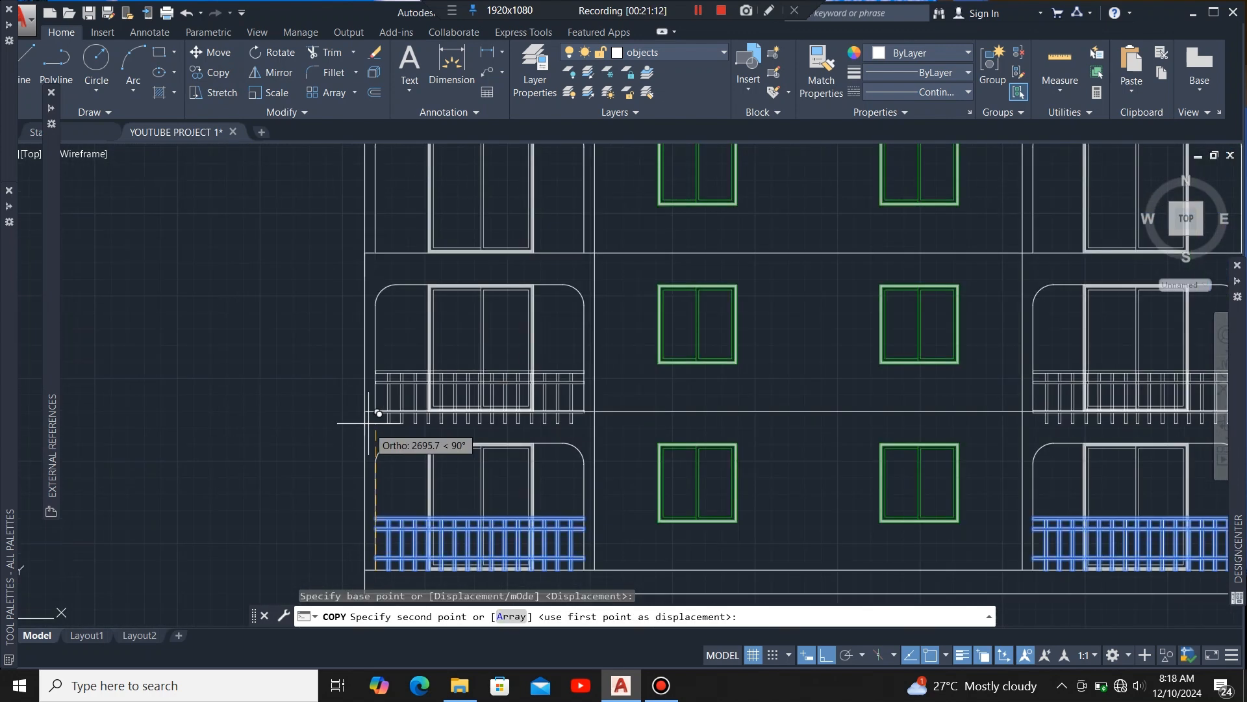
scroll(383, 497, up, 5)
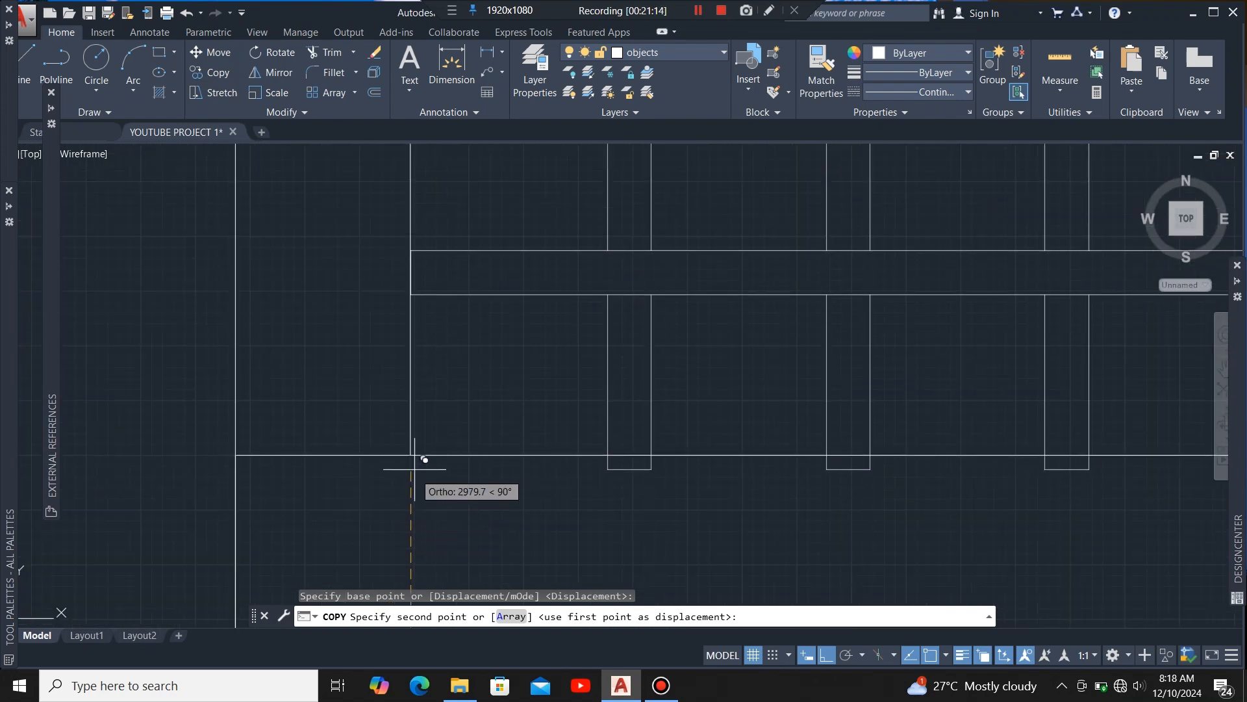
click(411, 454)
Step: Place another copy of the two railings on the top storey's balcony floor line and end Copy
scroll(416, 458, down, 5)
scroll(411, 260, up, 7)
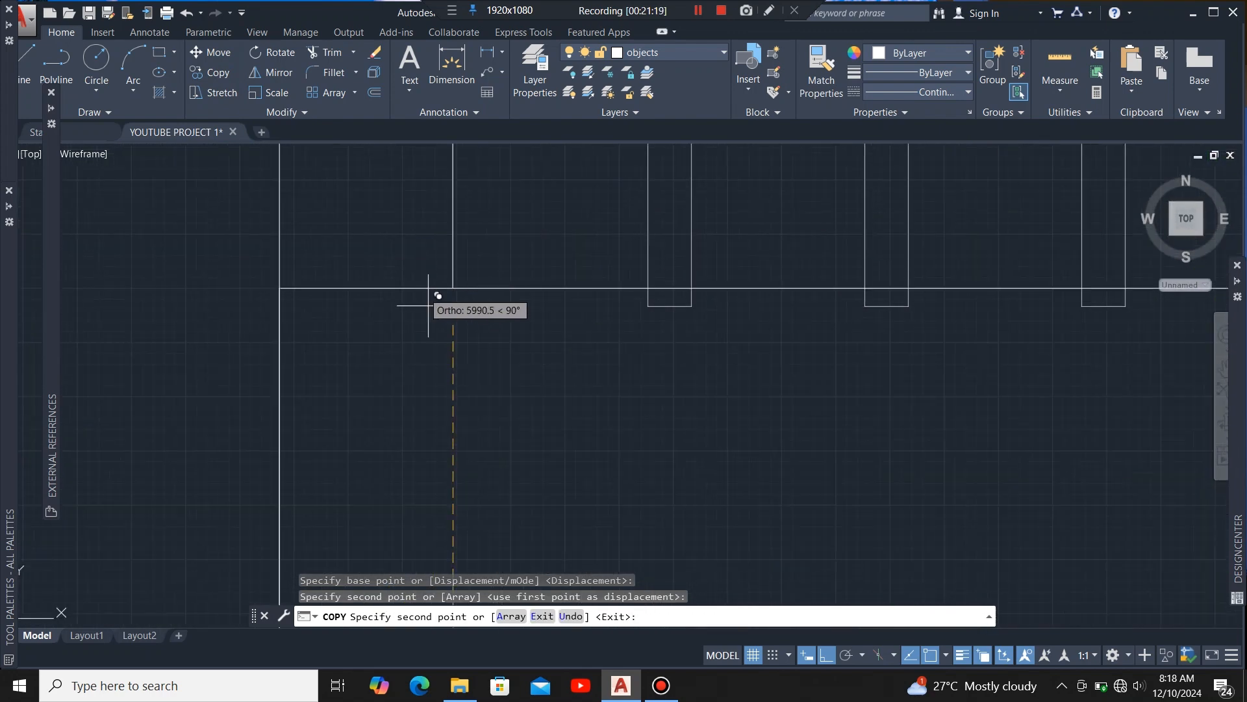
scroll(390, 325, down, 6)
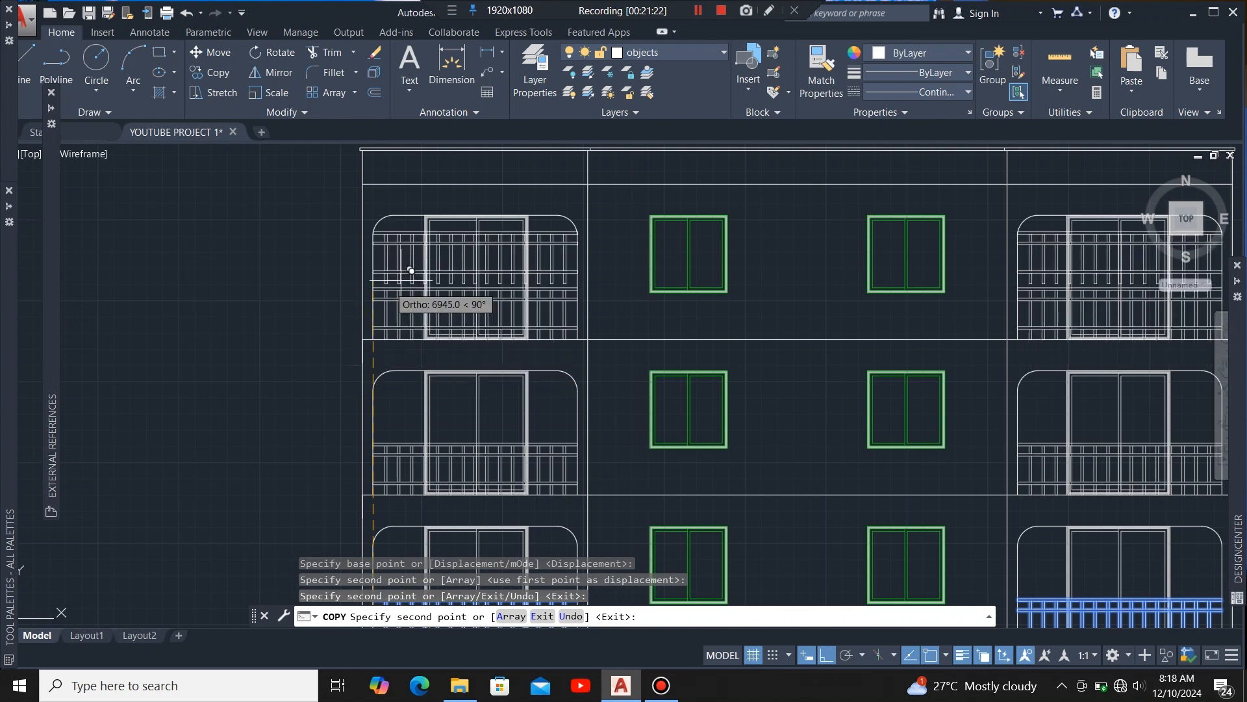
key(Escape)
Step: Trim the two intermediate floor lines between the inner vertical wall lines, using those walls as cutting edges
scroll(611, 318, up, 4)
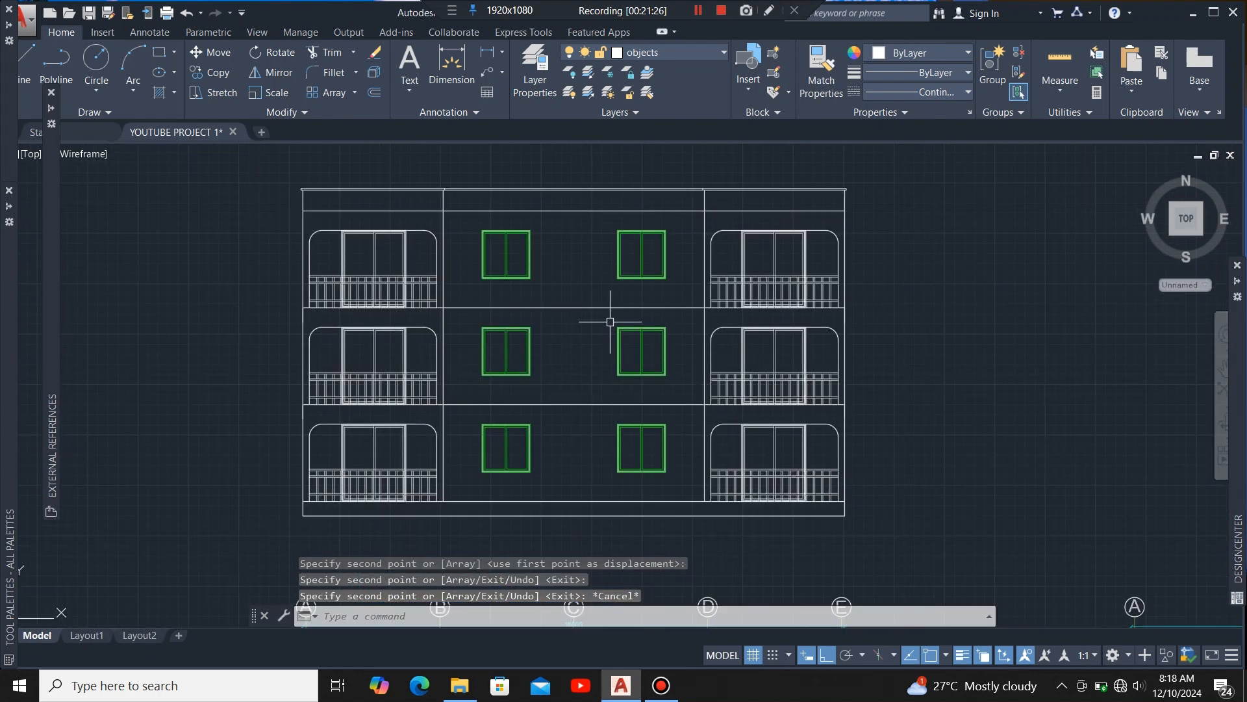
scroll(605, 317, down, 2)
scroll(747, 322, up, 6)
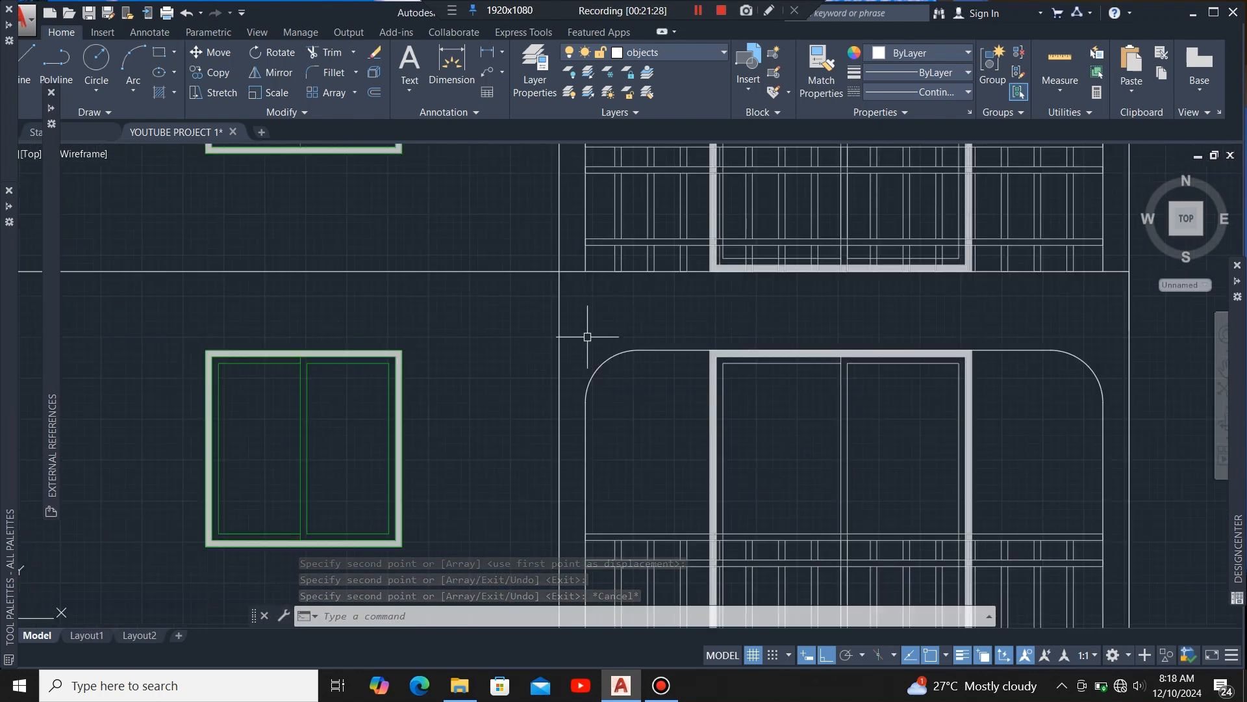
click(557, 313)
scroll(715, 351, down, 5)
scroll(718, 289, up, 3)
scroll(559, 403, down, 2)
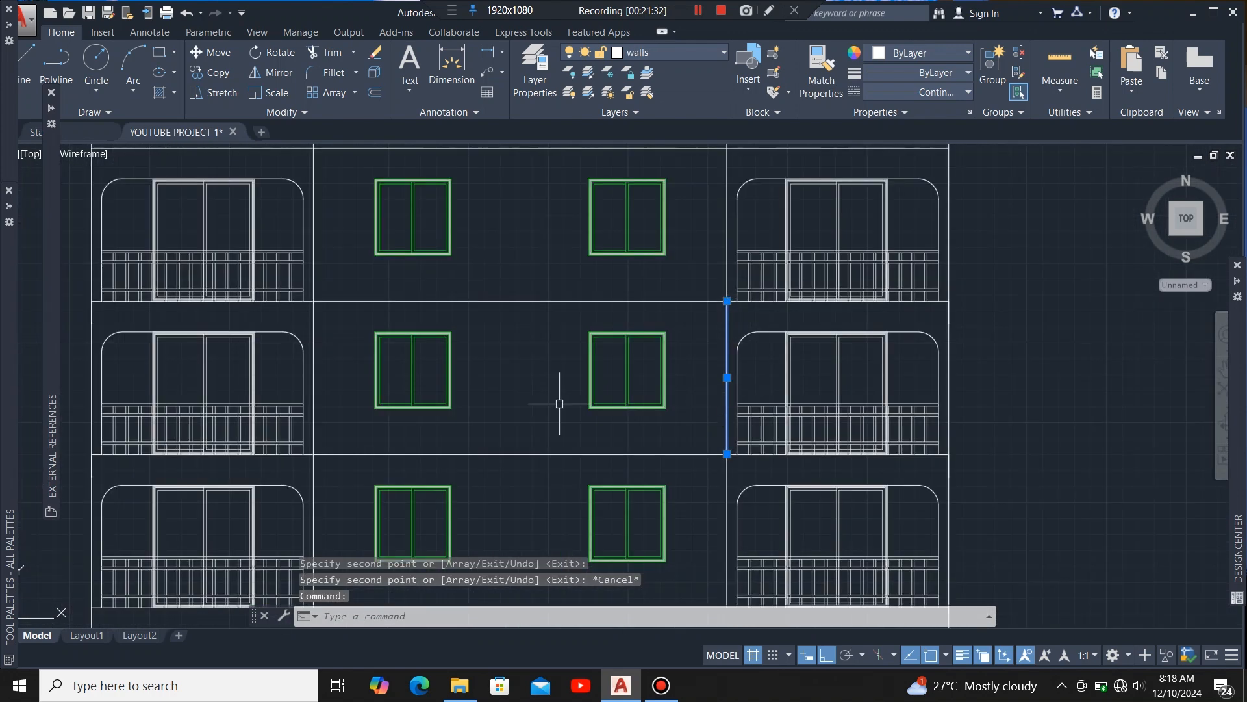
click(313, 341)
click(331, 51)
click(534, 344)
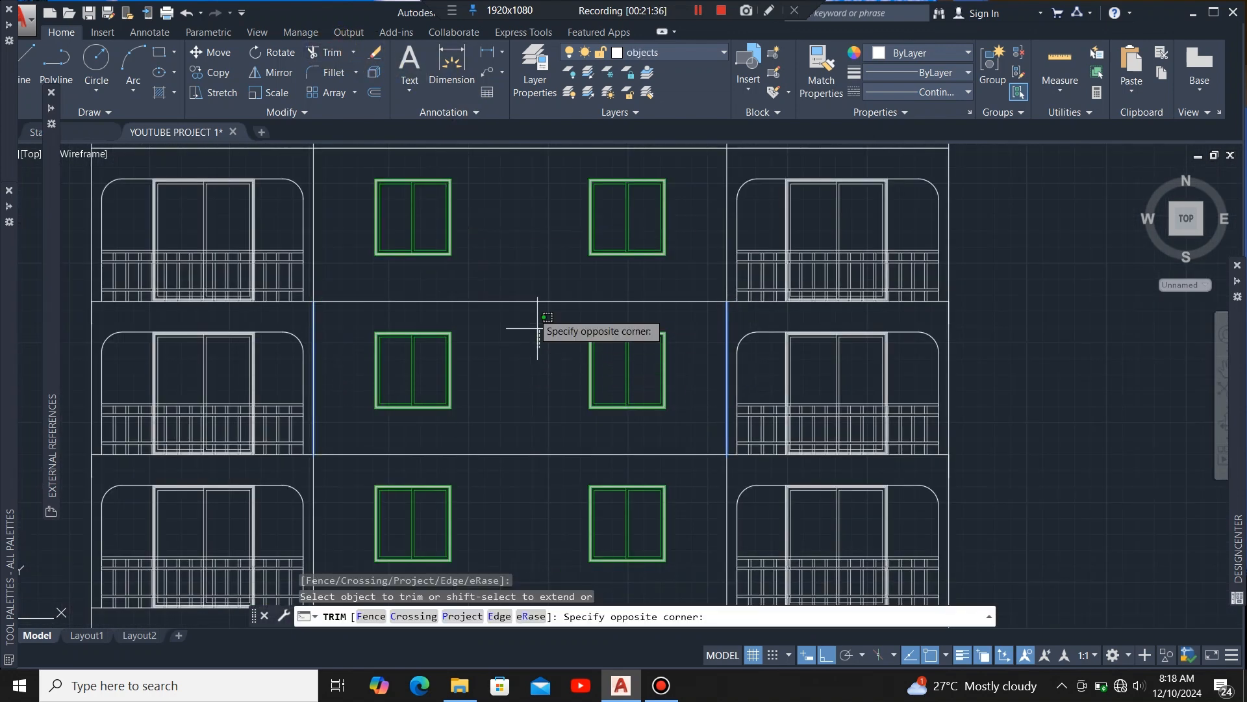
click(523, 255)
click(529, 504)
click(510, 405)
scroll(909, 415, down, 2)
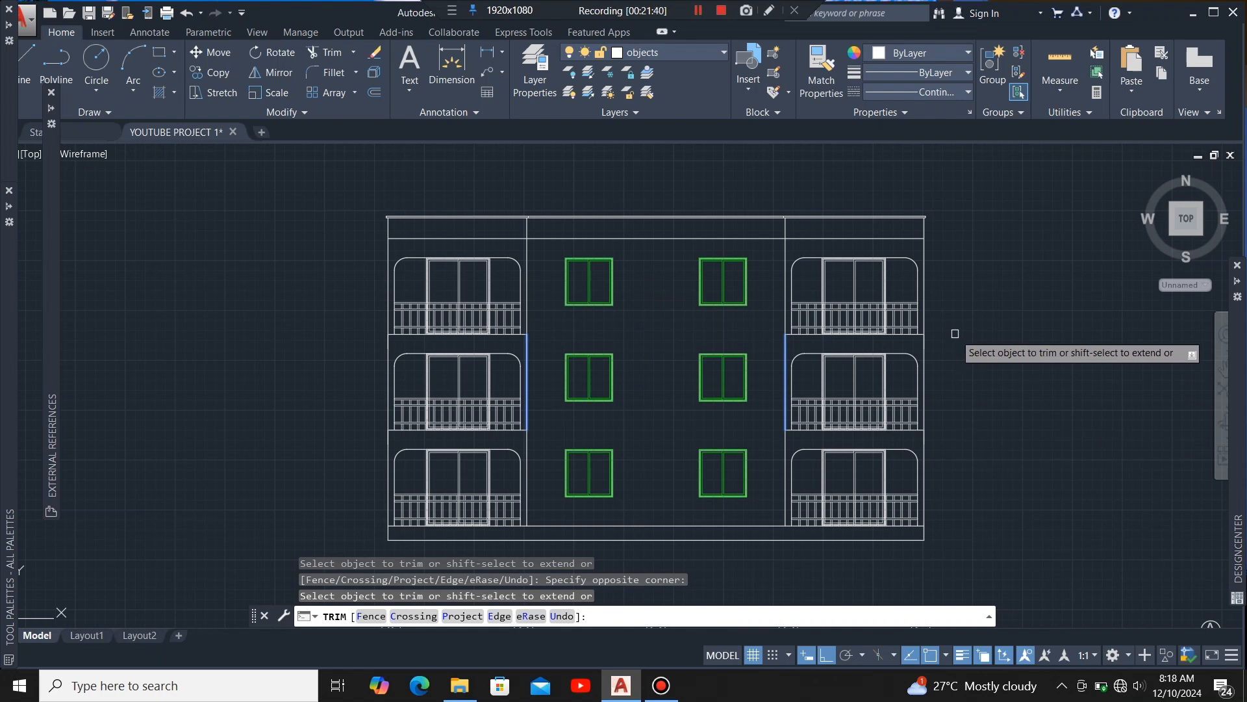
scroll(715, 236, up, 2)
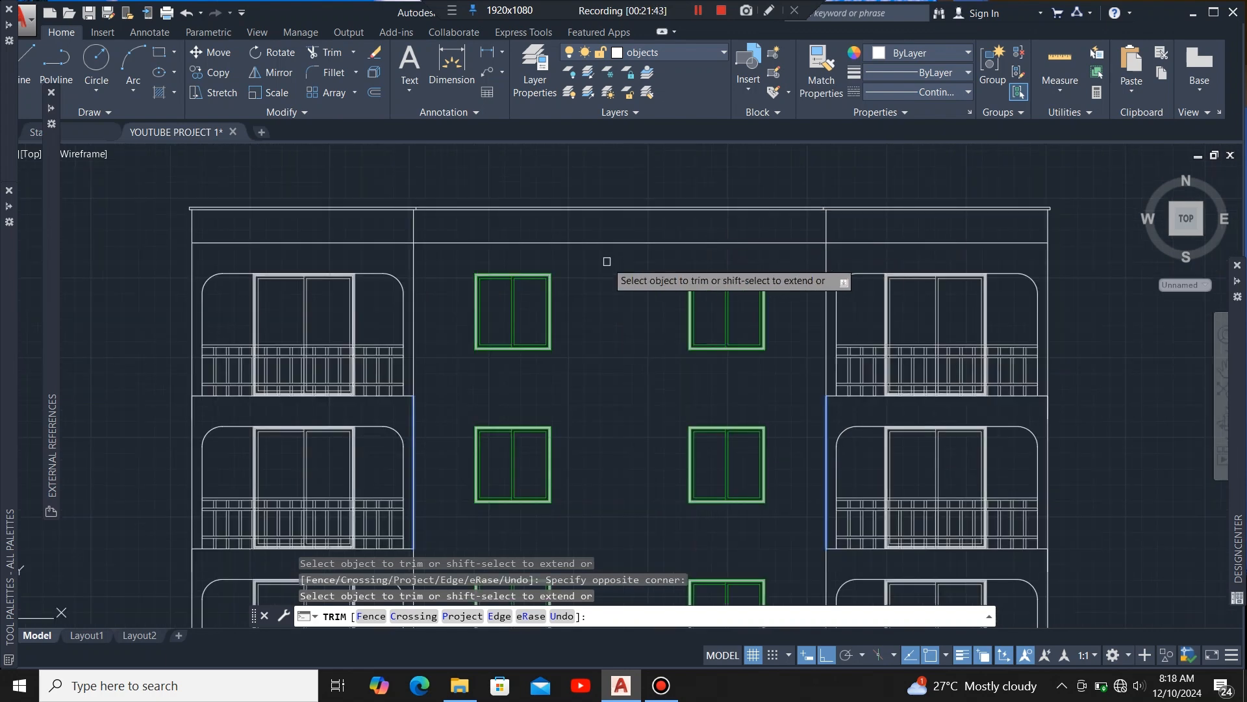
key(Escape)
Step: Examine the whole elevation with its balcony railings and trimmed floor lines
scroll(616, 314, down, 4)
scroll(617, 314, down, 2)
scroll(625, 335, up, 2)
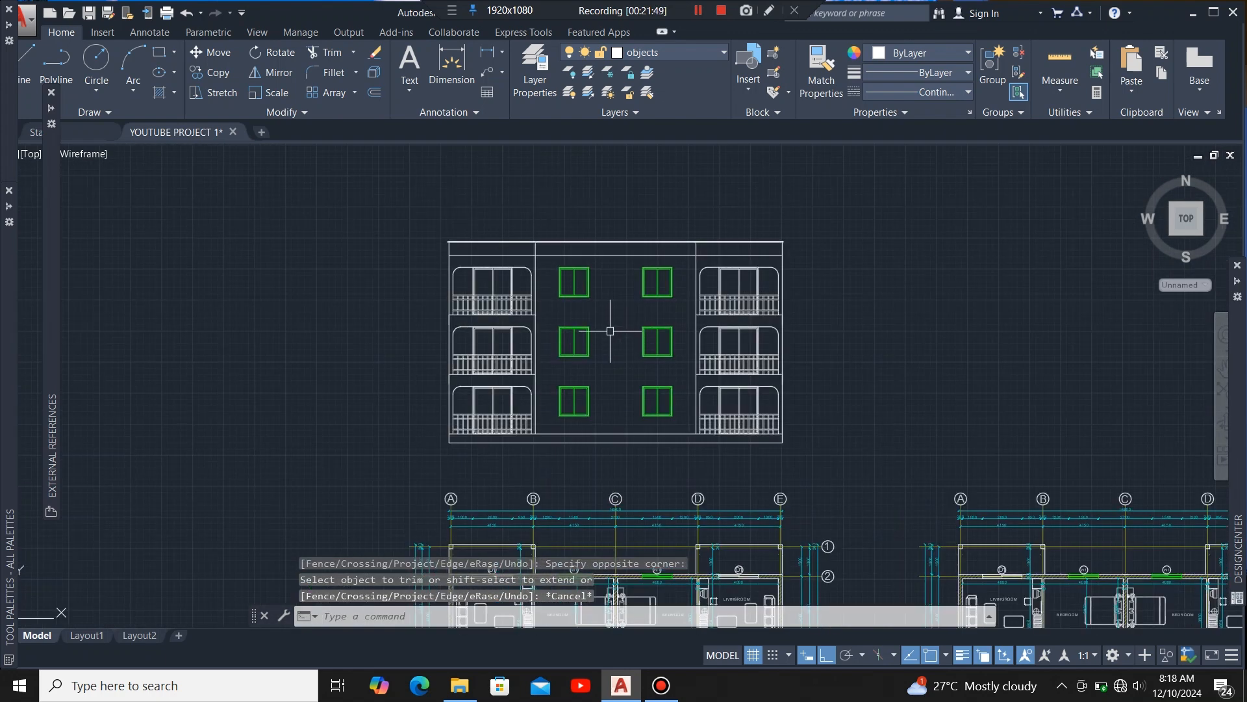
scroll(669, 459, up, 4)
scroll(715, 461, down, 4)
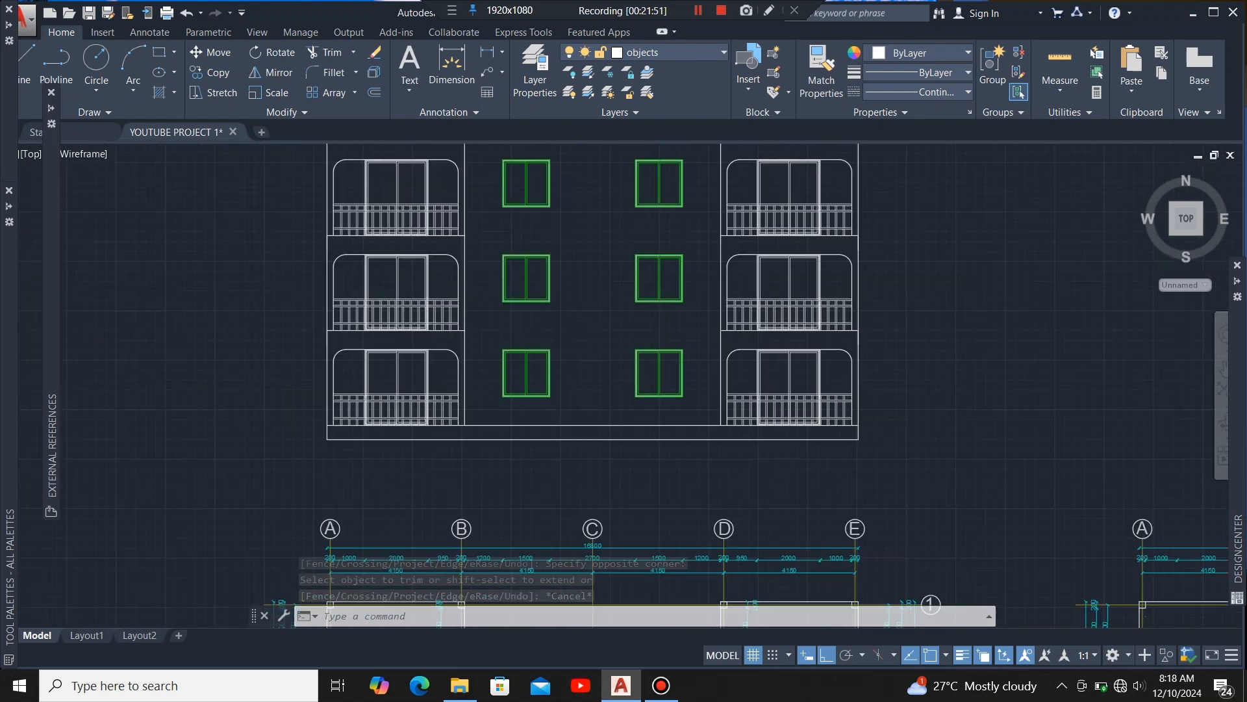
scroll(674, 318, up, 2)
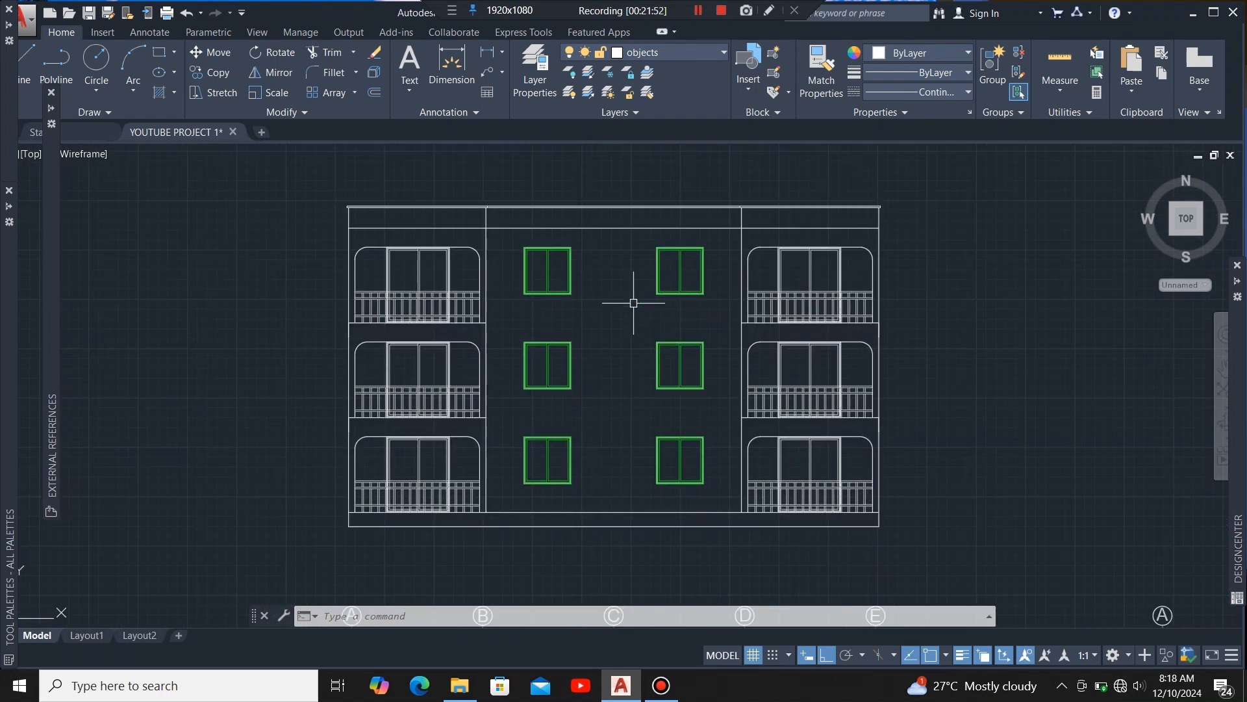
scroll(608, 312, down, 2)
scroll(625, 330, up, 2)
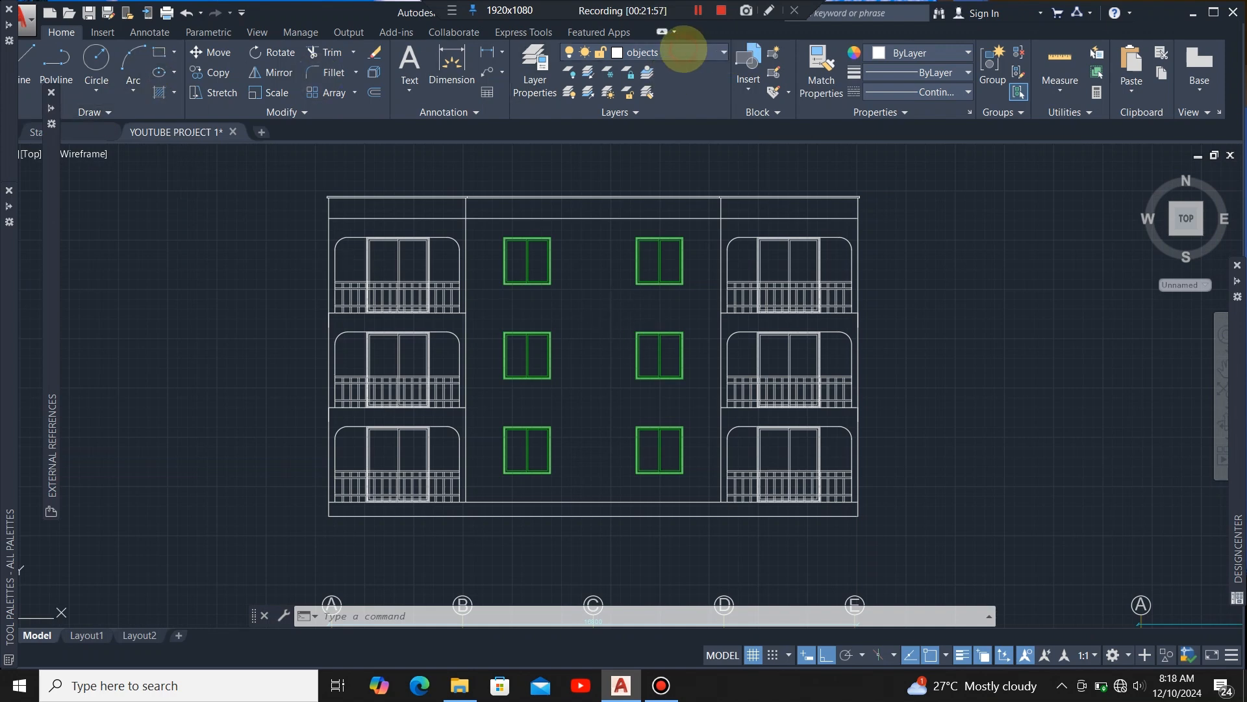
Step: Make walls the current layer and set the current linetype to CENTERX2
click(684, 51)
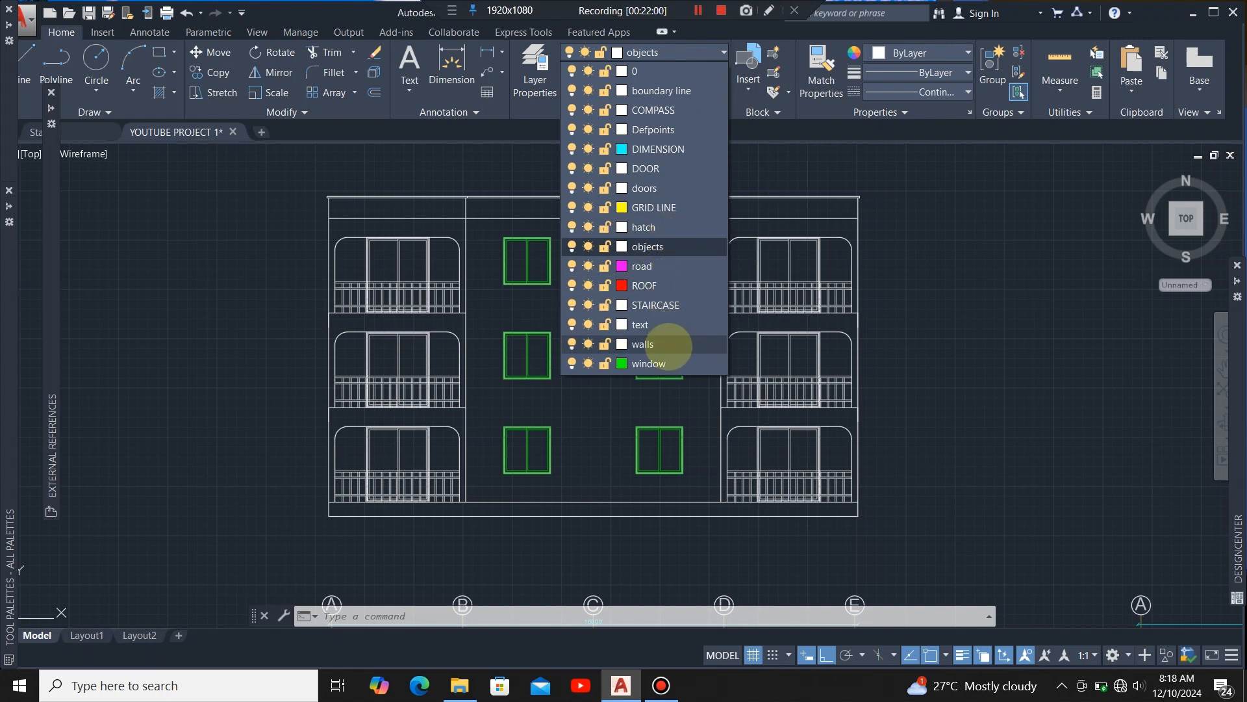
click(667, 344)
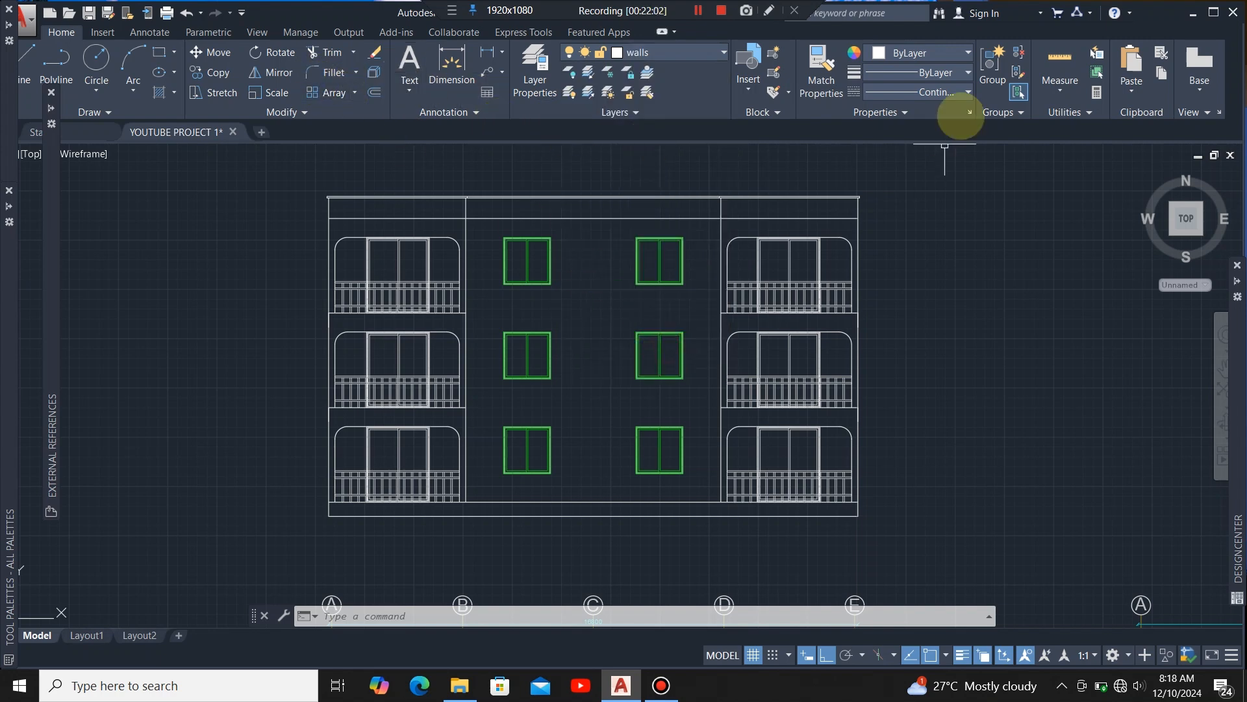
click(936, 92)
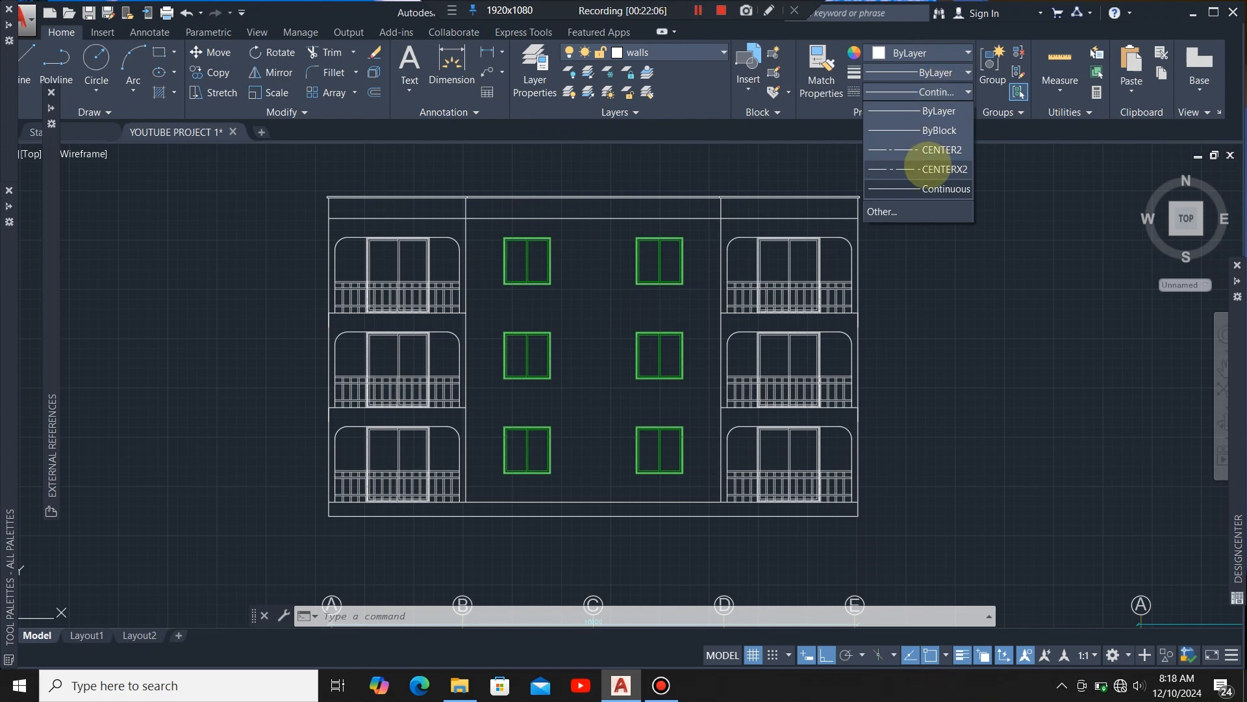
click(942, 169)
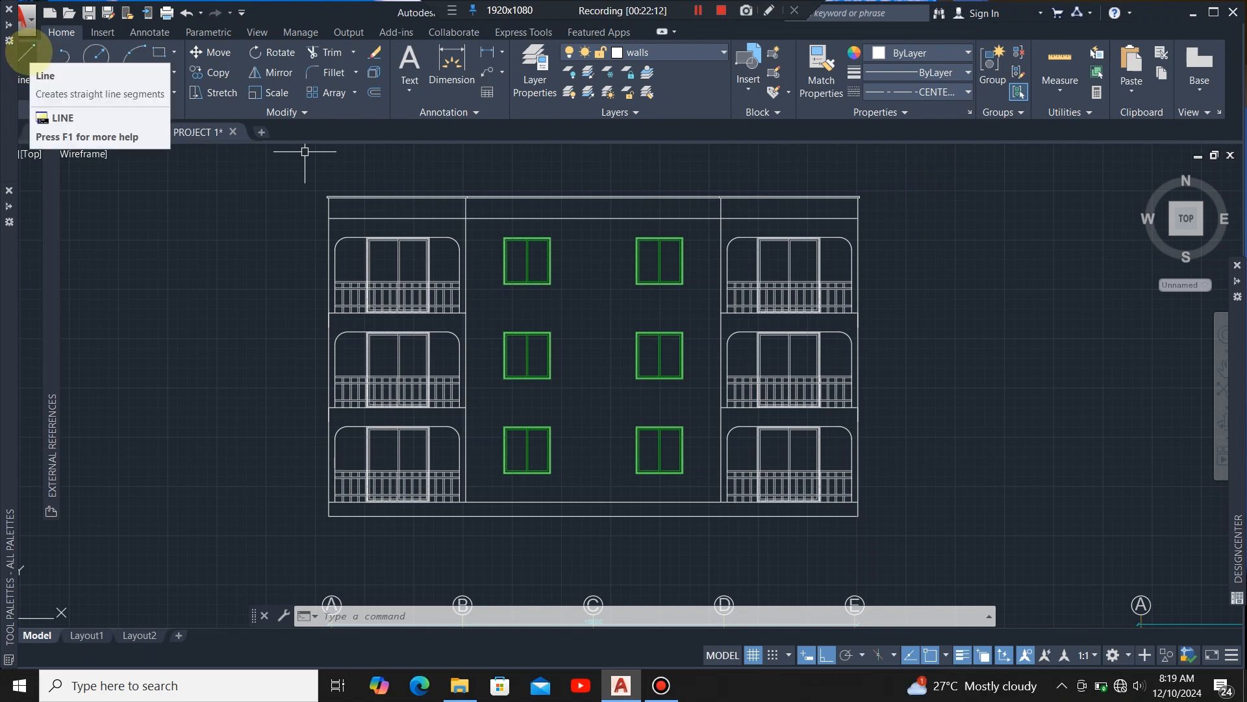
Step: Draw a horizontal line along the top storey's floor level from the left outer wall to beyond the right outer wall
click(26, 52)
scroll(280, 260, up, 4)
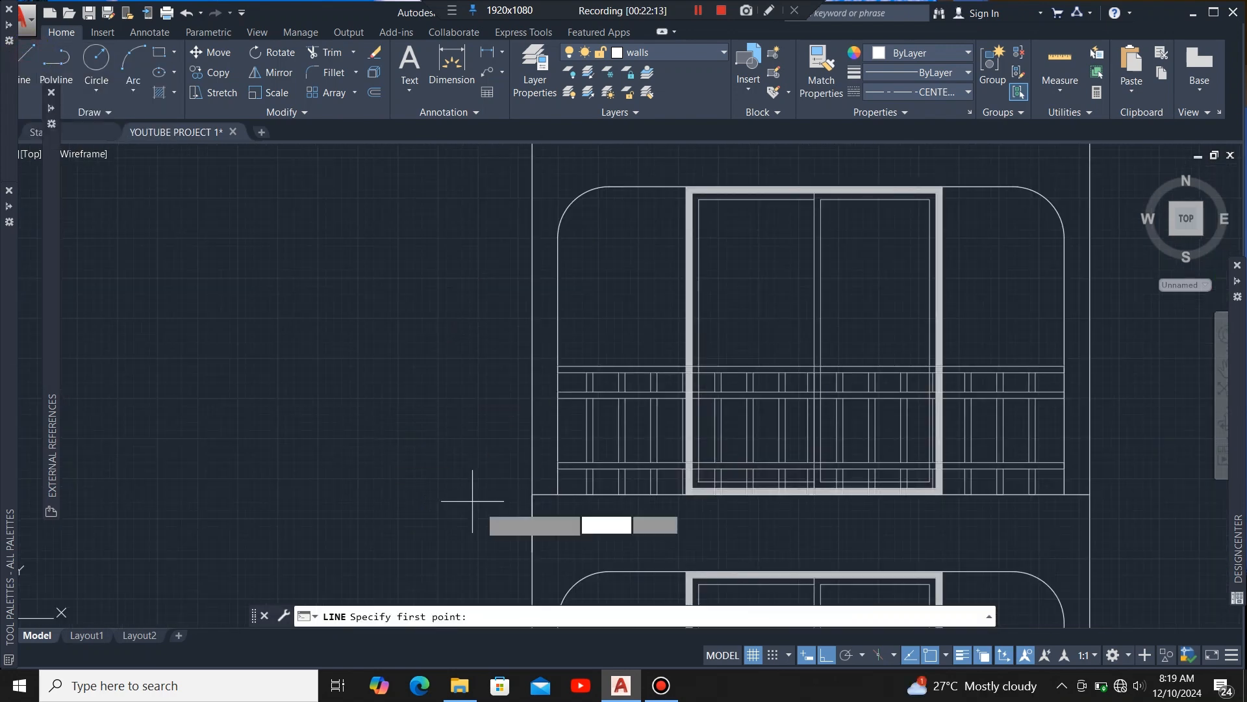
click(532, 495)
scroll(571, 306, down, 8)
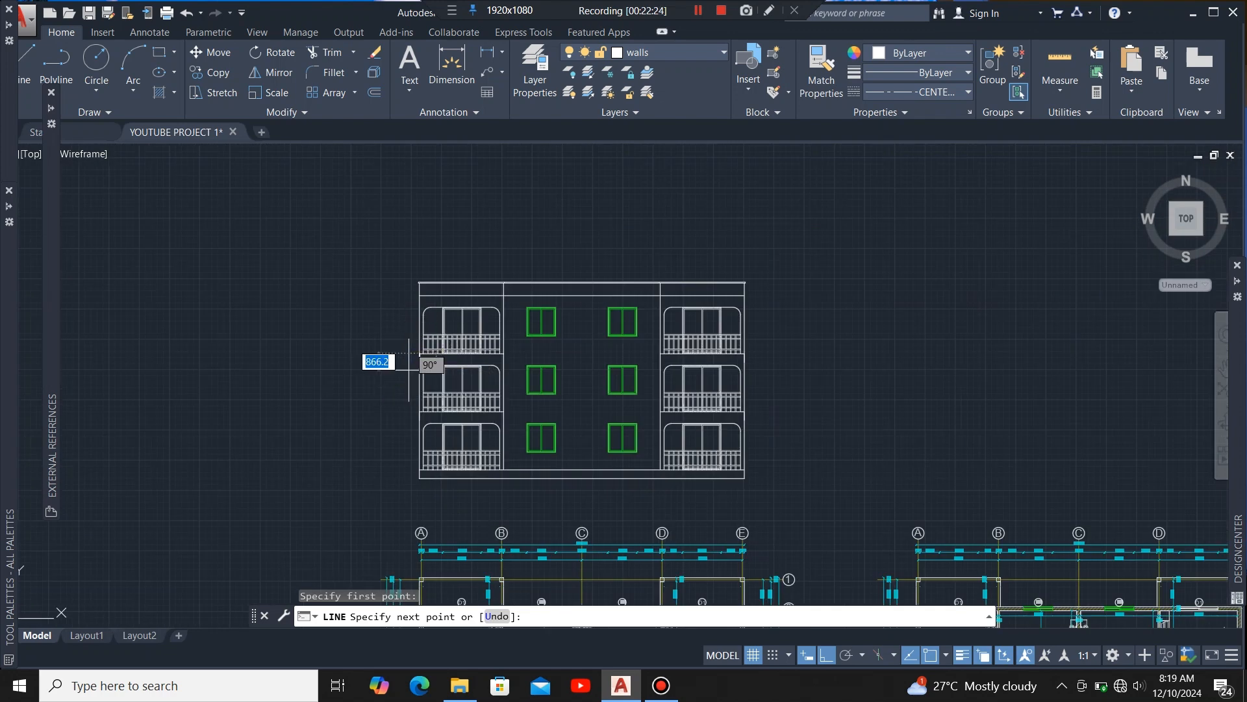
scroll(797, 363, up, 2)
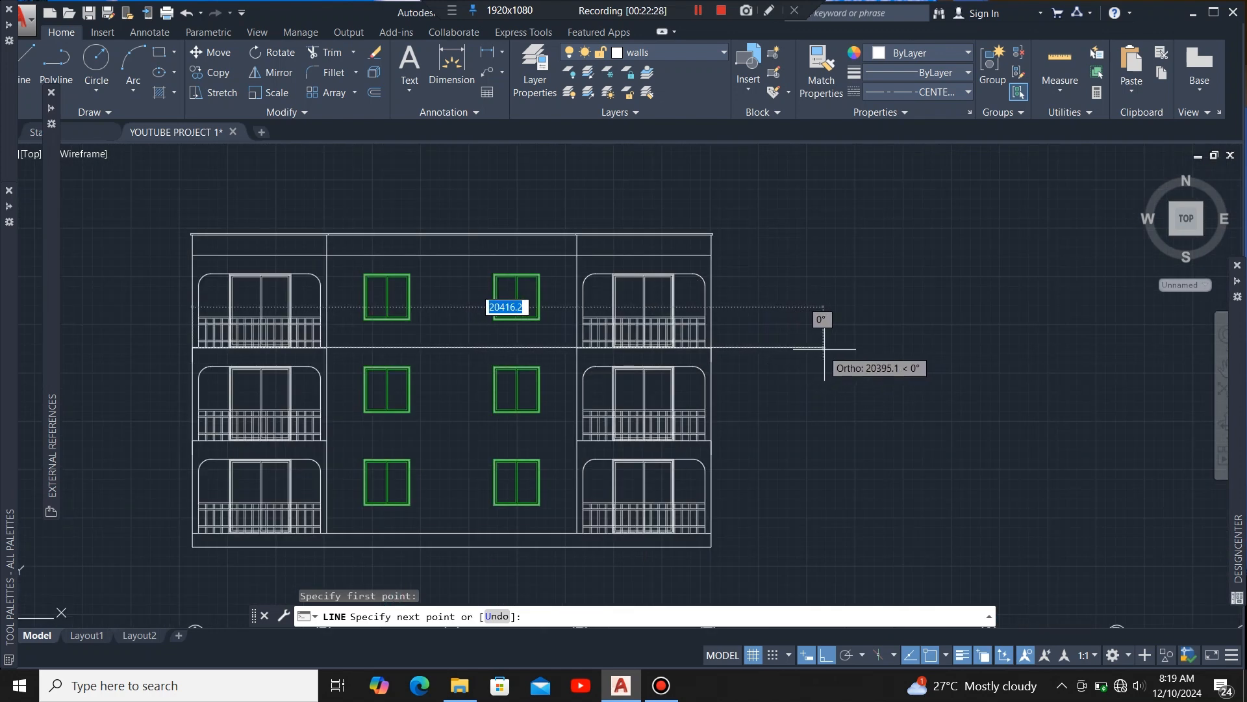
click(844, 348)
key(Escape)
Step: Offset the middle storey's right outer wall line outward by 2000
scroll(715, 390, up, 3)
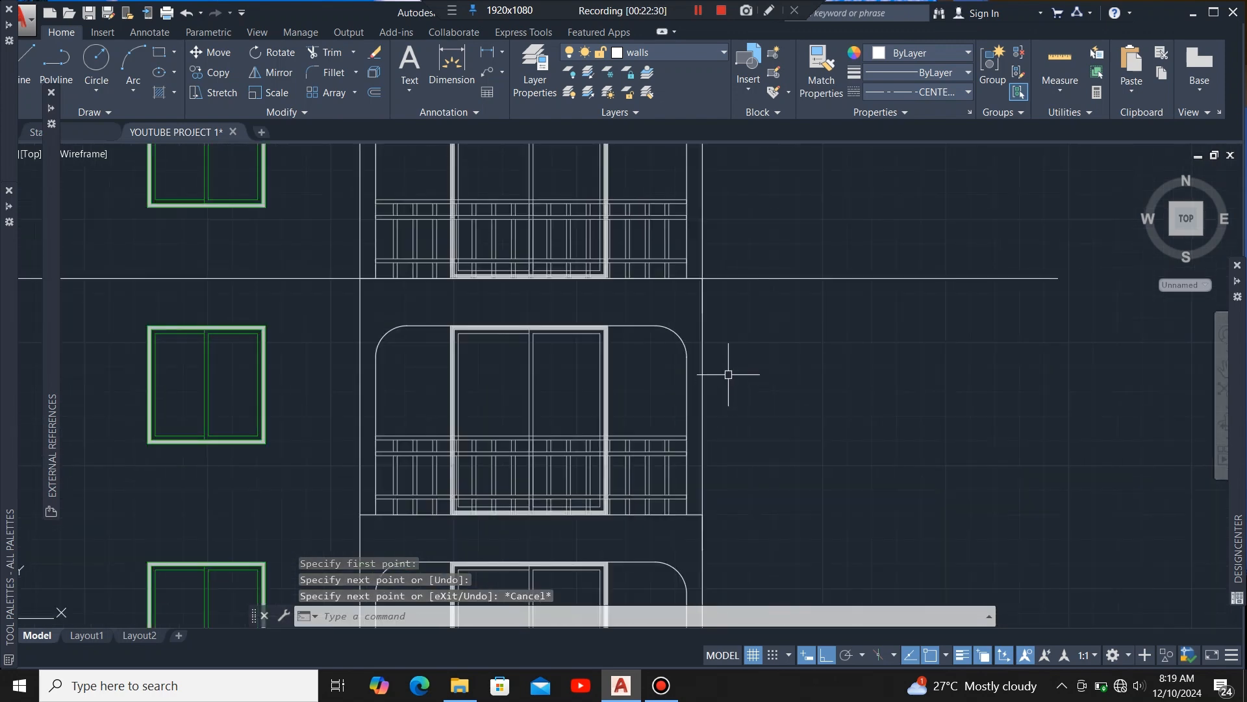
click(705, 335)
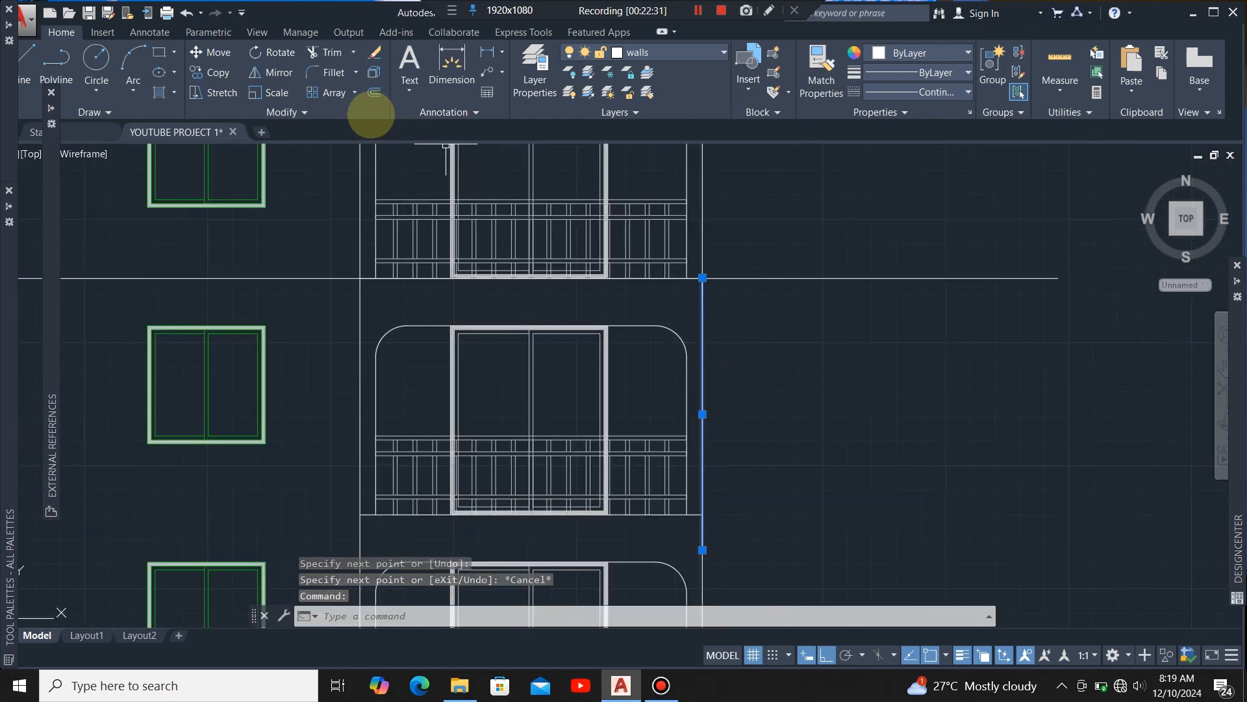
click(374, 93)
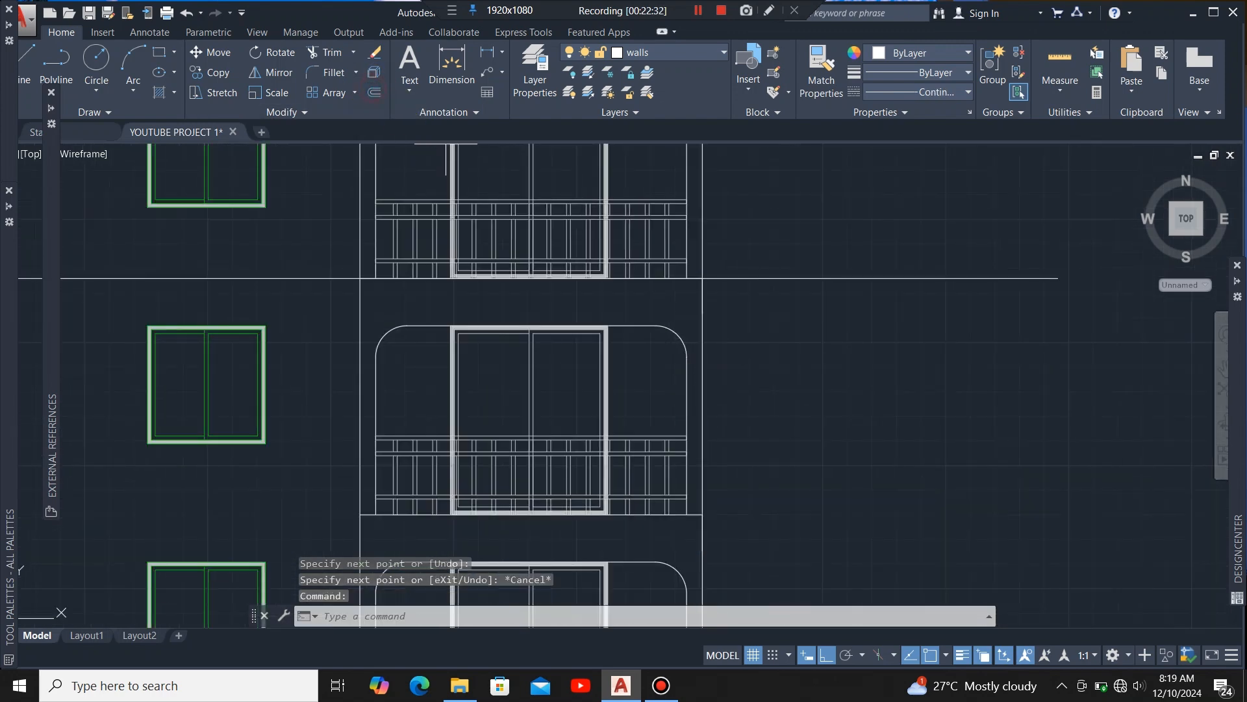
click(702, 354)
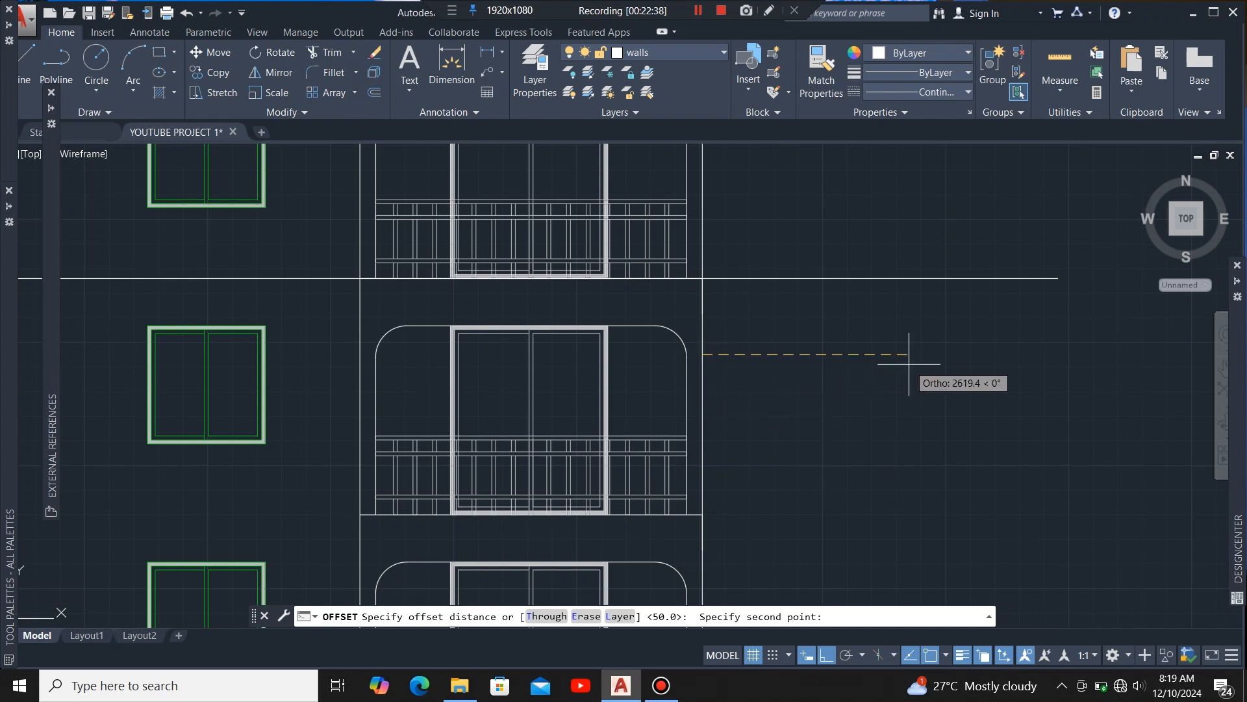
text(2)
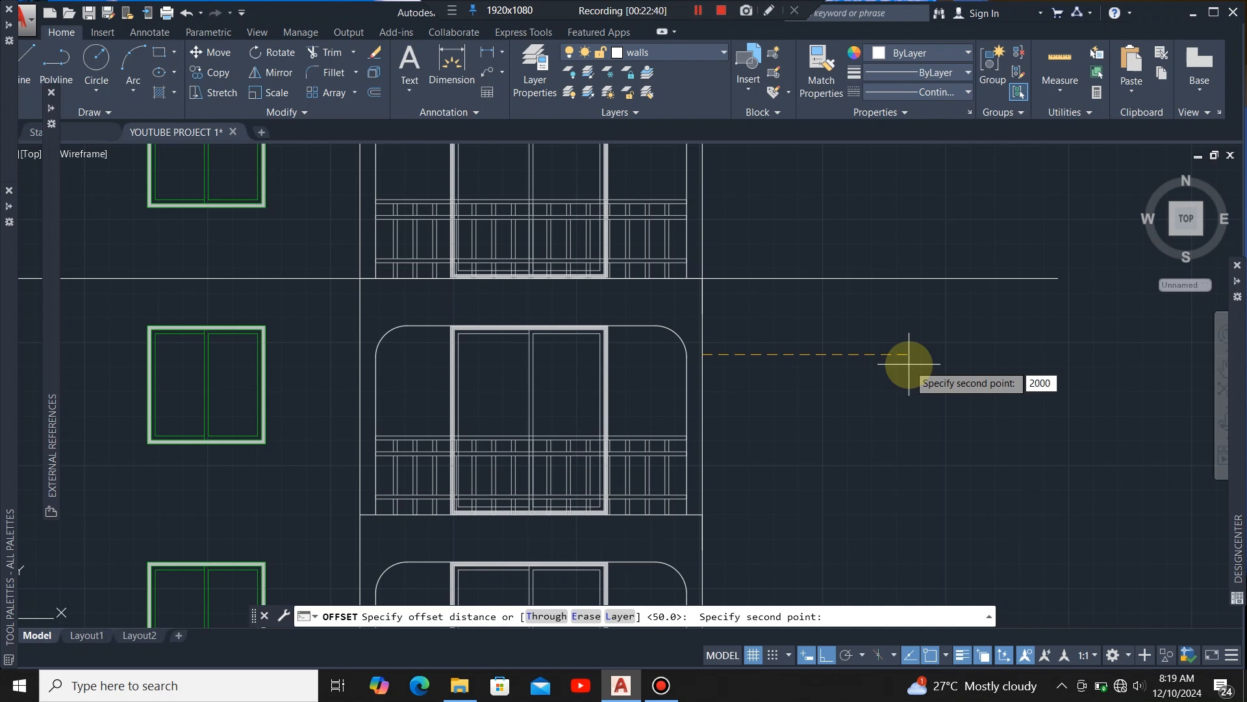
text(000)
key(Return)
click(909, 364)
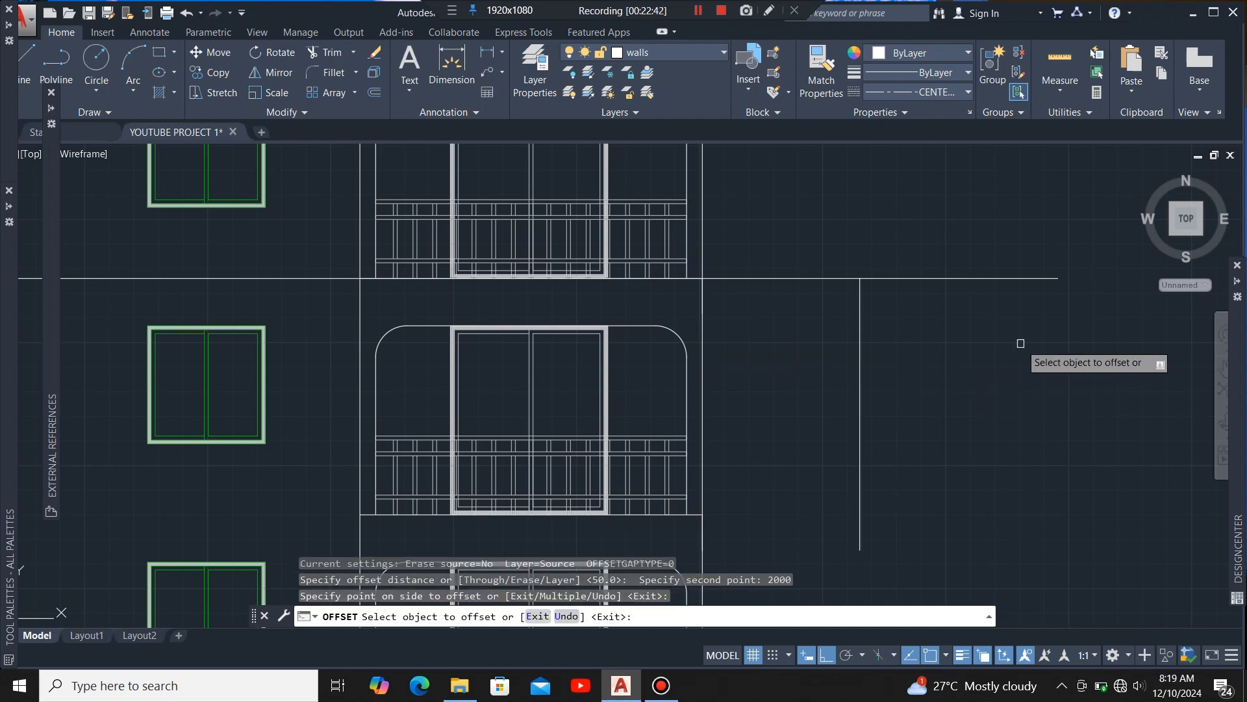
Step: Offset the middle storey's left outer wall line outward by the same 2000 and end Offset
scroll(1035, 357, down, 6)
scroll(627, 337, up, 6)
click(611, 337)
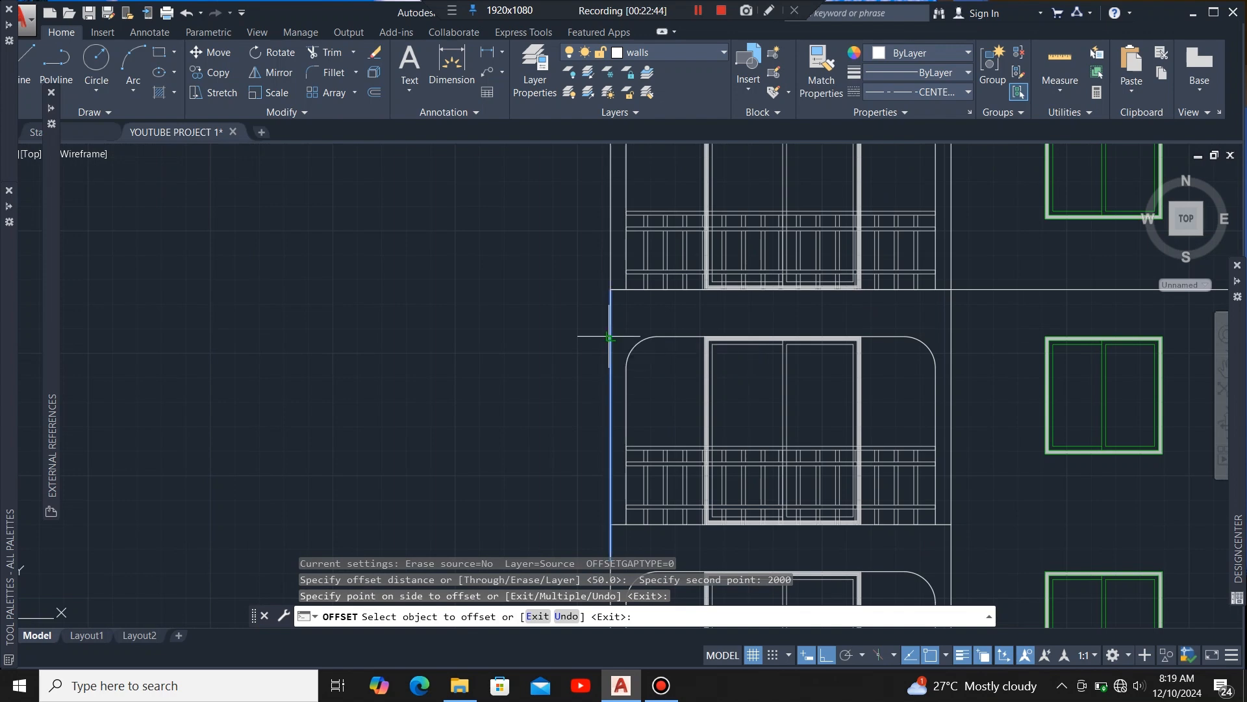
click(491, 336)
scroll(545, 333, down, 6)
key(Escape)
Step: Stretch the left end of the top storey's floor level line outward to the upper end of the left offset guide line
scroll(585, 295, up, 6)
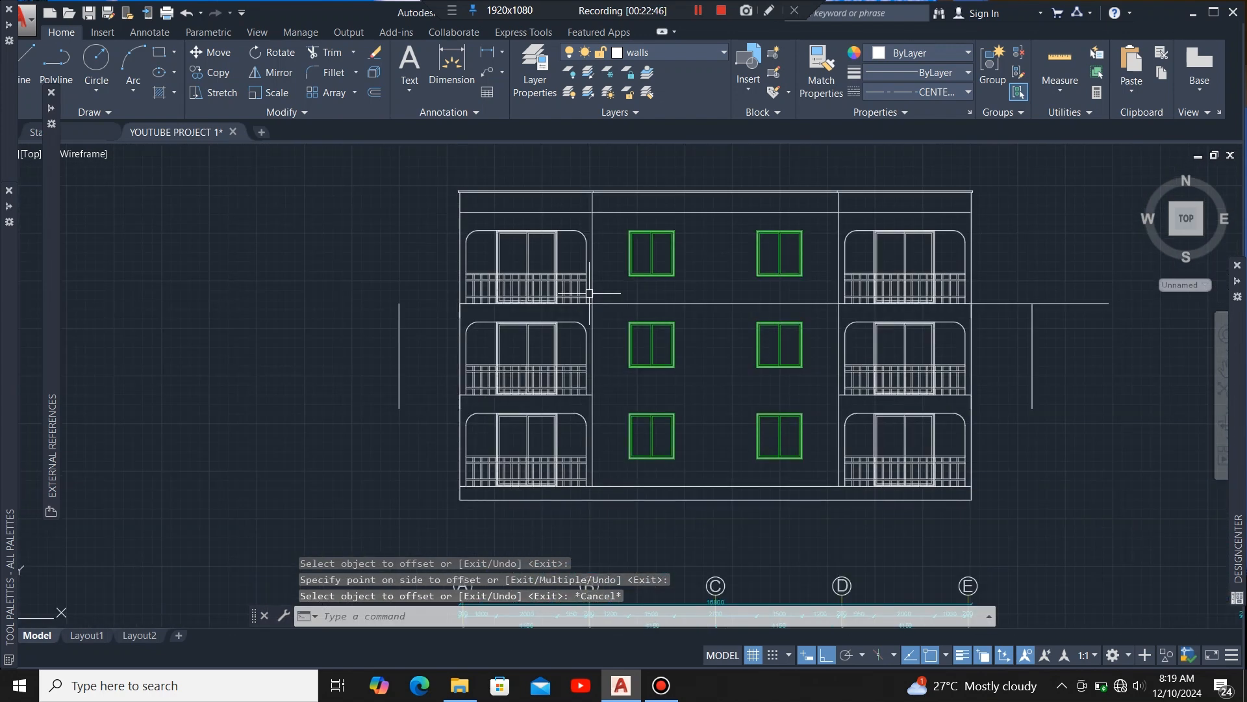
click(697, 306)
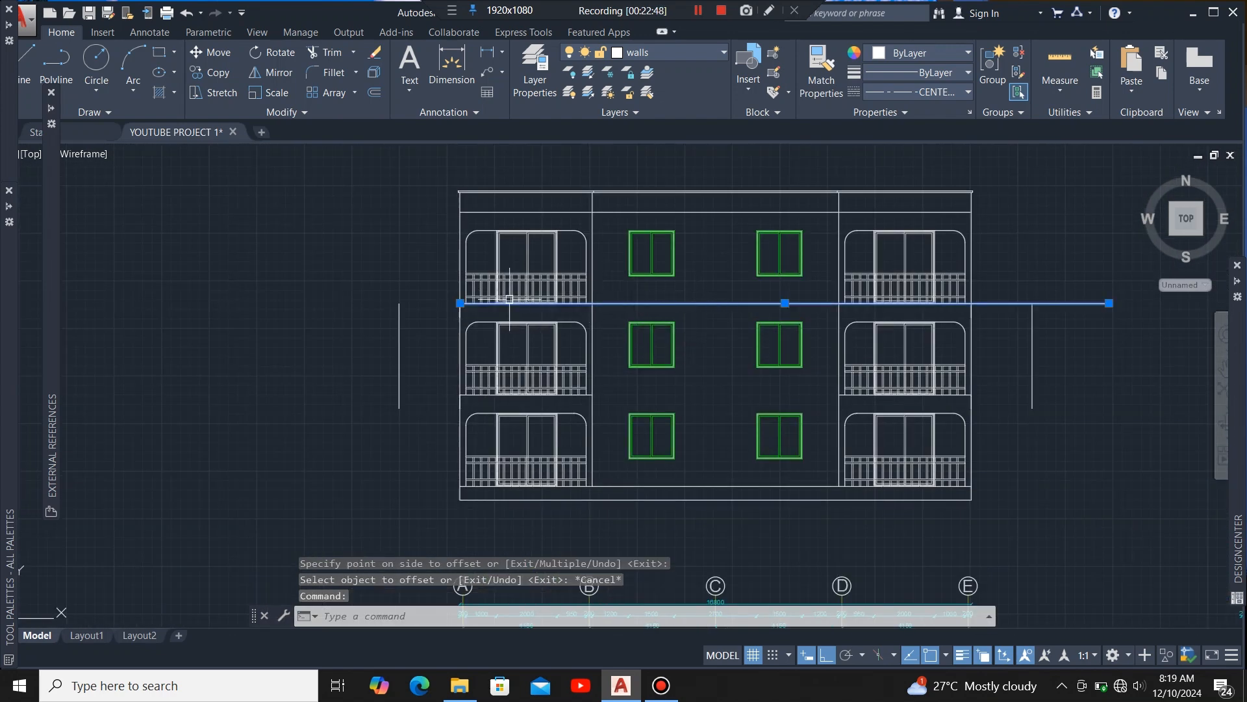
scroll(624, 372, down, 6)
scroll(659, 371, up, 4)
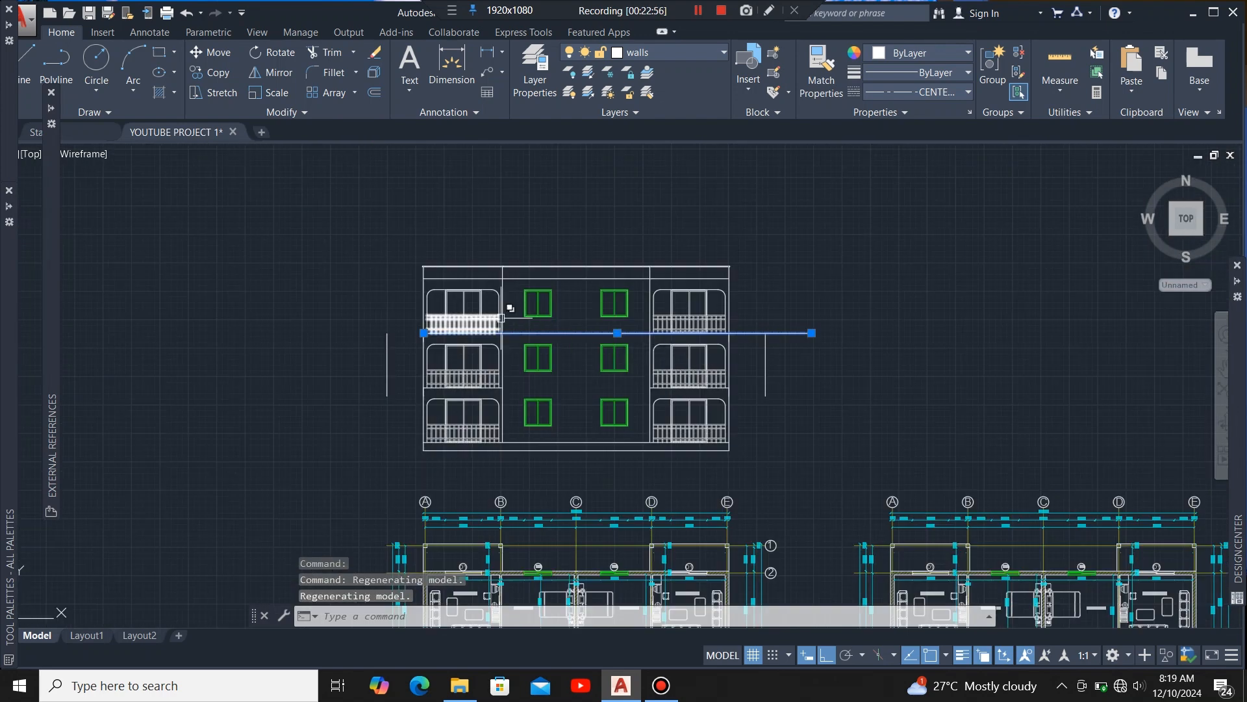
scroll(481, 318, up, 4)
scroll(308, 338, up, 4)
scroll(273, 399, up, 2)
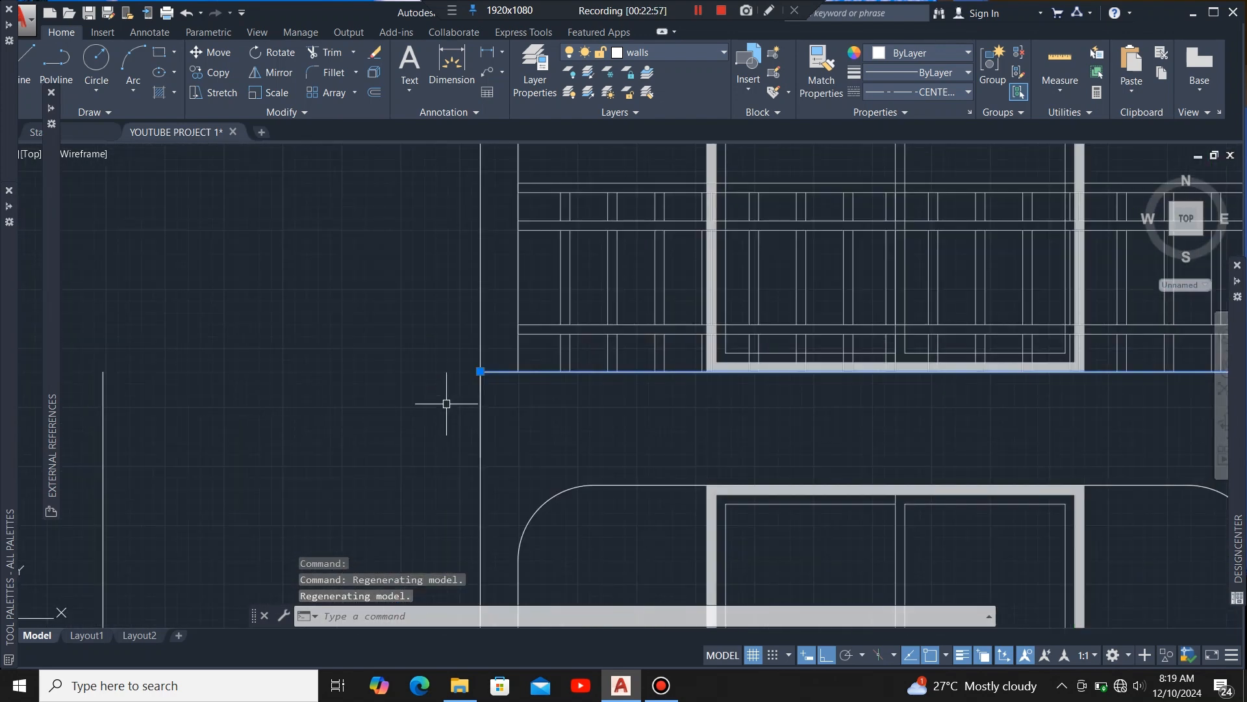
click(480, 371)
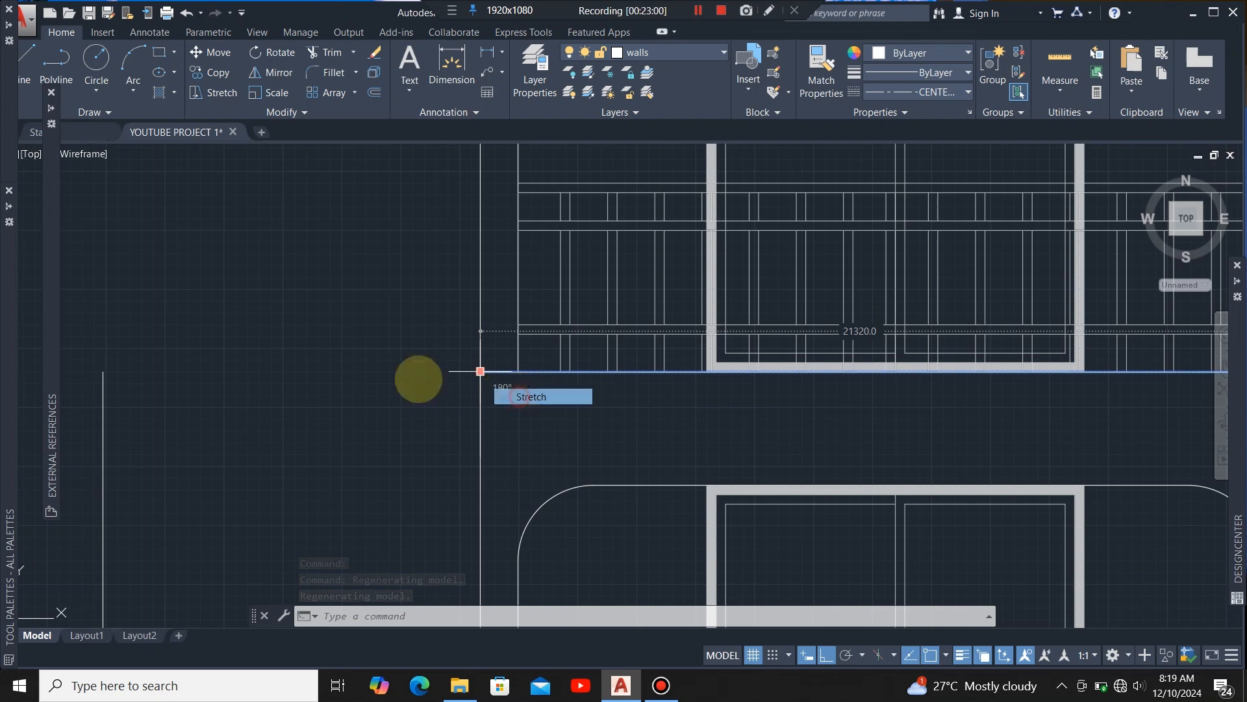
click(480, 371)
scroll(643, 364, down, 4)
scroll(552, 373, up, 2)
scroll(586, 373, up, 4)
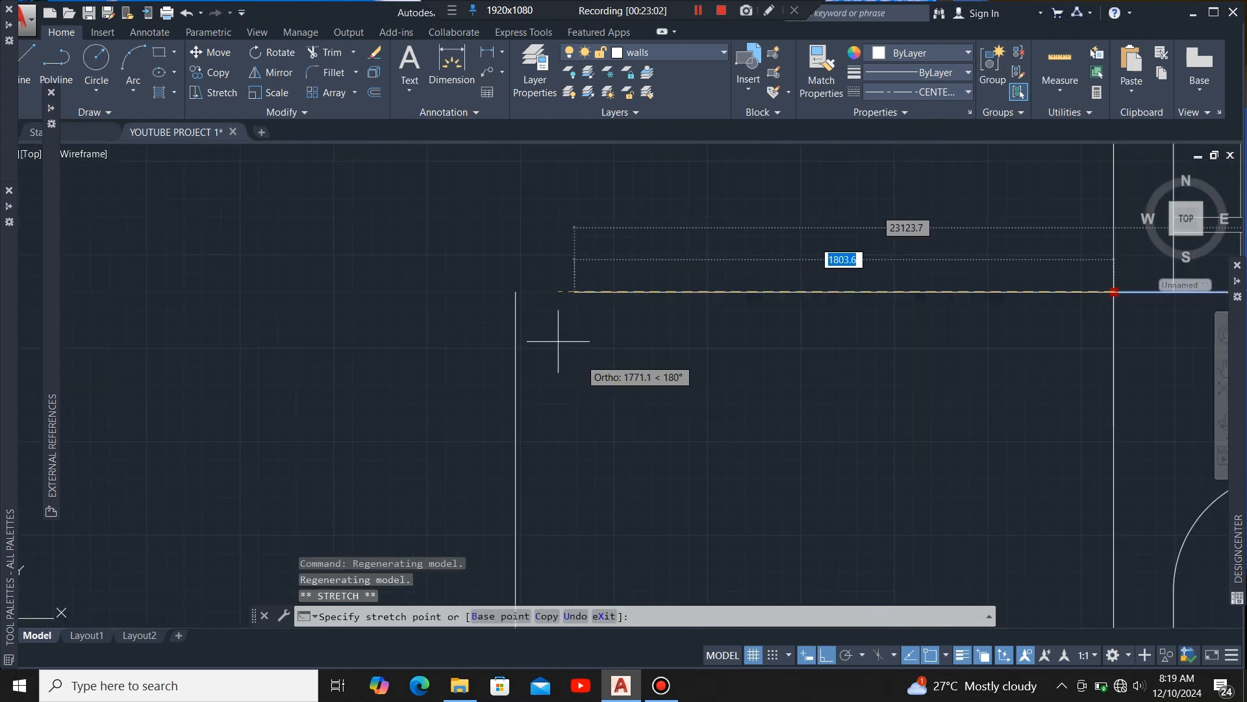
click(517, 291)
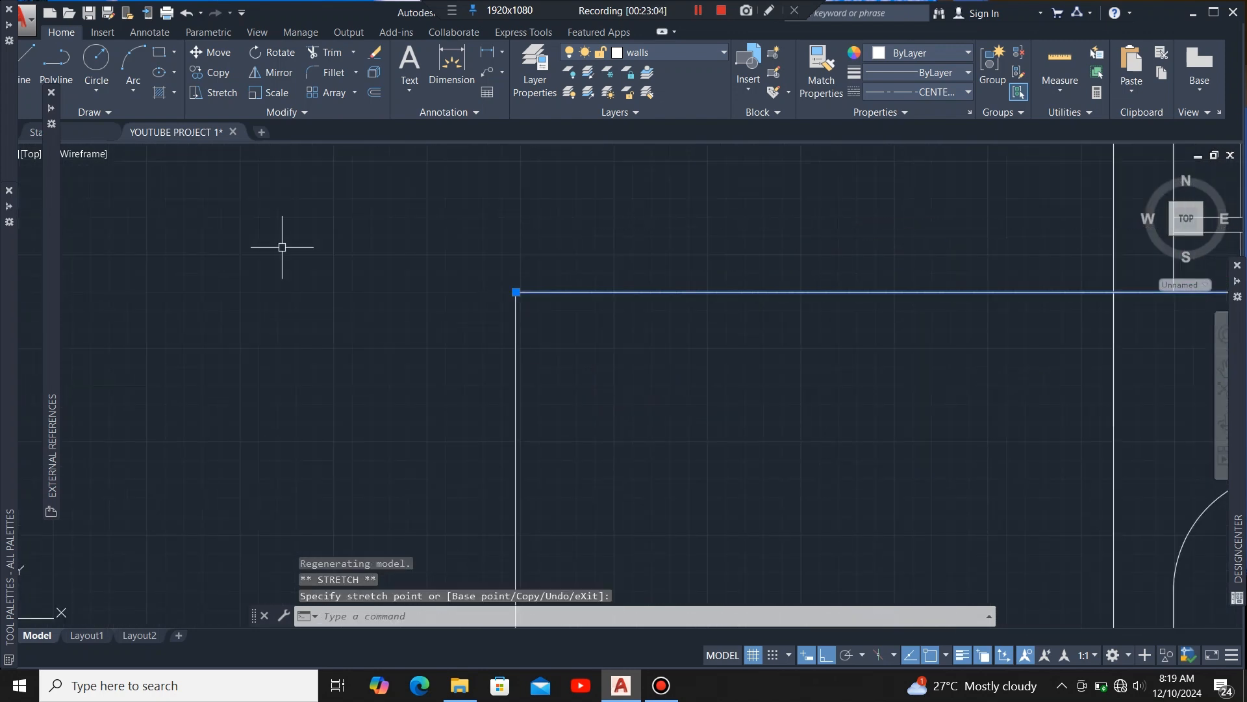
Step: Copy the extended level line from its intersection with the left outer wall up to the roof slab line
scroll(418, 278, down, 4)
scroll(412, 278, up, 2)
scroll(422, 299, down, 4)
scroll(448, 329, up, 3)
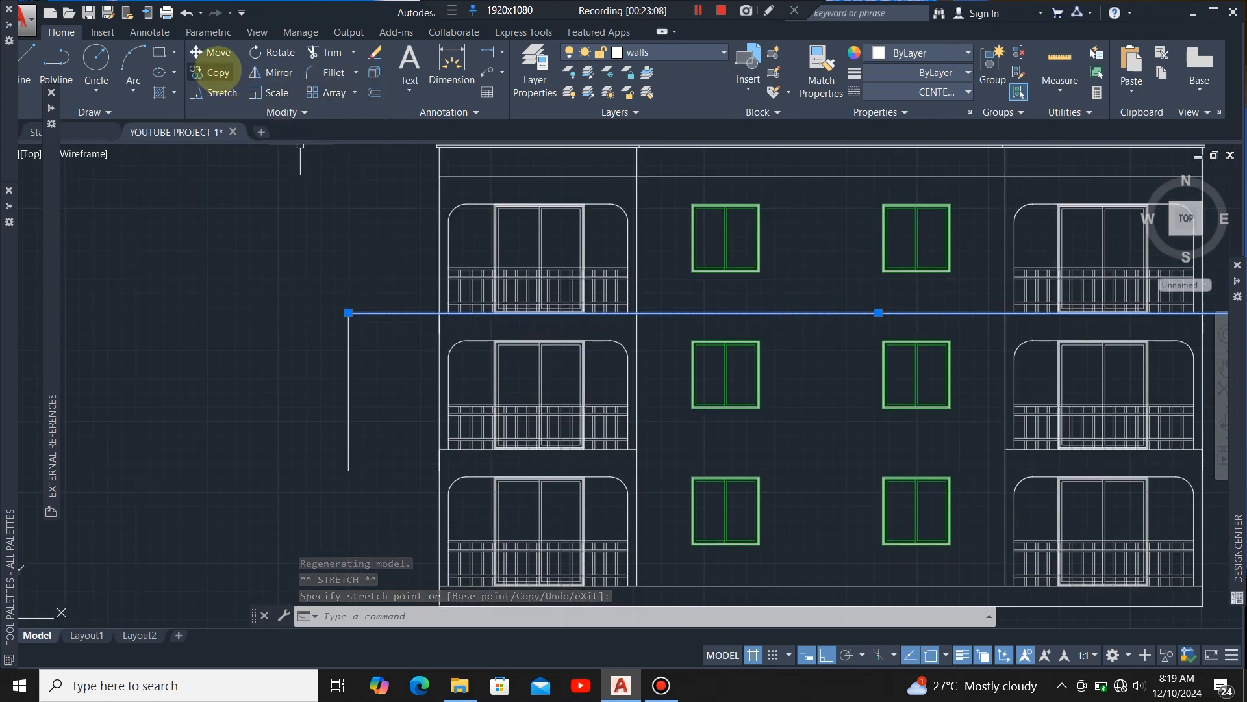
scroll(390, 328, up, 5)
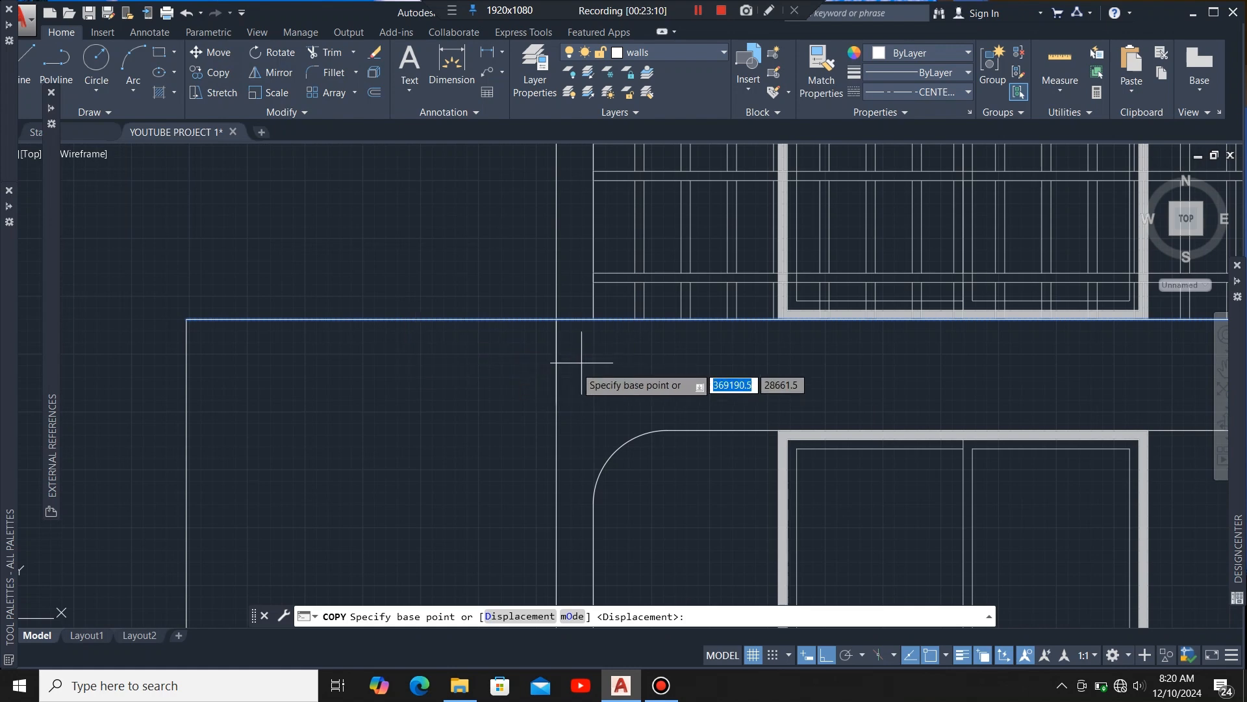
click(554, 319)
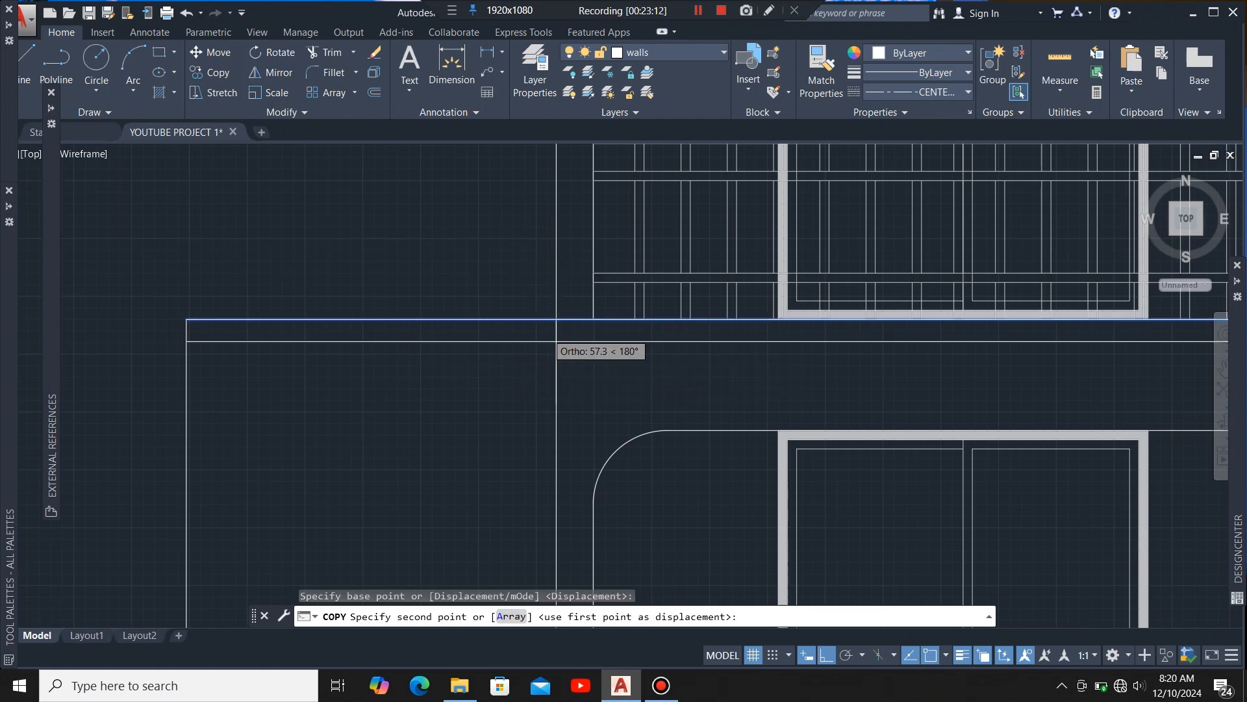
scroll(552, 403, down, 5)
scroll(549, 390, up, 5)
scroll(595, 262, up, 4)
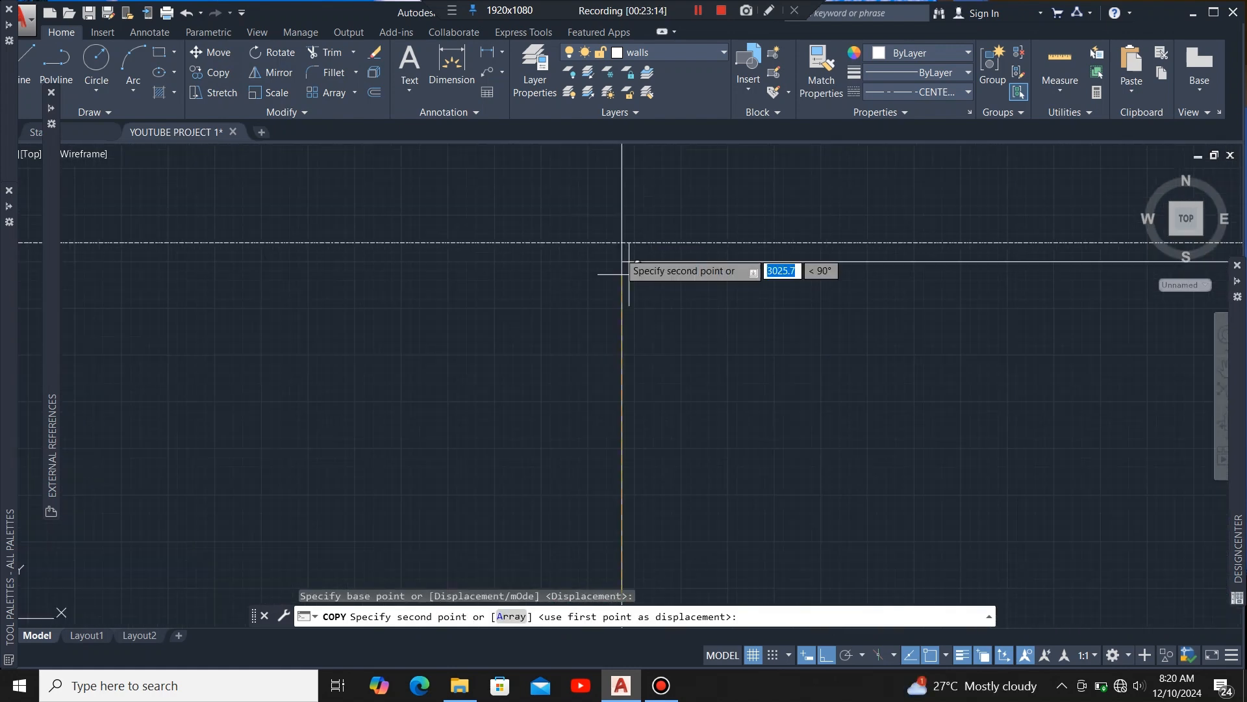
click(623, 261)
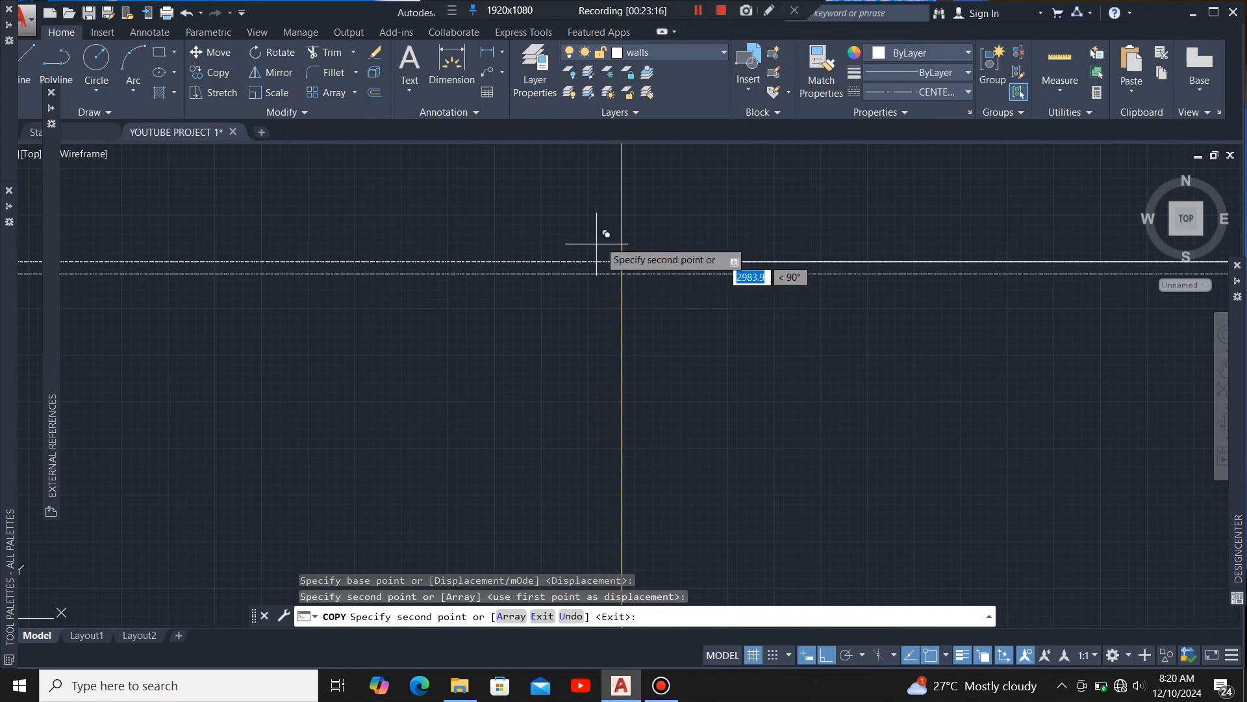
Step: Place further copies of the level line at the middle and ground storeys' floor levels and end Copy
scroll(611, 254, down, 5)
scroll(608, 371, up, 10)
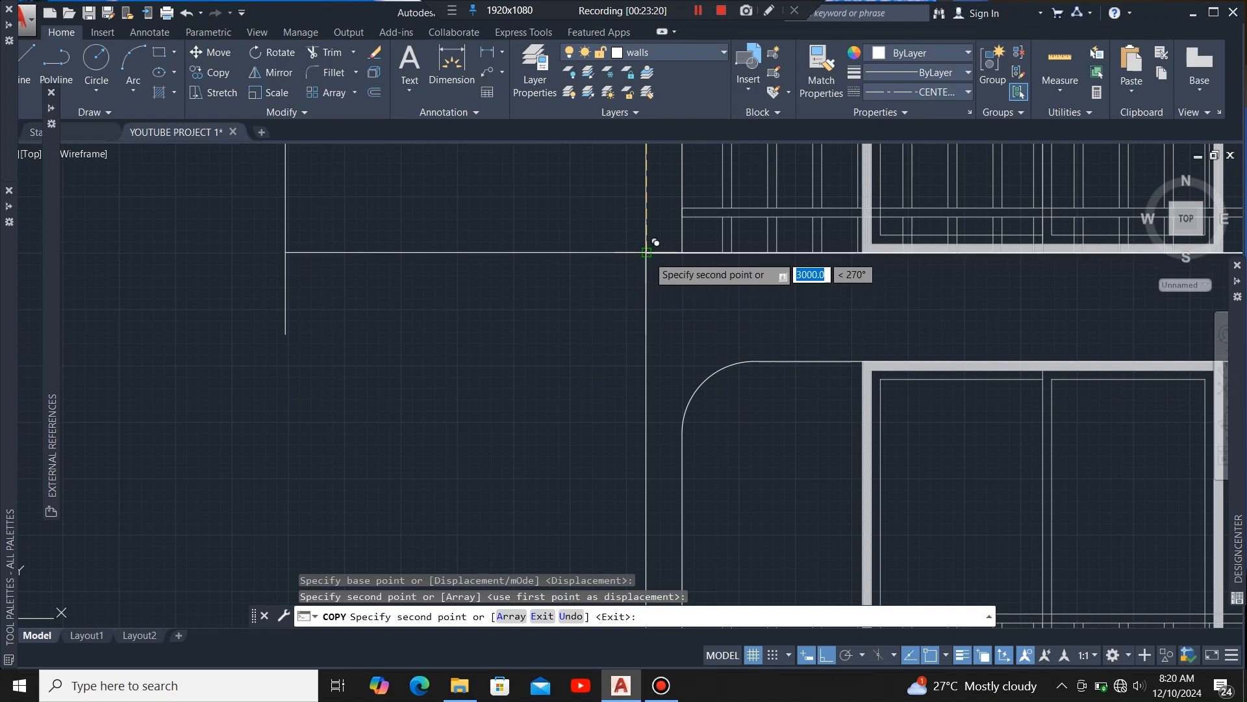
click(646, 252)
scroll(640, 273, down, 5)
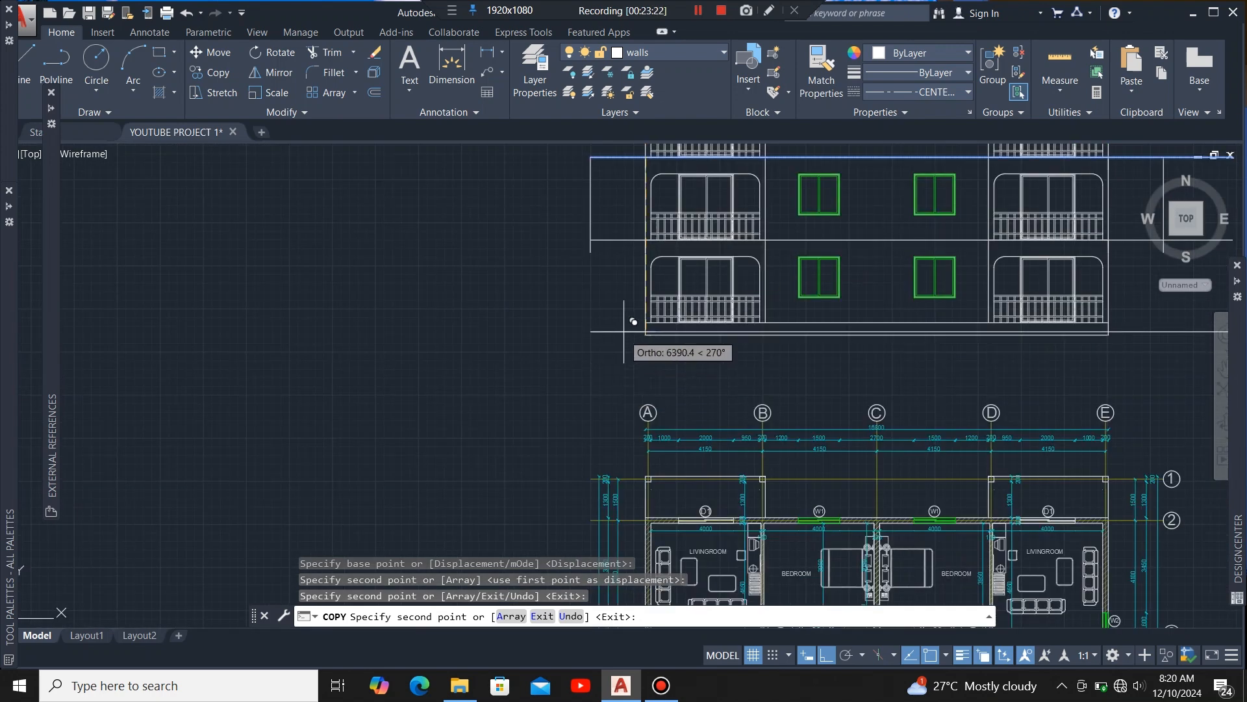
scroll(666, 338, up, 4)
click(713, 291)
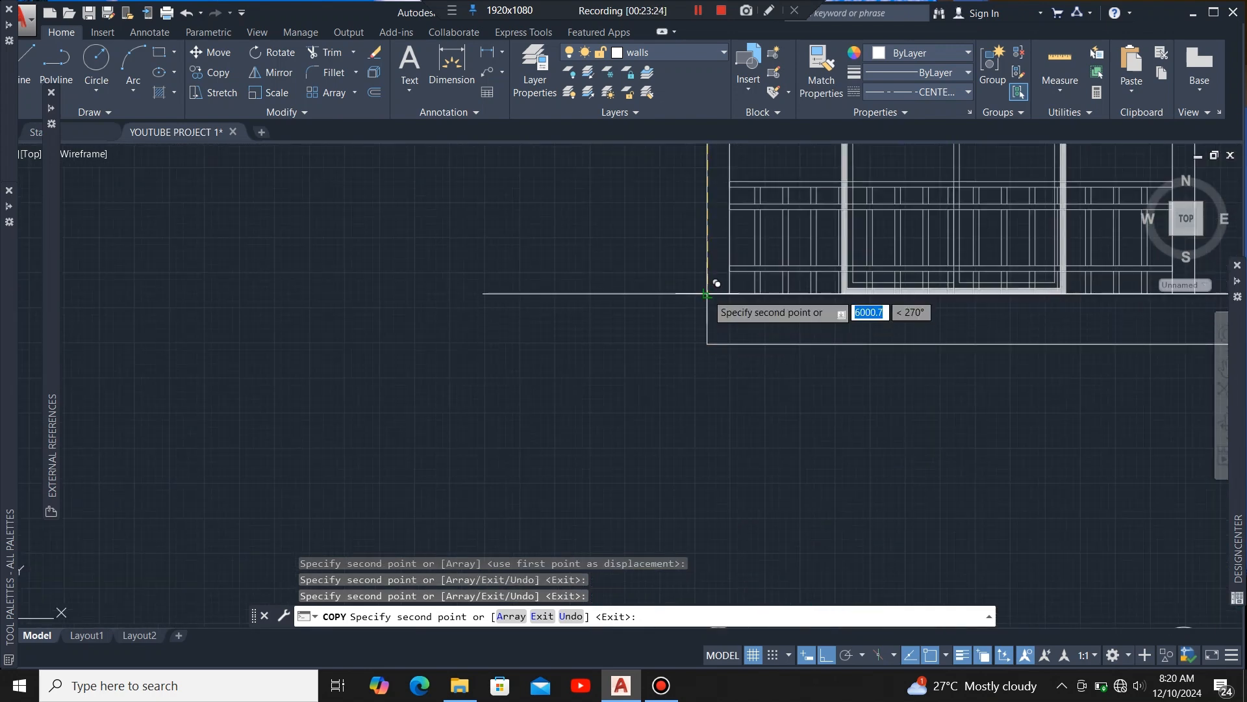
scroll(494, 393, down, 5)
key(Escape)
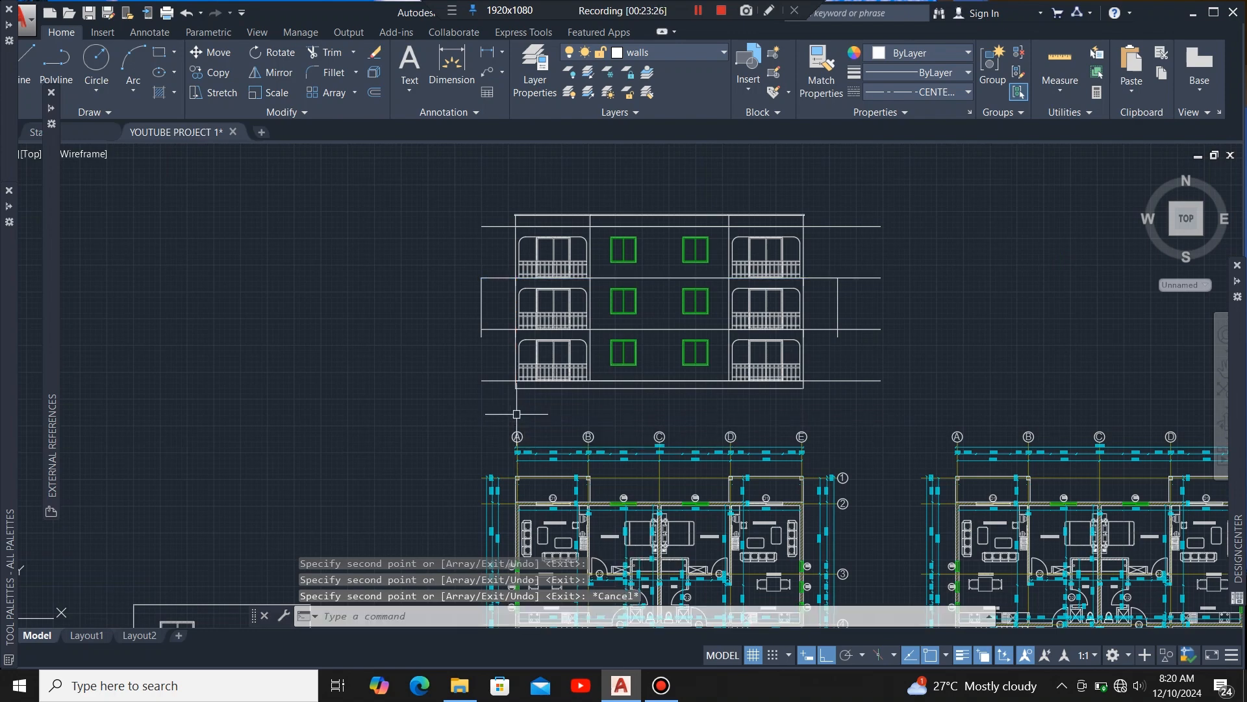
Step: Erase the vertical offset guide line outside the left outer wall
scroll(487, 286, up, 4)
click(518, 304)
click(460, 345)
scroll(335, 344, down, 4)
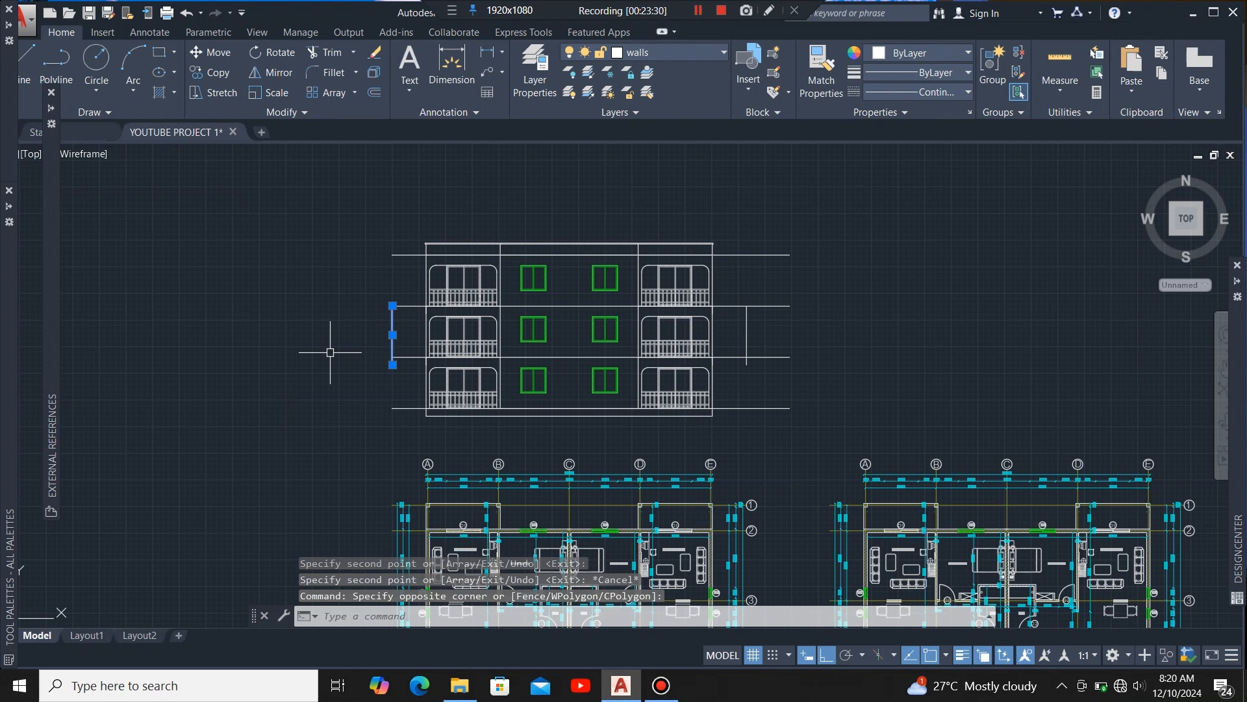
key(Delete)
Step: Stretch both ends of the right vertical guide line so it spans from above the roof level line to below the ground level line
scroll(770, 322, up, 6)
click(675, 302)
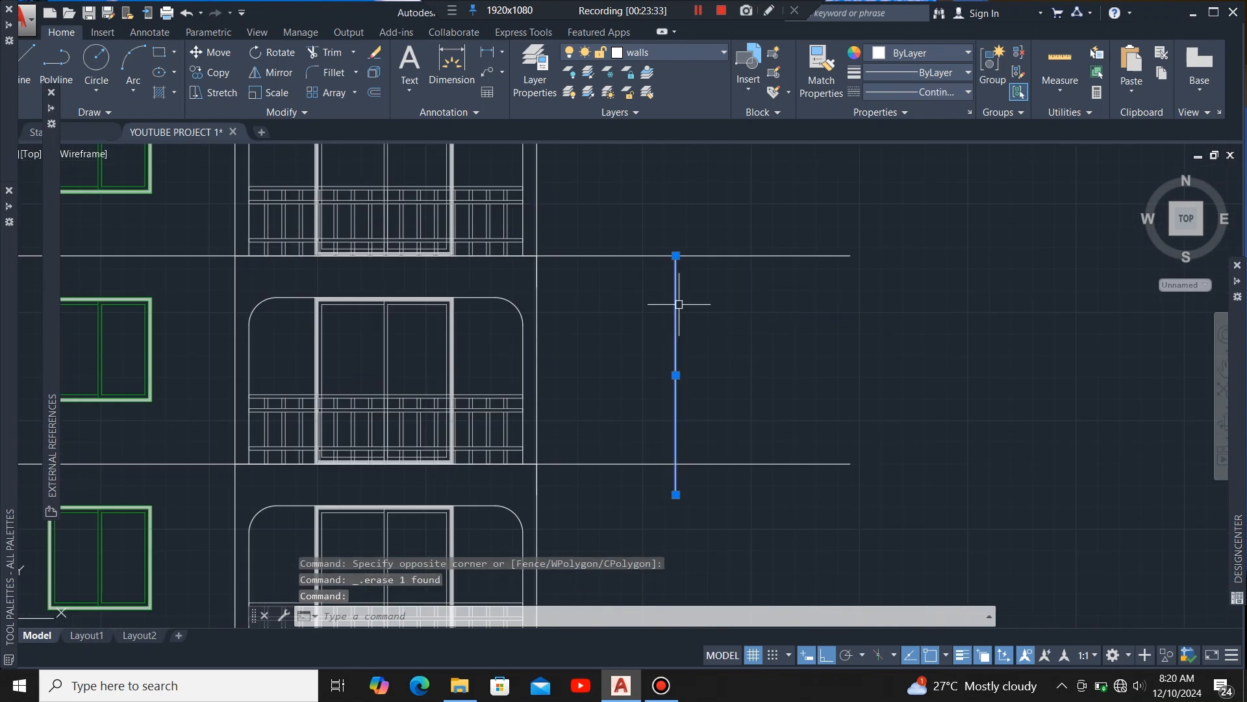
click(673, 258)
scroll(672, 294, down, 2)
scroll(668, 288, down, 4)
scroll(666, 275, up, 4)
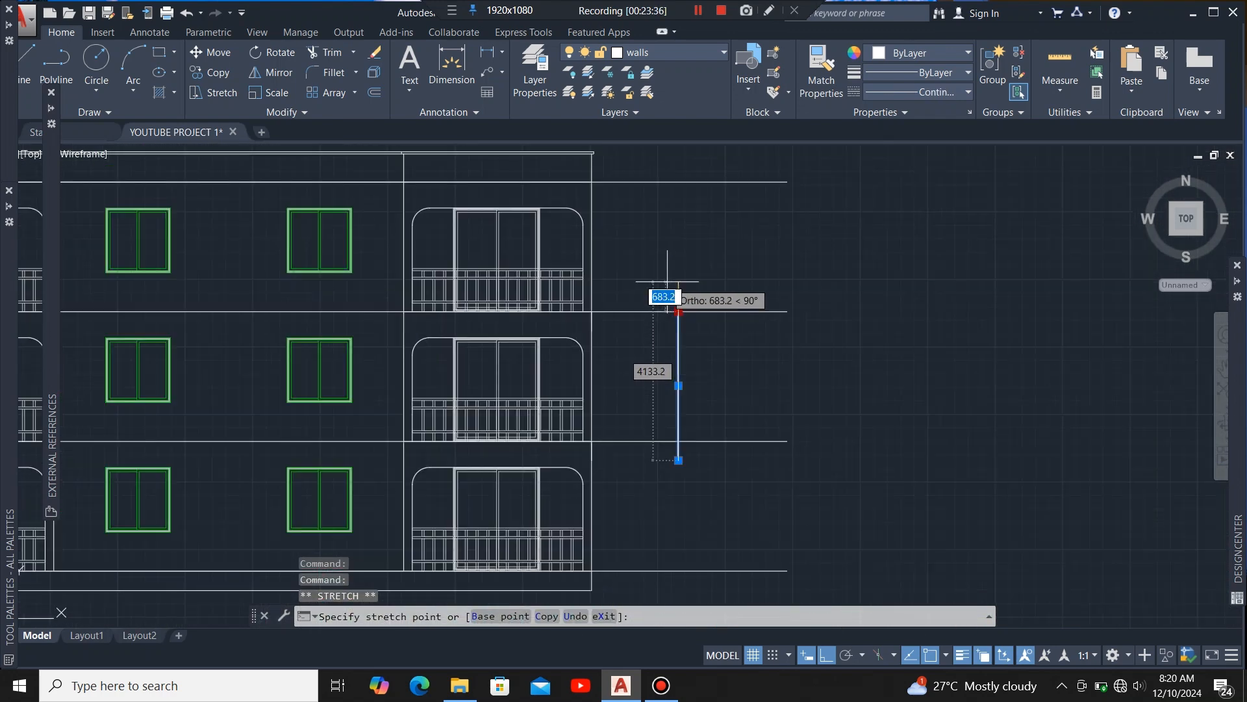
click(675, 158)
click(678, 460)
scroll(674, 432, down, 6)
scroll(669, 477, up, 4)
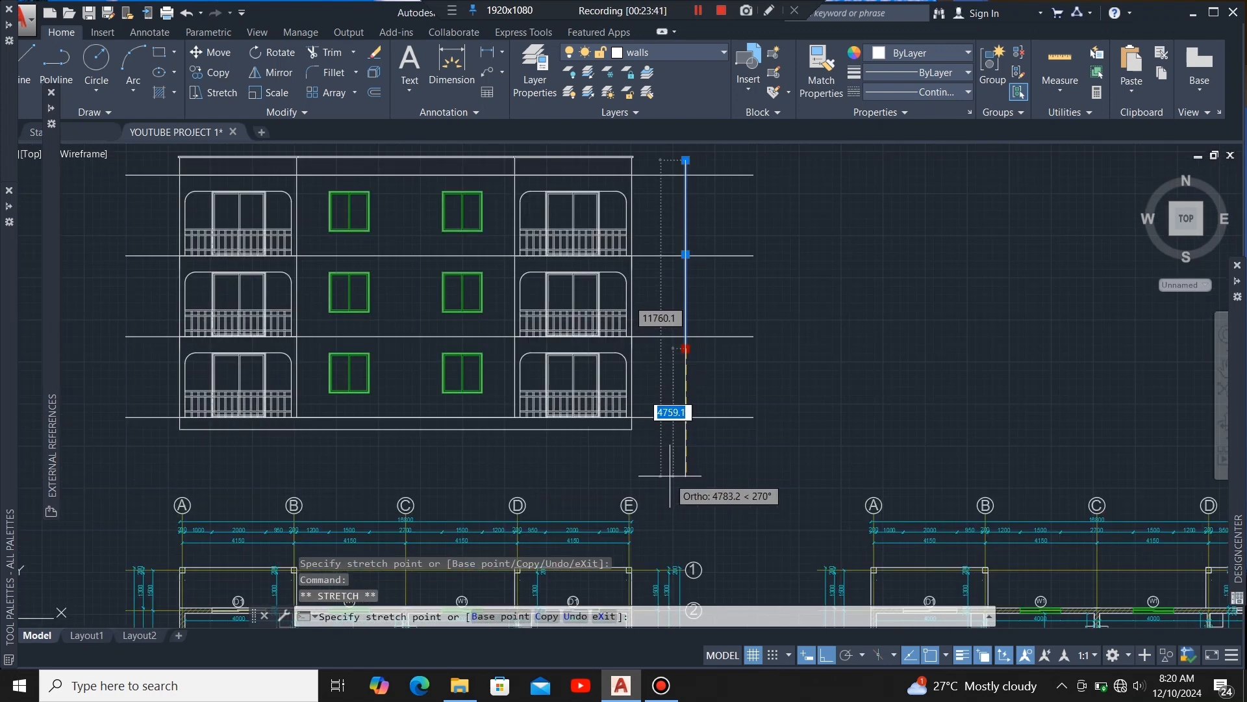
click(669, 475)
Step: Trim the four level lines where they pass the right vertical guide line and erase that guide line
scroll(720, 487, down, 2)
click(328, 52)
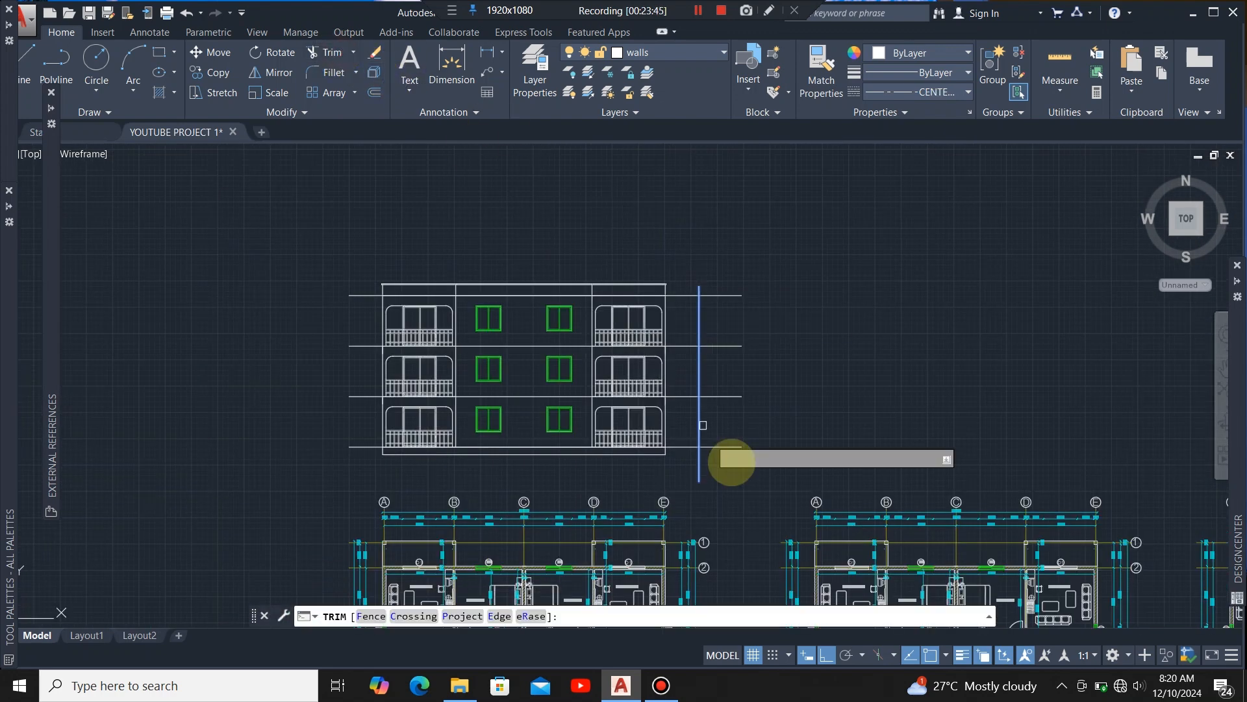
click(744, 471)
click(716, 263)
scroll(720, 310, up, 4)
key(Escape)
click(668, 318)
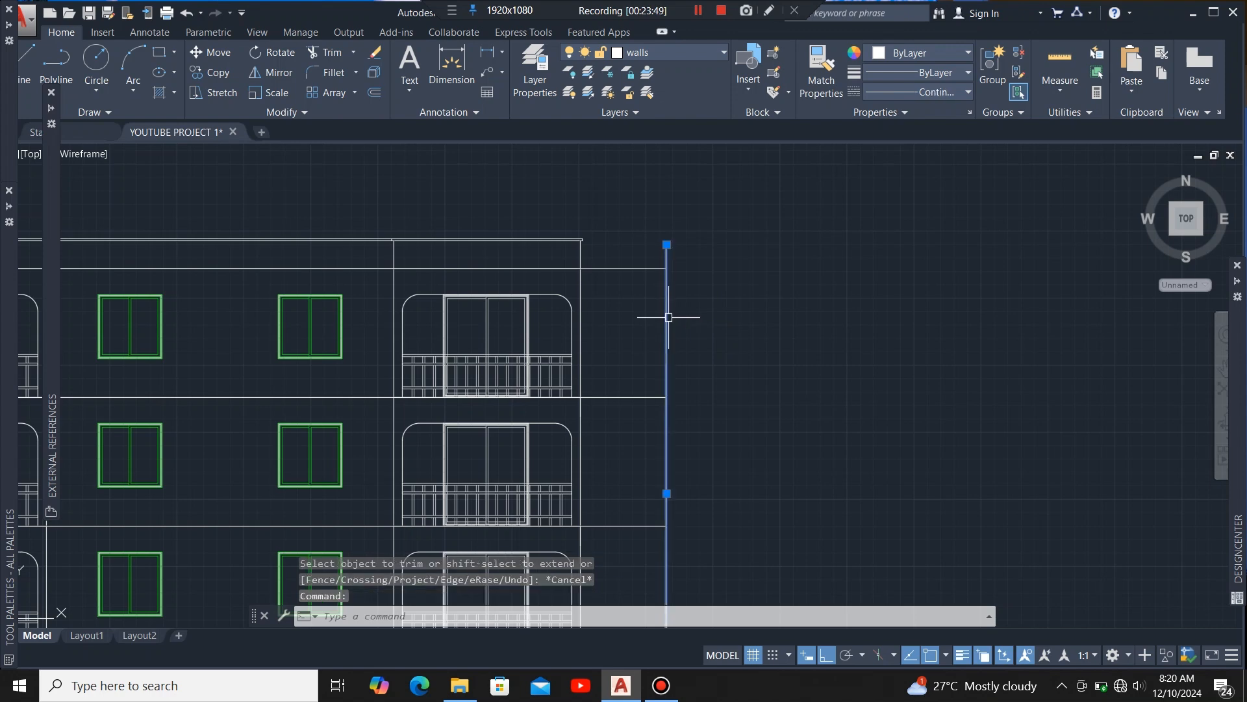
key(Delete)
Step: Start a line just beyond the right end of the roof level line and draw a segment 100 long at 45°
scroll(793, 313, down, 6)
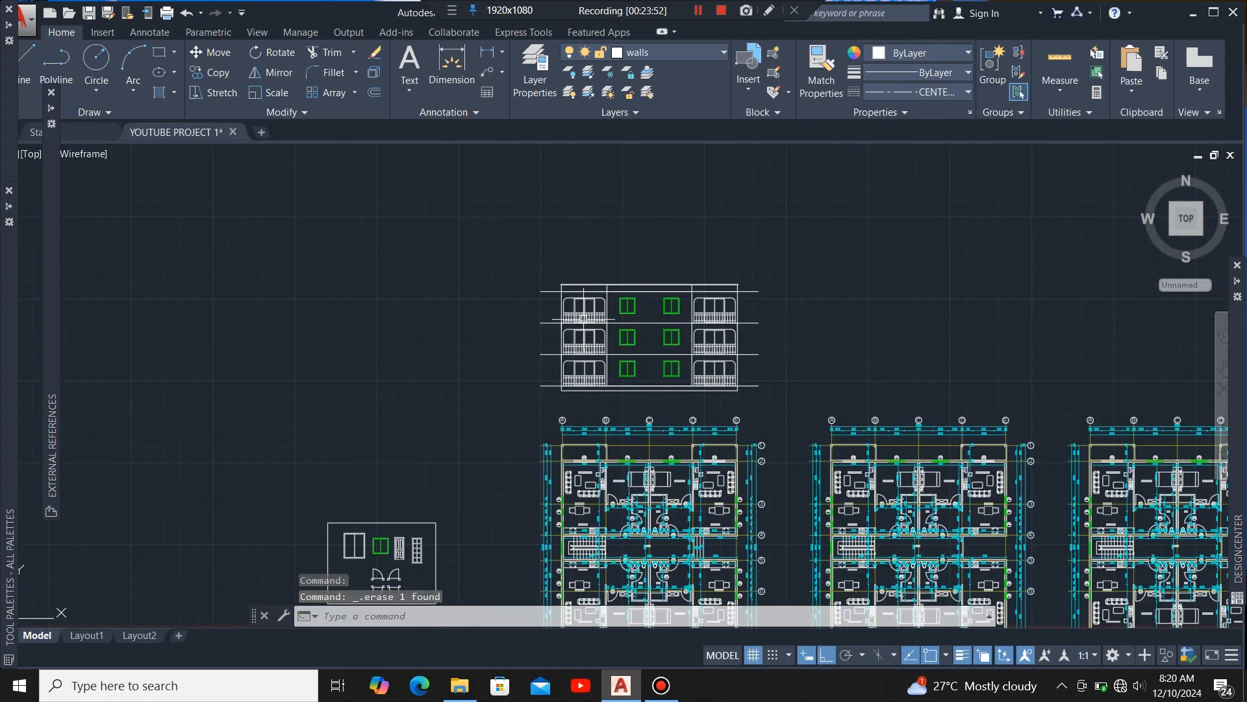
scroll(608, 307, up, 4)
scroll(360, 306, down, 2)
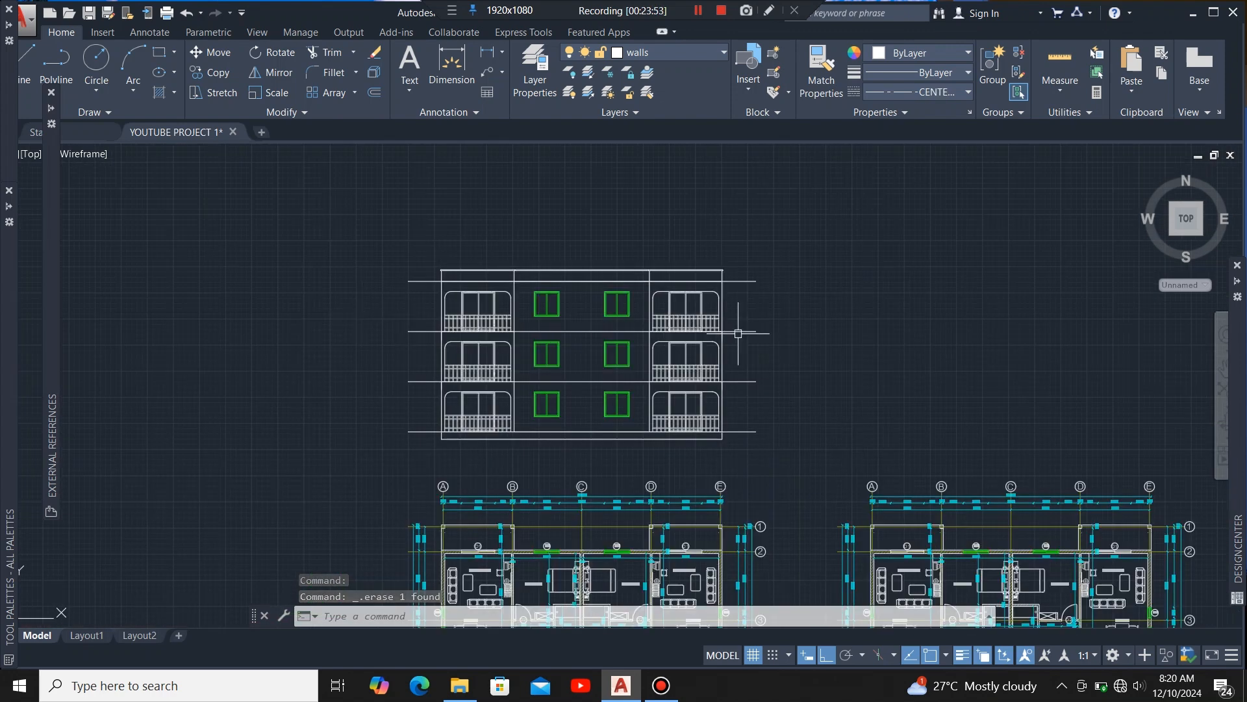
scroll(771, 265, up, 6)
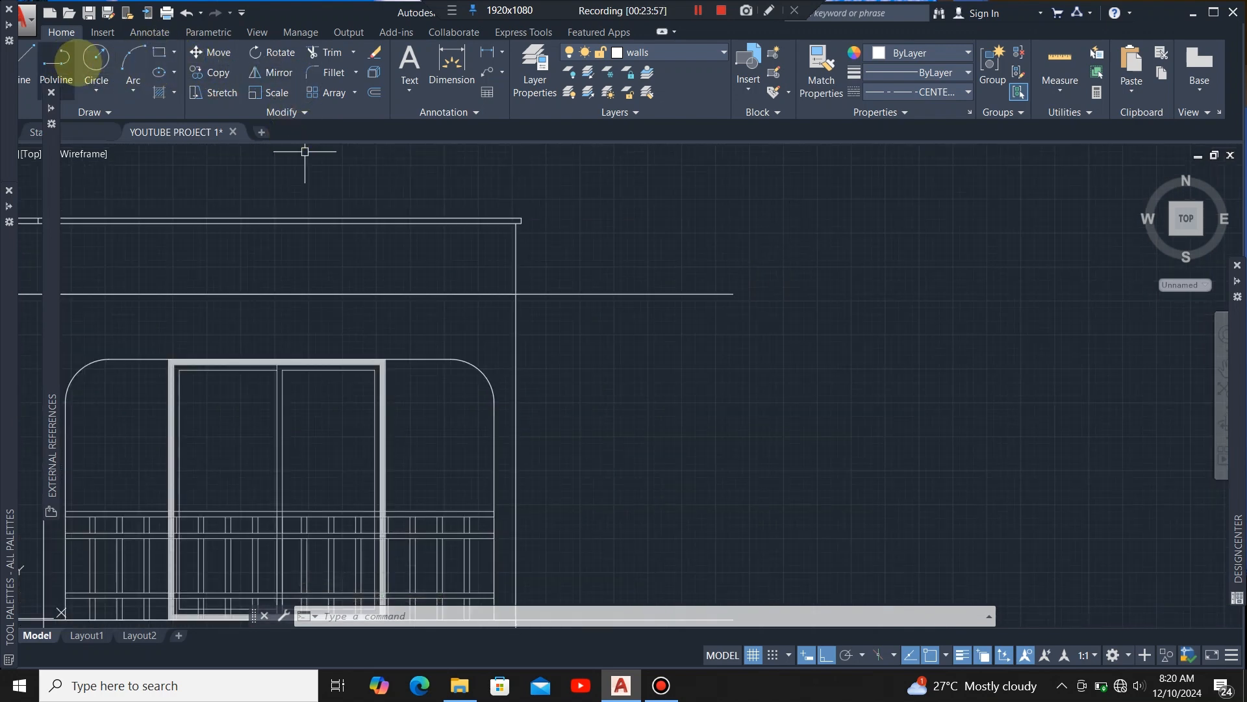
click(26, 53)
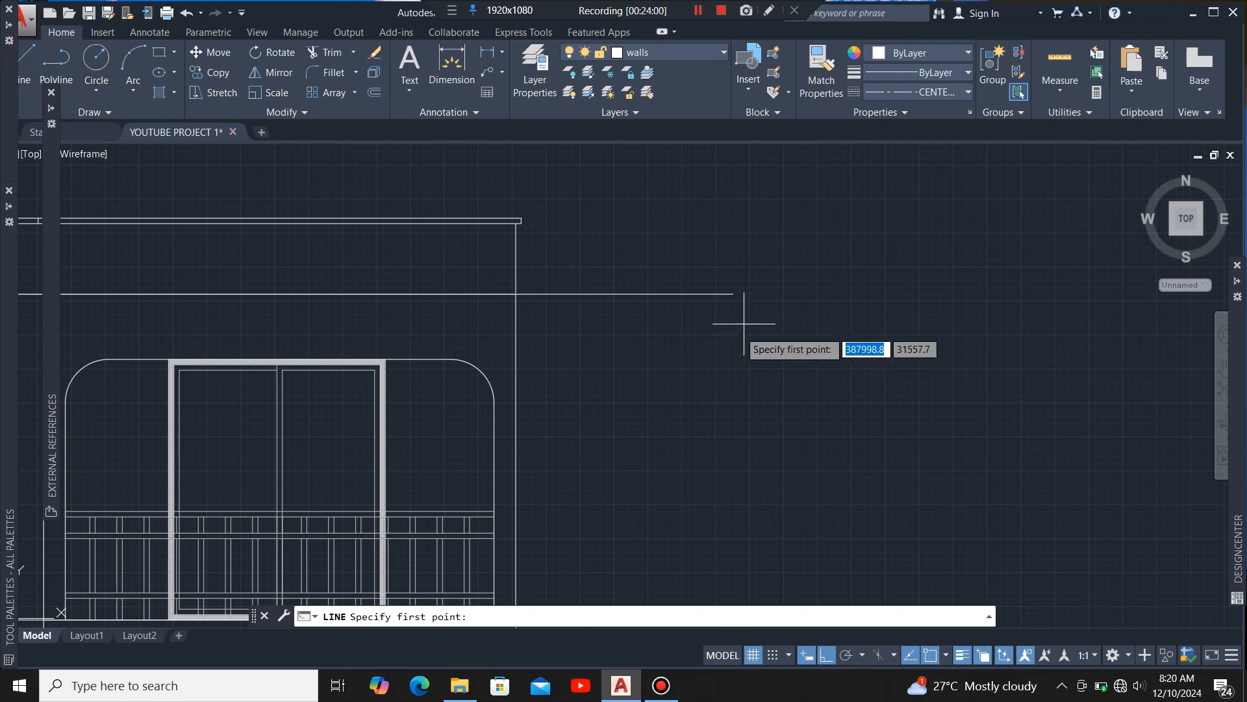
scroll(743, 323, up, 4)
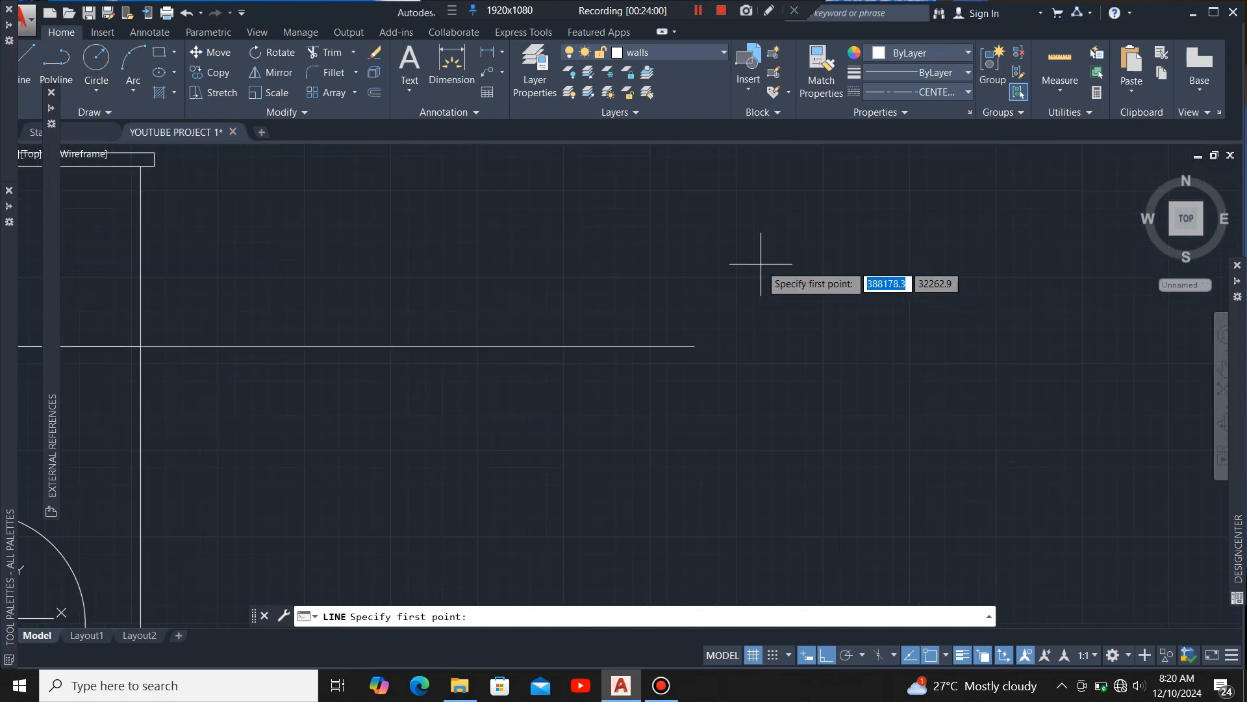
click(742, 340)
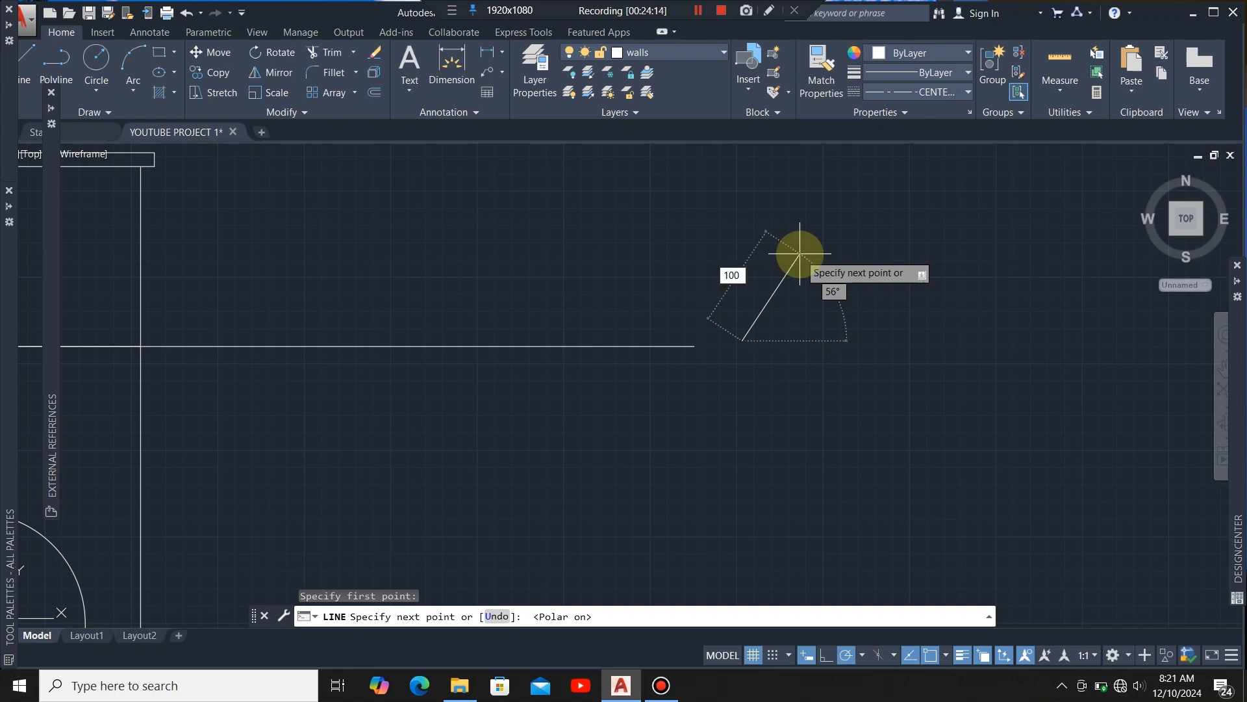
key(Tab)
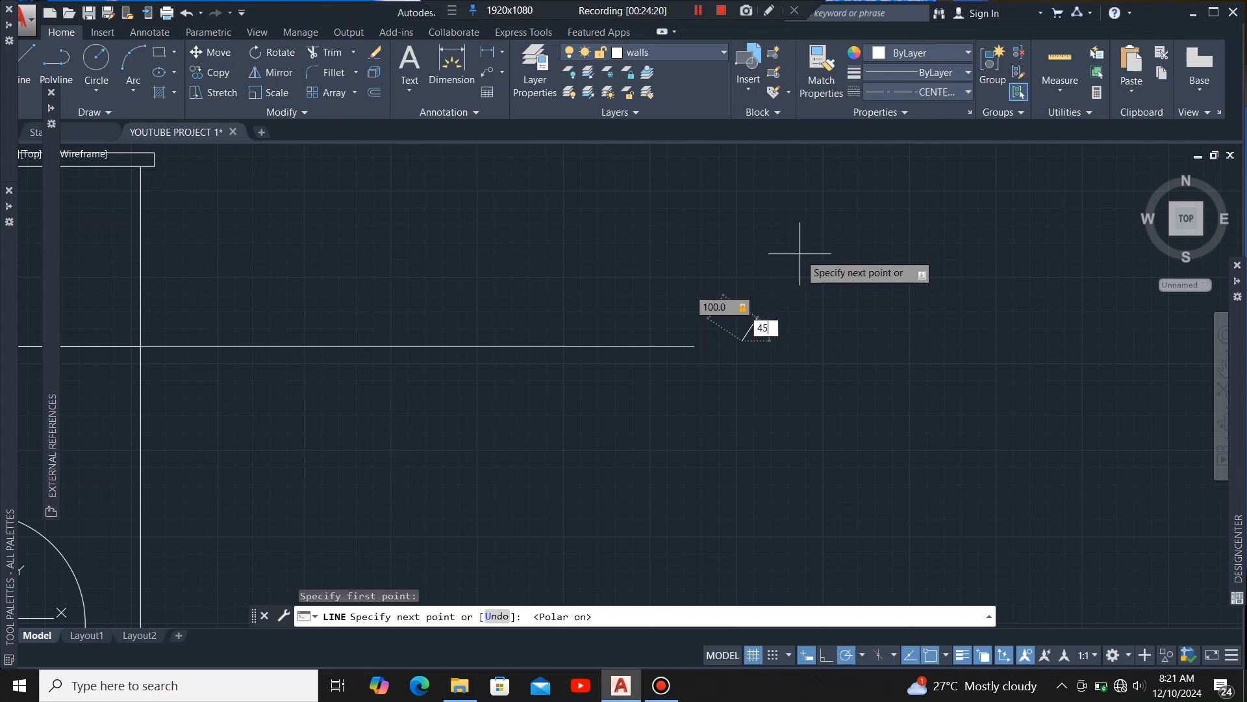
key(Return)
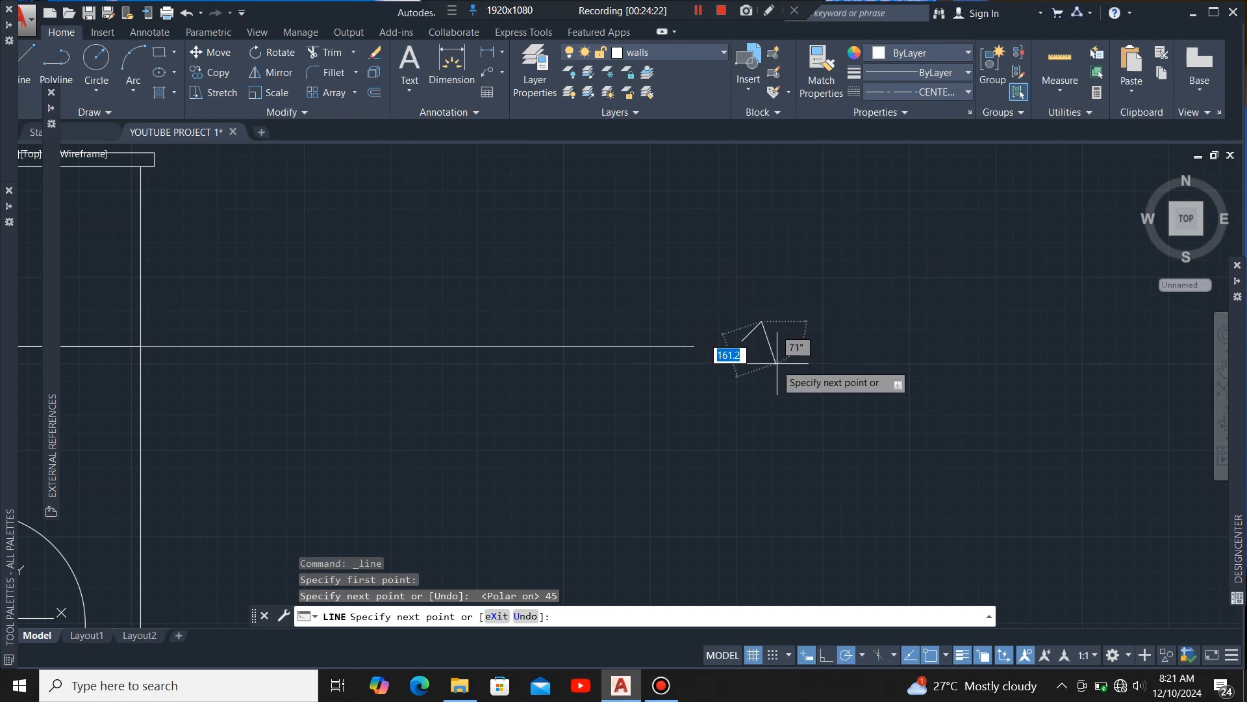
Step: Close the level marker triangle with a horizontal segment back above its start point and a vertical segment down to it, using polar tracking
scroll(757, 315, up, 6)
scroll(666, 370, up, 4)
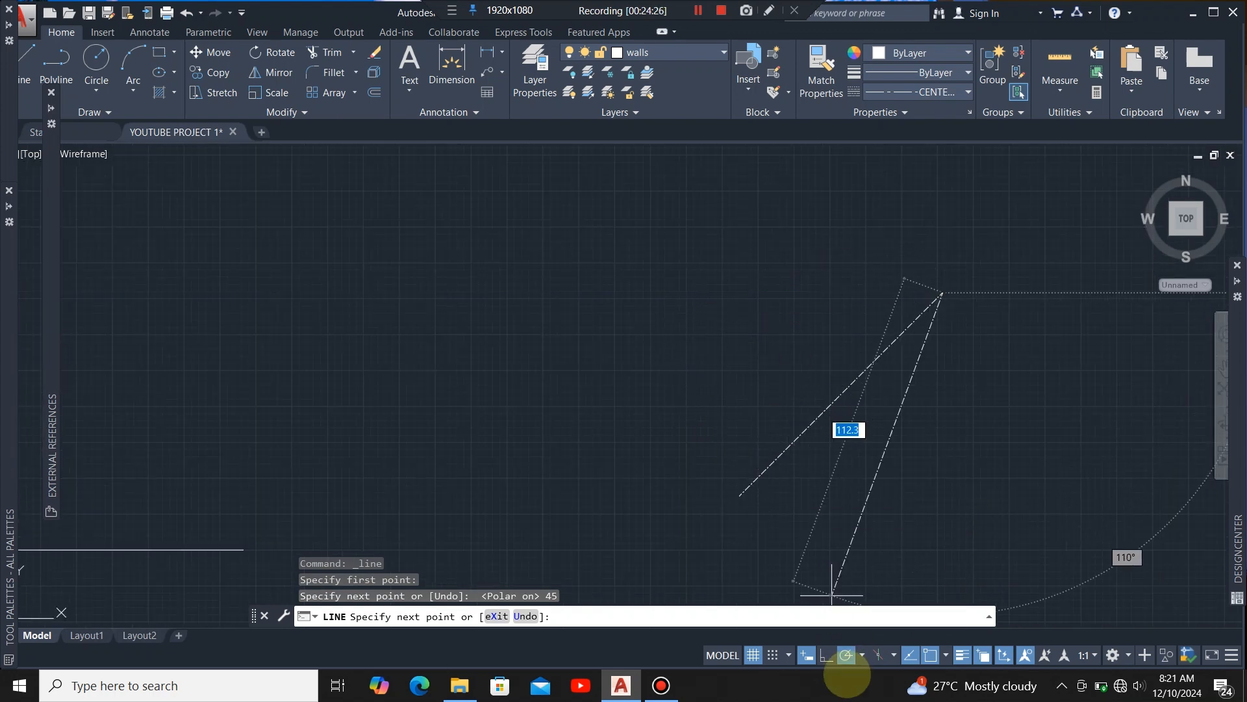
click(826, 655)
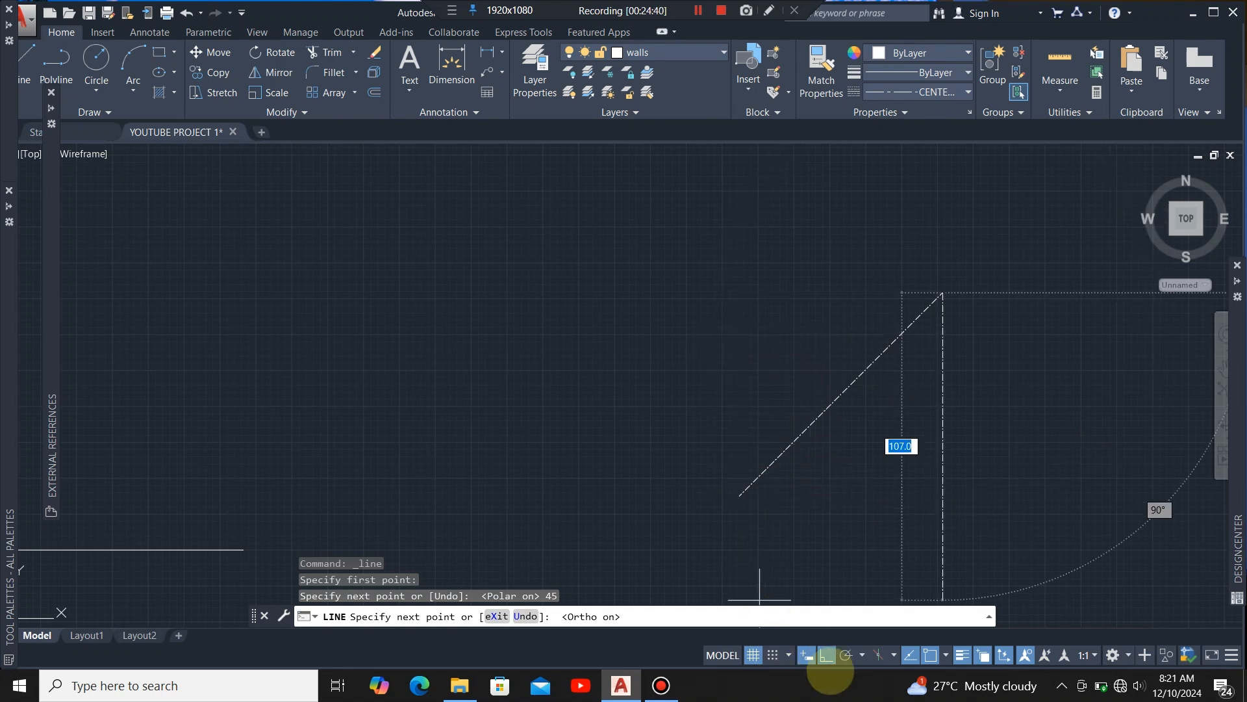
click(845, 654)
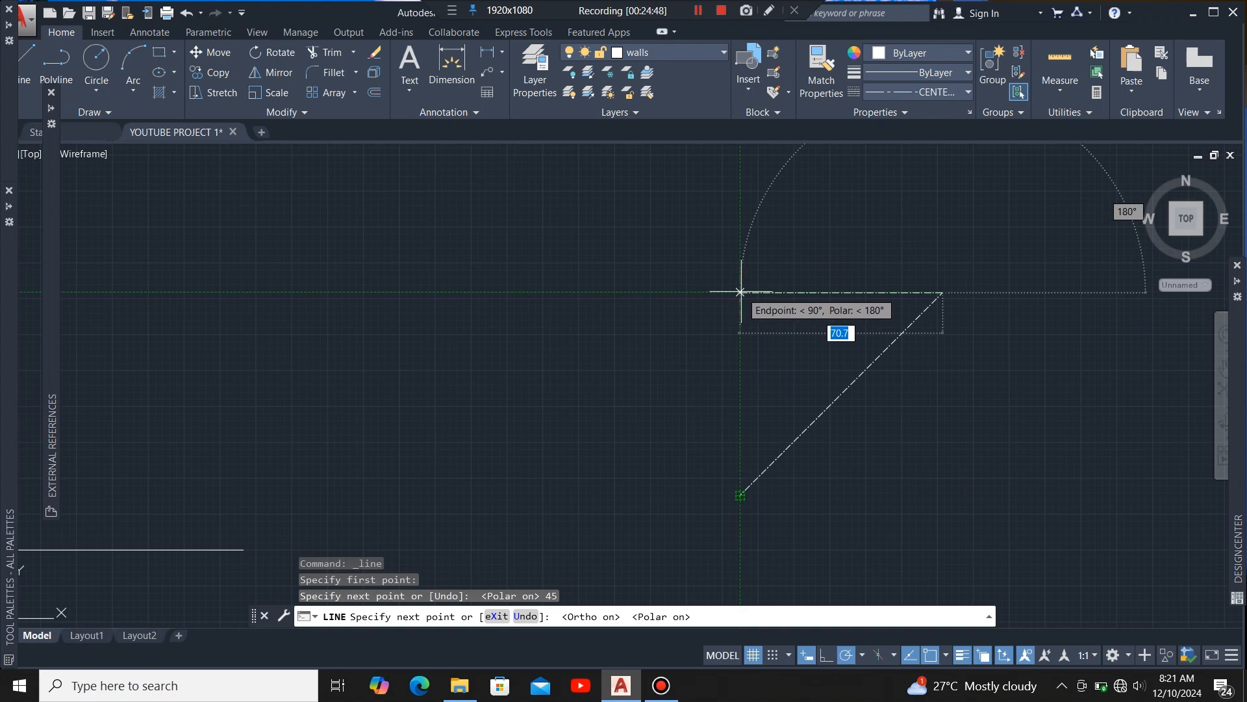
click(740, 293)
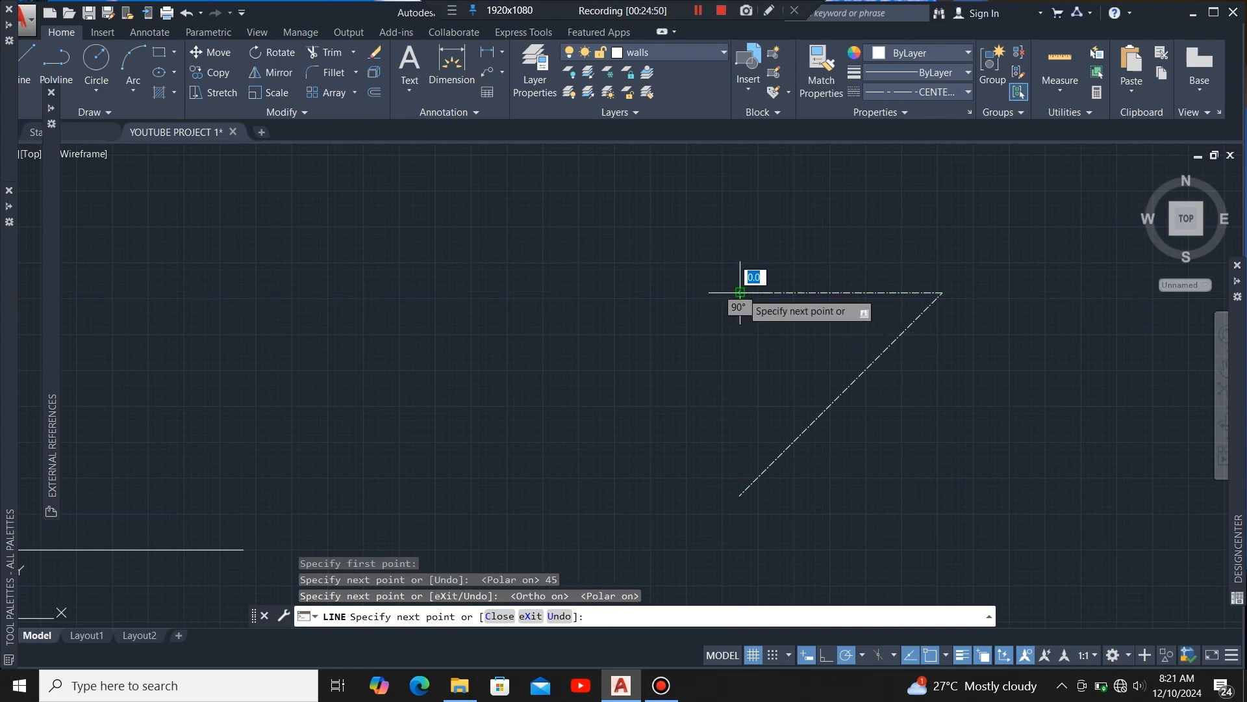
click(740, 495)
key(Escape)
scroll(659, 362, down, 6)
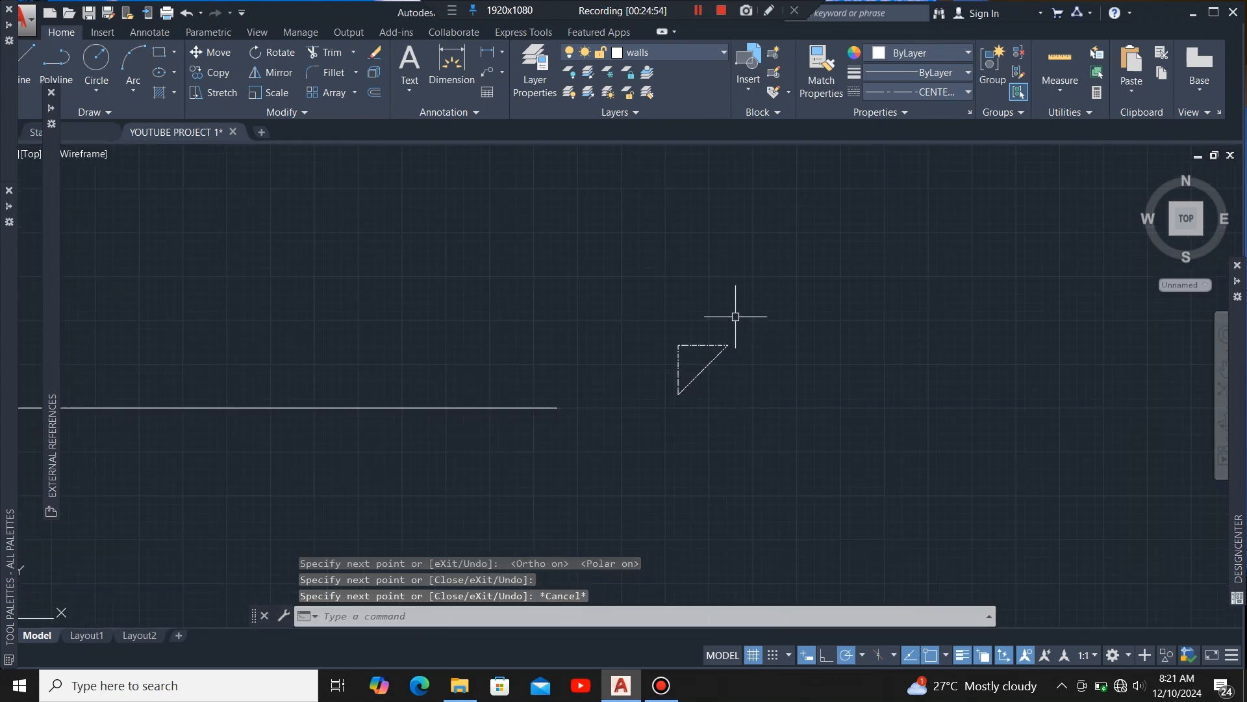
Step: Set the linetype of the three level marker triangle lines to Continuous
click(733, 301)
click(681, 454)
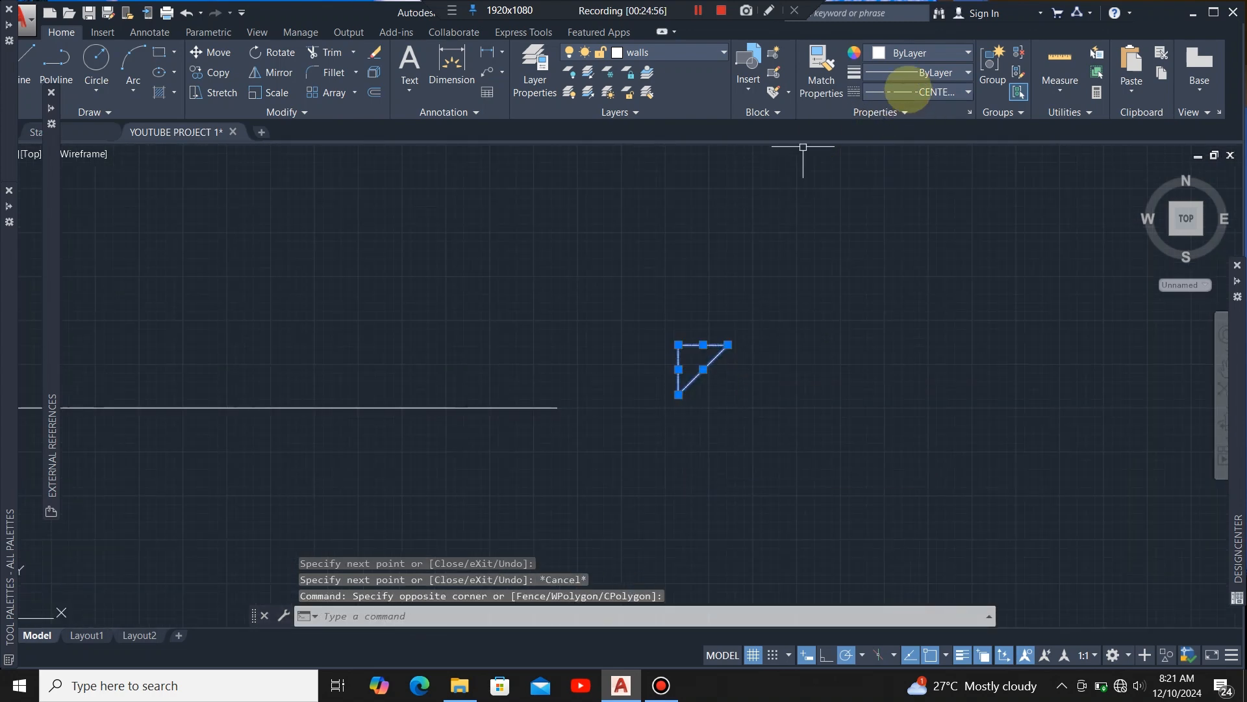
click(916, 92)
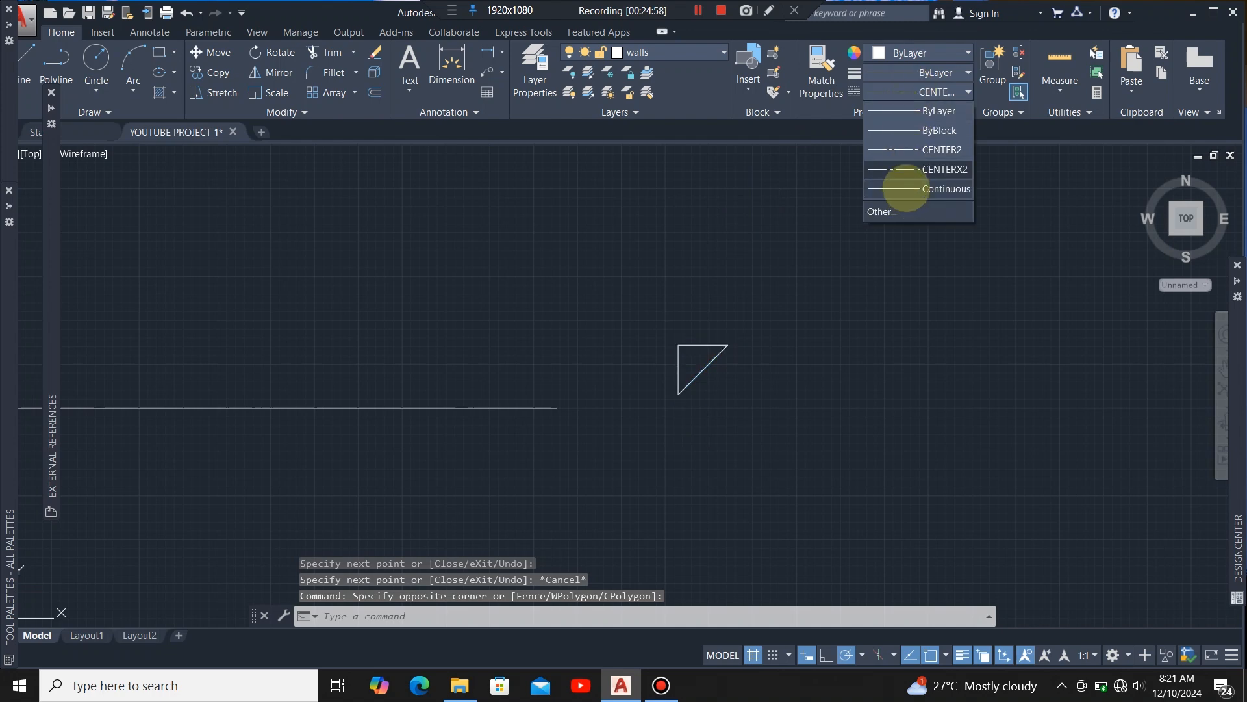
click(906, 188)
Step: Mirror the triangle about its vertical edge, keeping the source objects
scroll(668, 383, up, 6)
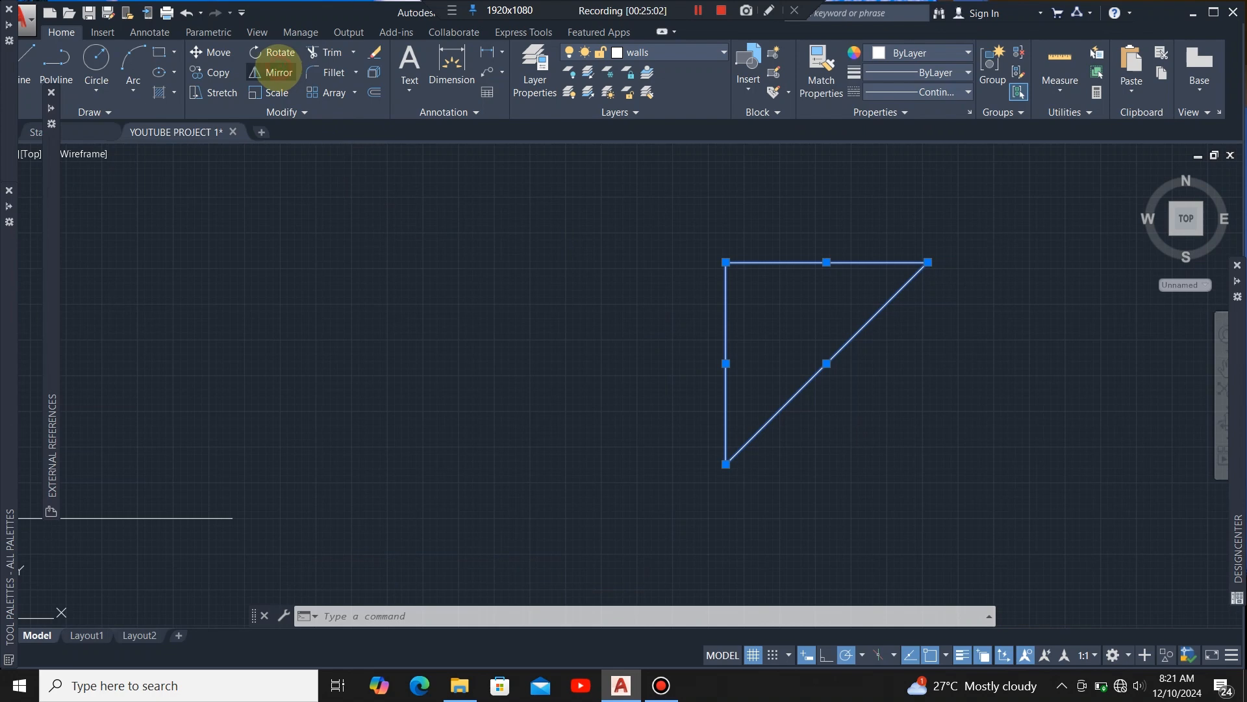
click(273, 71)
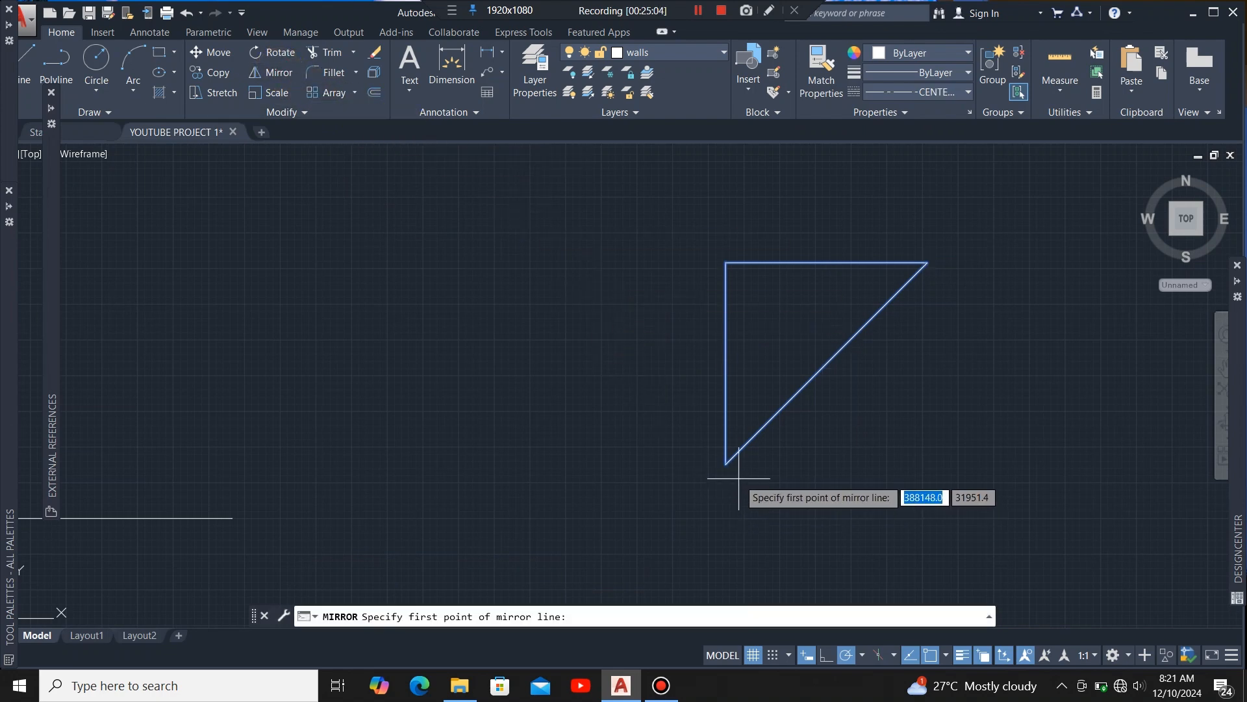
click(726, 464)
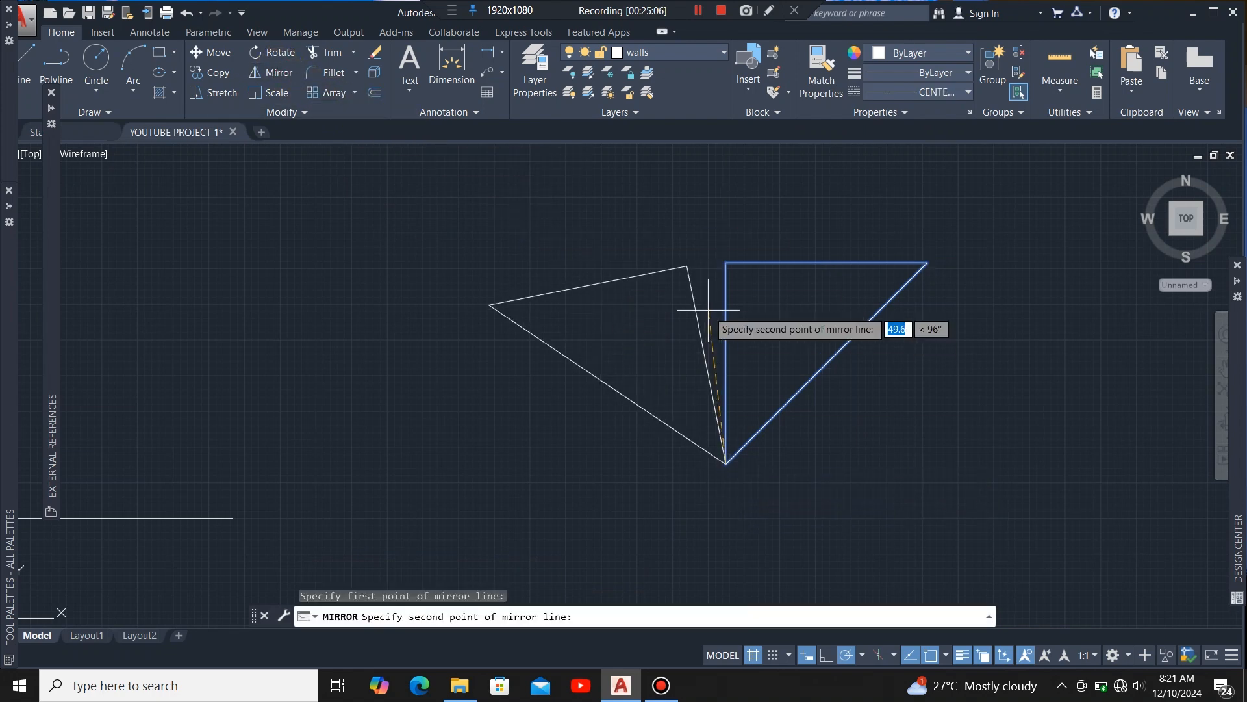
click(726, 262)
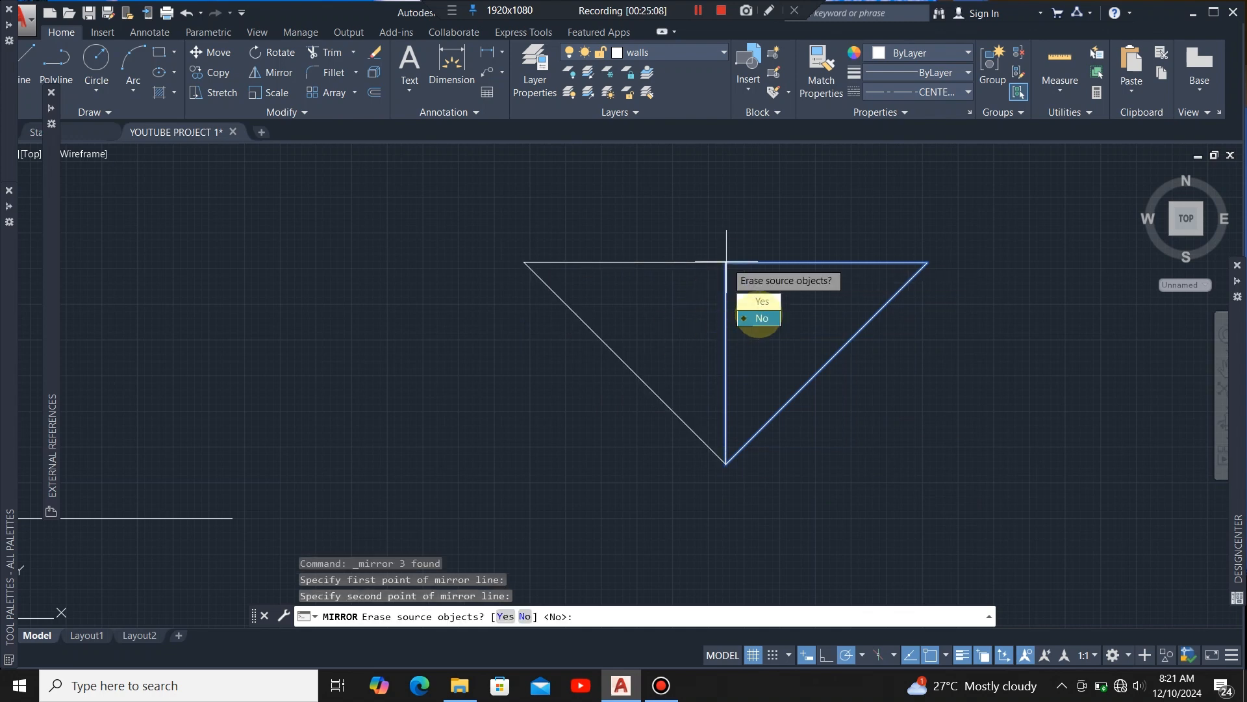
click(760, 318)
Step: Erase the overlapping vertical lines in the middle of the mirrored triangle
click(758, 295)
click(694, 345)
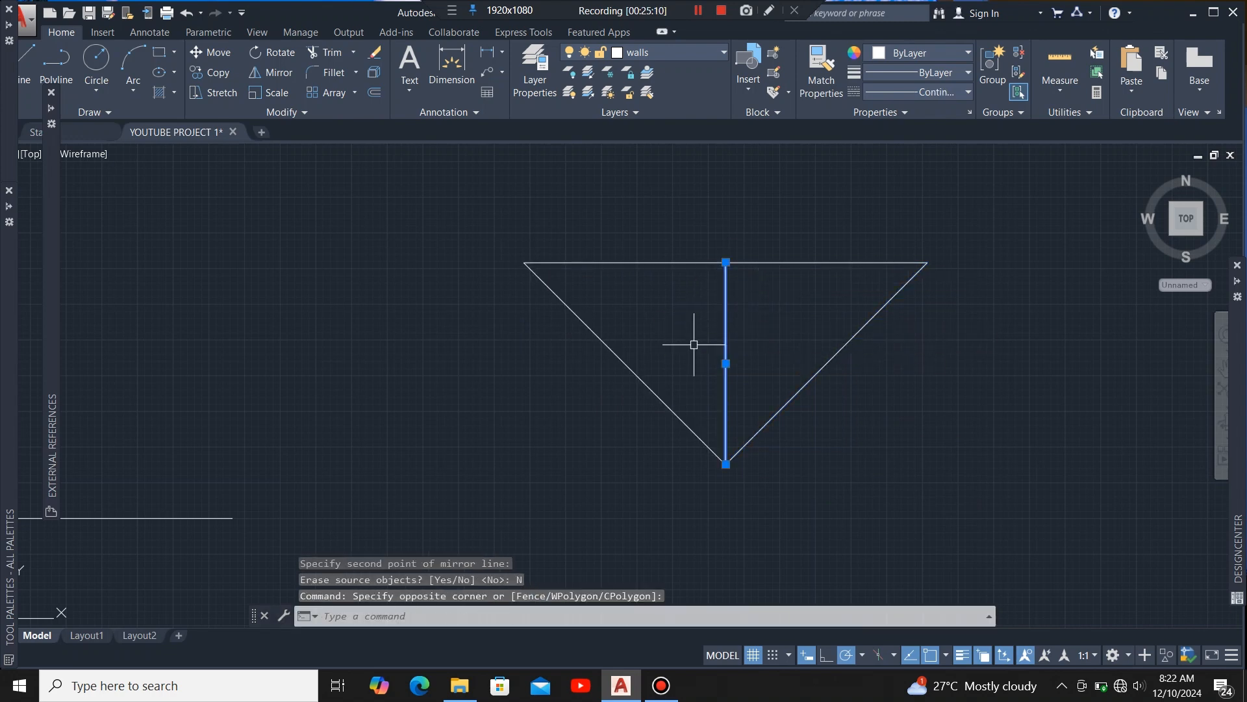
key(Delete)
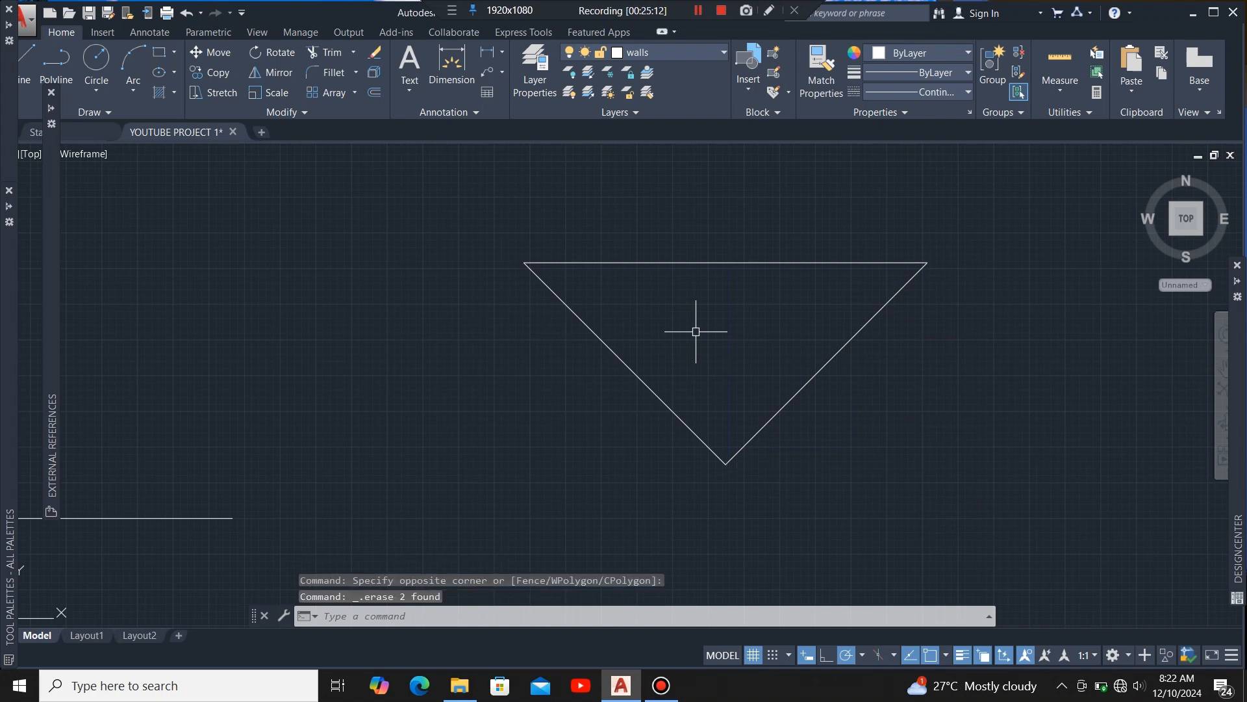
Step: Join the four remaining lines of the level marker triangle into one polyline
scroll(682, 325, down, 4)
click(737, 258)
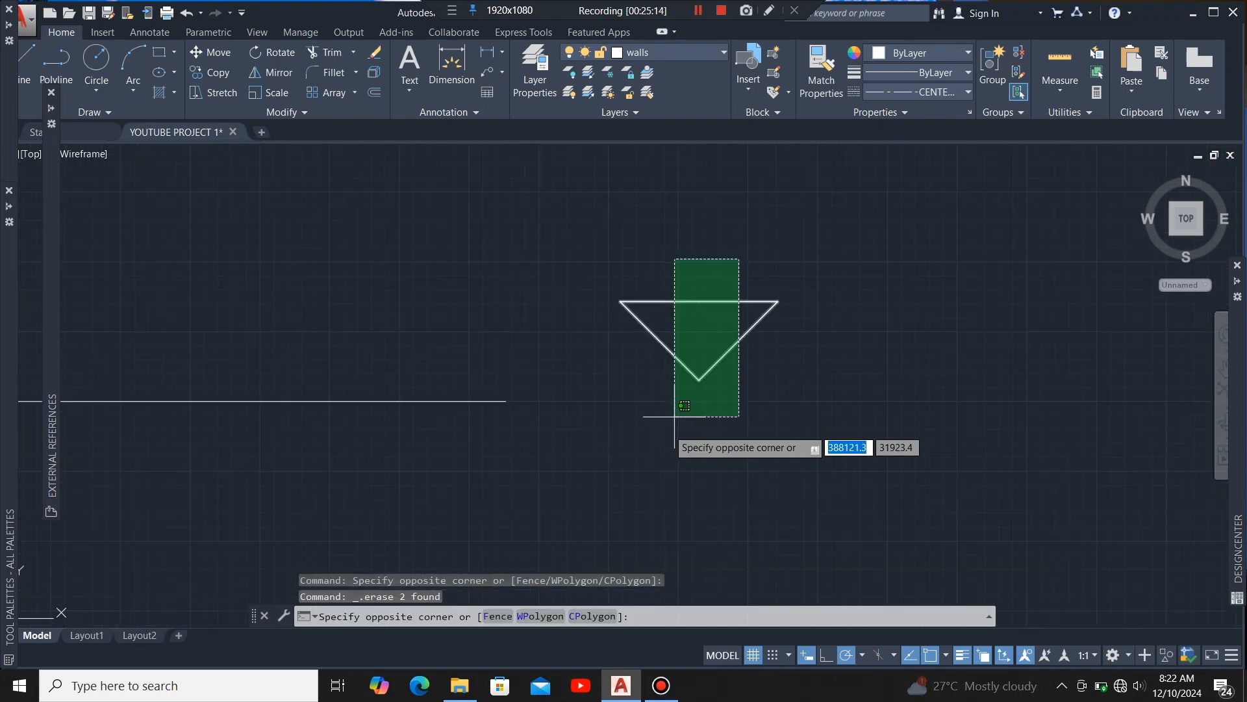
click(623, 464)
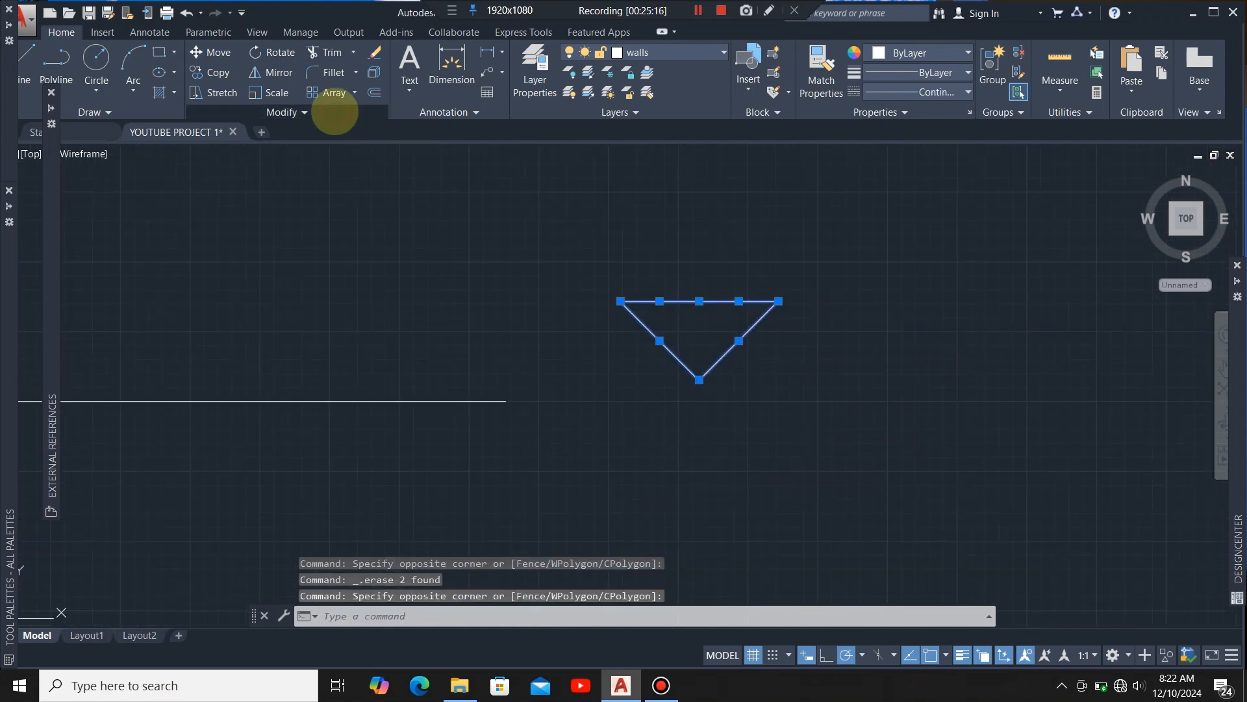
click(334, 112)
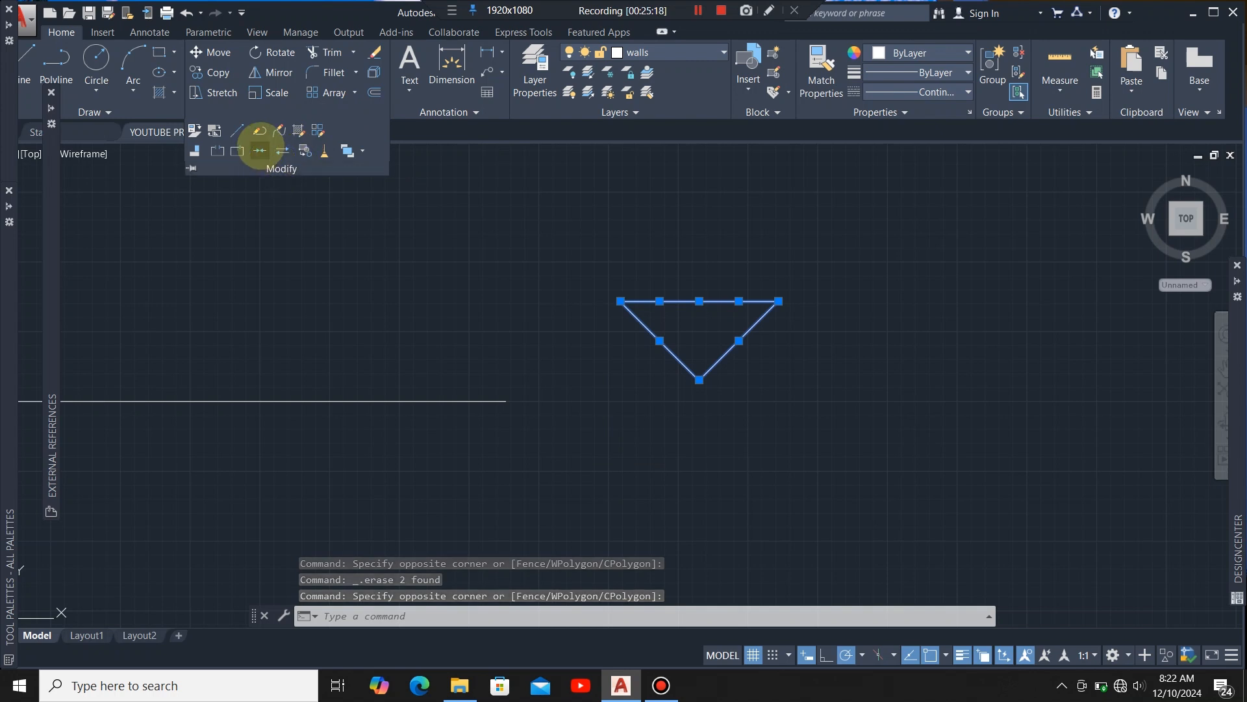
click(259, 151)
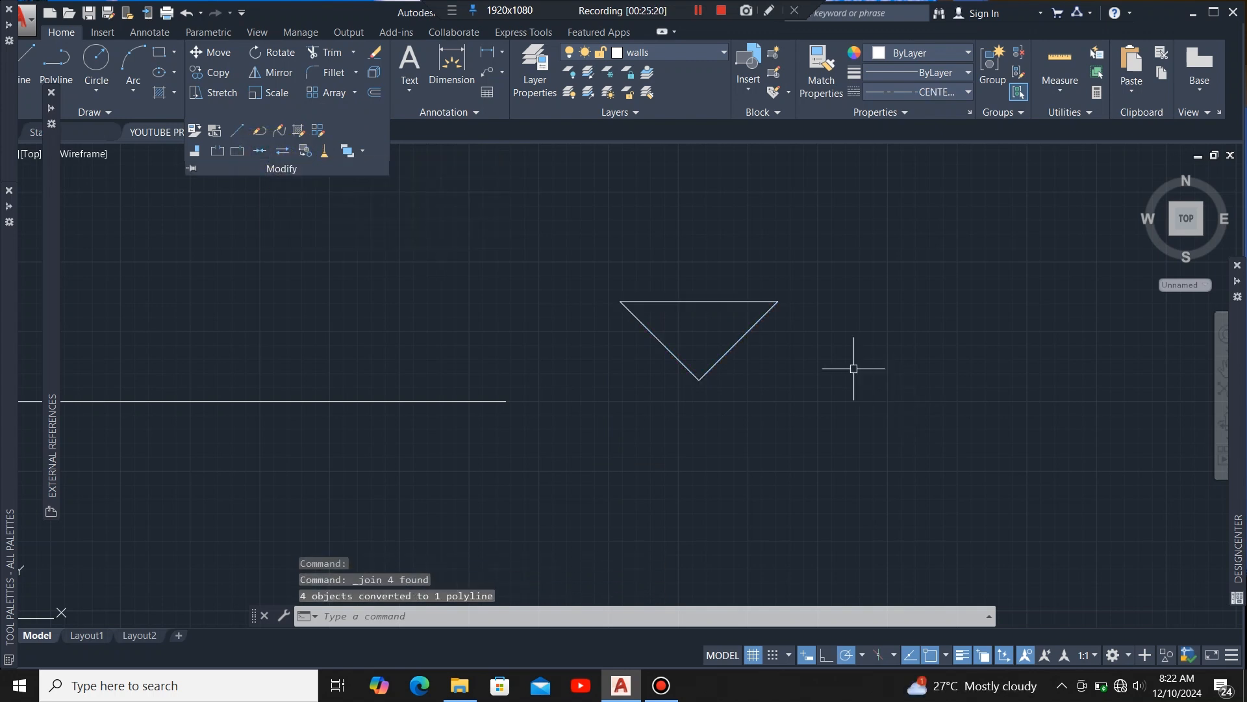
Step: Make hatch the current layer and fill the level marker triangle with a SOLID hatch
scroll(762, 298, up, 6)
scroll(773, 275, down, 4)
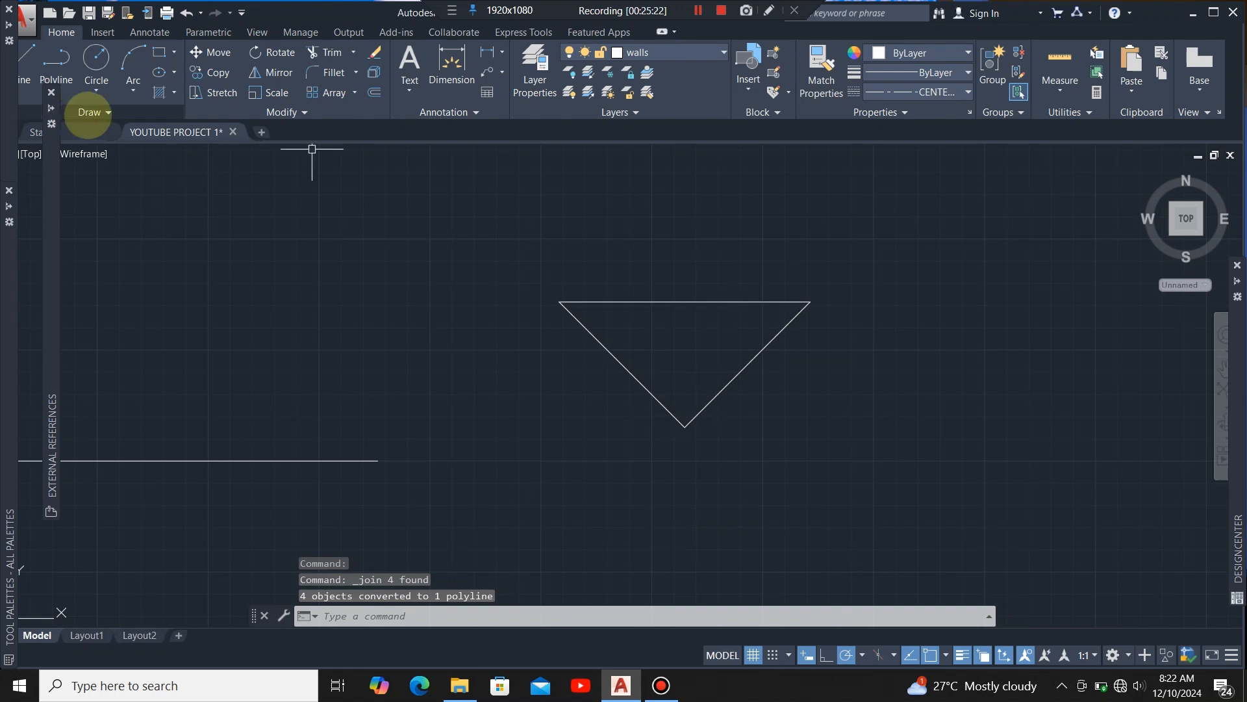
click(686, 56)
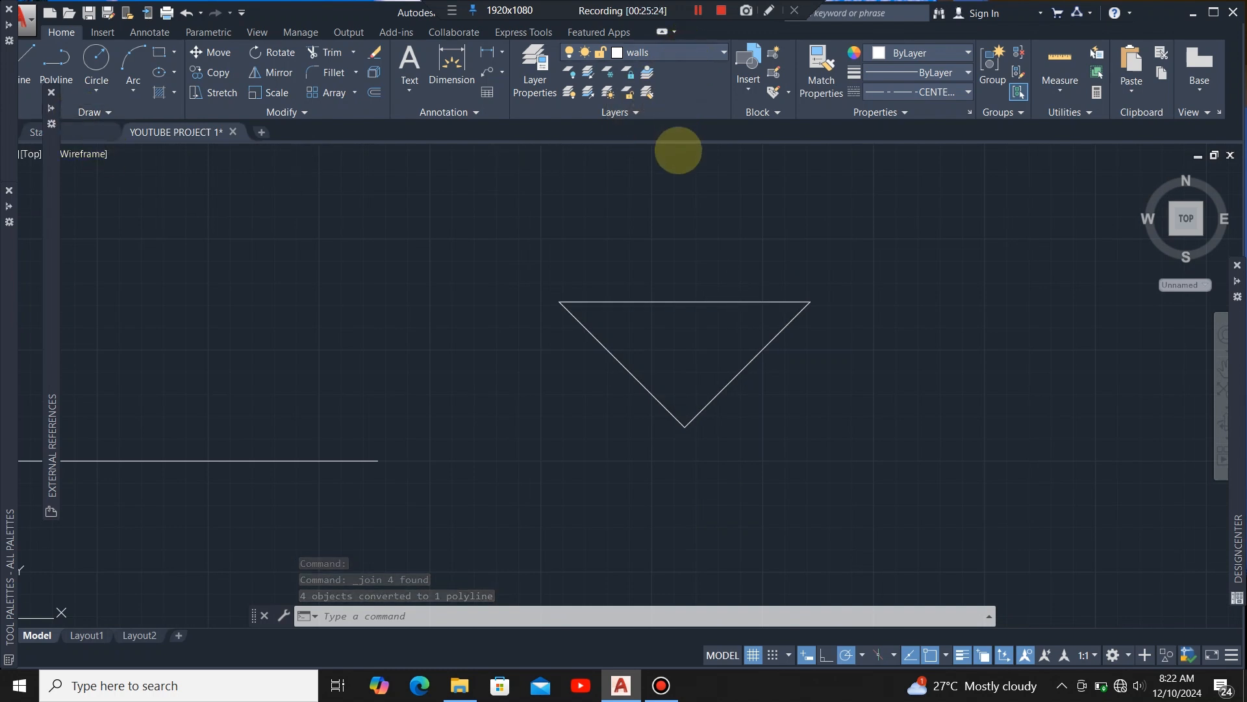
click(672, 227)
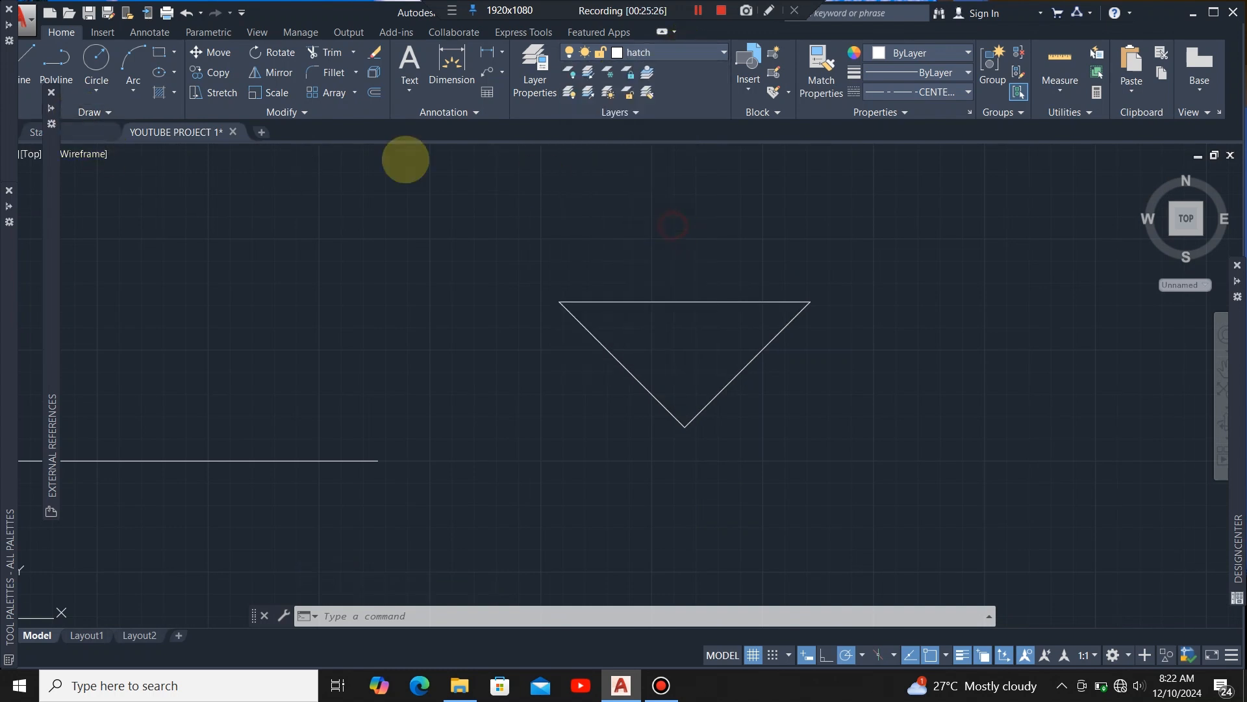
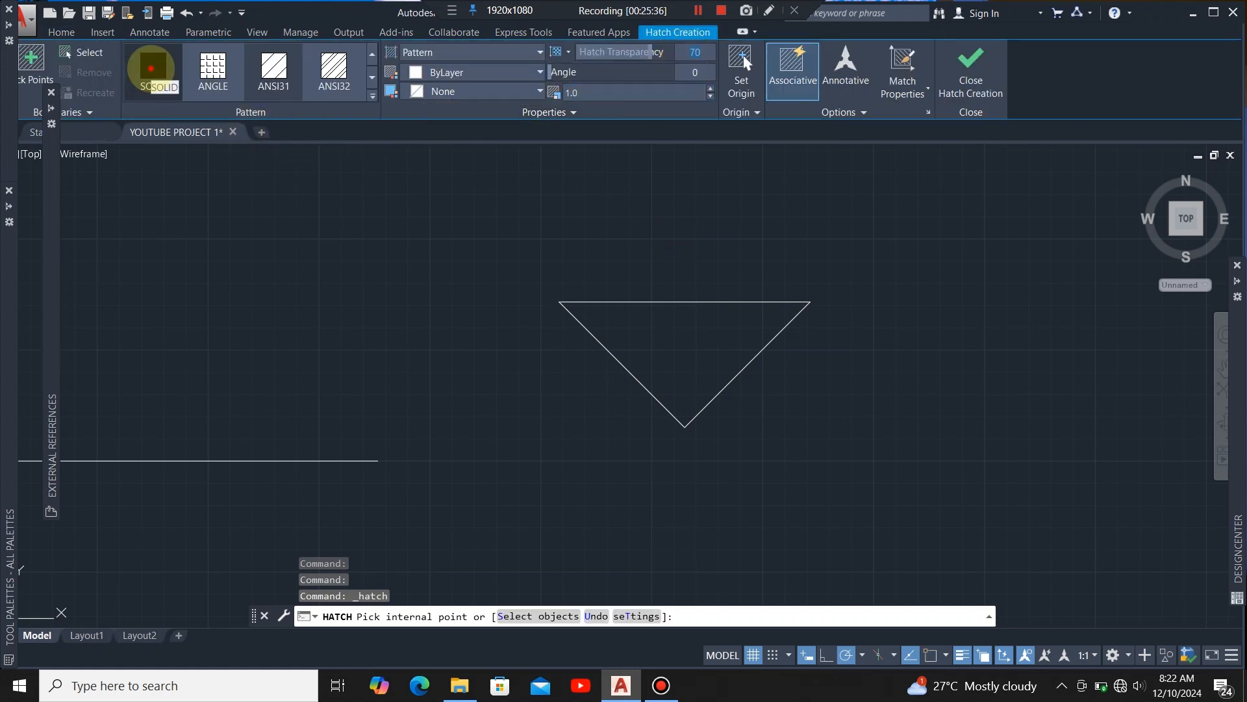
click(150, 68)
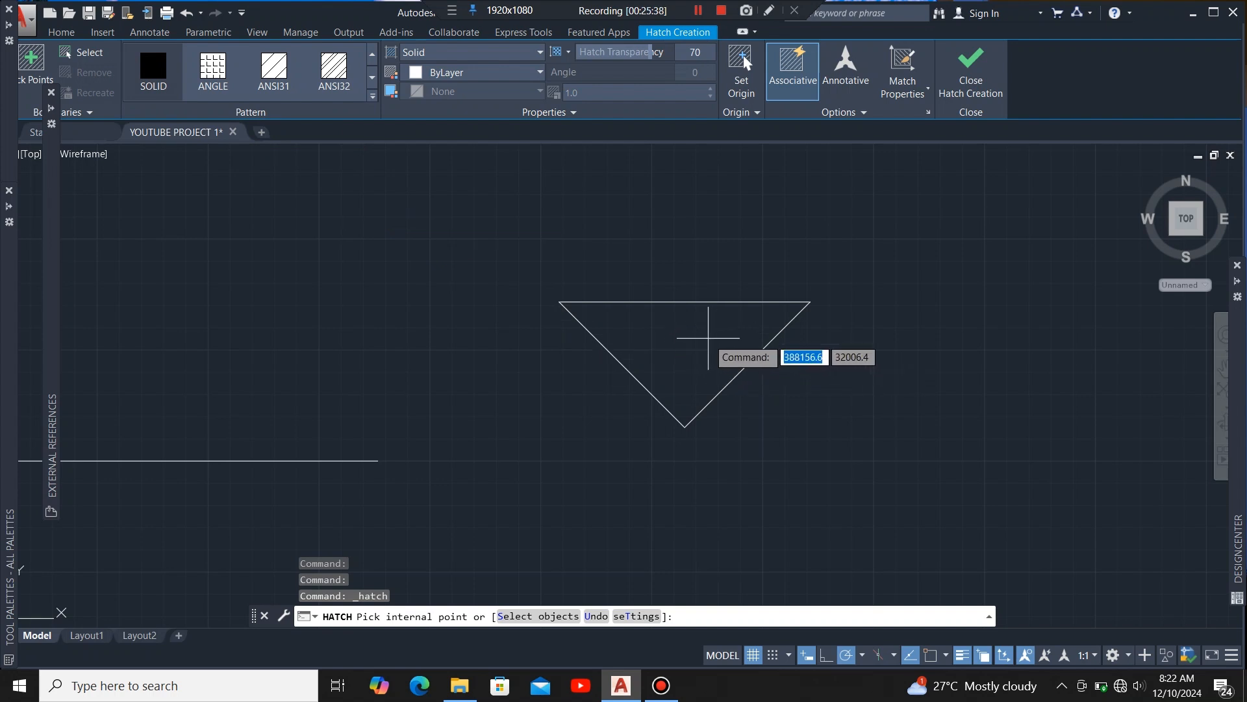
click(708, 339)
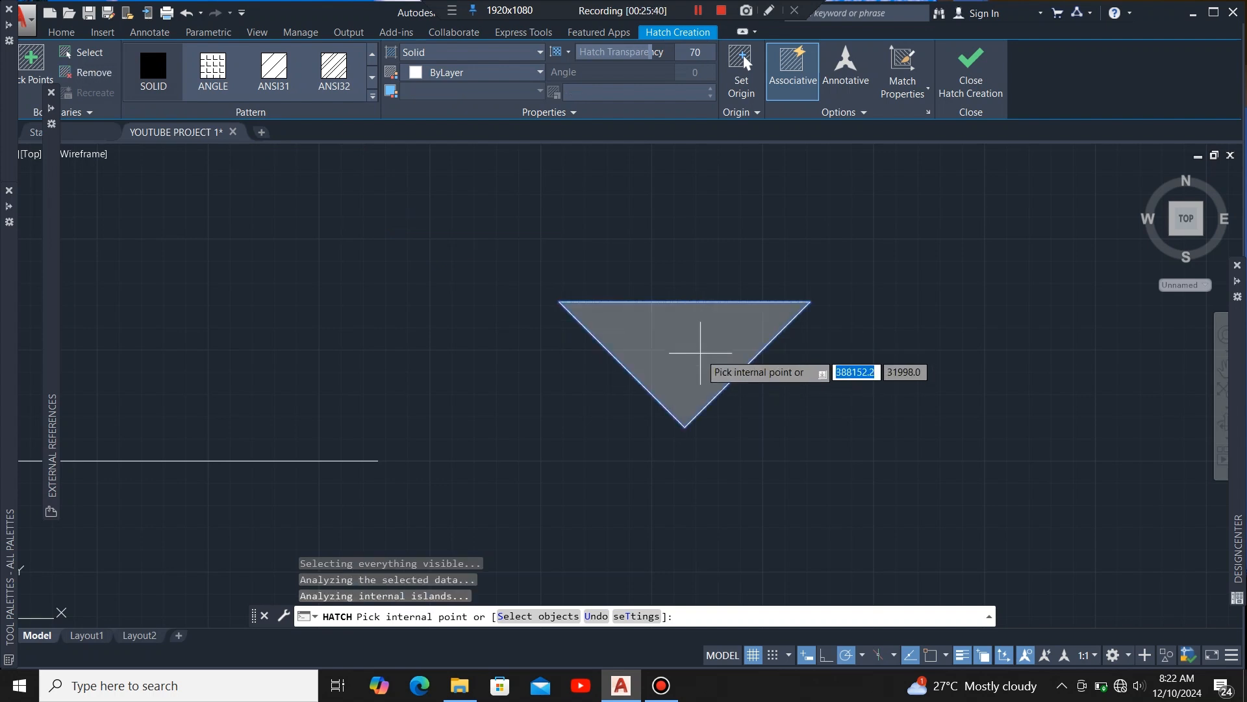
key(Escape)
Step: Move the hatched triangle by its lower tip onto the roof level line, just outside the right outer wall
scroll(843, 367, down, 4)
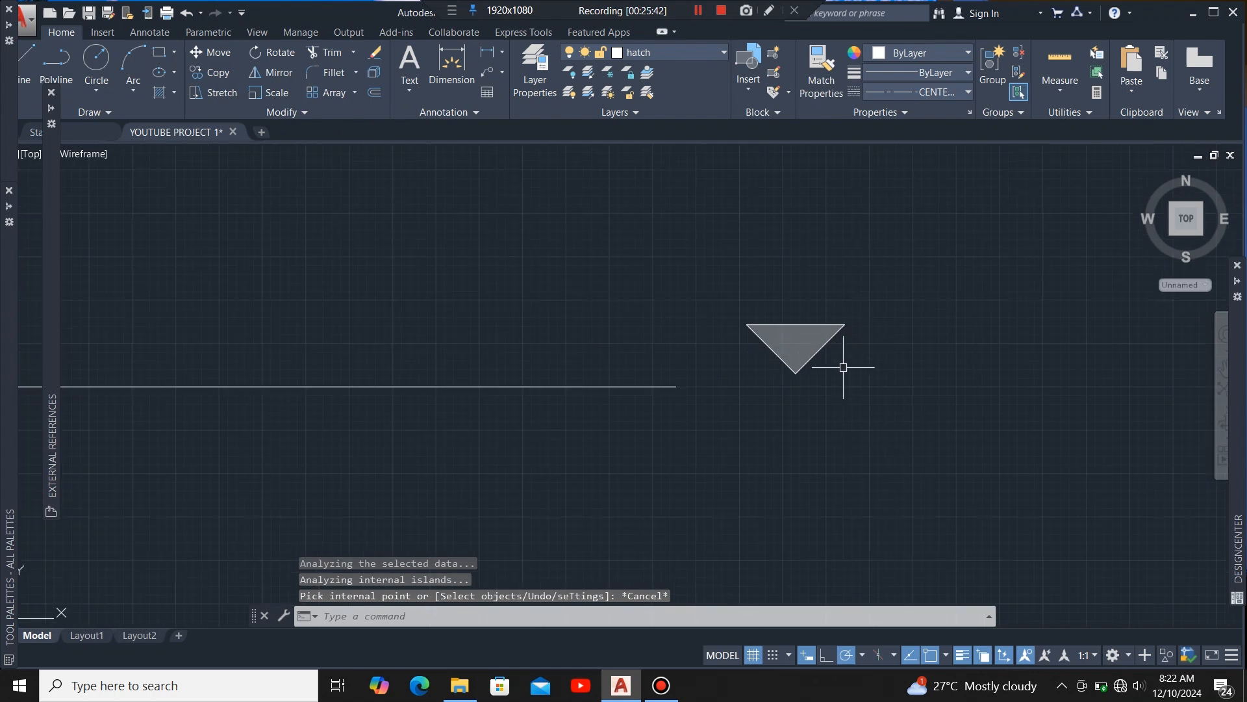
scroll(863, 341, up, 4)
click(813, 223)
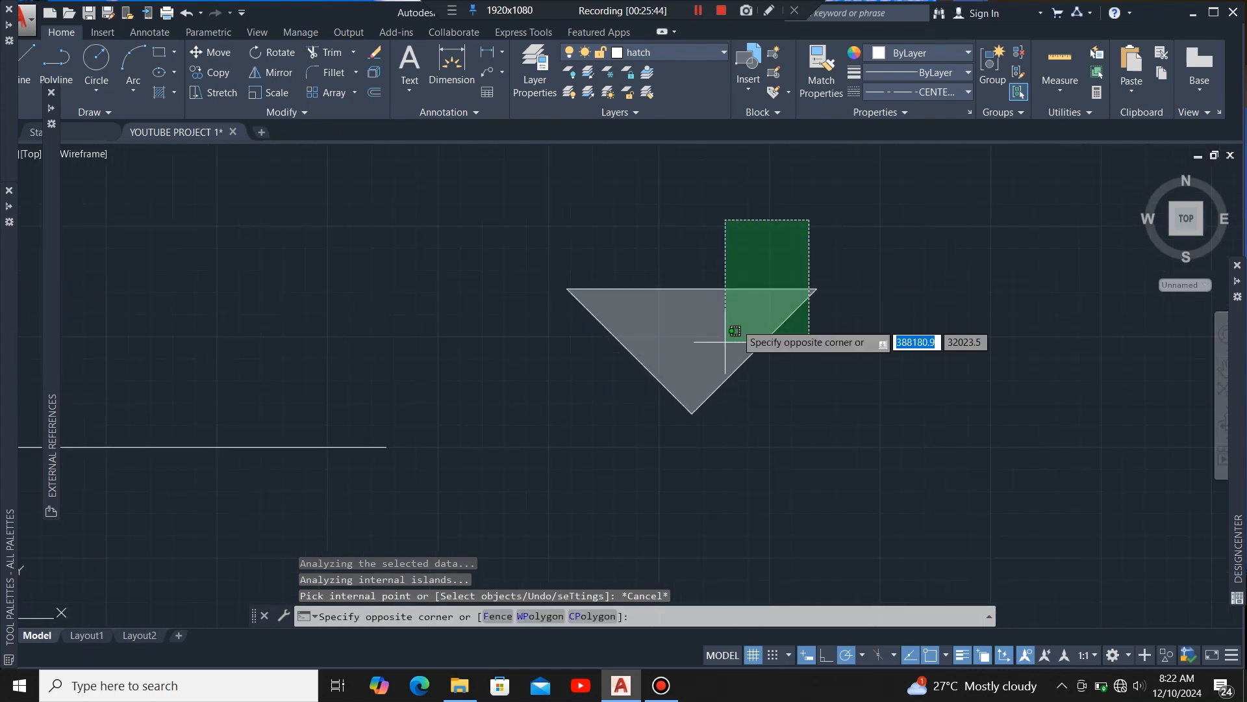
click(634, 447)
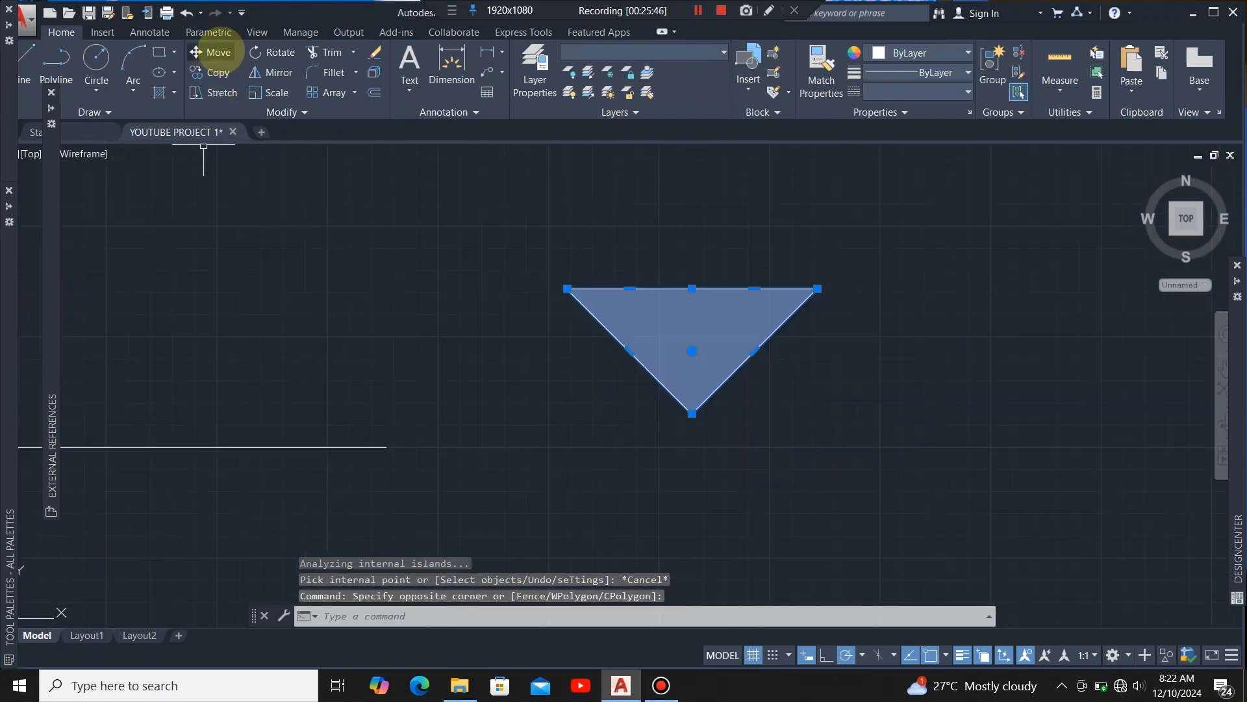
click(213, 52)
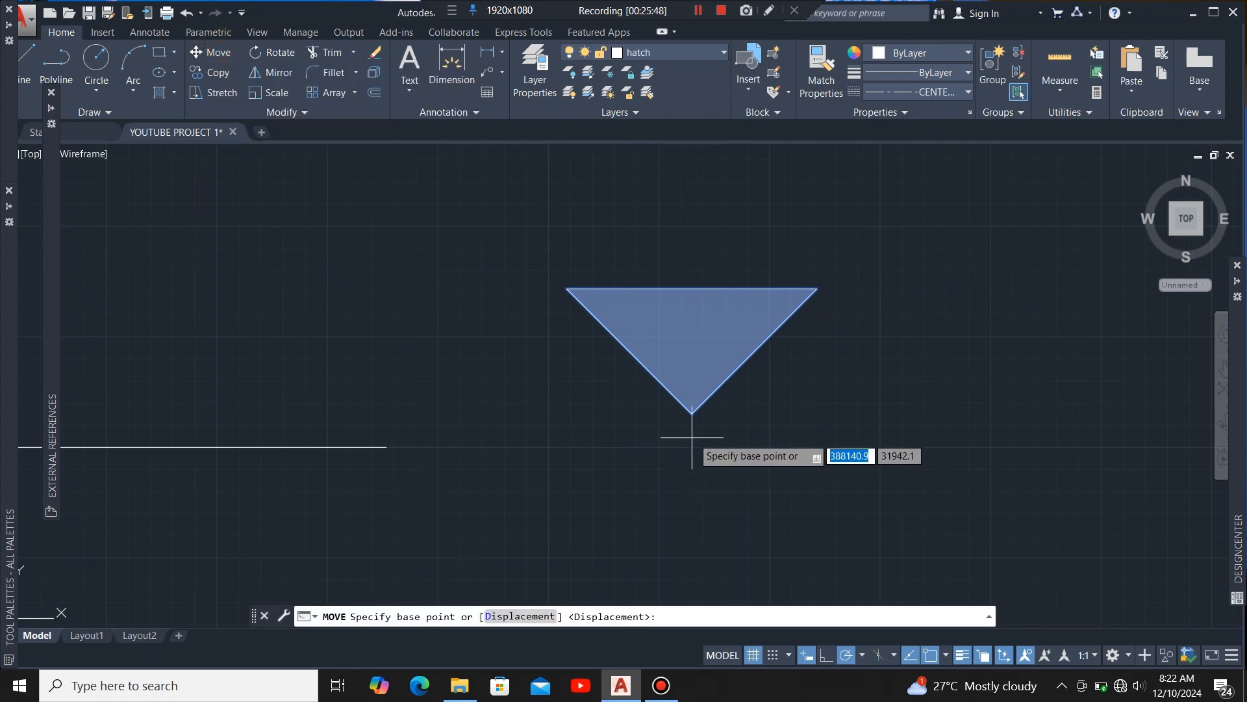
click(692, 413)
scroll(890, 389, down, 4)
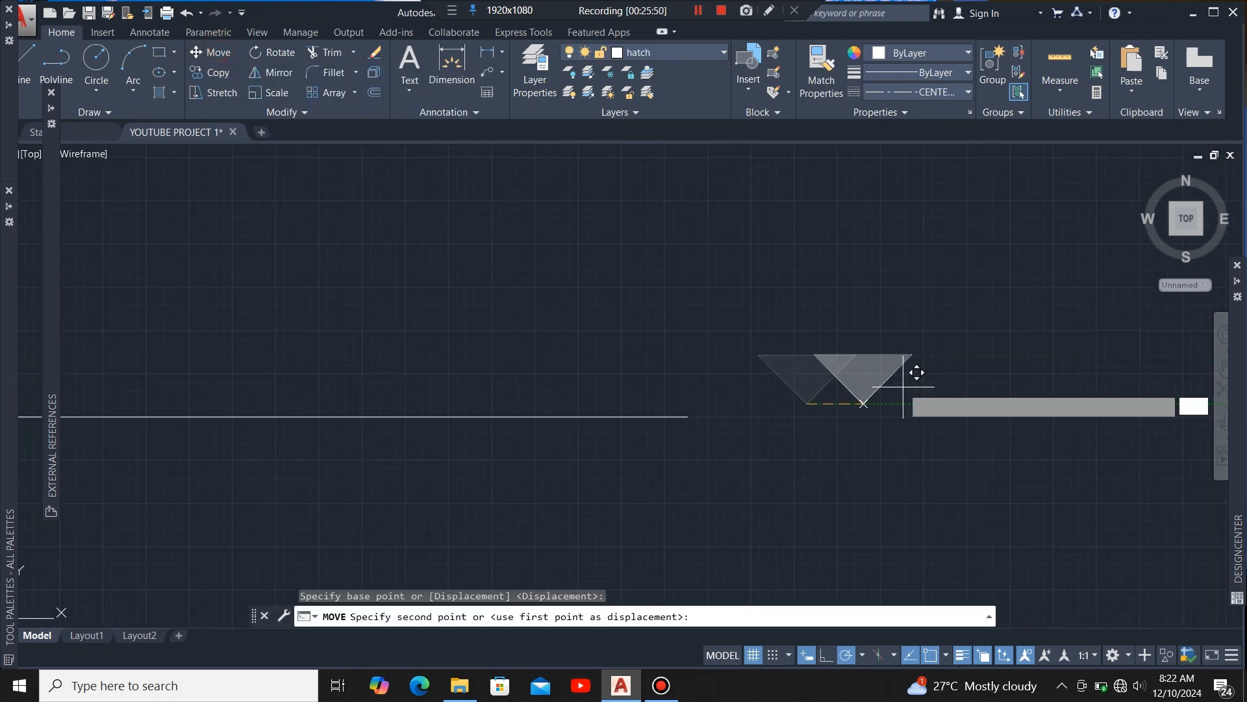
scroll(903, 388, down, 4)
scroll(458, 380, up, 8)
scroll(812, 338, down, 4)
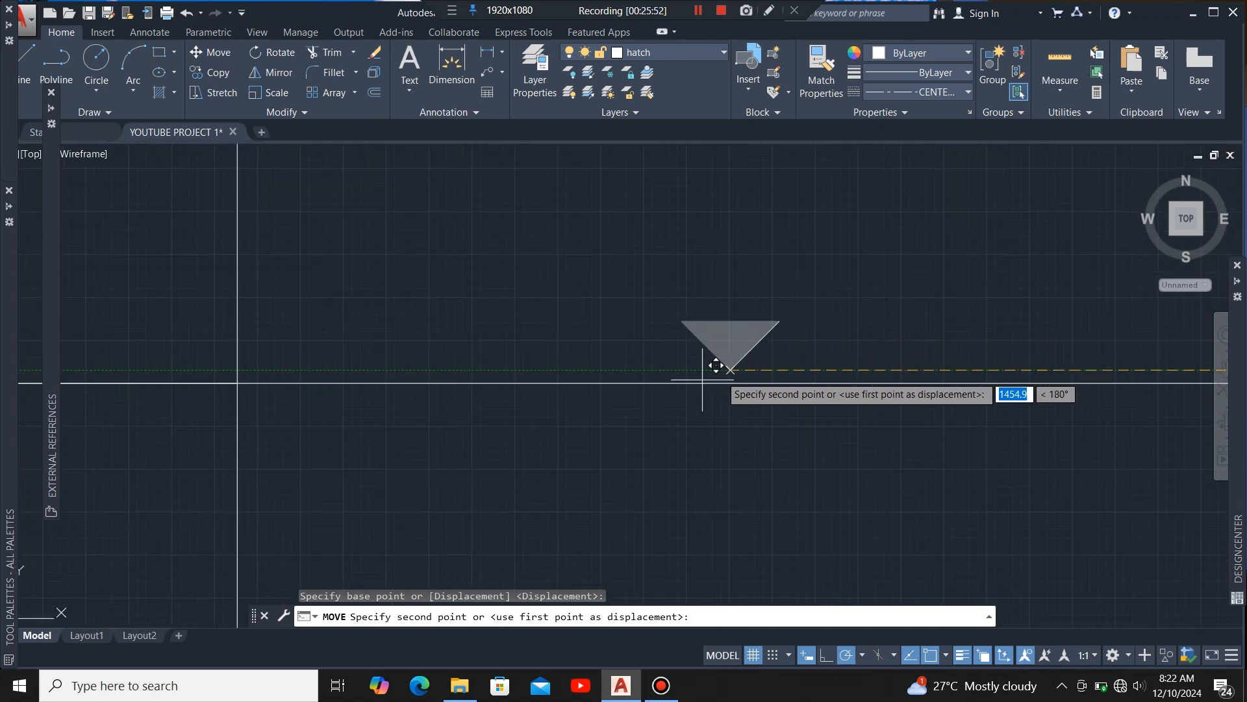
scroll(594, 361, up, 5)
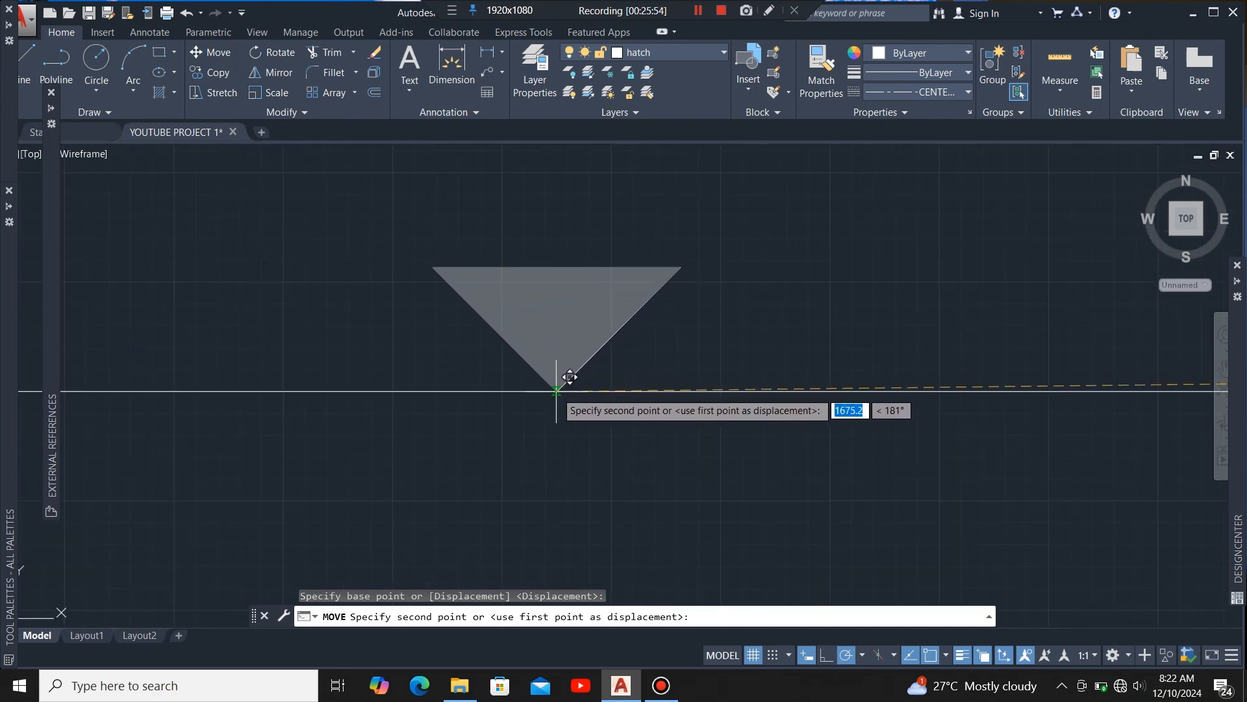
click(569, 377)
Step: Move the level marker by its tip straight down onto the ground level line with Ortho on
scroll(559, 289, down, 5)
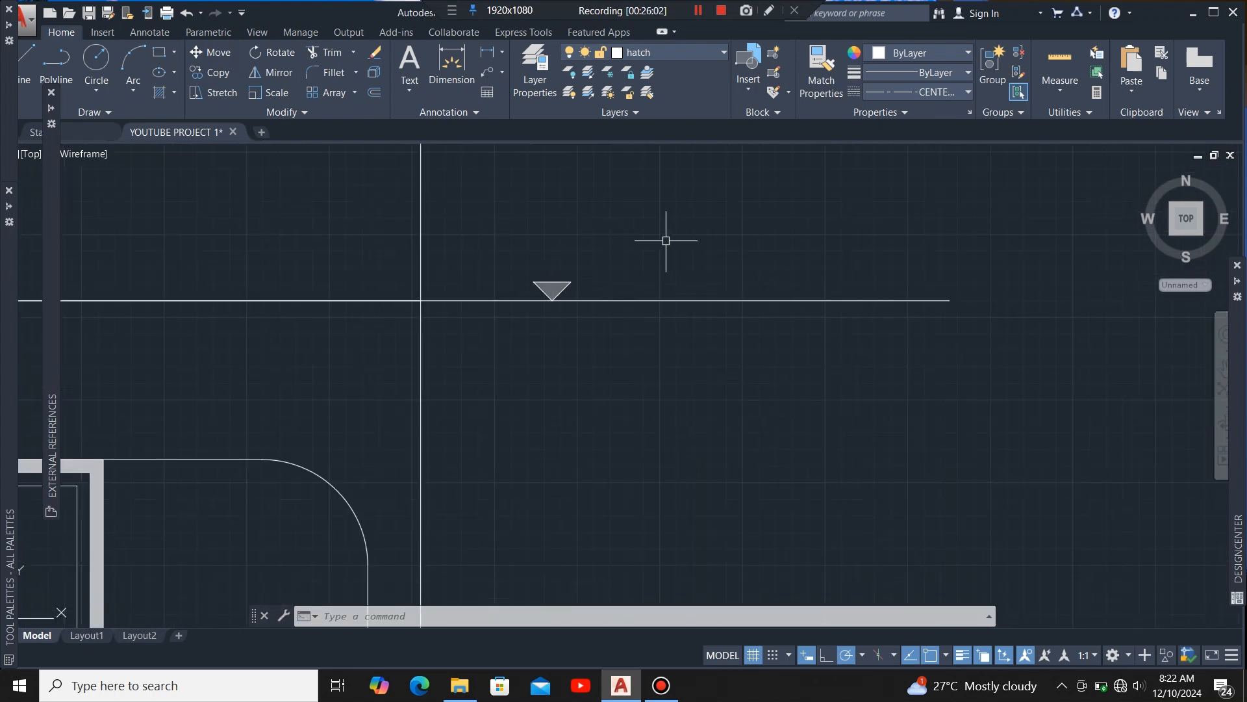
scroll(515, 272, down, 6)
scroll(634, 260, up, 7)
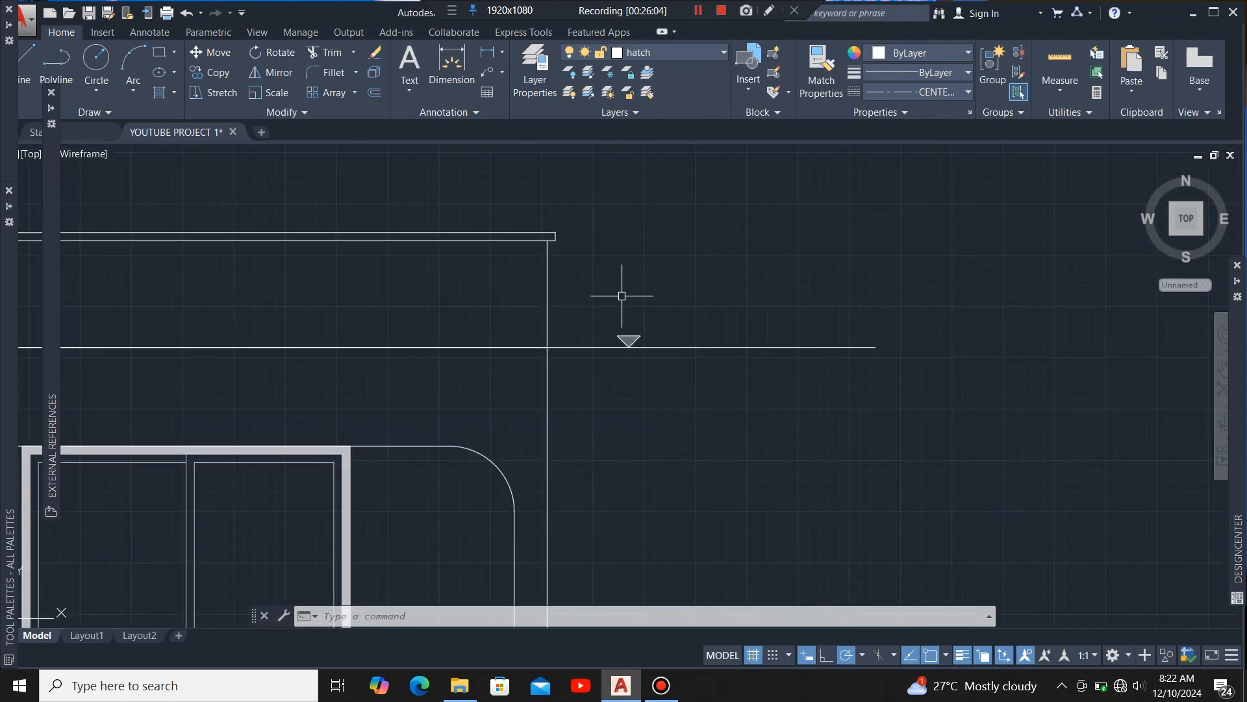
click(704, 185)
click(531, 242)
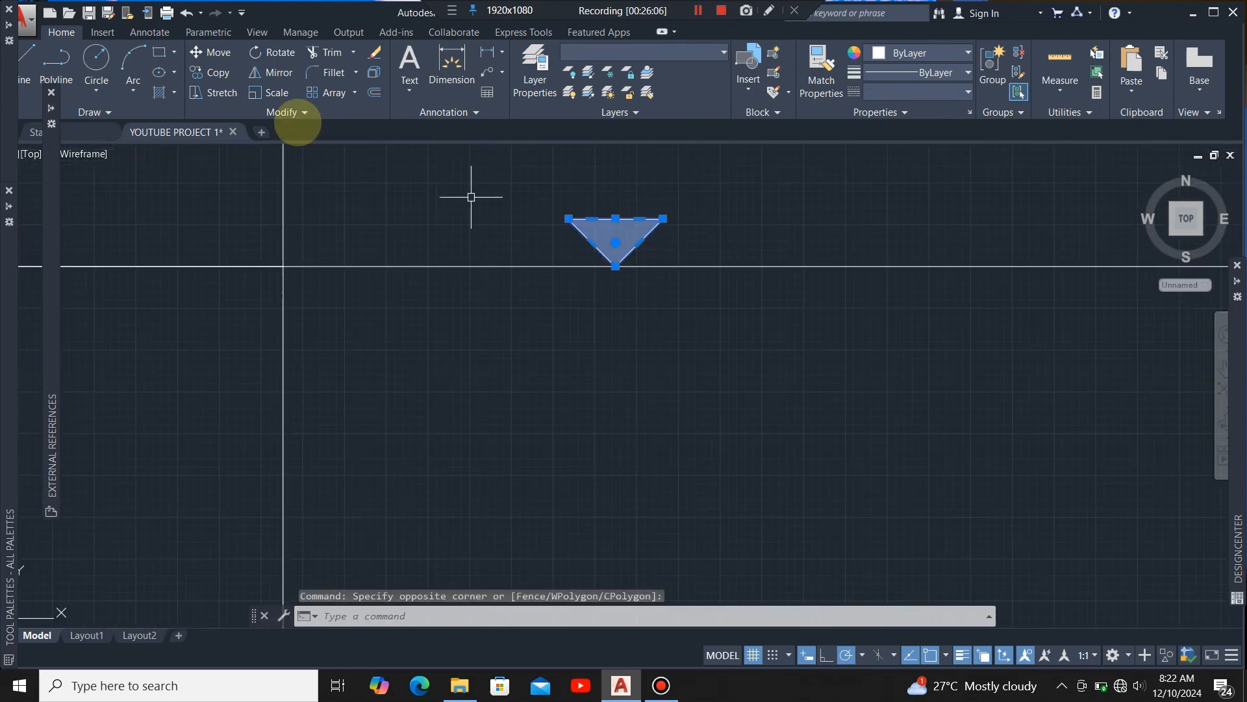
click(214, 52)
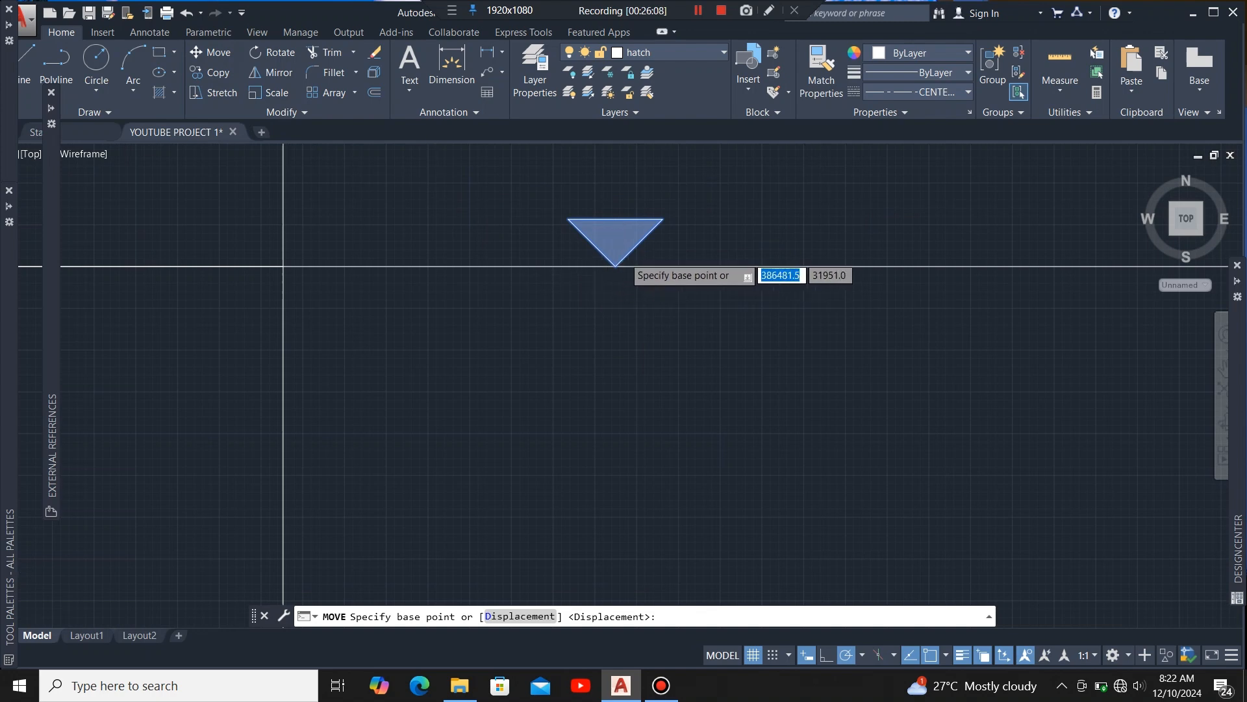
scroll(614, 266, up, 3)
click(587, 293)
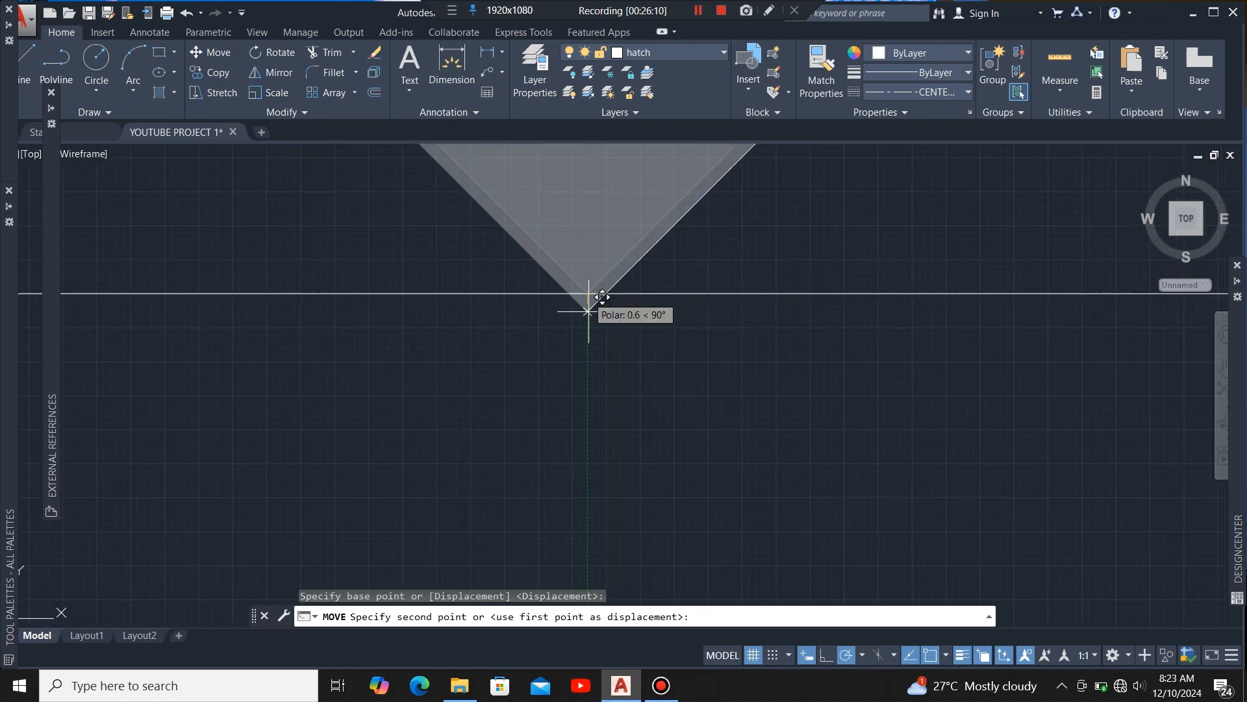
scroll(590, 260, down, 5)
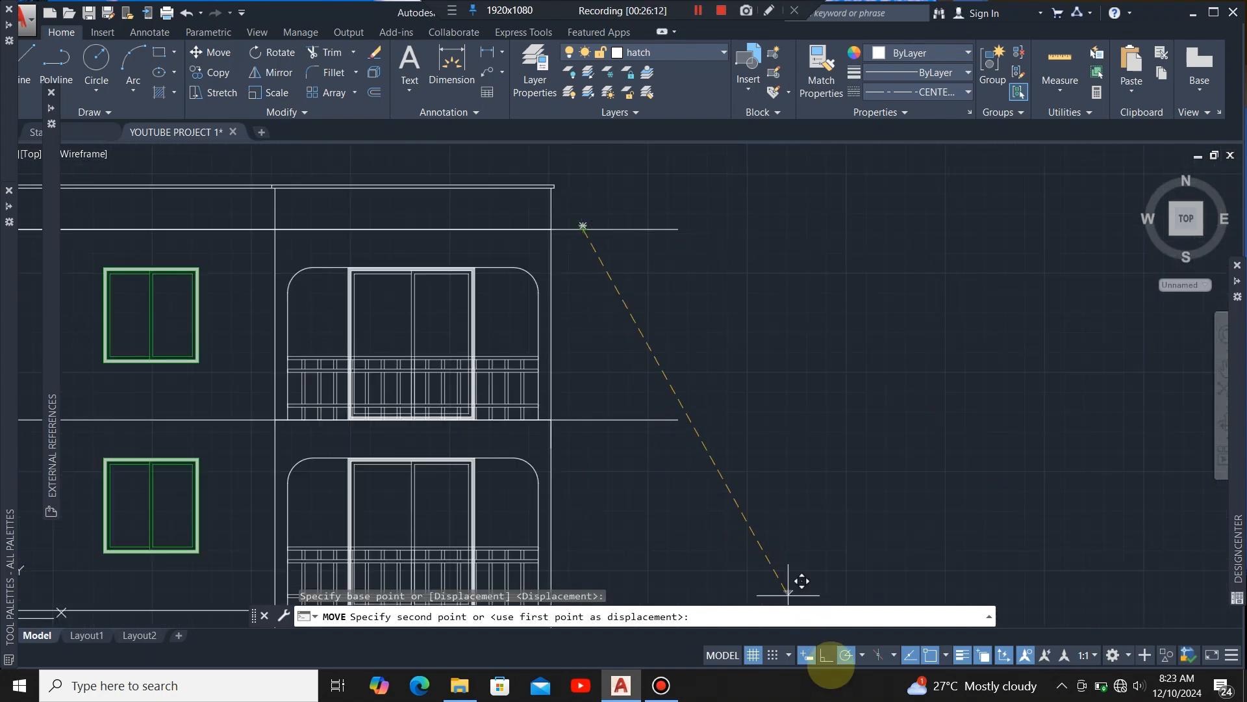
click(826, 655)
scroll(627, 364, down, 3)
scroll(653, 525, up, 6)
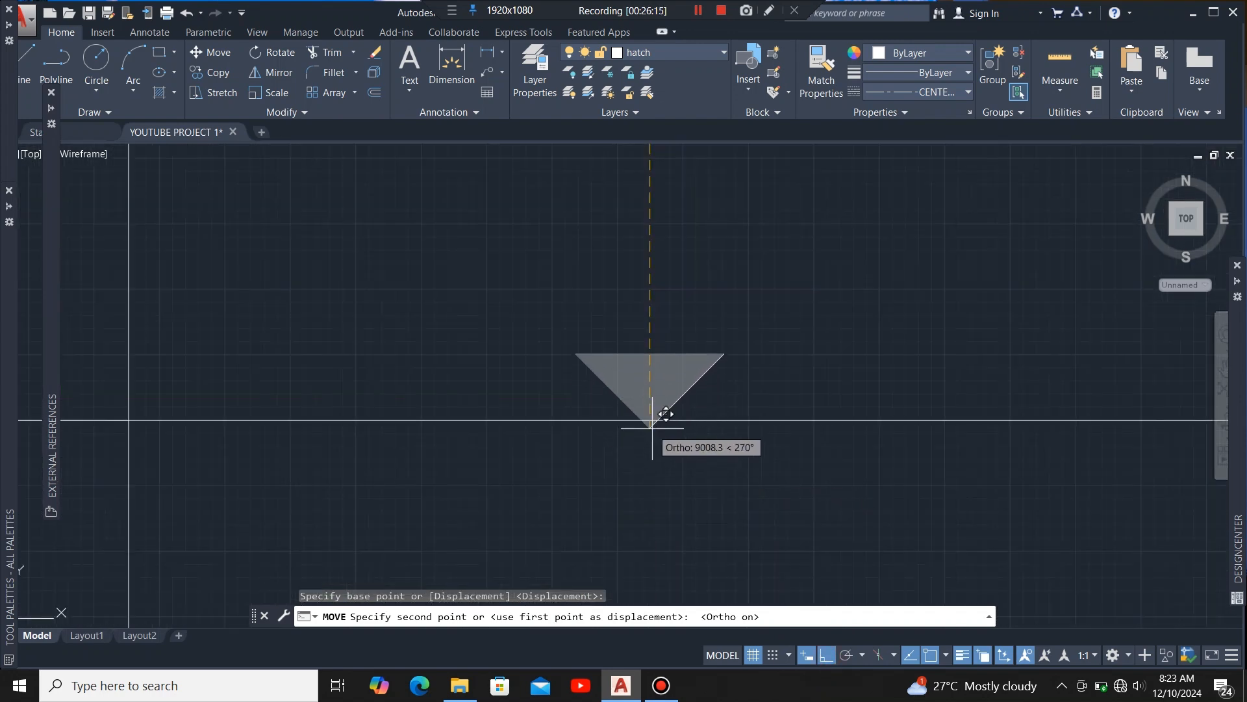
click(663, 405)
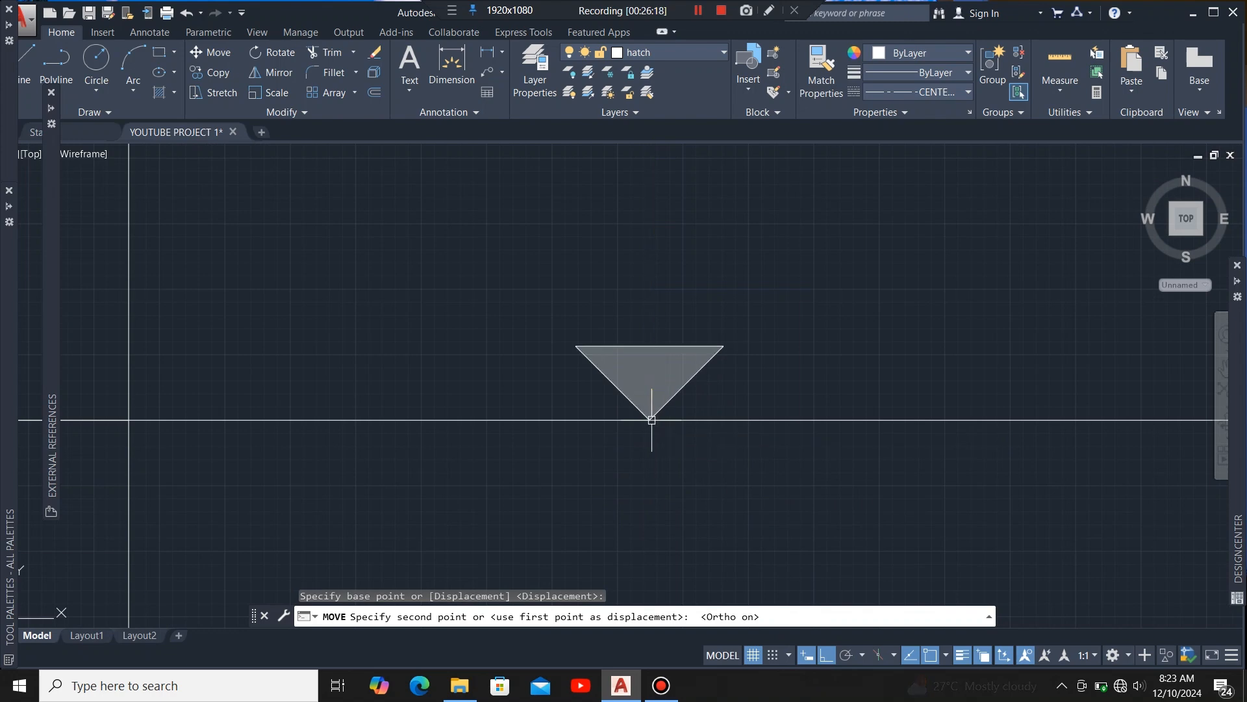
Step: Start a multiline text for the ground level marker and make text the current layer
scroll(514, 482, down, 2)
scroll(651, 396, up, 4)
scroll(649, 357, down, 6)
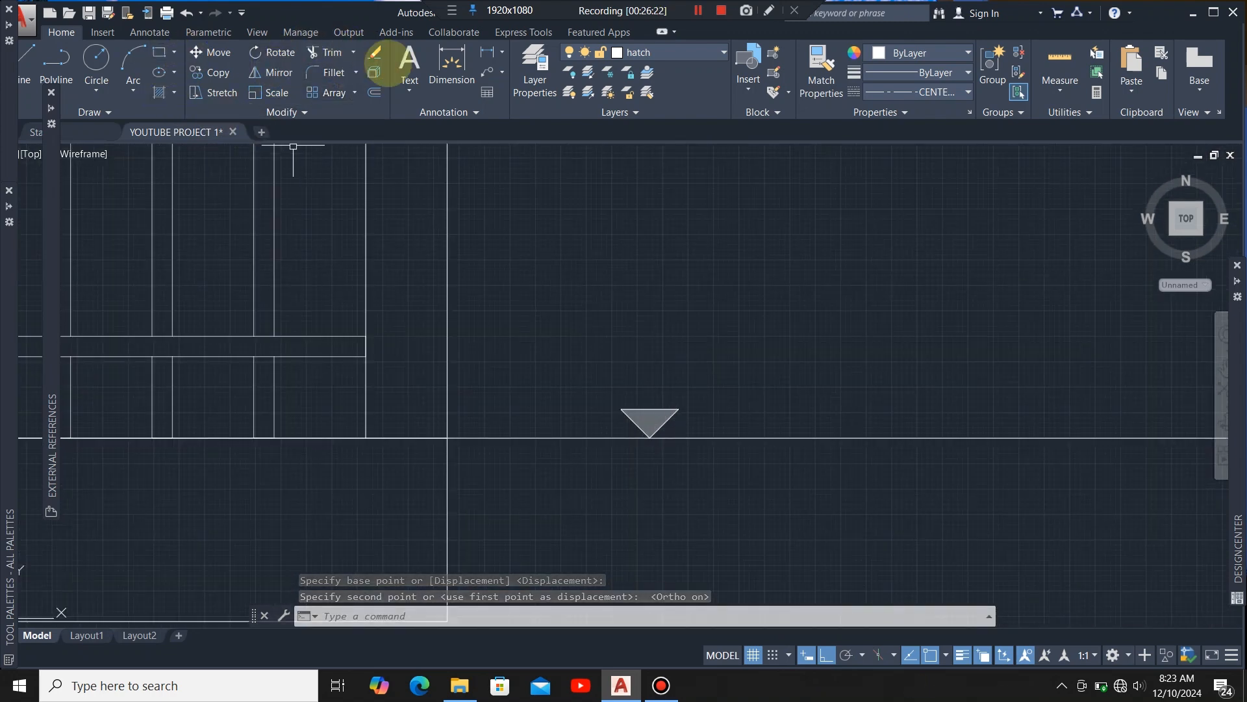
click(409, 62)
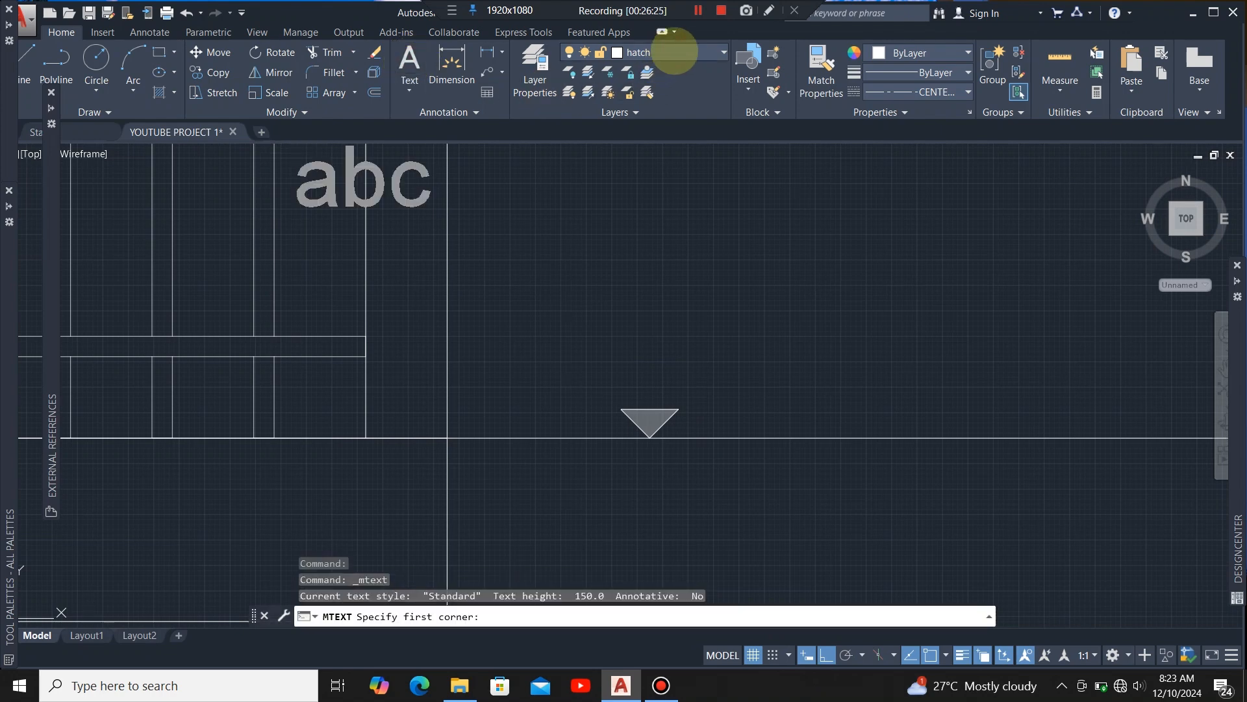
click(674, 52)
click(658, 325)
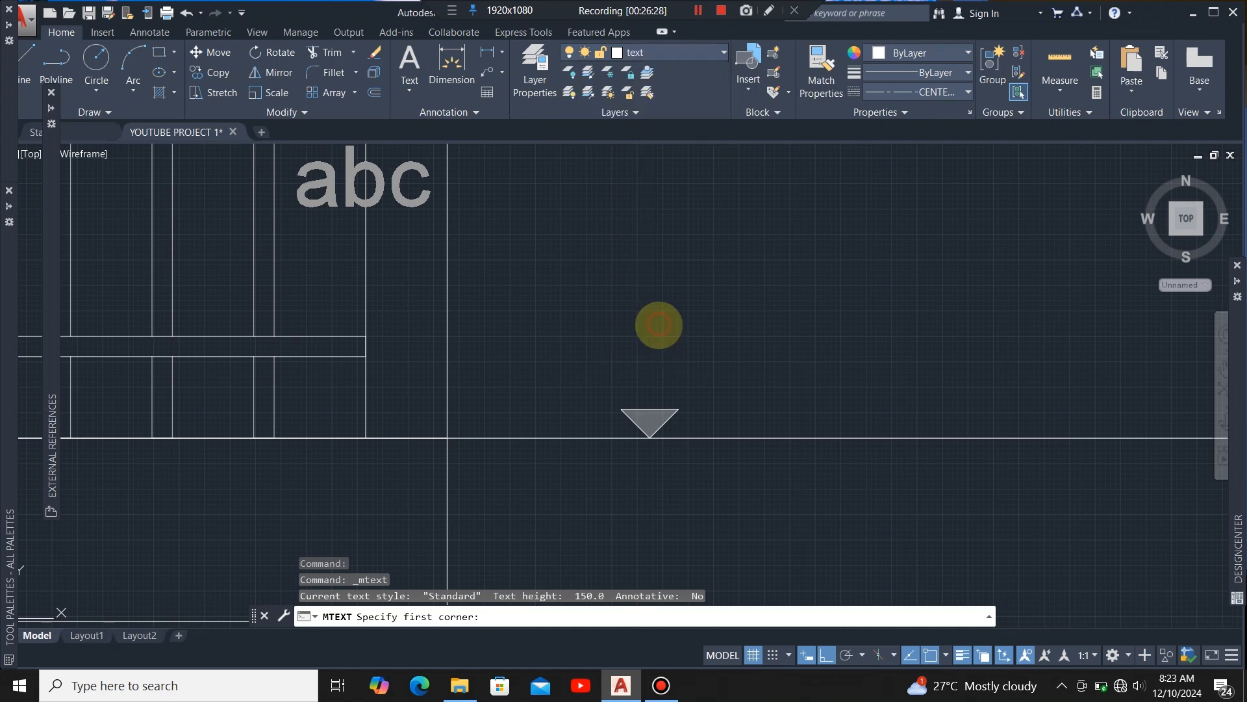
Step: Place the multiline text +0.0 directly above the hatched triangle on the ground level line
scroll(666, 408, up, 4)
click(430, 250)
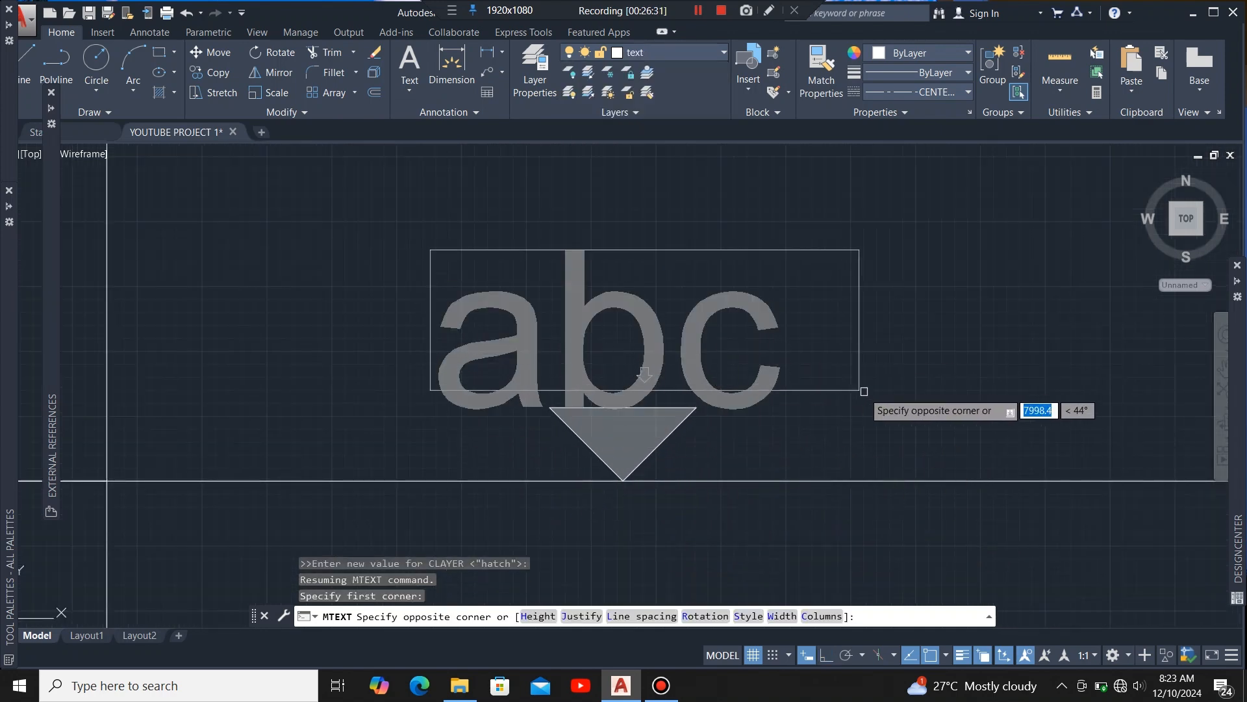
click(910, 394)
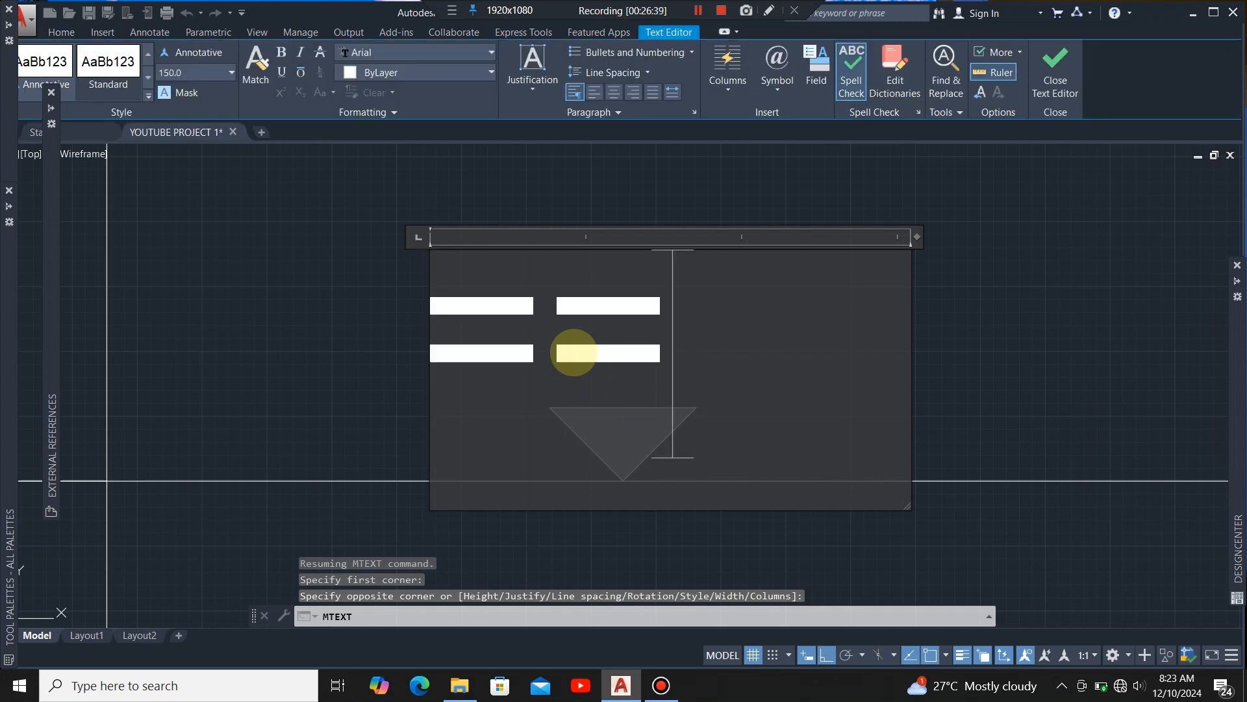
text(+)
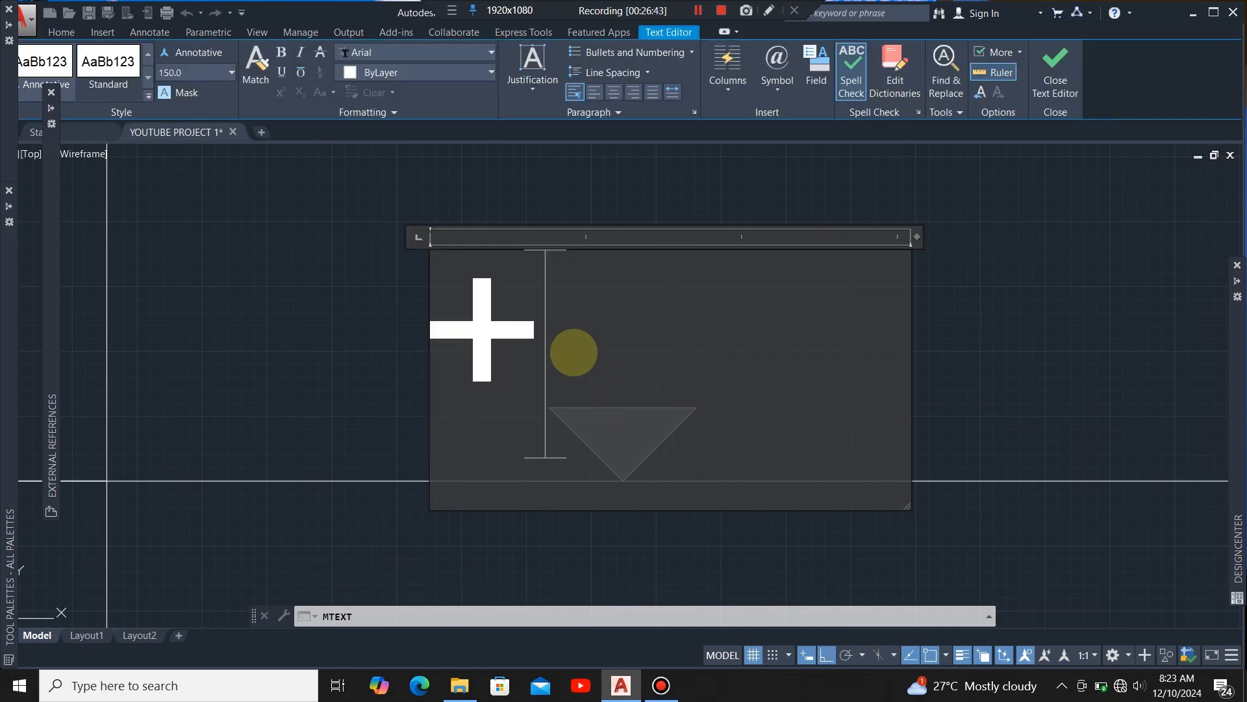
text(0.0)
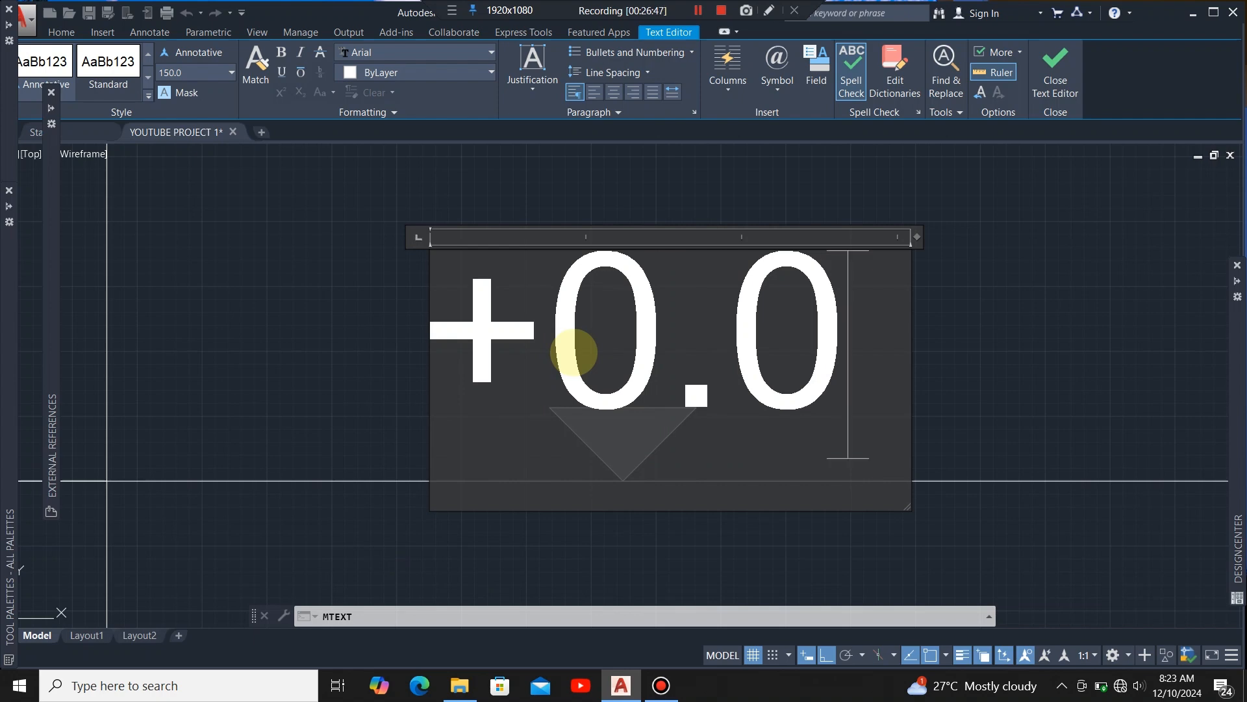
scroll(300, 287, down, 4)
scroll(371, 325, up, 4)
click(773, 287)
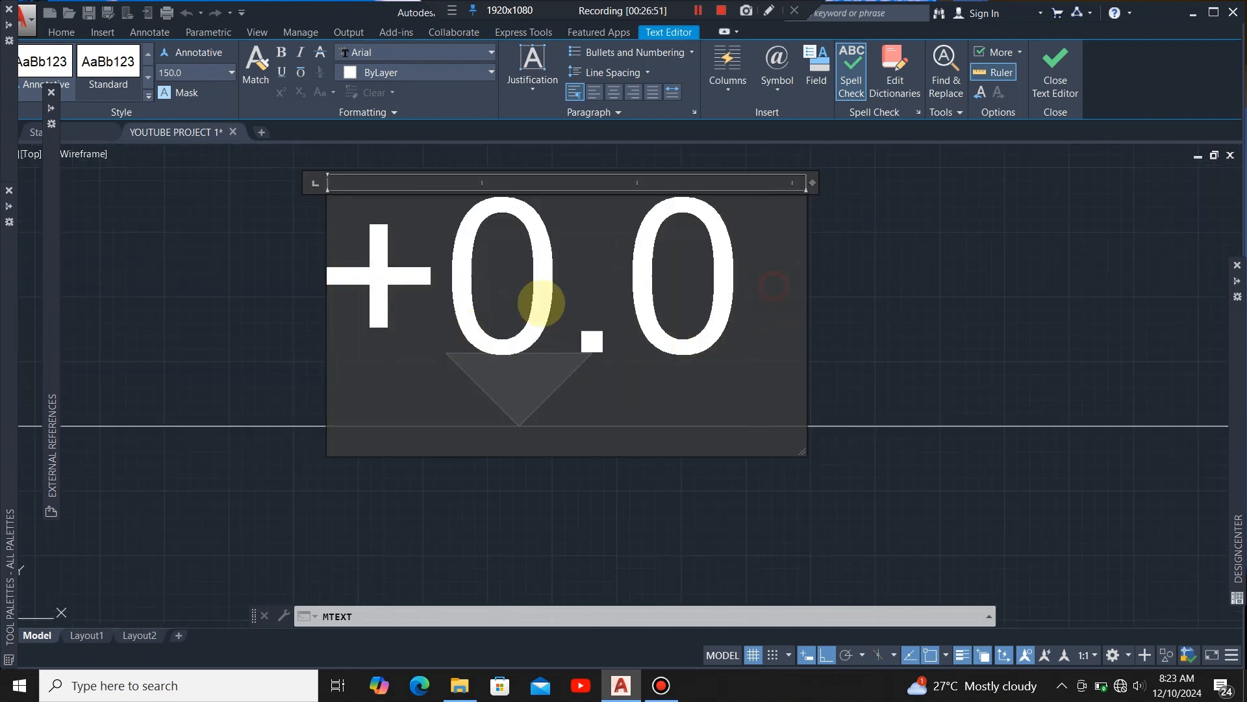
drag(541, 304, 349, 308)
click(239, 327)
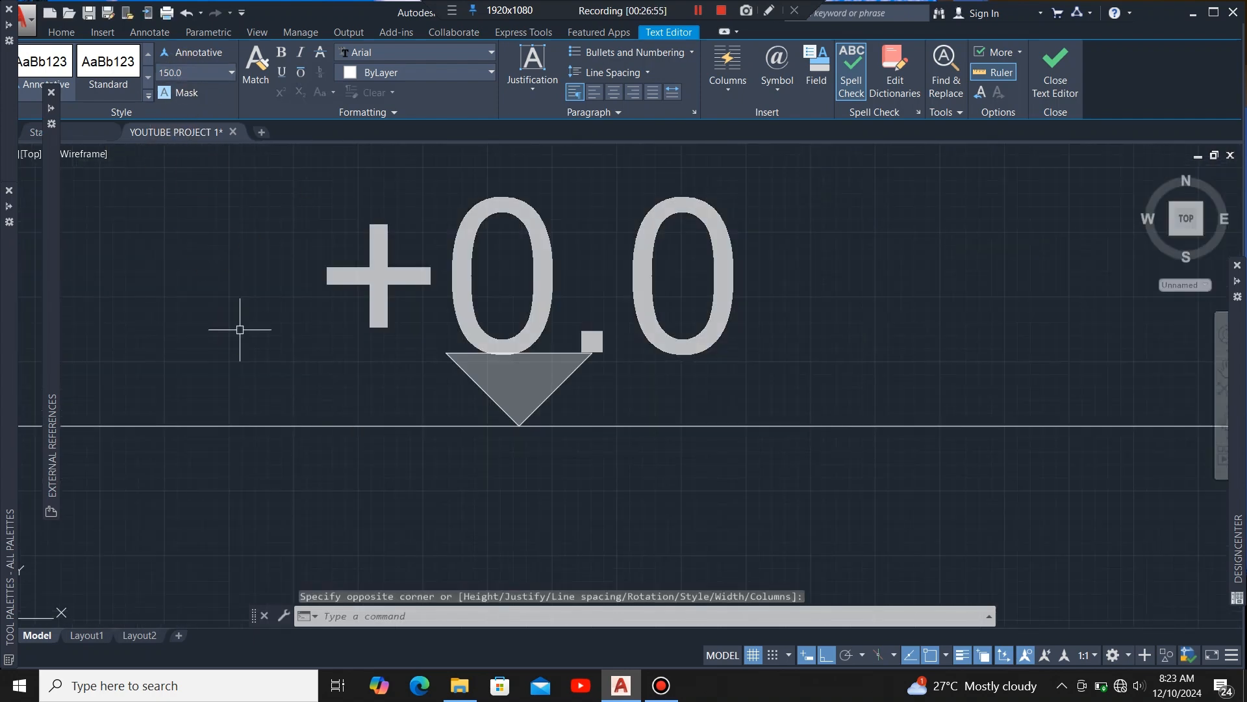
Step: Set the text height of the whole +0.0 label to 90
click(693, 352)
double_click(719, 339)
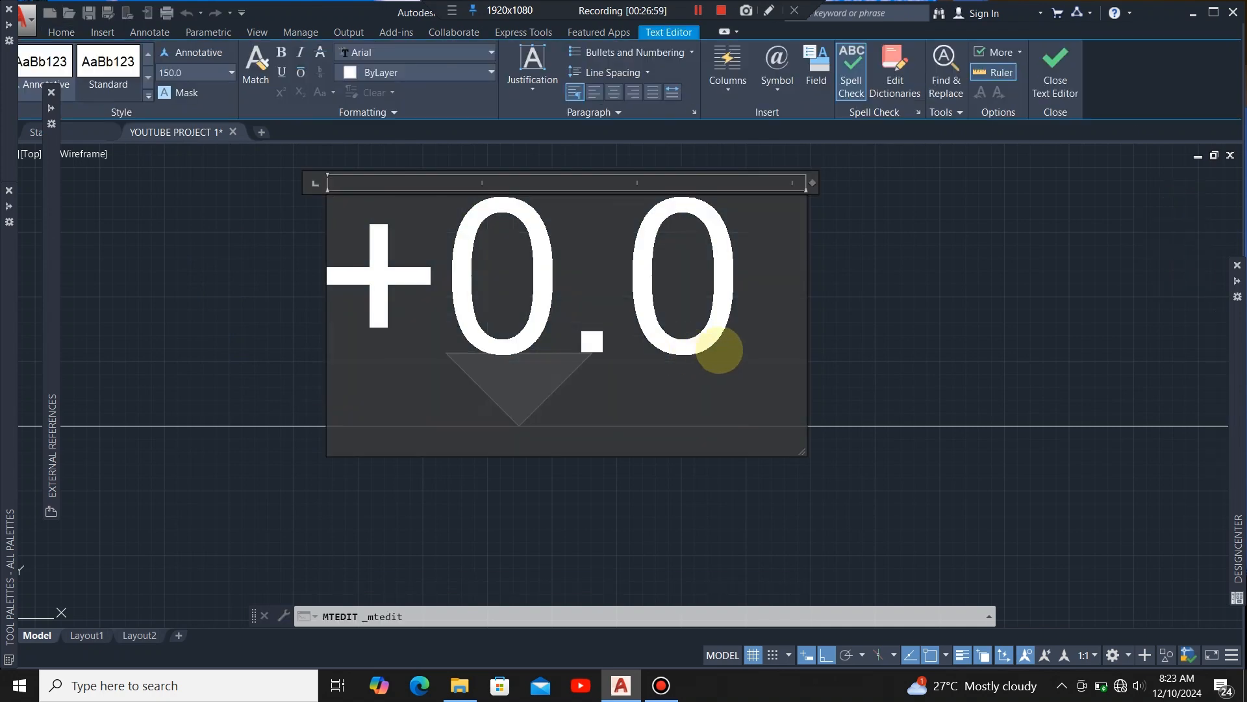
drag(719, 340, 262, 189)
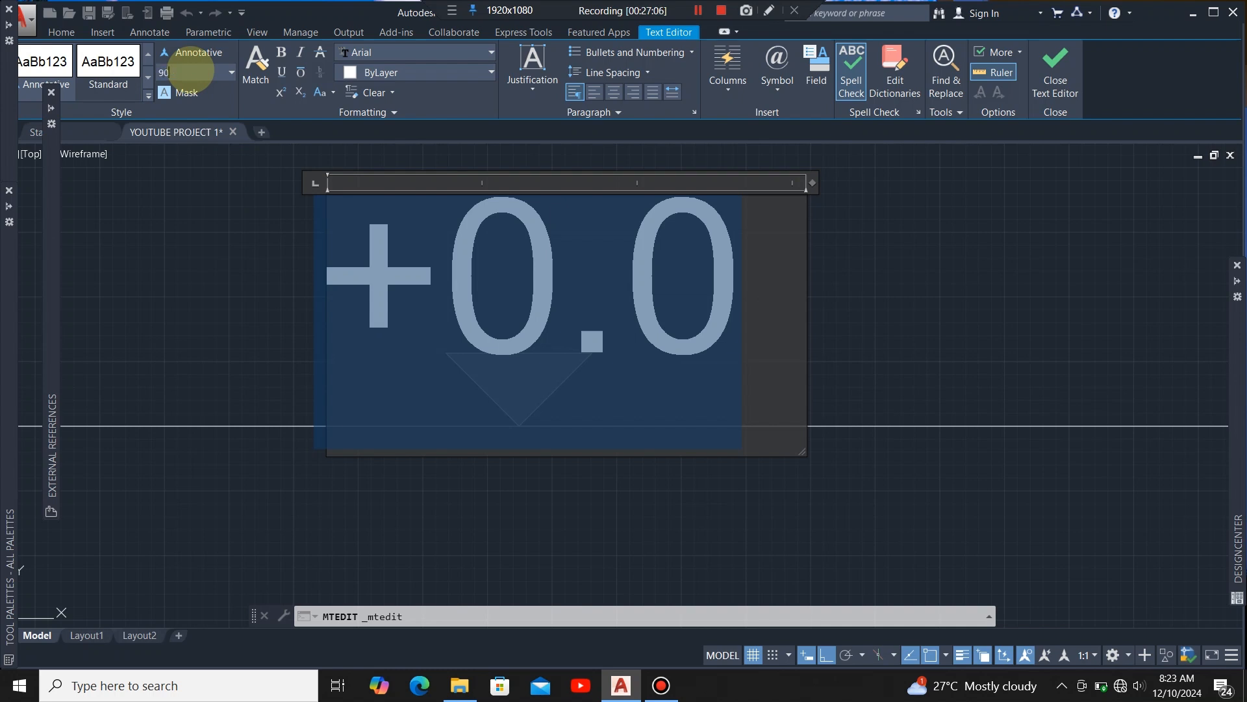
click(191, 70)
text(90)
key(Return)
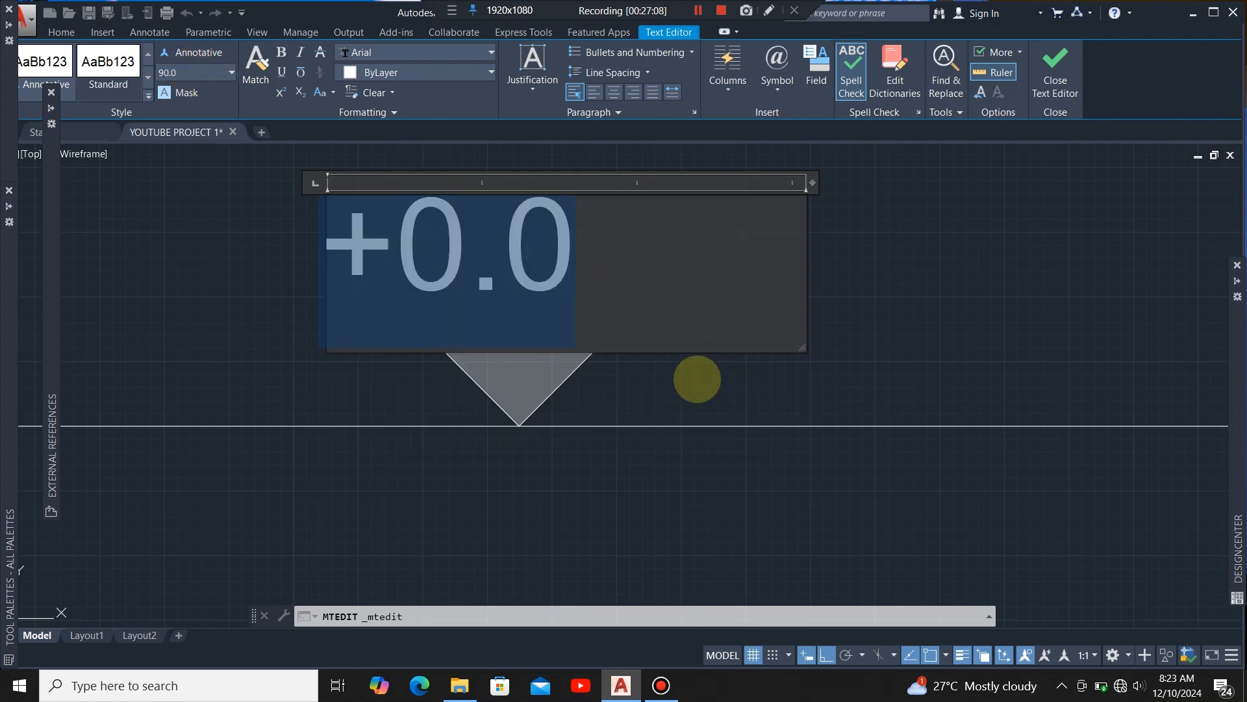
click(682, 384)
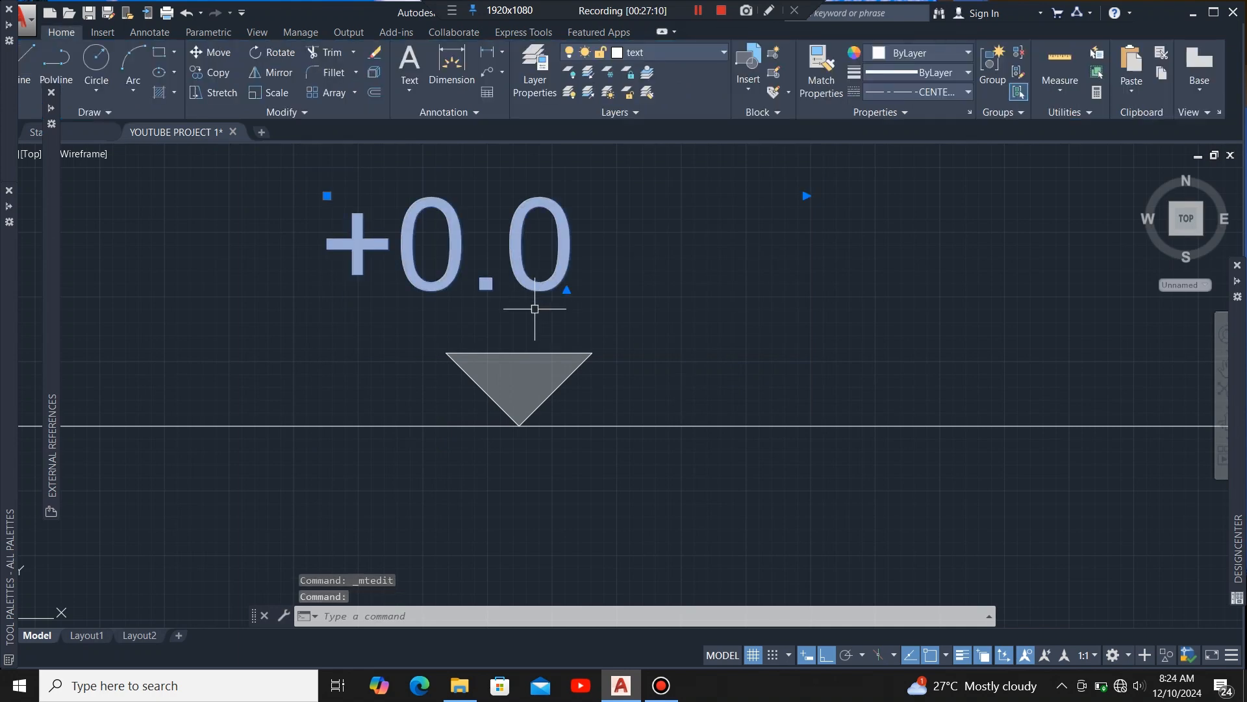
Step: Move the +0.0 label straight down to just above the triangle, and shift it right to centre it over the marker
click(206, 52)
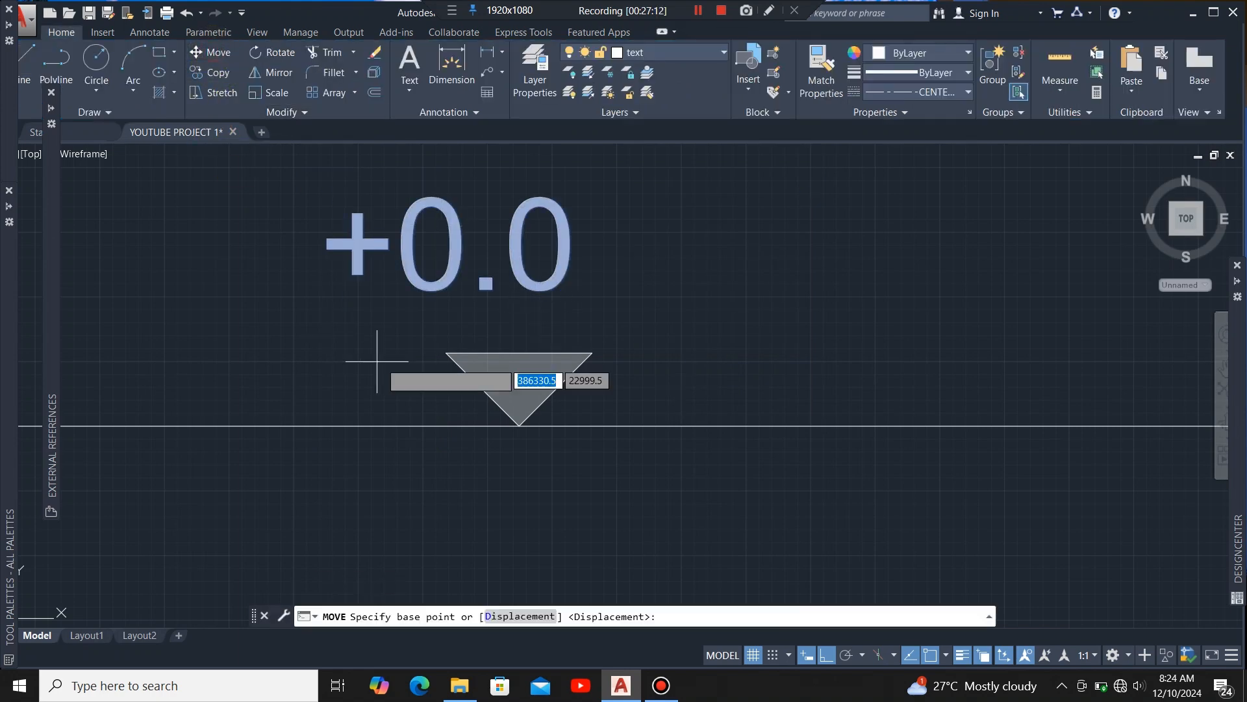
click(328, 292)
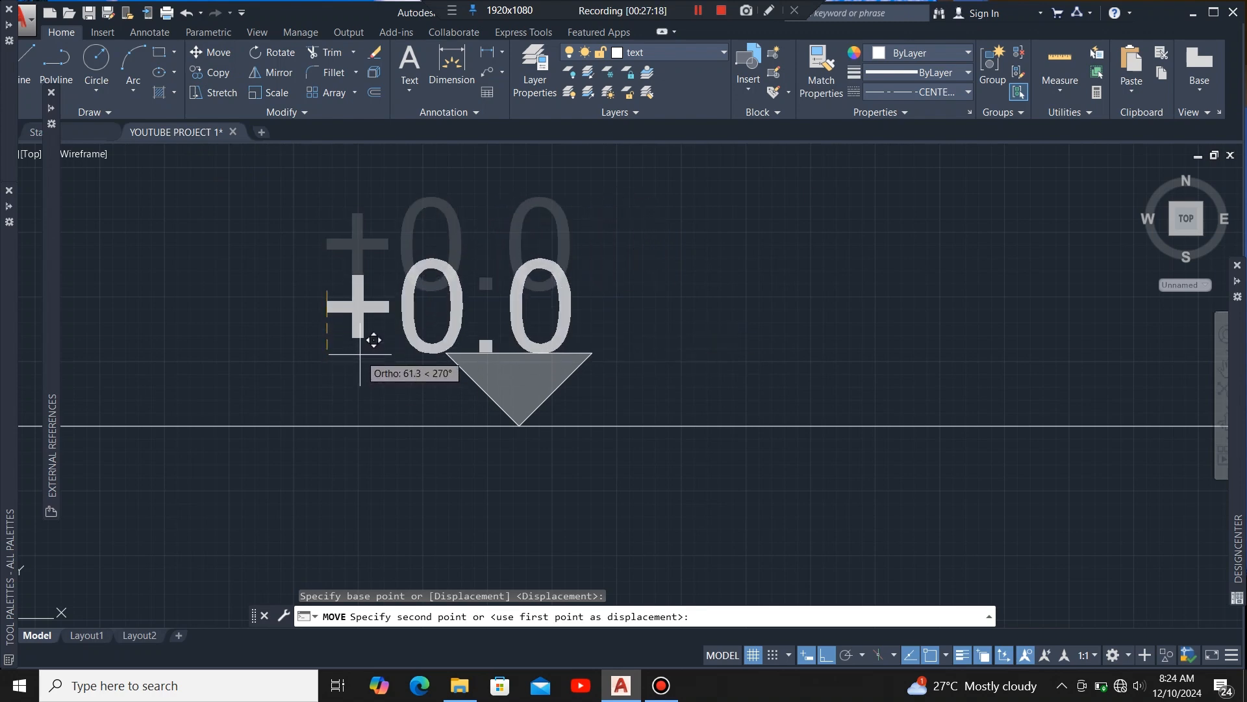
click(360, 351)
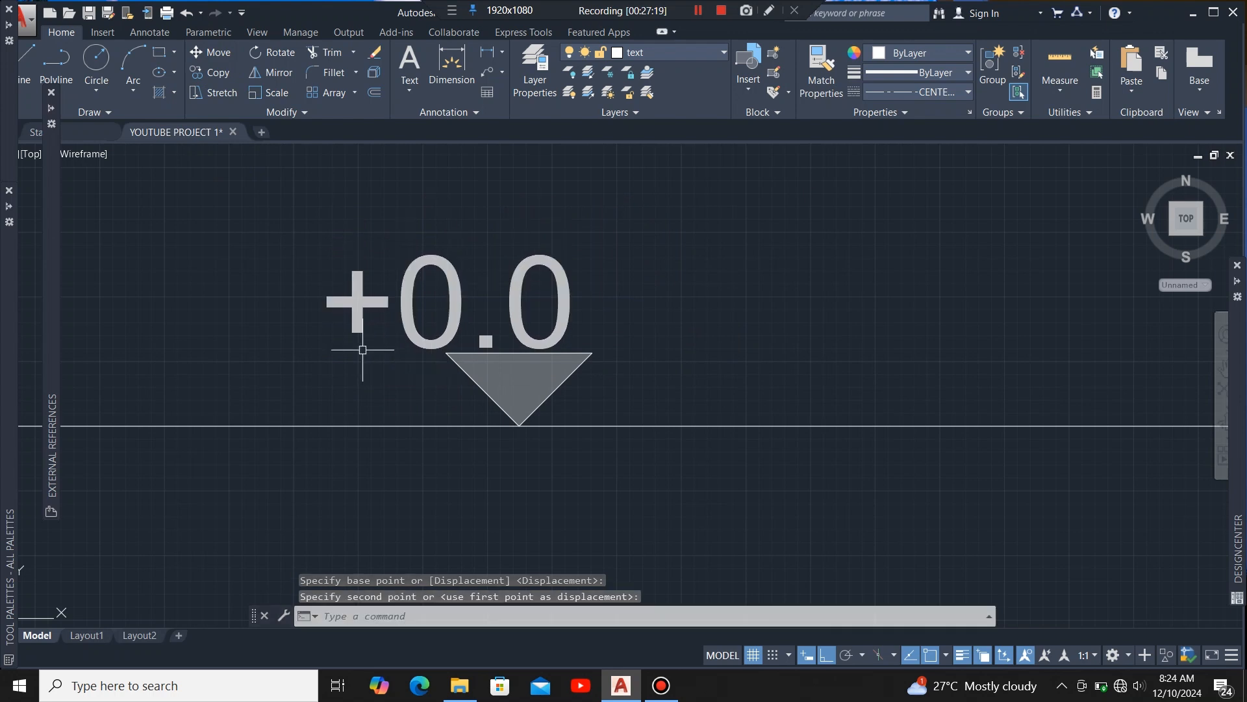
click(523, 333)
click(209, 52)
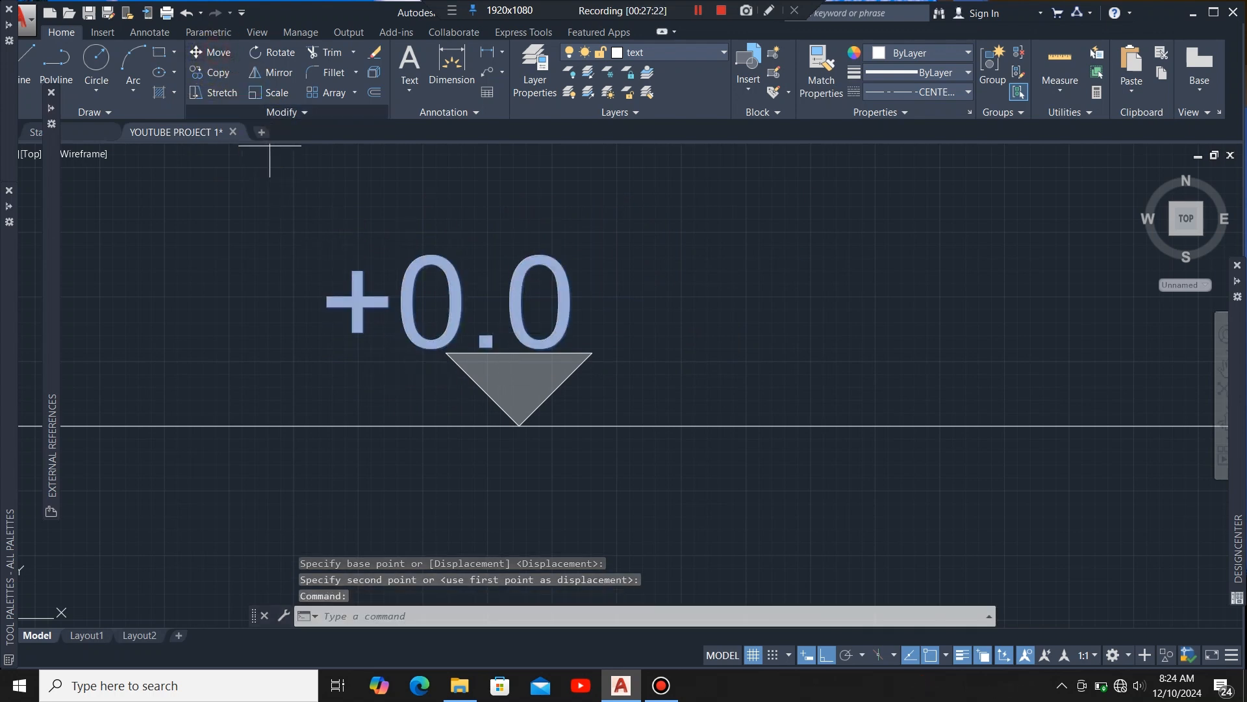
click(344, 207)
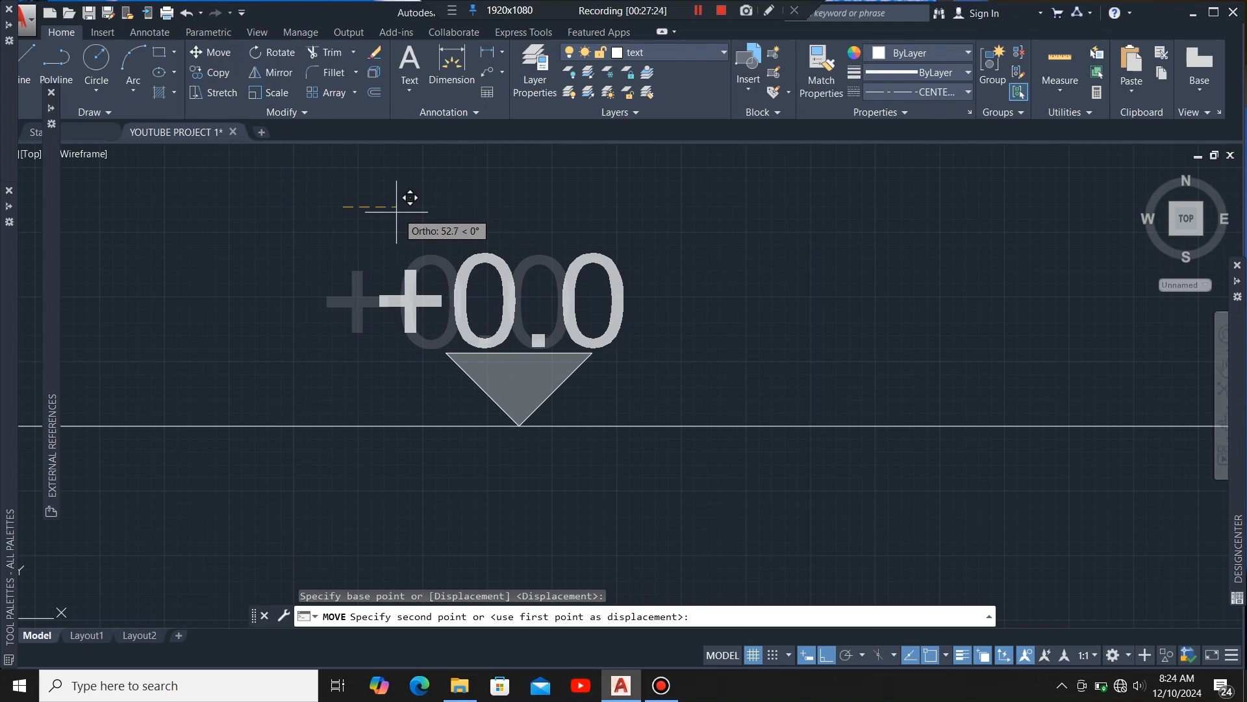
click(389, 213)
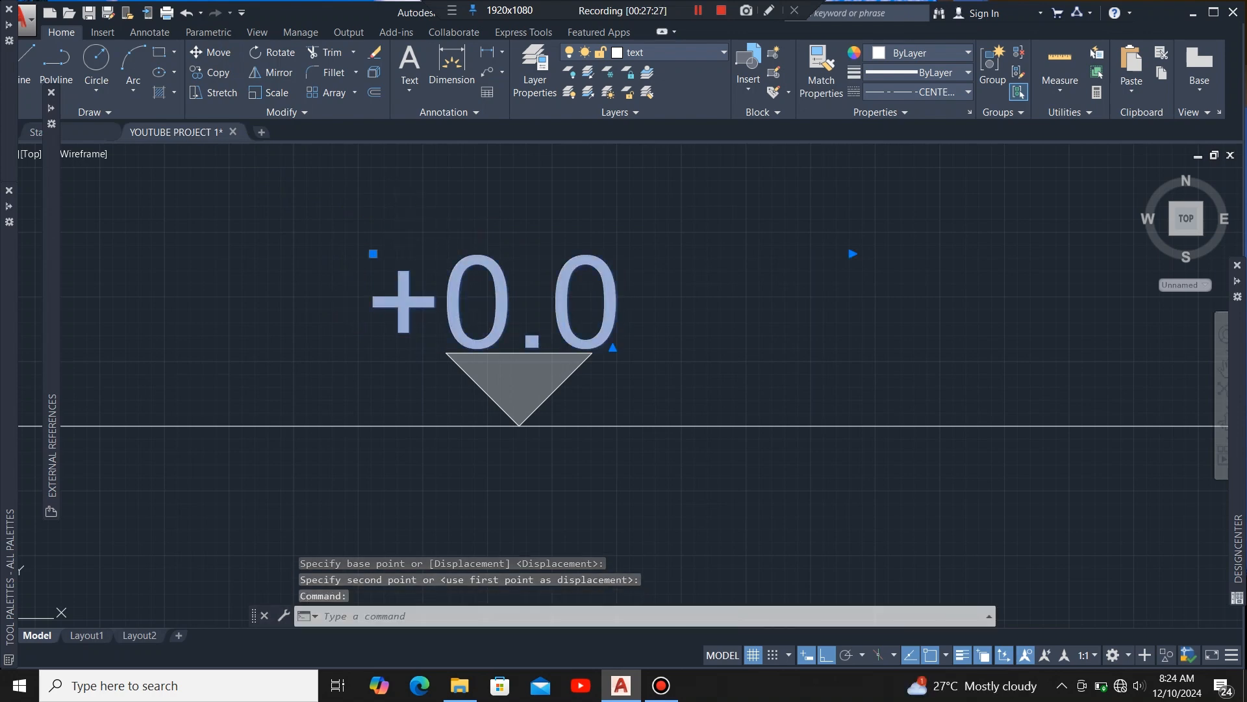
Step: Append mm to the level label so that it reads +0.0mm
double_click(650, 289)
text(mm)
scroll(558, 266, down, 4)
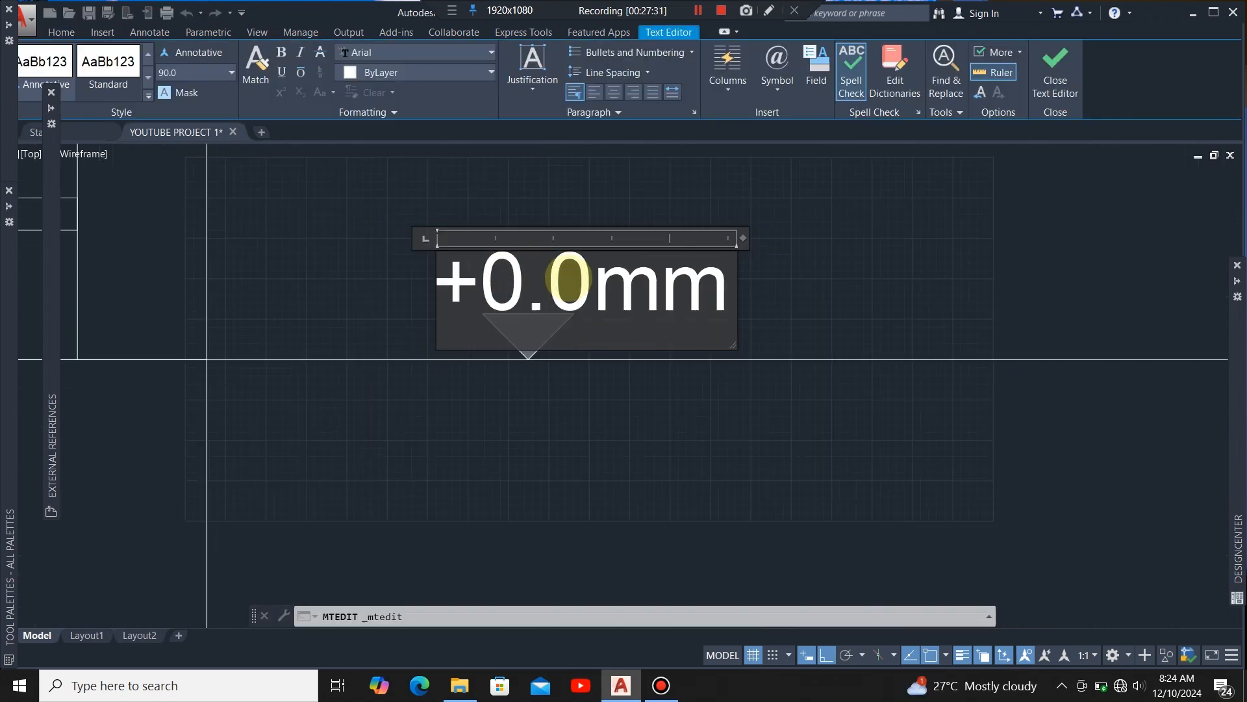
click(544, 347)
scroll(531, 284, up, 2)
Step: Move the +0.0mm label horizontally to the left to centre it over the triangle
click(531, 284)
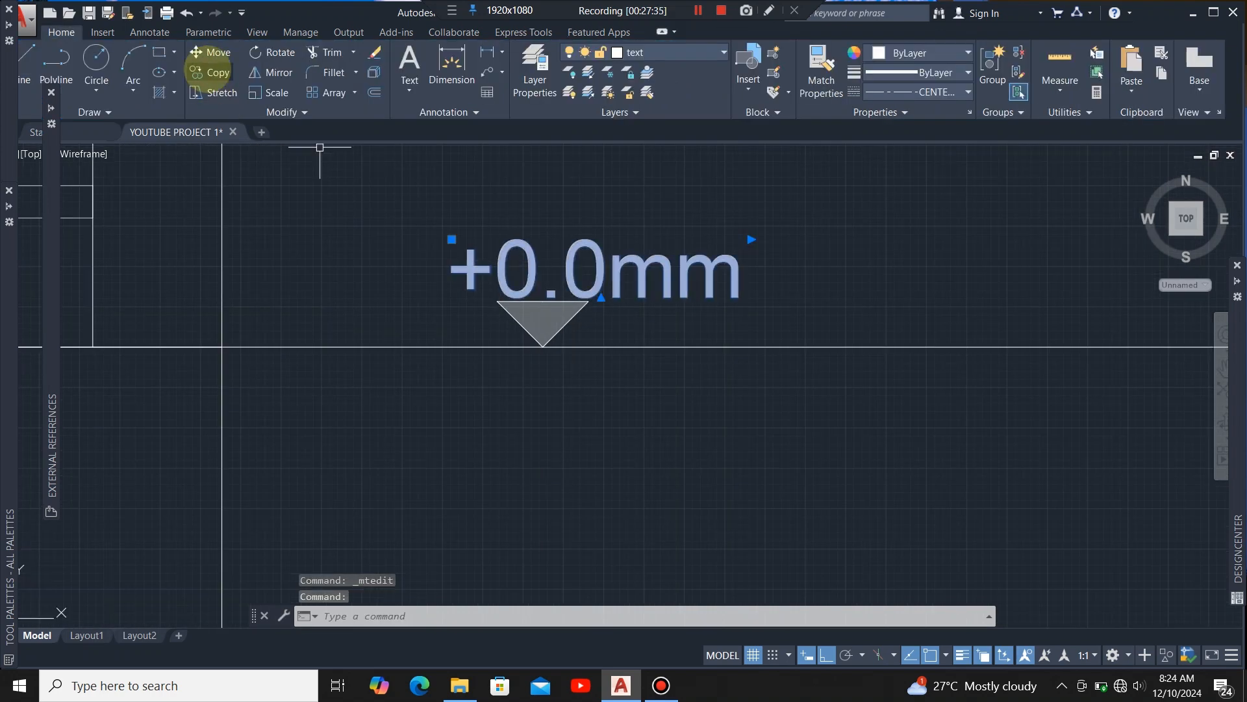
click(210, 53)
click(660, 189)
click(616, 174)
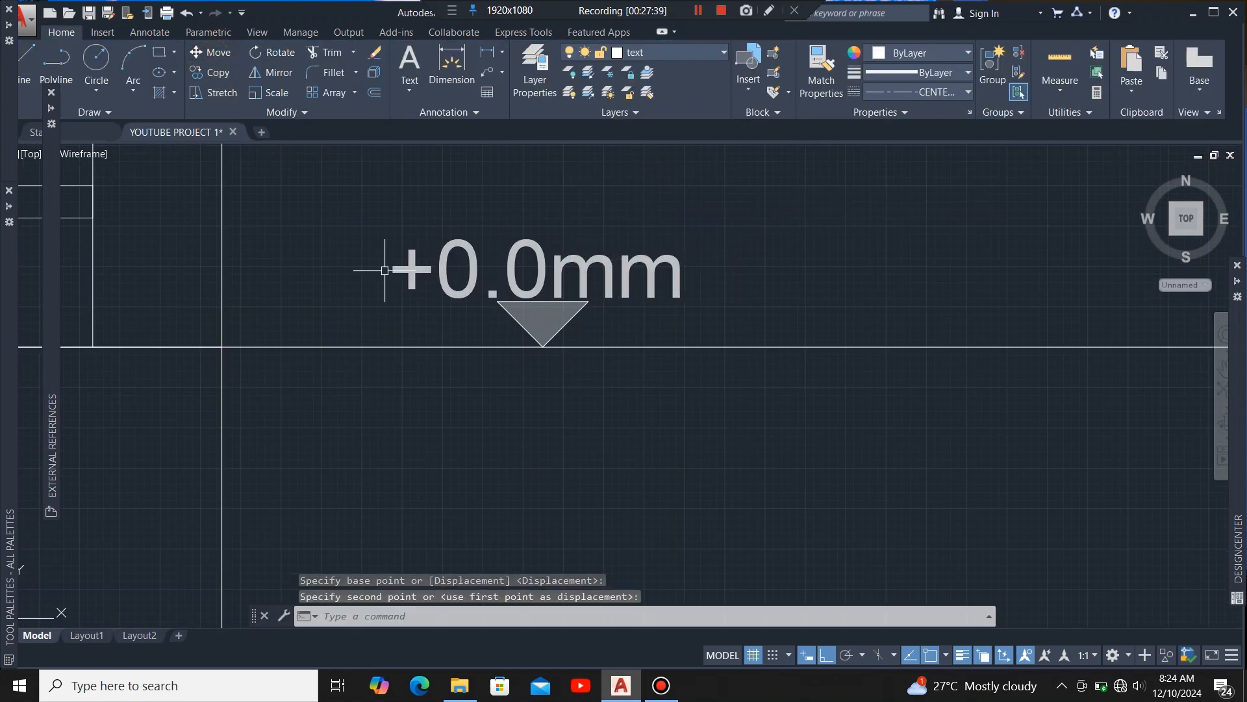
Step: Draw a wide multiline text box over the ground level line, just right of the +0.0mm label
scroll(381, 271, down, 4)
scroll(492, 280, up, 2)
click(209, 72)
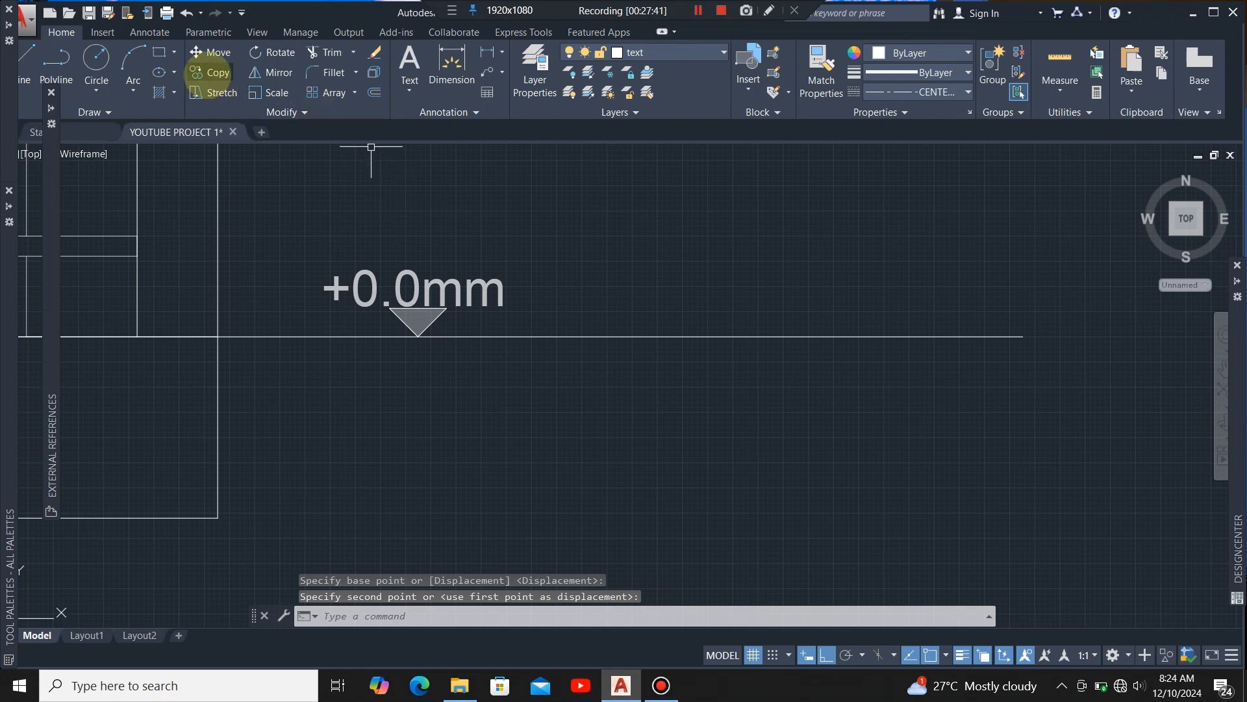
click(409, 58)
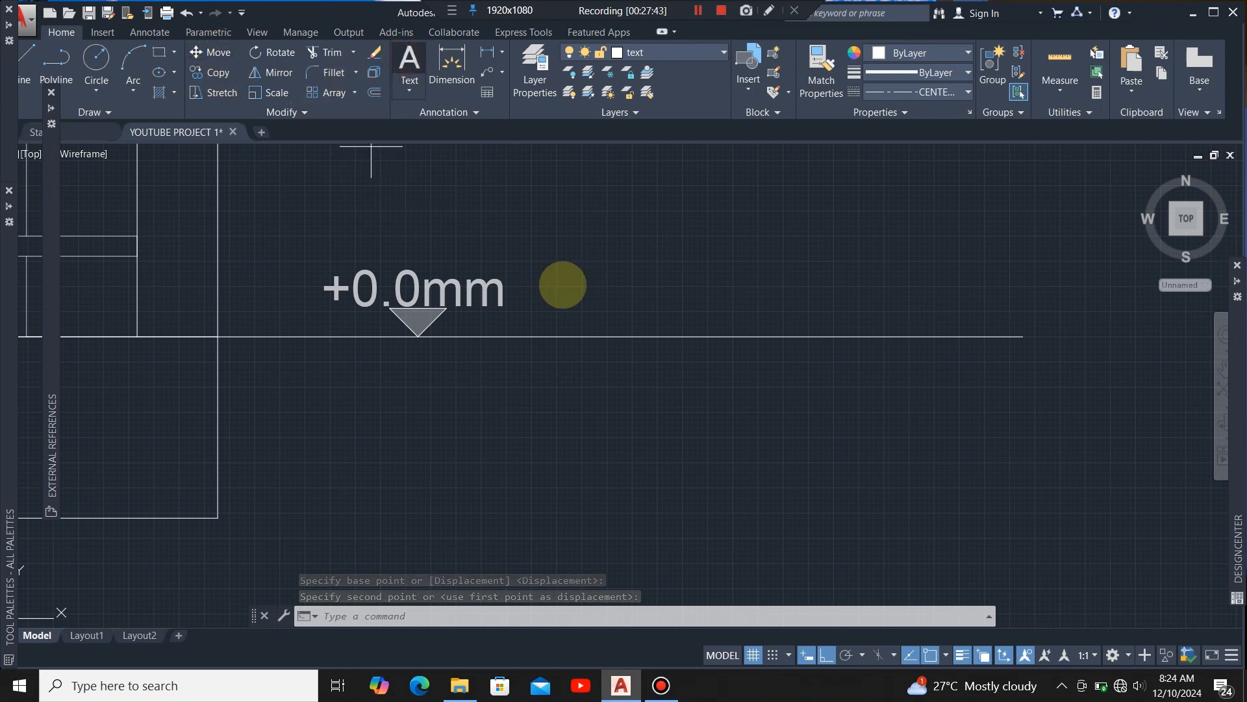
scroll(579, 280, down, 2)
scroll(494, 270, up, 2)
click(494, 344)
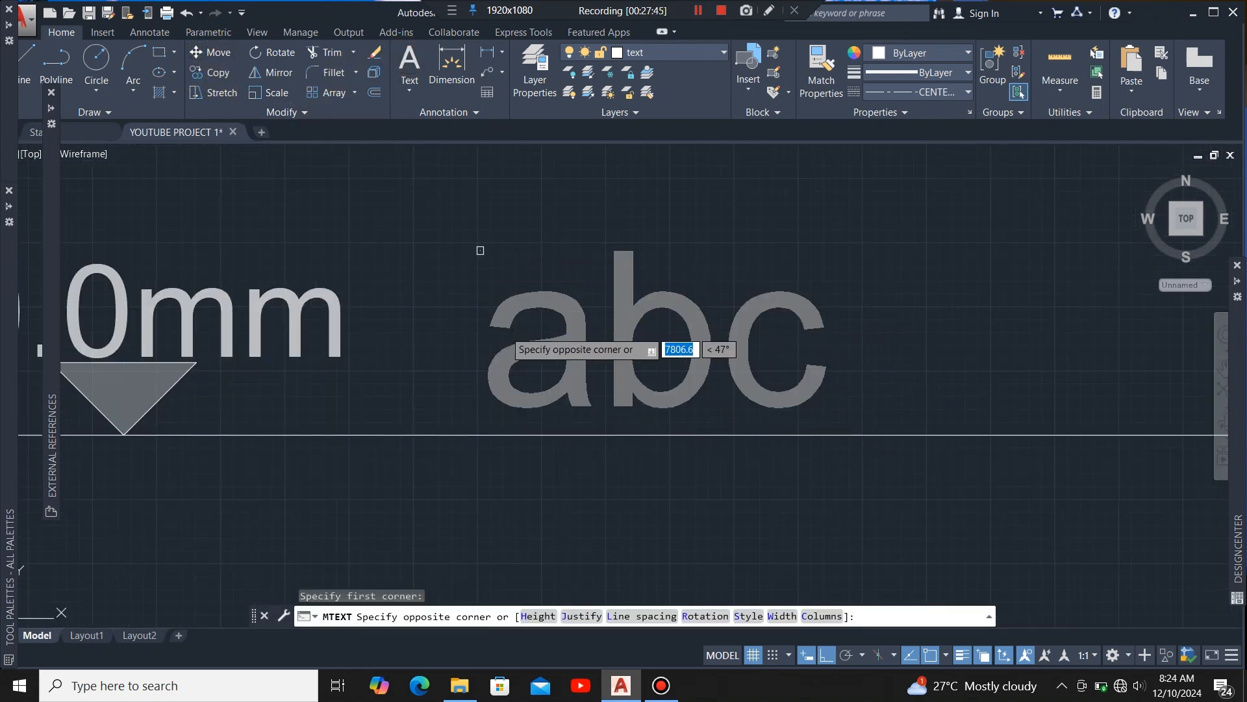
scroll(494, 353, down, 2)
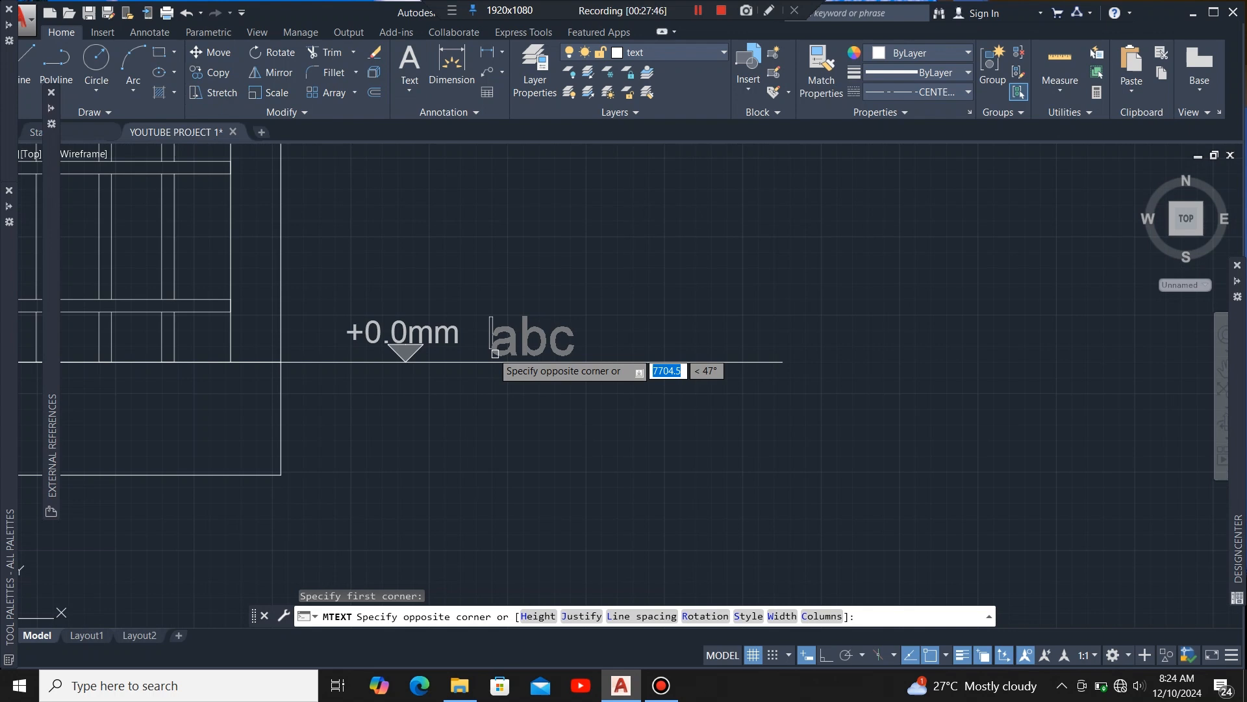
click(809, 354)
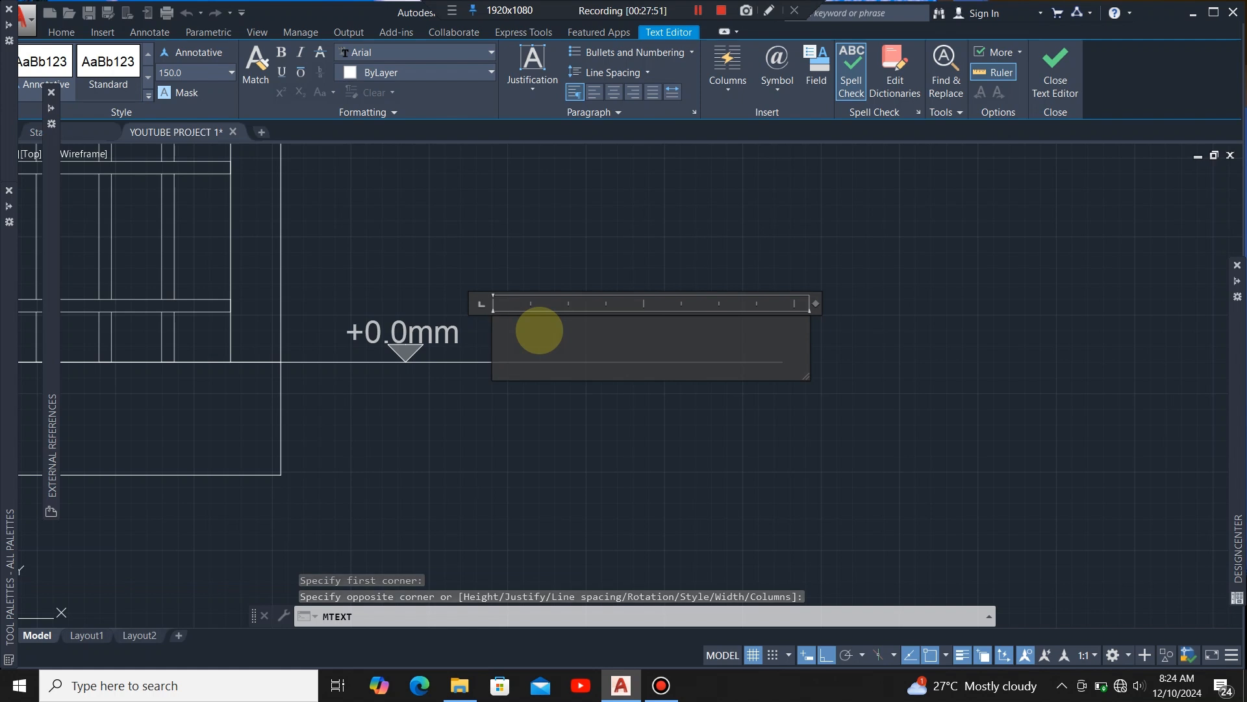
Step: Enter GROUND FLOOR LEVEL as the text in the new box
text(GRO)
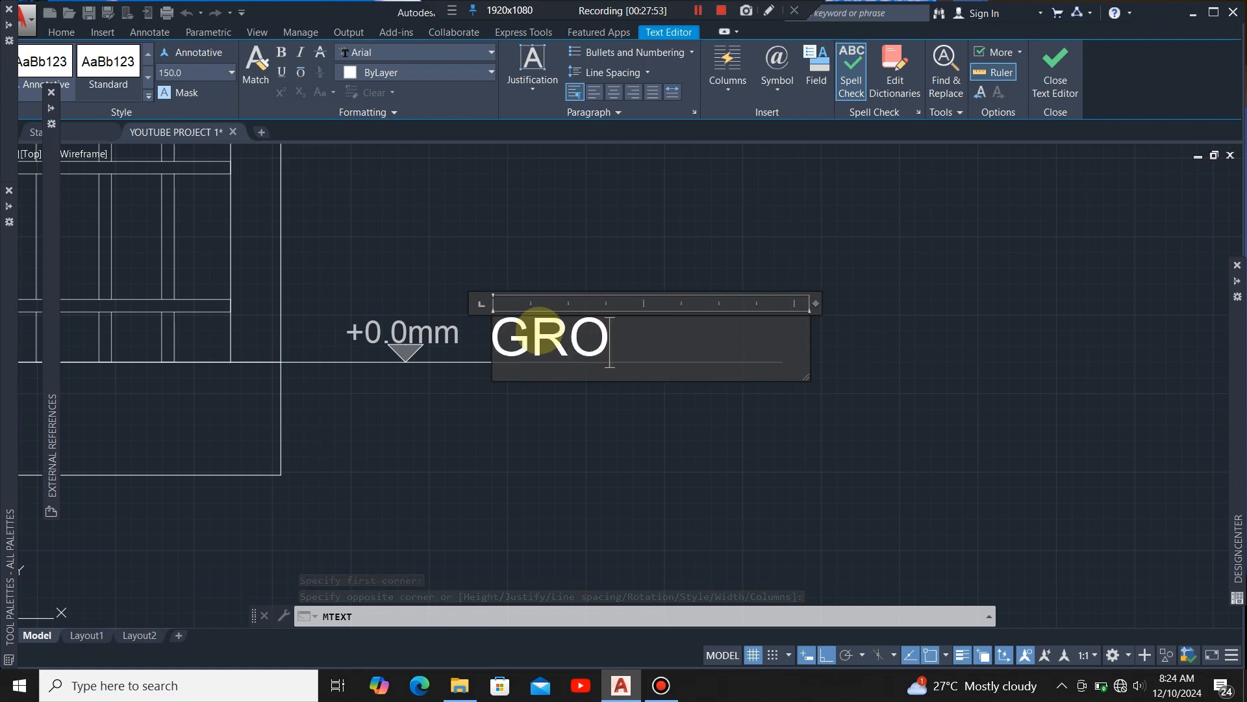
text(UND F)
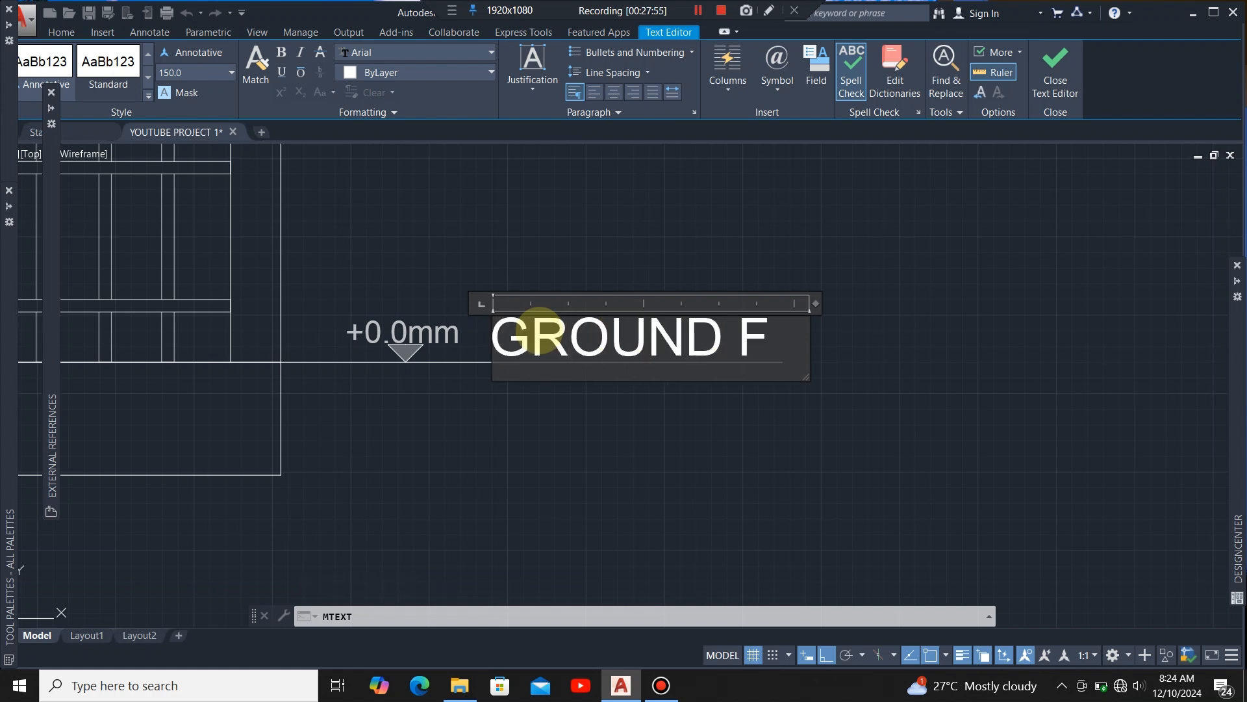
text(LOO)
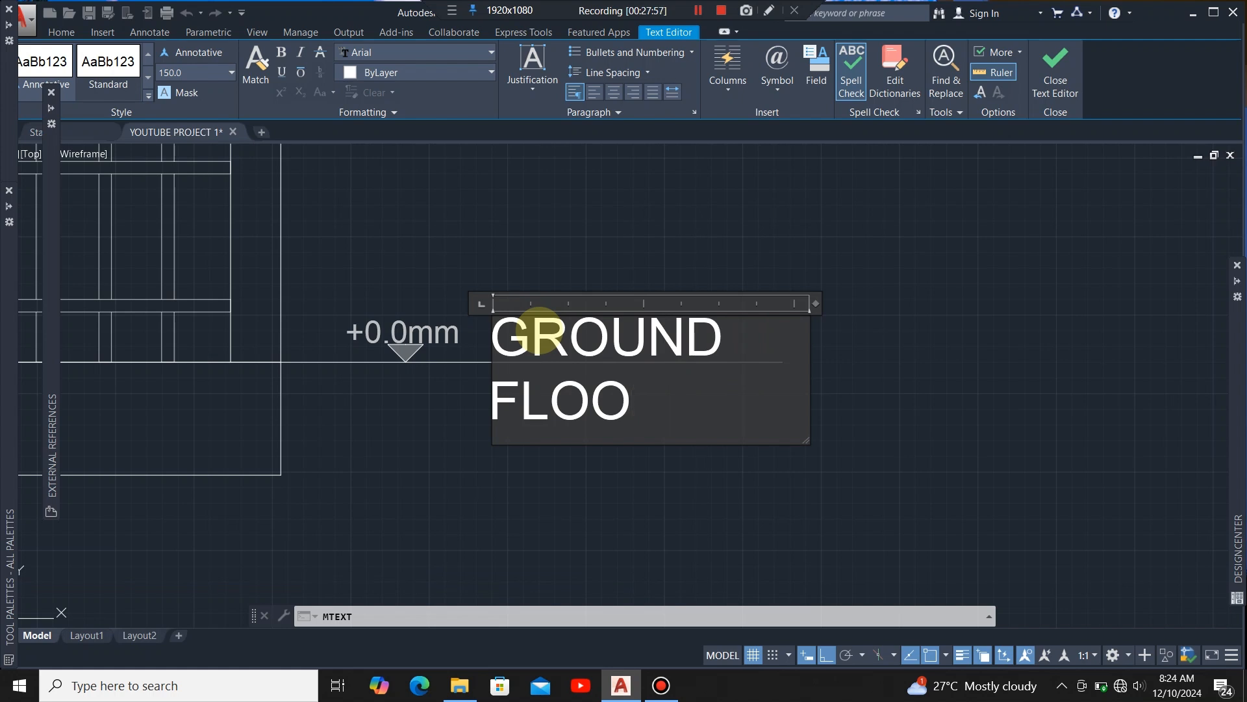
text(R LE)
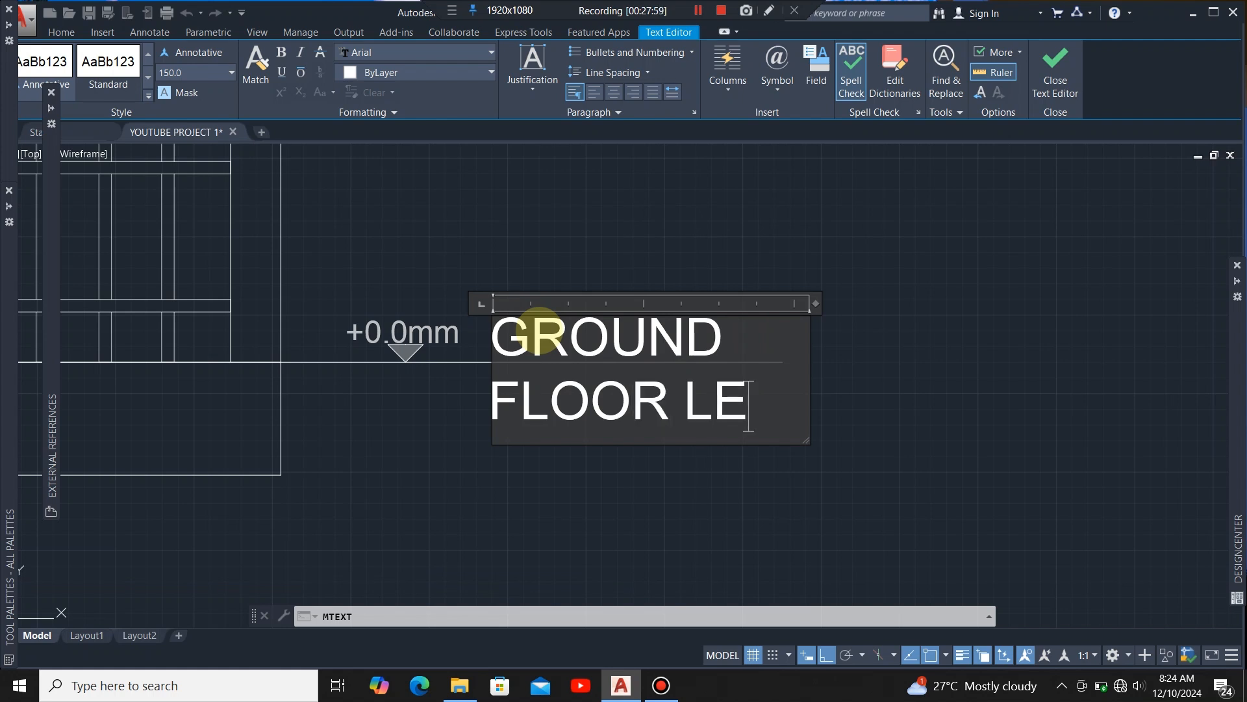
text(VEL)
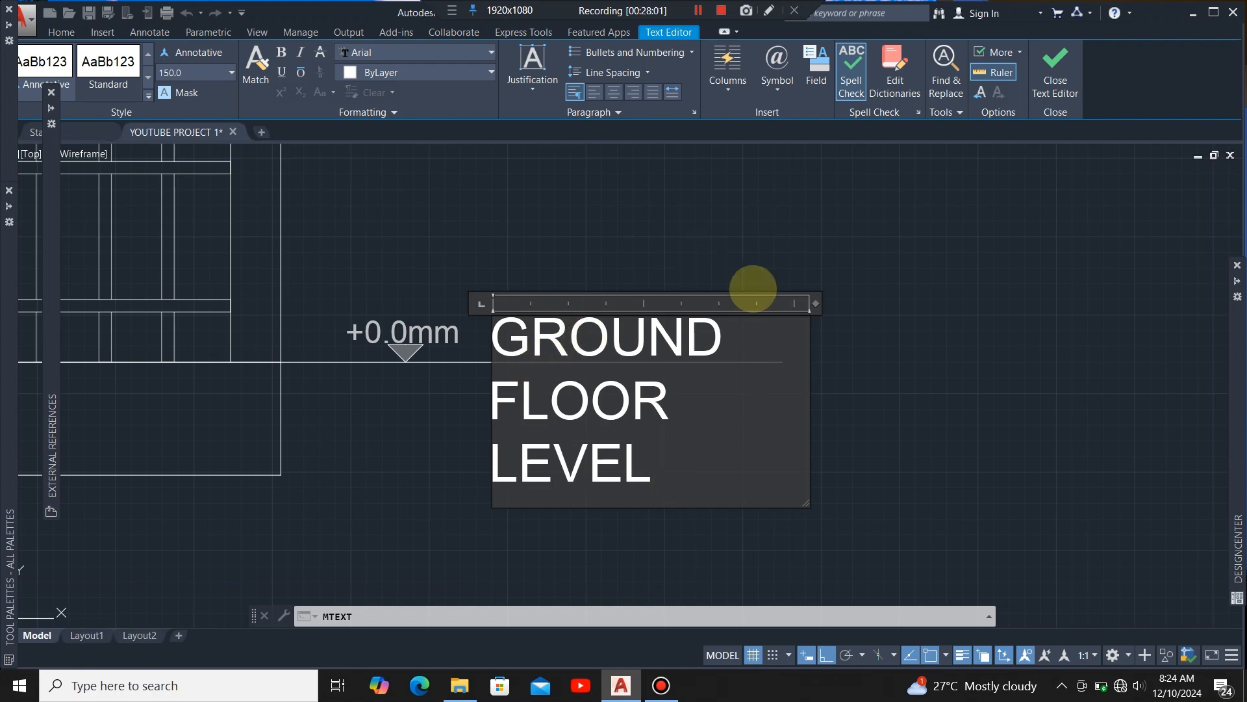
Step: Set the GROUND FLOOR LEVEL text height to 90 and widen its box so the text fits on one line
drag(652, 472, 487, 354)
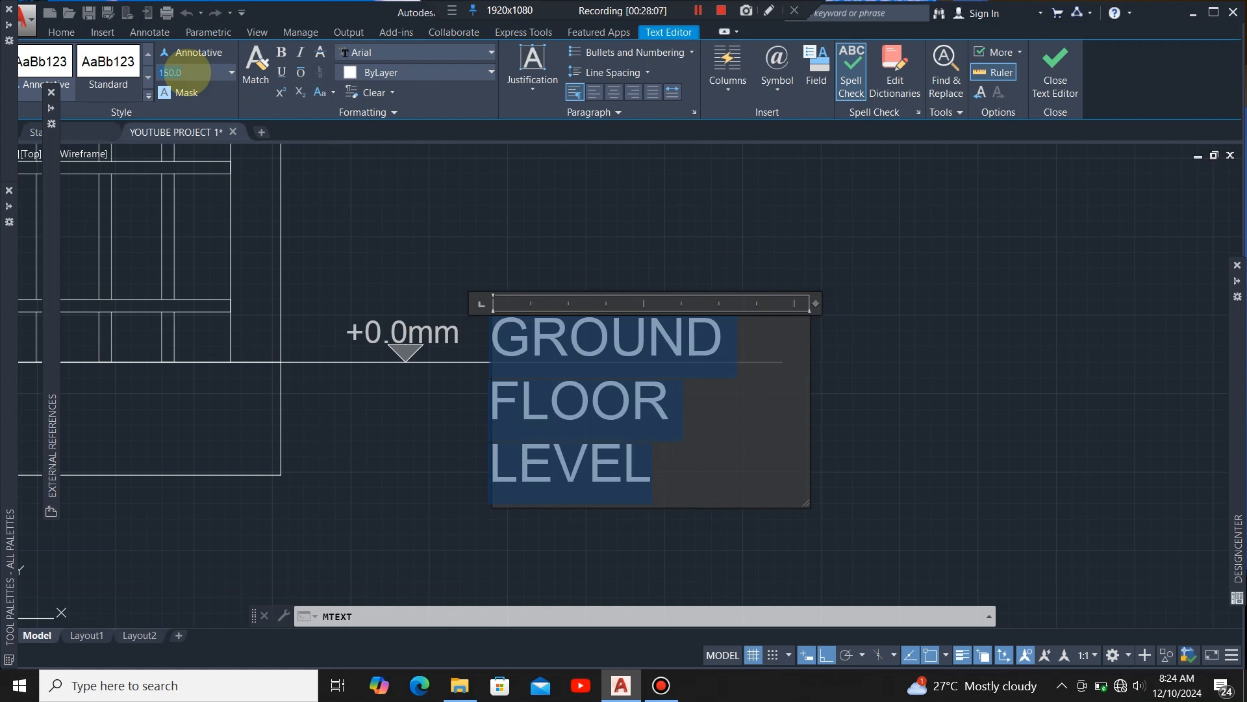
key(Return)
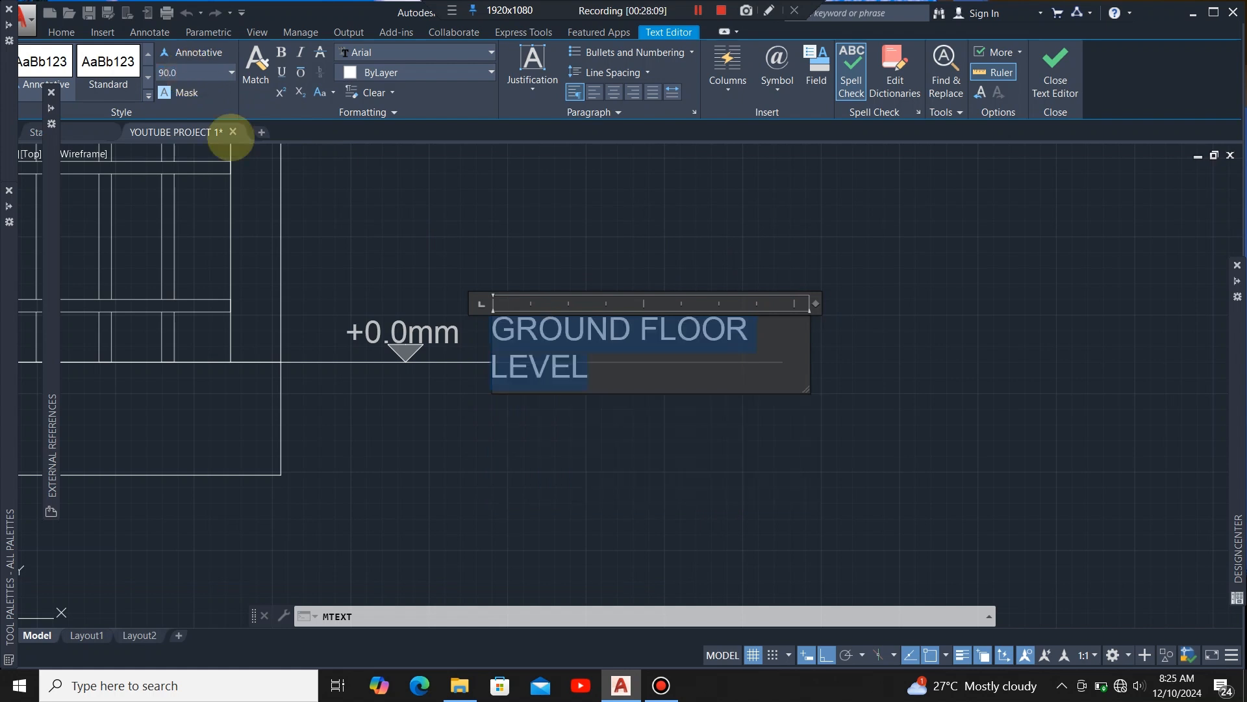
drag(816, 302, 916, 302)
scroll(752, 362, down, 2)
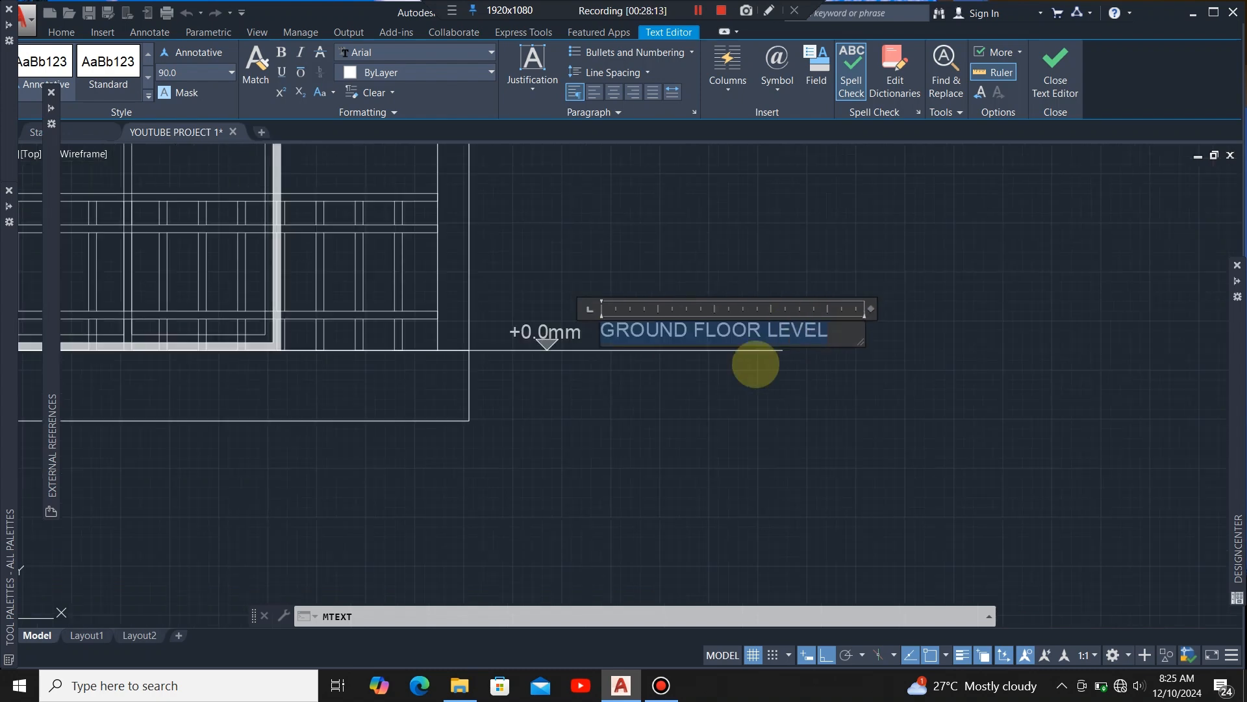
Step: Move the filled triangle, the +0.0mm label and the GROUND FLOOR LEVEL text together horizontally left along the level line, closer to the building
scroll(668, 432, up, 5)
click(668, 432)
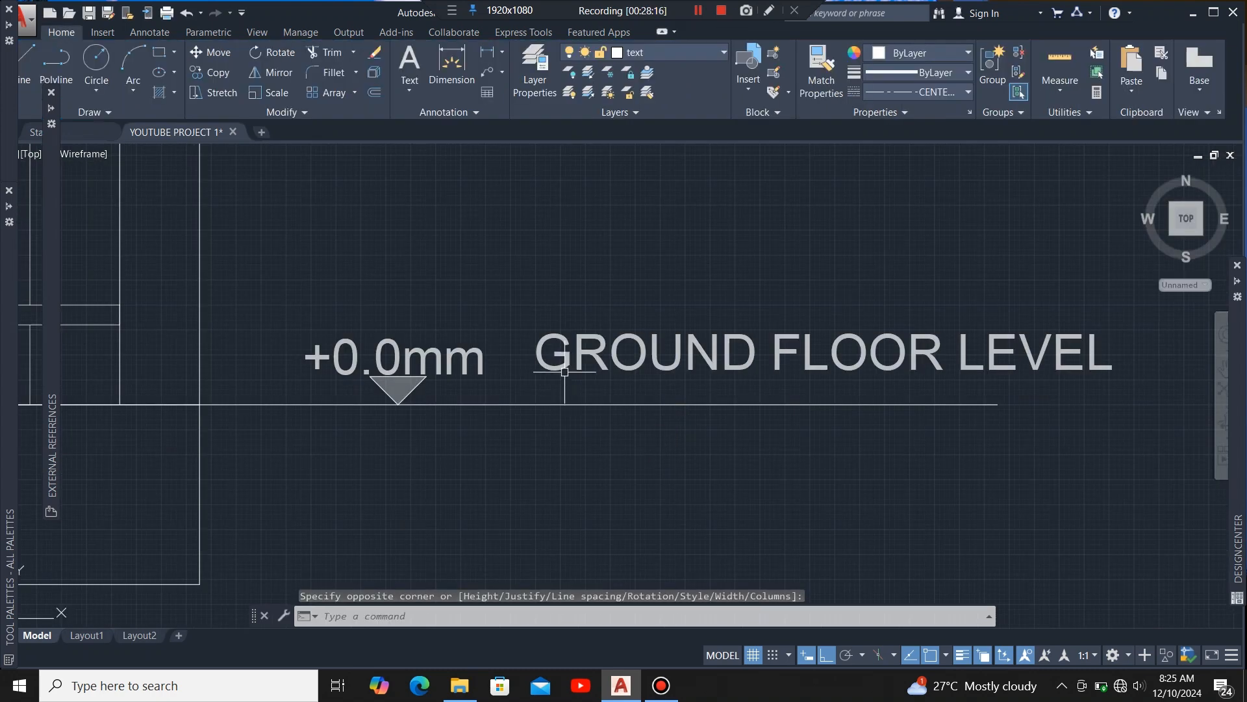
click(495, 312)
click(357, 390)
click(219, 52)
click(688, 286)
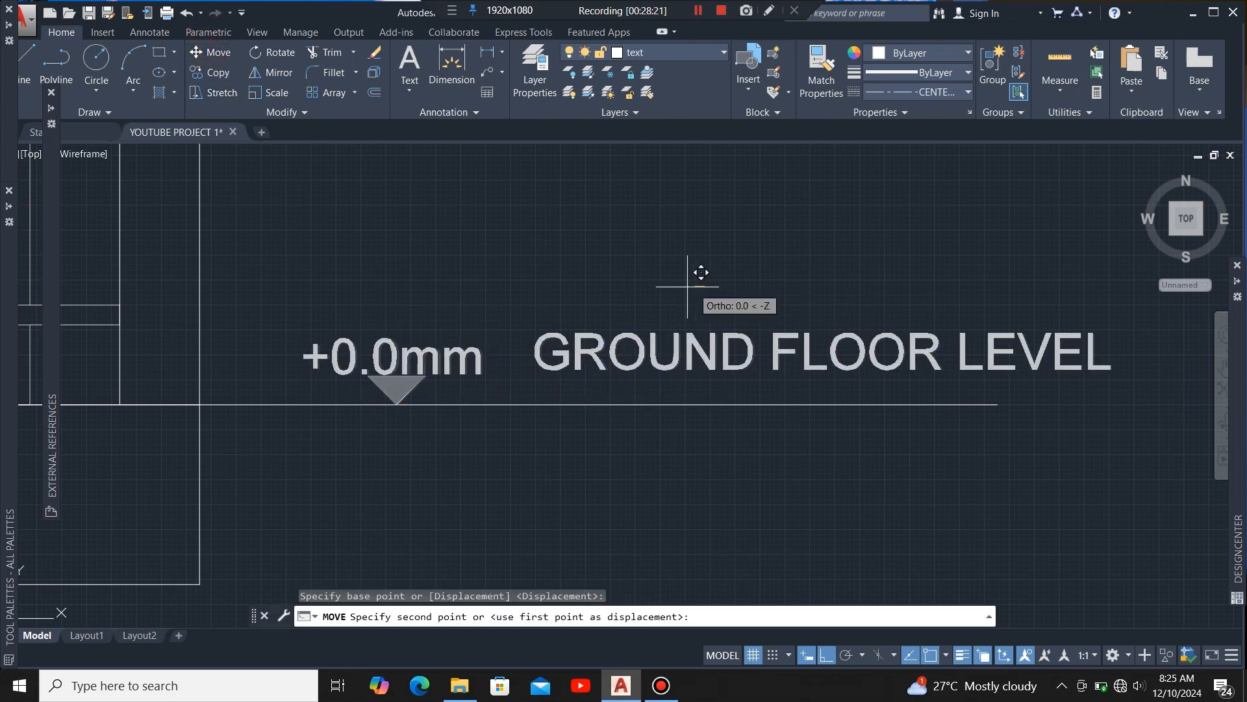
click(597, 285)
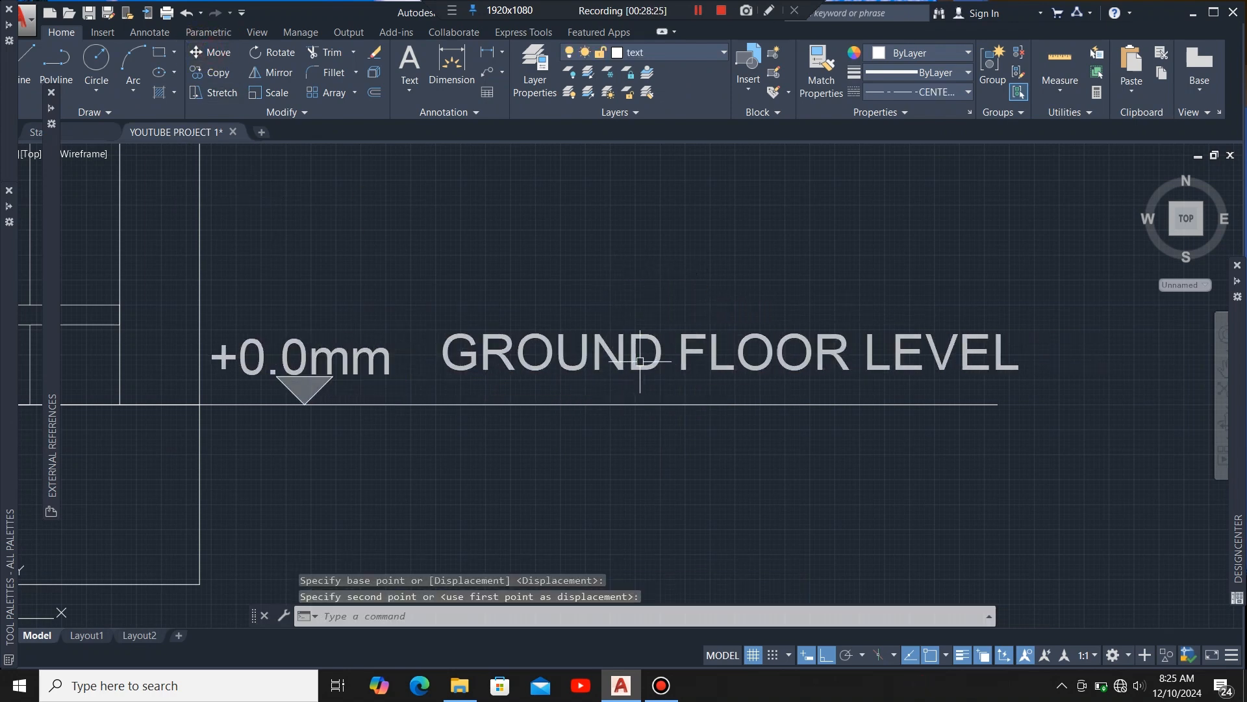
Step: Reduce the text height of the GROUND FLOOR LEVEL label to 70
double_click(1022, 362)
drag(1022, 362, 451, 370)
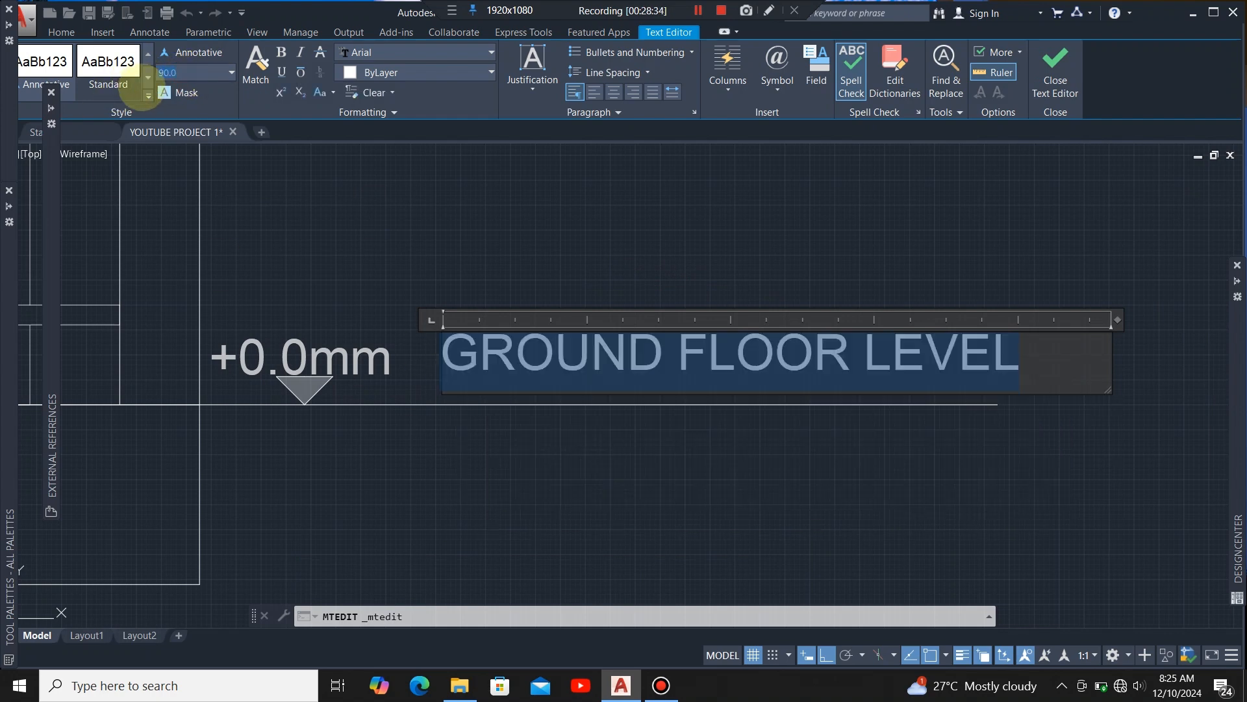
text(70)
key(Return)
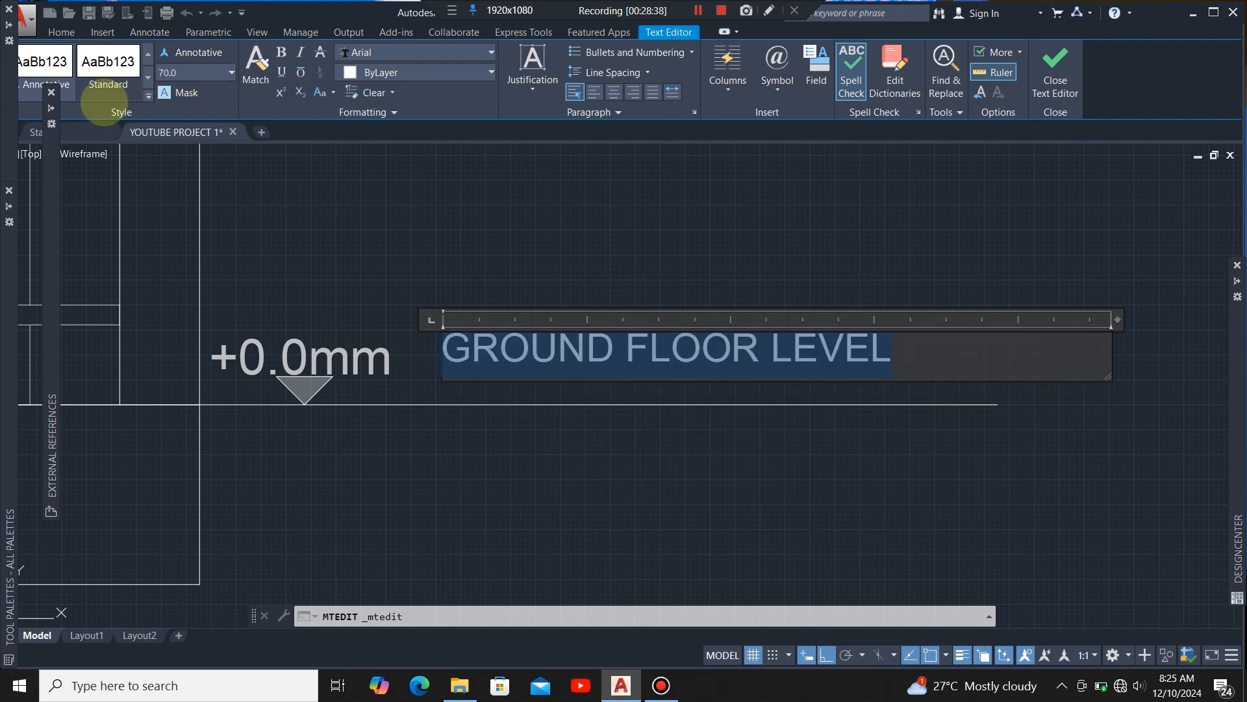
click(737, 467)
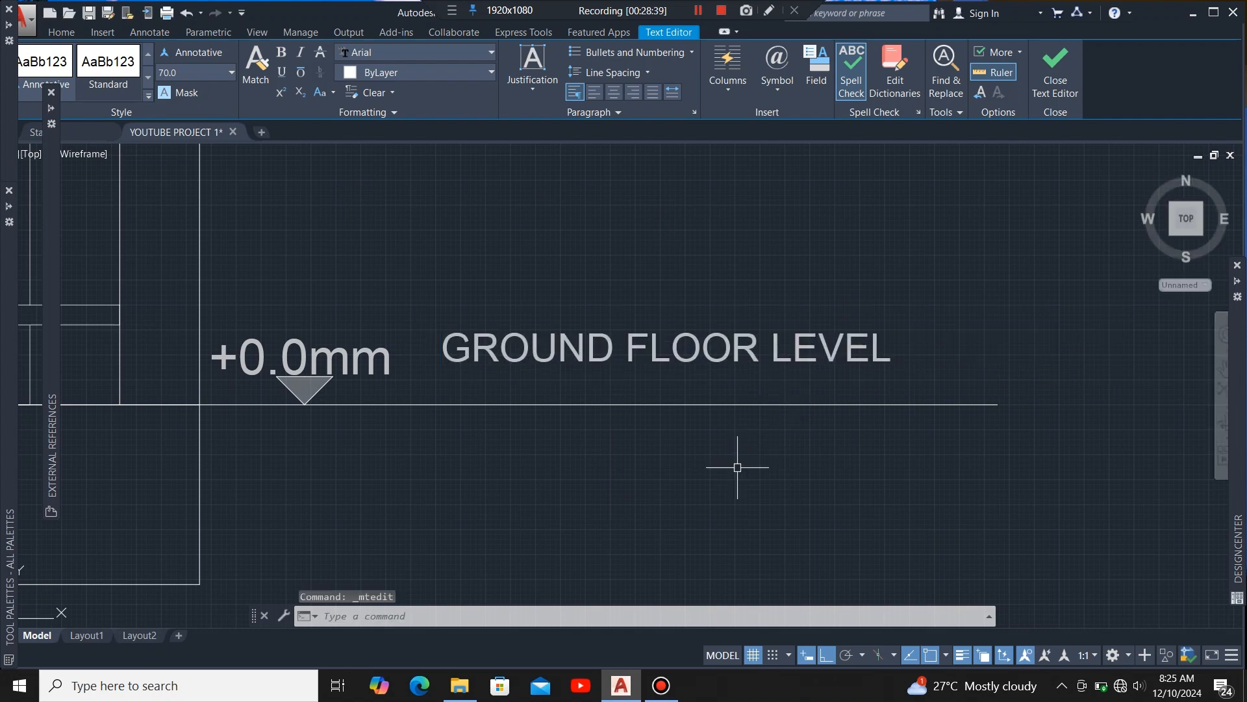
Step: Move the GROUND FLOOR LEVEL text straight down so it sits just above the ground level line
click(689, 338)
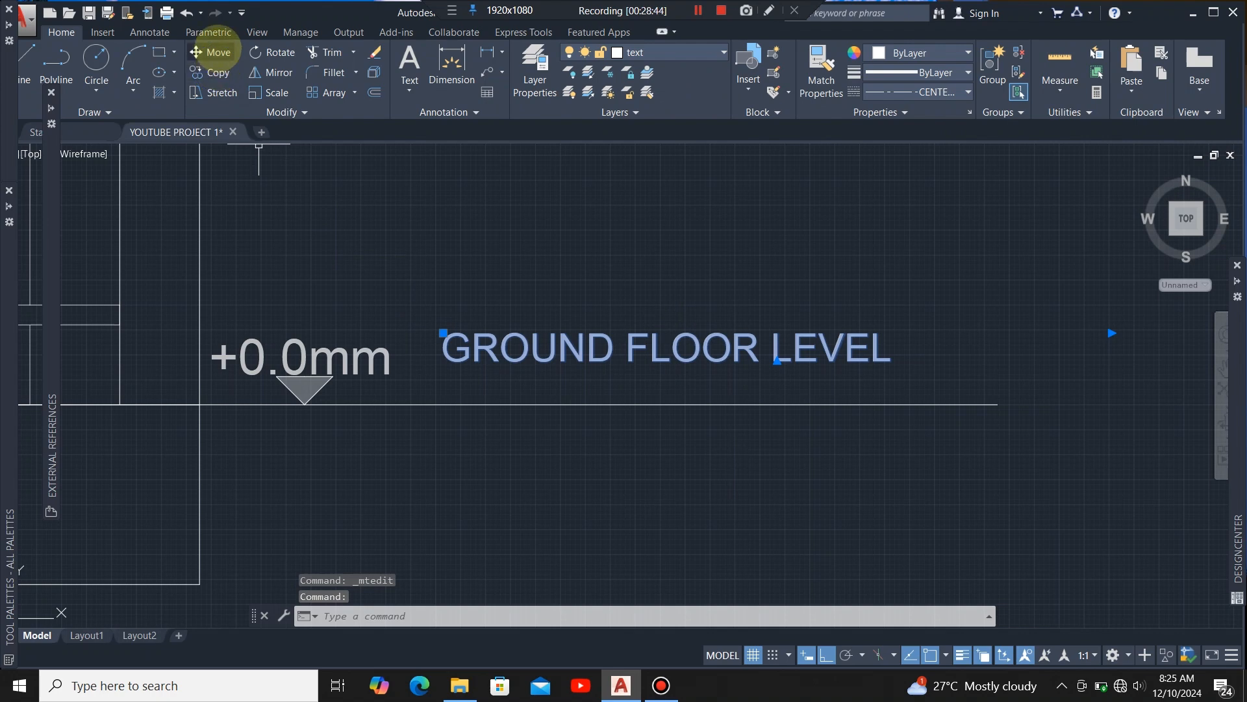
click(215, 51)
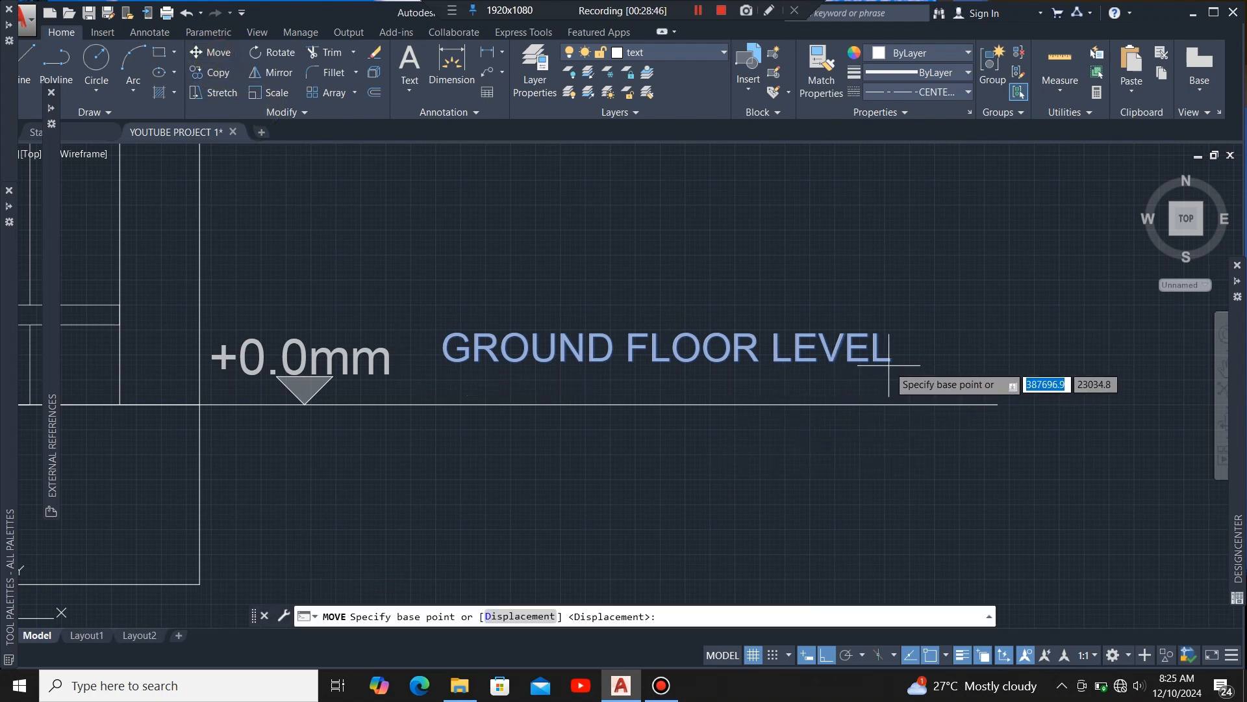
click(442, 362)
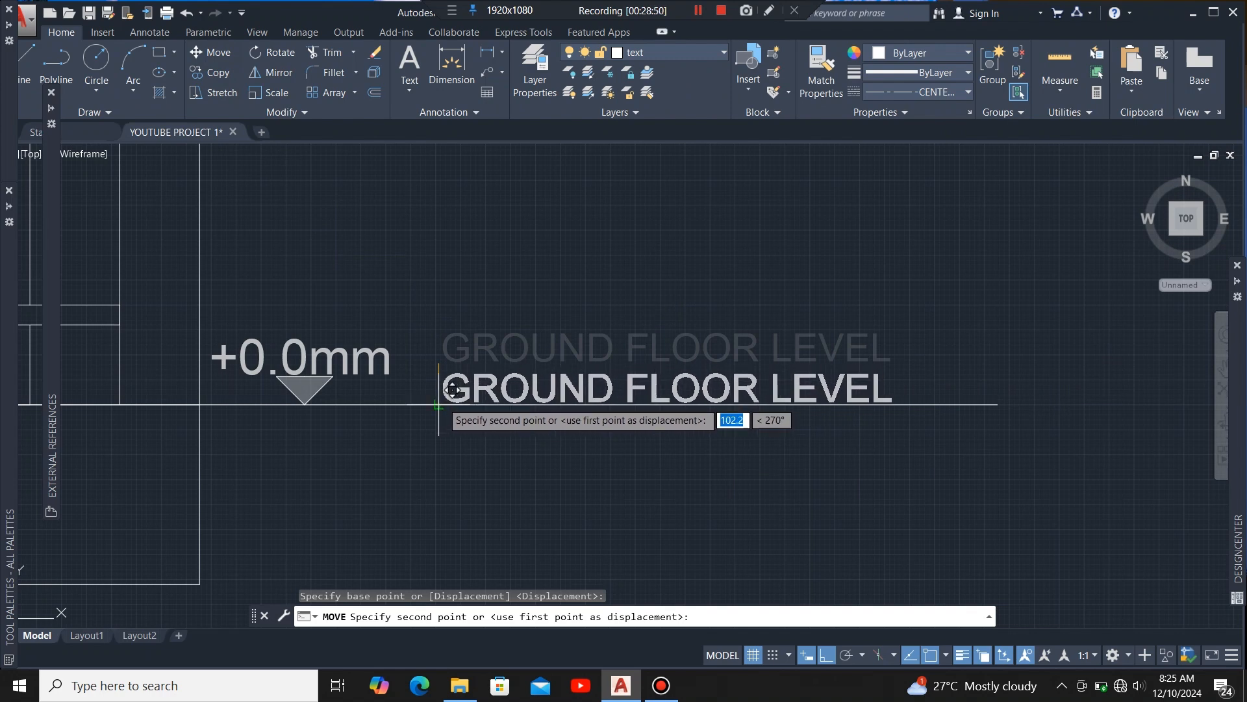
click(440, 406)
scroll(474, 431, down, 3)
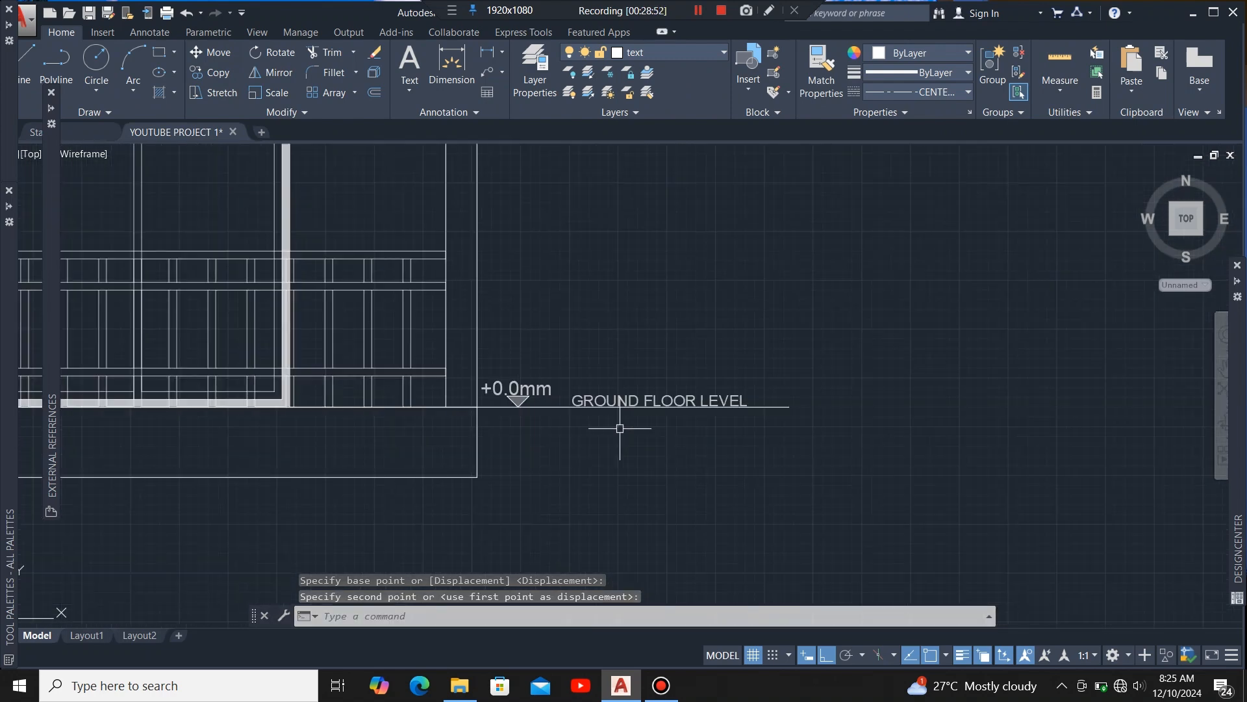
Step: Copy the ground-level triangle with both its labels, from the triangle's tip straight up to the next storey's level line
scroll(531, 407, up, 2)
click(678, 340)
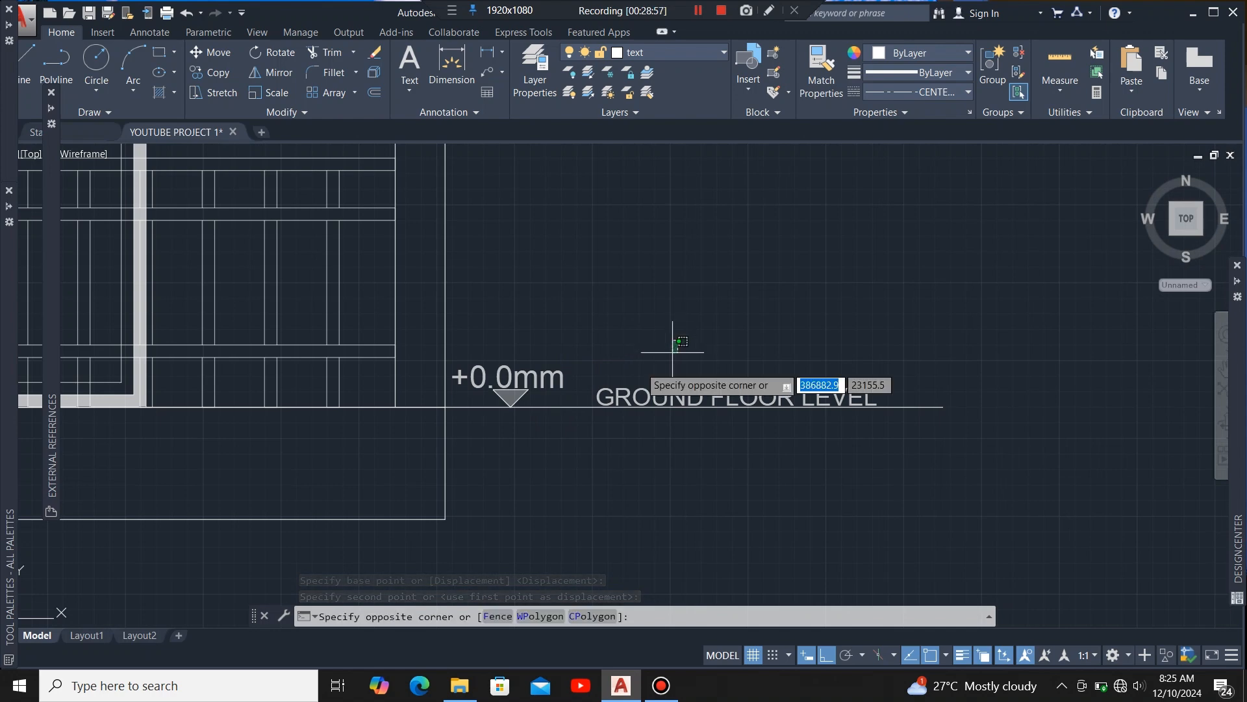
click(494, 388)
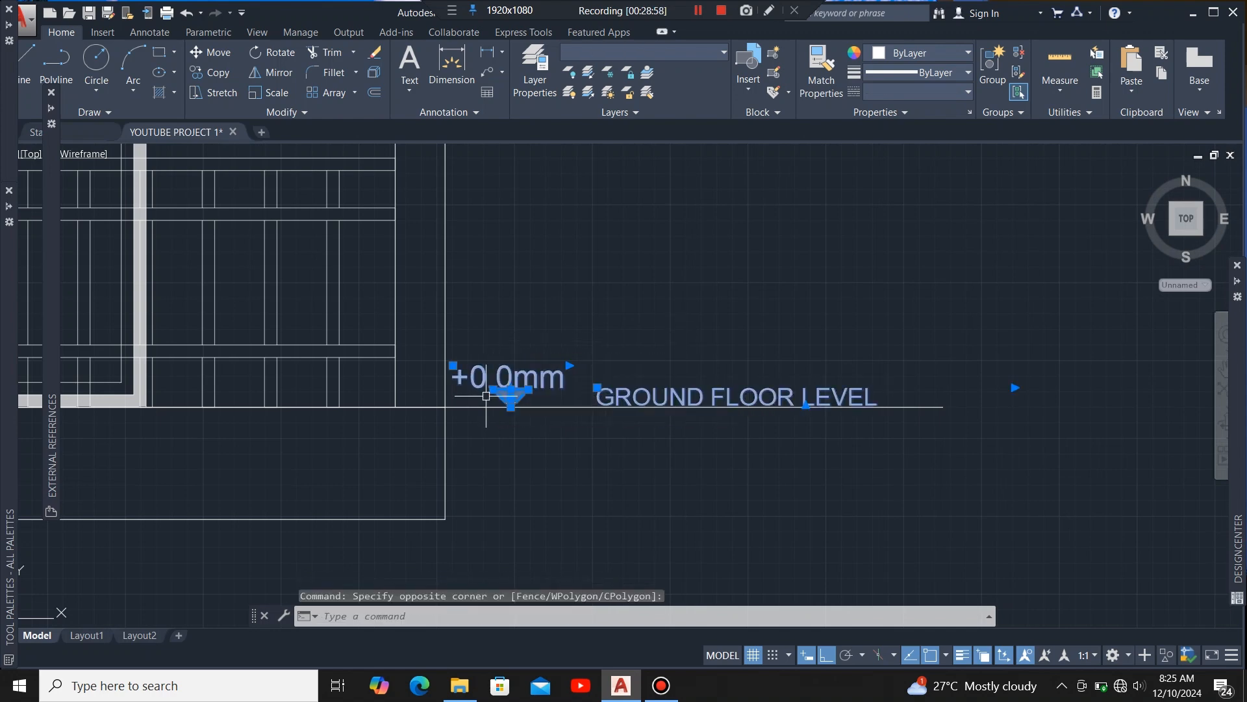
text(co)
key(space)
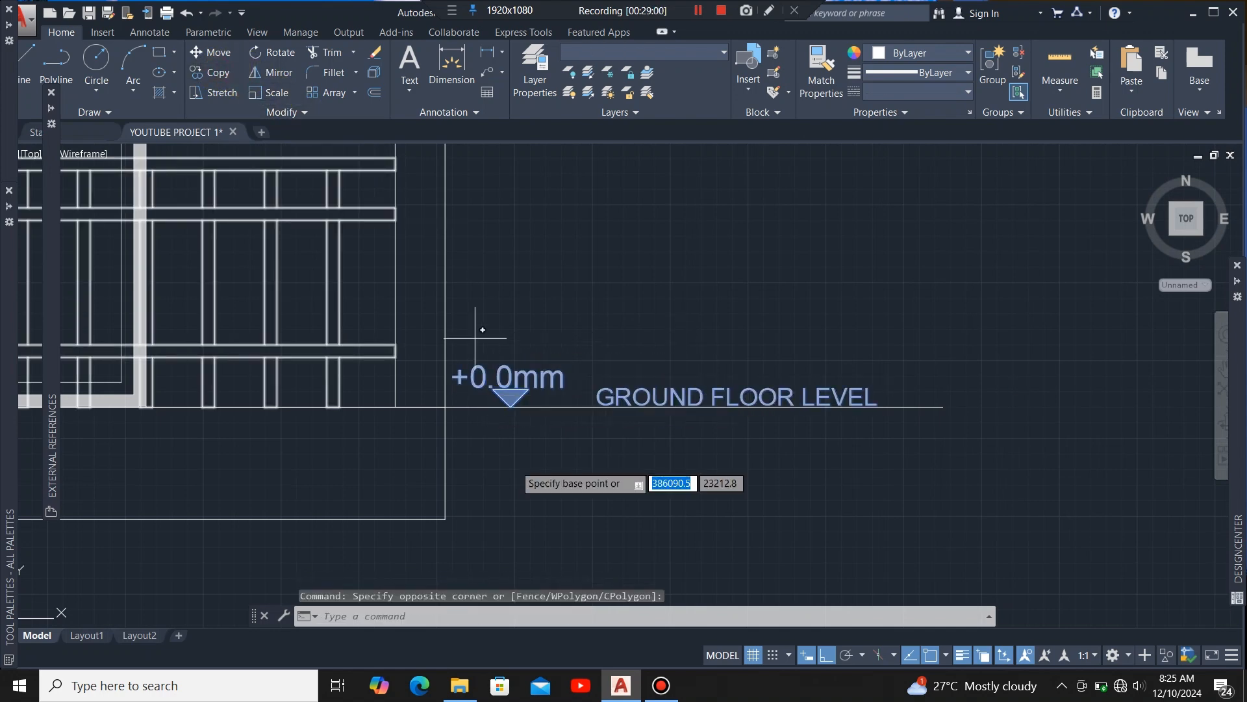
scroll(510, 403, up, 5)
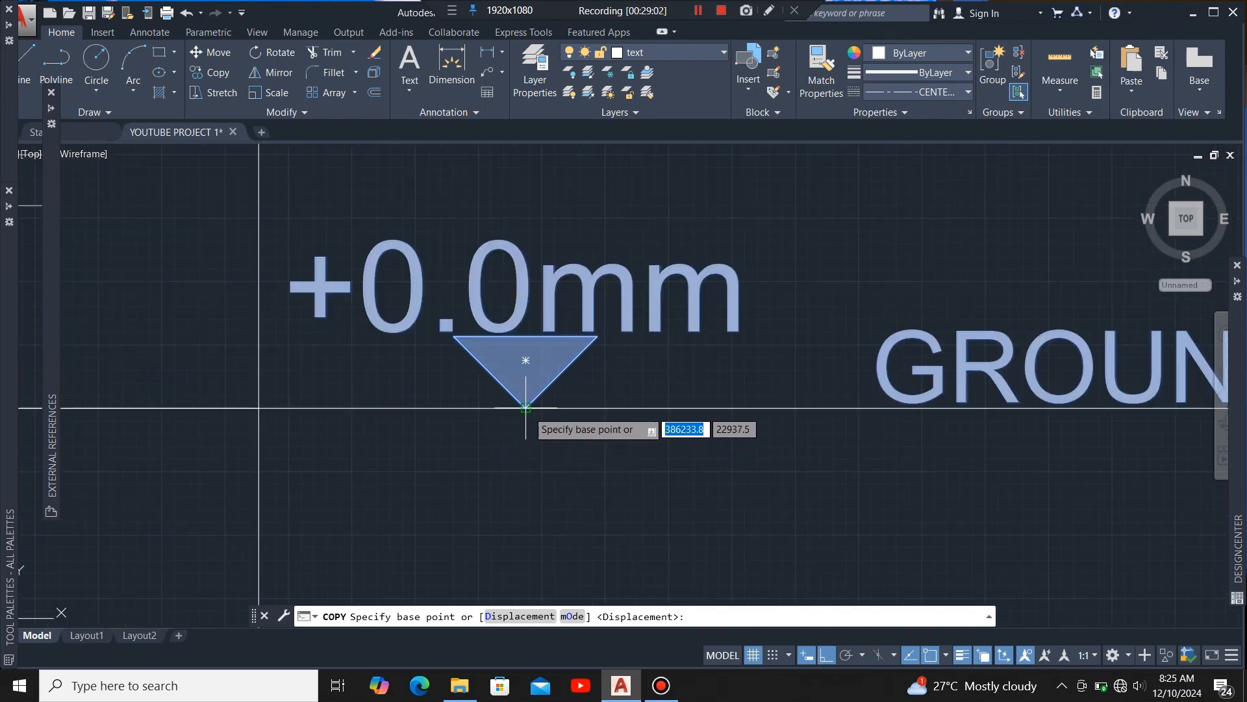
click(525, 407)
scroll(513, 416, down, 6)
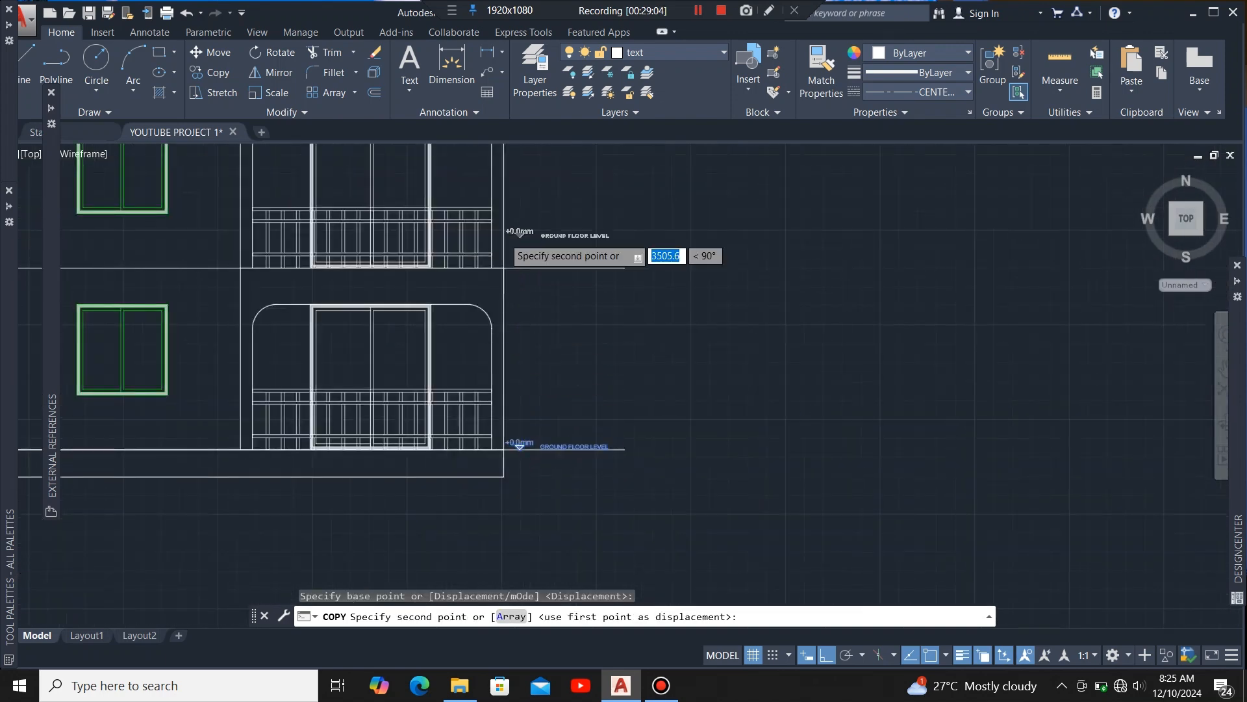
scroll(520, 234, up, 6)
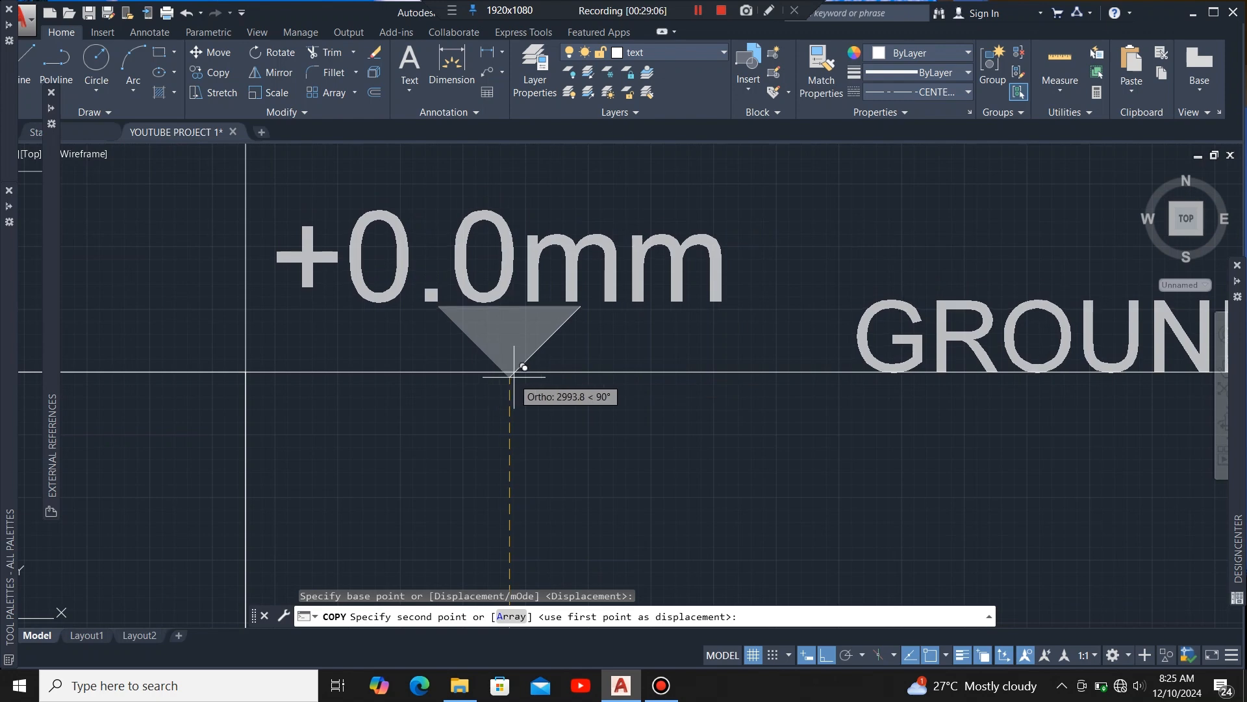
click(520, 362)
Step: Place two more copies of the labelled marker on the next two level lines above and end the copying
scroll(516, 403, down, 5)
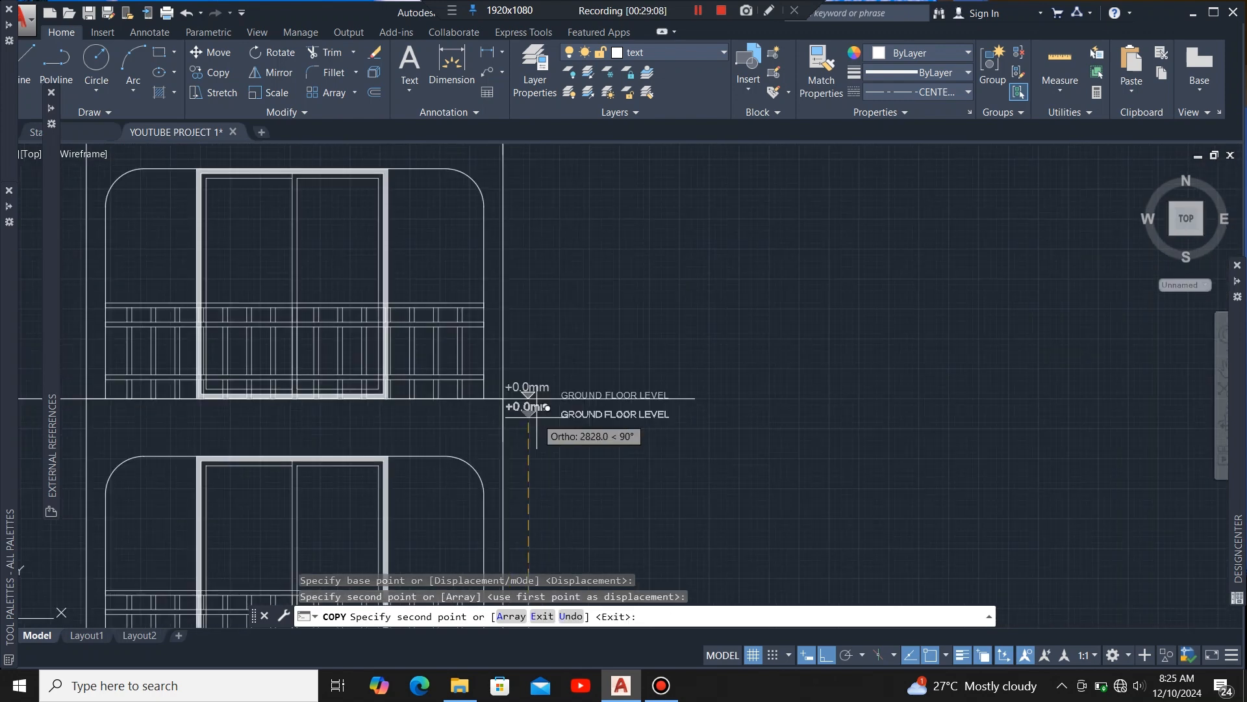
scroll(535, 354, down, 2)
scroll(527, 361, up, 9)
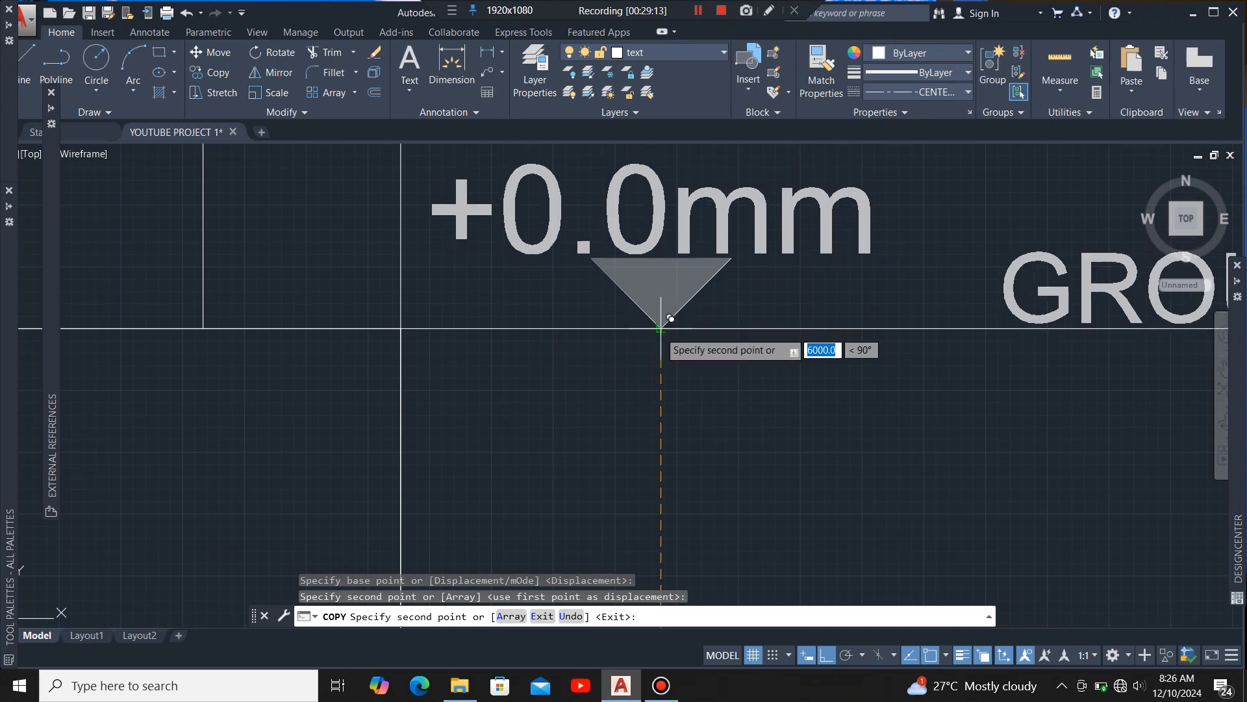
click(661, 329)
scroll(650, 338, down, 5)
scroll(494, 344, up, 6)
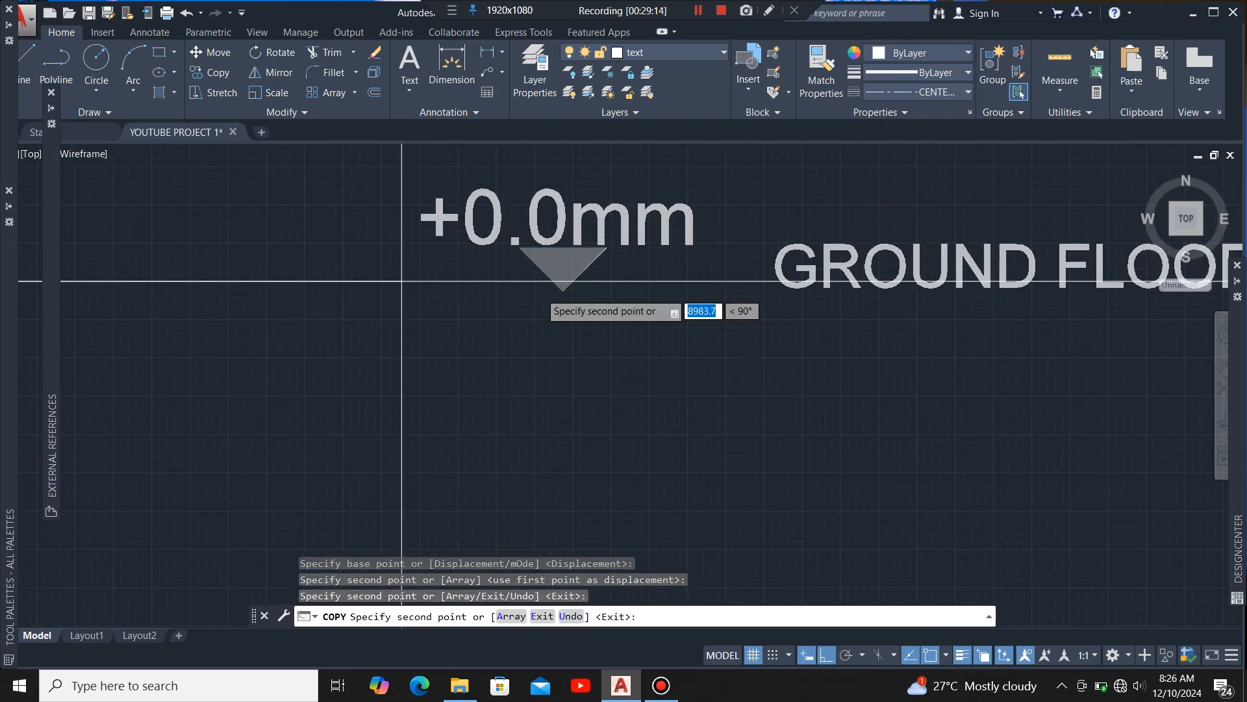
scroll(572, 292, up, 4)
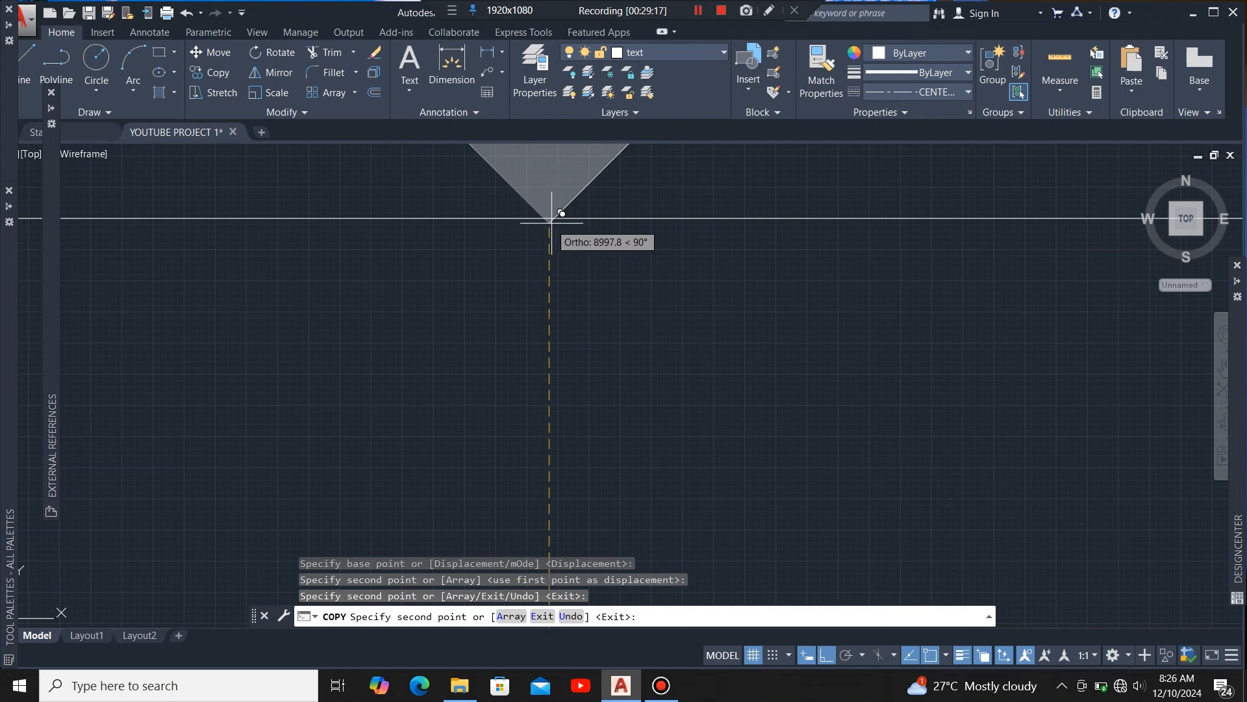
click(554, 216)
scroll(455, 276, down, 3)
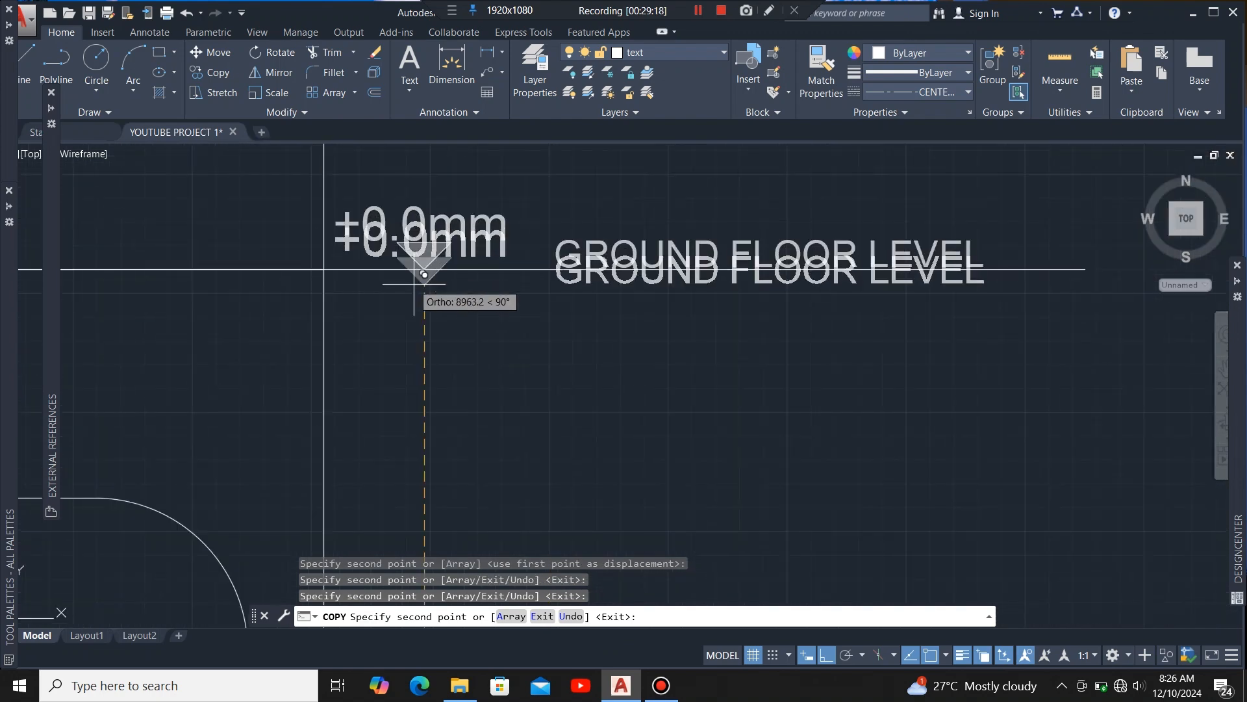
key(Escape)
scroll(511, 309, down, 6)
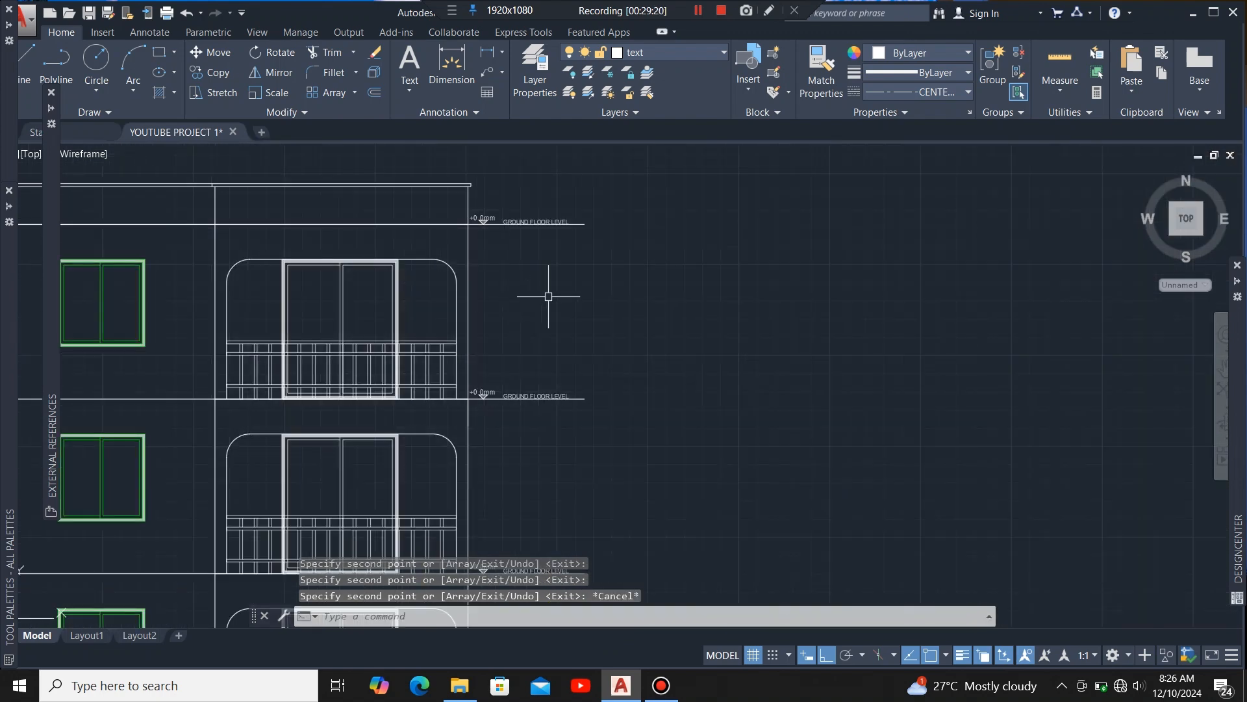
Step: Change the elevation text of the level marker one storey above ground to +3000.0mm
scroll(552, 304, down, 2)
scroll(572, 253, down, 3)
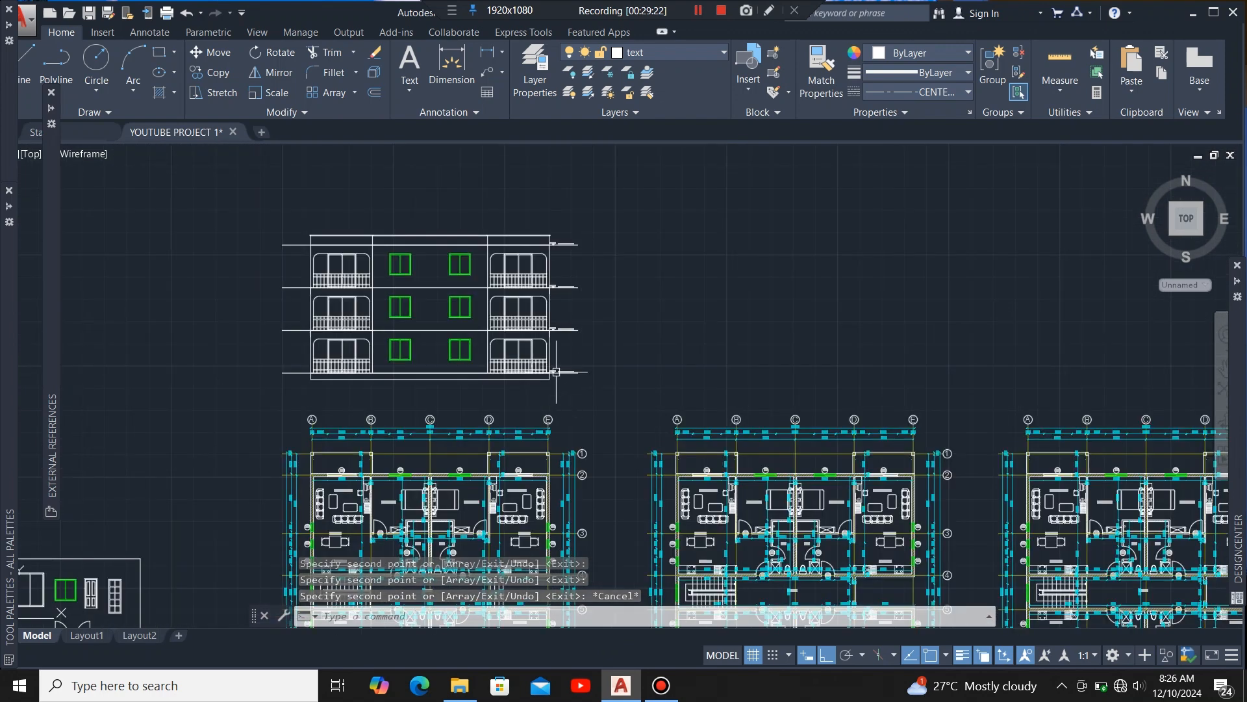
scroll(556, 372, up, 7)
scroll(578, 379, down, 2)
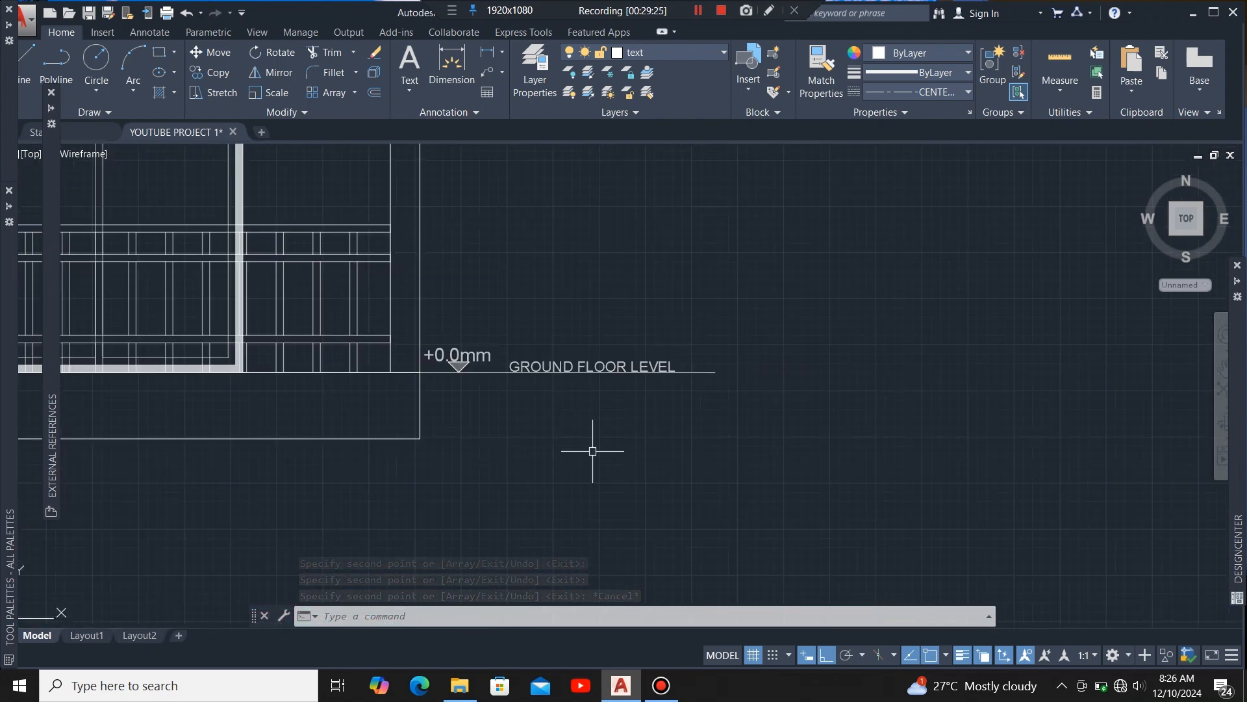
scroll(542, 435, up, 5)
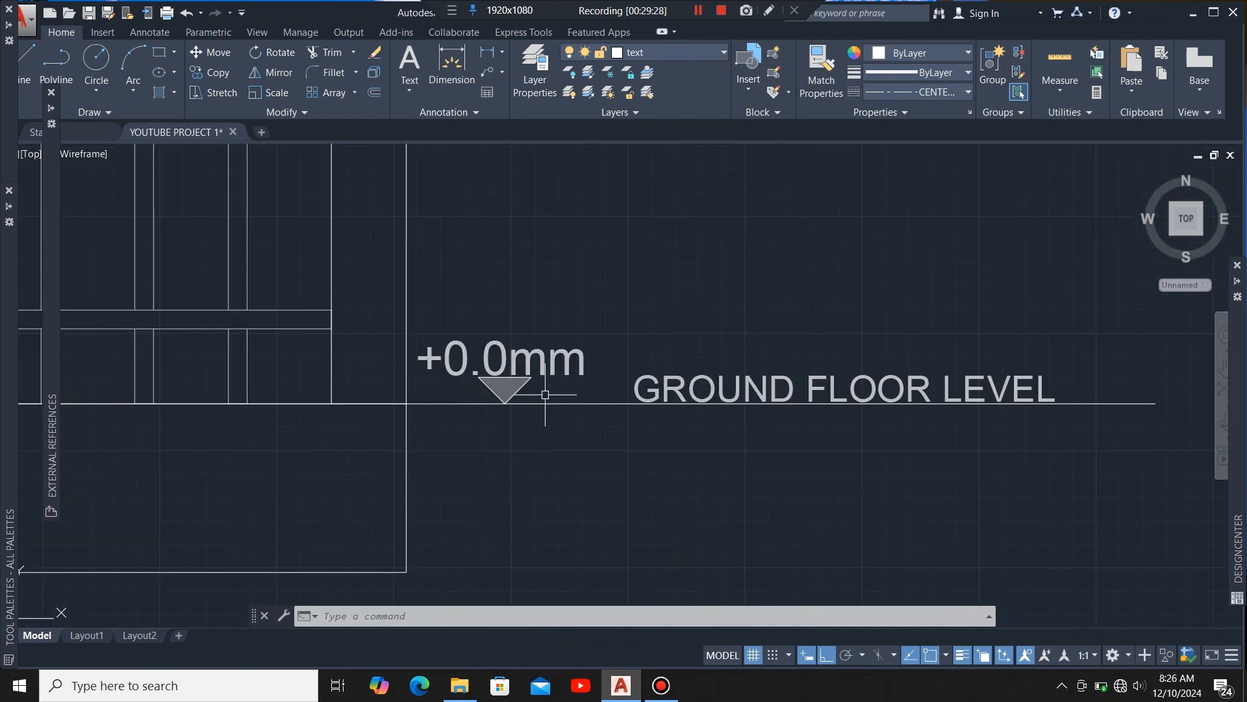
scroll(545, 394, down, 5)
scroll(504, 351, up, 3)
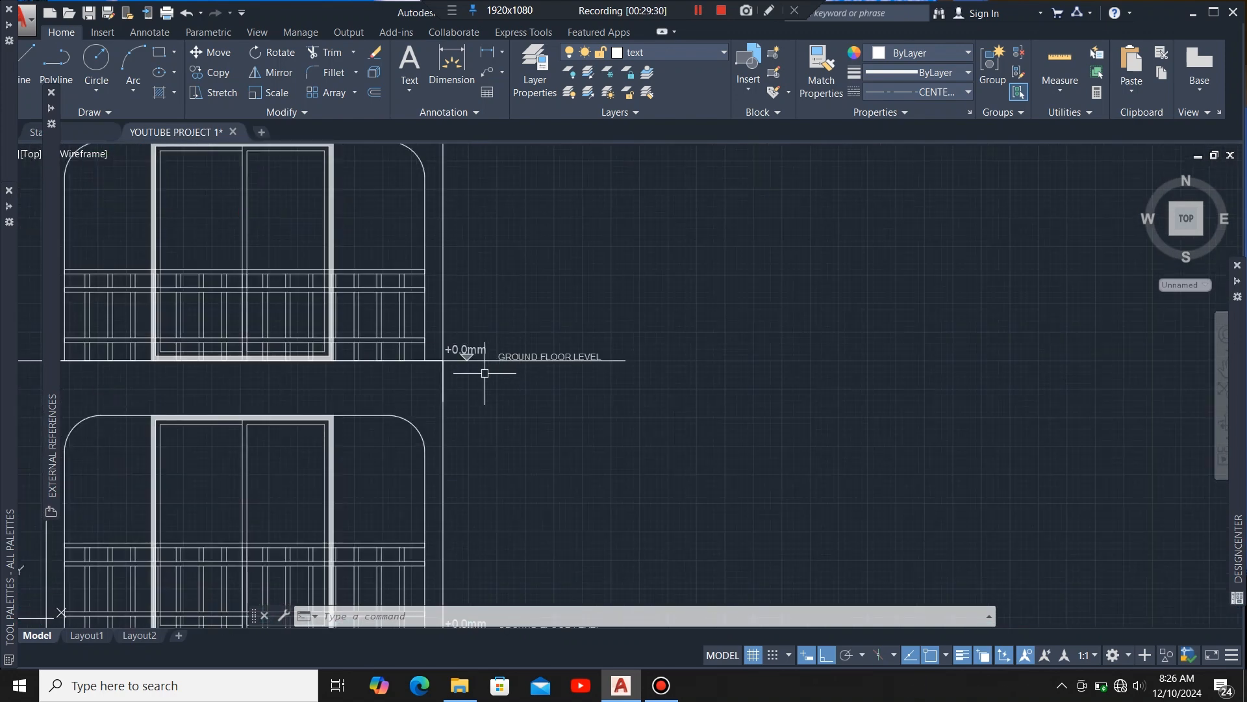
scroll(485, 373, up, 6)
scroll(433, 317, down, 4)
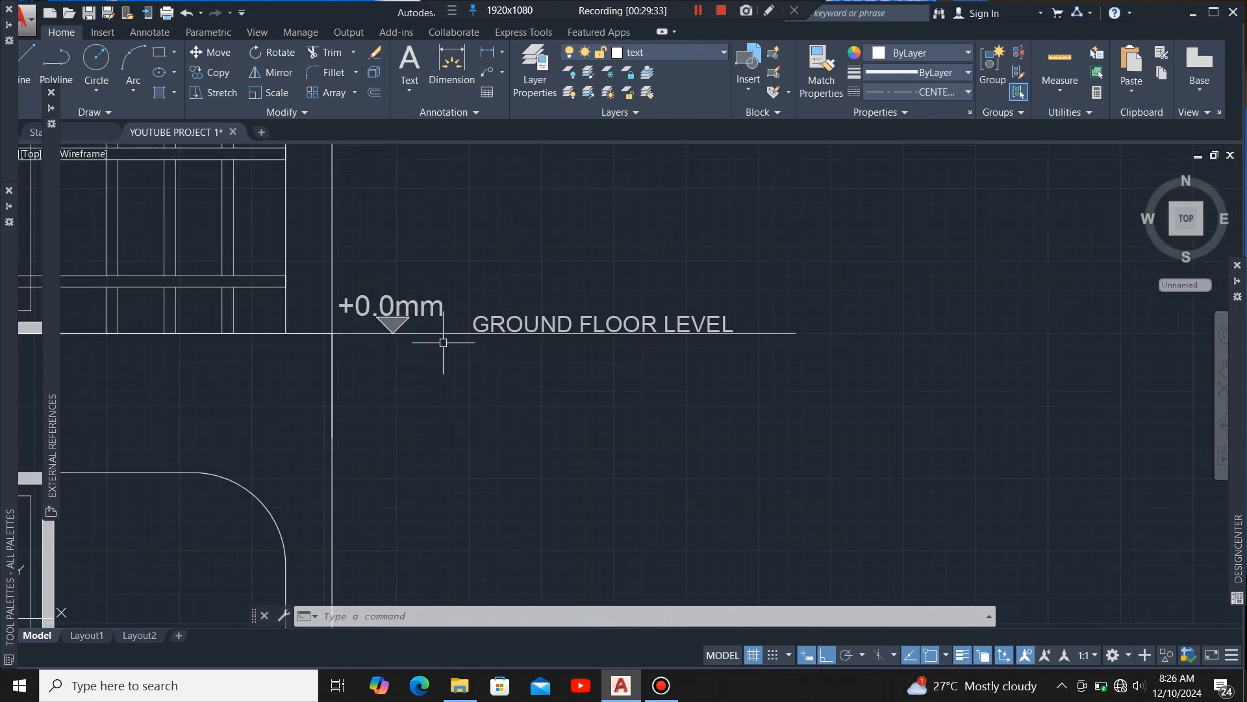
scroll(520, 318, up, 4)
scroll(715, 348, down, 5)
scroll(650, 341, up, 2)
scroll(589, 376, up, 4)
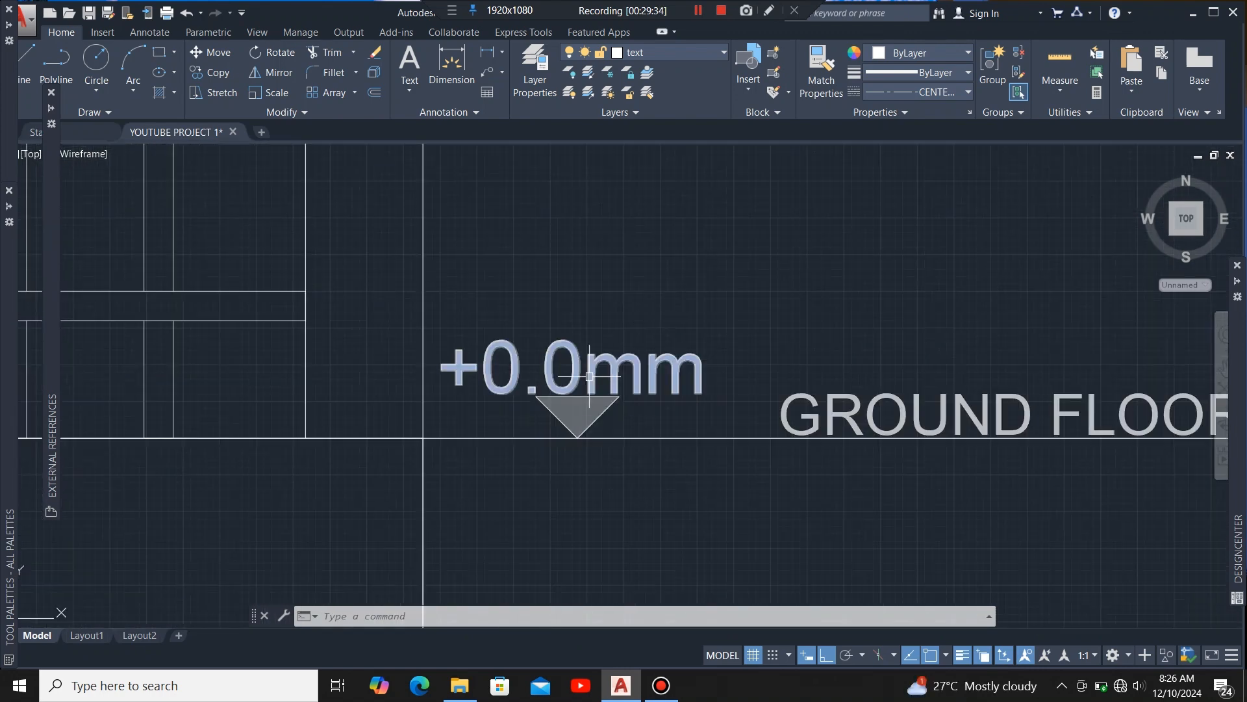
click(575, 375)
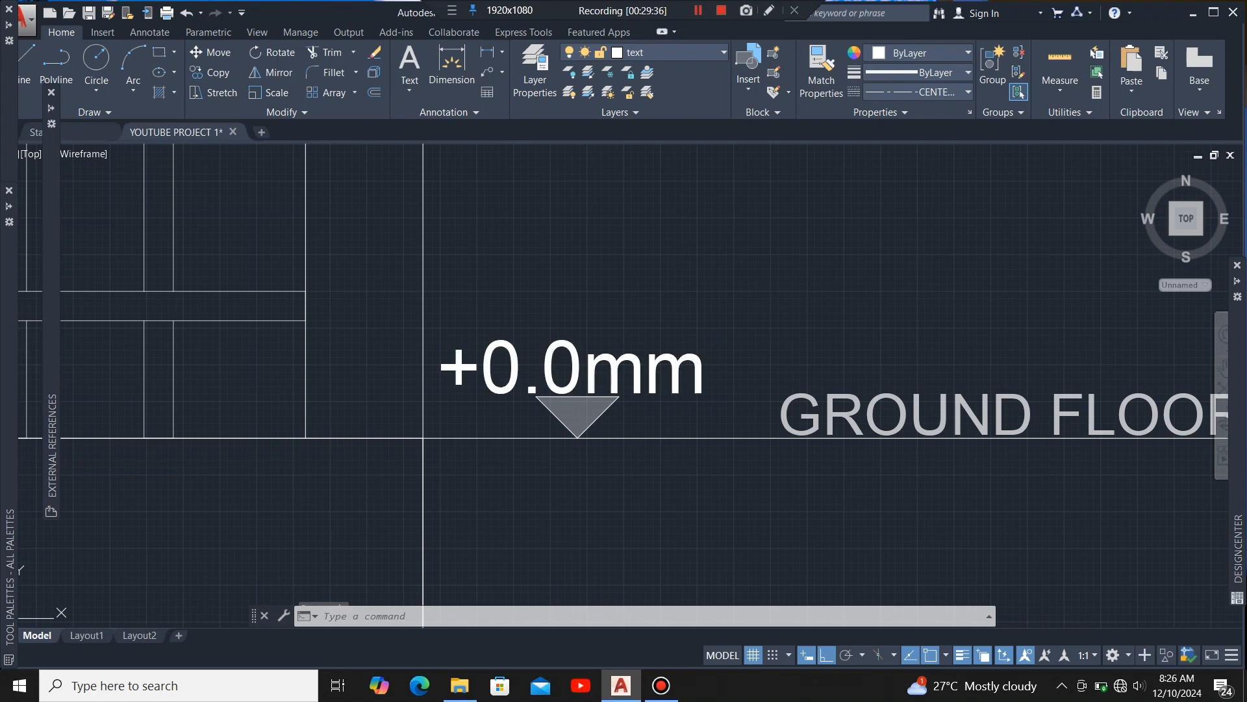
double_click(499, 389)
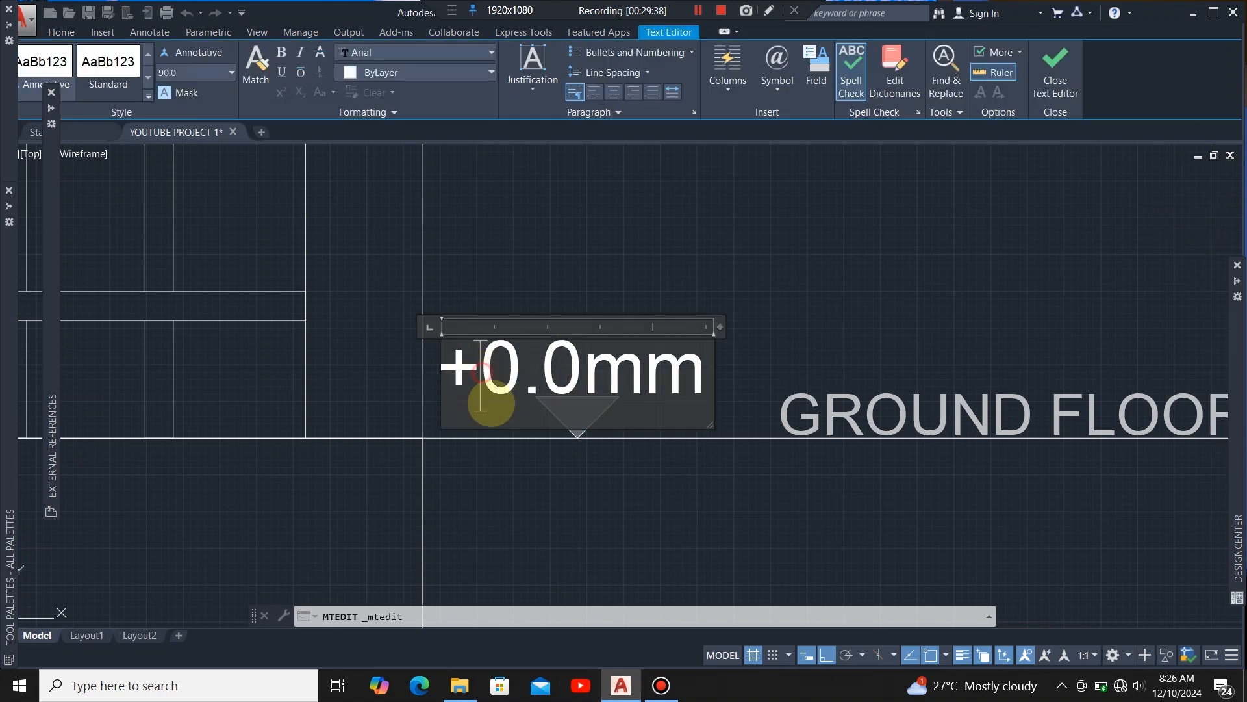
text(300)
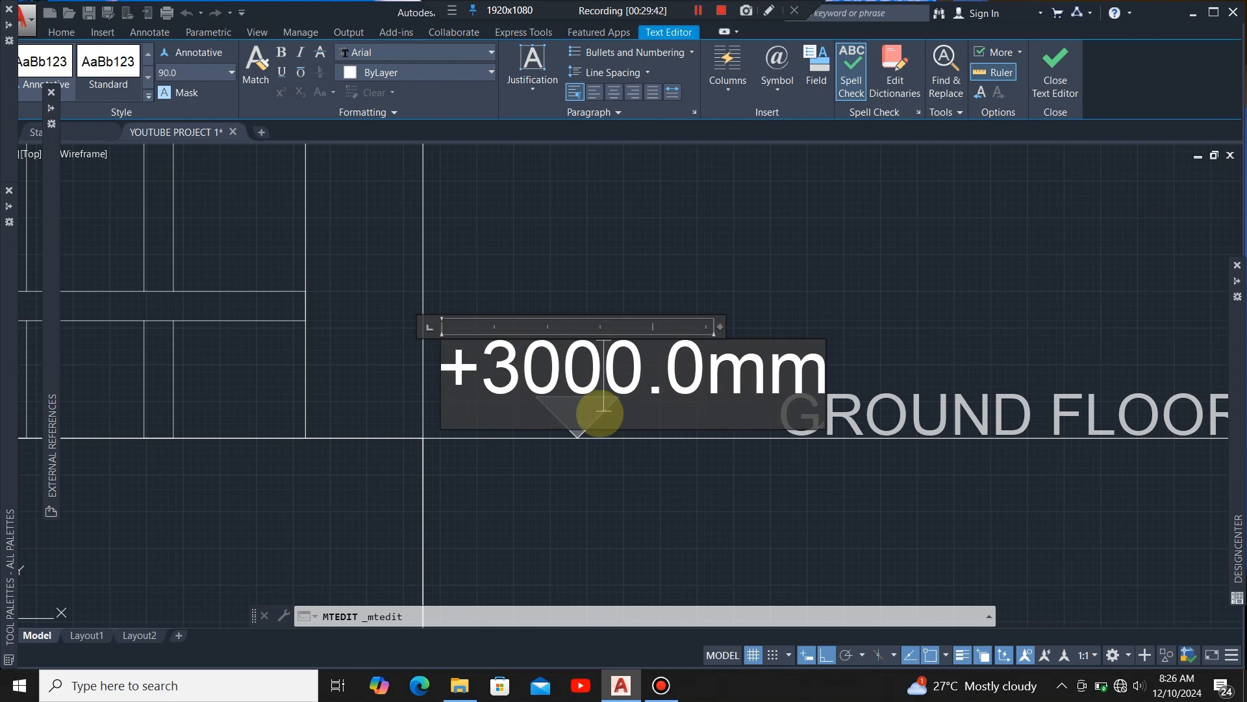
scroll(594, 409, down, 2)
click(641, 445)
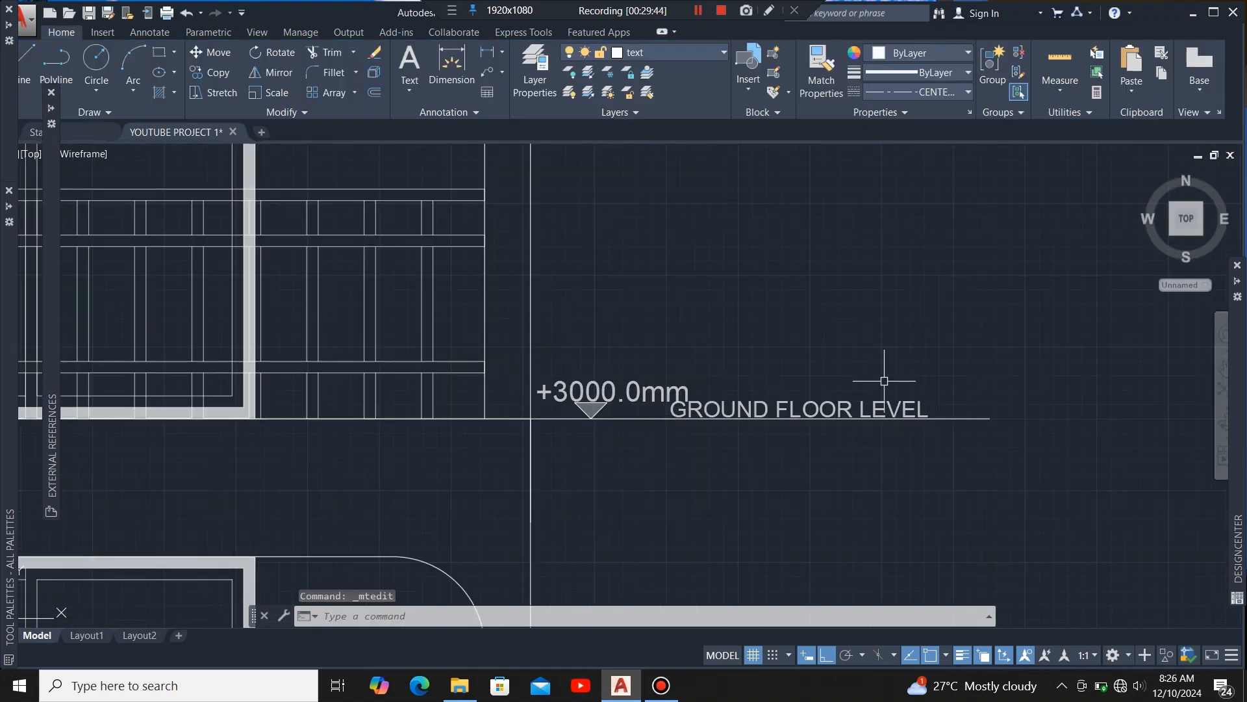
Step: Change the label beside the +3000.0mm marker to read 1ST FLOOR LEVEL
scroll(844, 413, up, 2)
click(835, 412)
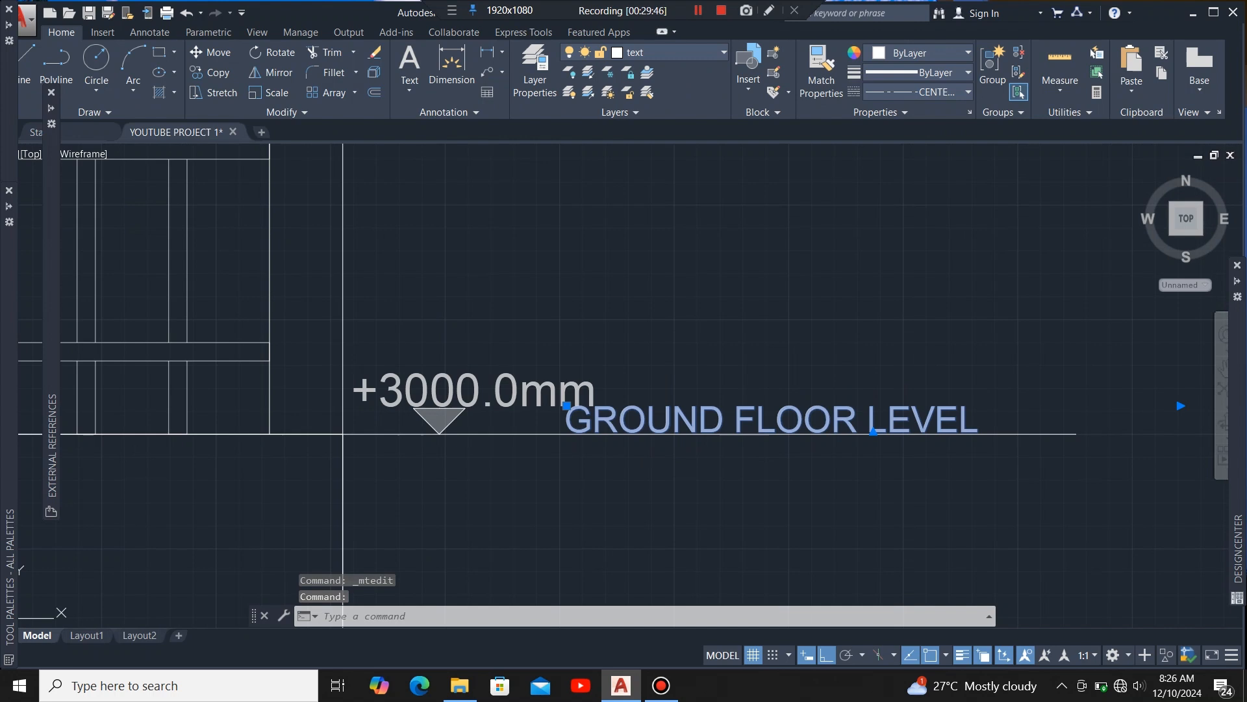
double_click(845, 436)
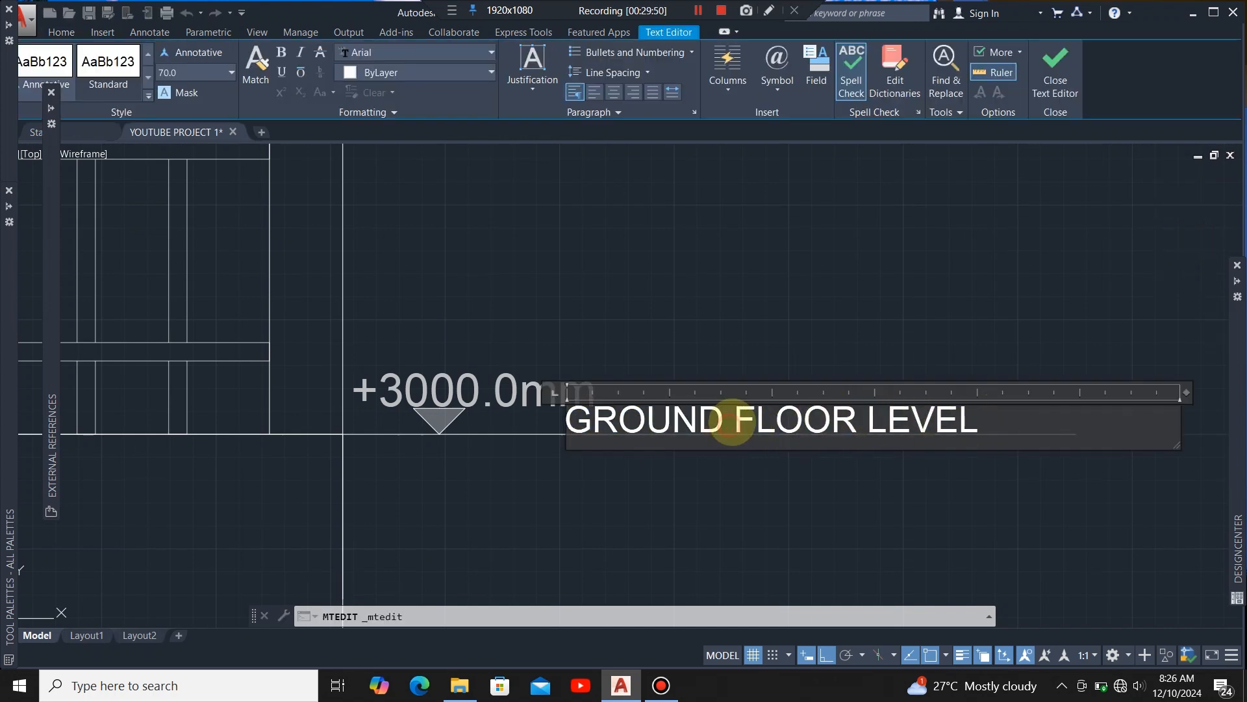
key(BackSpace)
key(BackSpace)
key(BackSpace)
key(BackSpace)
key(BackSpace)
key(BackSpace)
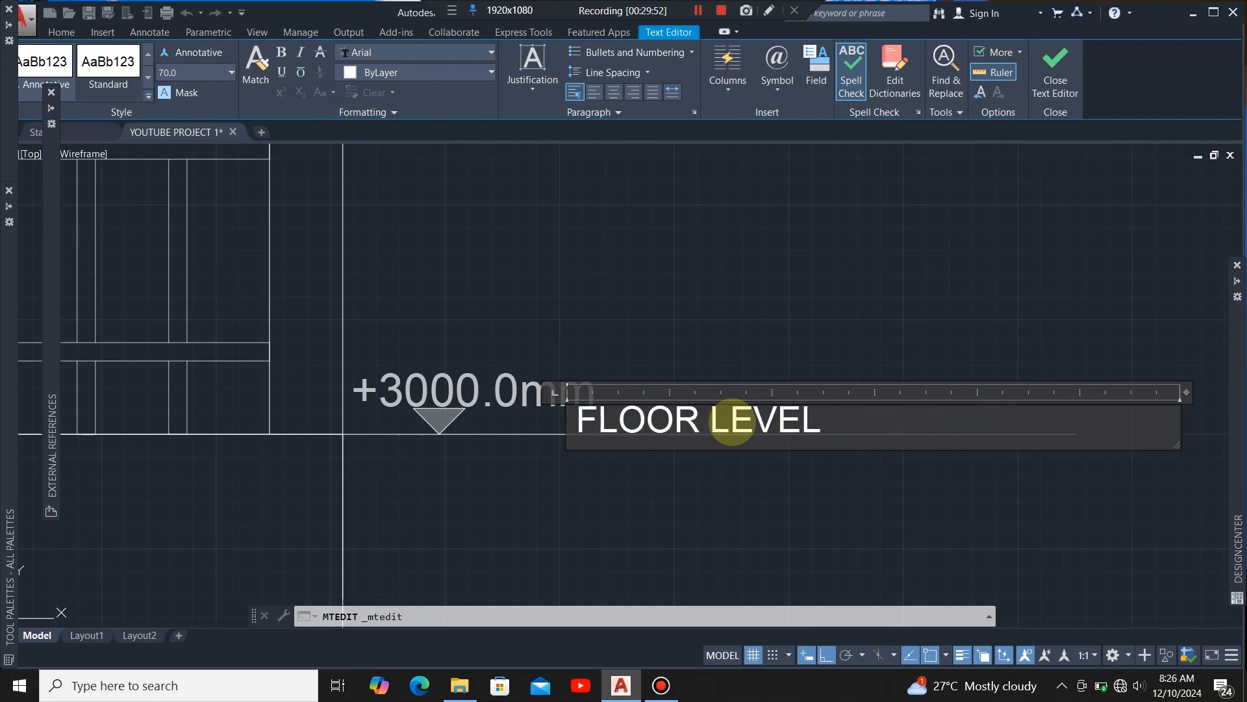
text(1 )
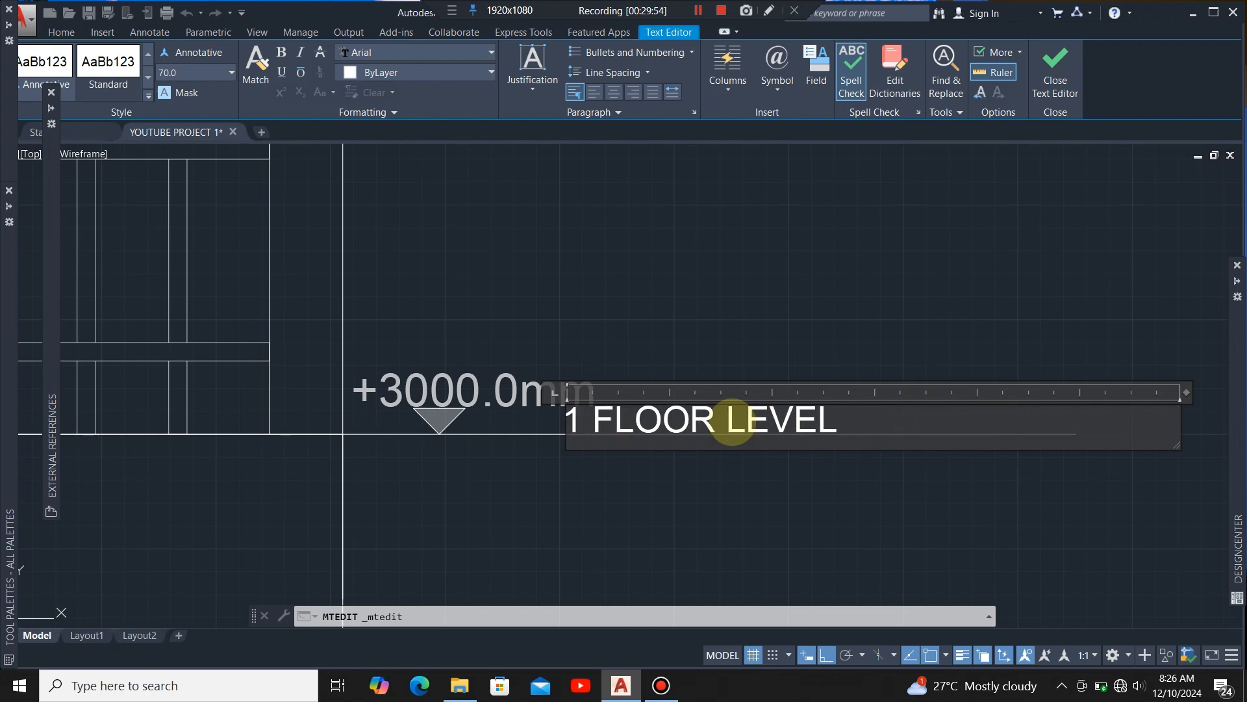
text(ST)
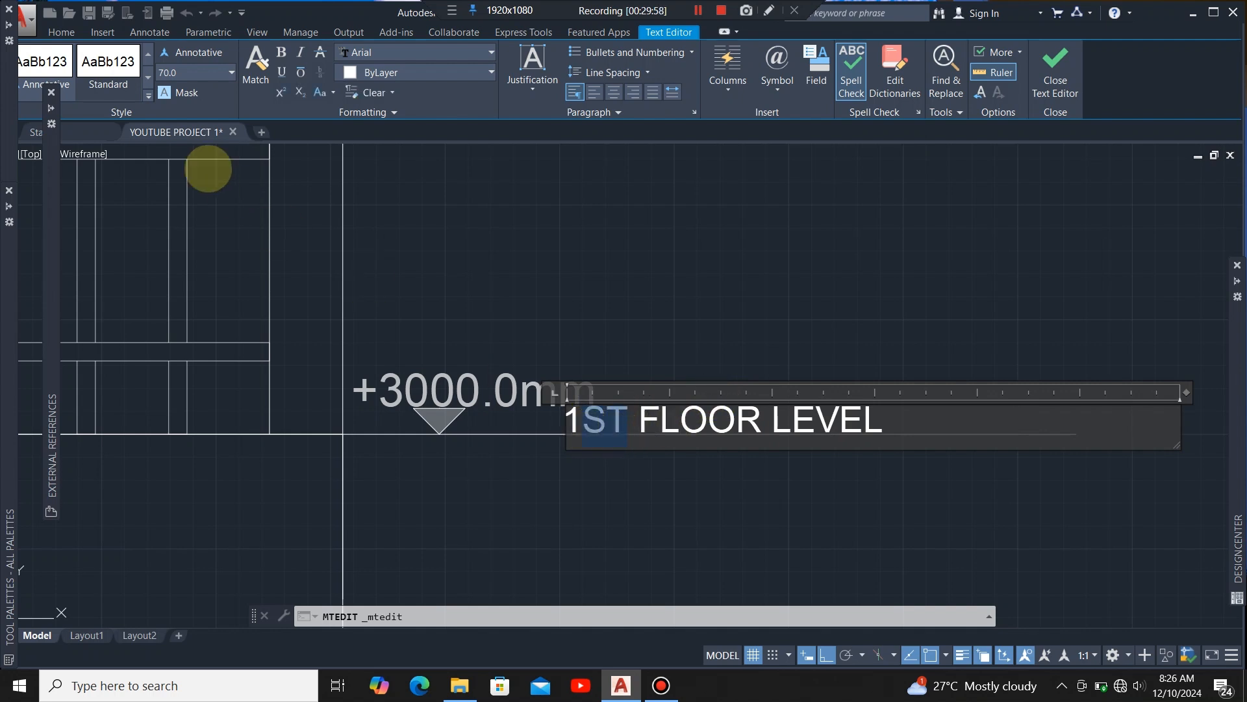
Step: Format the ST in the 1ST FLOOR LEVEL label as superscript and finish the text edit
click(280, 92)
scroll(728, 473, down, 4)
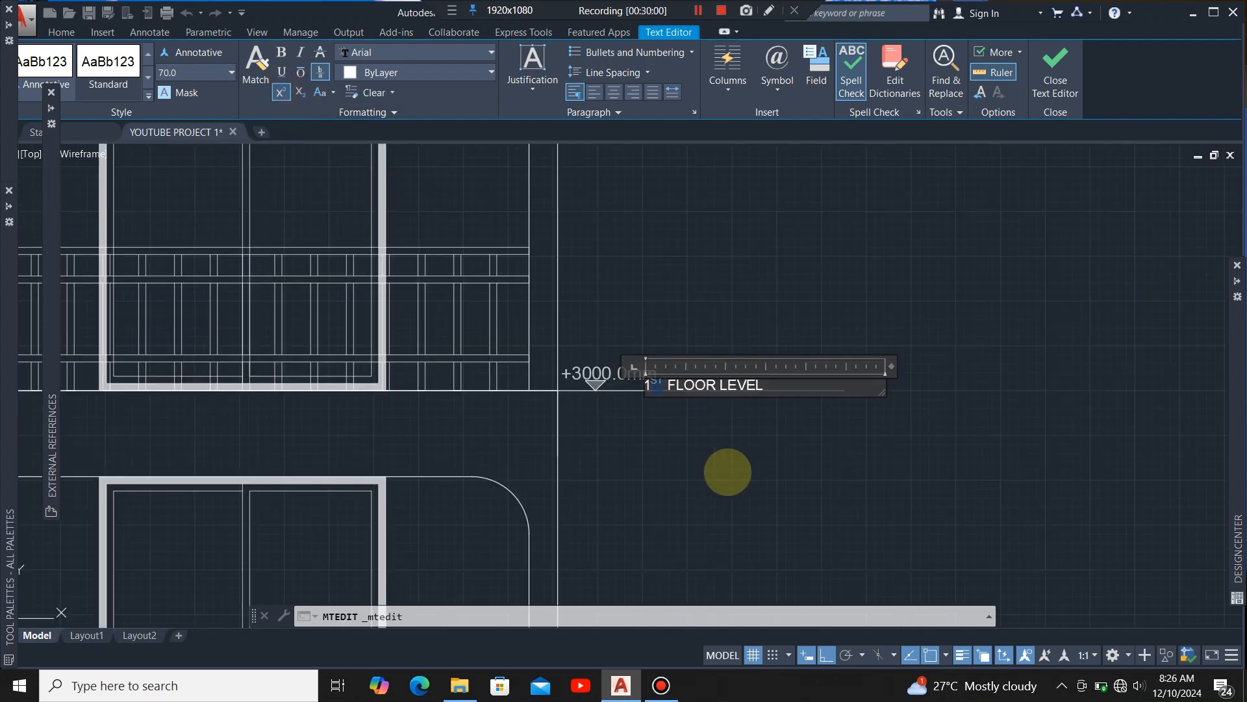
scroll(725, 418, up, 4)
click(469, 408)
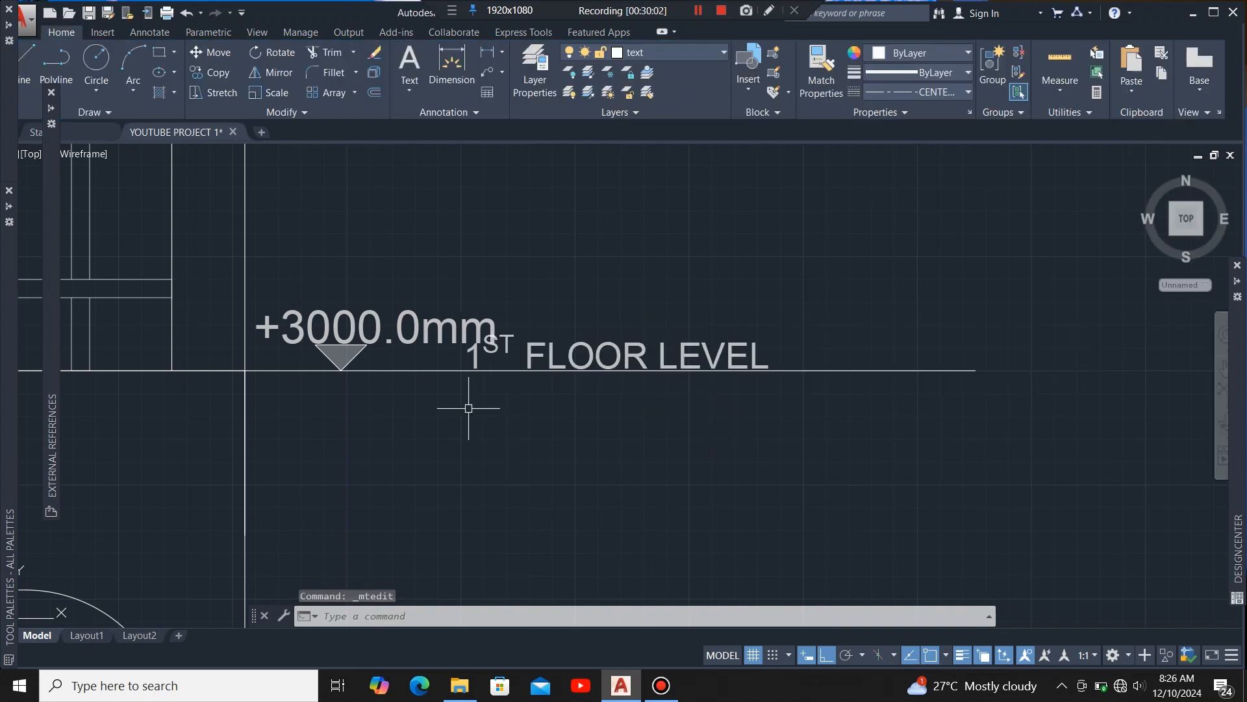
Step: Move the 1ST FLOOR LEVEL label horizontally to the right, clear of the +3000.0mm text
click(536, 350)
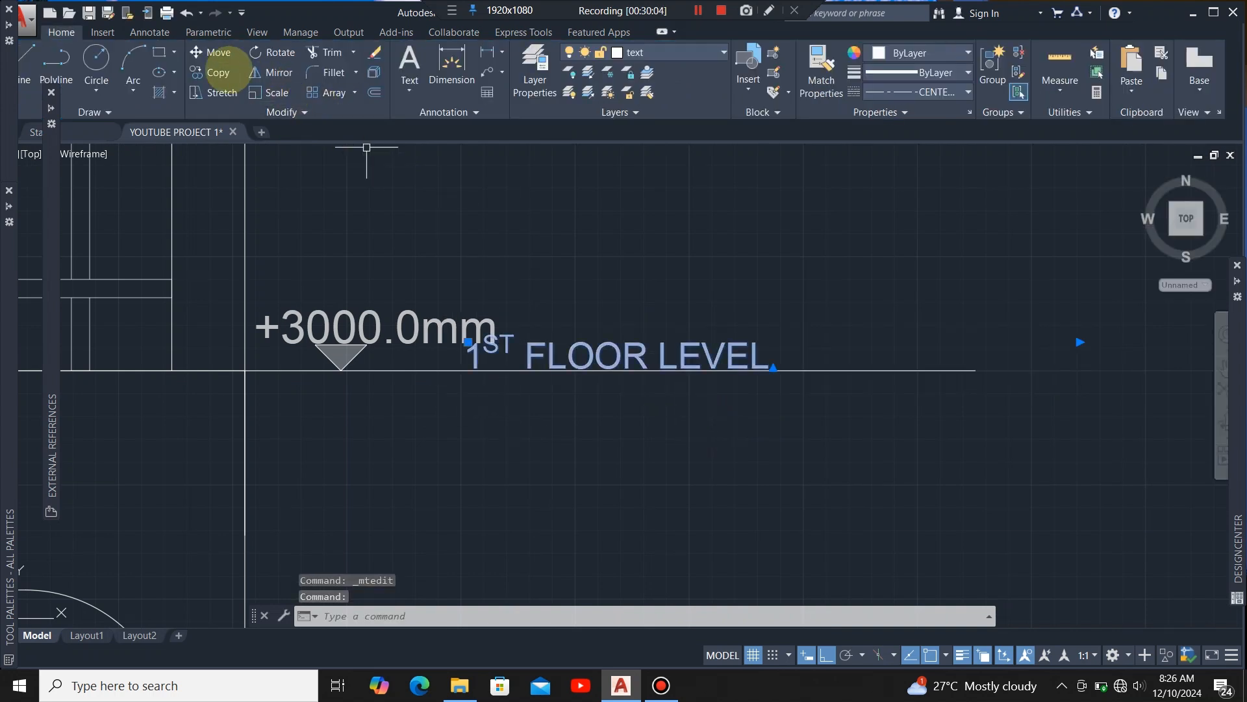
click(214, 52)
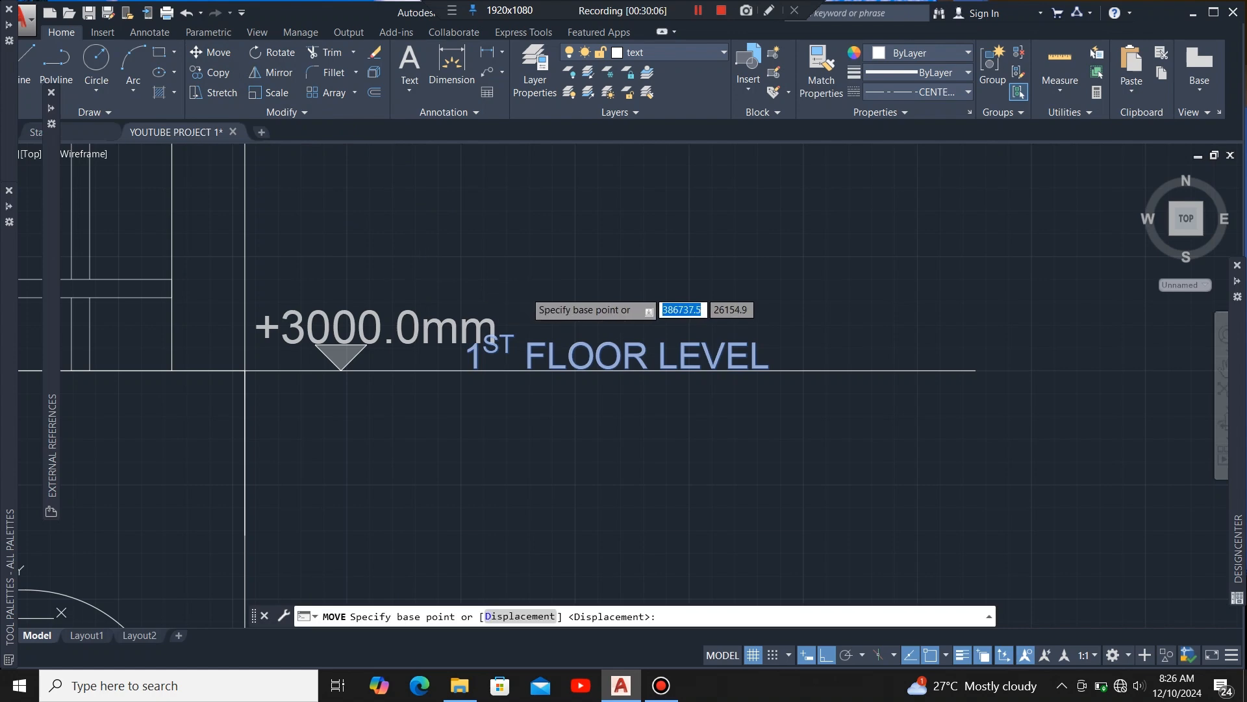
click(530, 291)
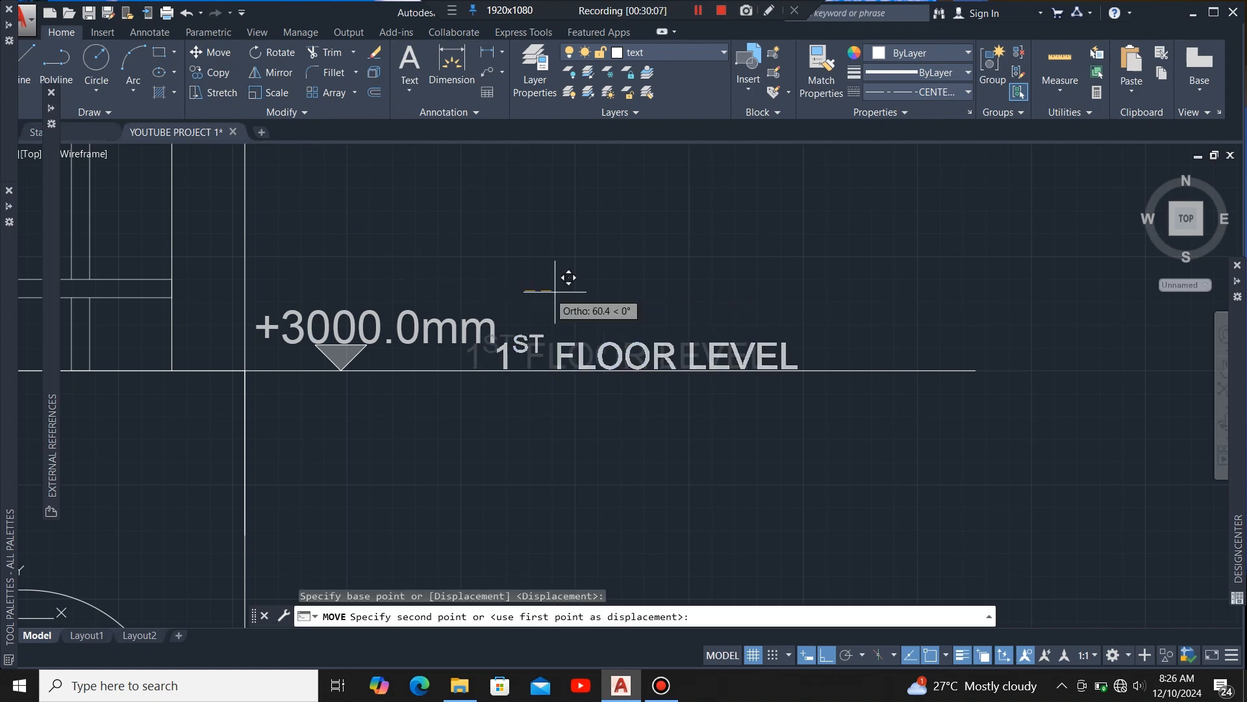
click(634, 276)
Step: Change the elevation text of the level marker directly above the first floor's to +6000.0mm
scroll(603, 453, down, 4)
scroll(573, 279, down, 4)
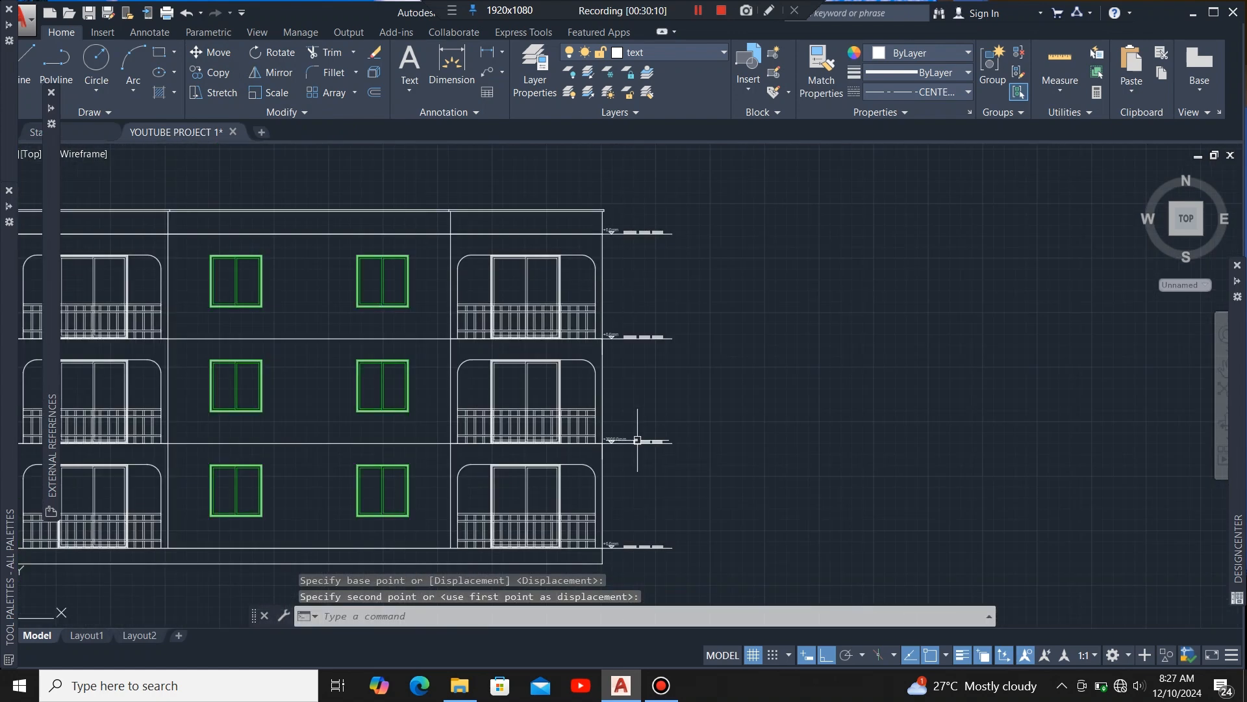
scroll(635, 334, up, 6)
scroll(622, 367, down, 4)
scroll(585, 354, up, 2)
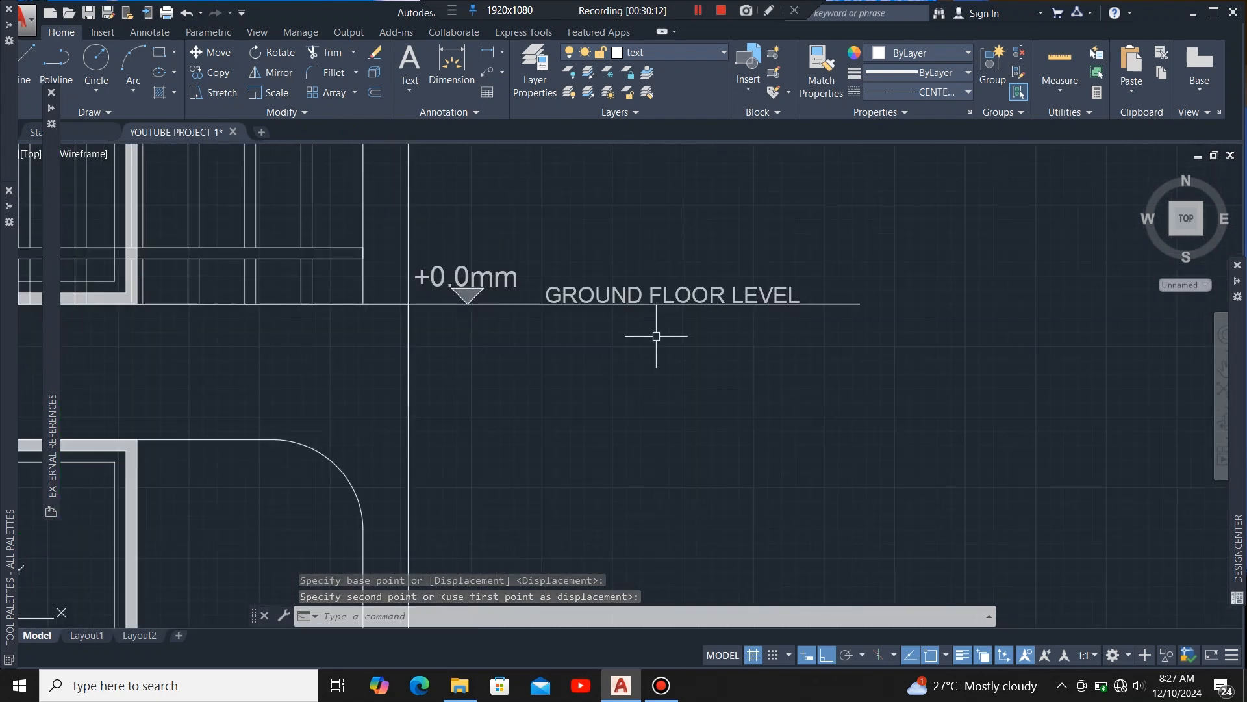
scroll(458, 268, up, 4)
click(481, 275)
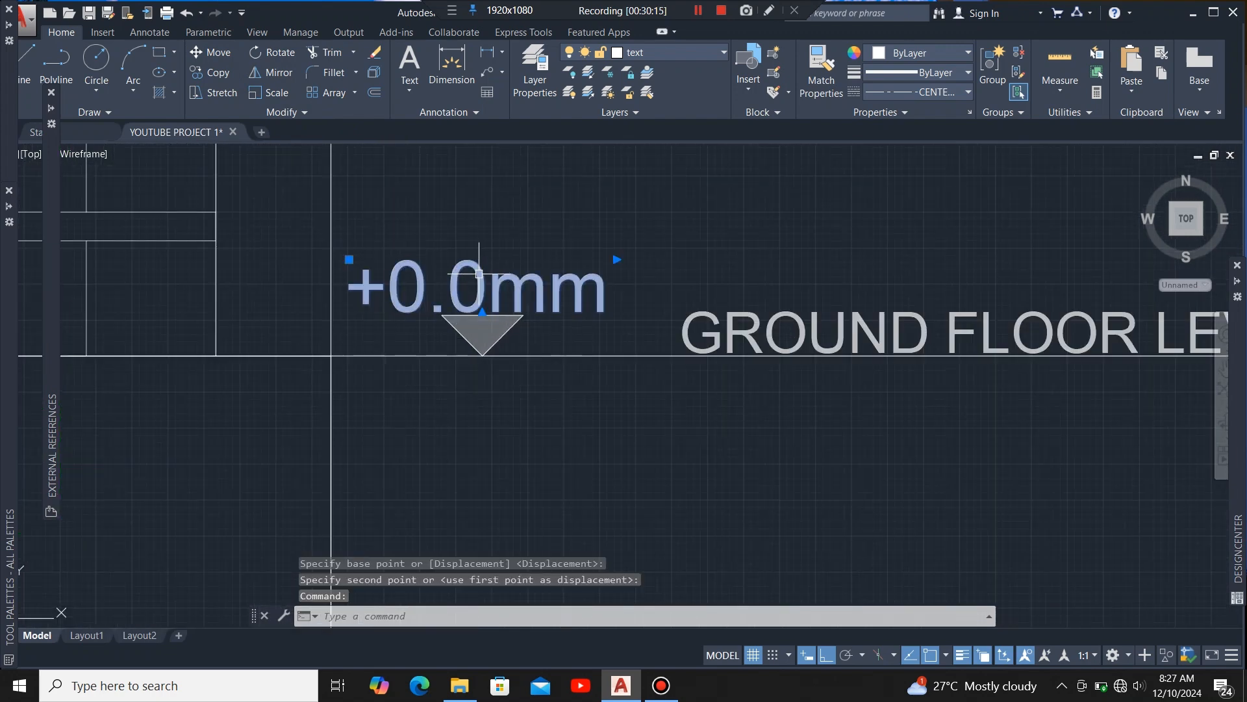
double_click(481, 278)
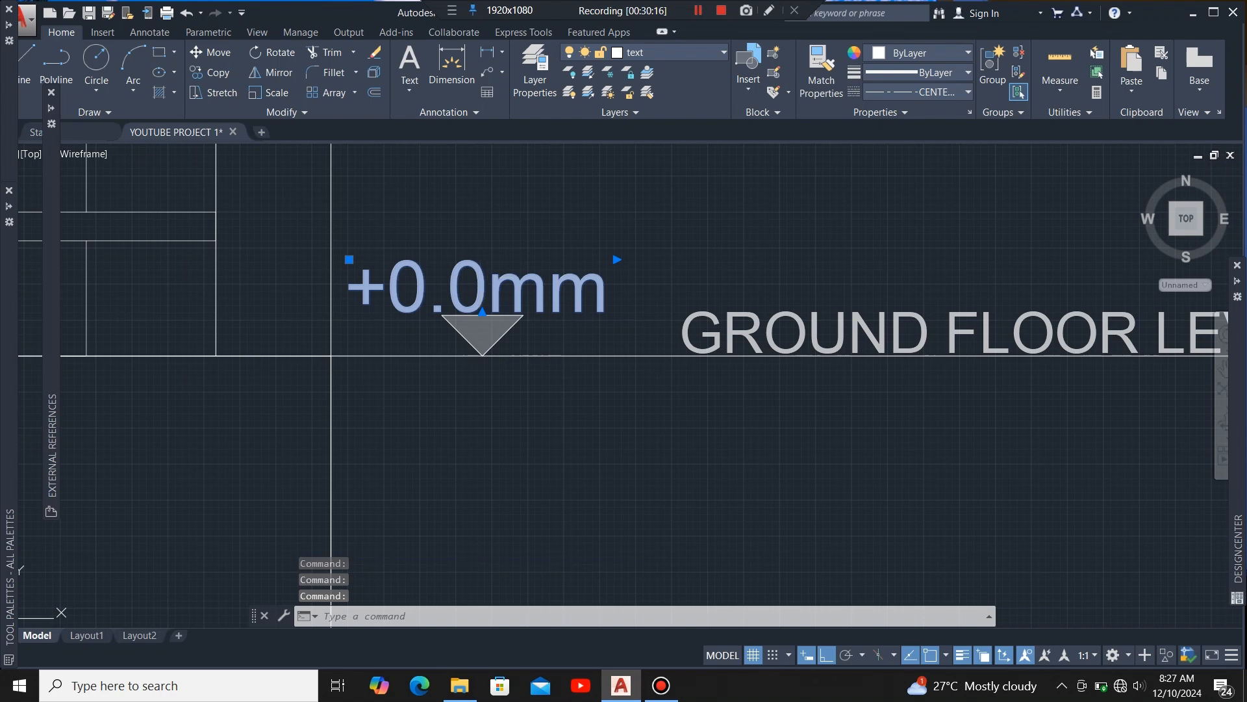
scroll(682, 296, down, 2)
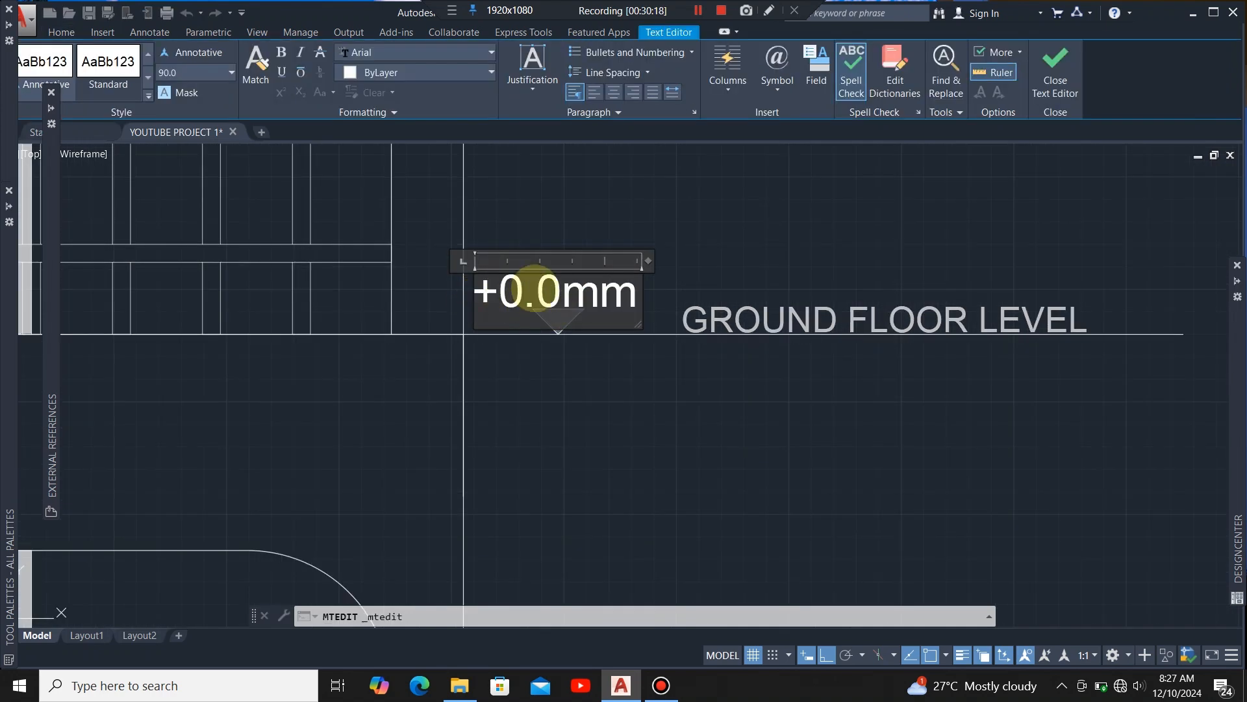
scroll(537, 287, up, 4)
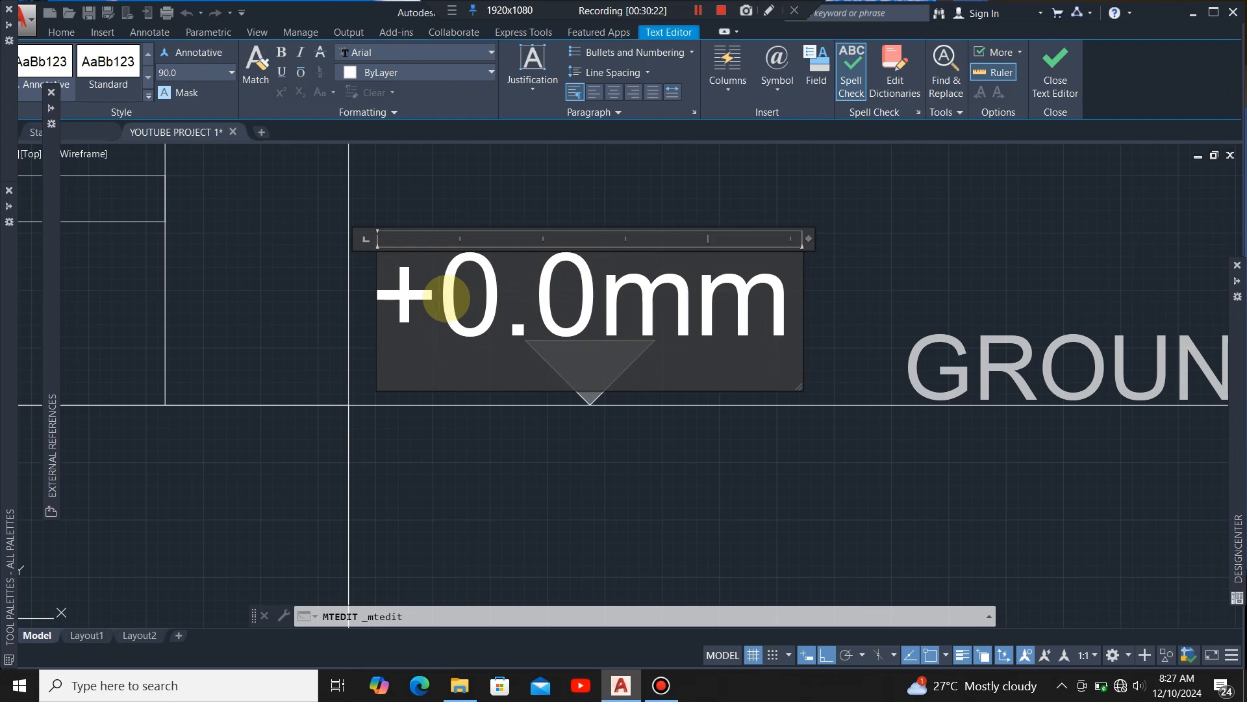
text(6000)
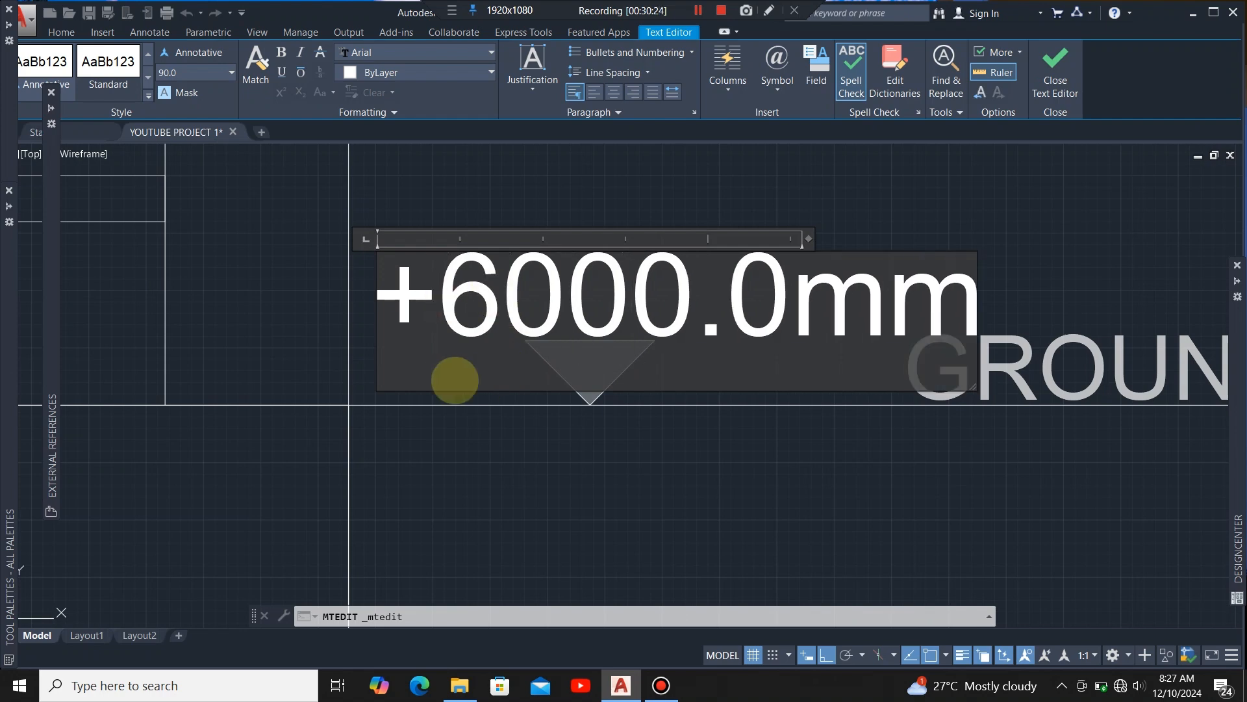
scroll(493, 397, down, 2)
scroll(566, 421, up, 1)
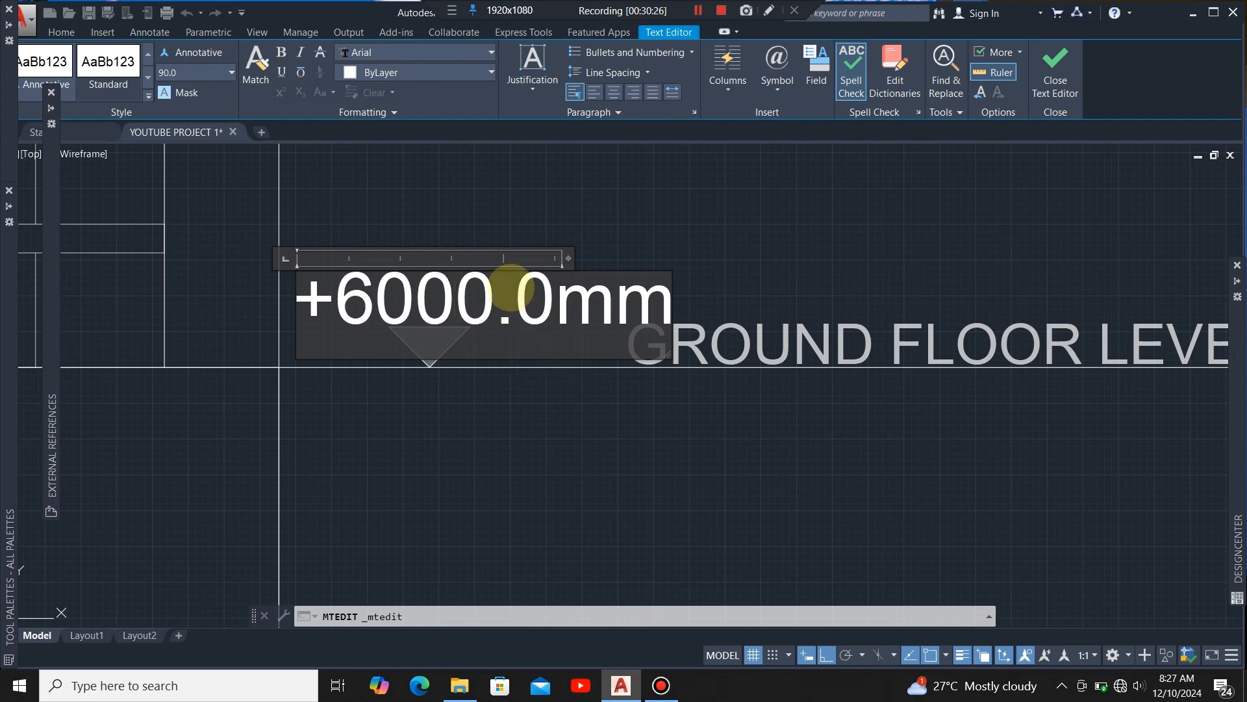
scroll(528, 371, down, 1)
click(529, 371)
Step: Delete the GROUND FLOOR LEVEL label beside the +6000.0mm marker
scroll(520, 306, down, 3)
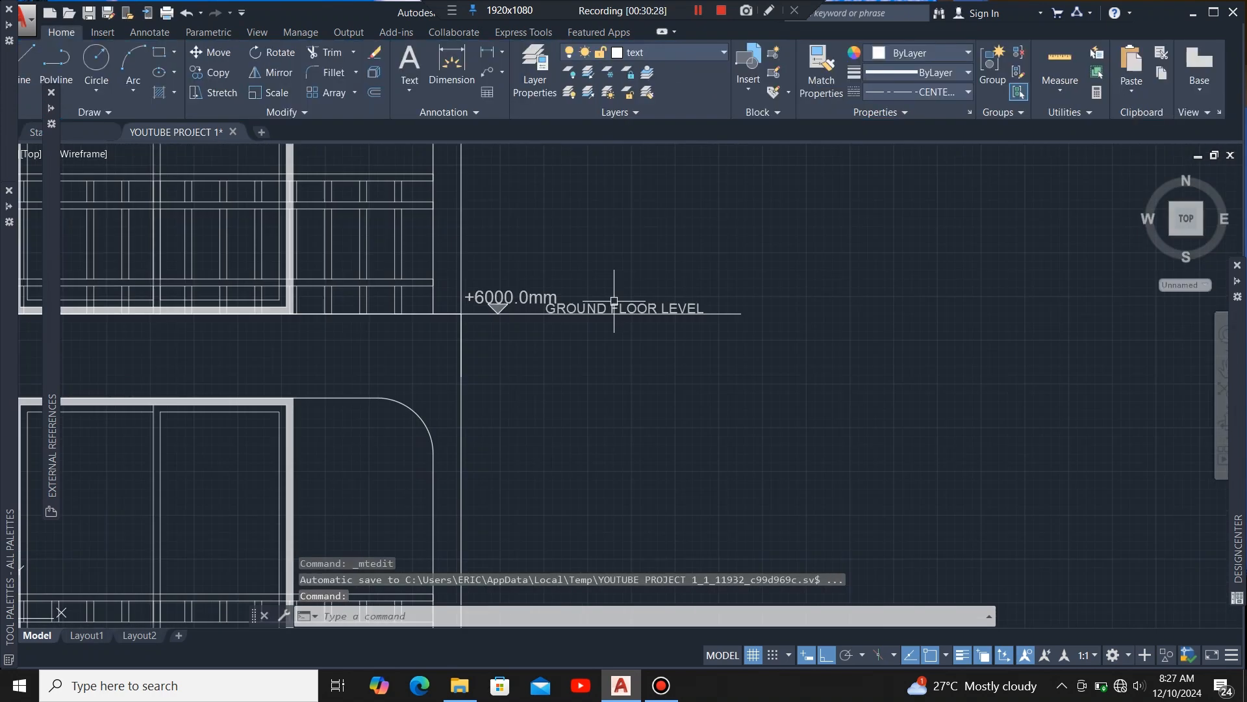
click(677, 306)
scroll(668, 333, up, 3)
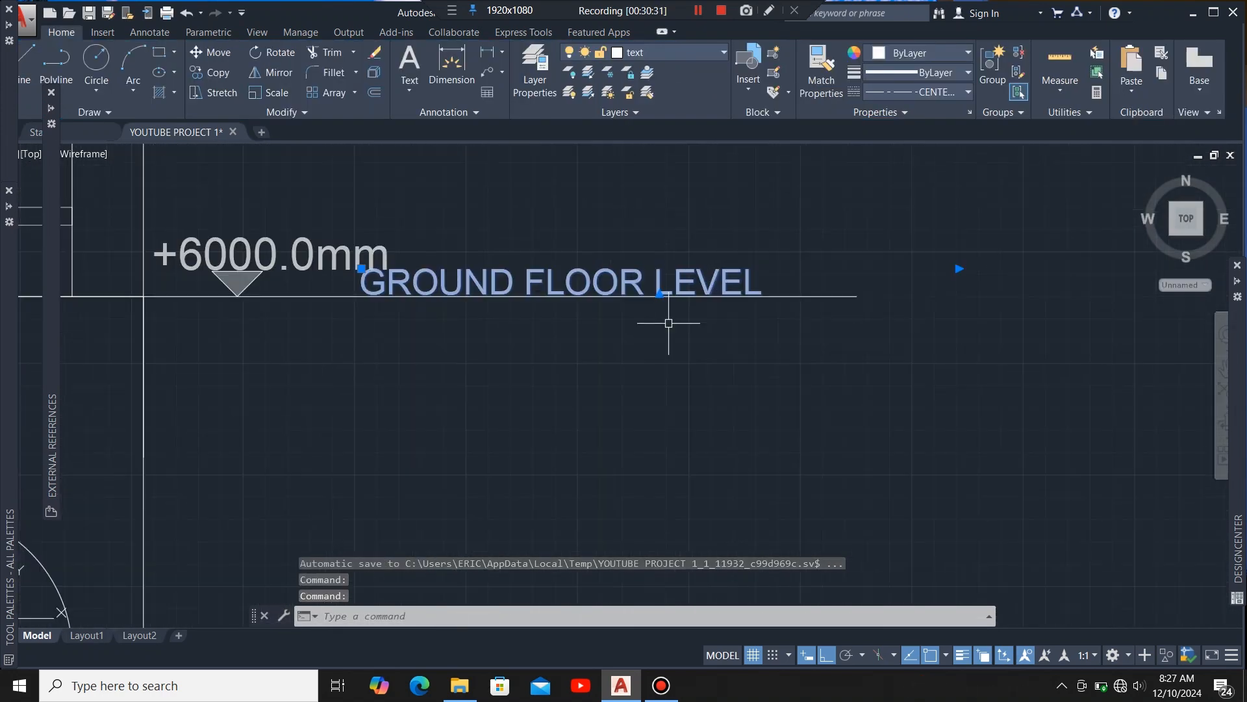
key(Delete)
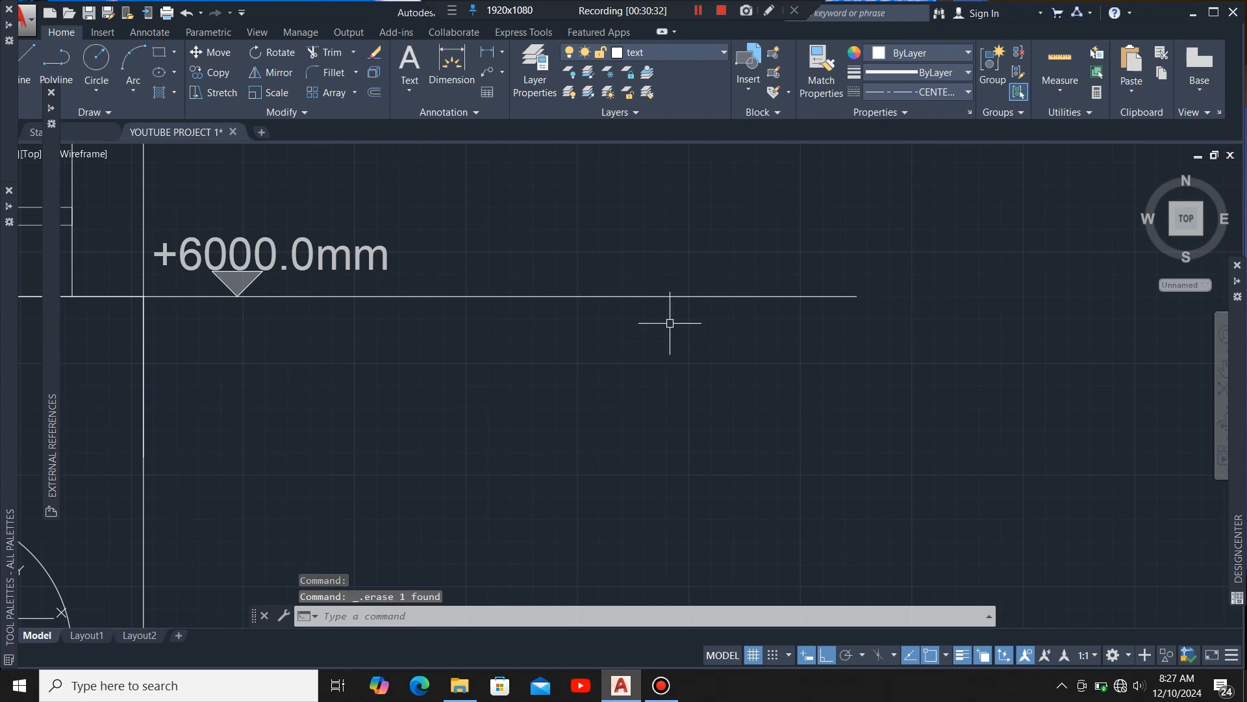
Step: Copy the 1ST FLOOR LEVEL label straight up to the +6000.0mm level line, using the wall and level line intersections as reference points
scroll(719, 432, down, 5)
scroll(728, 578, up, 5)
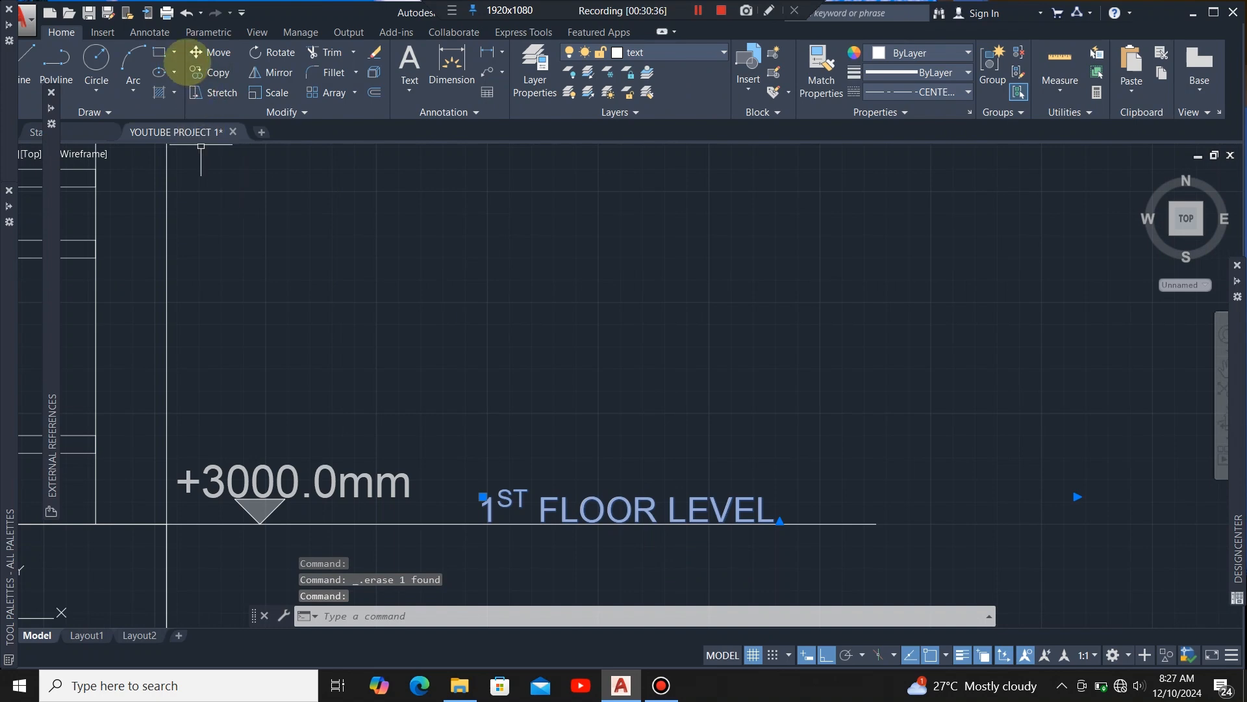
click(208, 72)
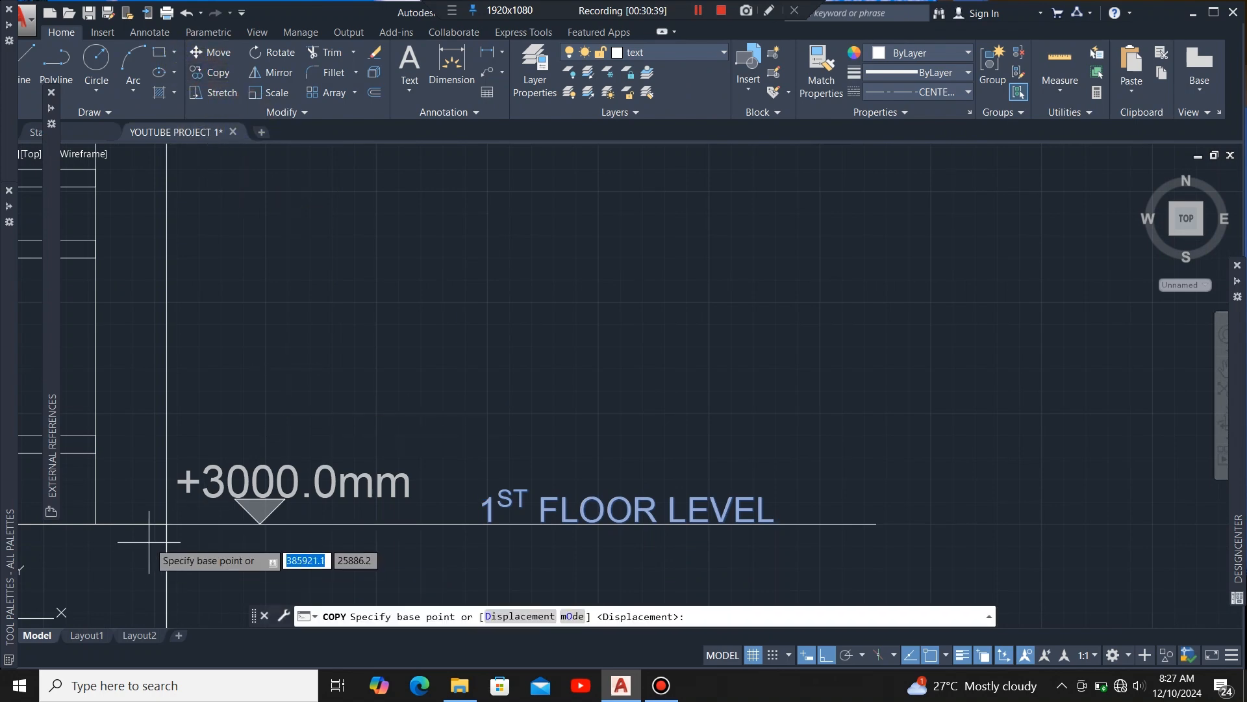
click(166, 524)
scroll(189, 399, down, 8)
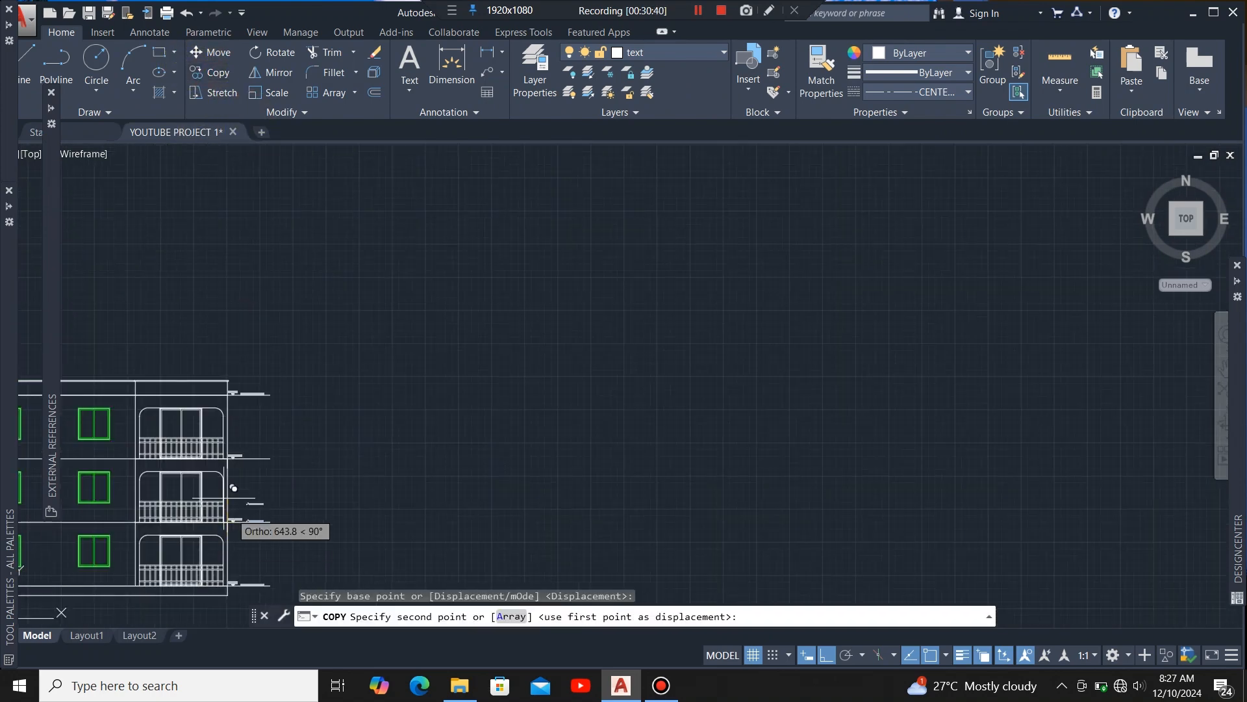
scroll(223, 507, up, 4)
scroll(248, 402, up, 4)
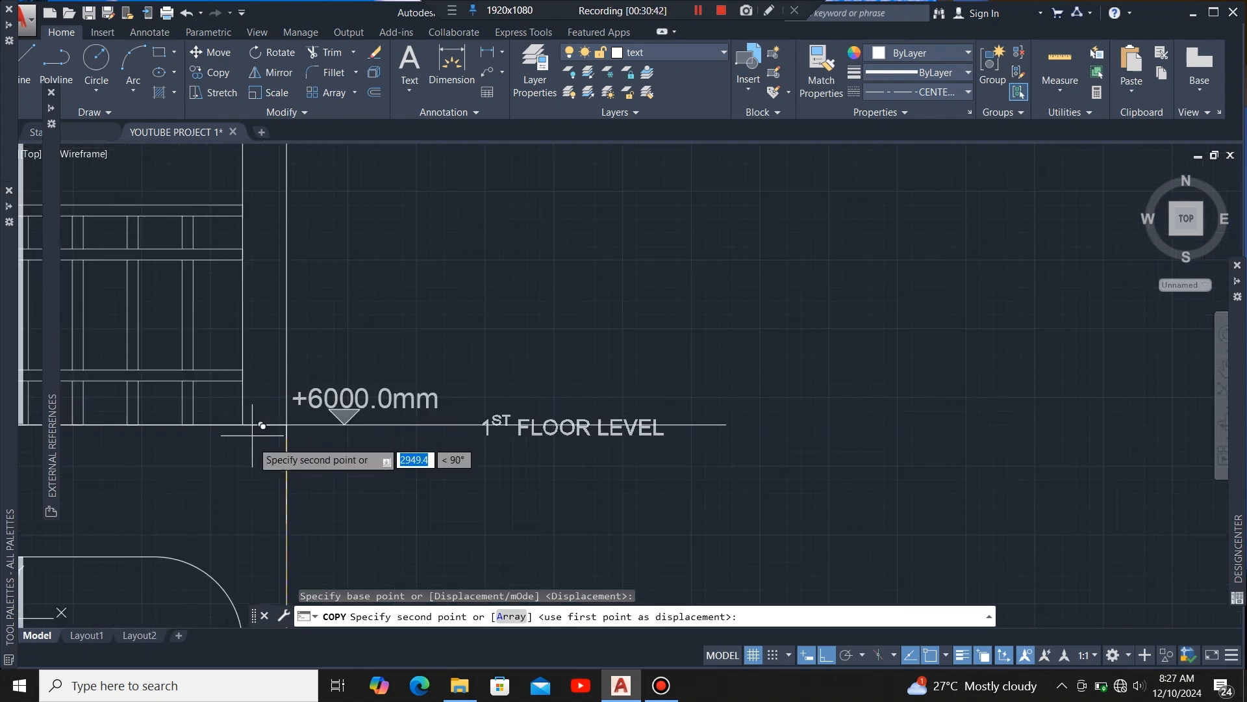
click(287, 425)
scroll(712, 432, down, 5)
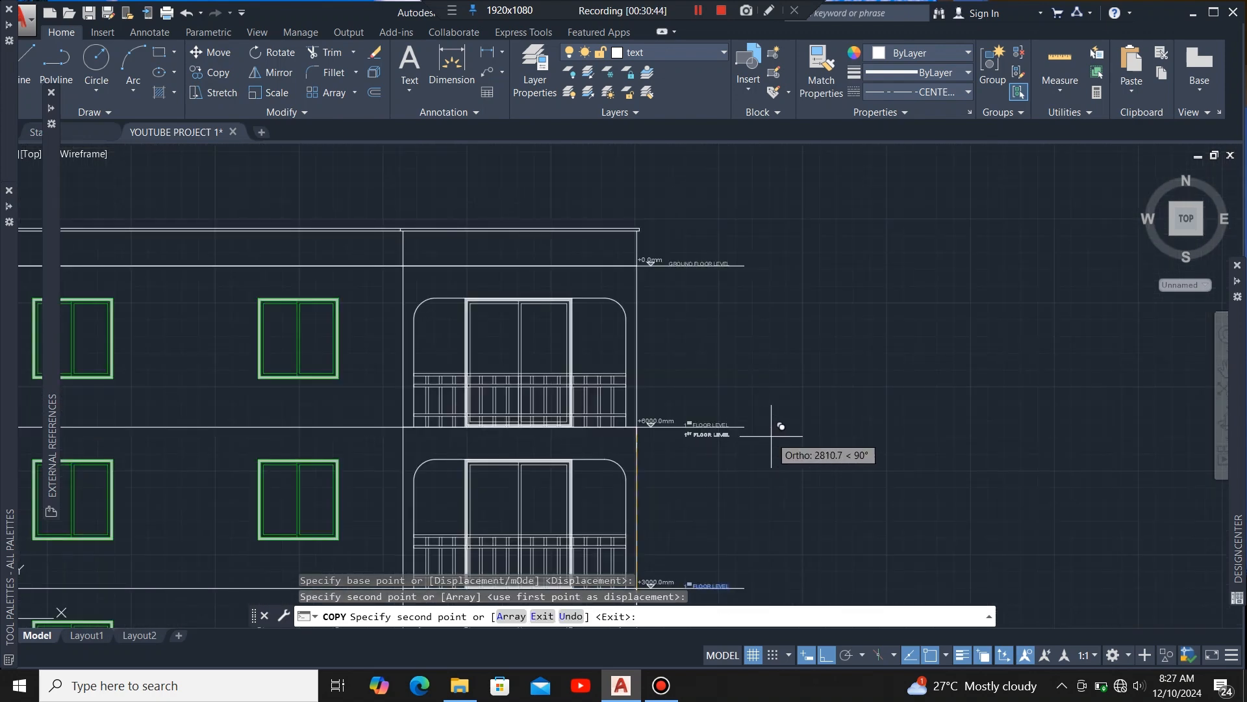
scroll(723, 455, up, 3)
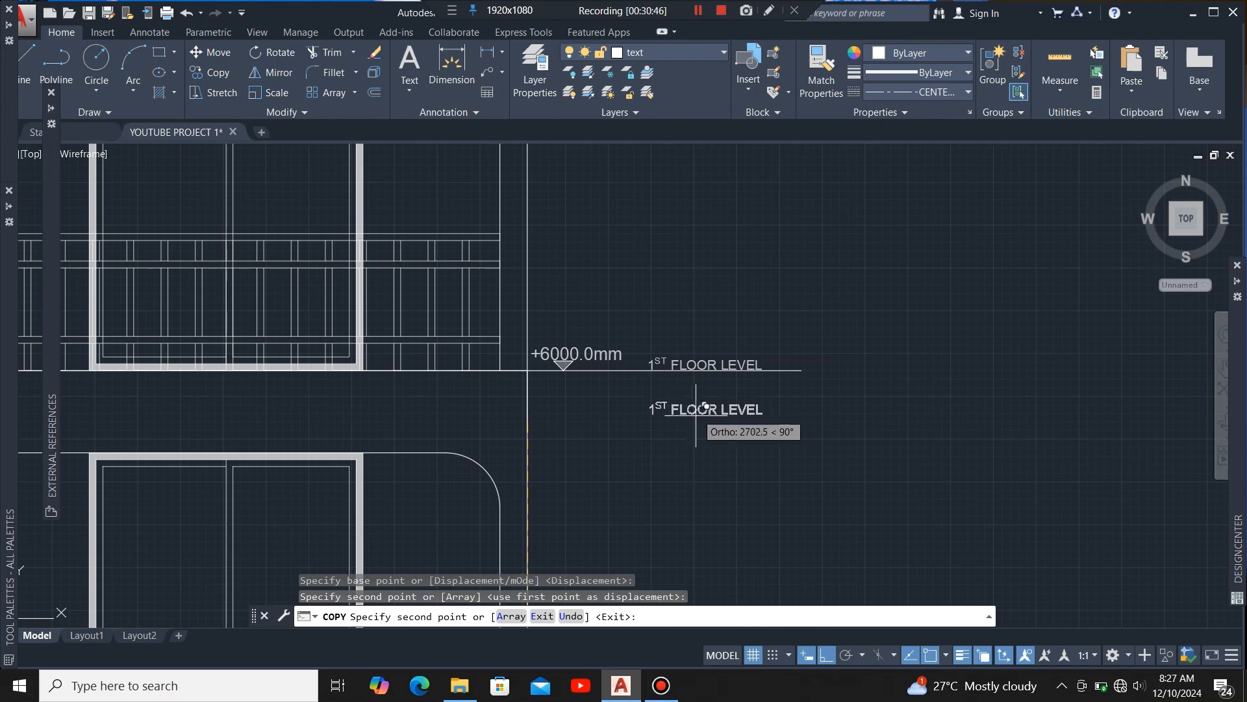
key(Escape)
Step: Change the copied label beside the +6000.0mm marker to read 2ND FLOOR LEVEL
scroll(704, 395, up, 6)
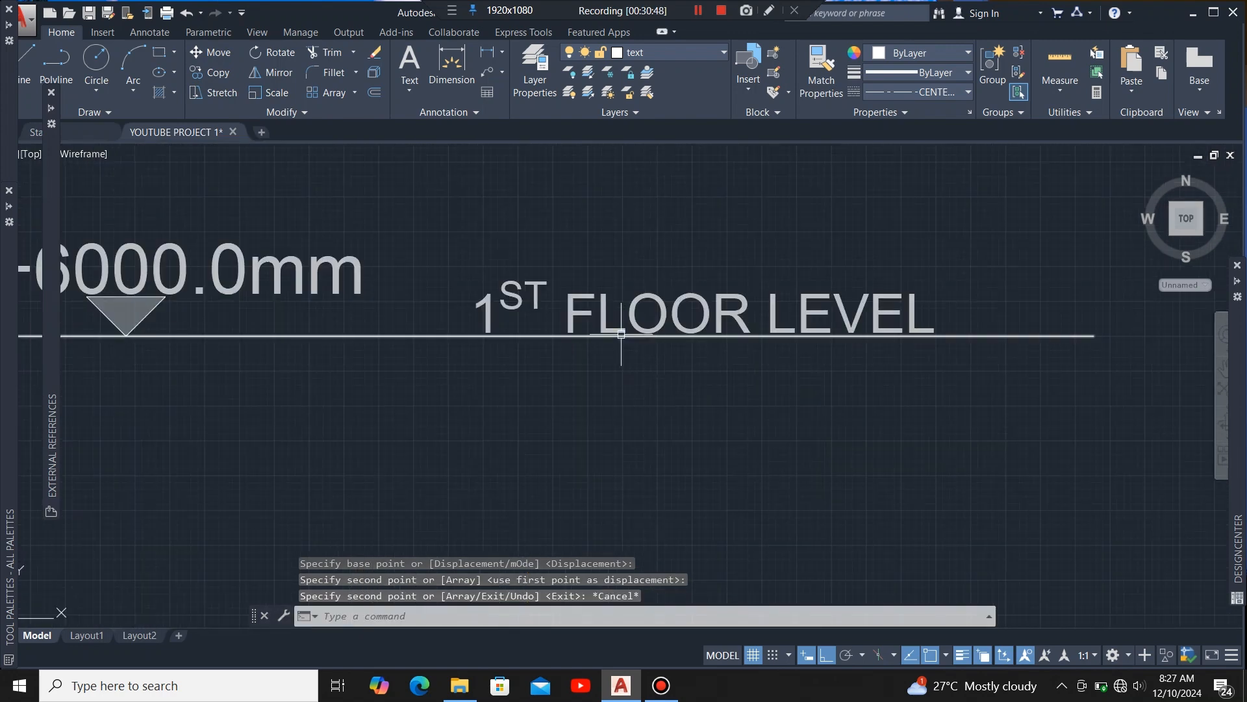
click(621, 333)
double_click(484, 320)
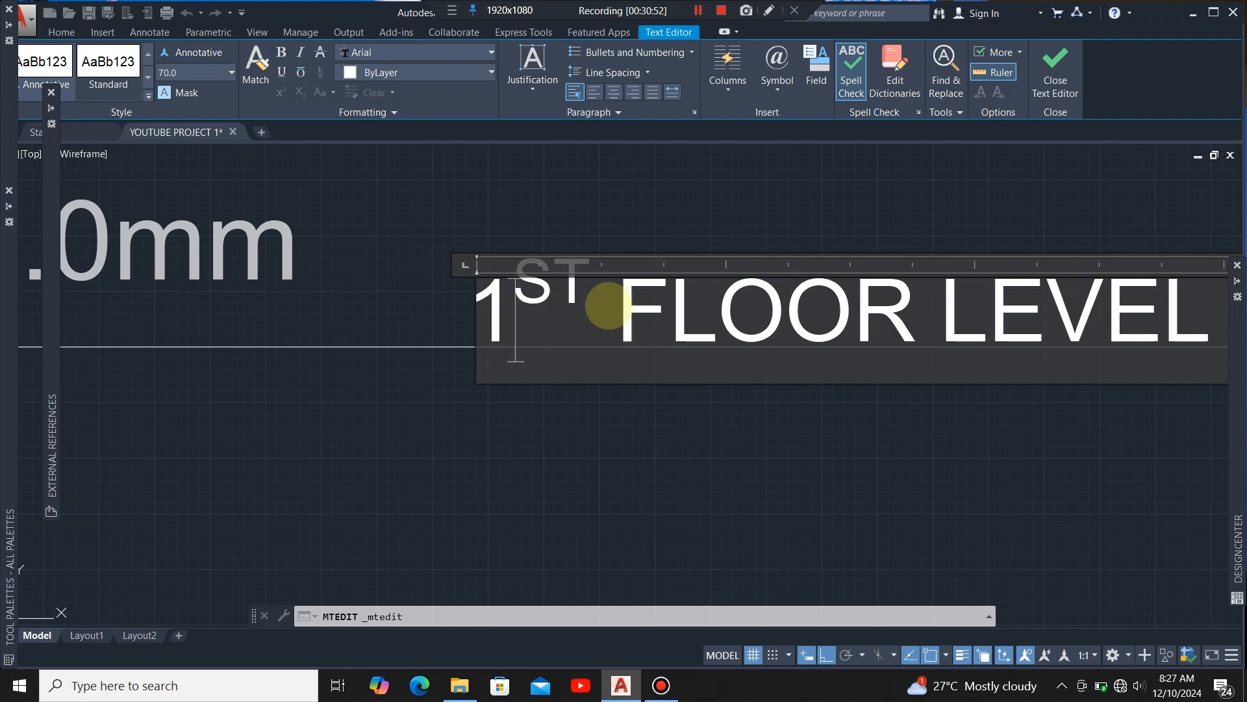
key(Delete)
key(Delete)
key(Delete)
key(Delete)
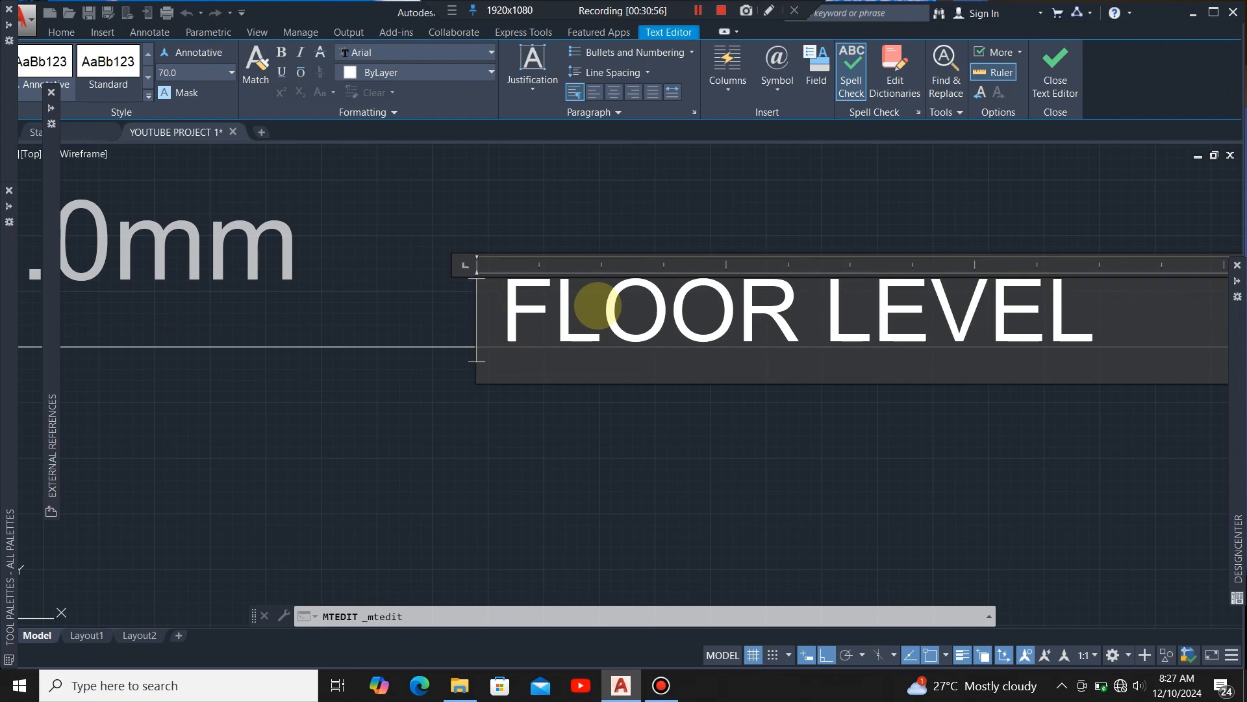
text(2 ND)
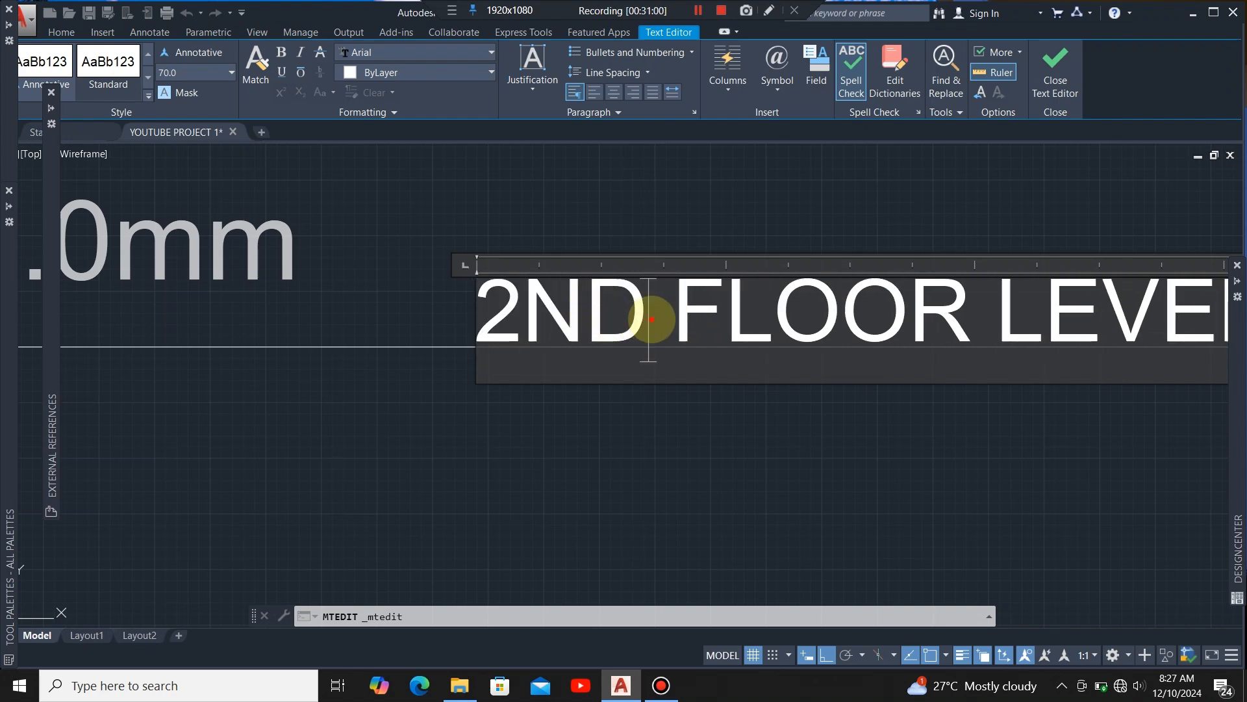
Step: Format the ND in the 2ND FLOOR LEVEL label as superscript and finish the text edit
drag(651, 319, 586, 322)
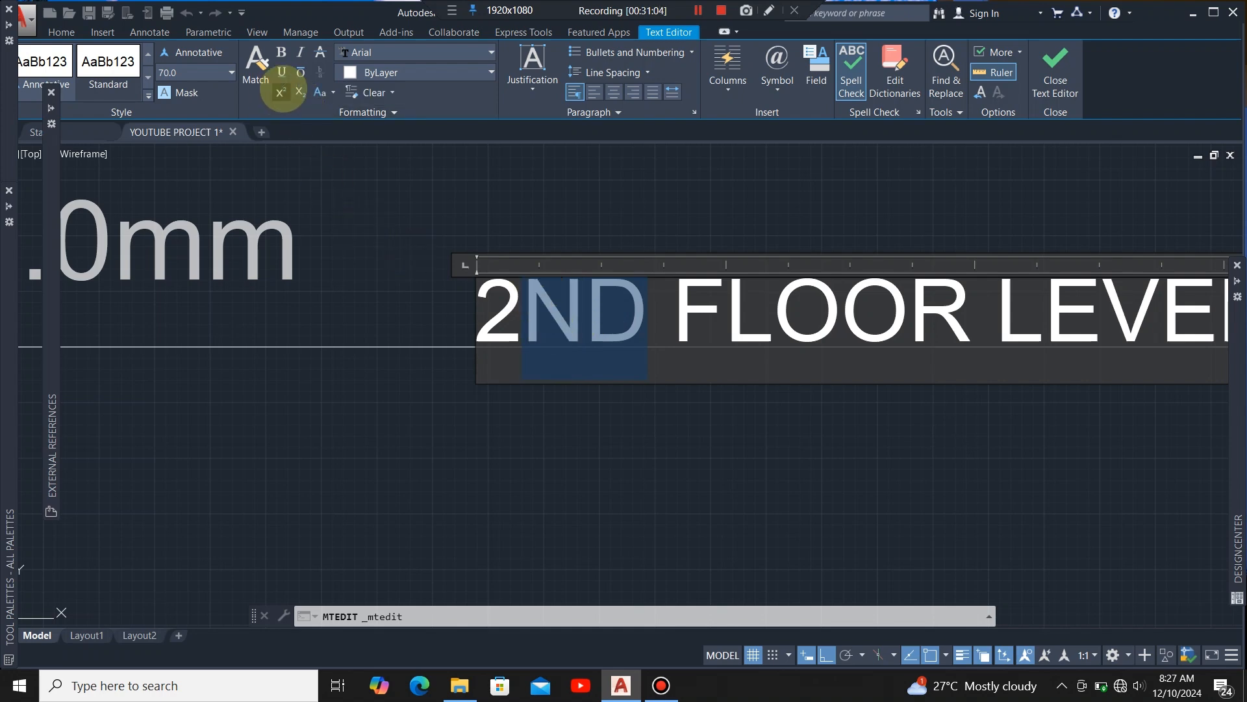
click(281, 92)
scroll(361, 336, down, 3)
click(495, 388)
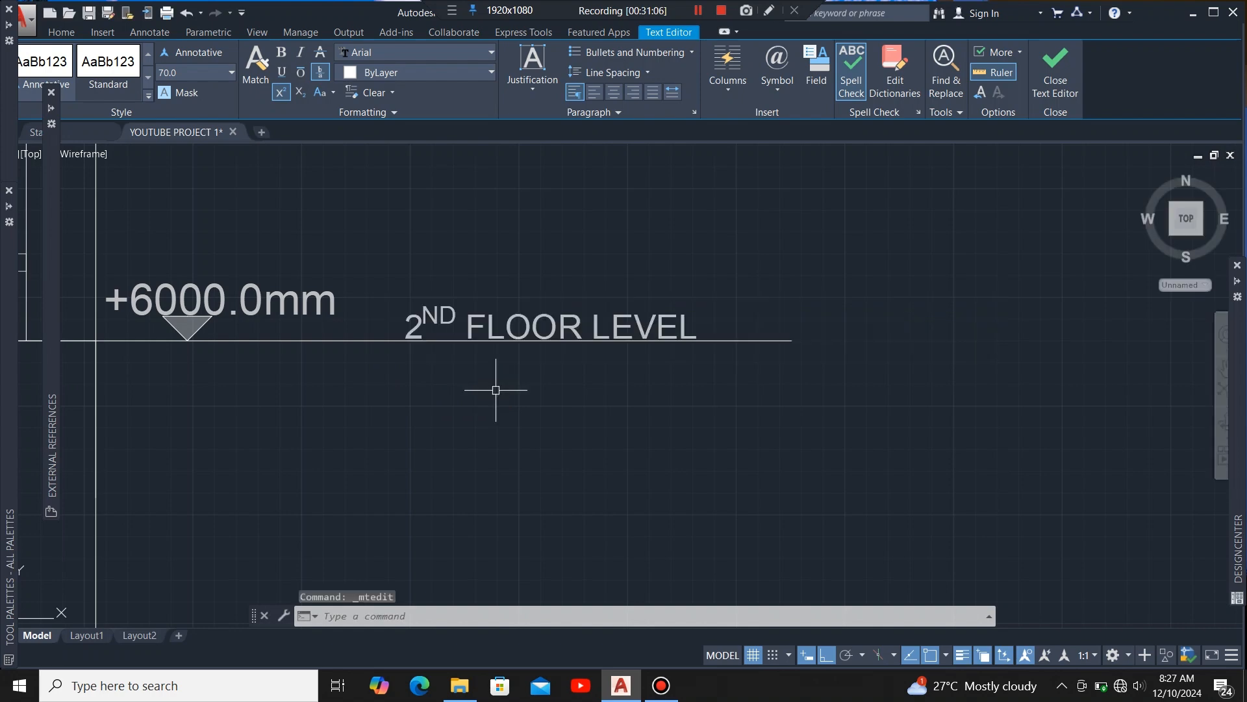
Step: Change the elevation text of the topmost level marker to +9000.0mm
scroll(500, 387, down, 5)
scroll(568, 272, up, 6)
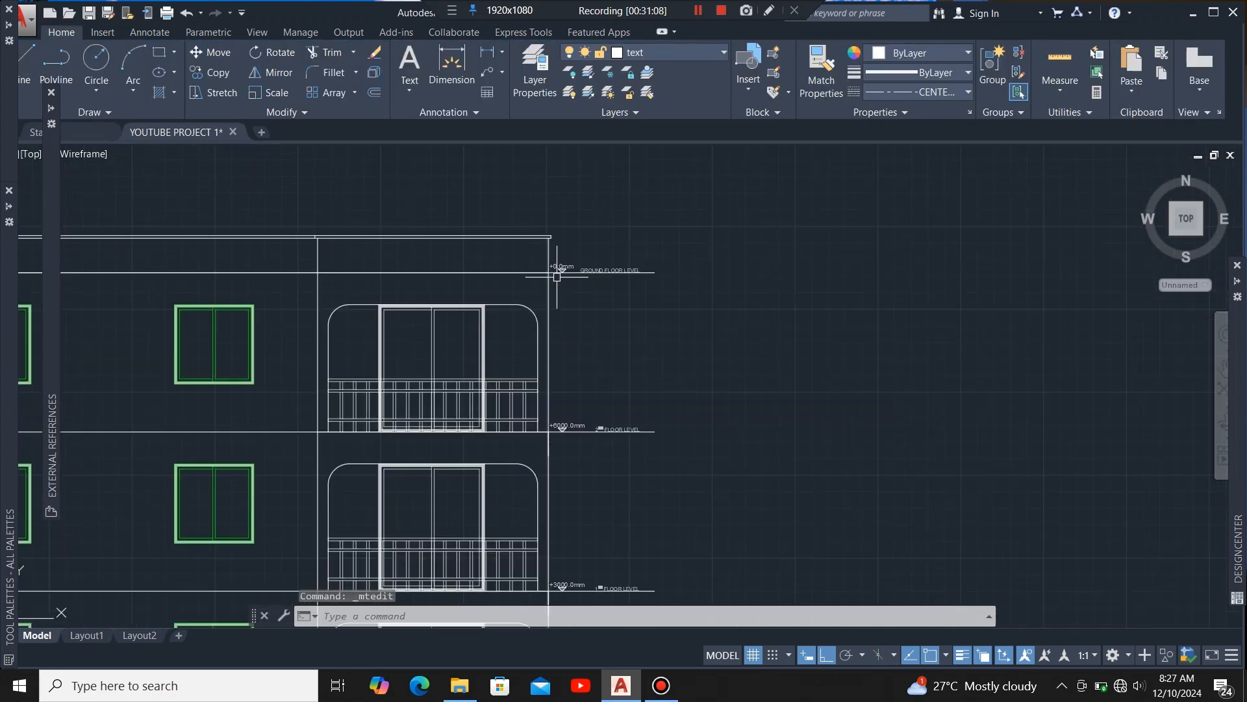
click(540, 237)
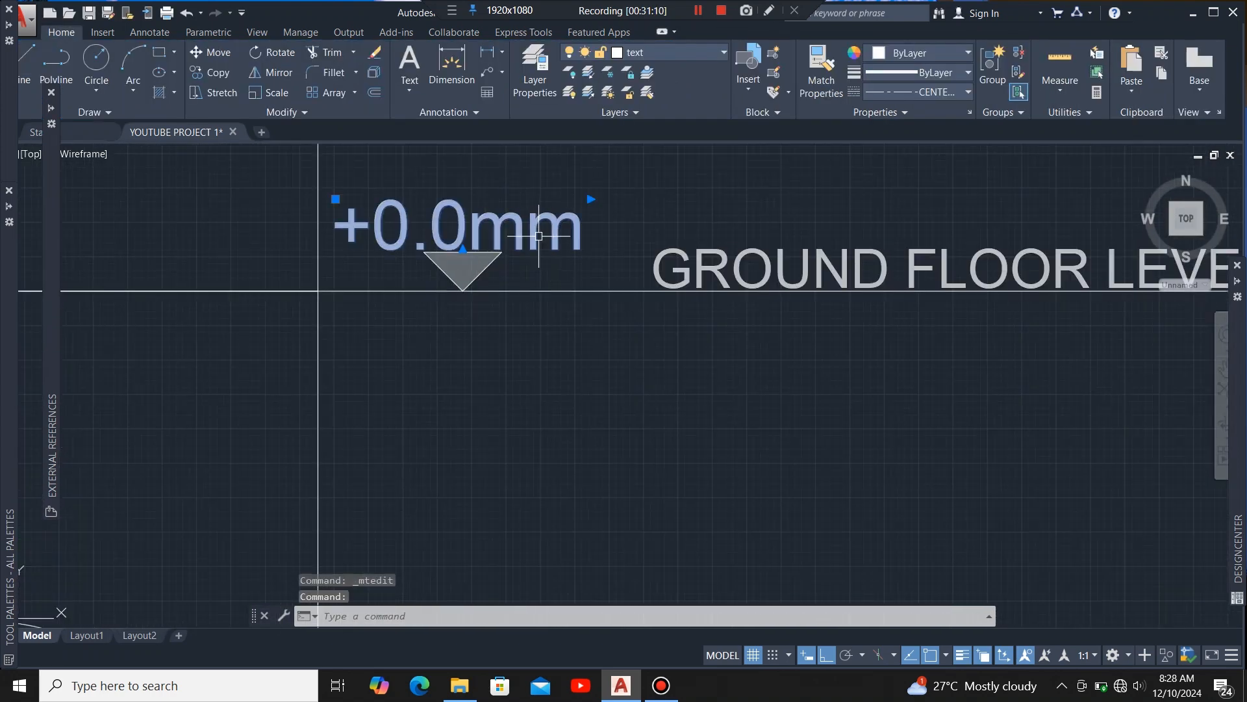
double_click(529, 240)
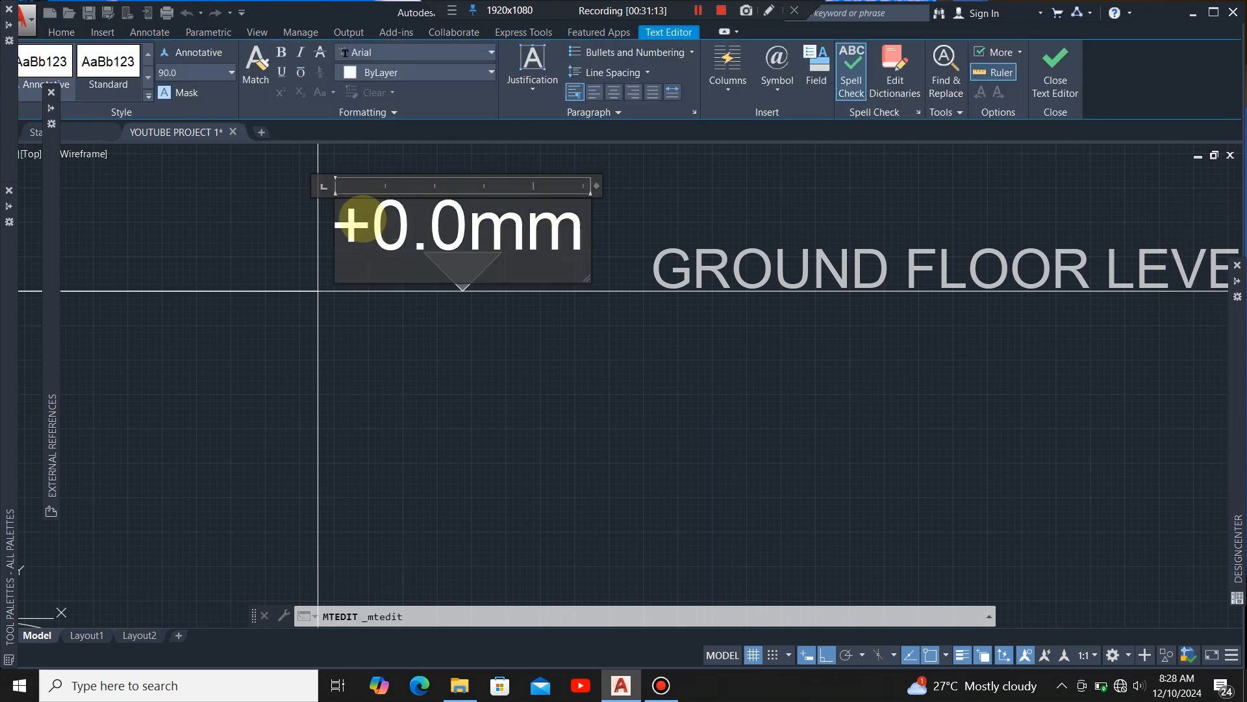
scroll(403, 237, up, 1)
scroll(695, 264, down, 2)
scroll(593, 251, up, 1)
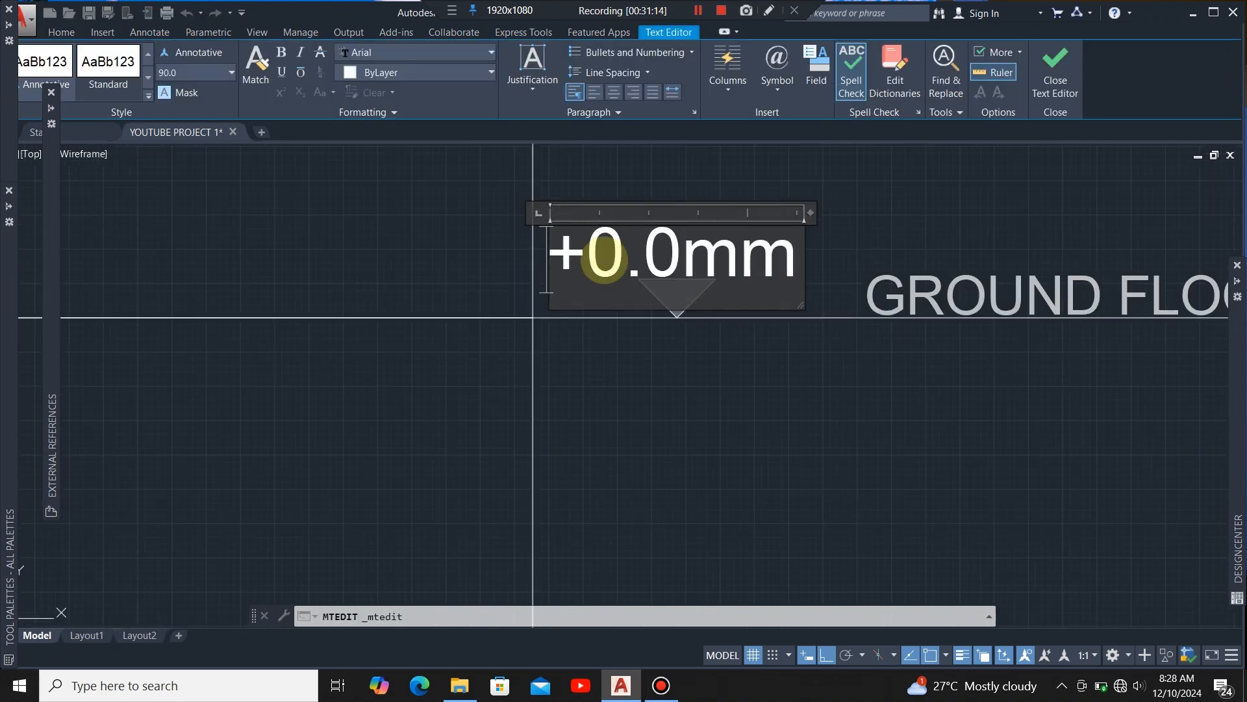
scroll(604, 256, up, 1)
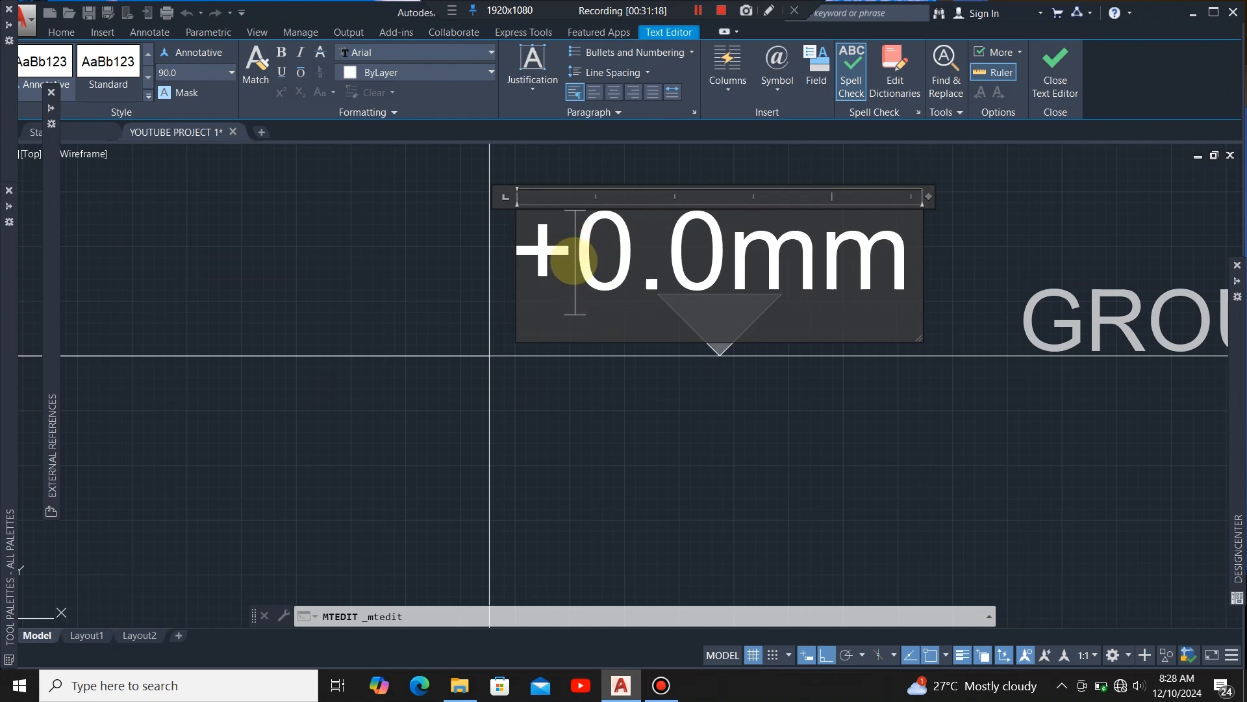
text(900)
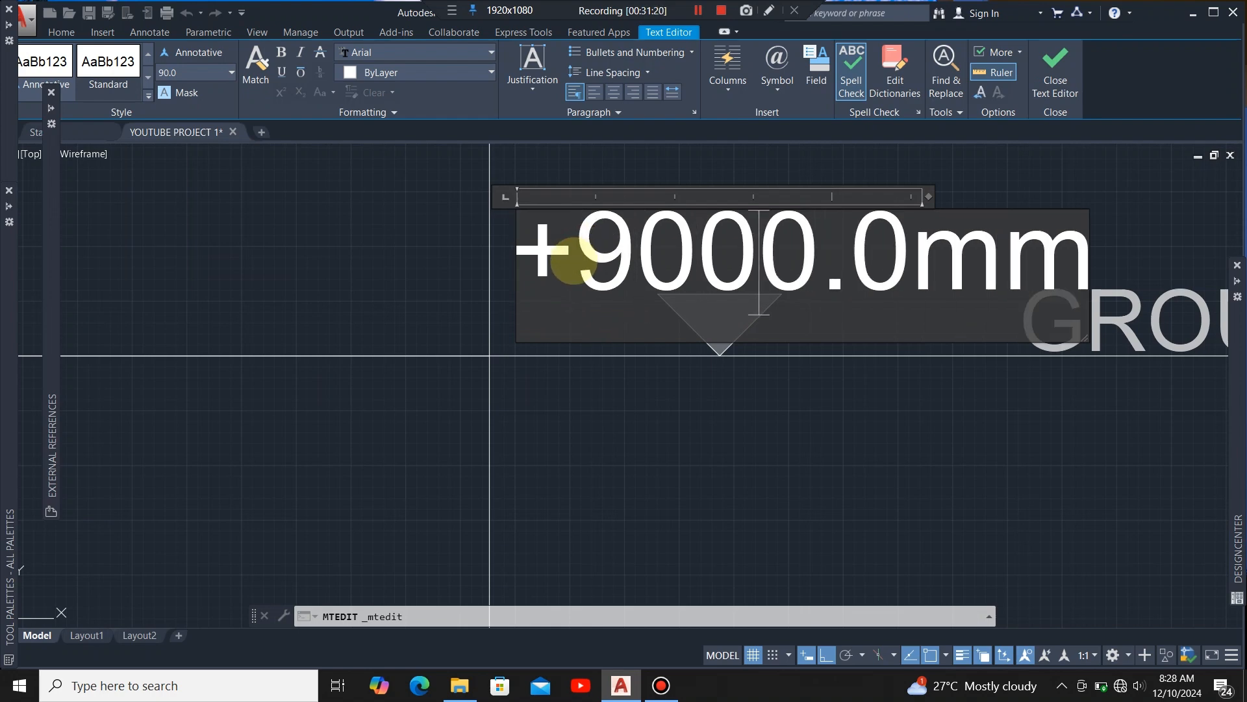
scroll(331, 298, down, 2)
scroll(599, 279, up, 1)
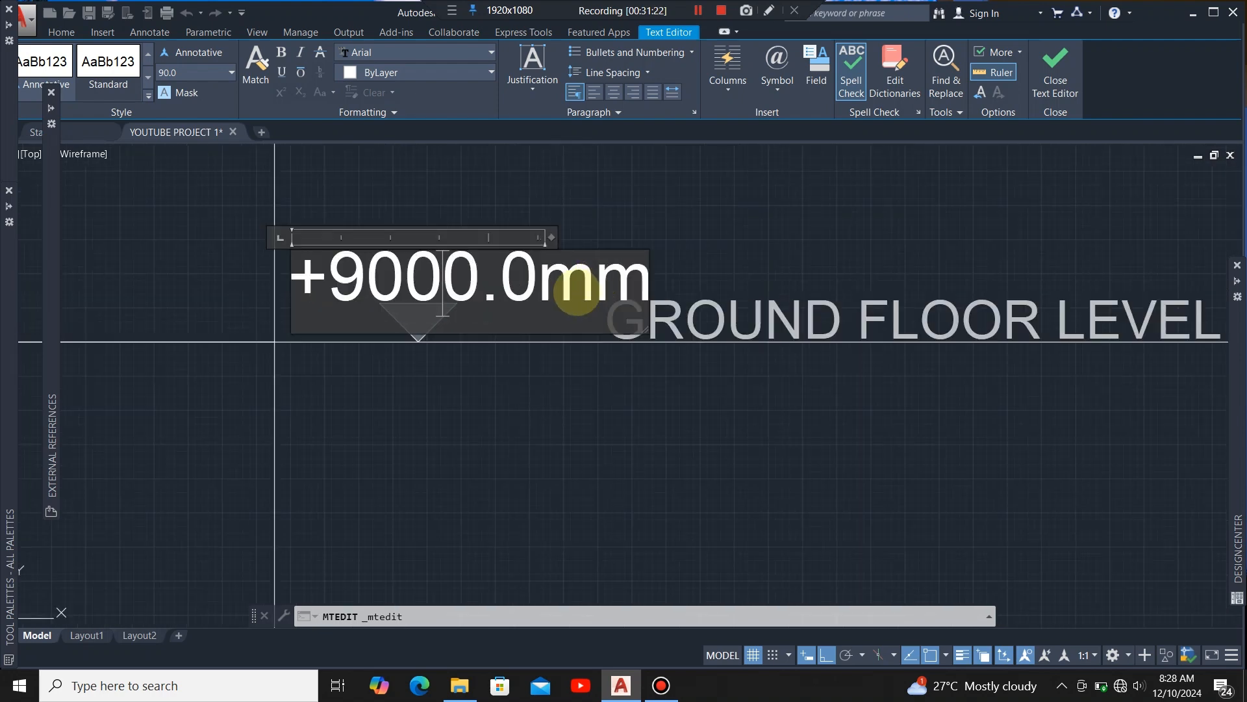
scroll(571, 292, down, 2)
scroll(573, 289, up, 2)
click(559, 364)
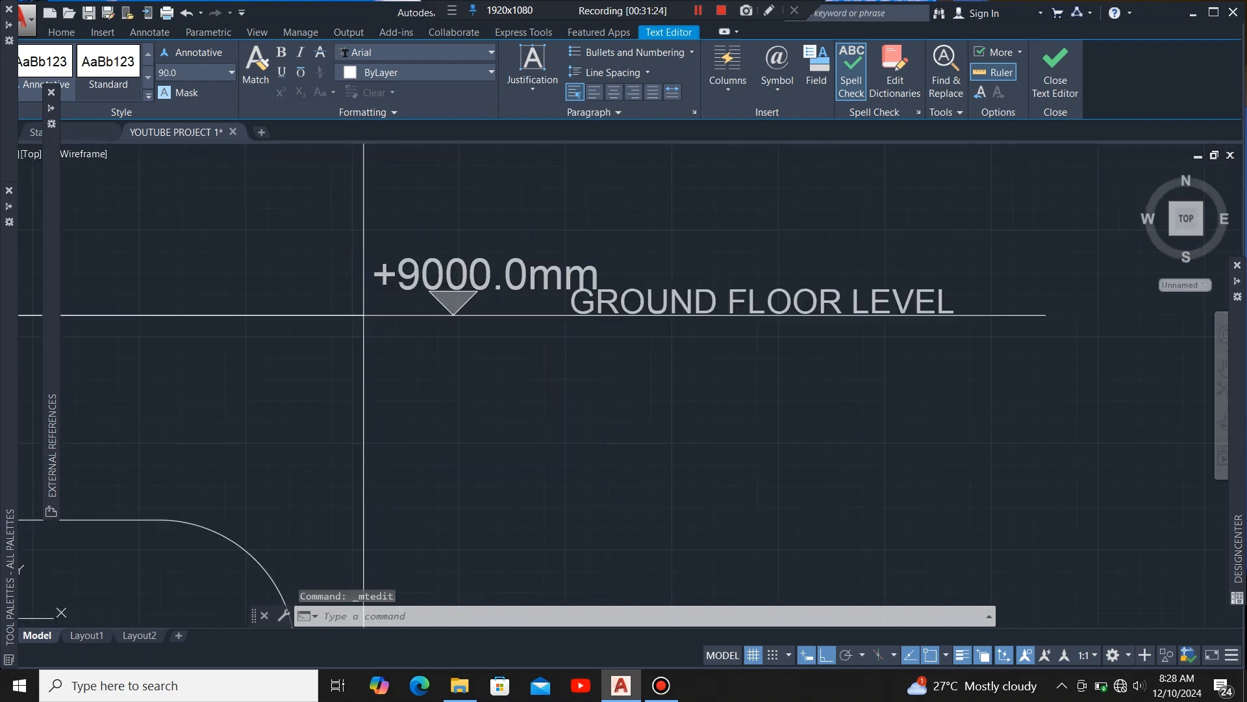
Step: Delete the GROUND FLOOR LEVEL label beside the +9000.0mm marker
click(676, 296)
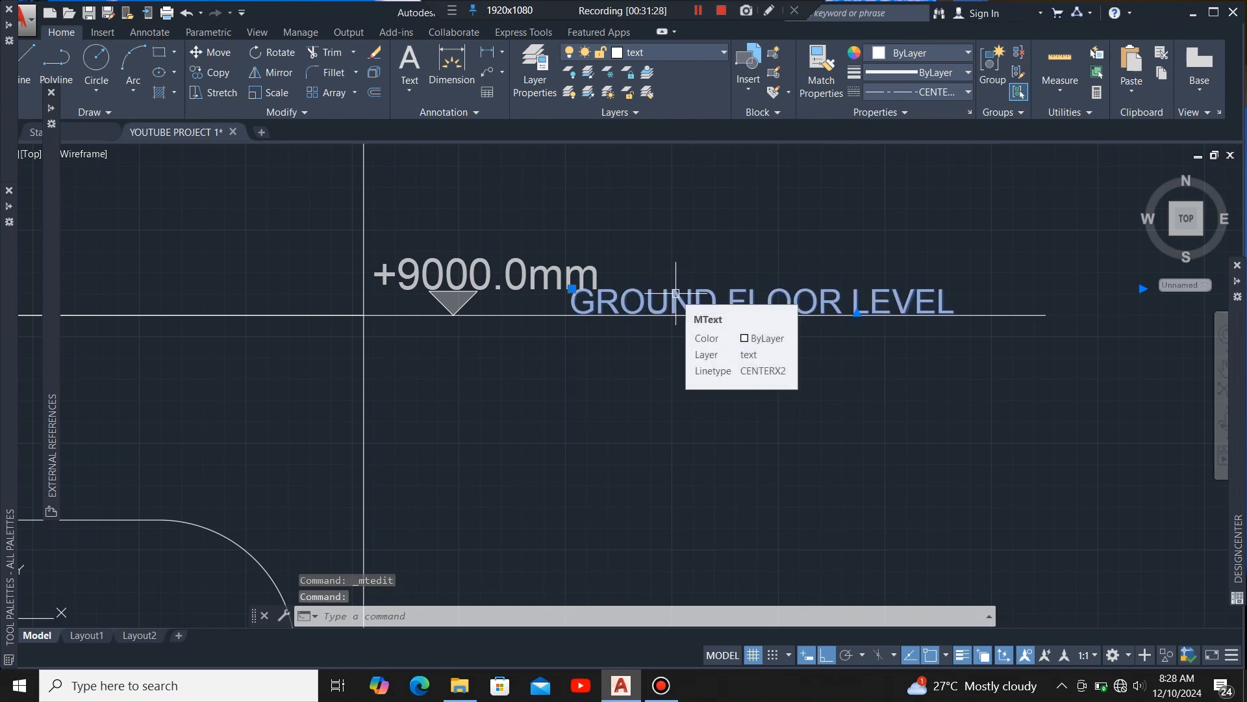
key(Delete)
scroll(633, 276, down, 4)
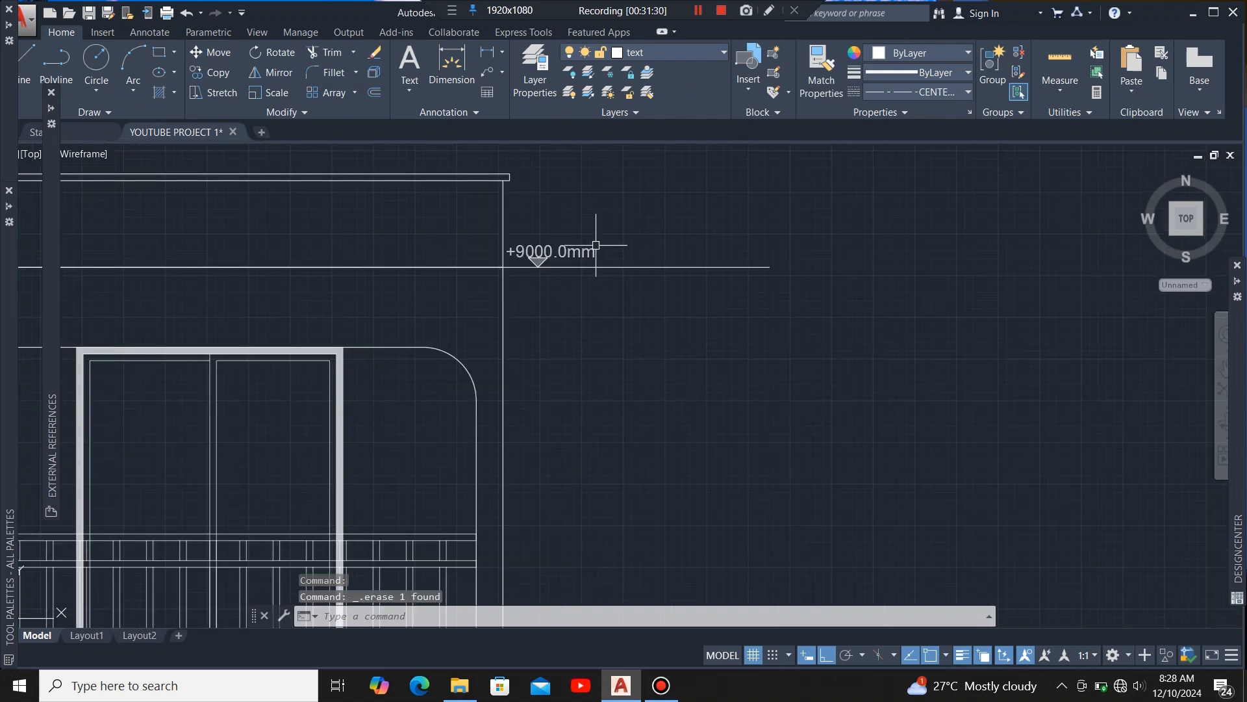
Step: Copy the 2ND FLOOR LEVEL label straight up to the +9000.0mm level line, using the wall and level line intersections as reference points
scroll(625, 441, up, 5)
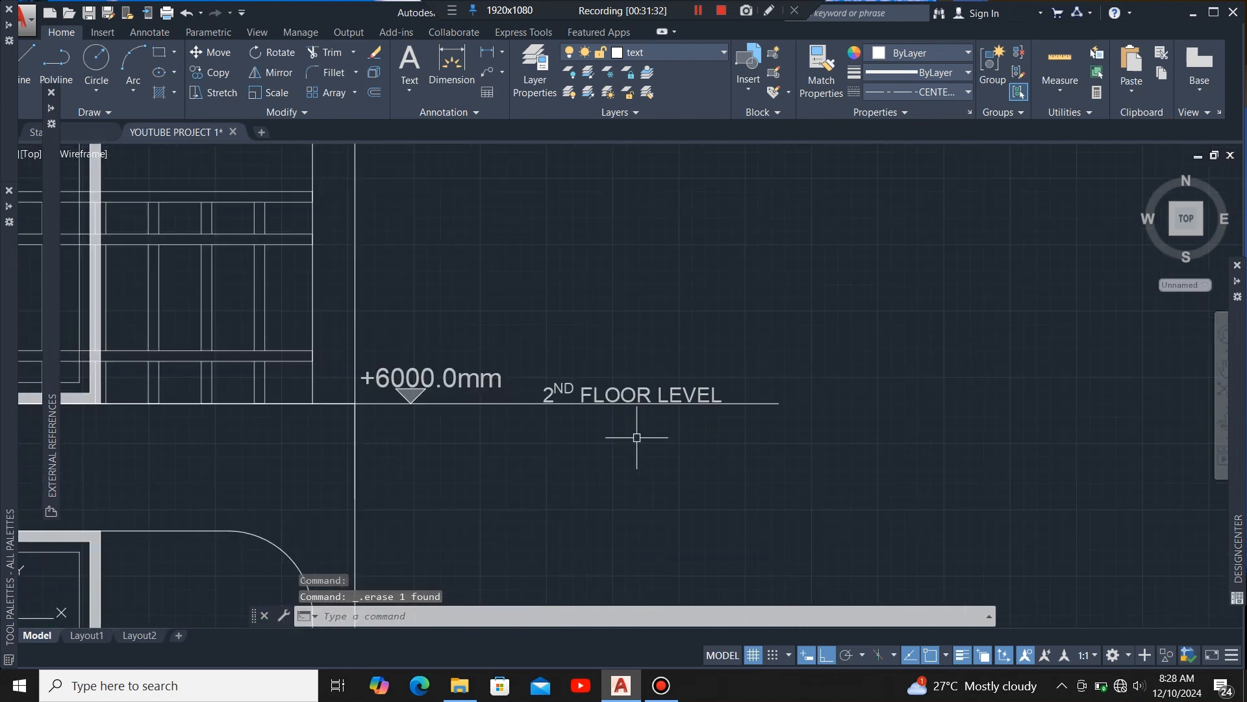
click(611, 408)
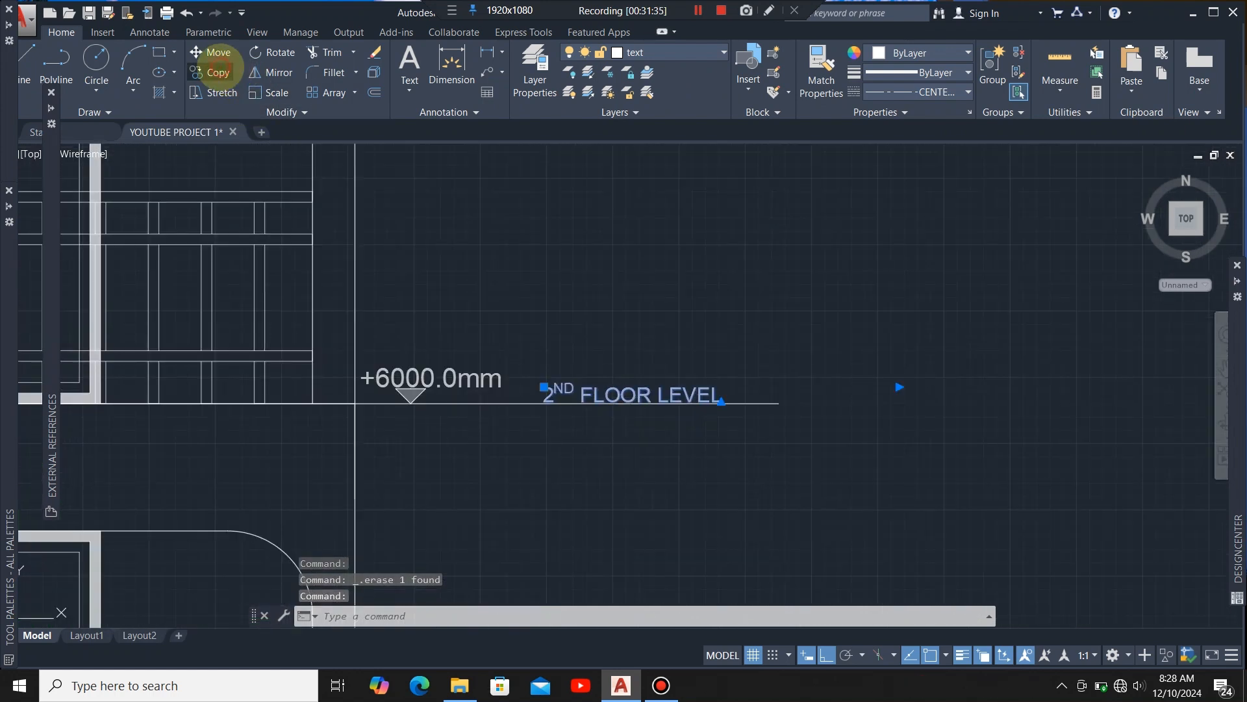
click(219, 70)
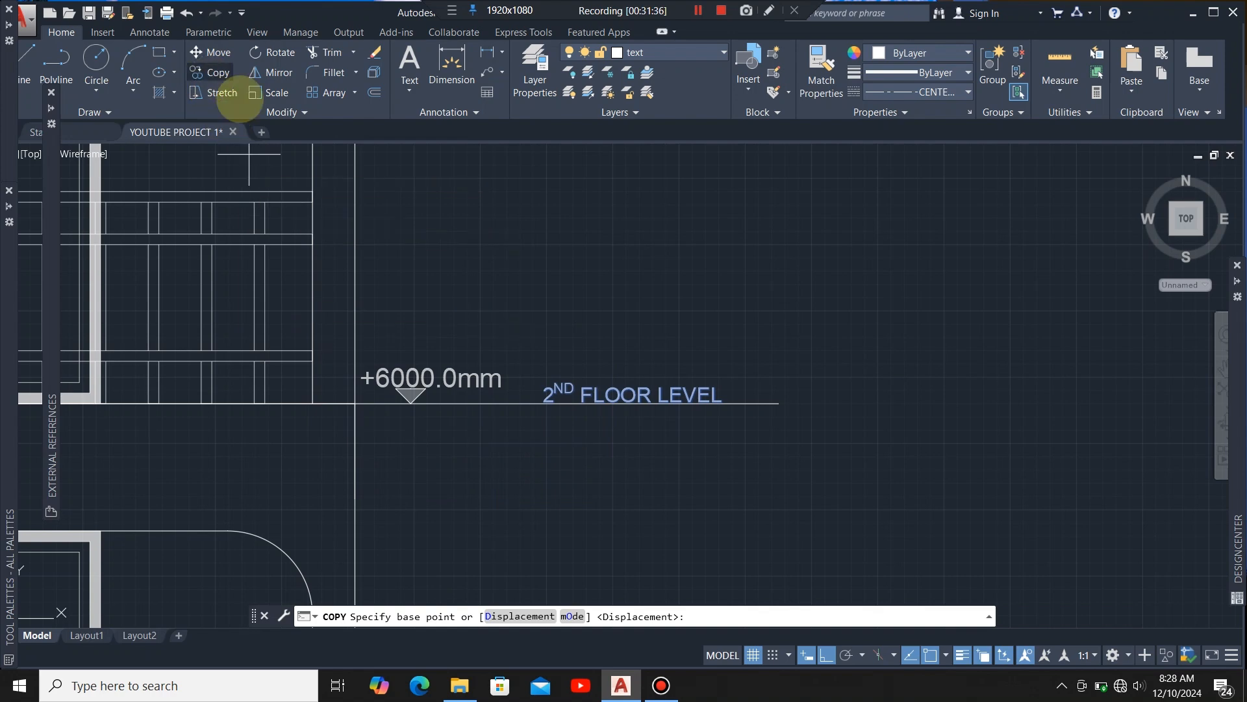
scroll(358, 398, up, 2)
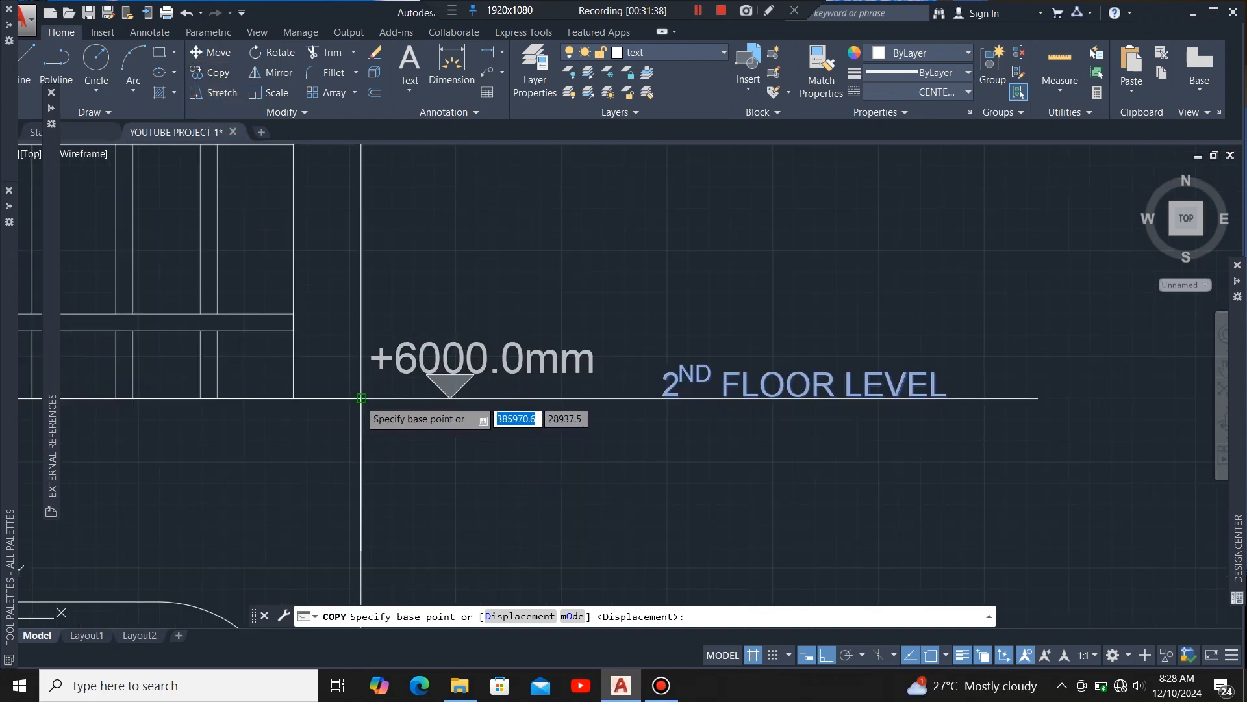
click(361, 397)
scroll(404, 516, down, 3)
scroll(413, 460, up, 4)
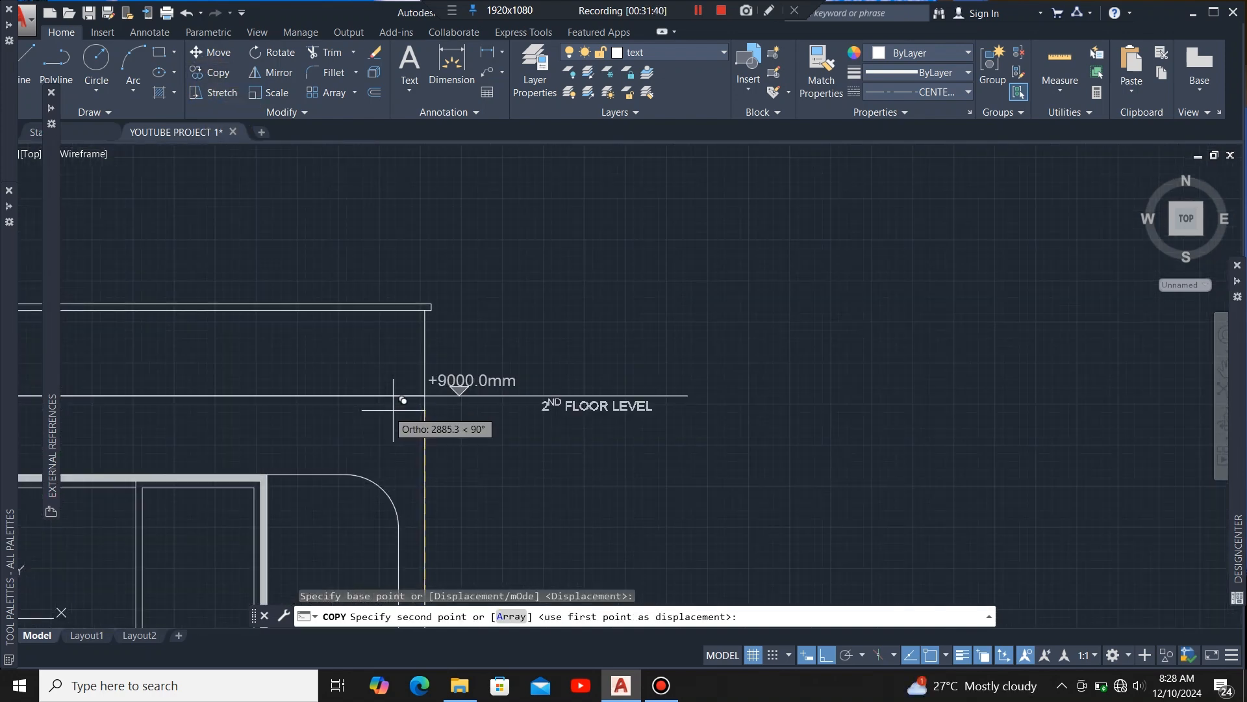
scroll(409, 401, up, 5)
click(424, 395)
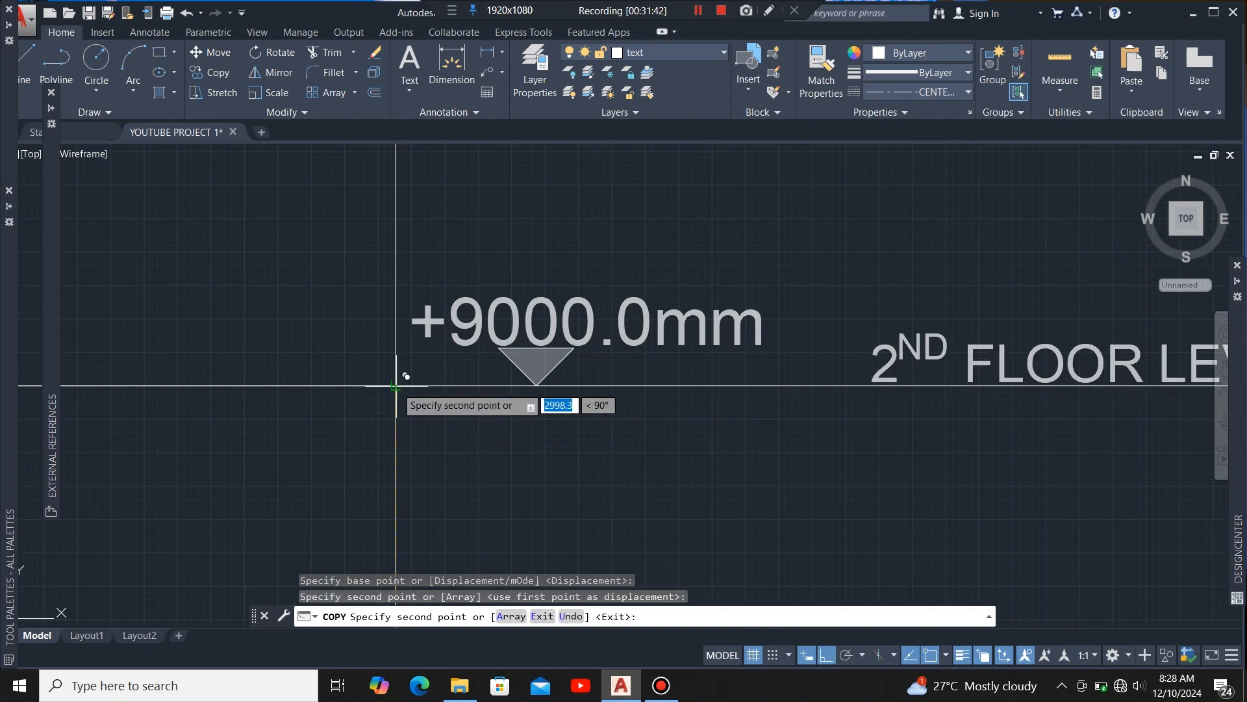
scroll(395, 385, down, 5)
key(Escape)
Step: Change the copied label beside the +9000.0mm marker to read ROOF LEVEL
scroll(470, 343, up, 4)
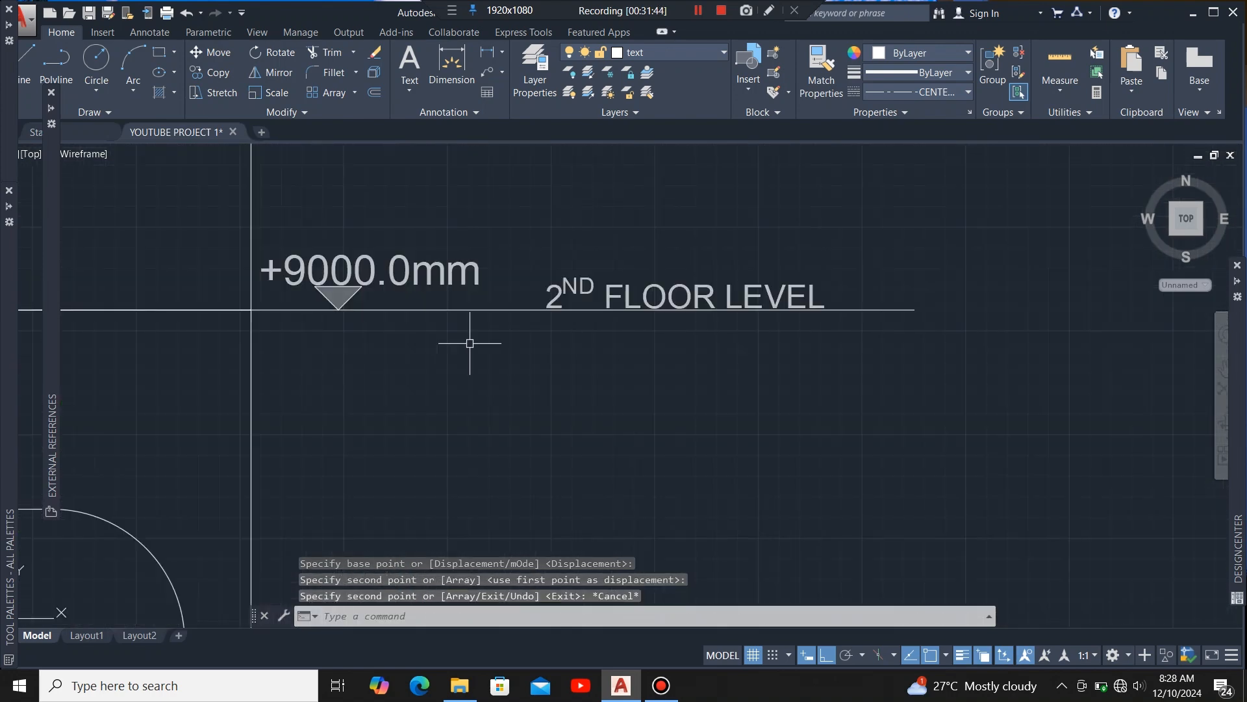
scroll(712, 322, up, 2)
click(564, 301)
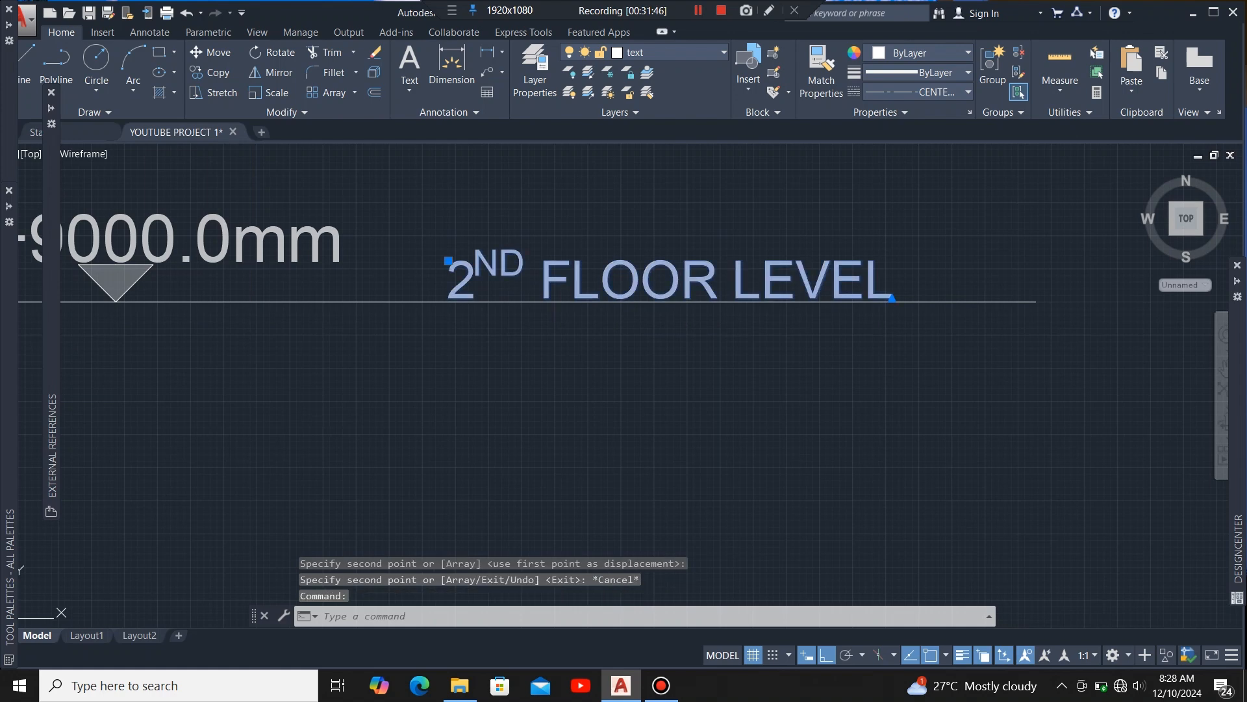
double_click(466, 278)
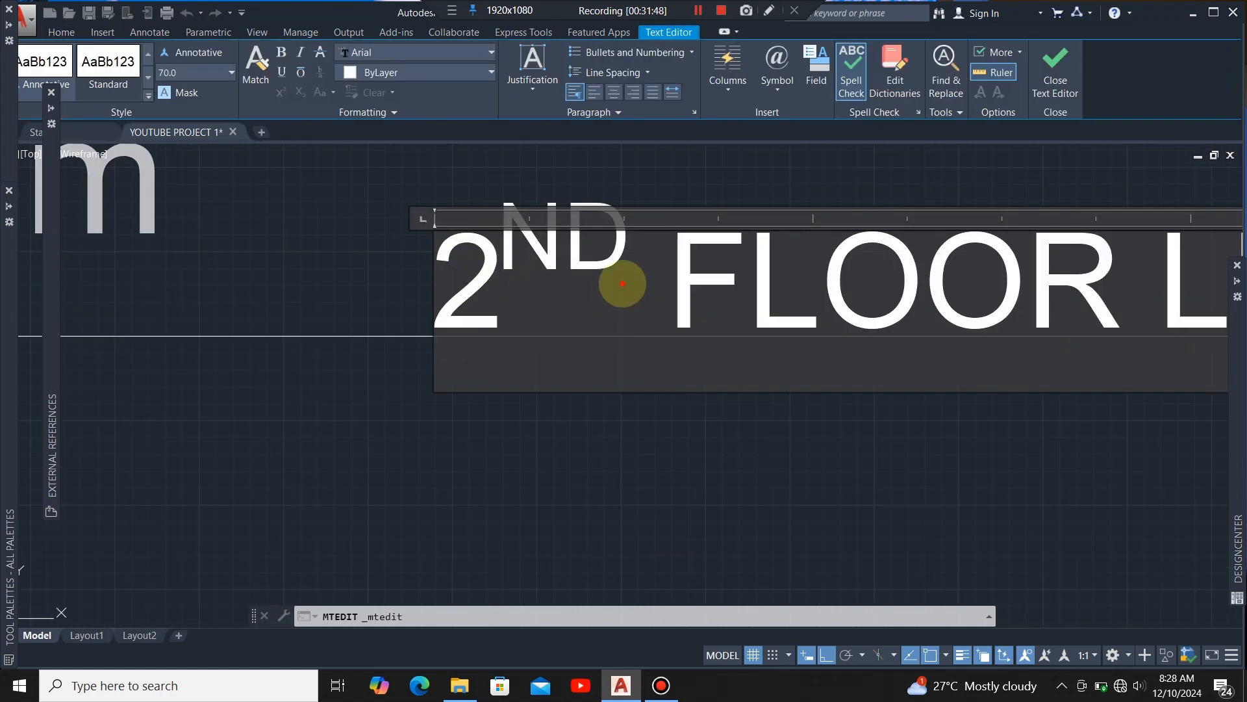
double_click(622, 284)
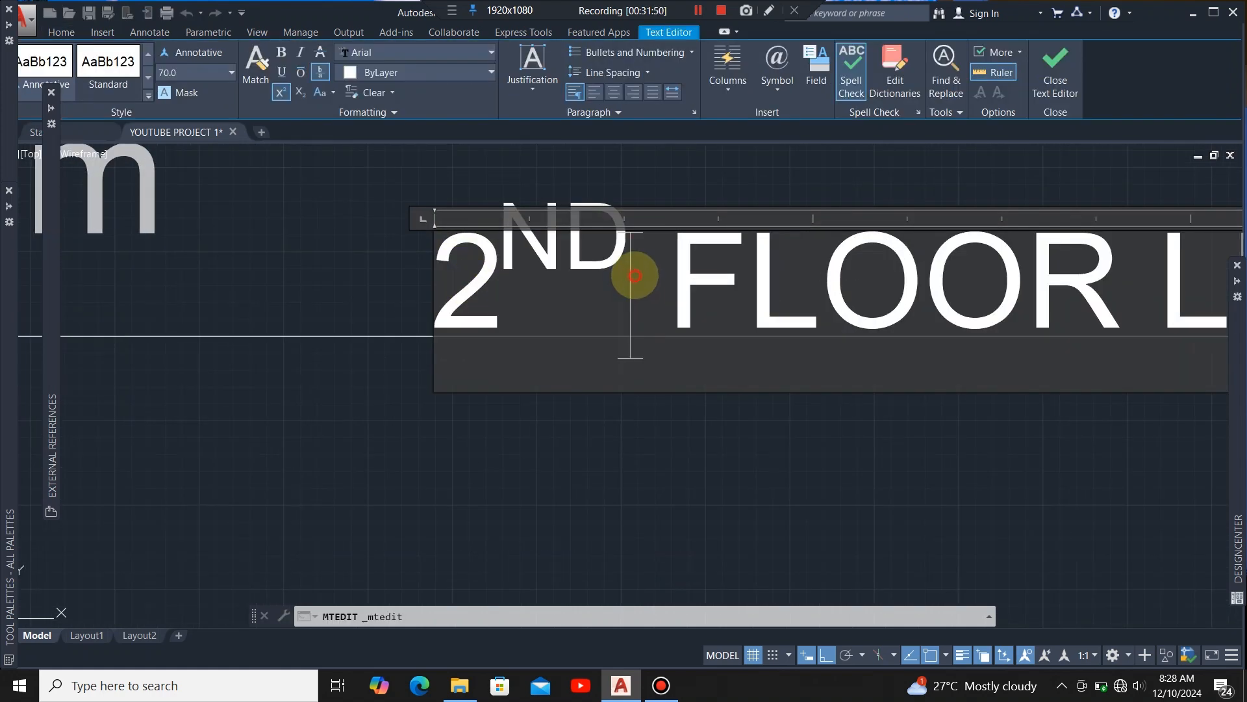
scroll(530, 231, down, 2)
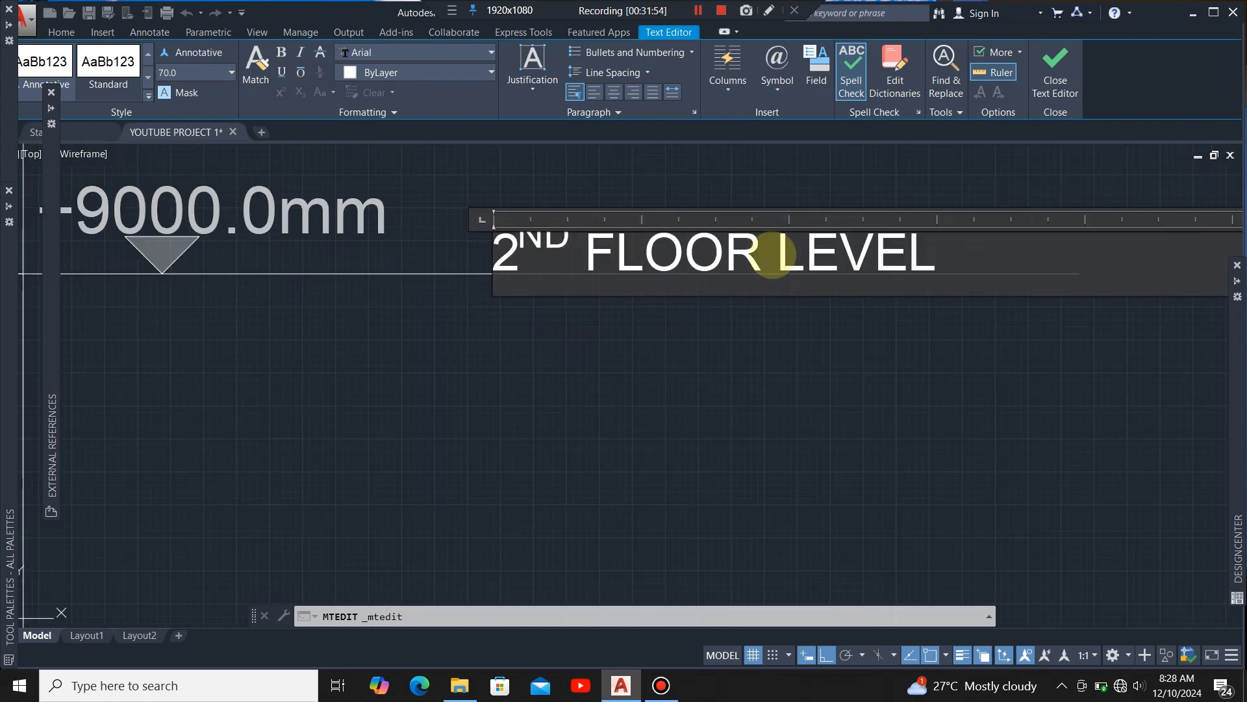
key(BackSpace)
key(BackSpace)
key(BackSpace)
key(BackSpace)
key(BackSpace)
key(BackSpace)
key(BackSpace)
key(BackSpace)
key(BackSpace)
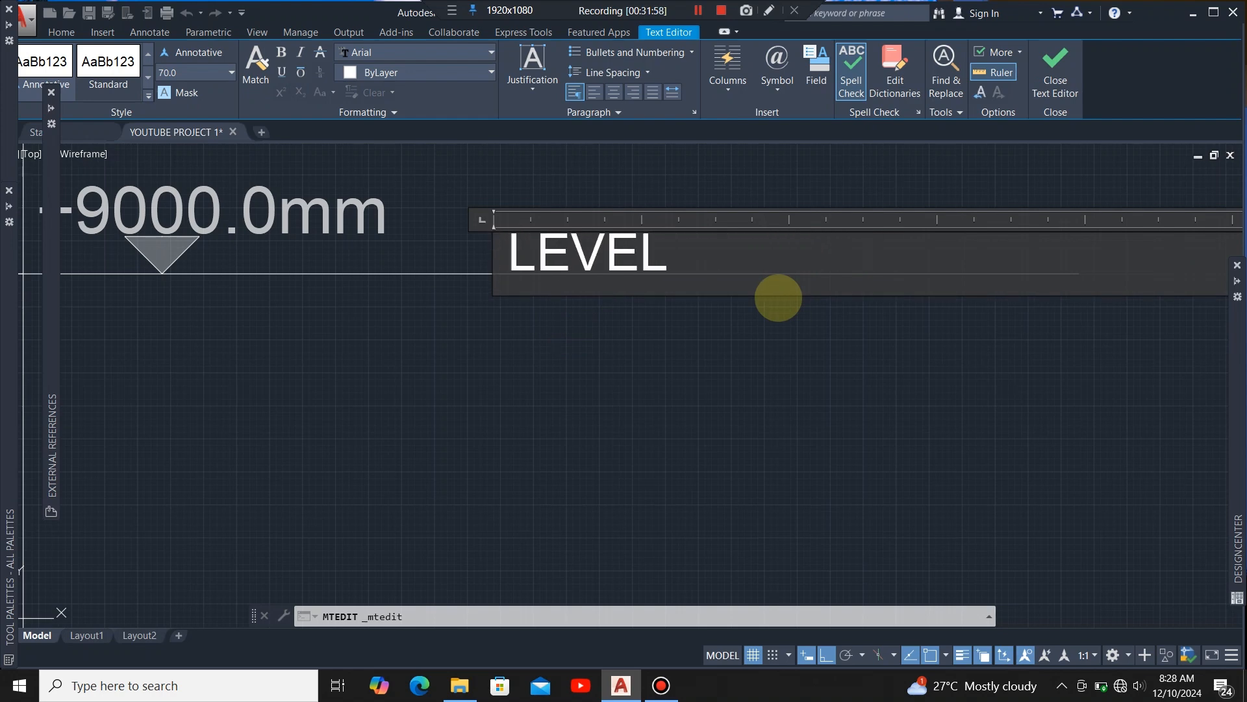
text(ROOF)
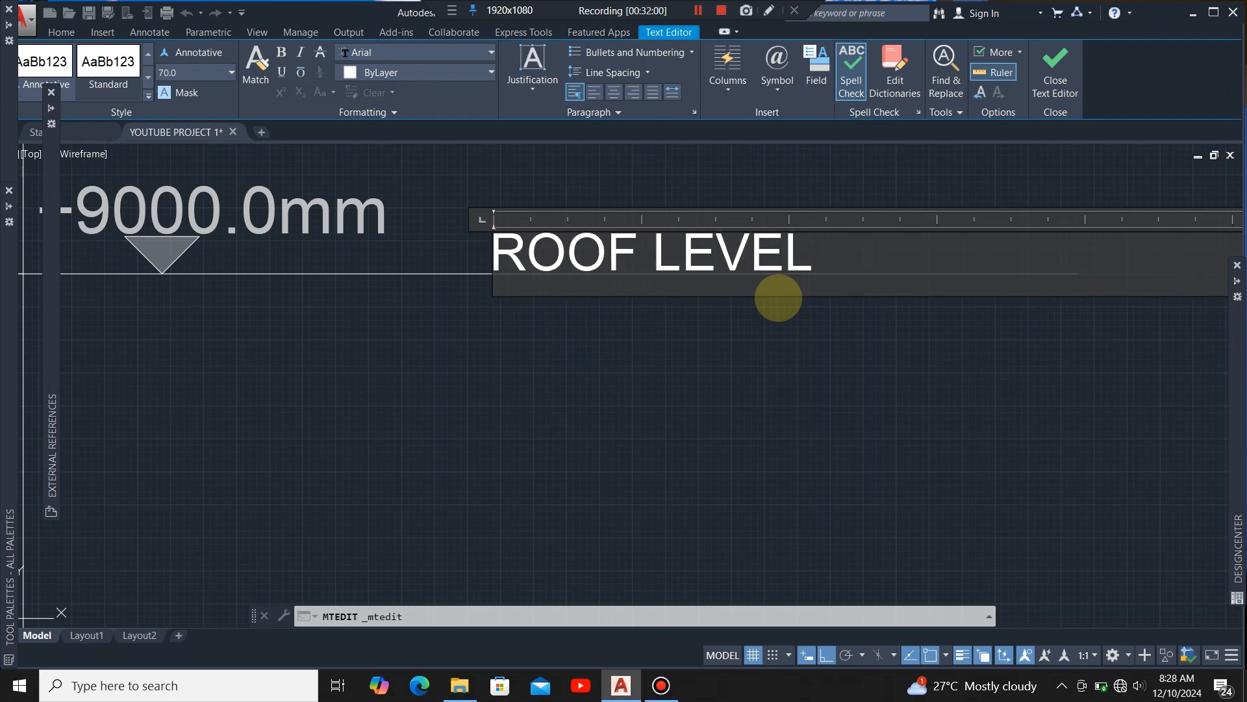
Step: Finish editing the ROOF LEVEL label at the +9000.0mm level line
scroll(760, 288, down, 4)
click(754, 329)
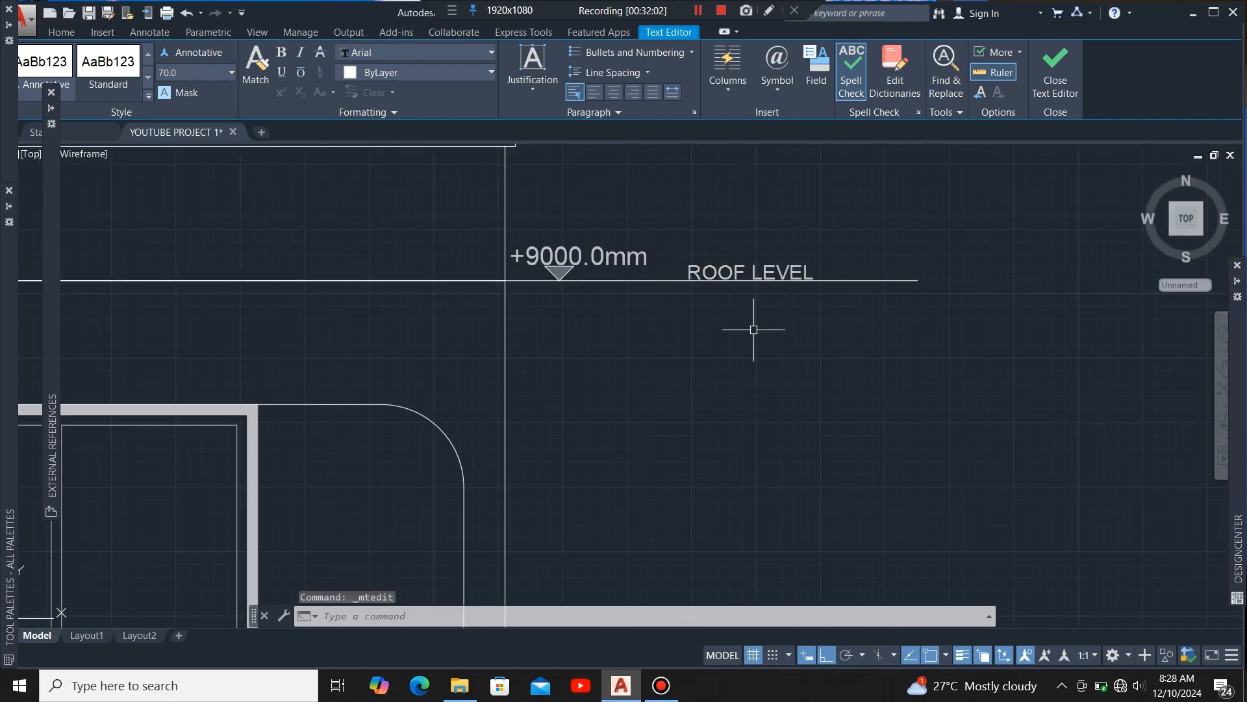
Step: Copy the +9000.0mm, +6000.0mm, +3000.0mm and +0.0mm texts with their triangles horizontally from the elevation's right side to the left ends of the level lines
scroll(891, 271, down, 3)
scroll(708, 210, down, 3)
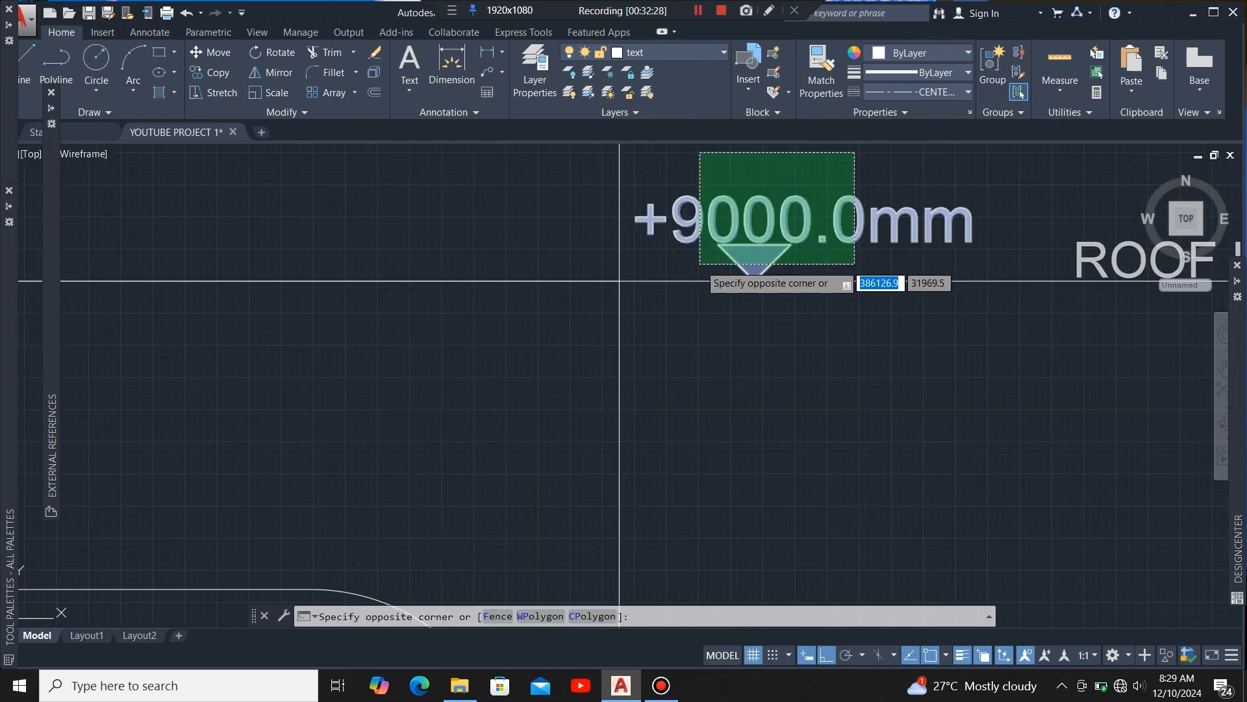
click(705, 273)
scroll(760, 169, down, 3)
scroll(689, 219, down, 3)
scroll(747, 354, up, 5)
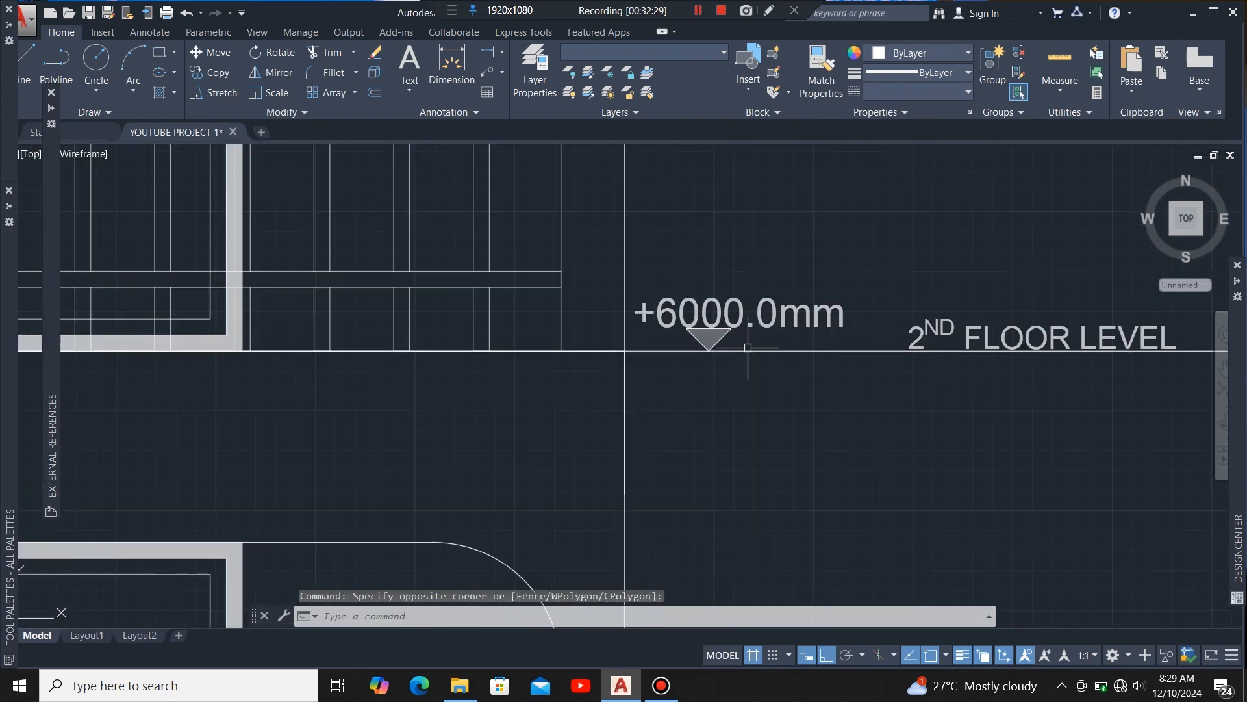
click(779, 231)
click(679, 291)
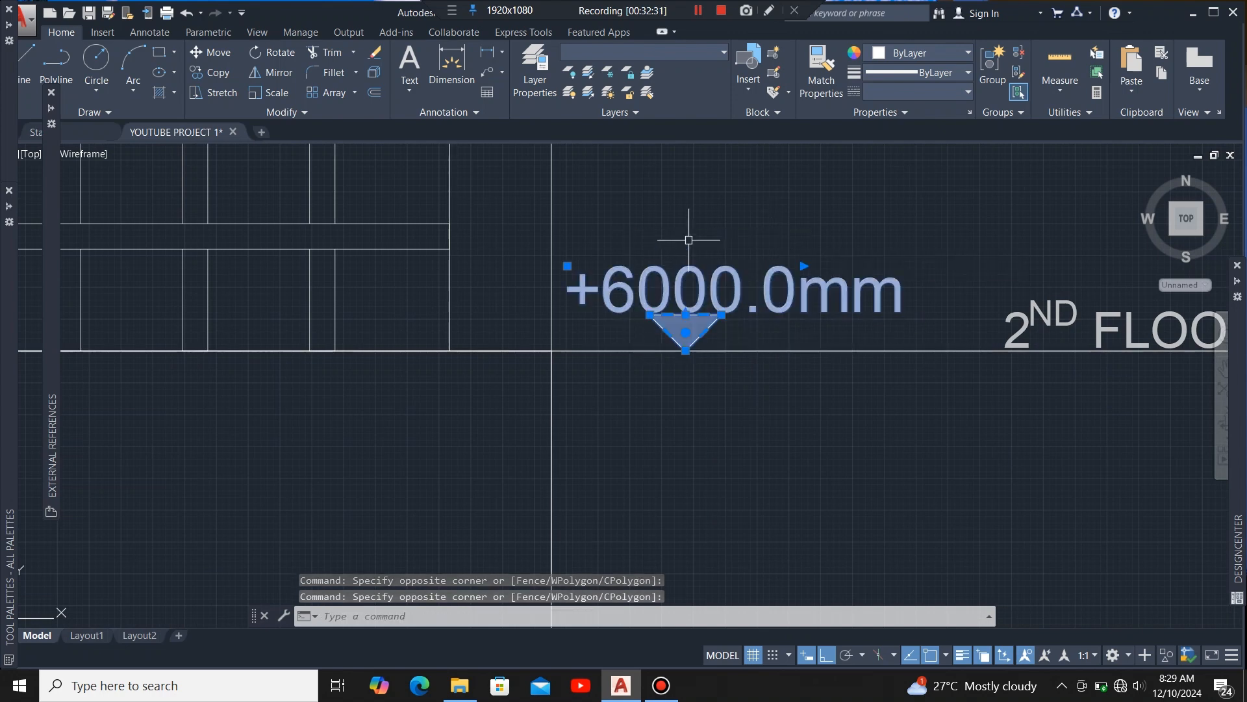
scroll(690, 254, down, 5)
scroll(719, 503, up, 3)
scroll(719, 502, up, 4)
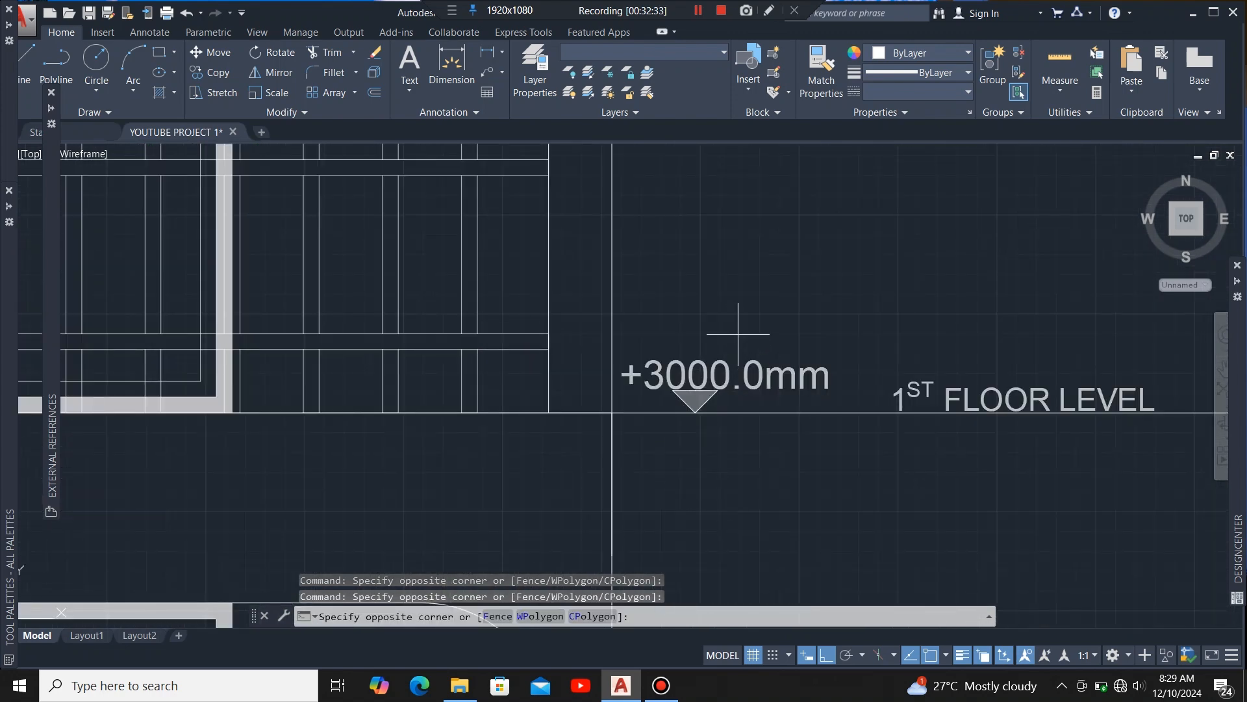
click(676, 413)
scroll(718, 403, down, 4)
scroll(725, 463, up, 4)
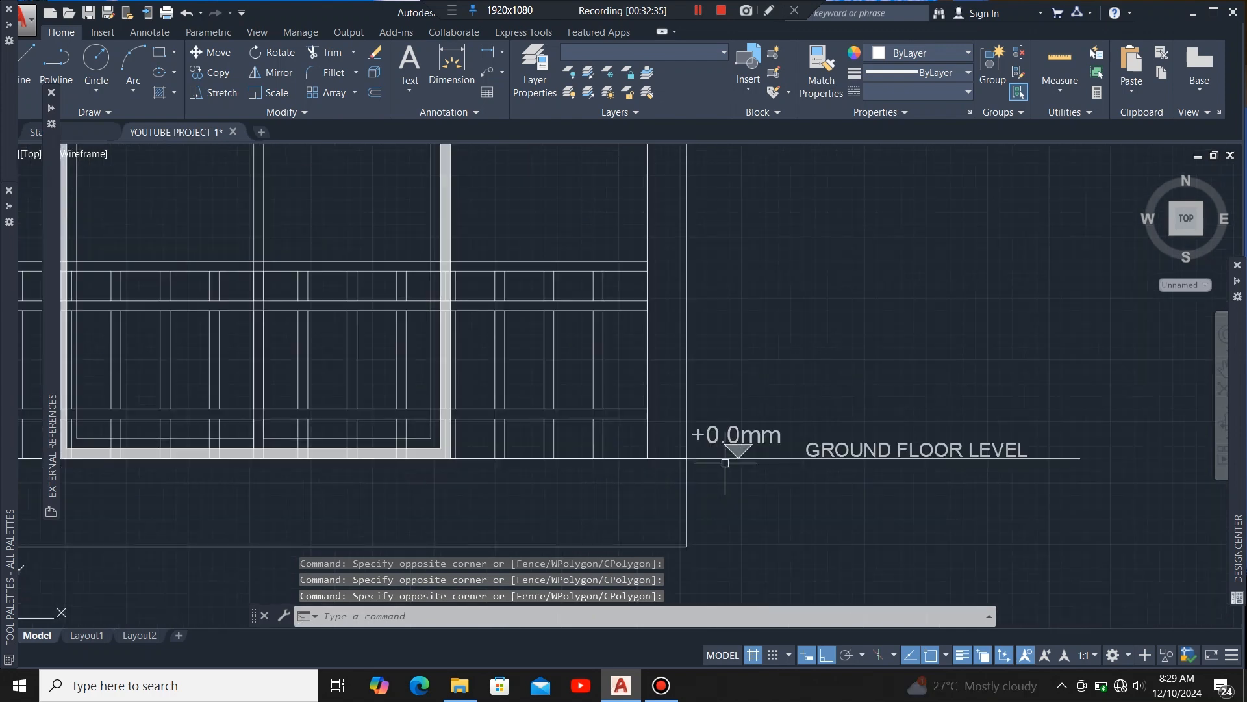
scroll(744, 442, up, 5)
click(634, 544)
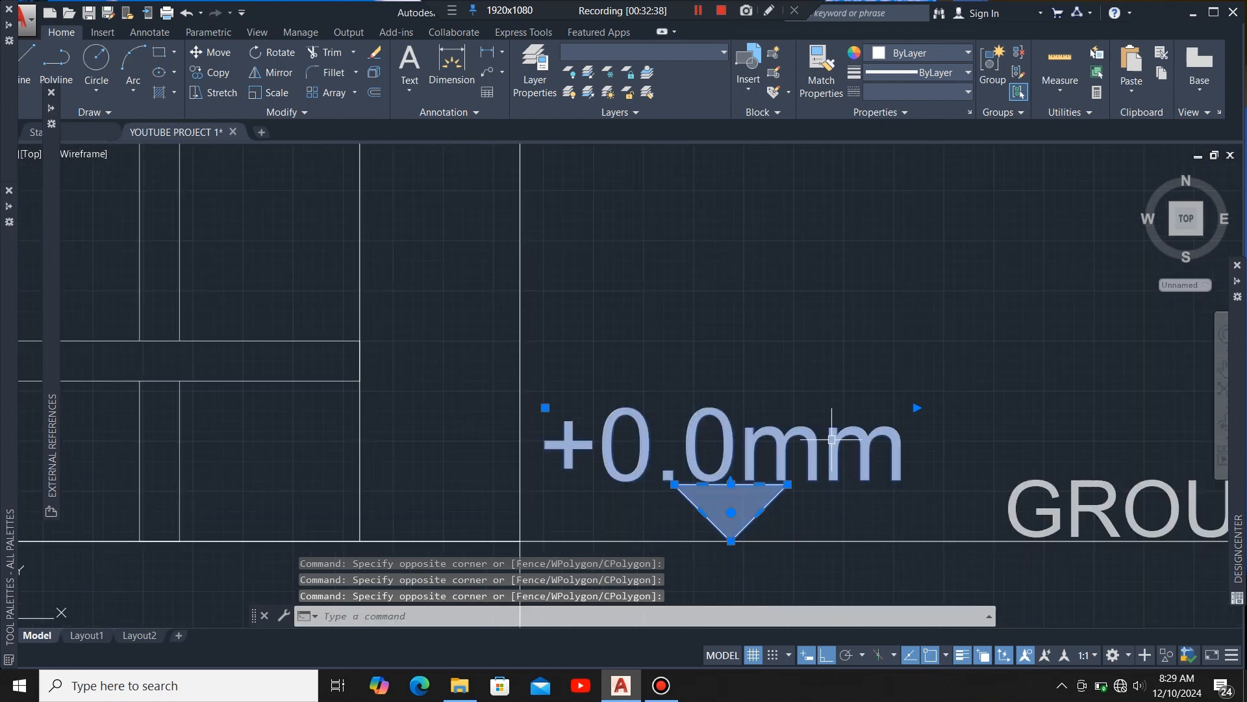
scroll(838, 448, down, 6)
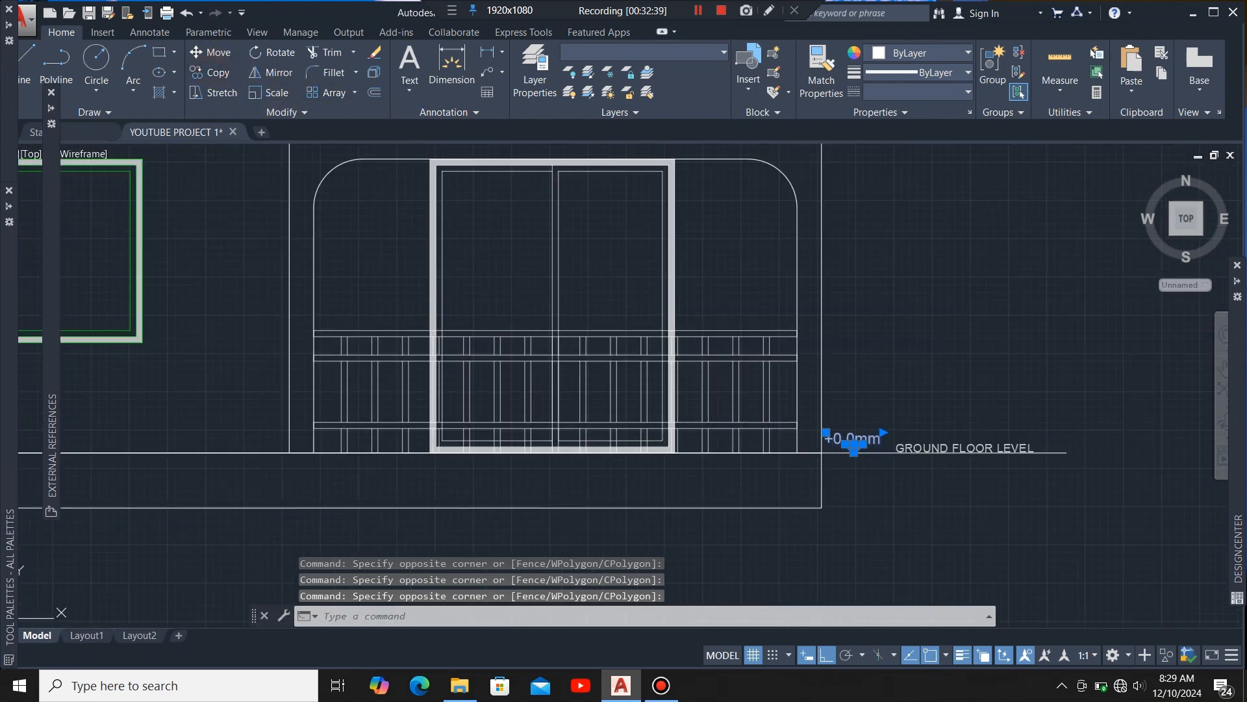
click(217, 72)
scroll(870, 477, up, 6)
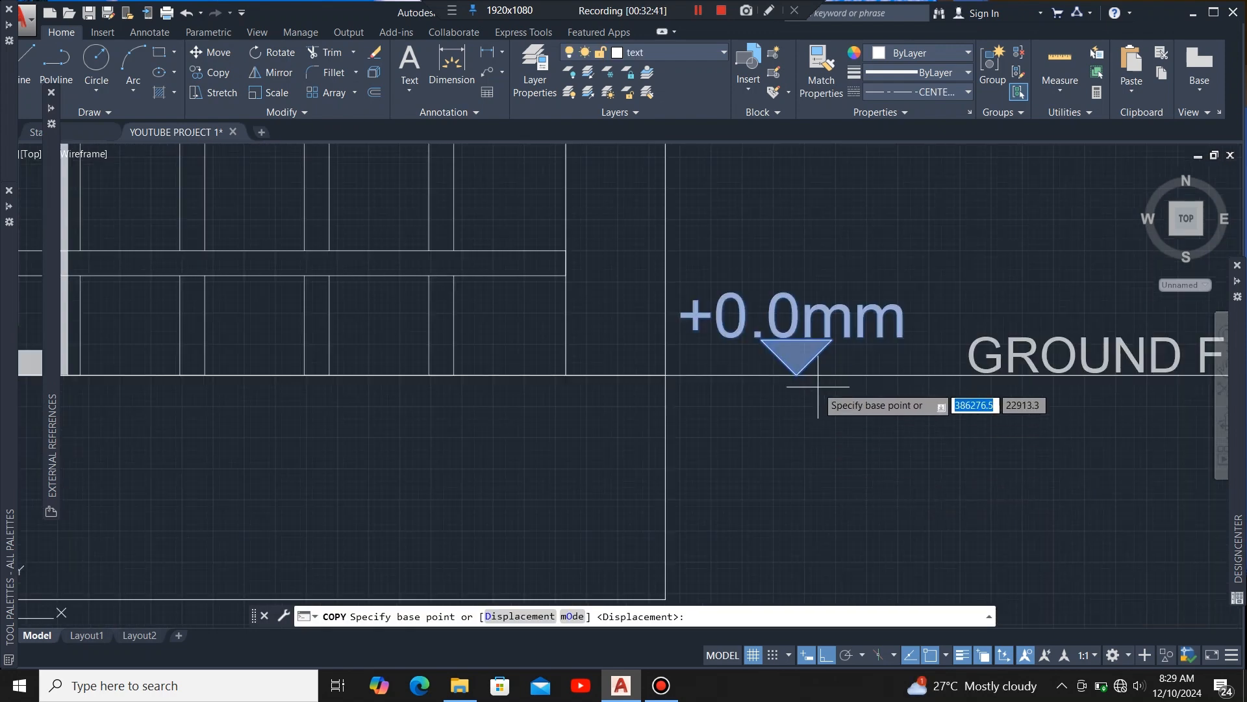
click(797, 375)
scroll(1017, 374, down, 5)
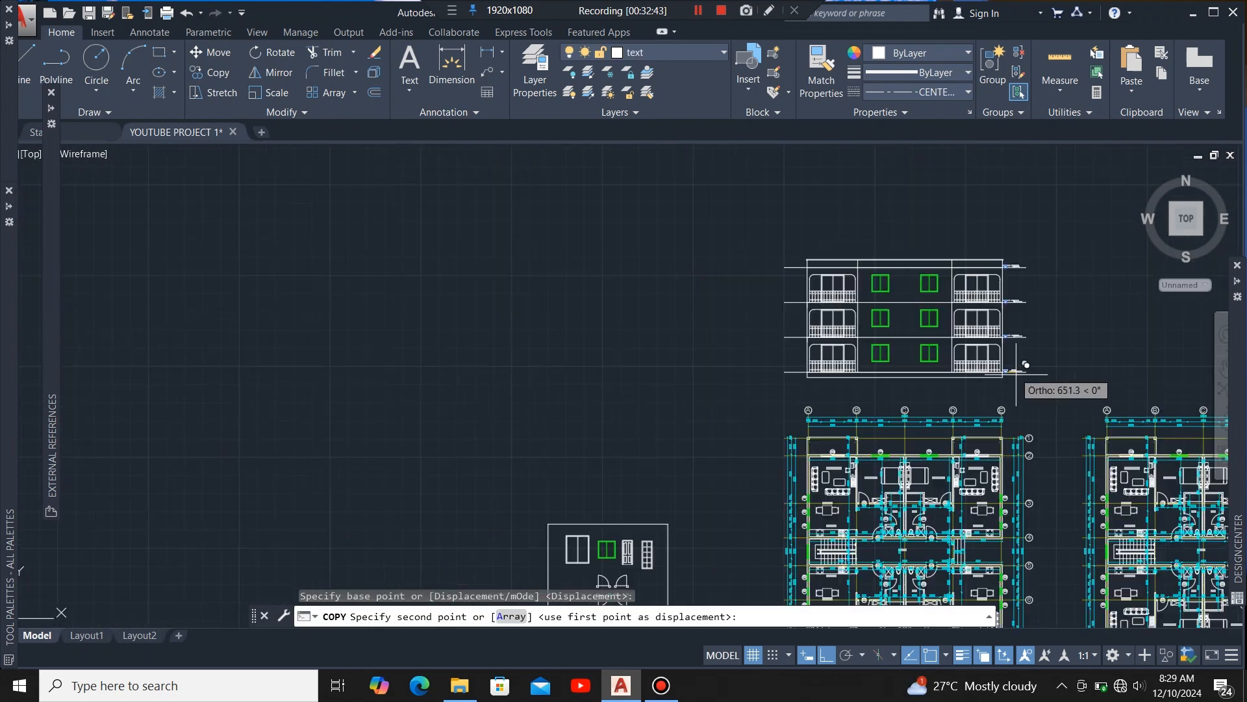
scroll(888, 381, up, 7)
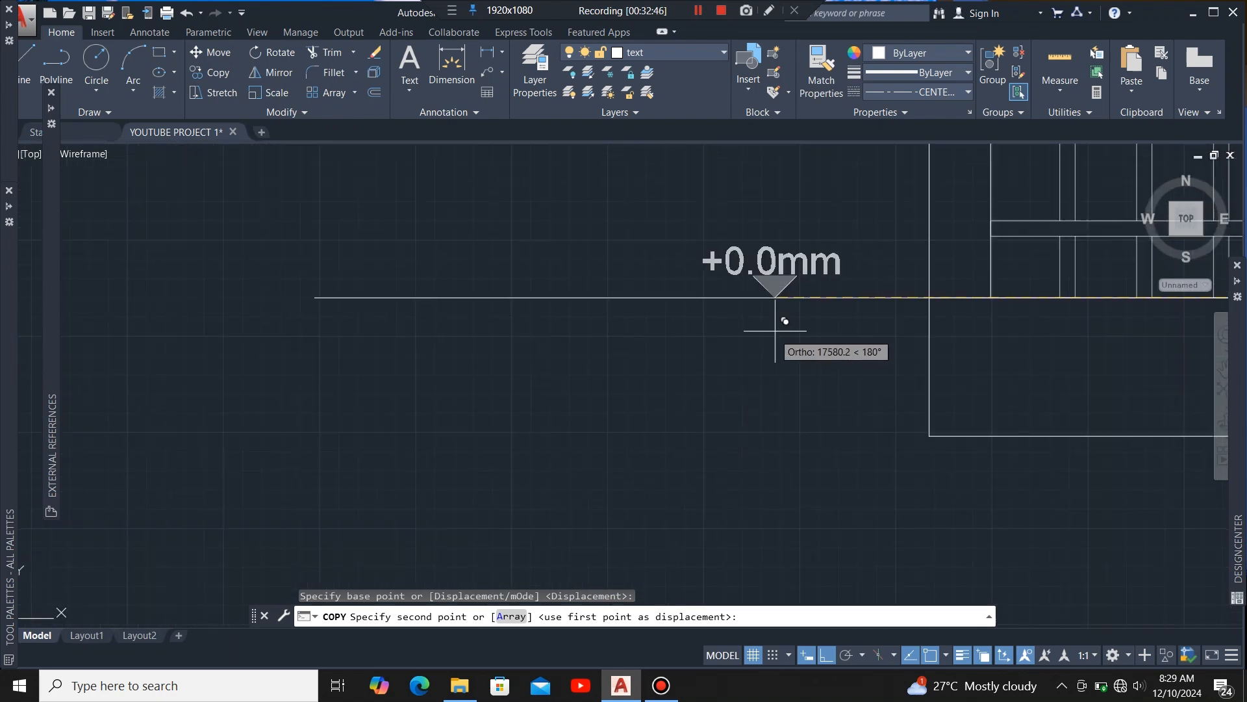
scroll(715, 325, down, 5)
scroll(695, 349, up, 6)
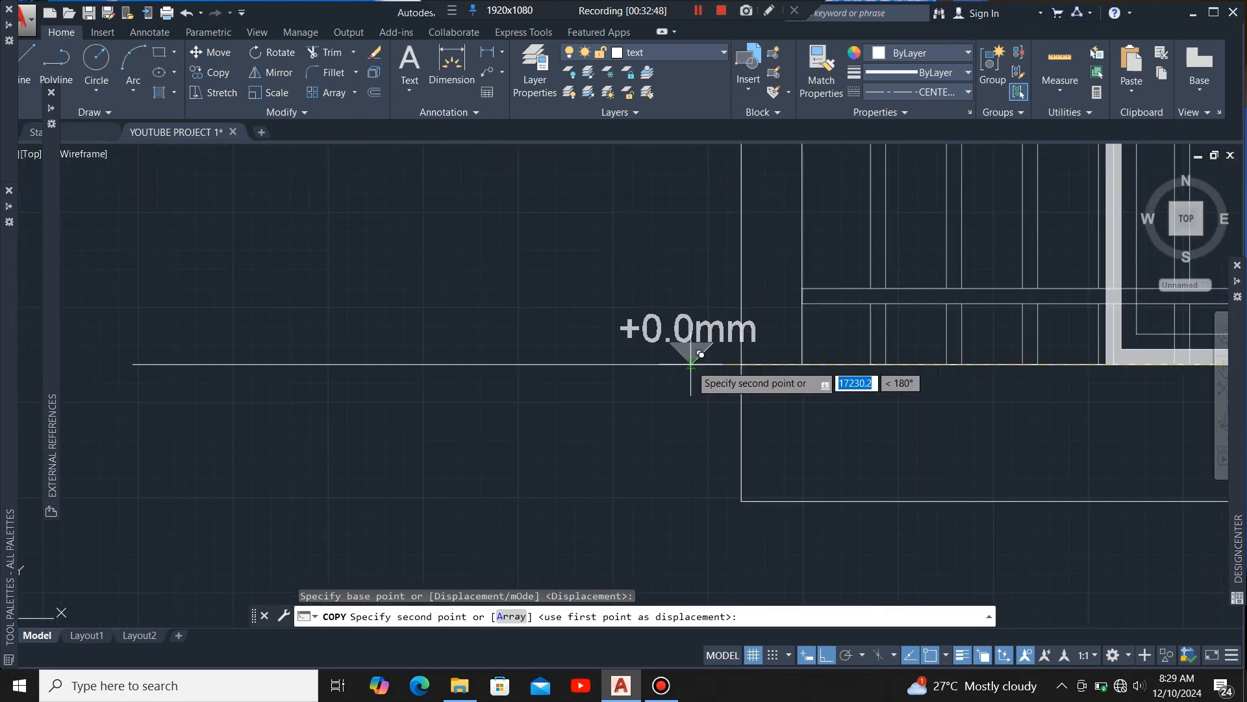
click(649, 354)
scroll(734, 455, down, 5)
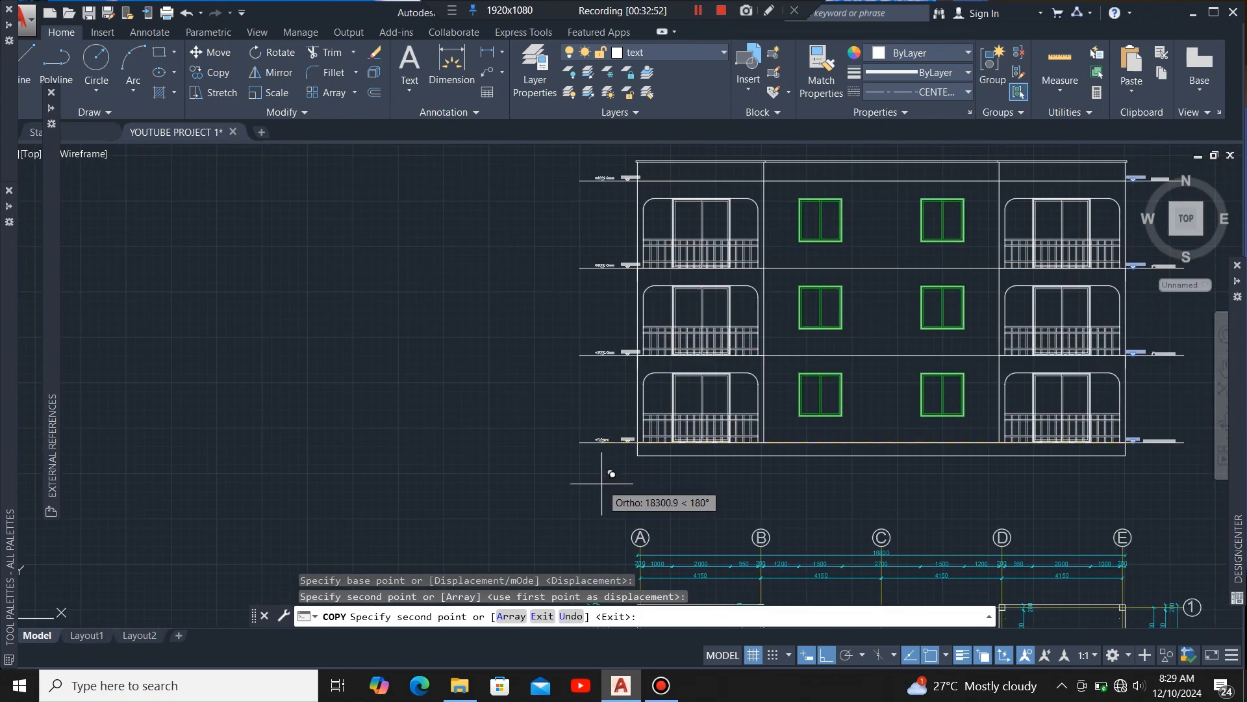
key(Escape)
Step: Move the four elevation texts and triangles on the building's left side about 130 mm further left, away from the wall
scroll(643, 351, up, 6)
click(598, 284)
scroll(599, 437, down, 5)
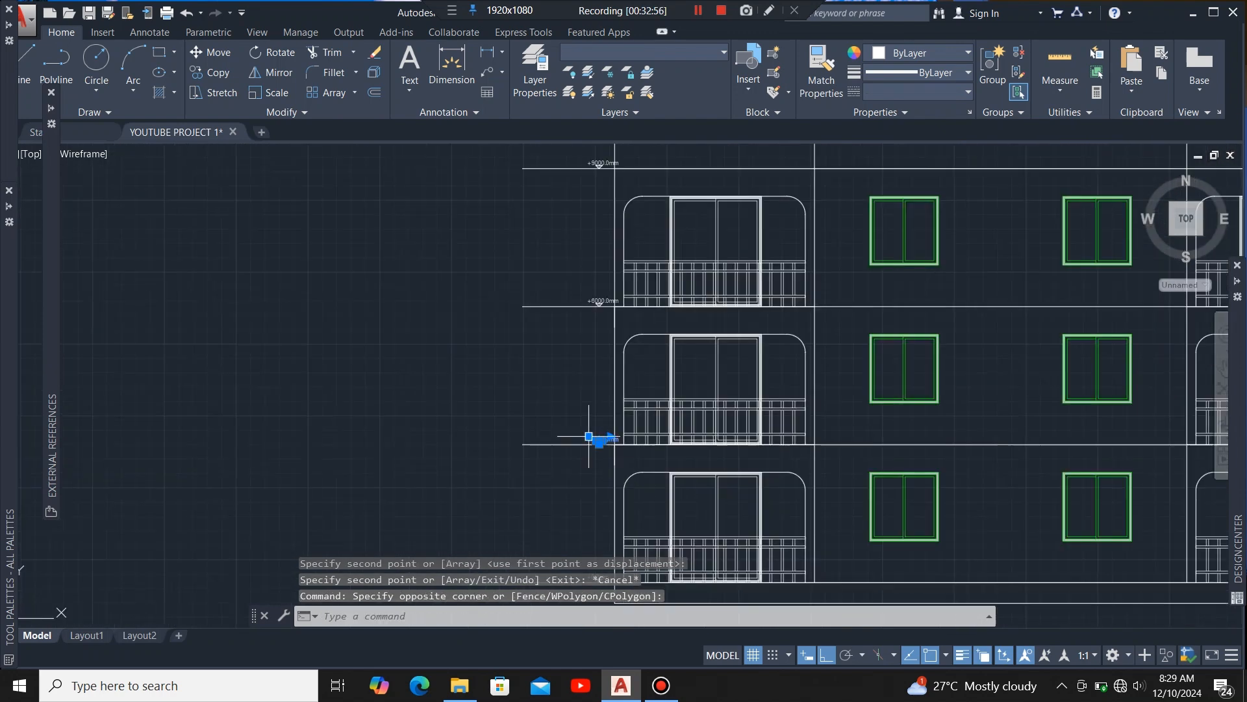
scroll(710, 270, up, 5)
click(600, 318)
scroll(584, 388, down, 5)
scroll(594, 234, up, 5)
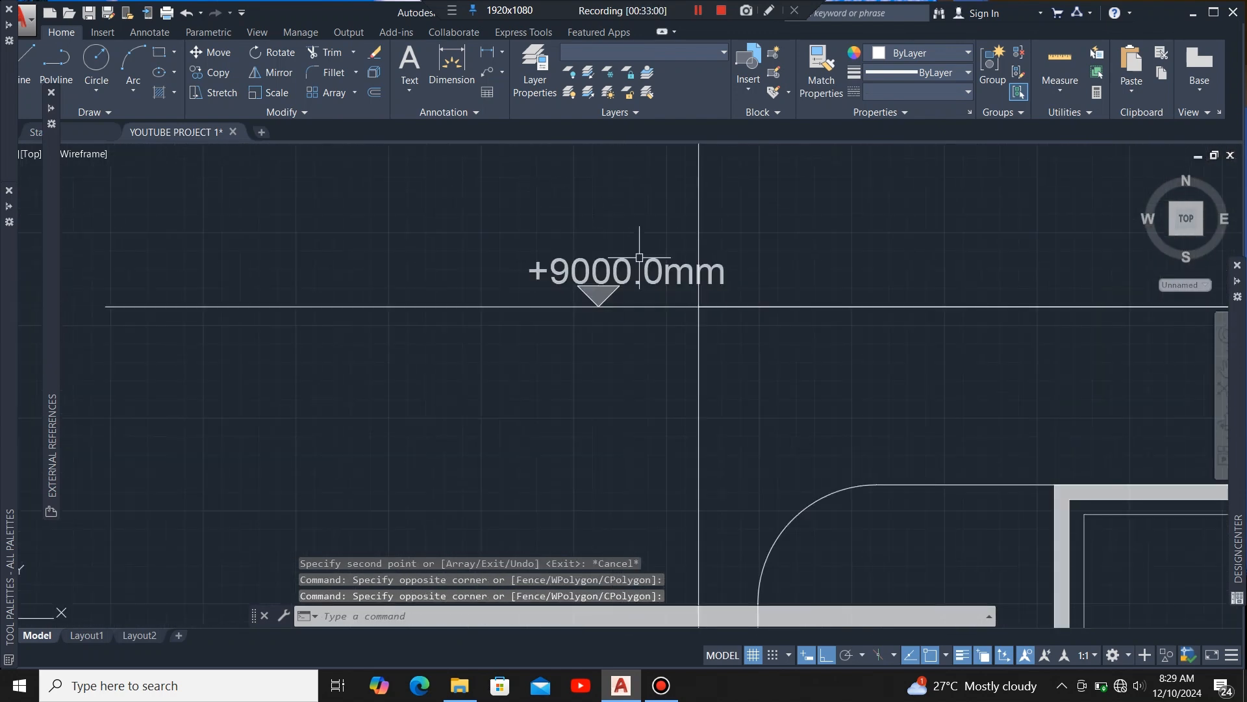
click(652, 235)
click(569, 297)
scroll(629, 479, down, 5)
scroll(712, 412, up, 5)
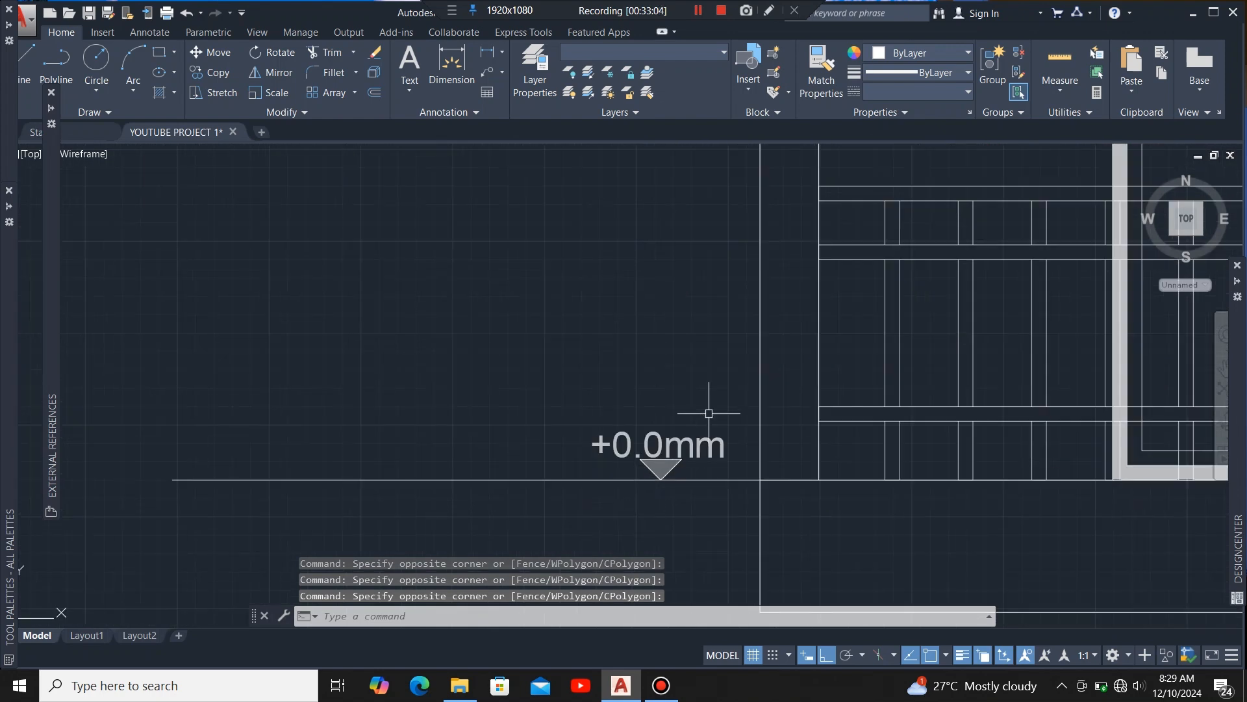
scroll(713, 411, down, 5)
scroll(670, 256, up, 5)
scroll(670, 255, up, 4)
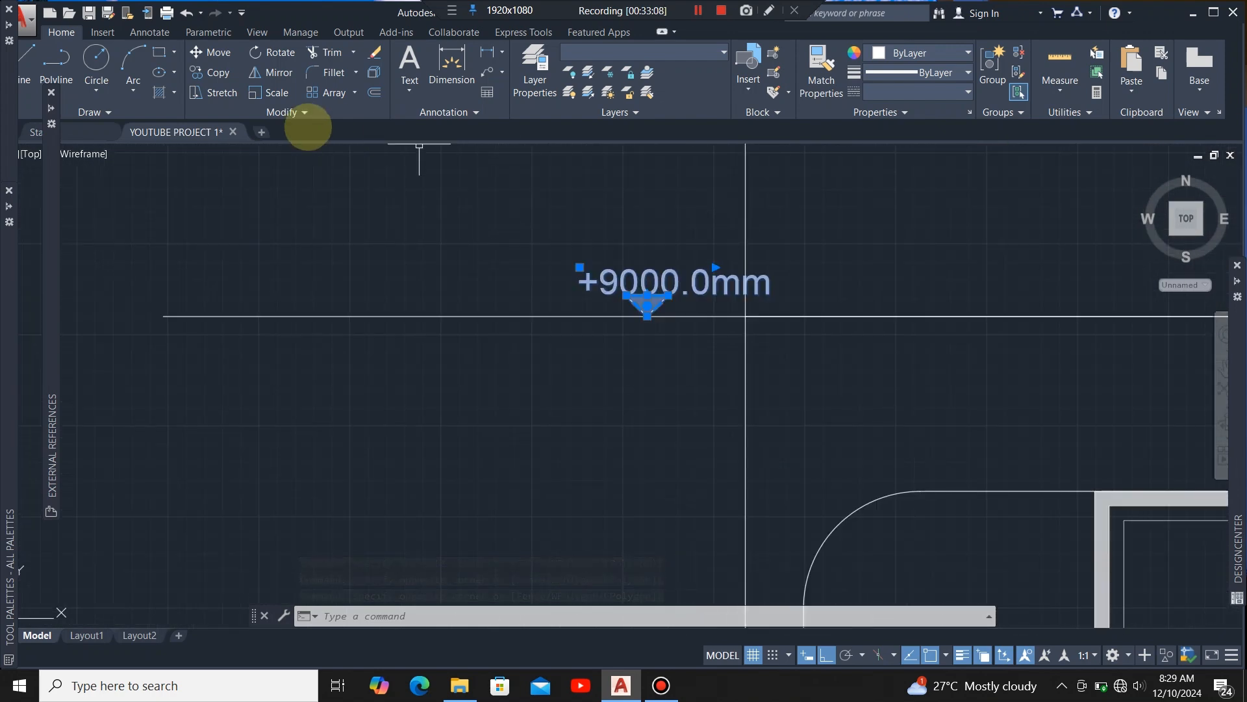
click(214, 51)
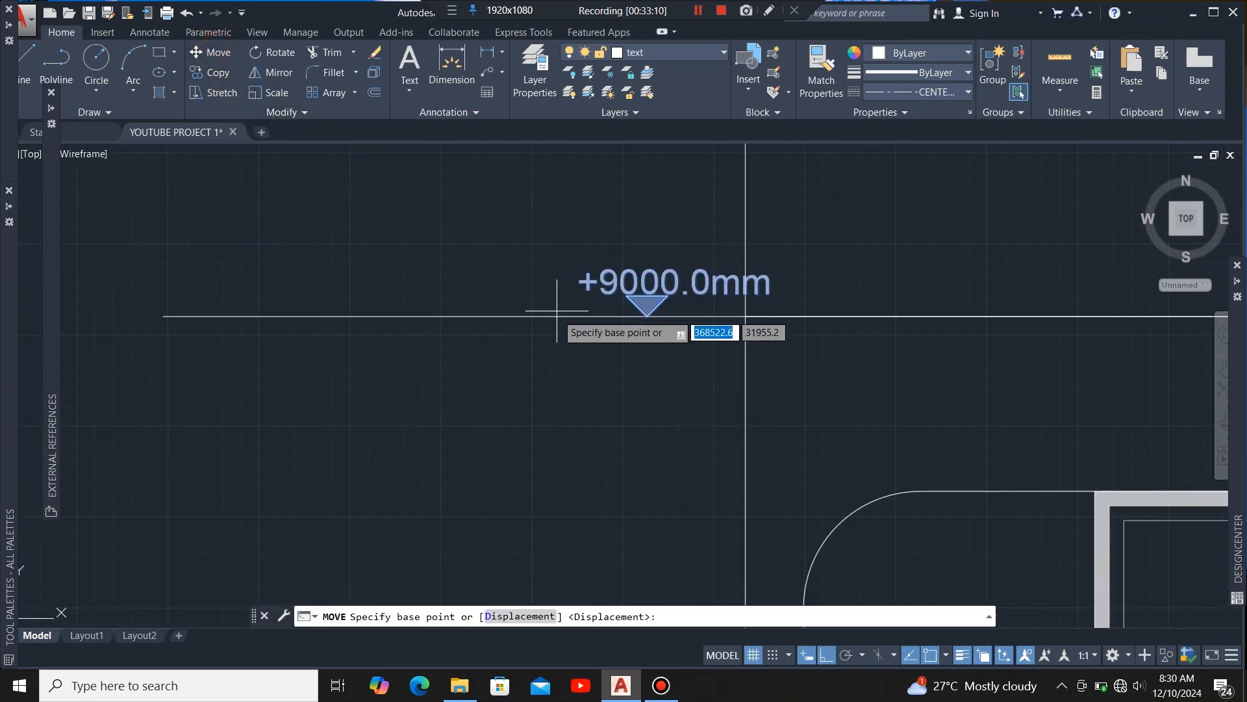
scroll(647, 317, up, 4)
click(652, 313)
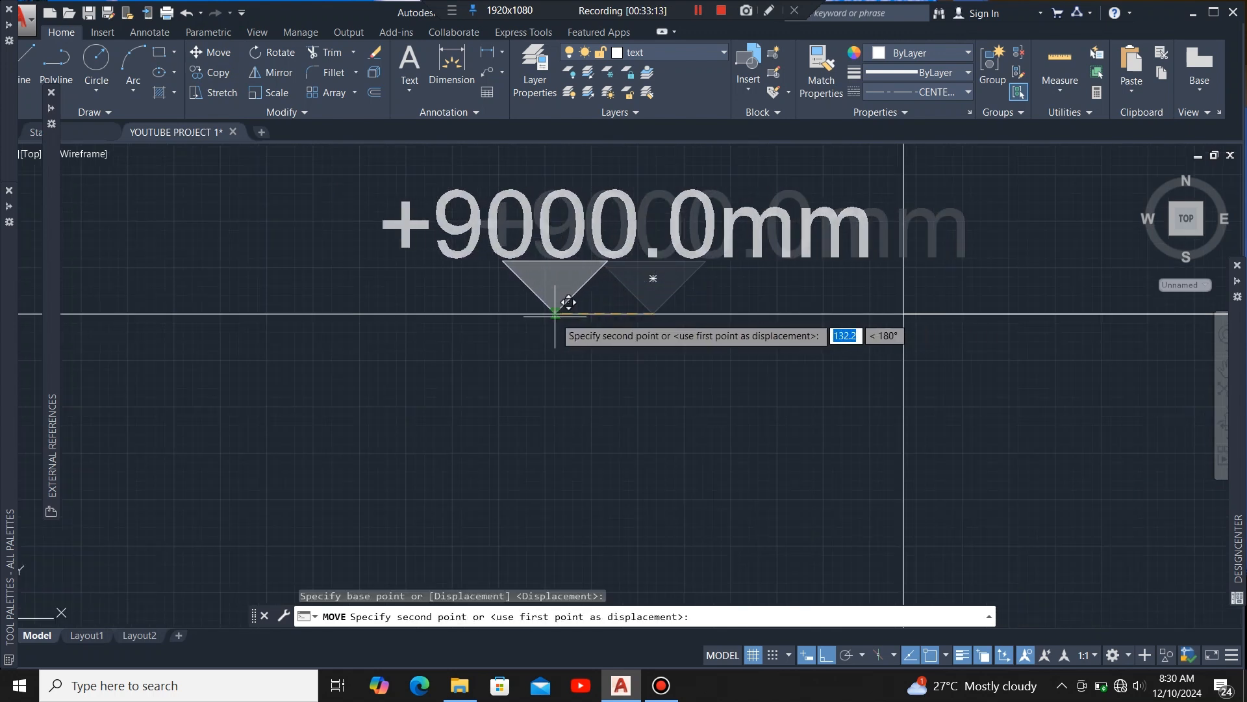
click(553, 314)
scroll(592, 265, down, 4)
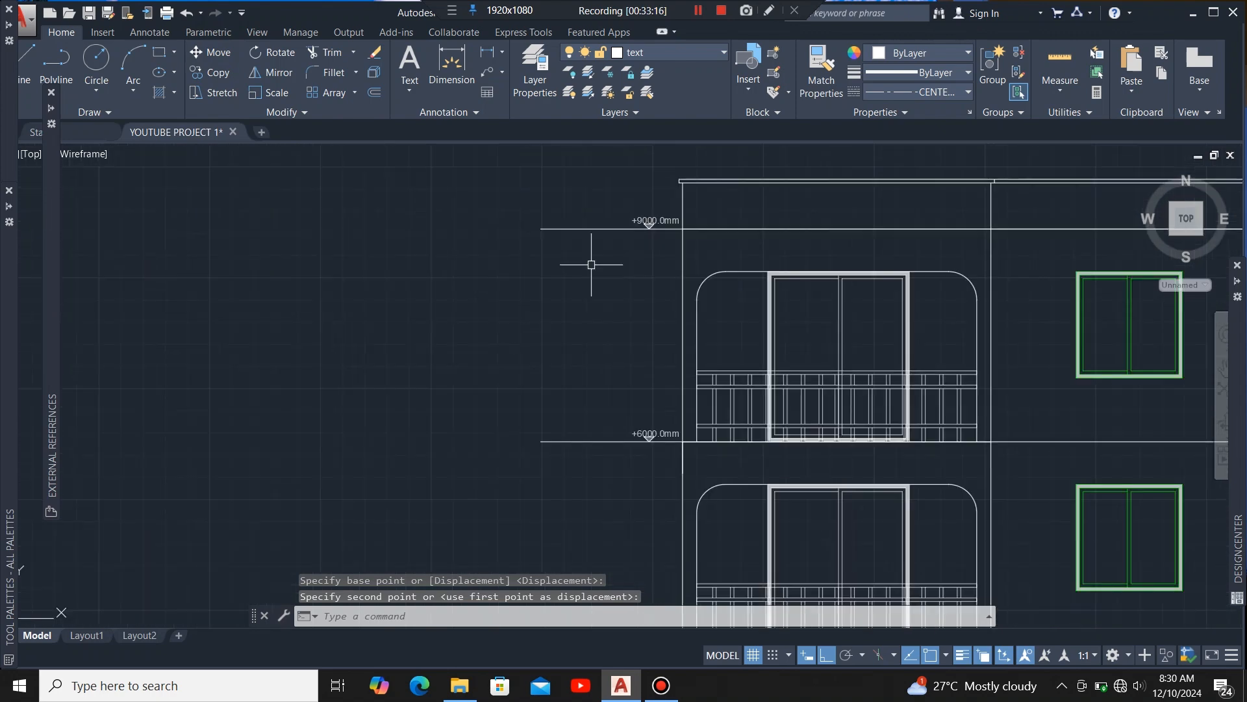
Step: Copy the four level name labels from the right side to the left, from the right wall and roof line intersection to the roof line's left end
scroll(607, 258, down, 2)
scroll(692, 220, up, 4)
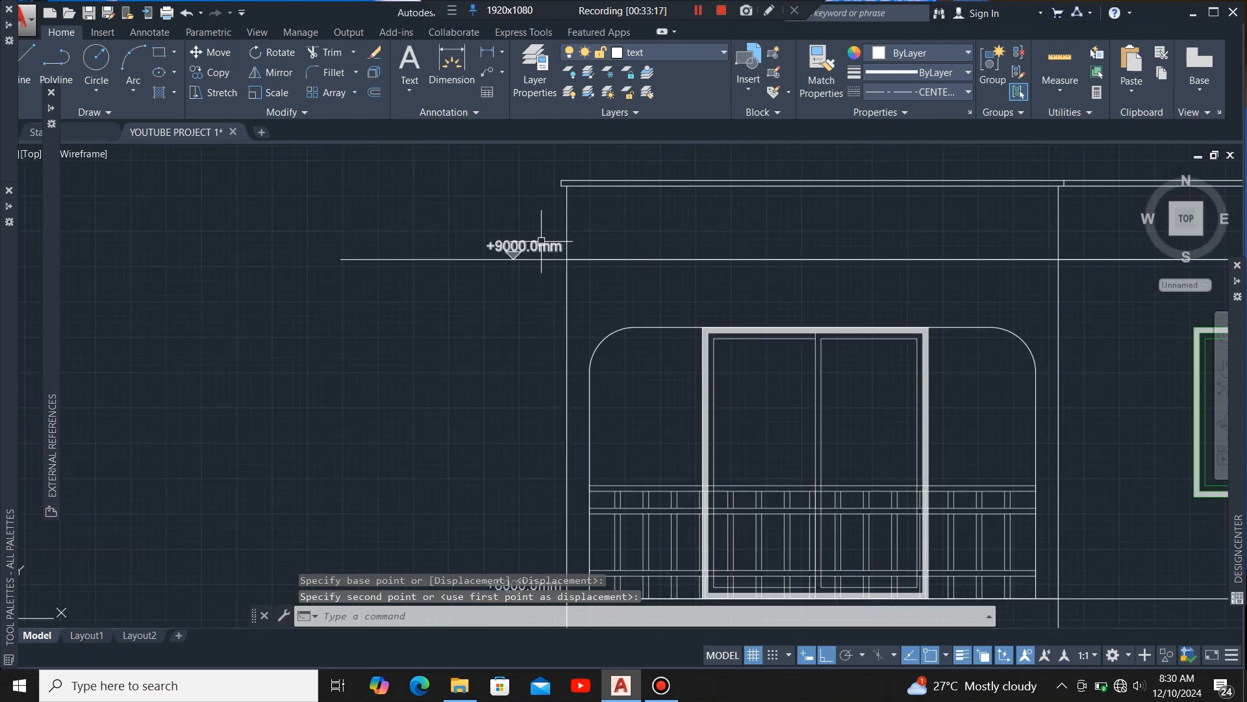
scroll(541, 241, down, 4)
scroll(480, 230, up, 2)
scroll(398, 264, down, 6)
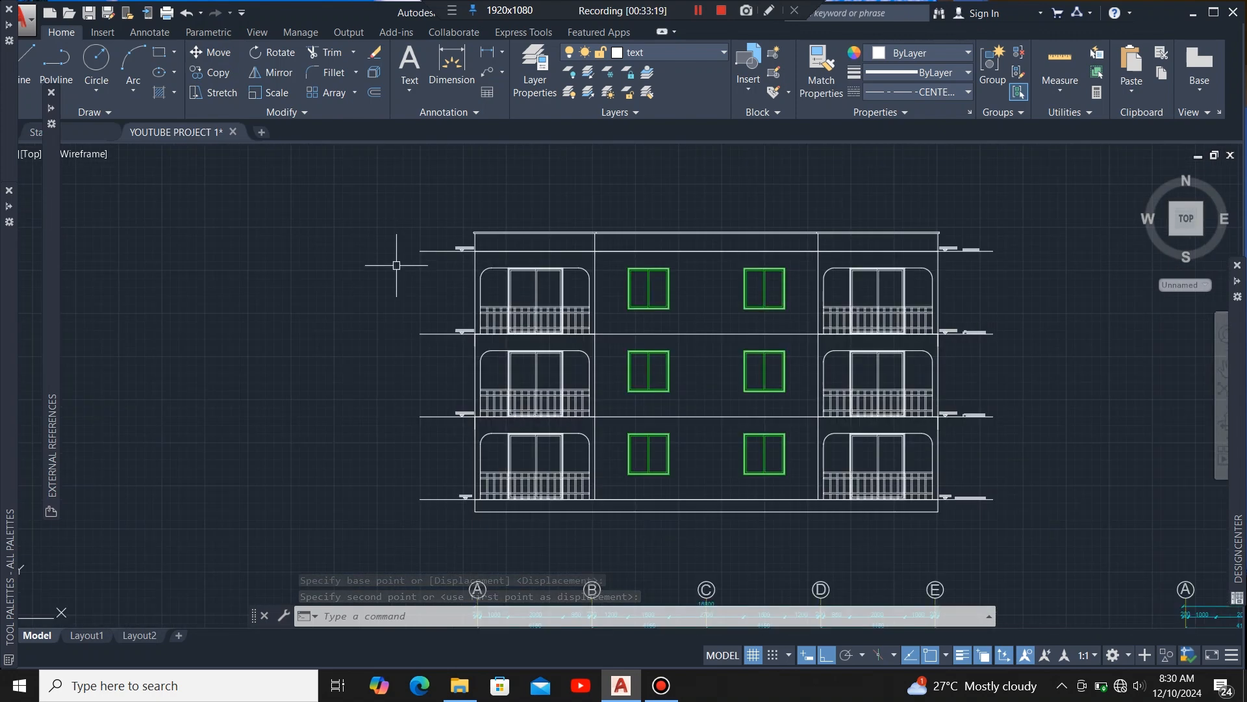
scroll(582, 256, up, 4)
scroll(686, 305, up, 5)
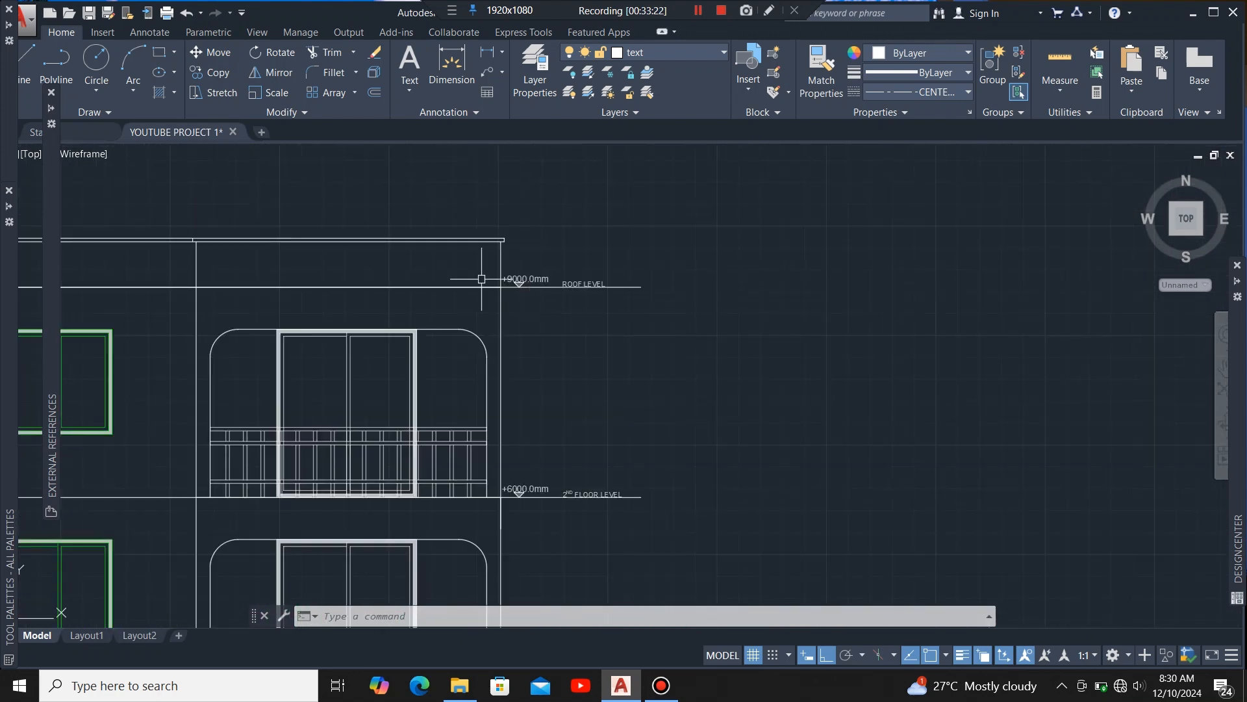
click(712, 295)
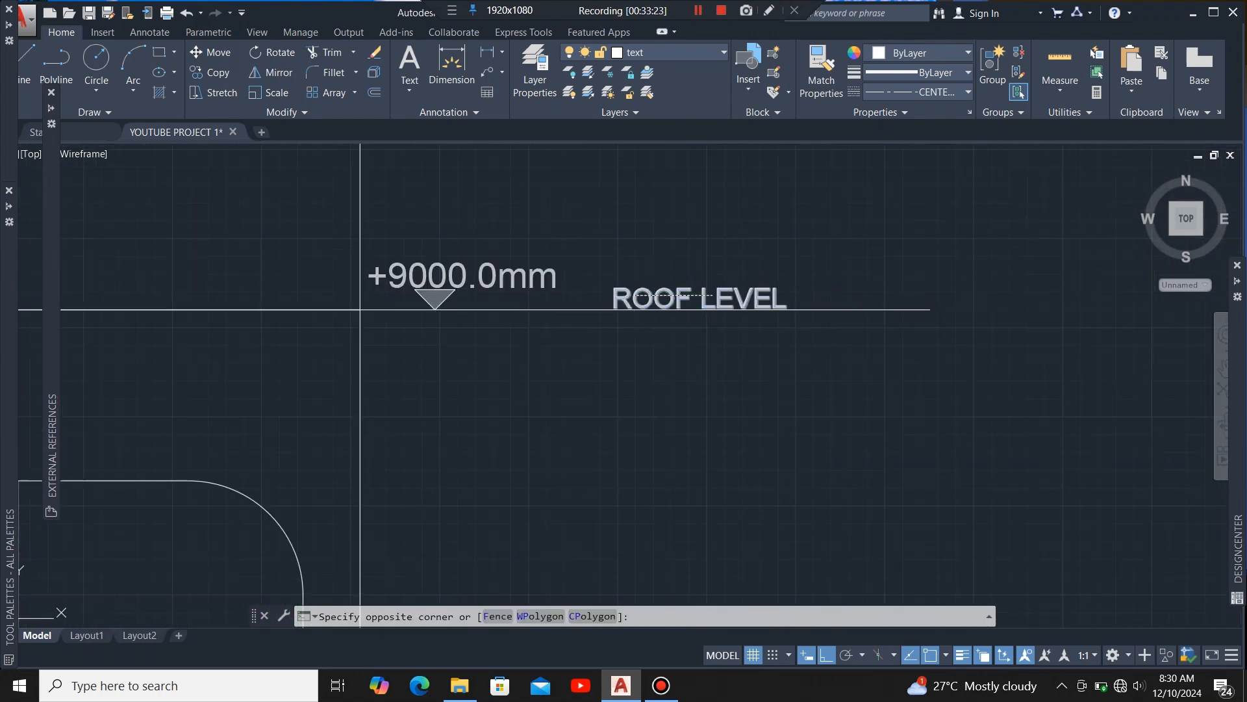
click(651, 286)
scroll(658, 285, down, 5)
scroll(669, 450, up, 5)
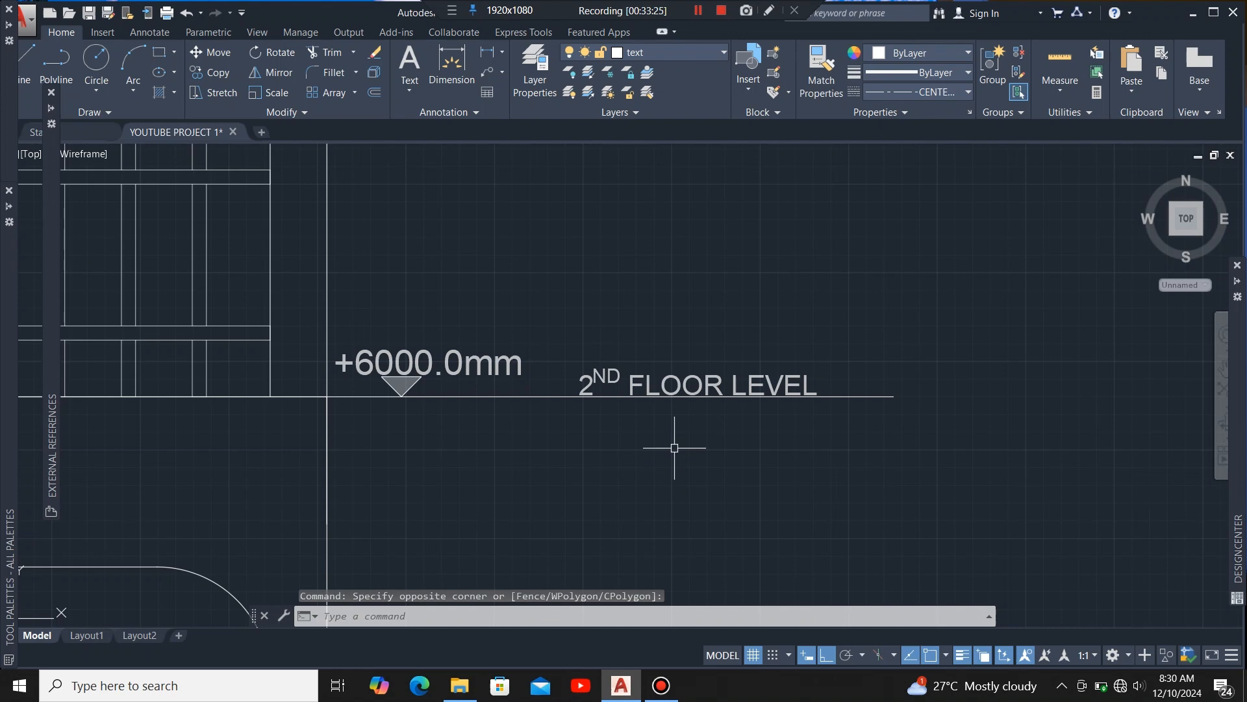
click(682, 388)
scroll(655, 273, down, 5)
scroll(661, 513, up, 5)
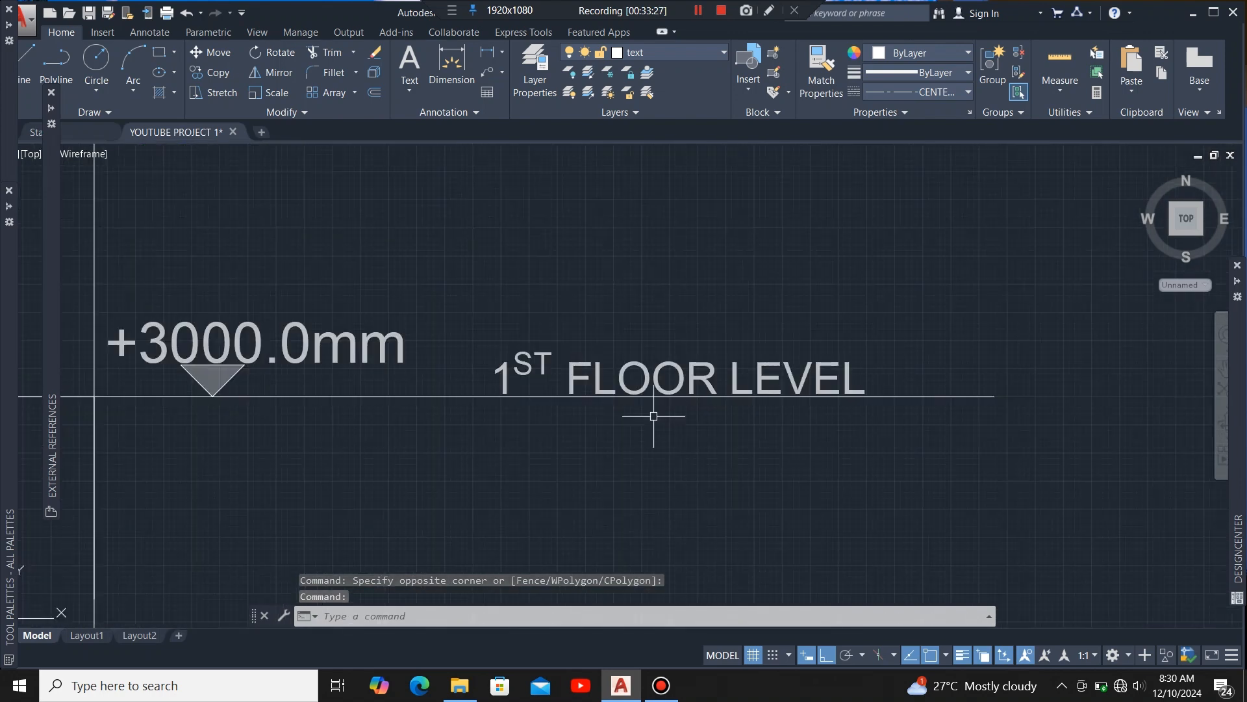
click(644, 365)
scroll(687, 250, down, 5)
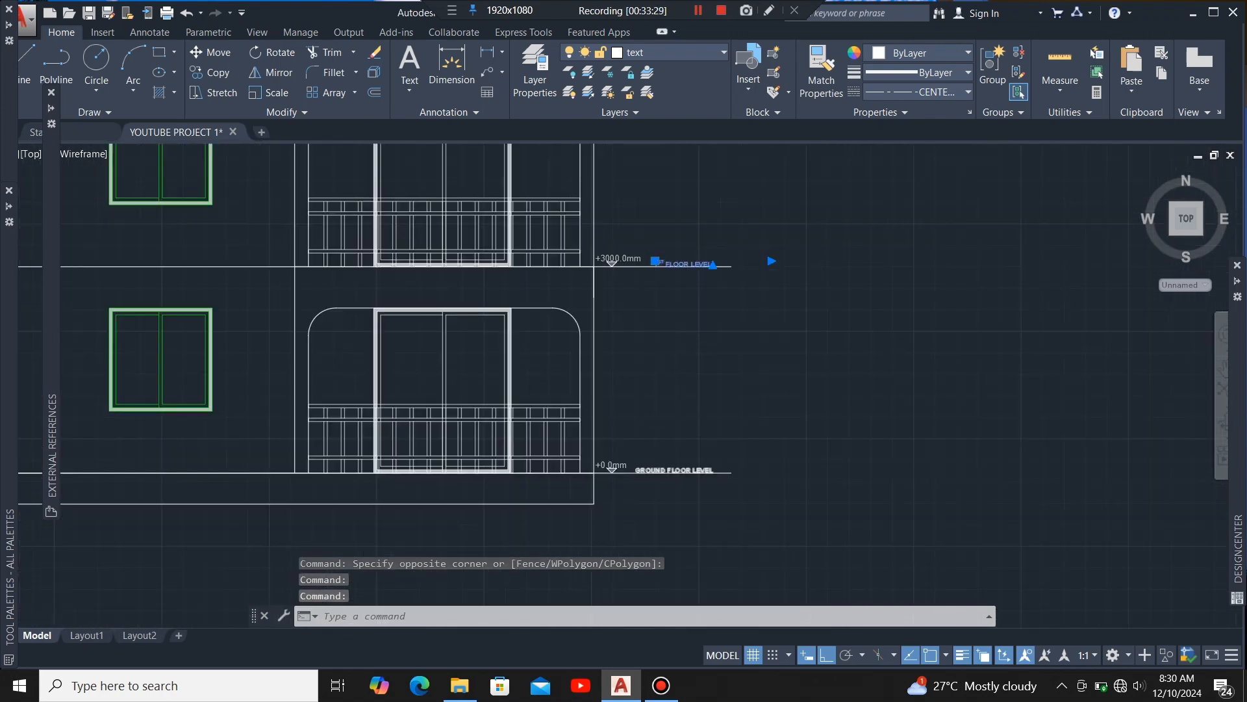
scroll(673, 477, up, 5)
click(682, 478)
scroll(736, 438, down, 5)
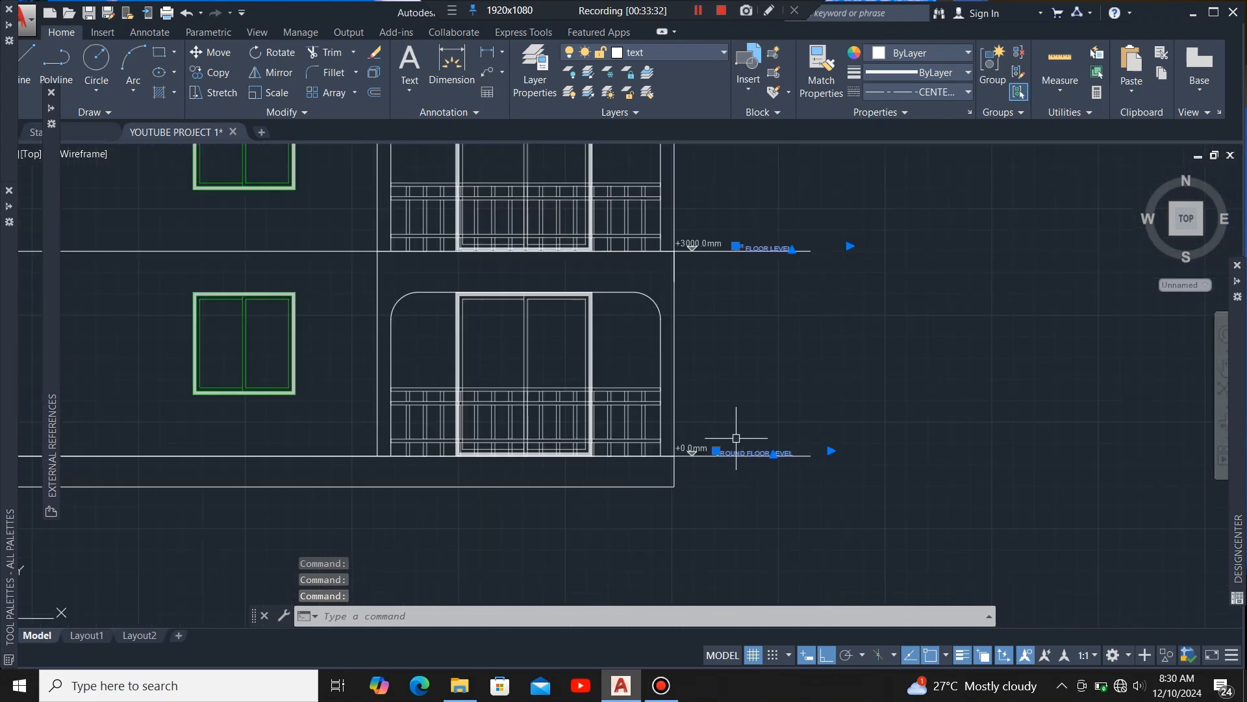
scroll(736, 439, down, 8)
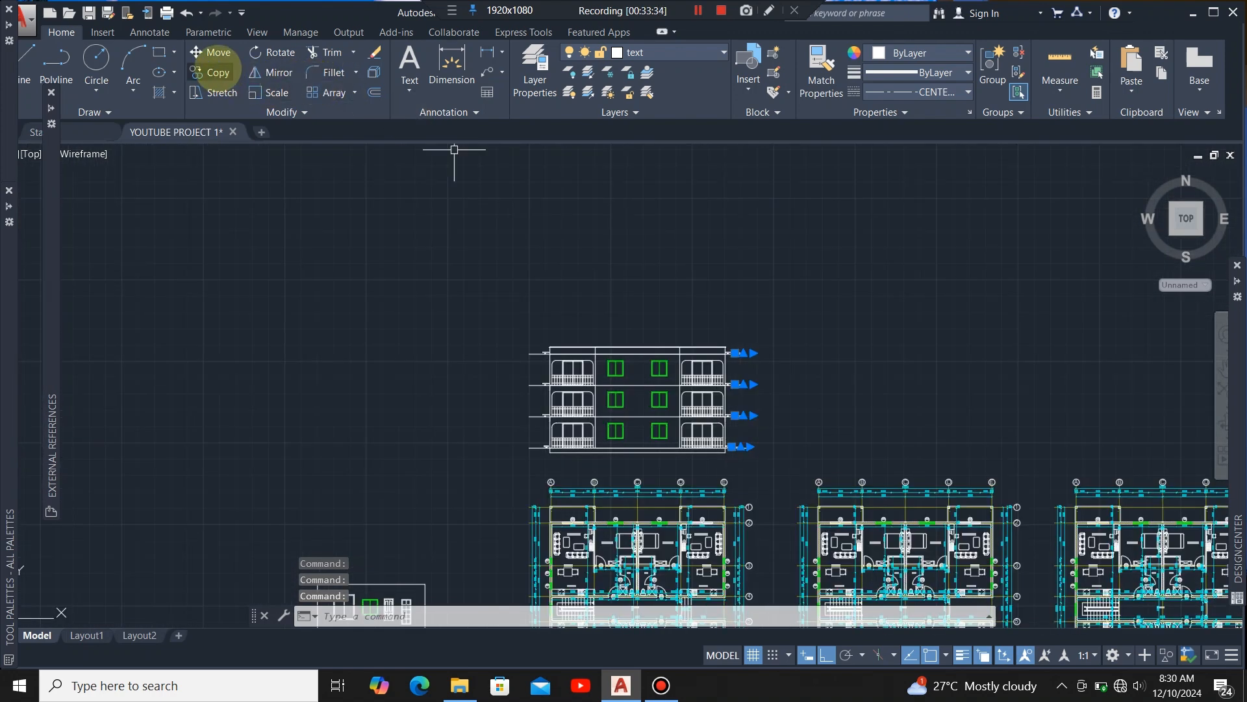
click(215, 72)
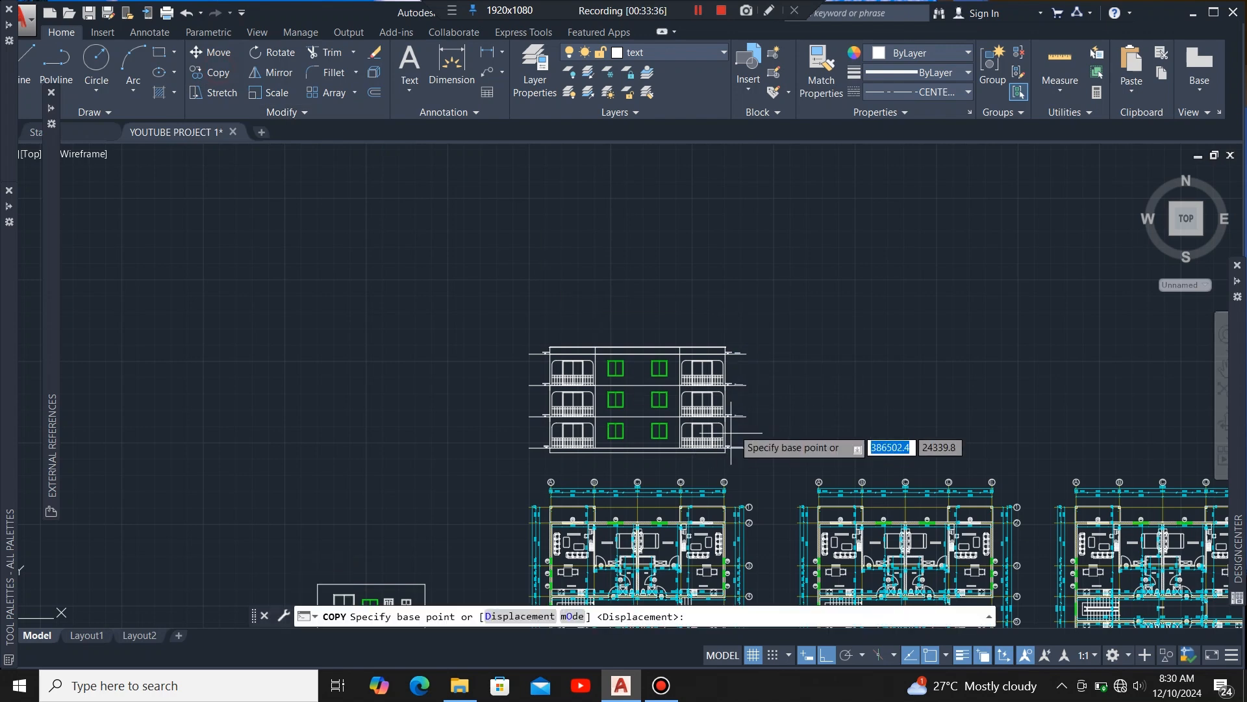
scroll(738, 370, up, 2)
scroll(731, 370, up, 8)
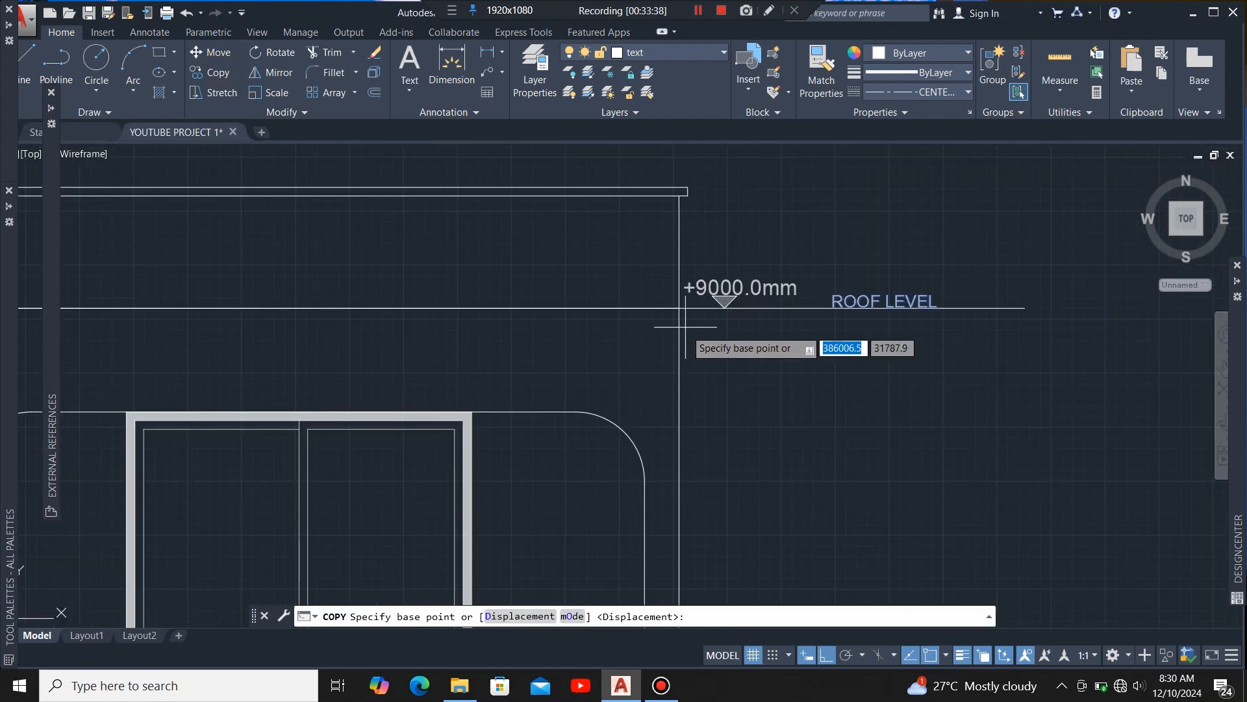
click(679, 308)
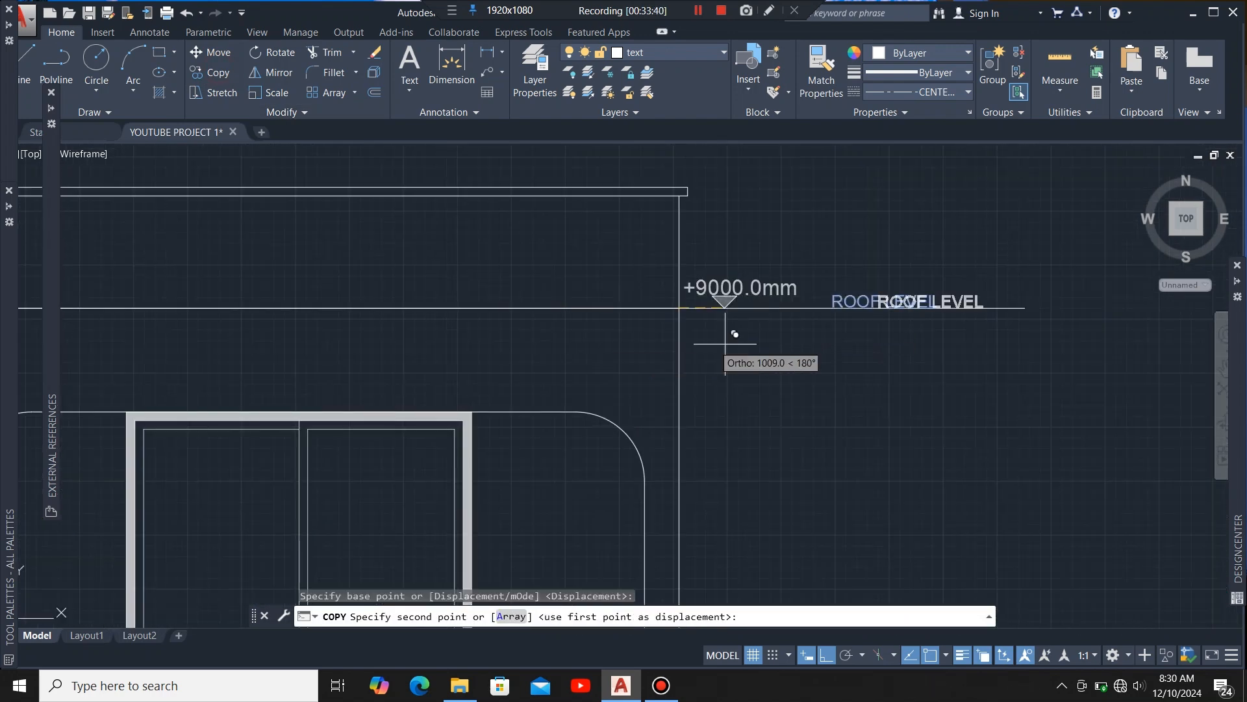
scroll(864, 341, down, 6)
scroll(717, 358, up, 4)
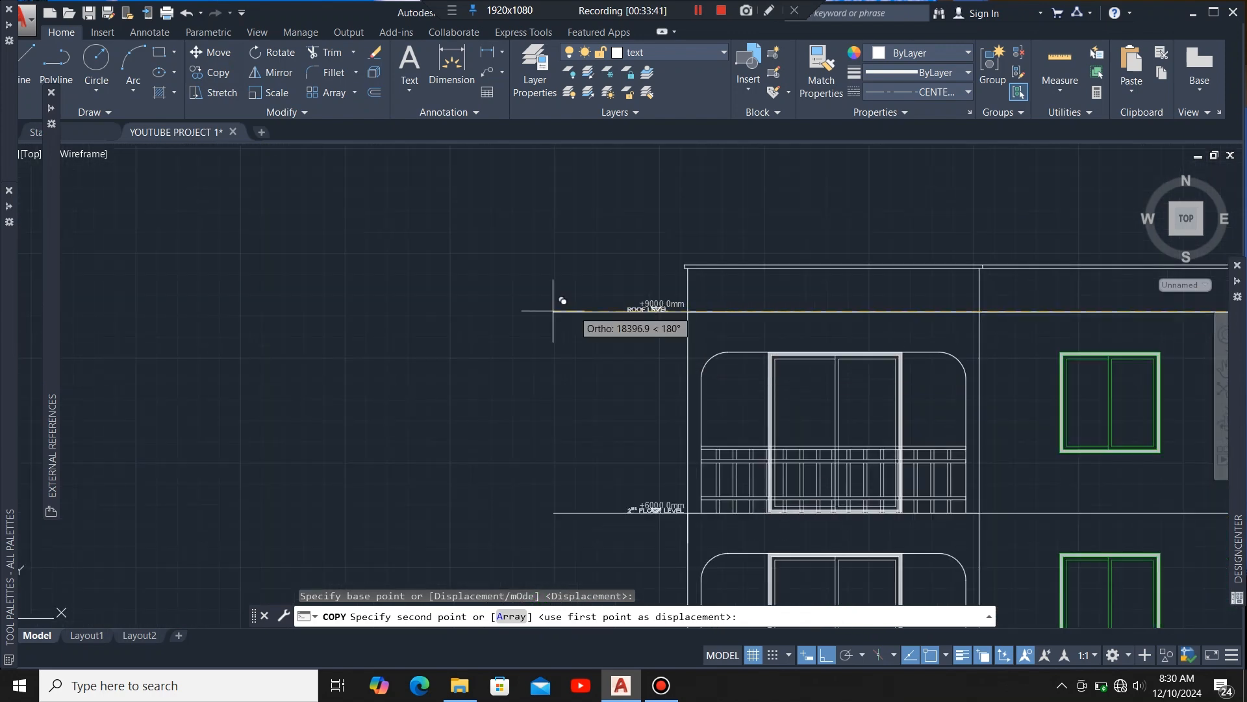
scroll(552, 306, up, 4)
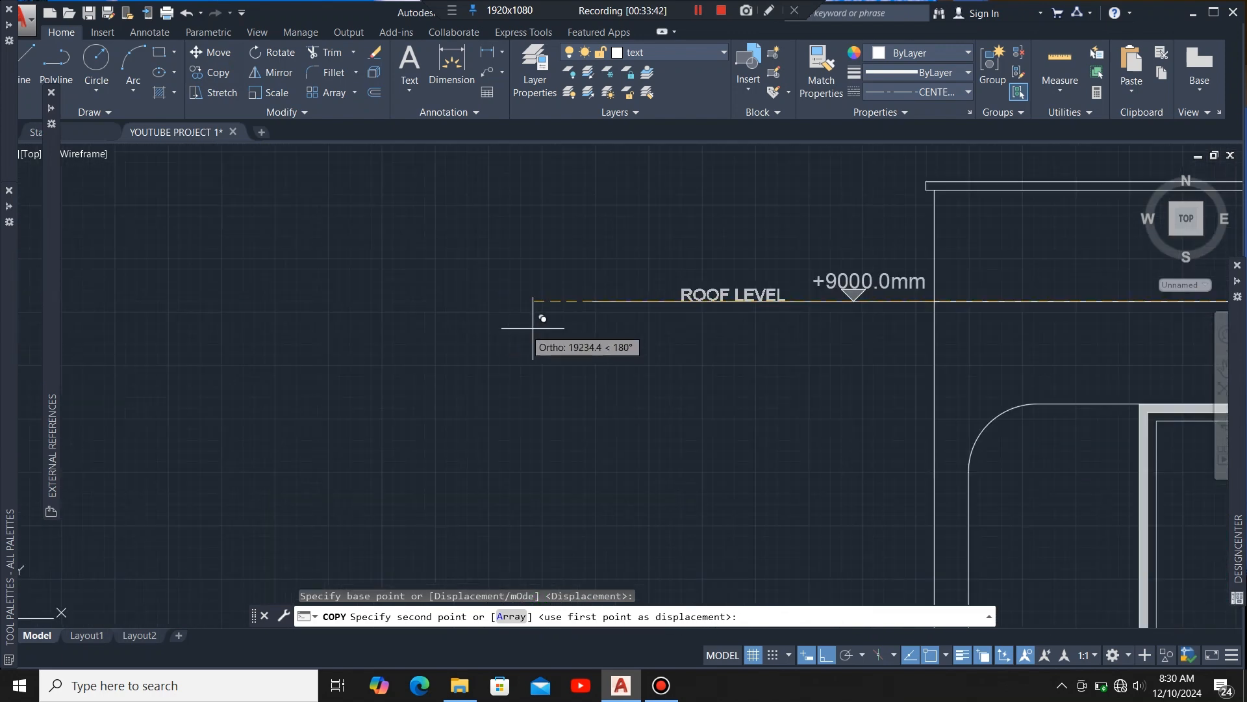
click(597, 300)
scroll(449, 332, down, 3)
key(Escape)
scroll(585, 318, up, 3)
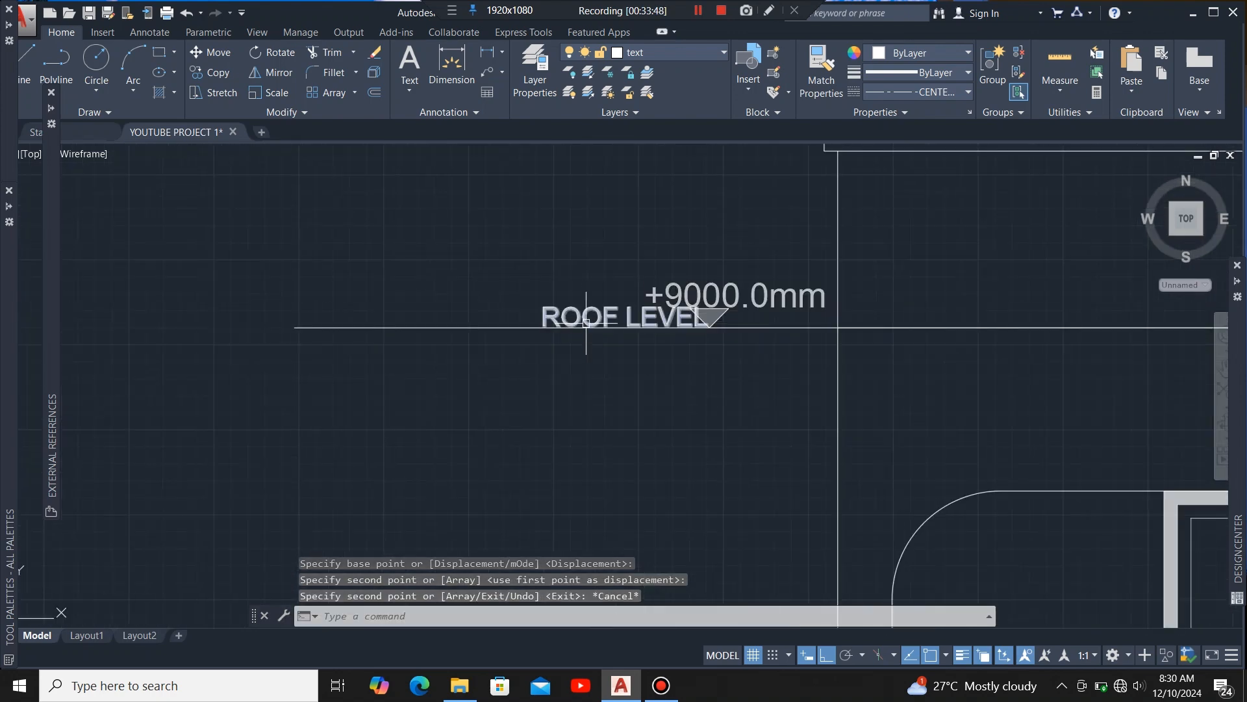
Step: Move the ROOF LEVEL label on the building's left side about 600 mm further left, clear of the +9000.0mm text and triangle
click(585, 315)
click(220, 51)
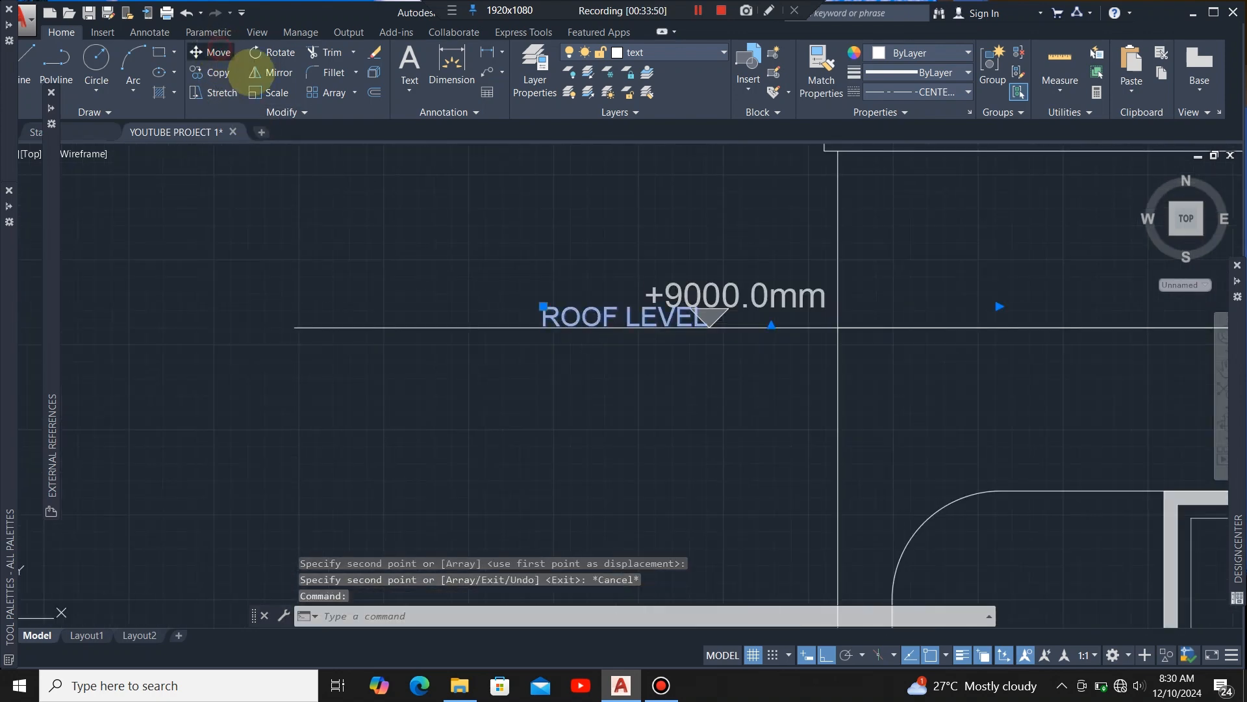
click(579, 255)
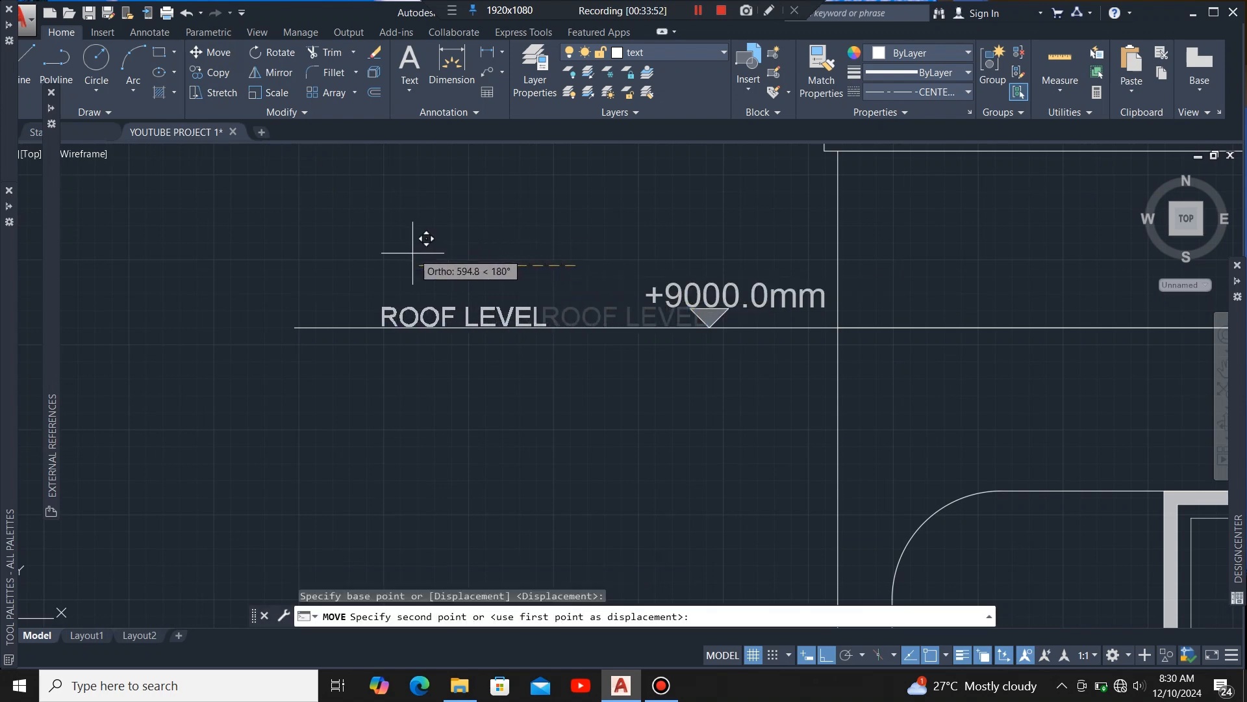
click(421, 244)
Step: Move the 2ND FLOOR LEVEL label on the building's left side horizontally to the left, clear of the +6000.0mm text
scroll(498, 245, down, 4)
scroll(533, 390, up, 3)
scroll(536, 263, up, 1)
click(517, 269)
scroll(608, 379, down, 3)
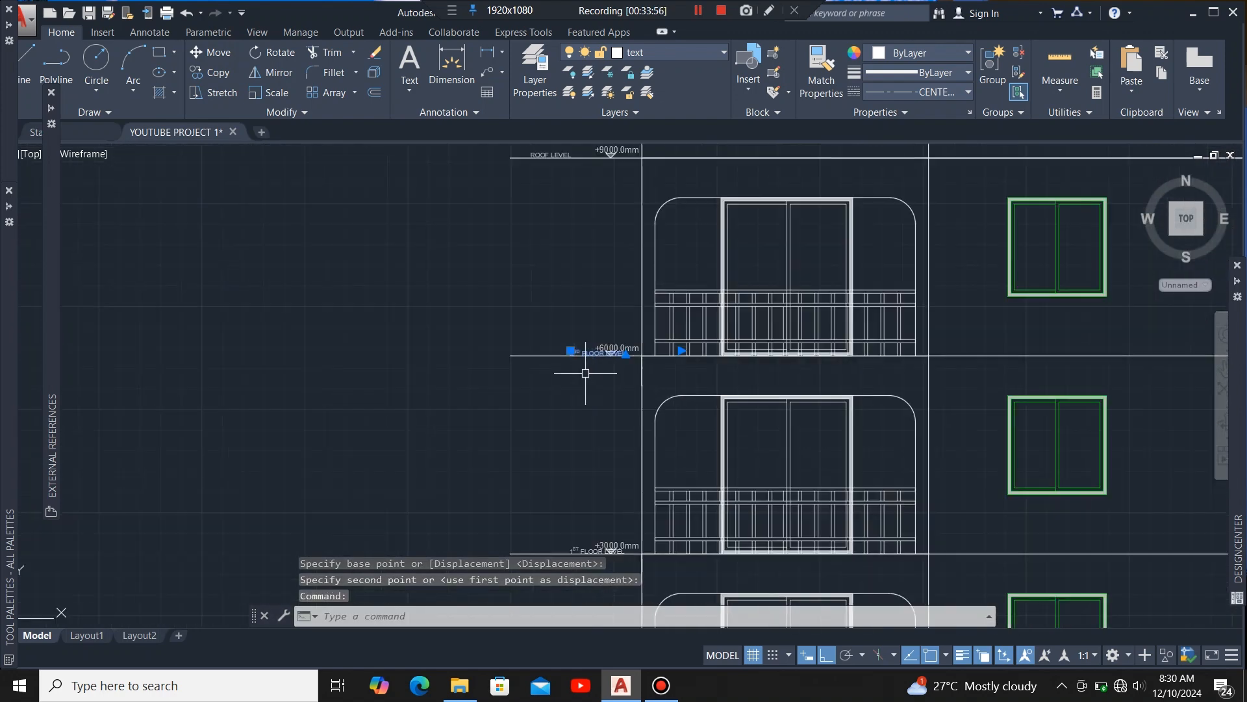
click(218, 52)
scroll(599, 334, up, 3)
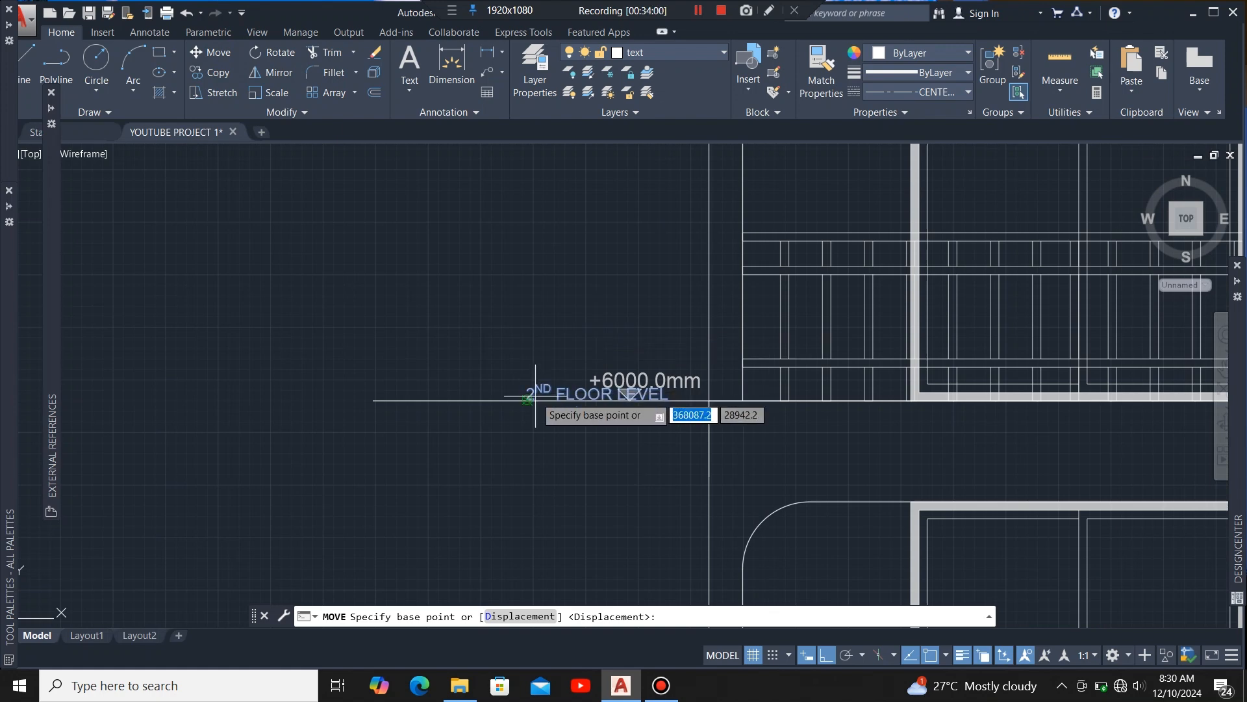
click(570, 352)
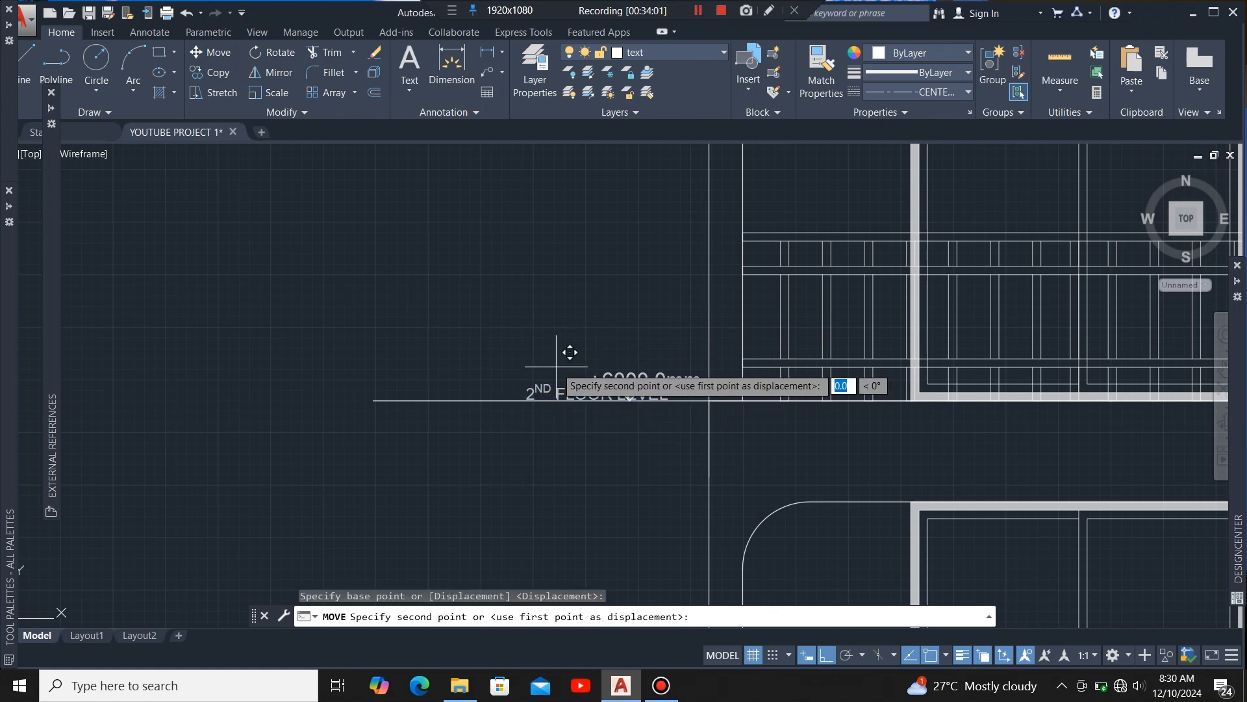
click(465, 344)
Step: Move the 1ST FLOOR LEVEL label on the building's left side horizontally to the left, clear of the +3000.0mm text
scroll(534, 371, down, 3)
scroll(567, 551, up, 4)
click(519, 462)
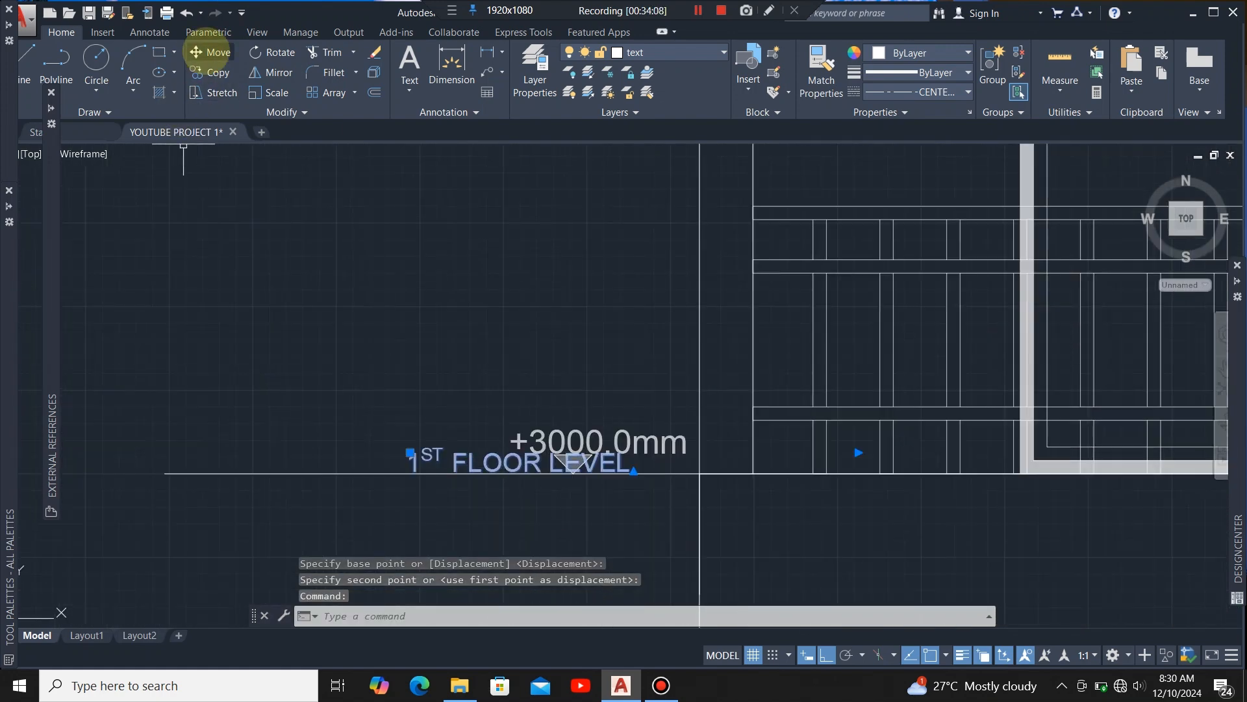
click(218, 52)
click(525, 393)
click(353, 379)
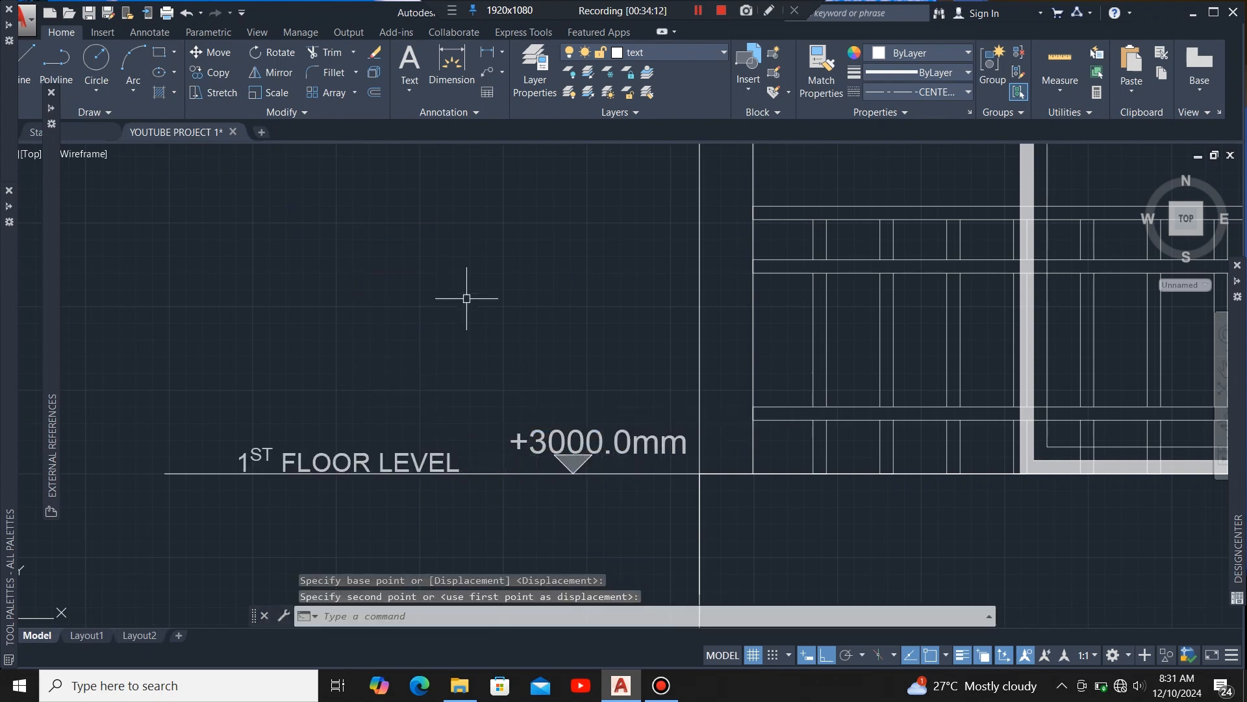
Step: Move the GROUND FLOOR LEVEL label on the building's left side horizontally to the left, clear of the +0.0mm text
scroll(481, 299, down, 4)
scroll(481, 547, up, 4)
click(474, 460)
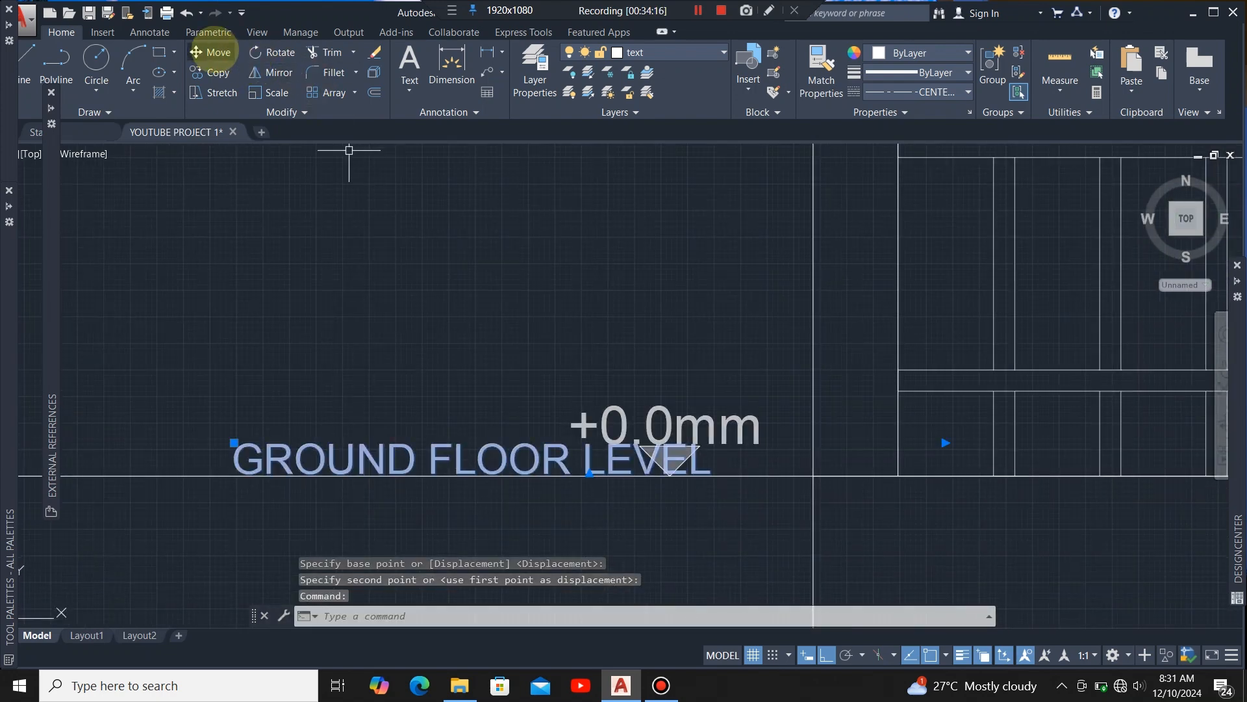
click(215, 52)
click(487, 381)
scroll(625, 373, down, 4)
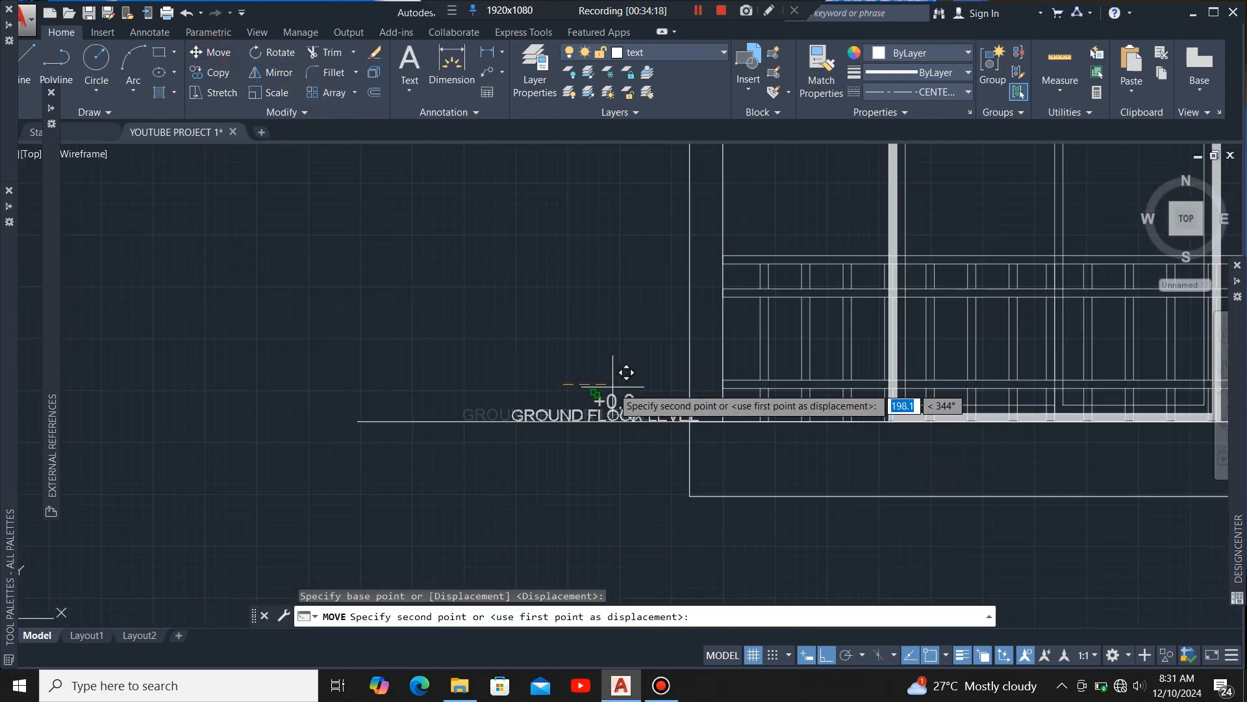
click(506, 348)
Step: Review the level names and elevation heights on both sides of the whole front elevation
scroll(458, 478, down, 2)
scroll(442, 441, down, 4)
scroll(545, 327, up, 2)
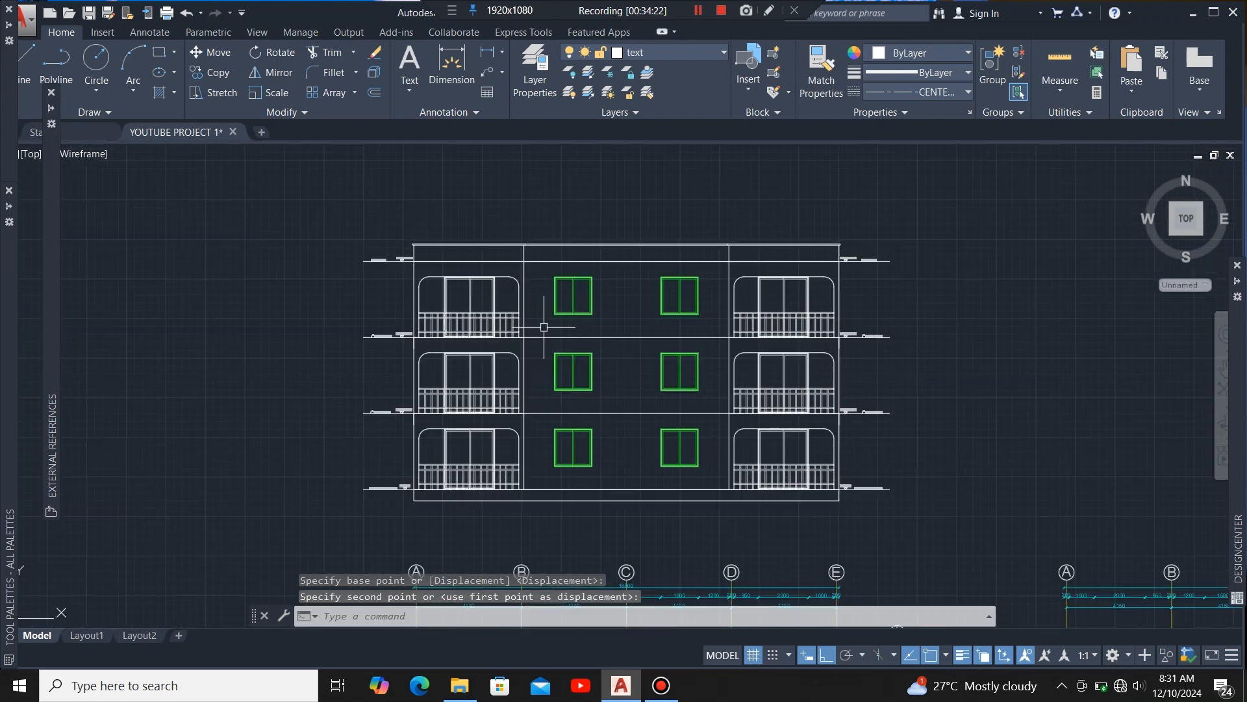
scroll(545, 245, up, 4)
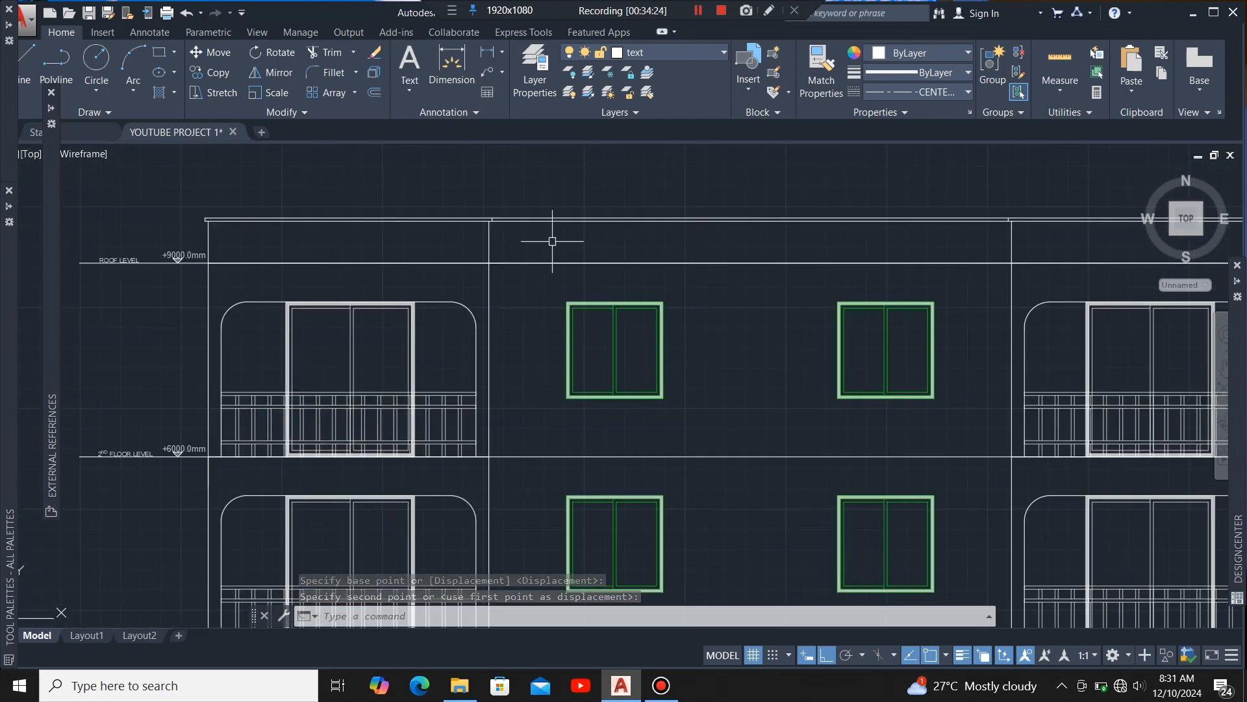
scroll(568, 243, down, 4)
scroll(549, 275, down, 3)
scroll(602, 376, up, 3)
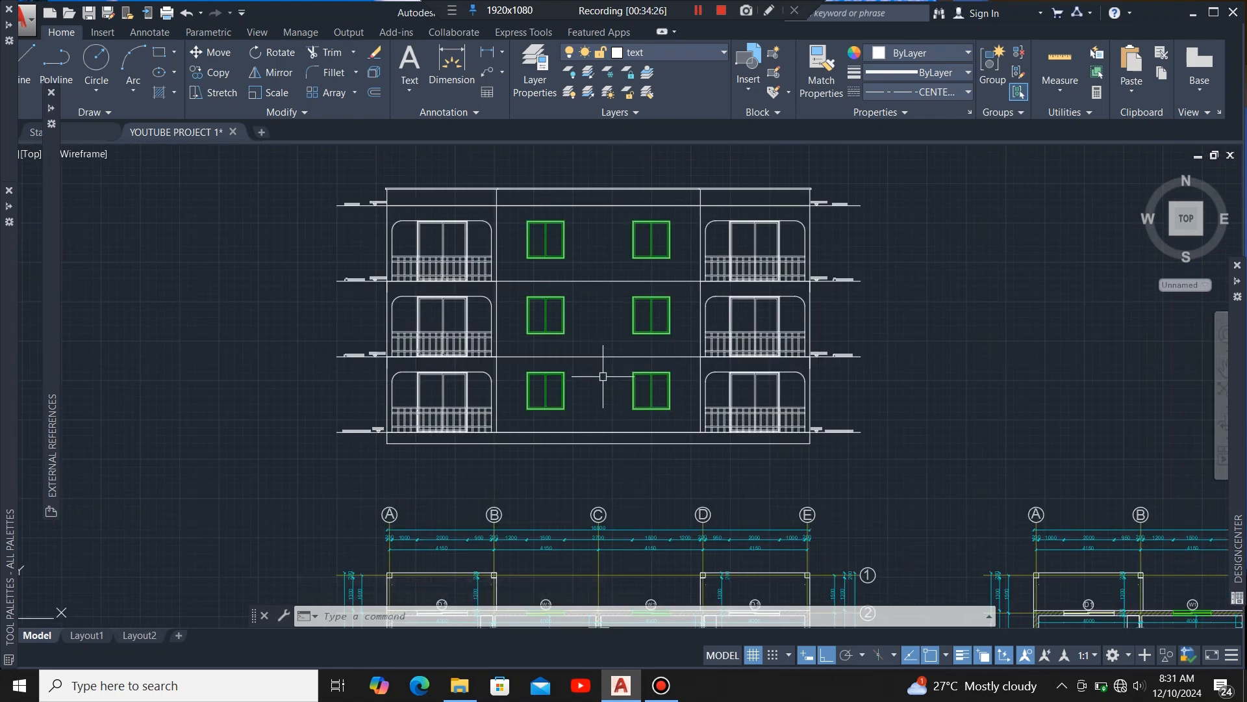
scroll(600, 393, down, 2)
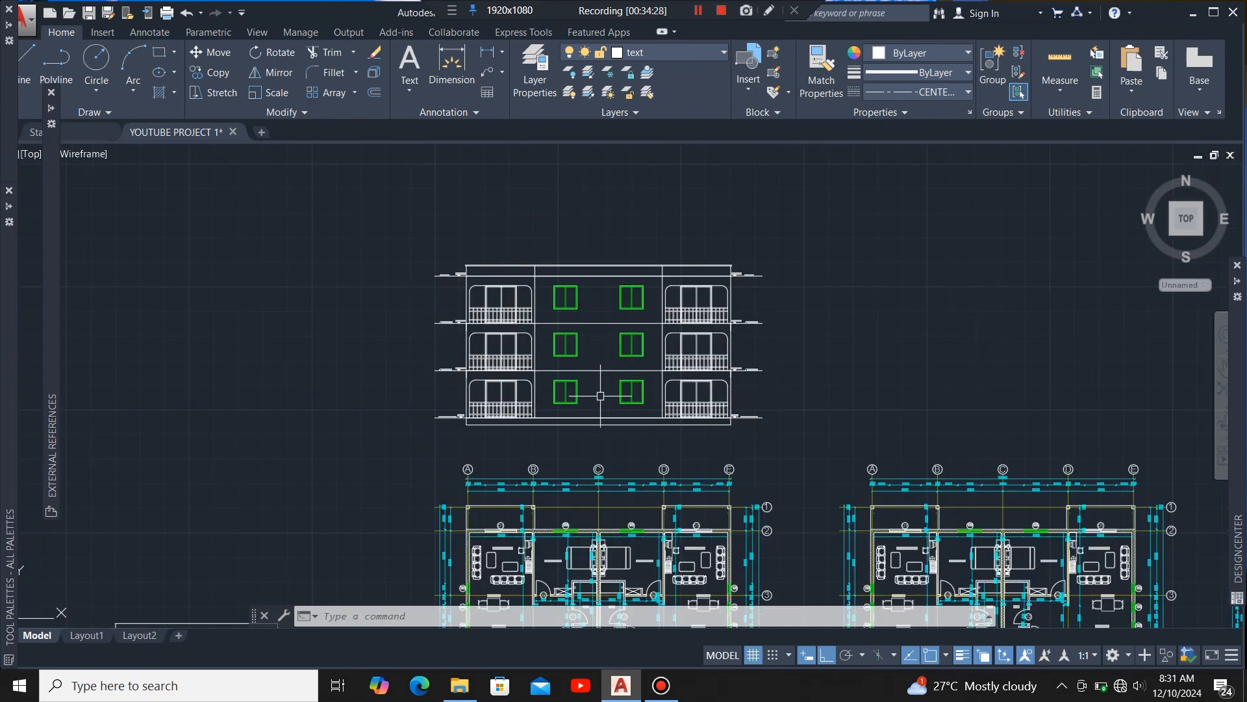
scroll(605, 456, up, 2)
scroll(603, 405, down, 2)
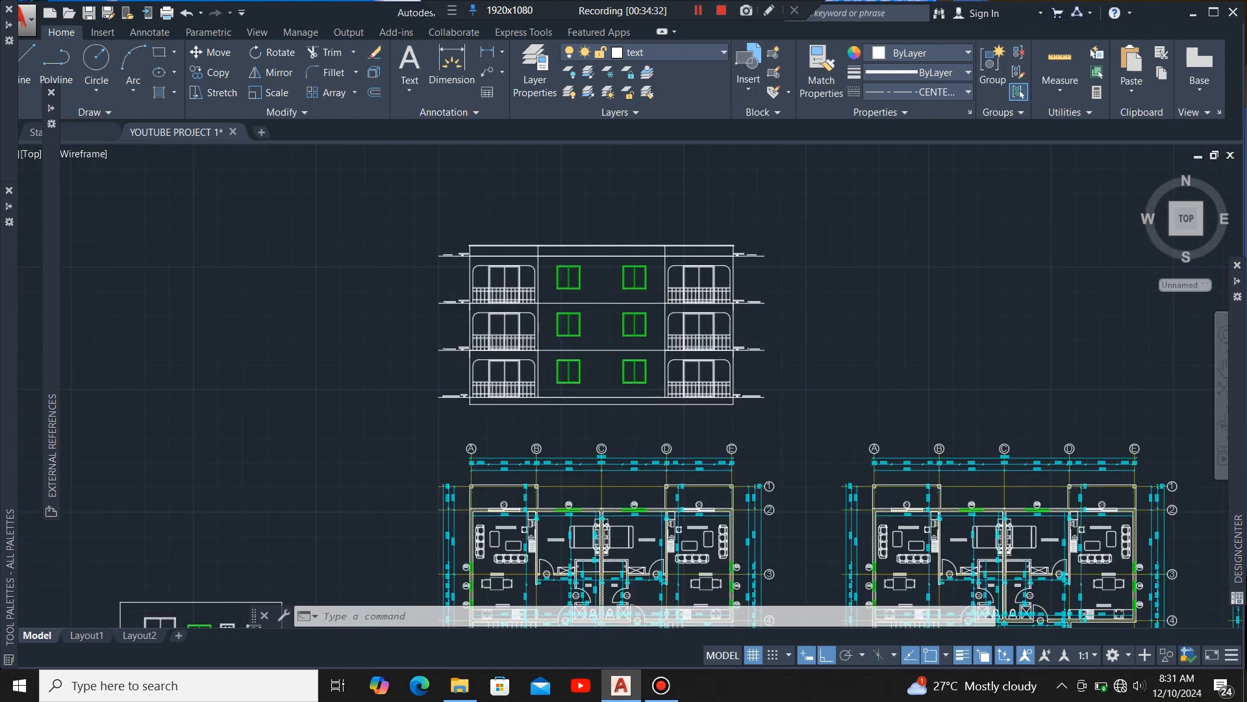
scroll(599, 330, up, 2)
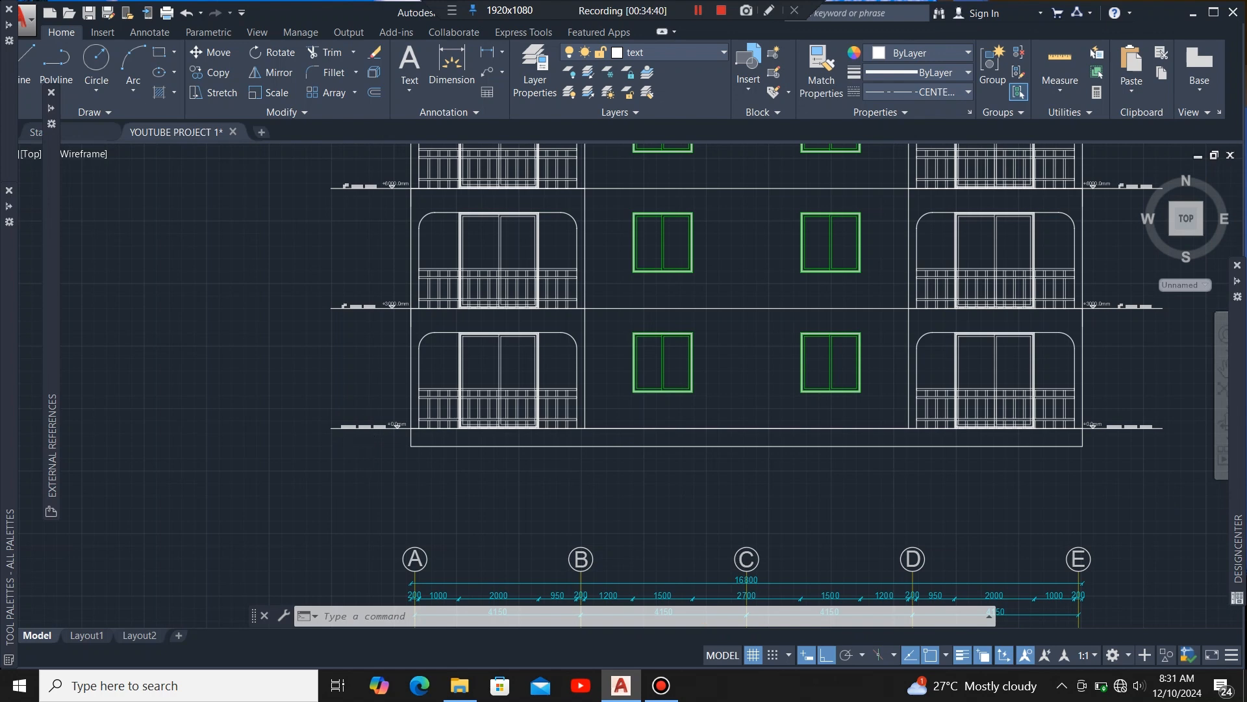
Step: Examine the floor plans below the elevation, with their titles and grid lines, and compare them with the elevation
scroll(402, 448, down, 4)
scroll(507, 520, up, 6)
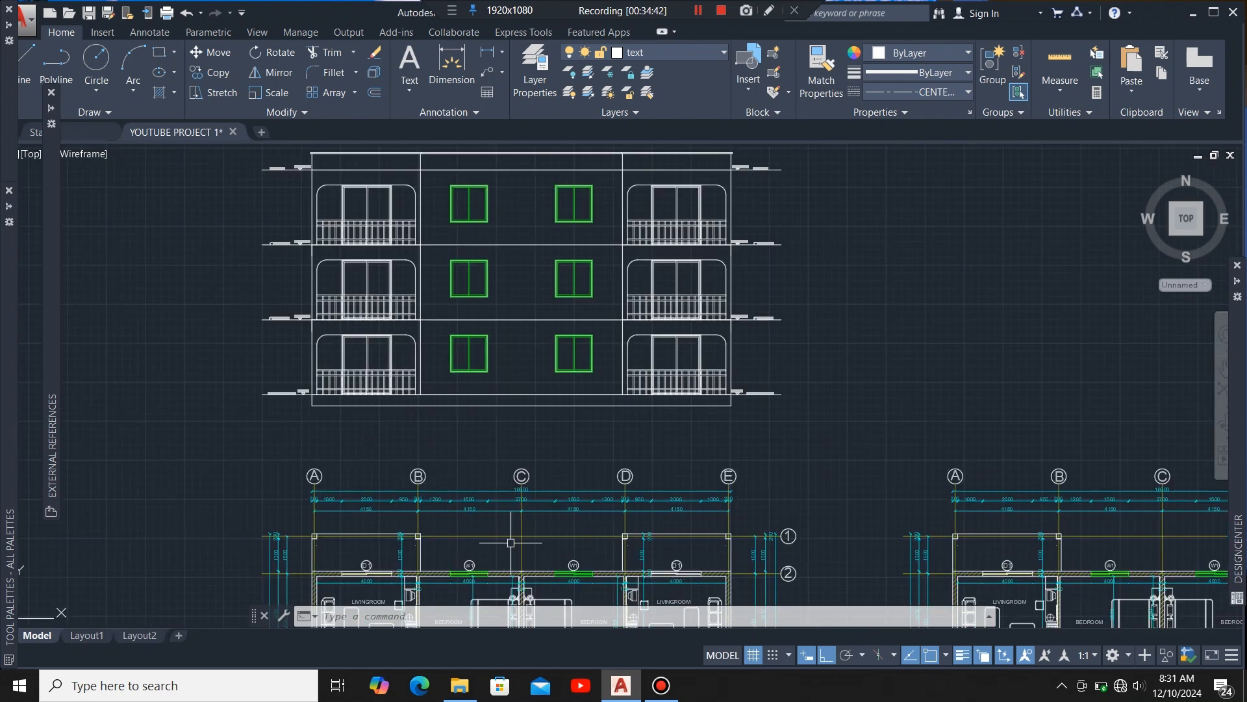
scroll(786, 369, down, 4)
scroll(912, 376, up, 2)
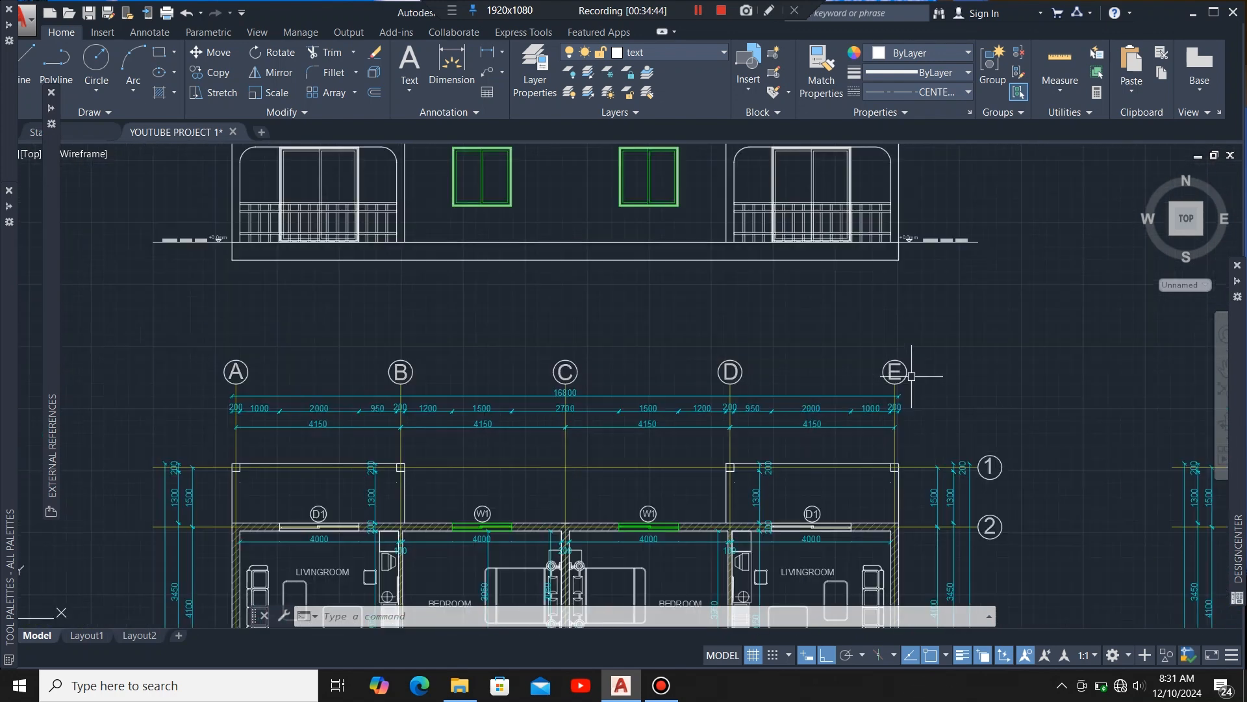
scroll(680, 378, down, 5)
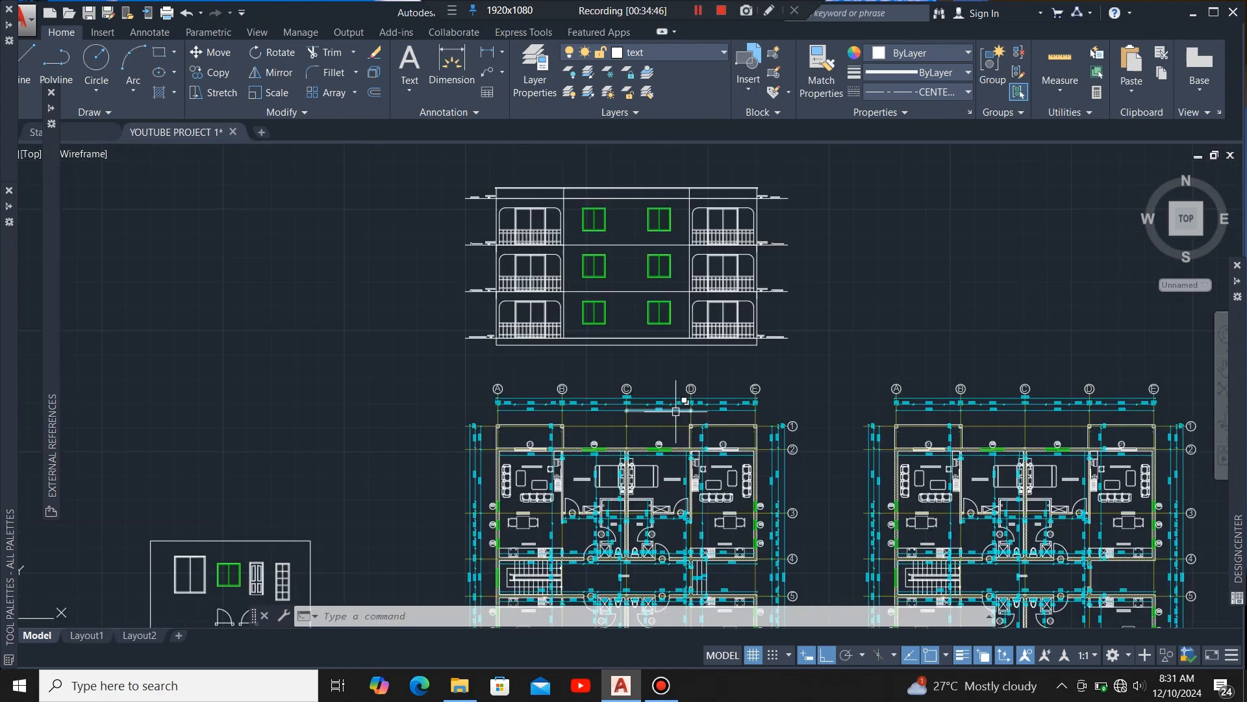
scroll(579, 458, up, 6)
scroll(579, 458, up, 2)
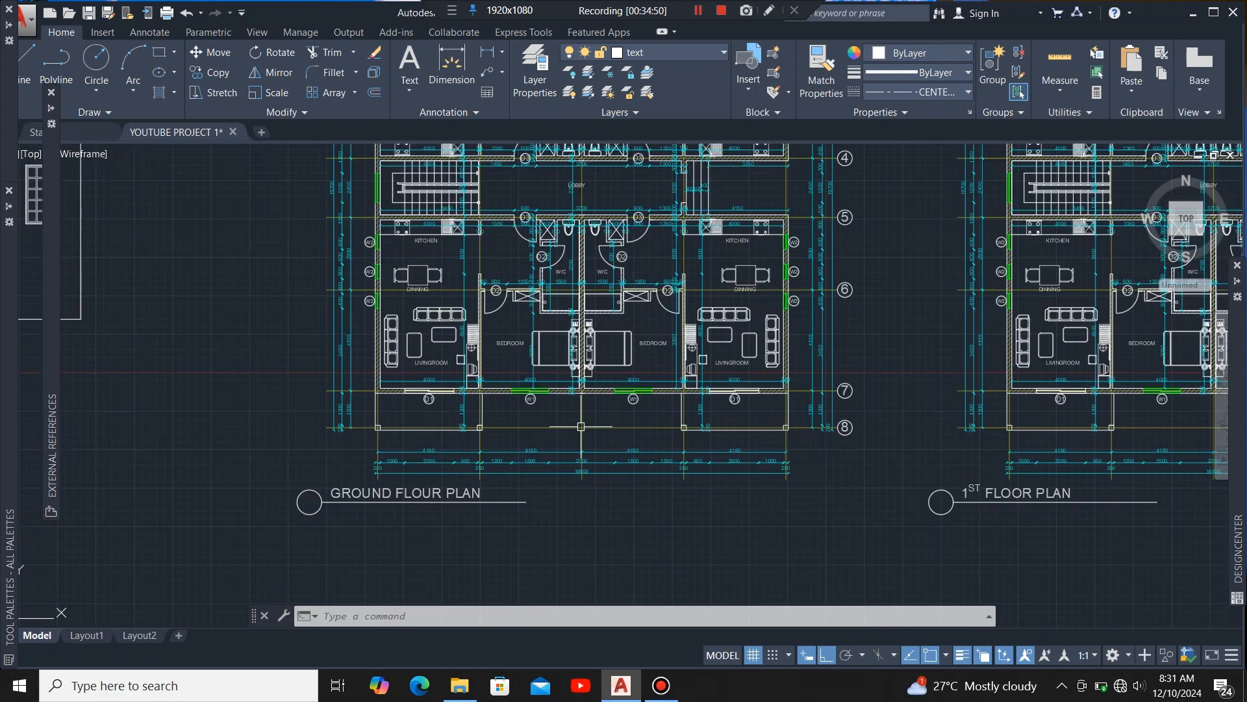
scroll(578, 449, down, 2)
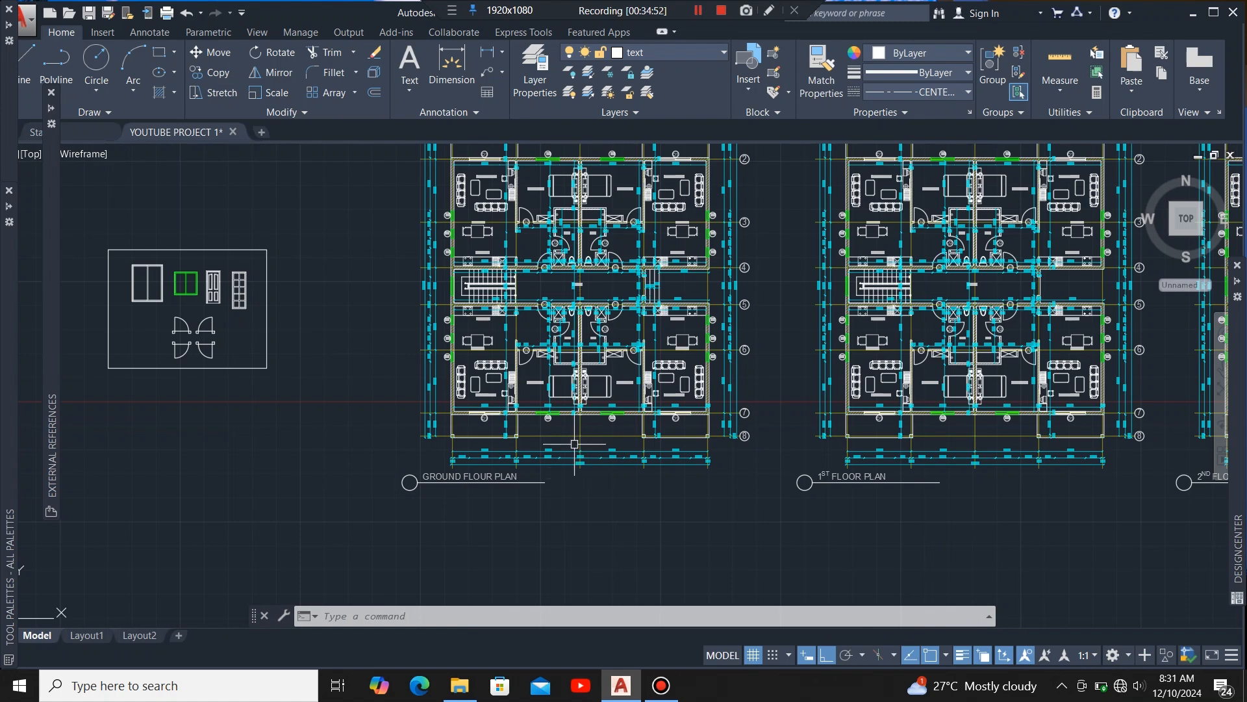
scroll(573, 543, down, 4)
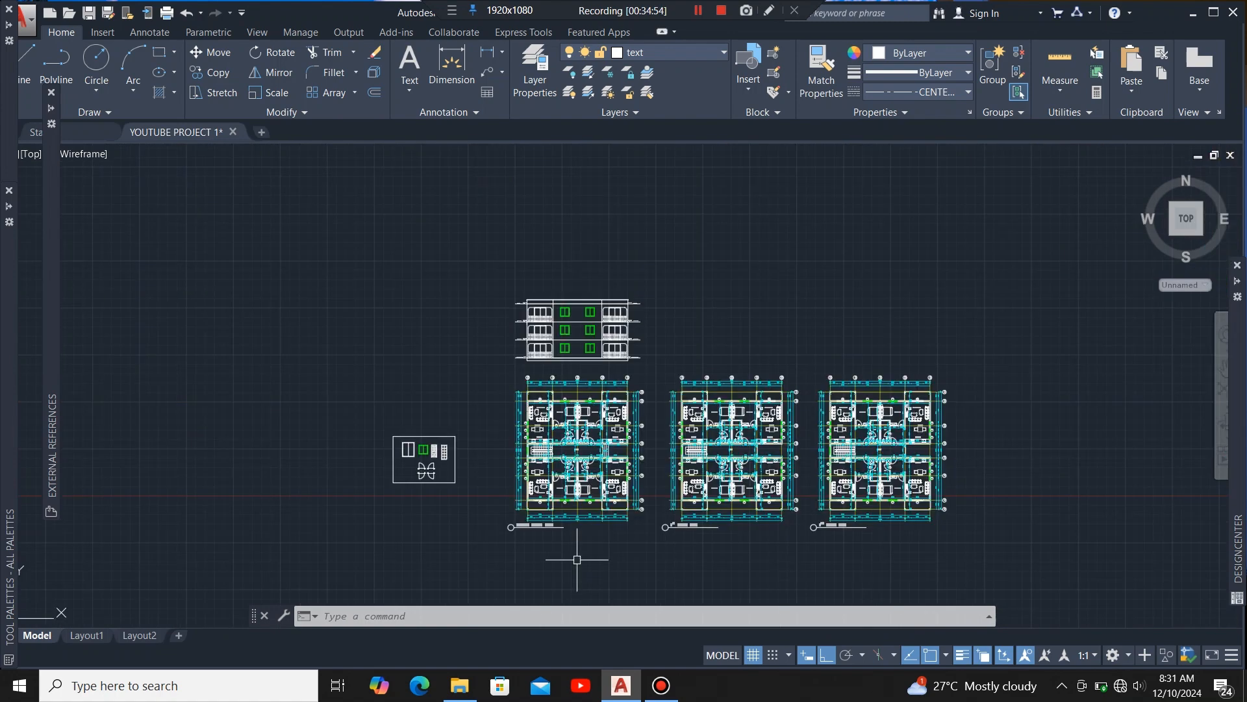
scroll(576, 557, up, 4)
scroll(640, 260, up, 2)
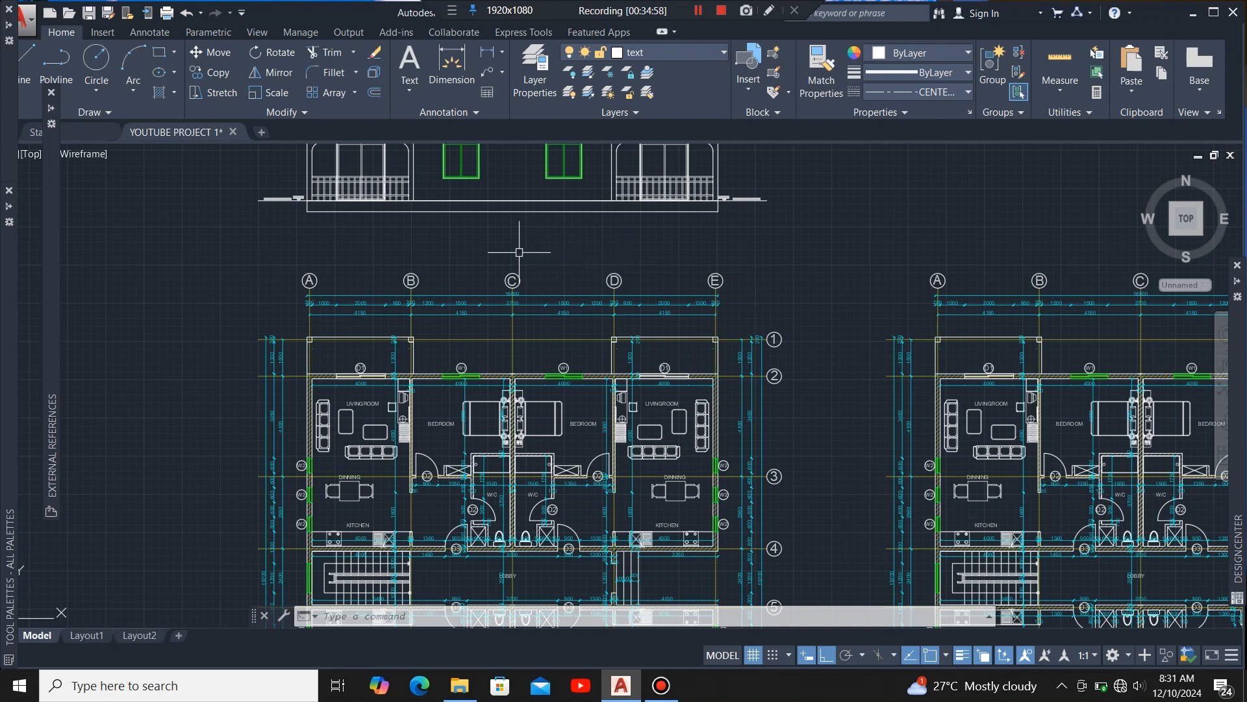
scroll(588, 260, up, 2)
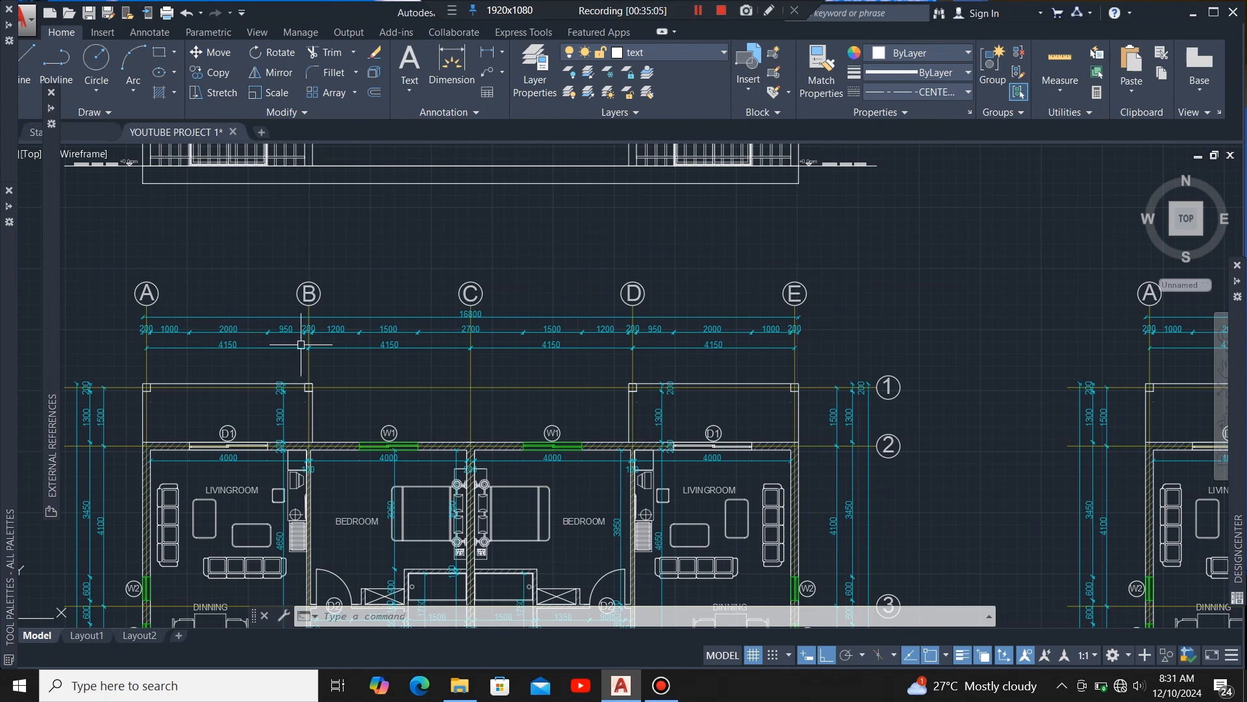
scroll(796, 282, down, 5)
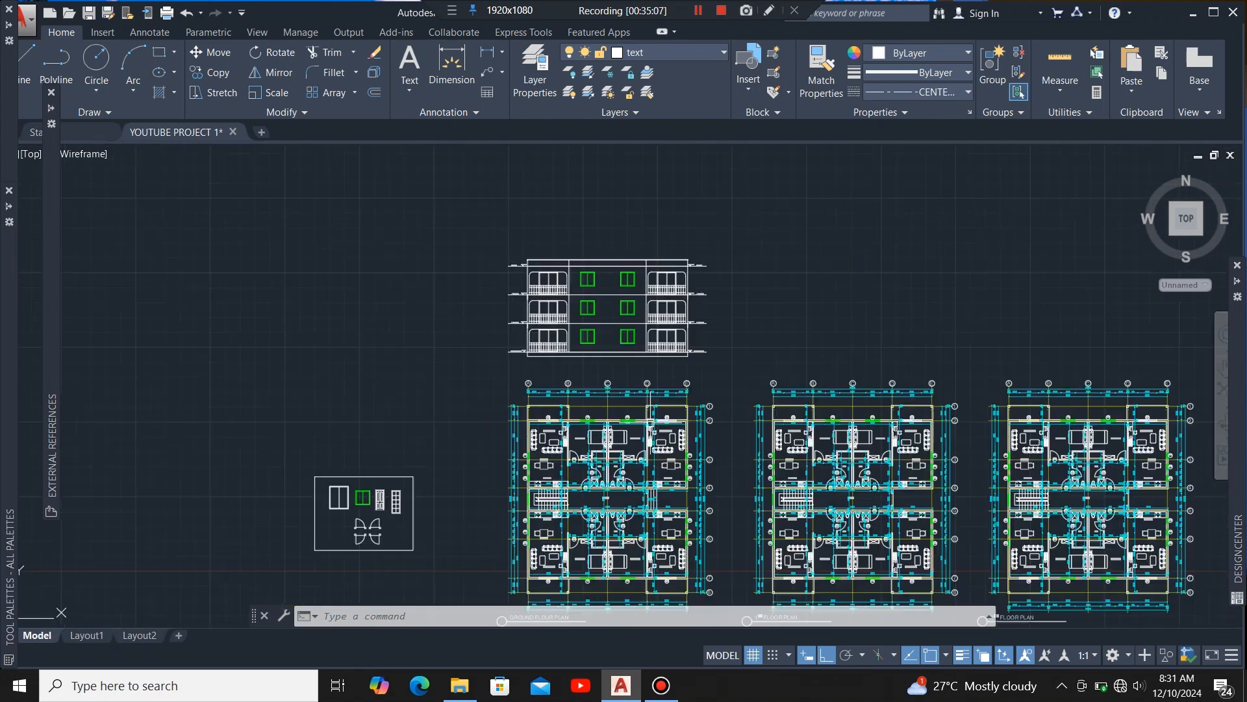
scroll(647, 294, up, 5)
scroll(563, 340, down, 2)
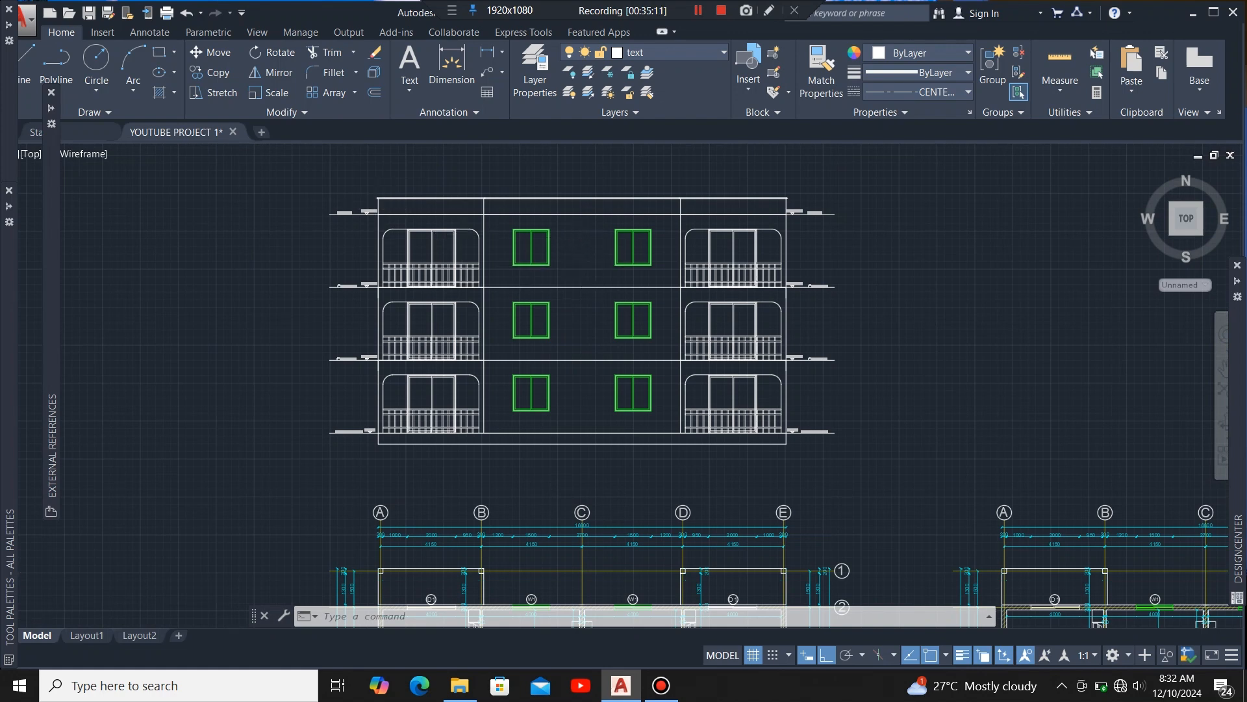
scroll(377, 196, up, 2)
scroll(379, 198, up, 2)
scroll(340, 209, down, 4)
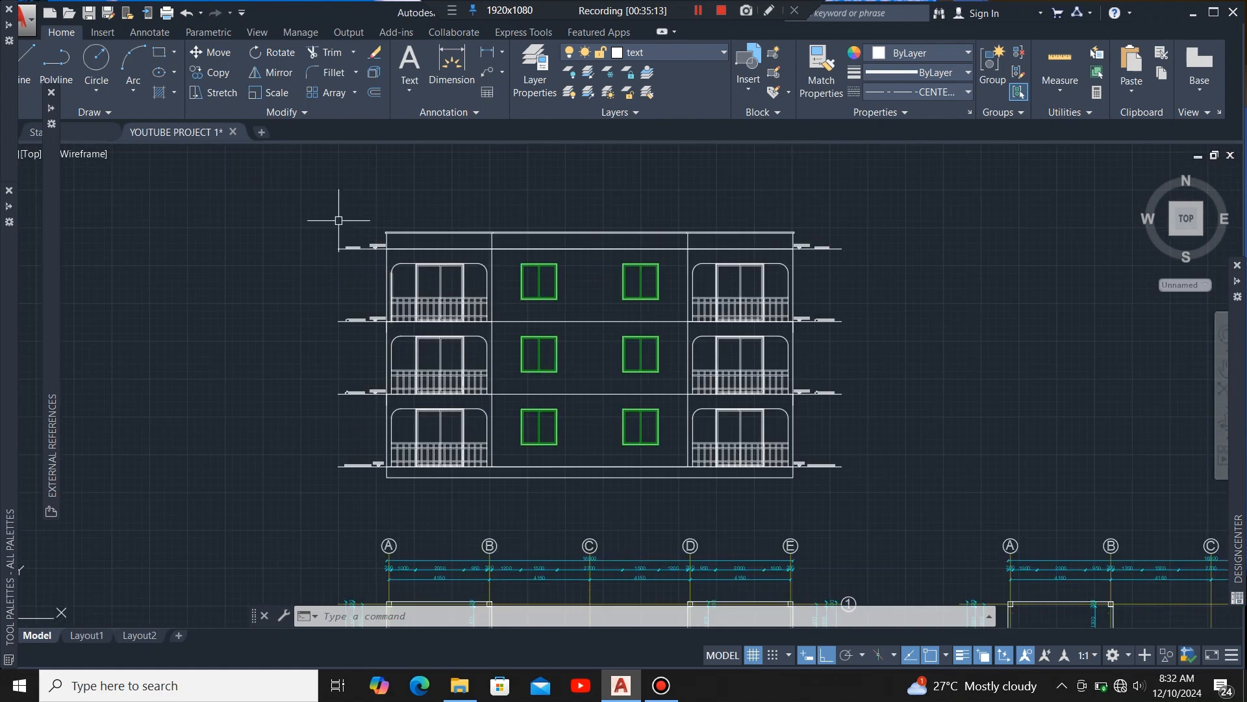
Step: Make Defpoints the current layer and draw a 2000 by 2000 mm square above the left end of the roof
click(159, 52)
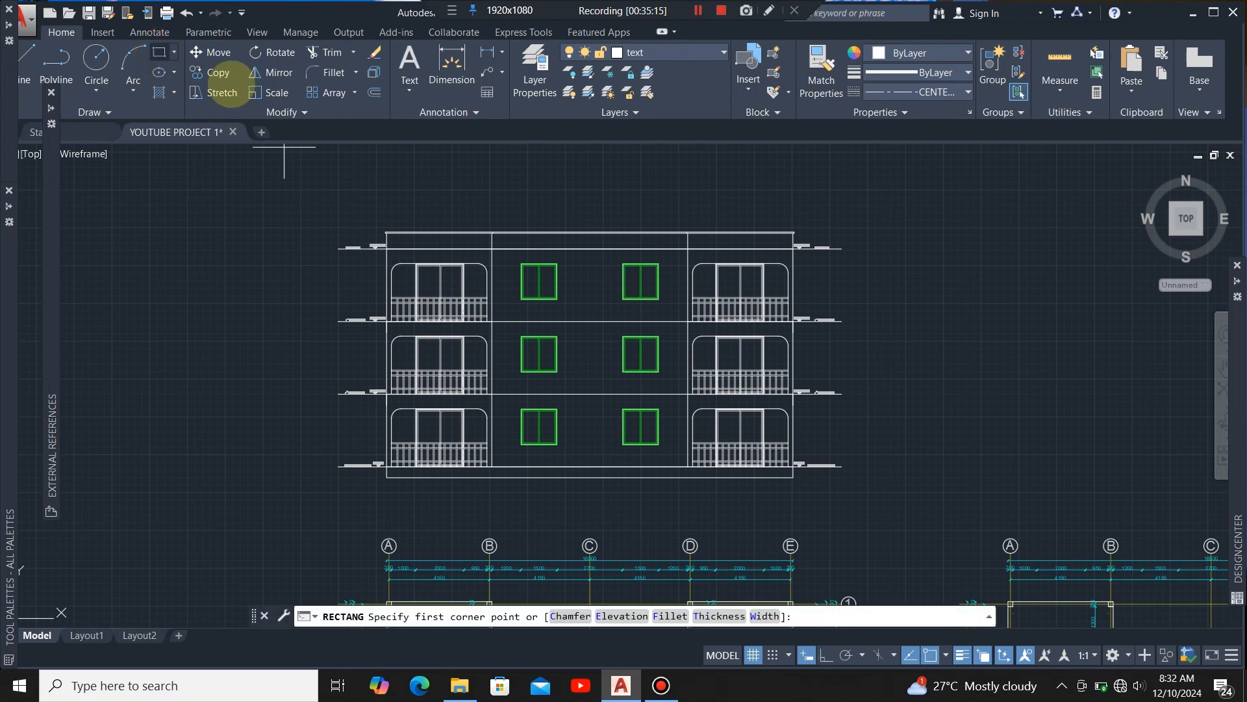
click(697, 49)
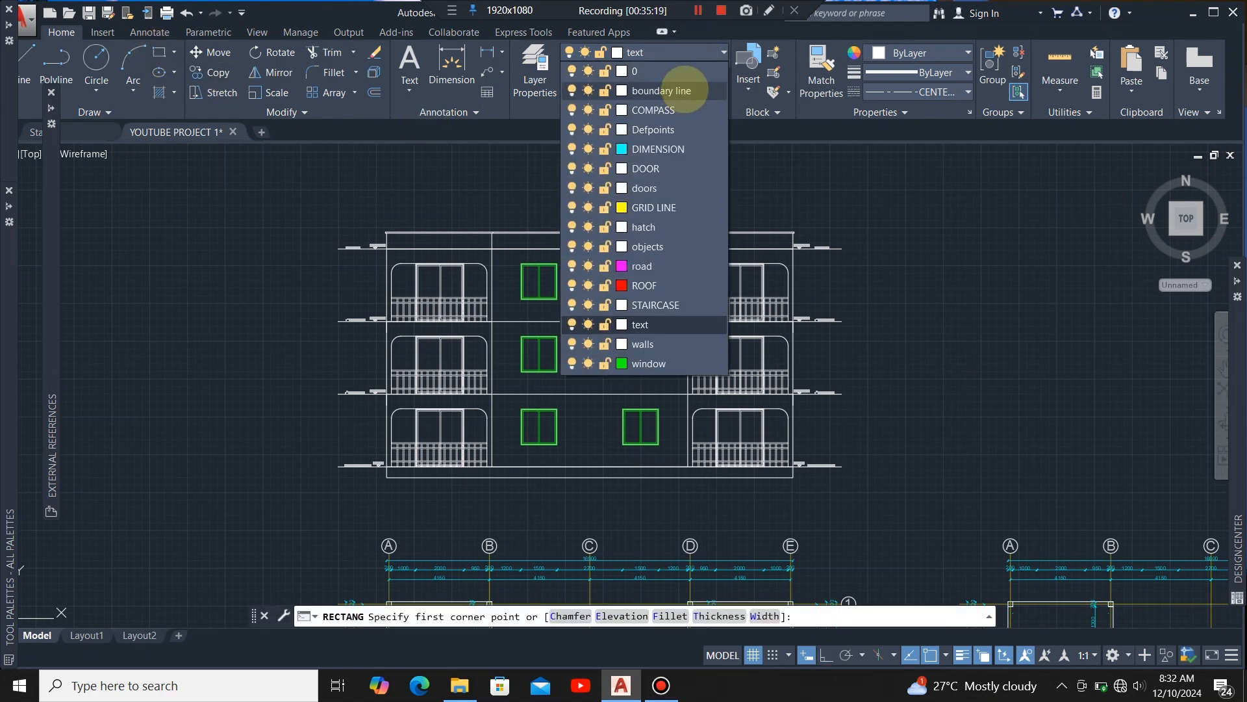
click(673, 128)
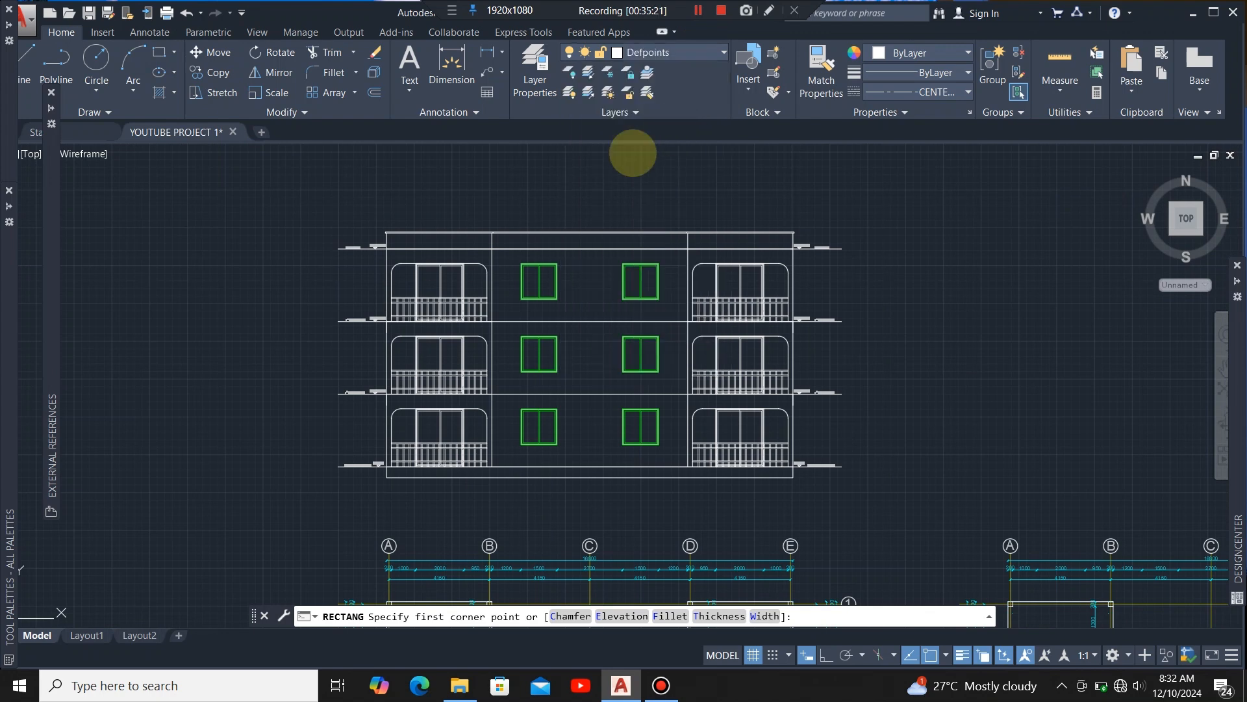
scroll(604, 292, down, 4)
scroll(558, 286, up, 6)
scroll(635, 271, up, 4)
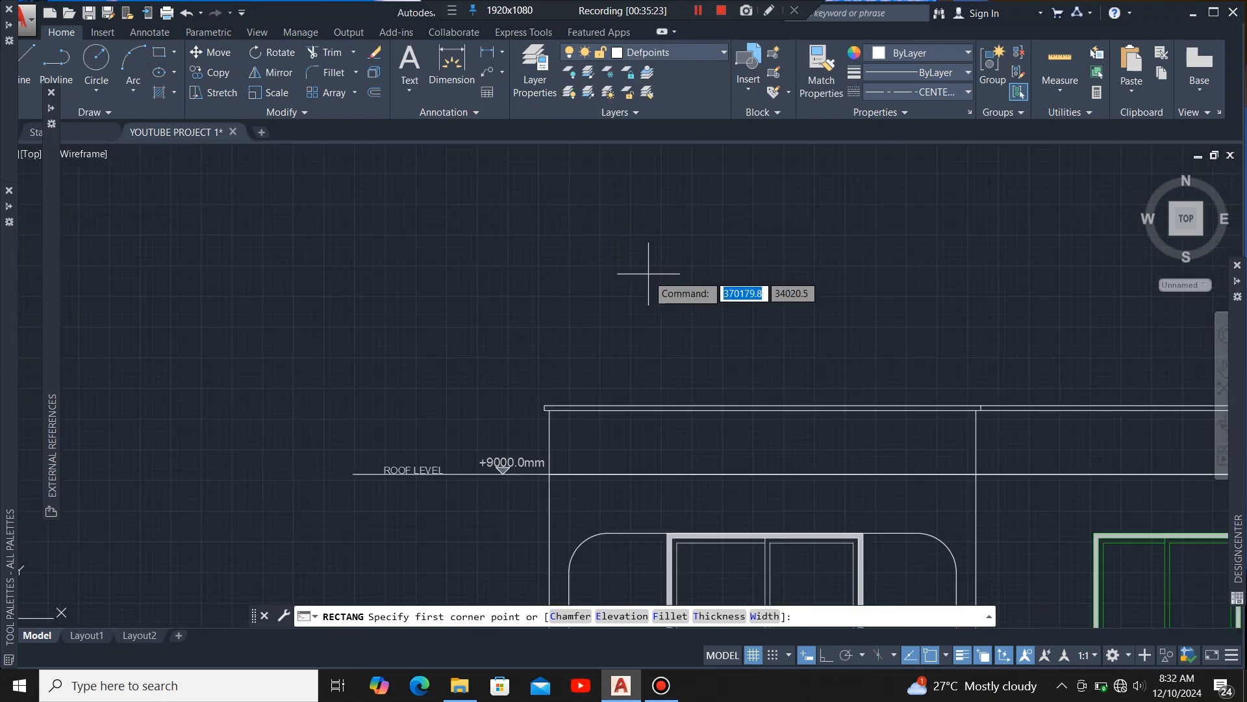
click(410, 282)
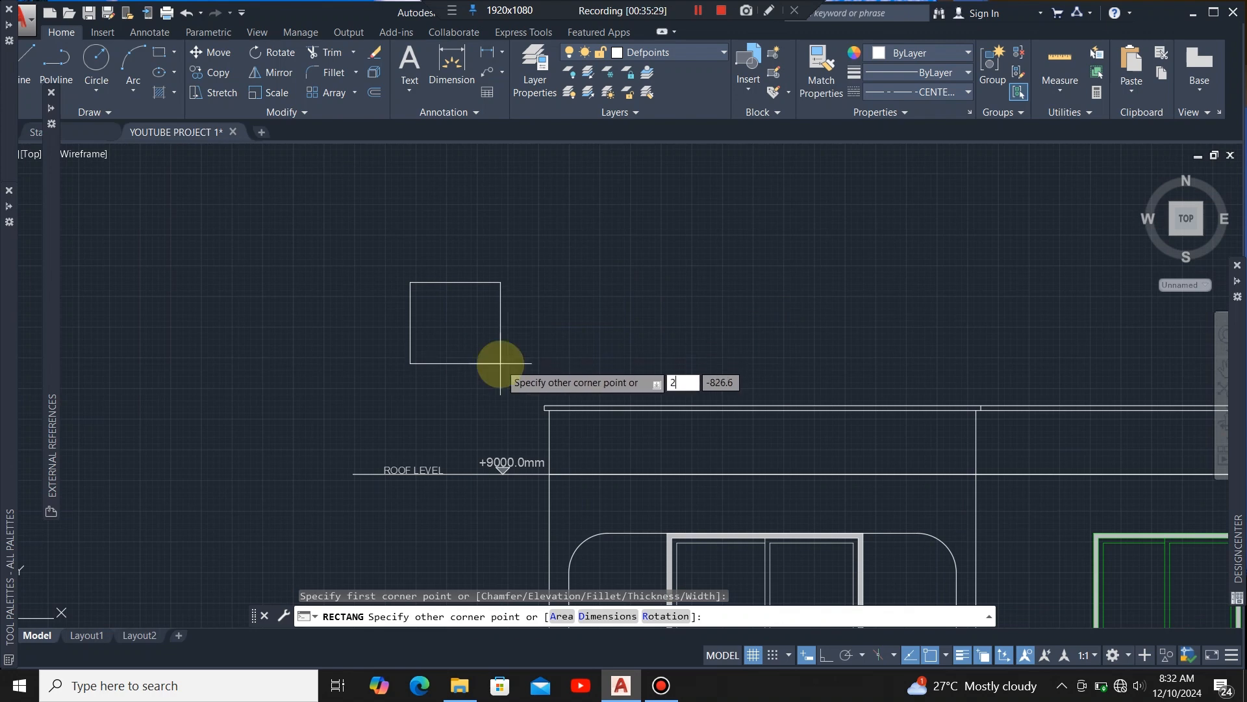
key(Tab)
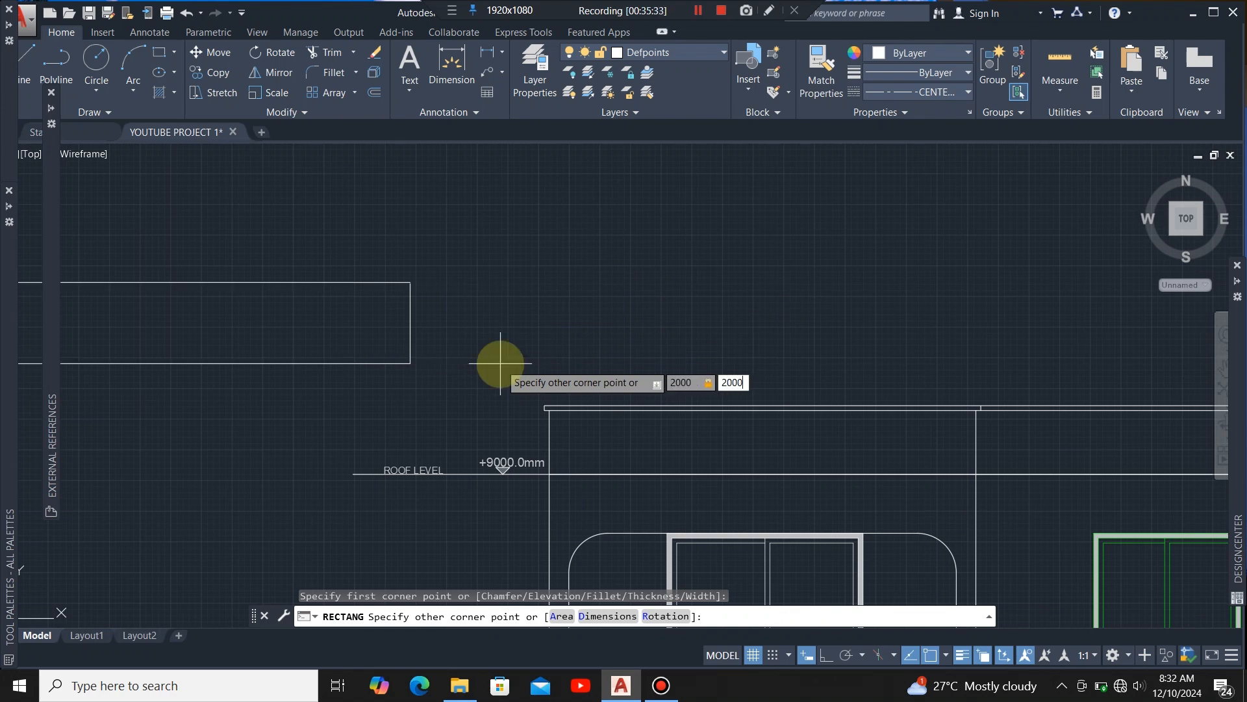
key(Return)
Step: Move the Defpoints square by its lower-right corner onto the upper-left corner of the roof slab
scroll(489, 409, down, 3)
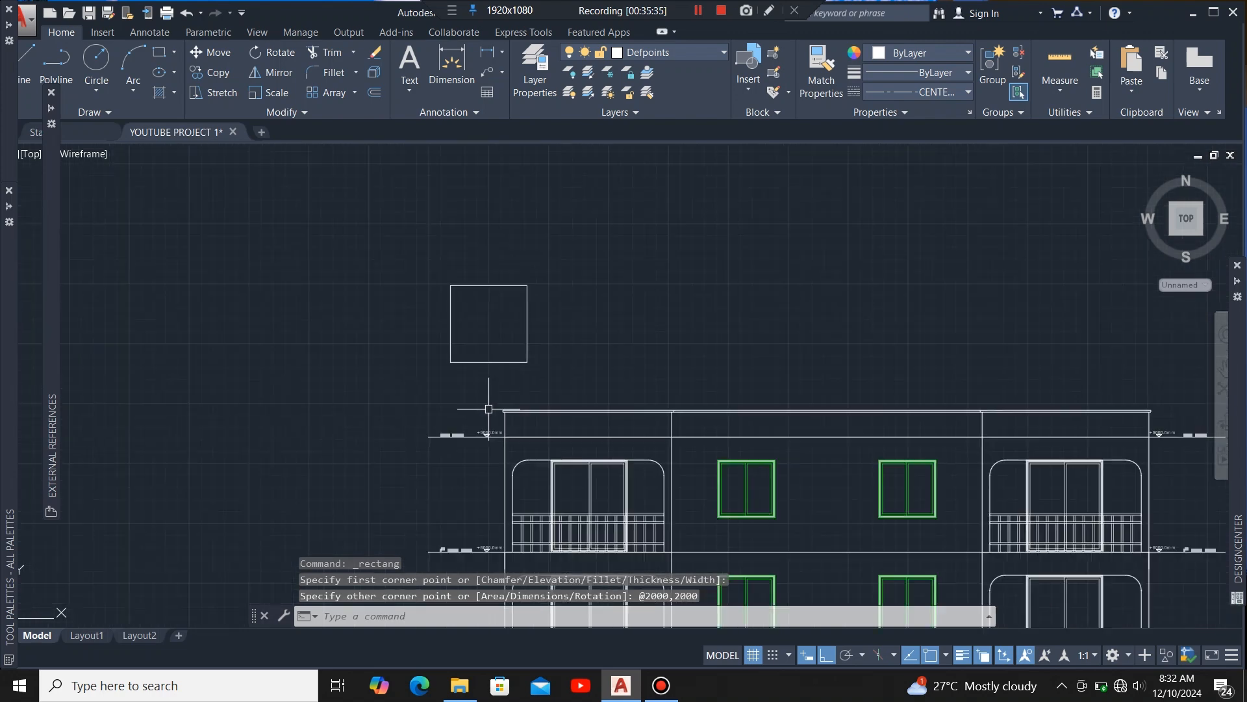
scroll(476, 365, up, 4)
click(490, 347)
click(418, 173)
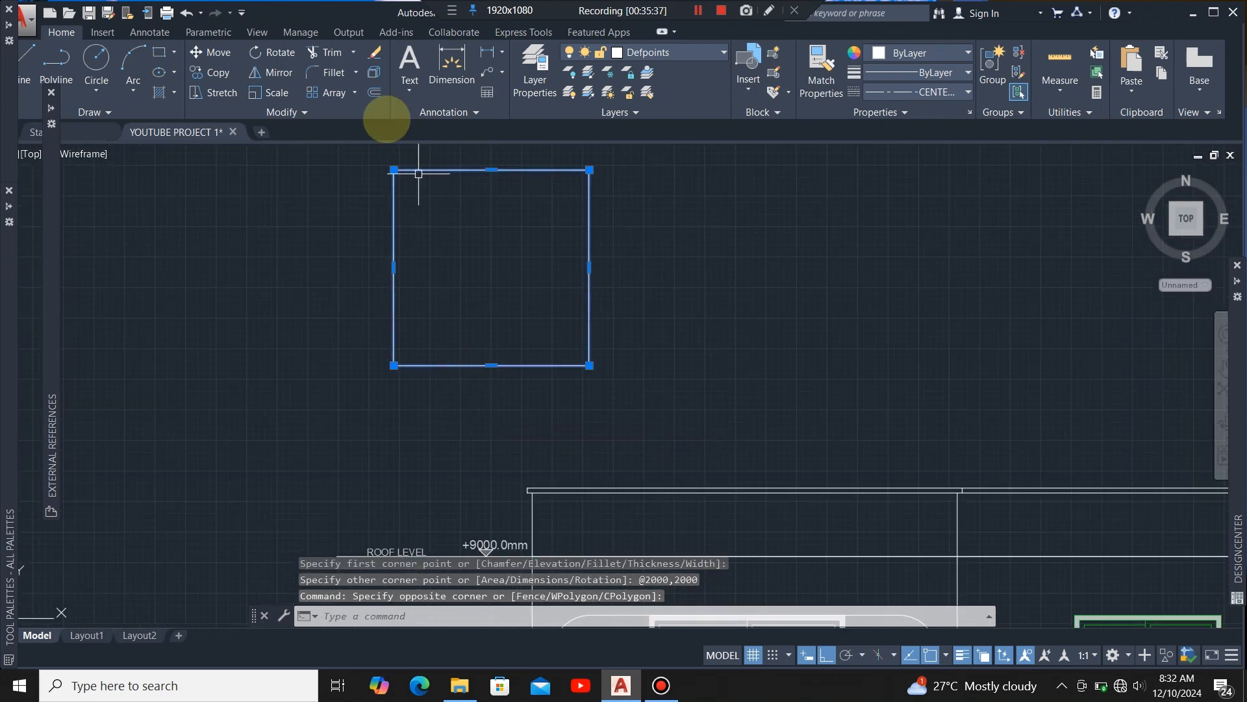
click(213, 54)
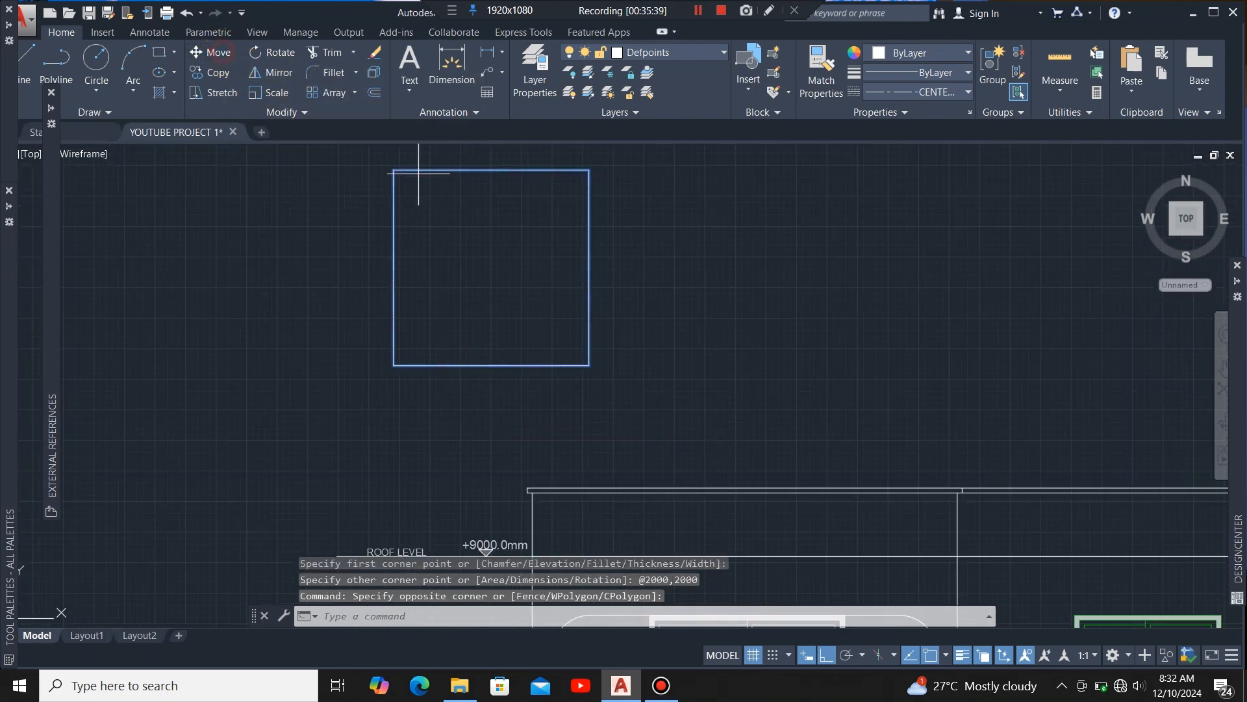
click(590, 364)
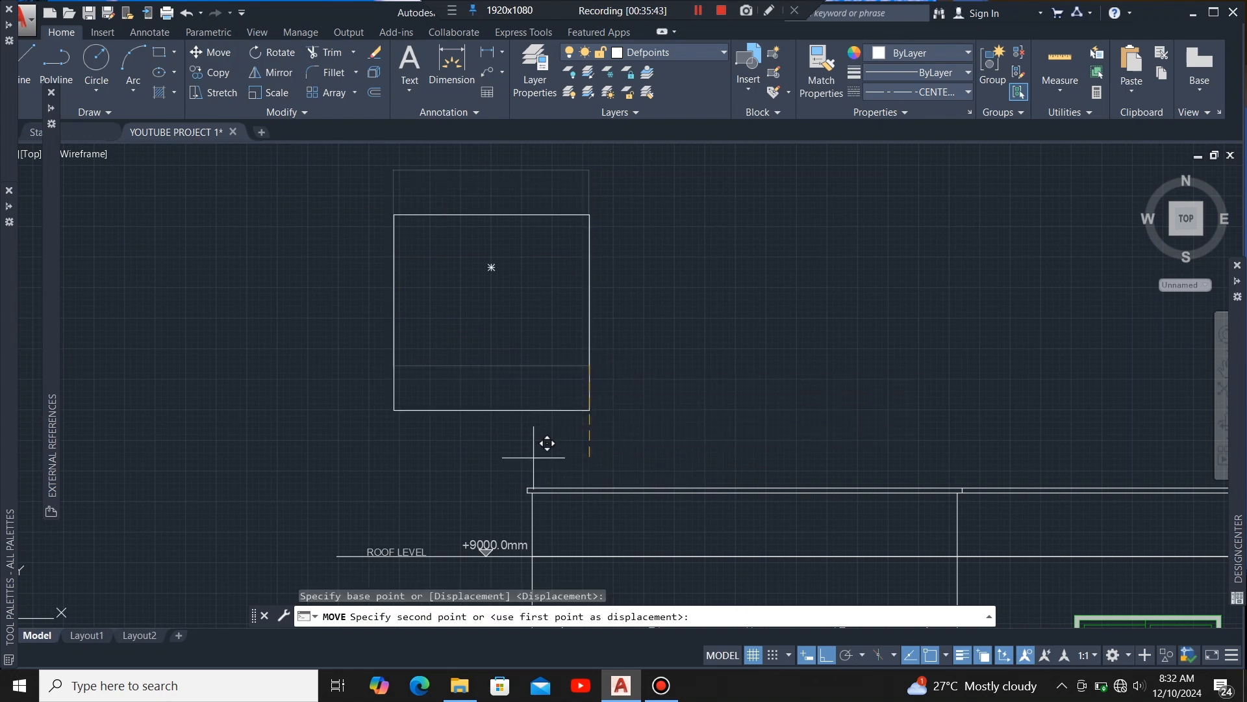
scroll(536, 486, up, 6)
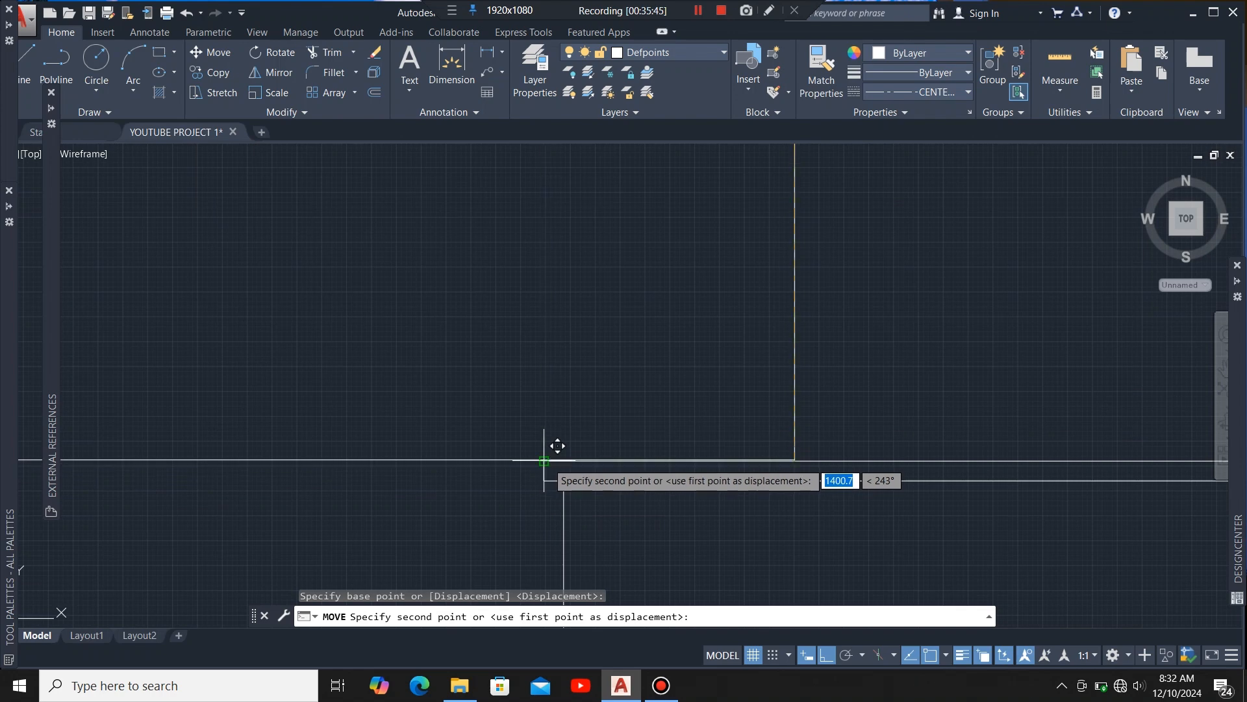
click(549, 454)
Step: Move the square by its upper-left corner onto the lower-right corner of the elevation's base
scroll(411, 442, down, 5)
click(382, 404)
click(322, 451)
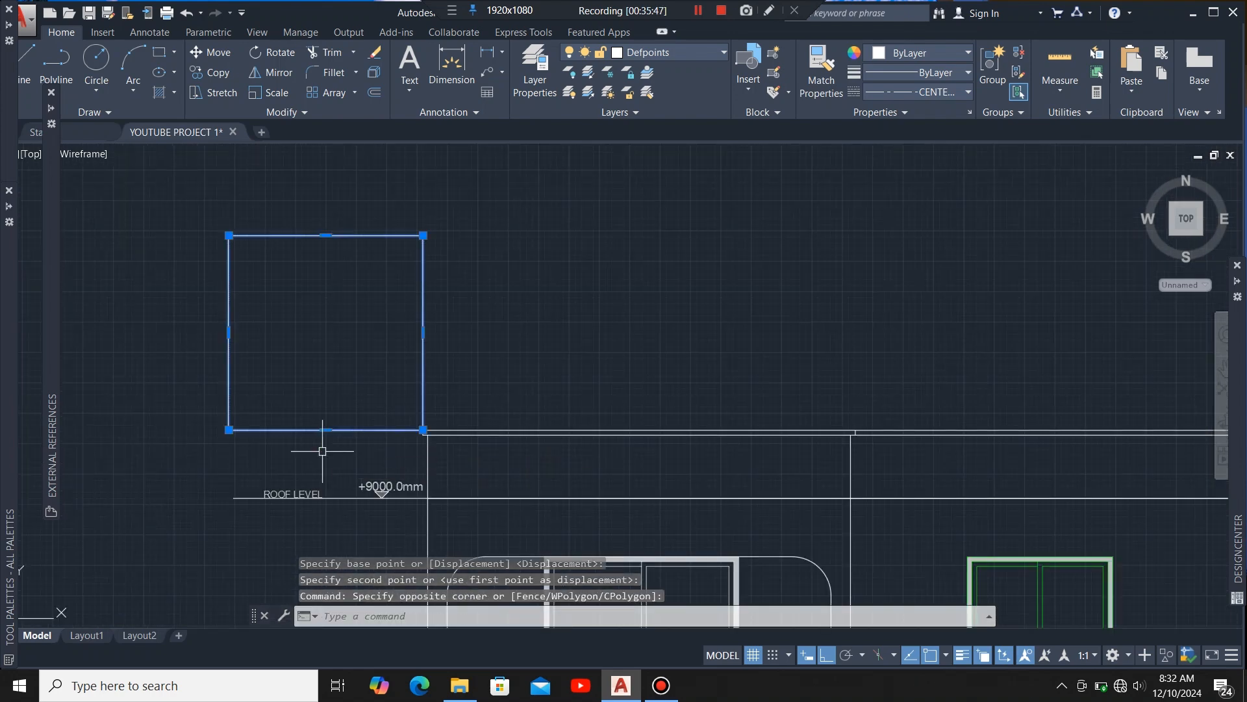
click(209, 52)
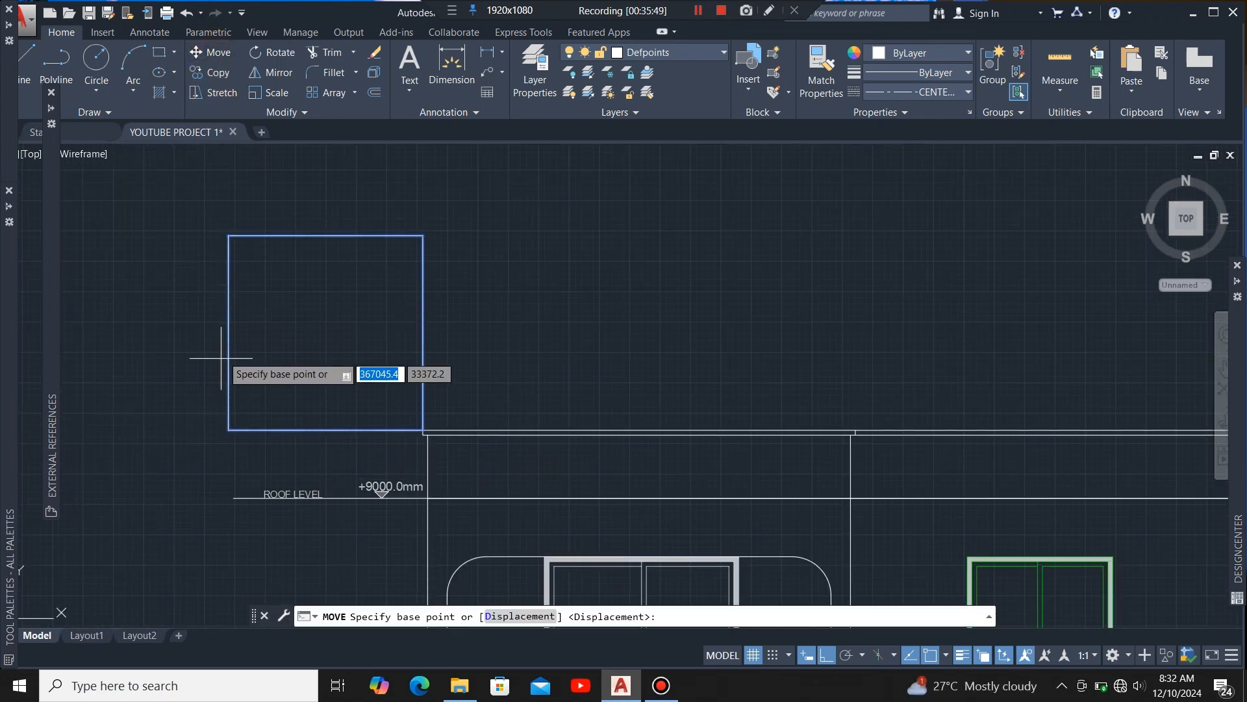
click(229, 235)
scroll(252, 262, down, 4)
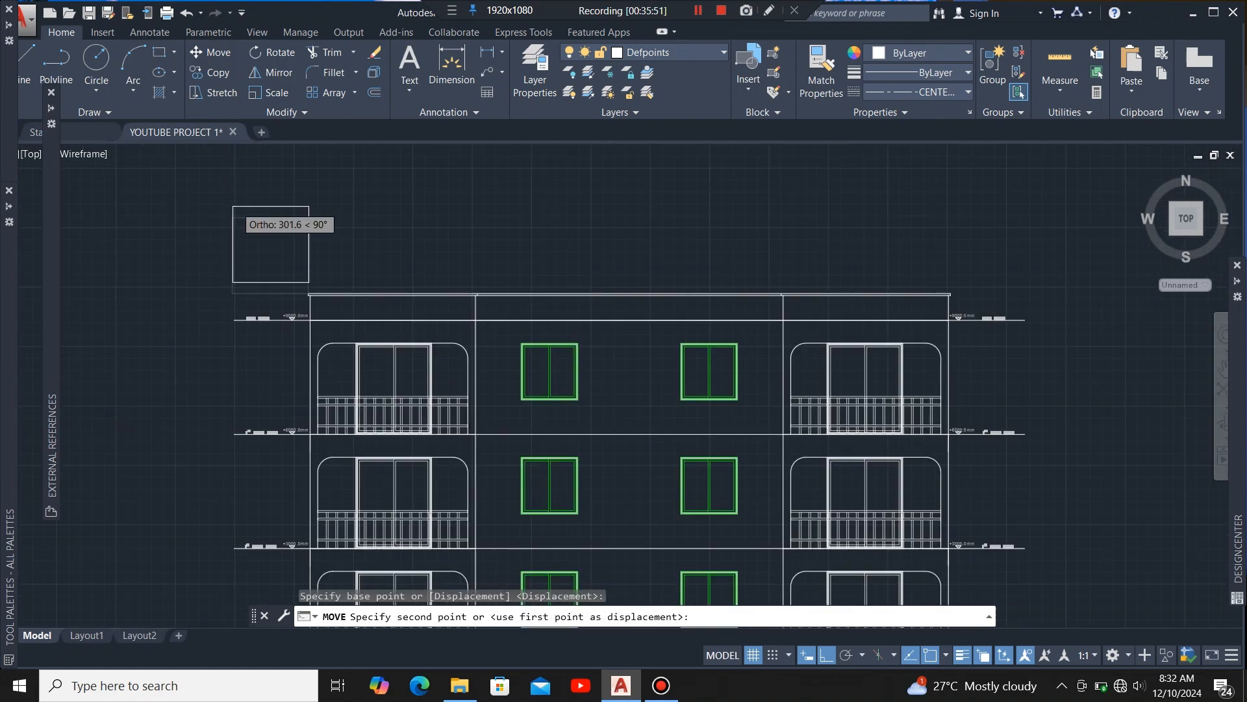
scroll(465, 322, up, 5)
scroll(470, 327, up, 5)
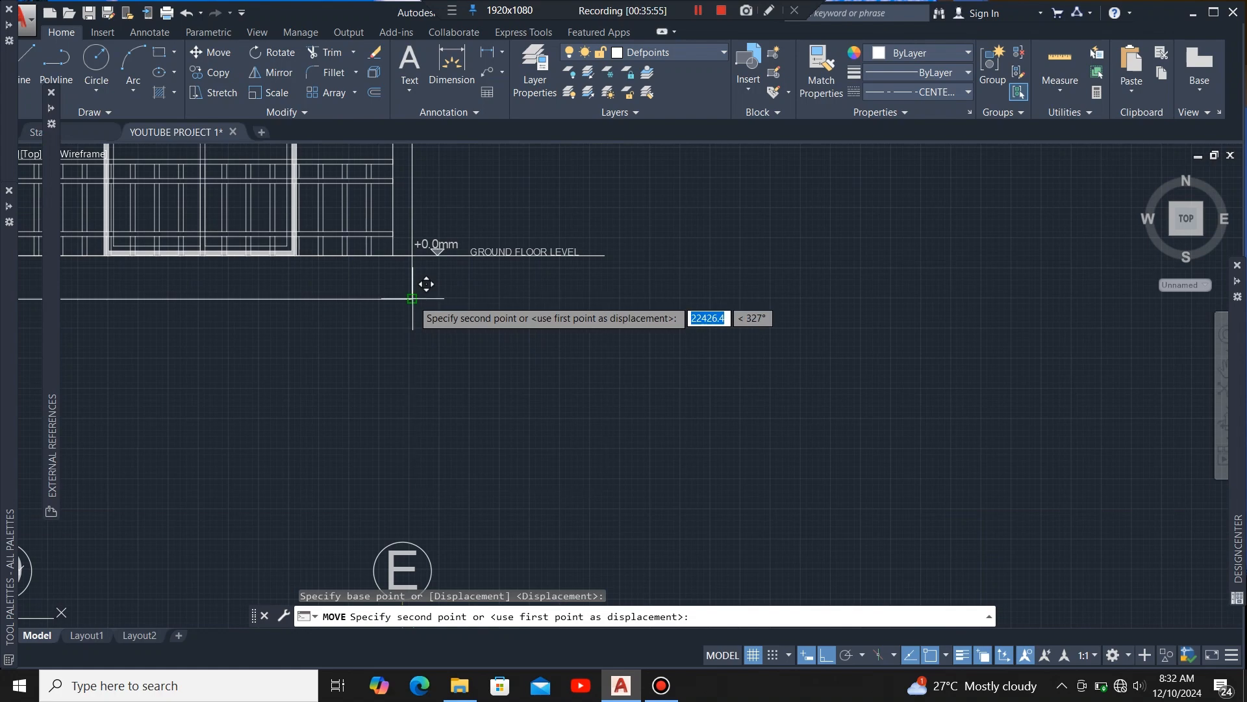
click(417, 299)
scroll(753, 344, down, 2)
scroll(752, 376, down, 6)
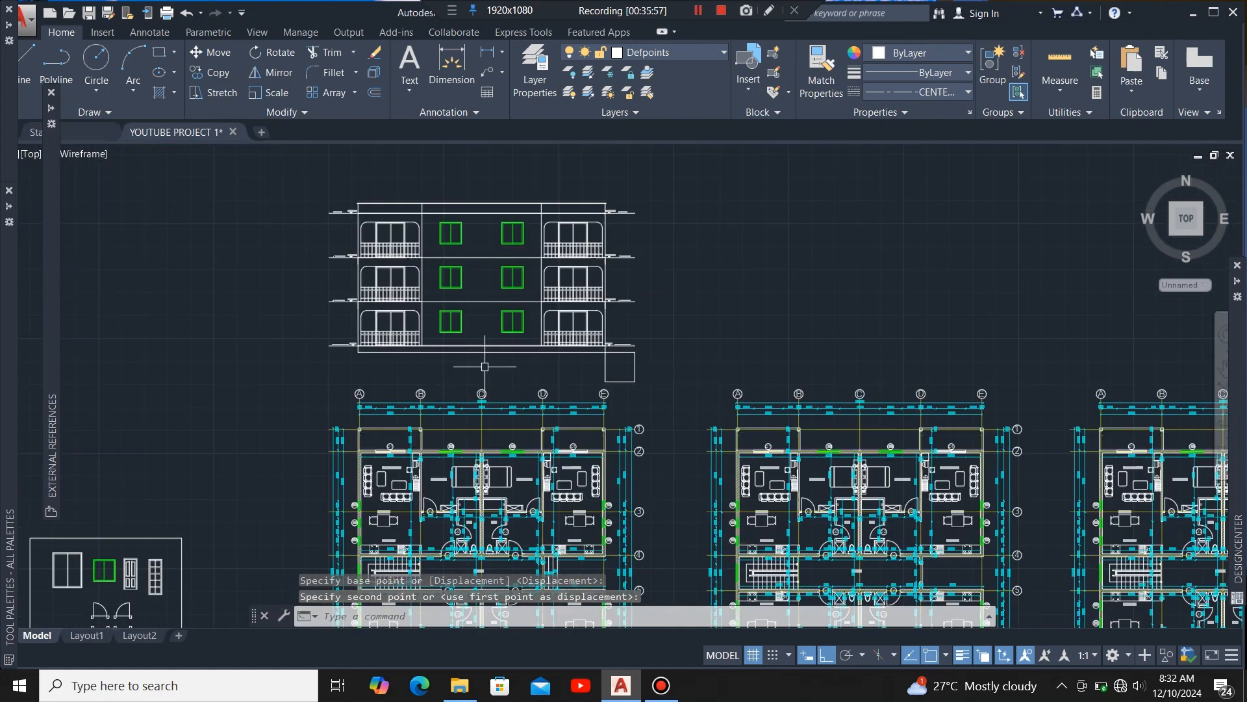
Step: Copy the square from below the base by its lower-right corner to the upper-left corner of the roof slab
scroll(480, 341, up, 3)
scroll(645, 452, up, 6)
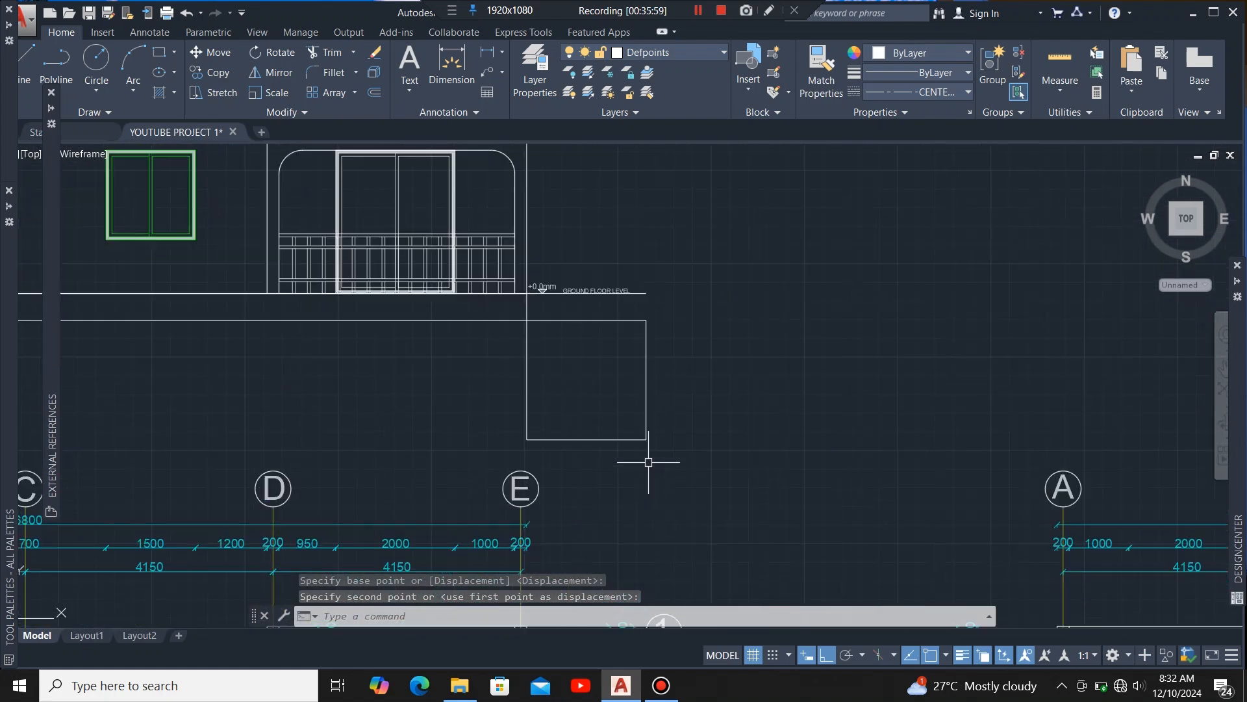
click(637, 435)
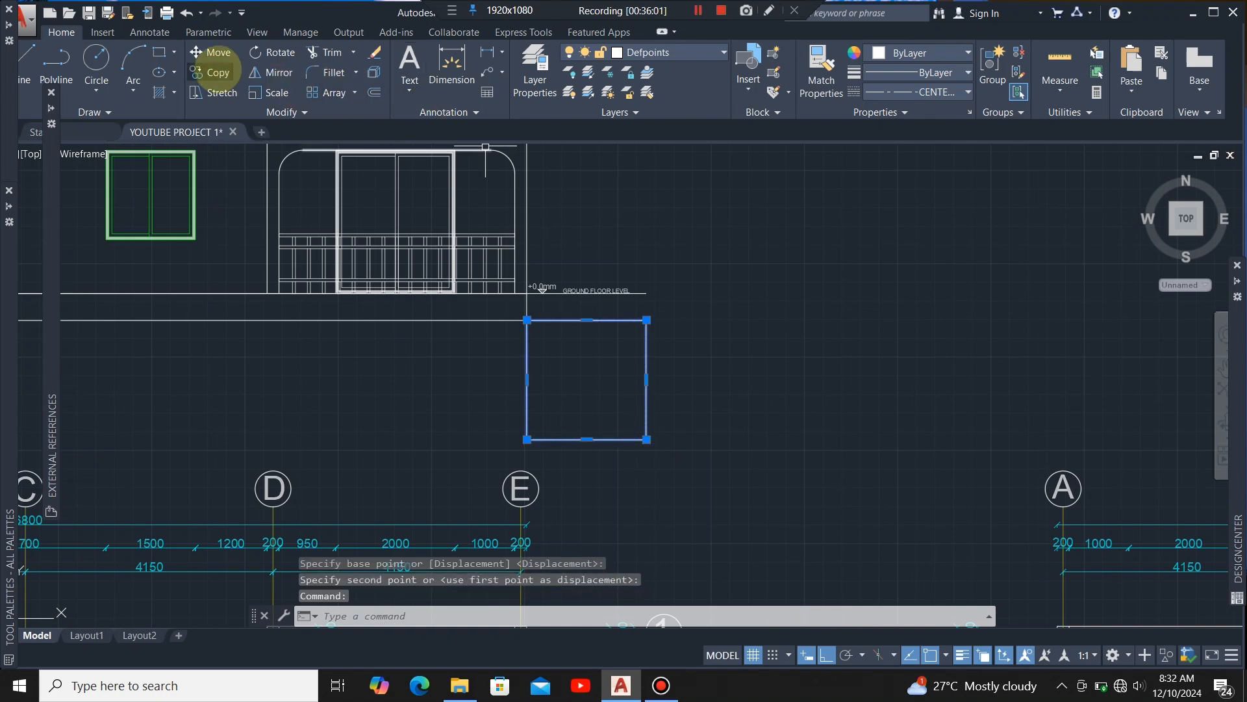
click(209, 72)
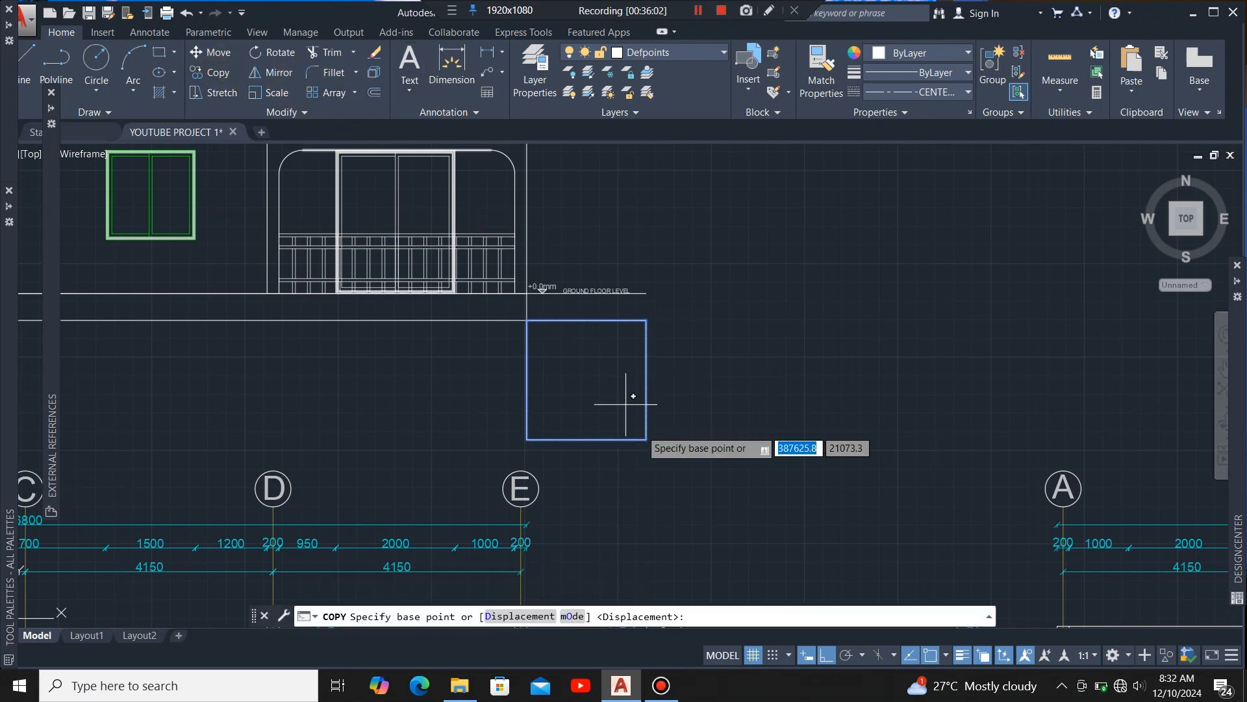
click(646, 440)
scroll(657, 430, down, 5)
scroll(556, 345, up, 8)
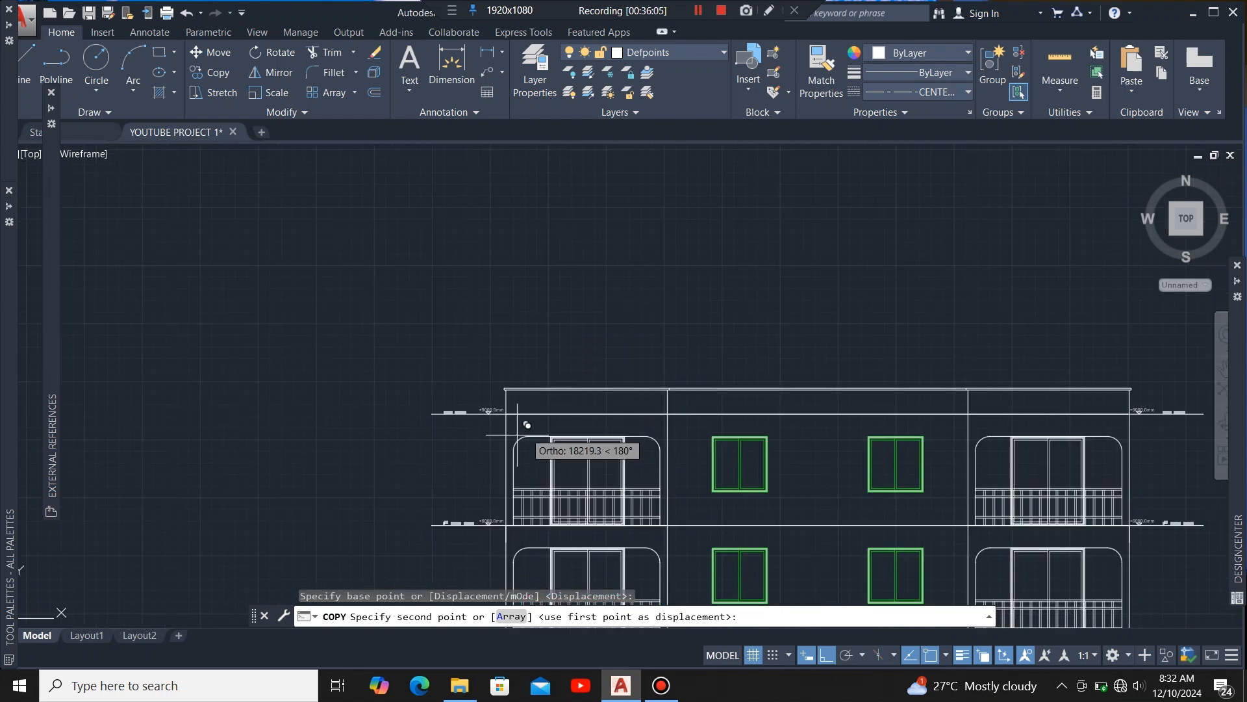
scroll(523, 416, up, 8)
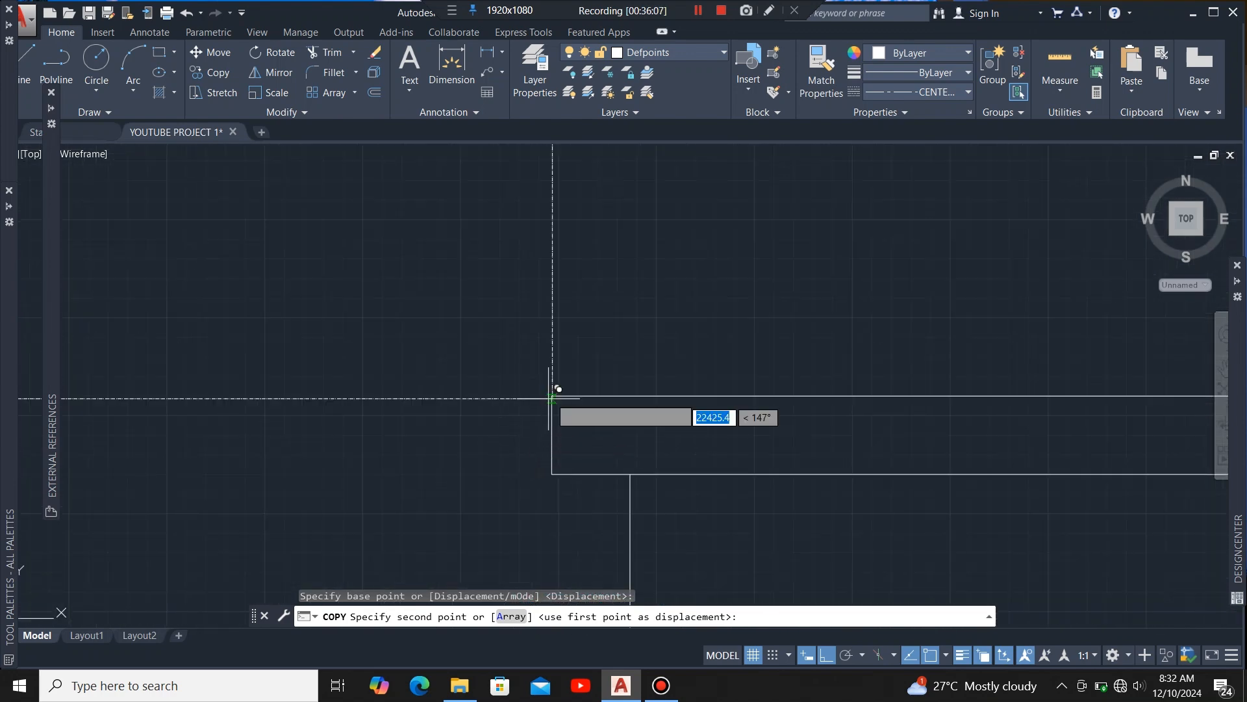
click(552, 394)
scroll(409, 279, down, 5)
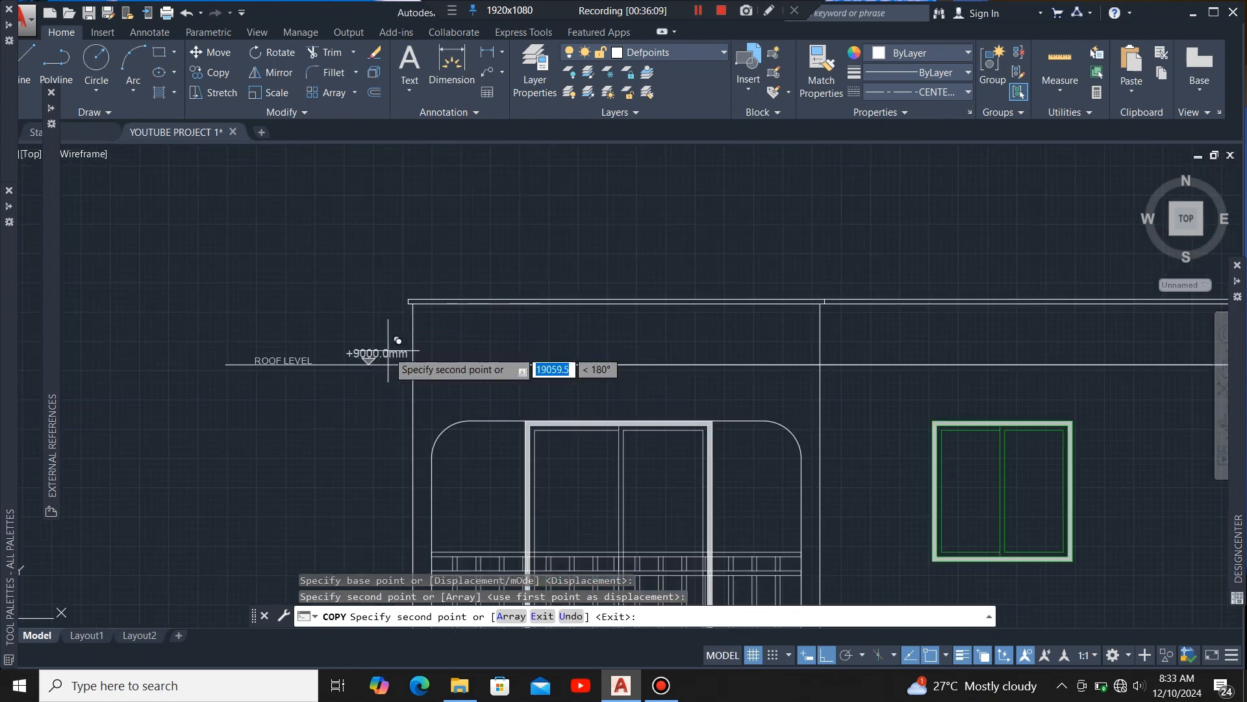
scroll(416, 308, up, 6)
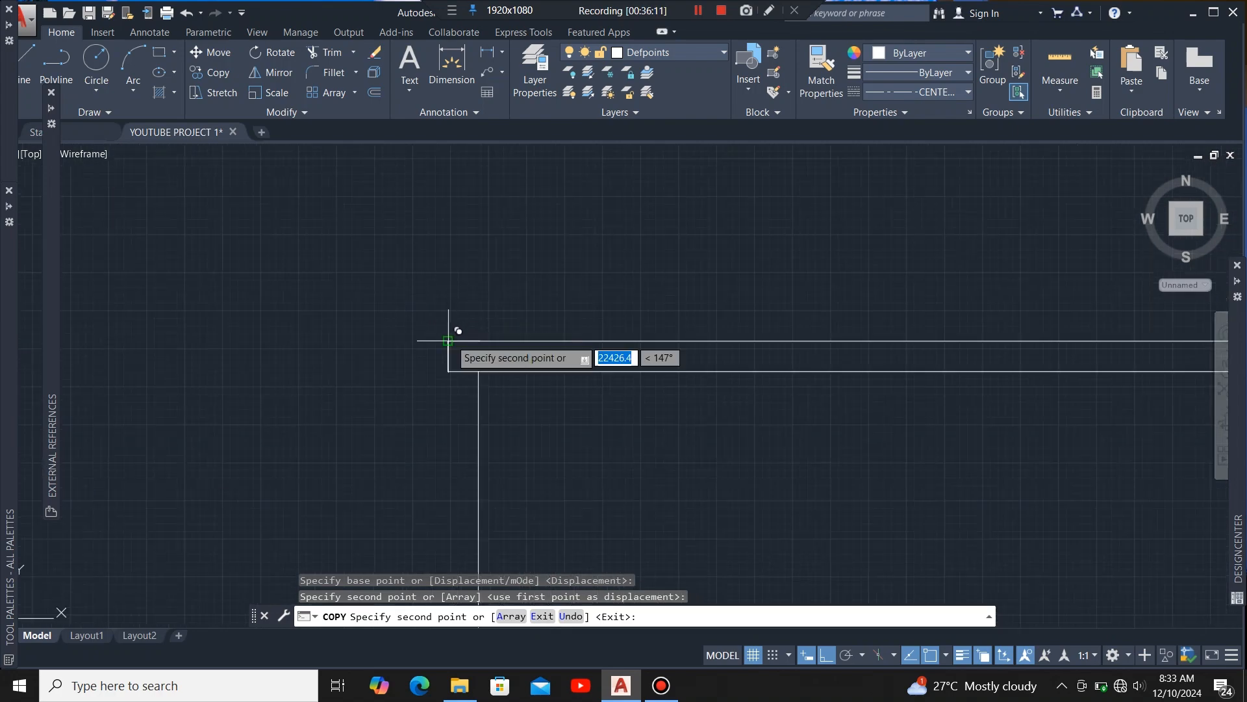
scroll(384, 343, down, 6)
key(Escape)
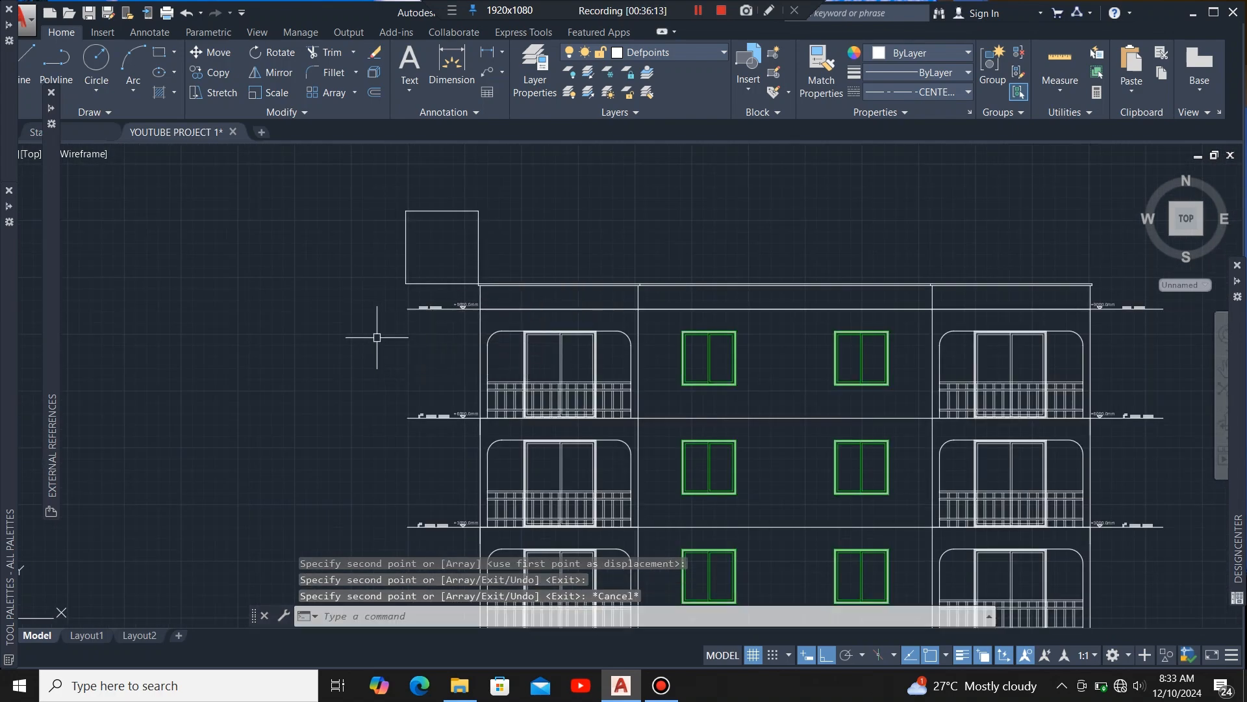
Step: Delete the stray square below the left end of the elevation's base
scroll(308, 235, down, 7)
scroll(321, 260, up, 3)
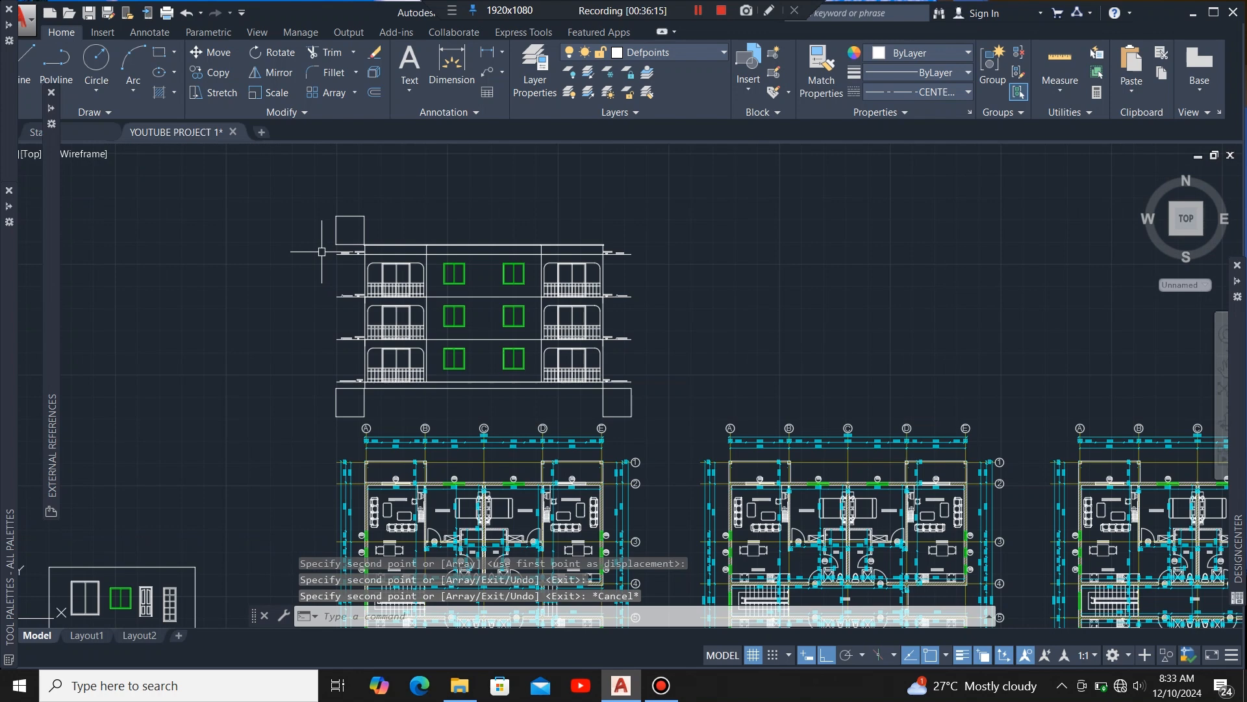
scroll(318, 410, up, 4)
click(362, 409)
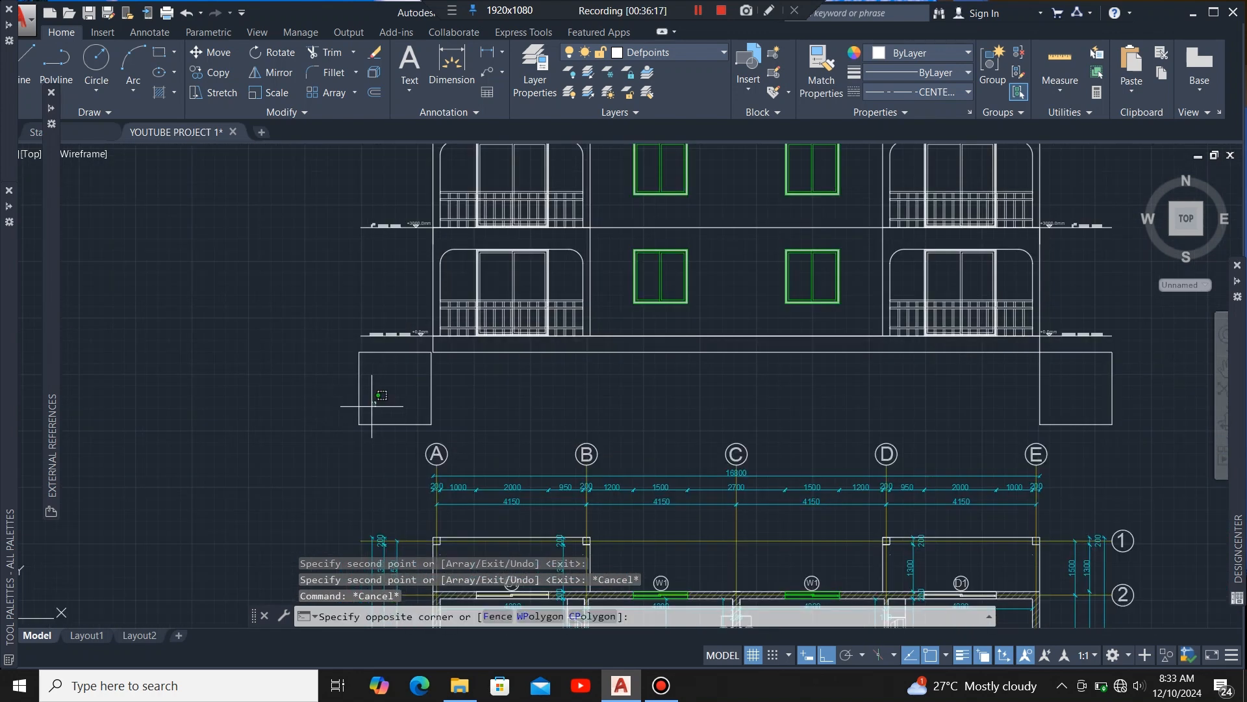
click(326, 433)
key(Delete)
scroll(326, 429, down, 6)
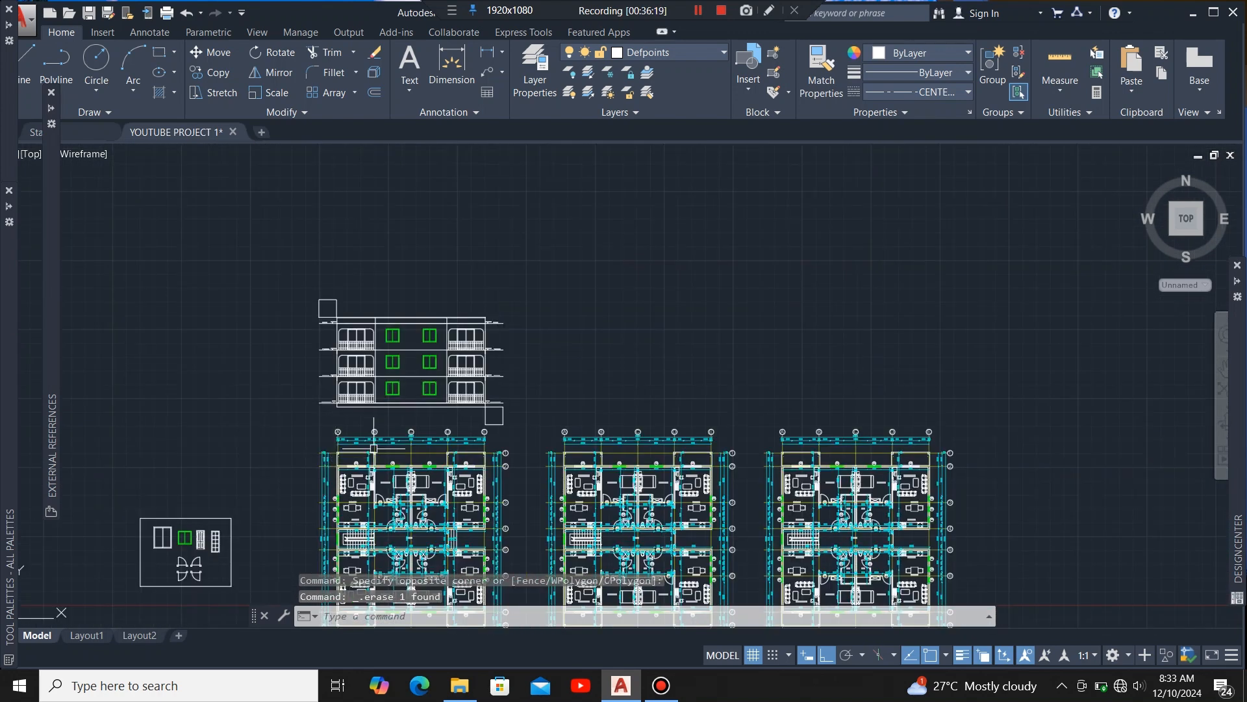
Step: Draw a 20850 by 14150 mm rectangle around the elevation, from the roof square's upper-left corner to the base square's lower-right corner
scroll(329, 399, up, 3)
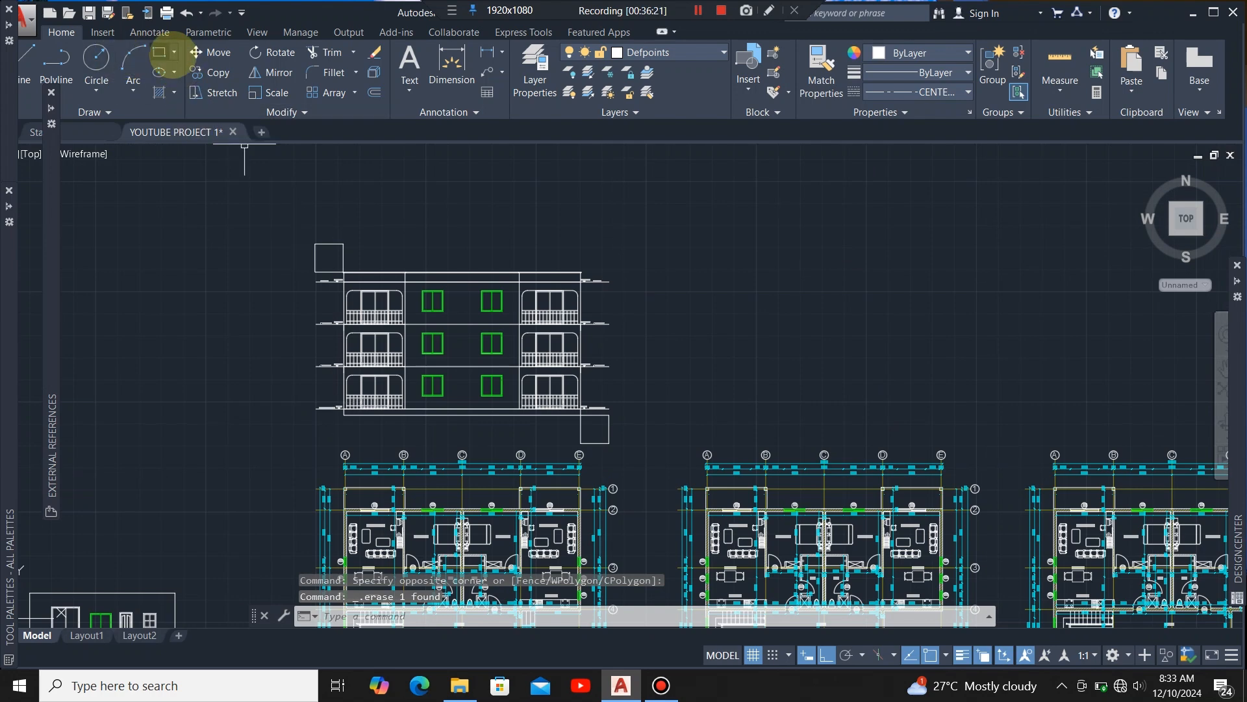
click(159, 52)
scroll(292, 260, up, 3)
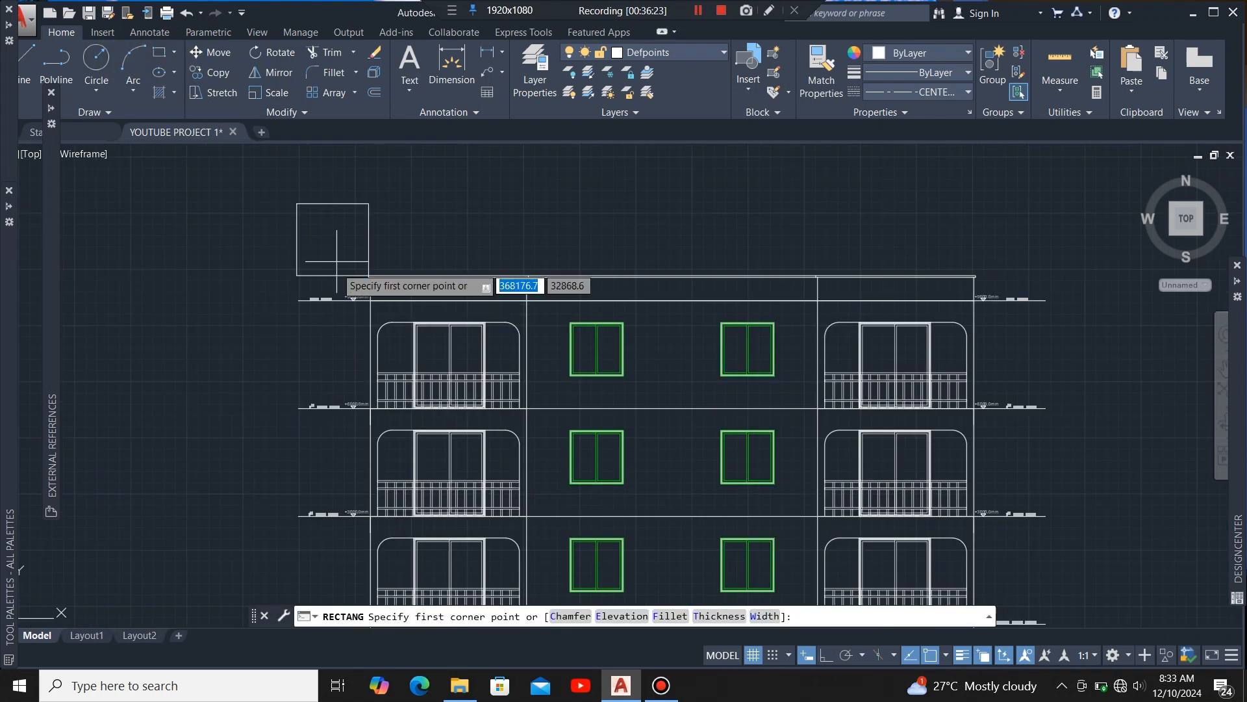
click(292, 207)
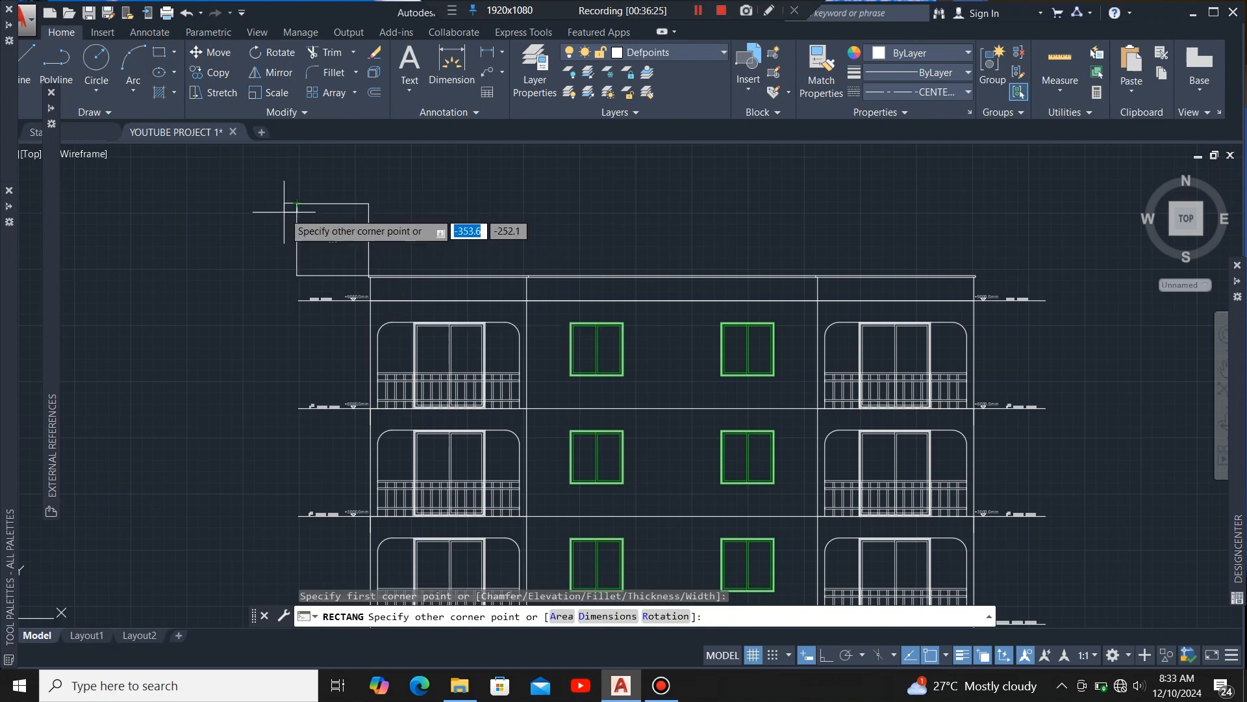
scroll(299, 211, down, 5)
scroll(364, 299, up, 5)
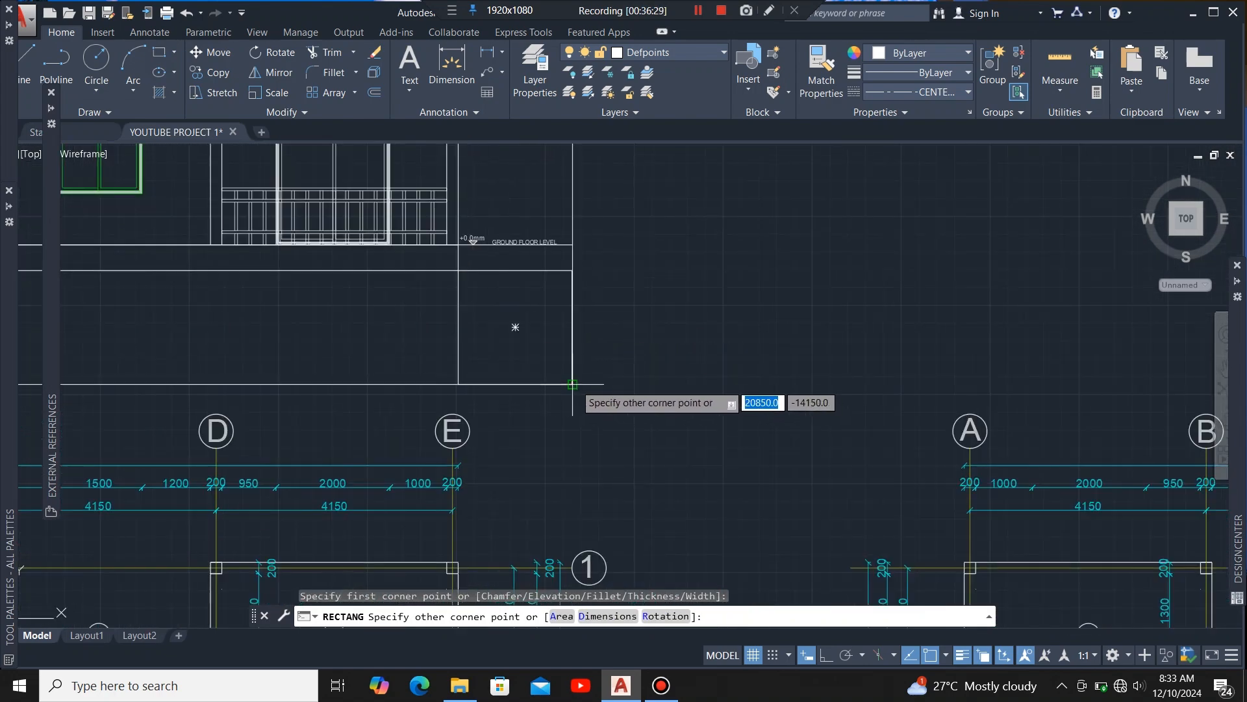
click(573, 384)
scroll(577, 370, down, 5)
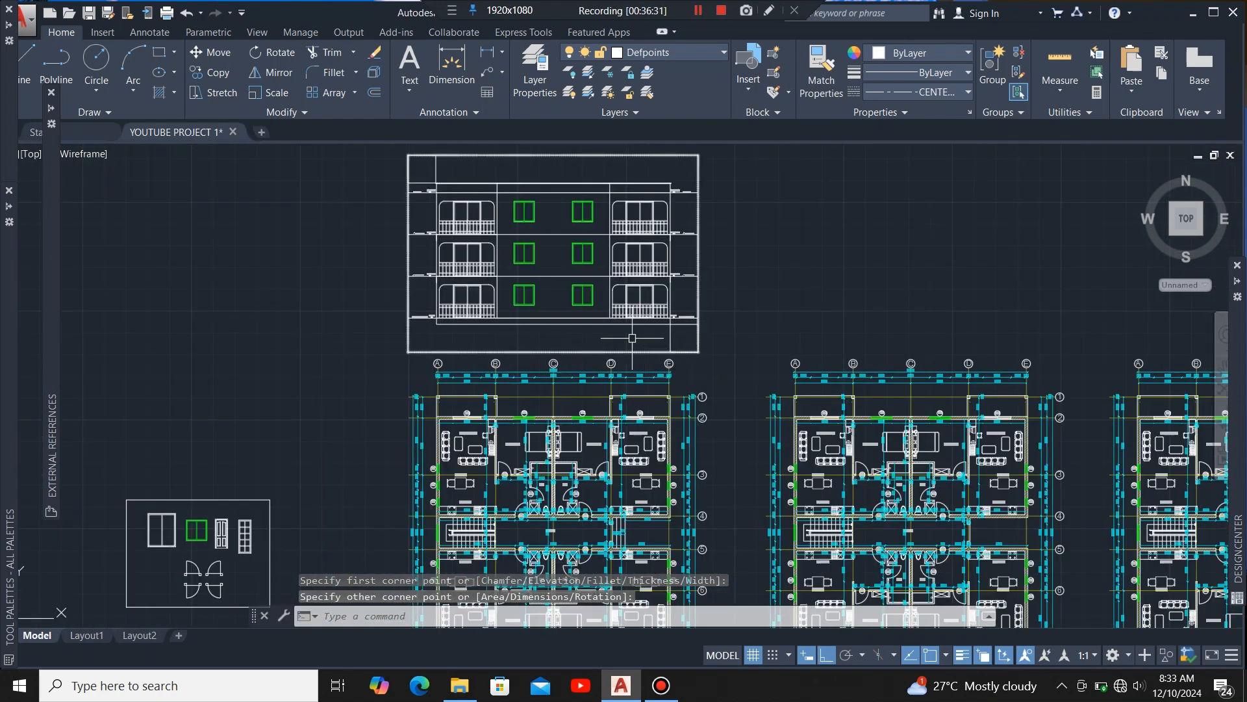
Step: Delete the two construction squares at the upper-left and lower-right corners of the frame rectangle
scroll(424, 227, up, 6)
click(545, 189)
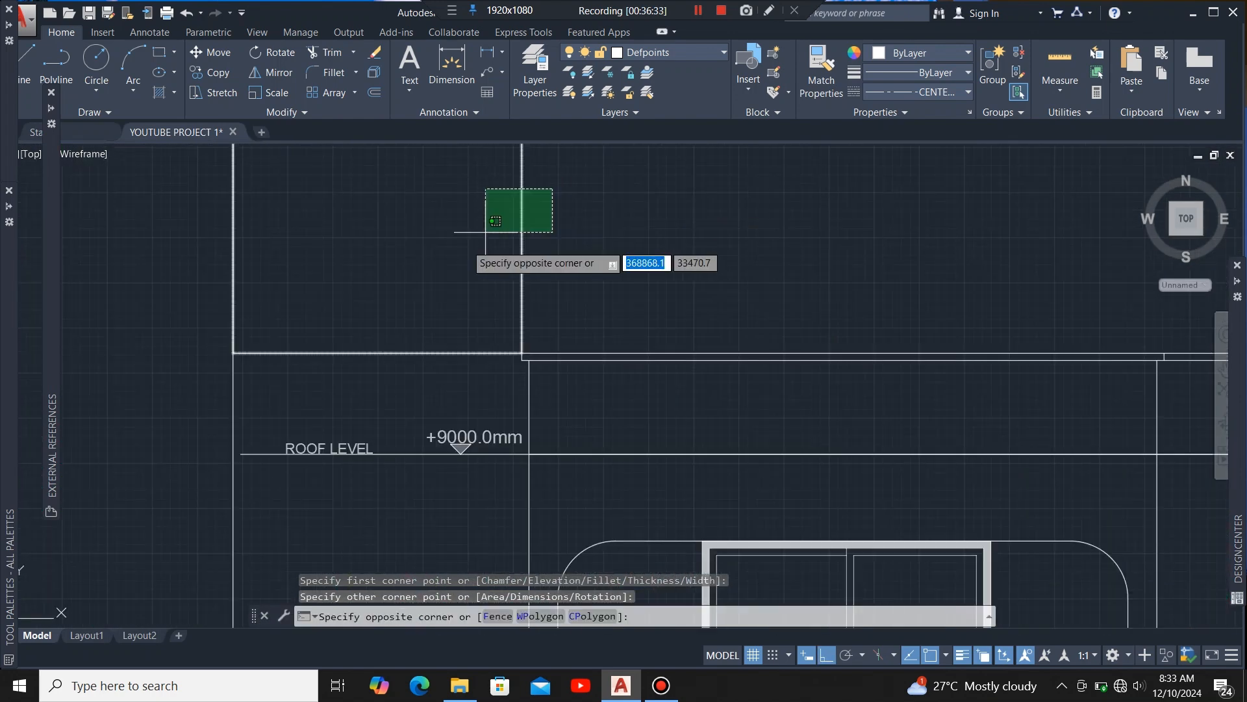
click(410, 229)
scroll(410, 229, down, 8)
scroll(752, 478, up, 6)
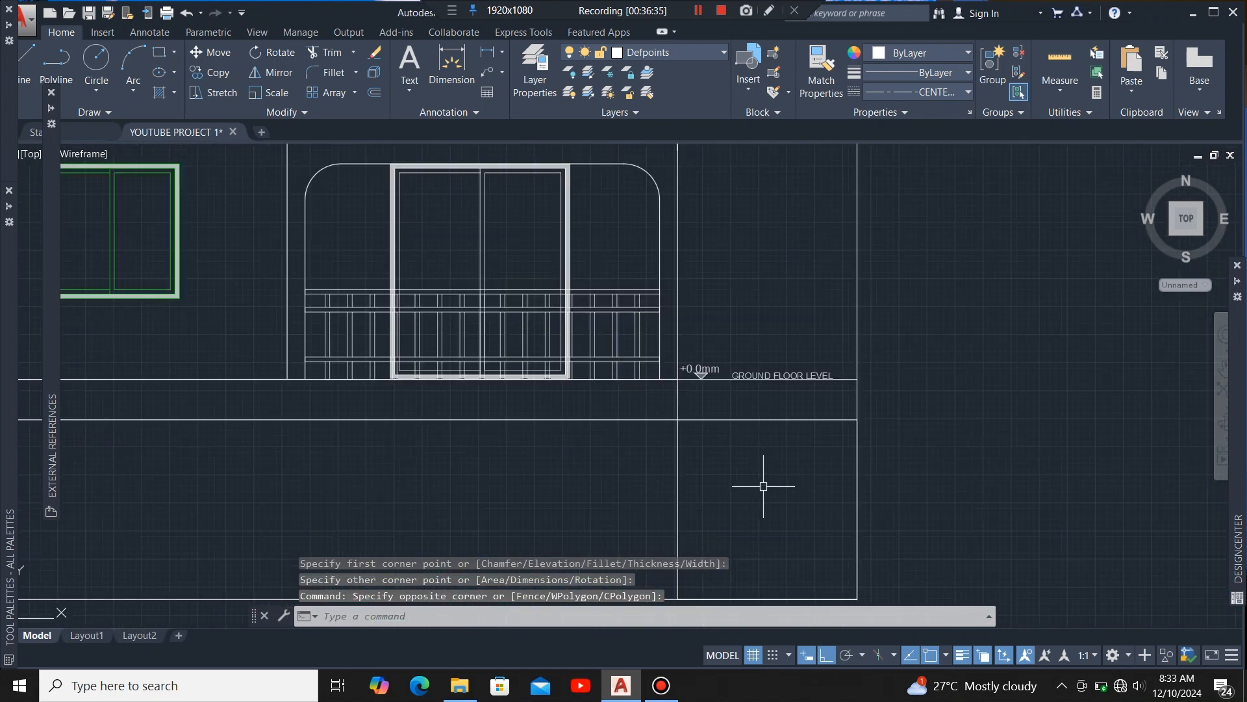
click(766, 485)
click(618, 418)
scroll(618, 418, down, 6)
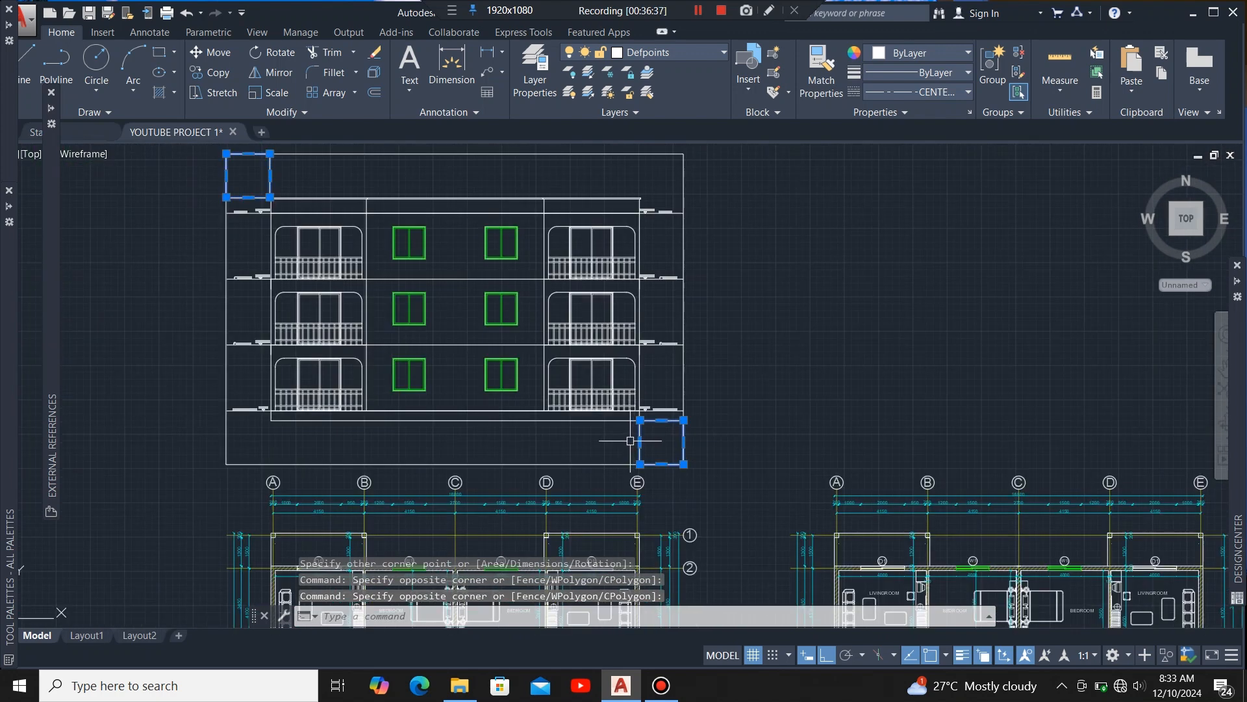
key(Delete)
Step: Offset the elevation's far-left outer wall line 100 mm inward, towards the balcony openings
scroll(280, 276, up, 8)
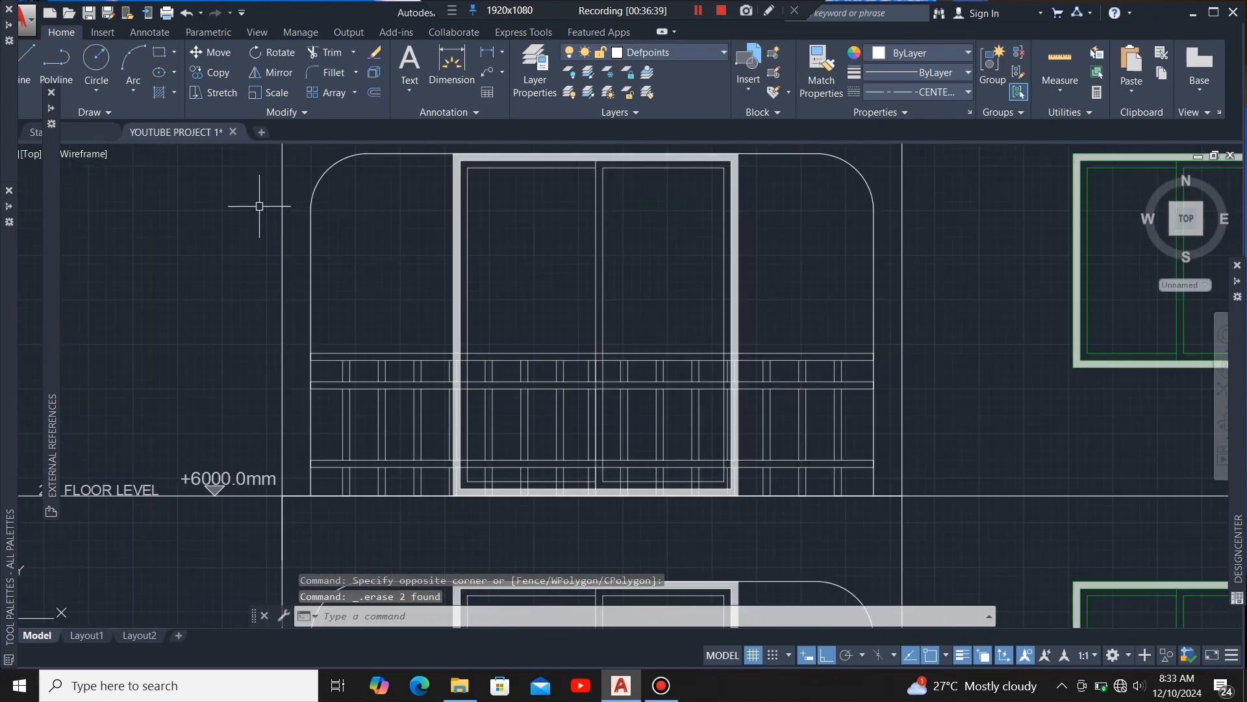
click(281, 264)
scroll(540, 310, down, 6)
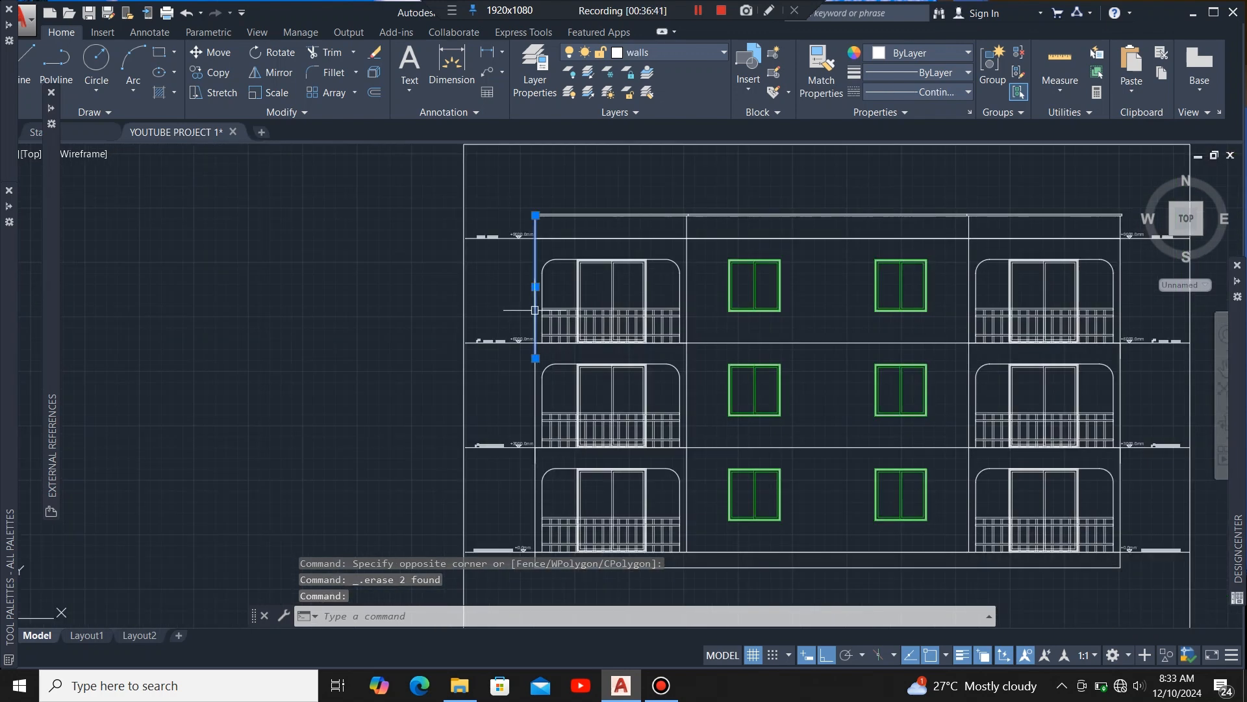
scroll(562, 286, up, 6)
scroll(402, 290, up, 2)
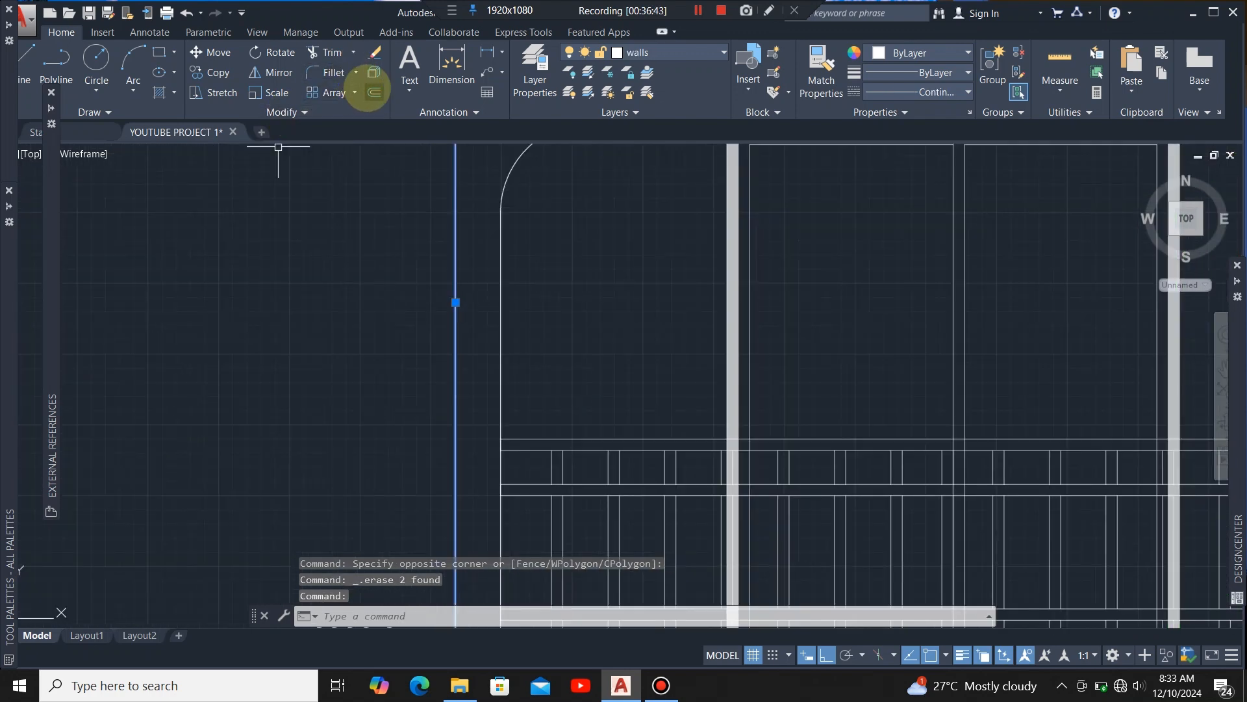
click(374, 92)
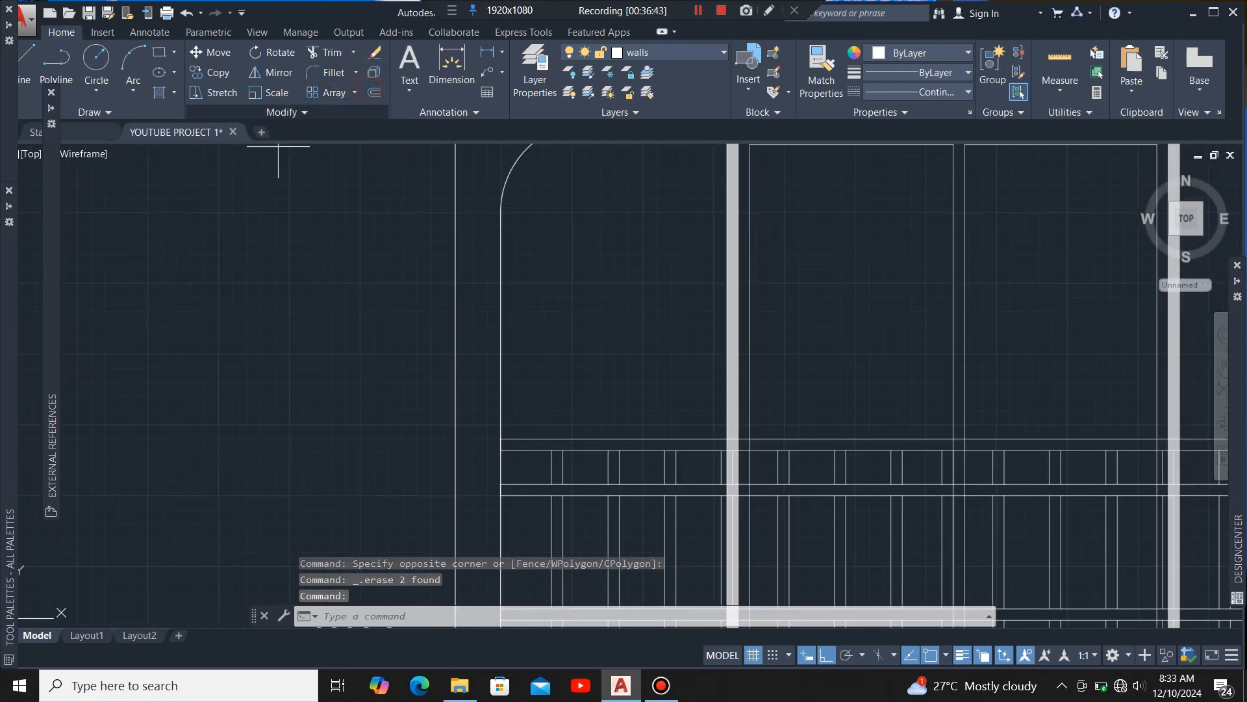
click(456, 322)
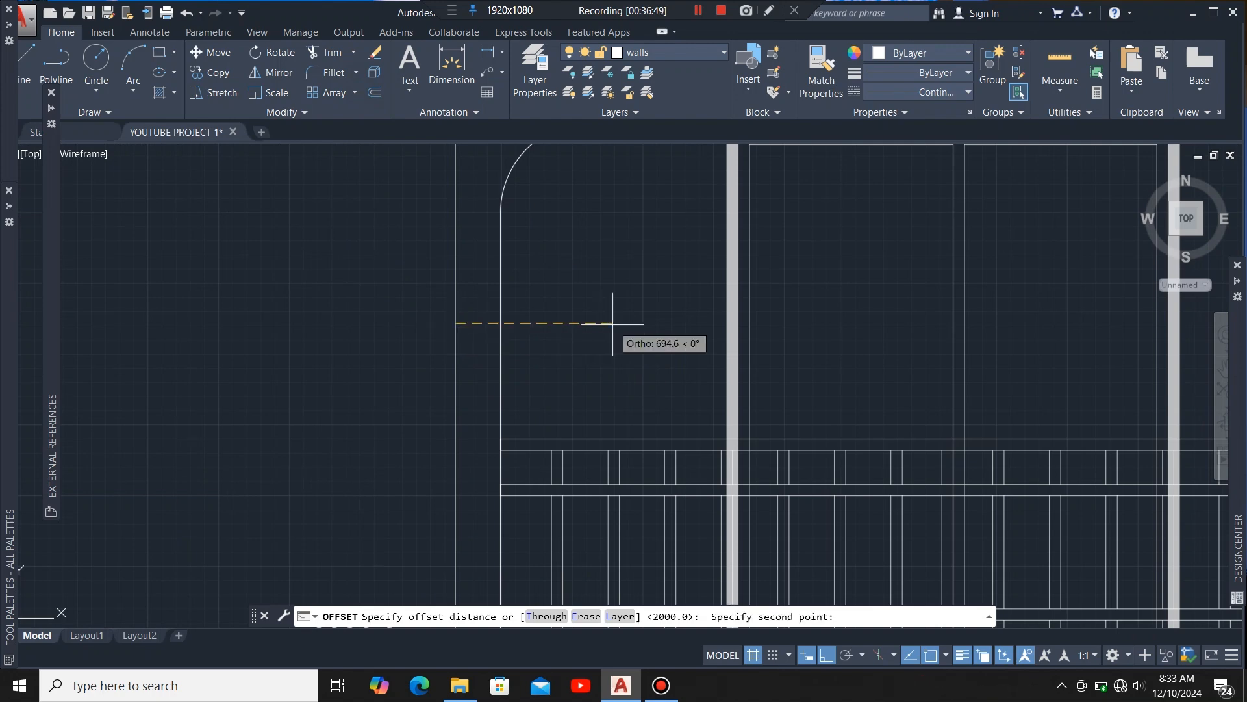
click(613, 323)
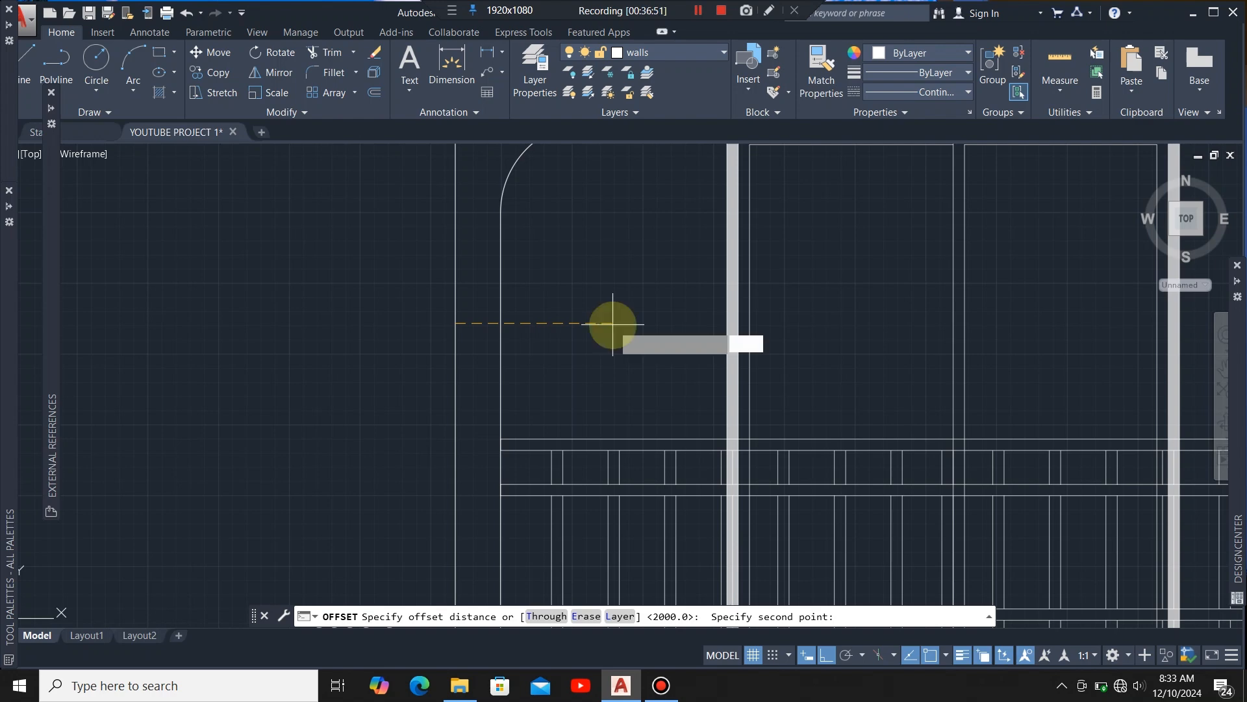
text(100)
key(Return)
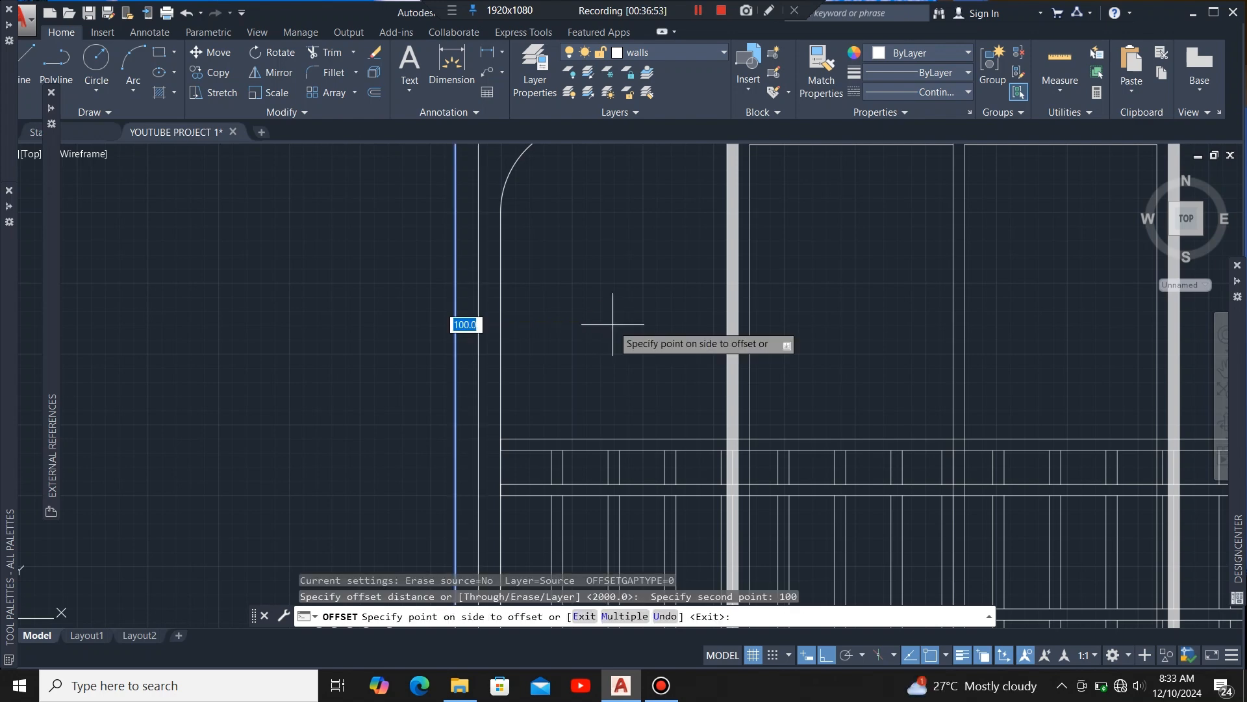
click(613, 324)
Step: Examine the wall thickness dimensions and grid line positions along the exterior and partition walls of the ground floor plan
scroll(611, 321, down, 10)
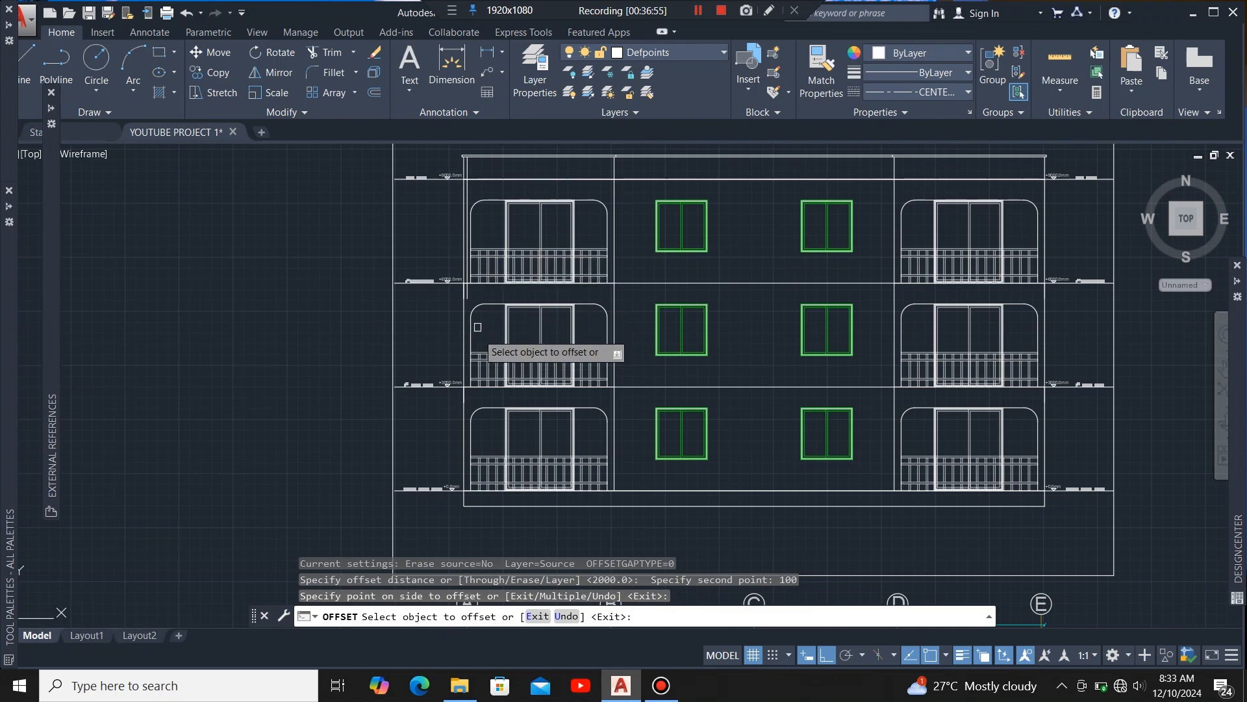
scroll(478, 441, down, 3)
scroll(466, 460, up, 12)
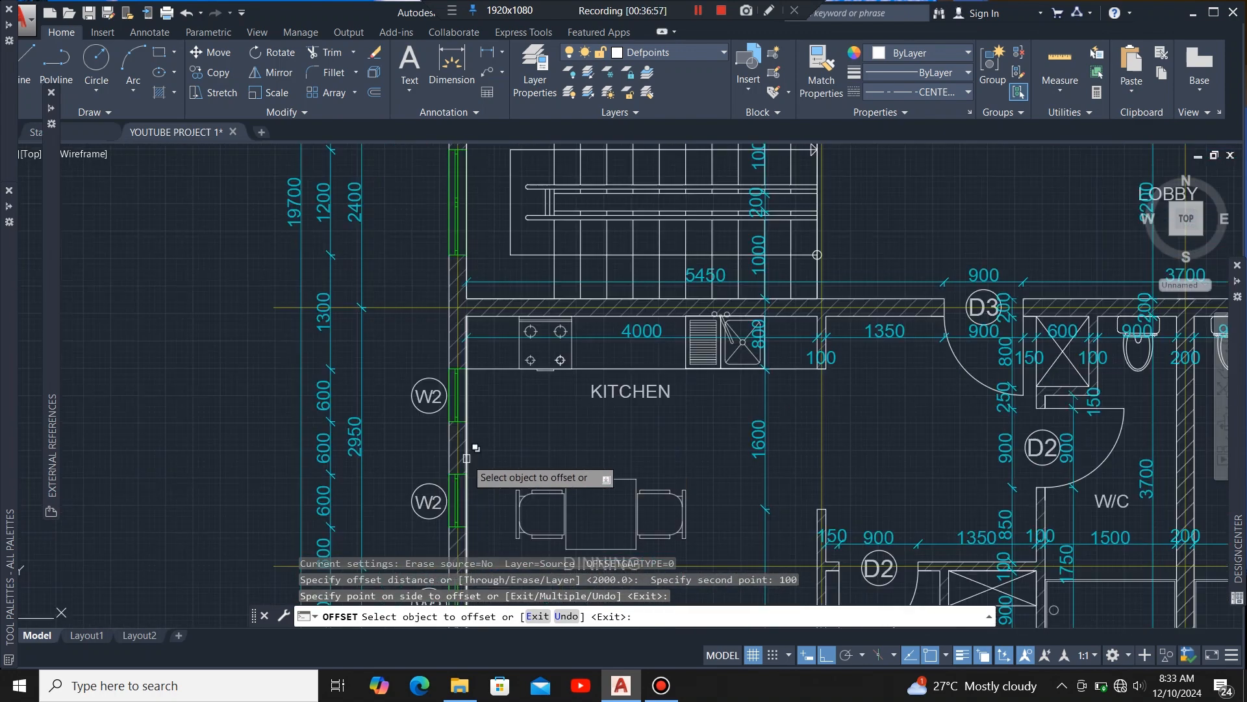
click(452, 440)
scroll(454, 335, down, 5)
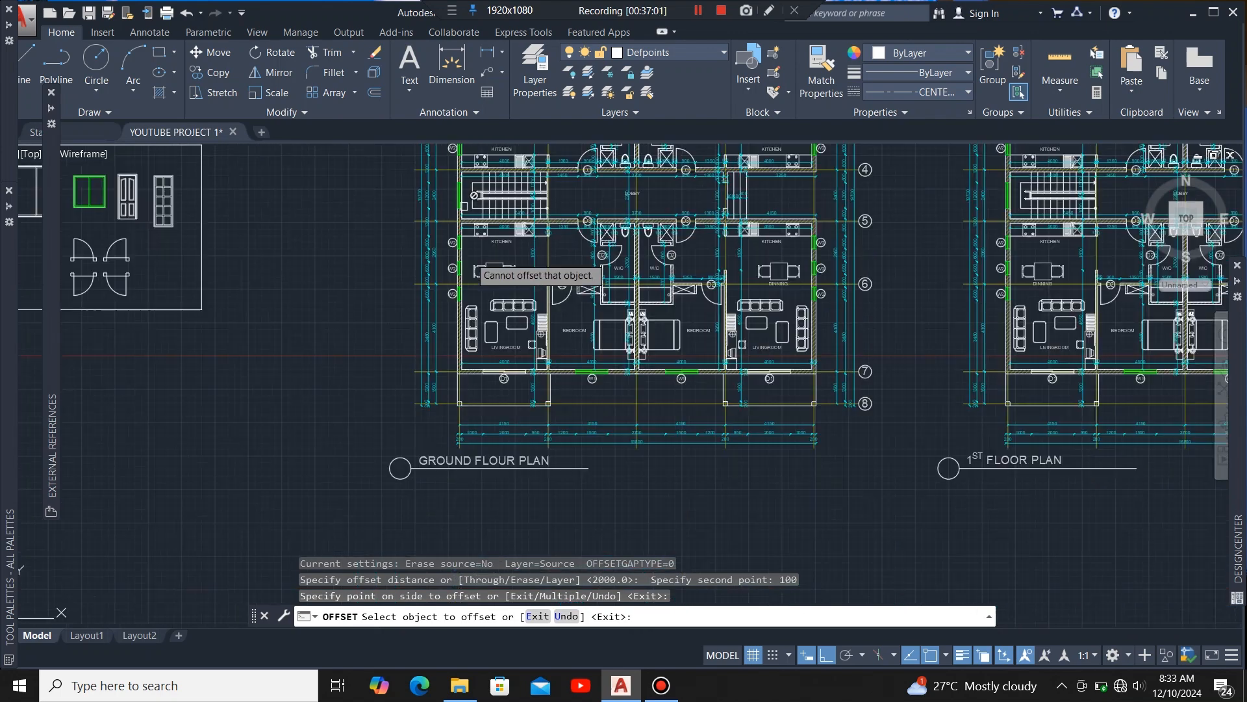
scroll(468, 233, down, 5)
scroll(471, 509, up, 12)
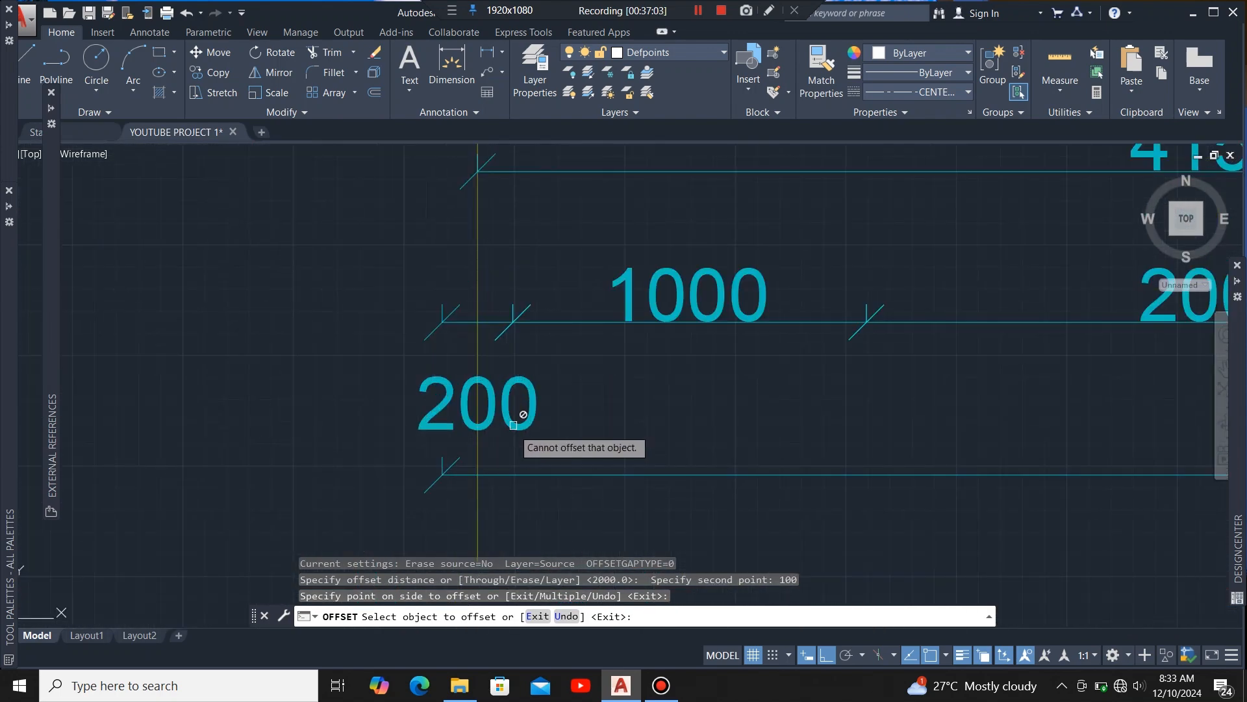
scroll(468, 410, down, 3)
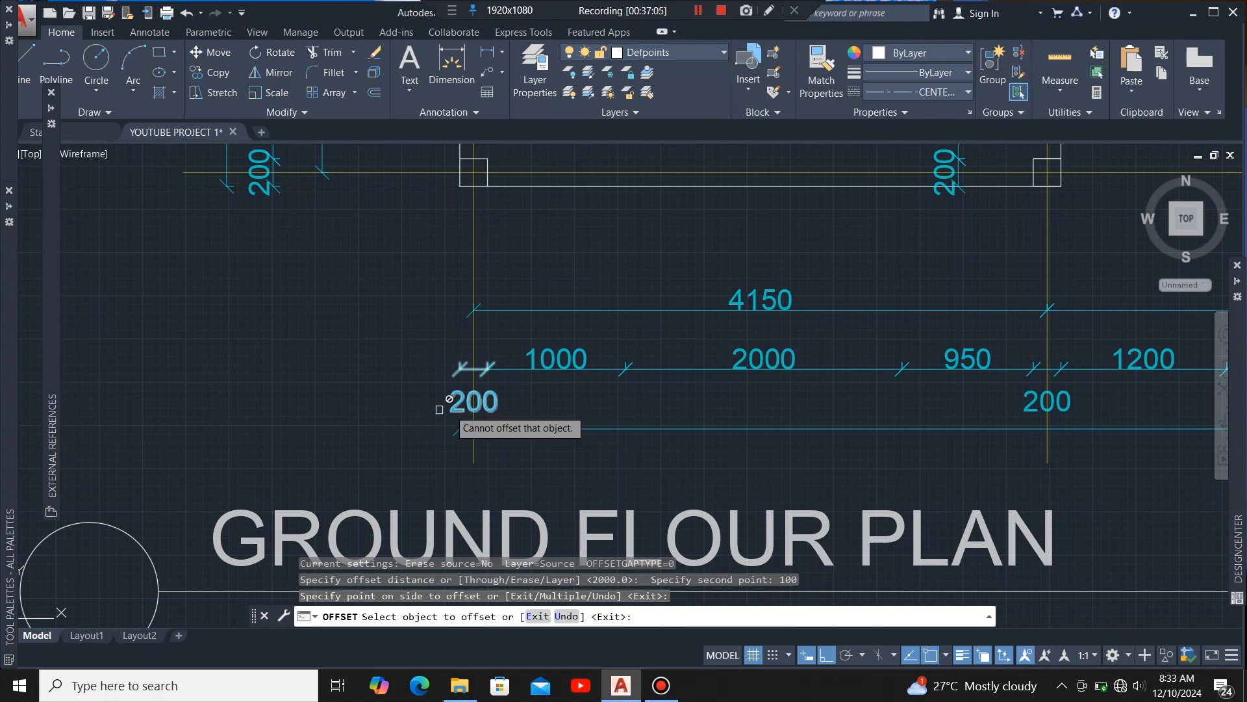
scroll(432, 403, down, 4)
scroll(458, 250, up, 6)
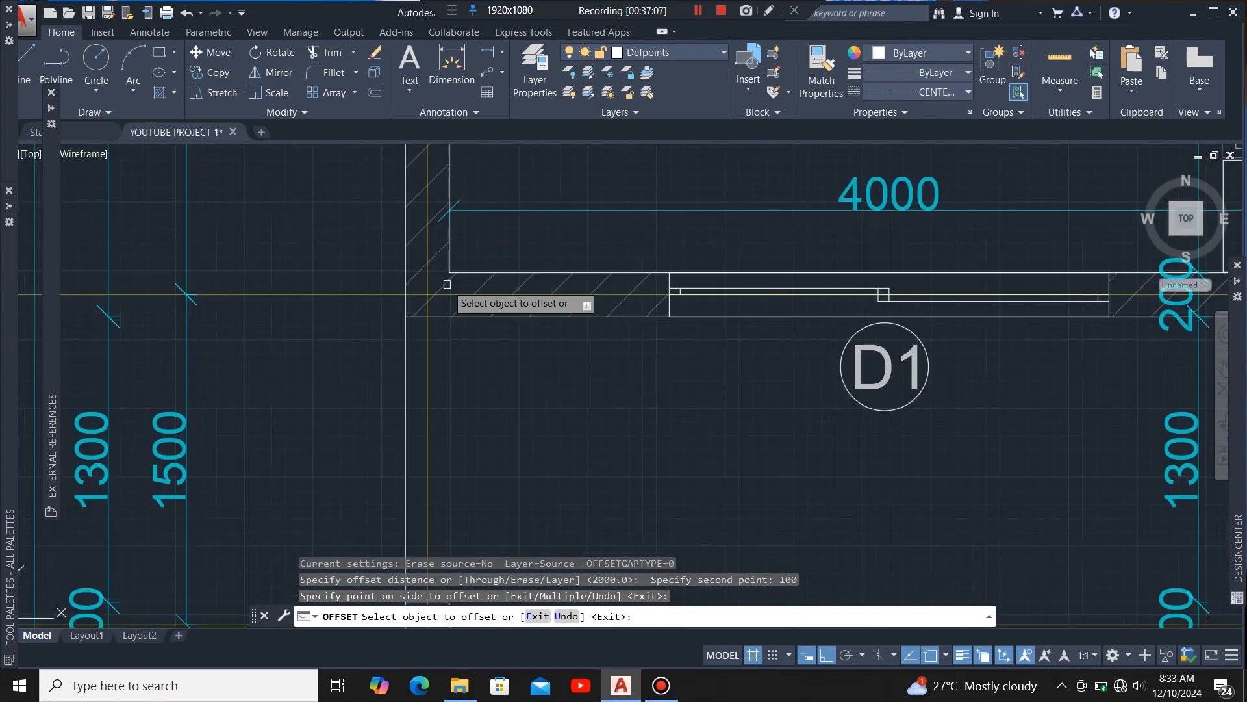
scroll(446, 385, down, 6)
scroll(431, 426, down, 4)
scroll(545, 351, down, 1)
scroll(545, 356, up, 5)
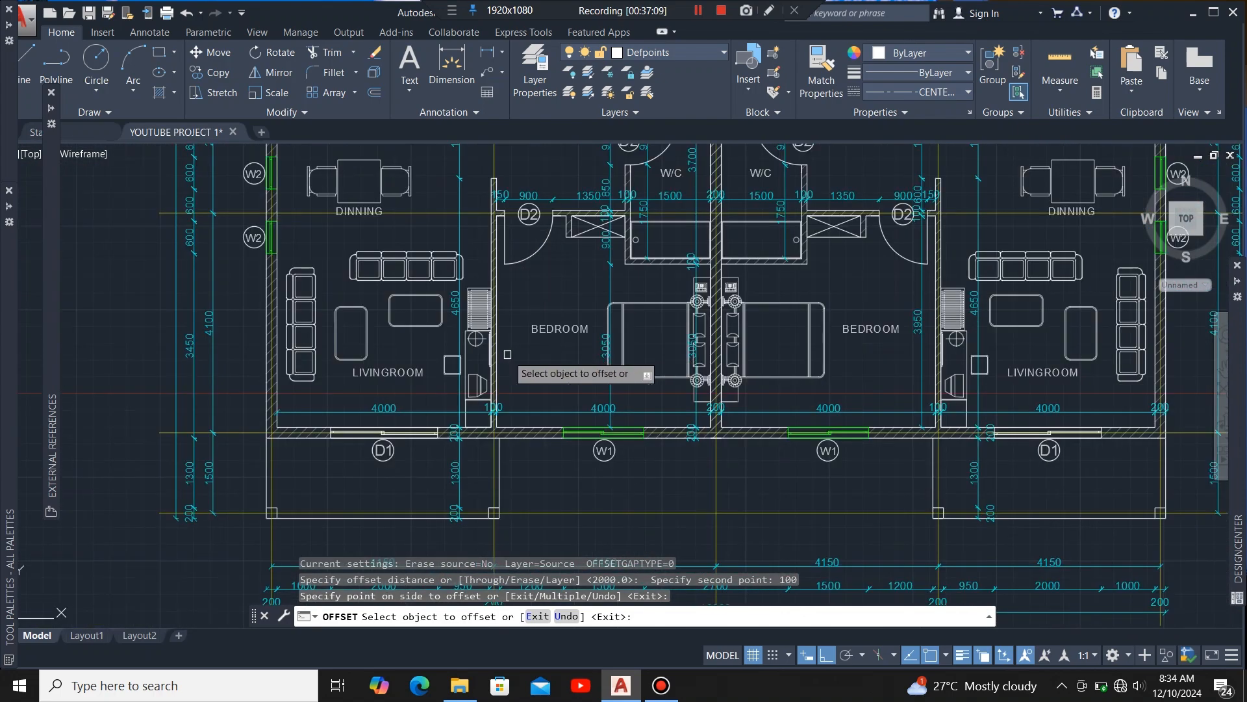
scroll(506, 435, up, 8)
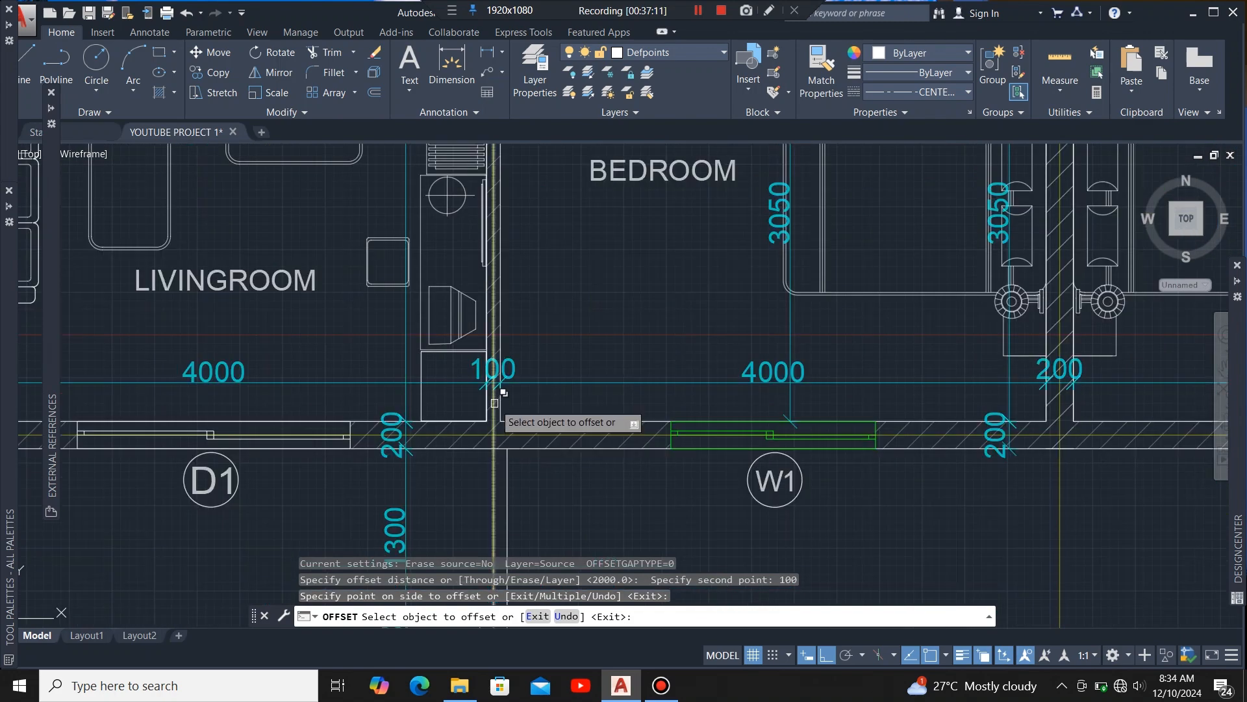
click(498, 369)
scroll(504, 380, down, 8)
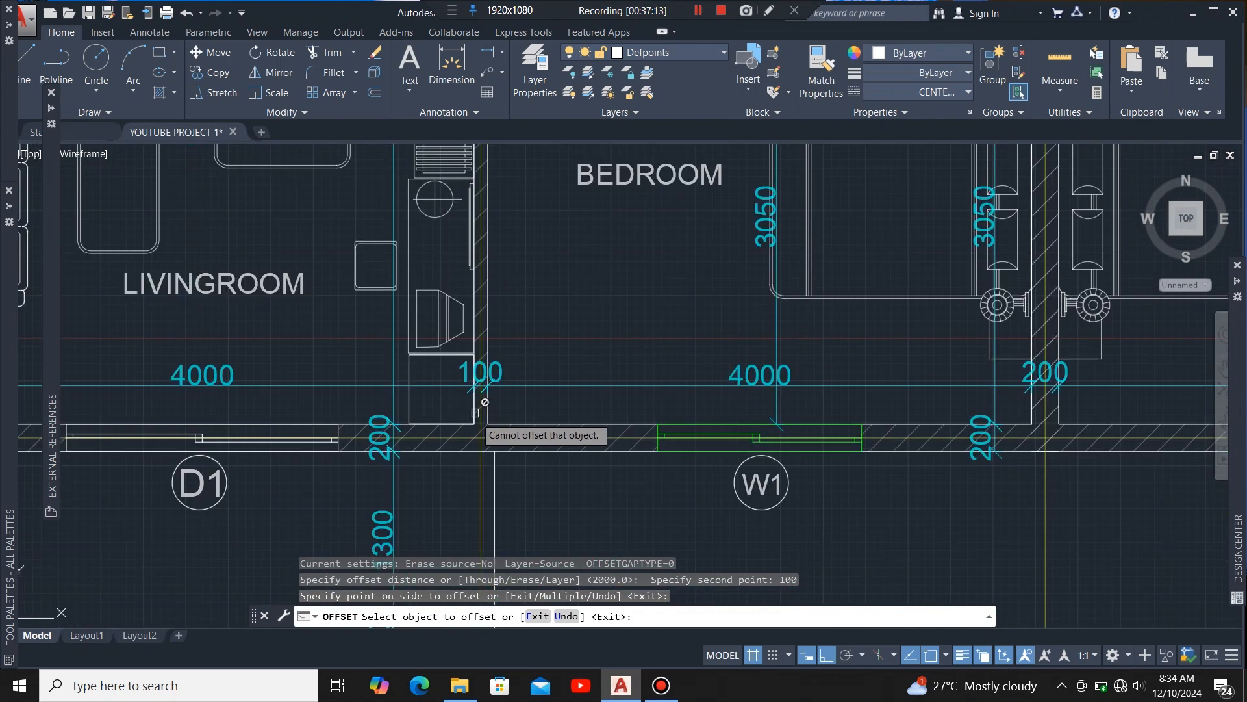
scroll(546, 409, down, 10)
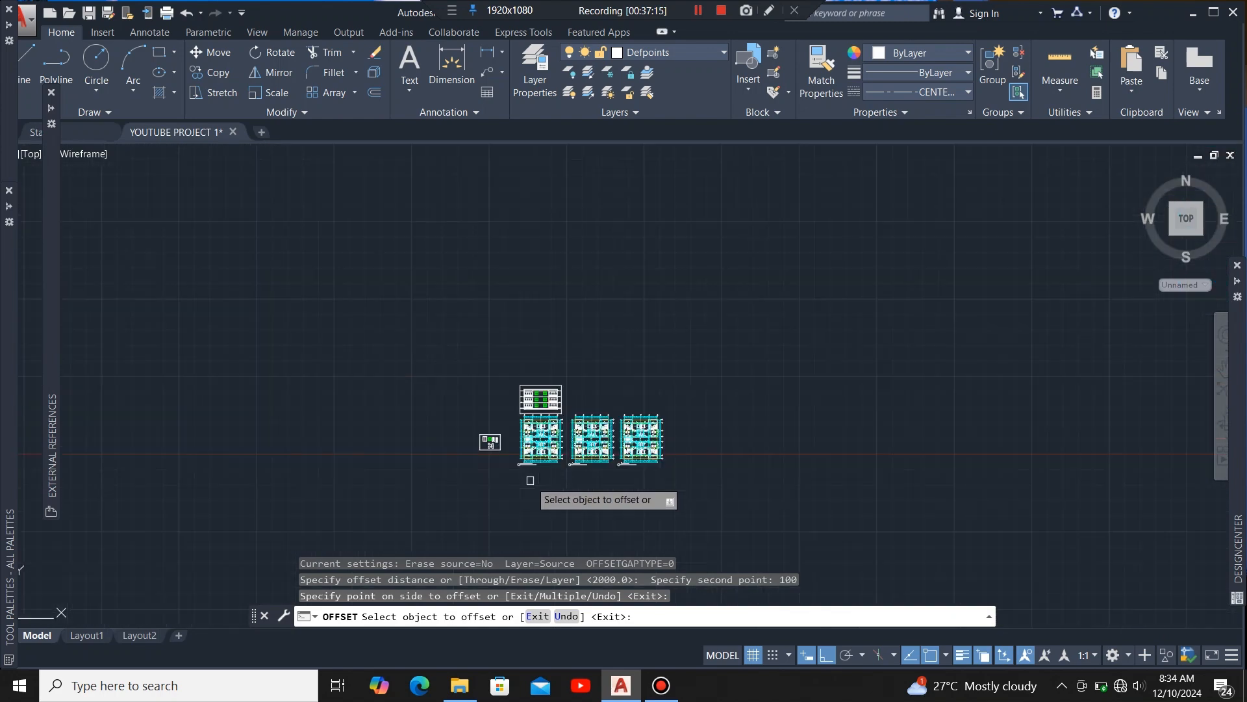
scroll(523, 404, up, 10)
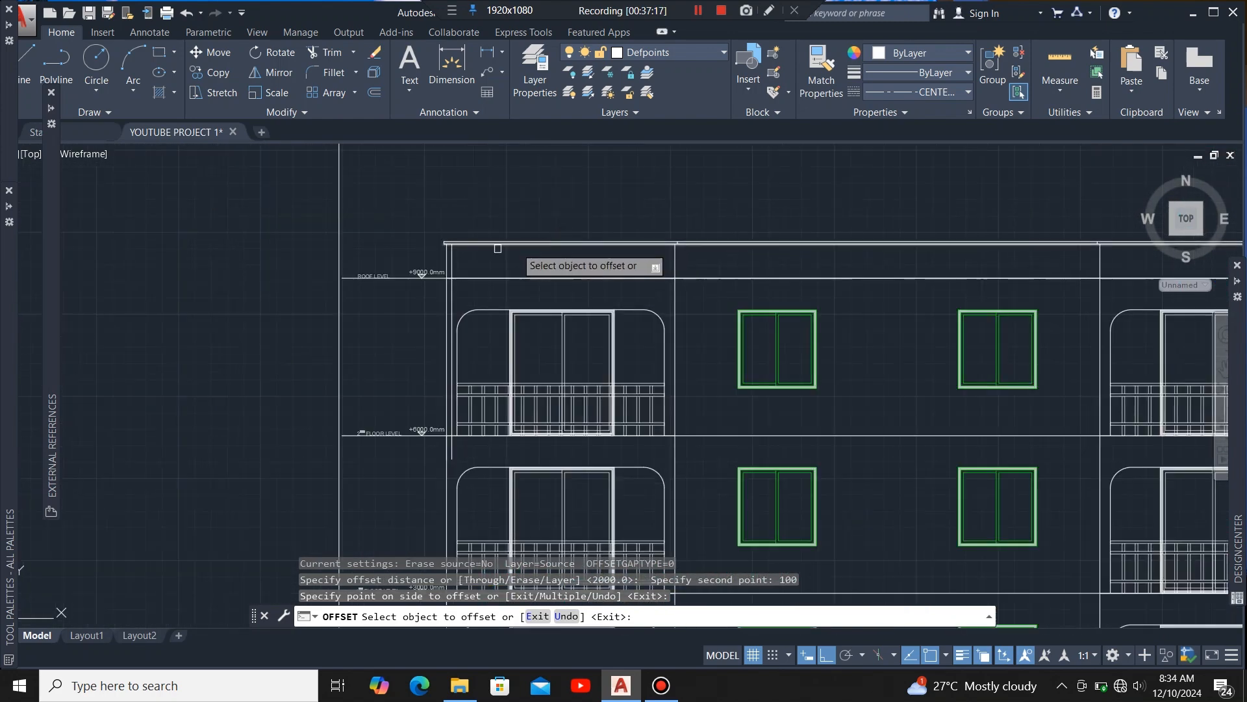
key(Escape)
Step: Extend the upper end of the offset line to the frame rectangle's top edge, using the frame as the boundary
scroll(455, 279, up, 6)
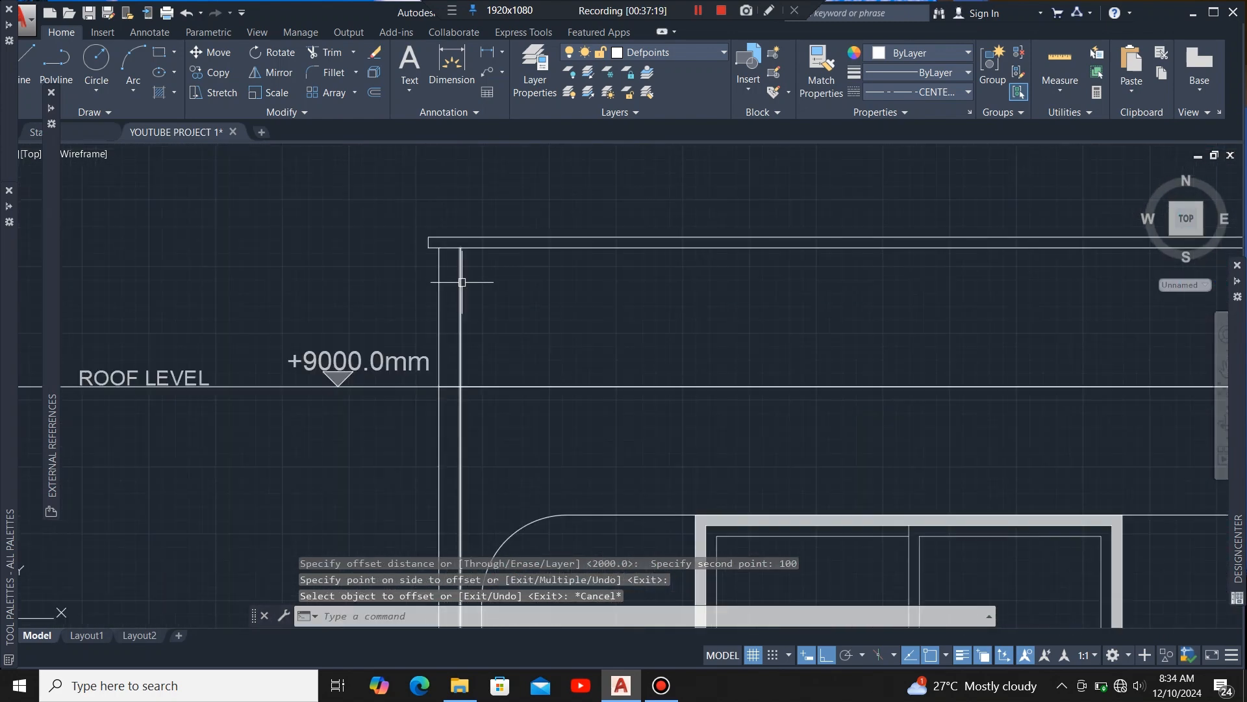
scroll(462, 286, down, 5)
click(431, 284)
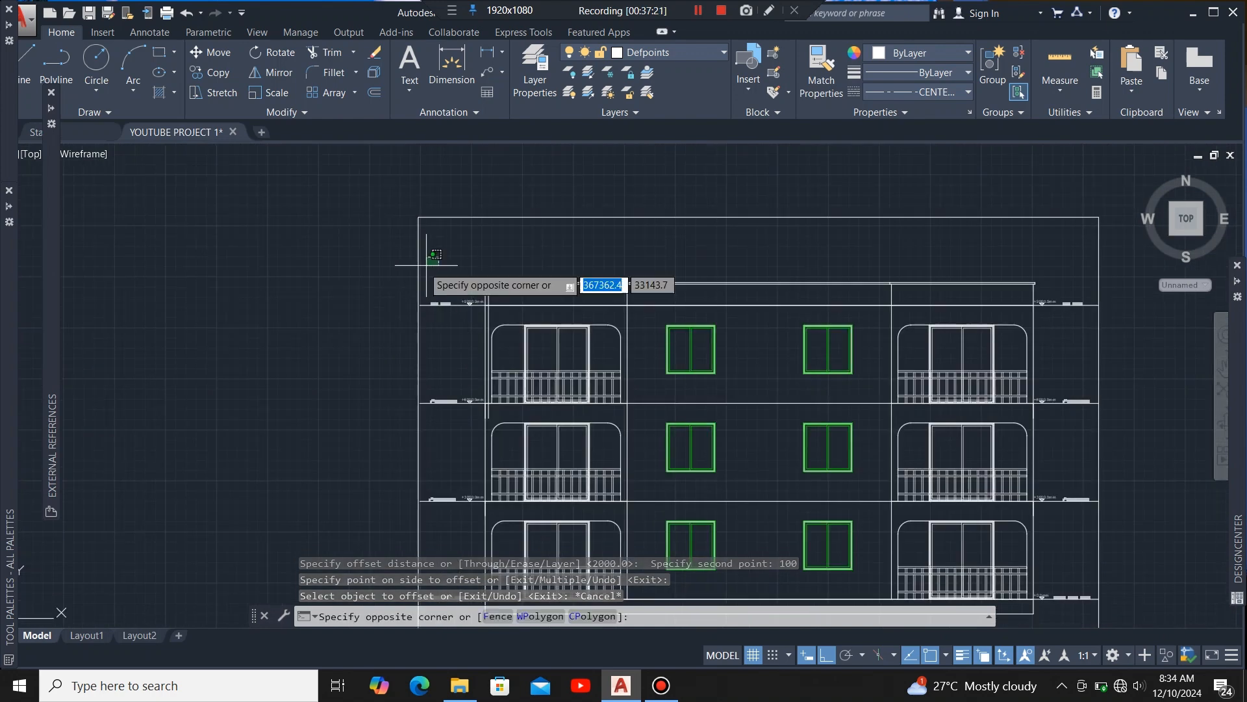
click(378, 284)
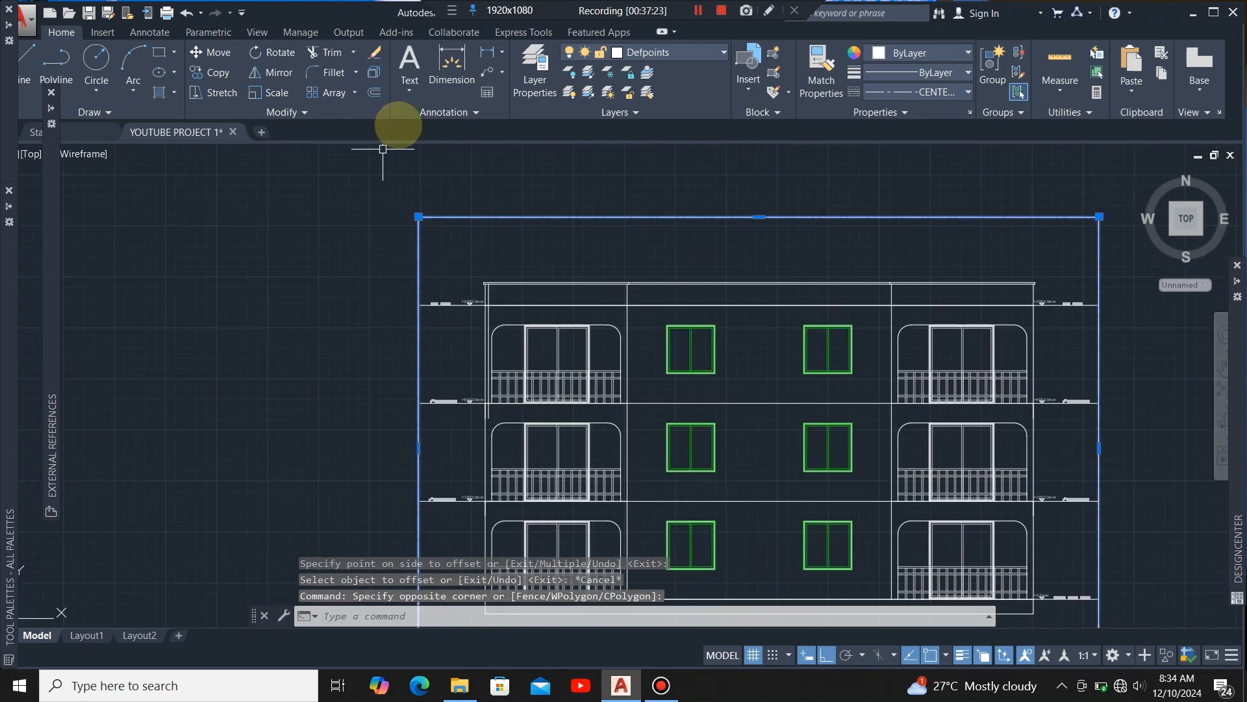
click(354, 51)
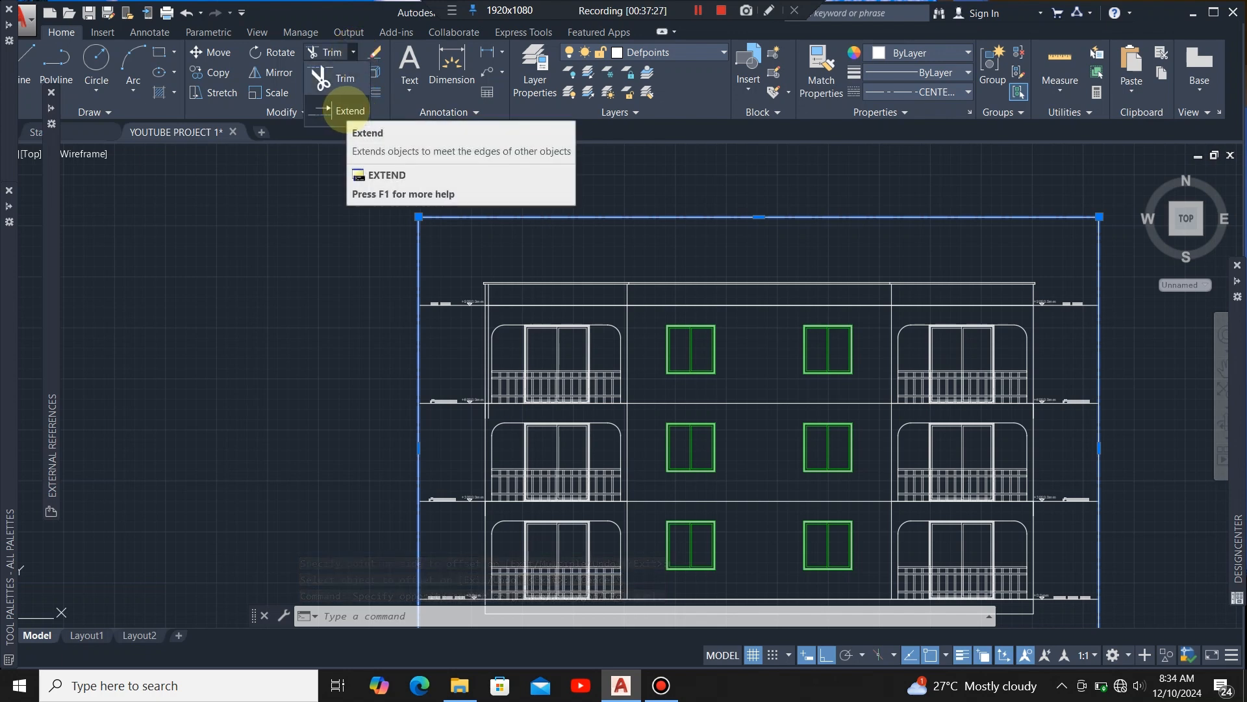
click(339, 111)
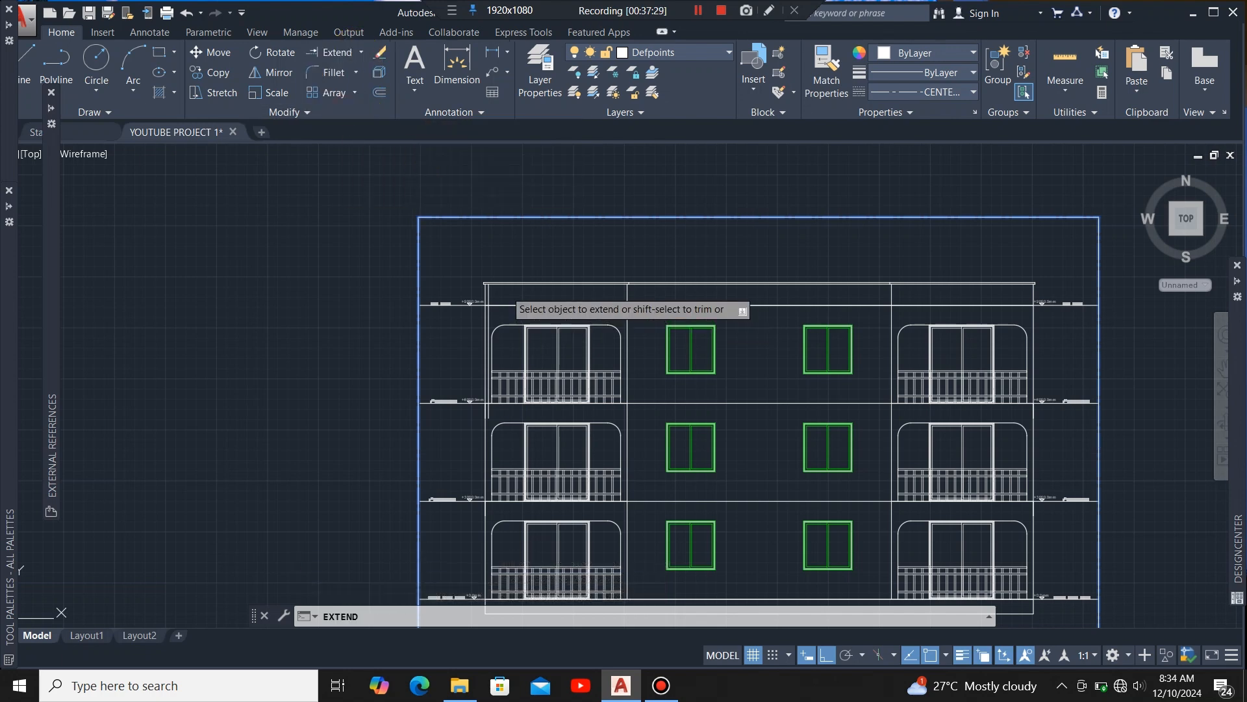
scroll(484, 296, up, 3)
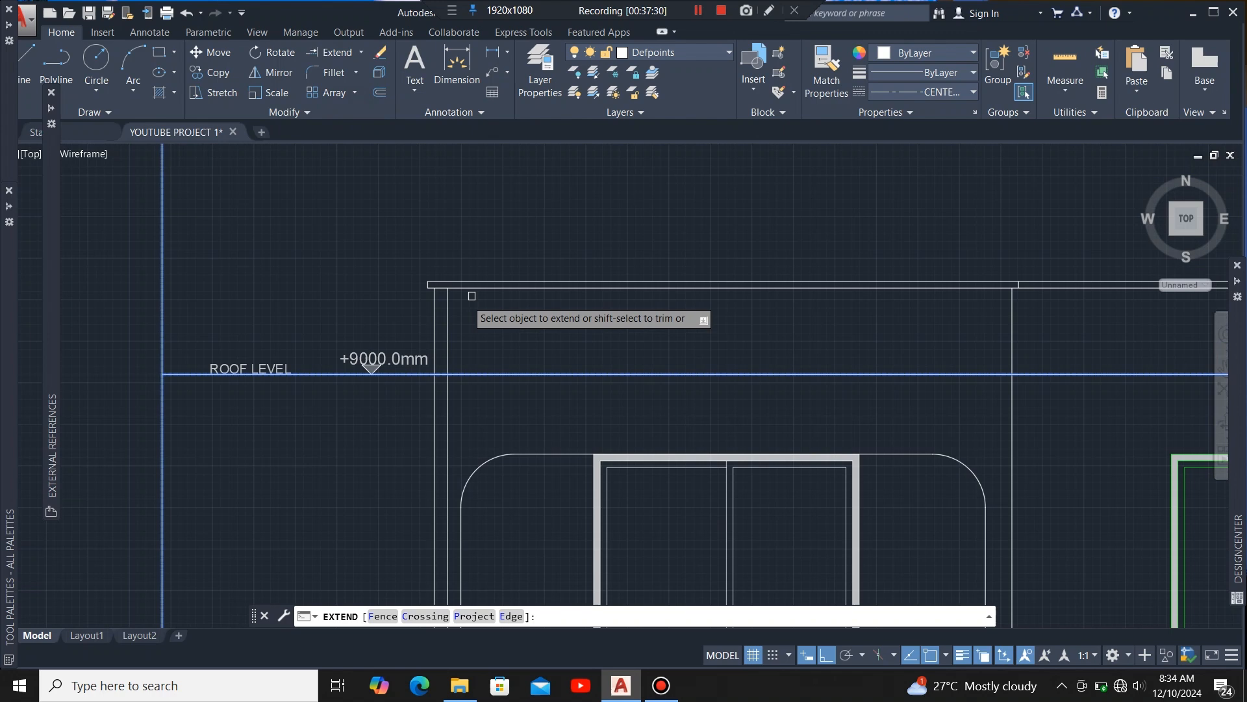
click(448, 321)
scroll(449, 322, down, 5)
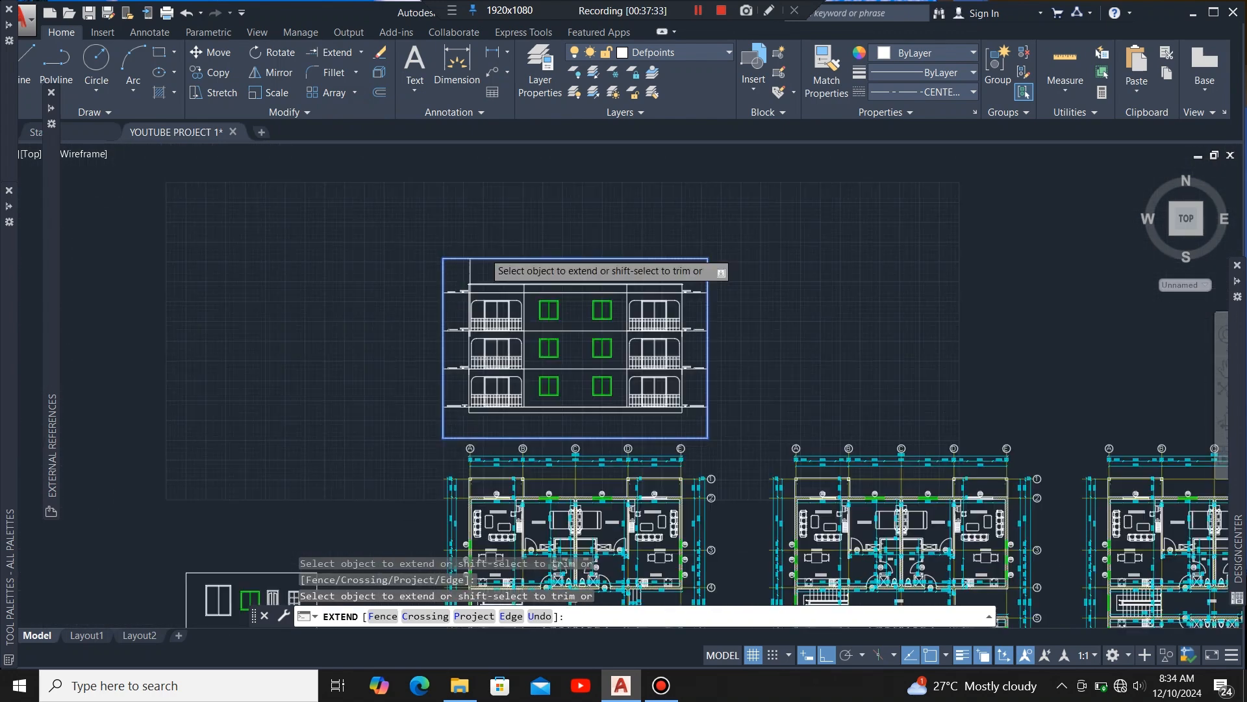
Step: Extend the lower end of the offset line to the frame rectangle's bottom edge
scroll(463, 364, up, 2)
scroll(480, 318, up, 3)
click(470, 263)
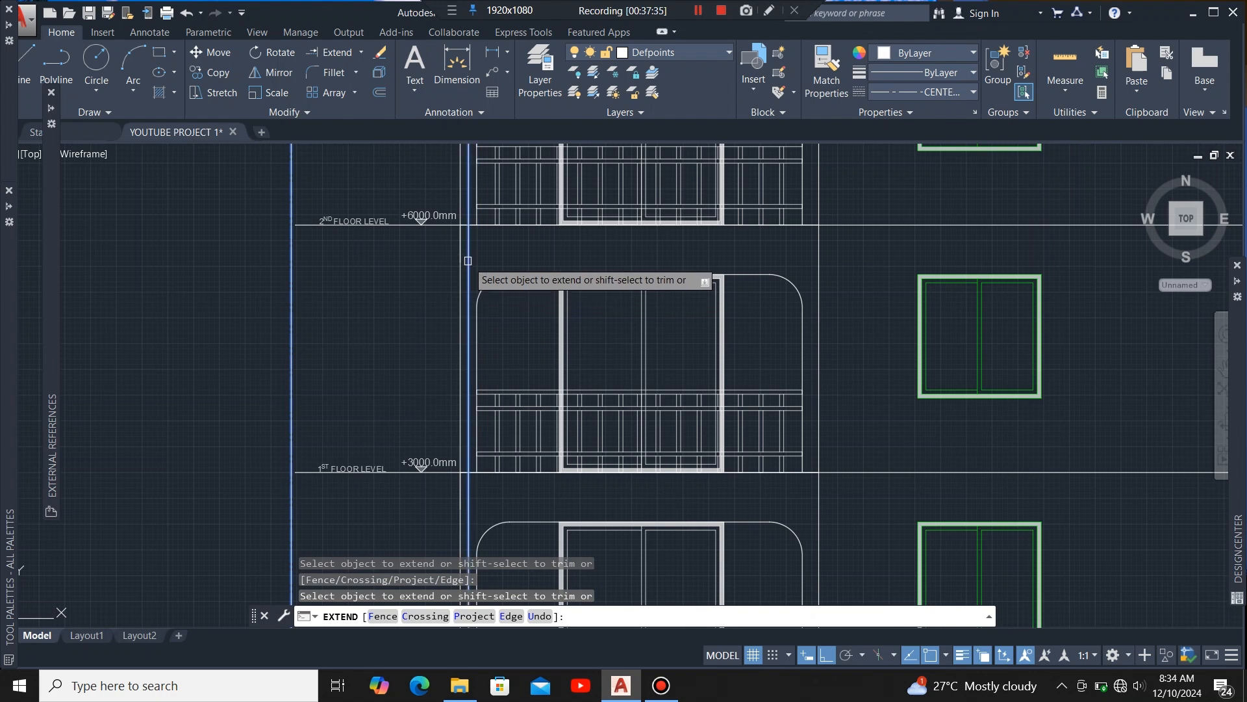
click(469, 261)
scroll(491, 255, down, 3)
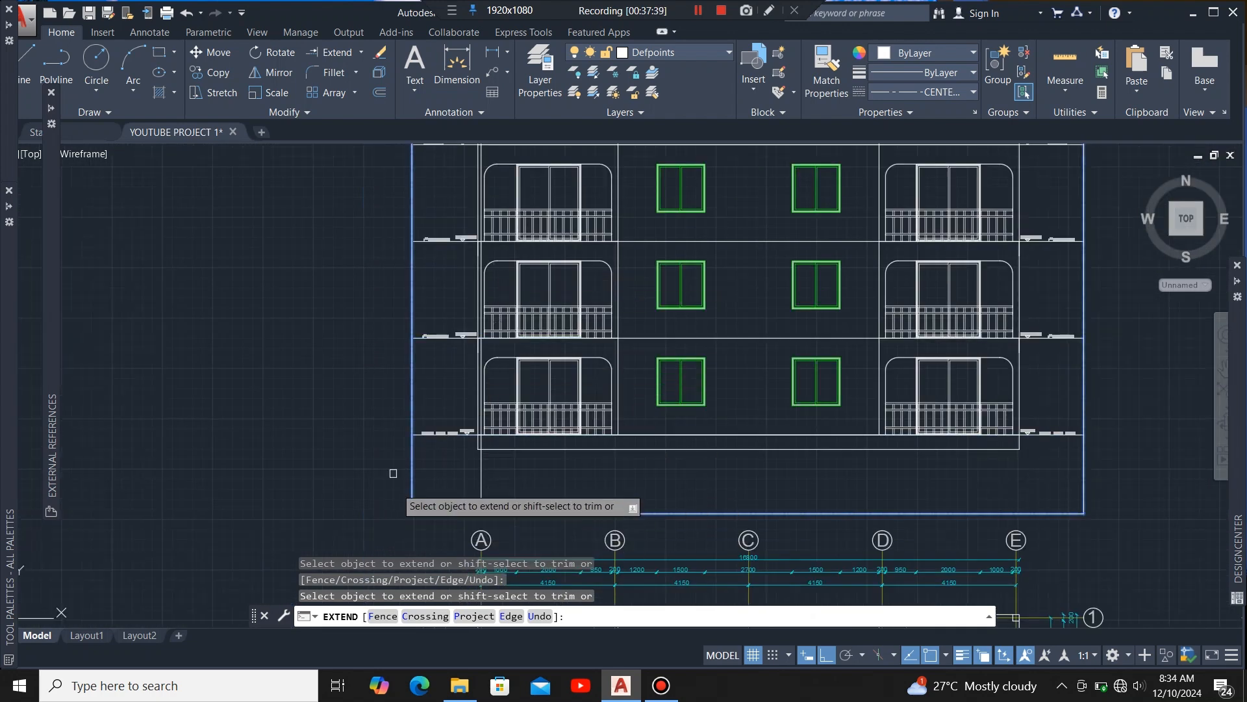
scroll(380, 348, down, 2)
scroll(380, 388, down, 2)
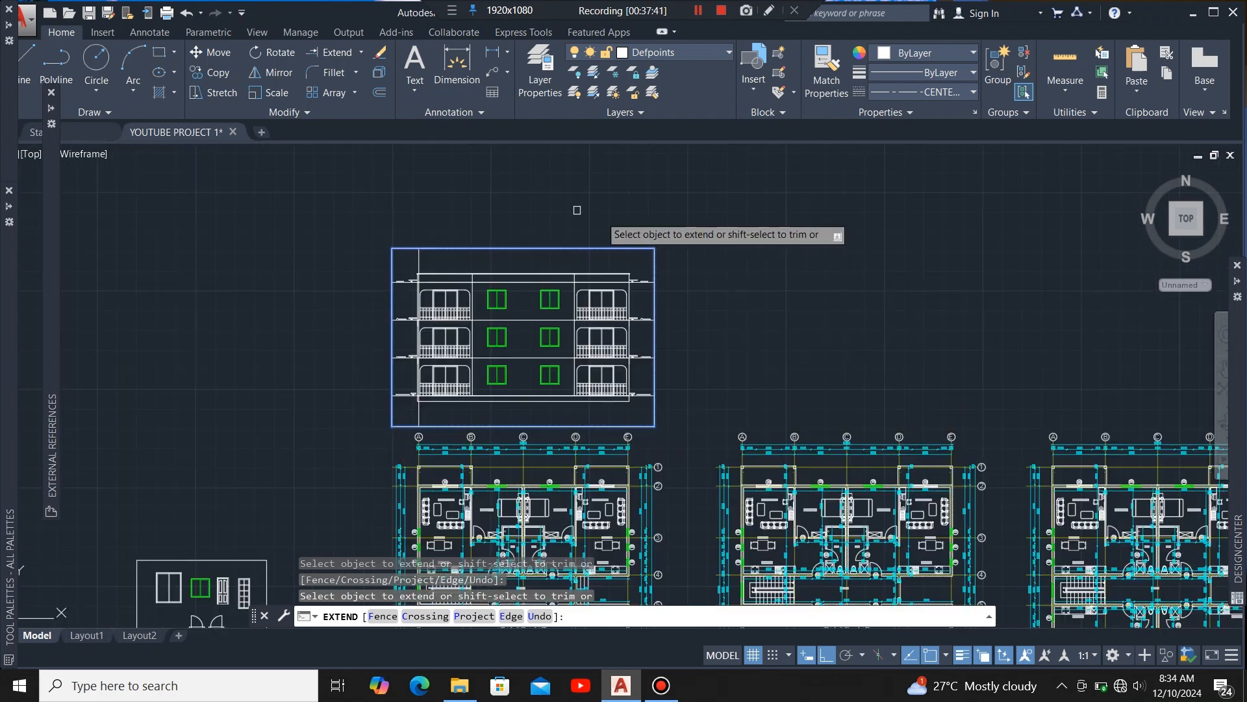
scroll(409, 239, up, 4)
scroll(452, 262, up, 4)
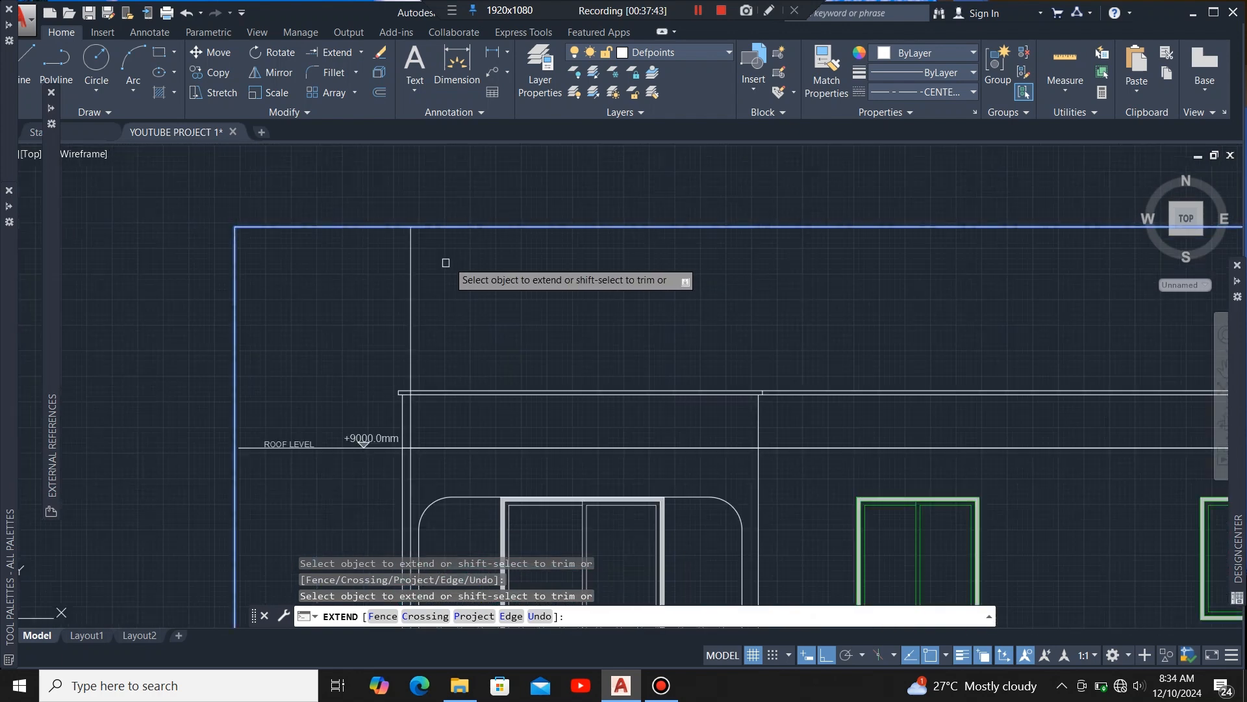
key(Escape)
Step: Assign the extended vertical line to the GRID LINE layer
click(449, 255)
click(373, 297)
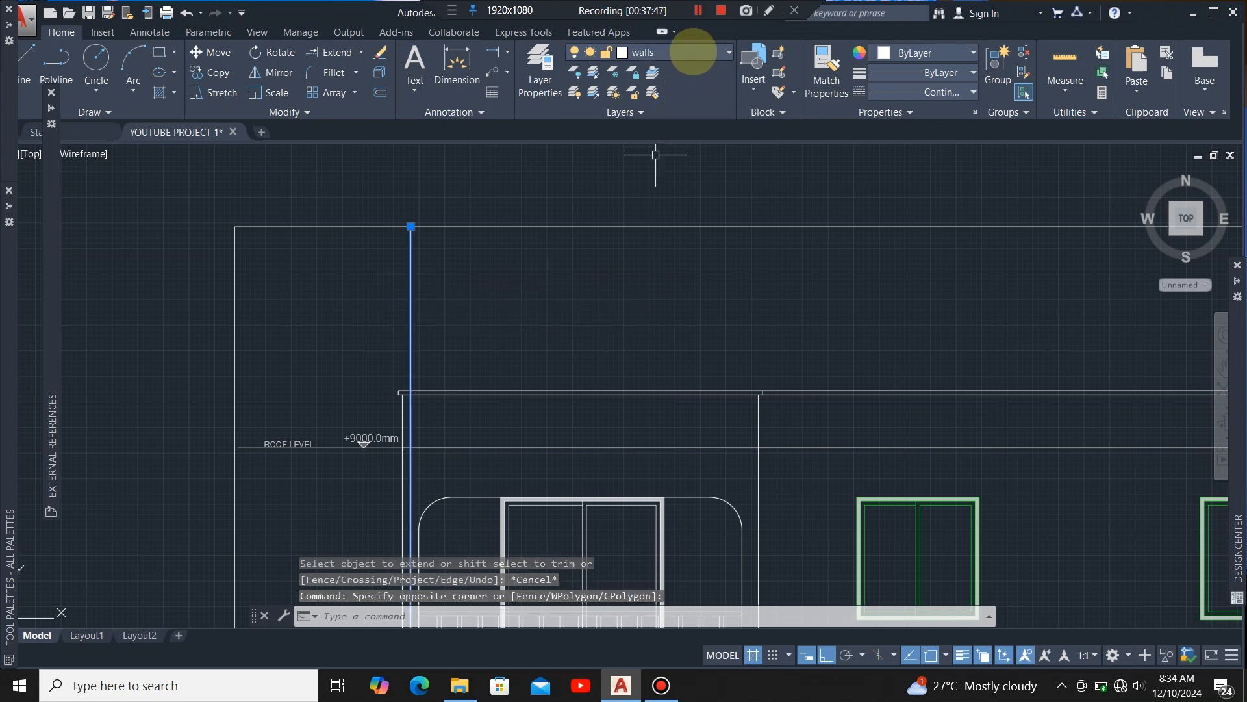
click(694, 52)
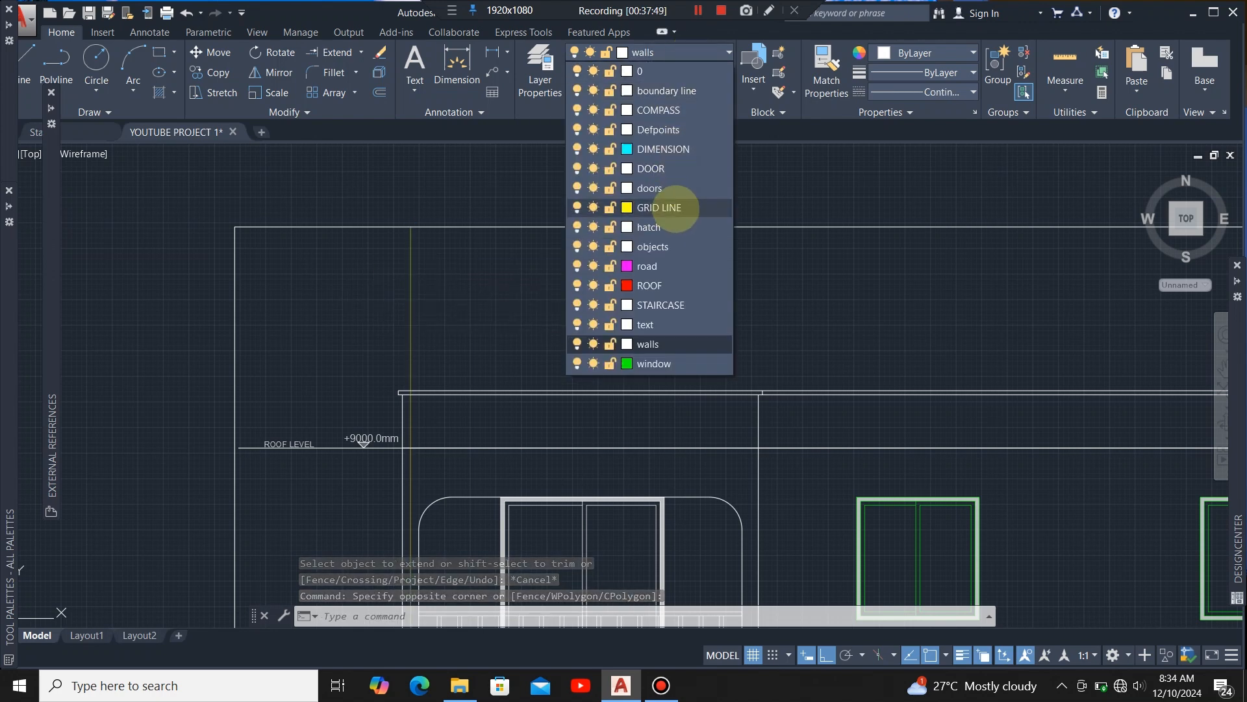
click(676, 208)
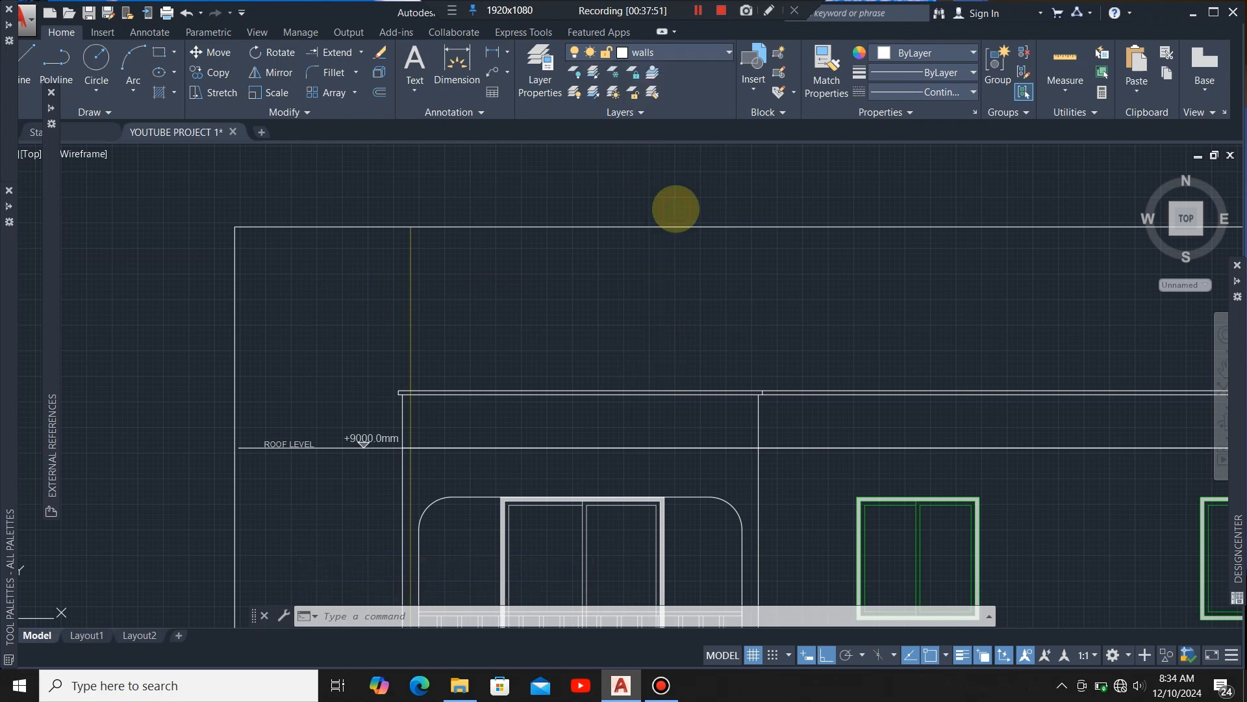
Step: Set the linetype of the vertical grid line to CENTERX2
click(922, 92)
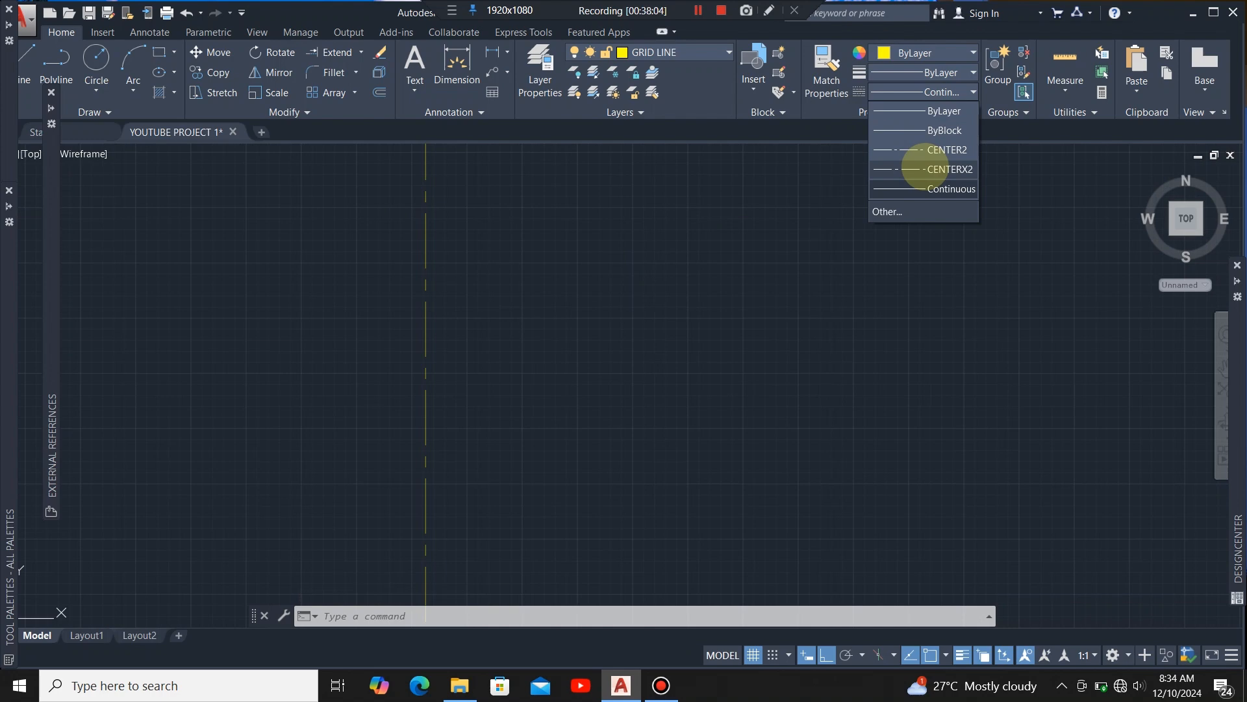
click(925, 168)
scroll(430, 306, down, 6)
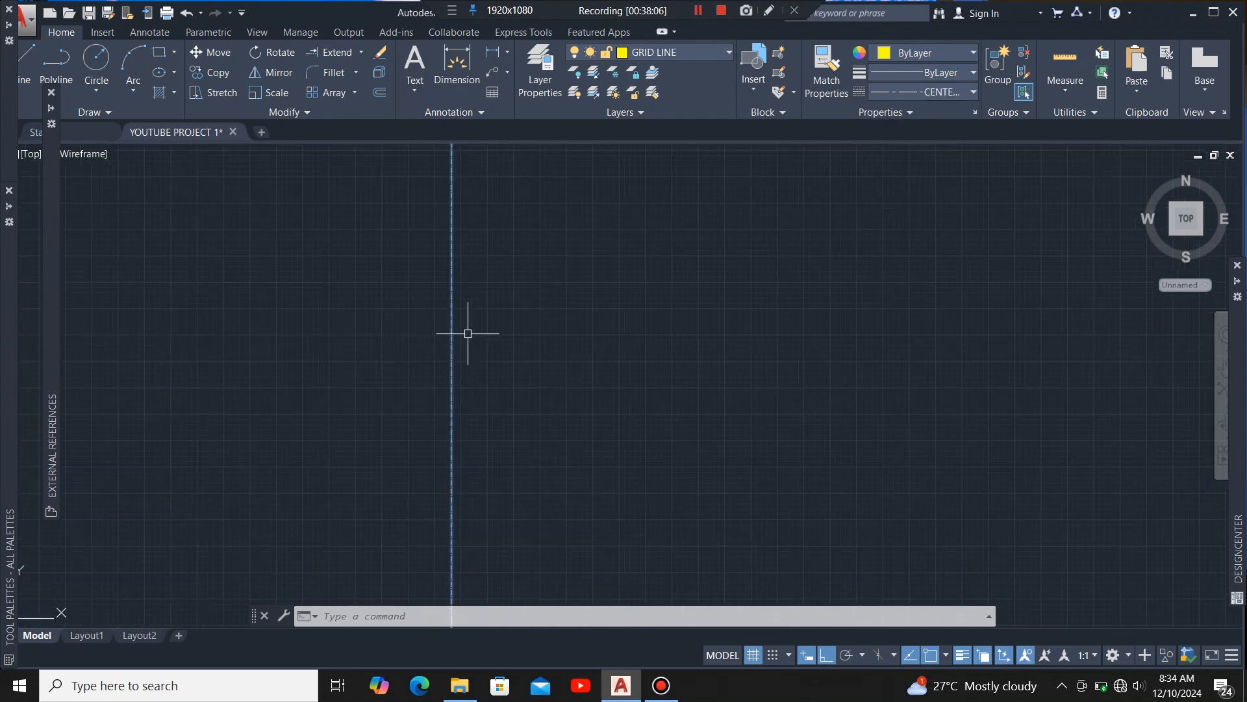
scroll(518, 333, up, 2)
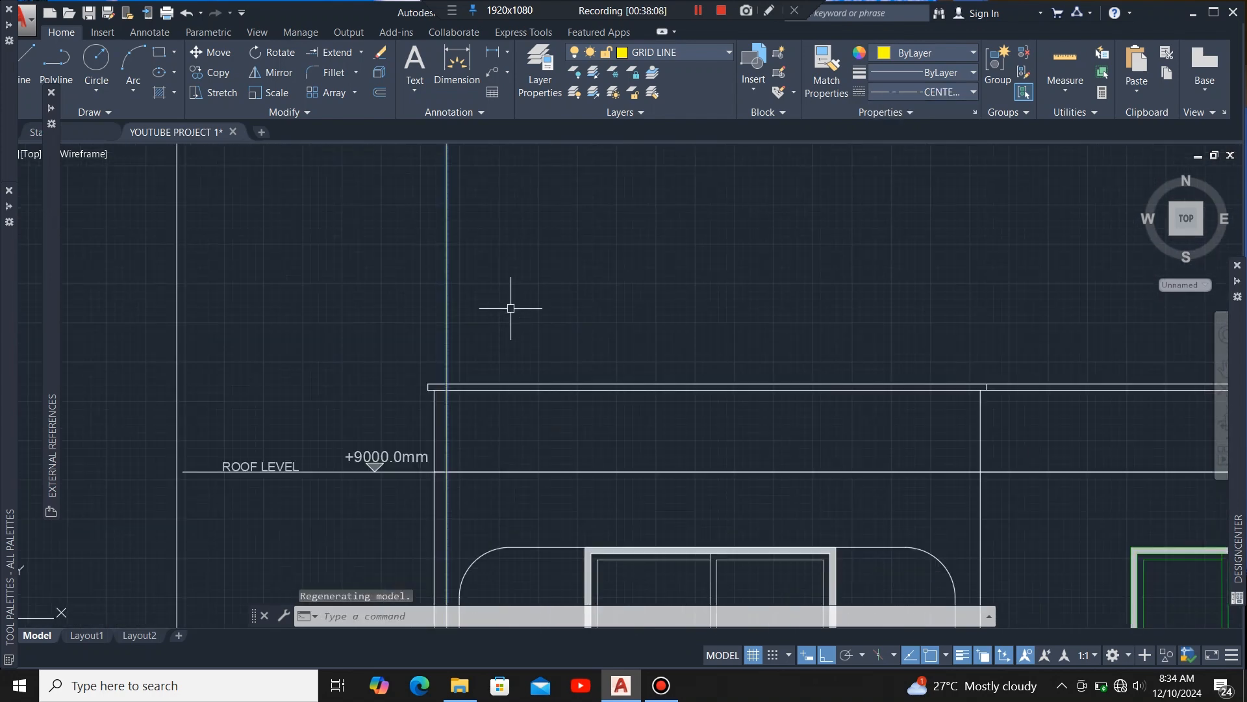
Step: Examine the spacing dimensions between grid axes A and B on the floor plan below the elevation
scroll(408, 268, down, 3)
scroll(416, 253, up, 4)
scroll(432, 248, down, 6)
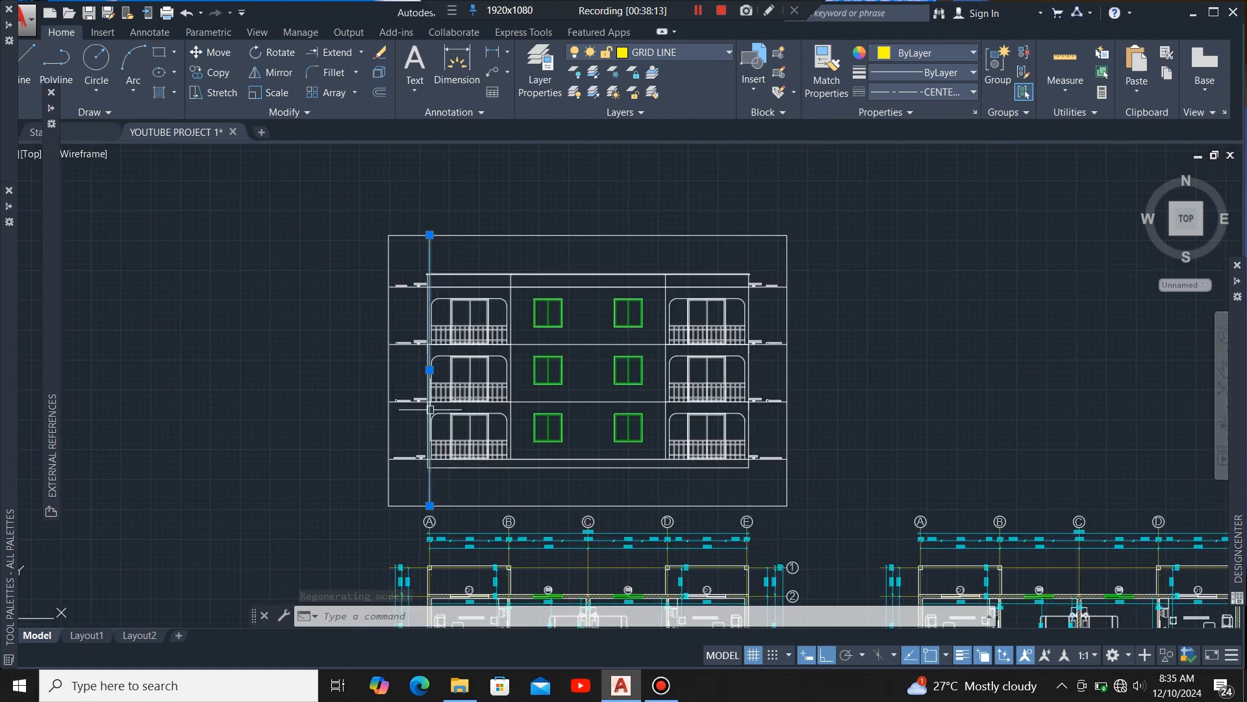
scroll(426, 262, up, 4)
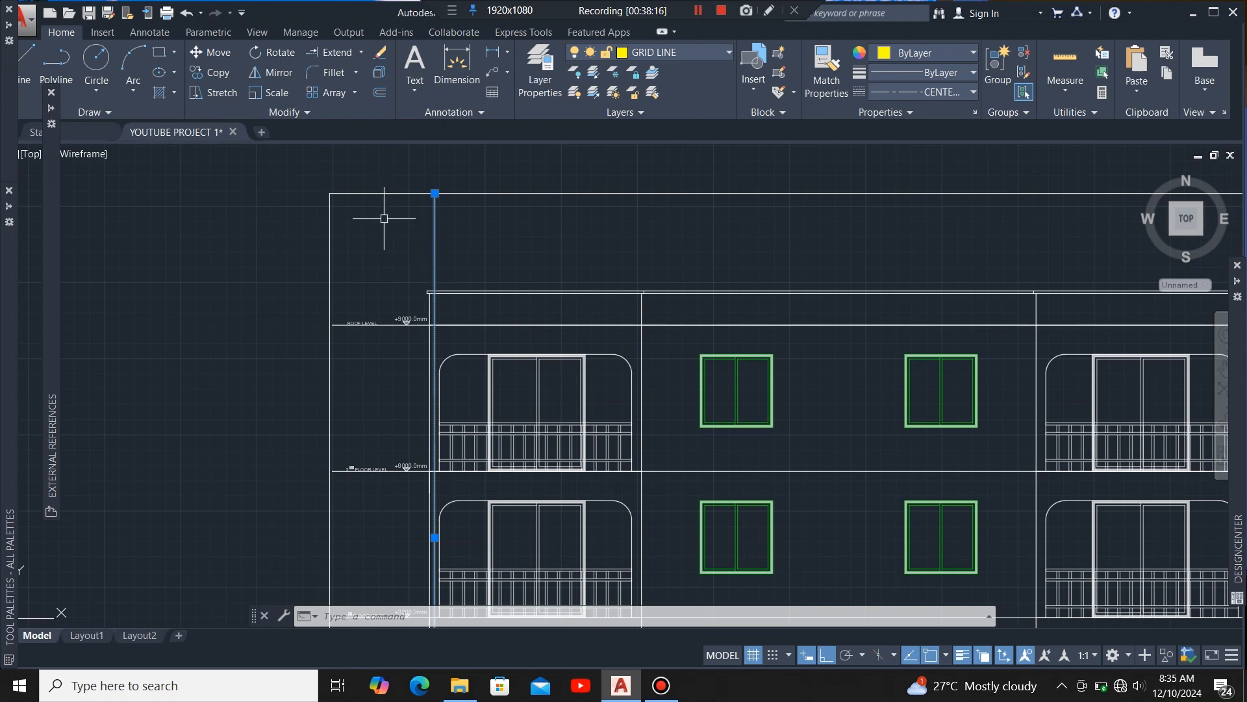
scroll(435, 225, down, 7)
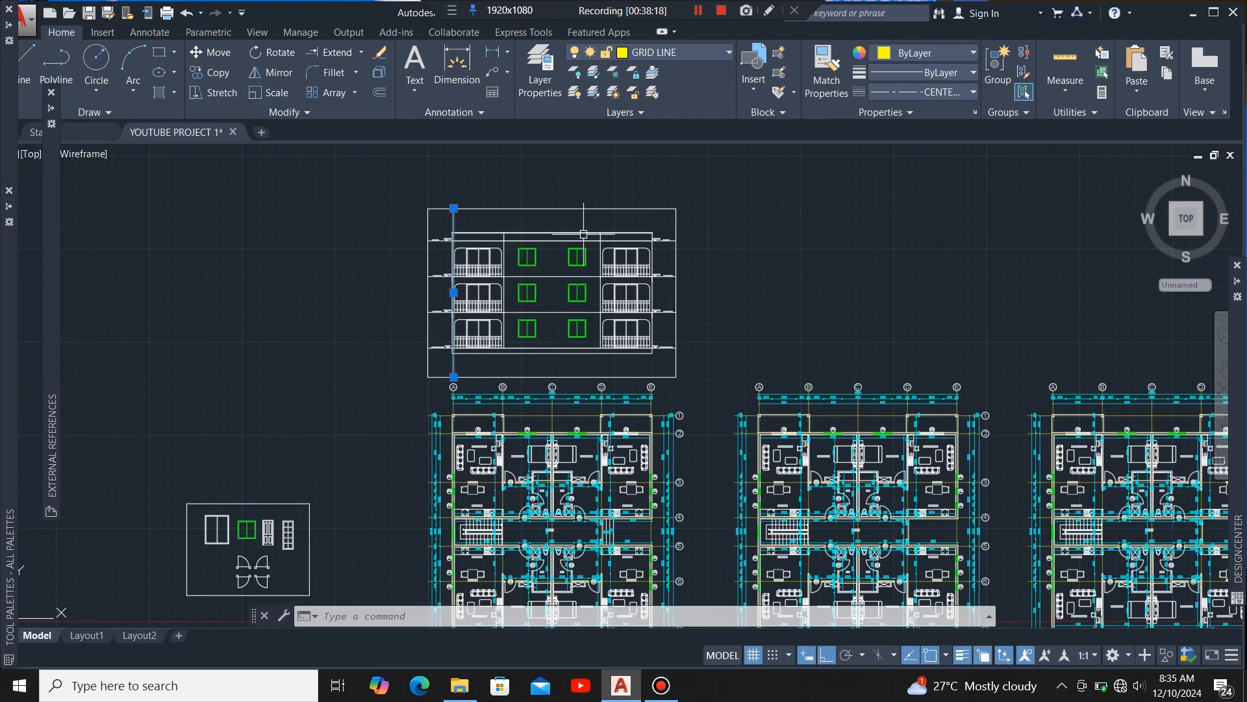
scroll(480, 414, up, 8)
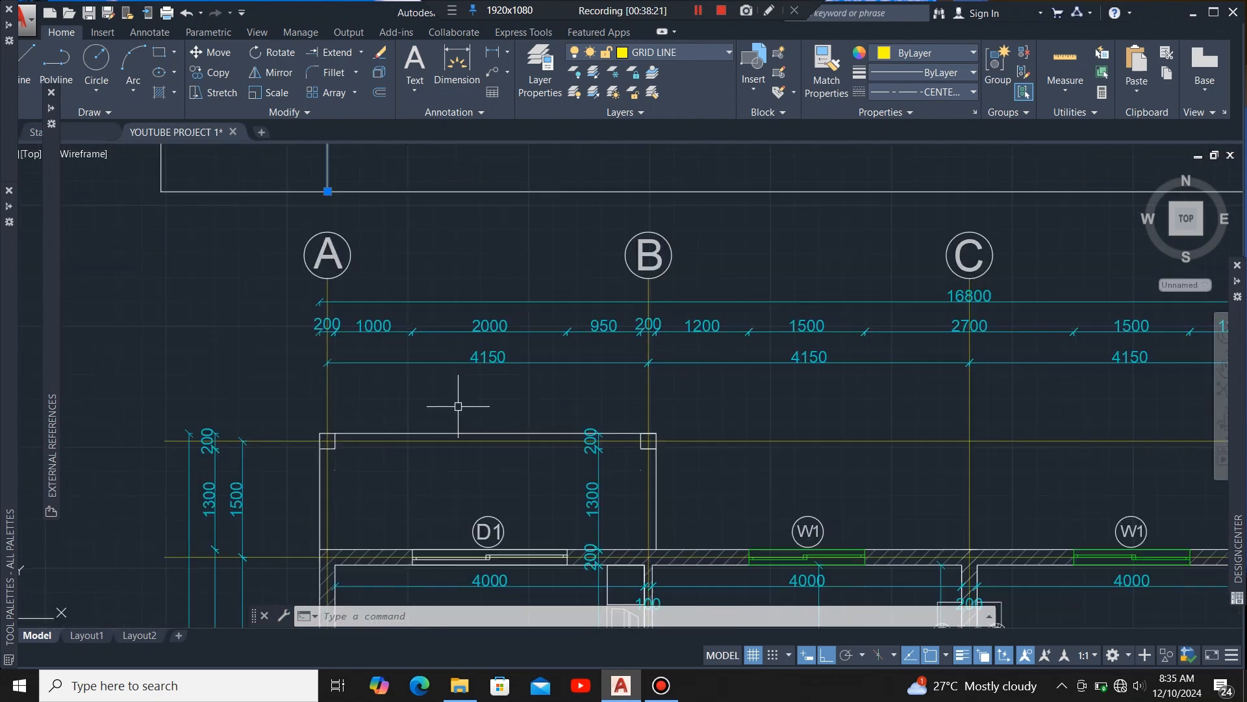
scroll(416, 382, down, 5)
scroll(416, 382, up, 3)
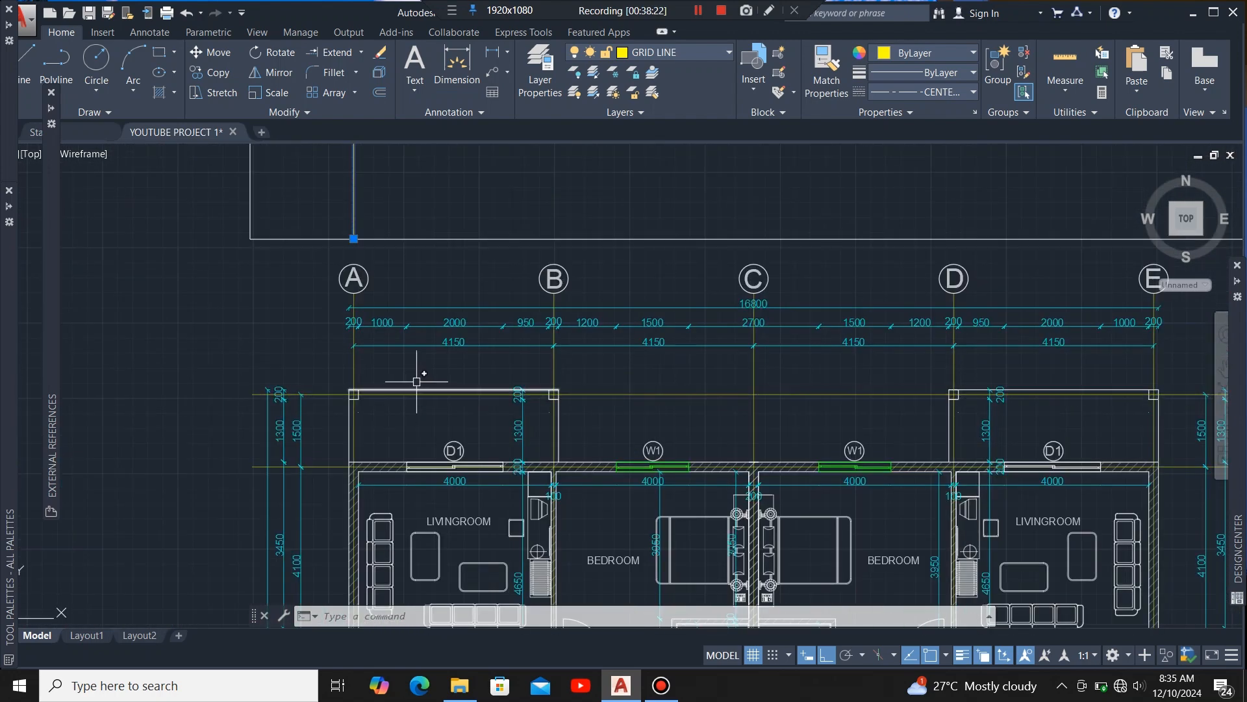
scroll(612, 348, up, 2)
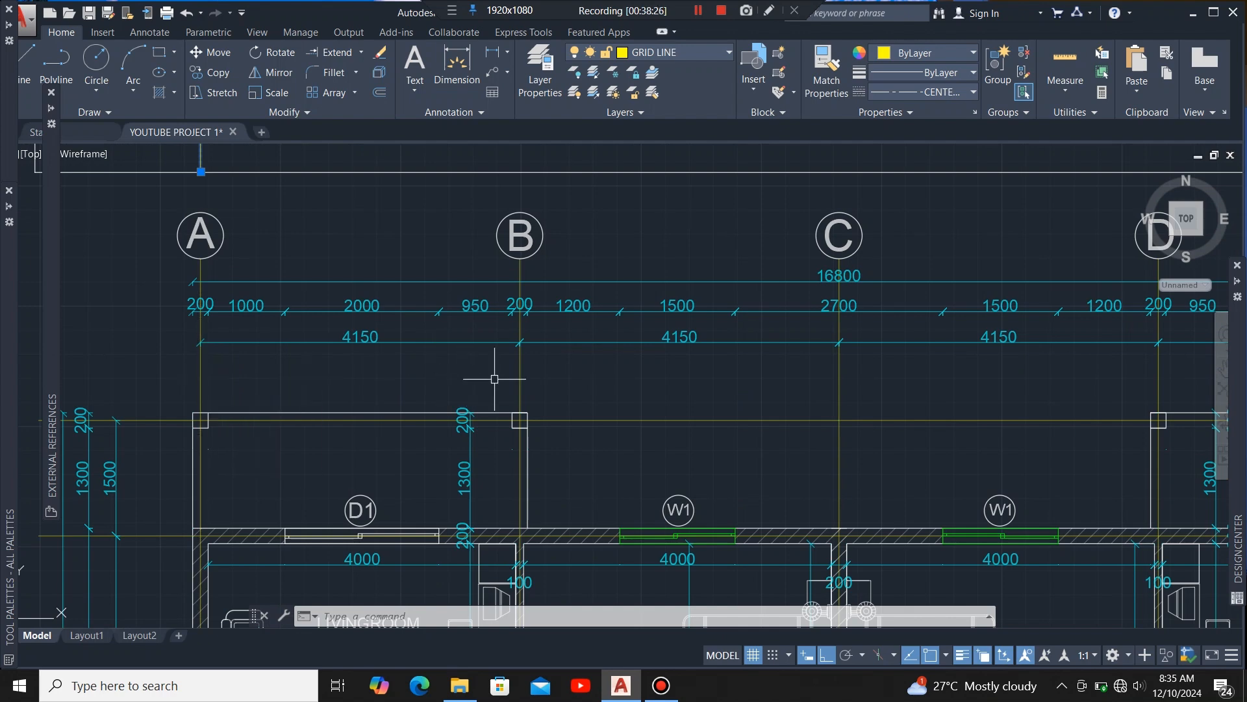
scroll(354, 350, up, 4)
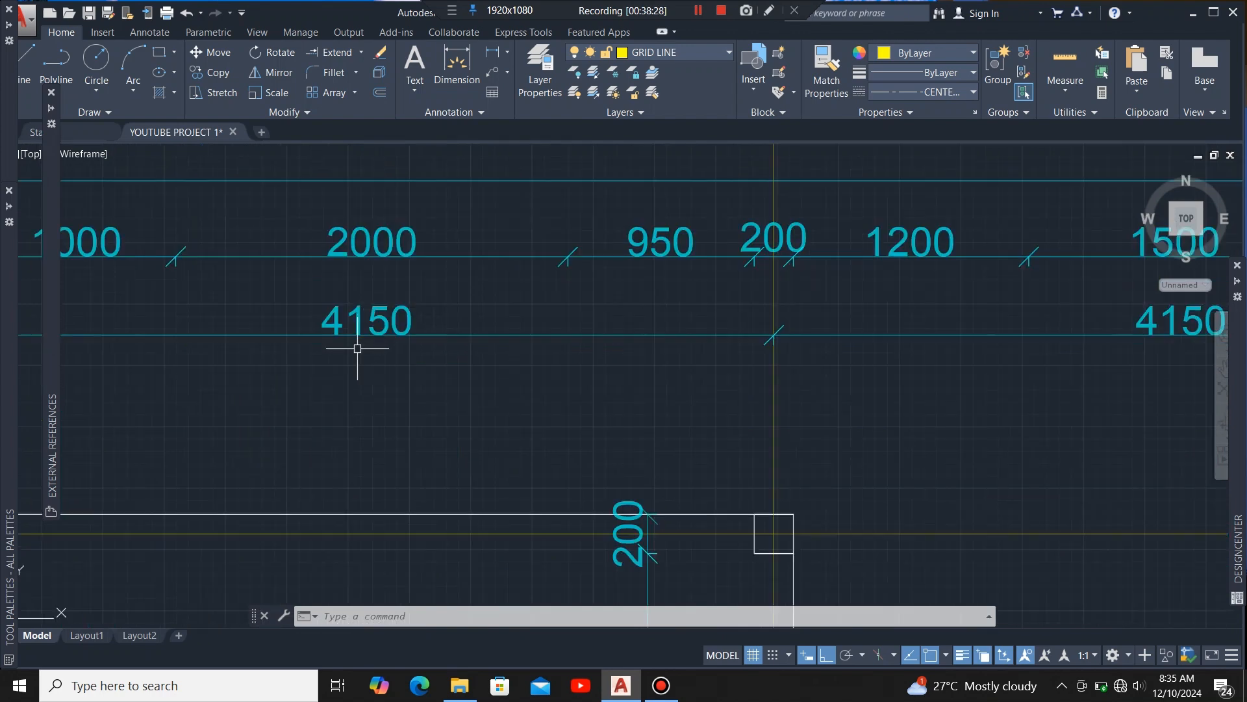
scroll(431, 453, down, 8)
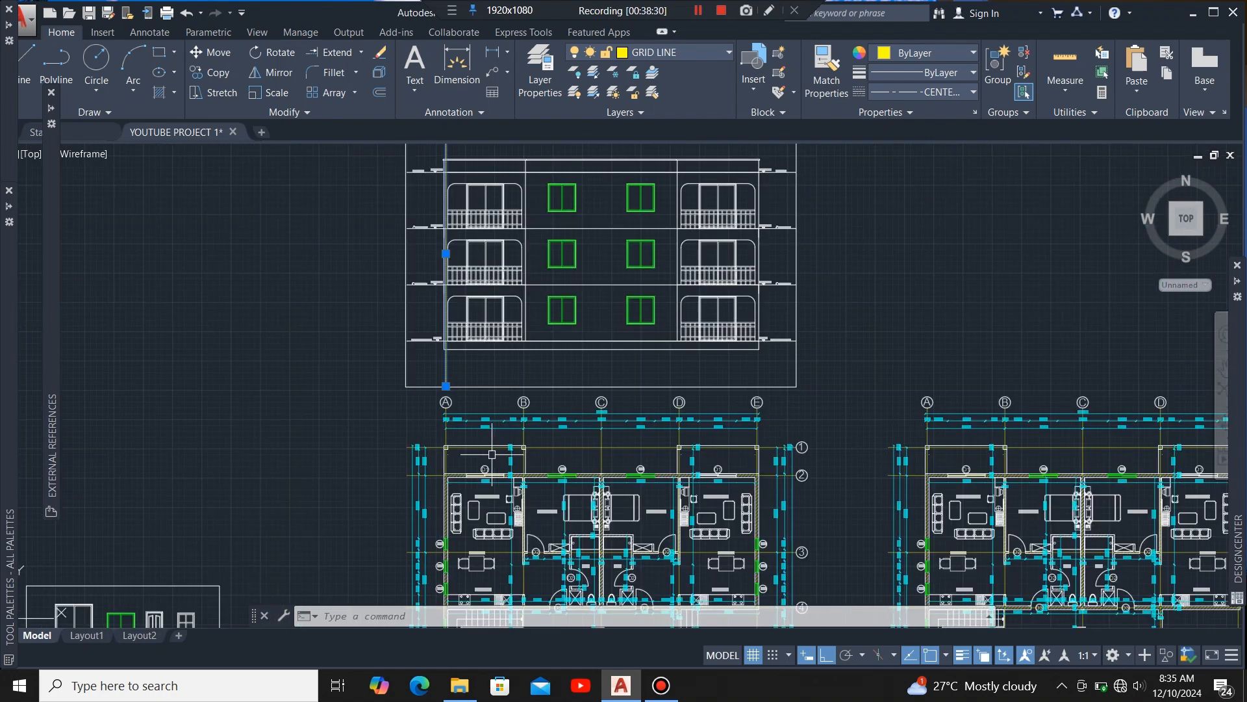
scroll(450, 380, up, 6)
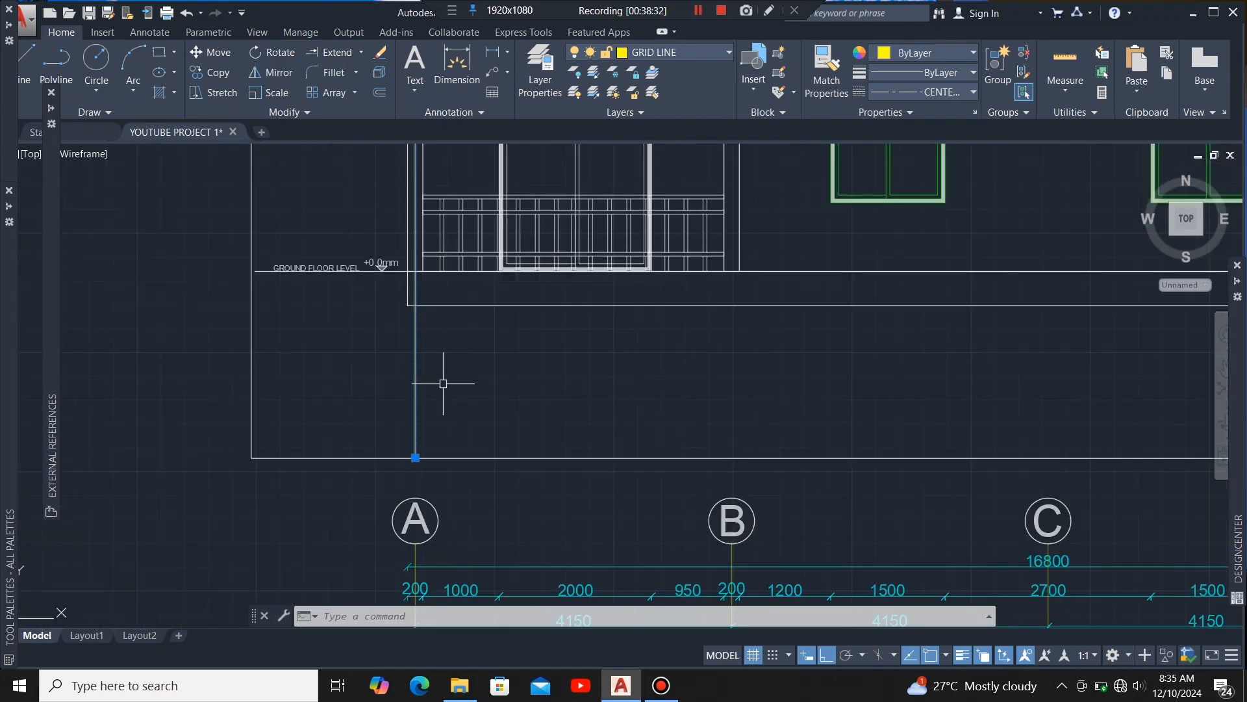
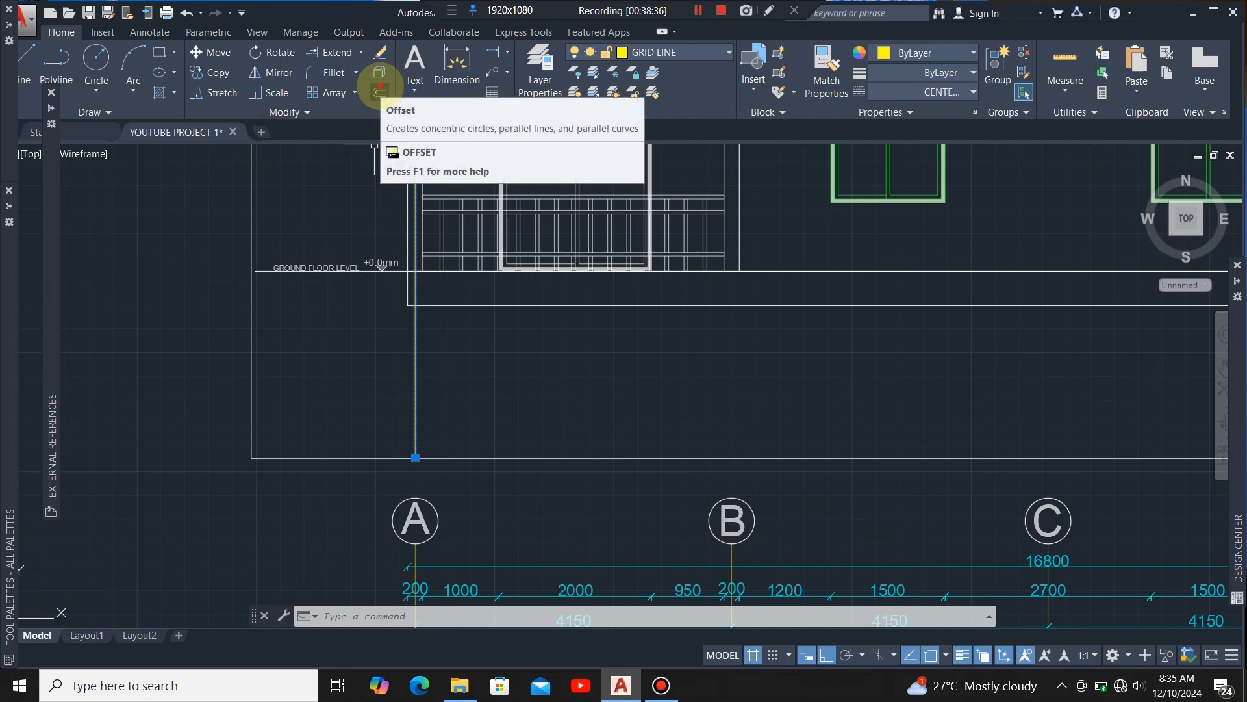
Step: Offset the elevation's vertical grid line at axis A by 4150 toward axis B
click(379, 92)
click(414, 365)
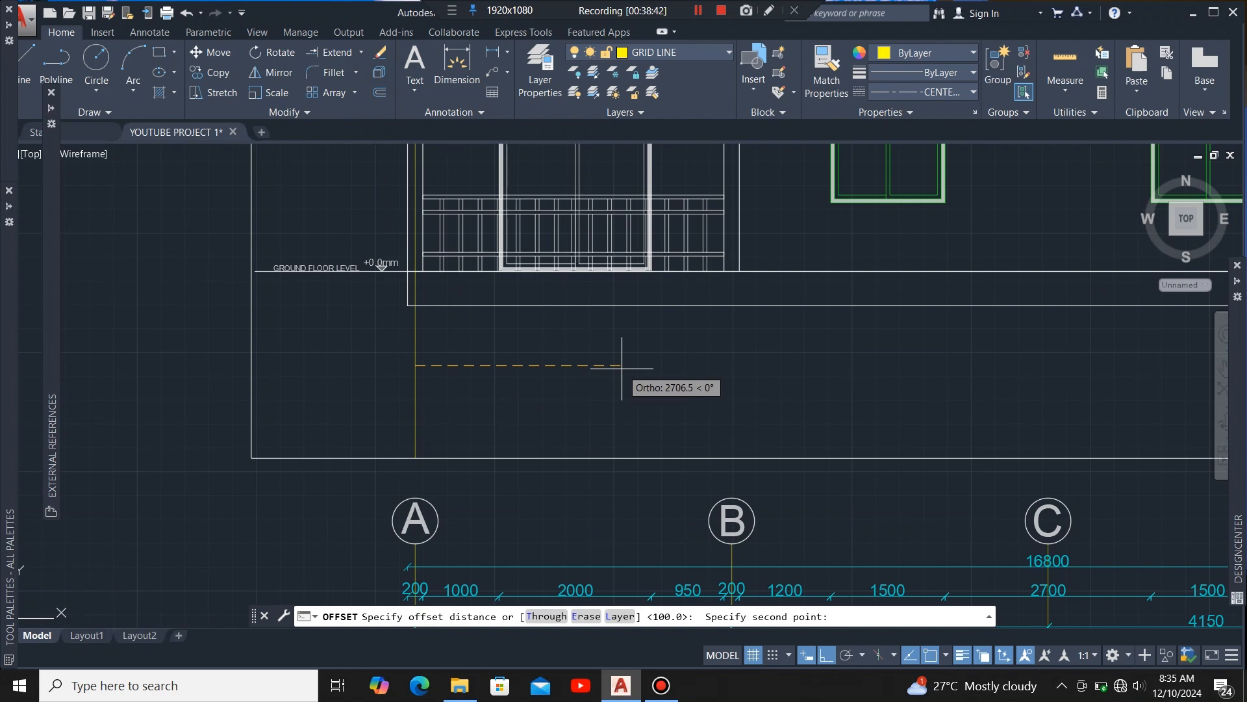
text(4150)
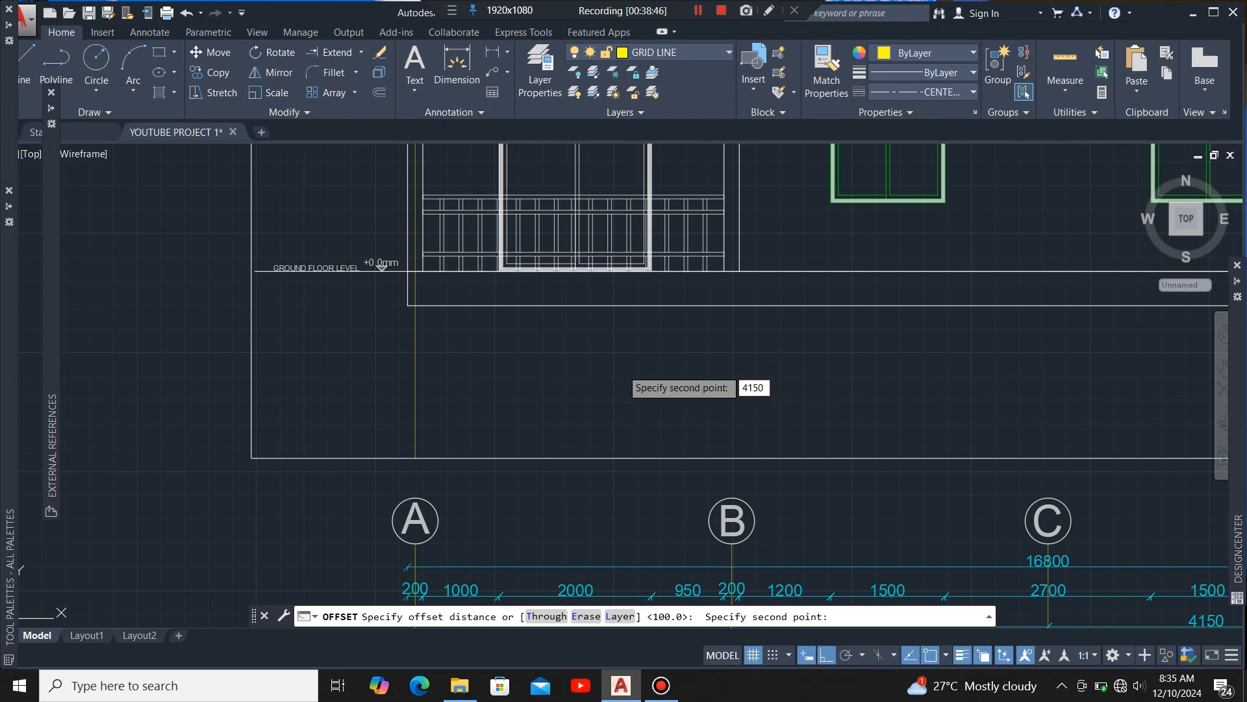
key(Return)
click(571, 377)
scroll(665, 431, down, 5)
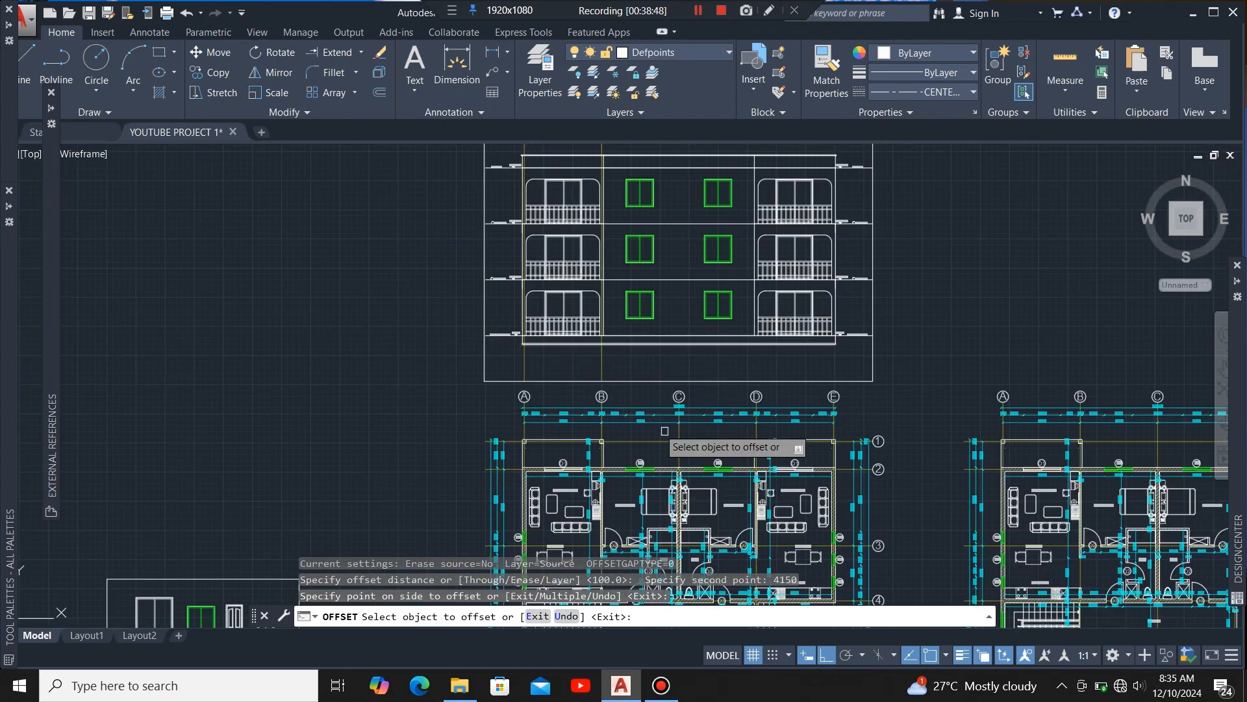
Step: Check the dimensioned spacings between grid axes B, C, D and E on the floor plan
scroll(660, 432, up, 8)
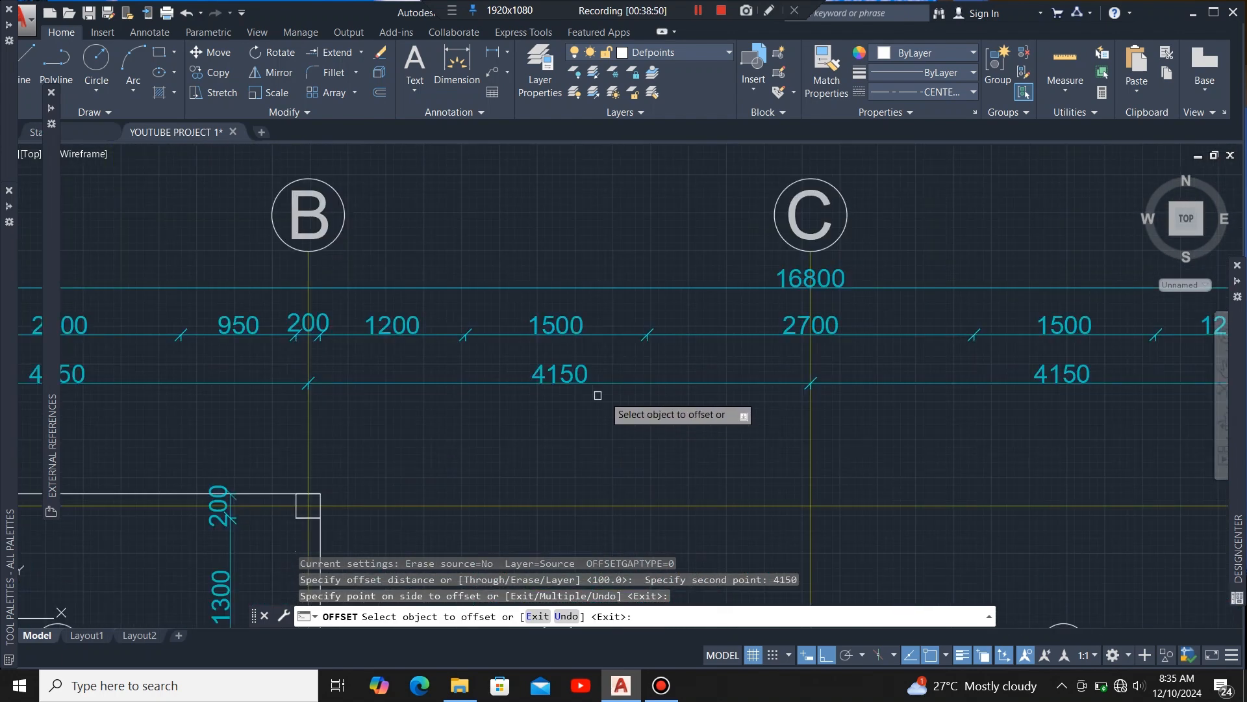
scroll(435, 403, down, 2)
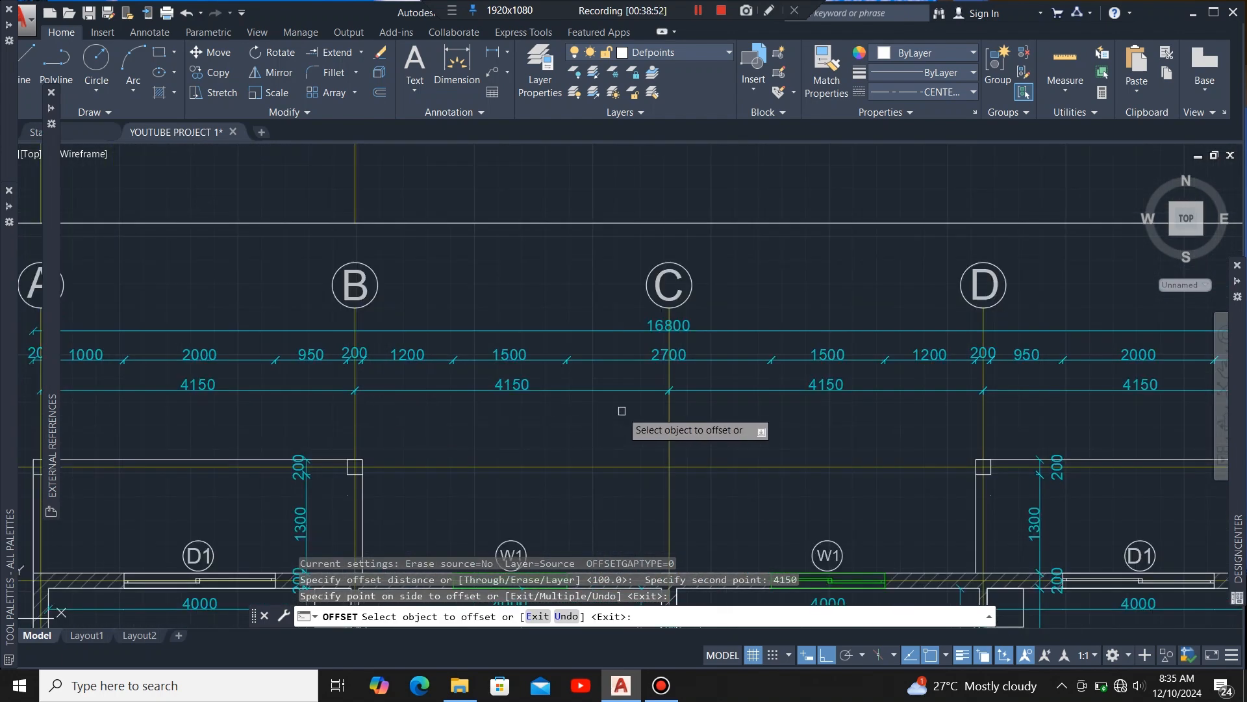
click(645, 366)
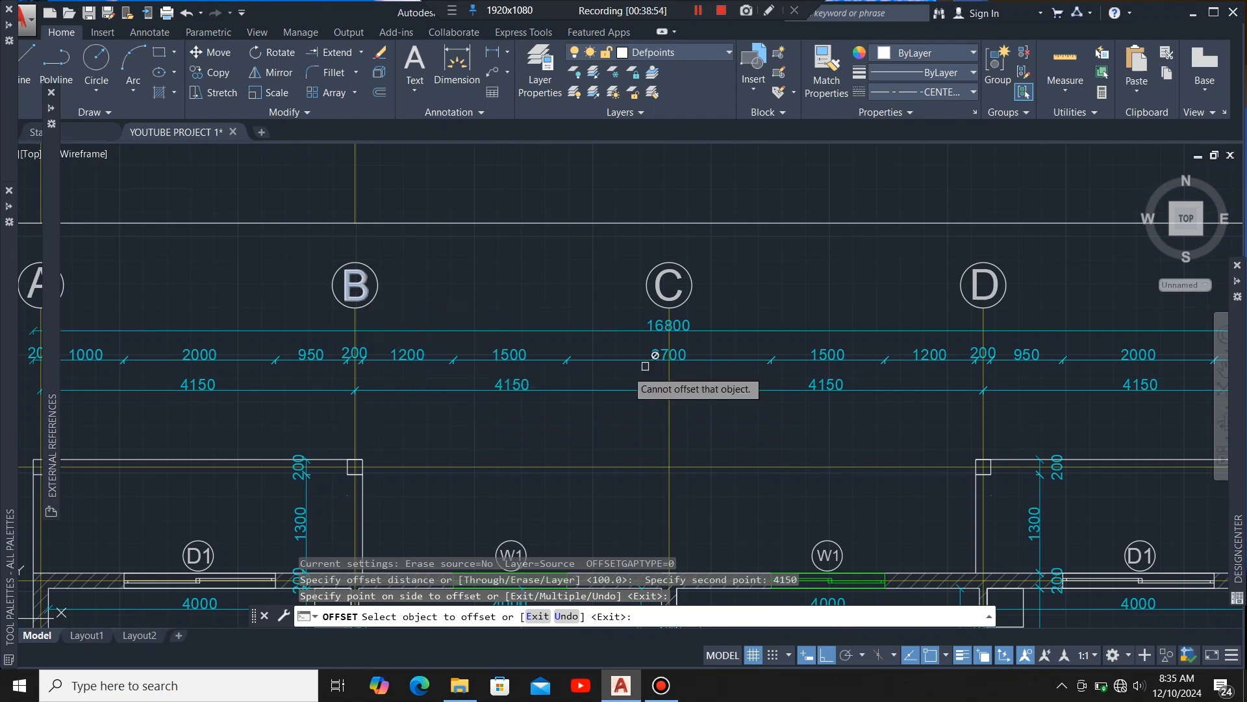
scroll(494, 400, down, 5)
scroll(619, 386, up, 5)
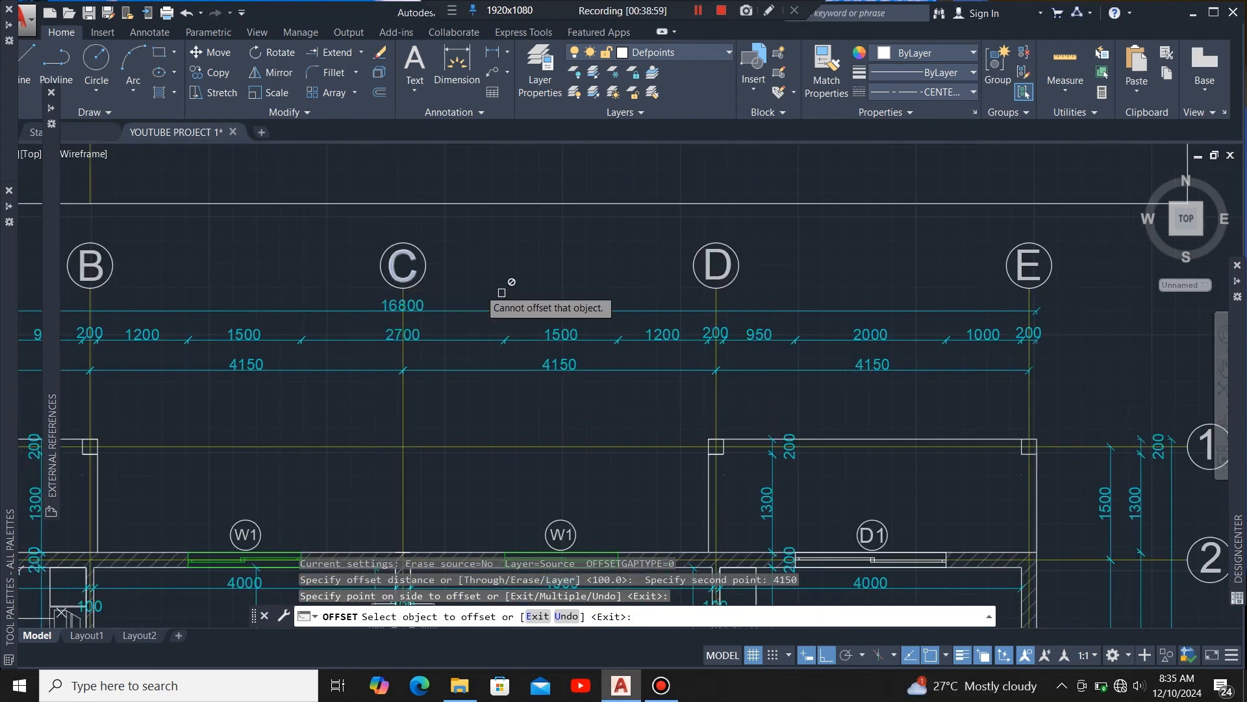
click(625, 330)
scroll(585, 384, down, 5)
scroll(566, 383, up, 5)
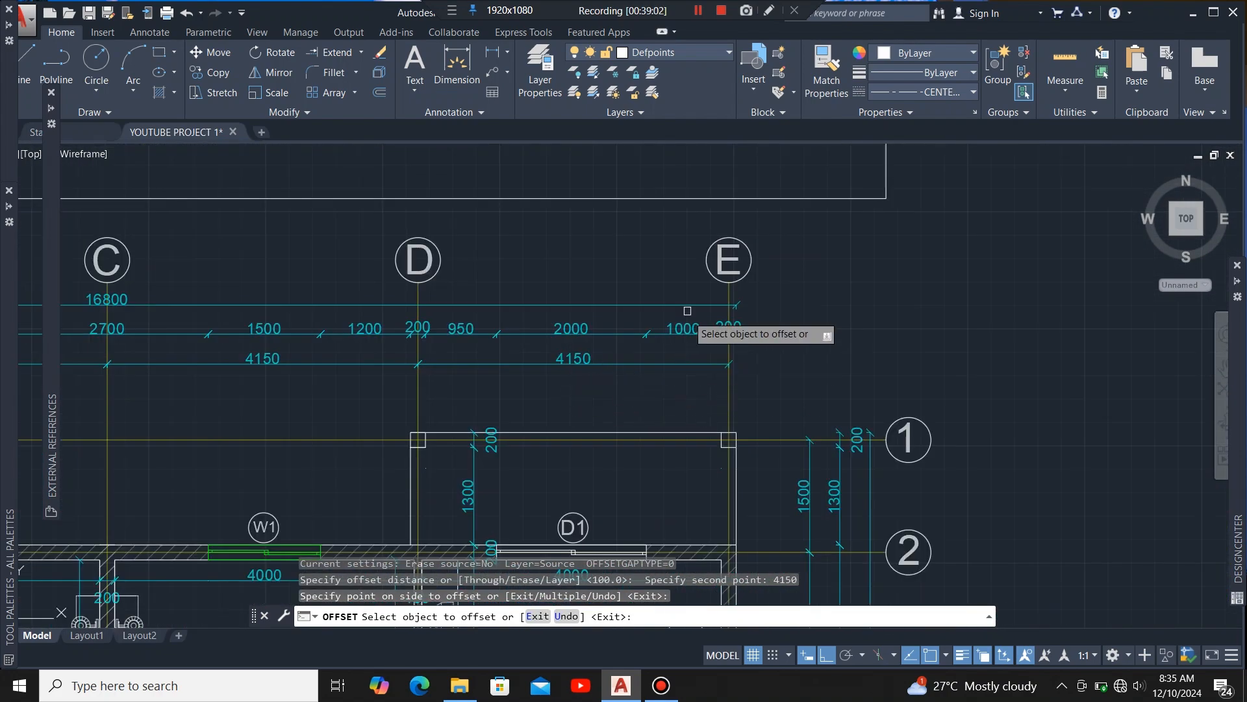
scroll(715, 455, down, 5)
scroll(342, 321, up, 8)
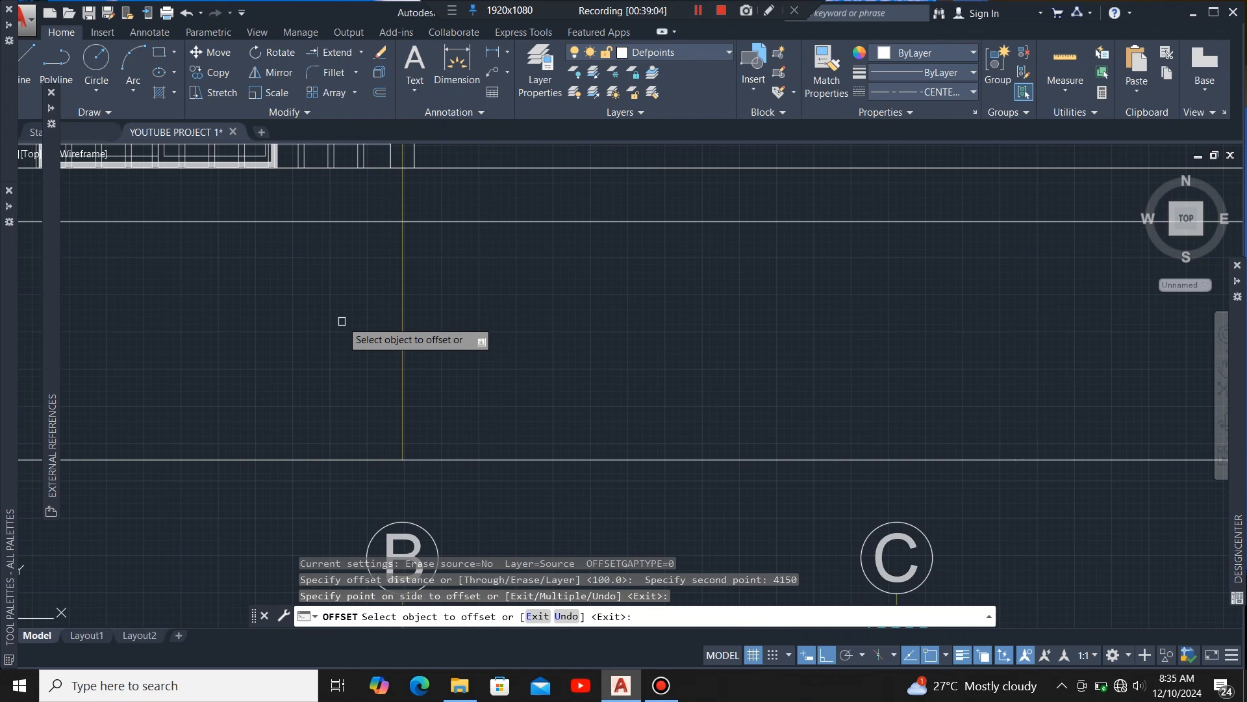
Step: Offset the grid line at axis B by 4150 to axis C, and that line by the same distance to axis D
click(402, 330)
scroll(458, 375, down, 5)
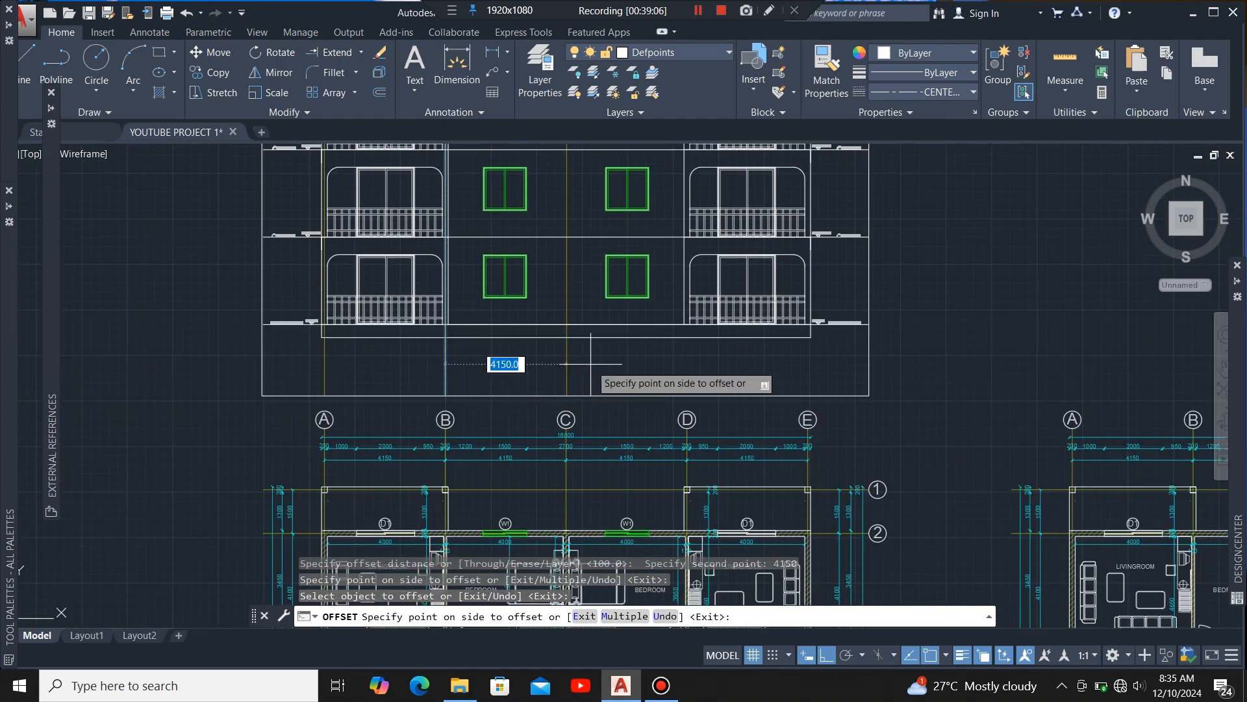
click(552, 375)
click(566, 371)
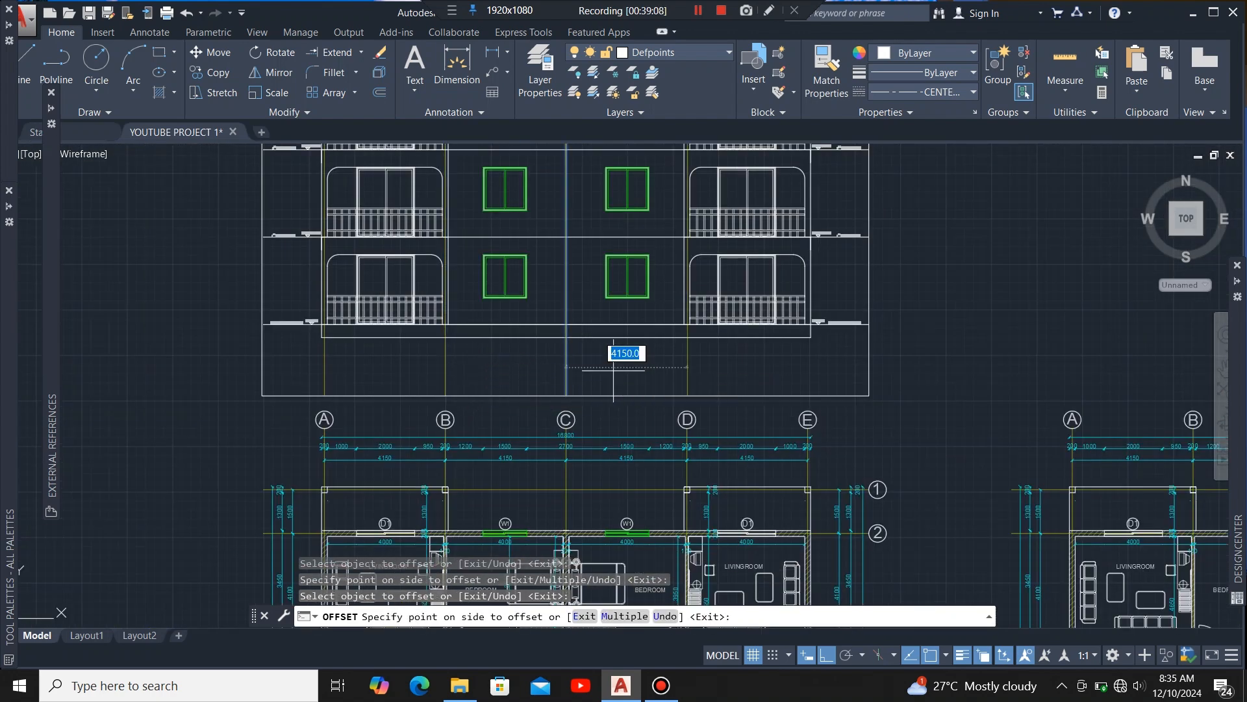
click(649, 367)
Step: Offset the grid line at axis D by 4150 to axis E and end the Offset command
scroll(767, 318, up, 6)
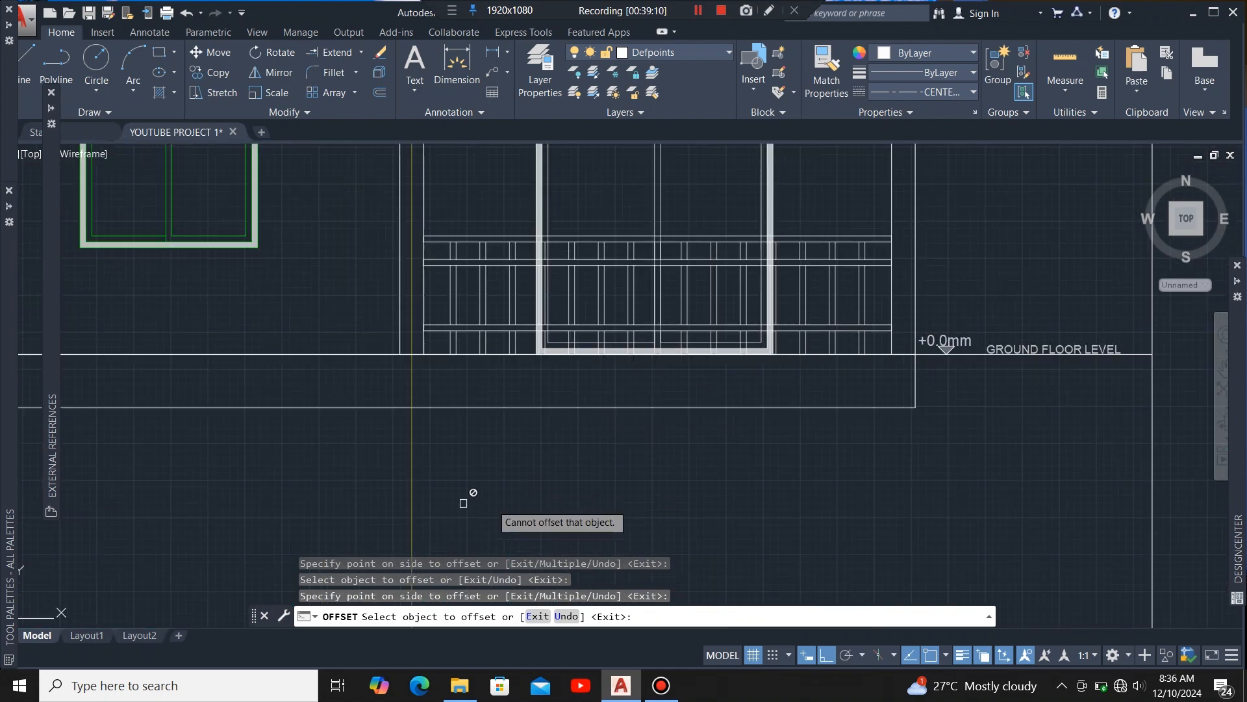
click(412, 473)
click(771, 473)
scroll(714, 455, down, 7)
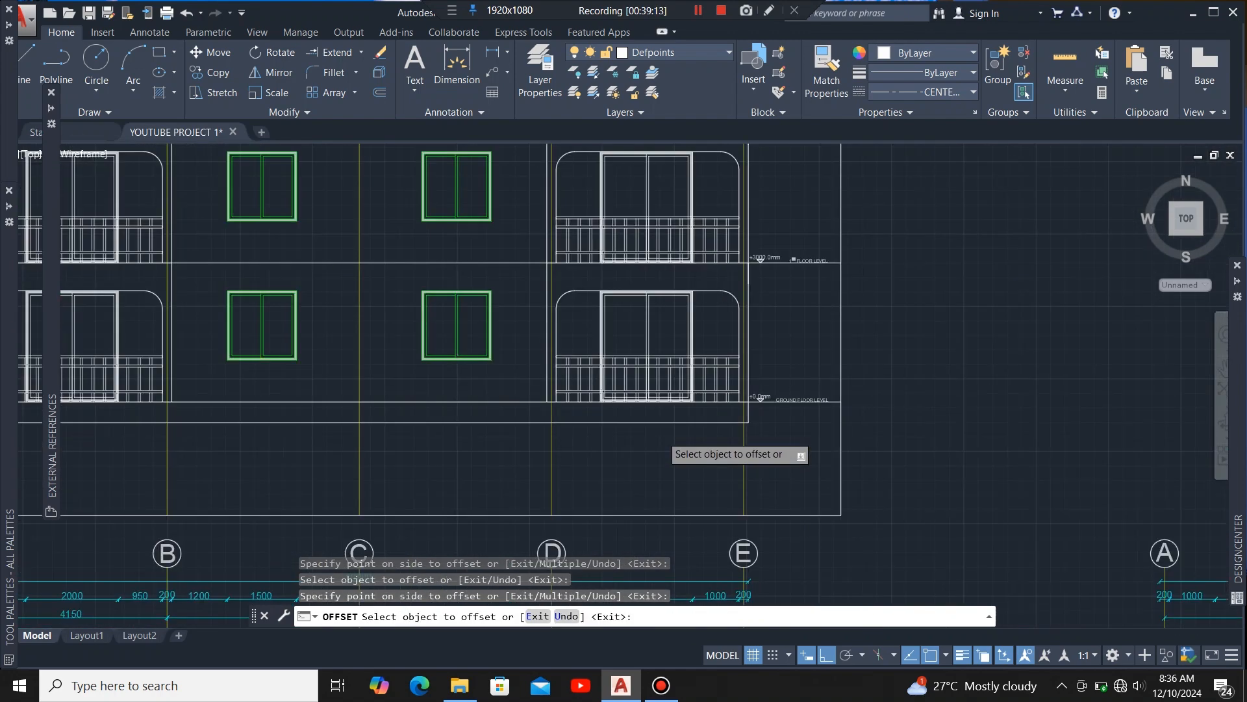
scroll(650, 293, up, 3)
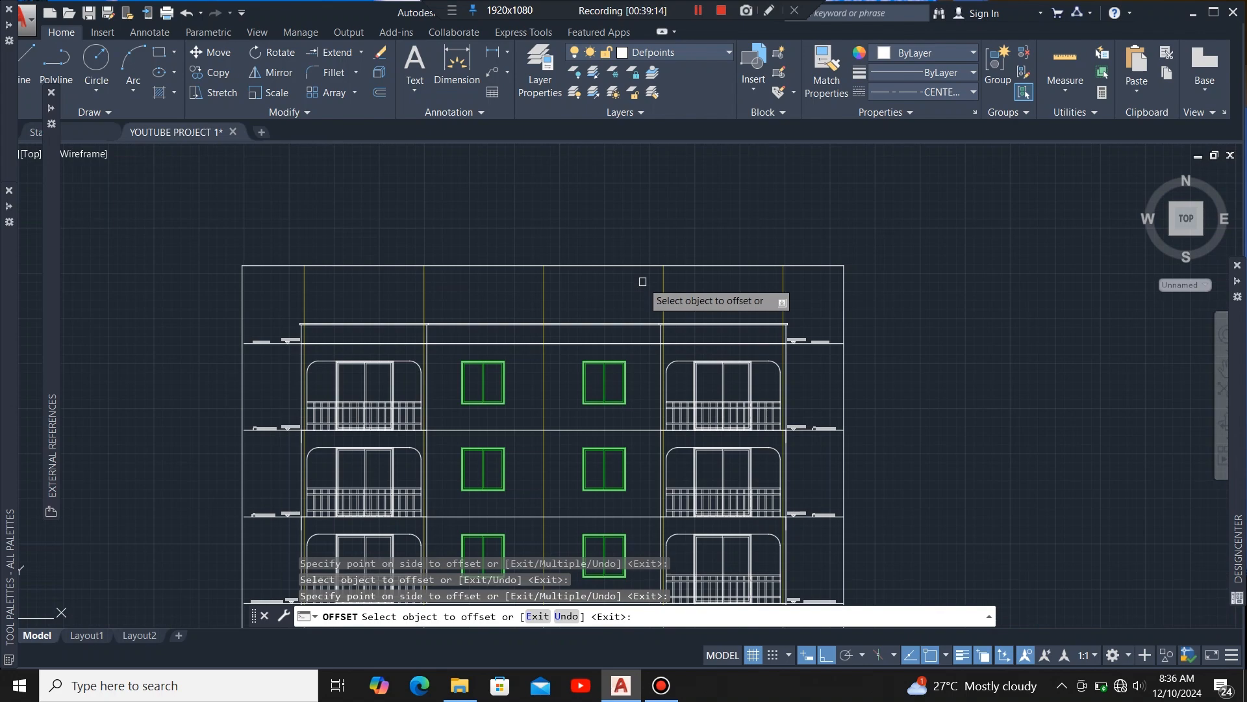
key(Escape)
Step: Copy the floor plan's grid bubbles A to E onto the elevation frame's top edge, aligning bubble A's lowest point with the upper end of its grid line
scroll(663, 390, down, 3)
scroll(641, 341, up, 2)
scroll(686, 342, up, 4)
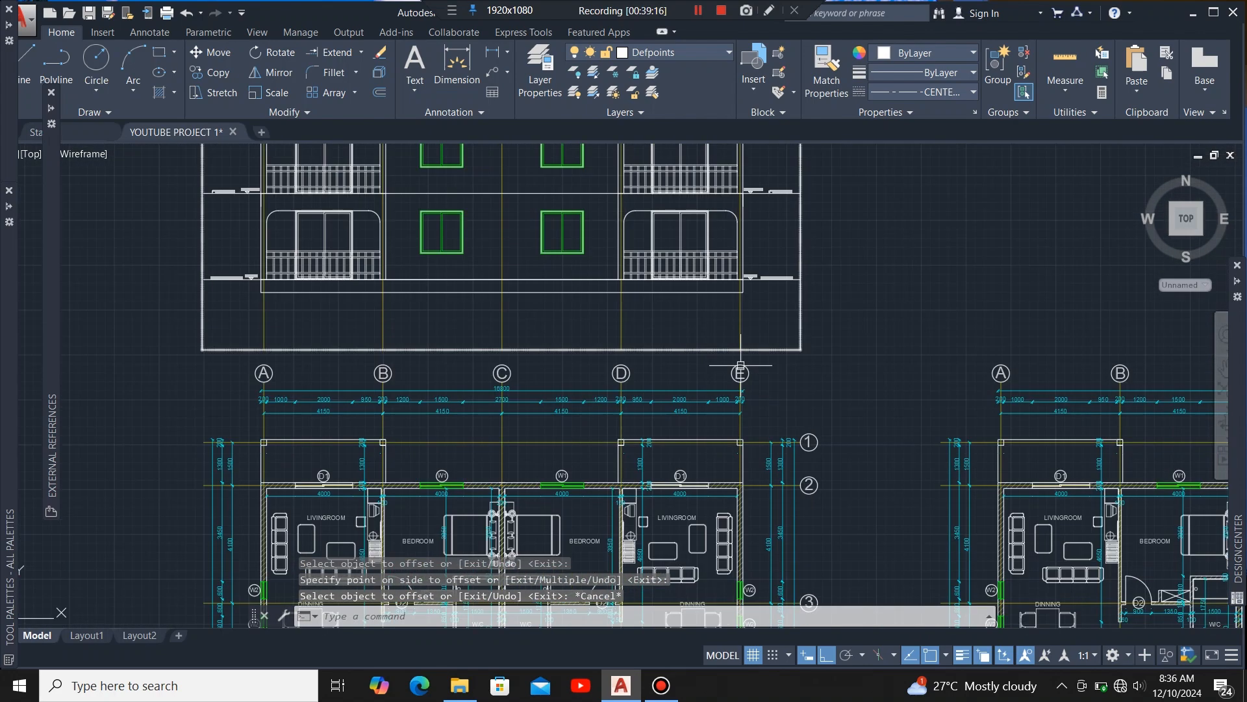
click(773, 361)
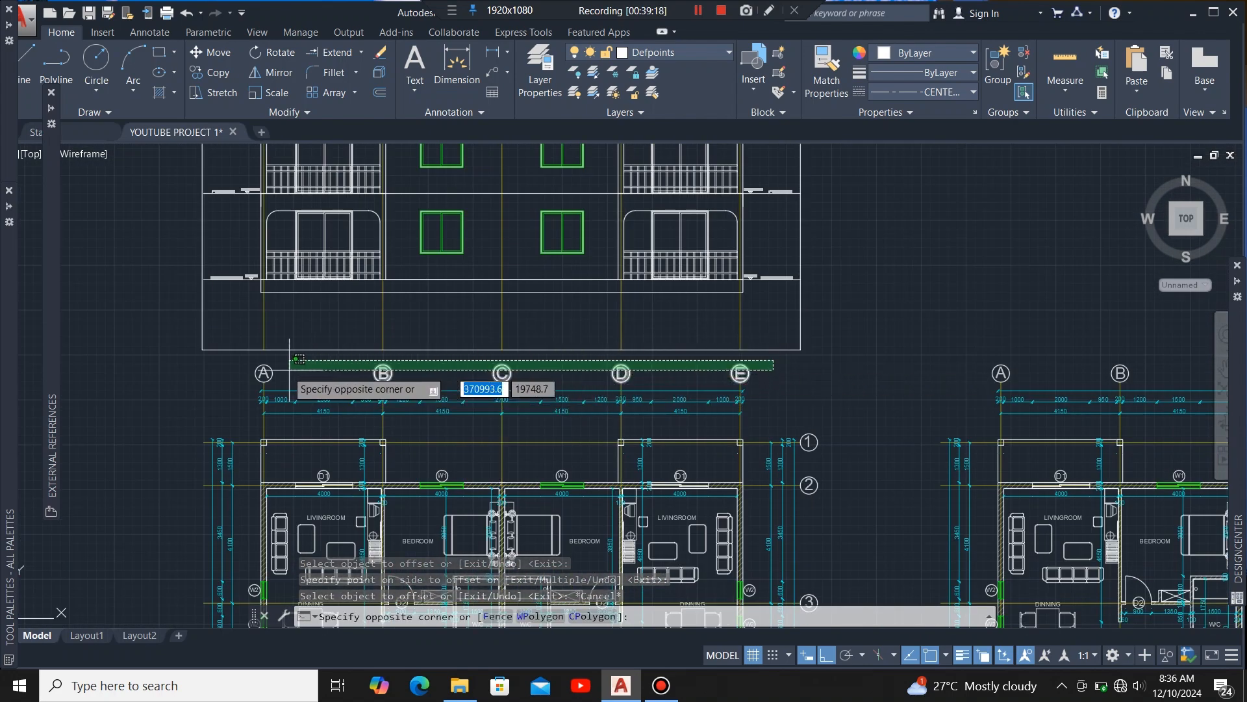
scroll(231, 376, up, 6)
click(243, 380)
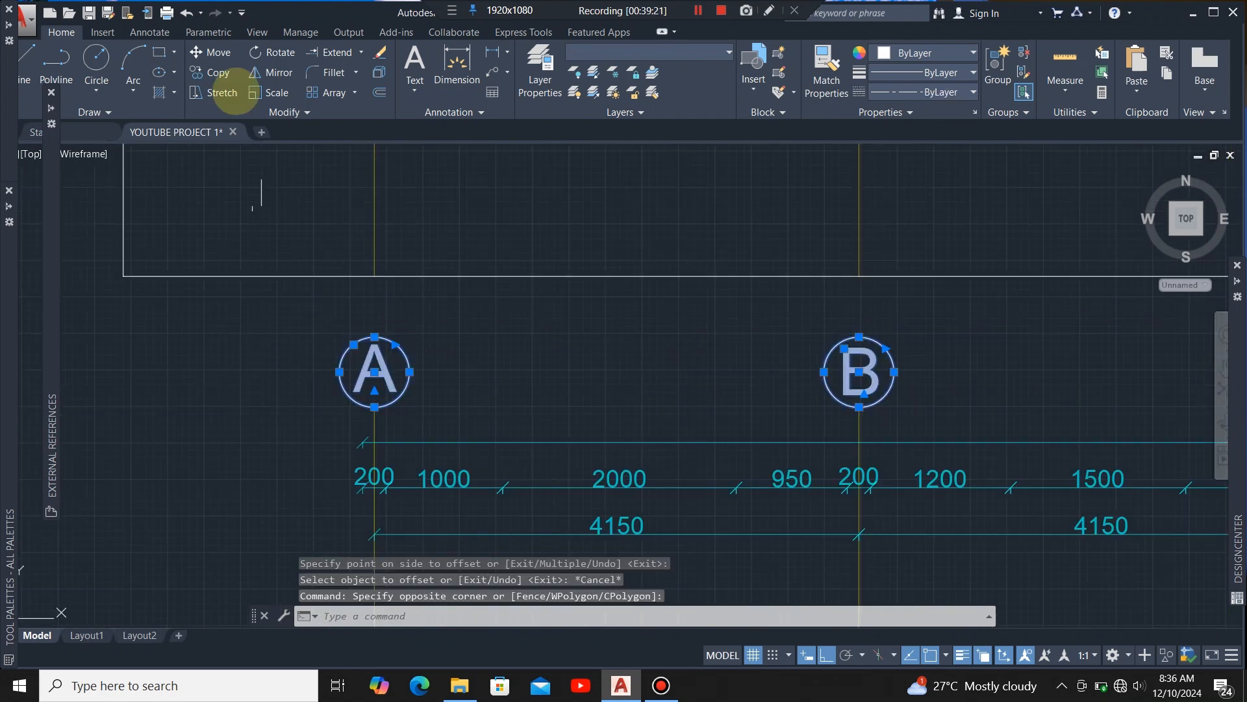
click(217, 72)
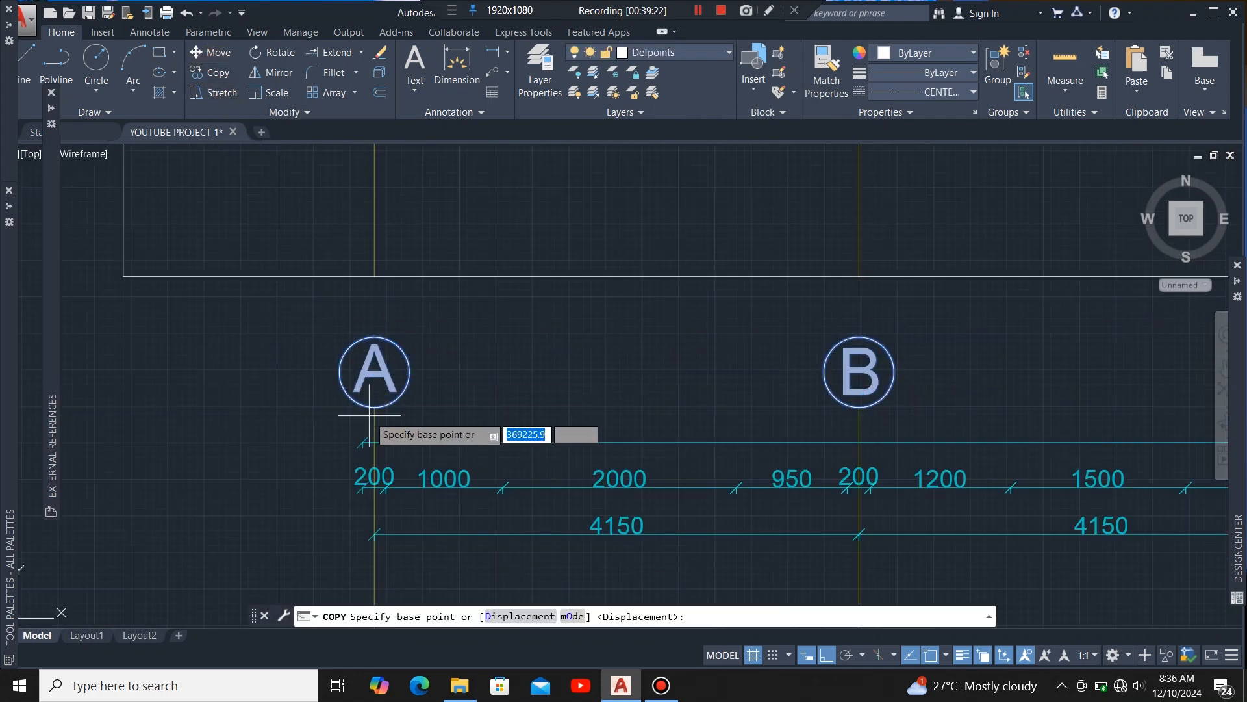
scroll(371, 417, up, 4)
scroll(373, 415, up, 2)
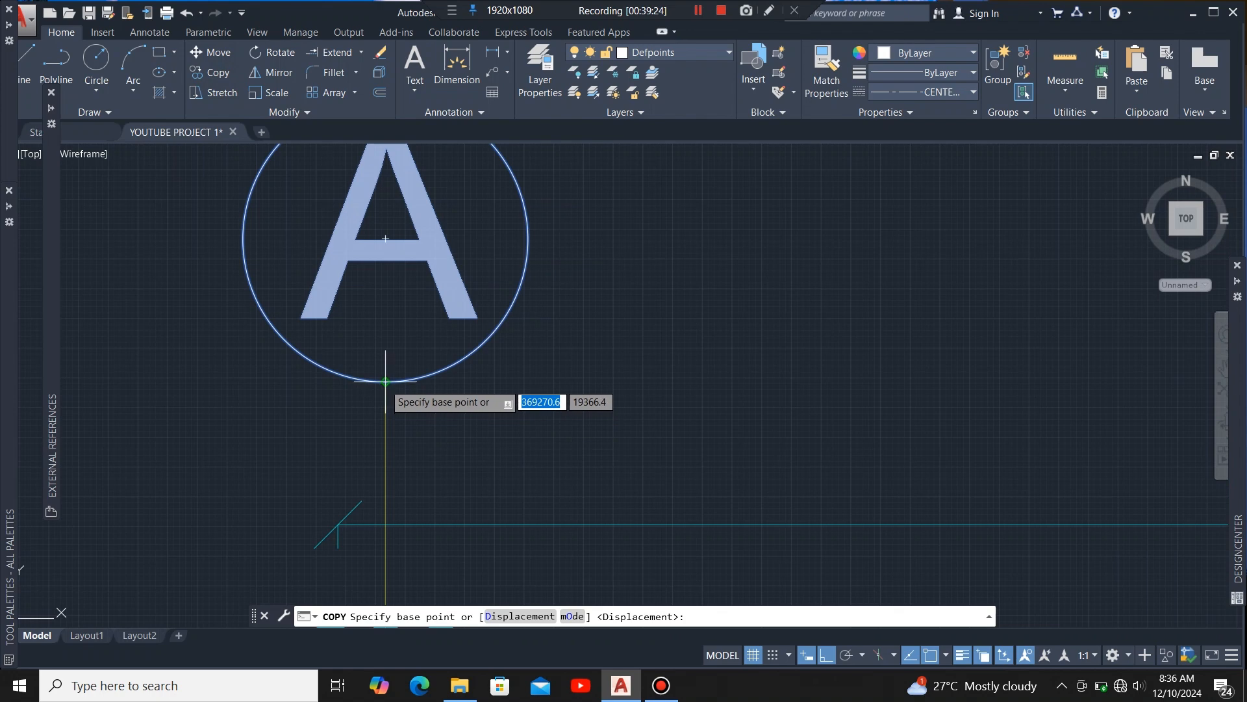
click(386, 381)
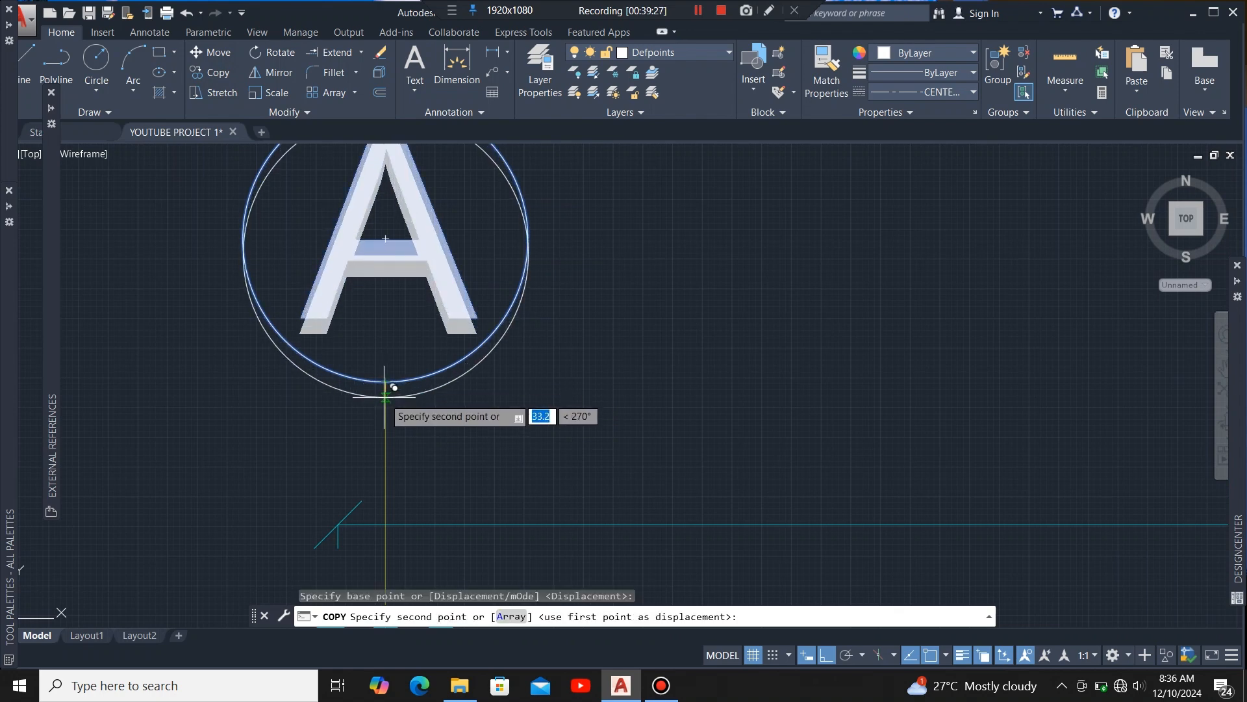
scroll(390, 448, down, 5)
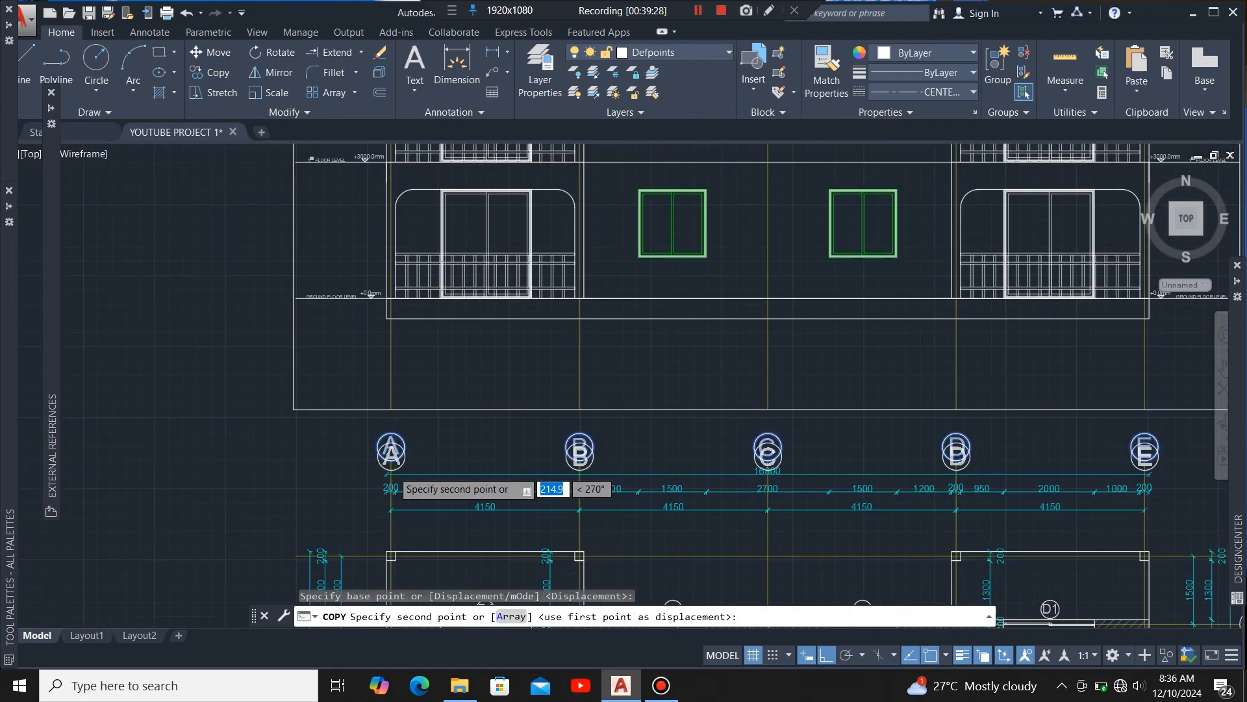
scroll(390, 338, up, 5)
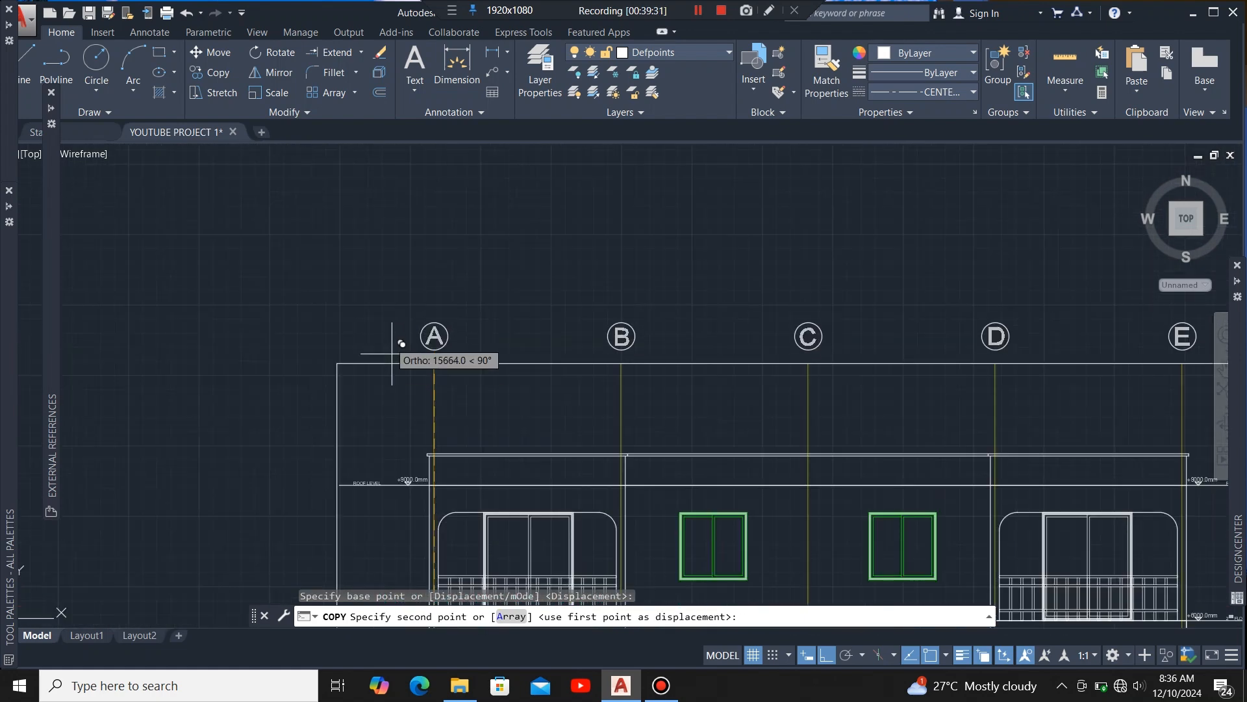
scroll(540, 332, up, 3)
scroll(596, 371, down, 5)
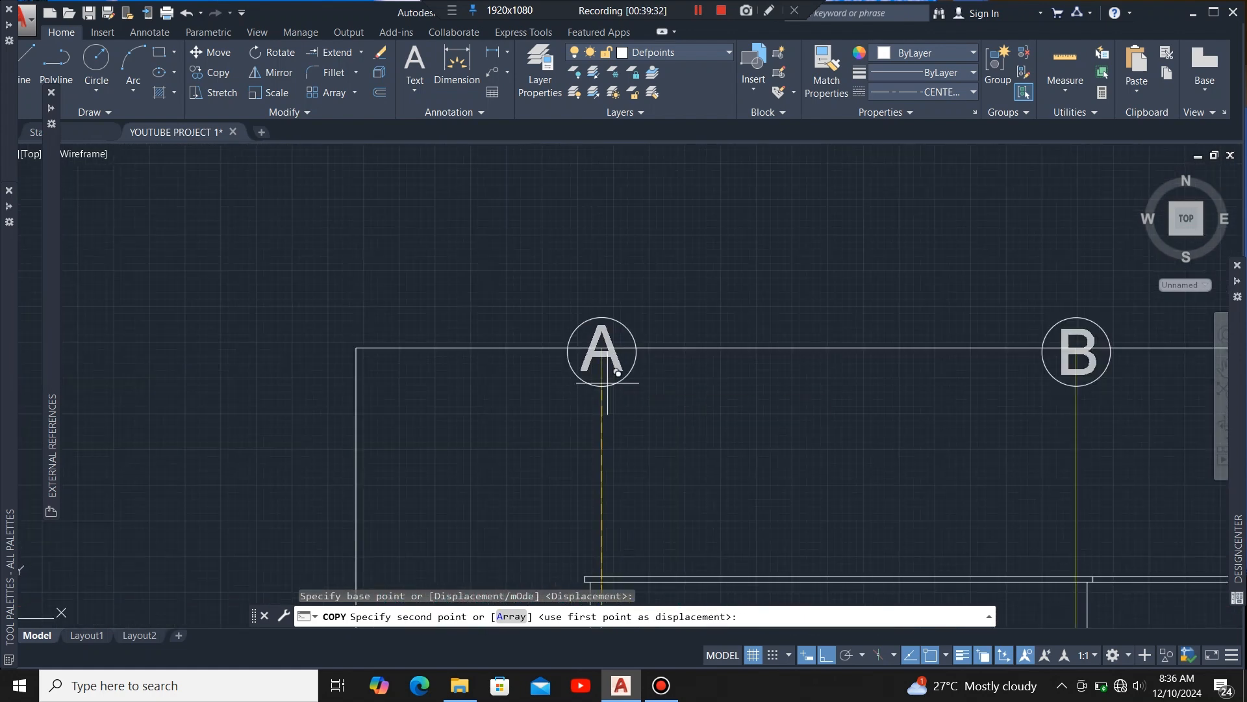
scroll(601, 341, up, 5)
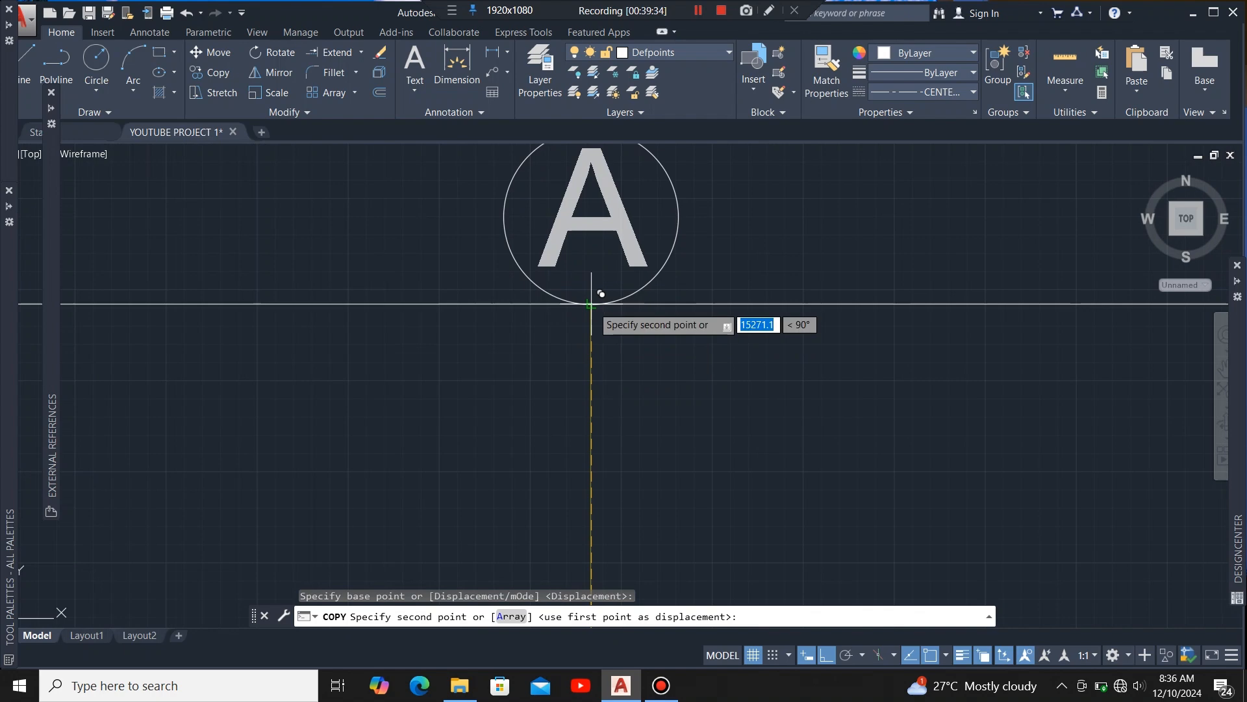
click(591, 304)
scroll(479, 315, down, 5)
key(Escape)
scroll(517, 343, down, 3)
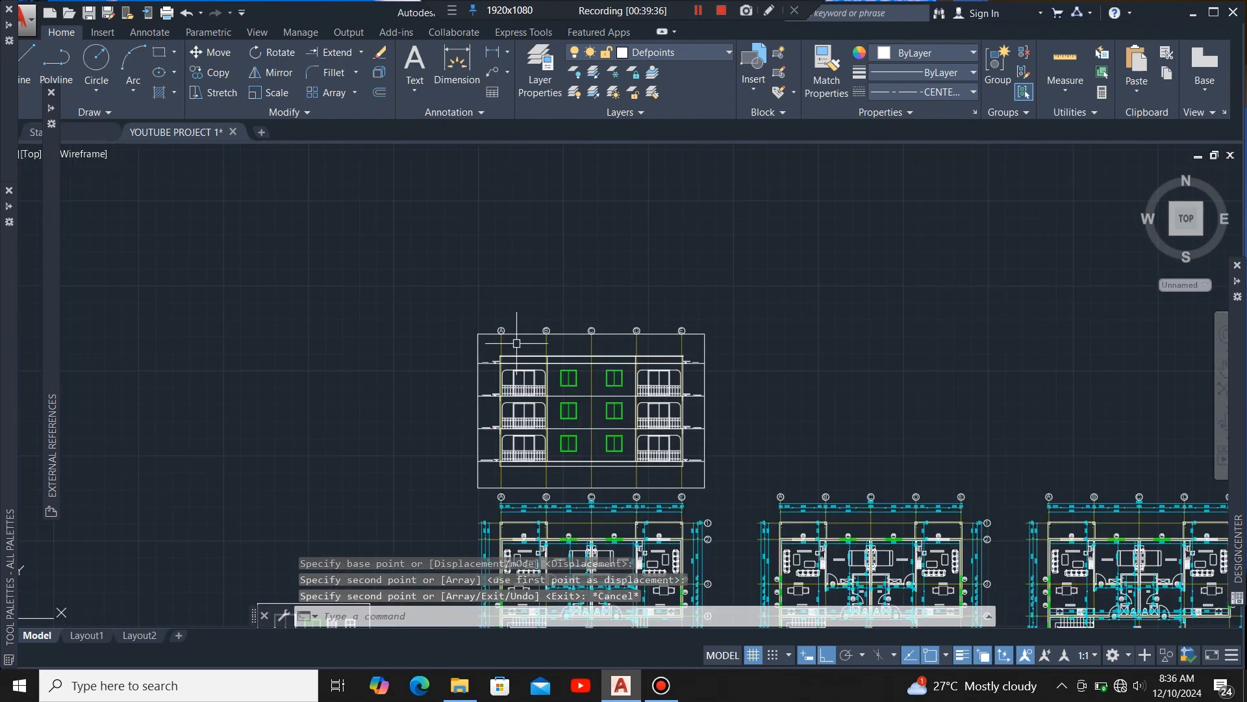
Step: Delete the rectangular frame around the front elevation, keeping the grid lines and bubbles
scroll(517, 343, up, 8)
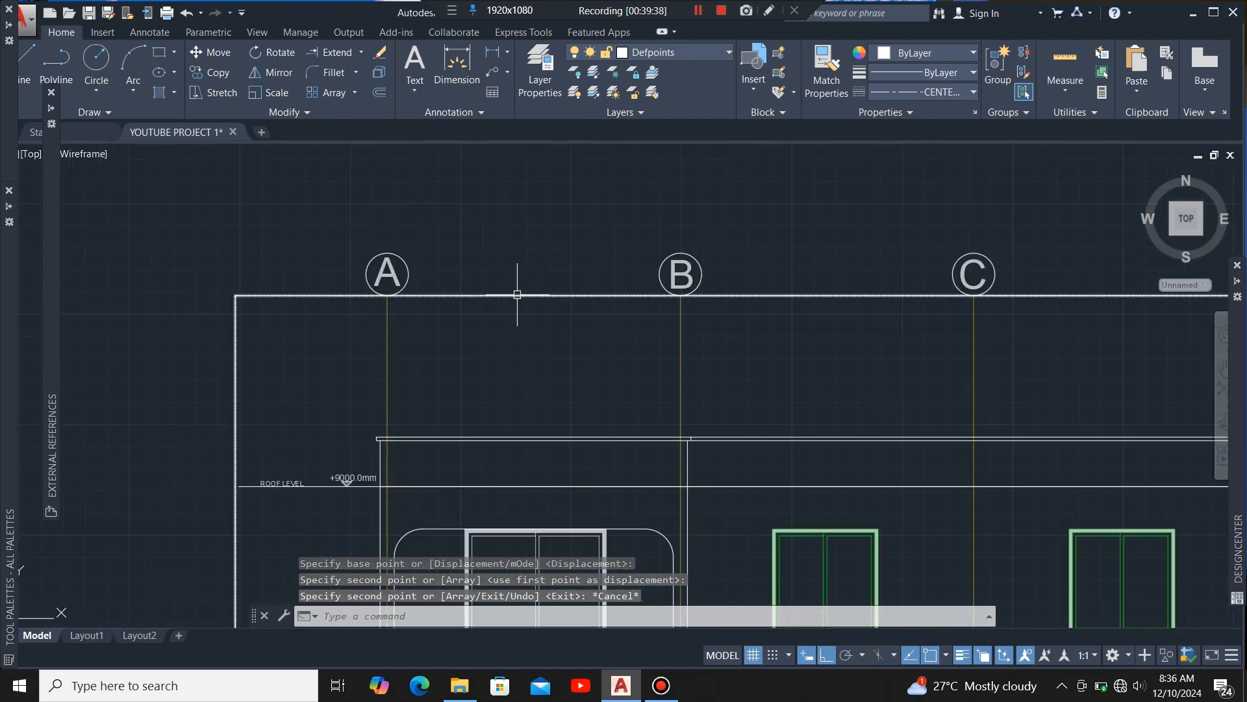
click(518, 295)
scroll(458, 259, down, 4)
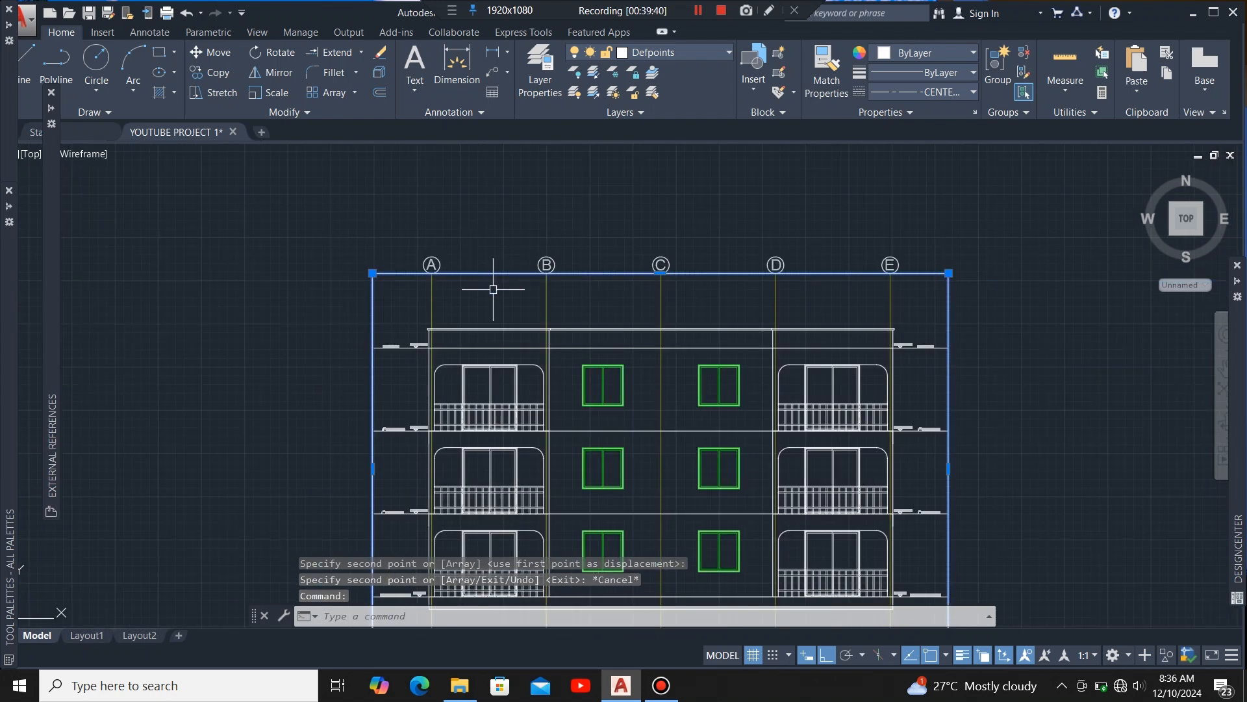
key(Delete)
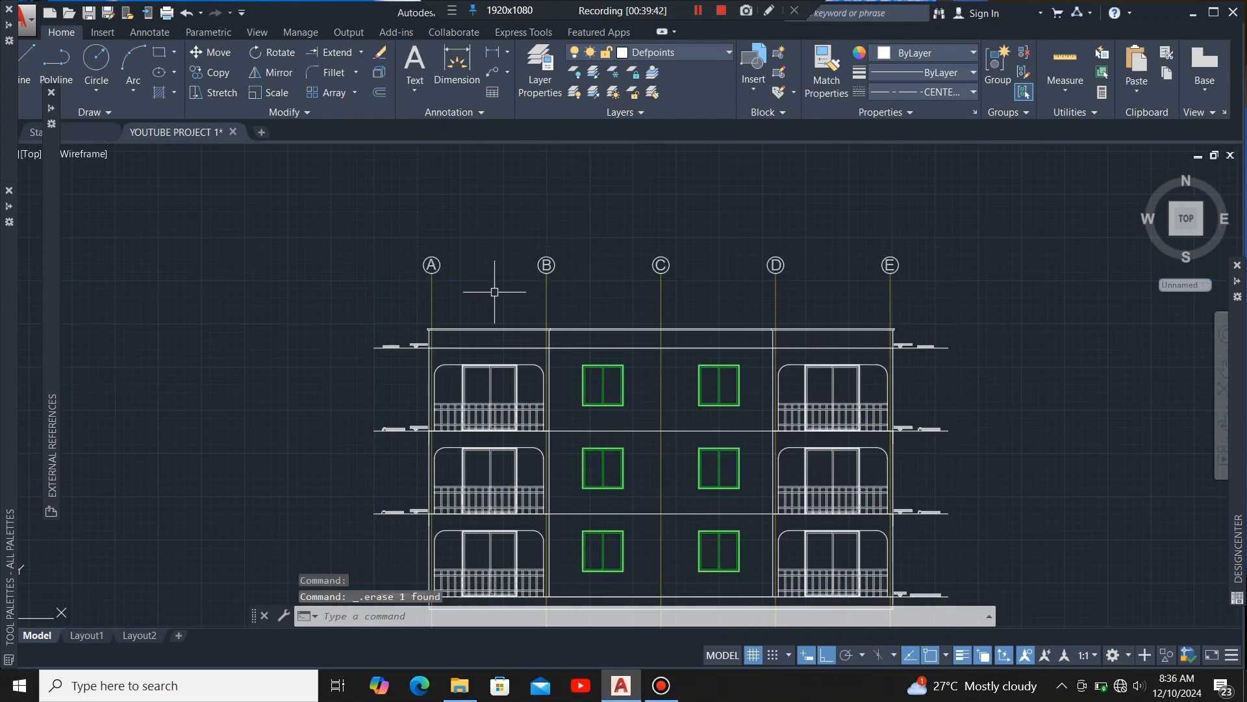
scroll(481, 254, down, 2)
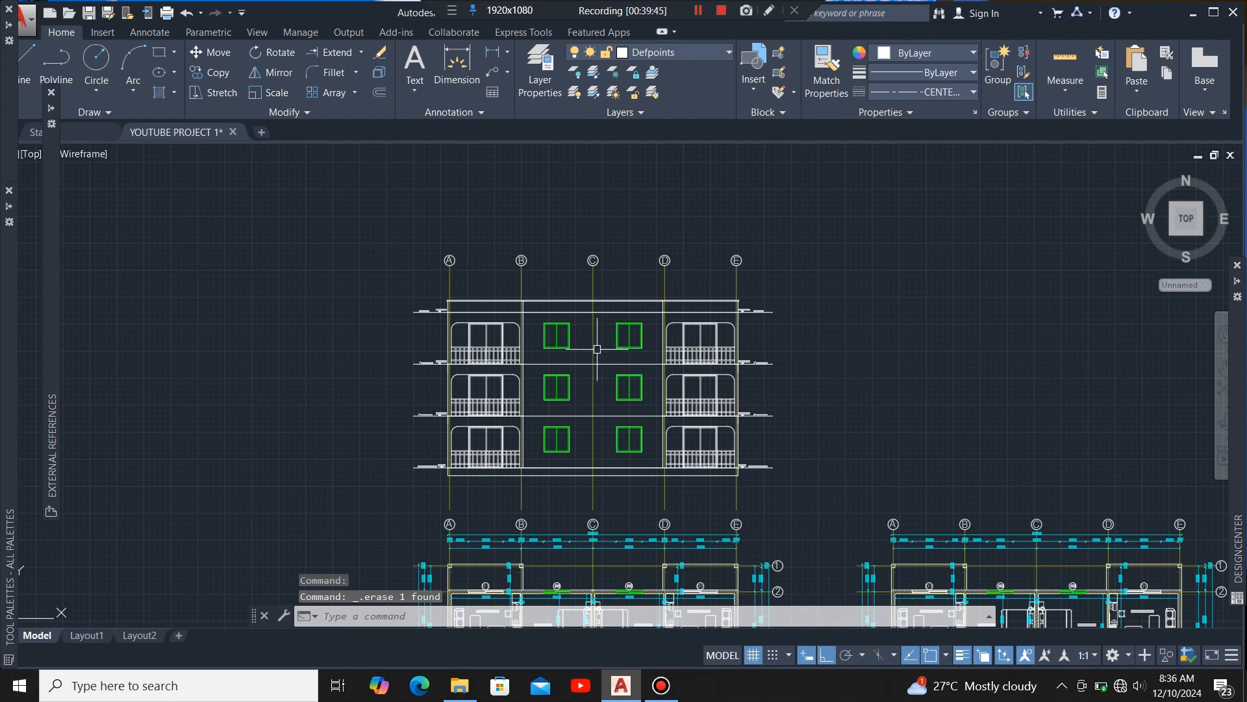
Step: Make DIMENSION the current layer
scroll(604, 327, up, 2)
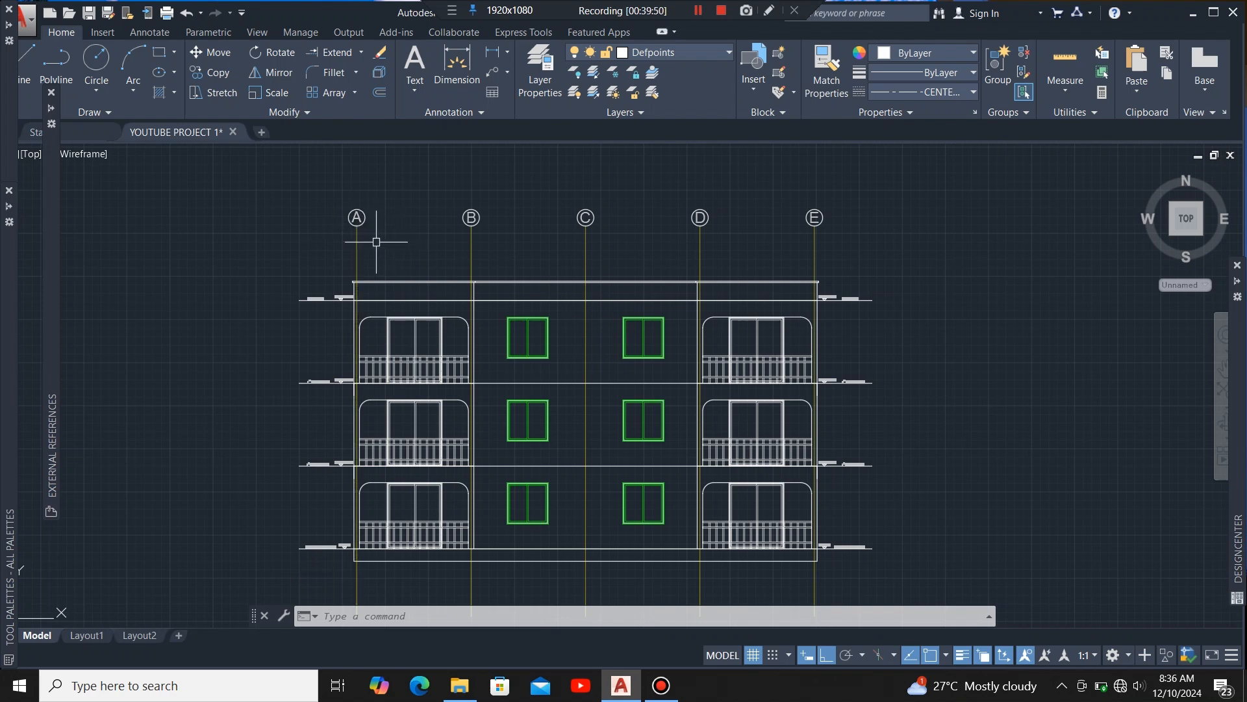
scroll(357, 213, up, 3)
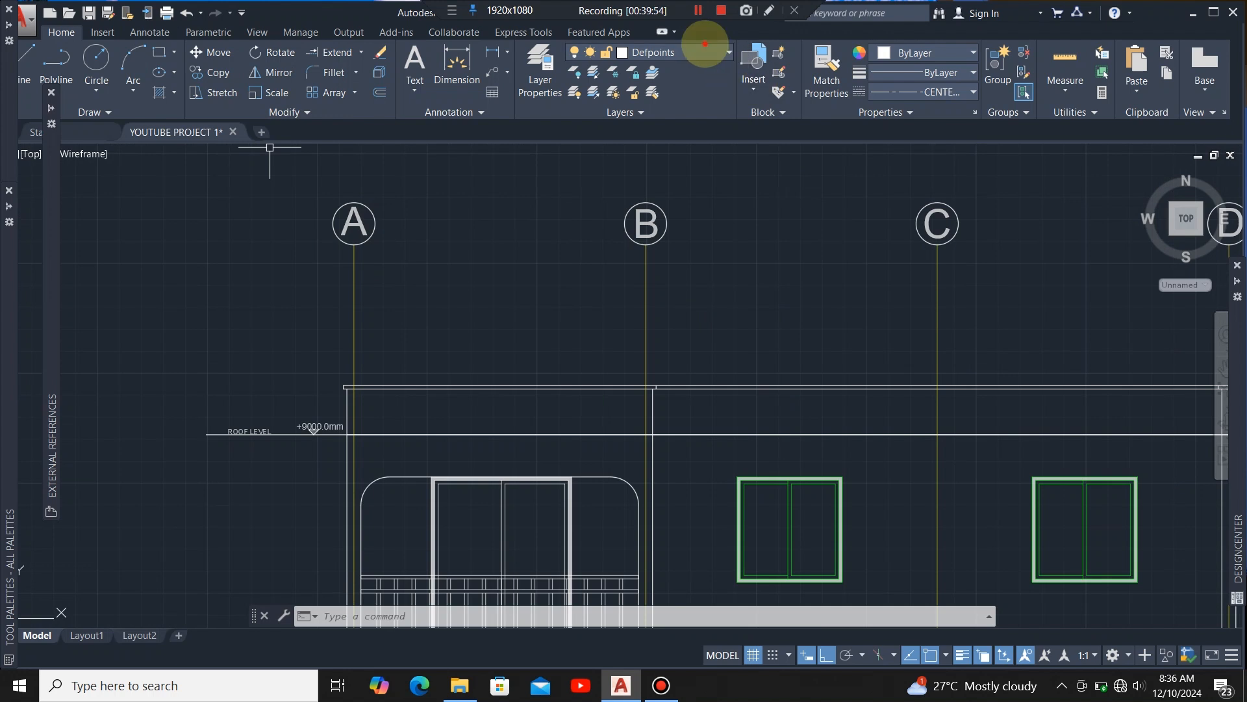
click(701, 51)
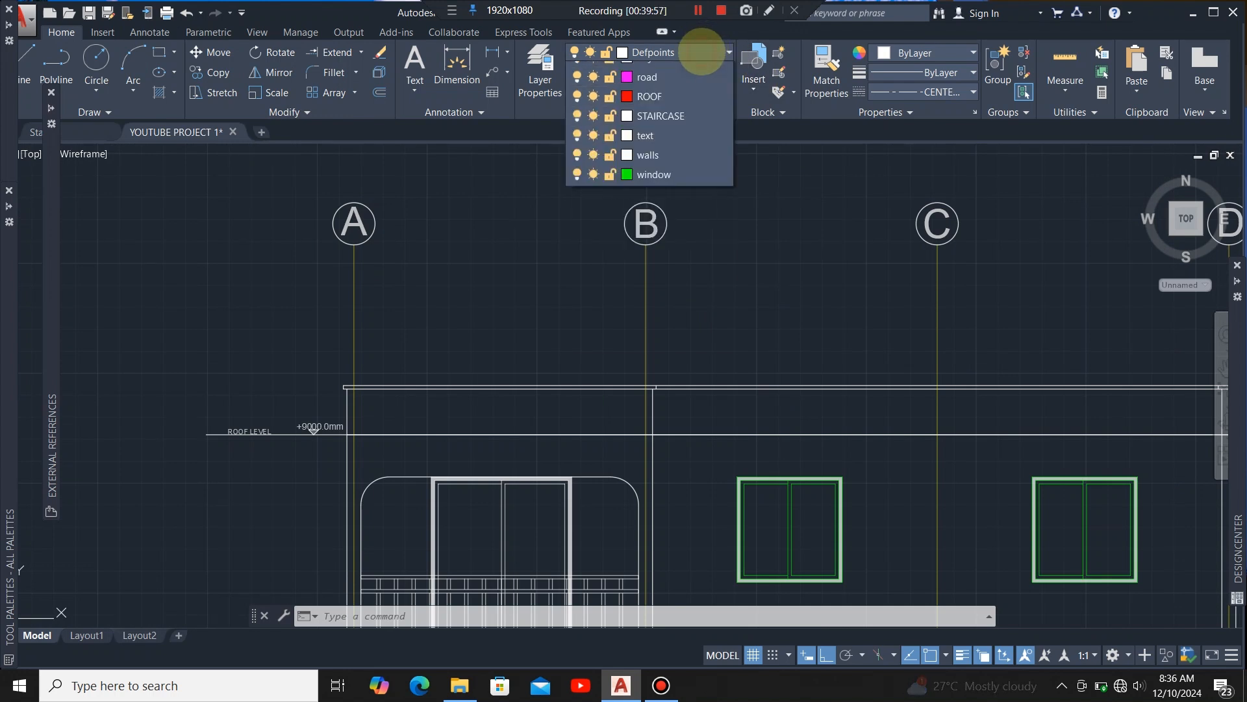
click(661, 149)
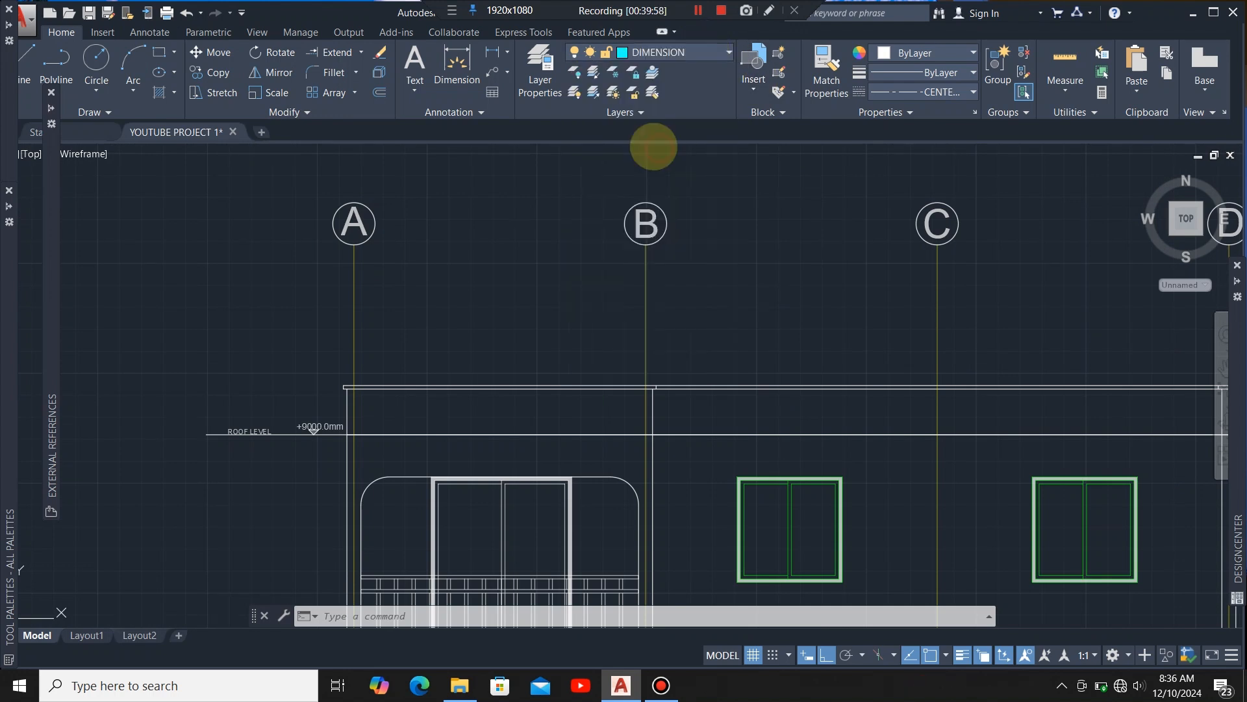
Step: Dimension the spacing between grid axes A and B on the elevation, placing the dimension line between the bubbles and the roof
click(457, 60)
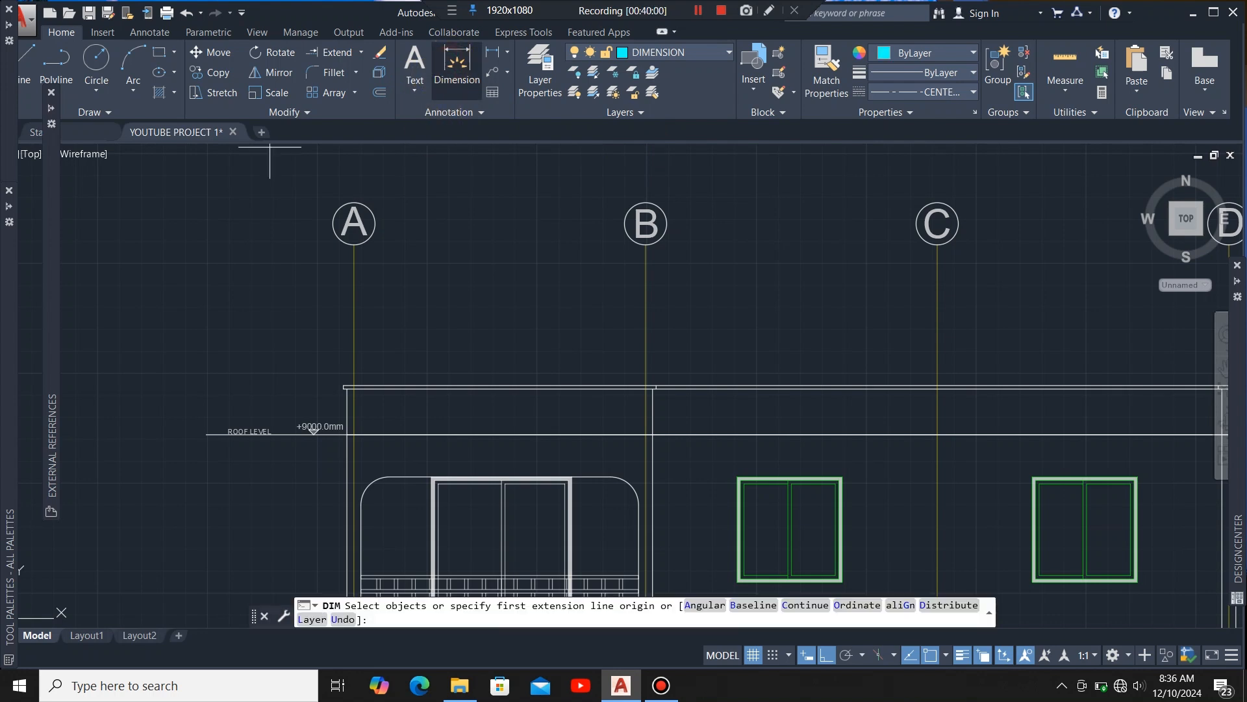
scroll(355, 250, up, 8)
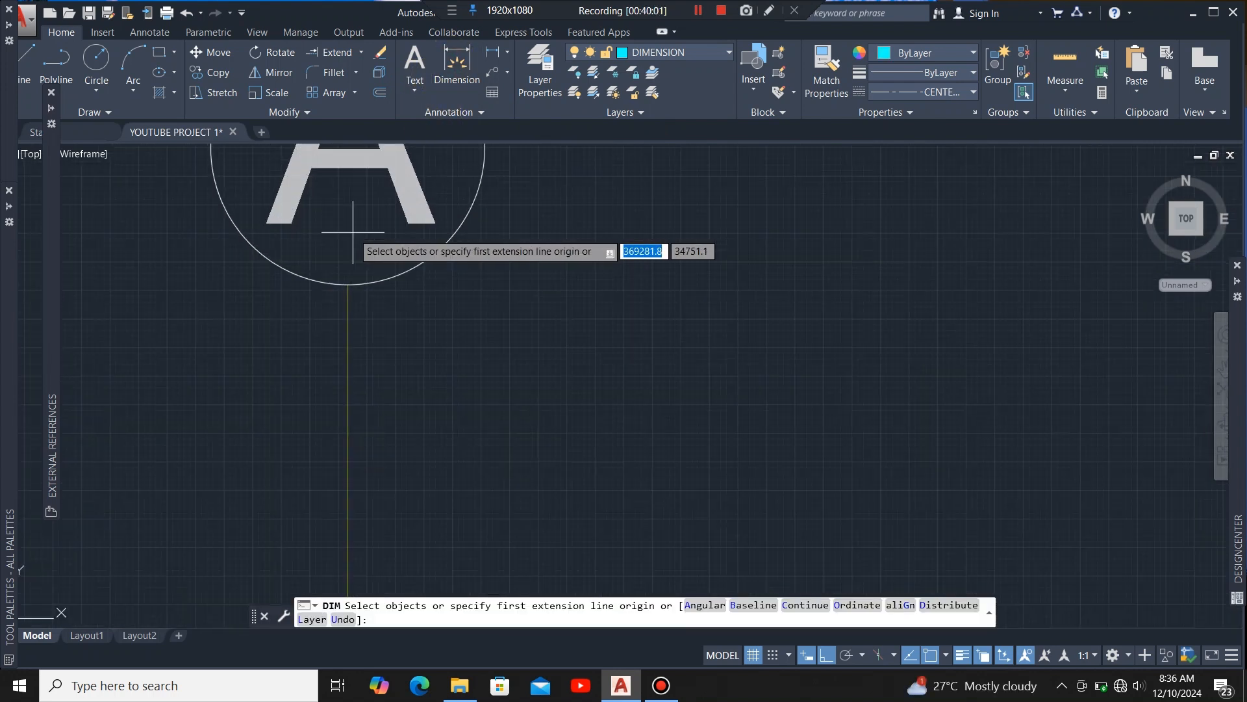
click(347, 284)
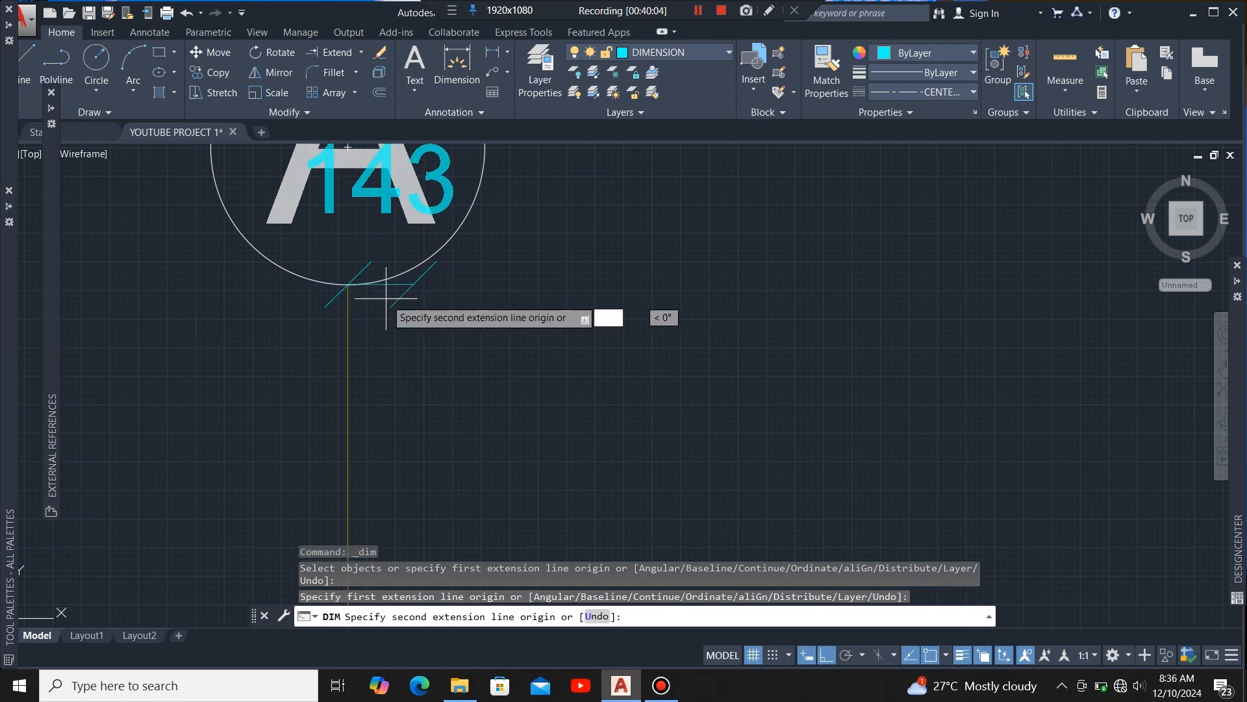
scroll(350, 298, down, 4)
scroll(747, 319, up, 4)
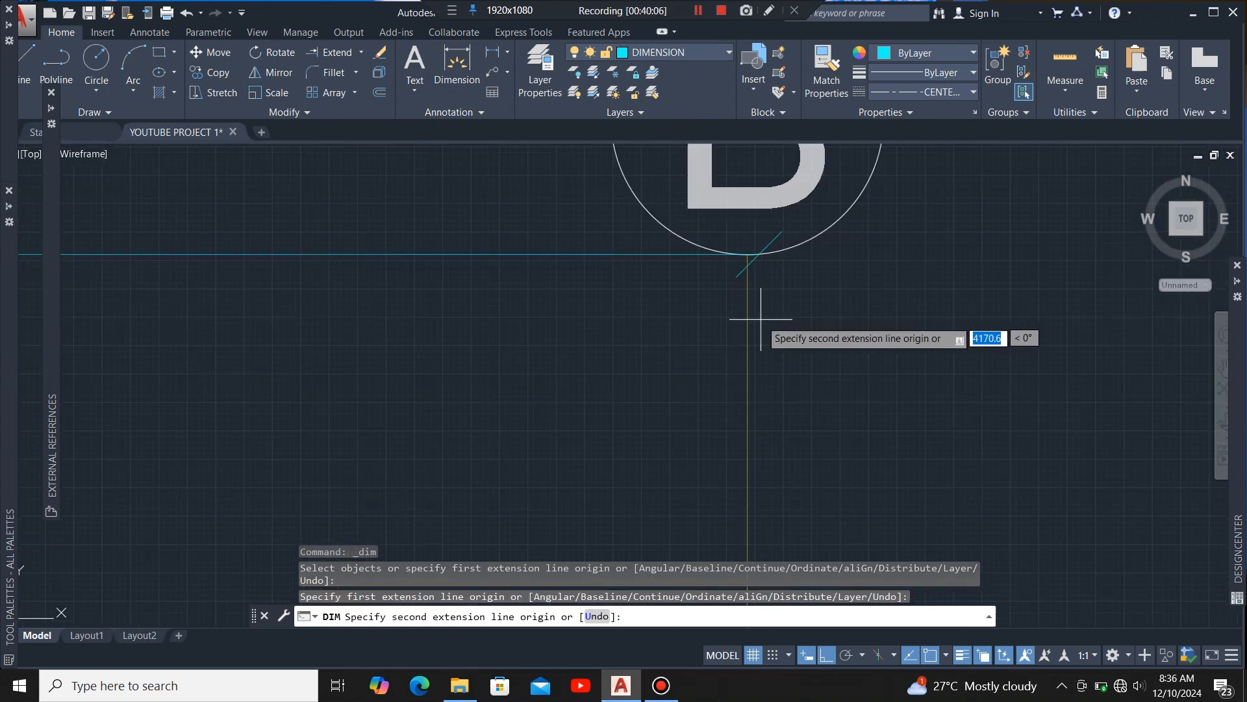
click(747, 255)
scroll(740, 308, down, 5)
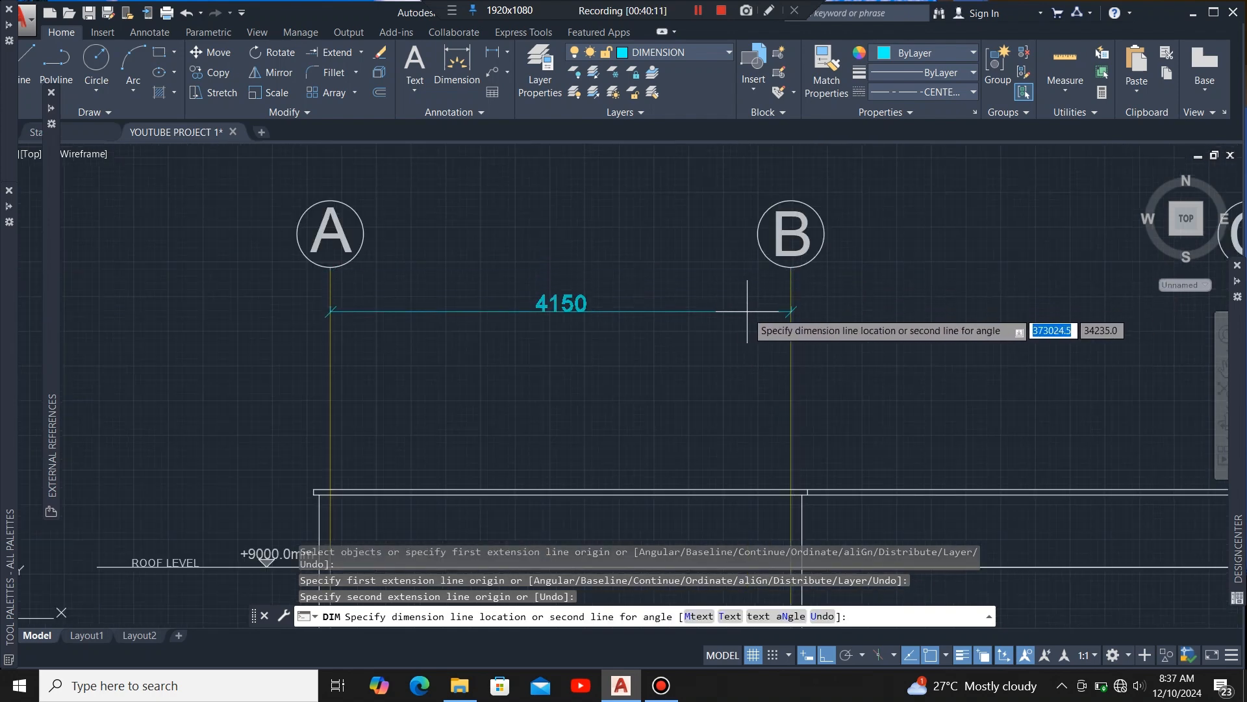
click(721, 323)
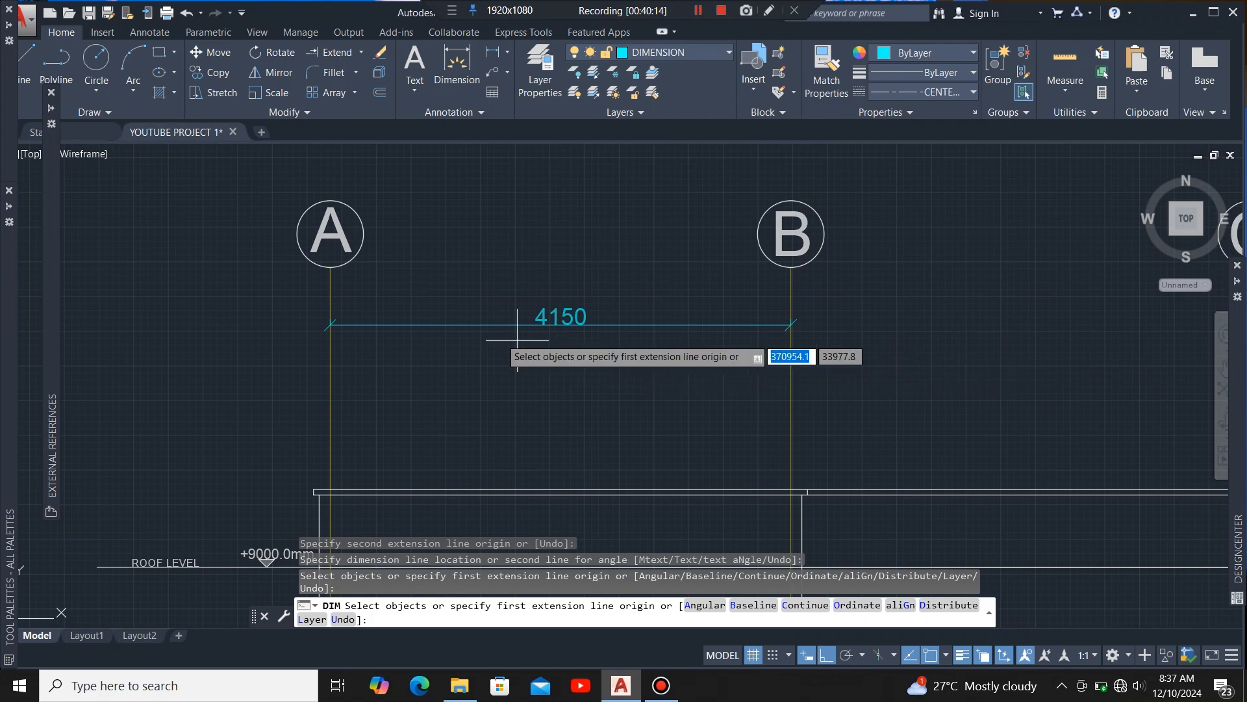
Step: Examine how the dimension strings are arranged below the grid bubbles on the floor plan, and end the dimension command
scroll(498, 332, down, 2)
scroll(535, 336, up, 2)
scroll(457, 423, down, 8)
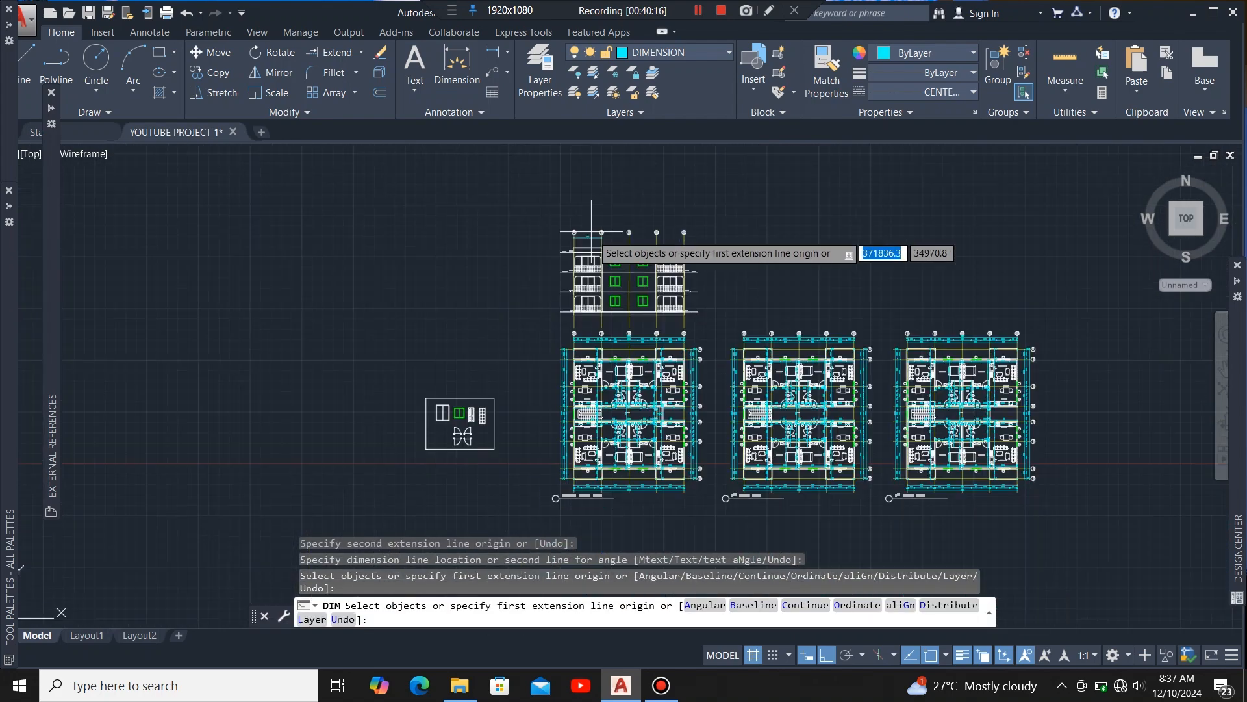
scroll(564, 383, up, 6)
scroll(552, 338, up, 3)
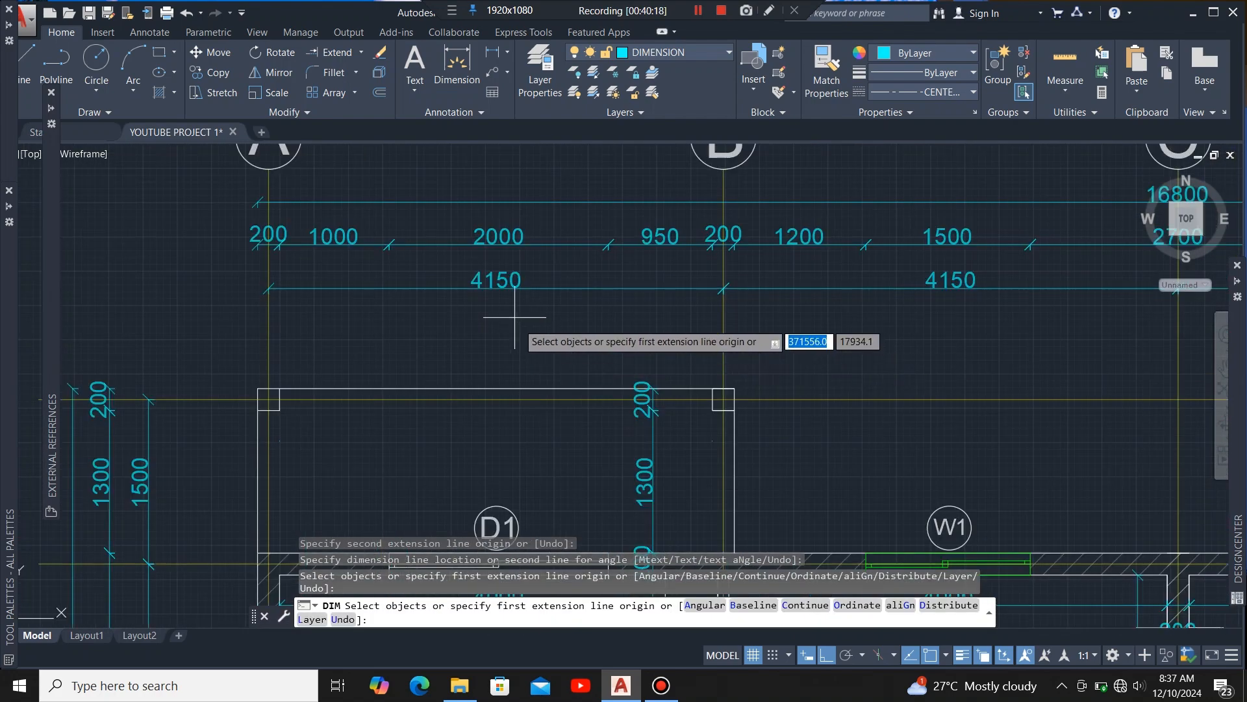
scroll(519, 383, down, 5)
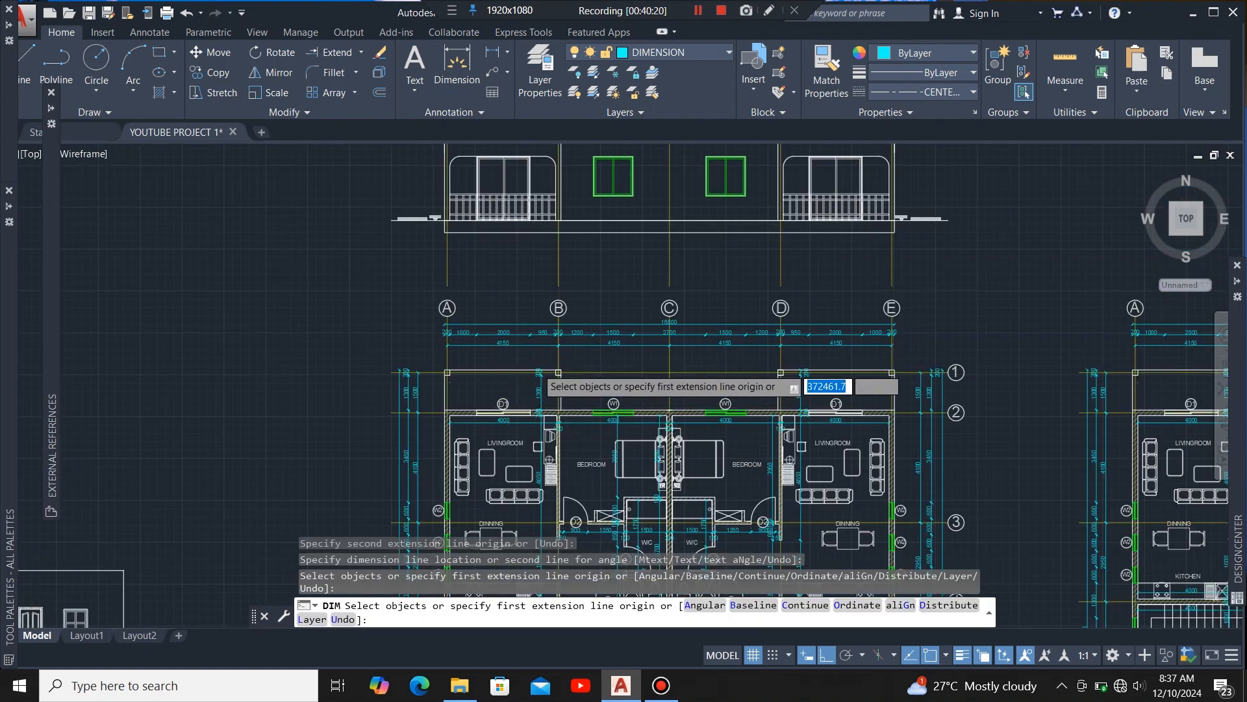
scroll(526, 392, down, 4)
scroll(547, 195, up, 8)
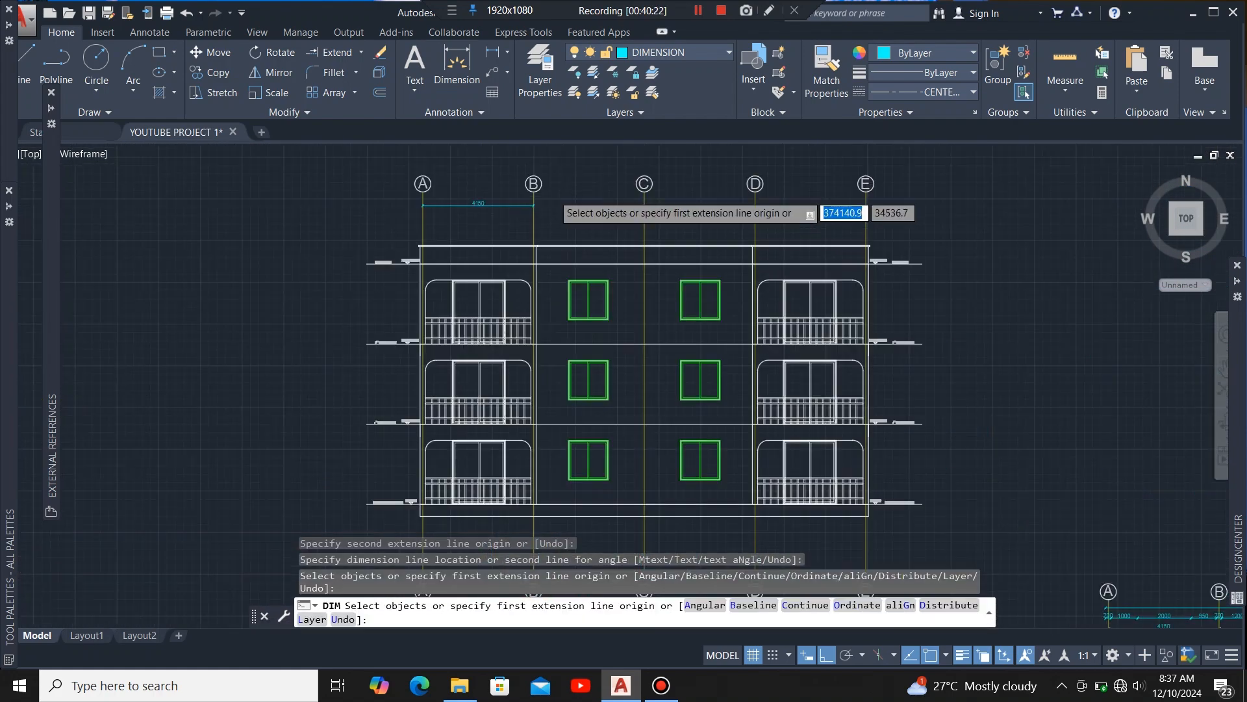
key(Escape)
Step: Continue the elevation's A to B dimension from axis B to the grid line at axis C
scroll(515, 209, up, 2)
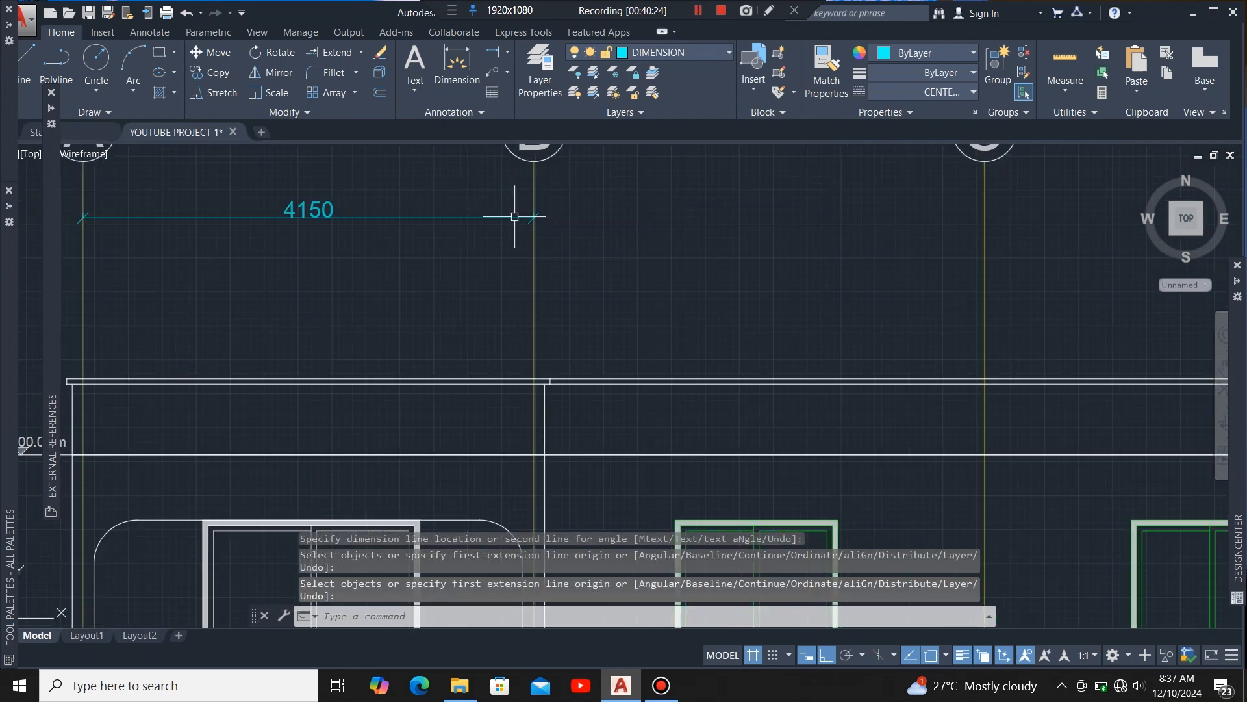
click(511, 216)
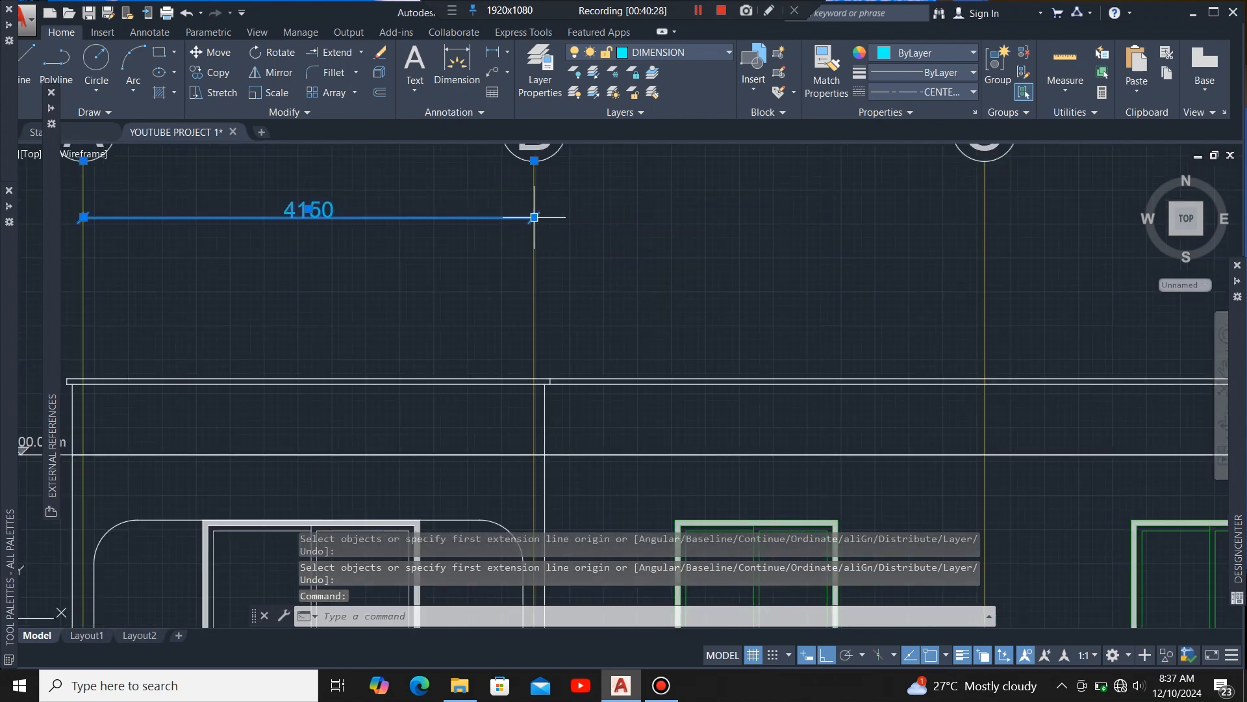
mouse_move(534, 217)
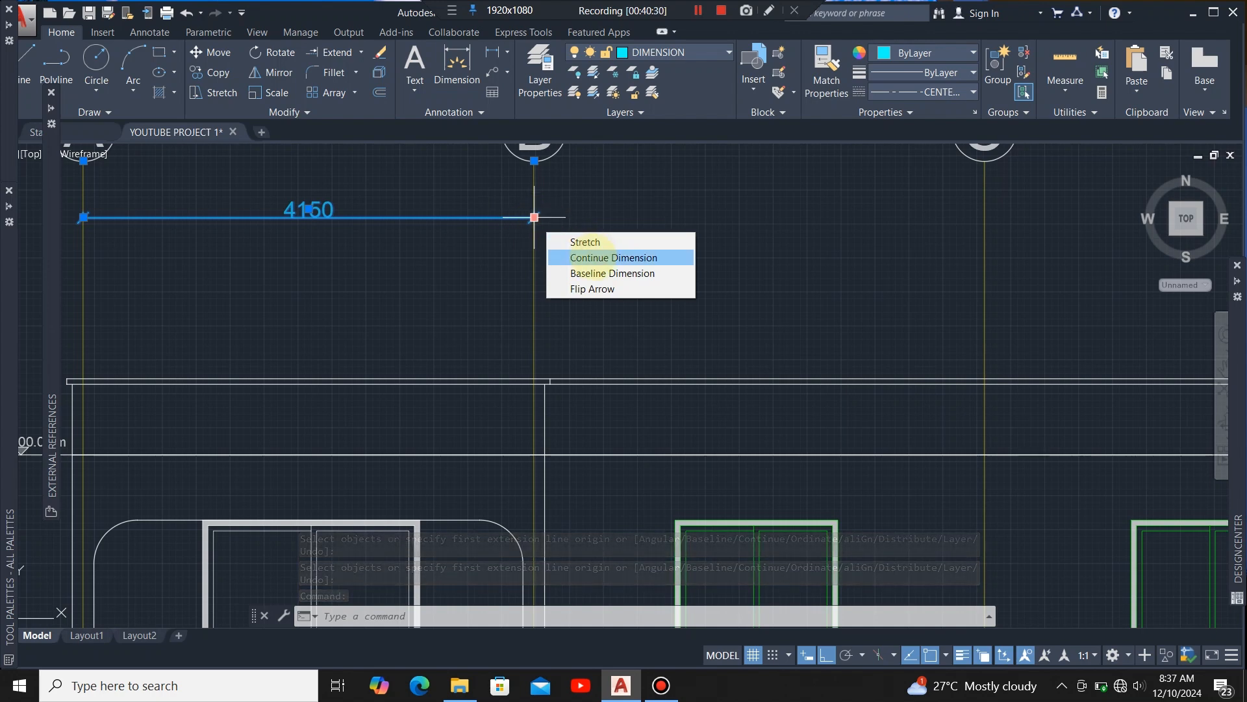
click(585, 257)
scroll(553, 273, down, 5)
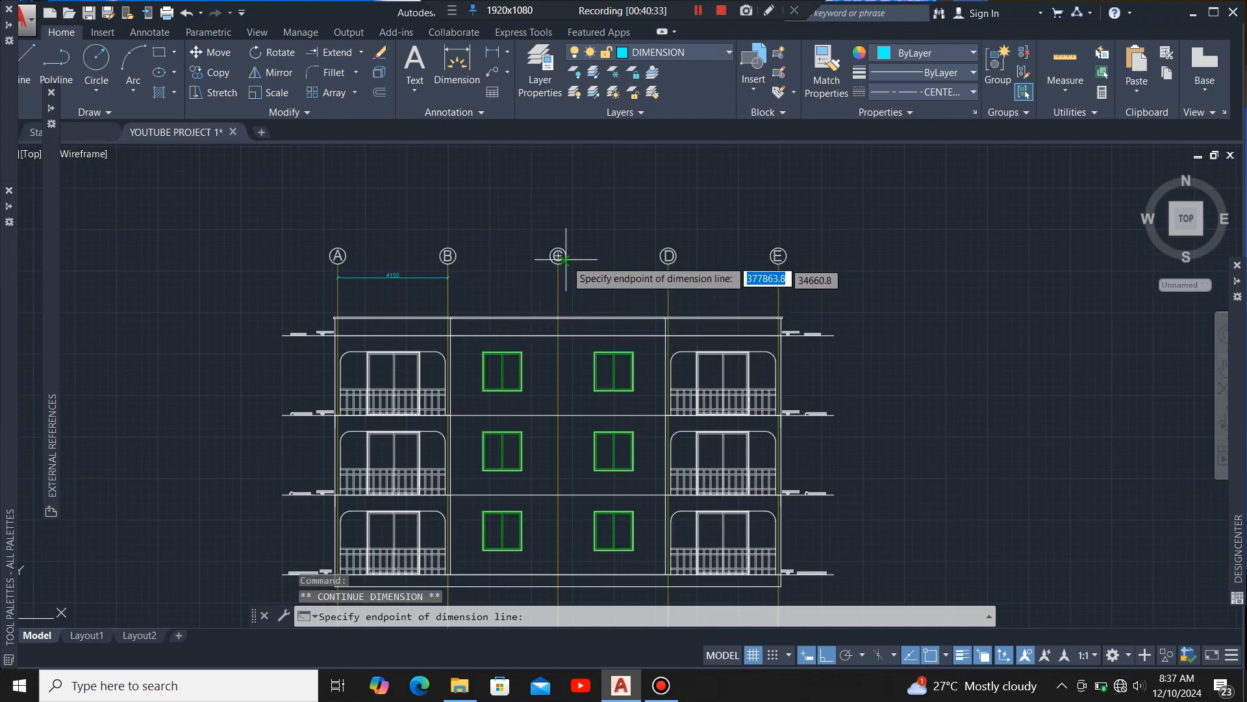
scroll(530, 278, up, 5)
scroll(530, 277, up, 3)
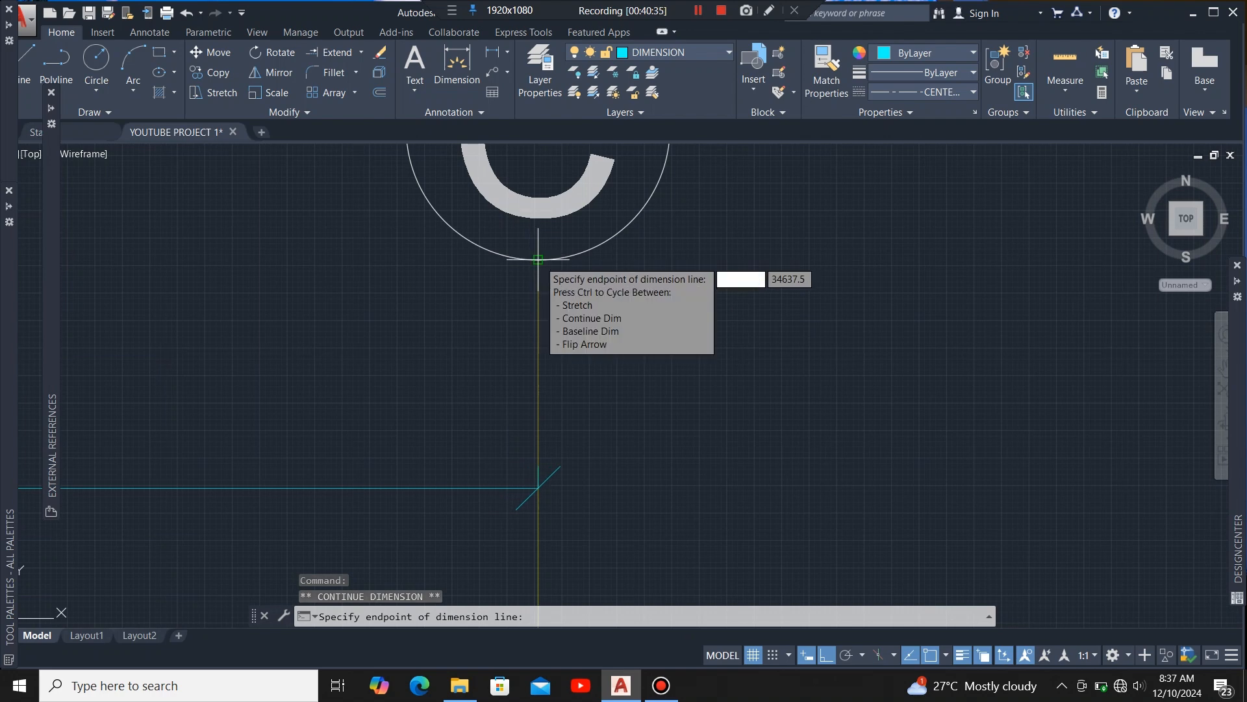
click(527, 278)
Step: Continue the dimension chain to the grid lines at axes D and E and end the command
scroll(536, 318, down, 4)
scroll(825, 296, up, 4)
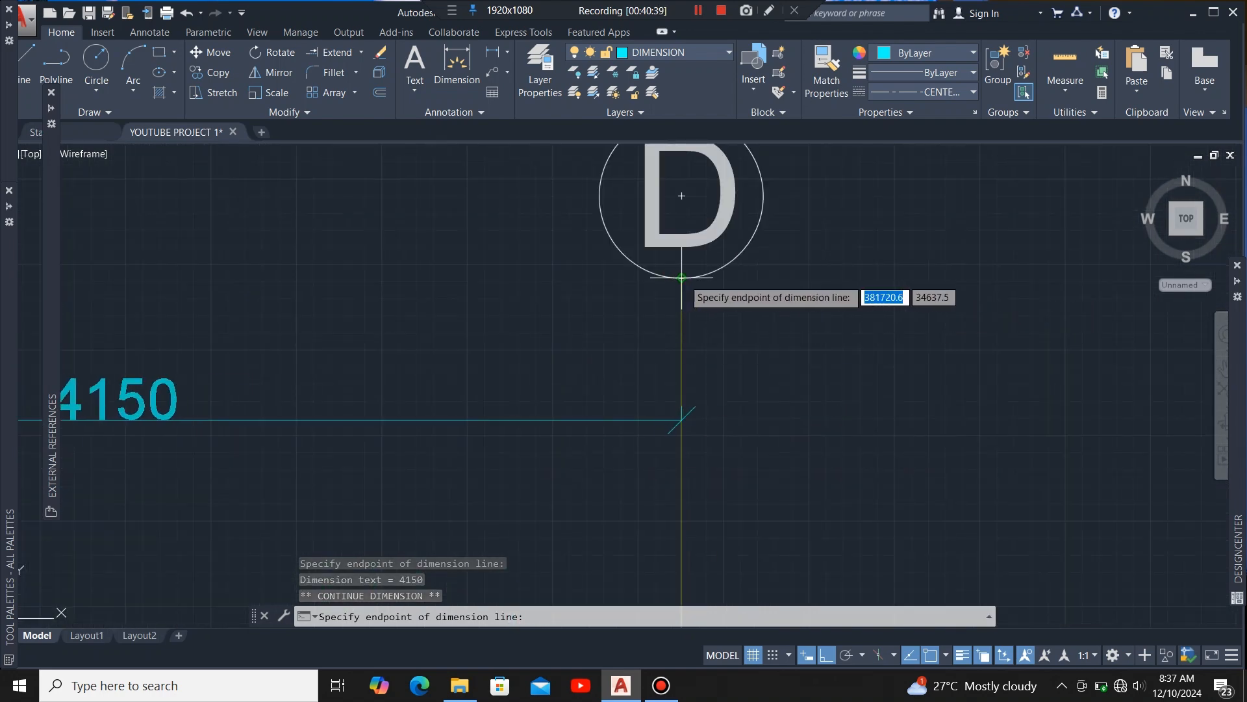
click(669, 279)
scroll(710, 348, down, 5)
scroll(787, 328, up, 4)
click(792, 308)
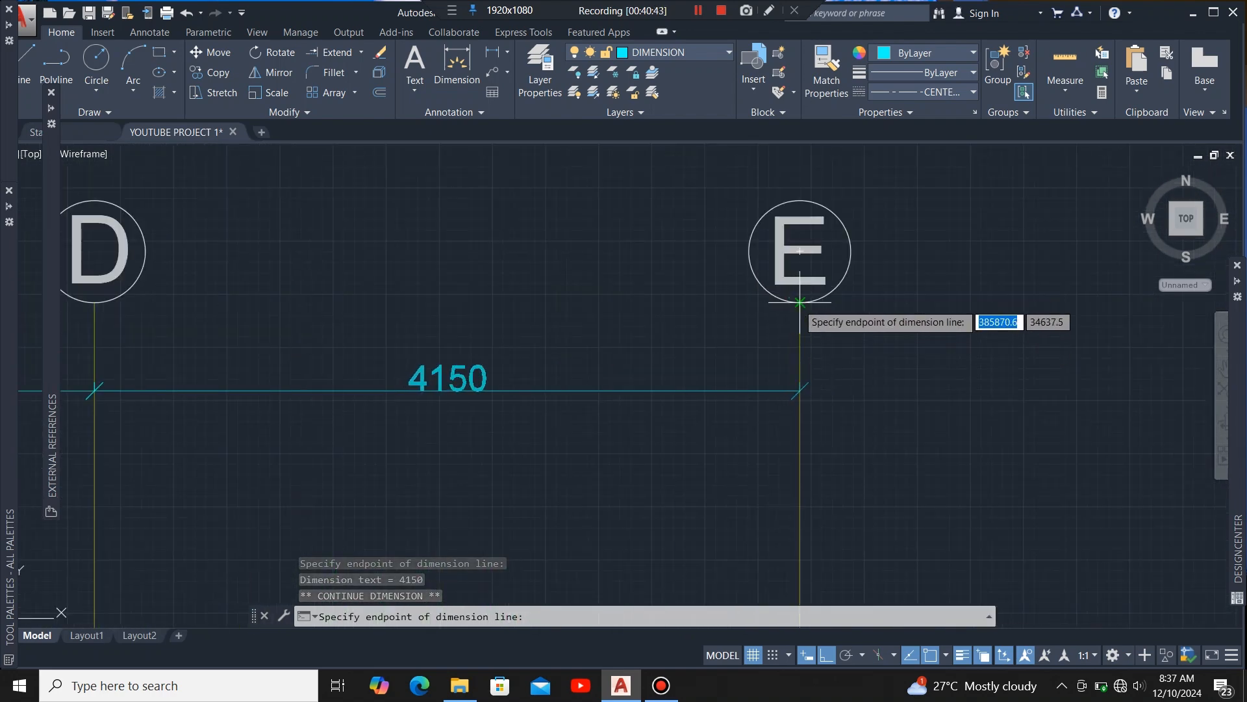
scroll(899, 326, down, 4)
key(Escape)
Step: Move the whole elevation with its grid lines, bubbles and dimensions straight up, farther away from the ground floor plan
scroll(766, 260, down, 6)
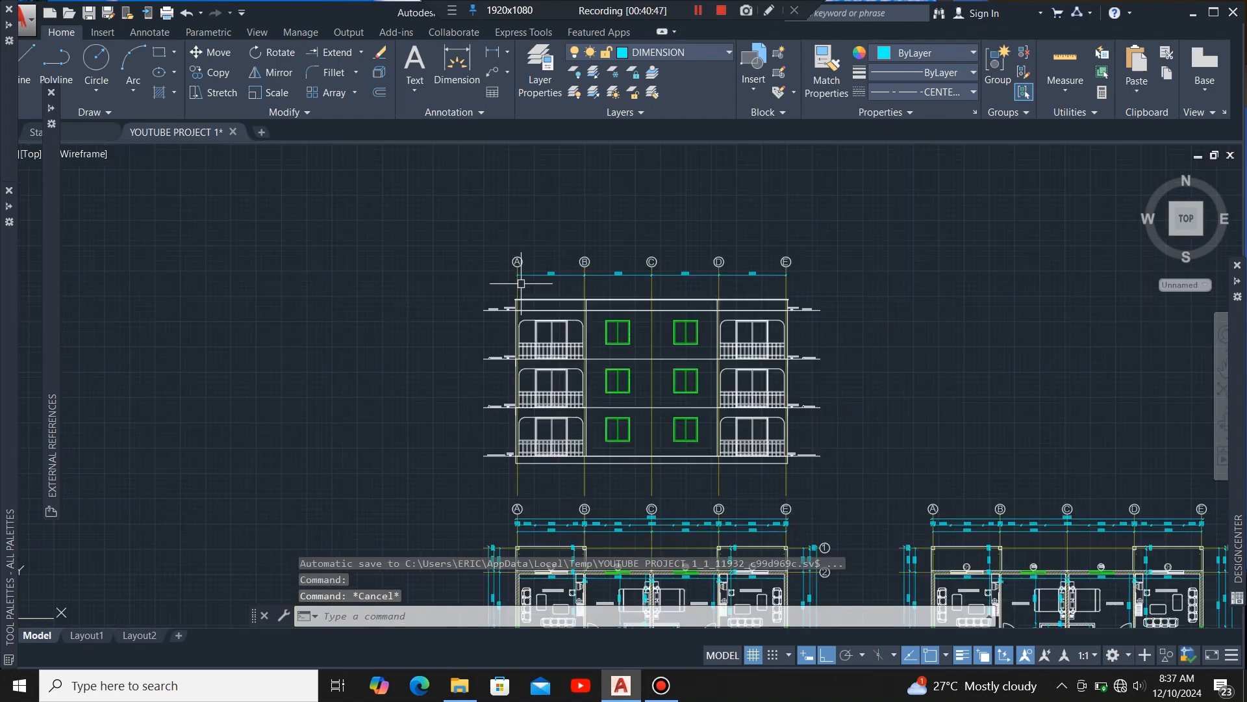
scroll(690, 432, up, 2)
scroll(640, 362, down, 4)
scroll(715, 362, up, 3)
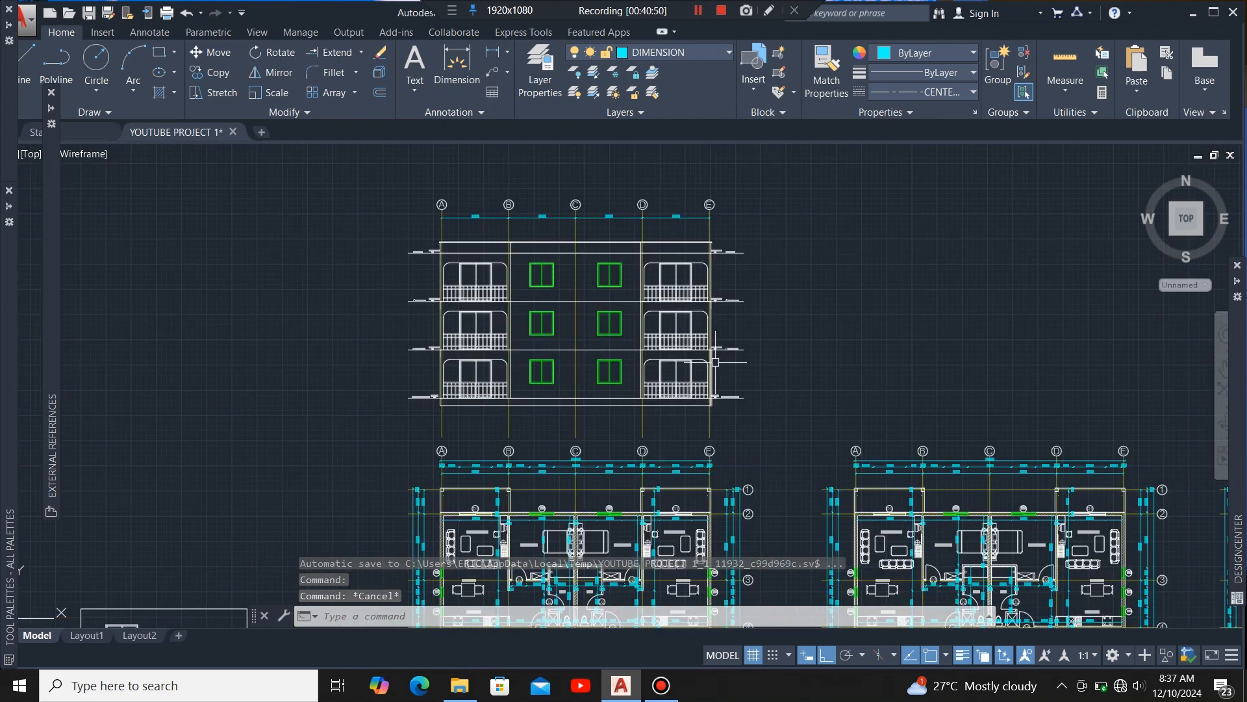
click(770, 186)
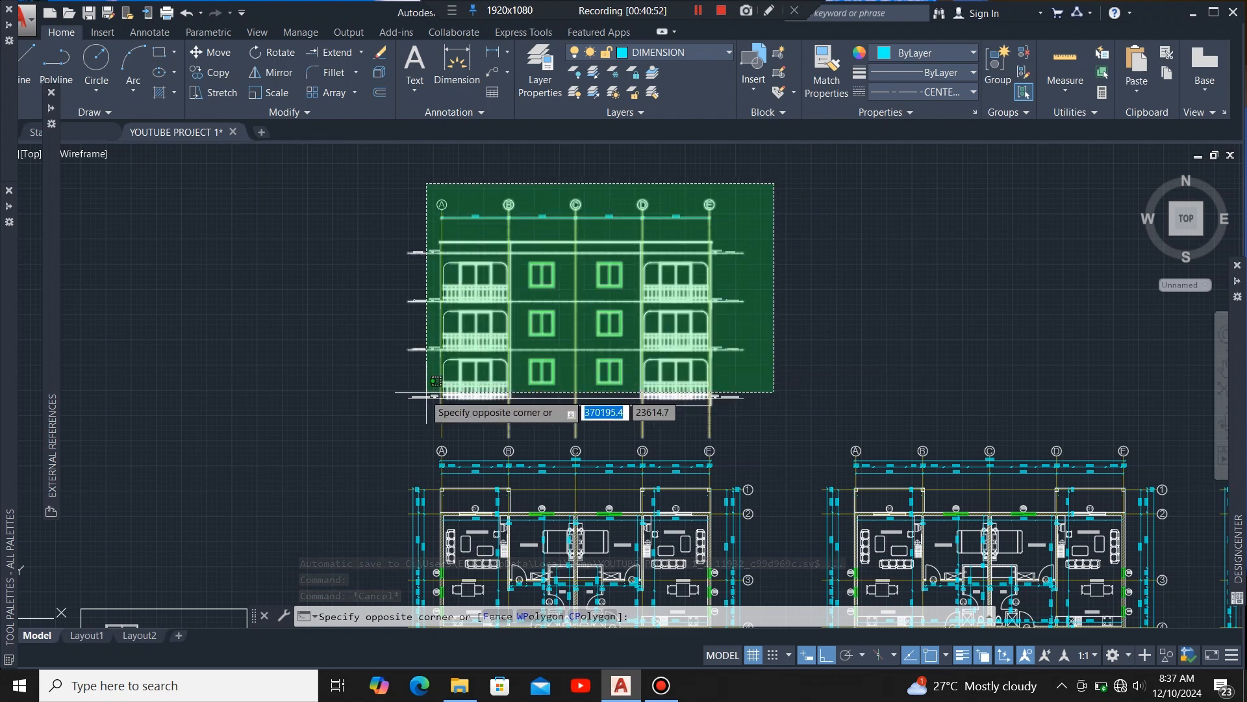
click(386, 423)
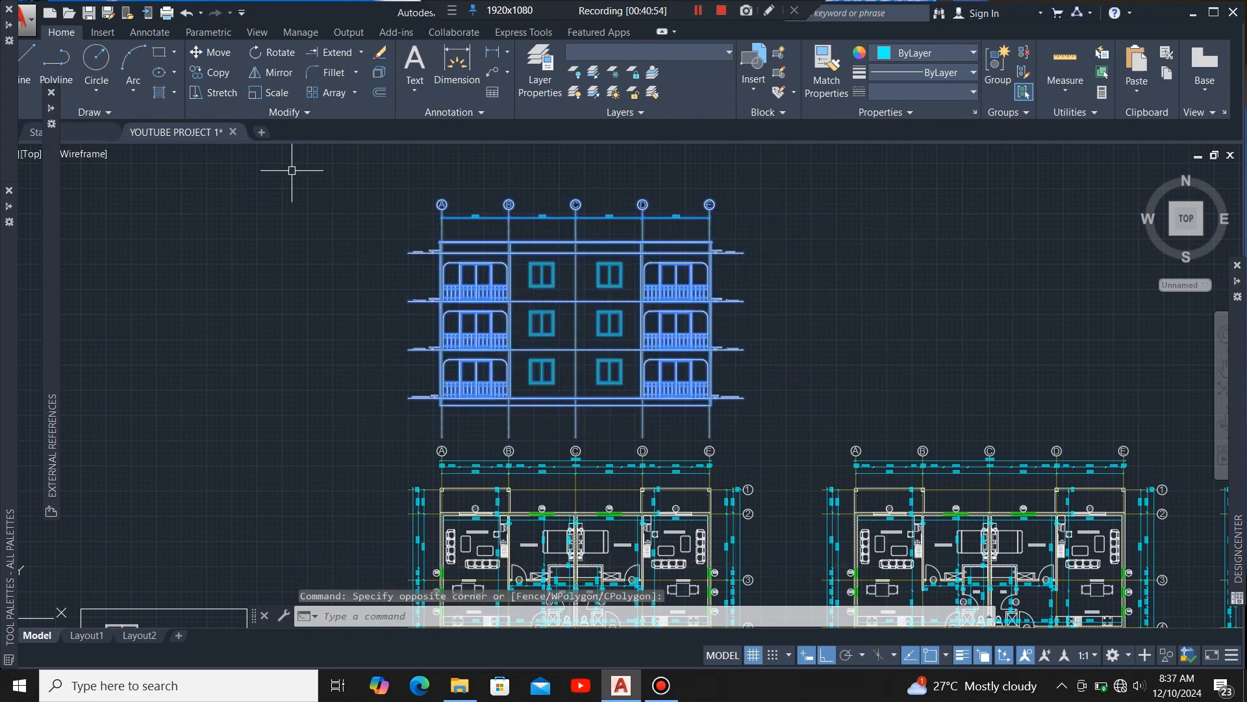
click(209, 68)
click(210, 52)
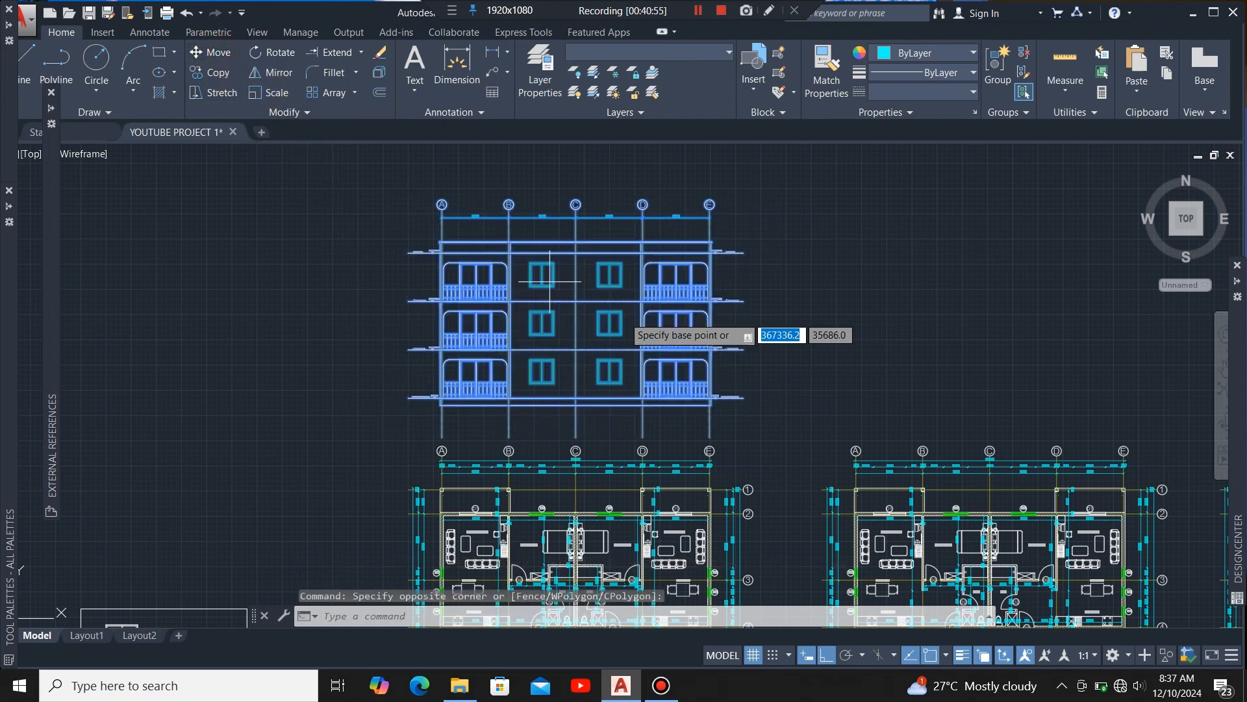
click(811, 331)
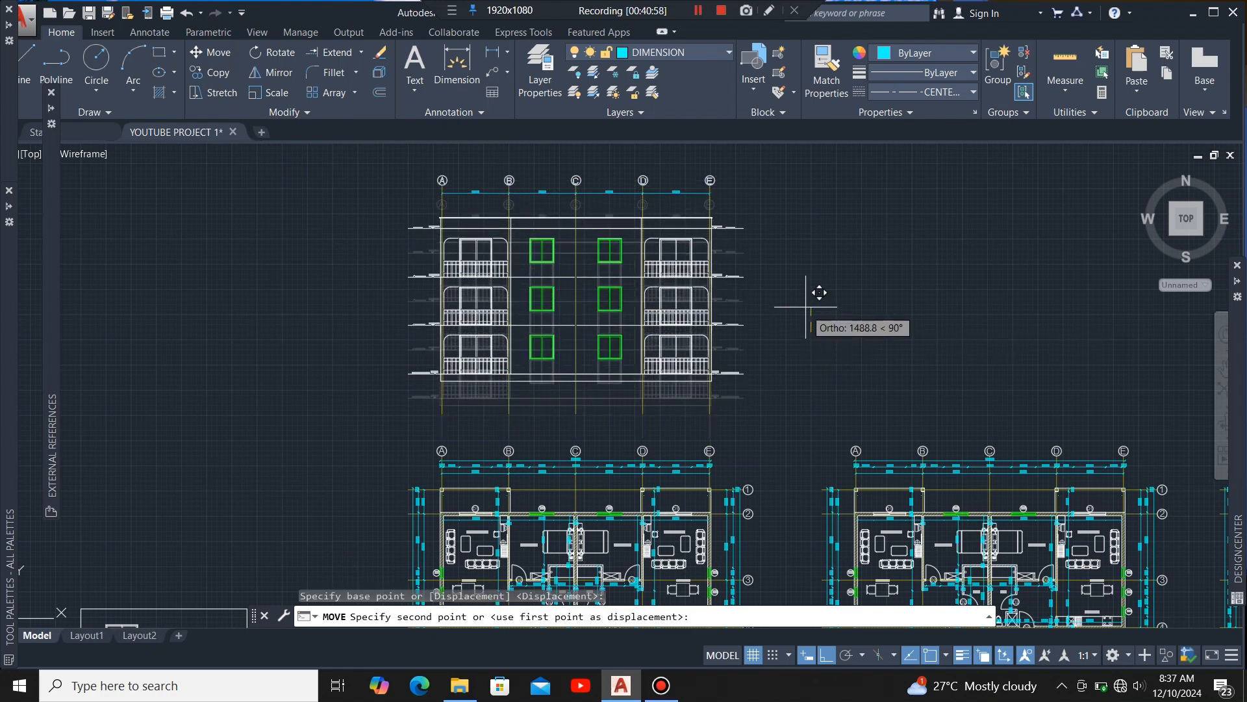
click(808, 299)
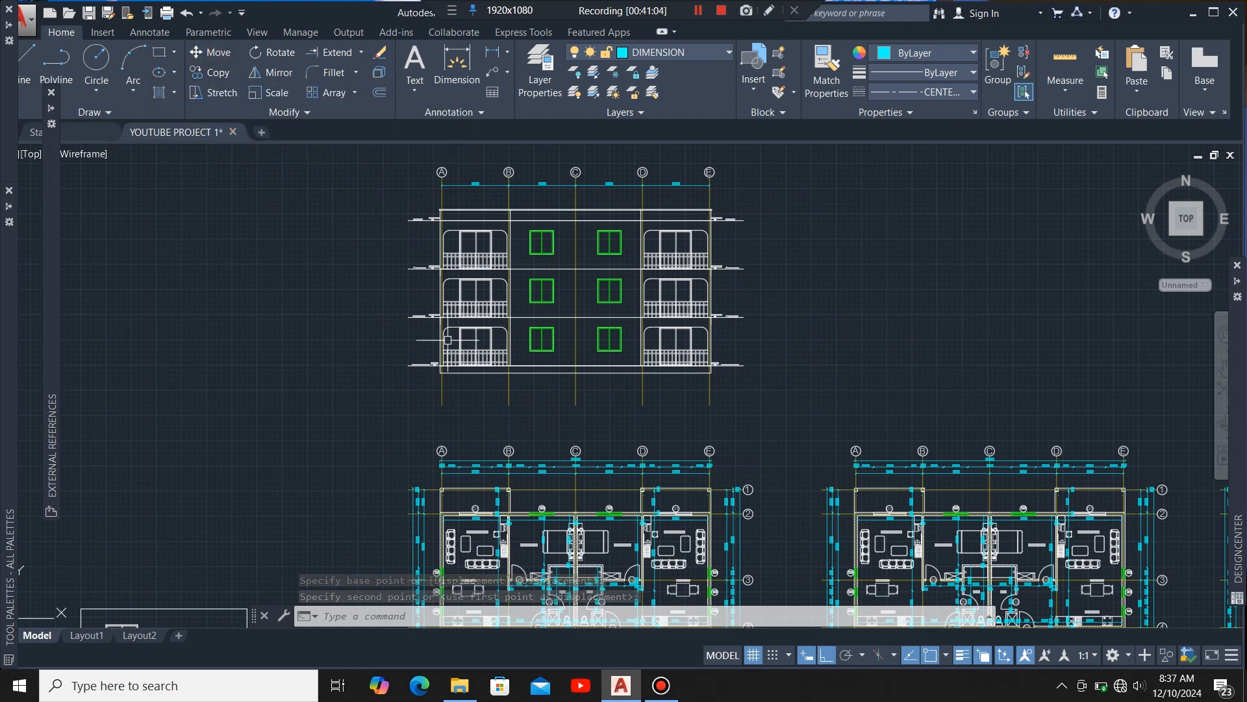
Step: Copy the ground floor plan's title text, circle and underline straight up into the gap below the front elevation
scroll(588, 177, down, 3)
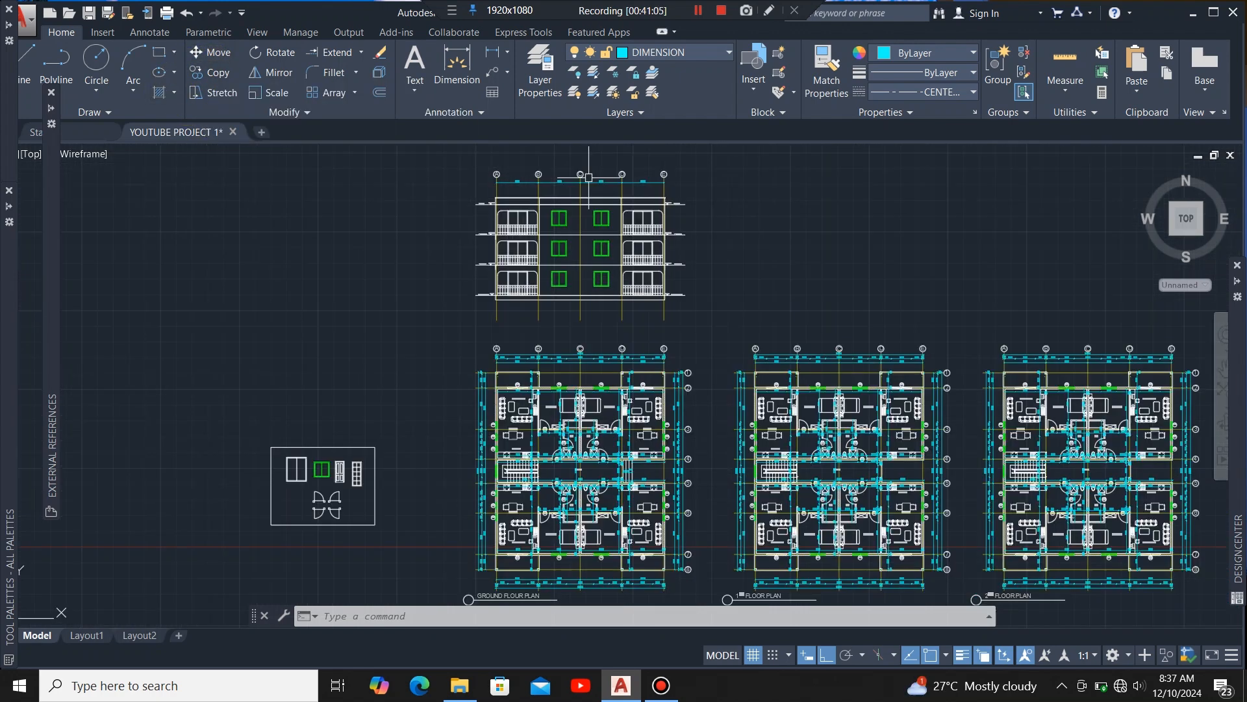
scroll(542, 330, down, 2)
scroll(529, 494, up, 8)
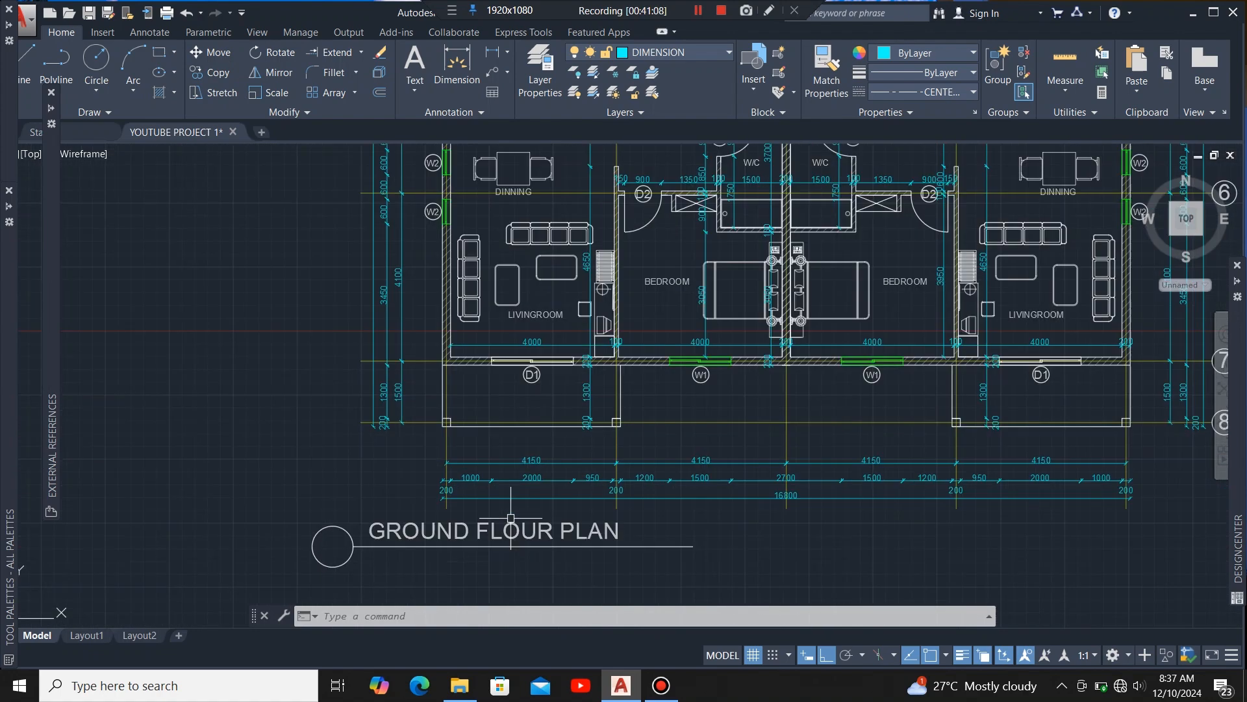
click(489, 515)
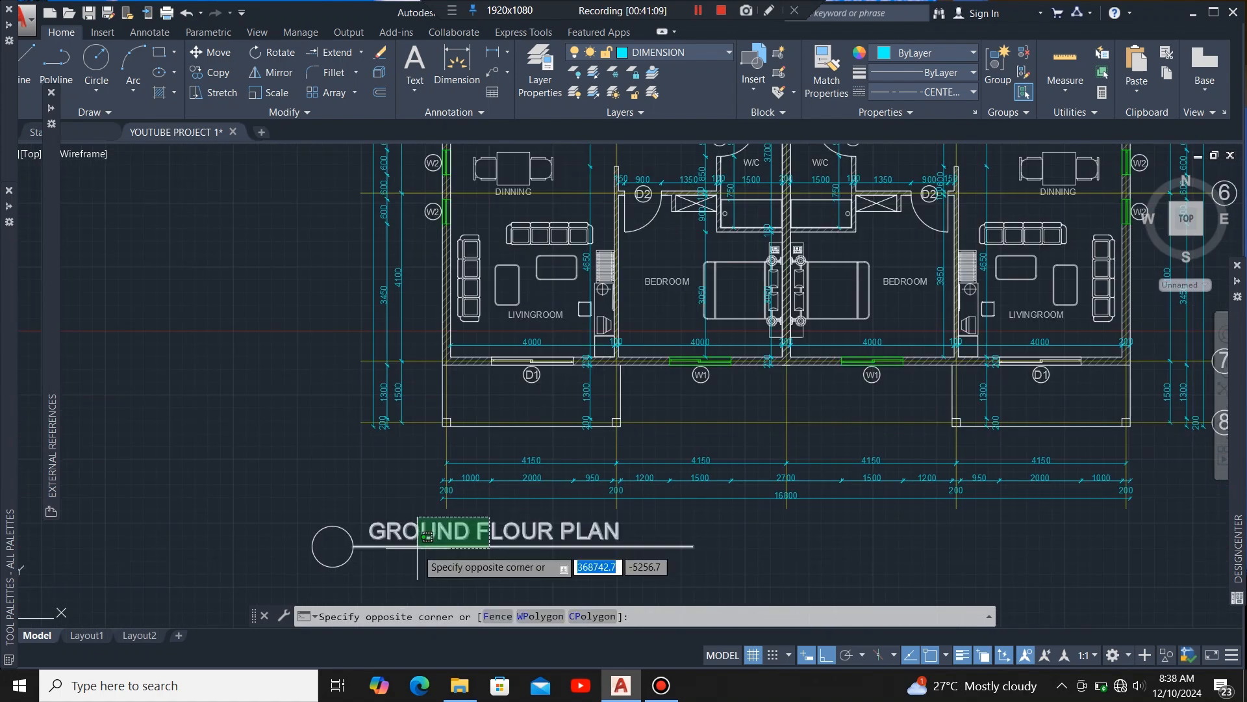
click(291, 583)
scroll(467, 518, down, 4)
scroll(503, 510, up, 6)
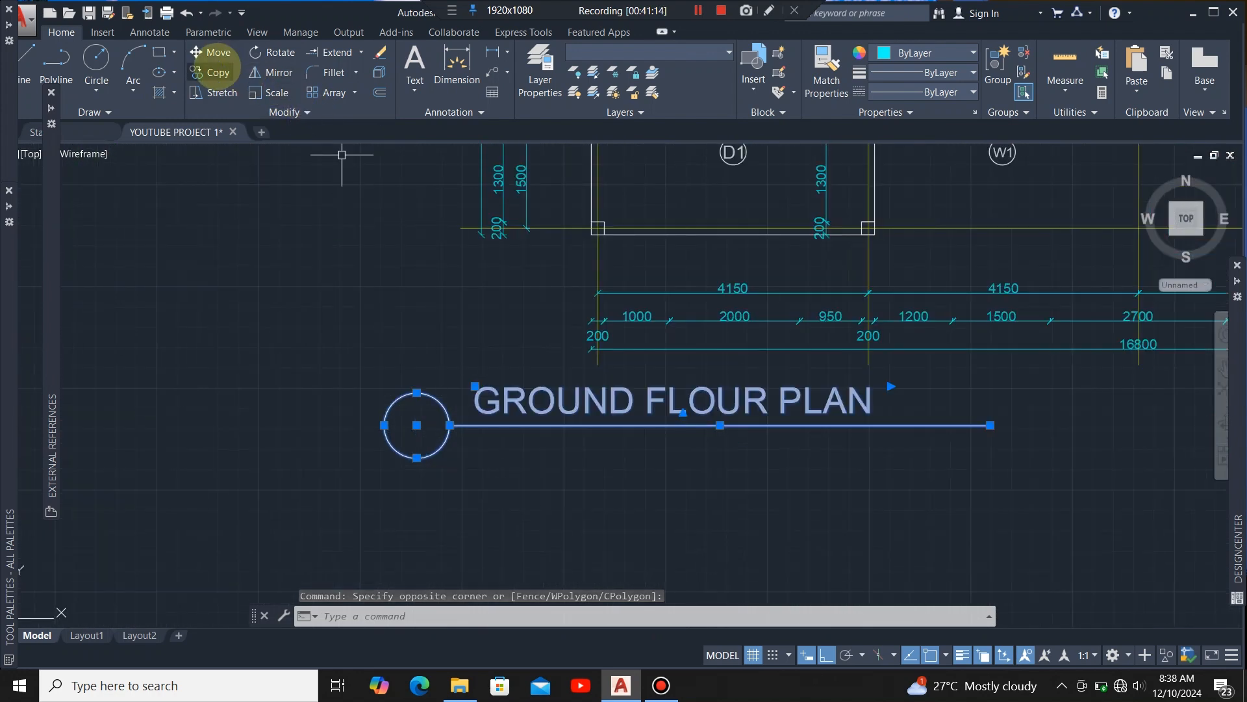
click(218, 72)
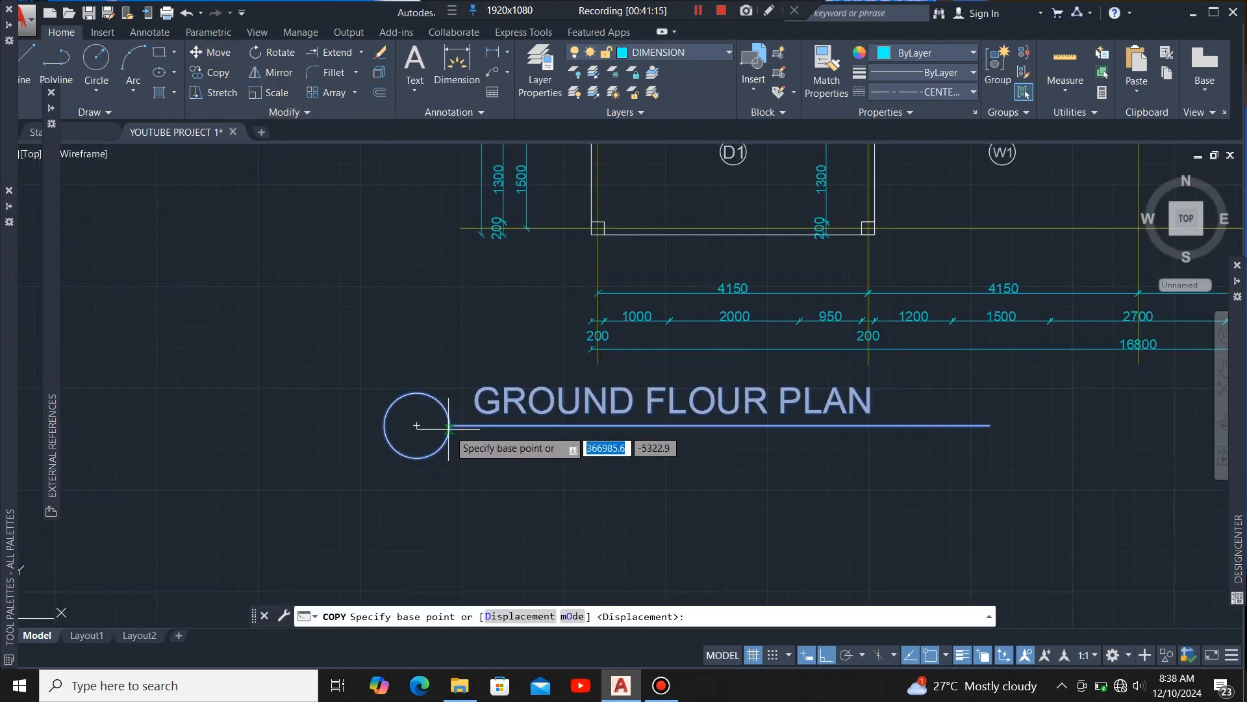
click(417, 425)
scroll(429, 422, down, 5)
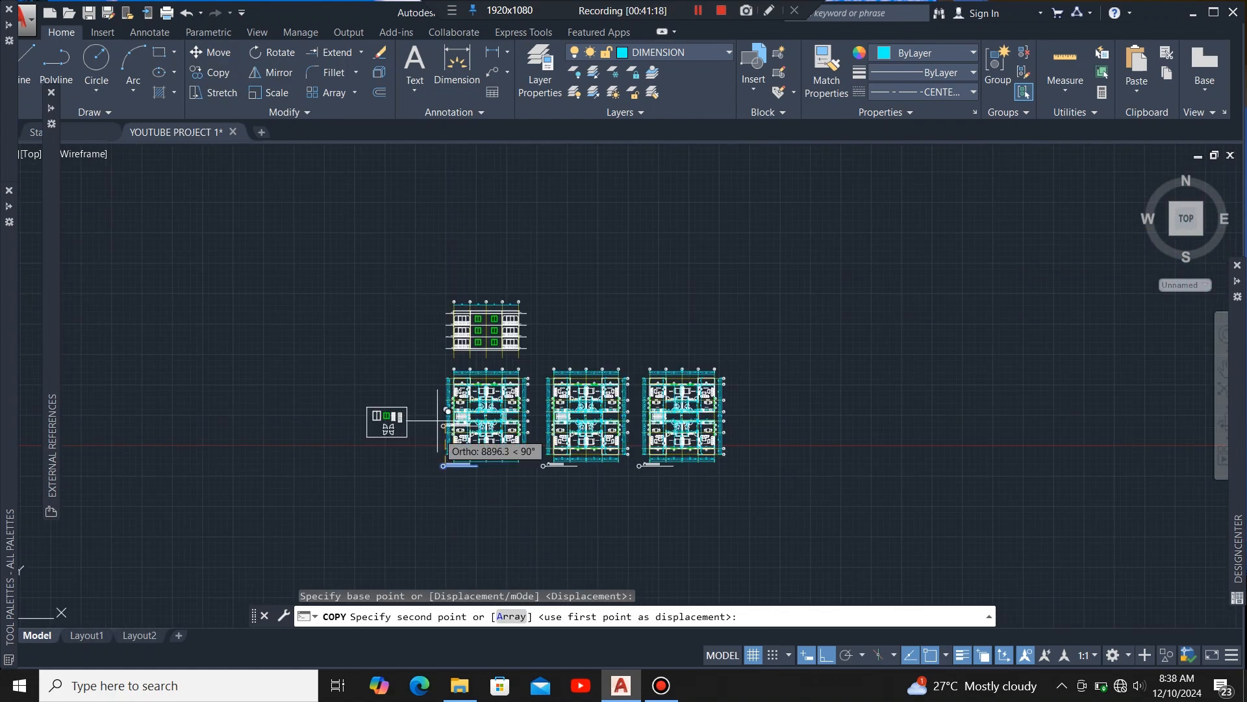
scroll(447, 364, up, 9)
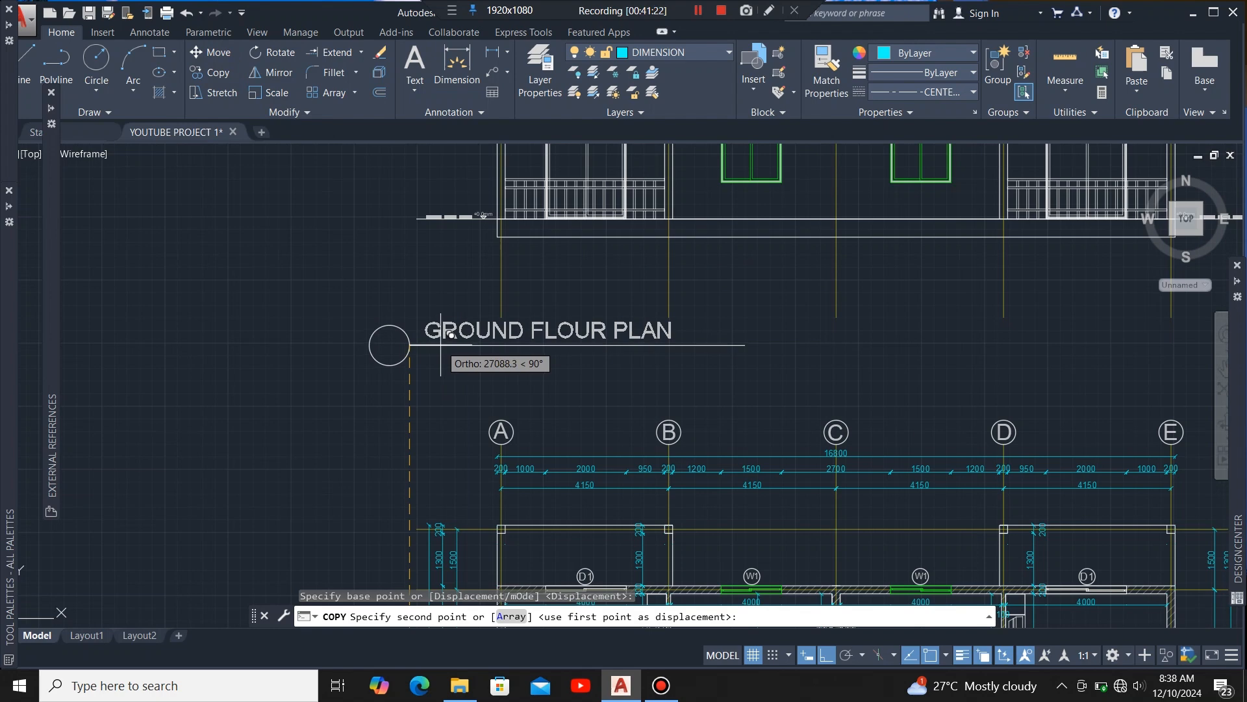
click(455, 393)
key(Escape)
Step: Change the copied title text below the elevation to FRONT ELEVATION
scroll(504, 330, up, 2)
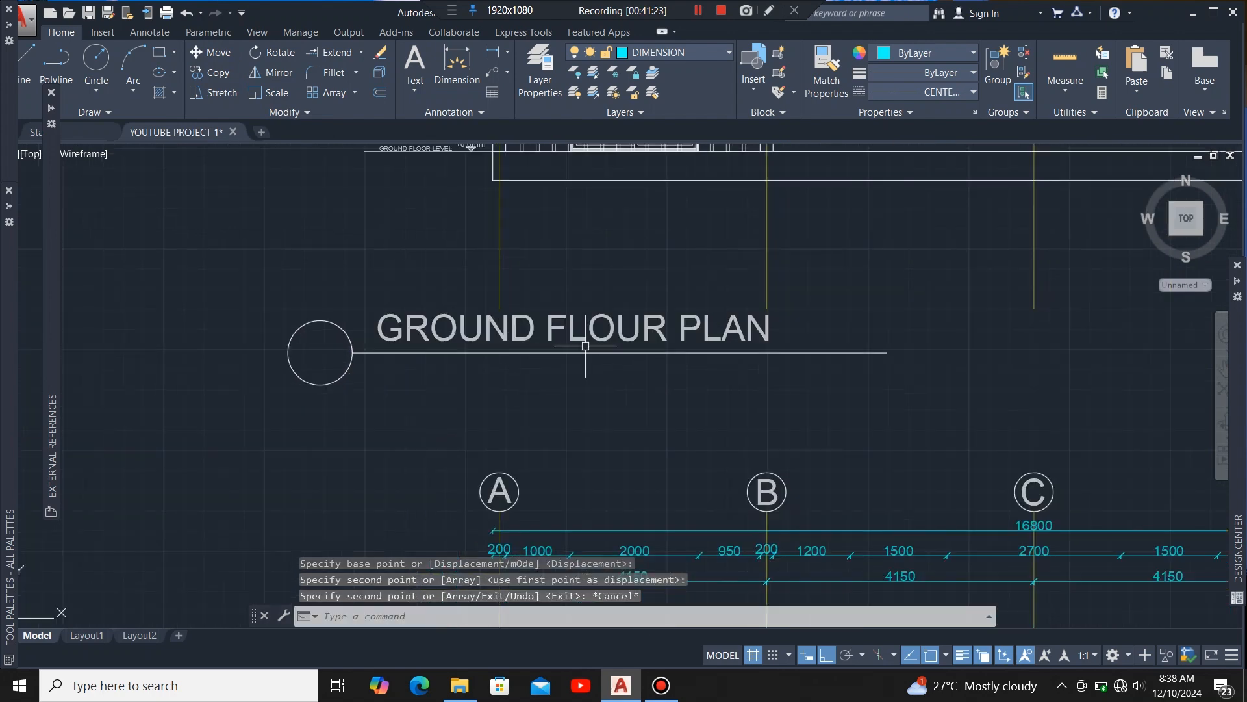
click(641, 335)
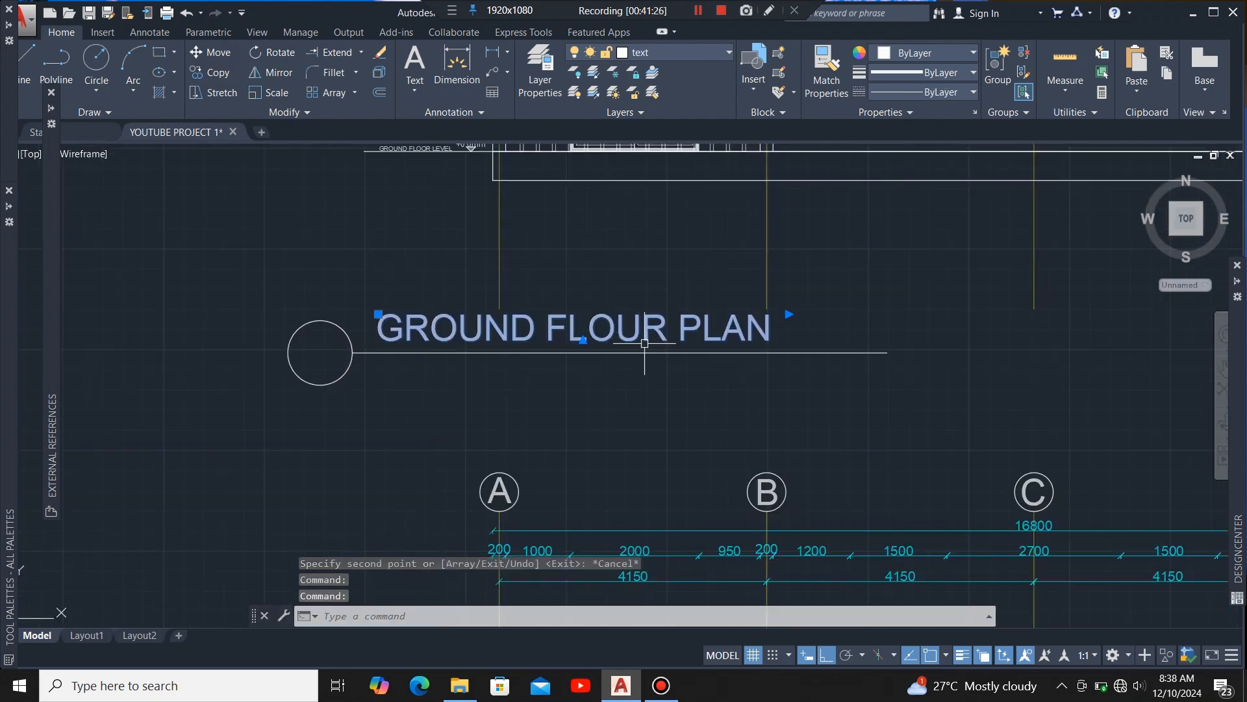
double_click(662, 336)
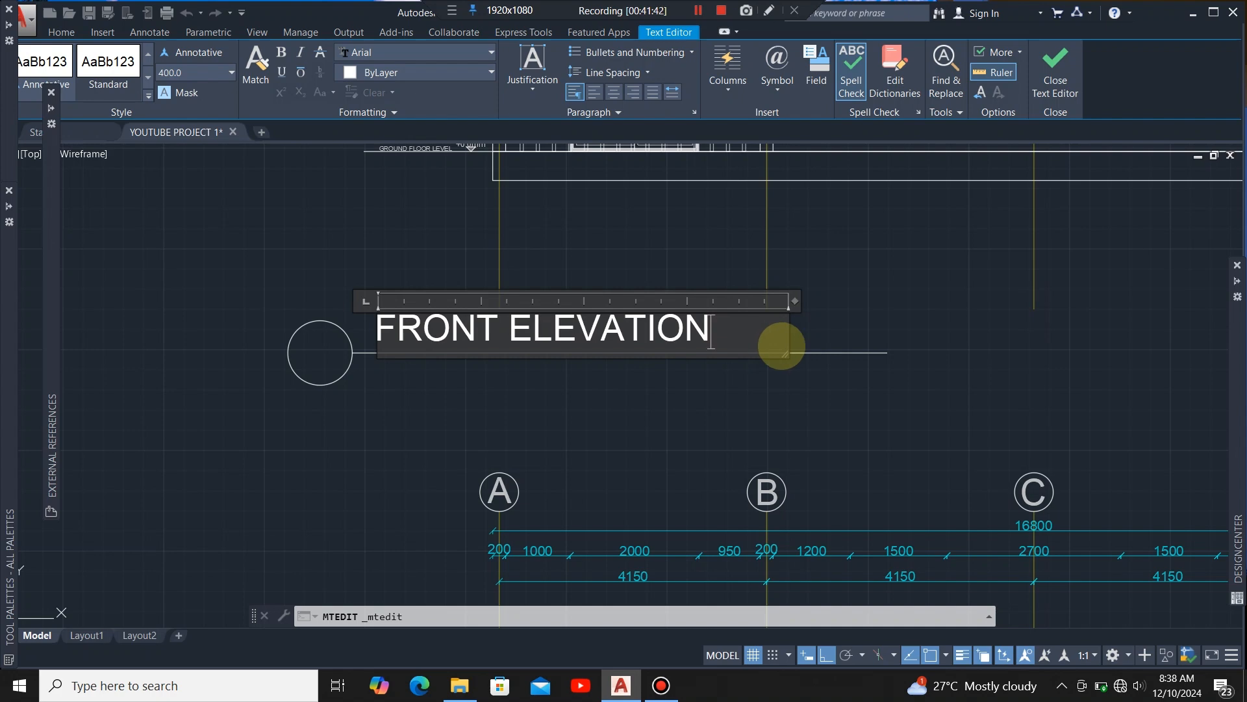
scroll(617, 407, down, 2)
click(622, 410)
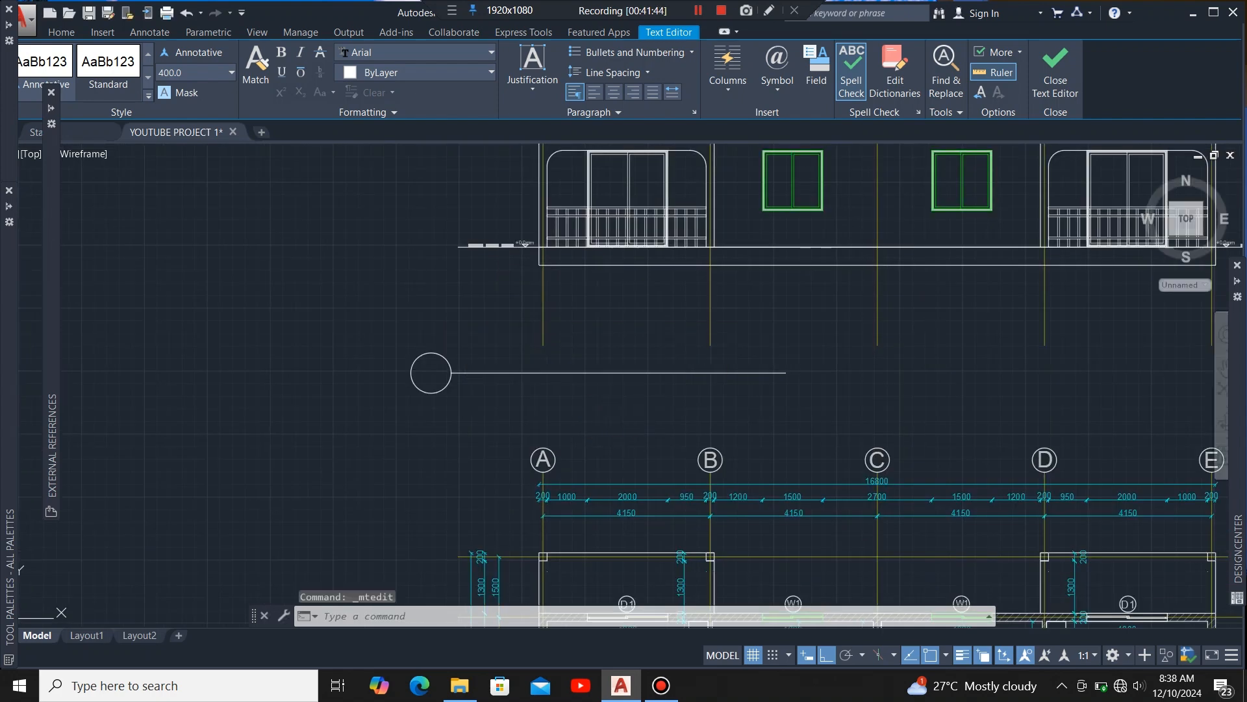
Step: Correct the spelling in the title below the ground floor plan so it reads GROUND FLOOR PLAN
scroll(414, 389, down, 3)
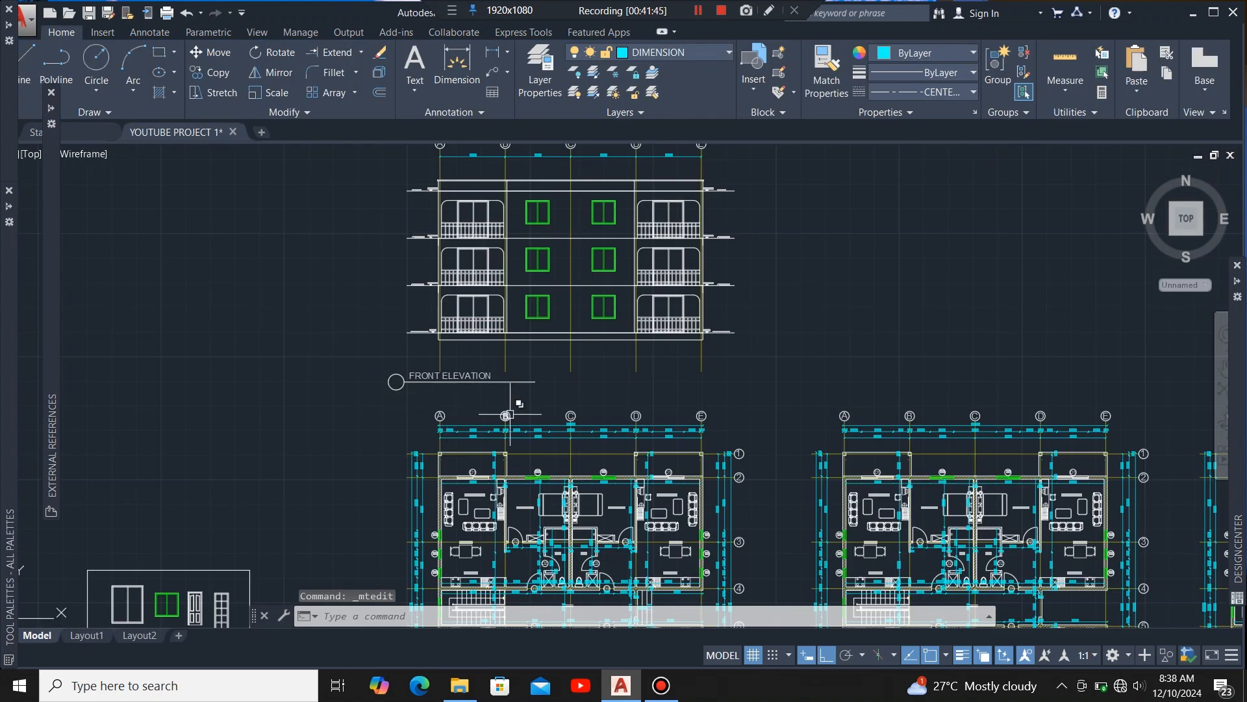
scroll(535, 355, down, 1)
scroll(535, 354, down, 4)
scroll(546, 409, up, 6)
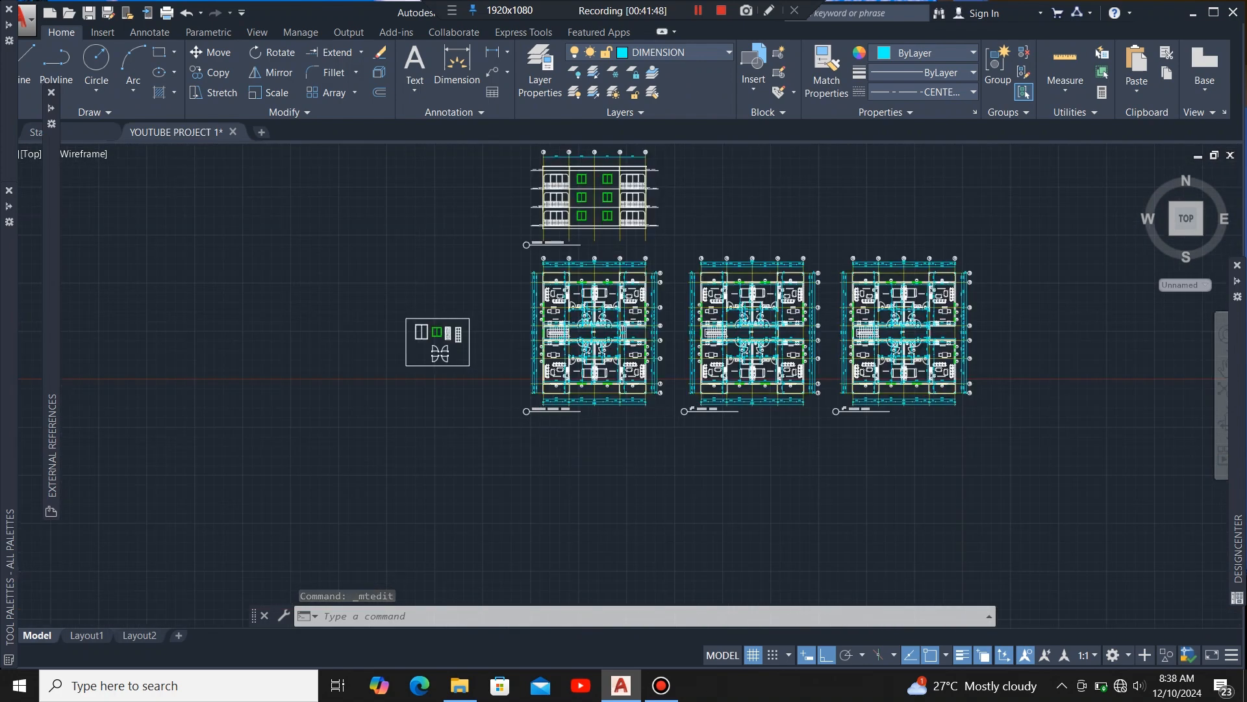
scroll(538, 409, up, 4)
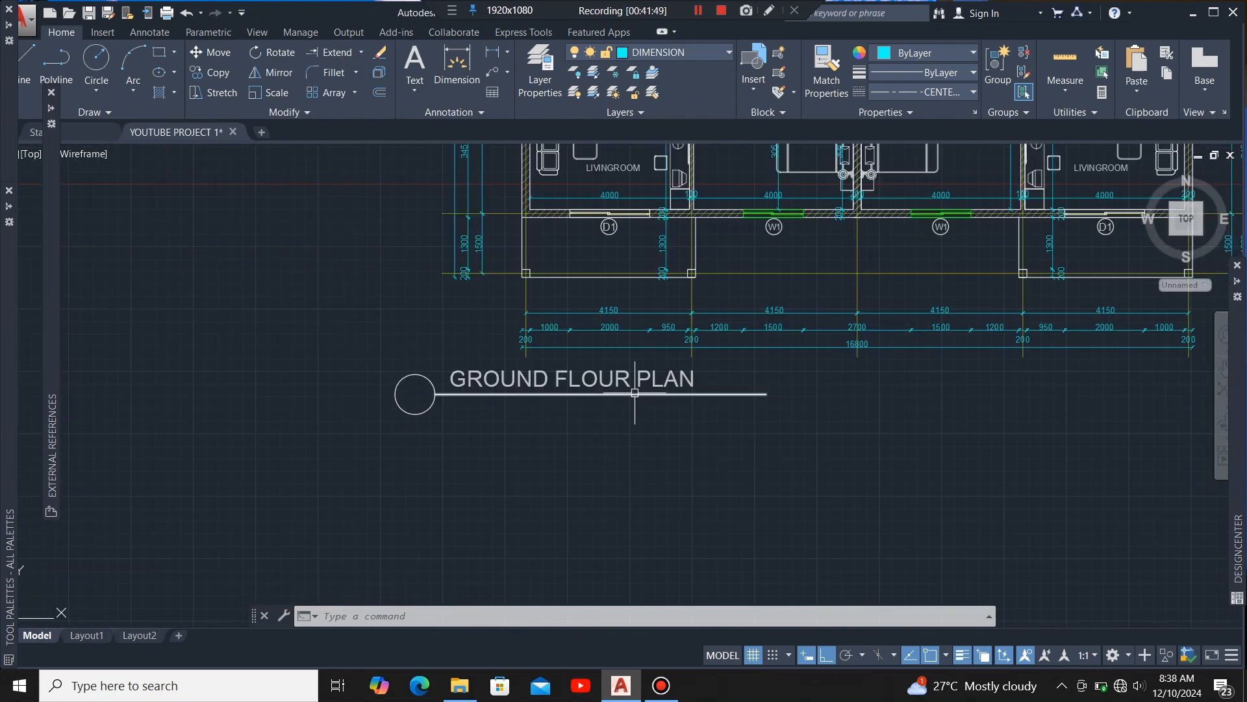
click(622, 382)
scroll(623, 383, up, 4)
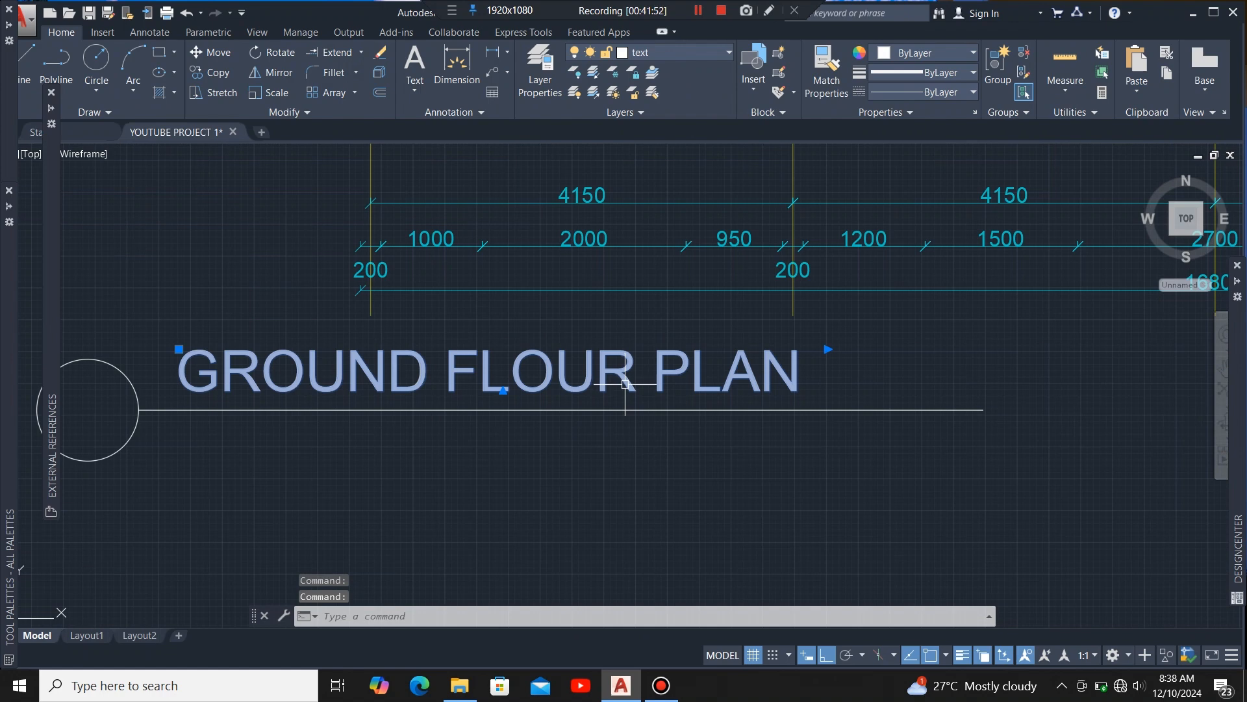
double_click(623, 378)
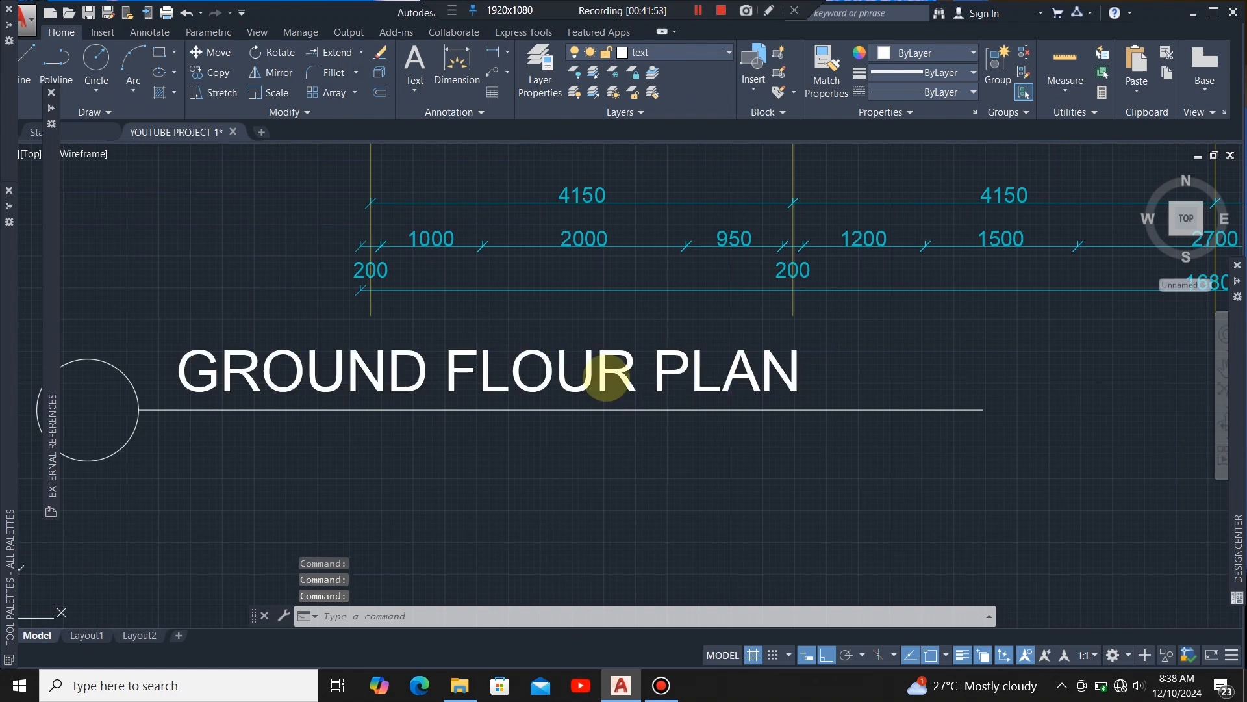
click(595, 370)
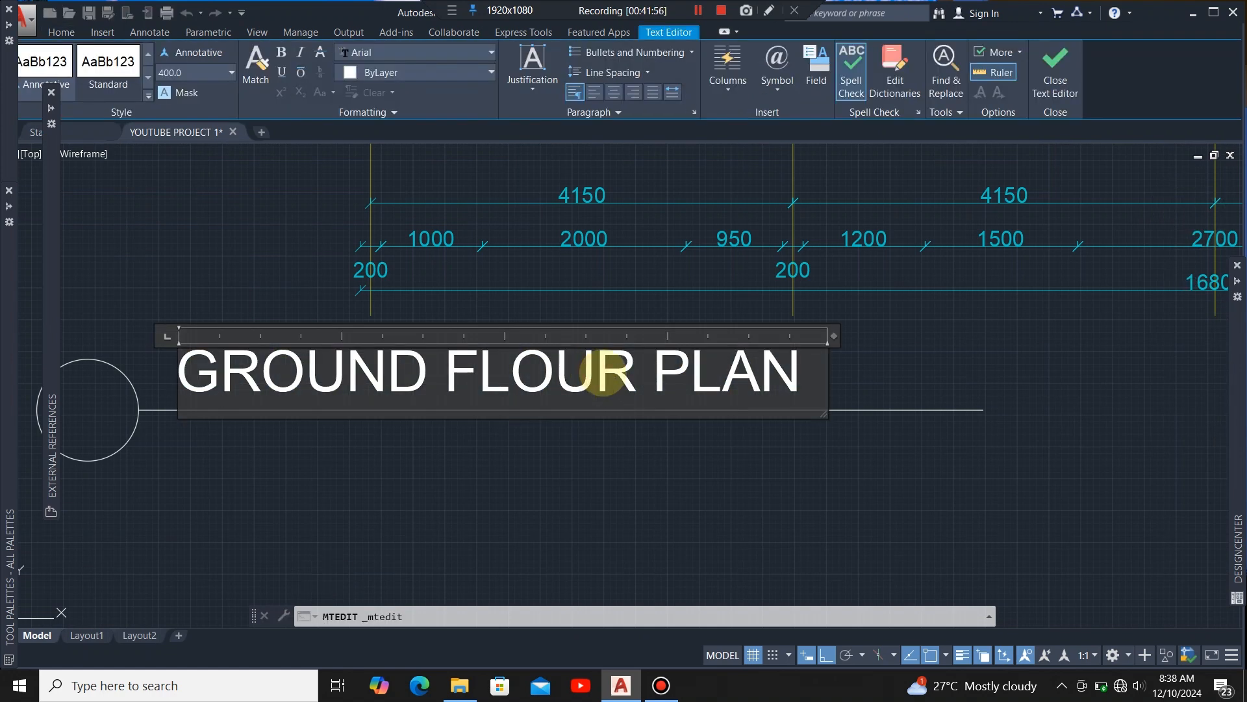
key(BackSpace)
text(O)
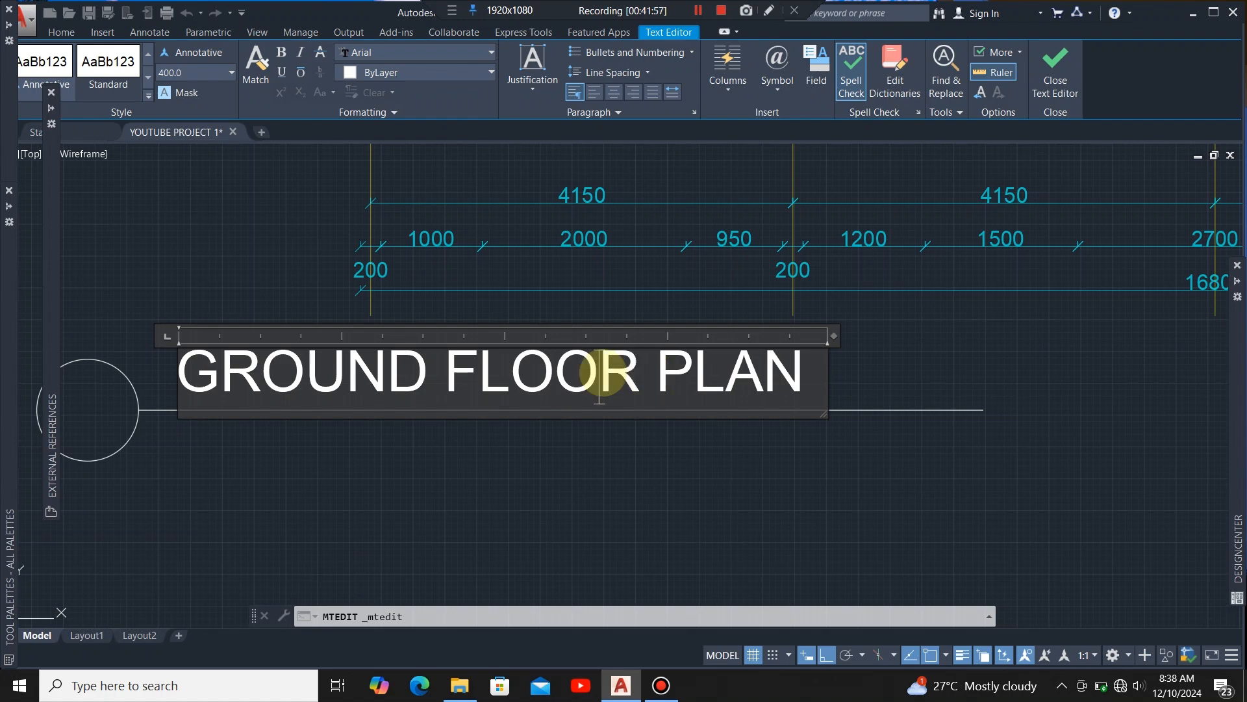
scroll(599, 423, down, 3)
click(591, 465)
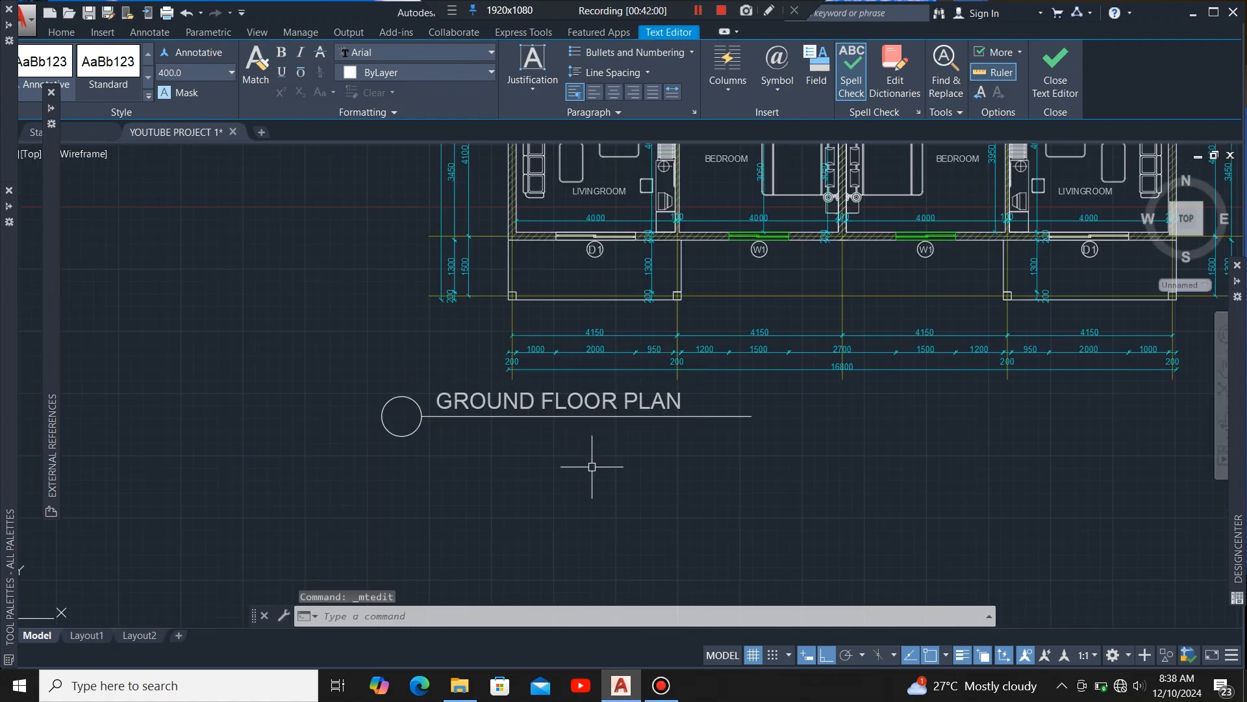
Step: Move the whole front elevation with its grid bubbles, dimensions and title straight up, farther away from the ground floor plan
scroll(569, 476, down, 4)
scroll(528, 415, up, 5)
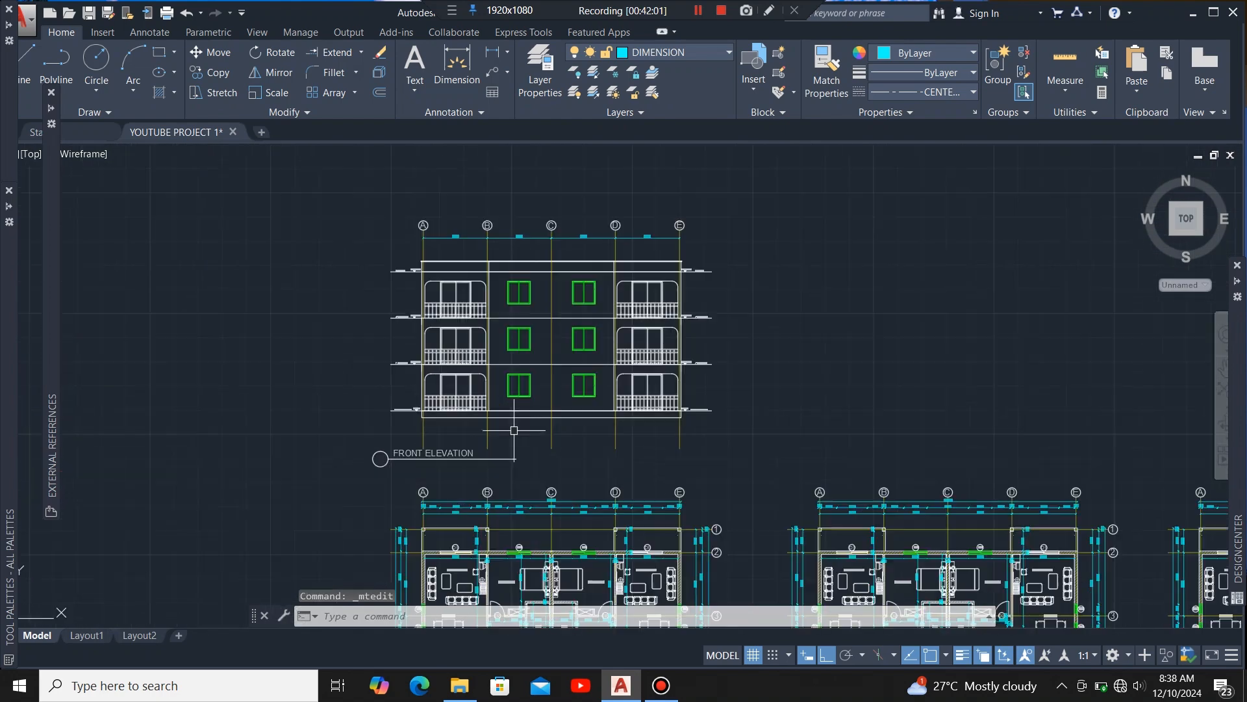
click(759, 190)
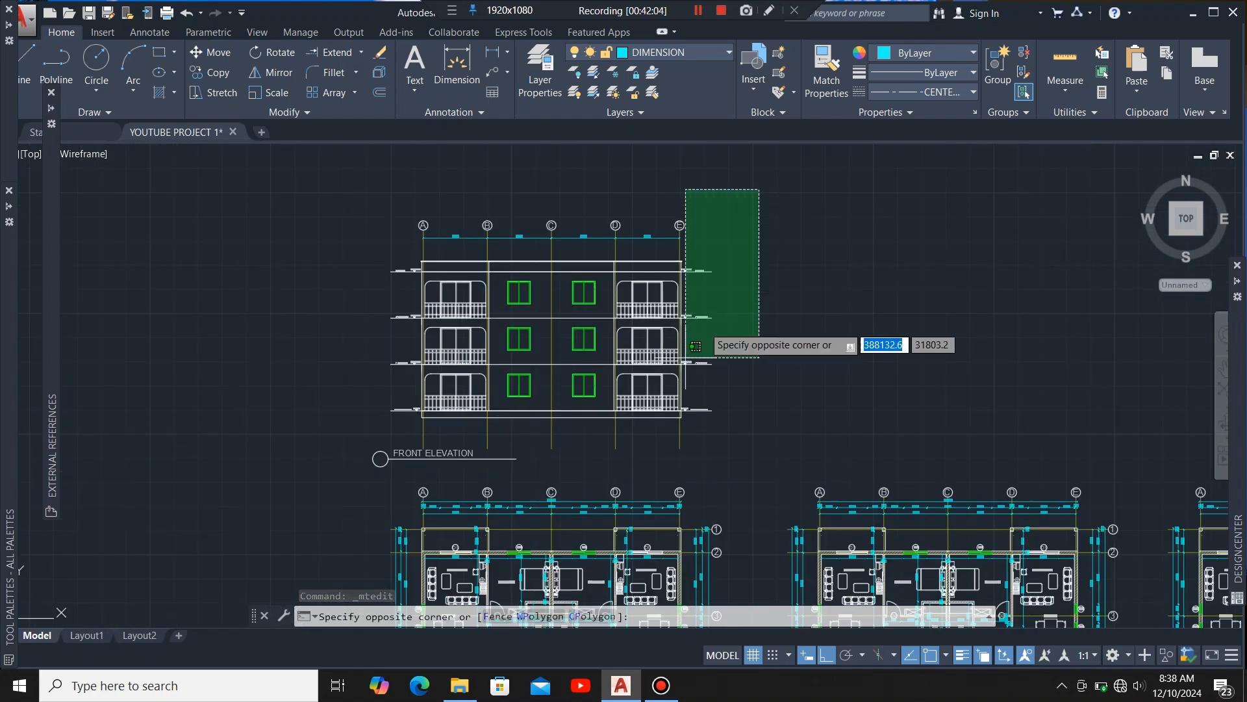
click(354, 458)
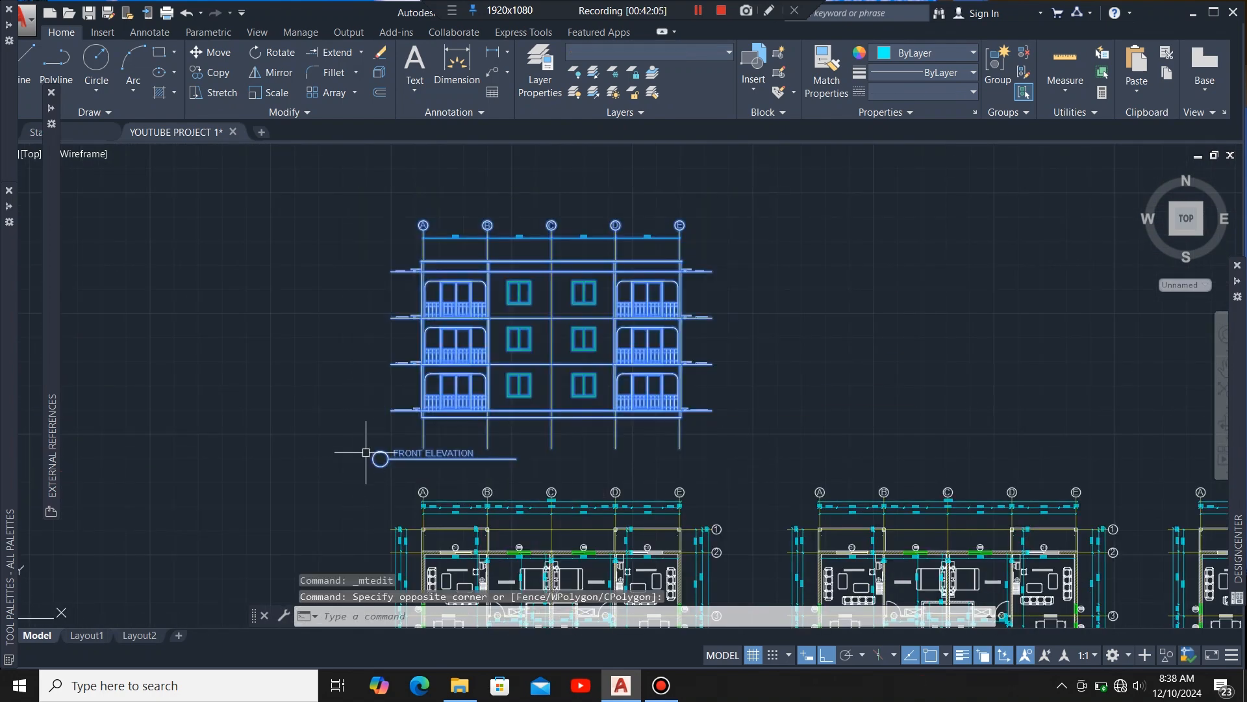
click(209, 52)
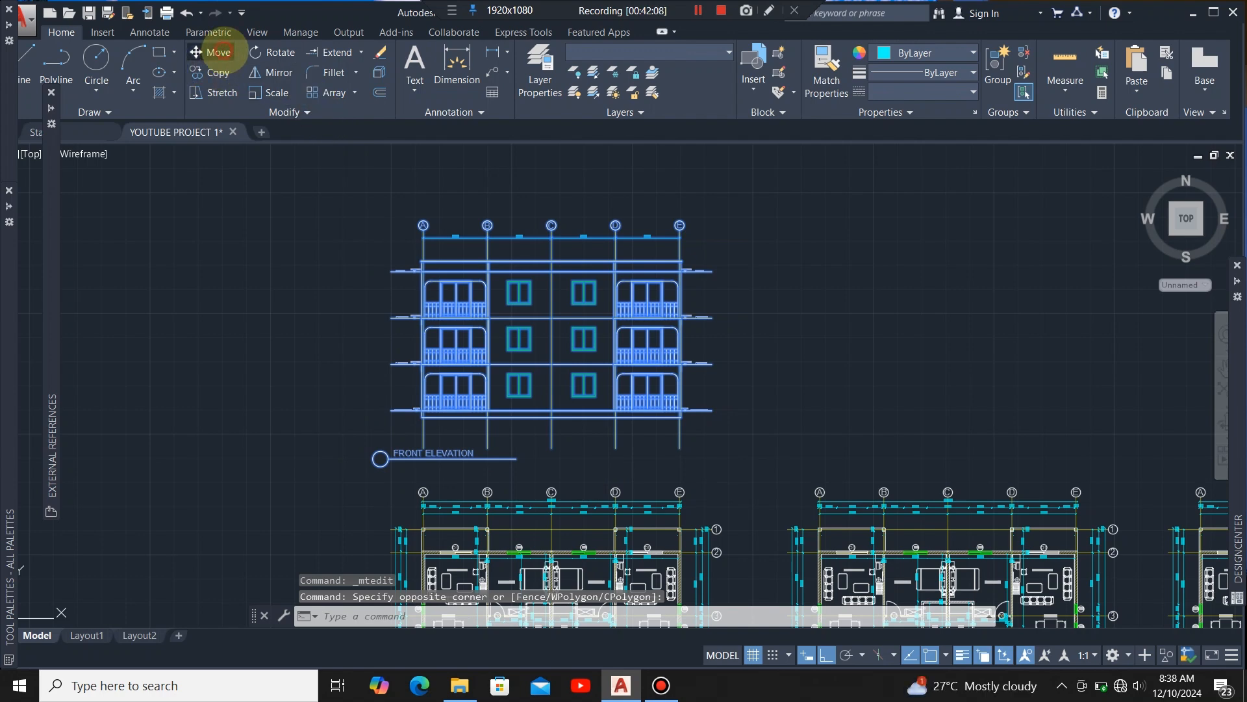
click(748, 339)
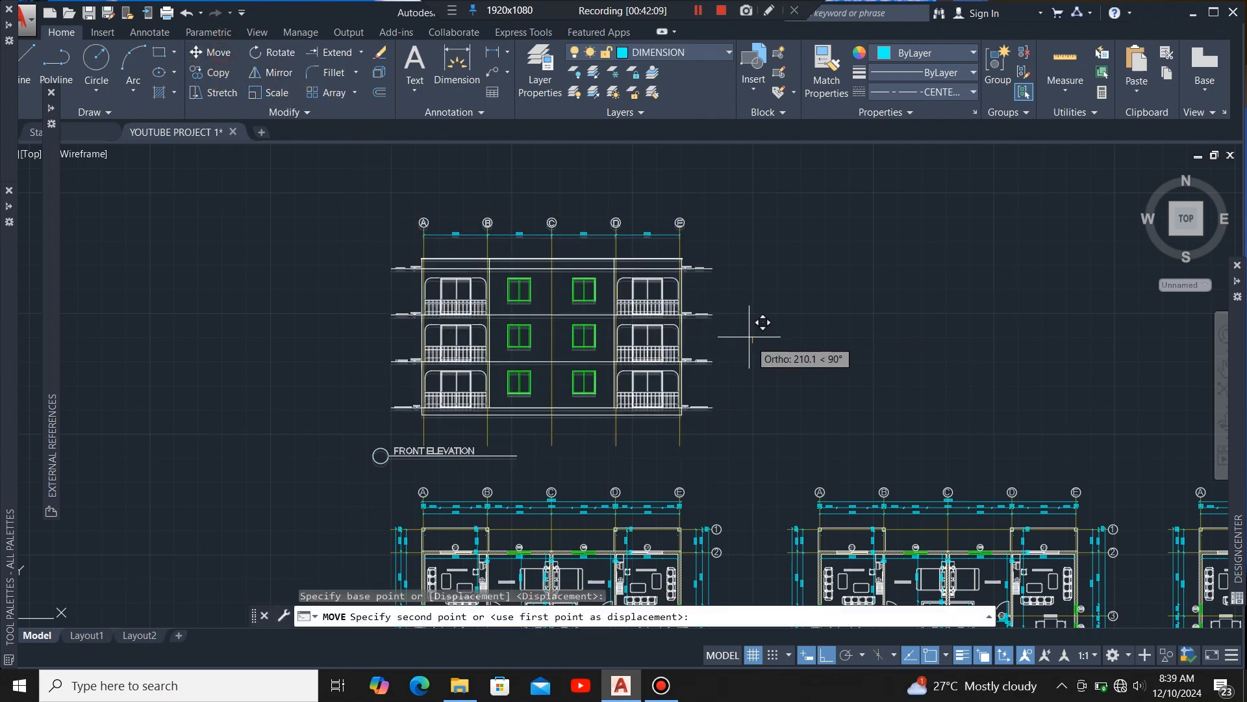
click(741, 290)
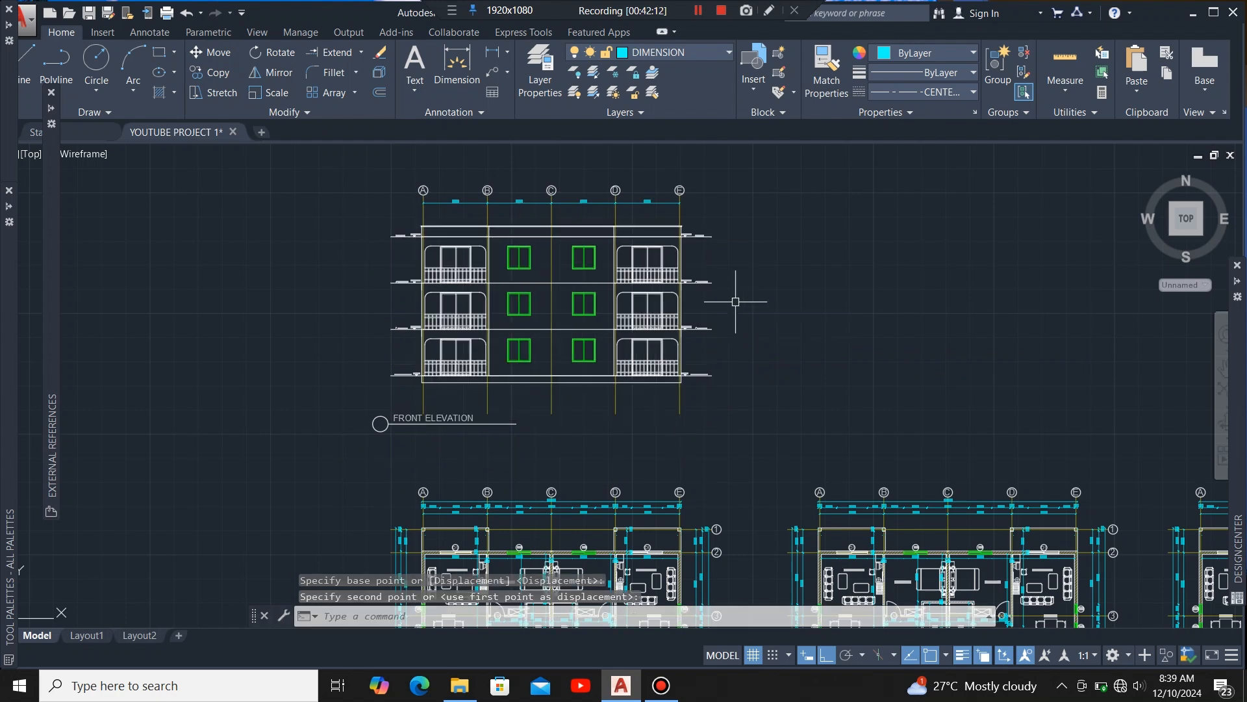
scroll(523, 224, up, 2)
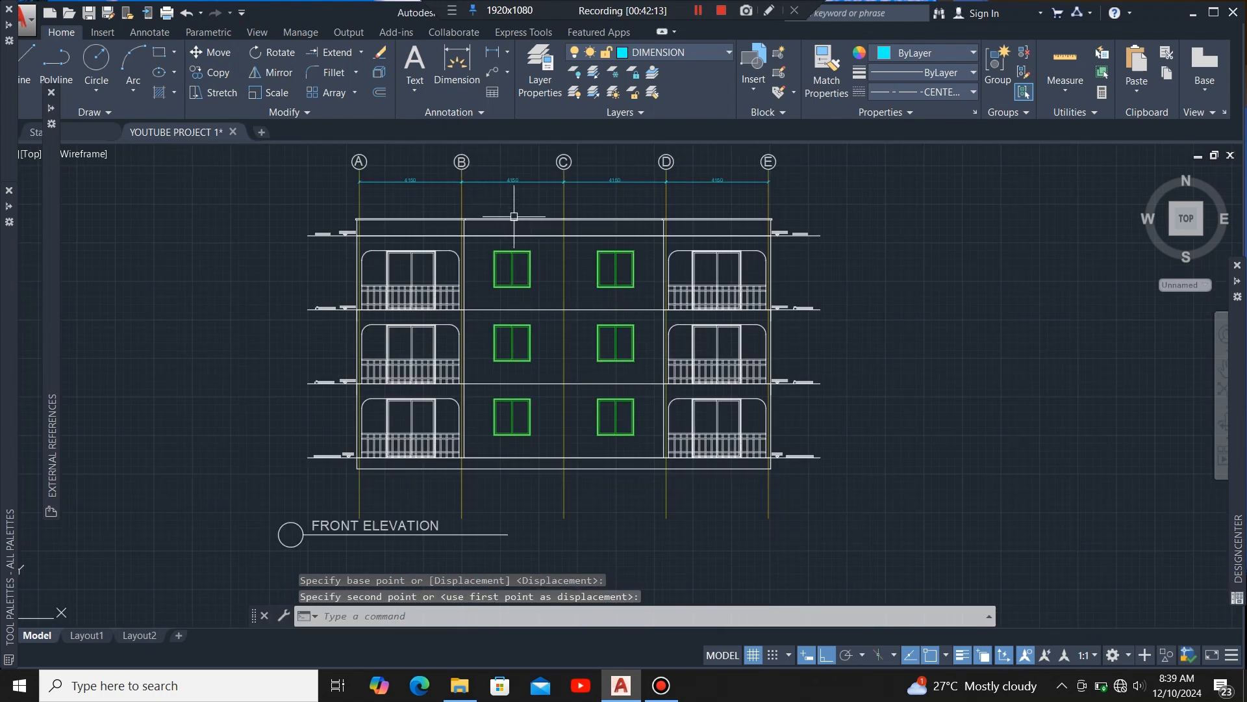